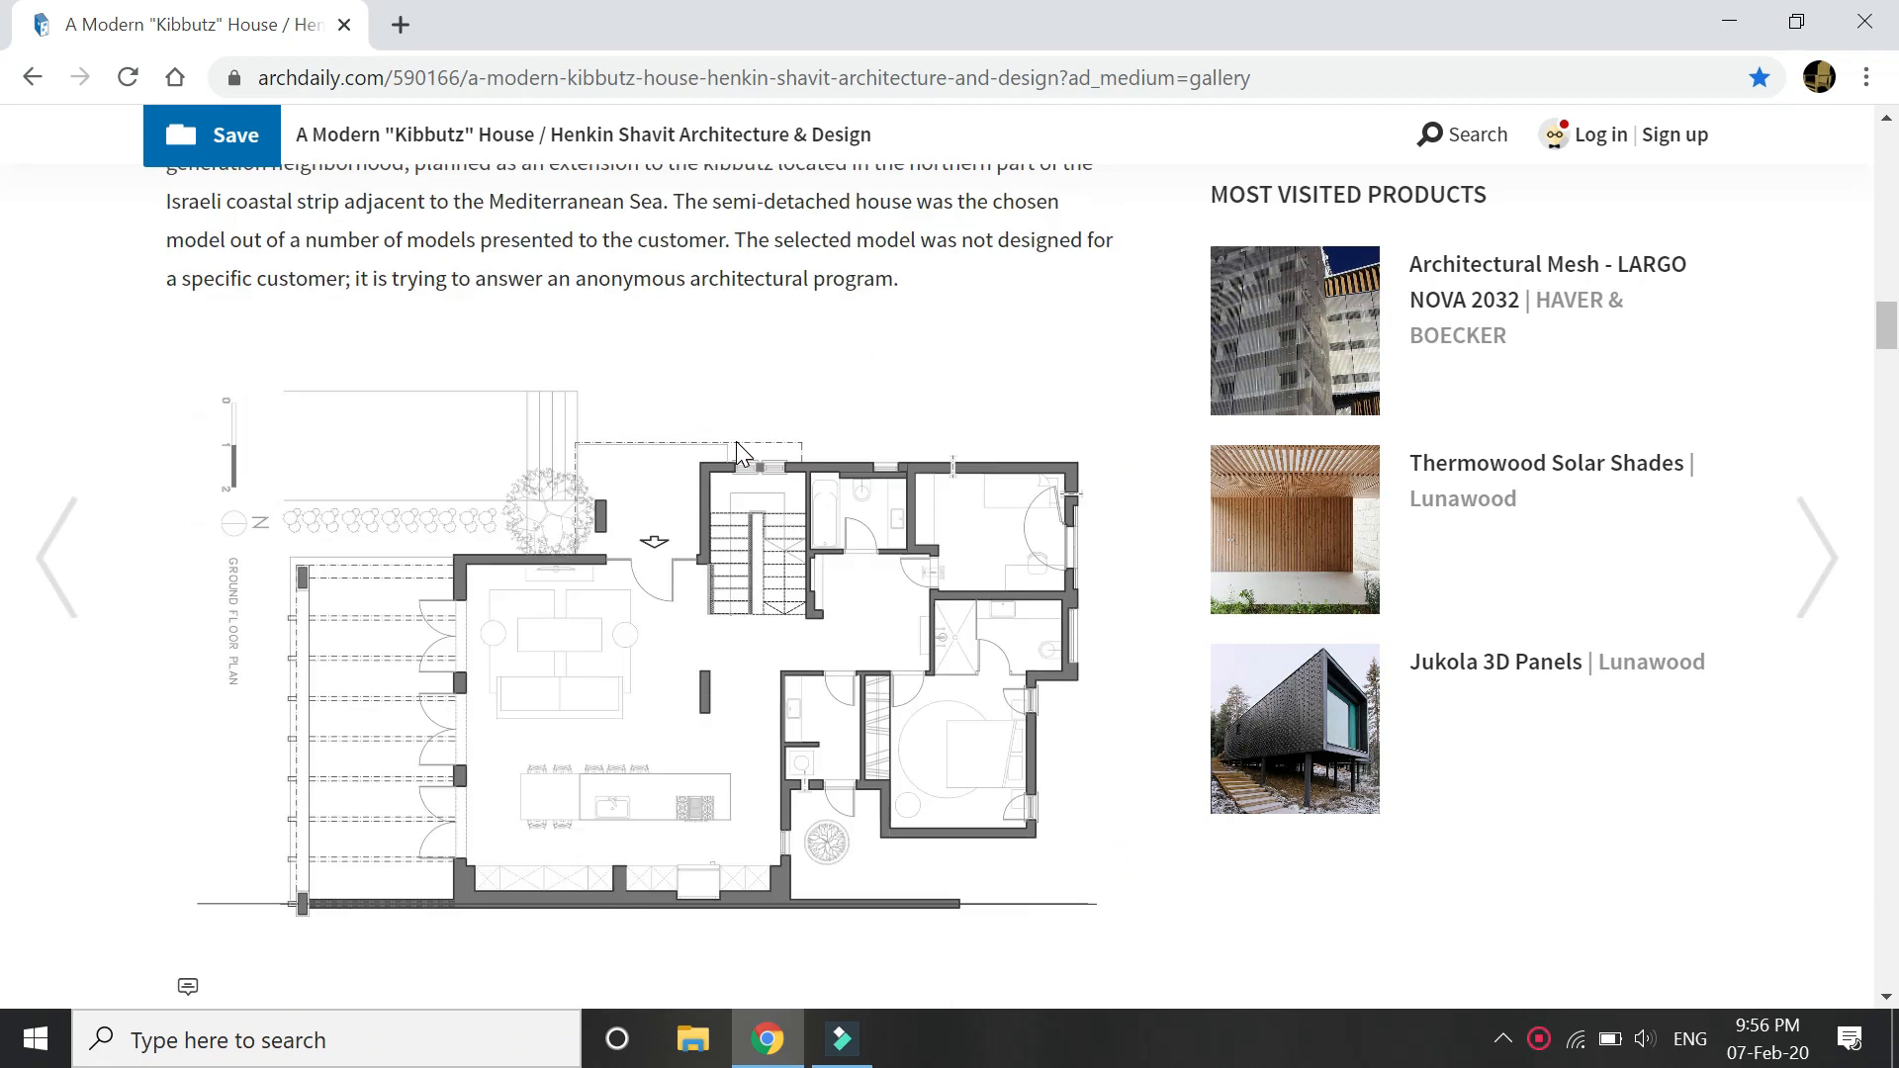
Examine the floor plans, interior photos and design description in the Modern "Kibbutz" House article.
scroll(737, 445, "down", 15)
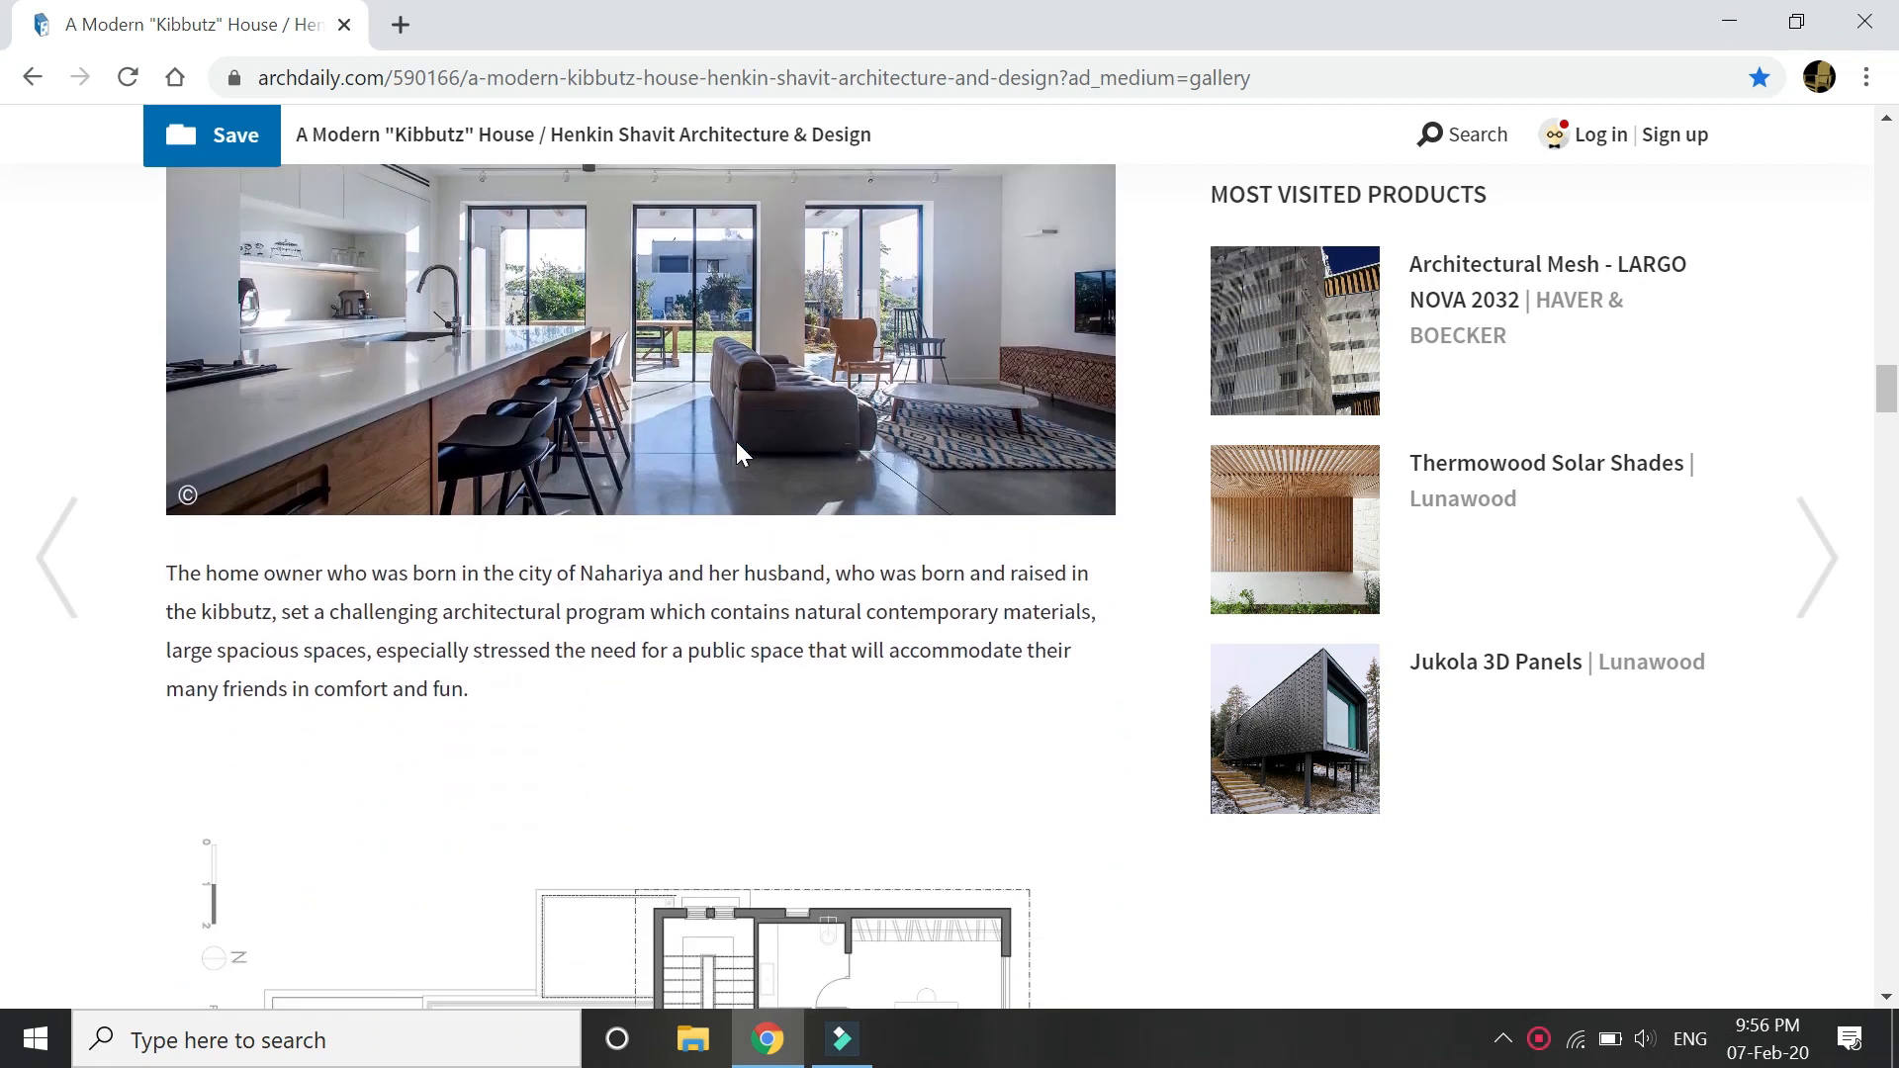
scroll(736, 441, "down", 3)
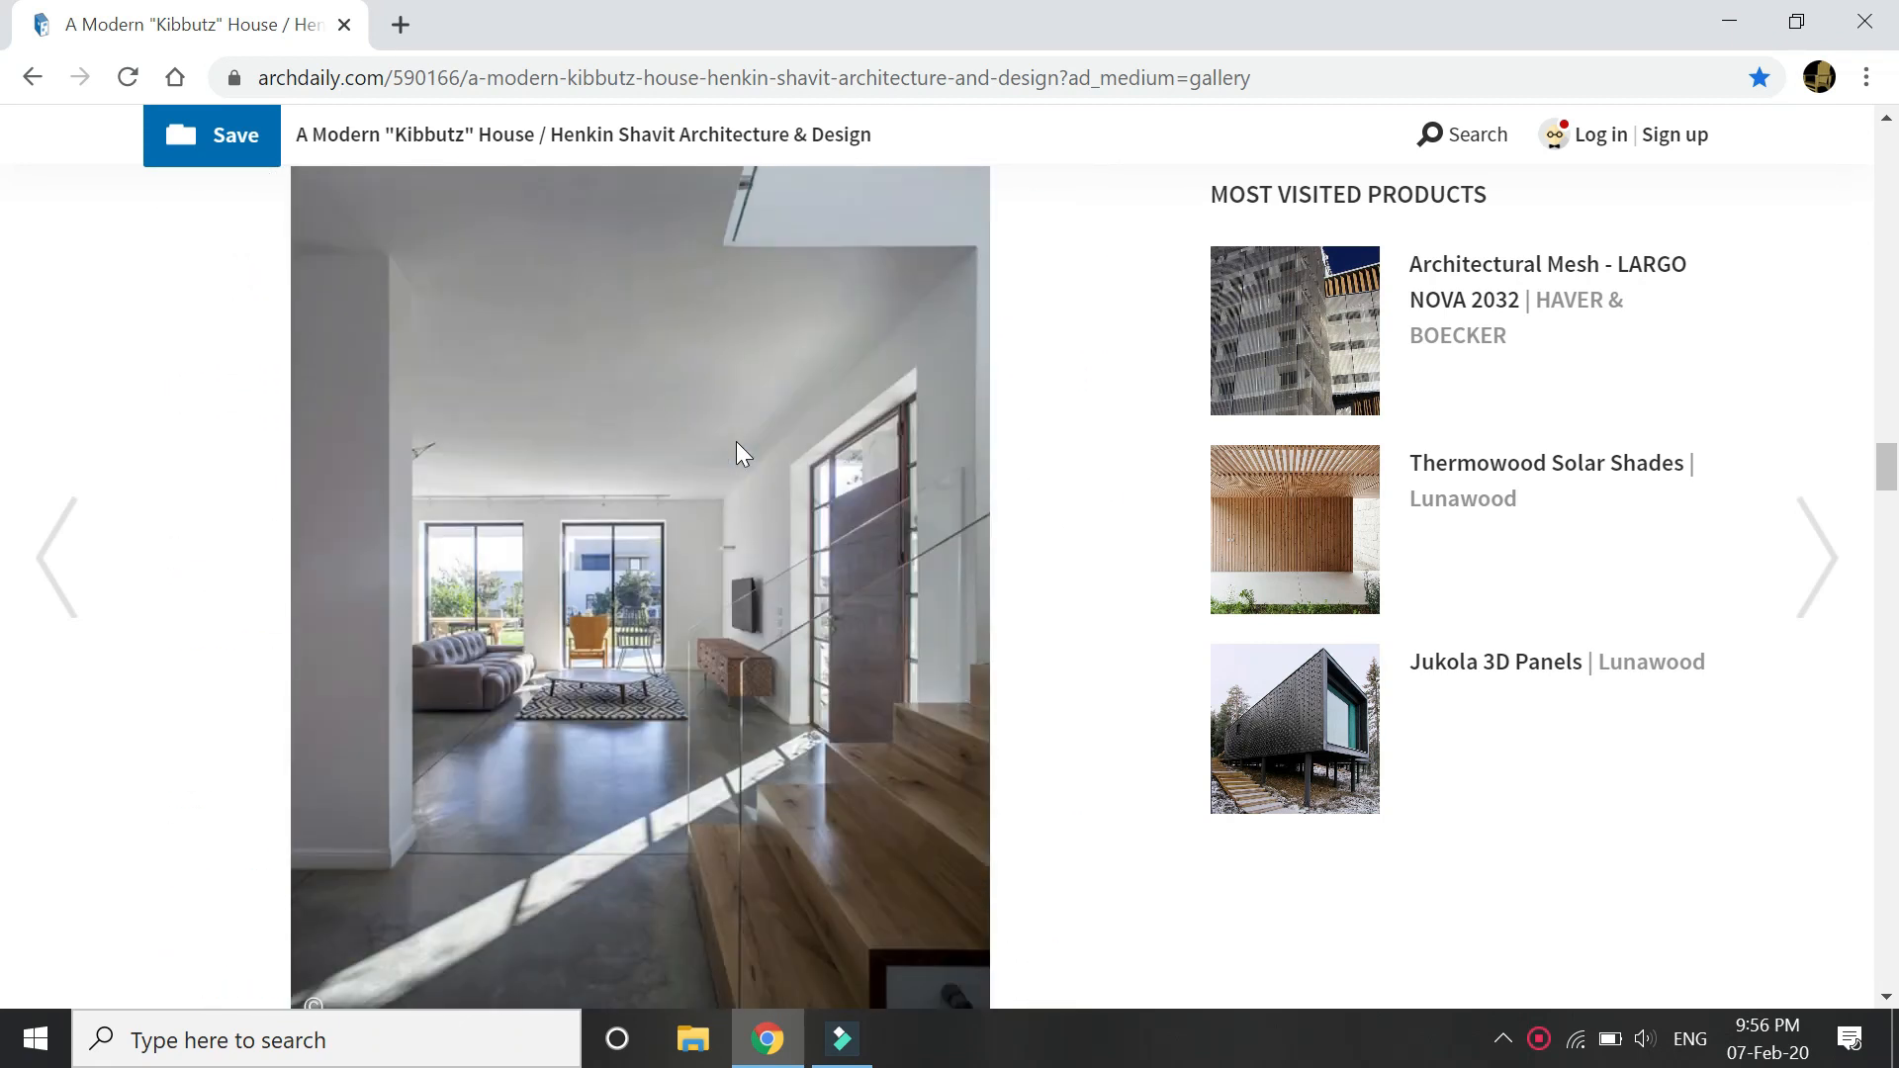
scroll(736, 441, "down", 10)
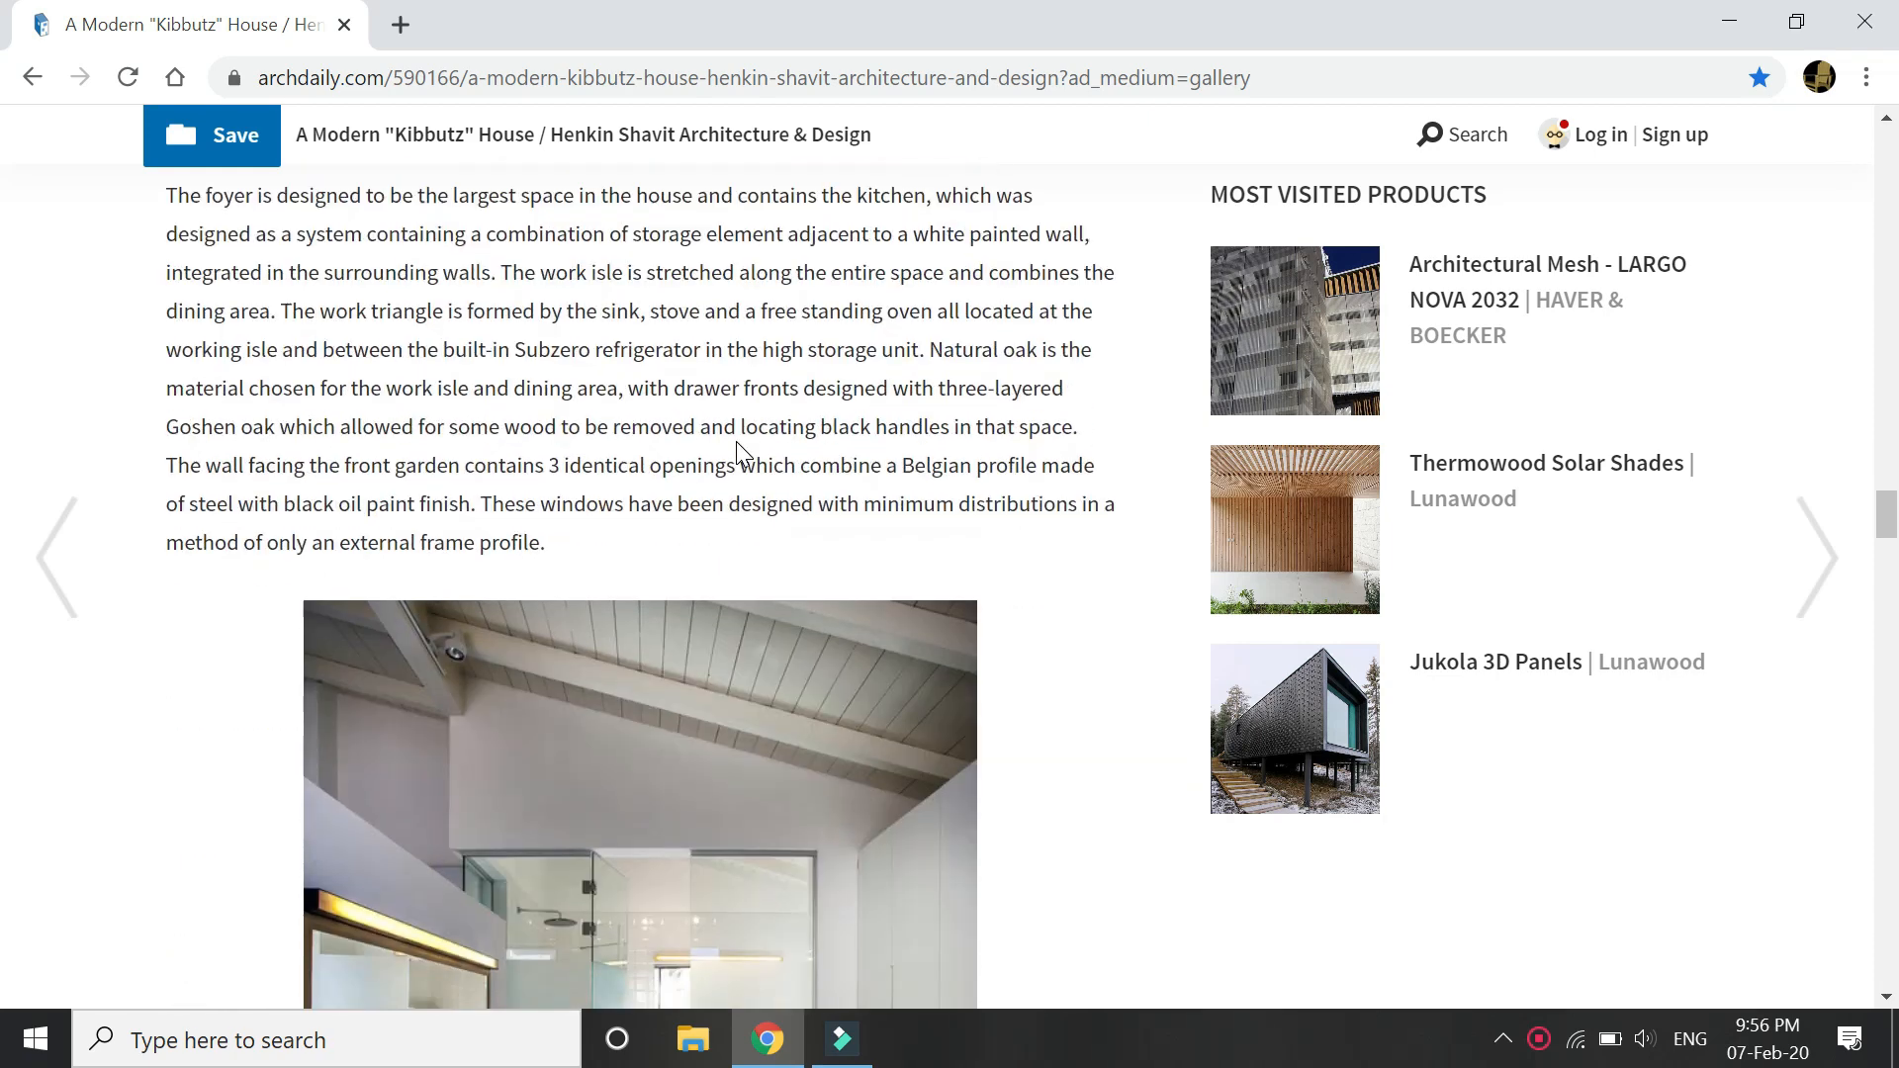
scroll(735, 441, "down", 10)
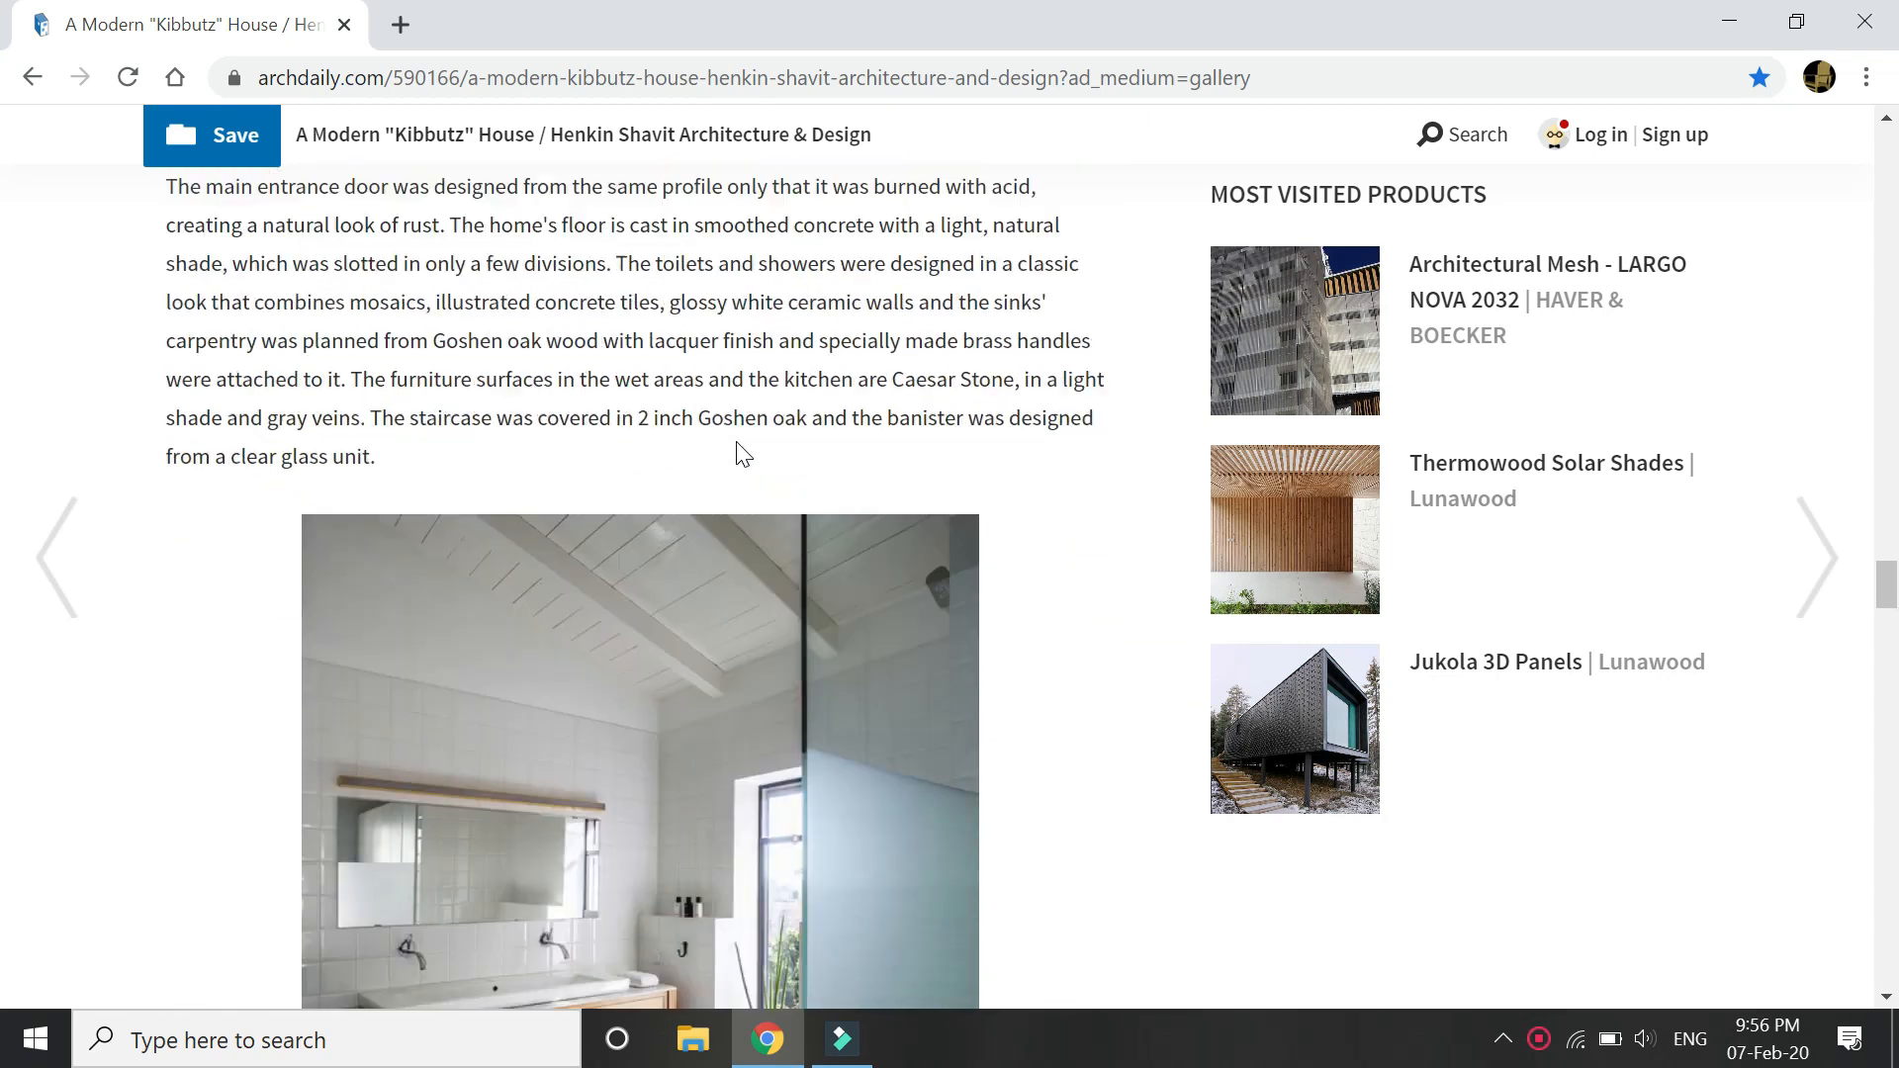
scroll(736, 442, "down", 10)
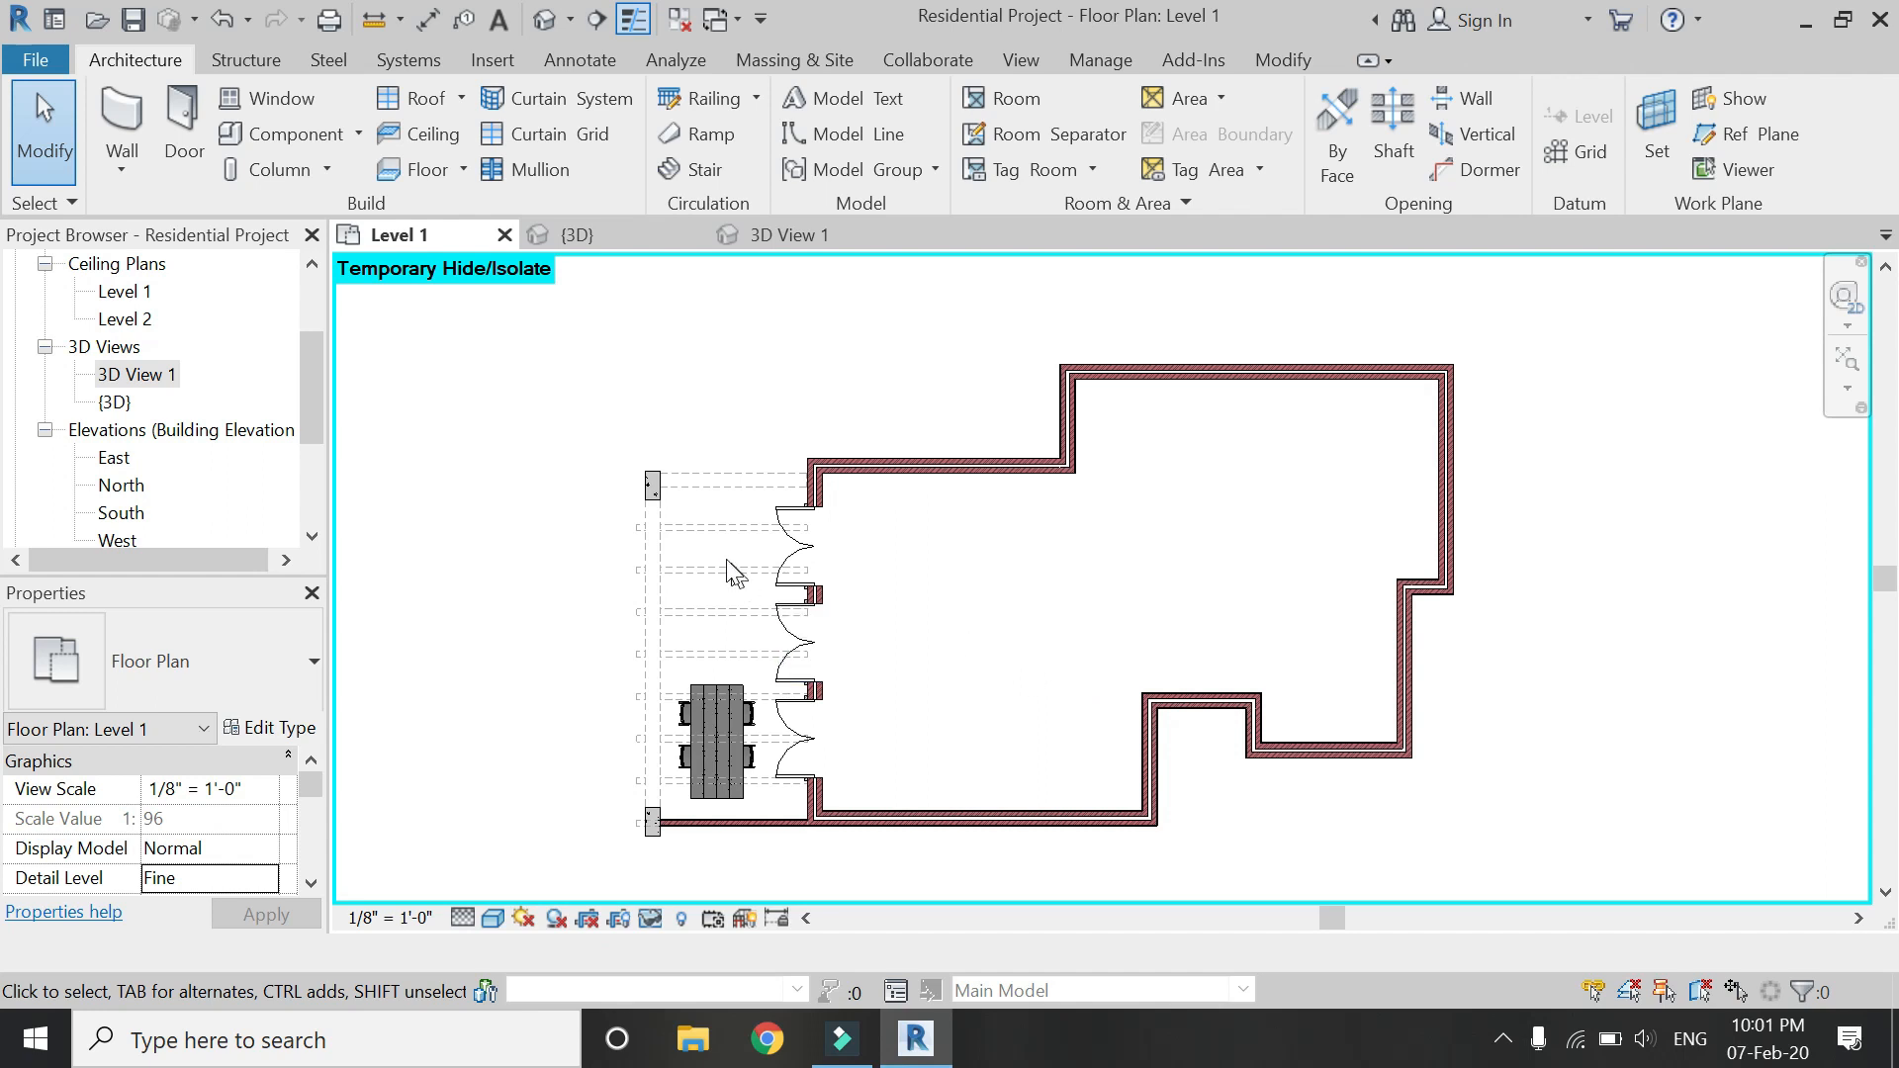
Switch to Revit and examine the double-layered exterior walls and their lower corner junction beside the terrace in the Level 1 floor plan.
scroll(860, 844, "up", 8)
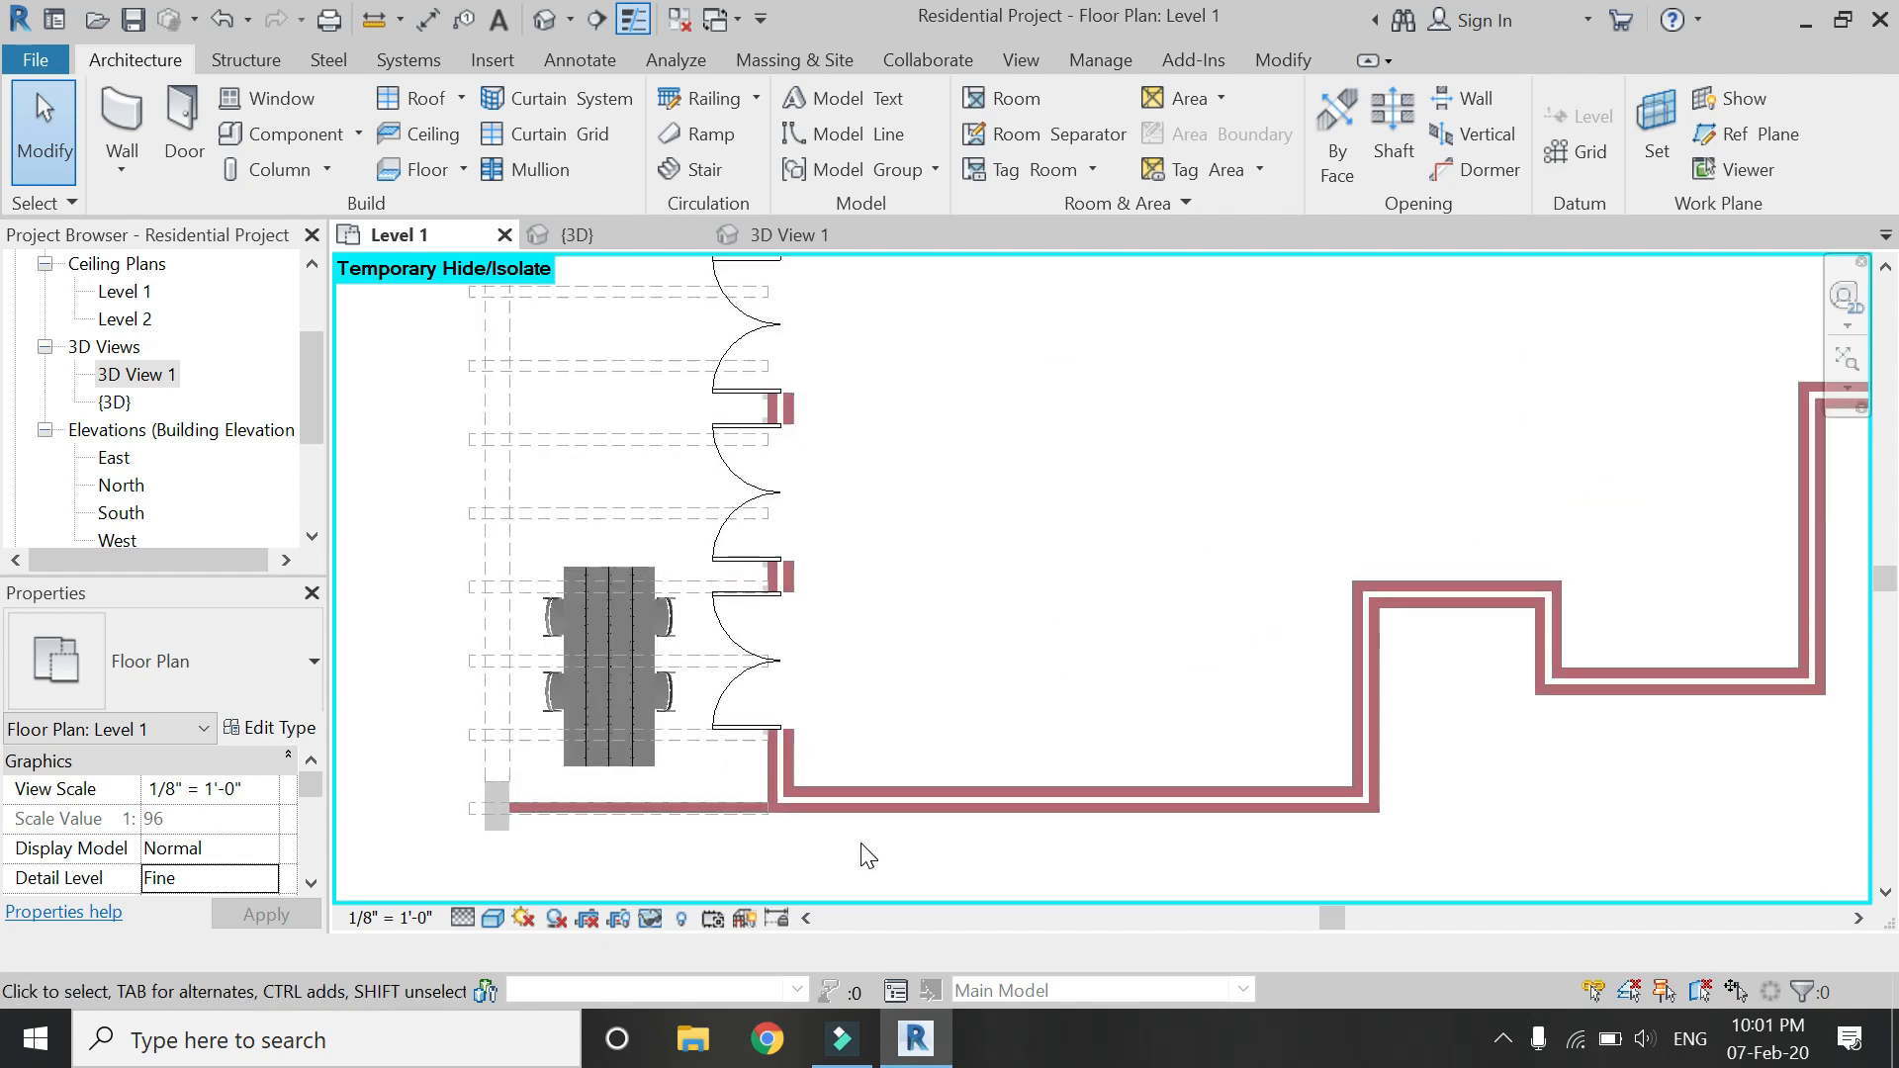
scroll(755, 780, "down", 2)
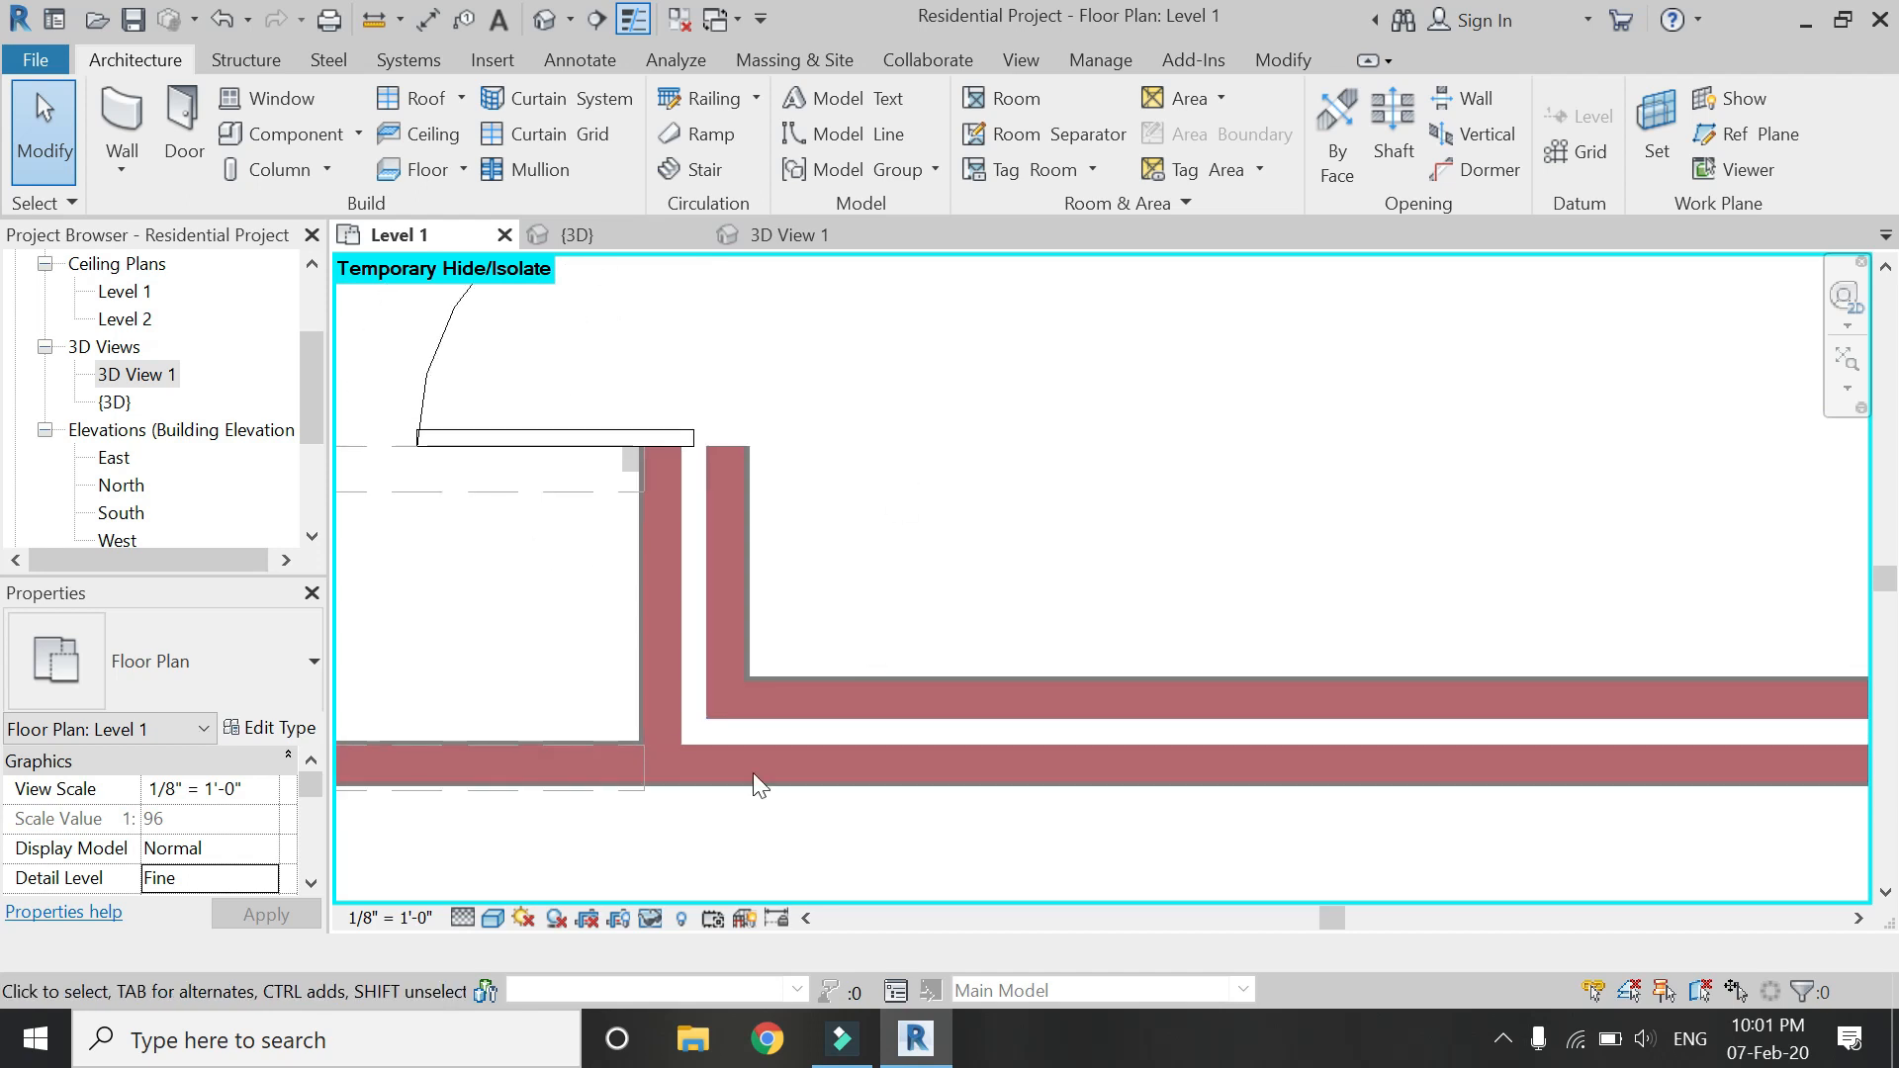
scroll(756, 722, "up", 6)
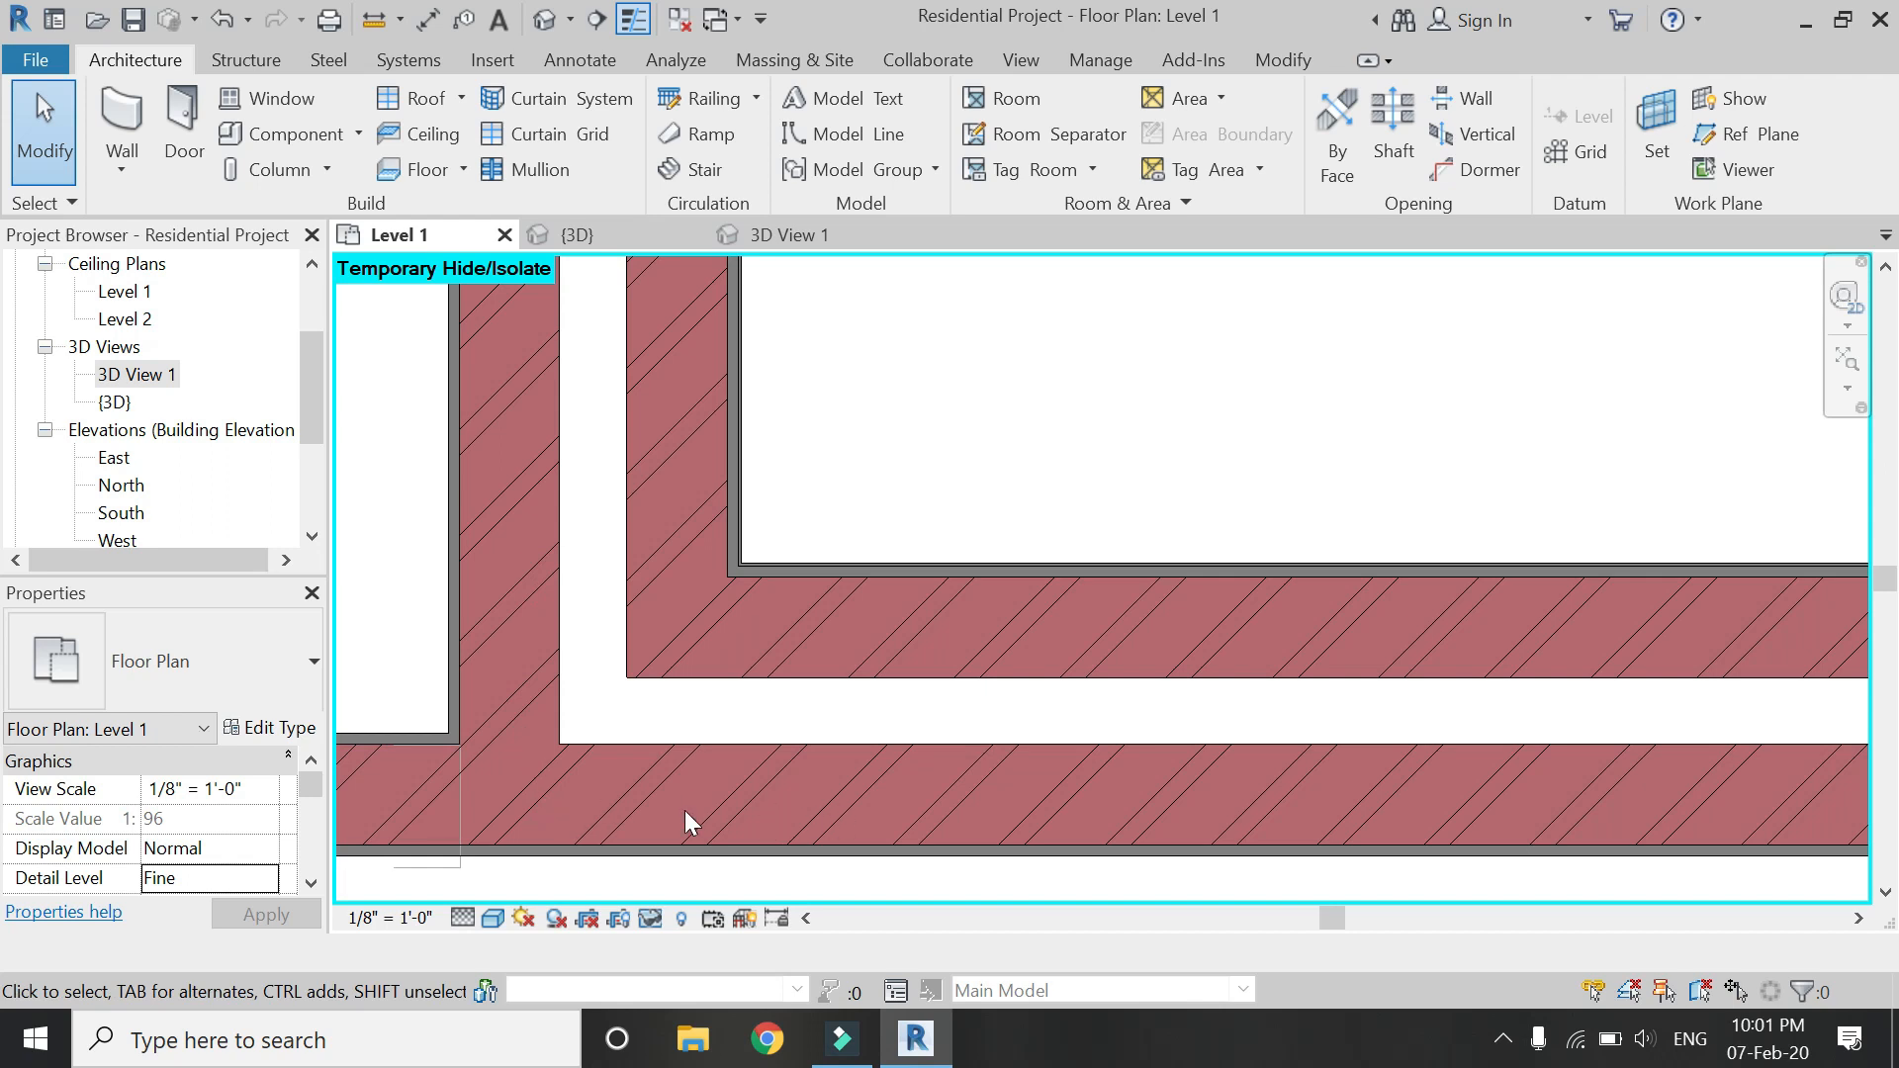
scroll(1039, 782, "down", 6)
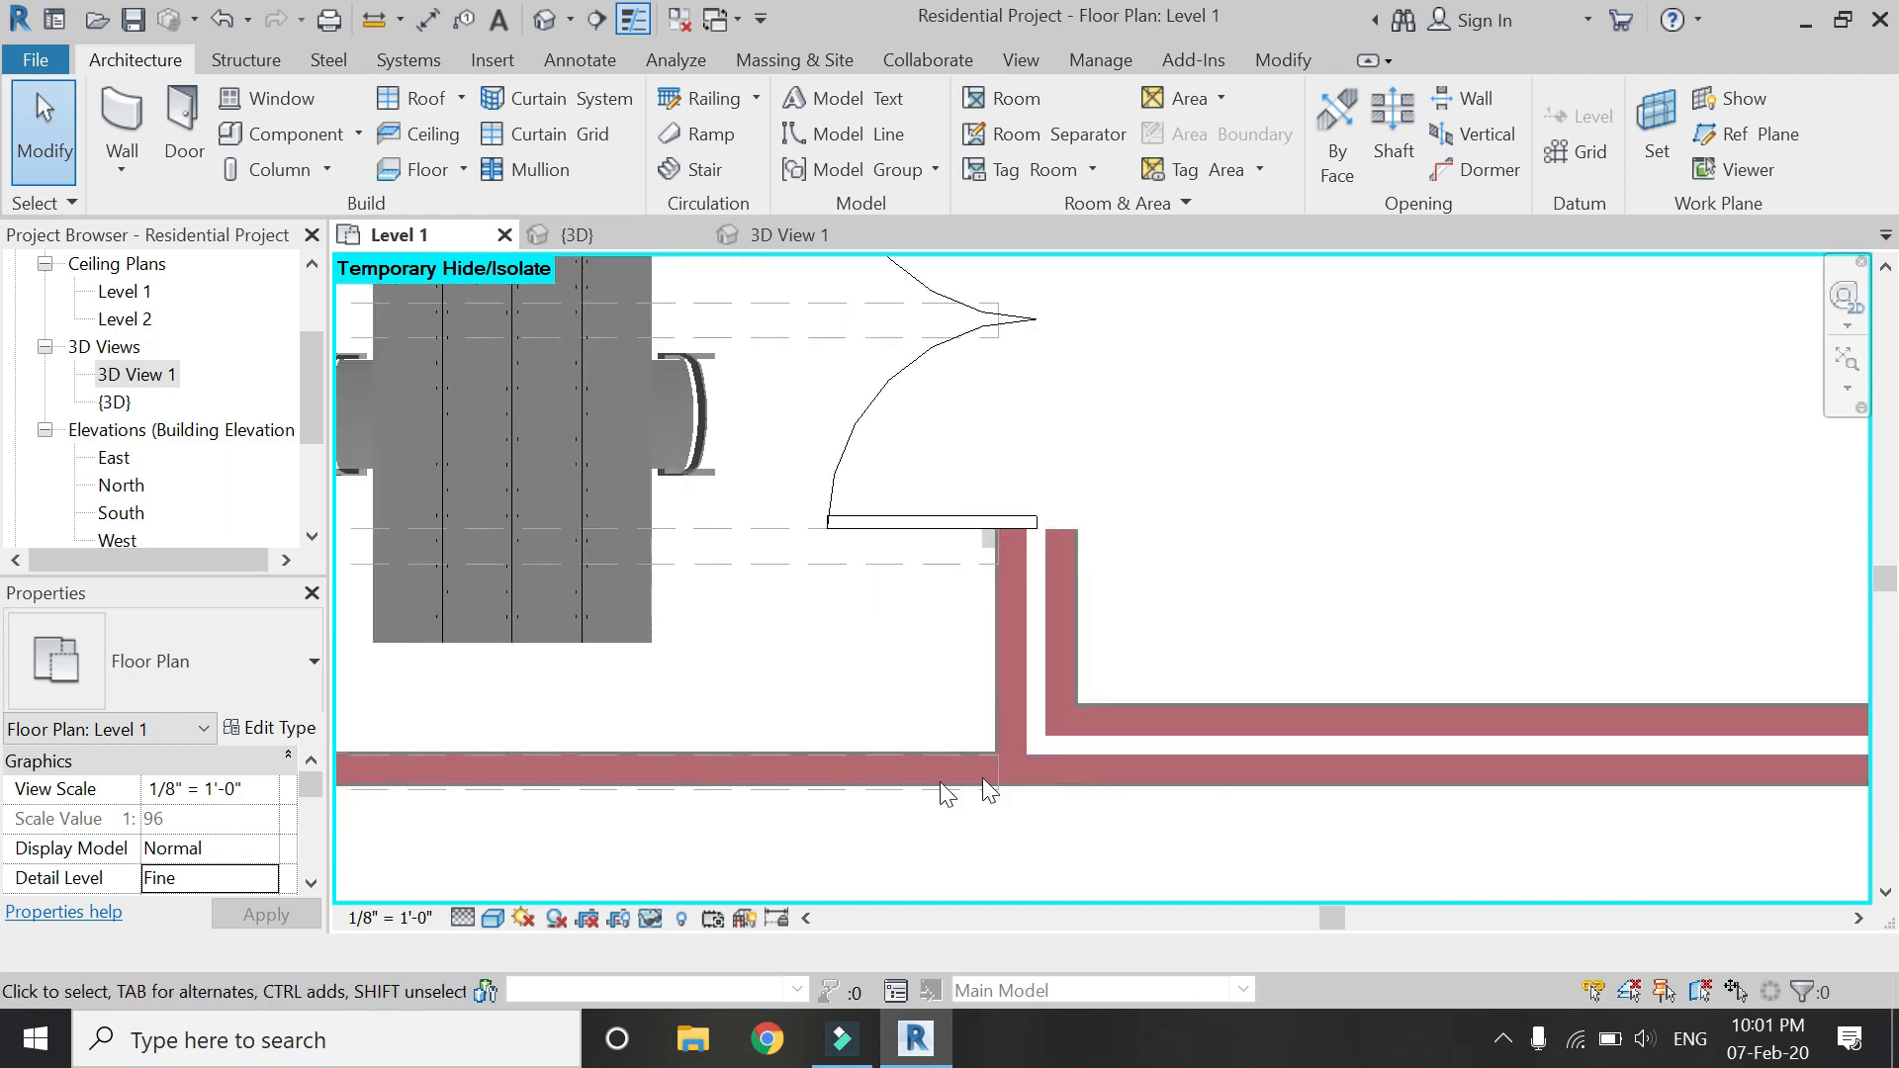
scroll(985, 770, "up", 4)
scroll(1029, 732, "up", 2)
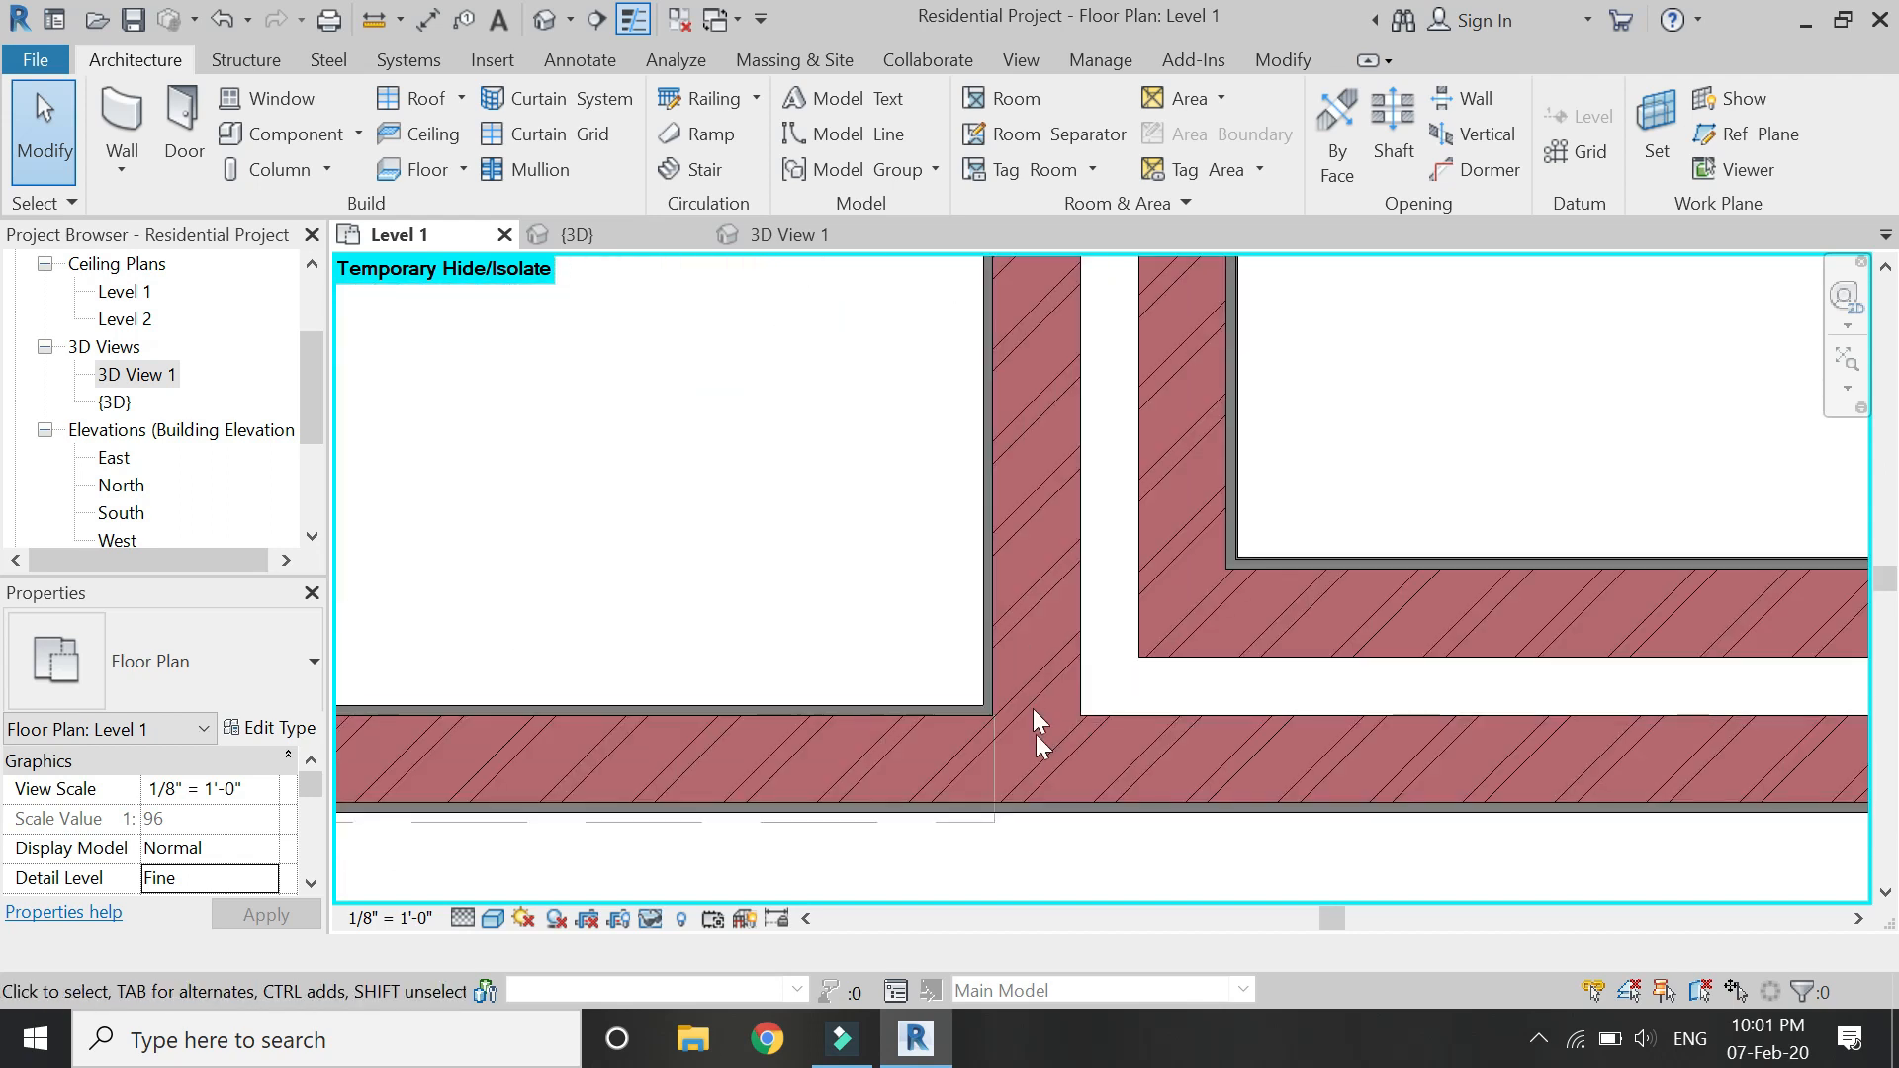
scroll(1446, 716, "down", 3)
scroll(712, 762, "down", 2)
Examine the terrace's concrete column, overhead beam outlines, table with chairs, and glass doors in the Level 1 floor plan.
scroll(643, 722, "up", 4)
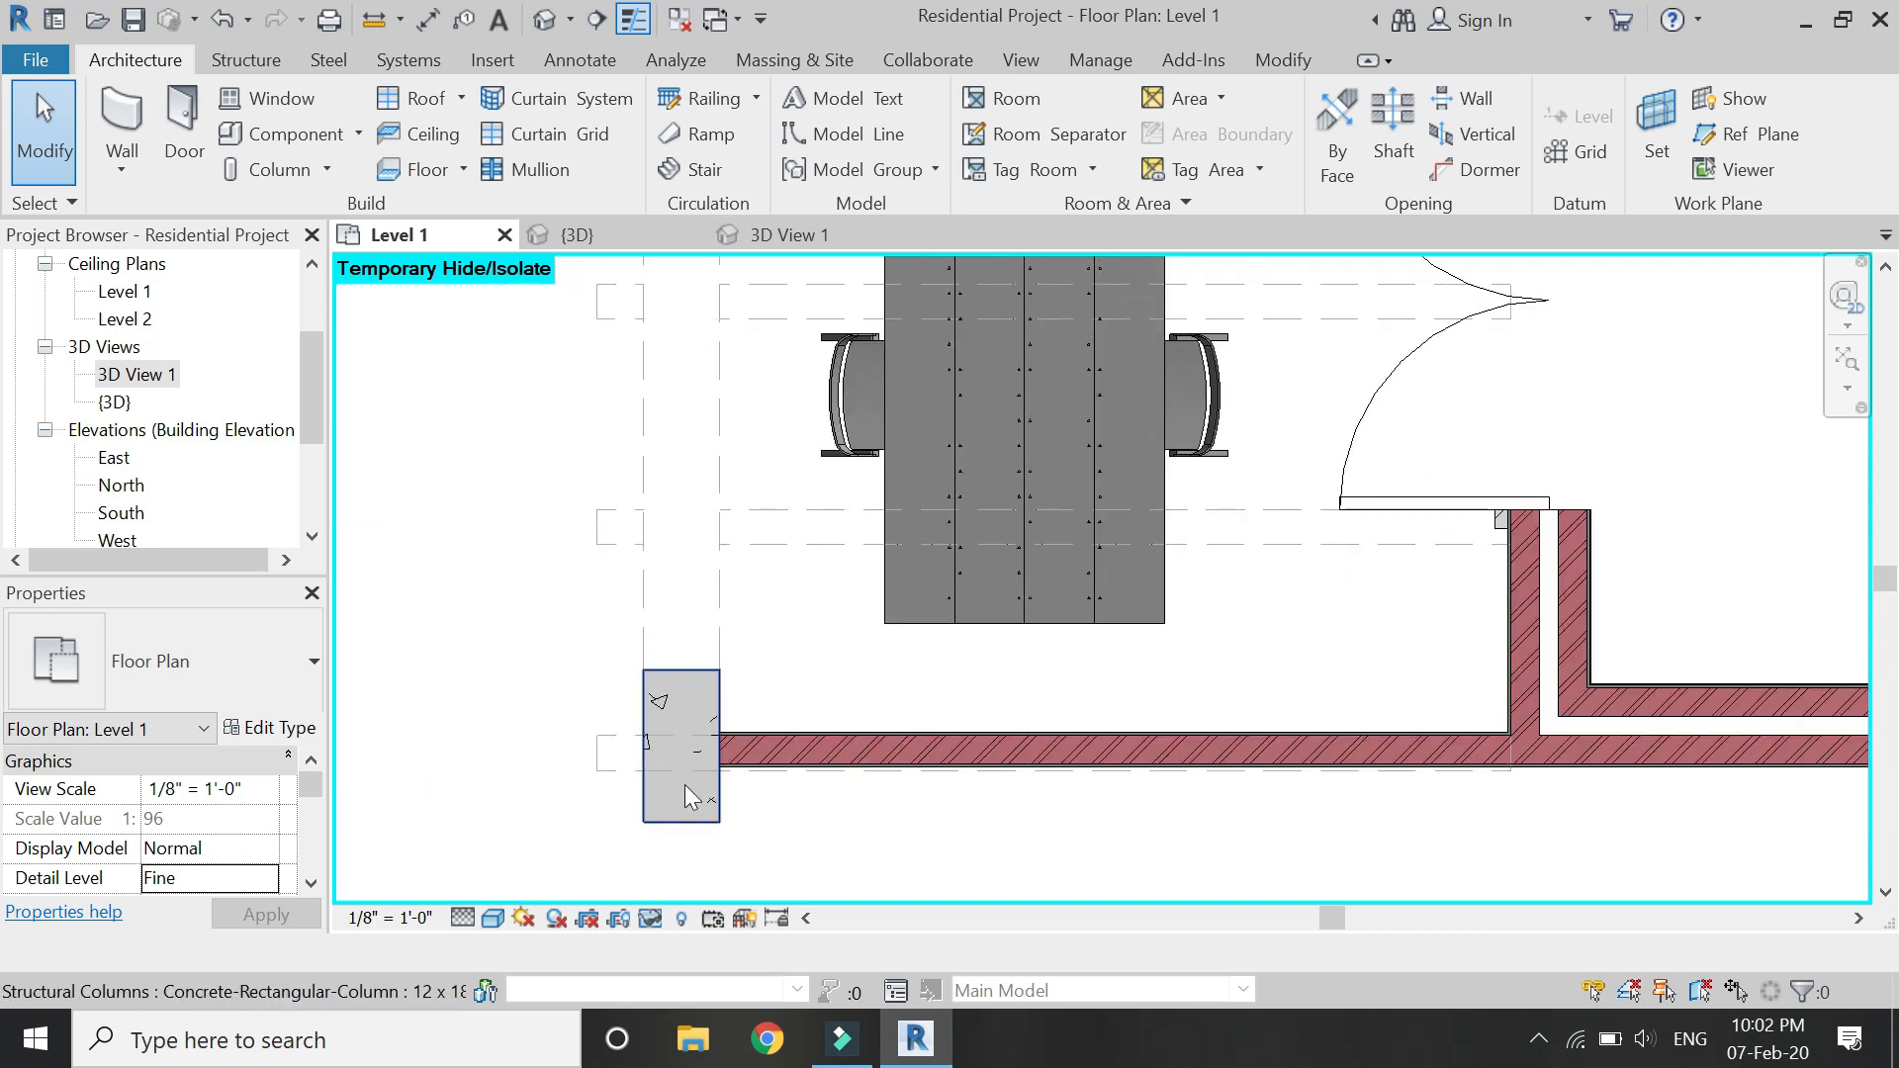
scroll(673, 810, "up", 2)
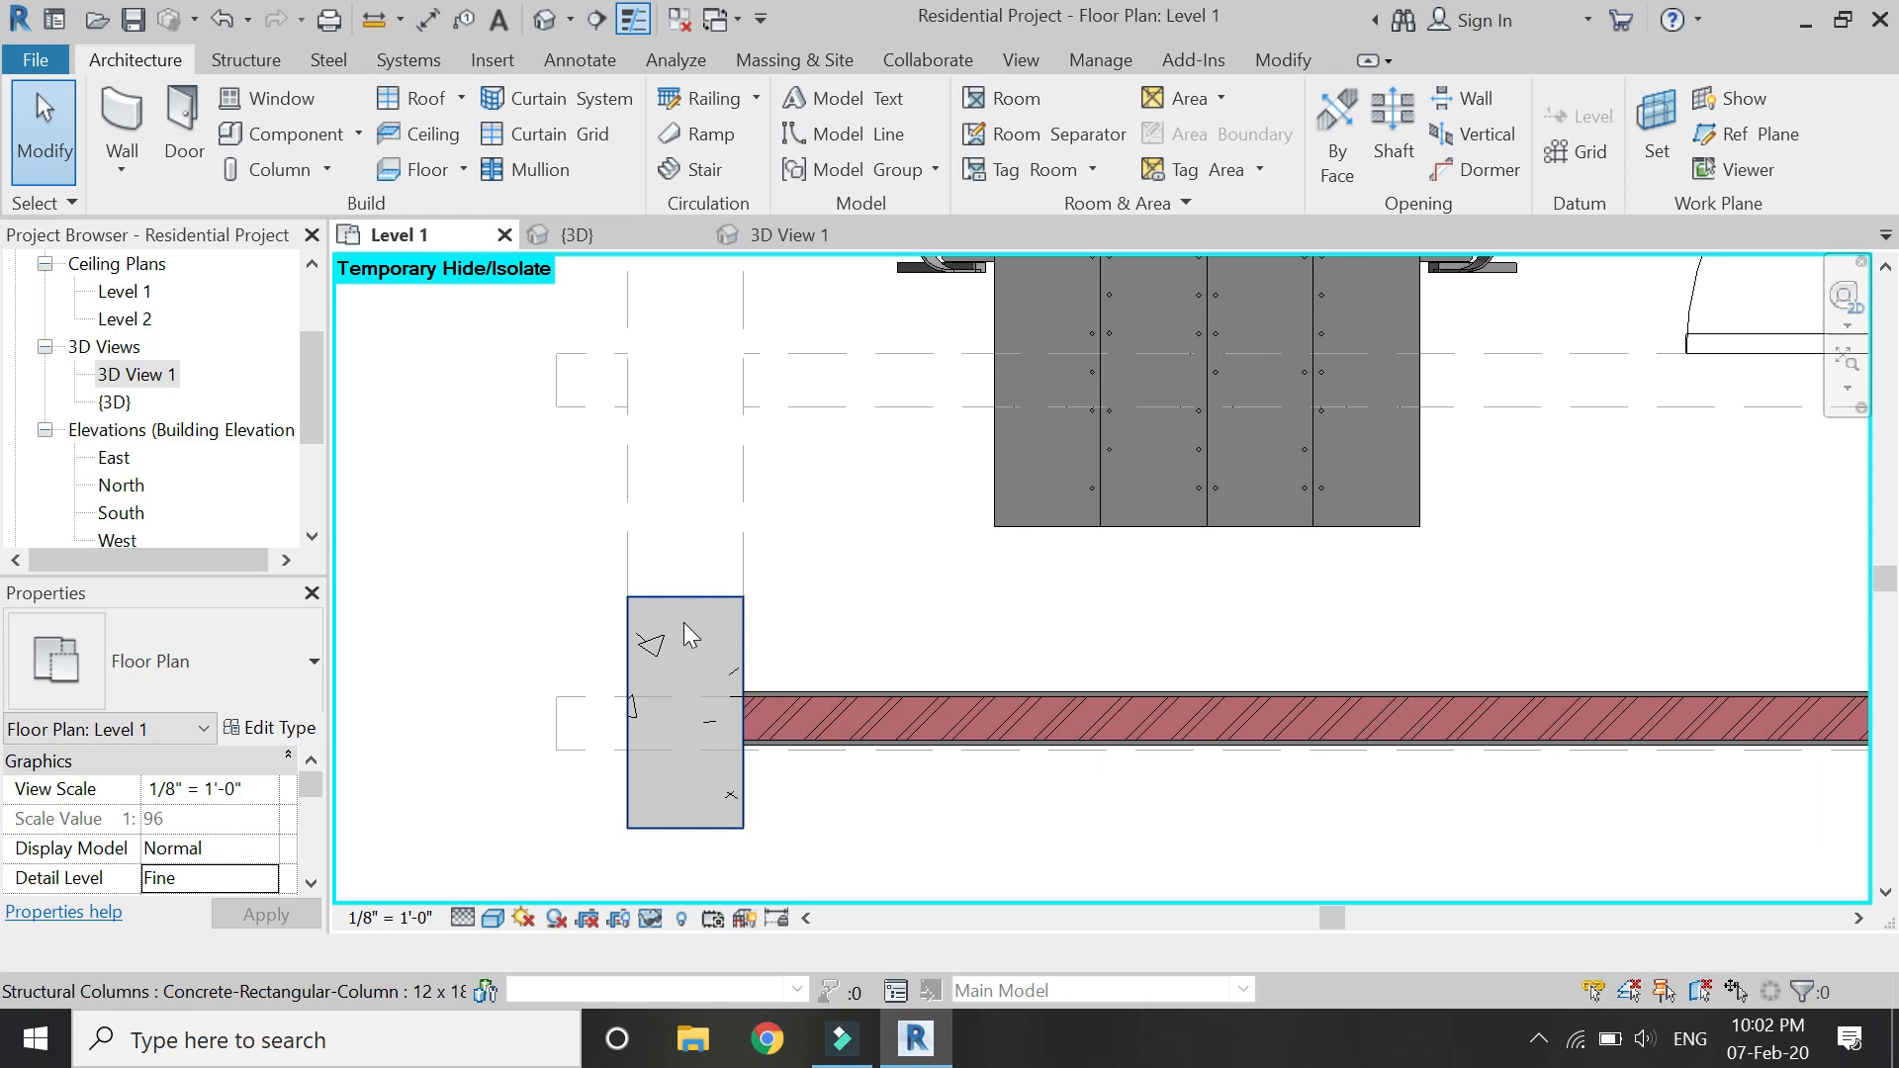
scroll(652, 796, "down", 3)
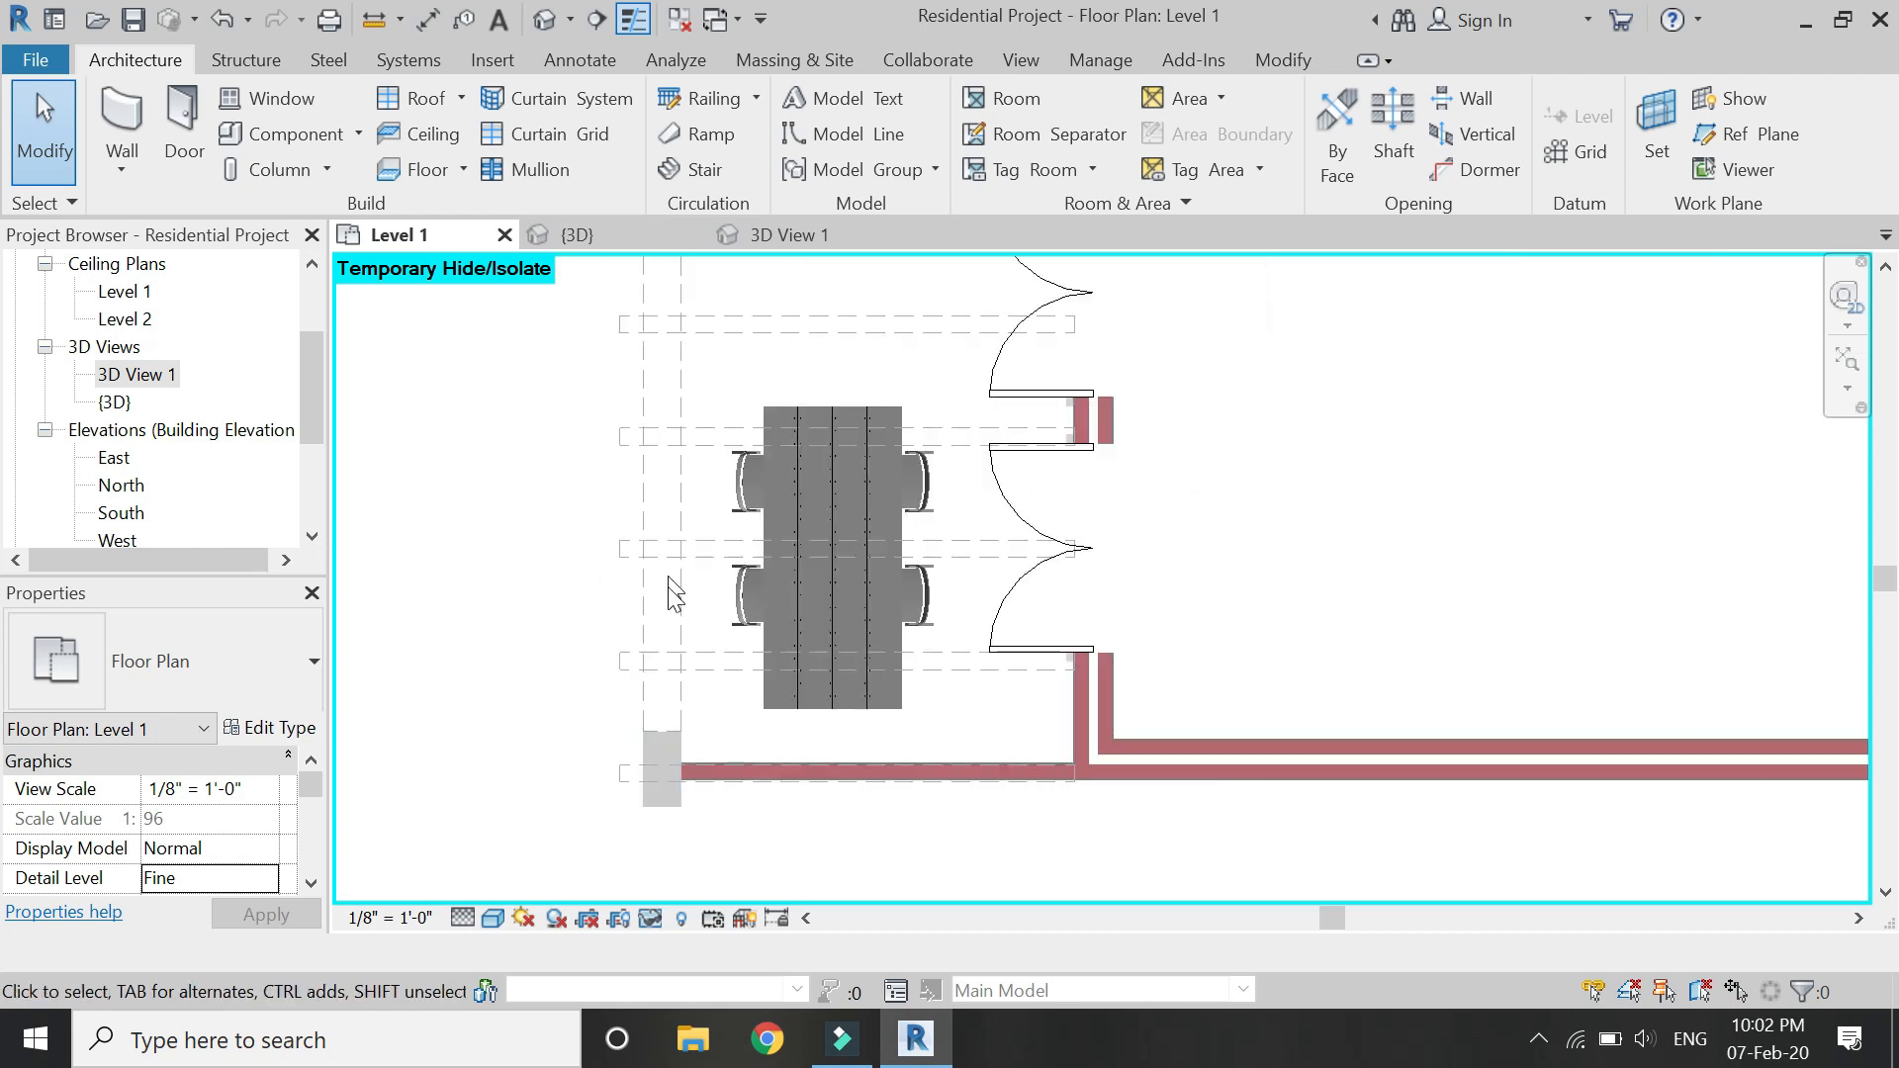
scroll(727, 425, "up", 5)
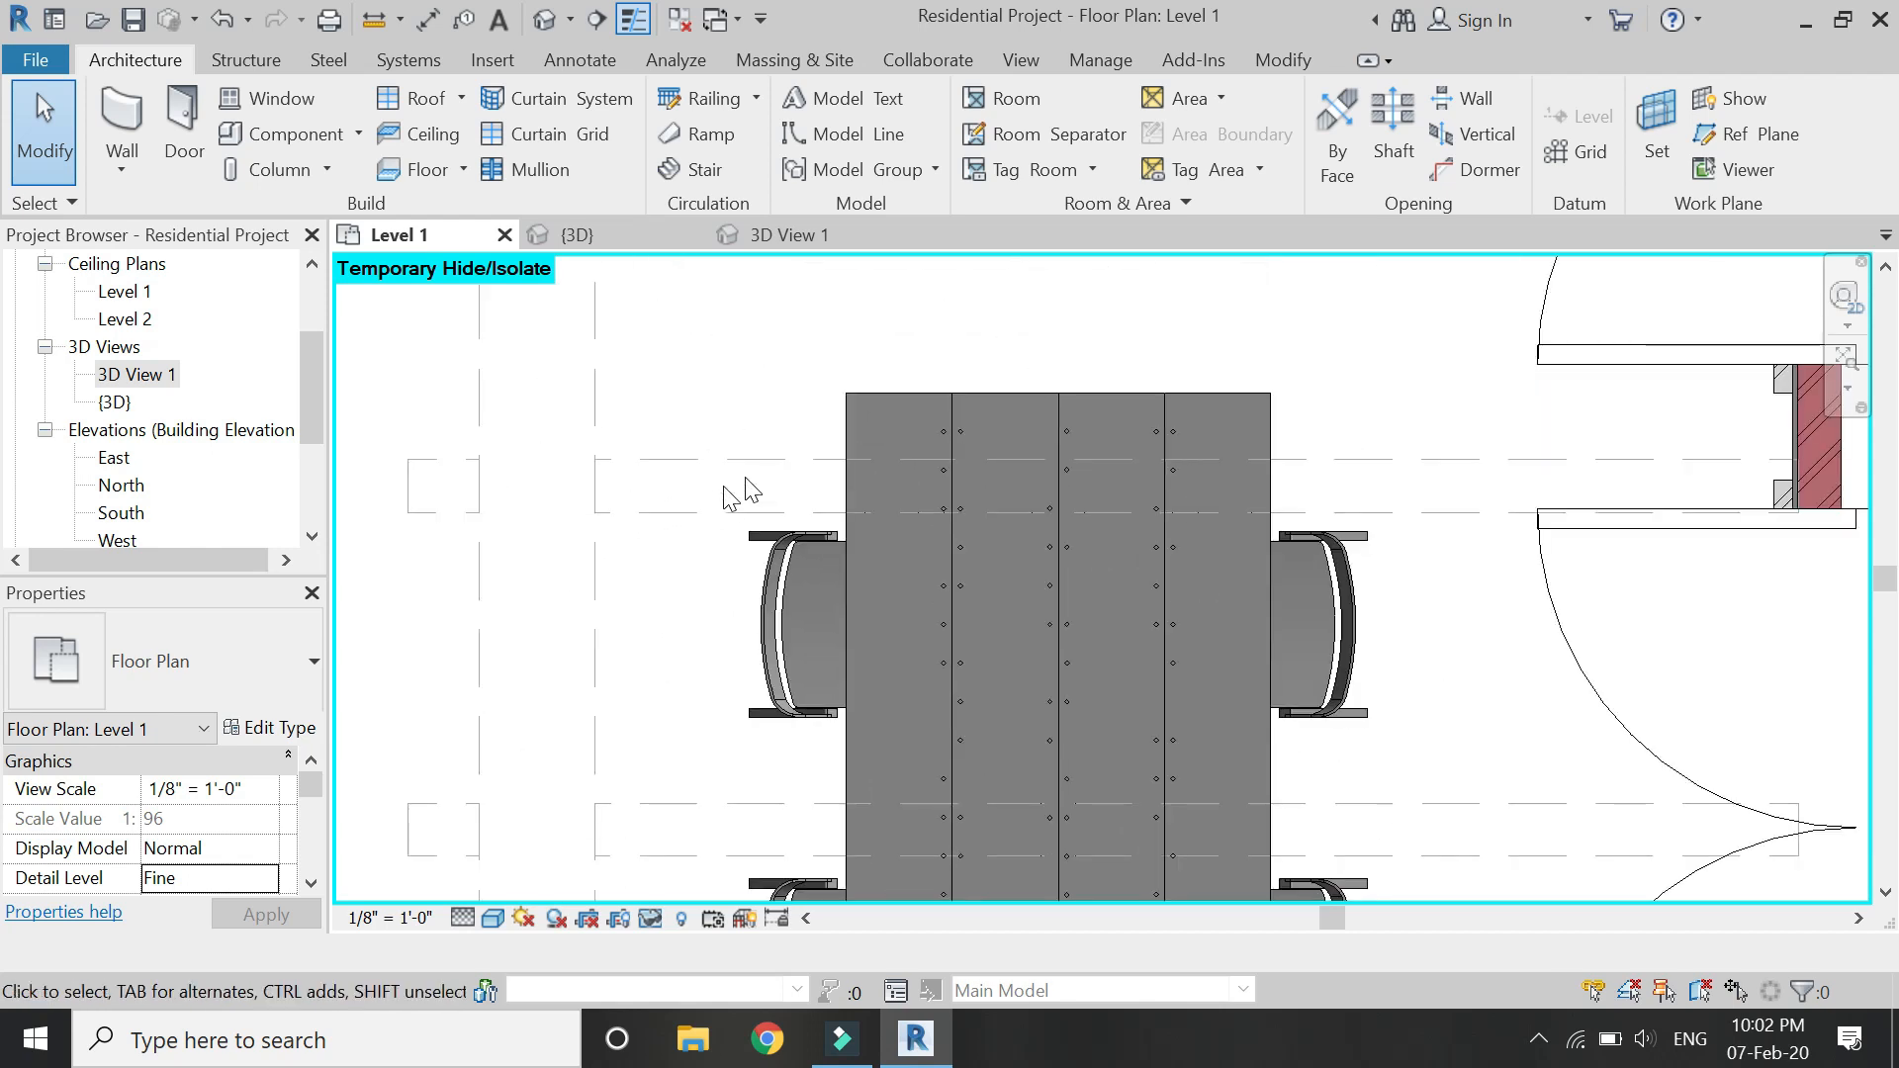
scroll(722, 515, "down", 3)
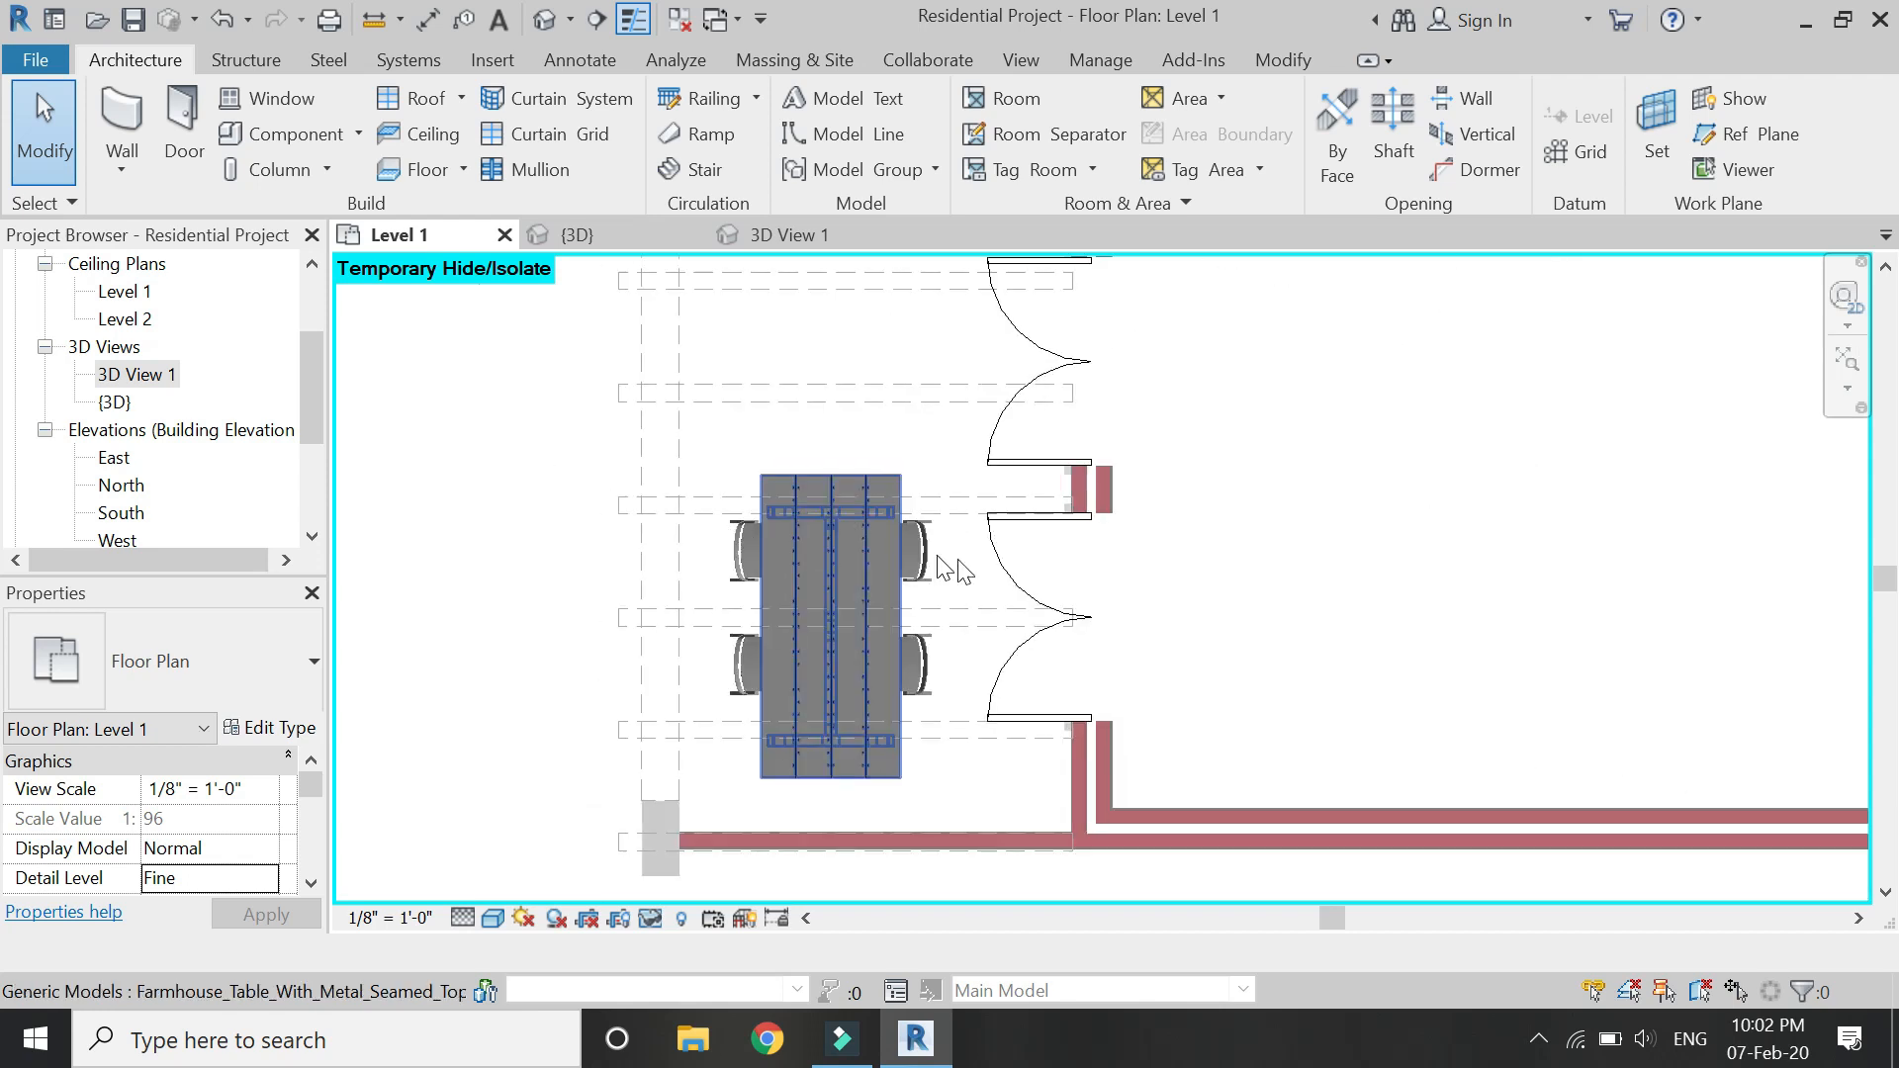
scroll(1059, 618, "up", 1)
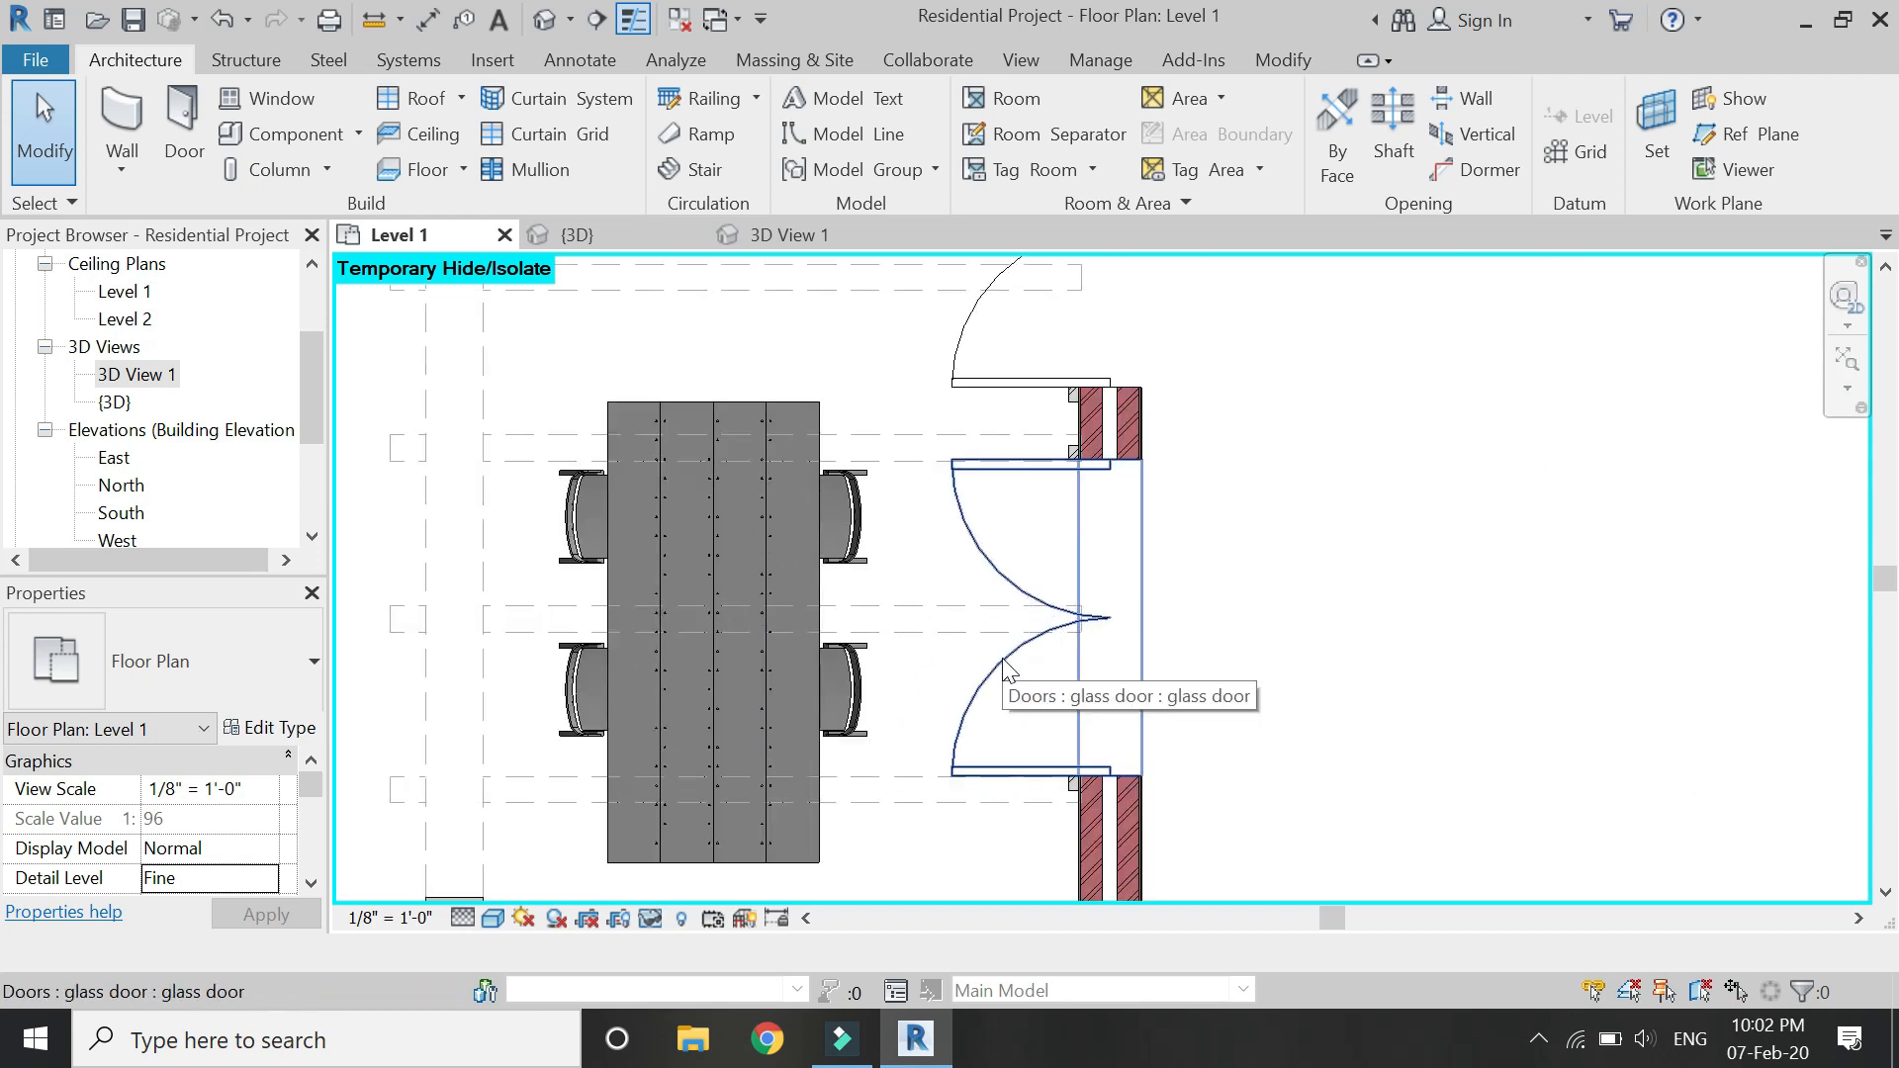
scroll(713, 723, "down", 6)
scroll(704, 649, "up", 3)
Open 3D View 1 and select the roller shutter above the first glass door to examine it.
left_click(783, 236)
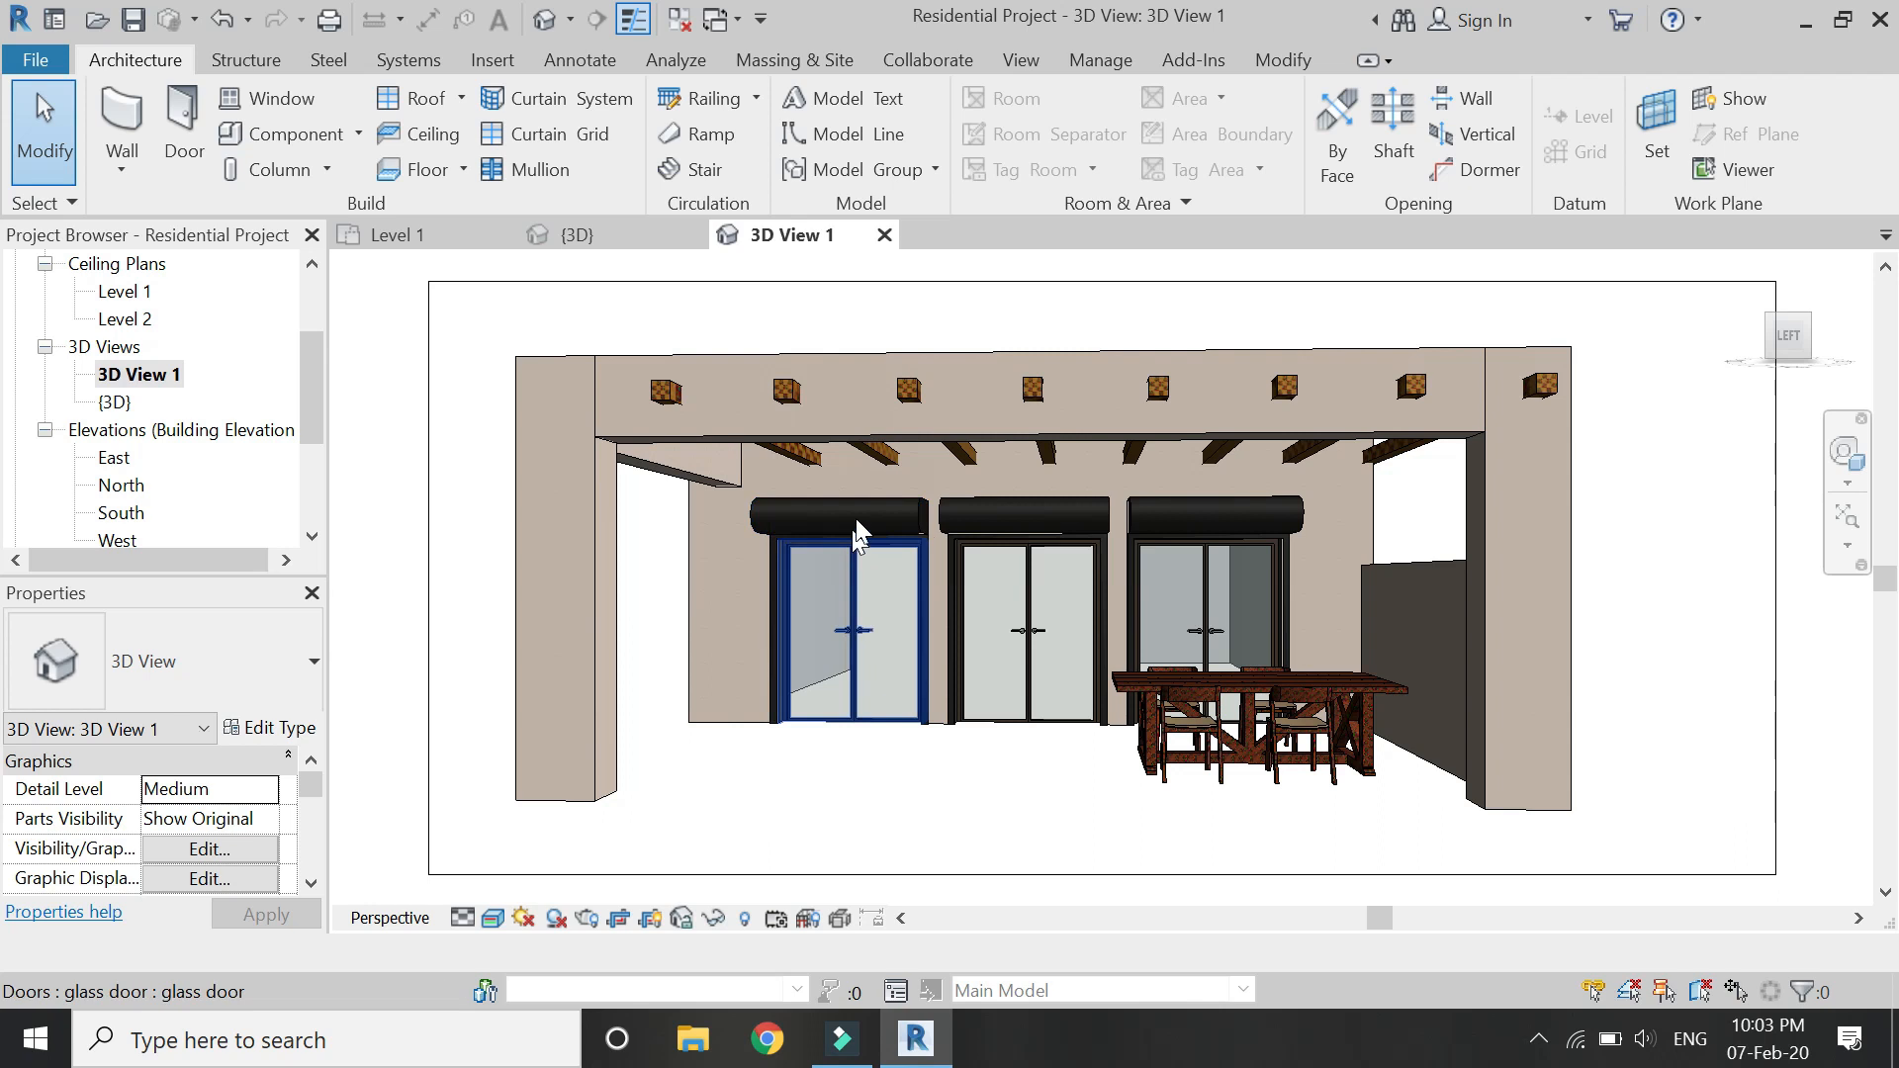
left_click(918, 518)
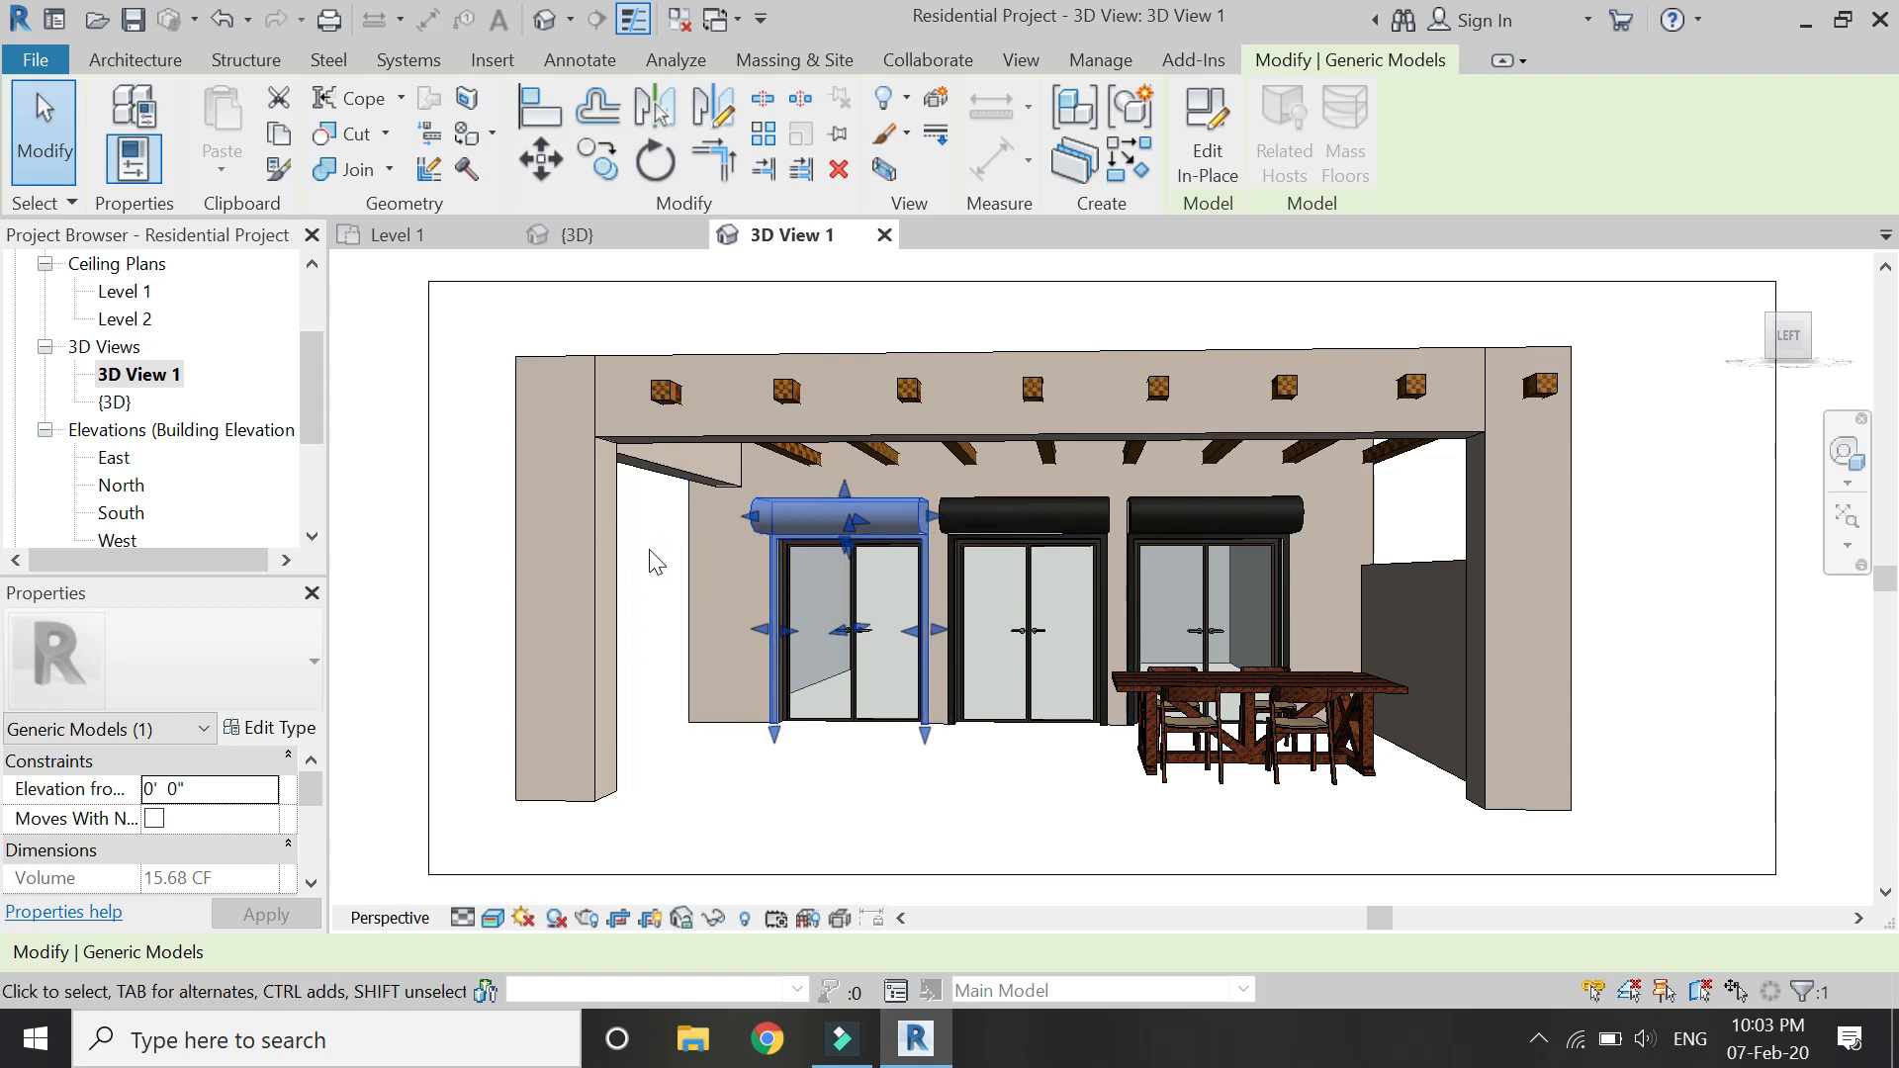
scroll(652, 562, "down", 2)
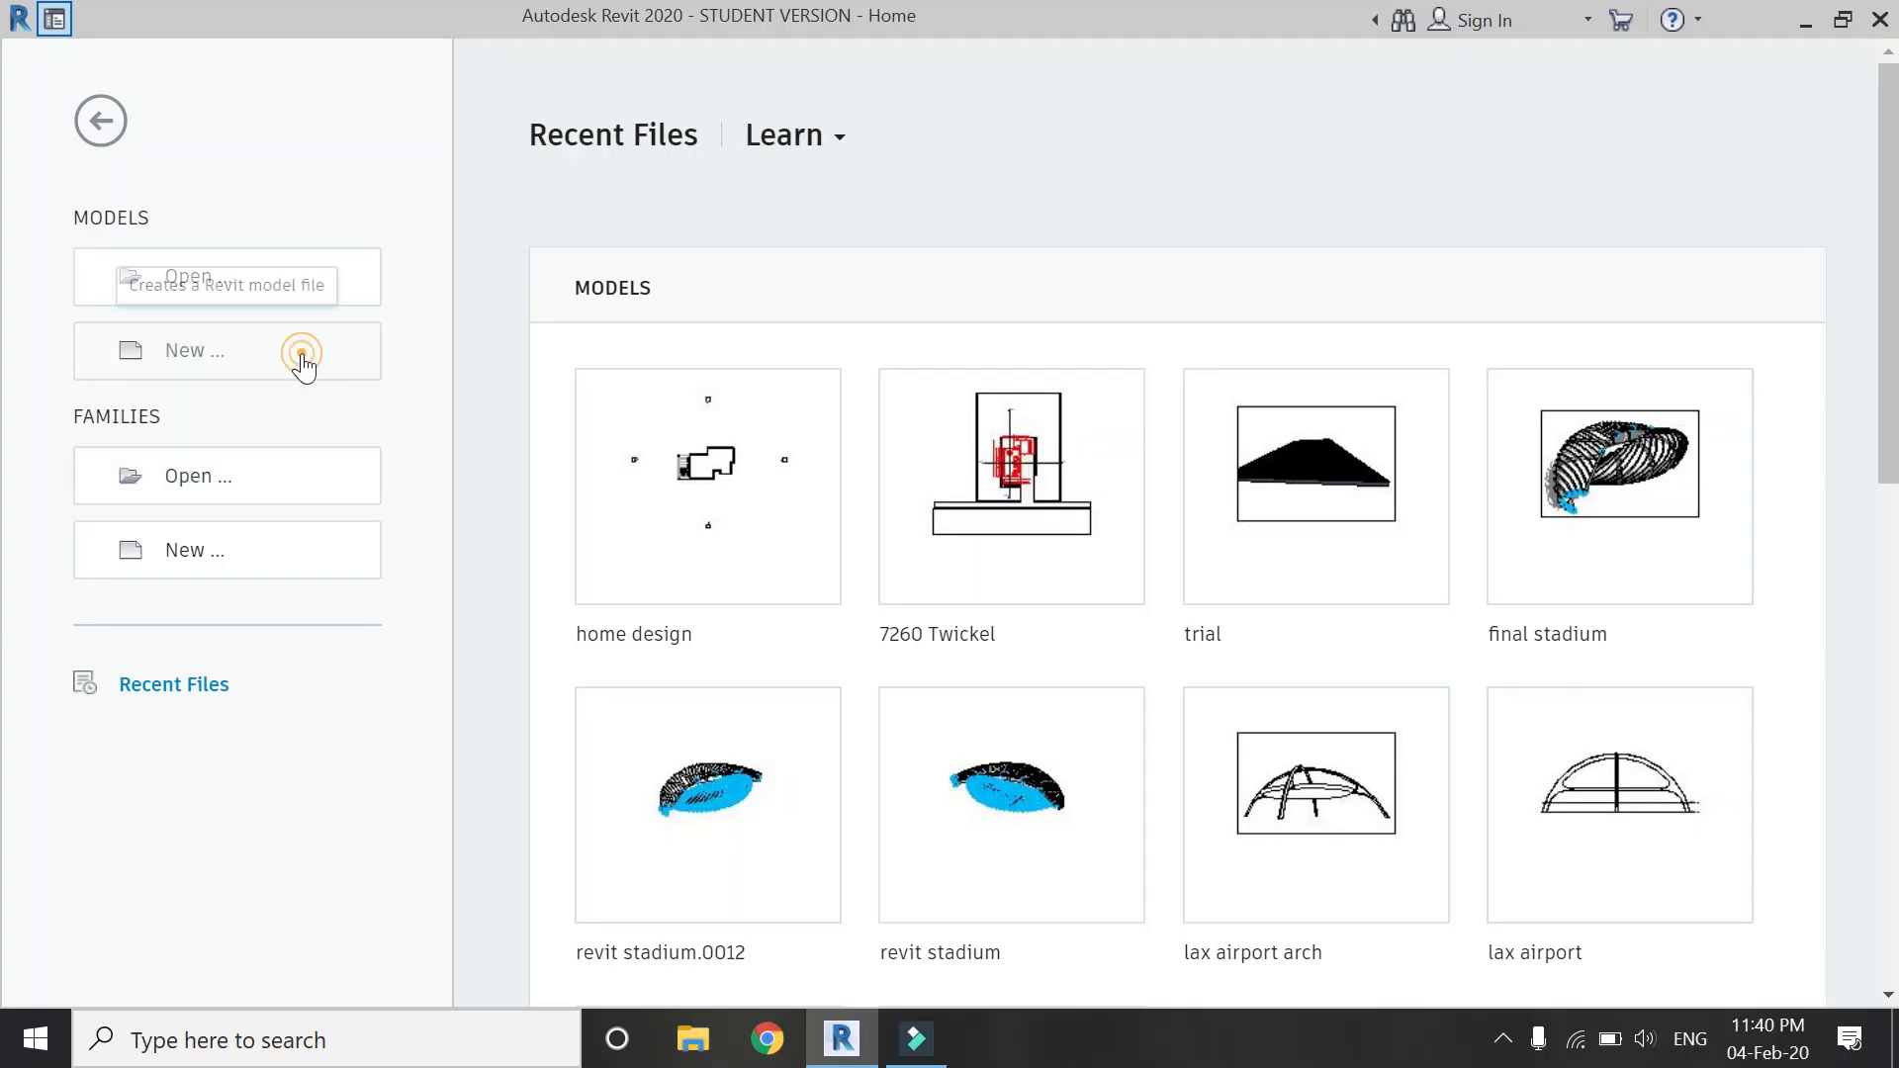
Create a new Revit project from a template.
left_click(299, 358)
left_click(865, 453)
left_click(845, 510)
left_click(825, 617)
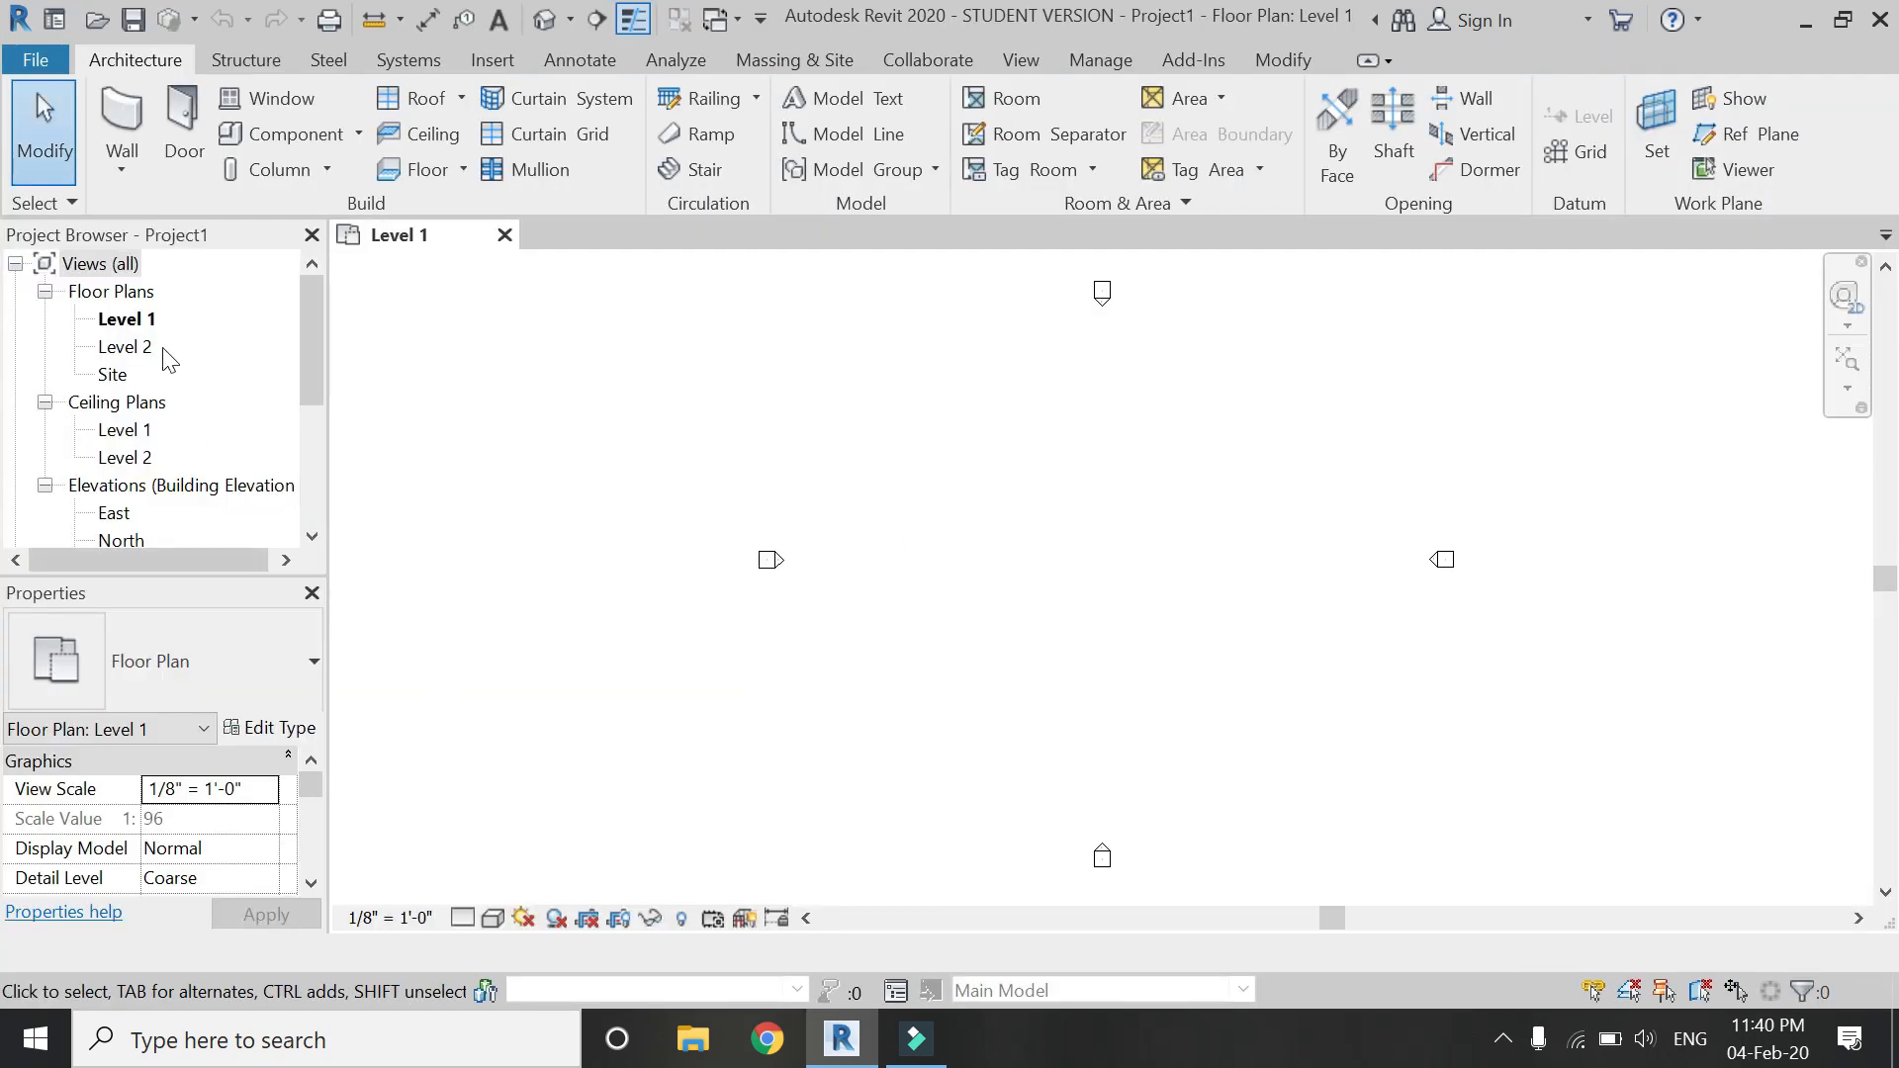
Open the North elevation and examine the Level 1 and Level 2 lines.
scroll(155, 479, "down", 1)
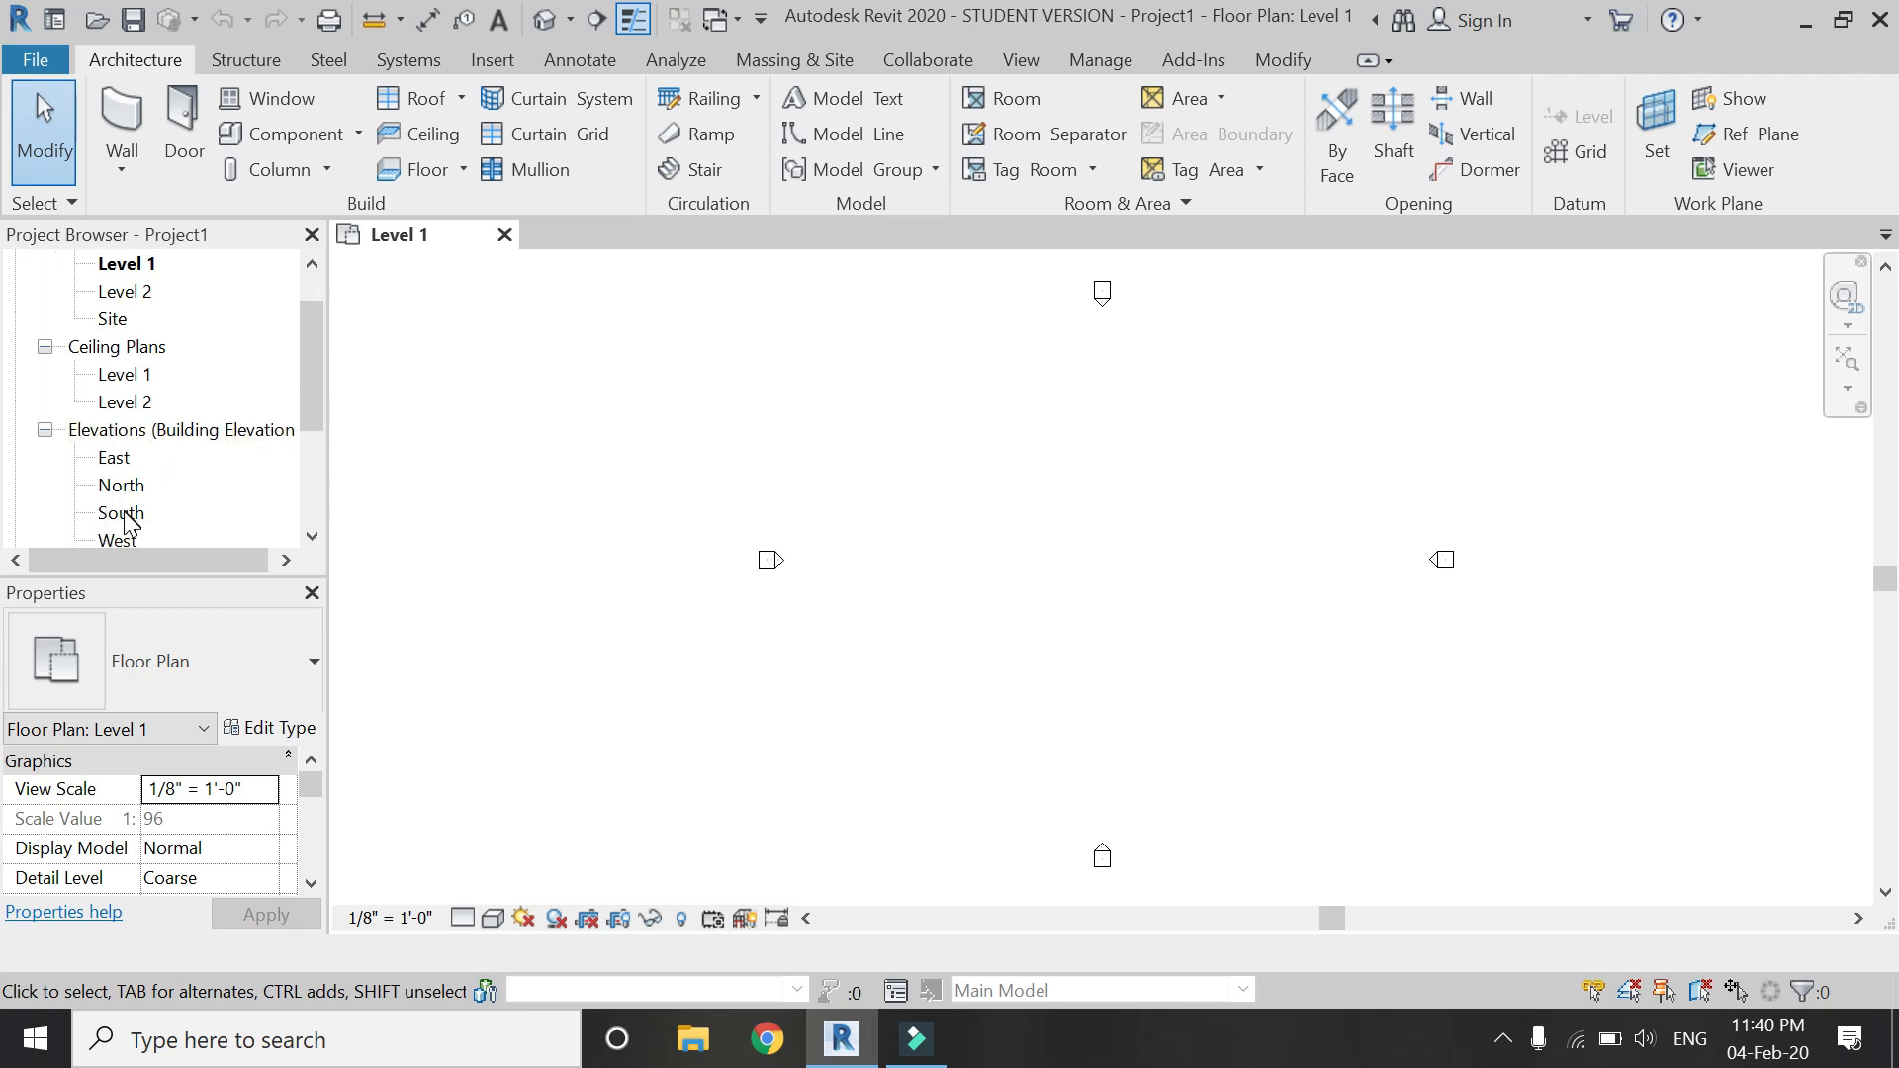
double_click(122, 486)
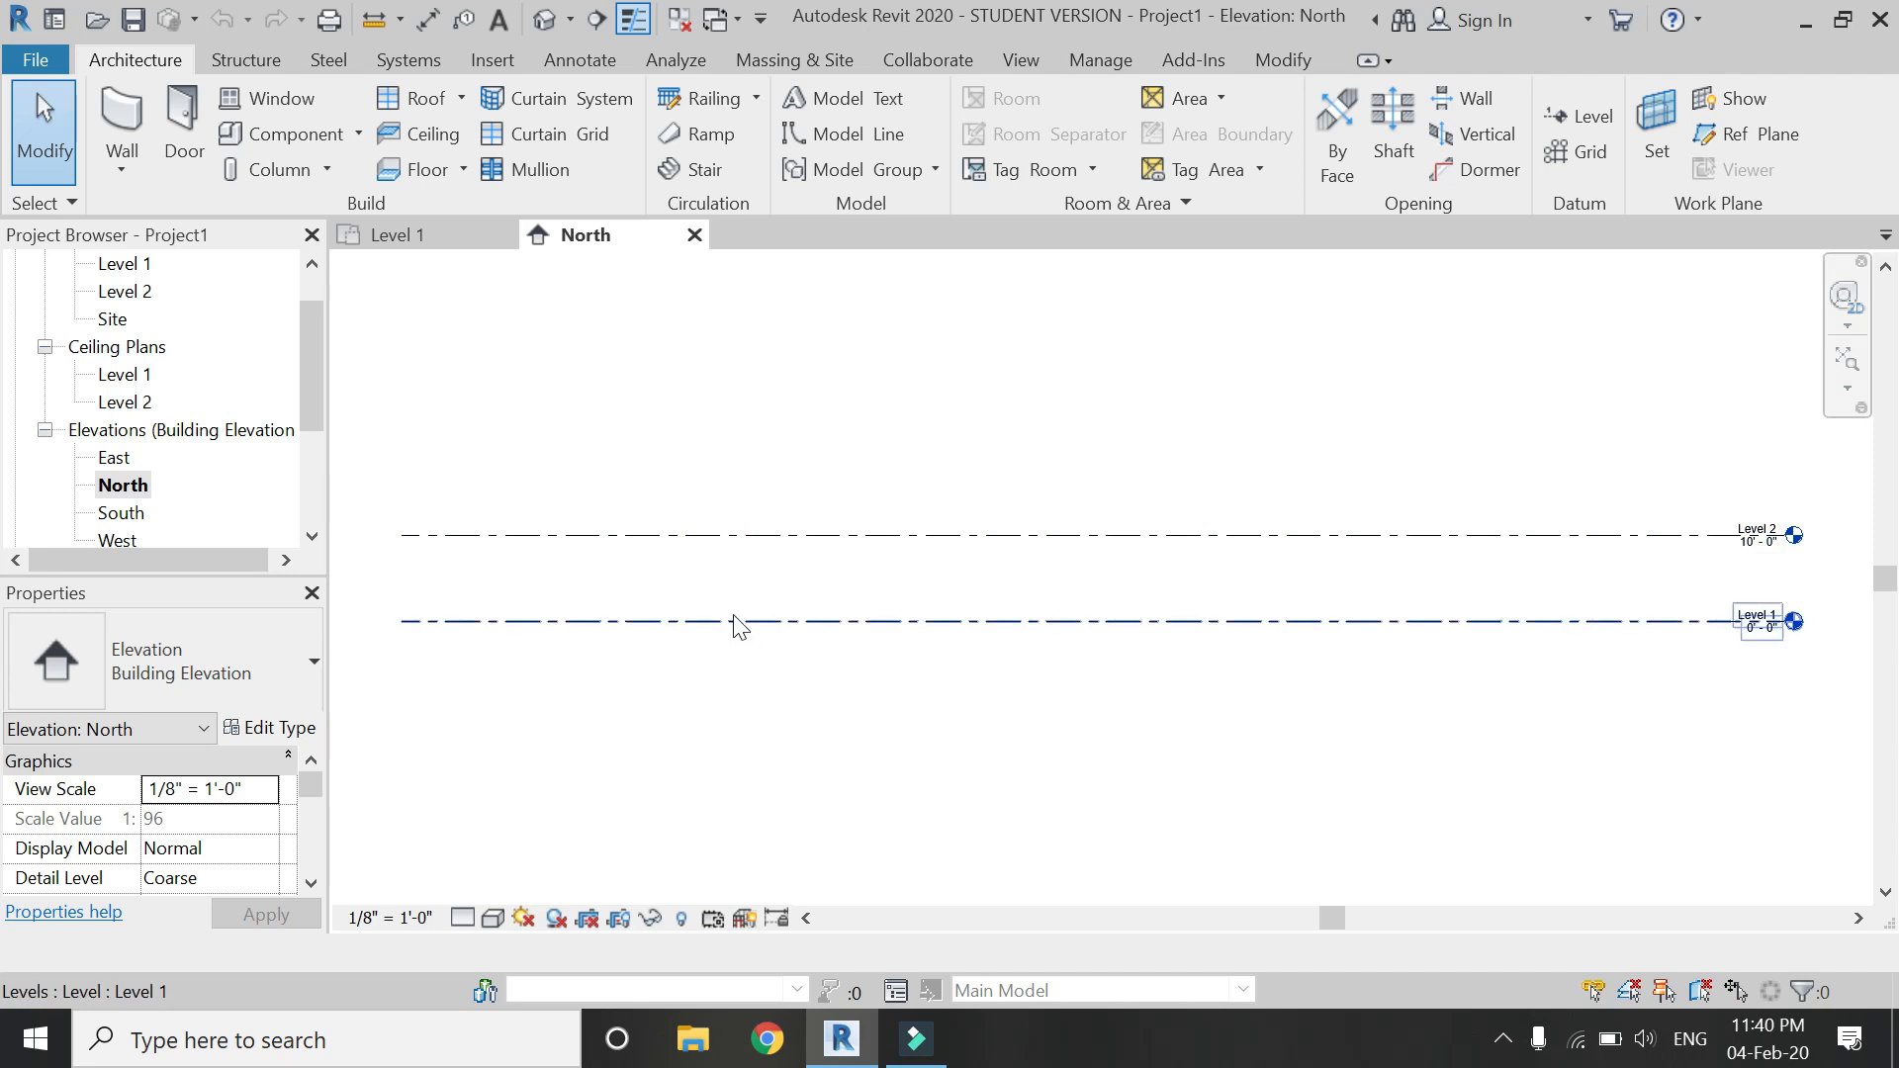
scroll(742, 626, "down", 1)
scroll(1713, 589, "up", 3)
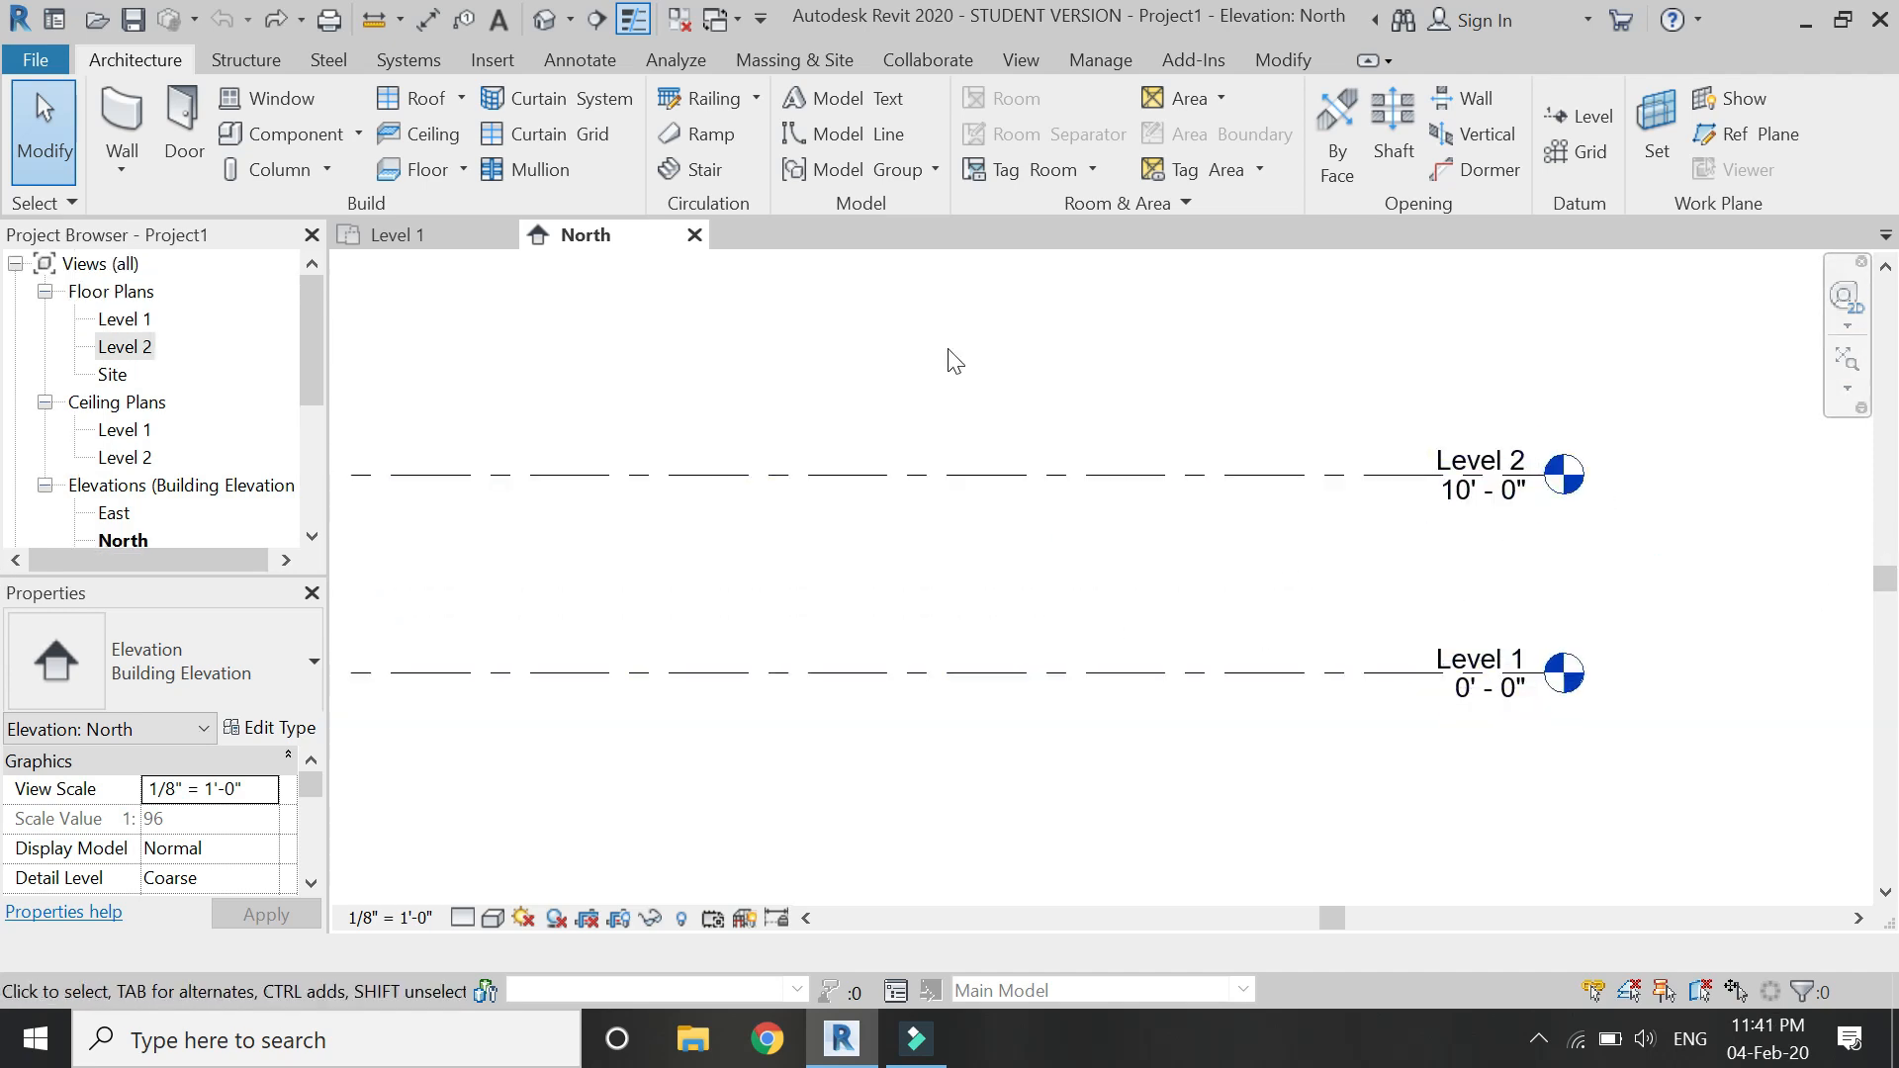
Return to the Level 1 floor plan, import the image ground_floor_plan.jpg and place it centred between the elevation markers.
left_click(425, 241)
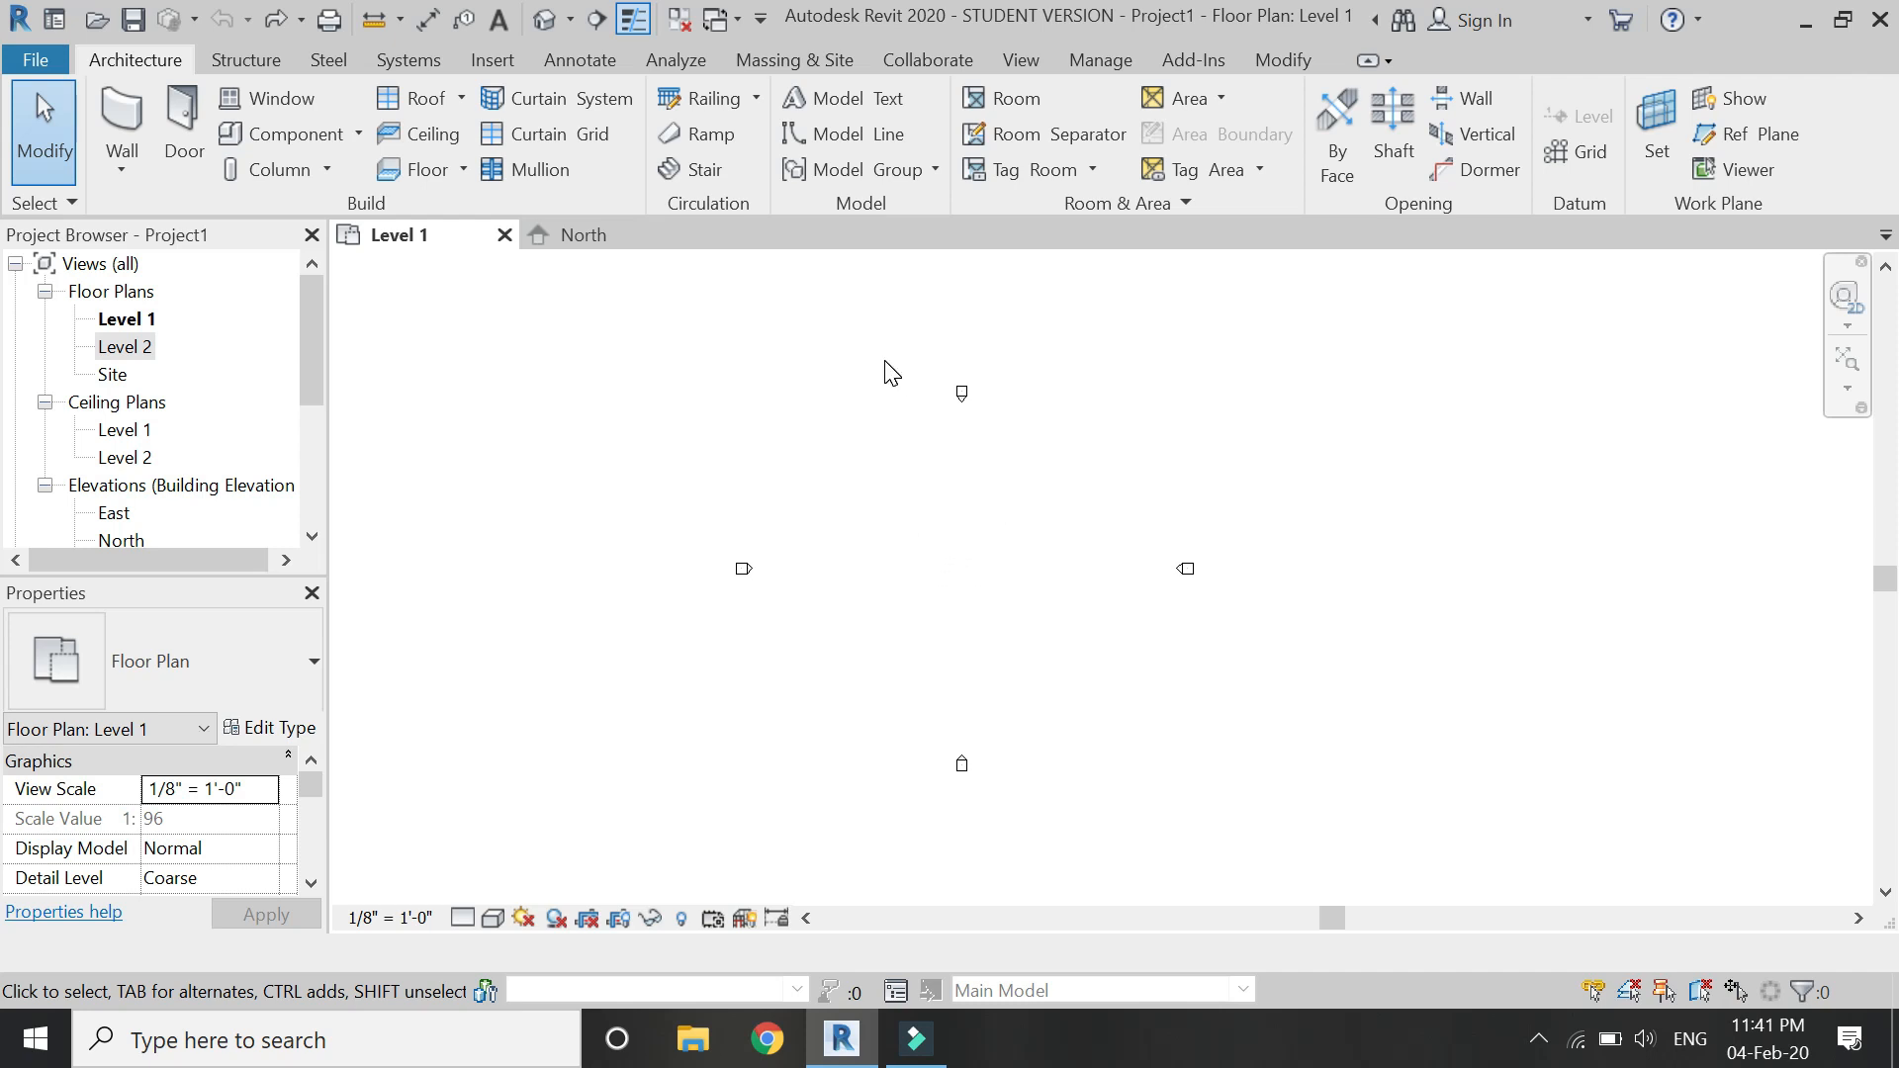
left_click(485, 62)
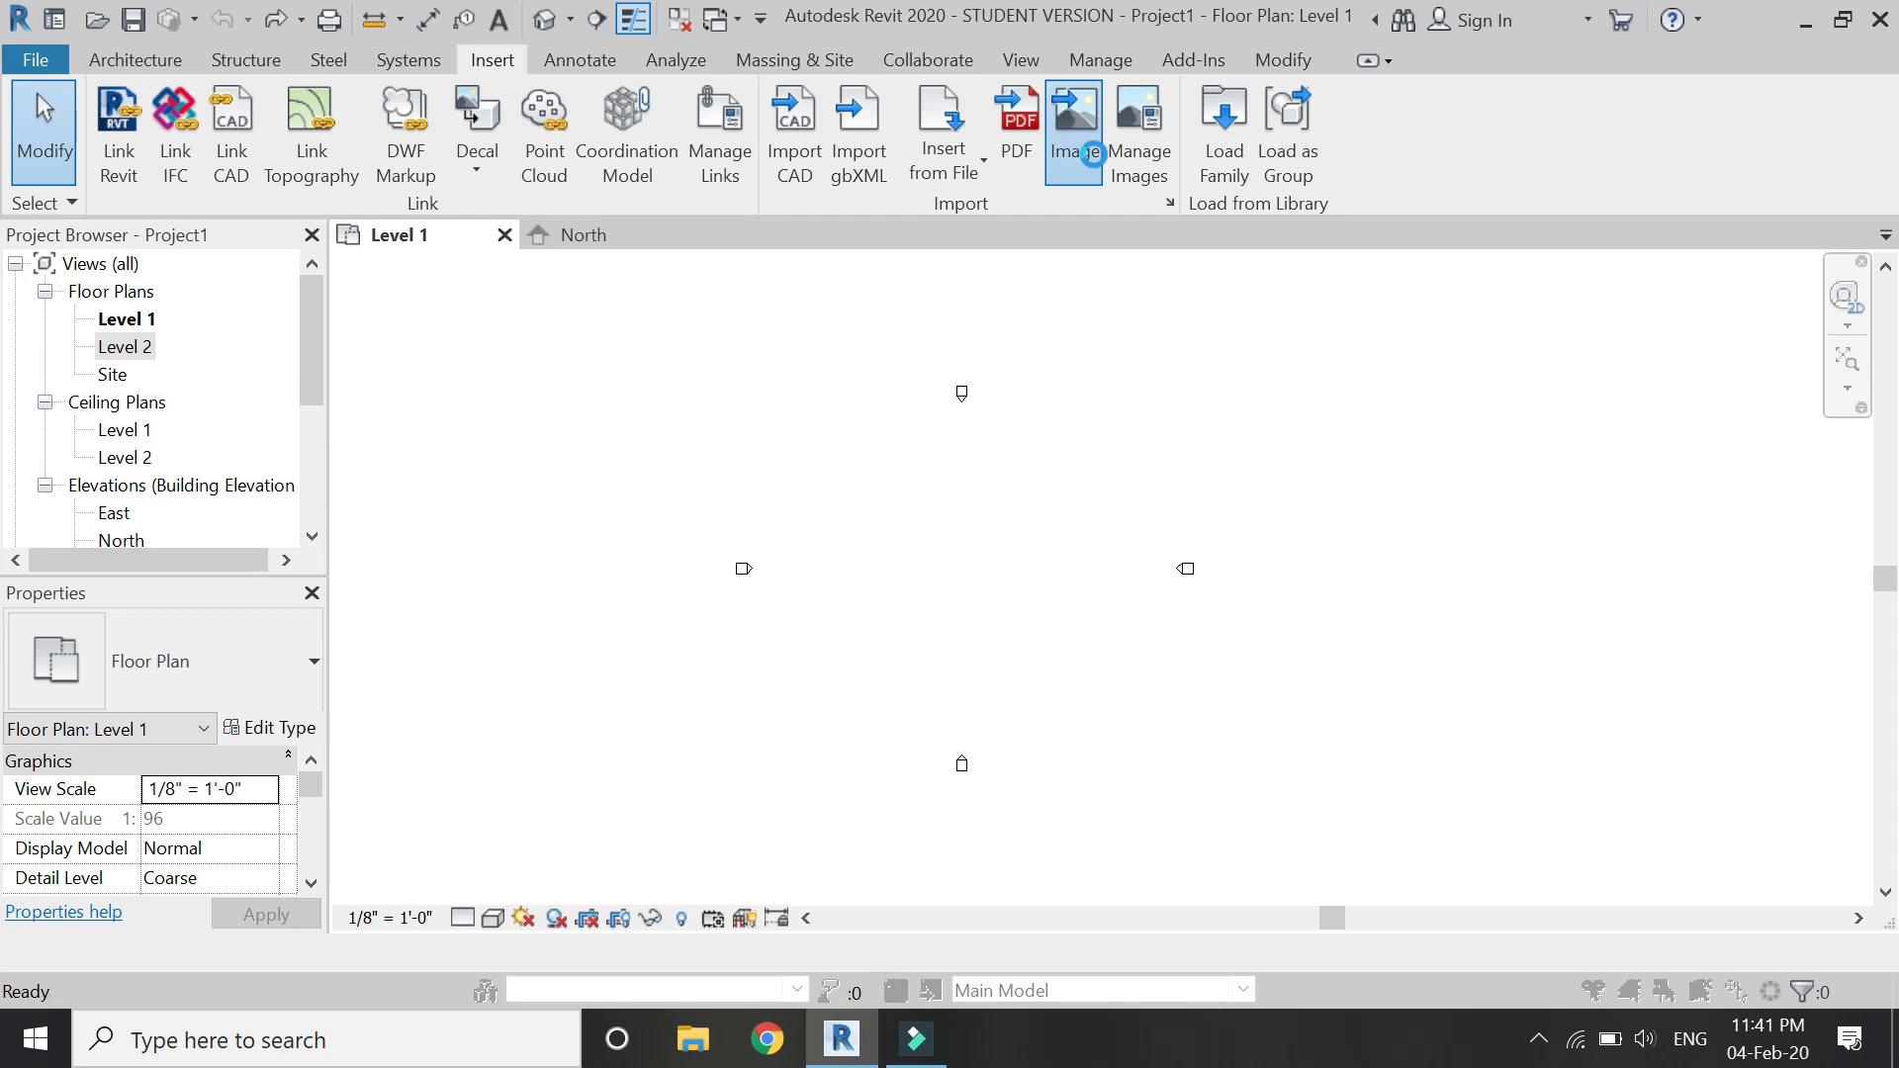
left_click(1081, 139)
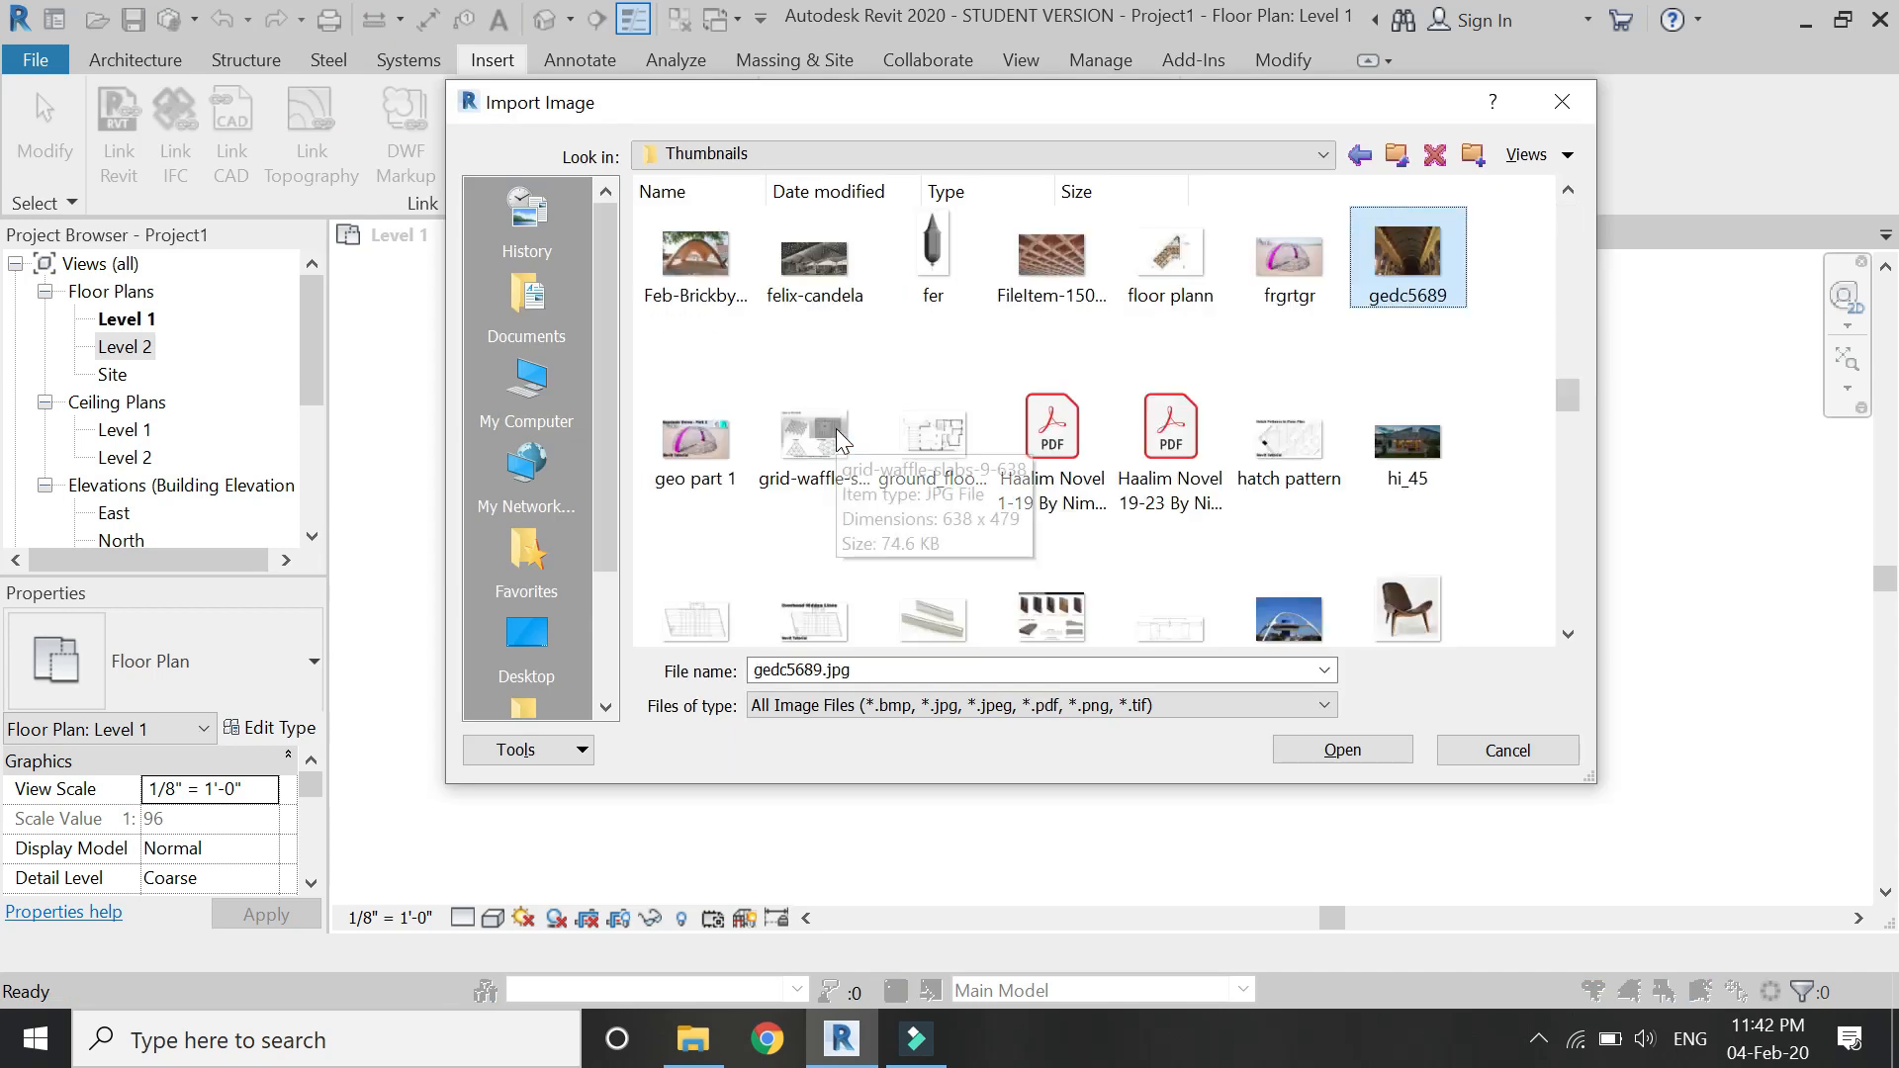
left_click(928, 436)
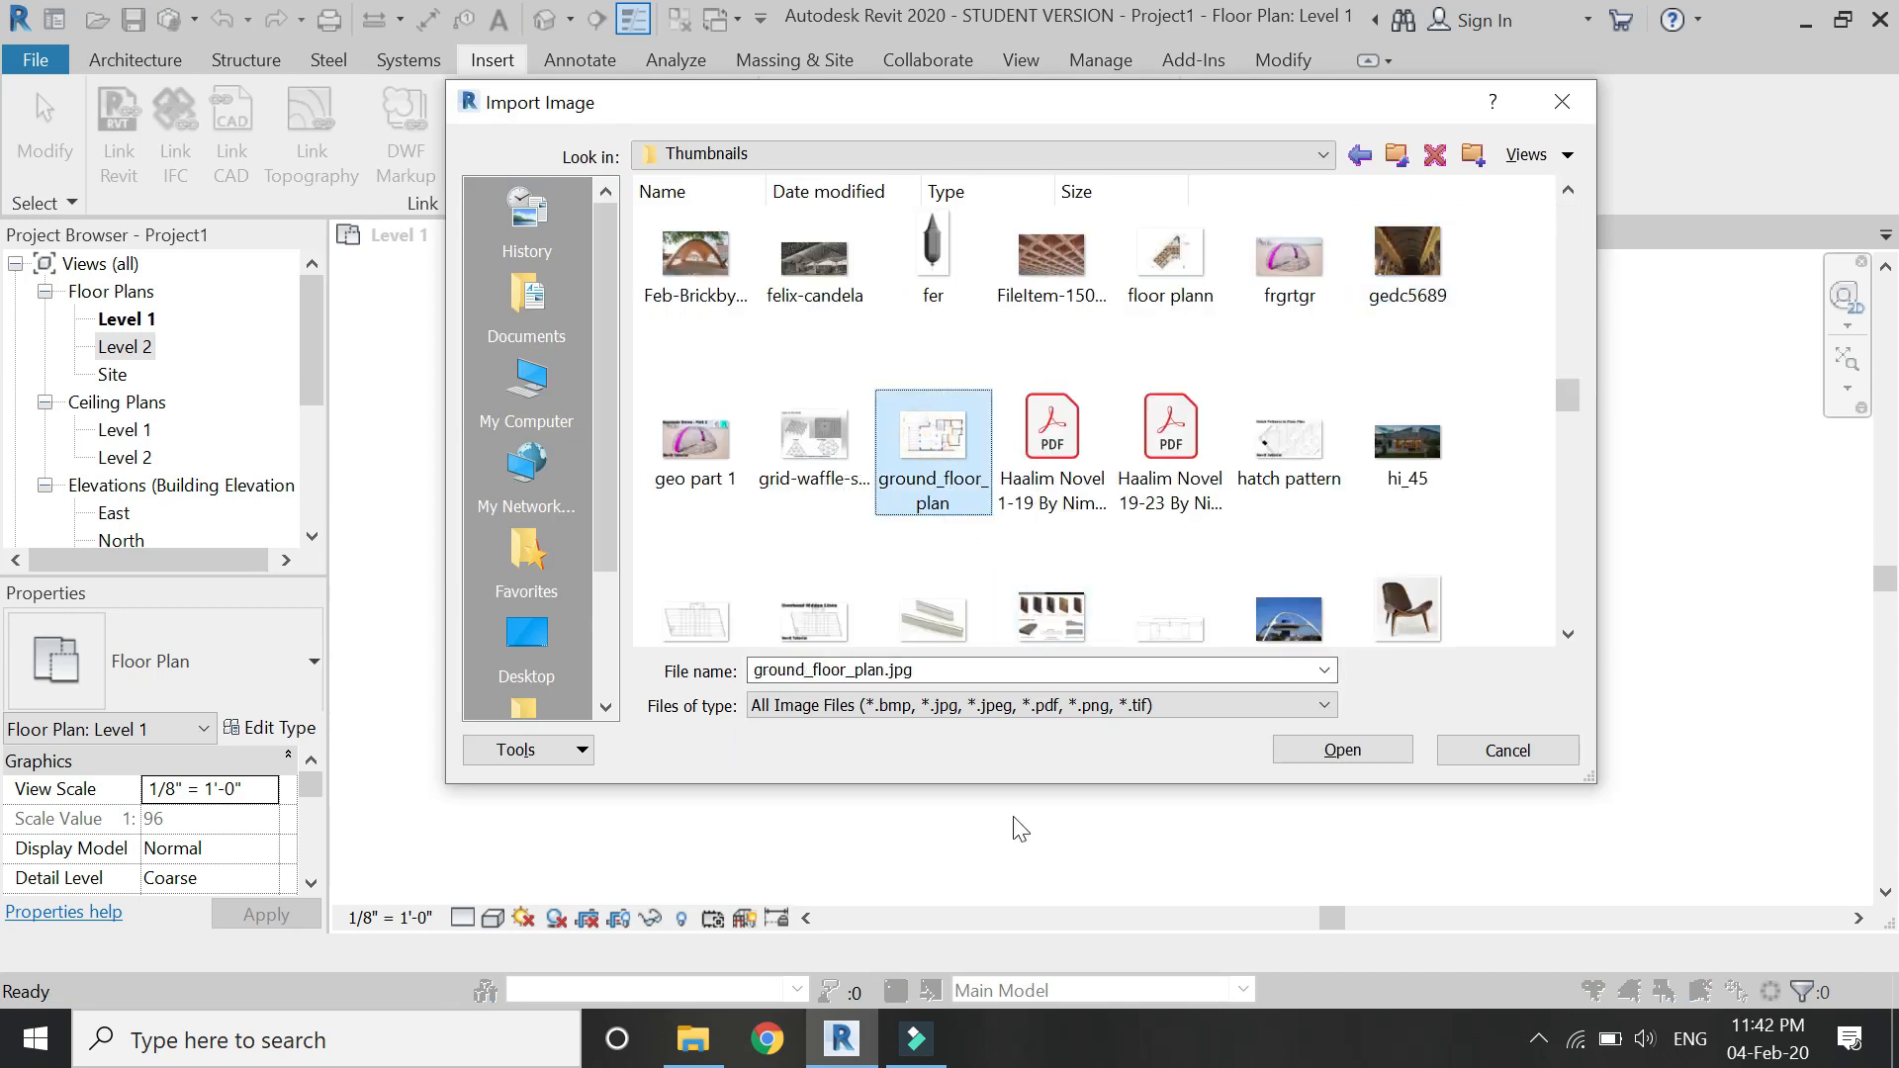
left_click(1337, 750)
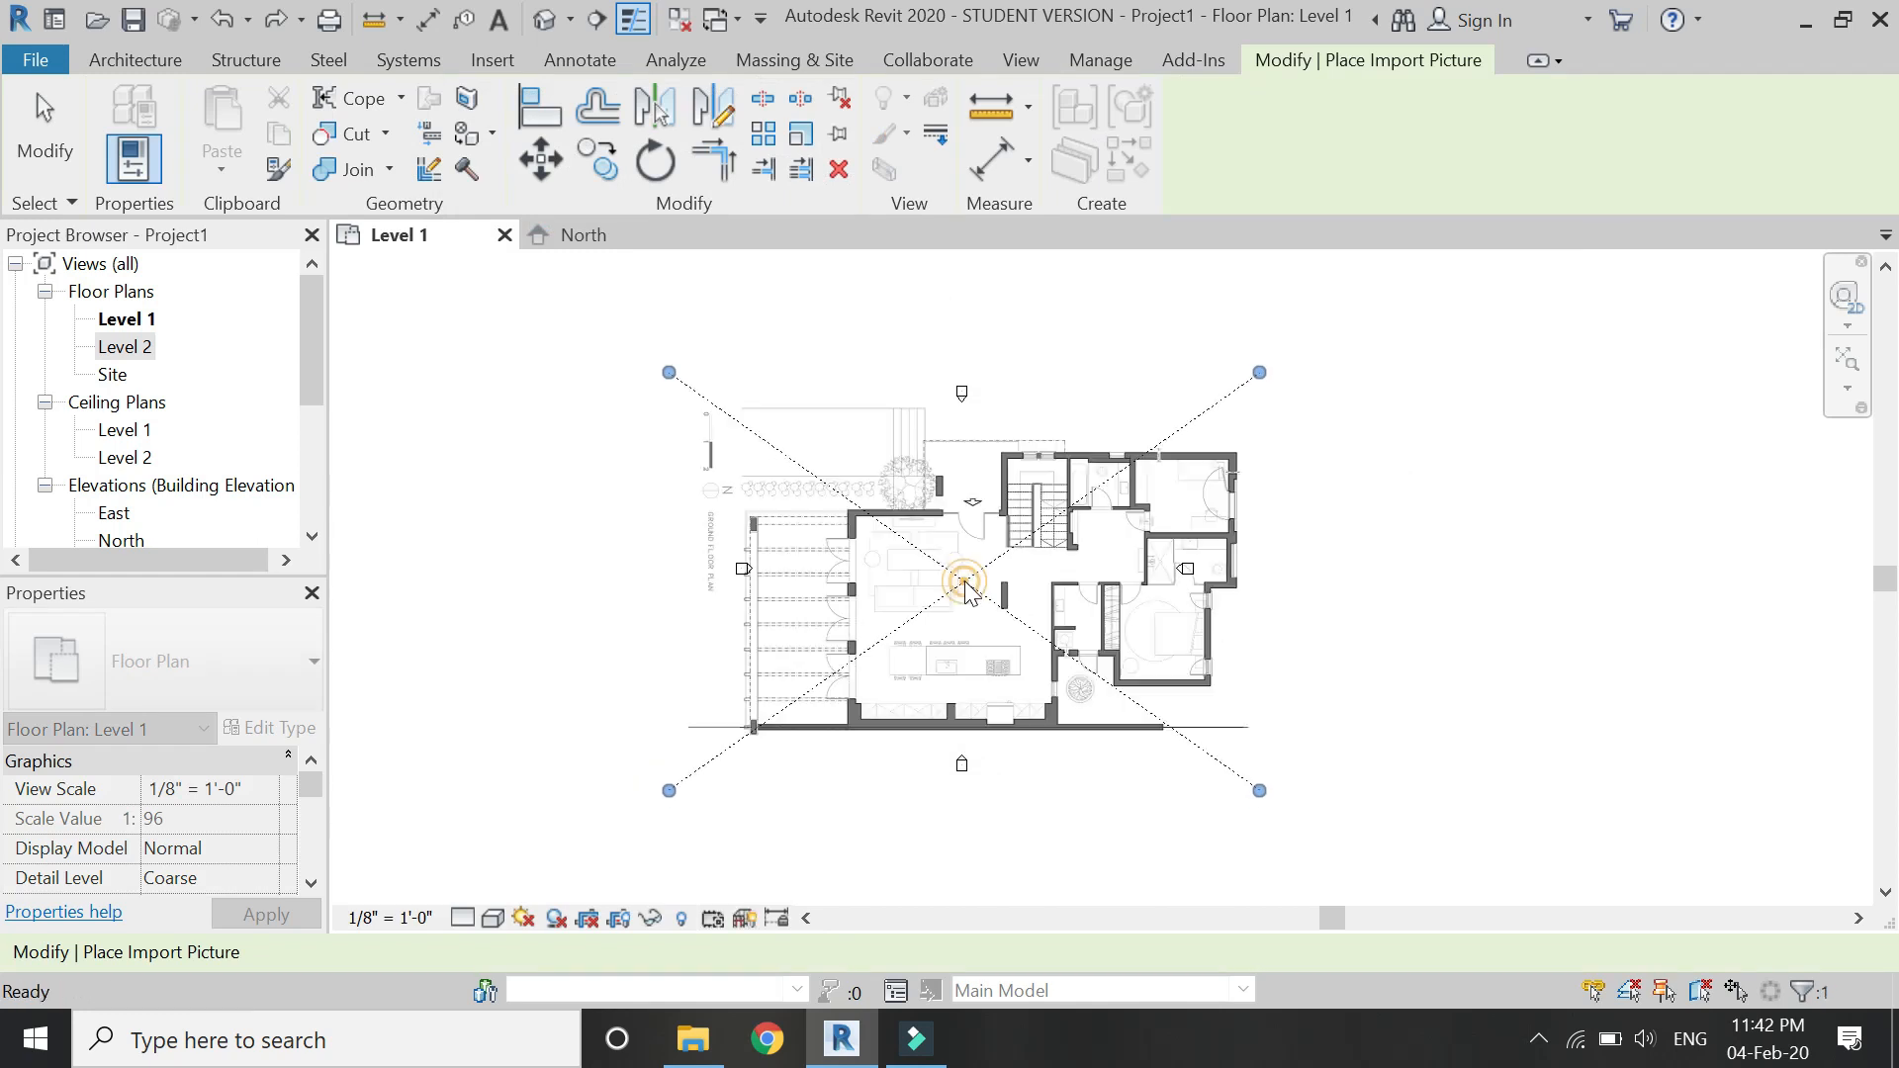
left_click(960, 594)
Draw a vertical model line of length 1 downward from the 0 mark of the plan image's scale bar.
scroll(707, 423, "up", 2)
scroll(704, 425, "up", 4)
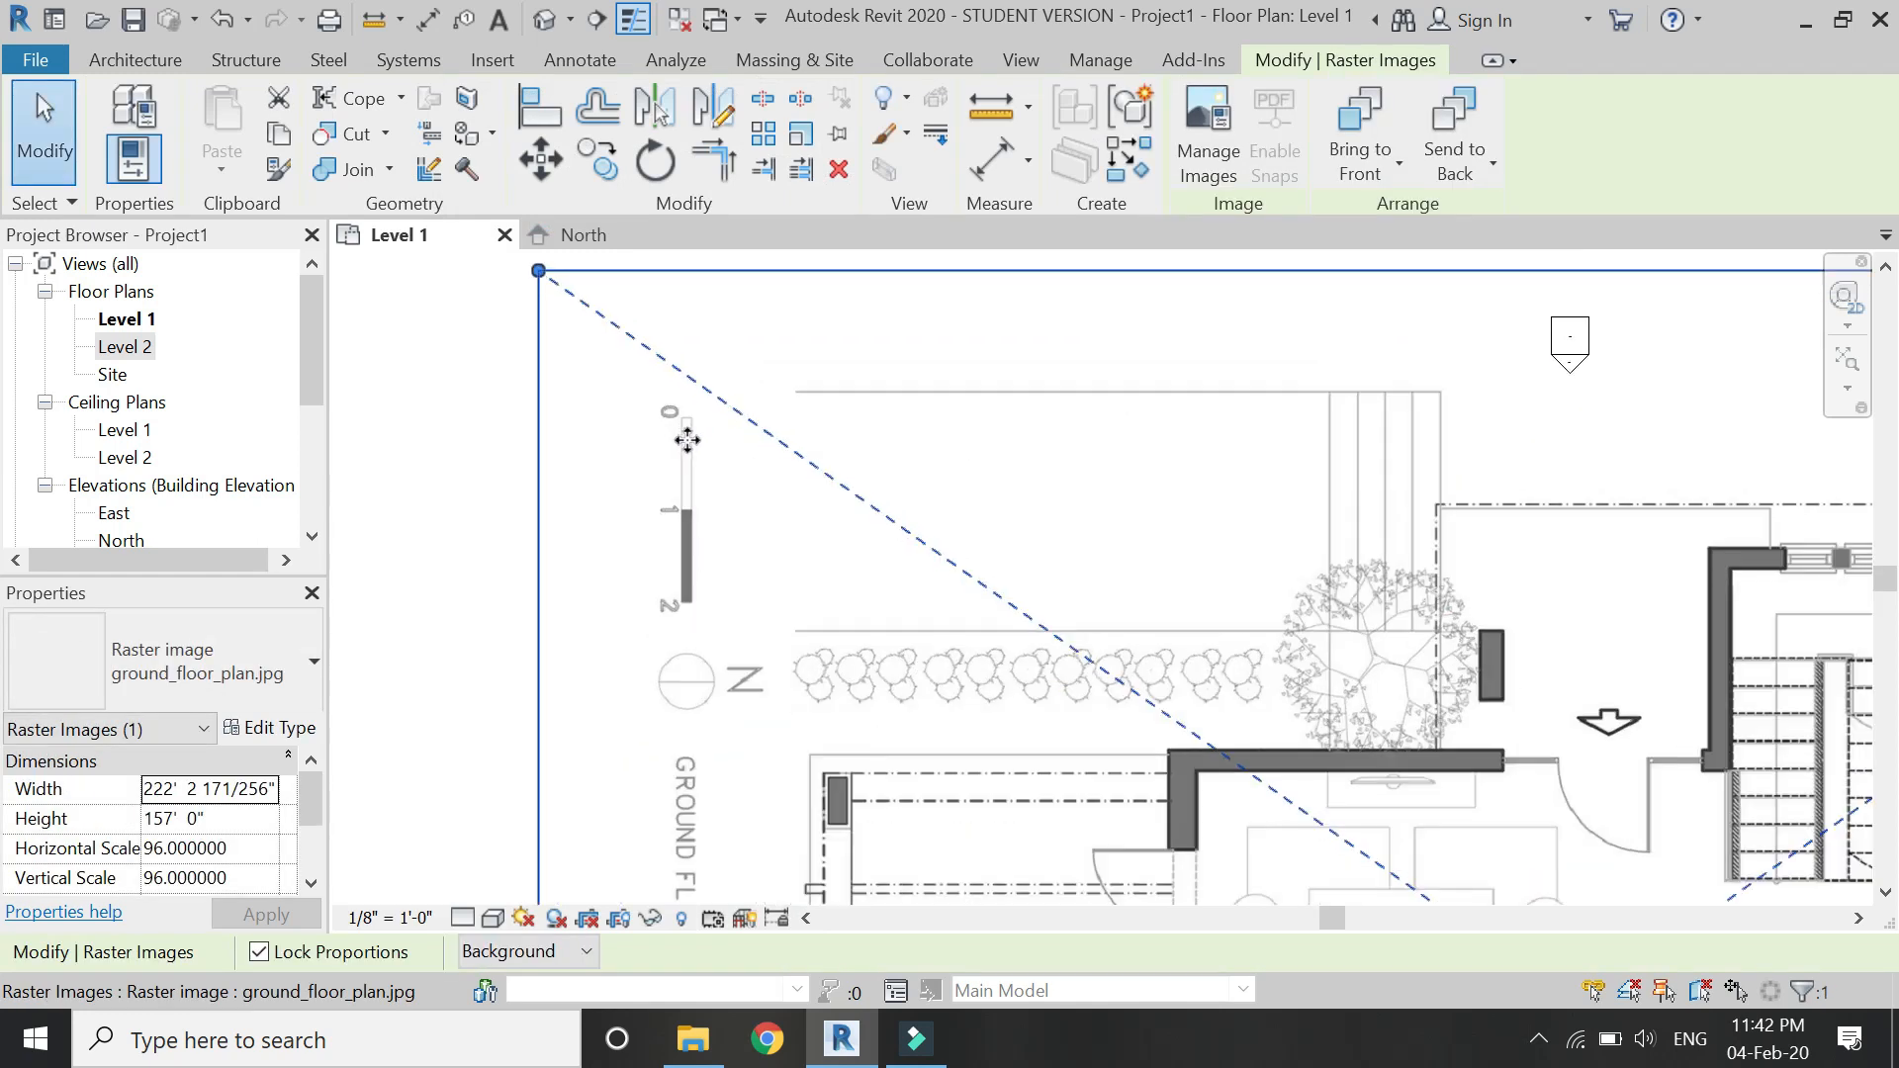
key("Escape")
left_click(174, 59)
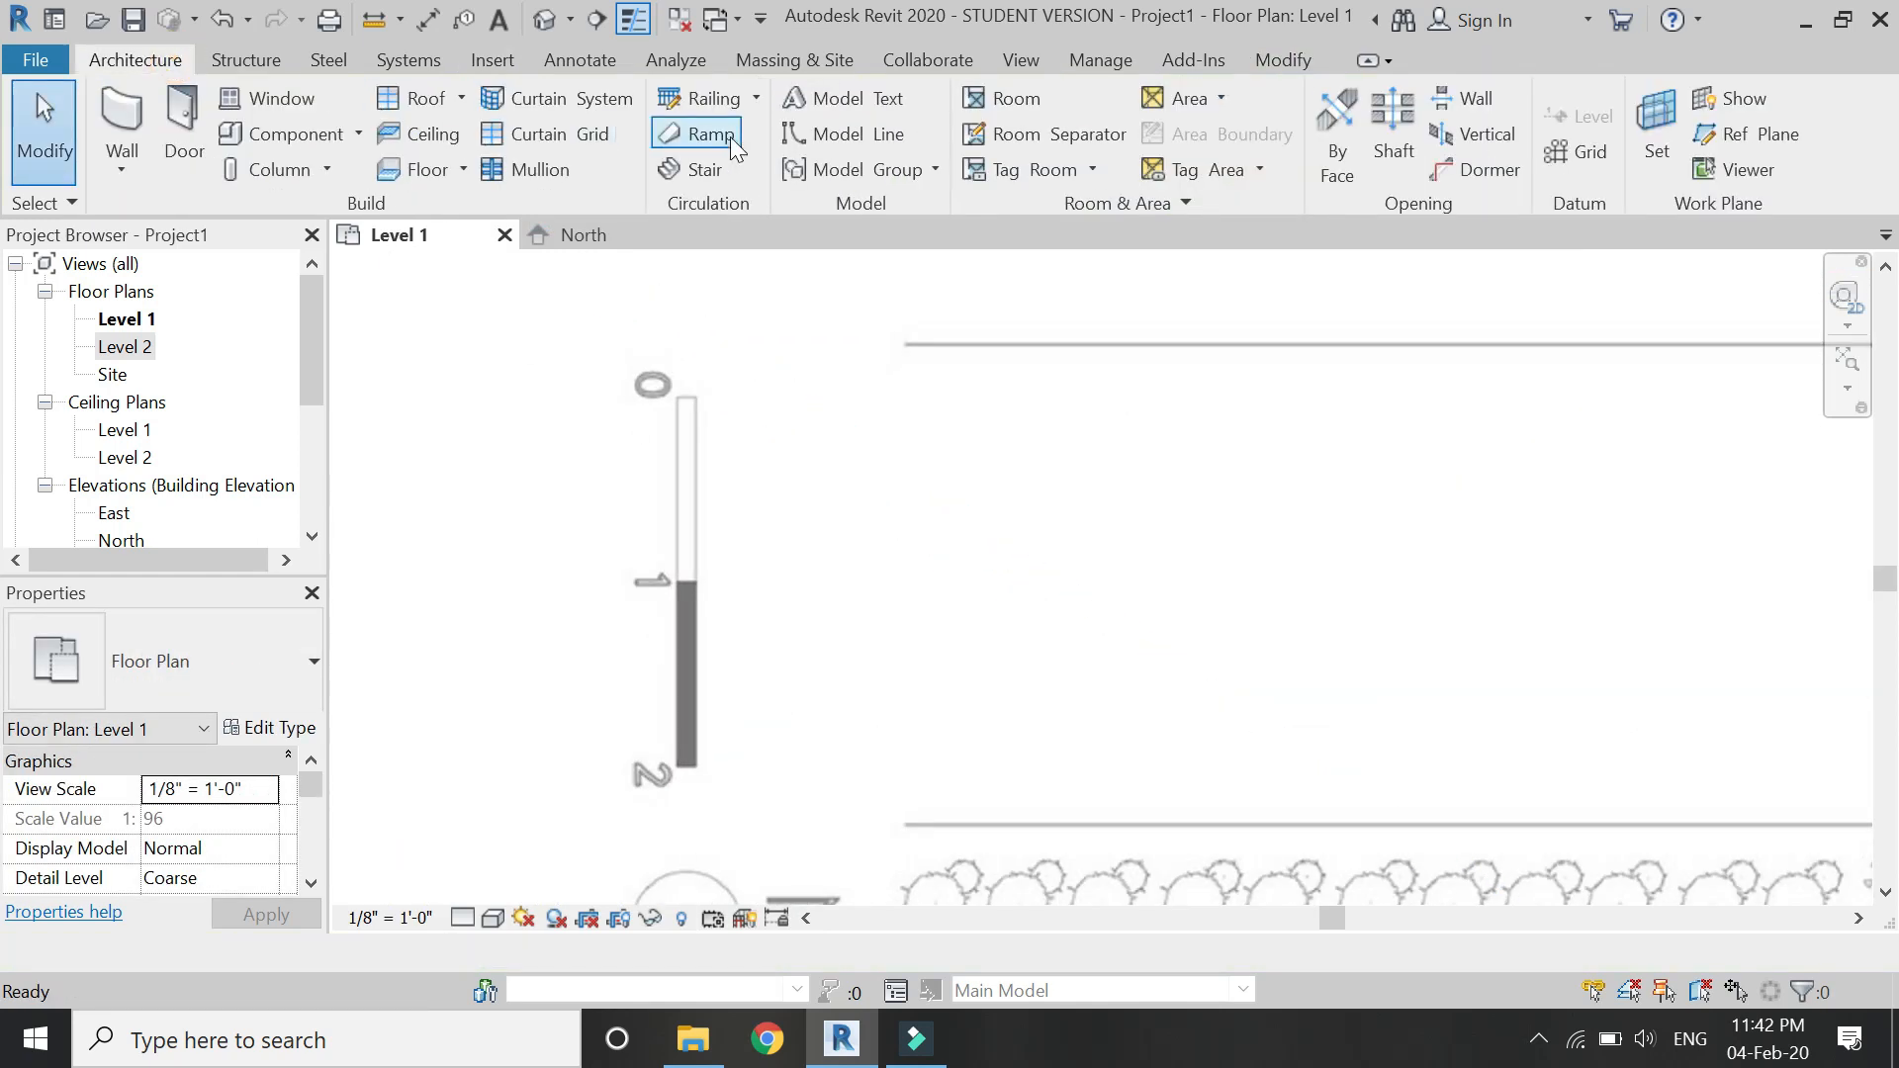
left_click(831, 135)
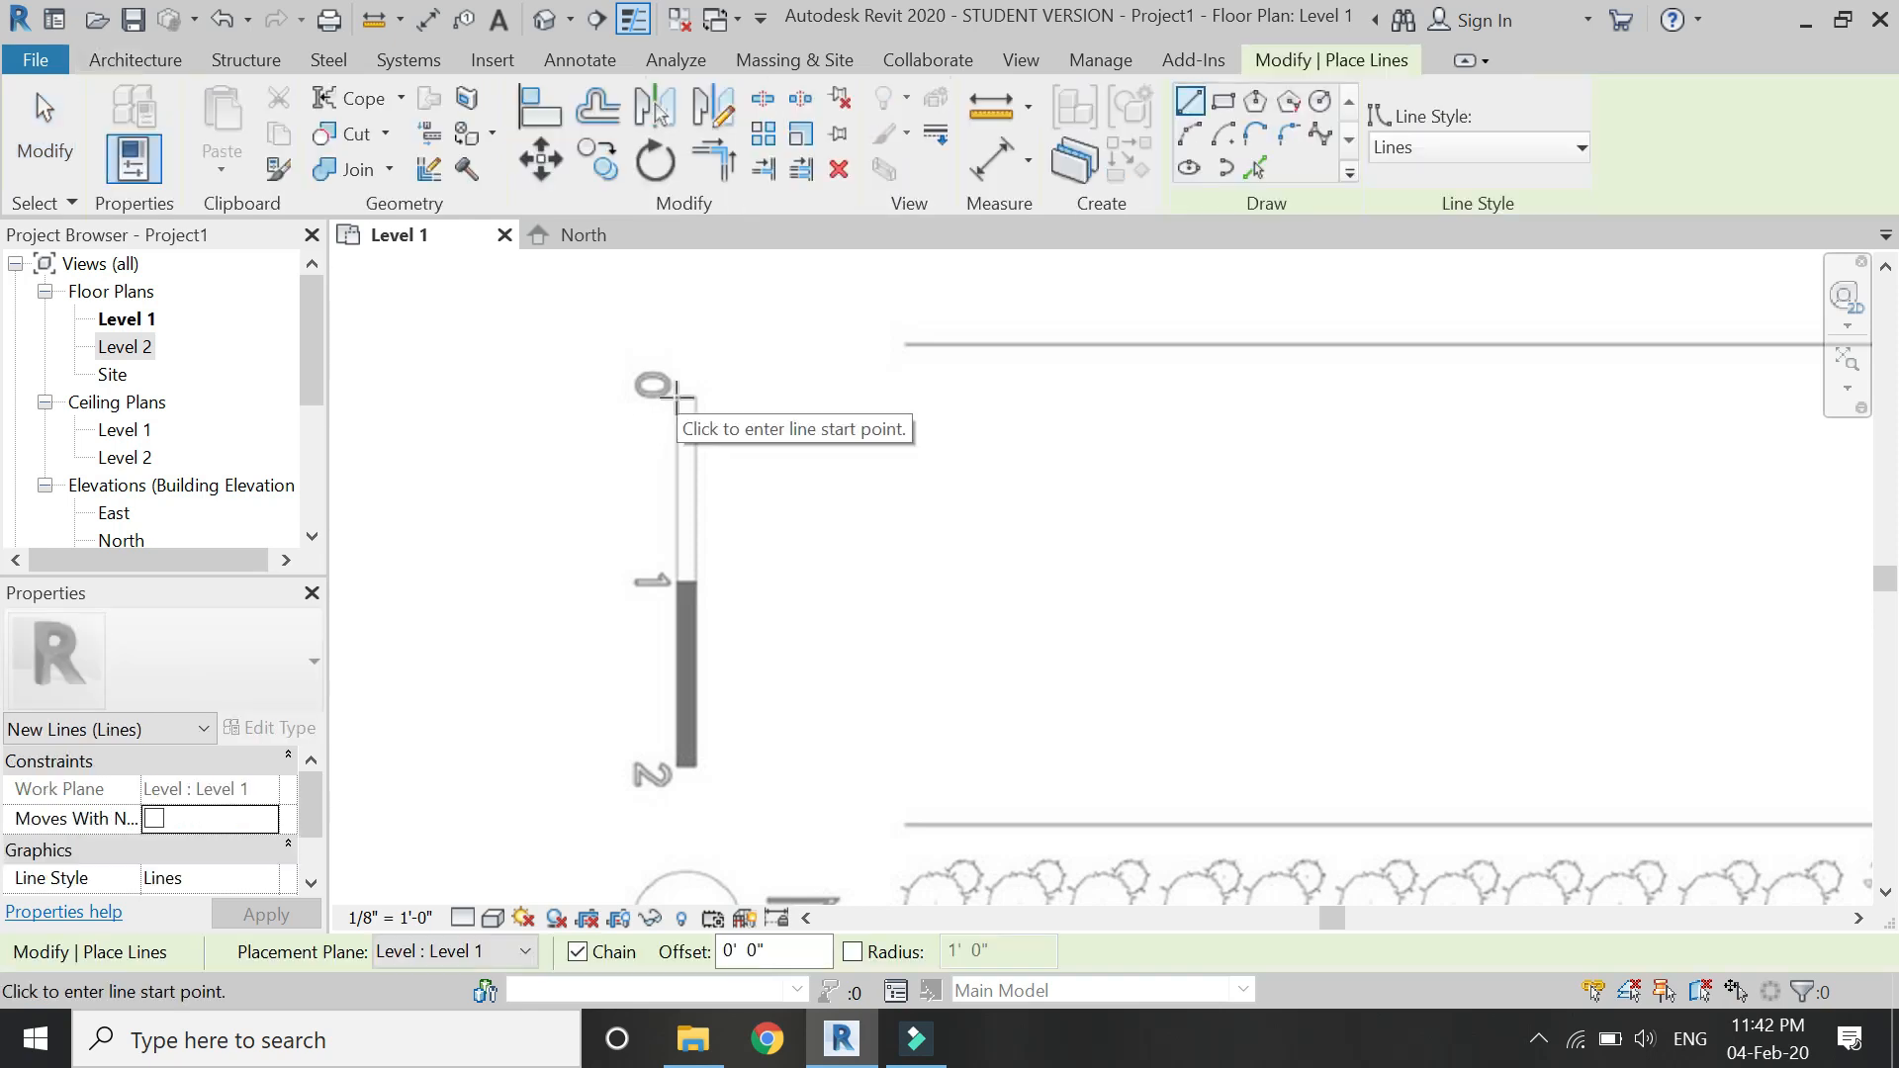
left_click(677, 399)
type("1")
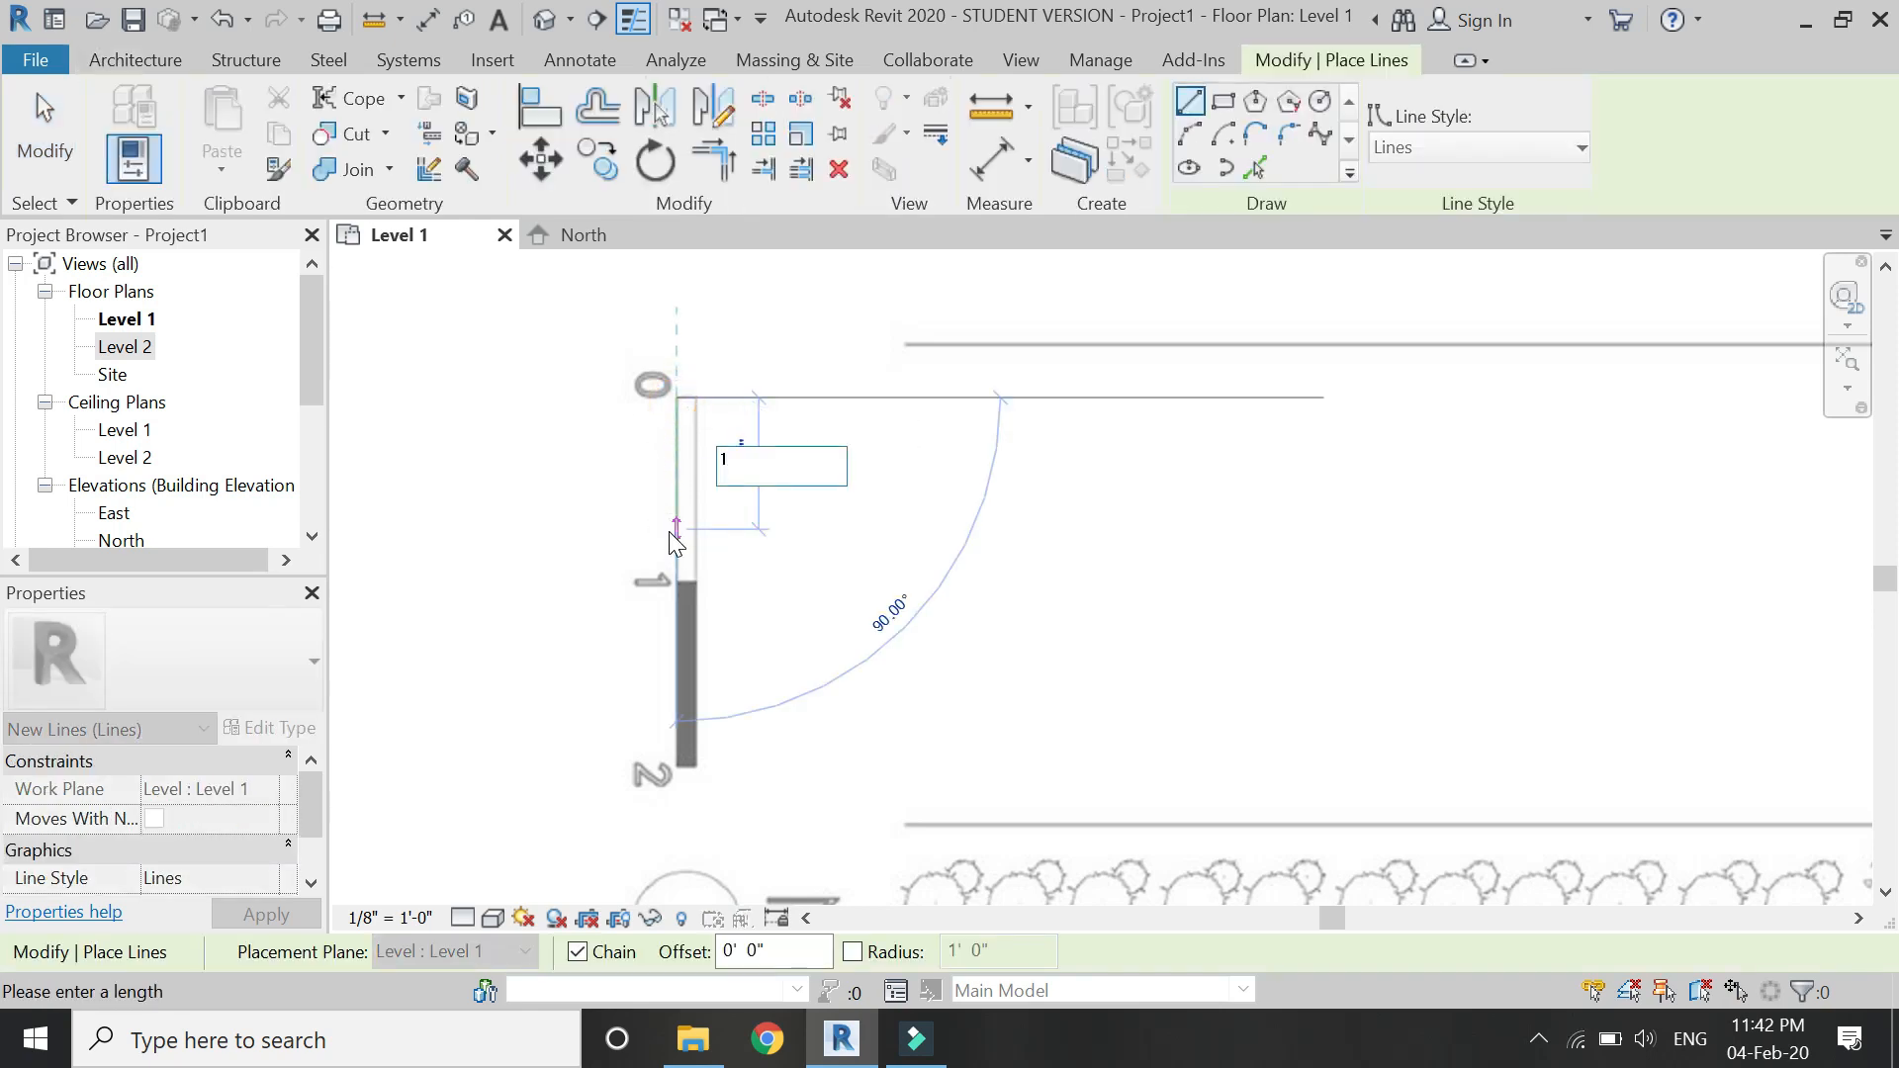
key("Return")
key("Escape")
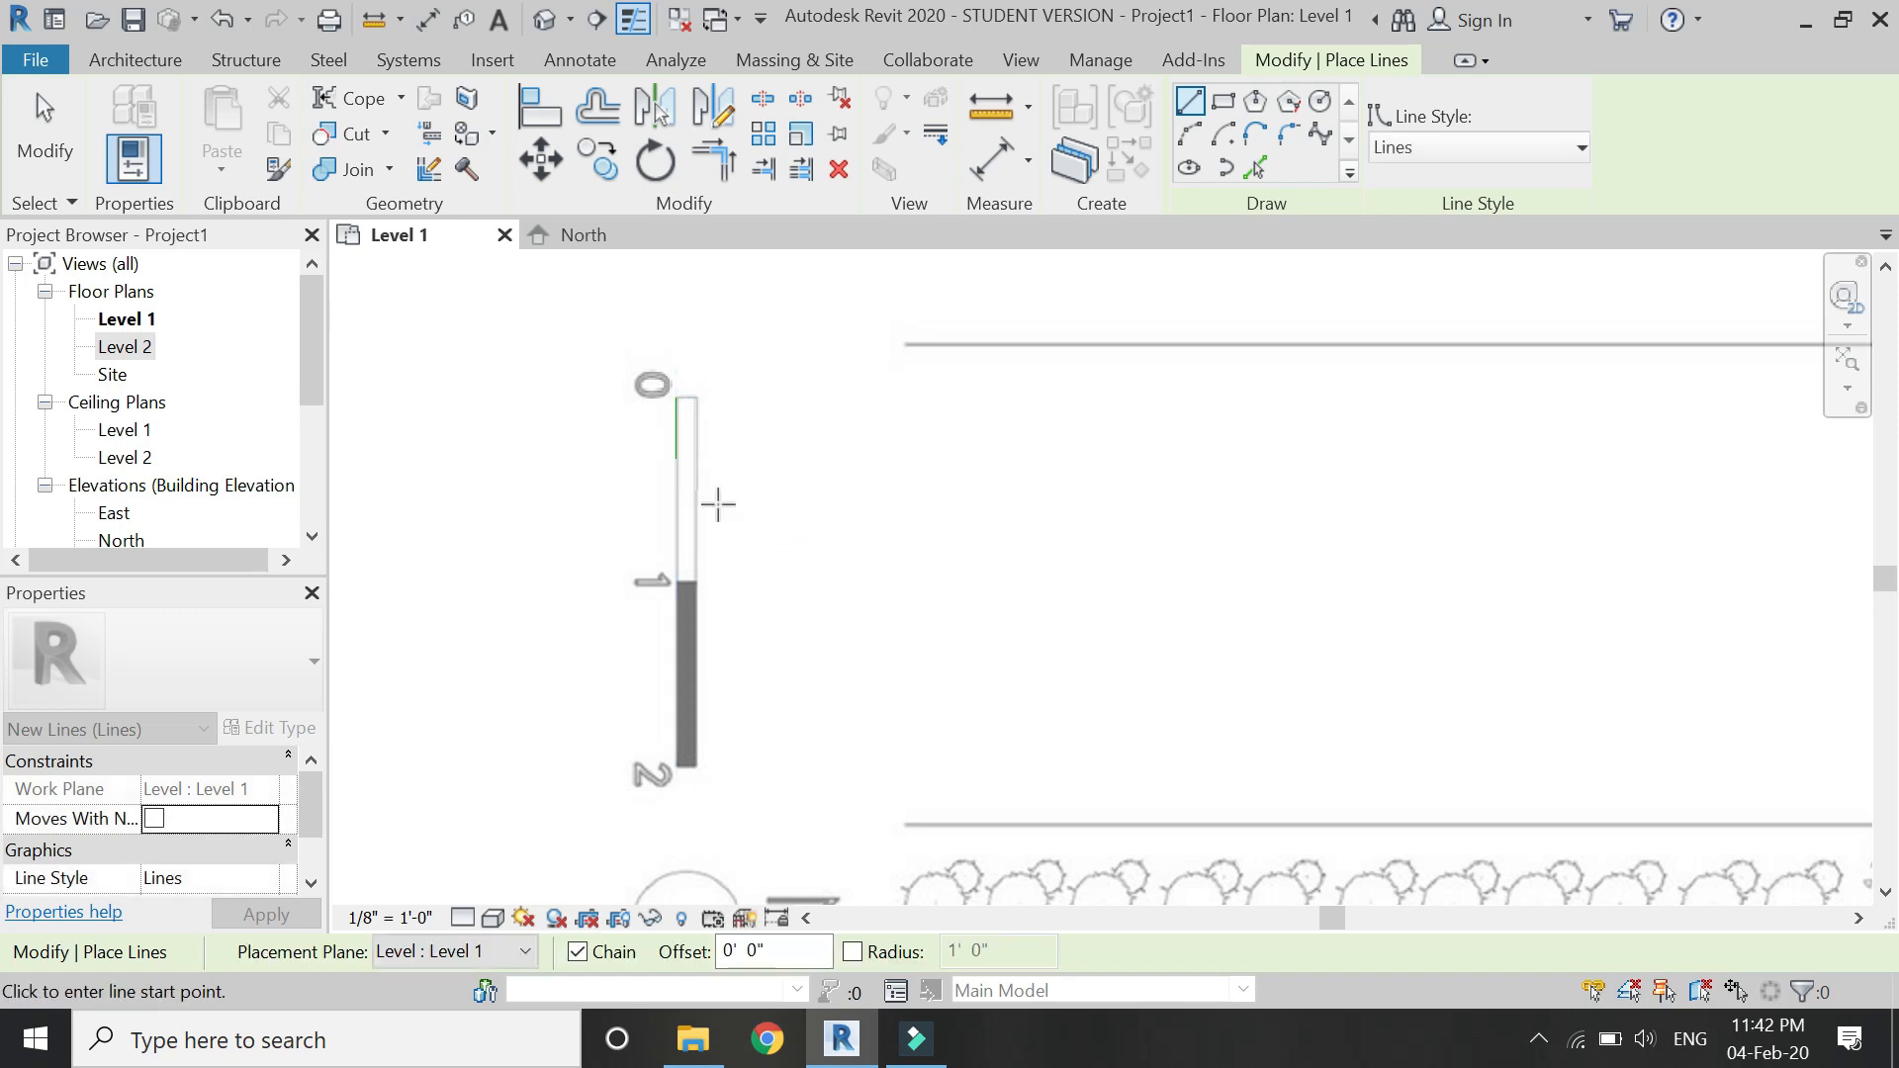
key("Escape")
Scale the ground floor plan image down proportionally to about 60' 8" wide and 42' 10" high.
scroll(706, 488, "down", 1)
scroll(705, 487, "down", 3)
left_click(623, 524)
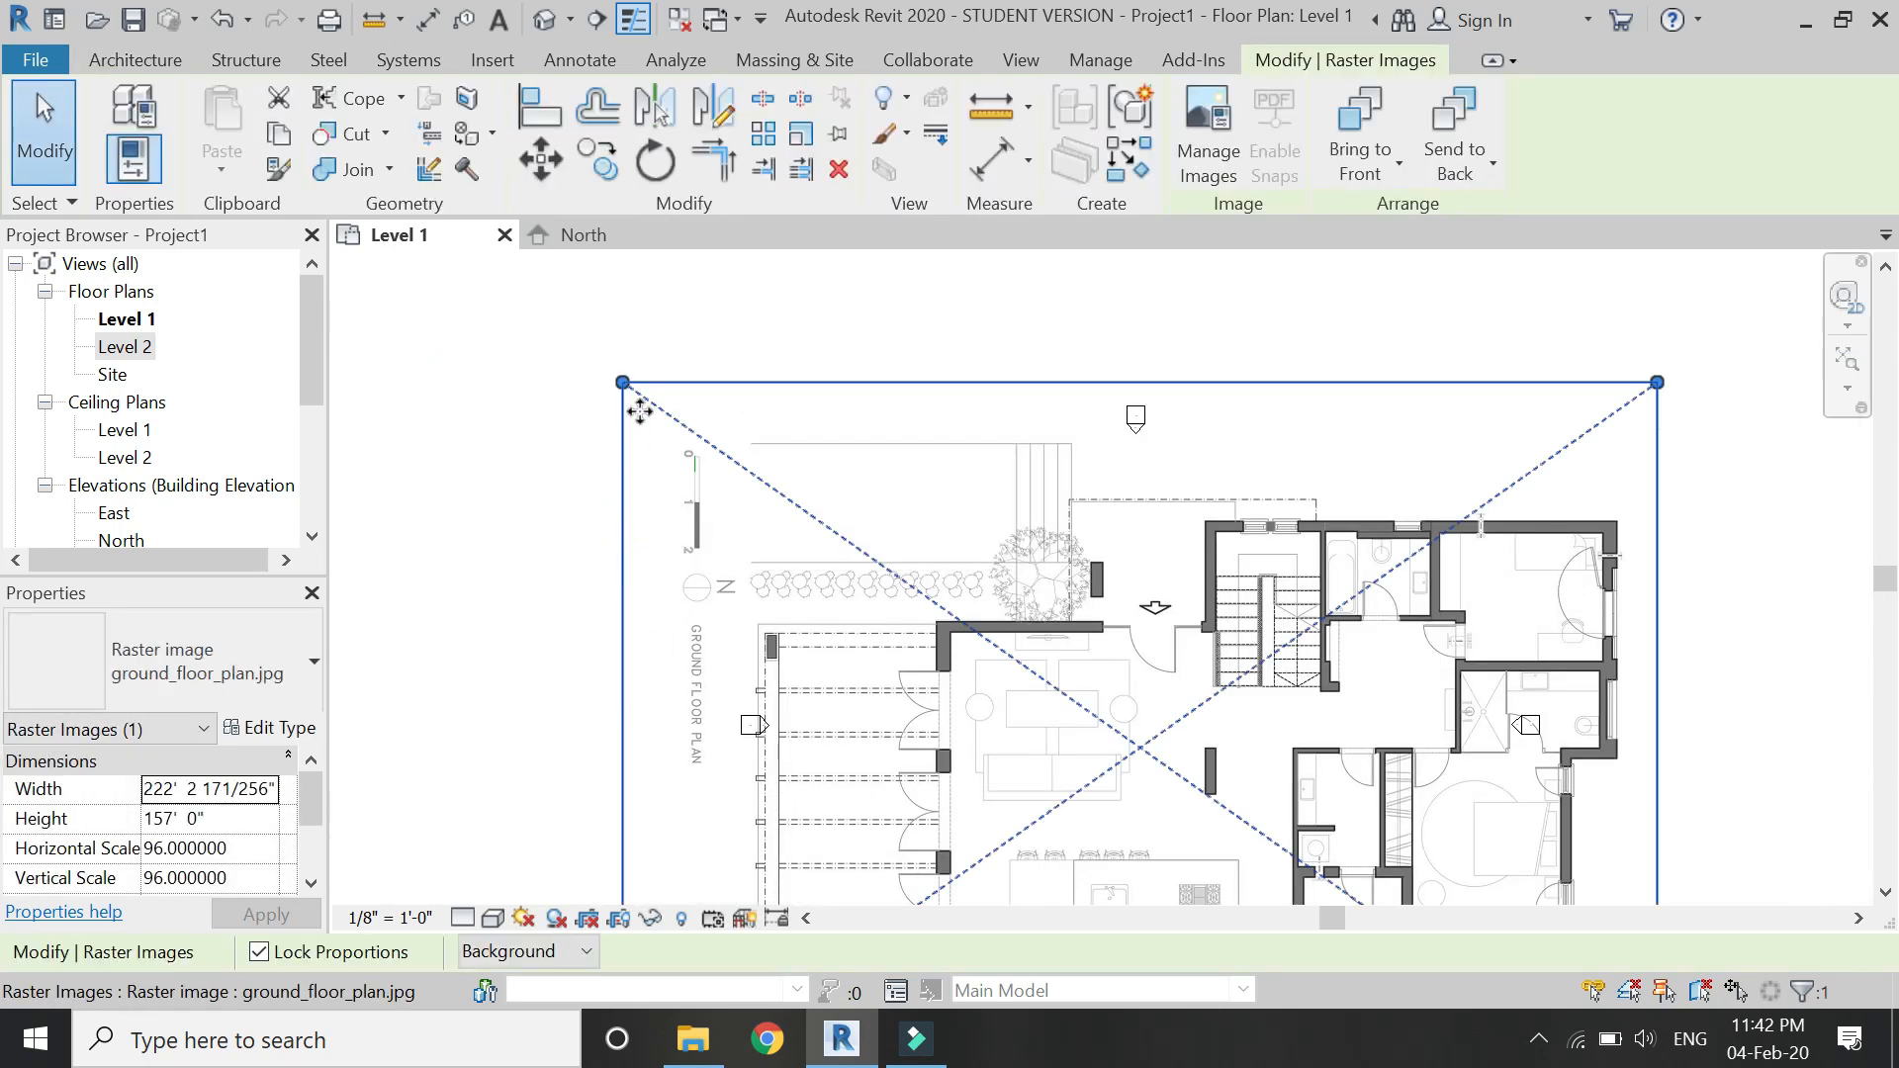
scroll(692, 419, "down", 3)
left_click_drag(1110, 719, 785, 488)
scroll(682, 415, "up", 4)
scroll(683, 416, "up", 2)
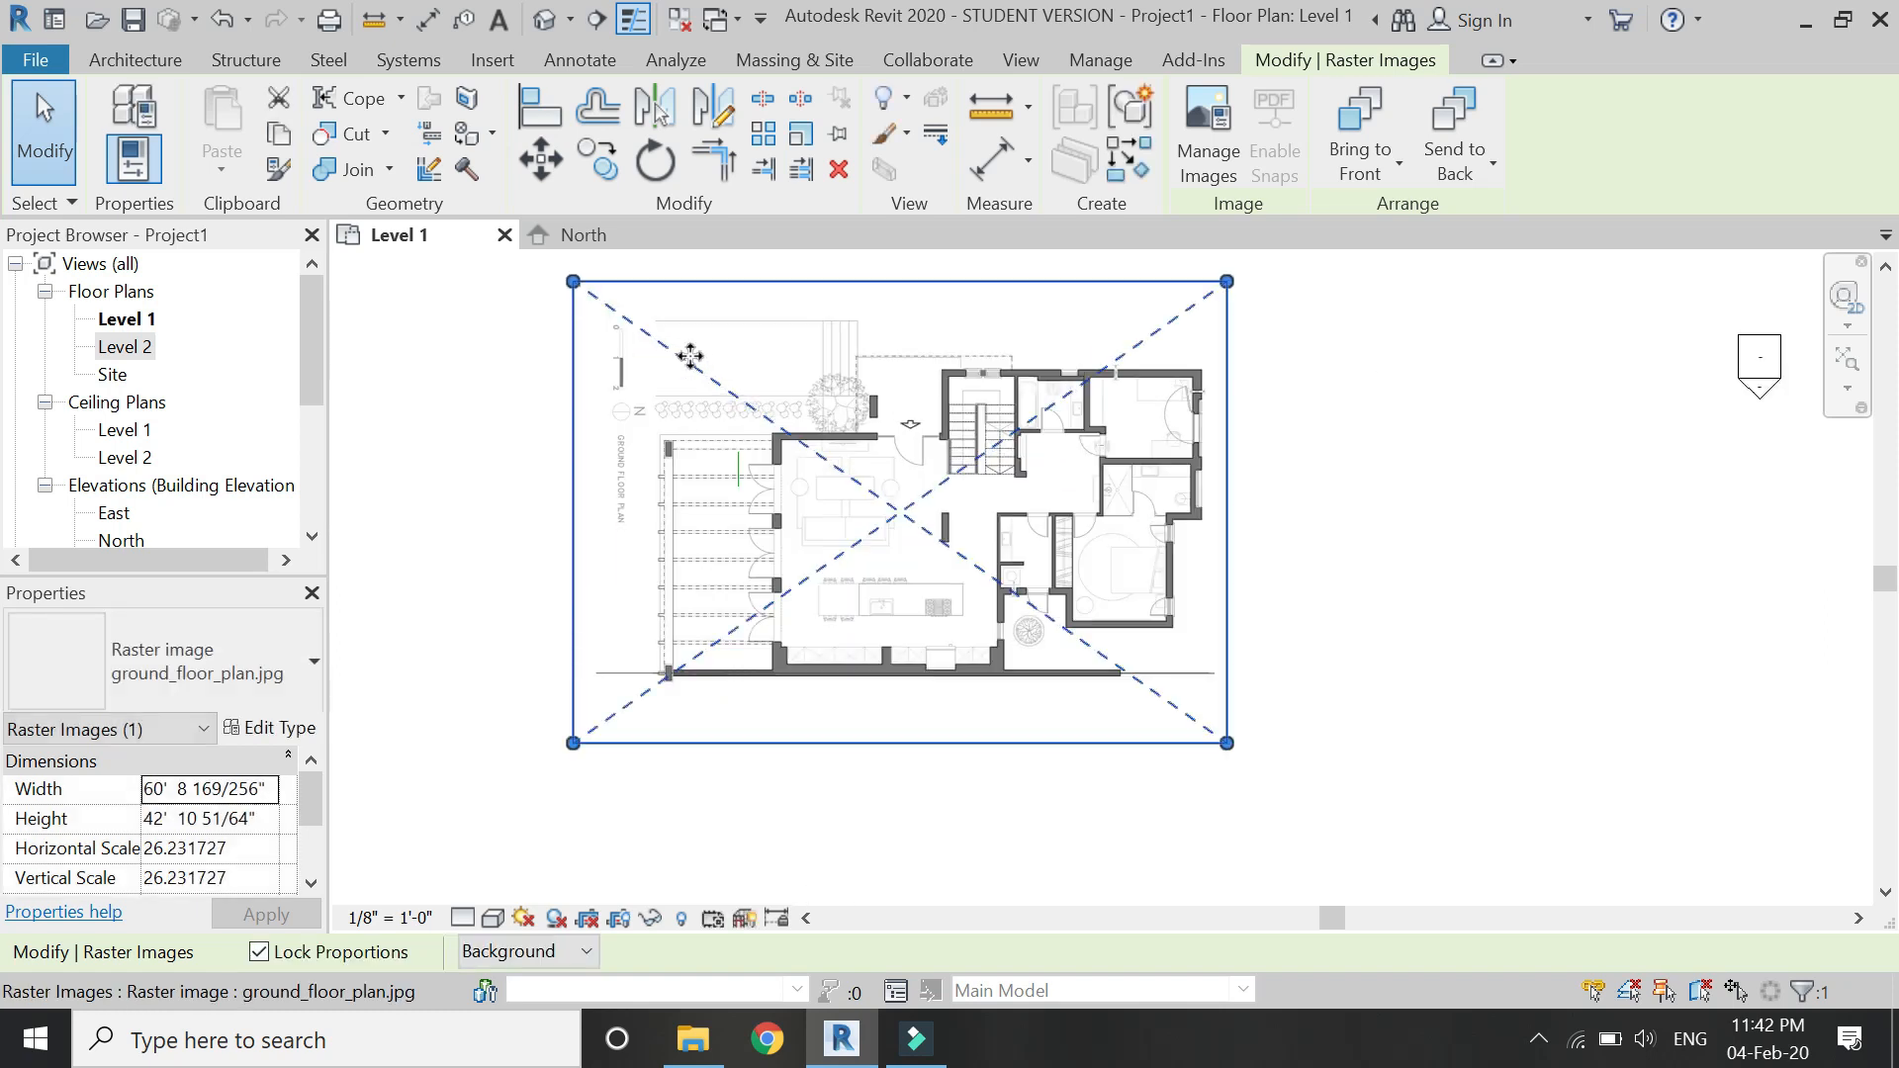
Enlarge the plan image to about 68' 9" by 48' 7" and move it so its scale bar aligns with the model line.
scroll(756, 340, "up", 1)
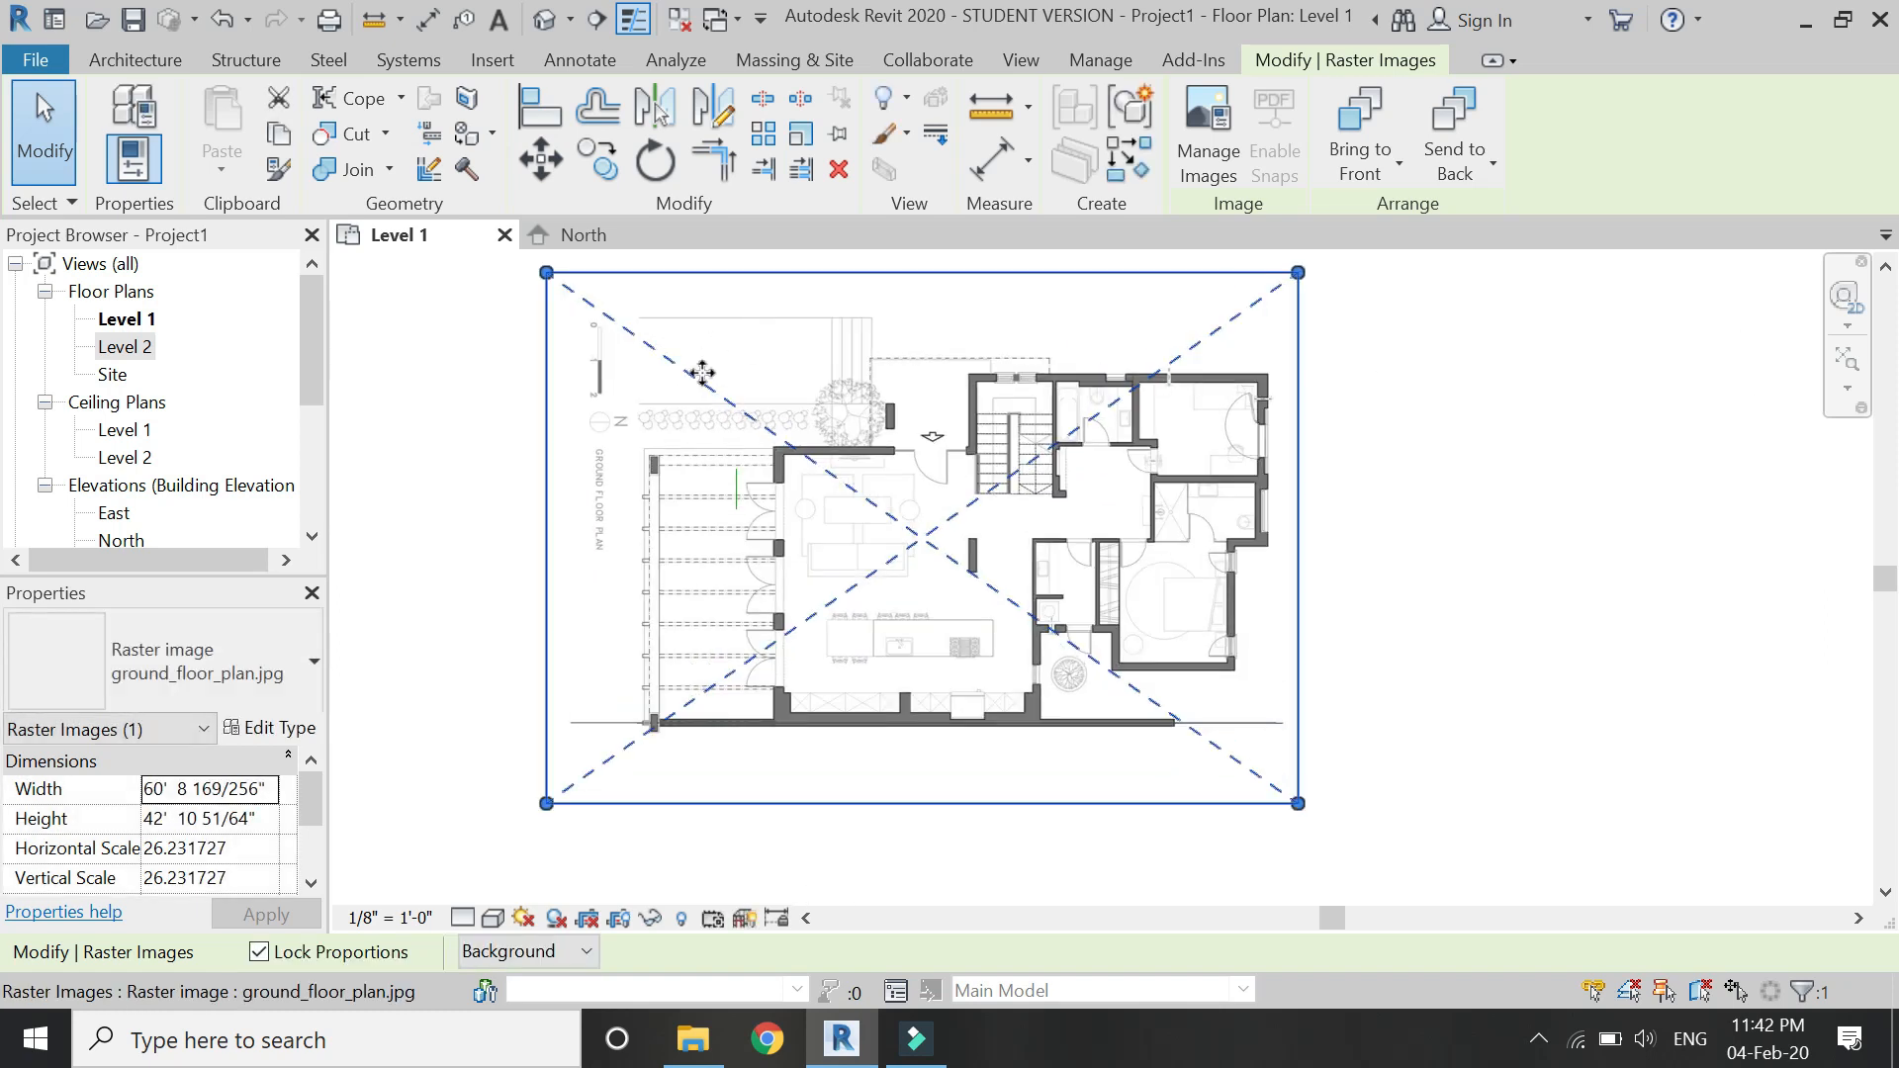
key("m")
key("v")
scroll(771, 449, "up", 5)
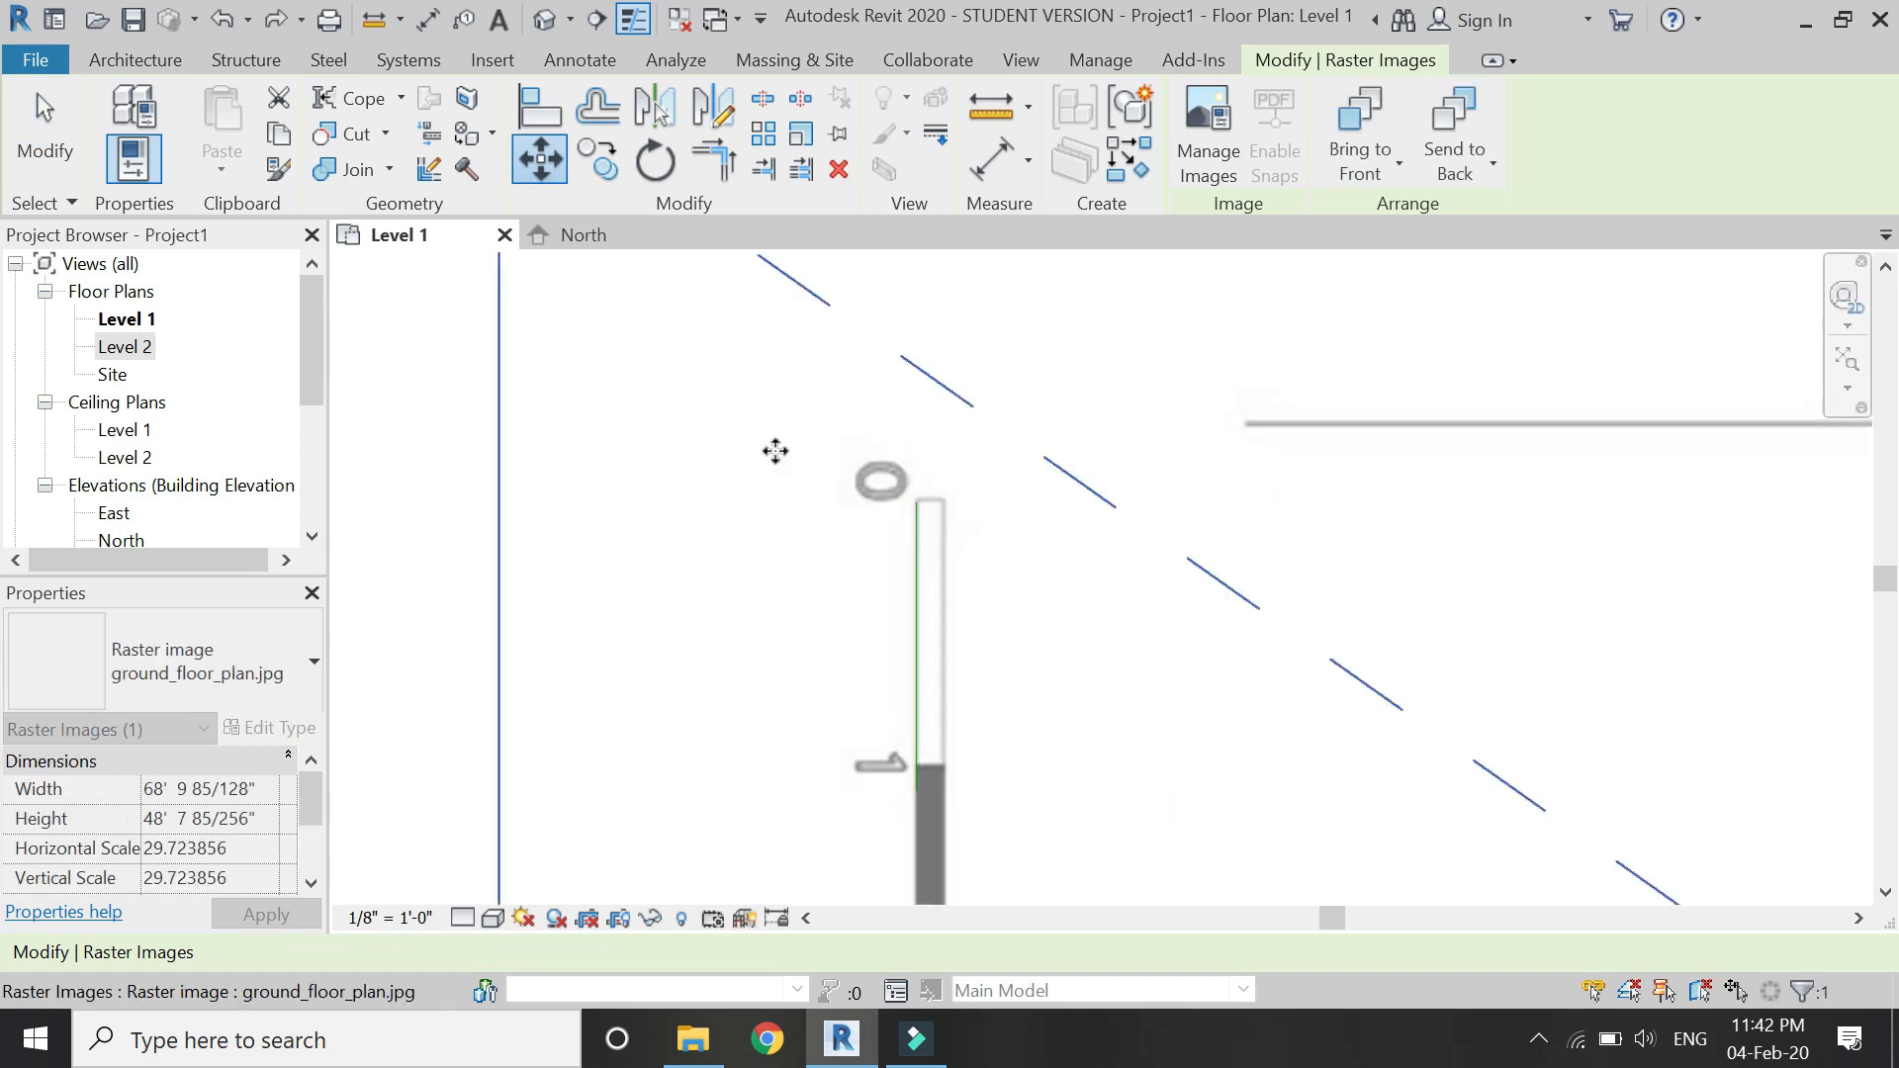
key("Escape")
key("Escape")
scroll(784, 485, "down", 2)
scroll(789, 485, "down", 1)
left_click(810, 498)
key("Escape")
scroll(730, 445, "down", 3)
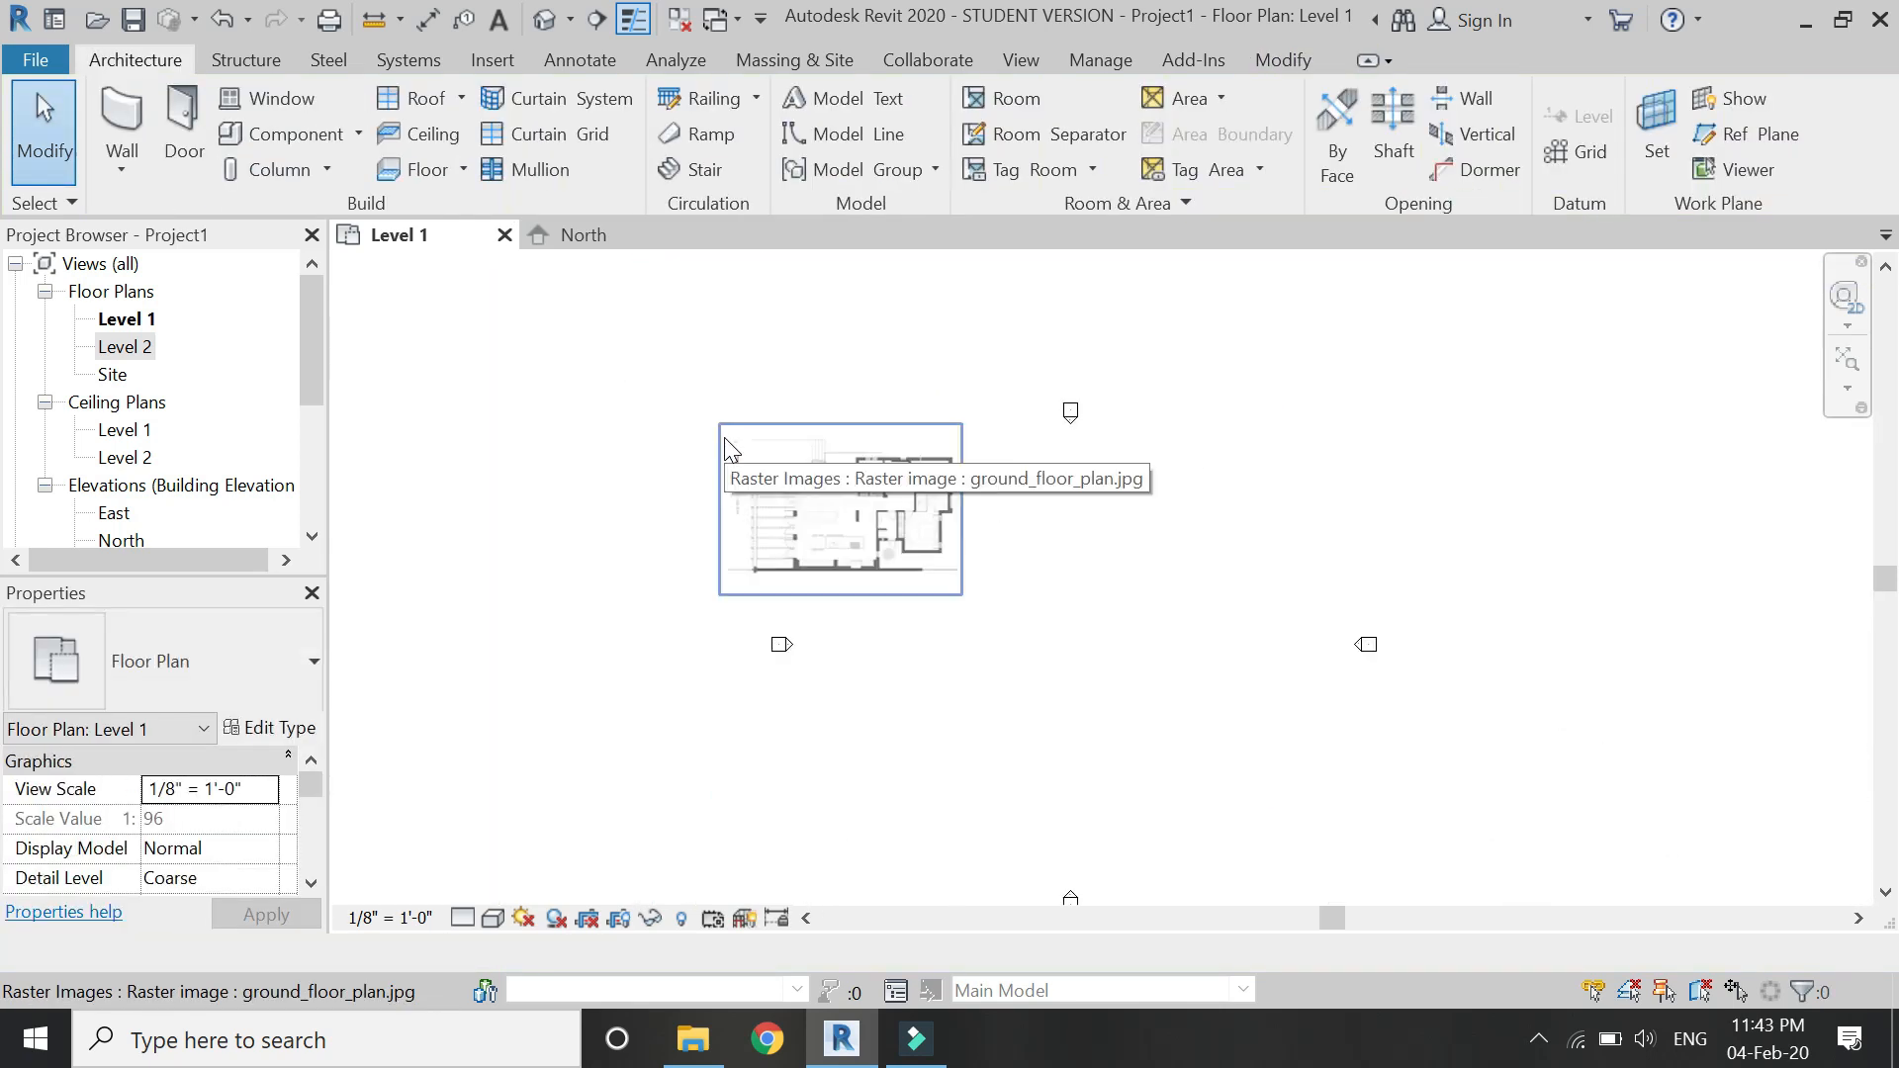
Move the ground floor plan image to the centre between the four elevation markers.
left_click(954, 591)
left_click(541, 160)
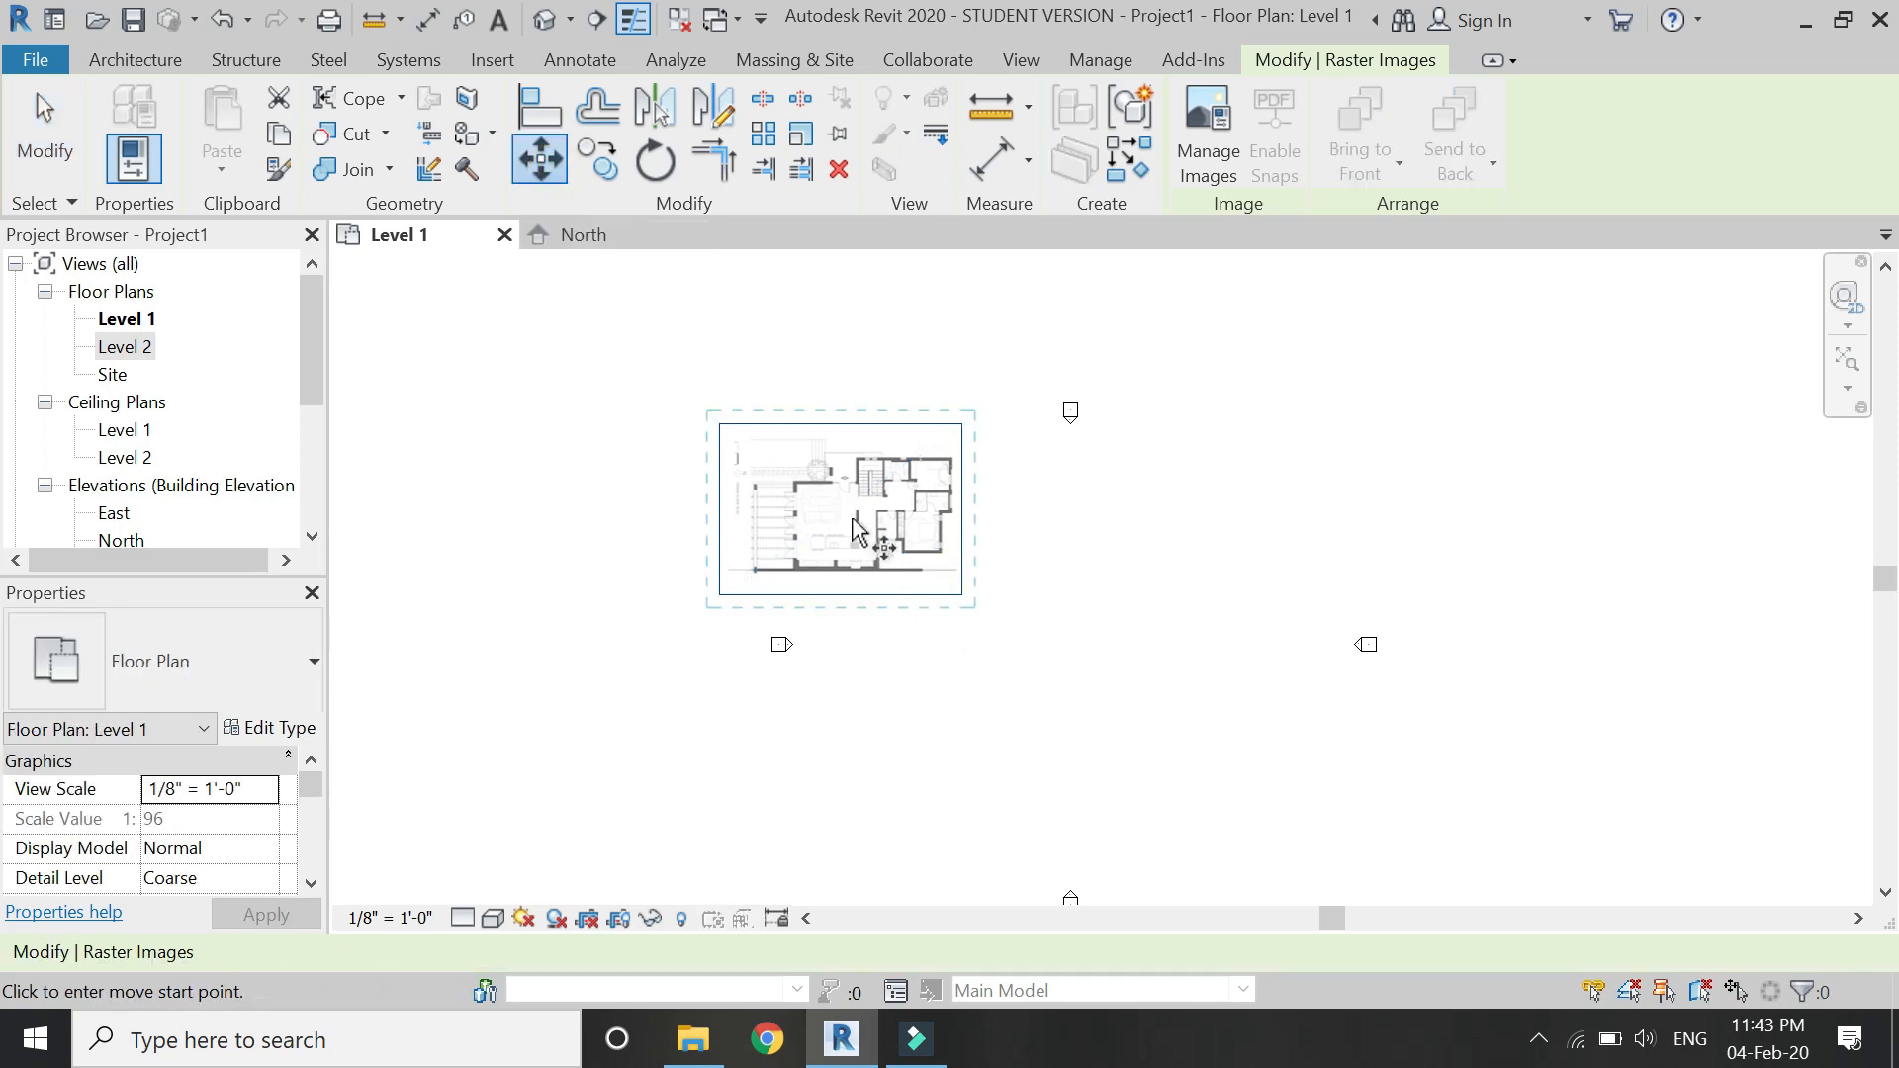
left_click(847, 513)
left_click(1062, 655)
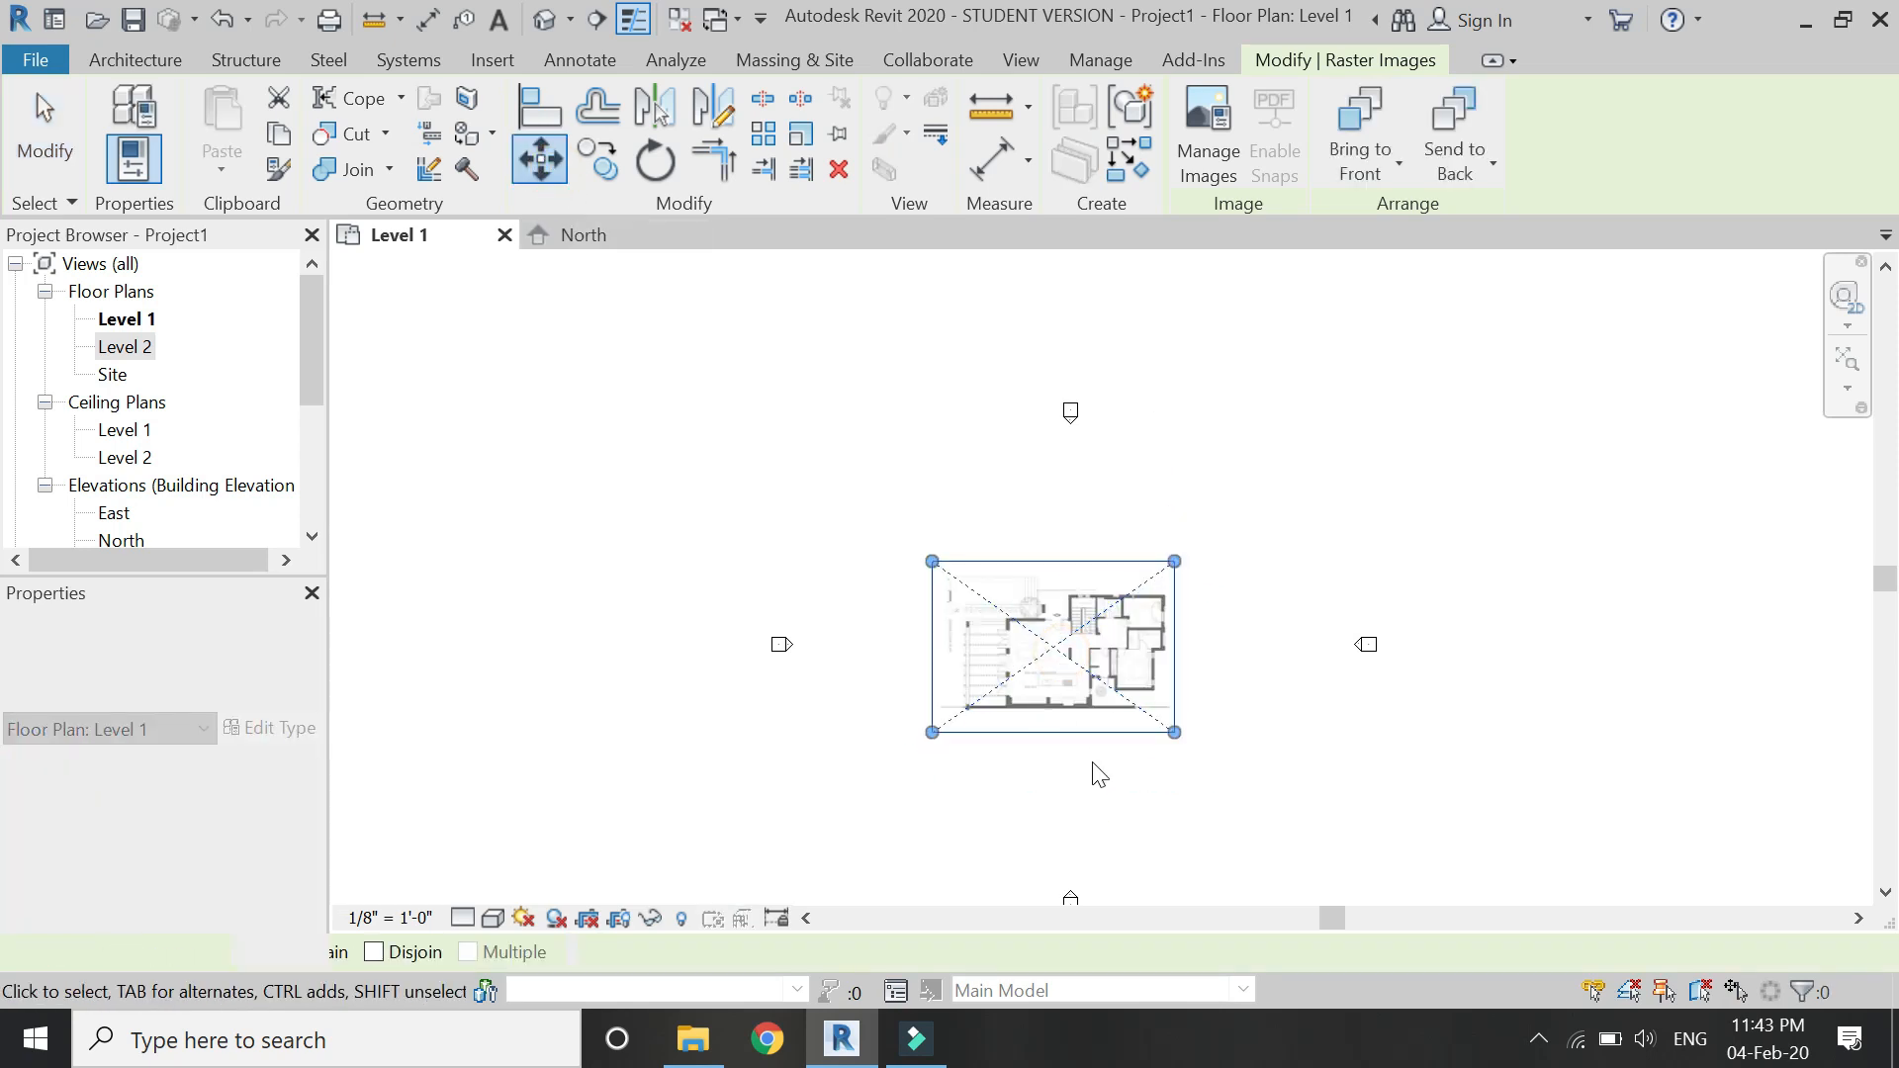
key("Escape")
scroll(1088, 732, "up", 3)
scroll(1152, 584, "up", 2)
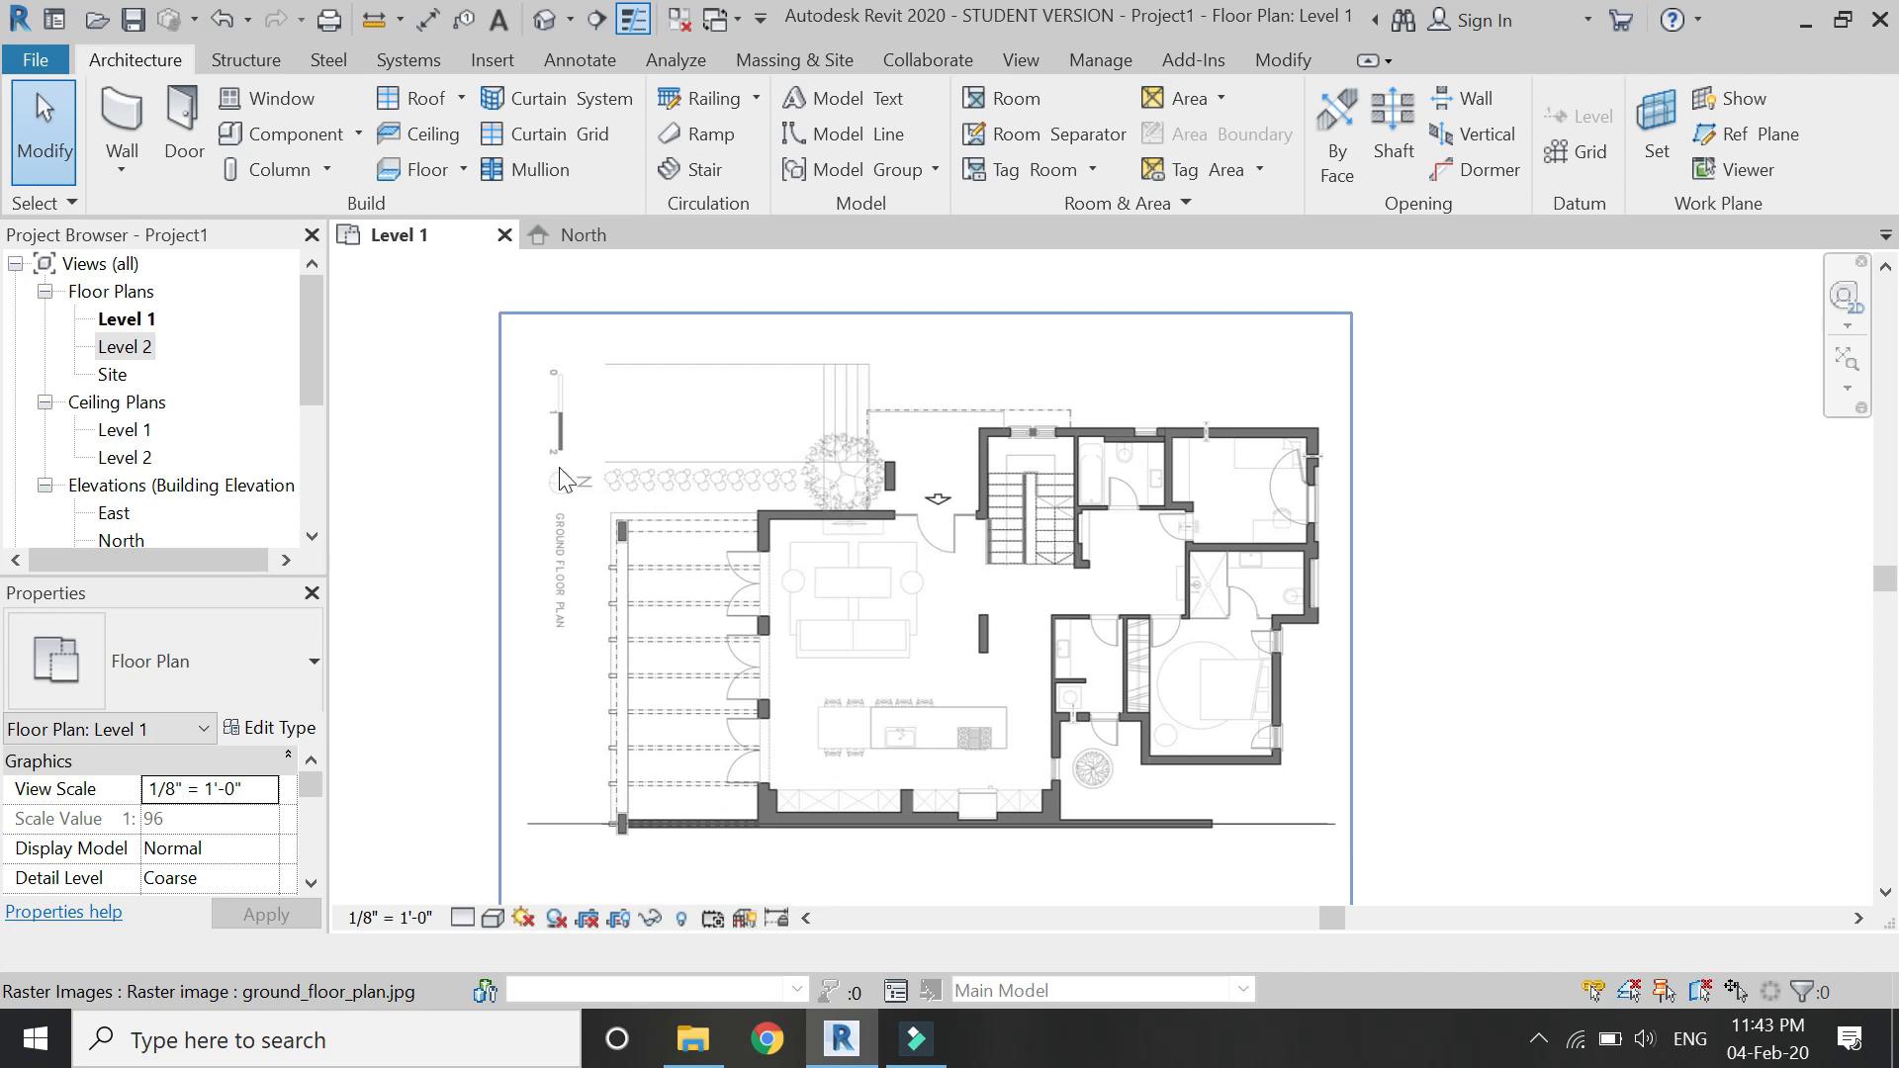
Start a wall and duplicate the Generic - 8" type as Insulating Brick Wall.
left_click(138, 131)
left_click(250, 729)
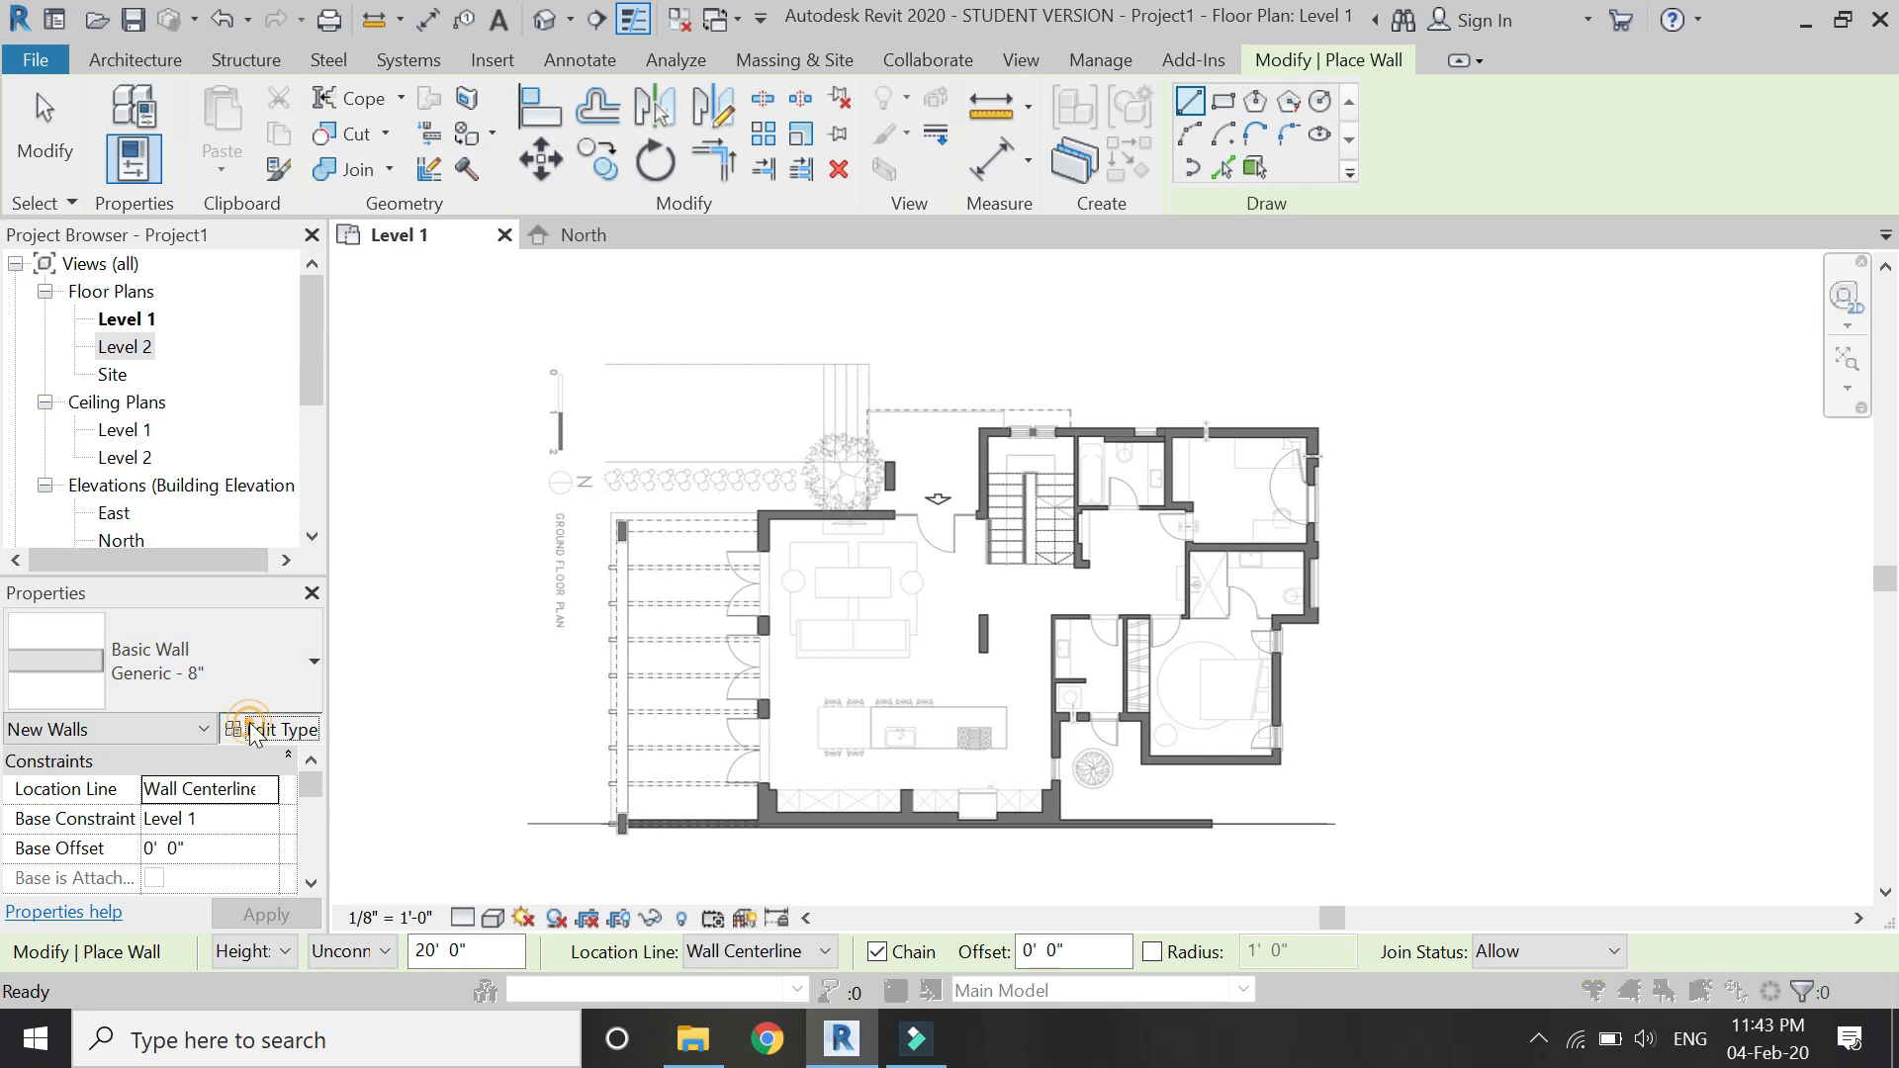
left_click(608, 186)
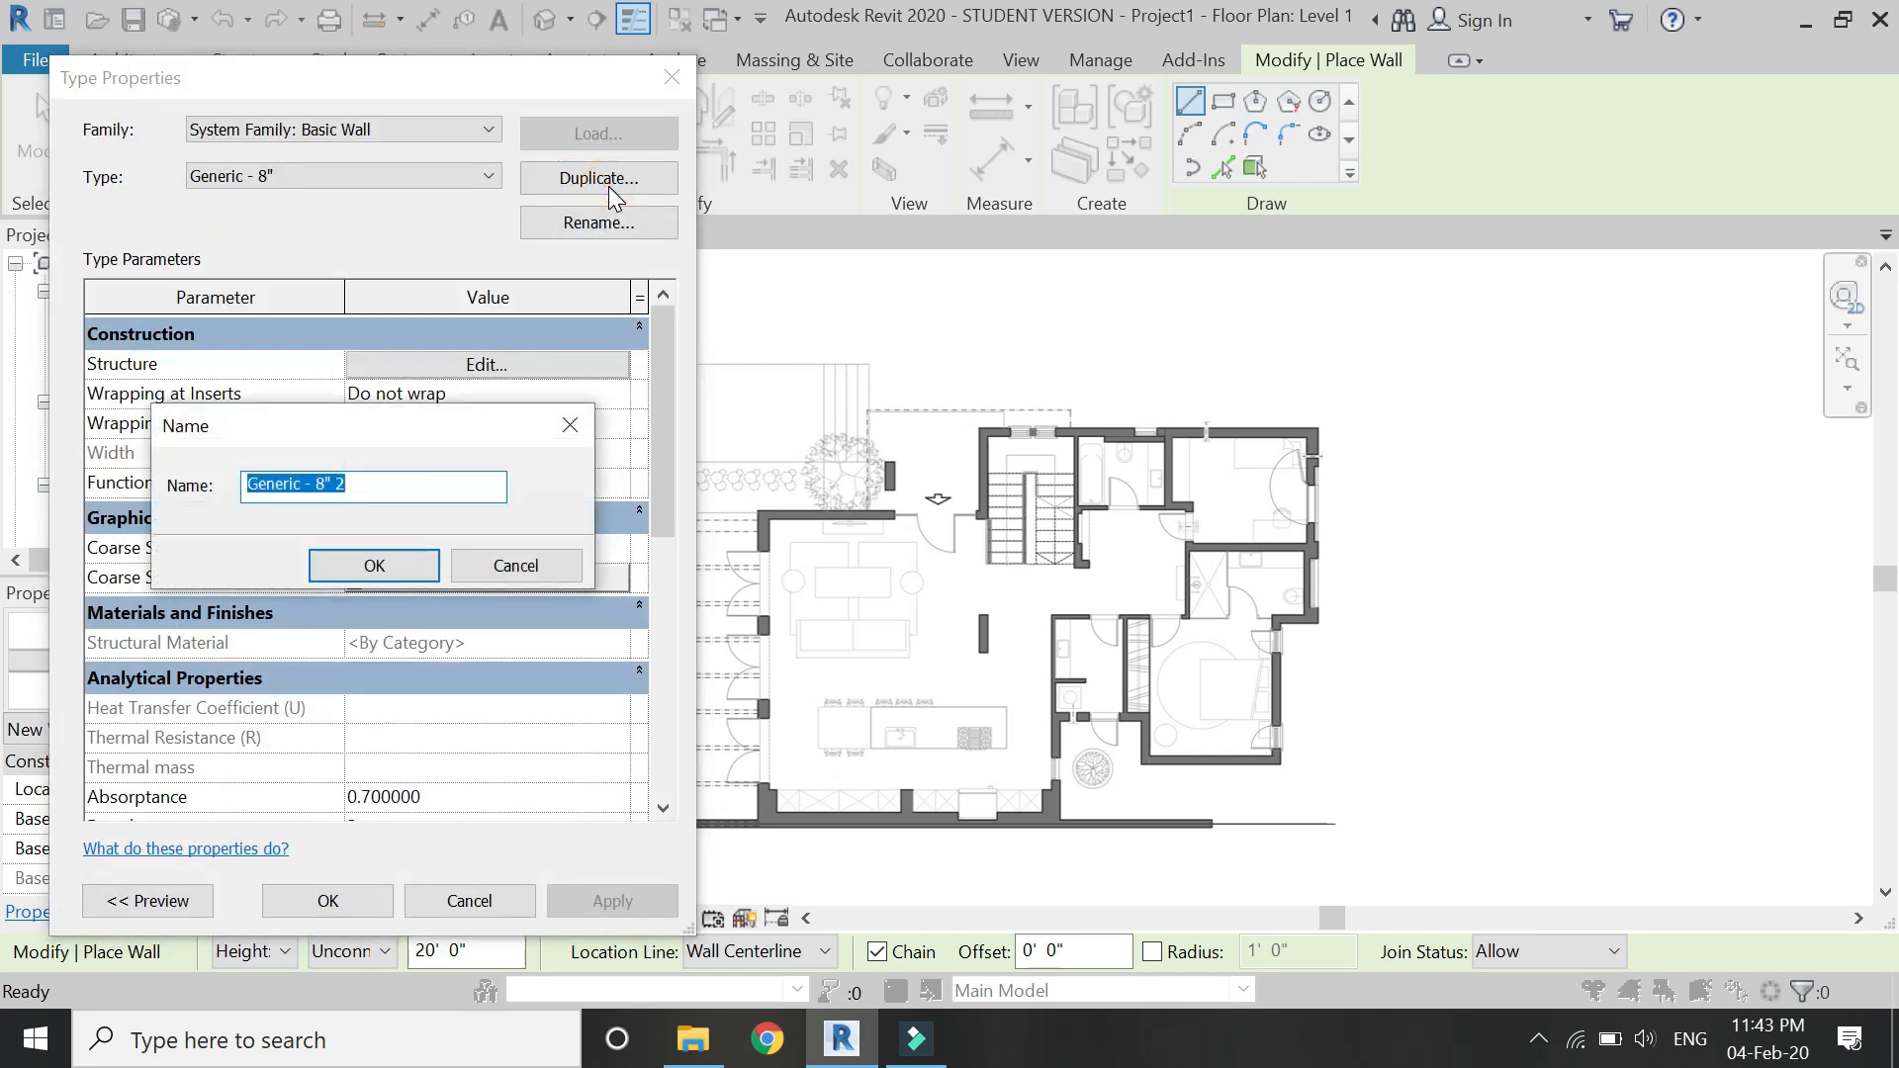
key("BackSpace")
key("Return")
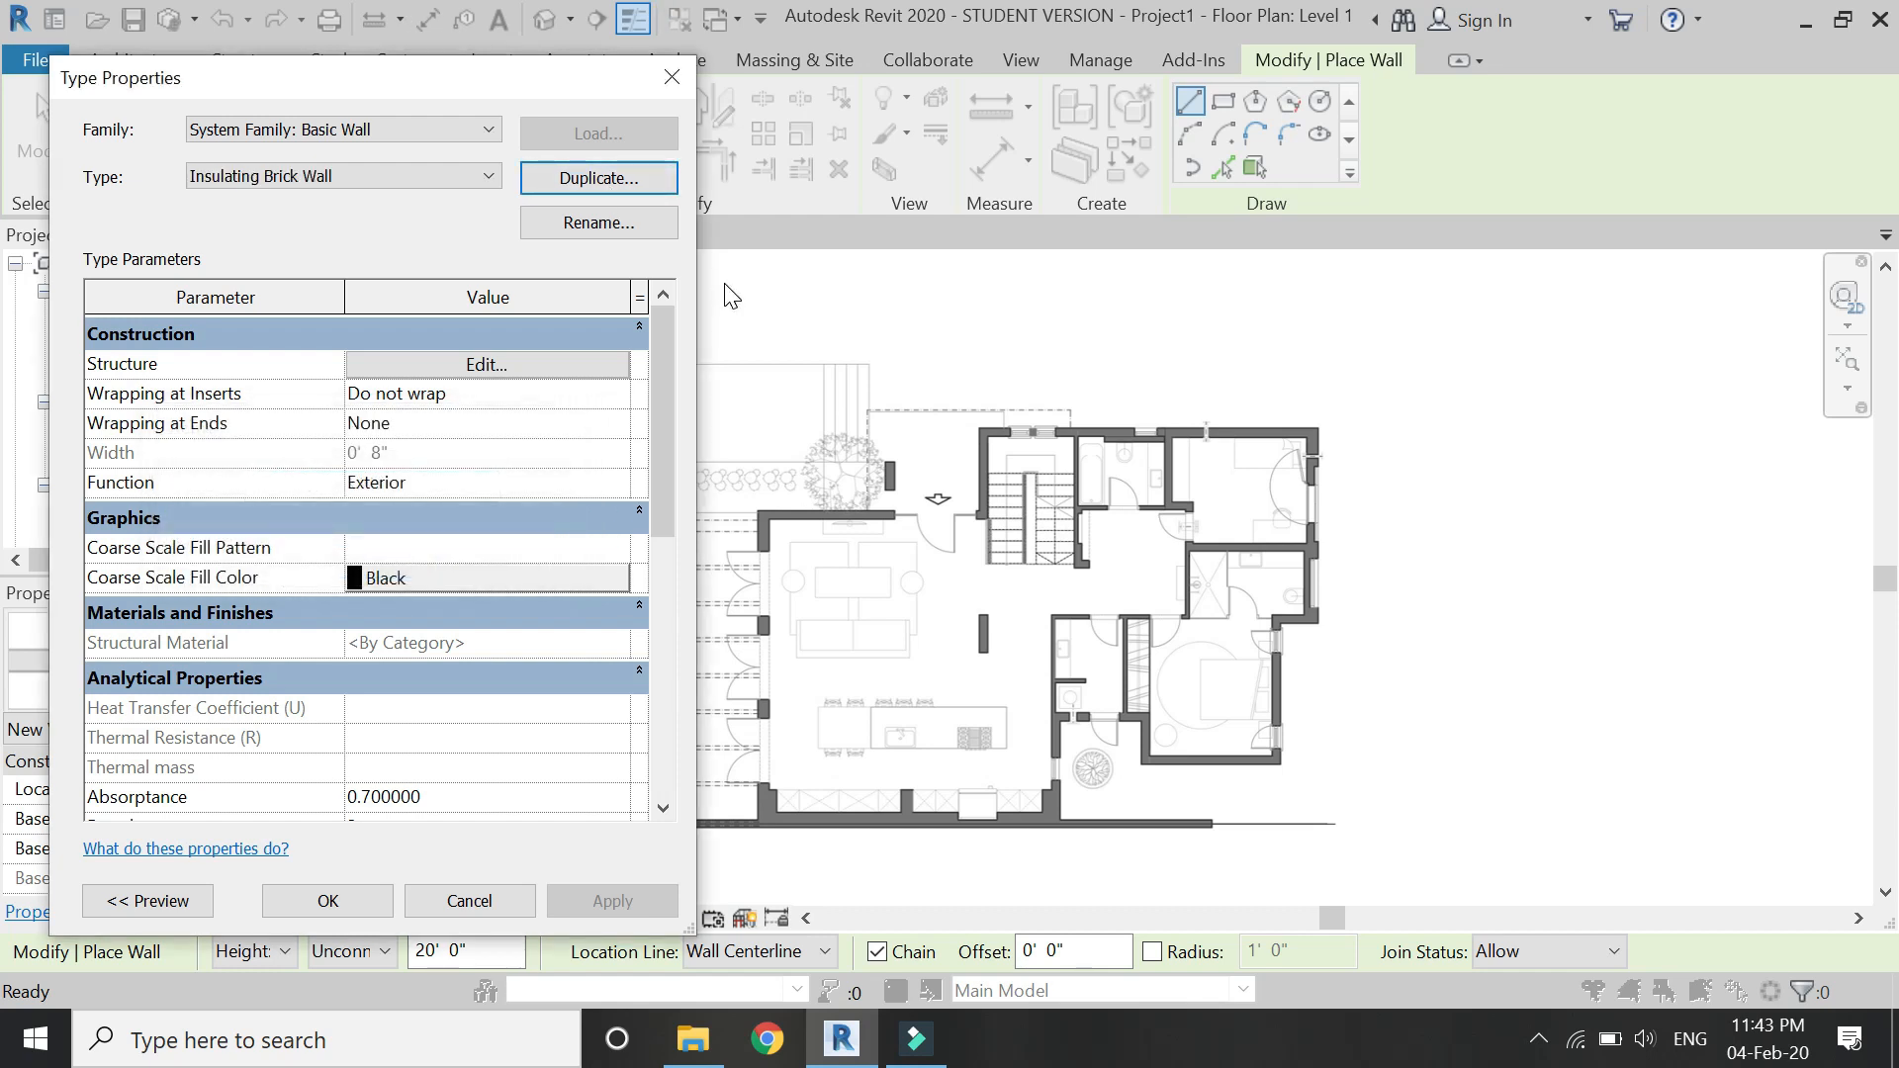
In the wall's structure, give the Structure [1] layer the Brick, Common material and a 4.5" thickness.
left_click(506, 368)
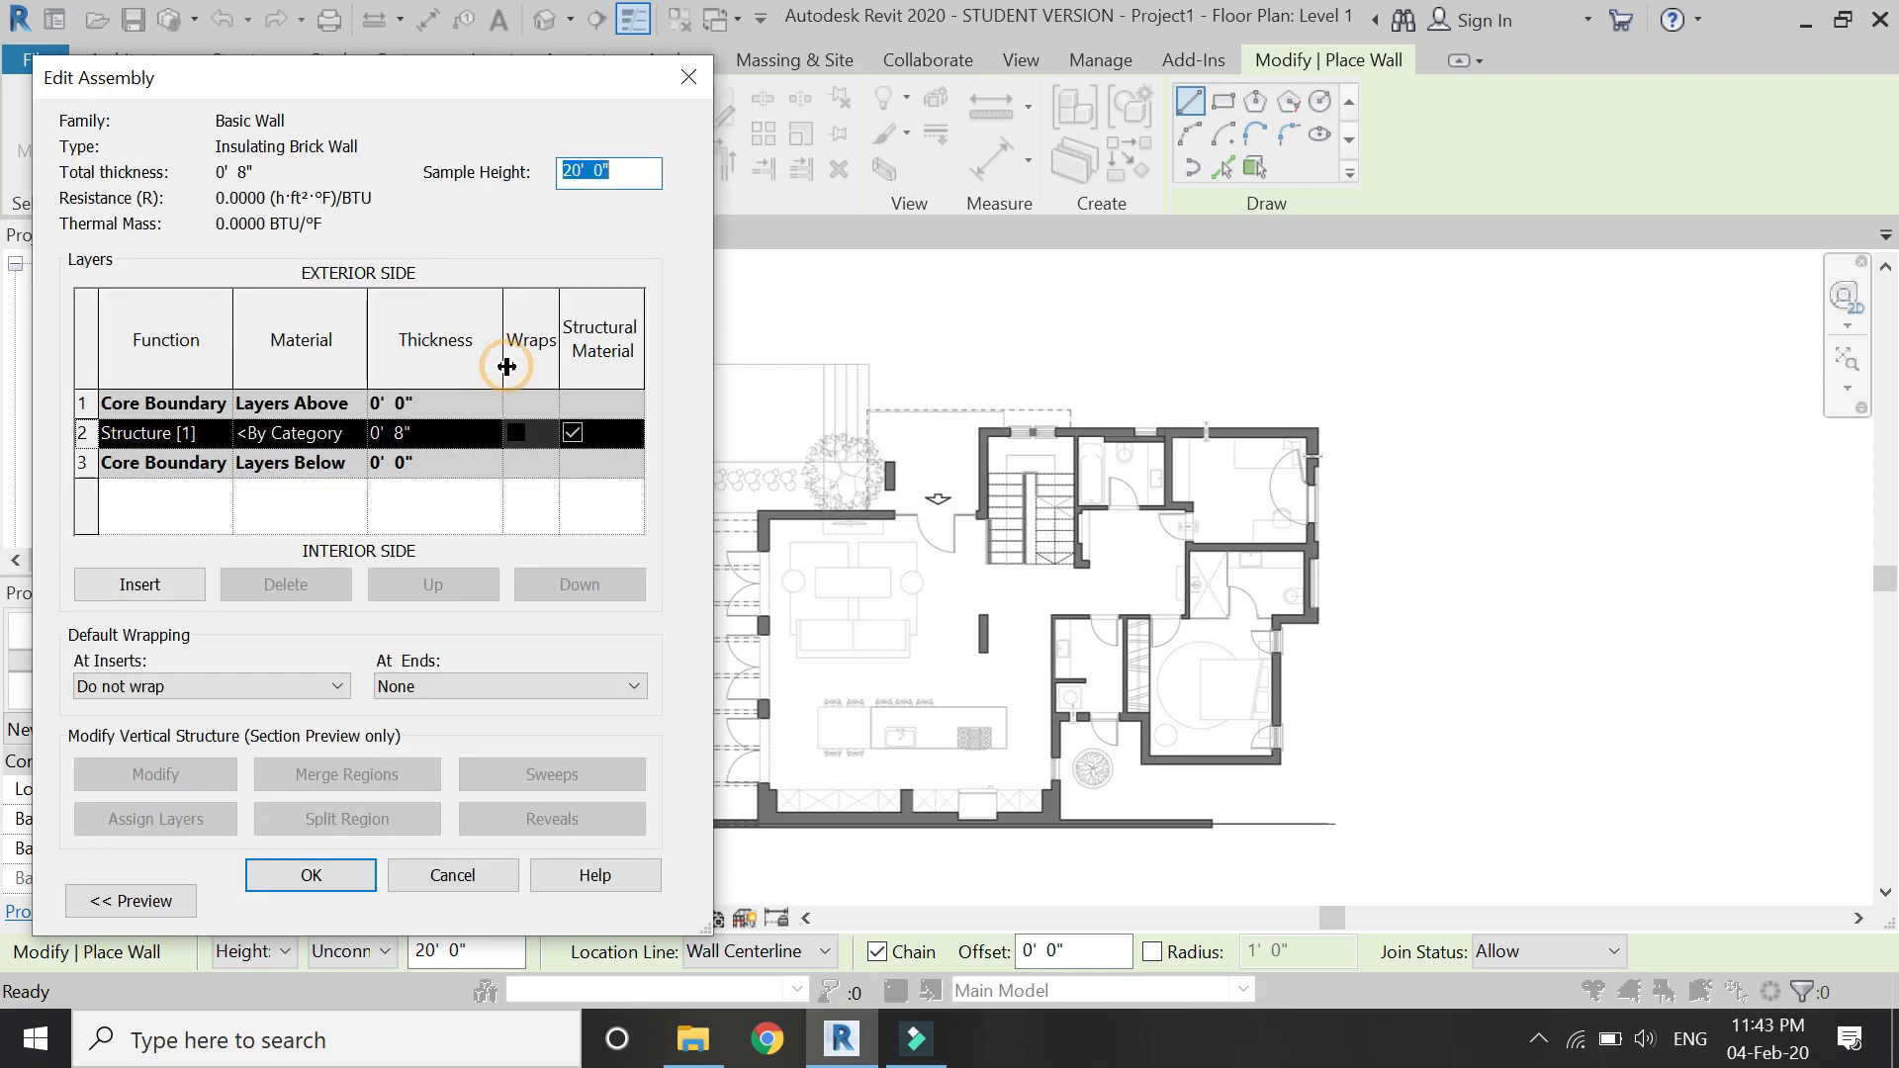
left_click(221, 432)
left_click(221, 432)
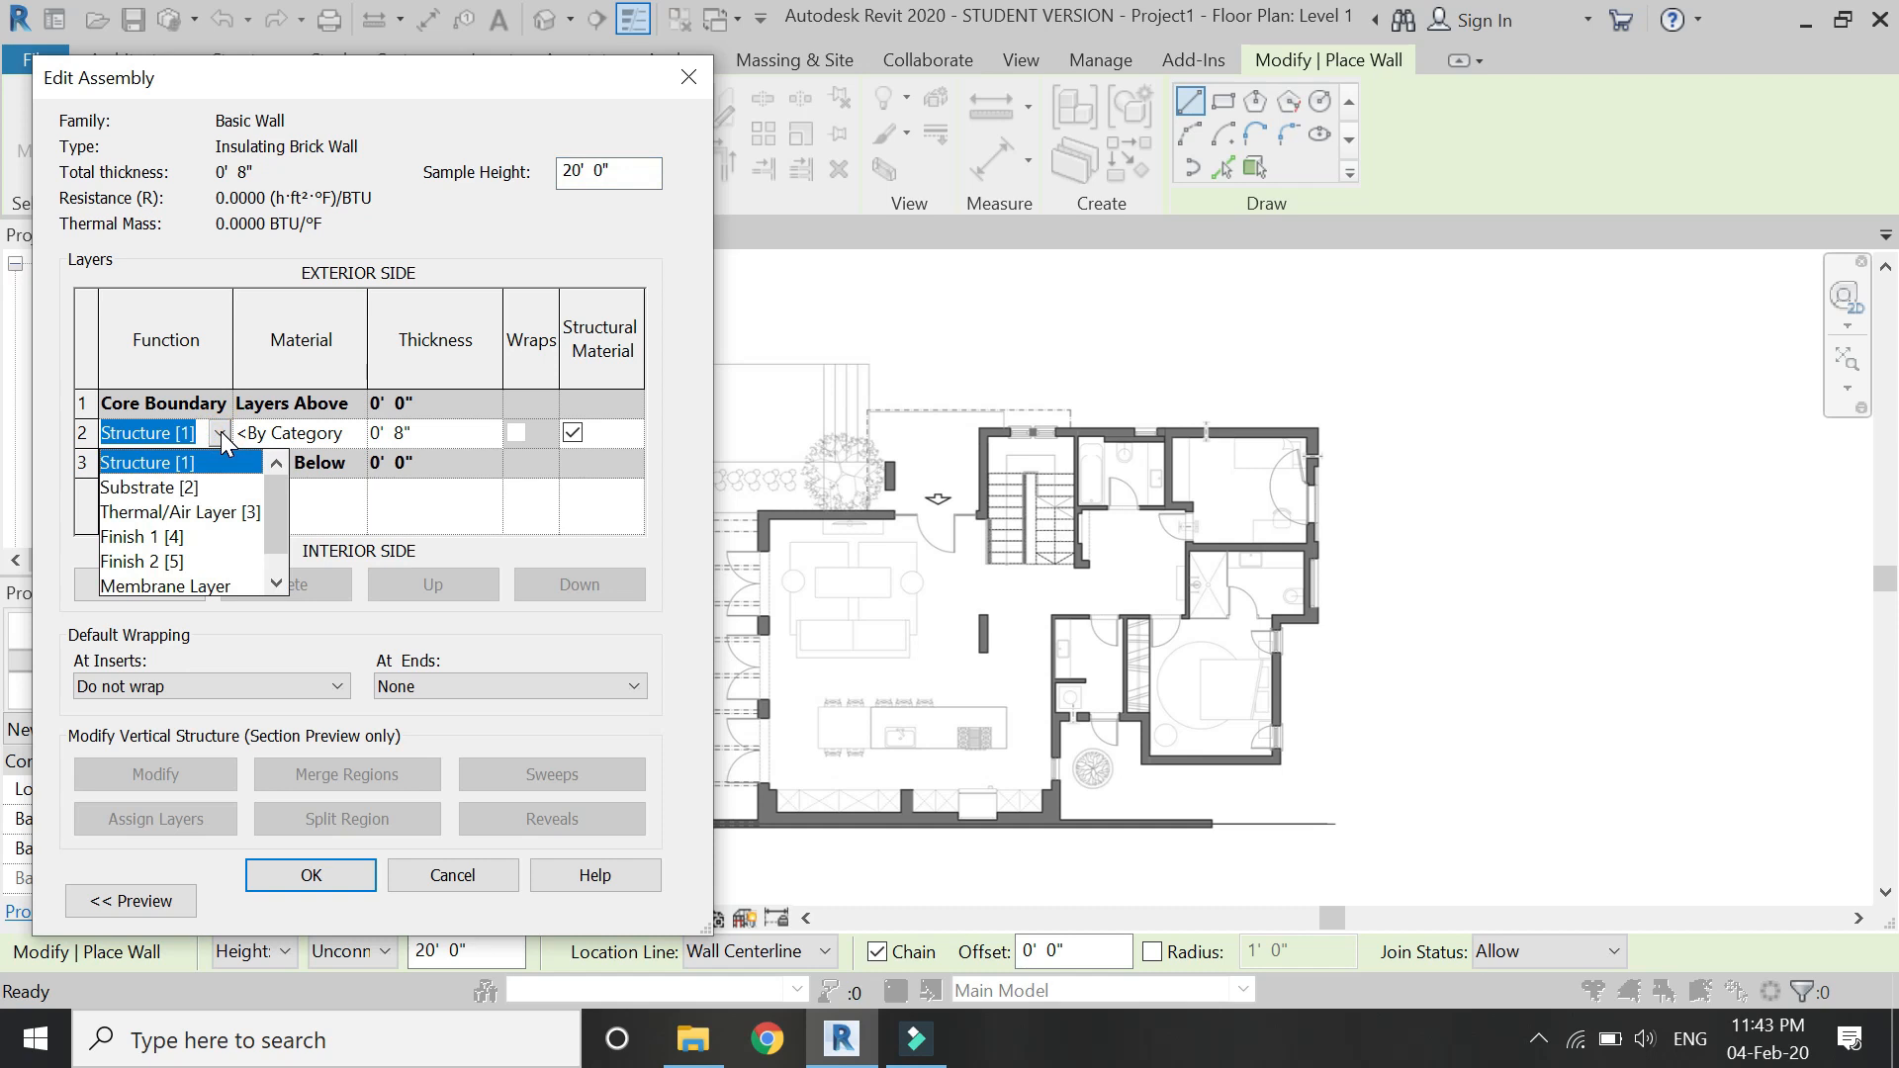
left_click(218, 433)
left_click(362, 435)
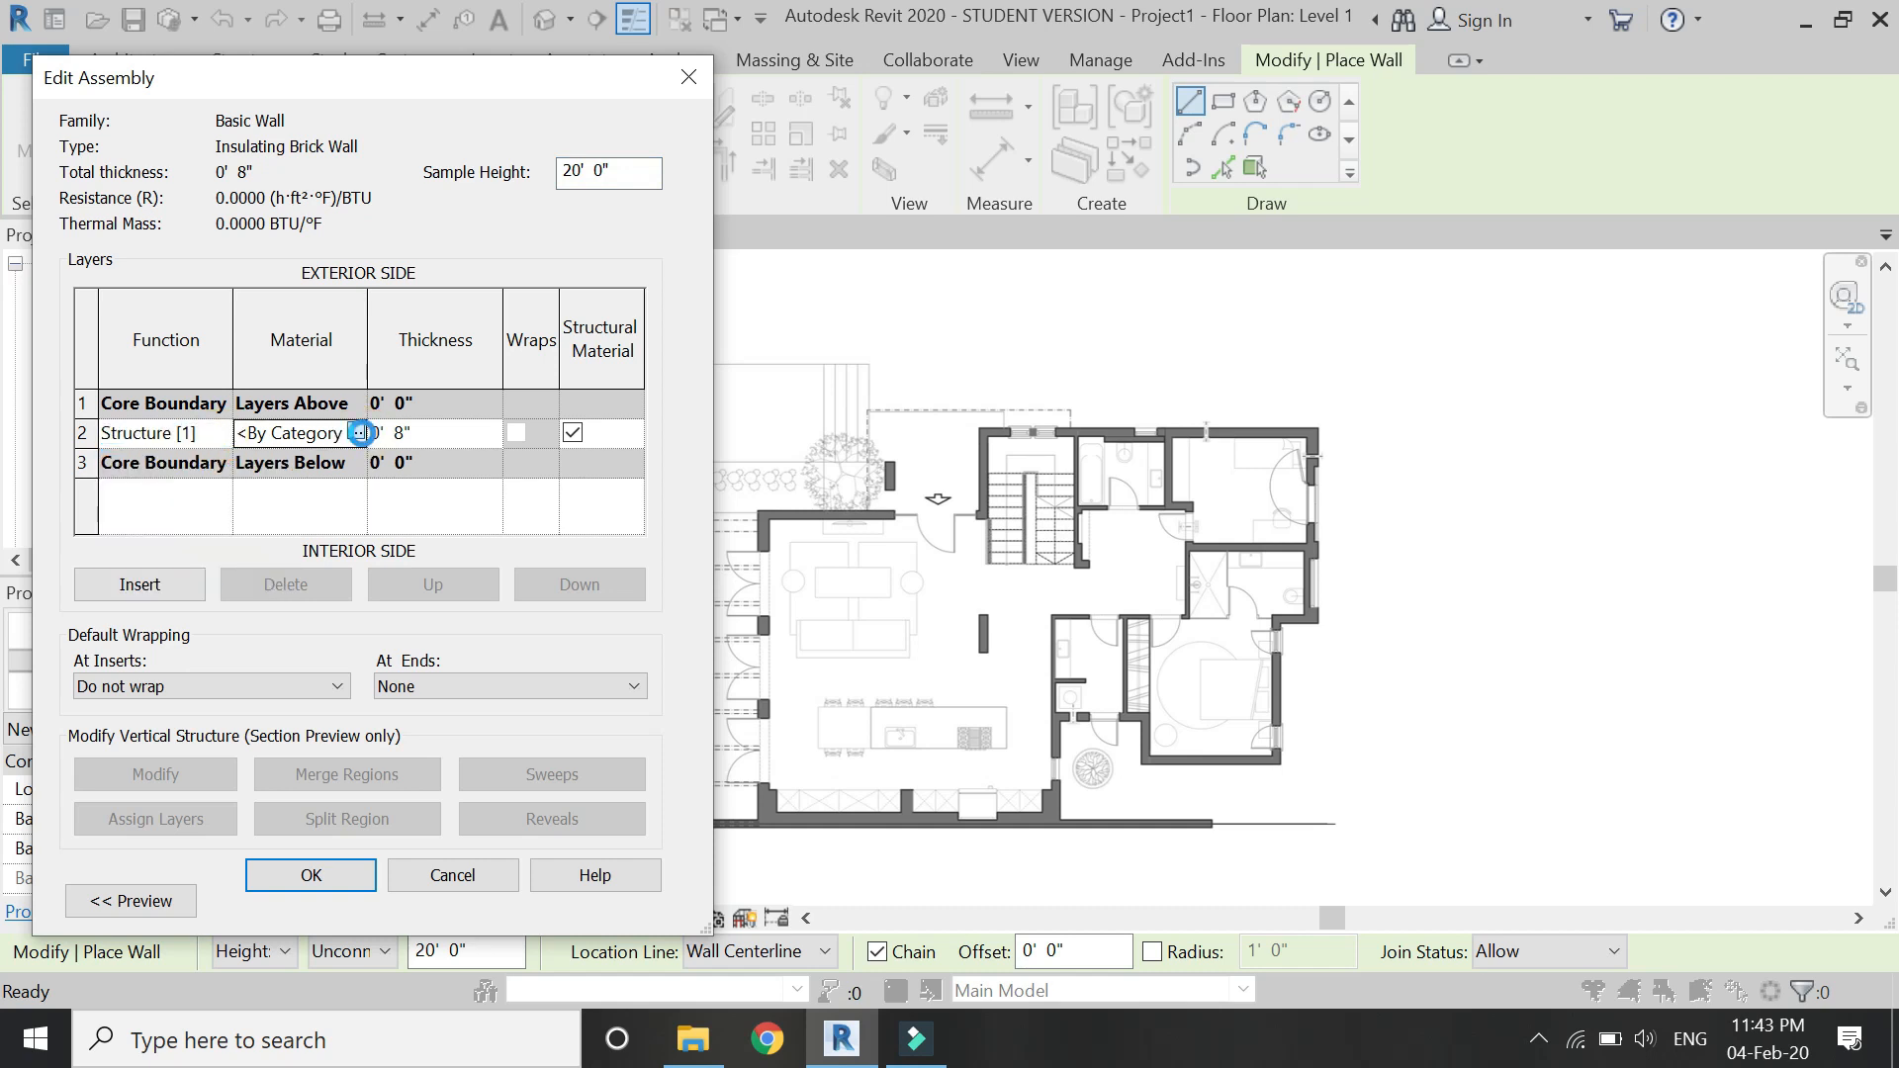
left_click(360, 433)
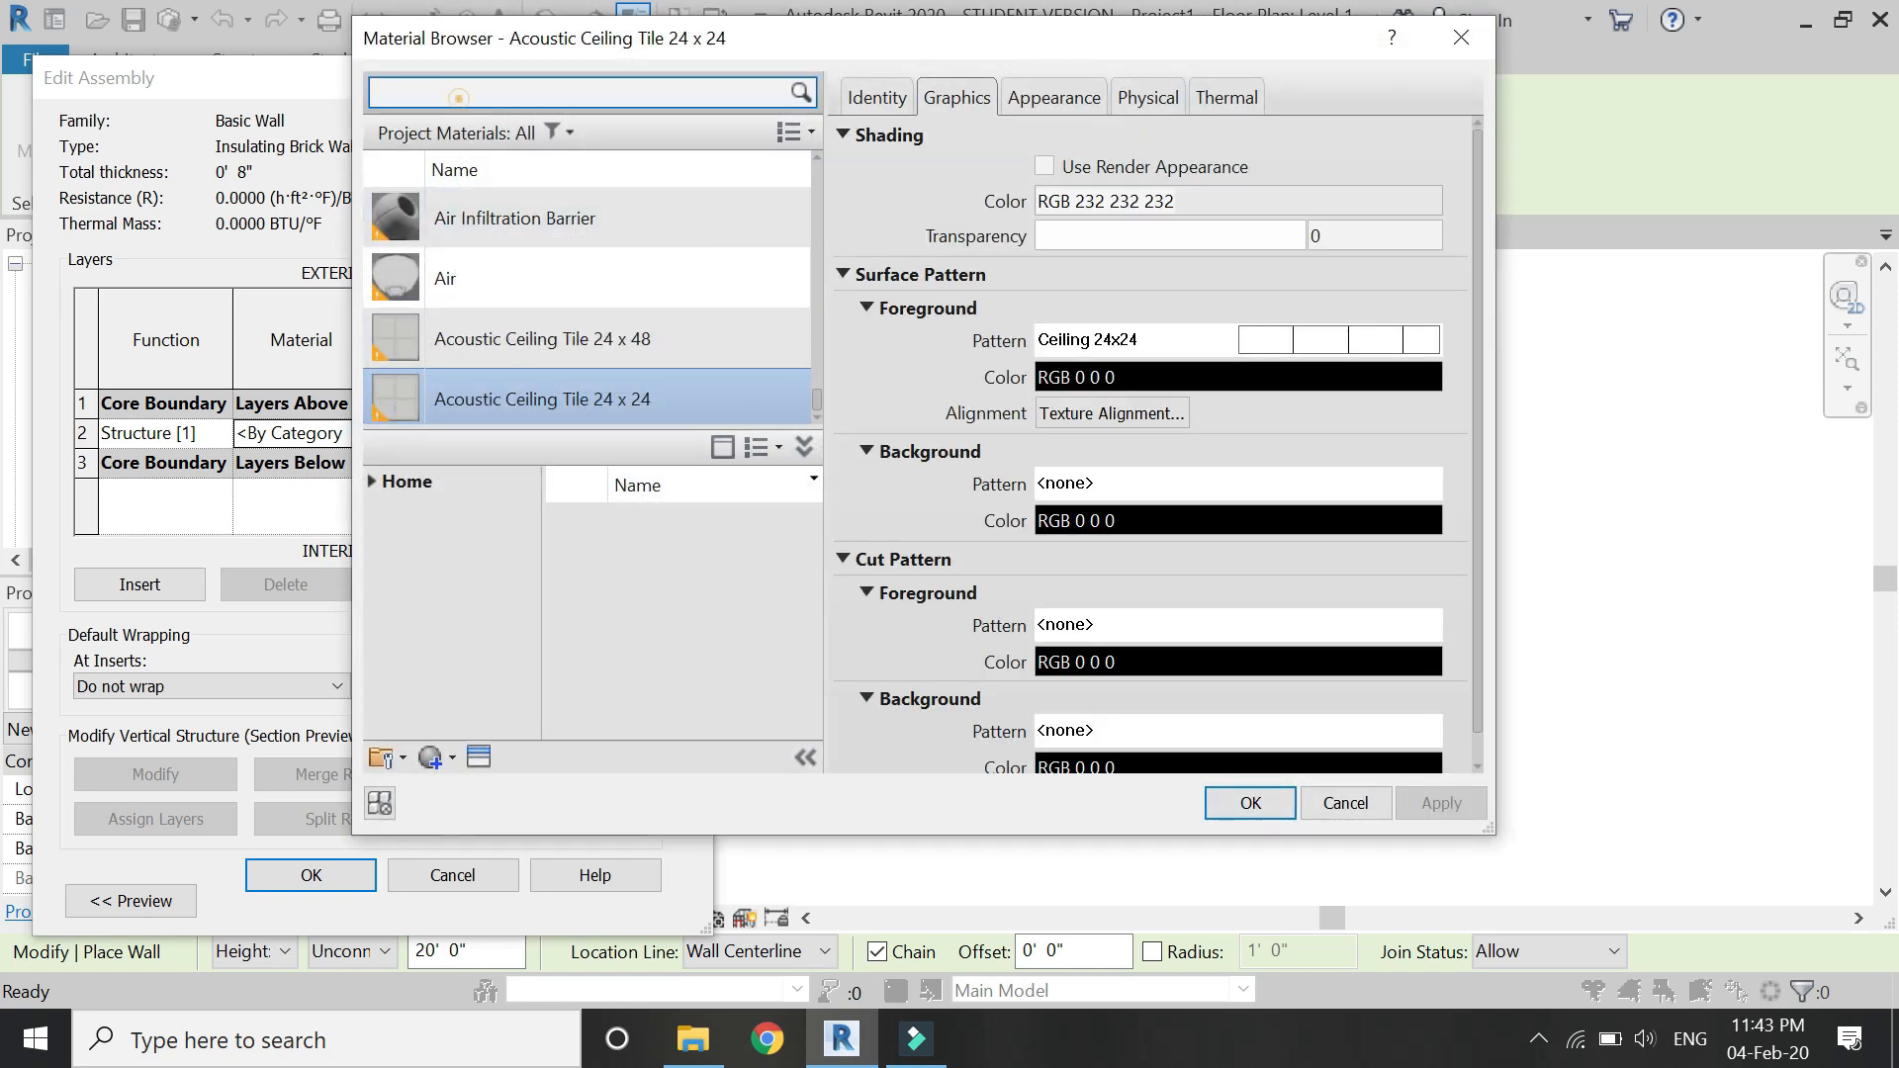
type("brick")
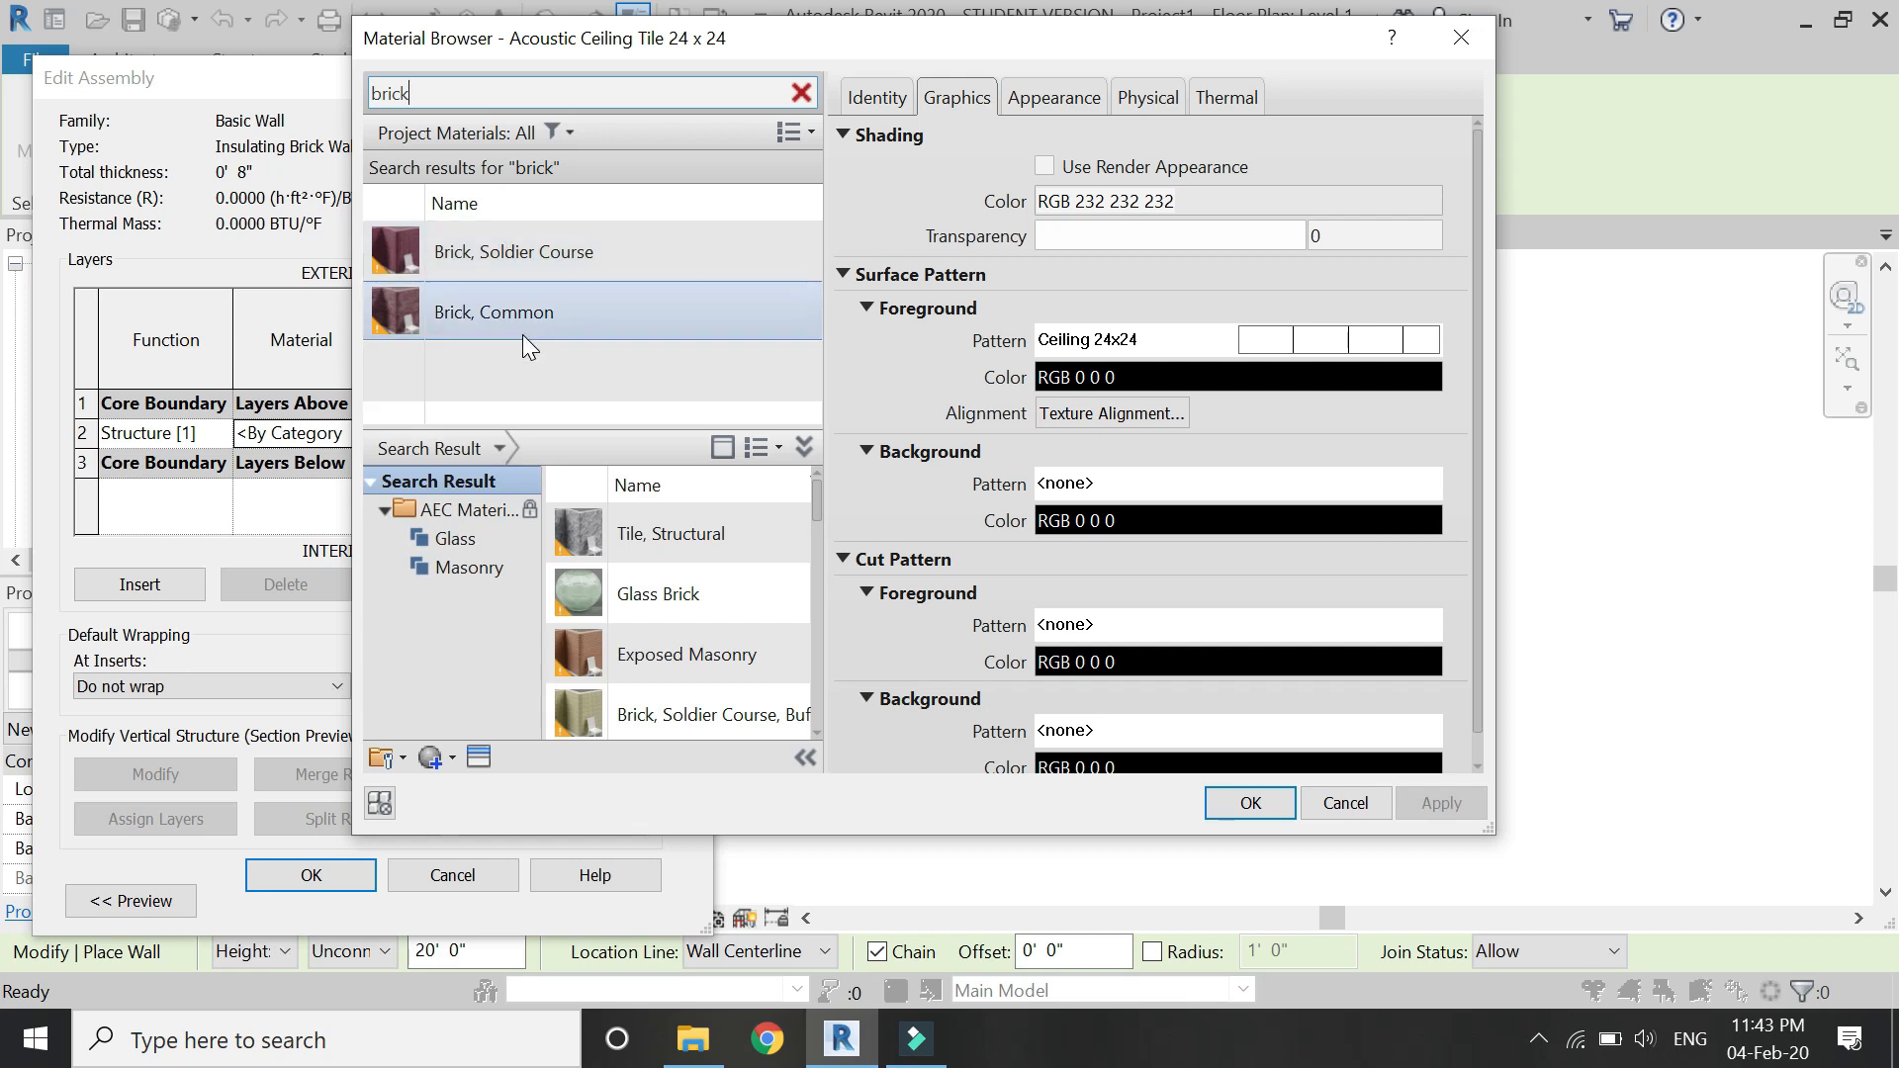
left_click(522, 327)
left_click(1276, 805)
left_click(449, 432)
type("4.5")
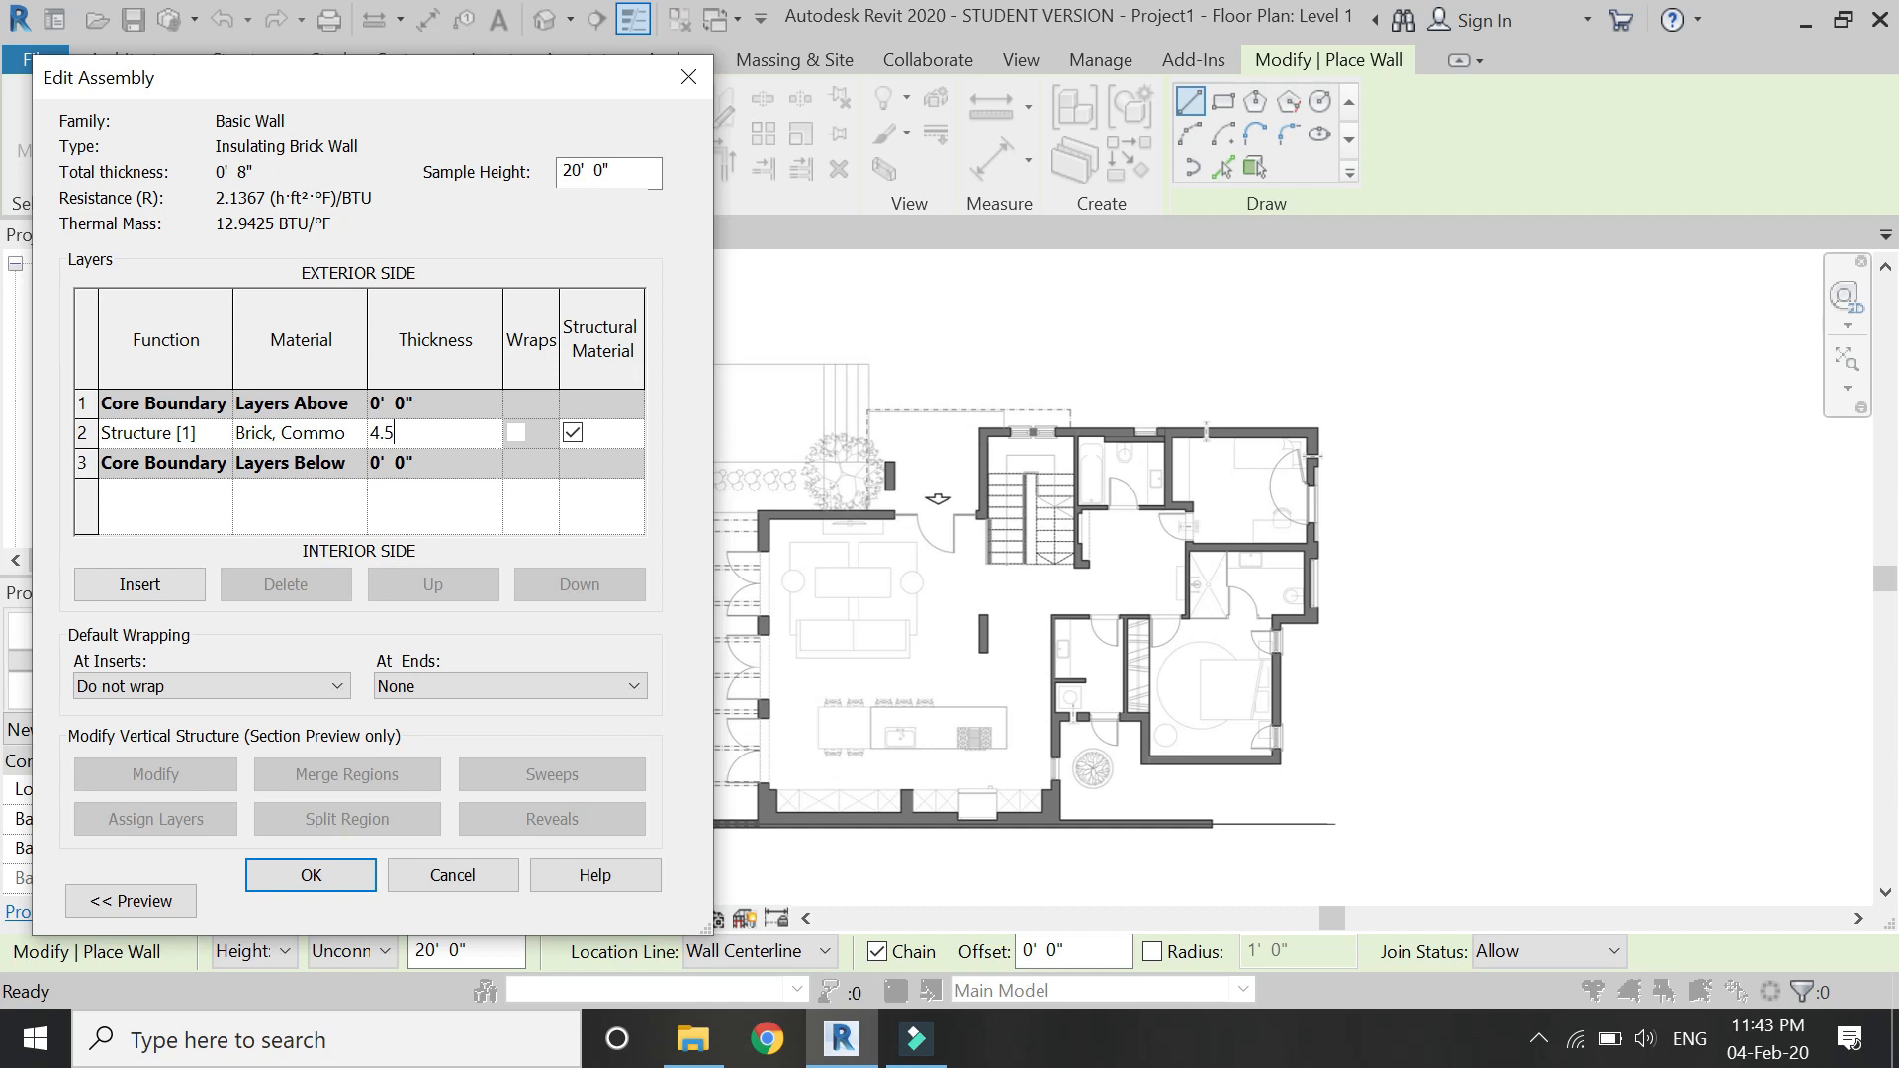
key("Tab")
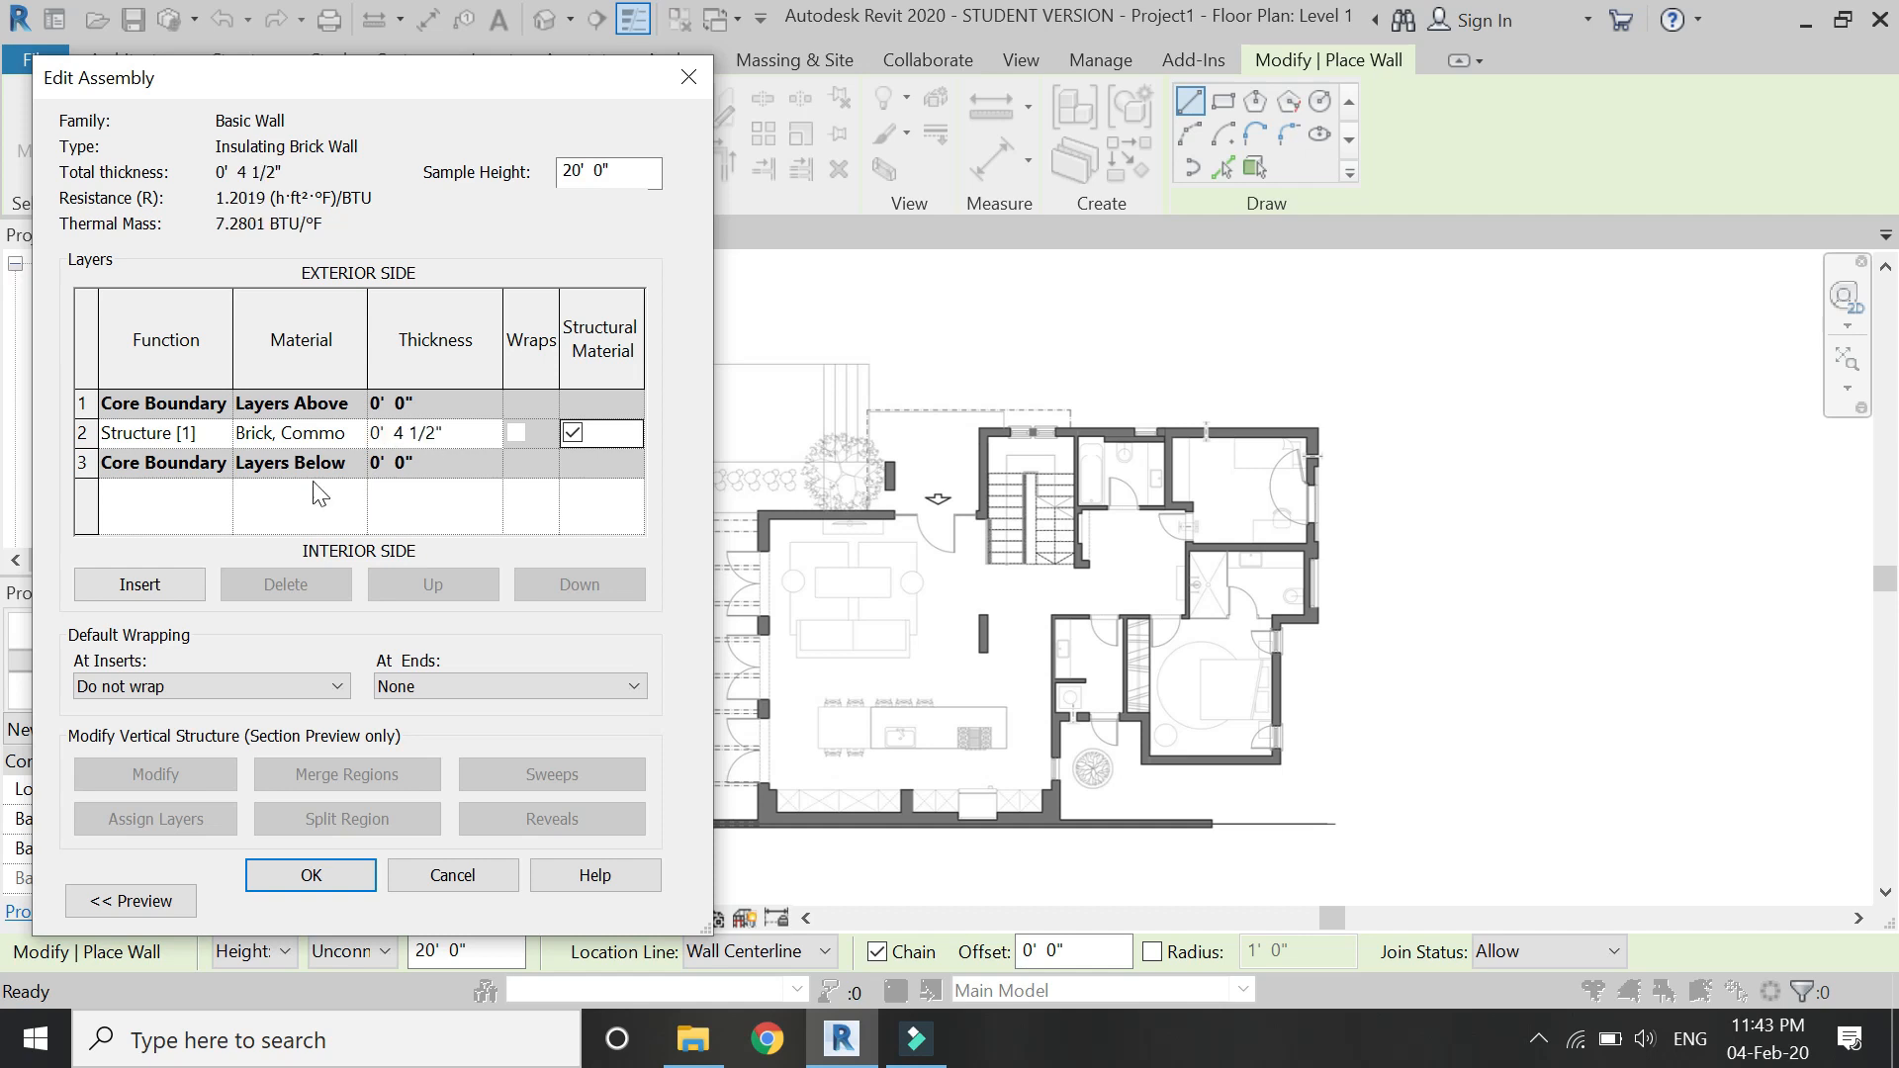
Insert a Thermal/Air Layer [3] on the exterior side of the brick layer with Air material and 3" thickness.
left_click(87, 433)
left_click(135, 572)
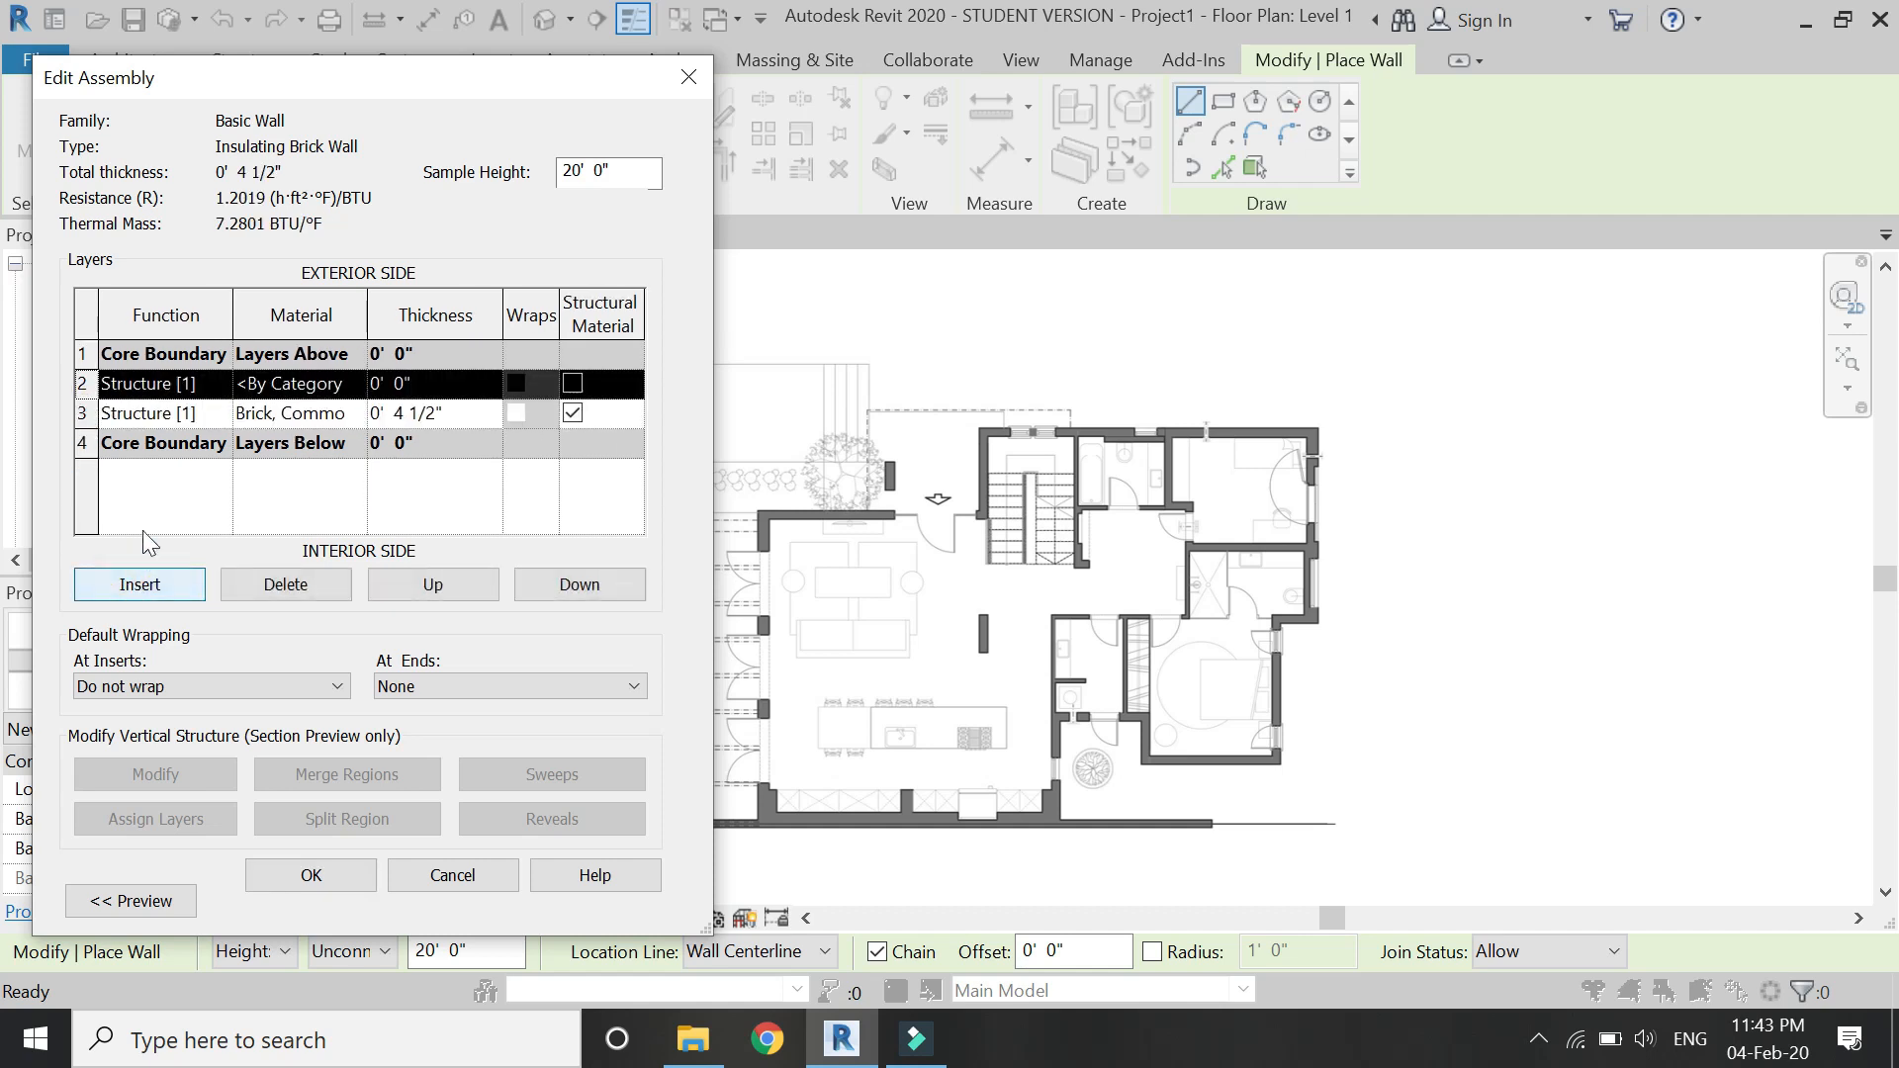
left_click(223, 386)
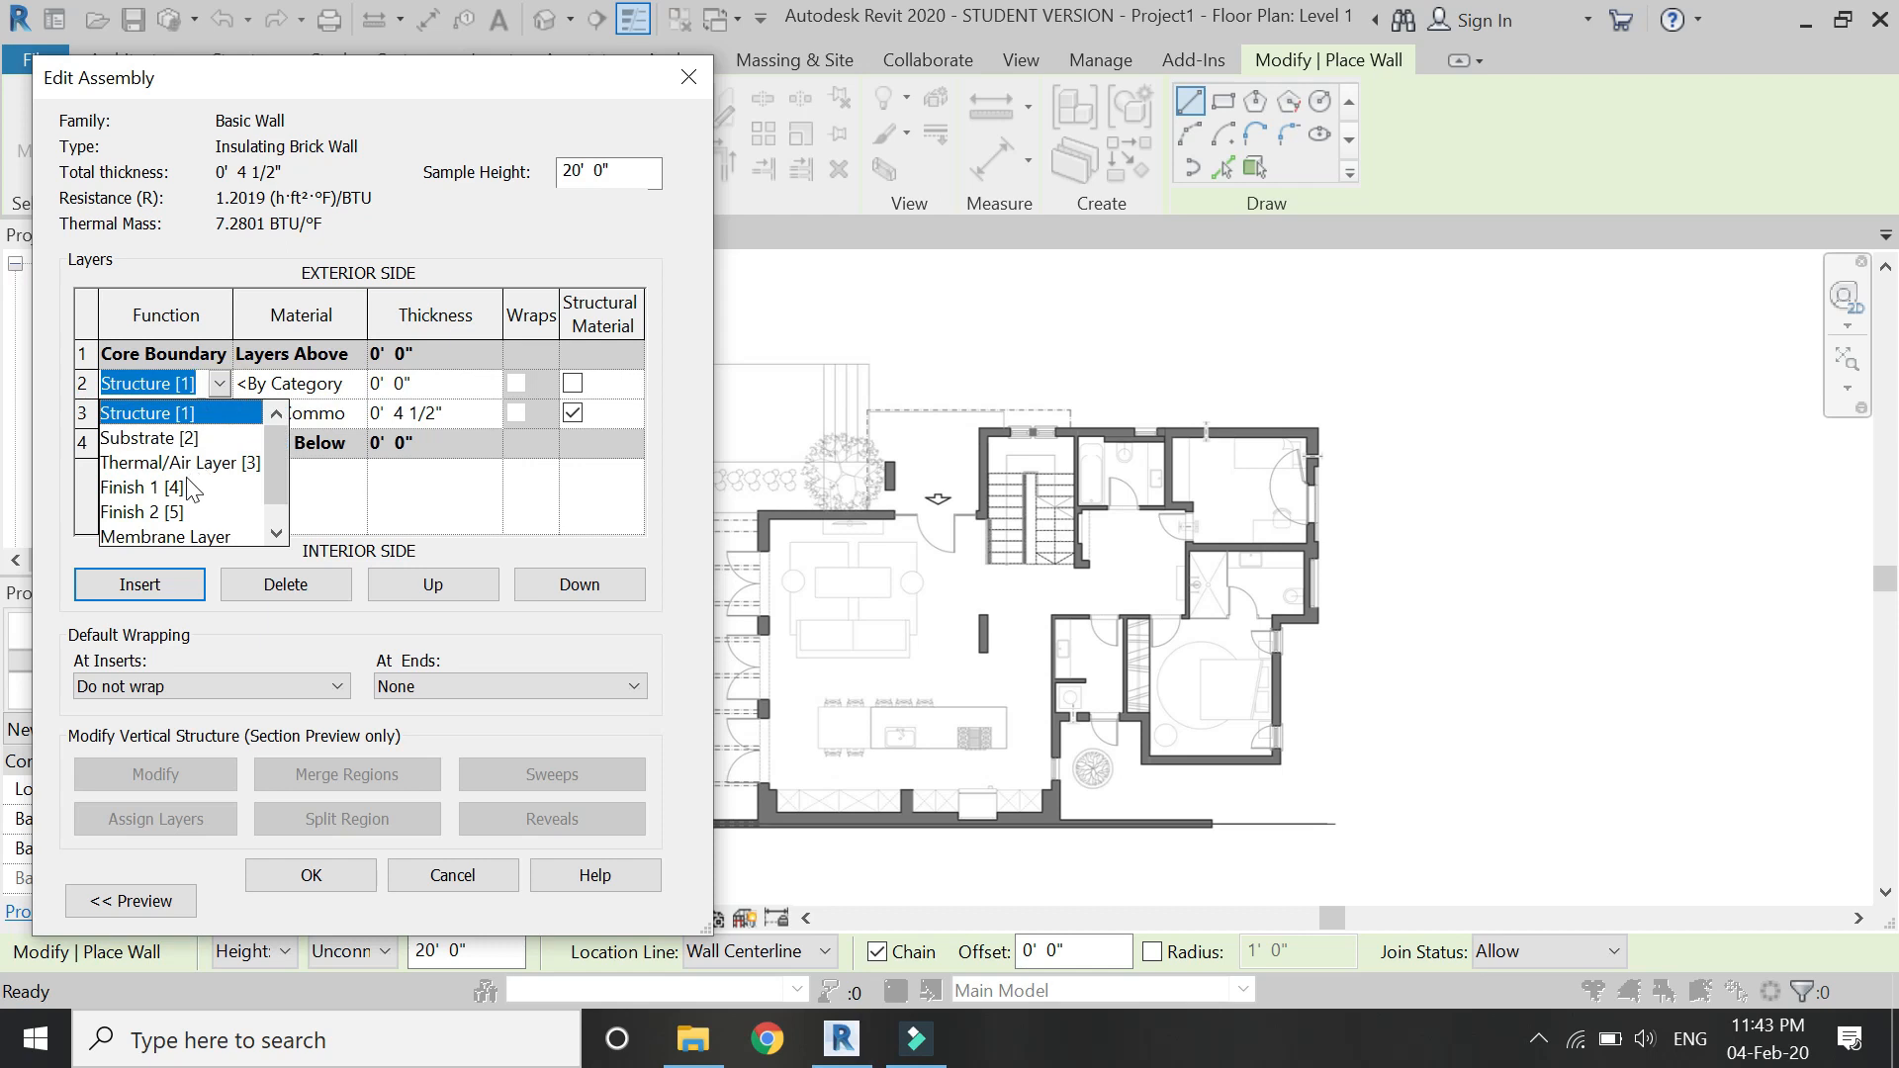
left_click(188, 438)
left_click(336, 384)
left_click(354, 384)
type("air")
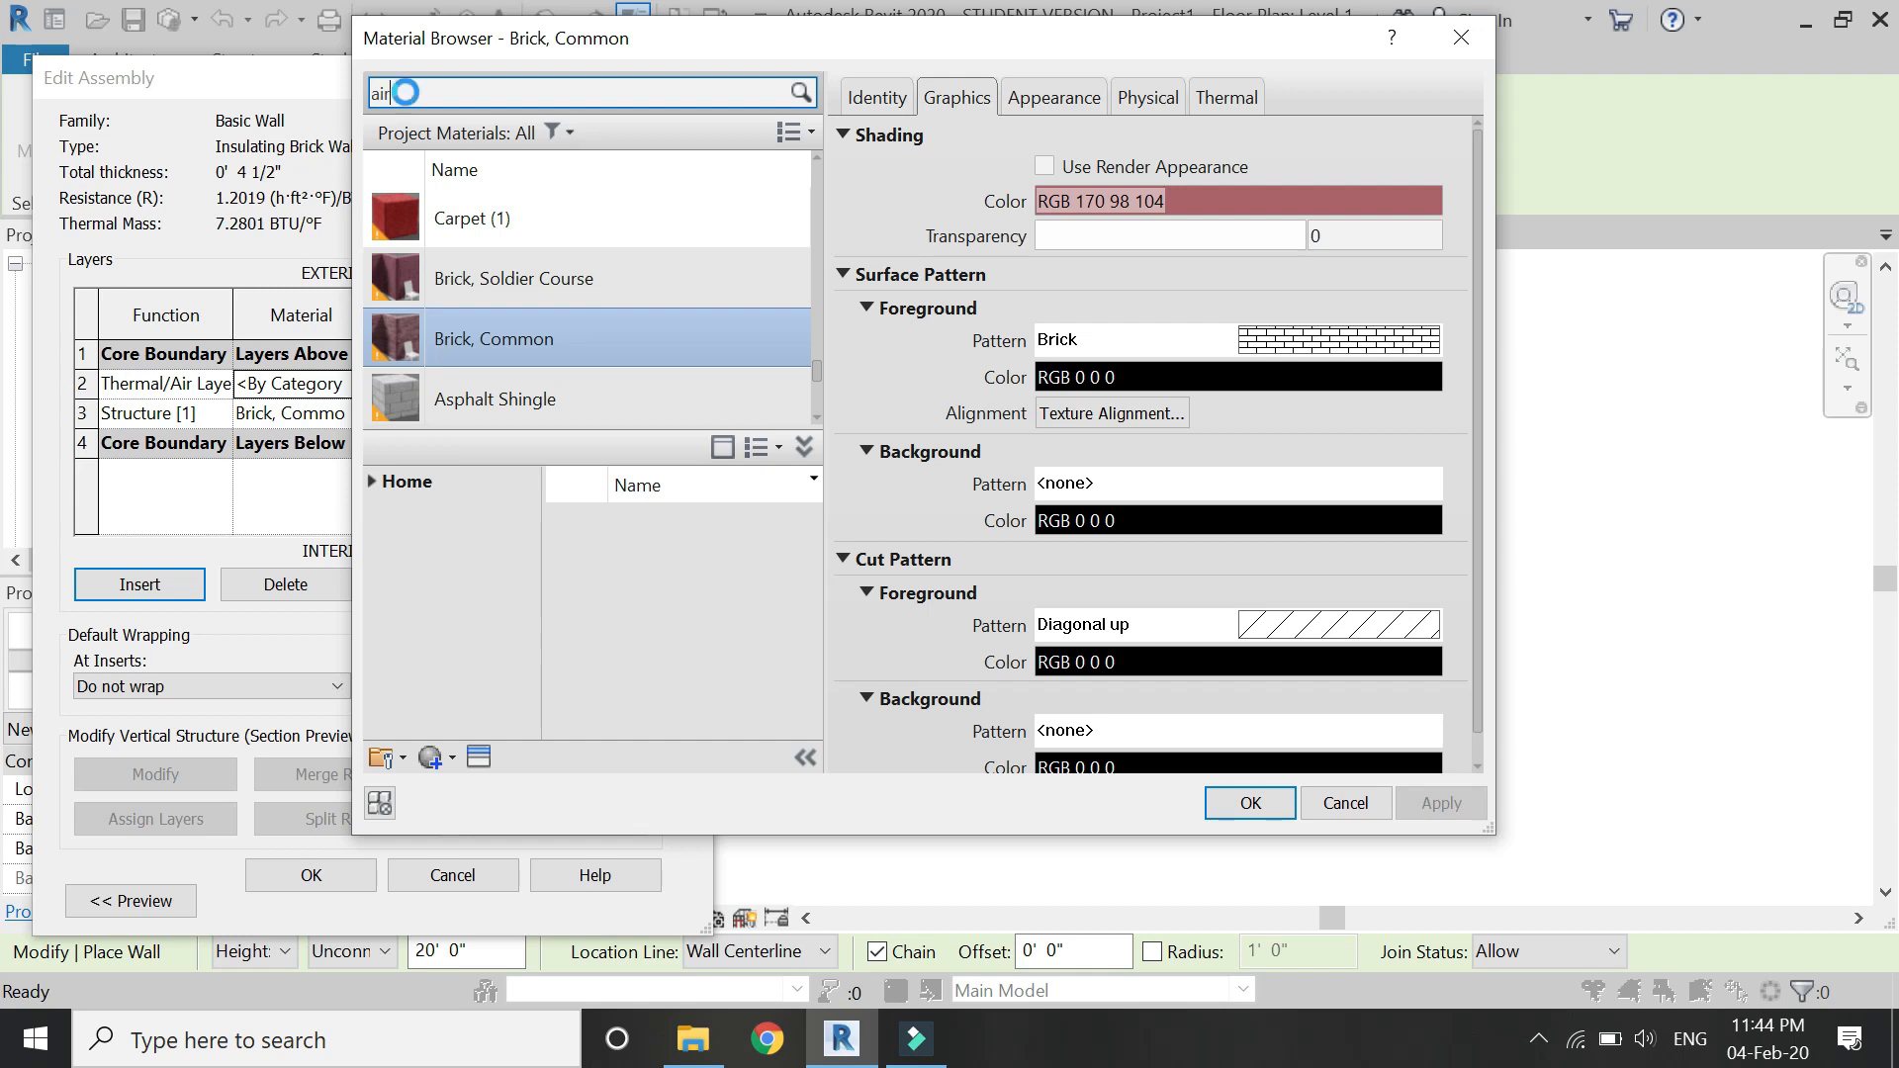
scroll(550, 341, "down", 3)
left_click(534, 392)
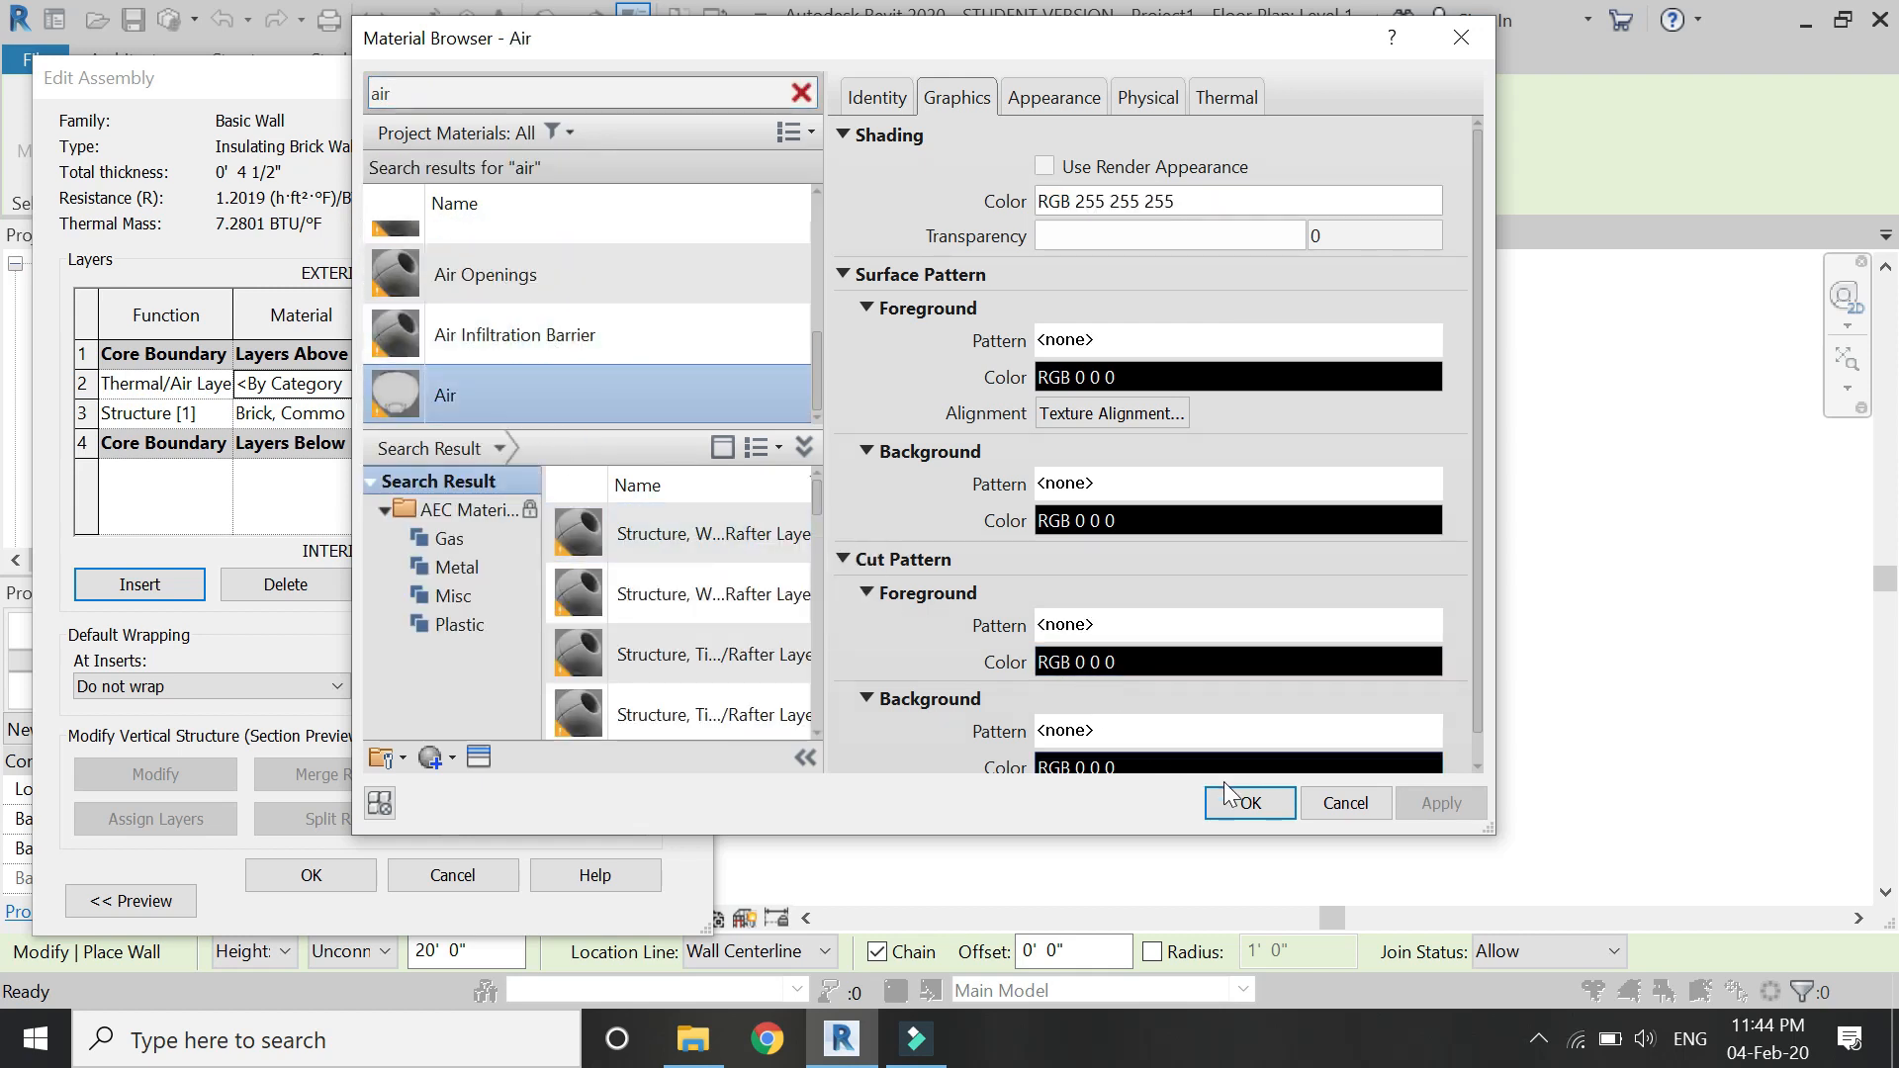
left_click(1244, 806)
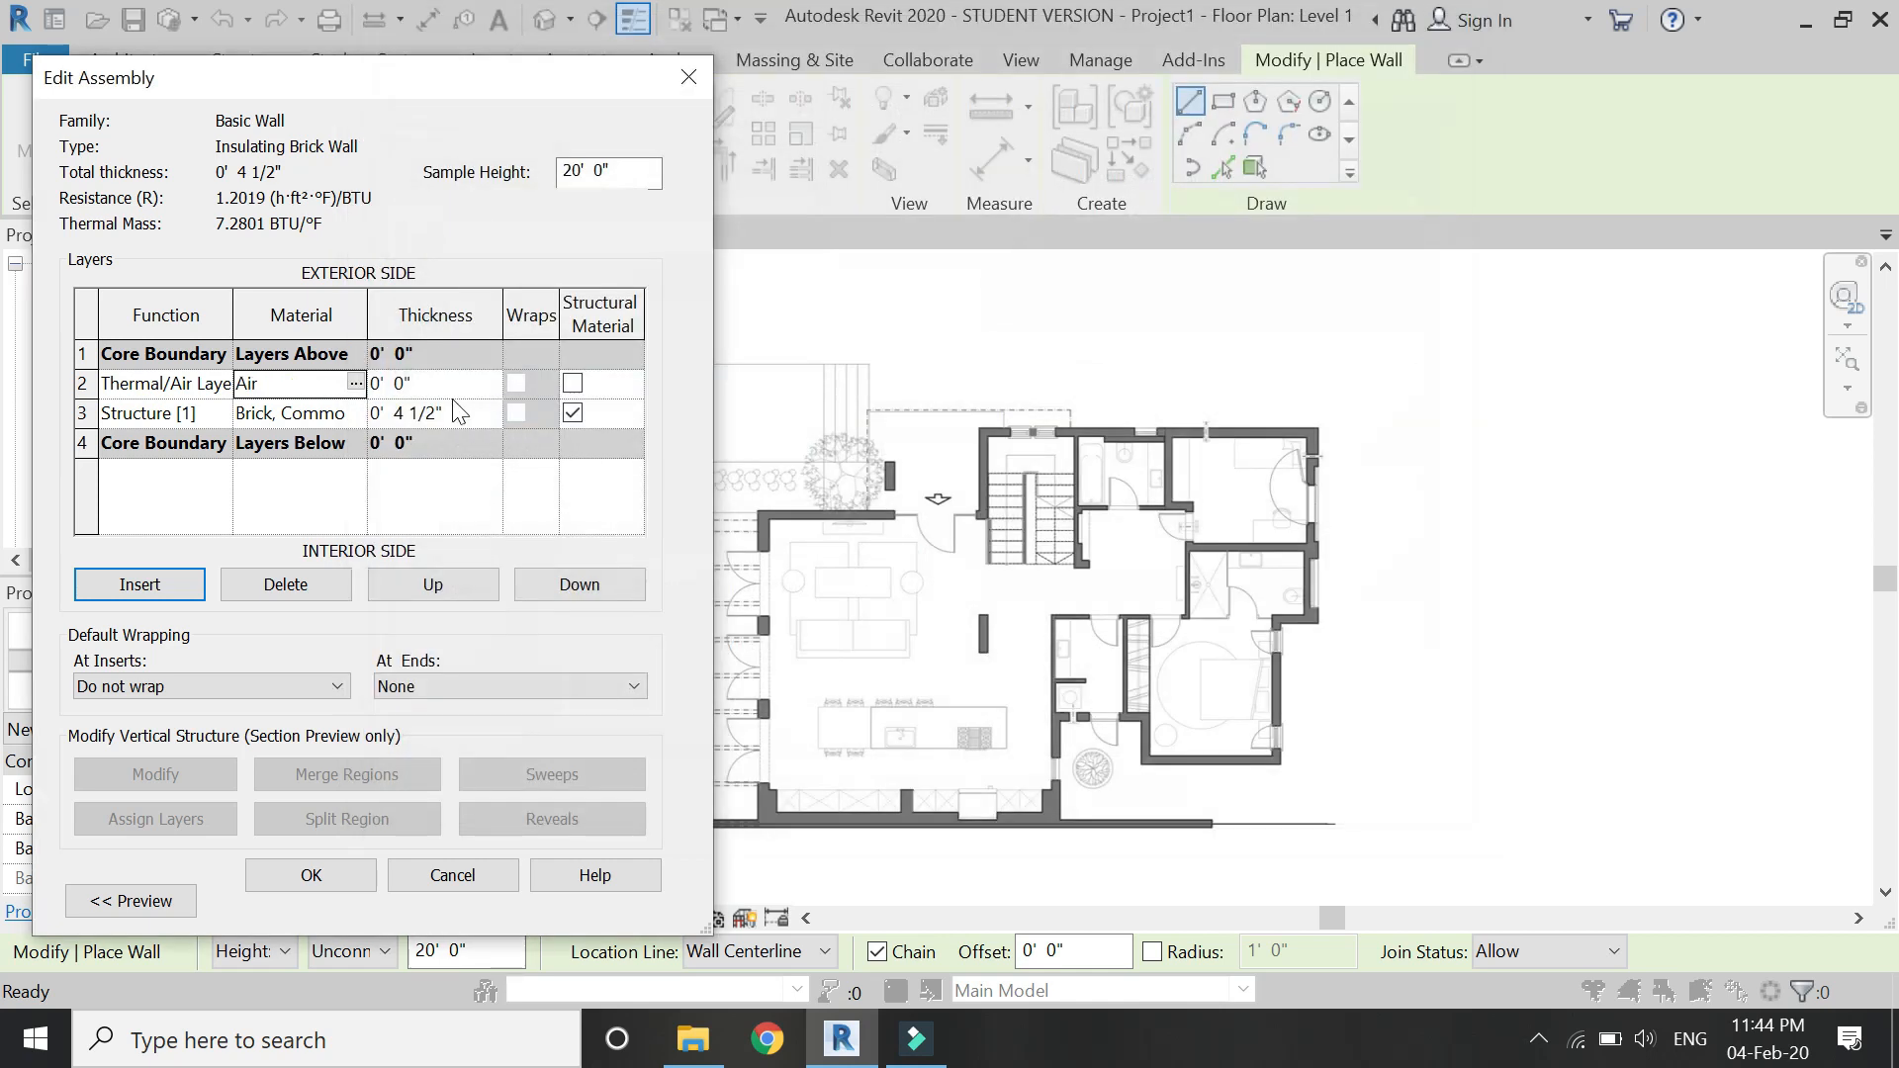
left_click(441, 383)
type("3")
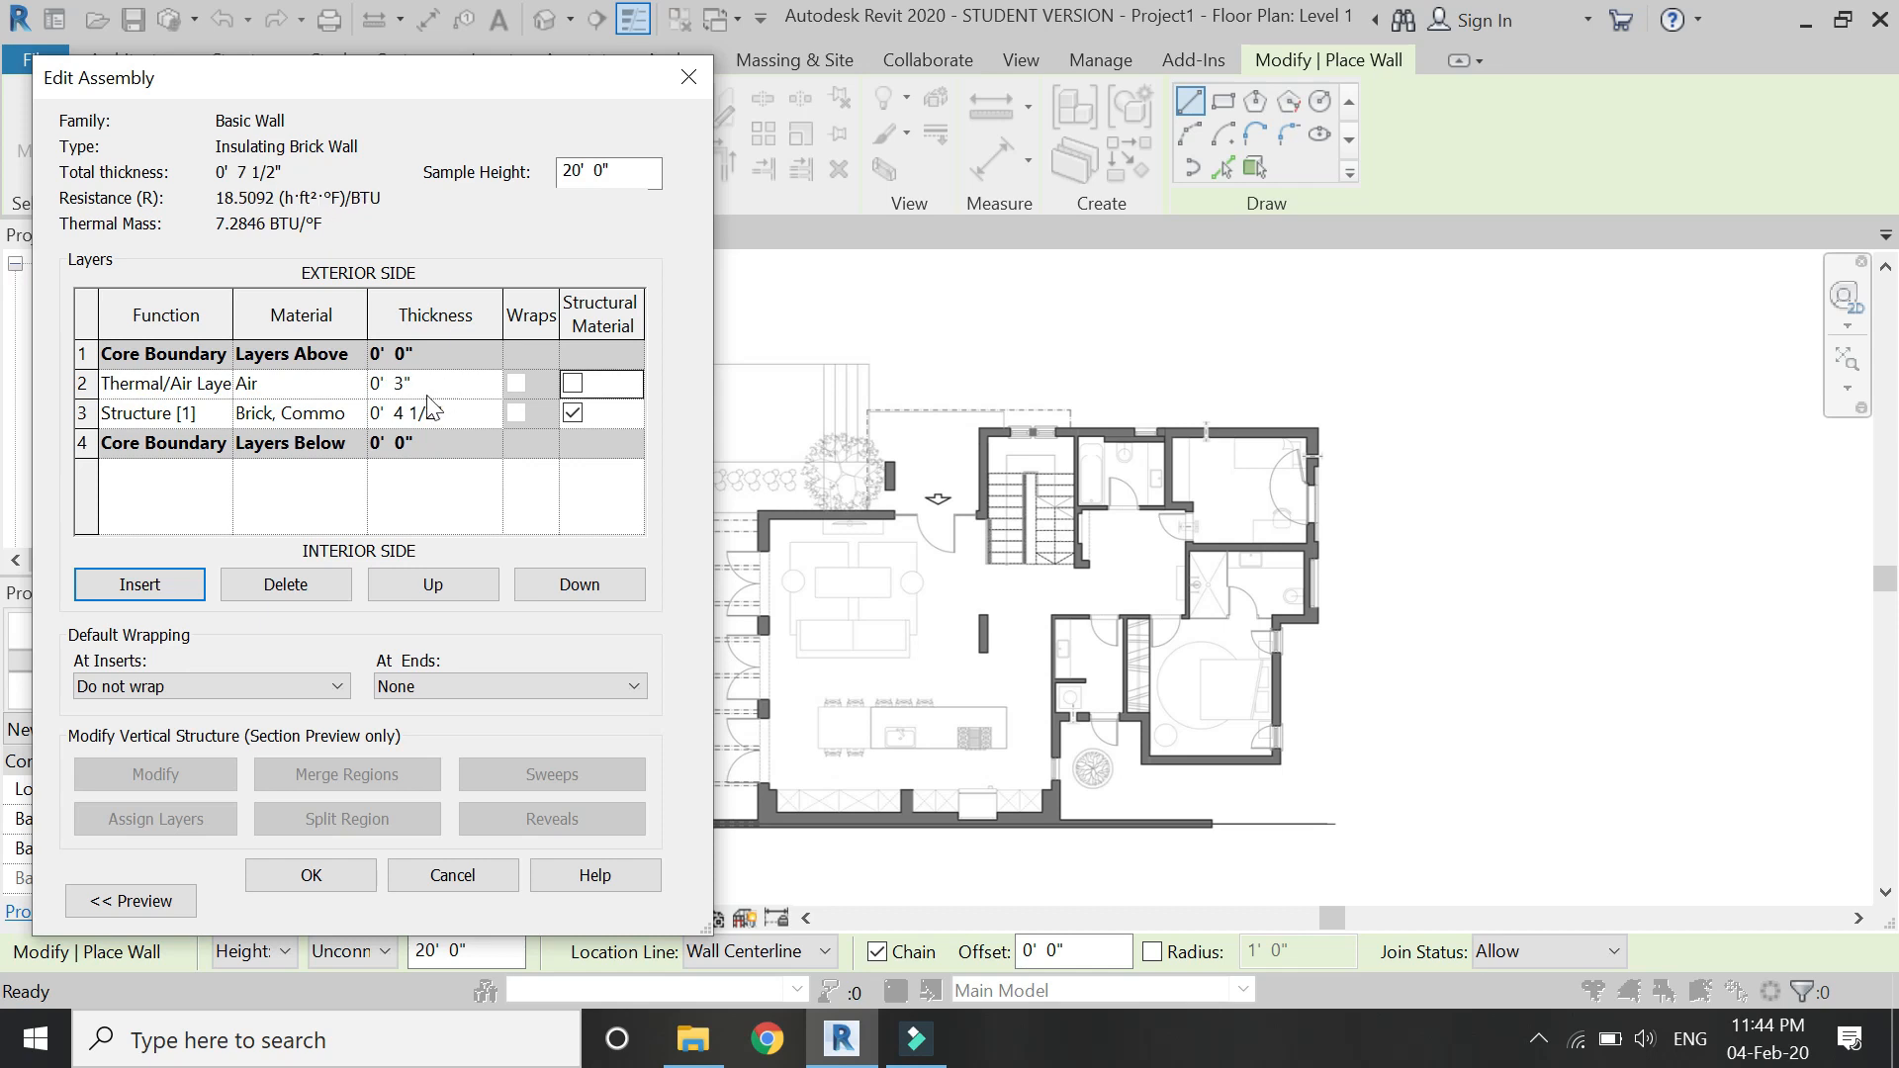
Insert a second Structure [1] layer outside the air layer, made of Brick, Common and 4 1/2" thick.
left_click(86, 384)
left_click(139, 585)
double_click(362, 384)
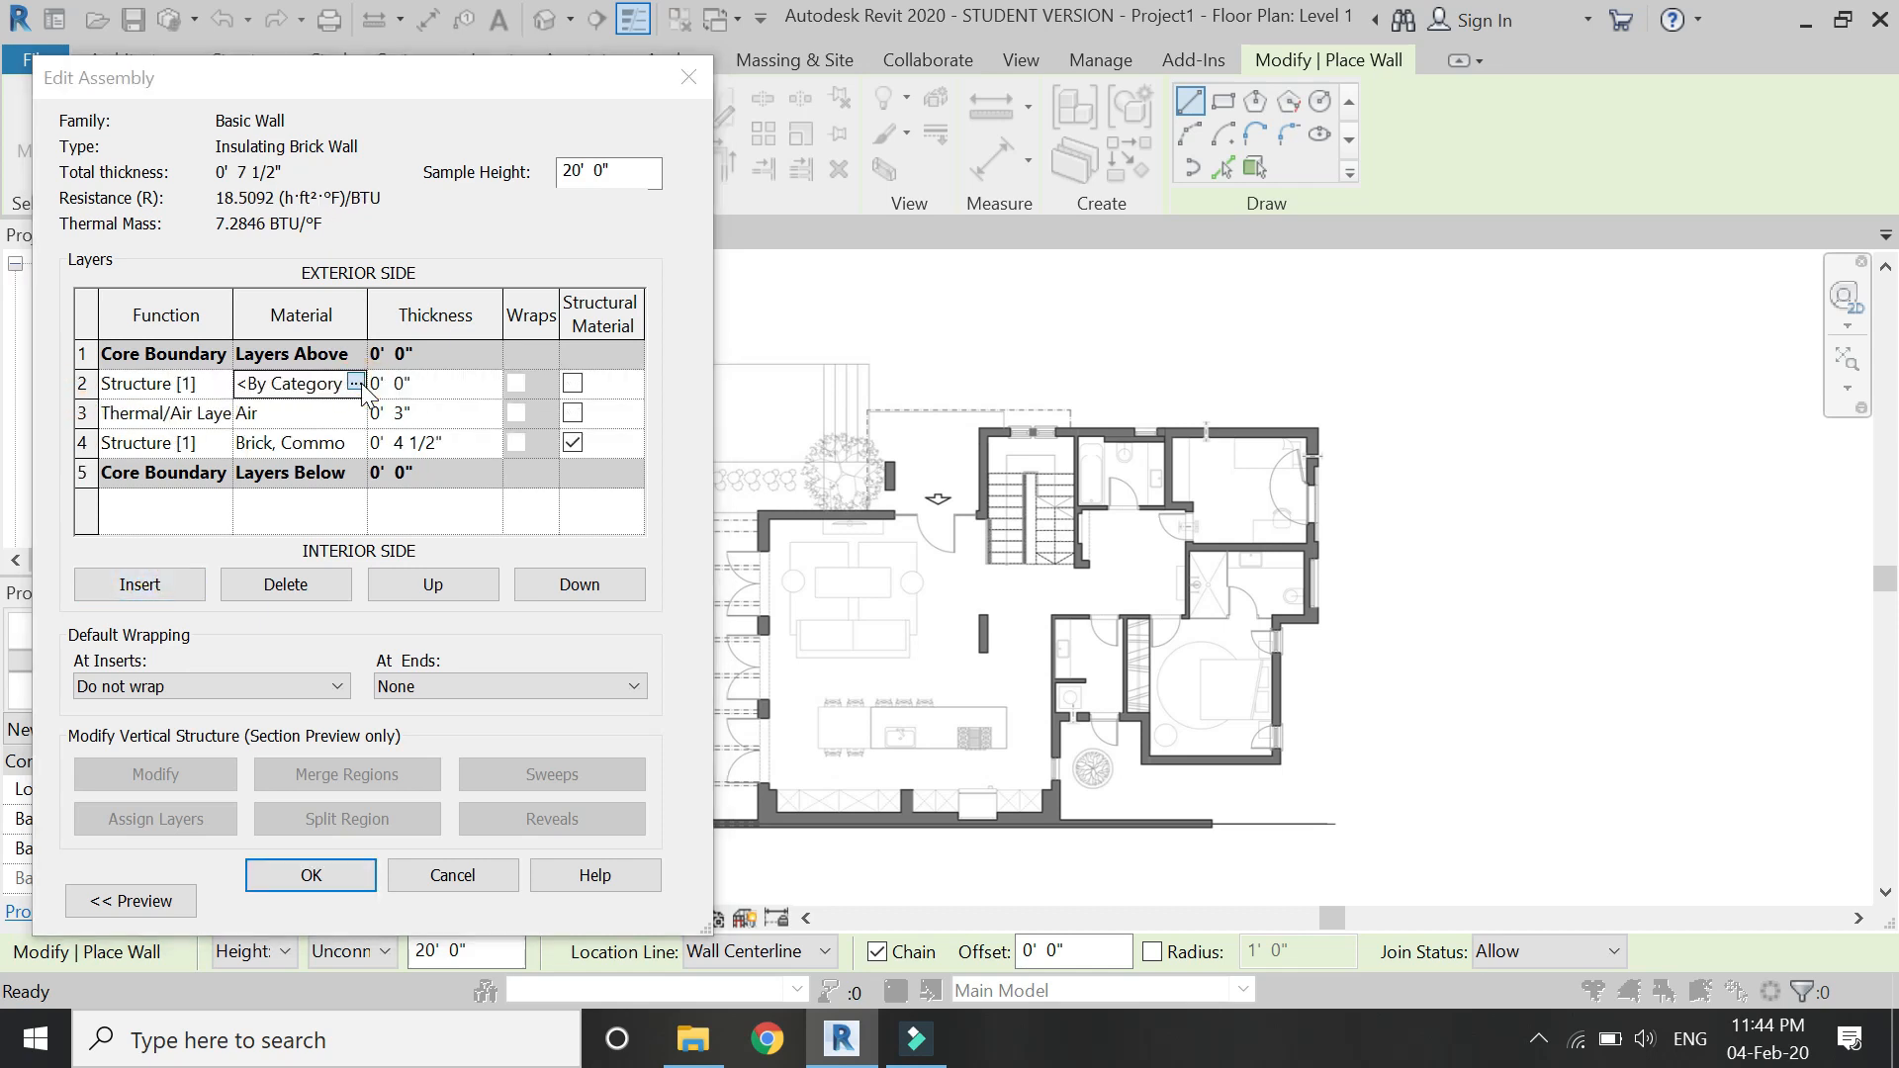
left_click(463, 96)
type("bri")
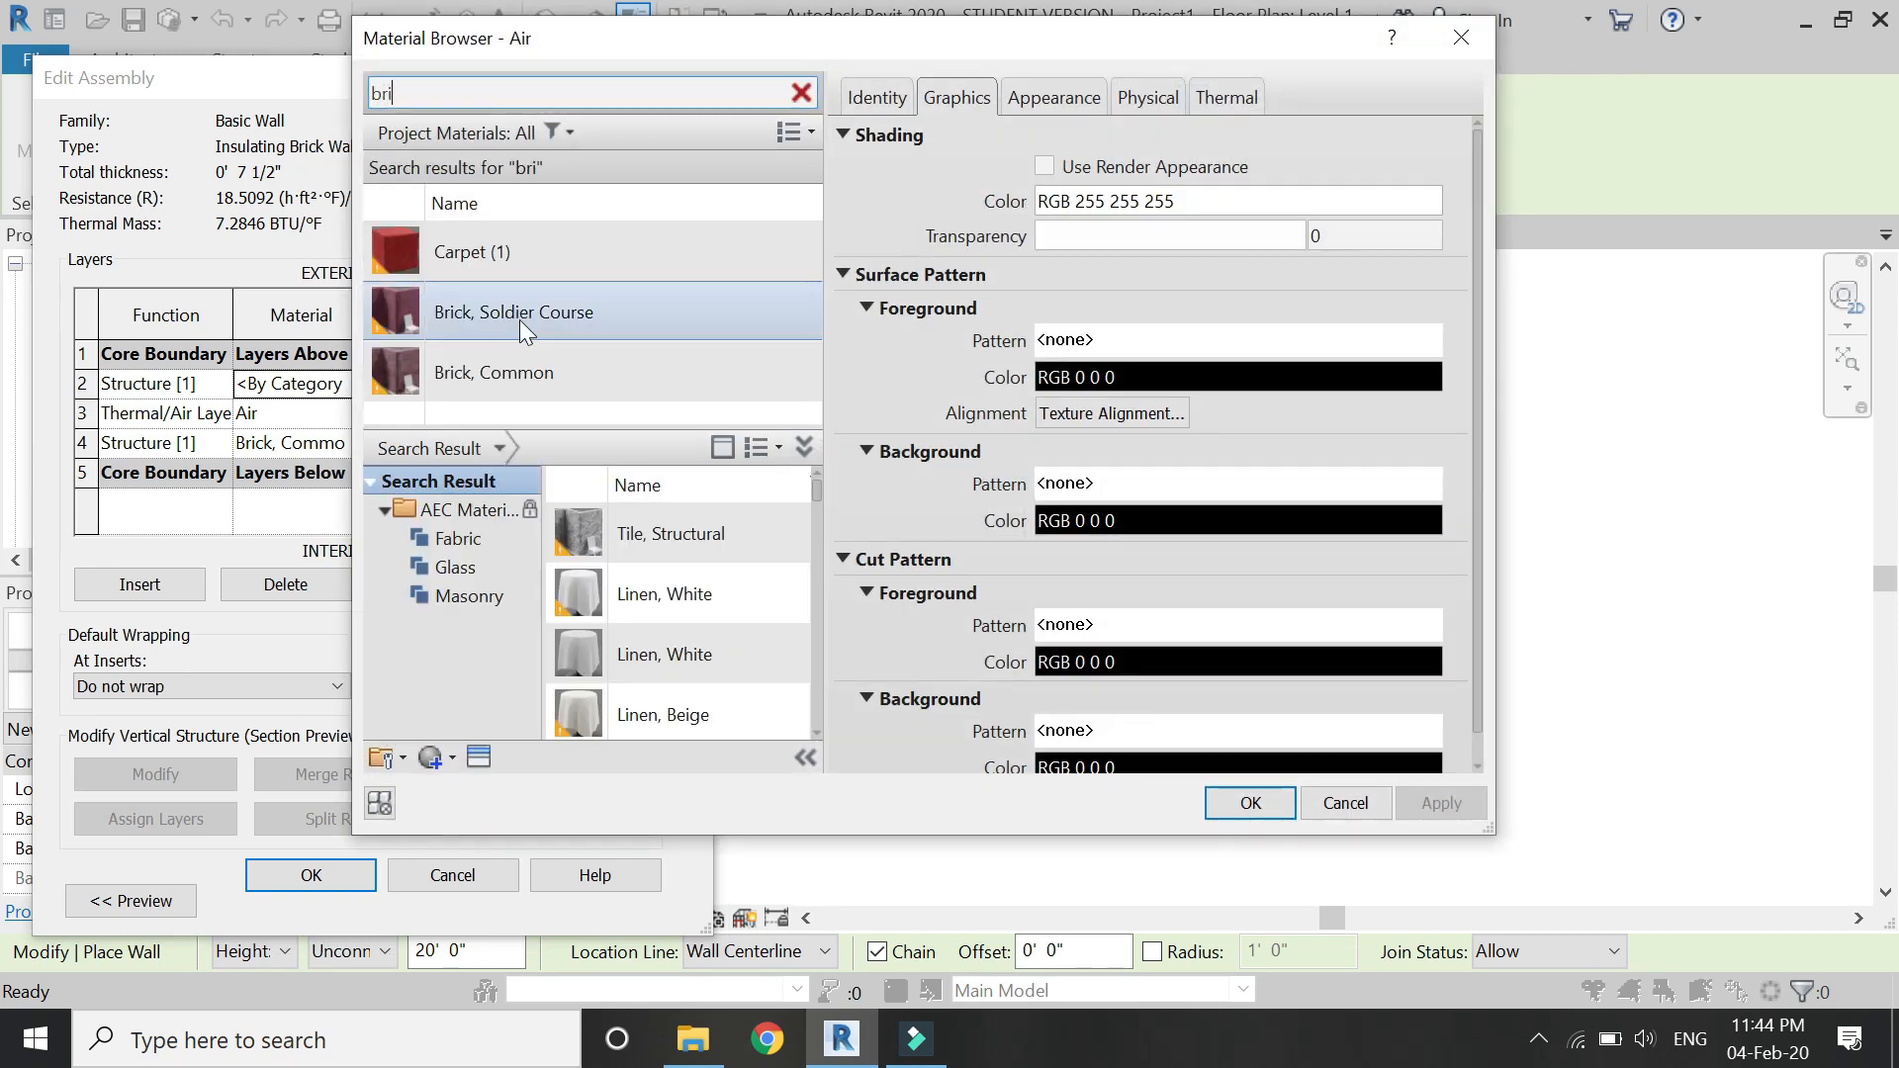
left_click(525, 368)
left_click(1251, 802)
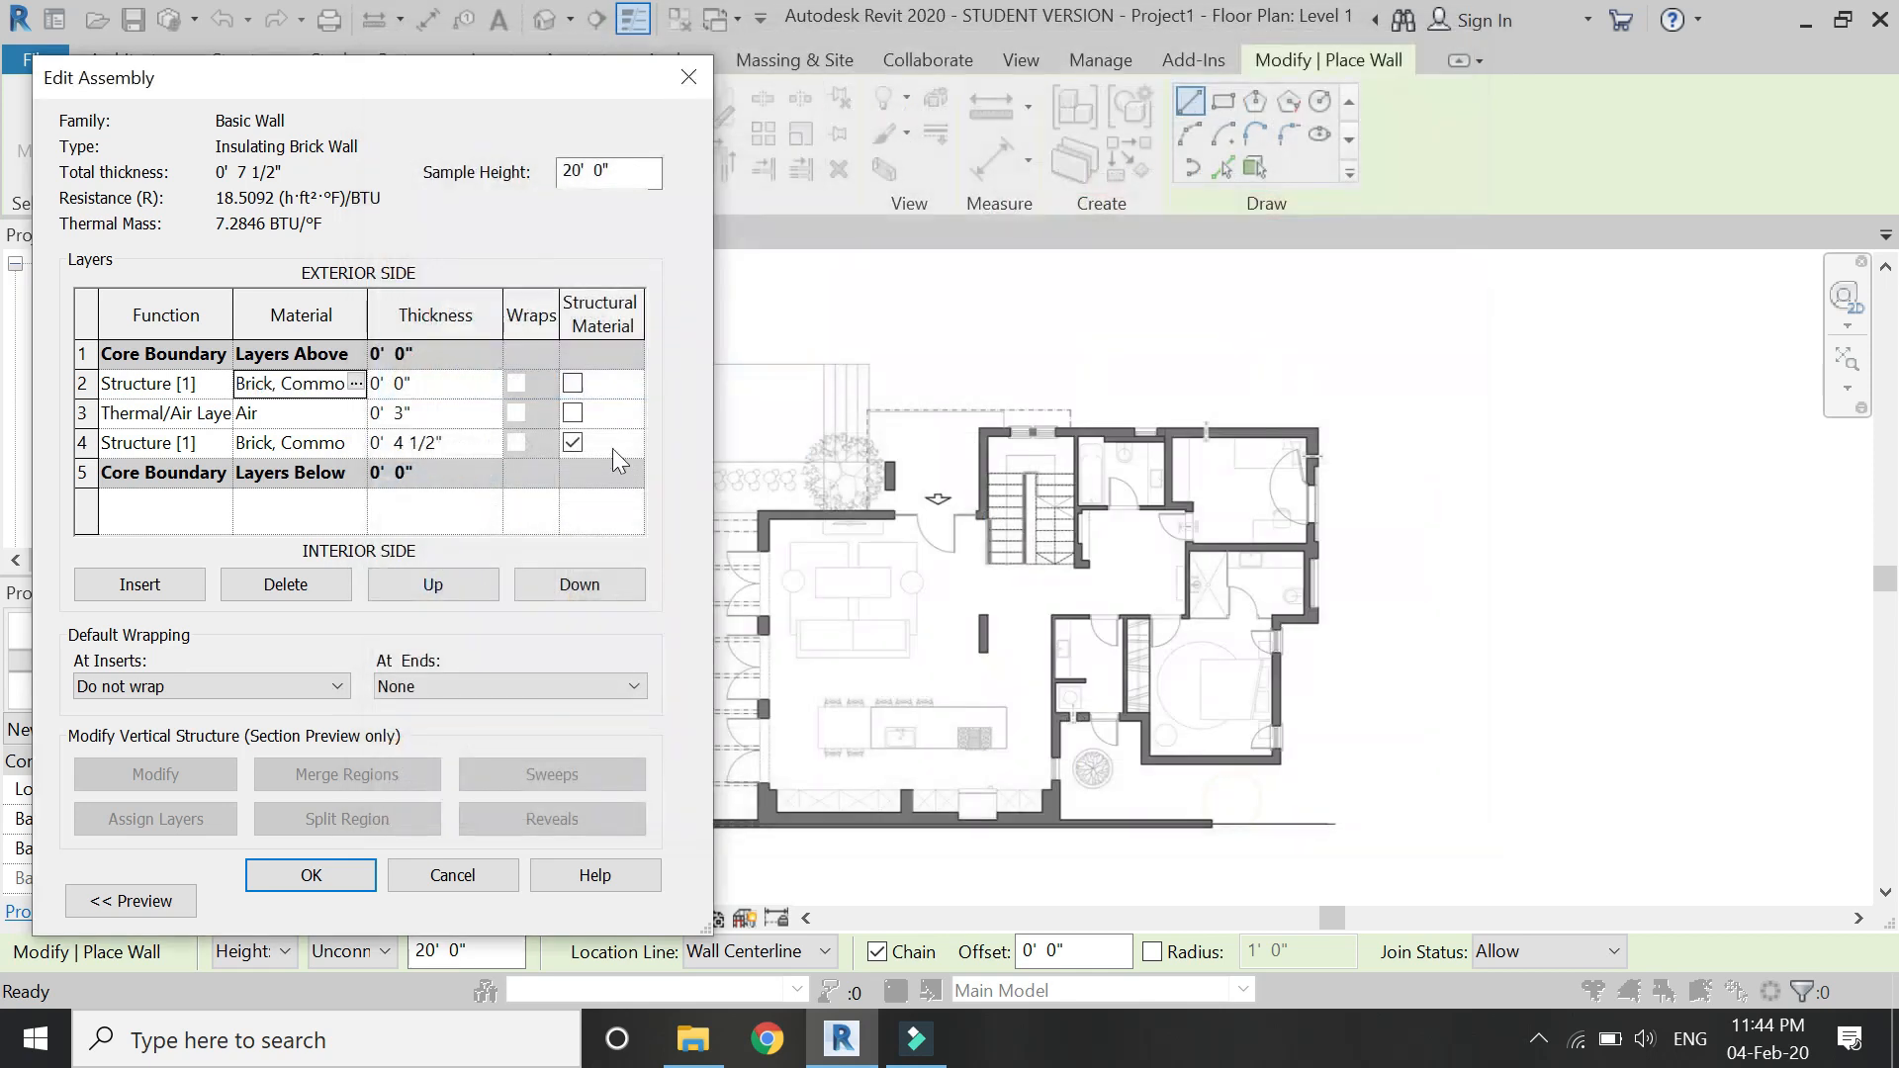
left_click(484, 382)
type("4 1/2")
key("Tab")
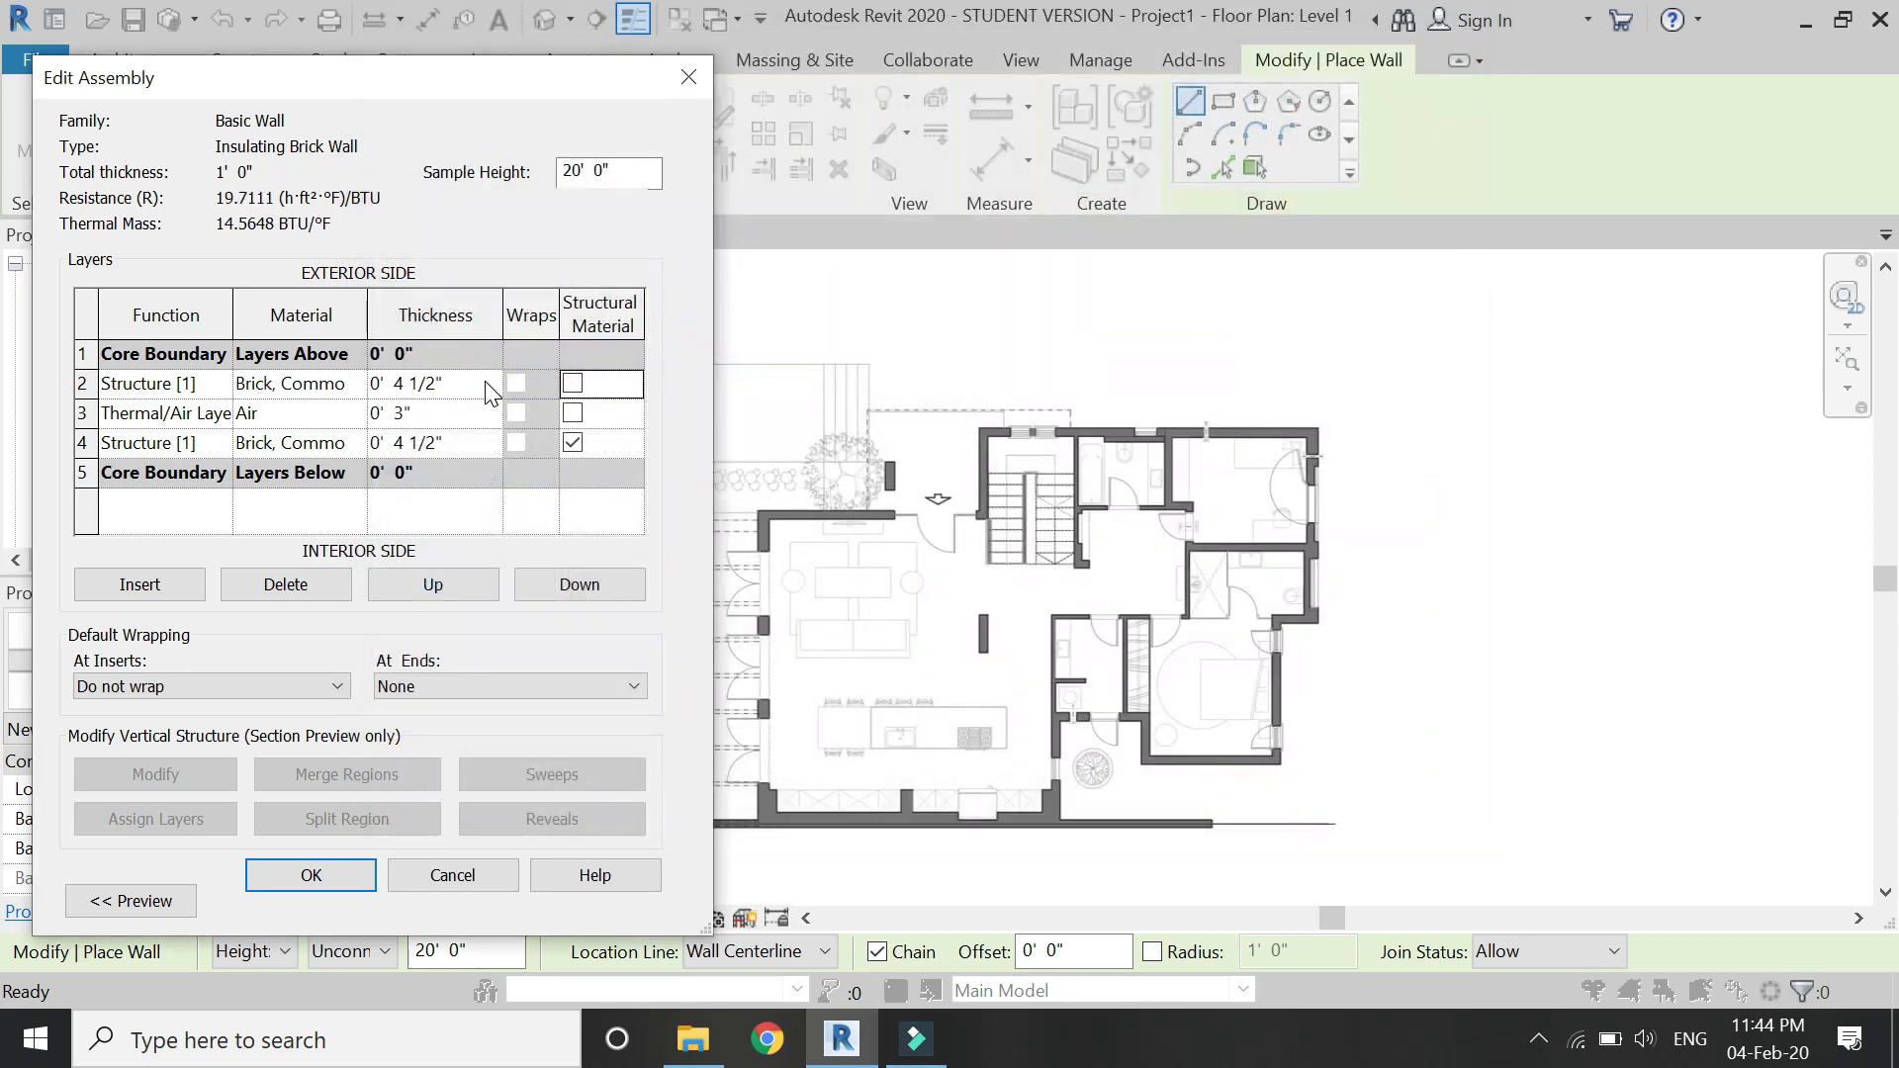
Insert a Finish 1 [4] layer outside the exterior core boundary and pick the library material Wall Texture, Stucco for it.
left_click(85, 353)
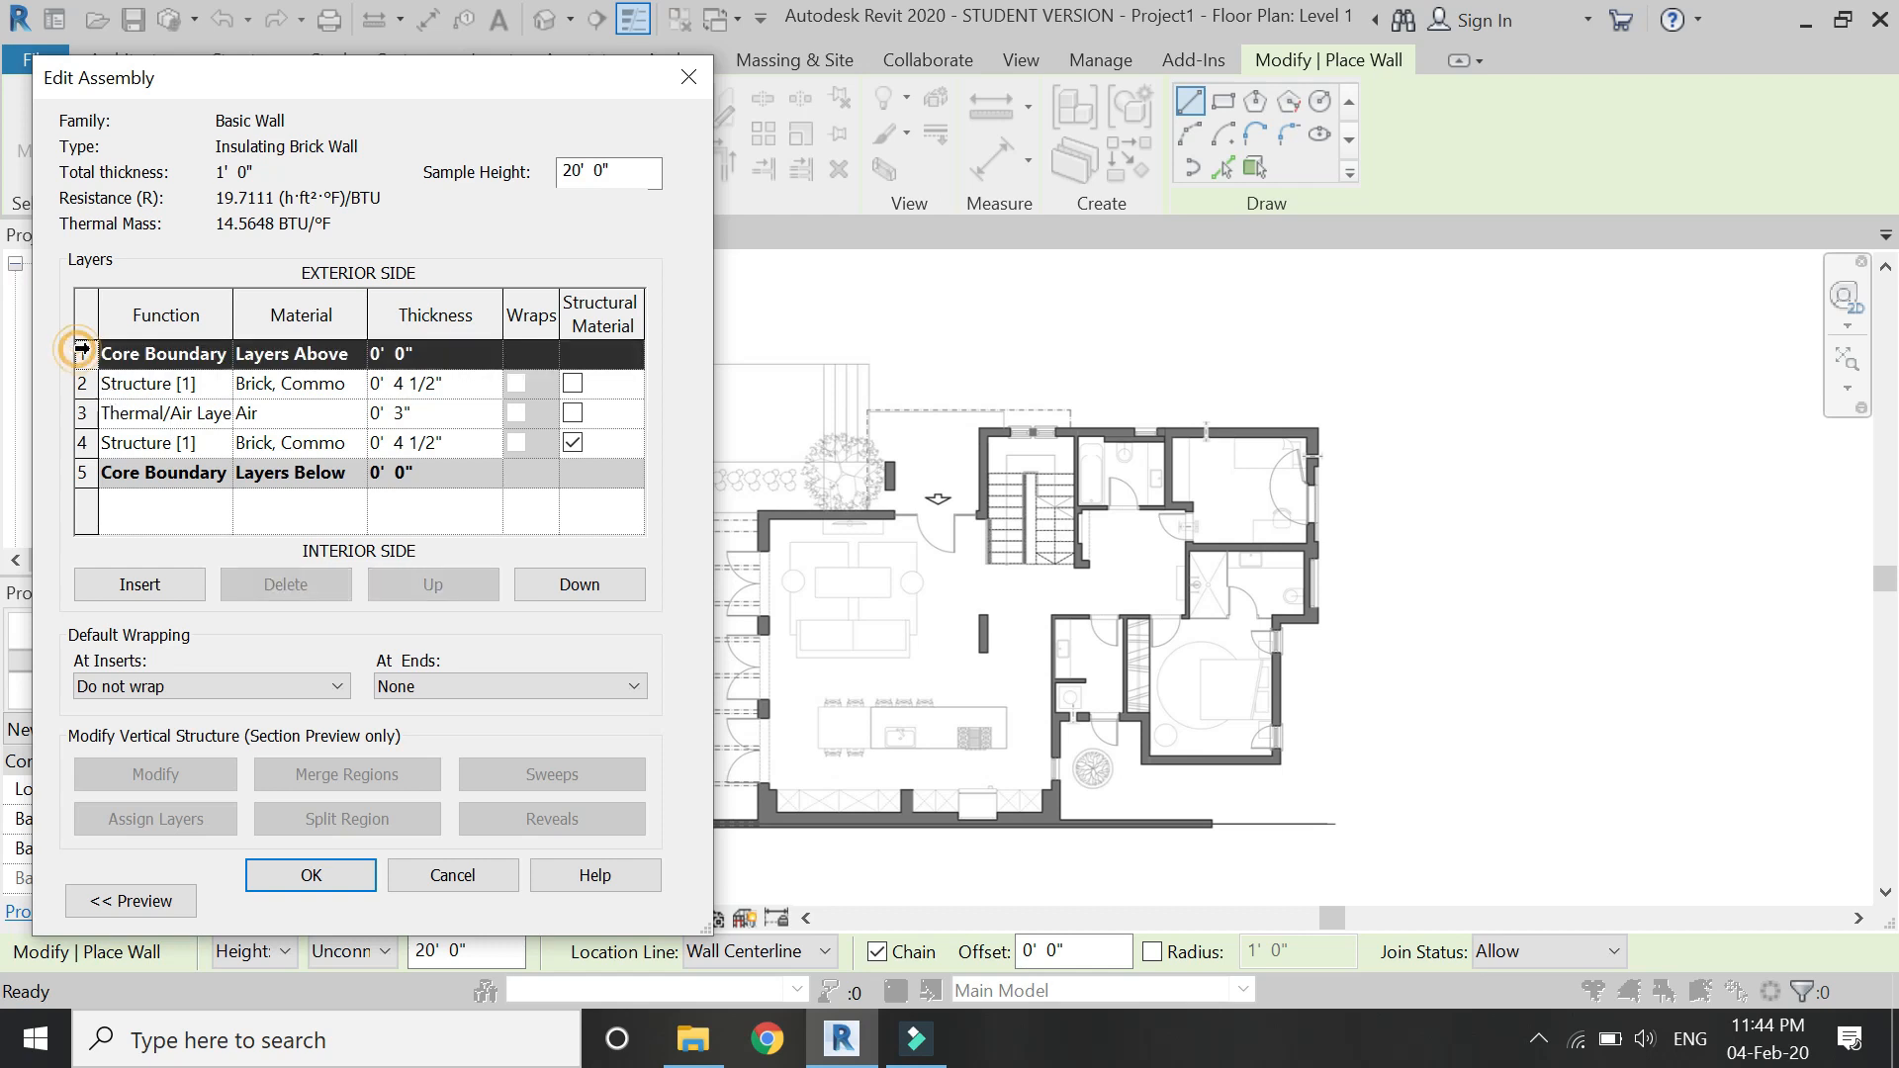
left_click(140, 583)
left_click(210, 354)
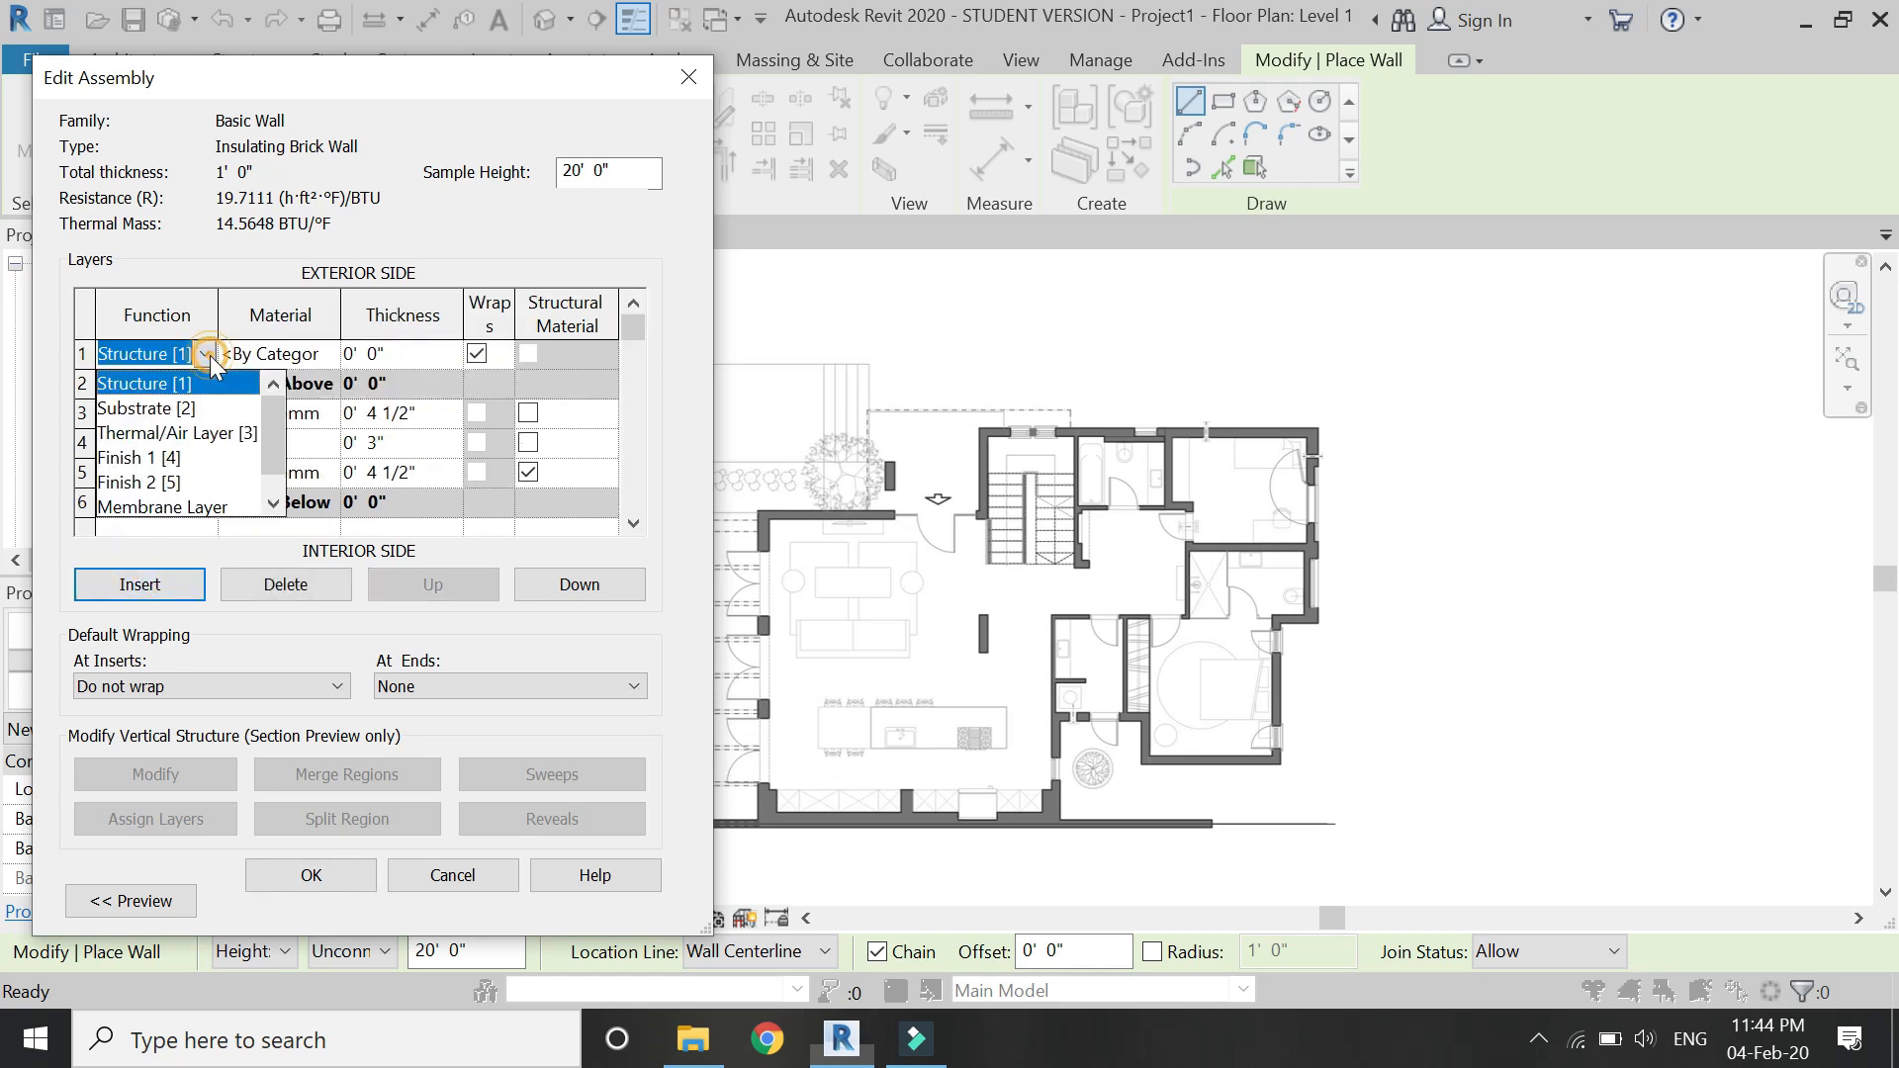
left_click(168, 458)
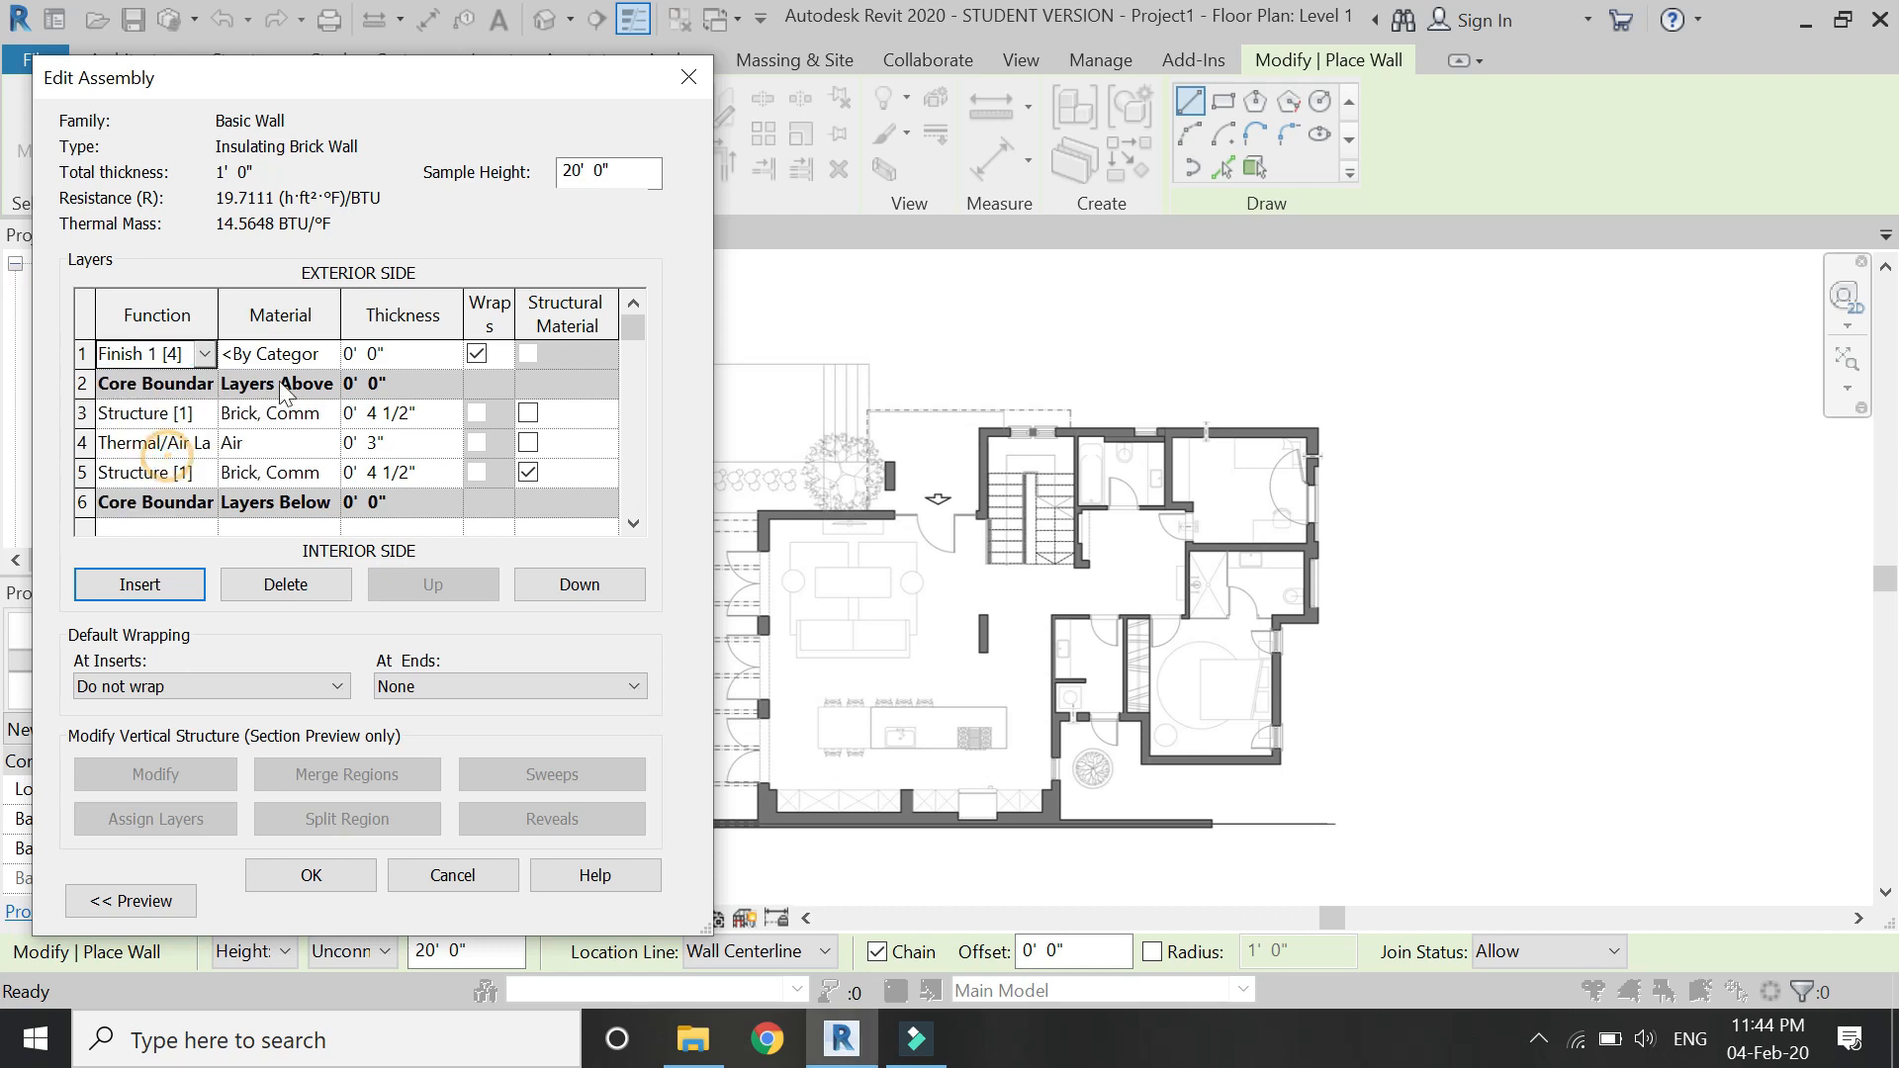
left_click(307, 355)
left_click(331, 353)
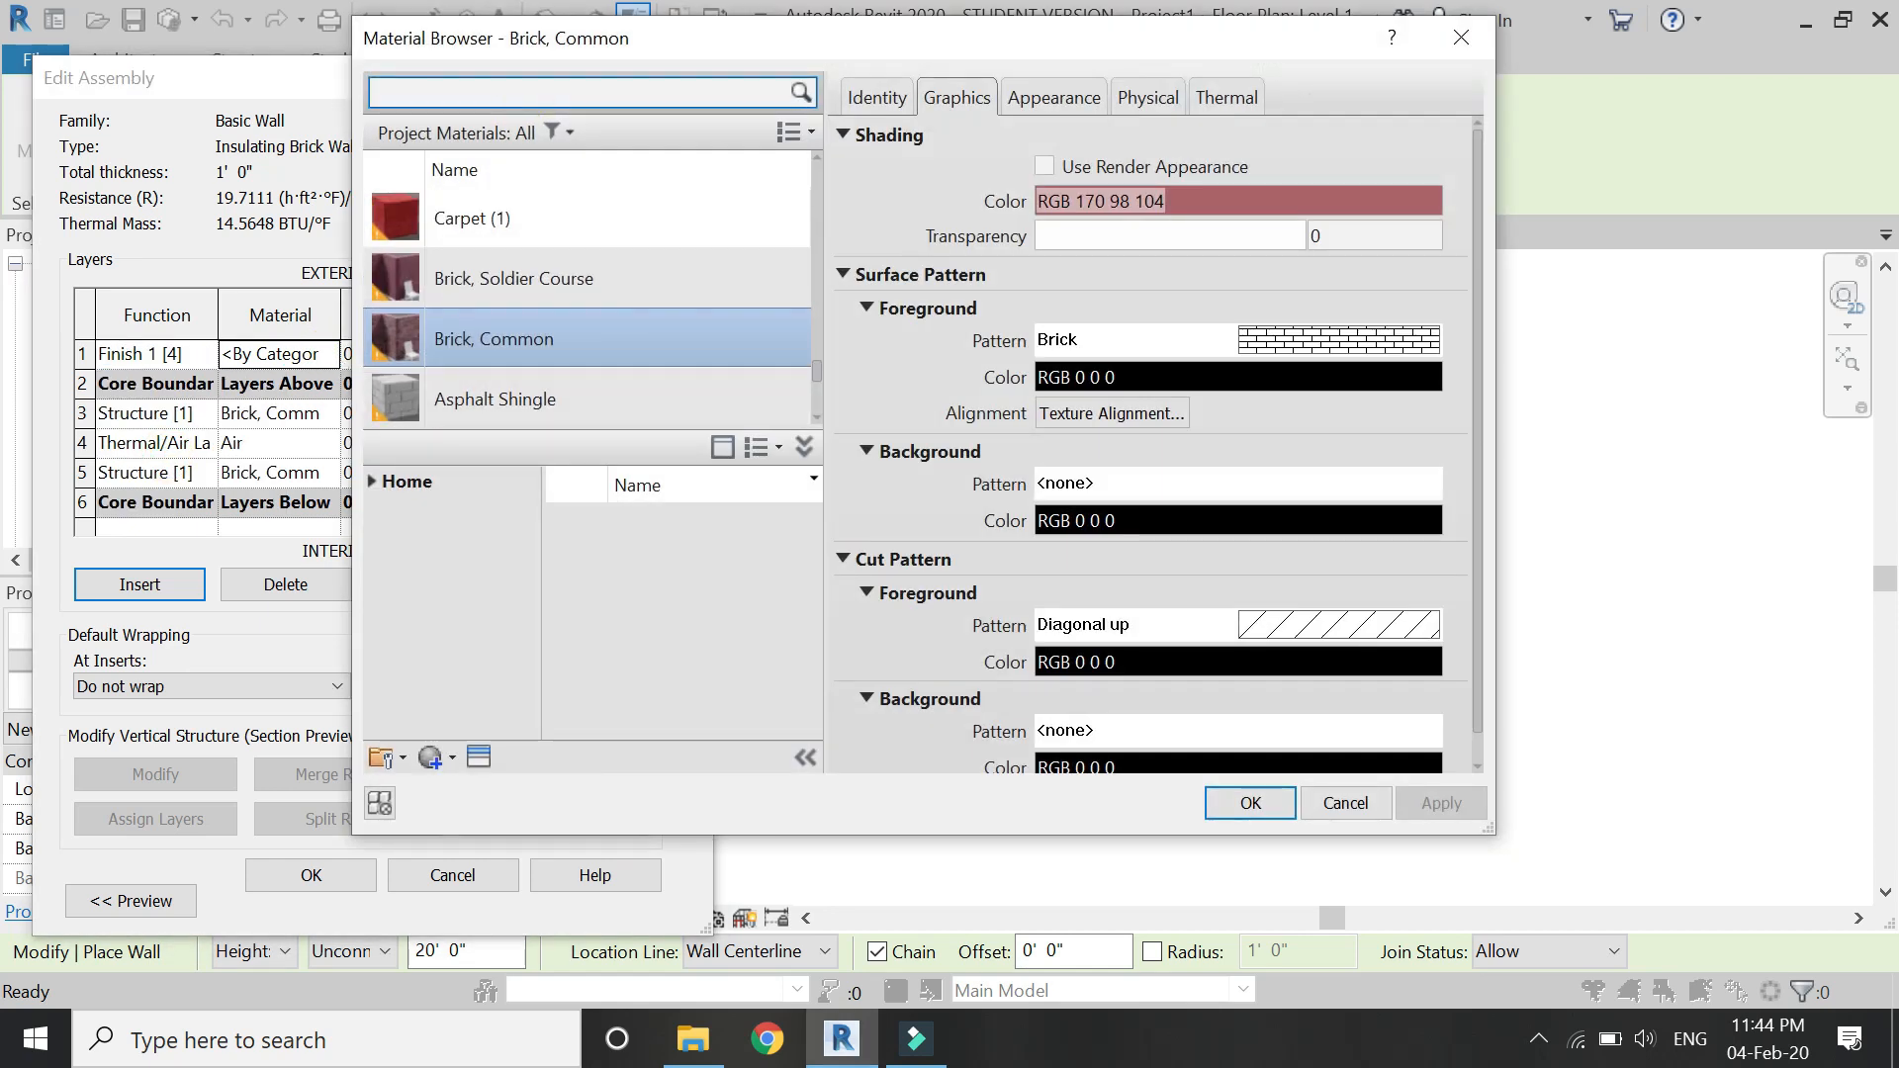
type("stucco")
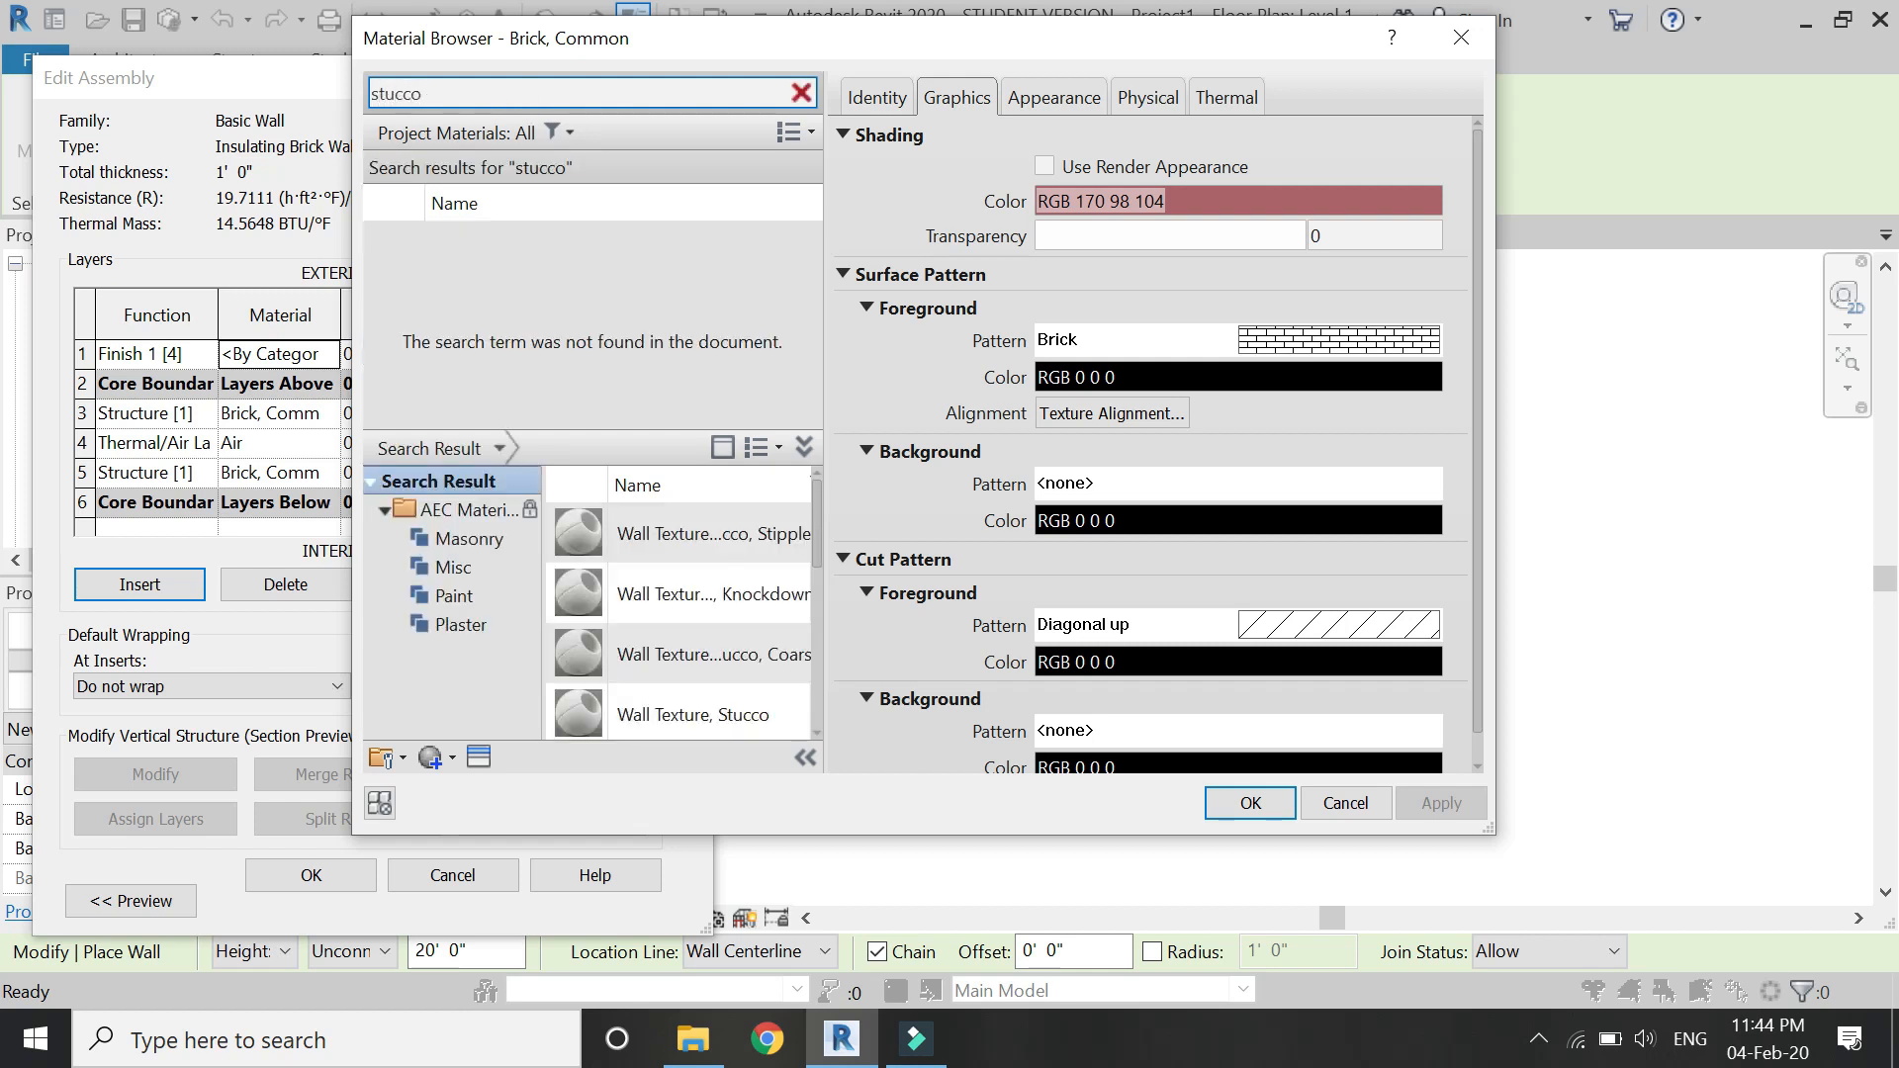
left_click(764, 712)
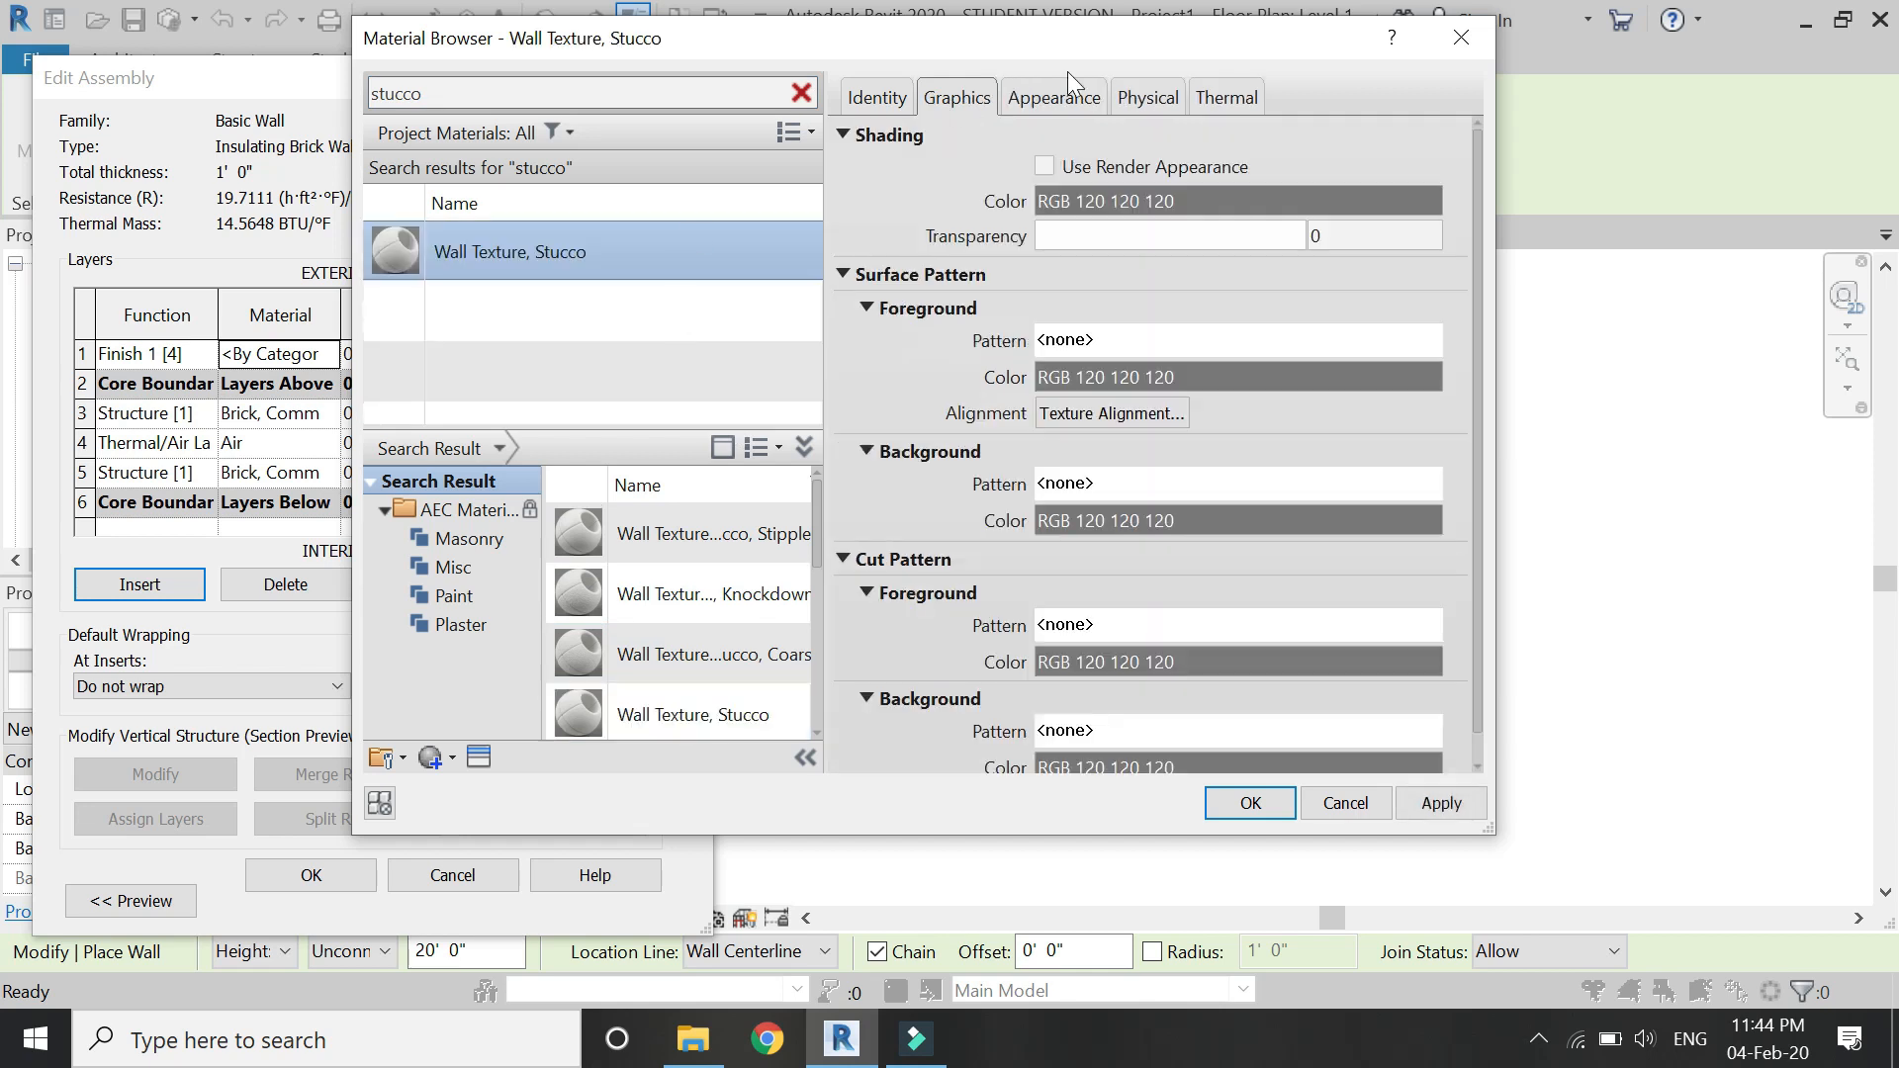
Change the Wall Texture, Stucco material's appearance colour to beige RGB 224 207 194 and assign the material to the Finish 1 [4] layer.
left_click(1073, 91)
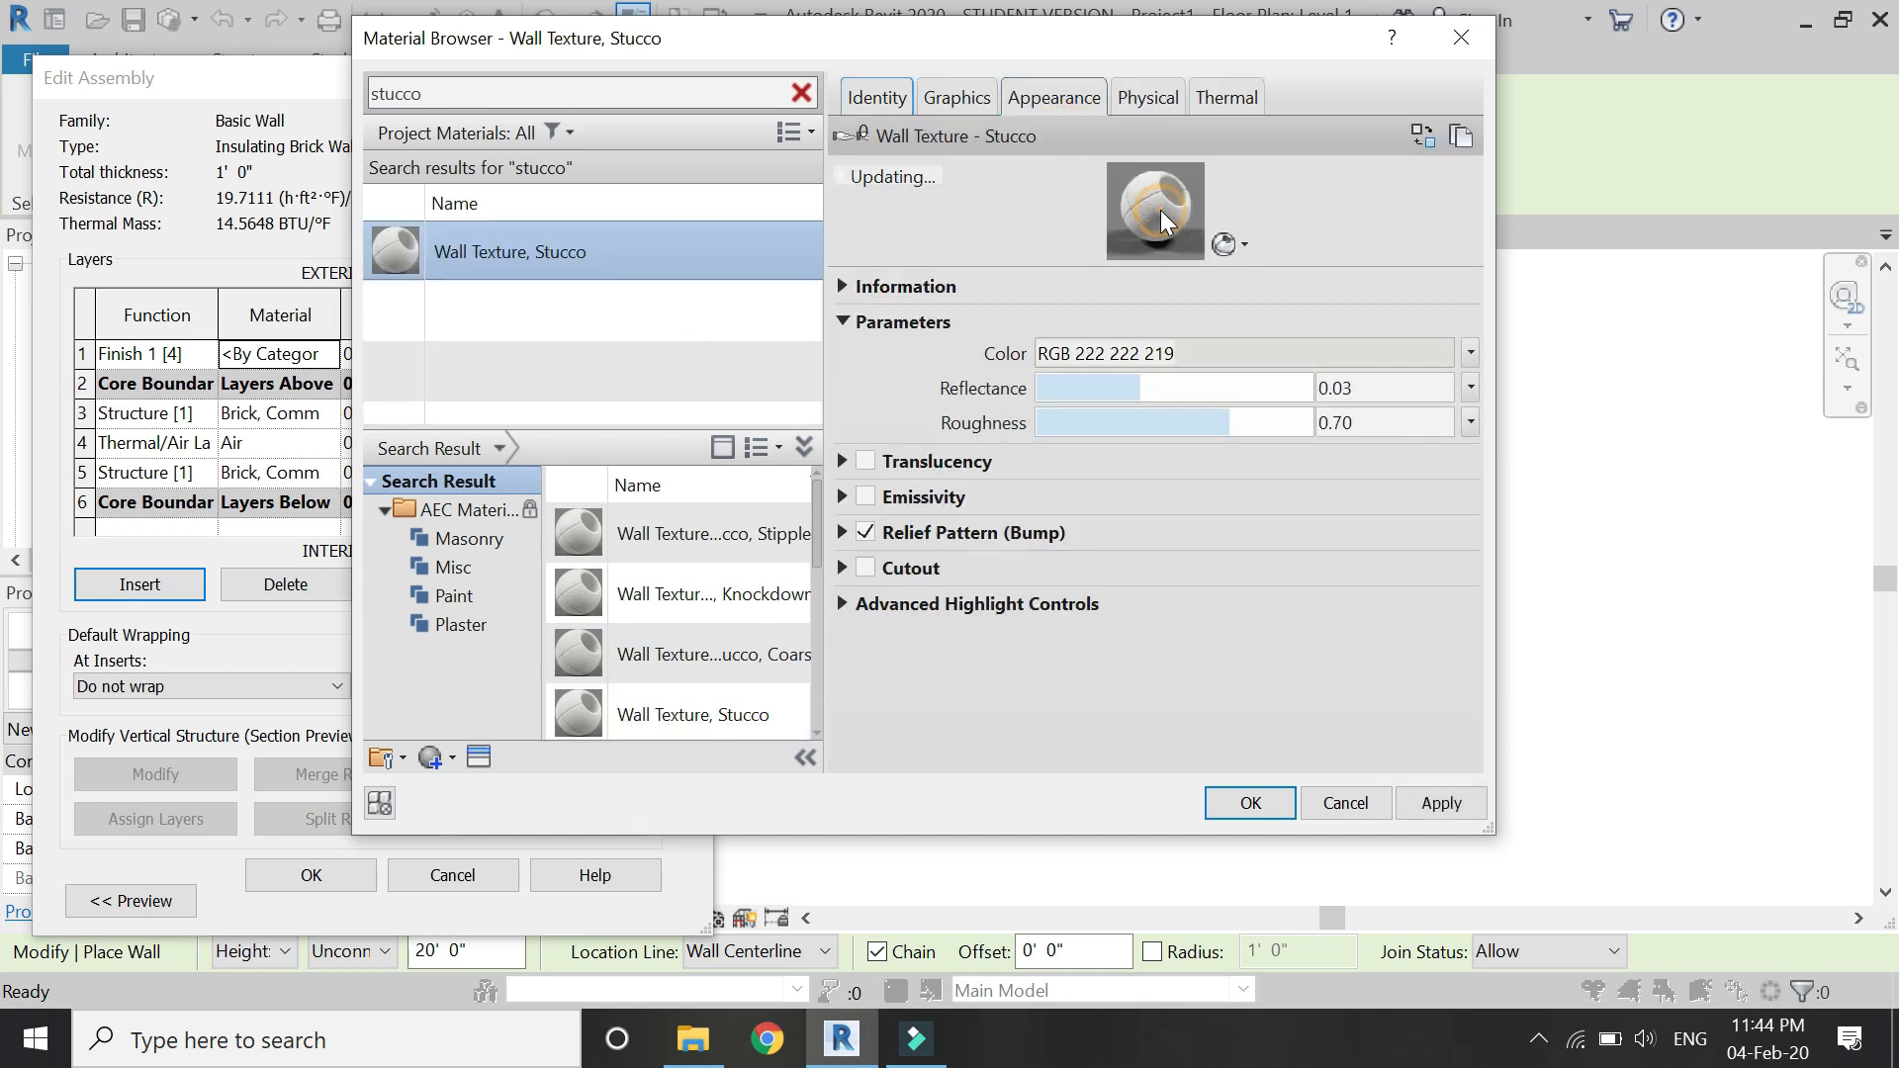
left_click(1409, 354)
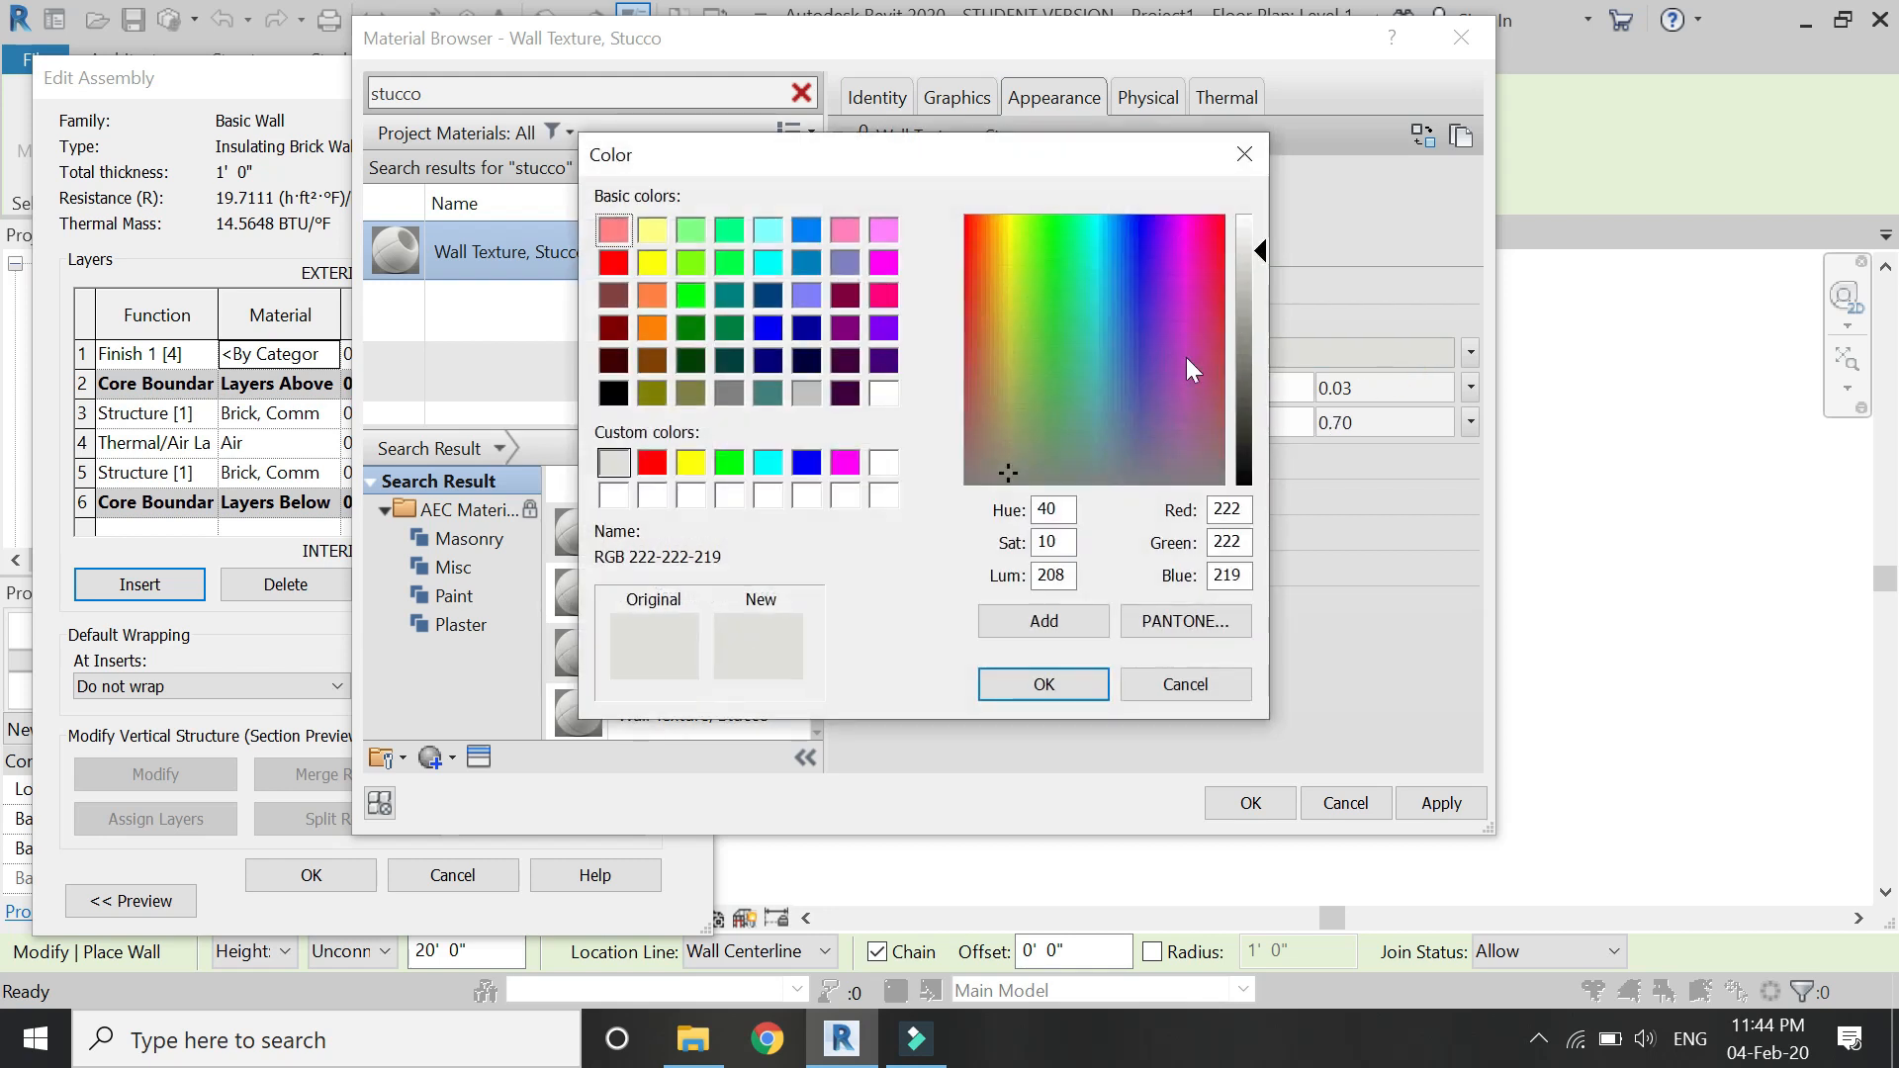
left_click(988, 391)
left_click(983, 397)
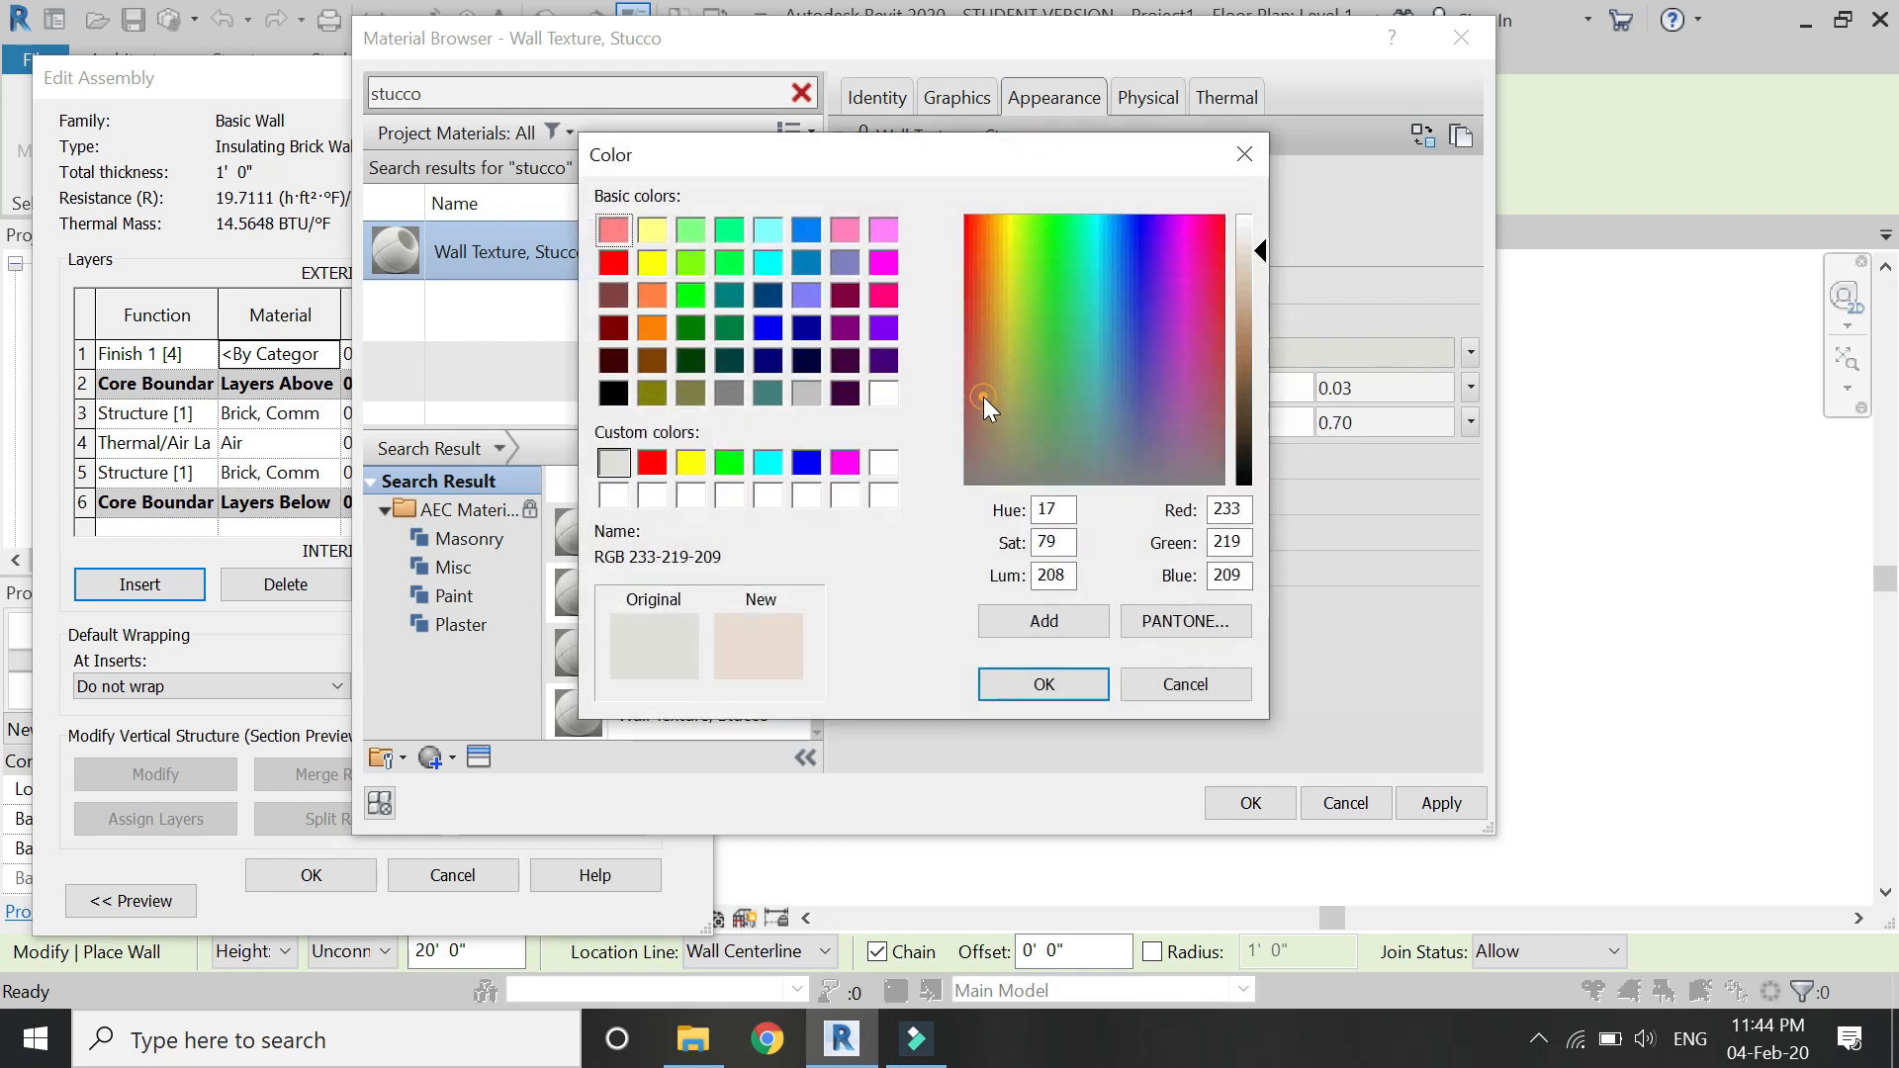
left_click_drag(1263, 253, 1265, 264)
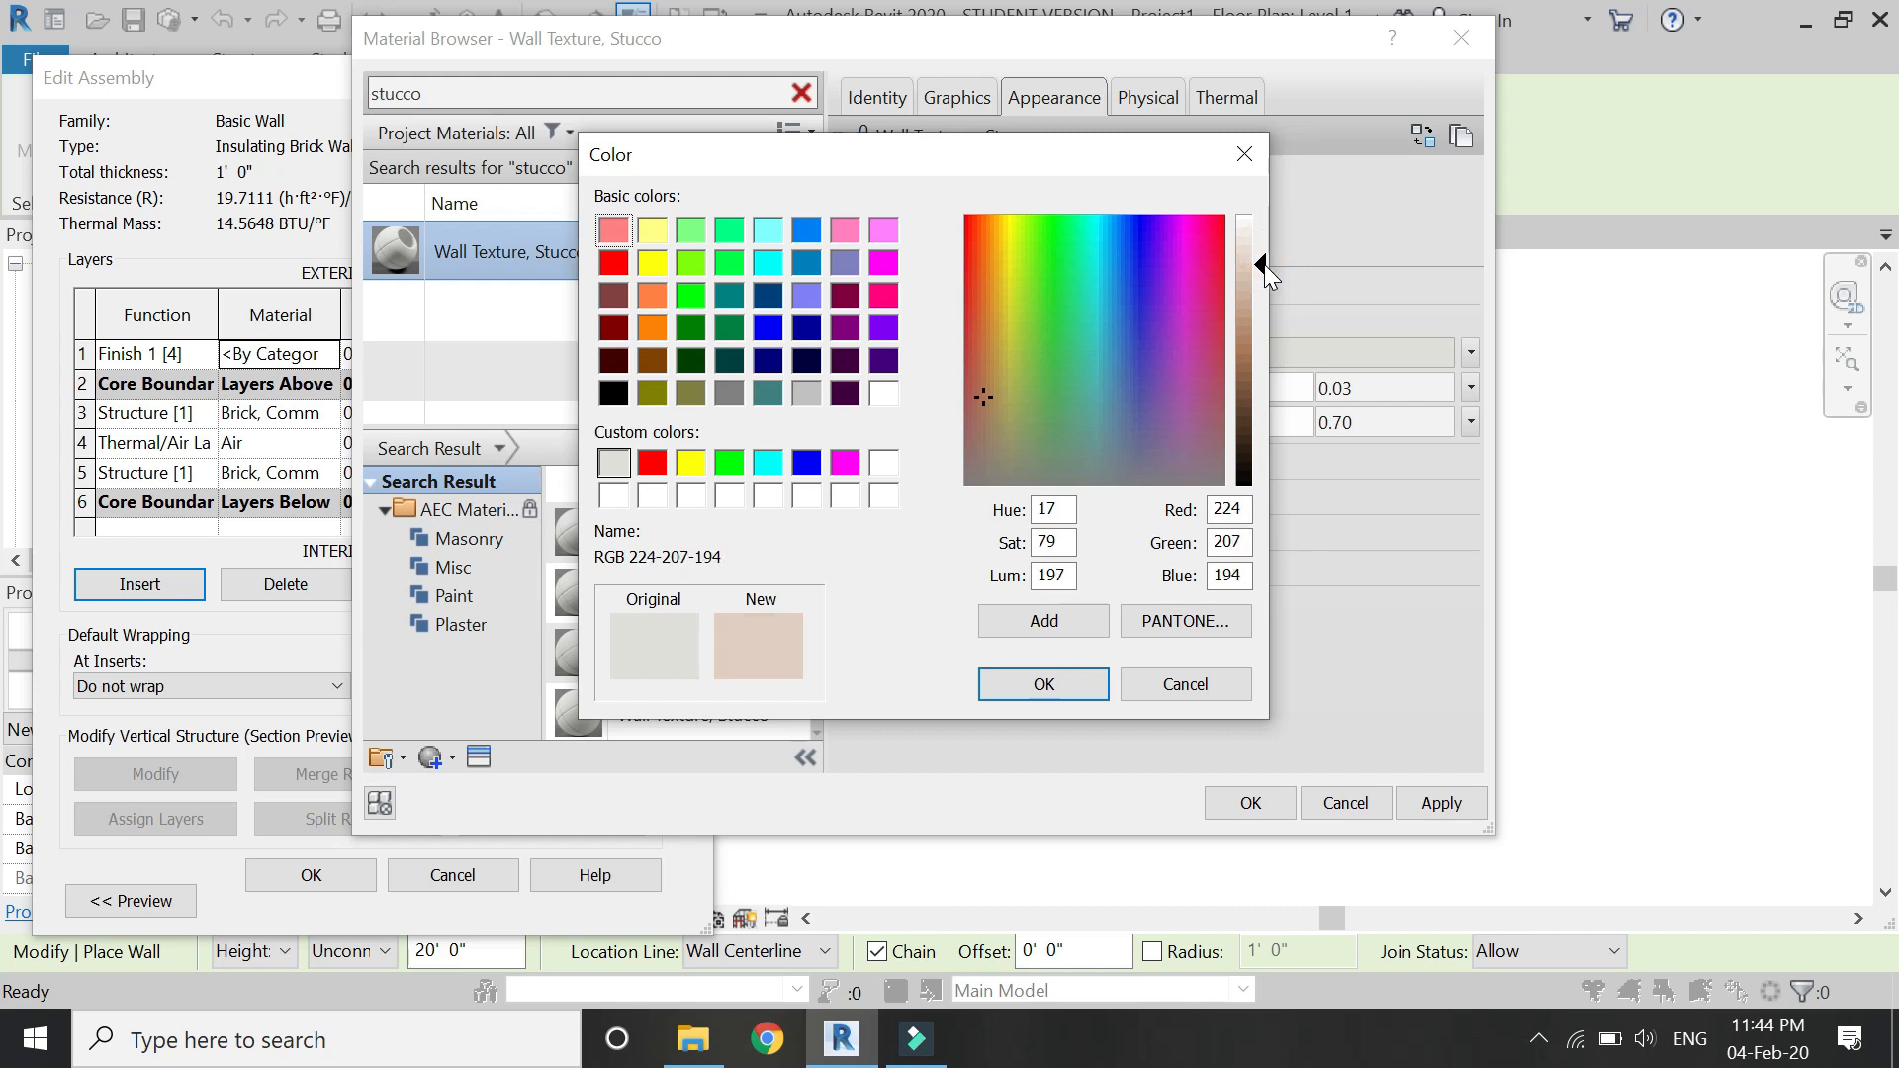
left_click(1060, 682)
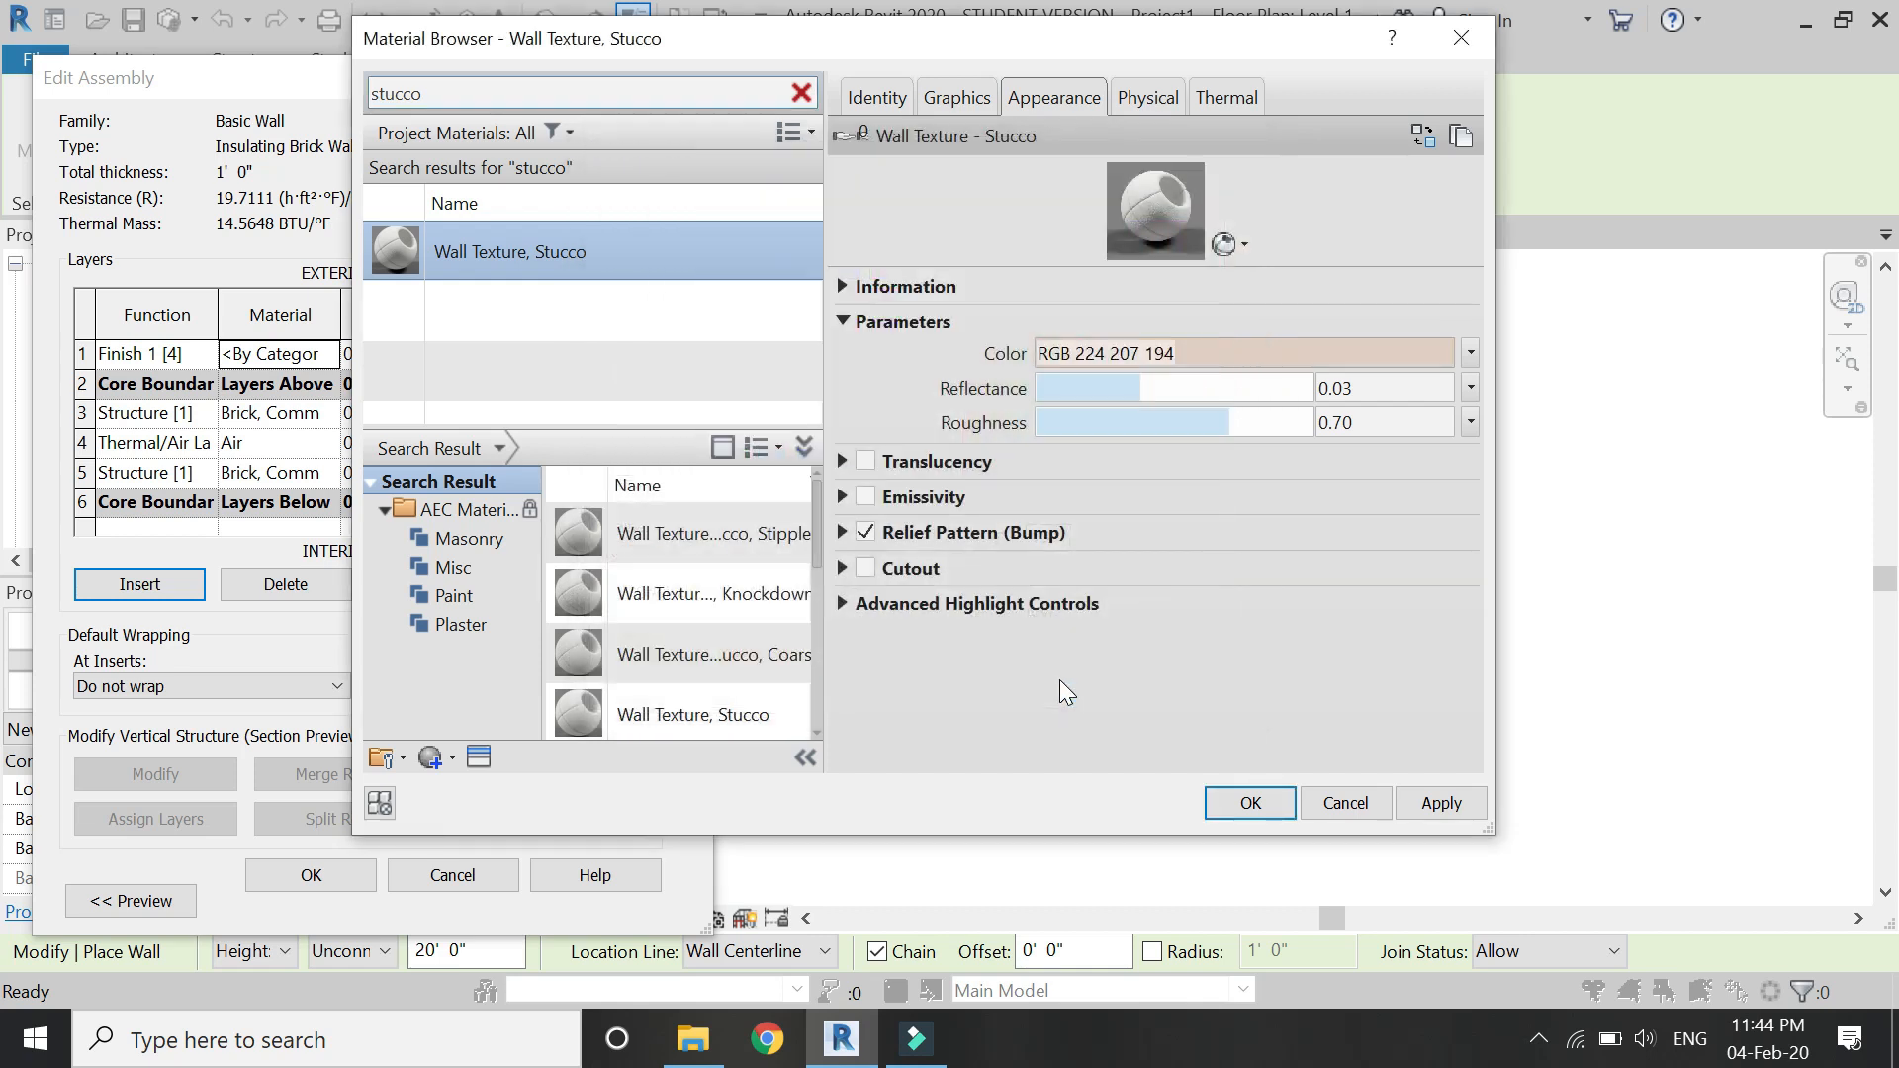
left_click(1250, 803)
Set the thickness of the exterior stucco finish layer to 1/2".
left_click(401, 353)
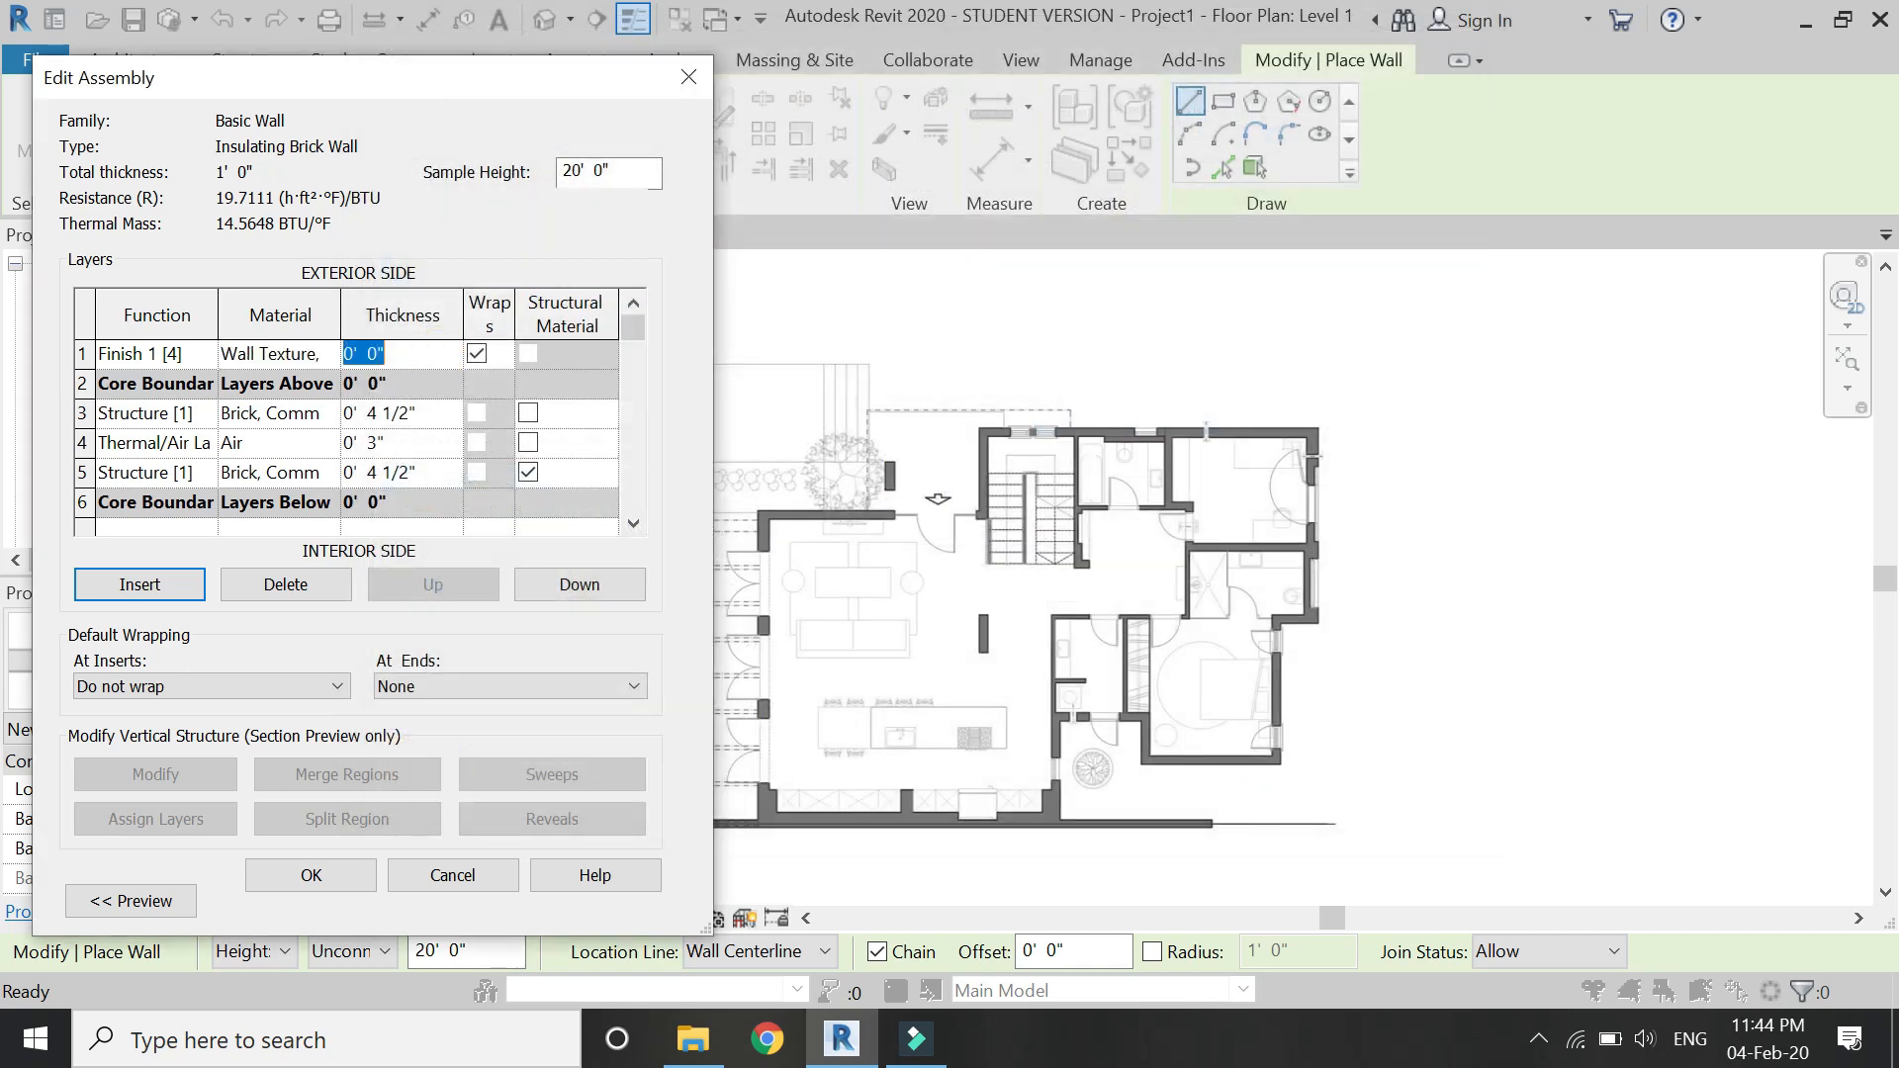
type("1/2")
key("Tab")
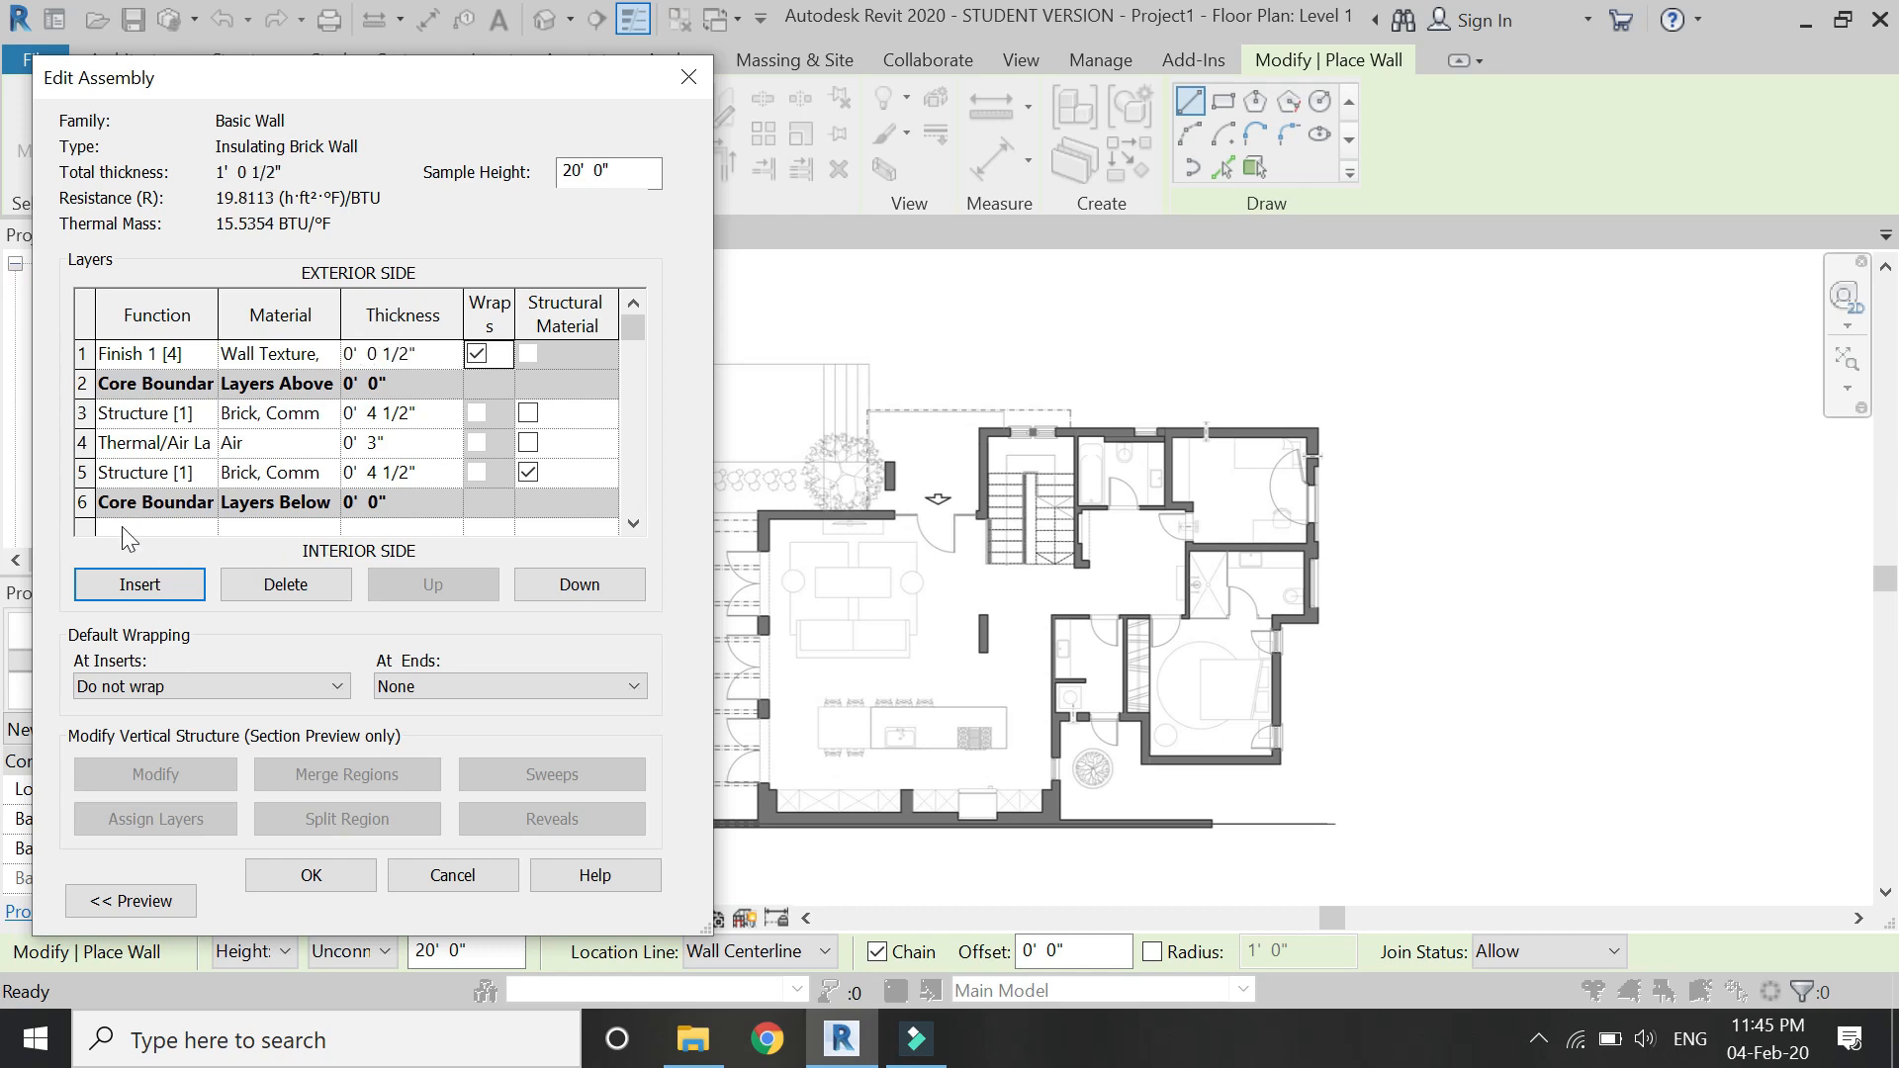
Insert a new layer and move it to the interior side, below the inner core boundary.
left_click(85, 503)
left_click(134, 598)
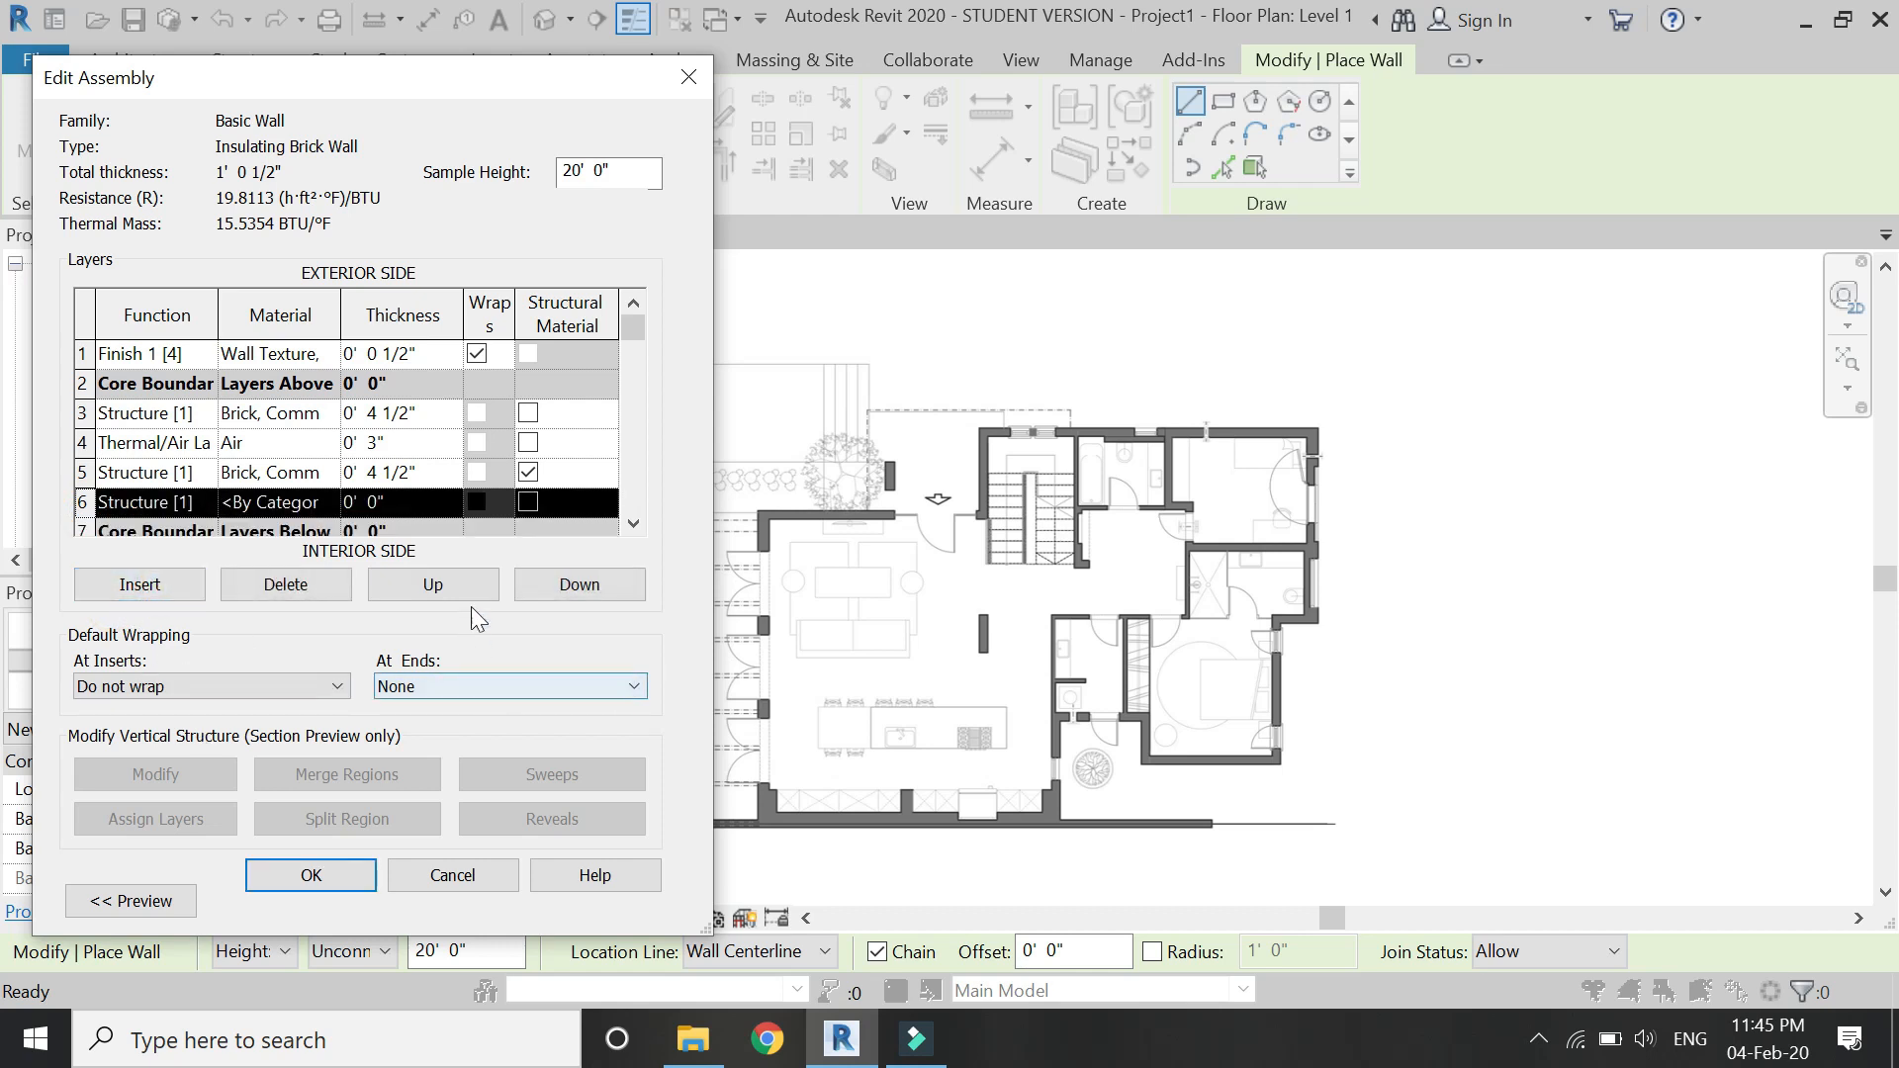
left_click(578, 585)
Give the new interior layer the library material Plaster and a thickness of 1/2".
scroll(297, 475, "down", 1)
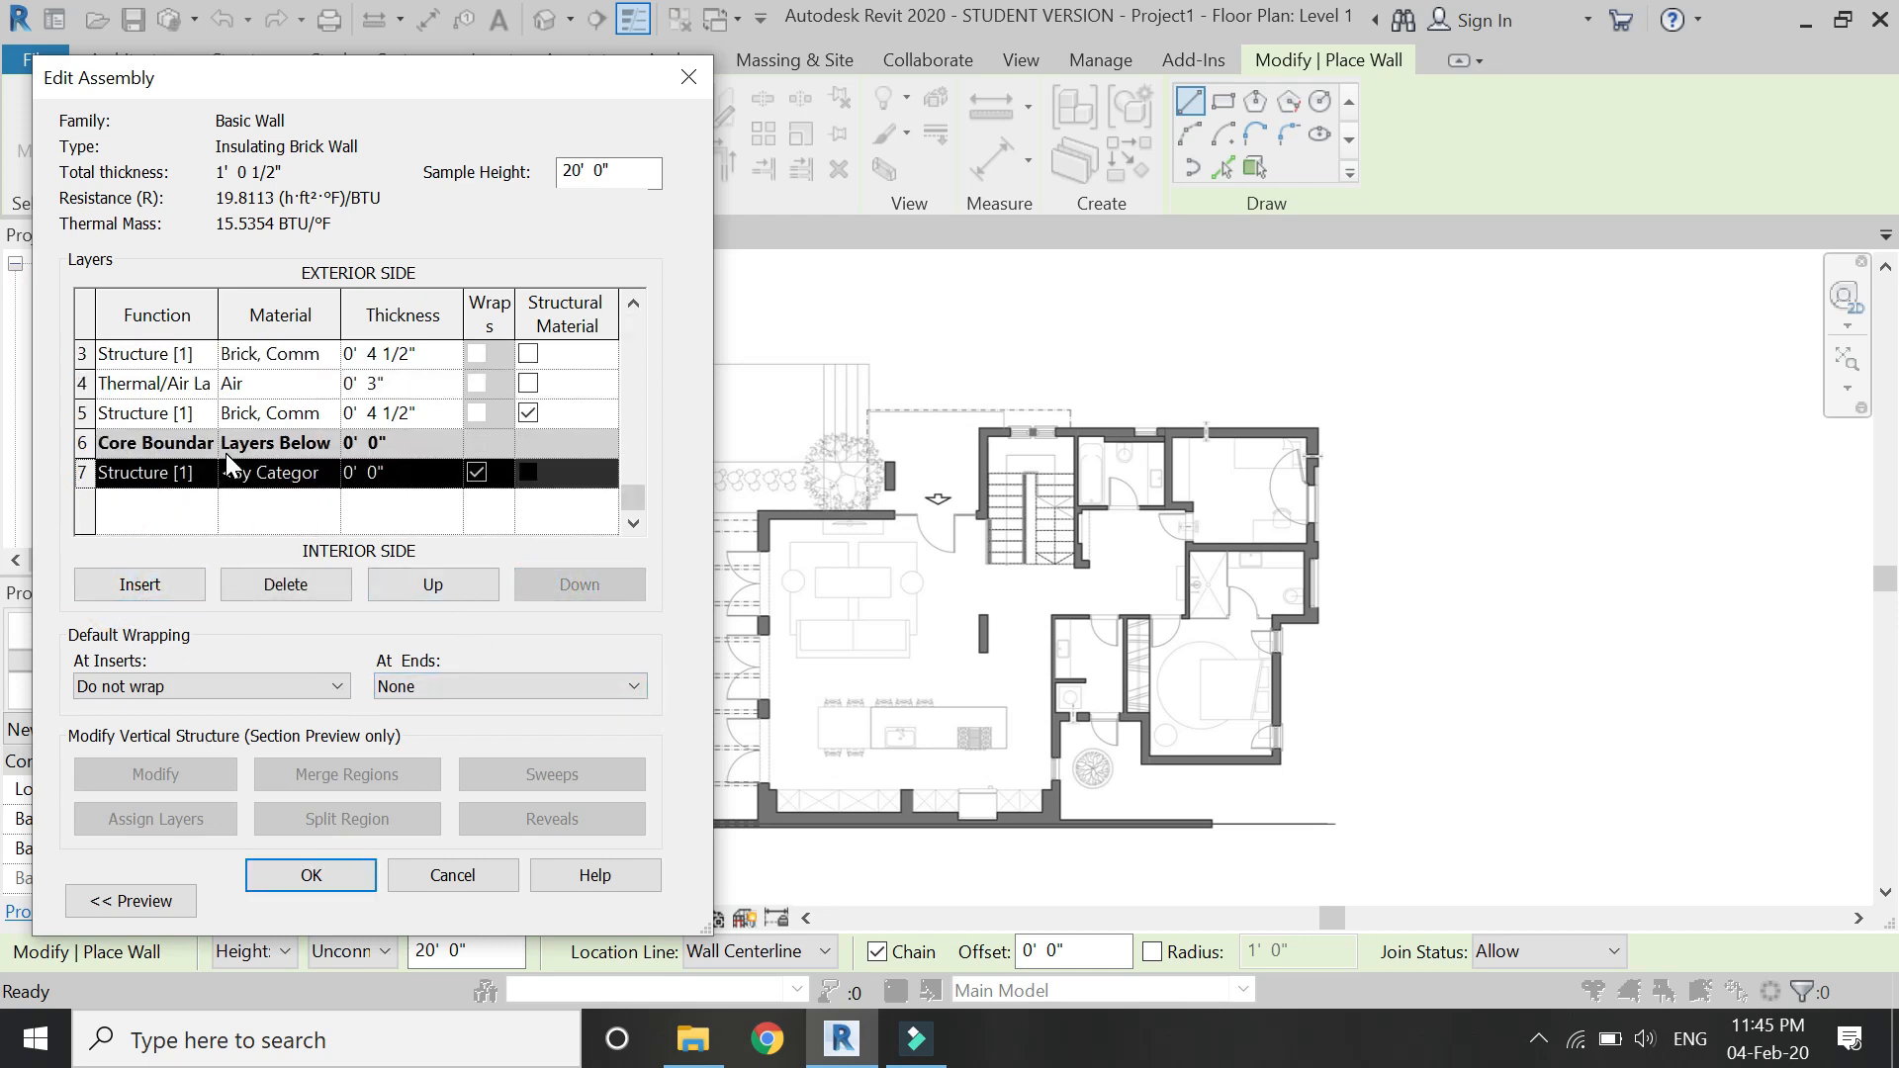
left_click(297, 473)
left_click(332, 473)
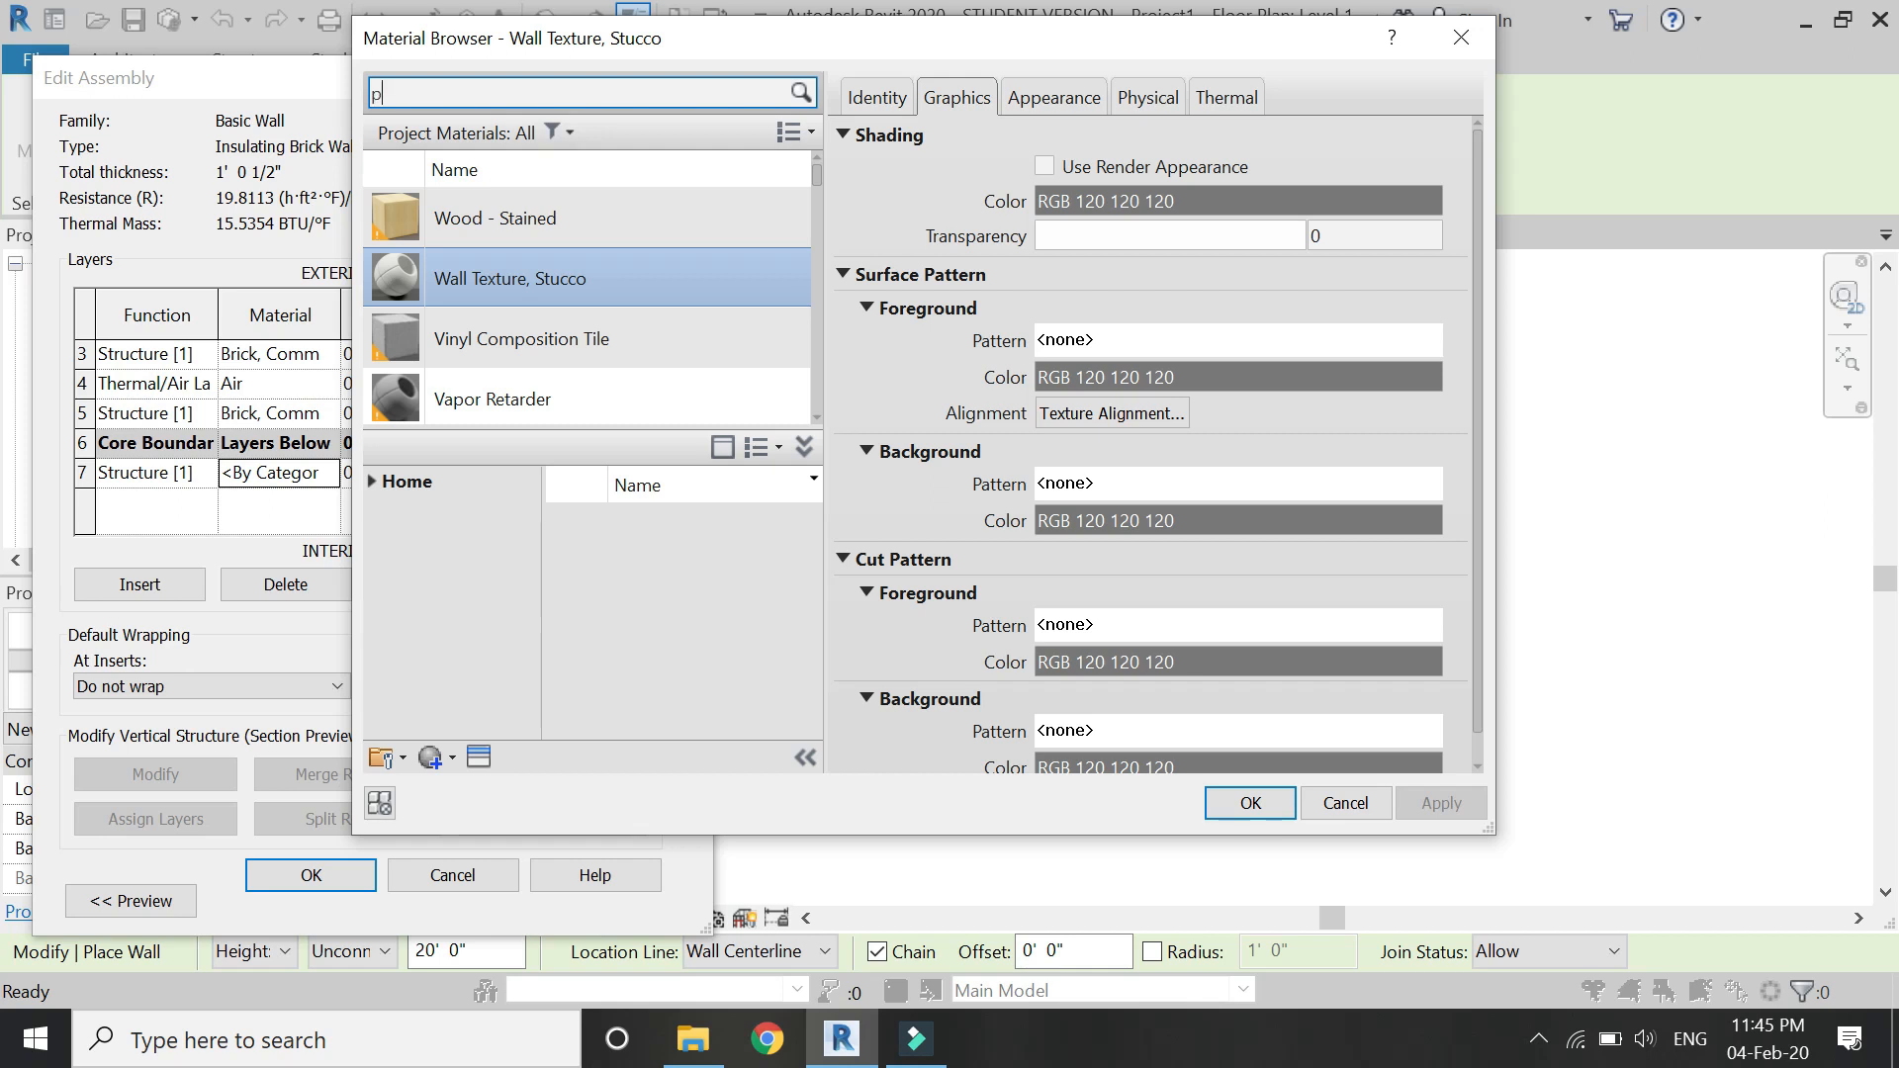
left_click(523, 91)
type("plaster")
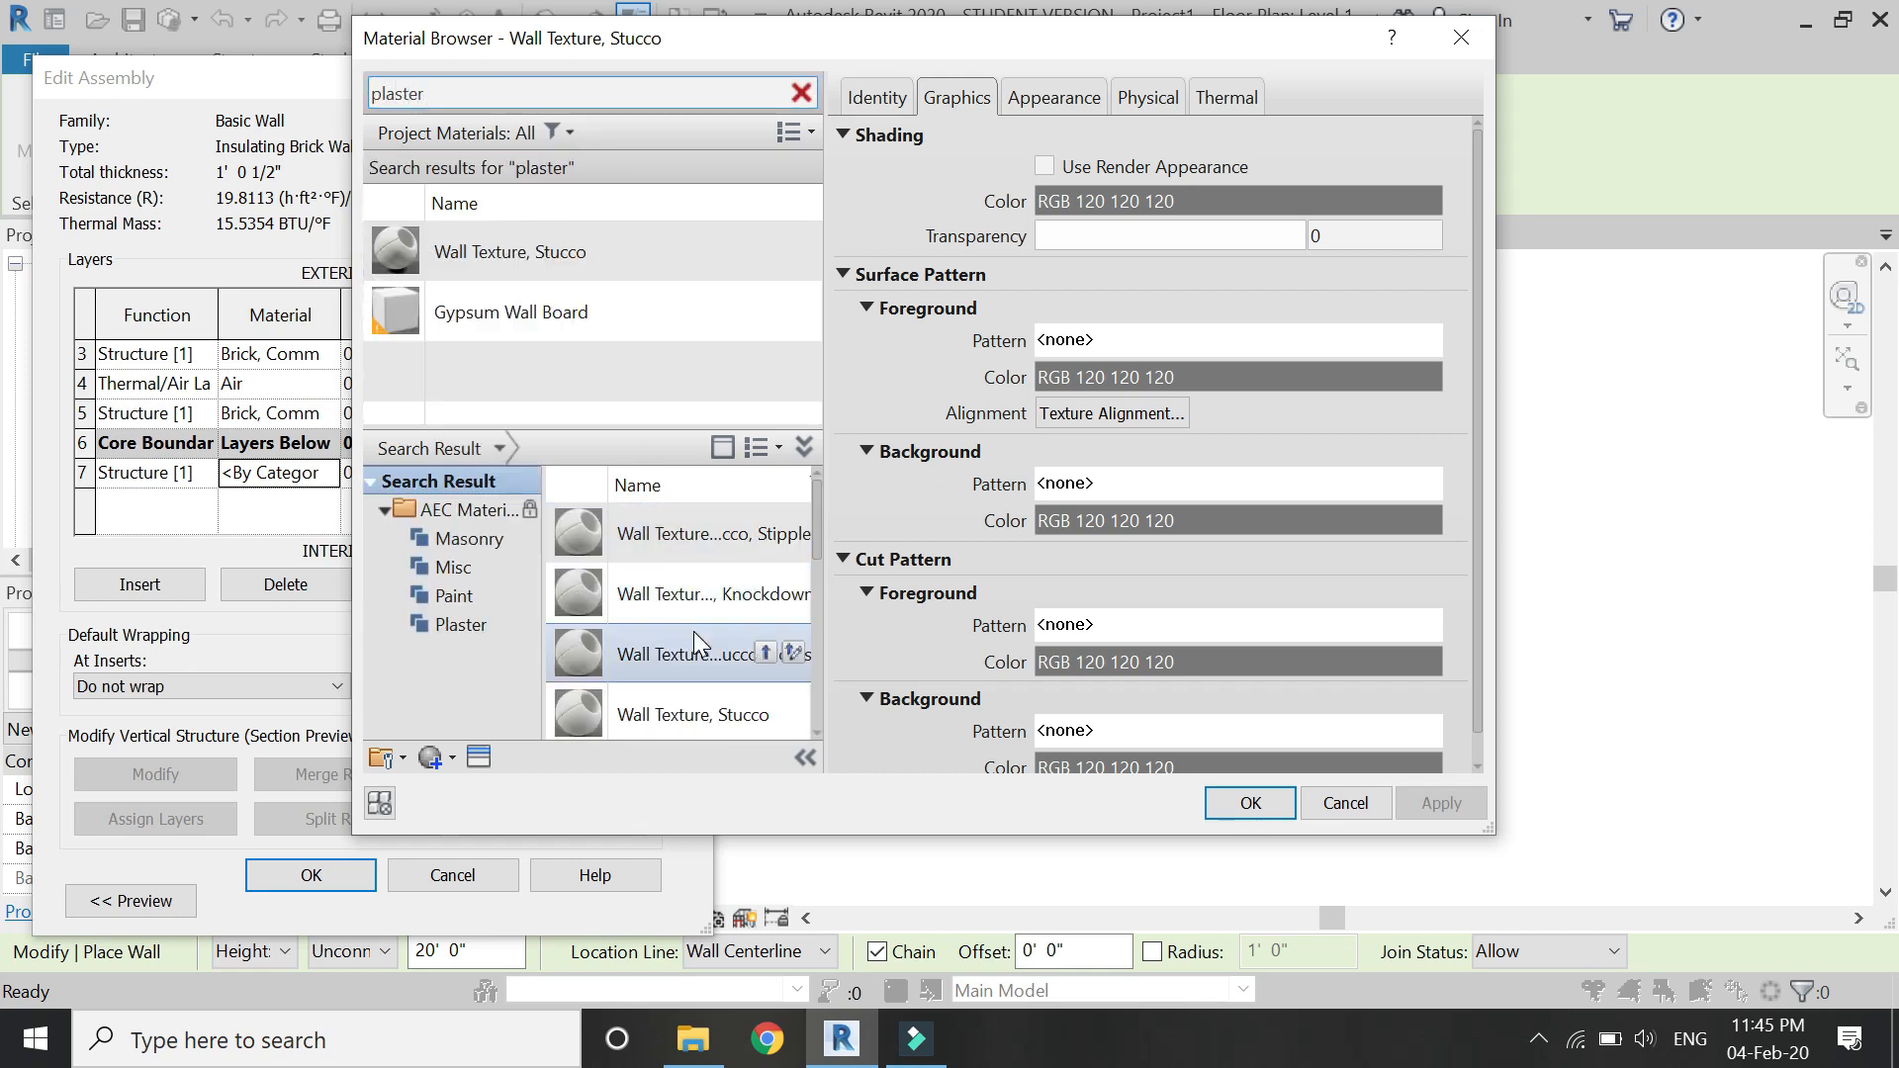
scroll(692, 641, "down", 1)
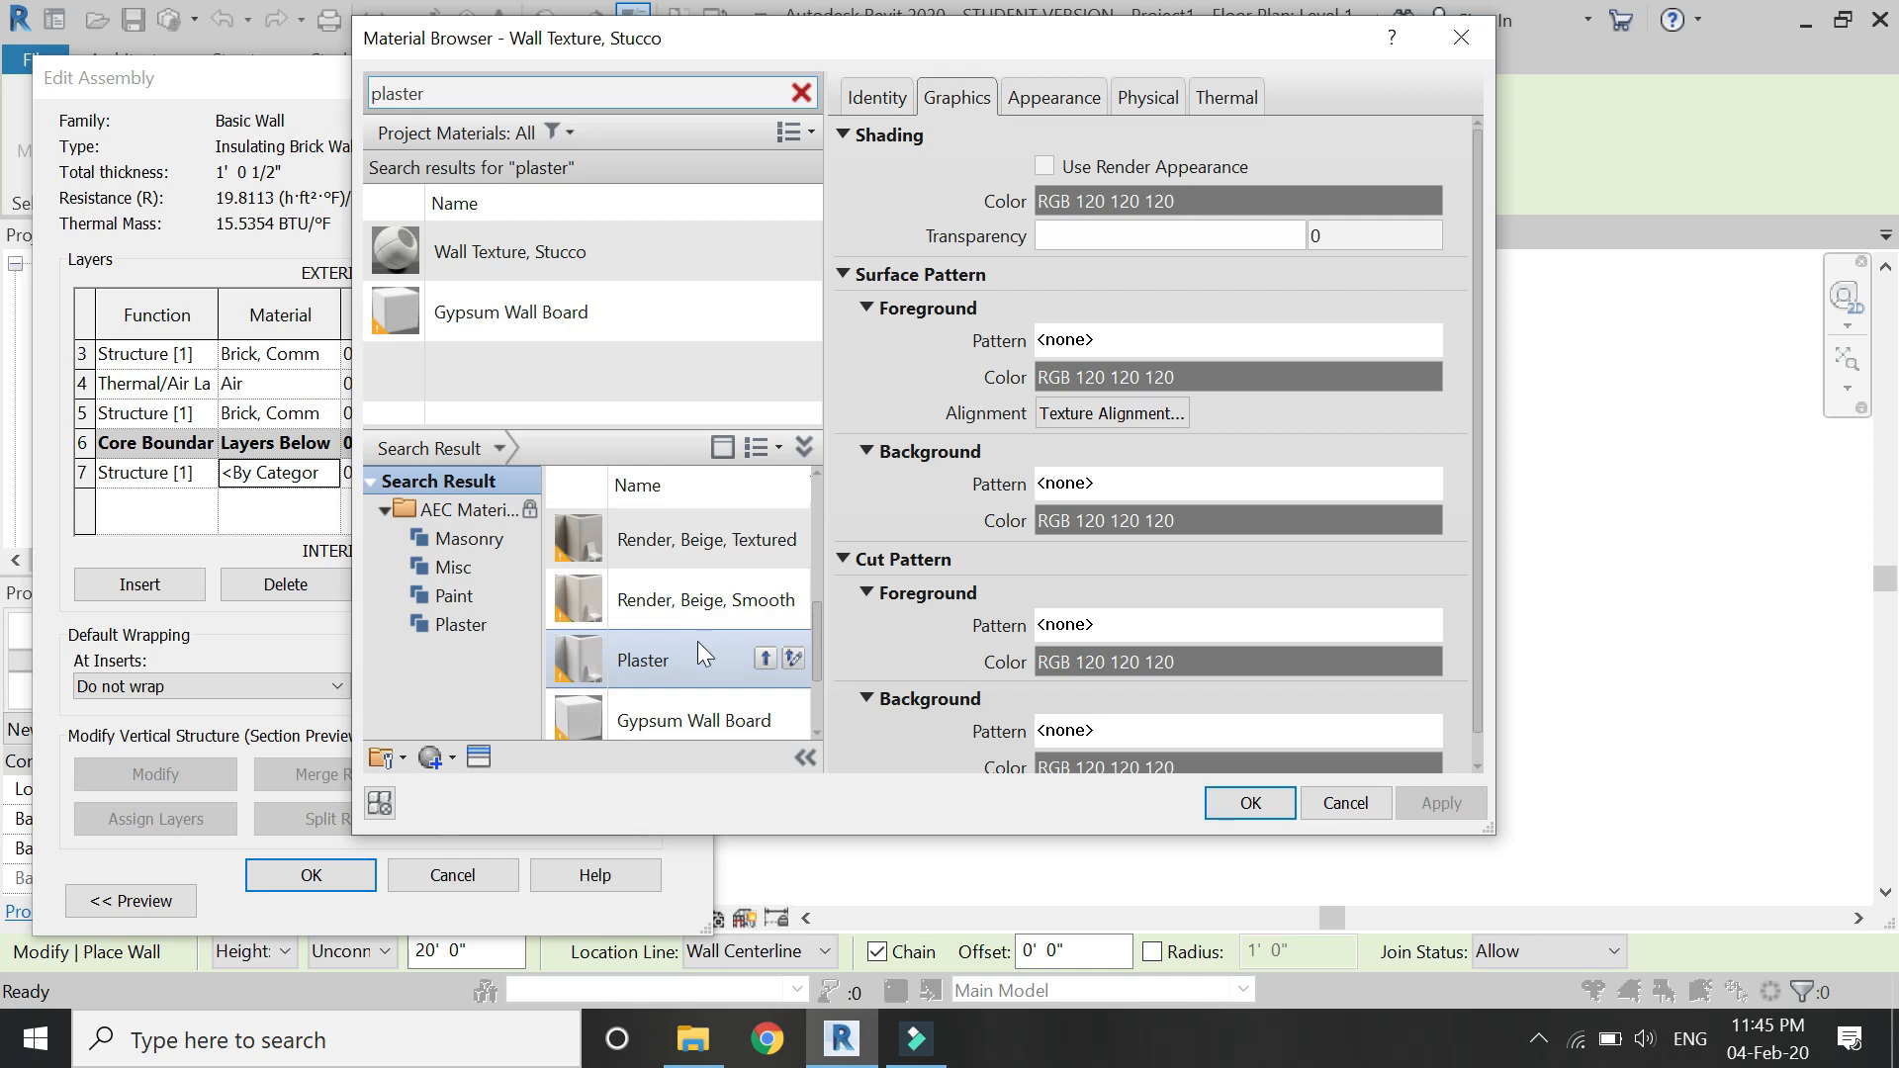
left_click(766, 657)
left_click(1250, 802)
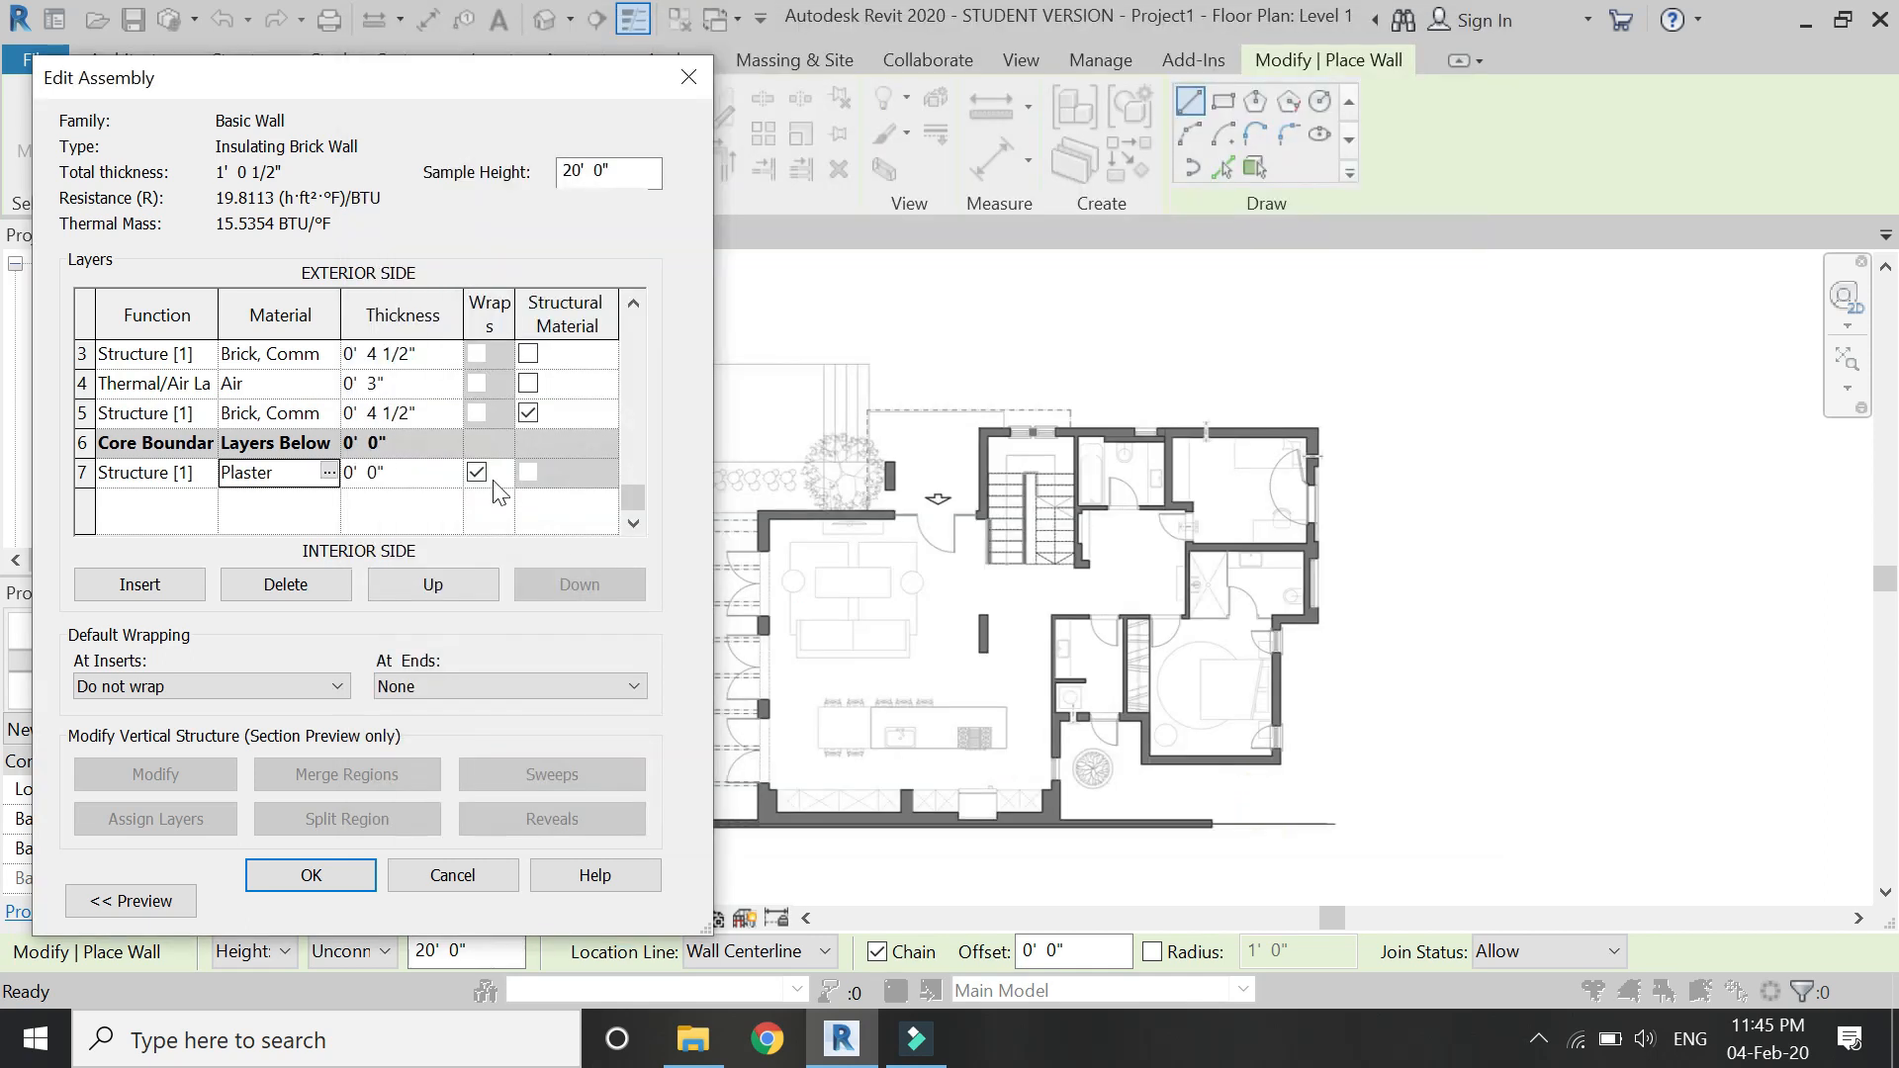
left_click(448, 482)
type("1/2")
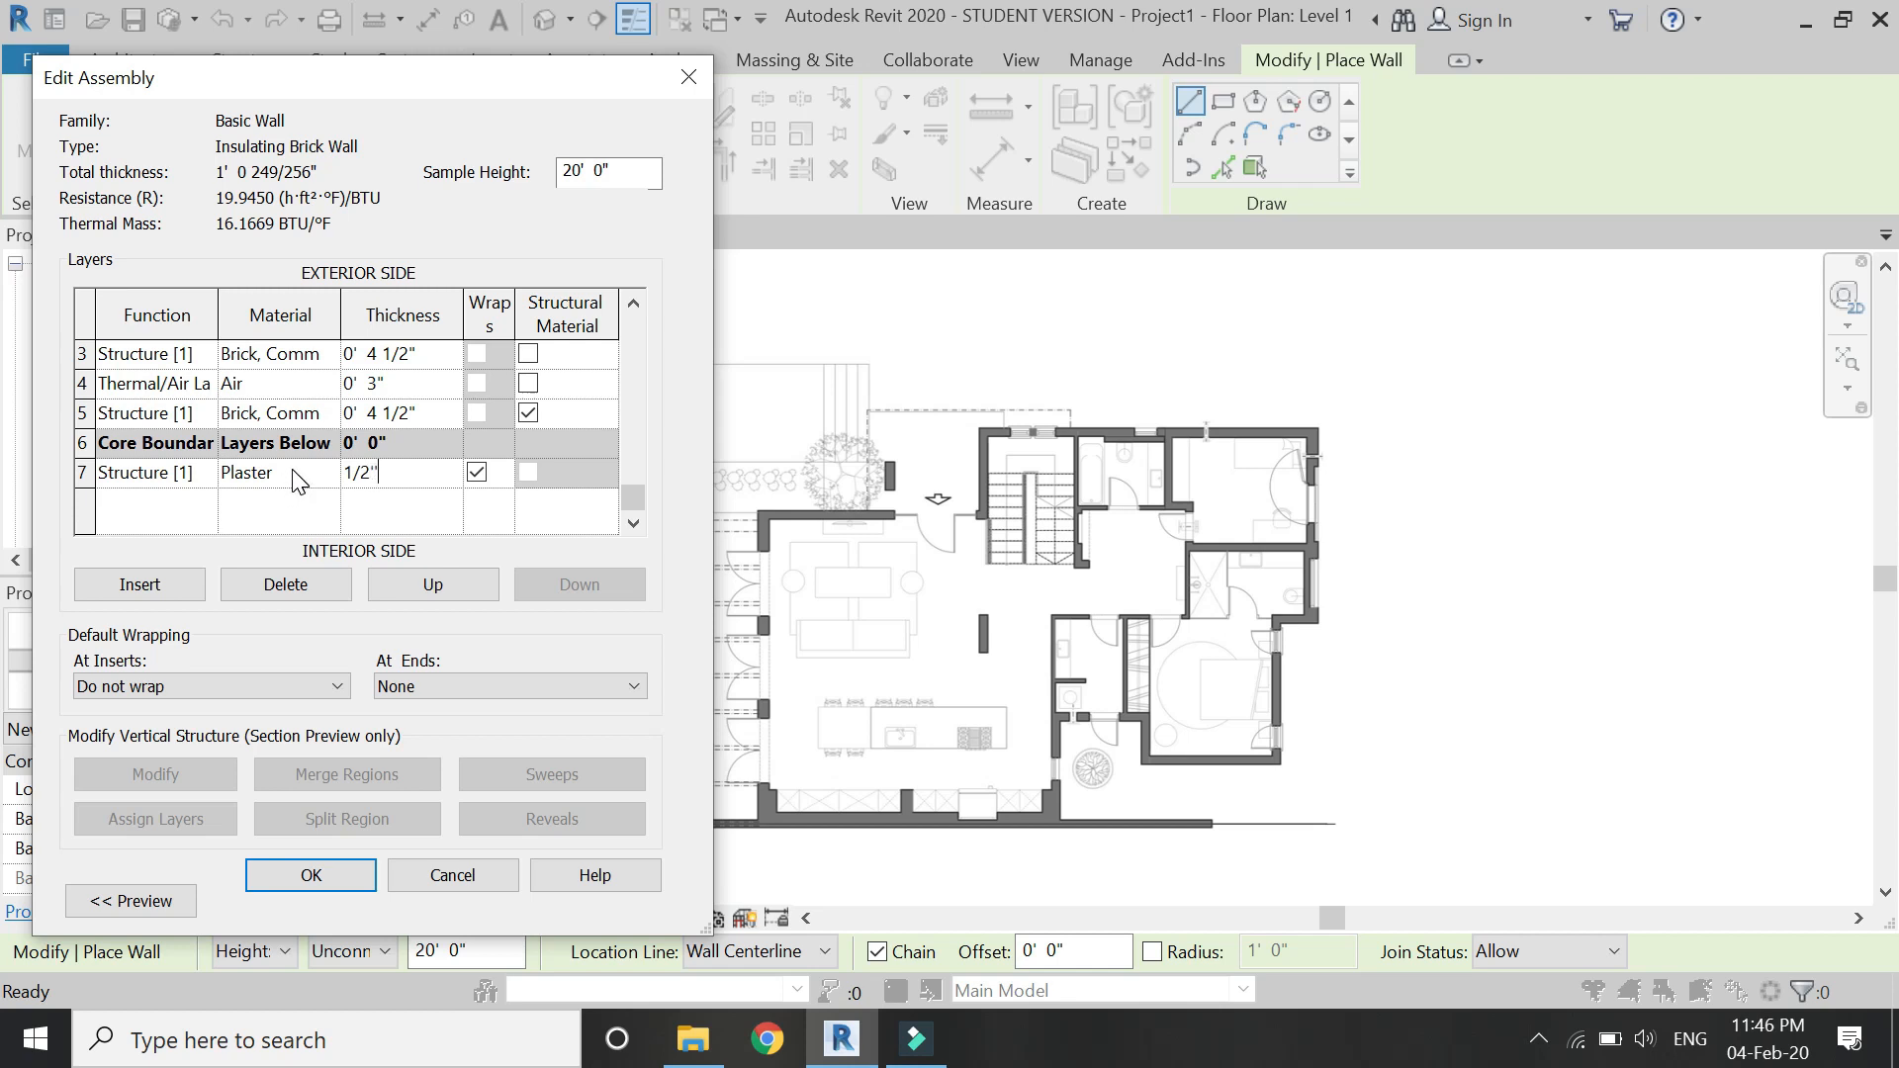
key("Tab")
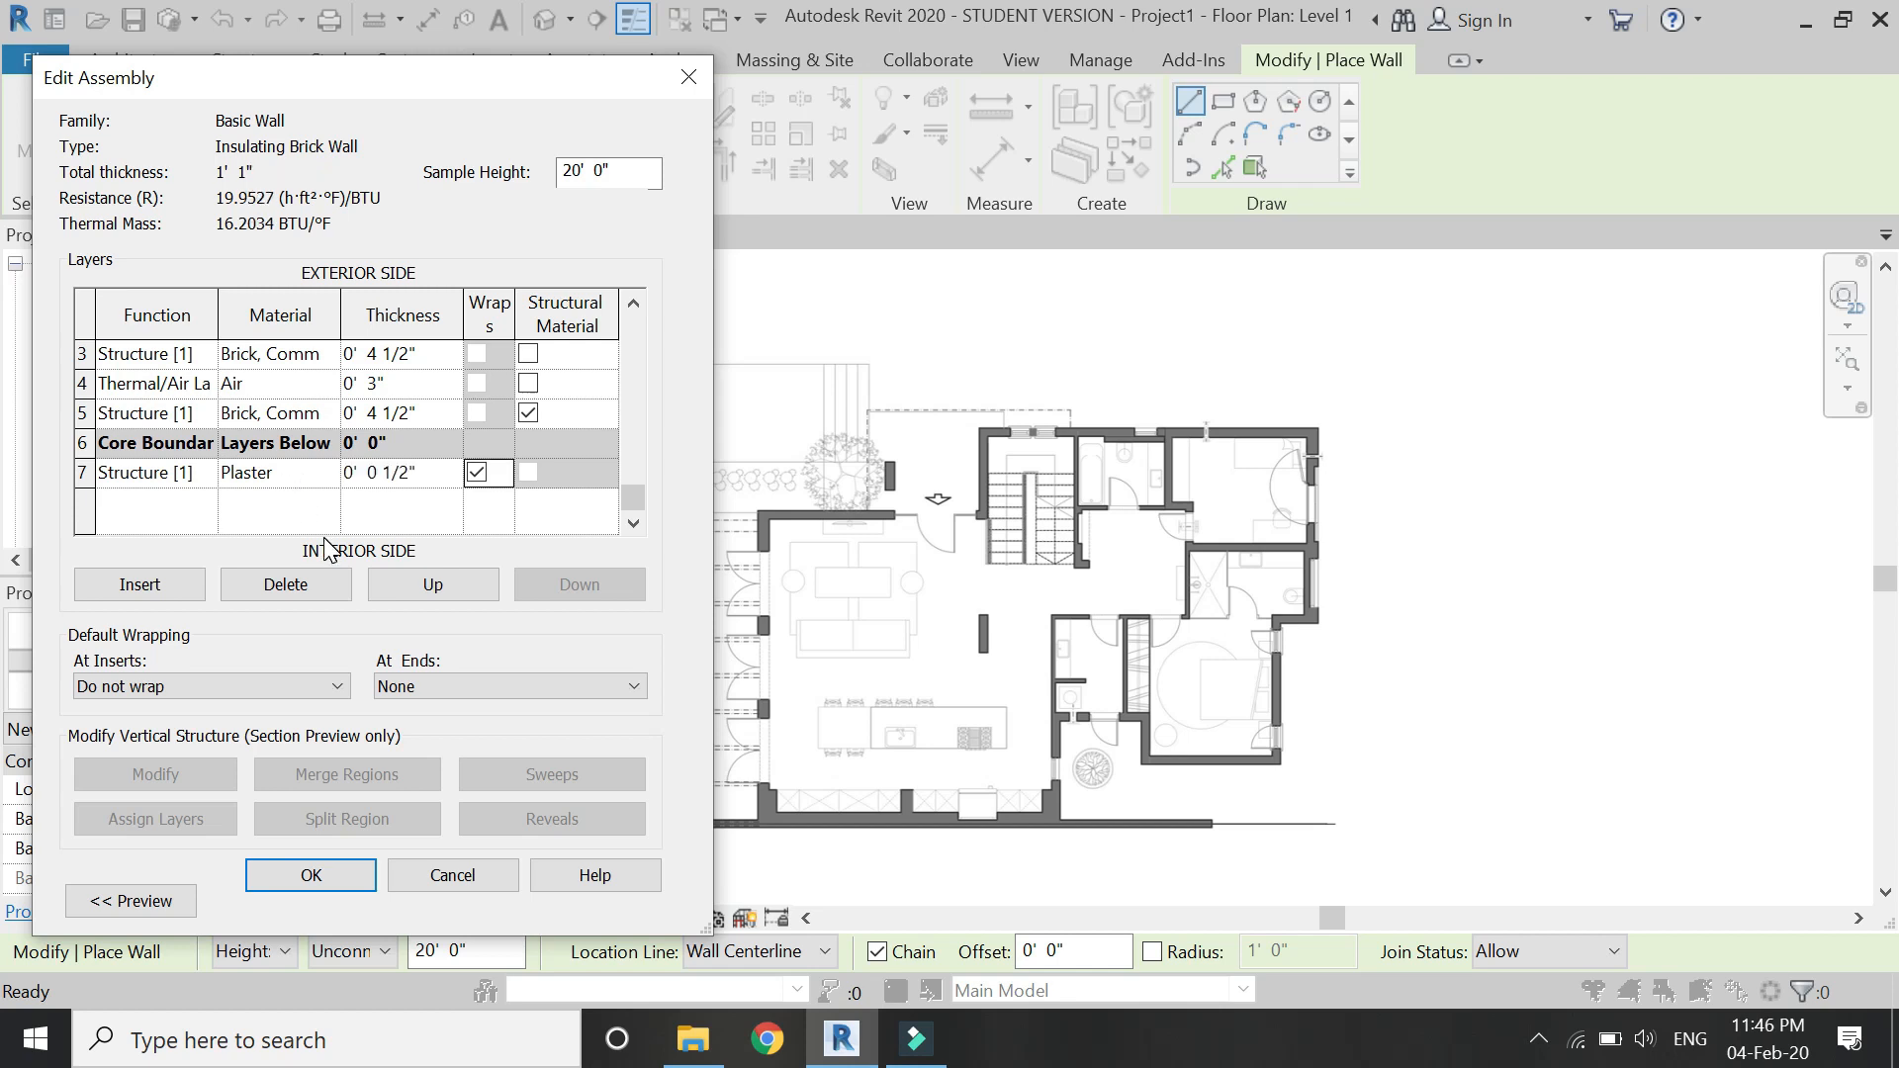
Insert another layer and place it on the interior side of the plaster layer.
left_click(85, 473)
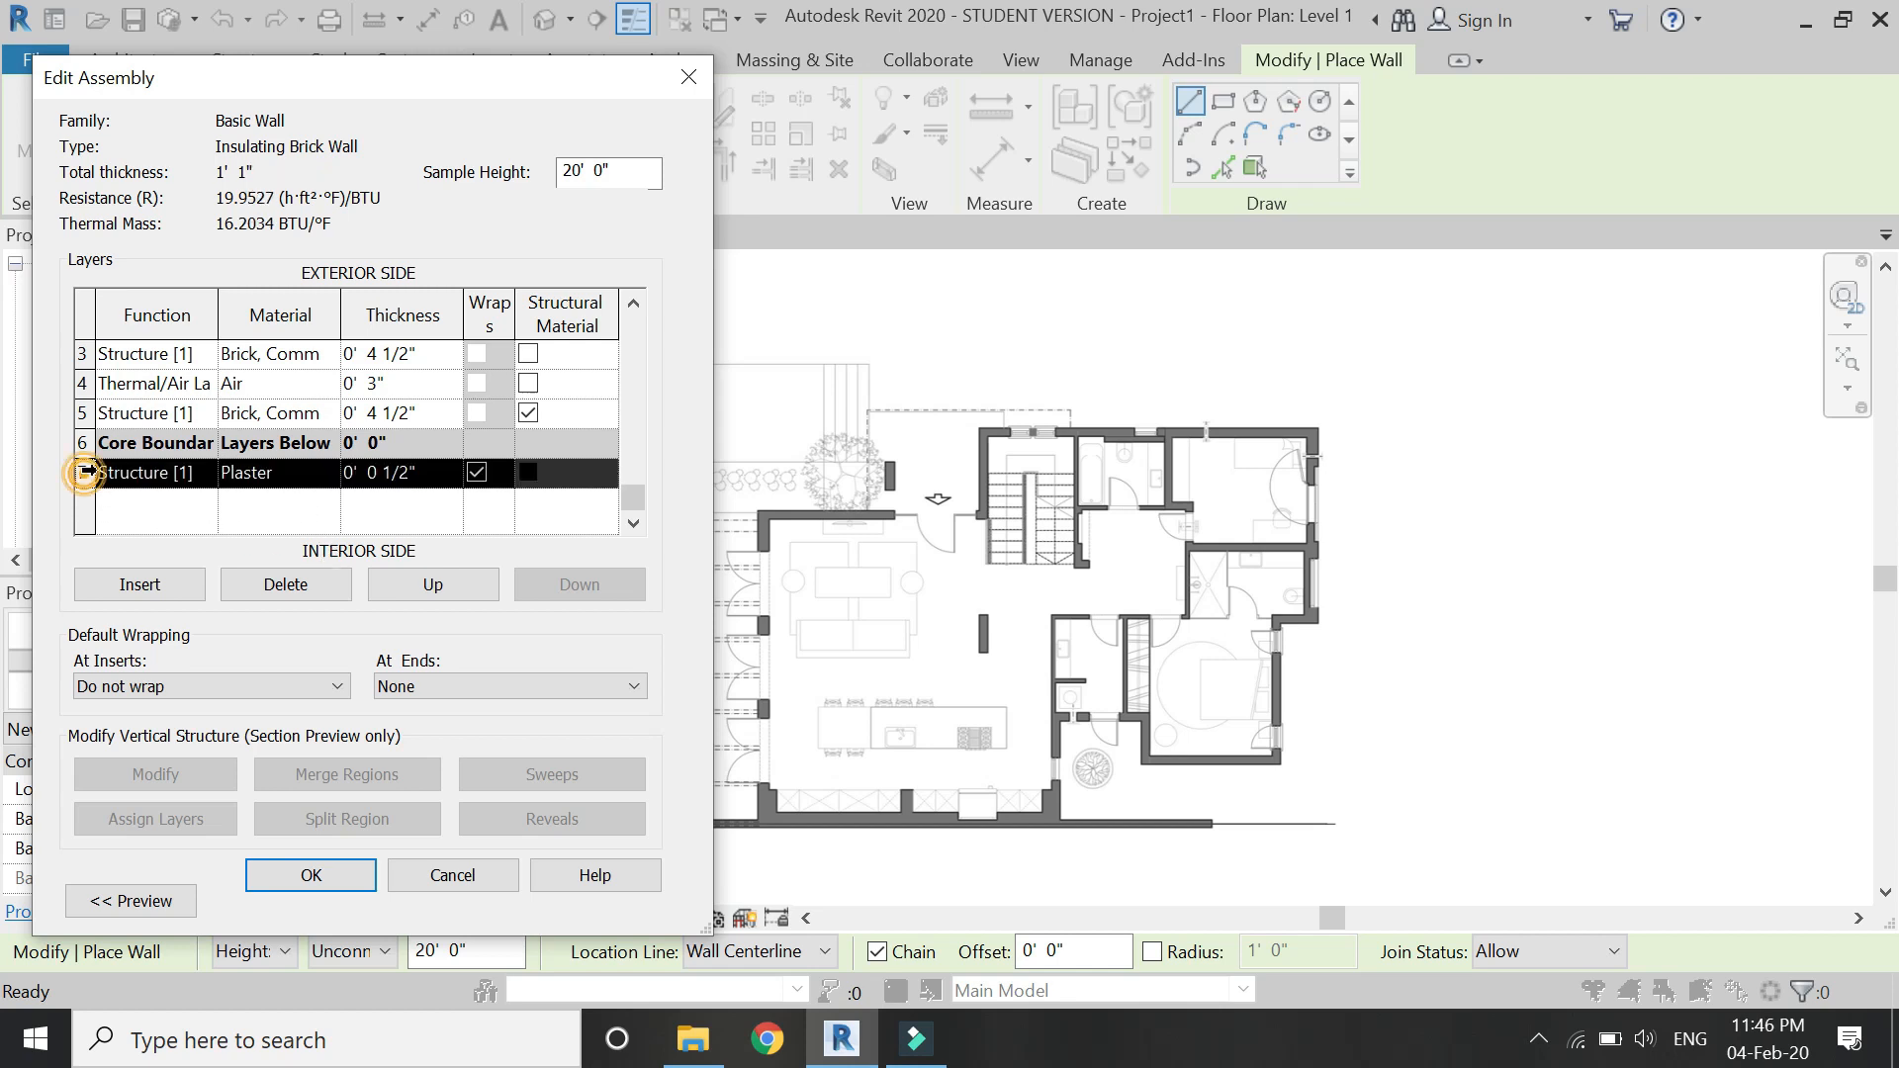
left_click(116, 586)
left_click(559, 584)
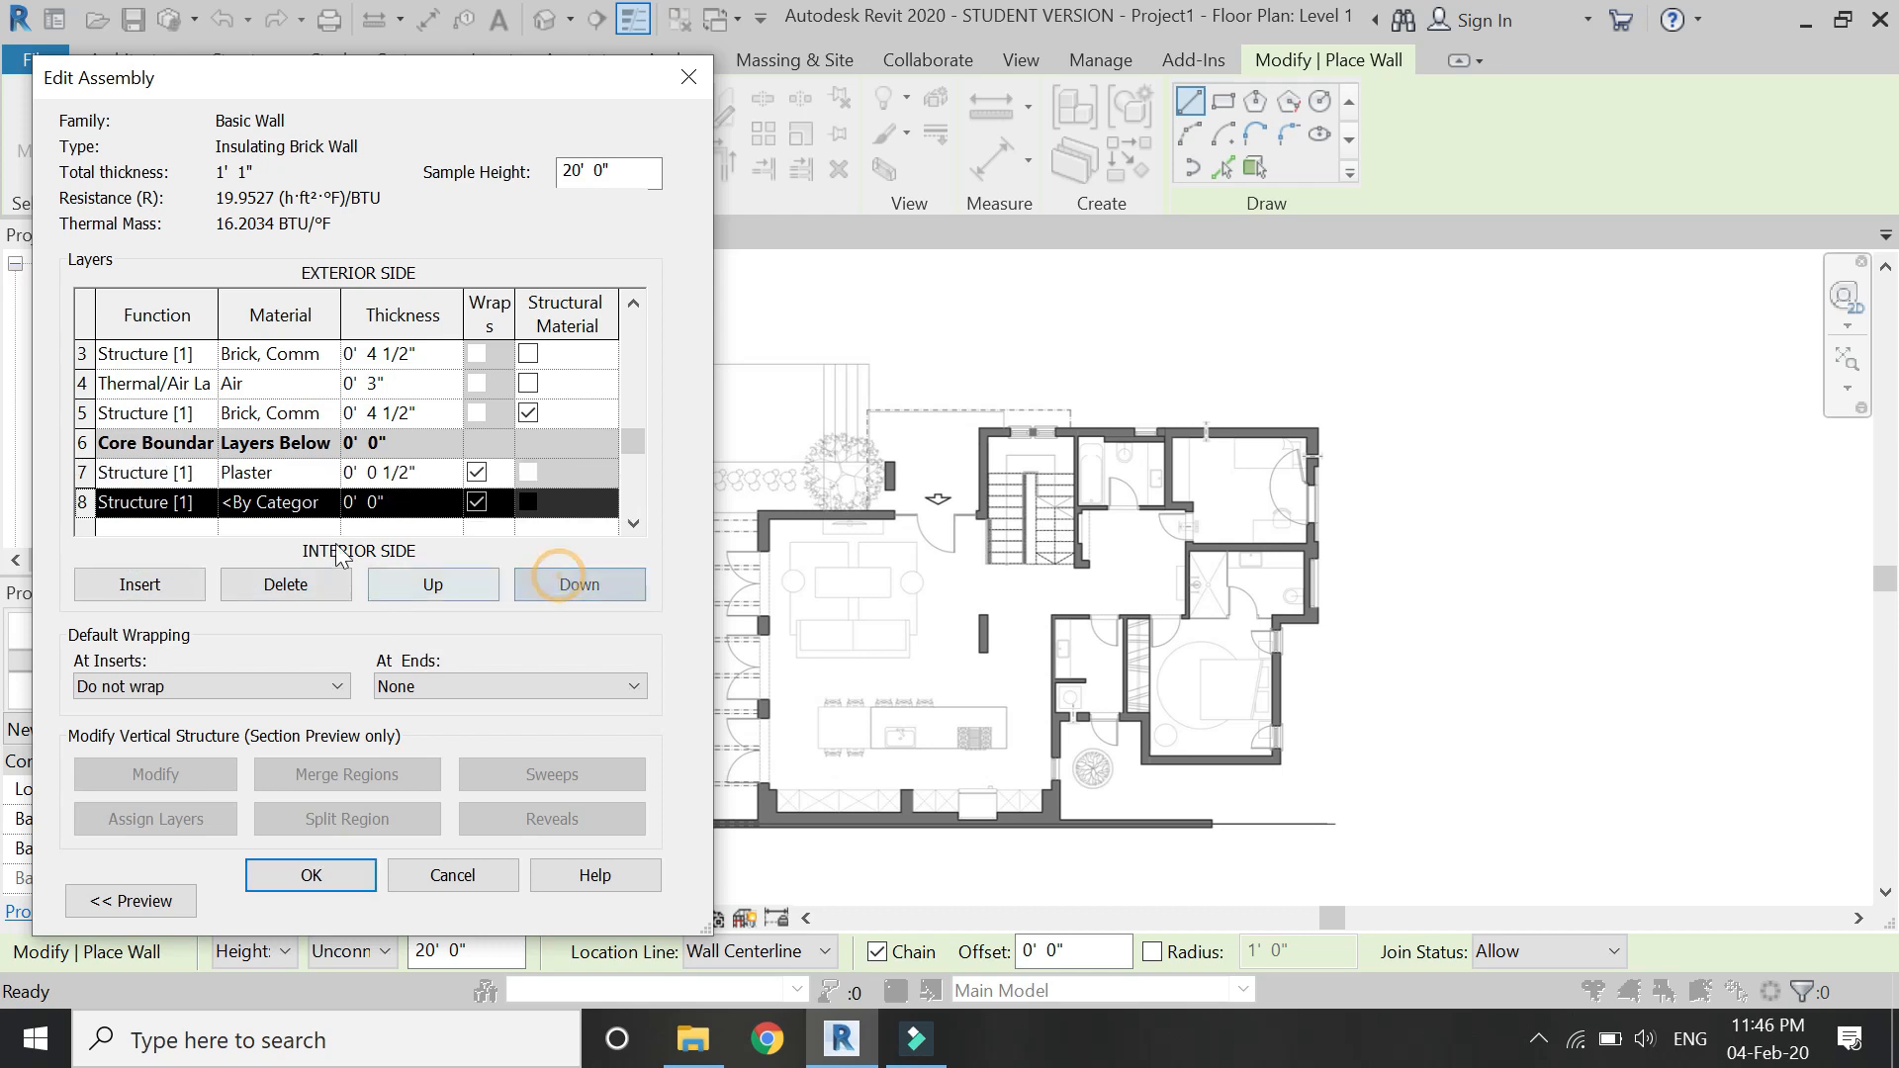
Set the plaster layer's function to Substrate [2] and the innermost layer's function to Finish 2 [5].
left_click(205, 473)
left_click(205, 473)
left_click(158, 527)
left_click(205, 502)
left_click(205, 503)
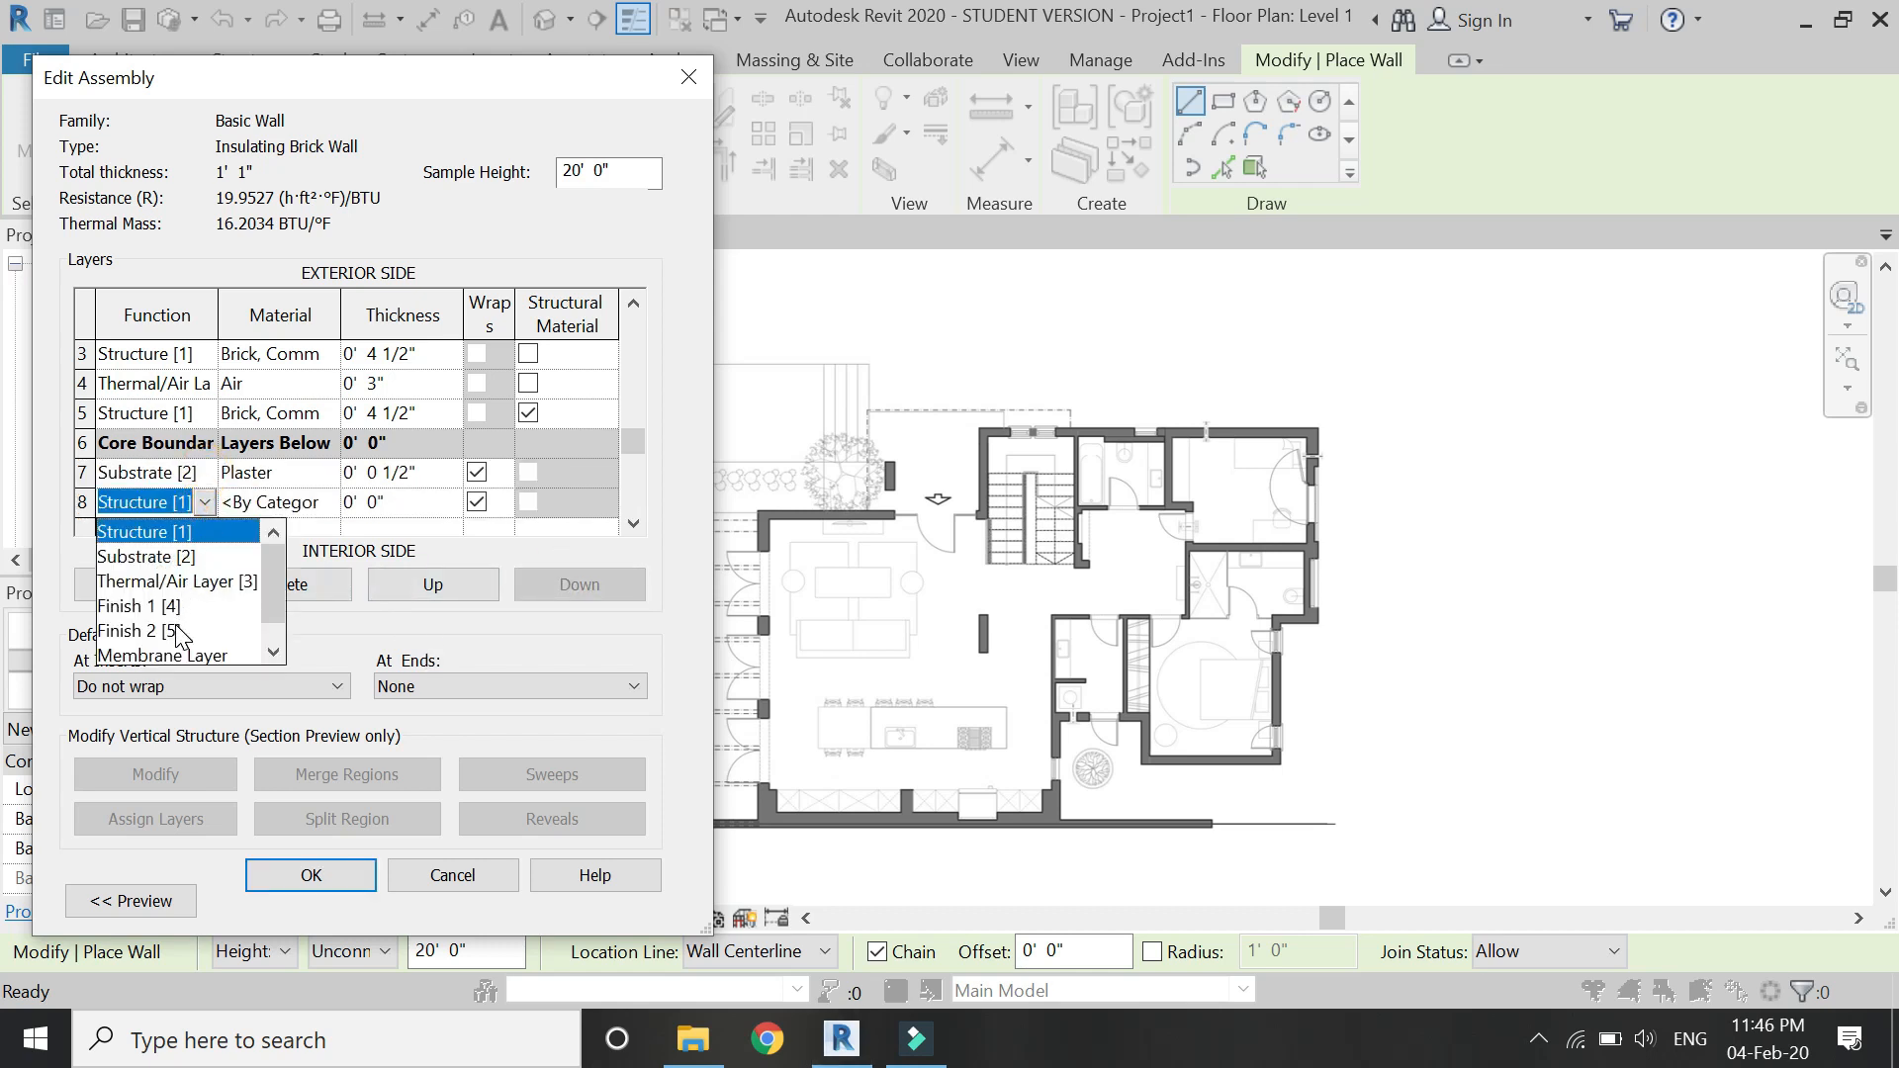
left_click(139, 631)
Search the material library for paint and assign the Paint material to the Finish 2 [5] layer, keeping its Cool White appearance.
left_click(327, 509)
left_click(327, 505)
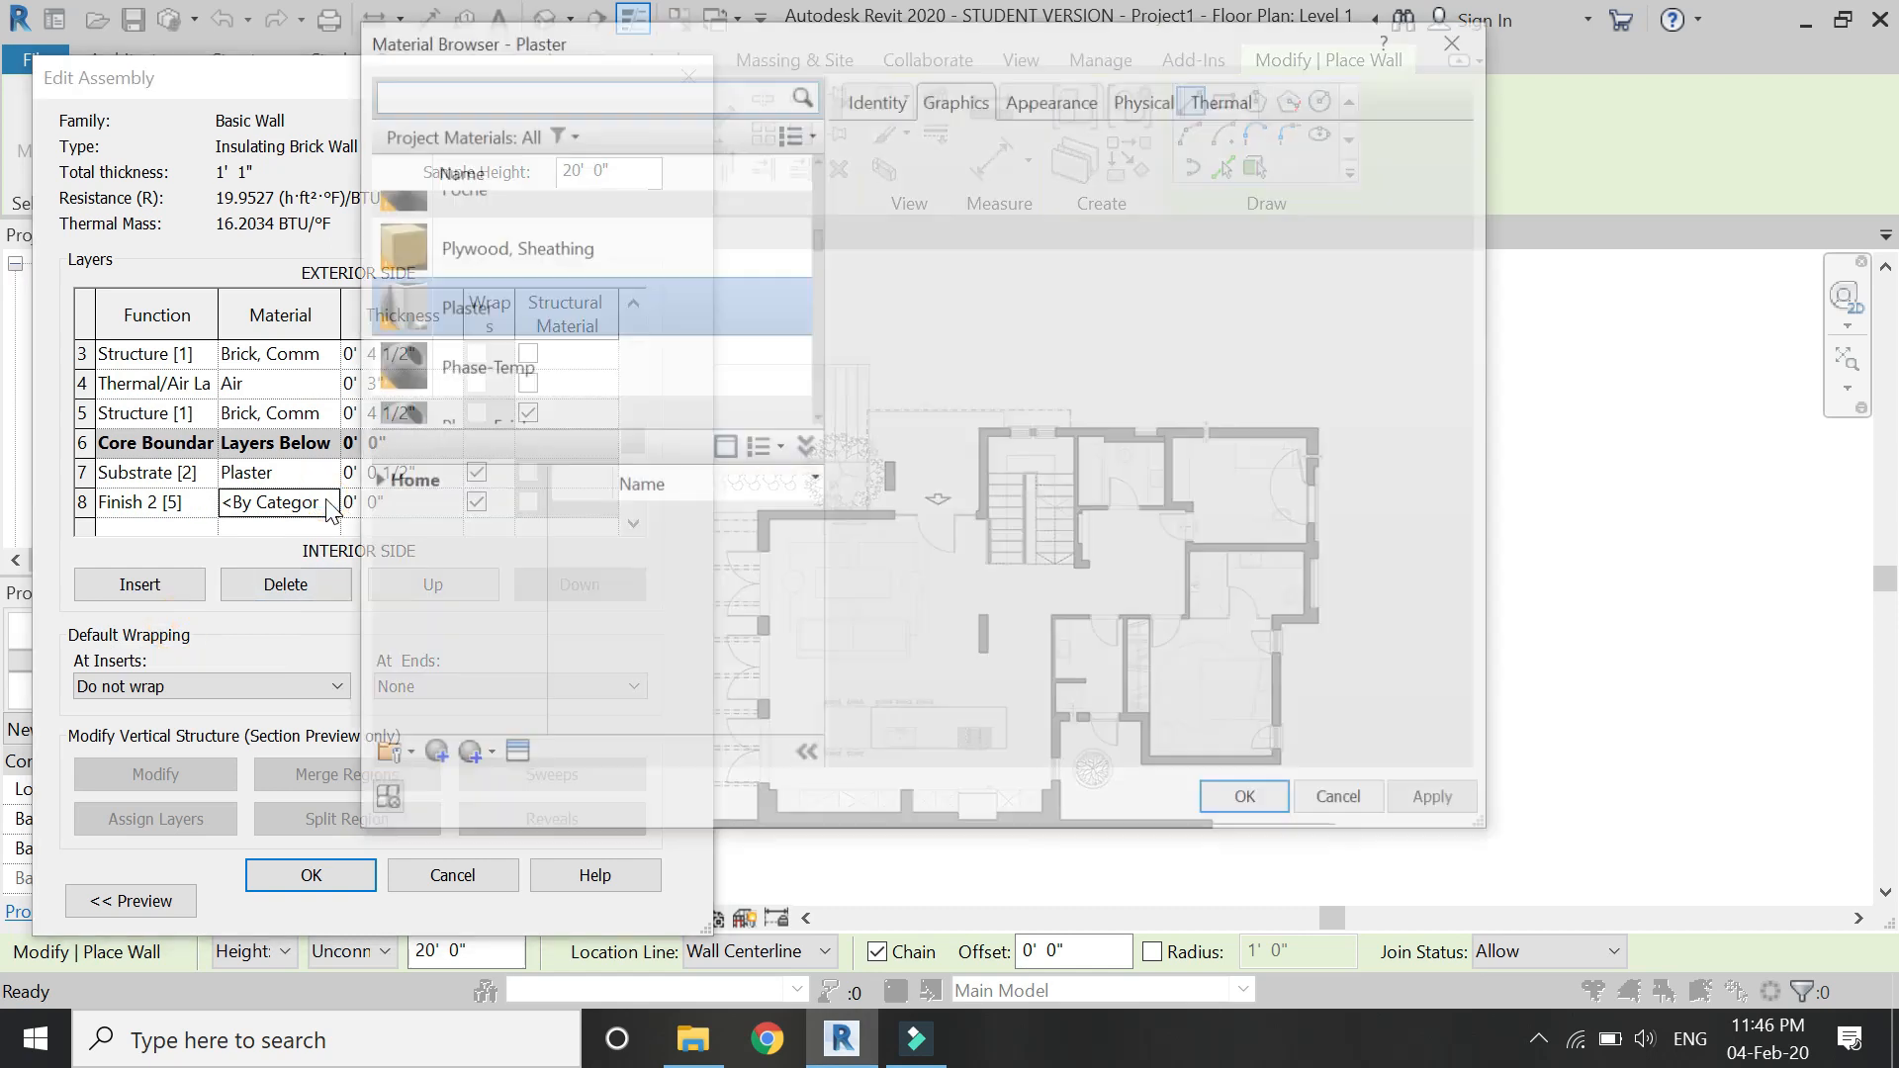
scroll(538, 354, "down", 1)
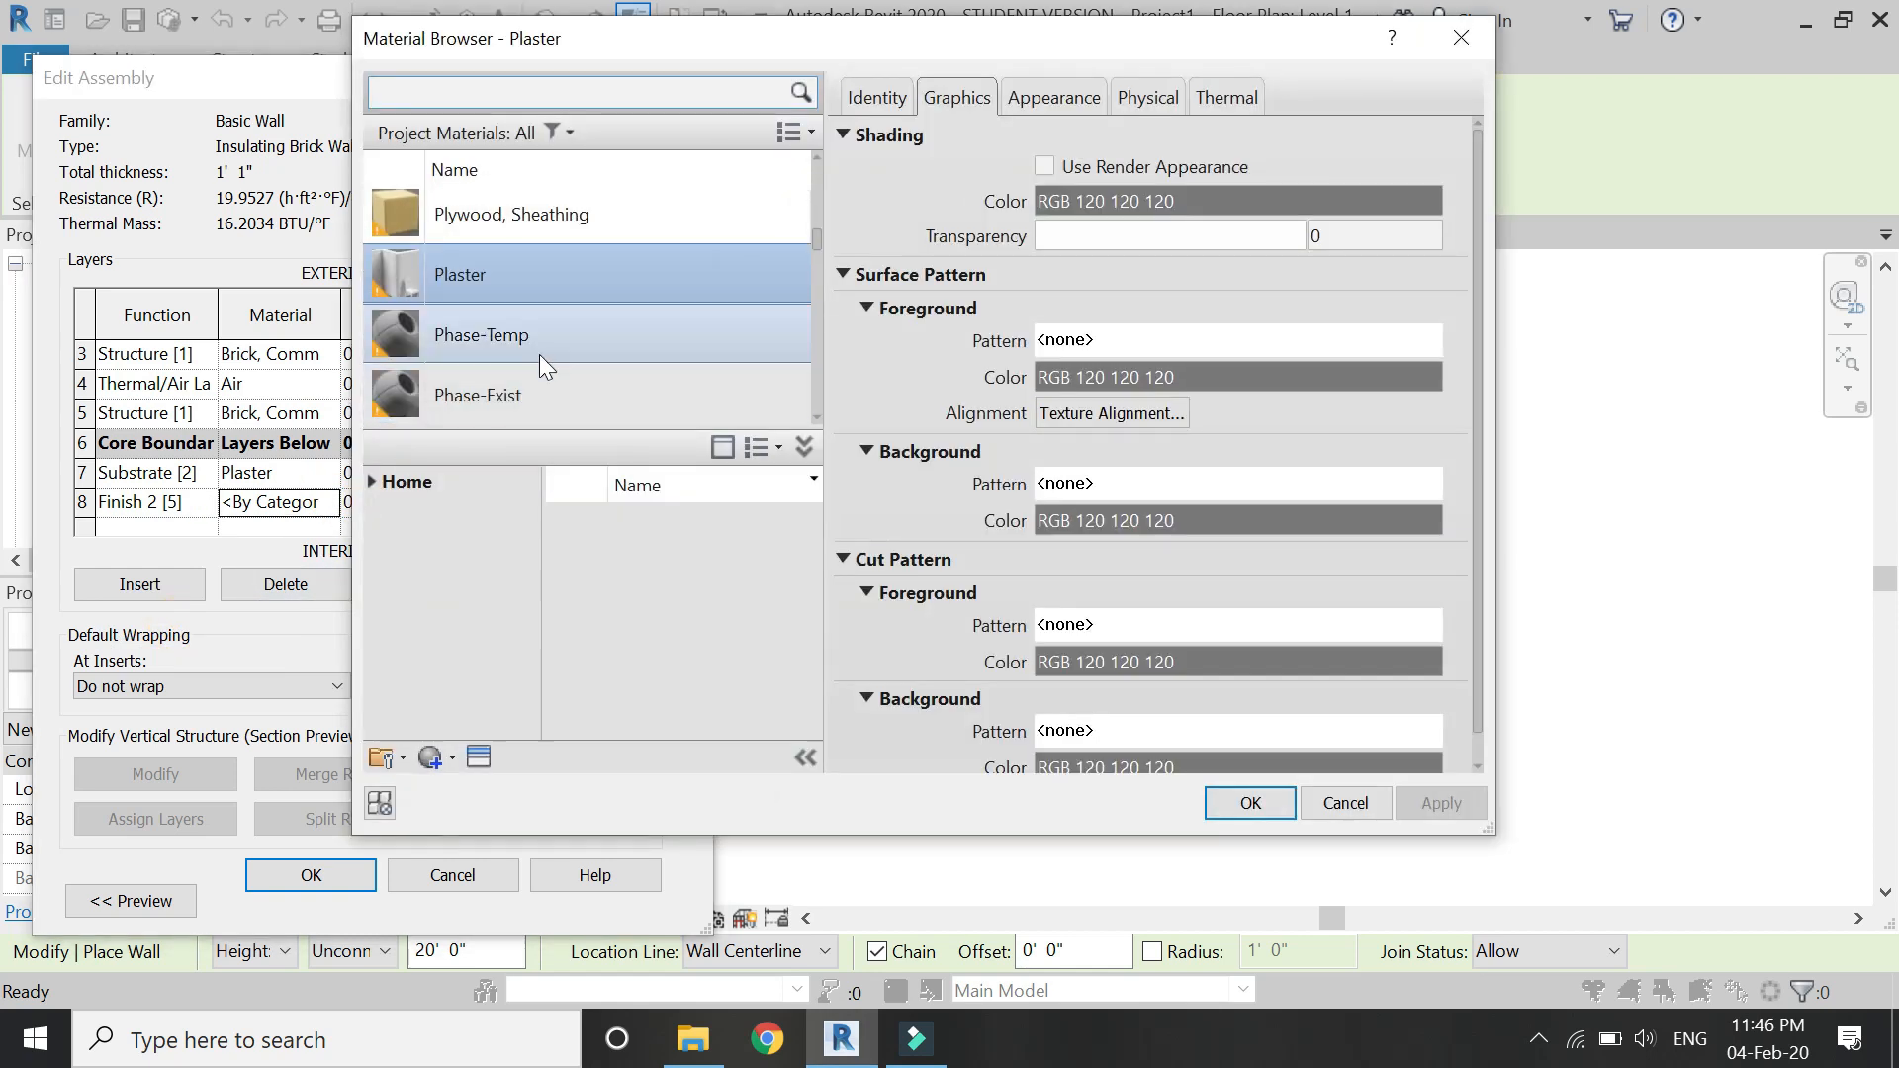
left_click(594, 93)
type("p")
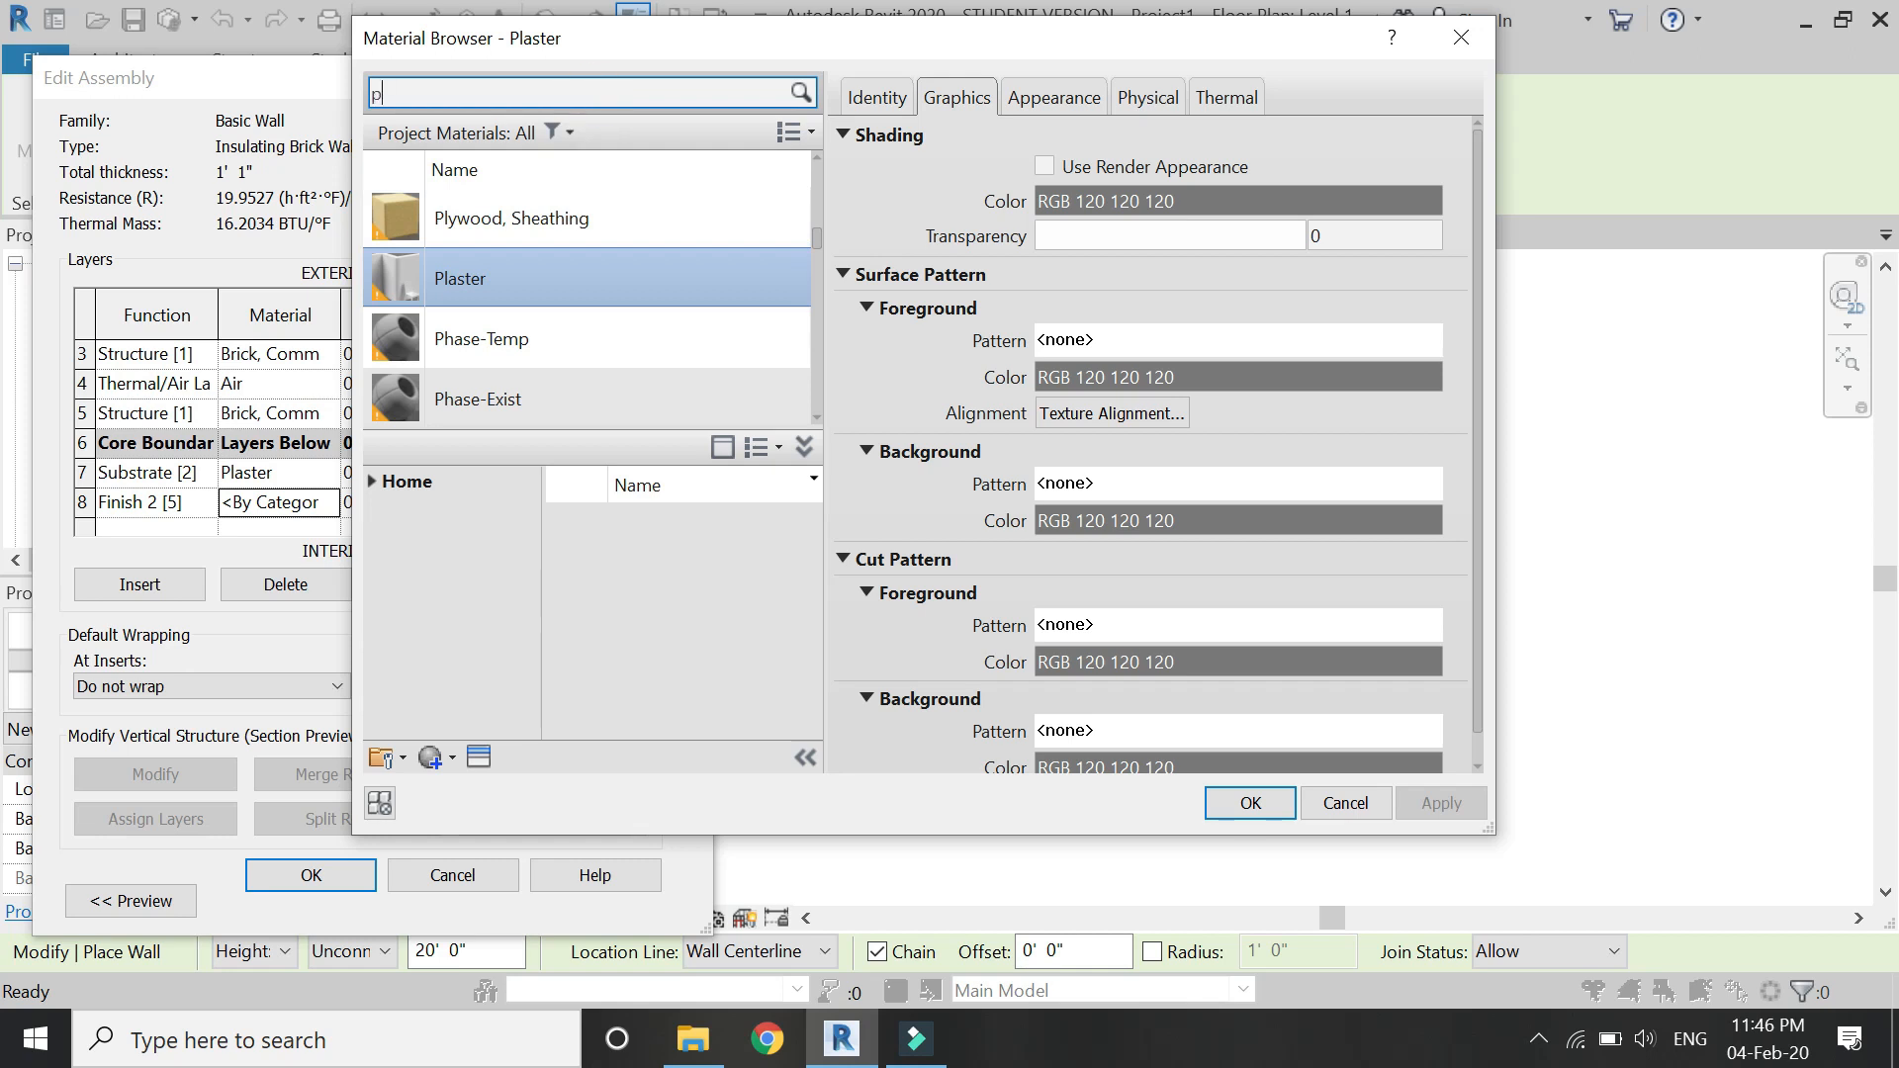
type("aint")
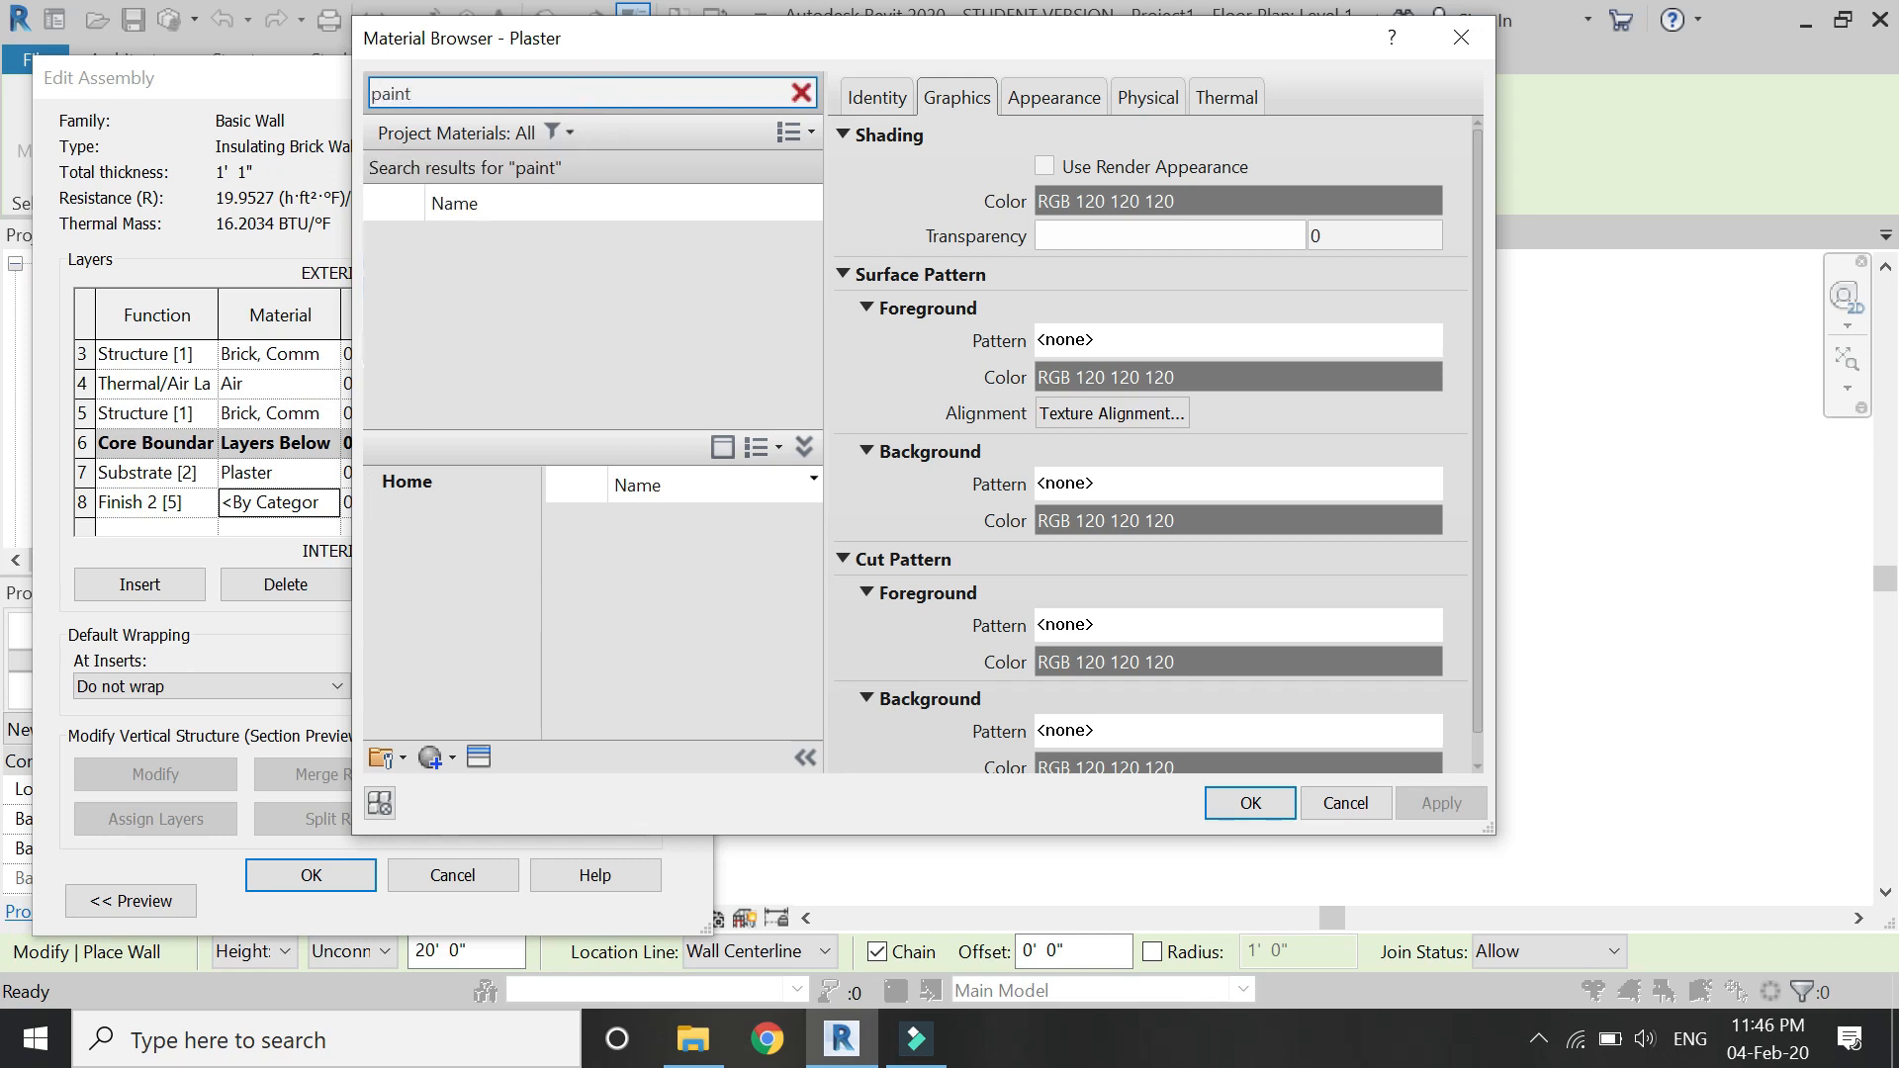
scroll(644, 306, "down", 1)
scroll(666, 580, "down", 5)
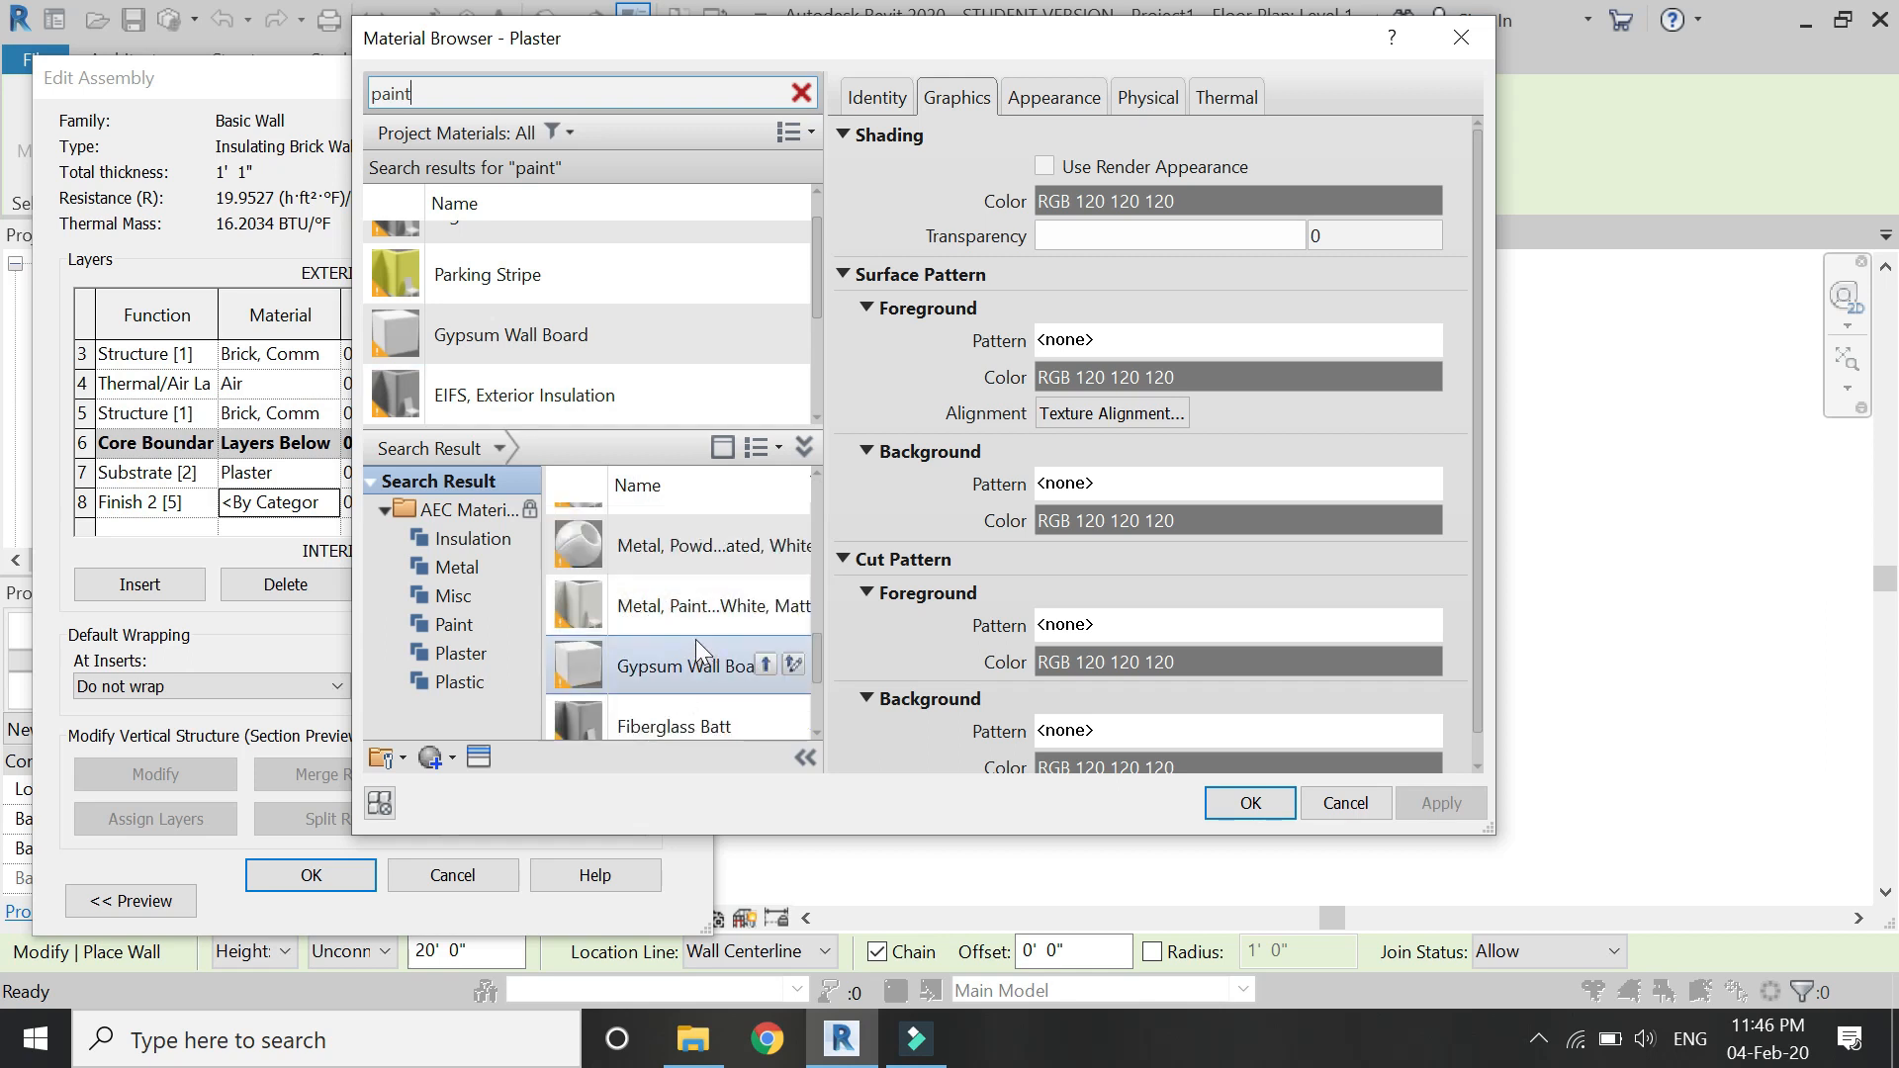
scroll(697, 641, "down", 3)
scroll(697, 641, "up", 6)
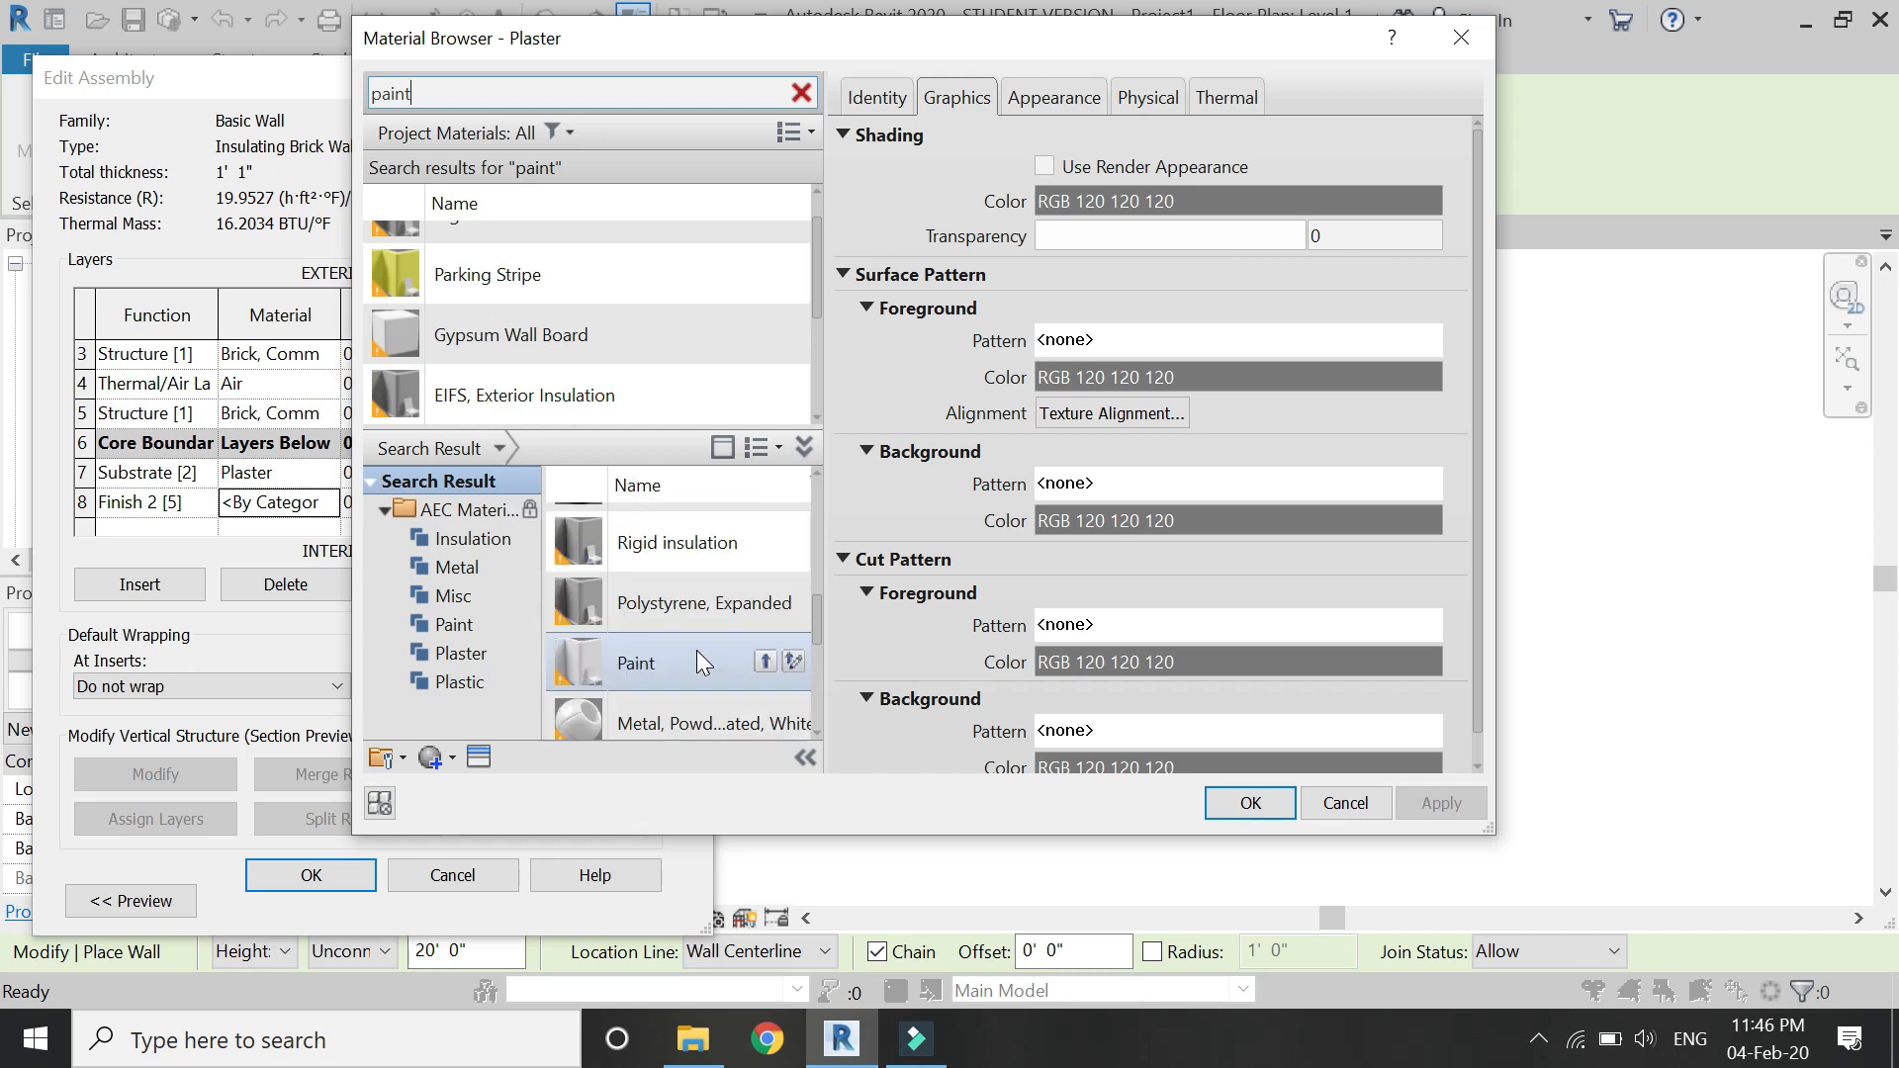
left_click(759, 660)
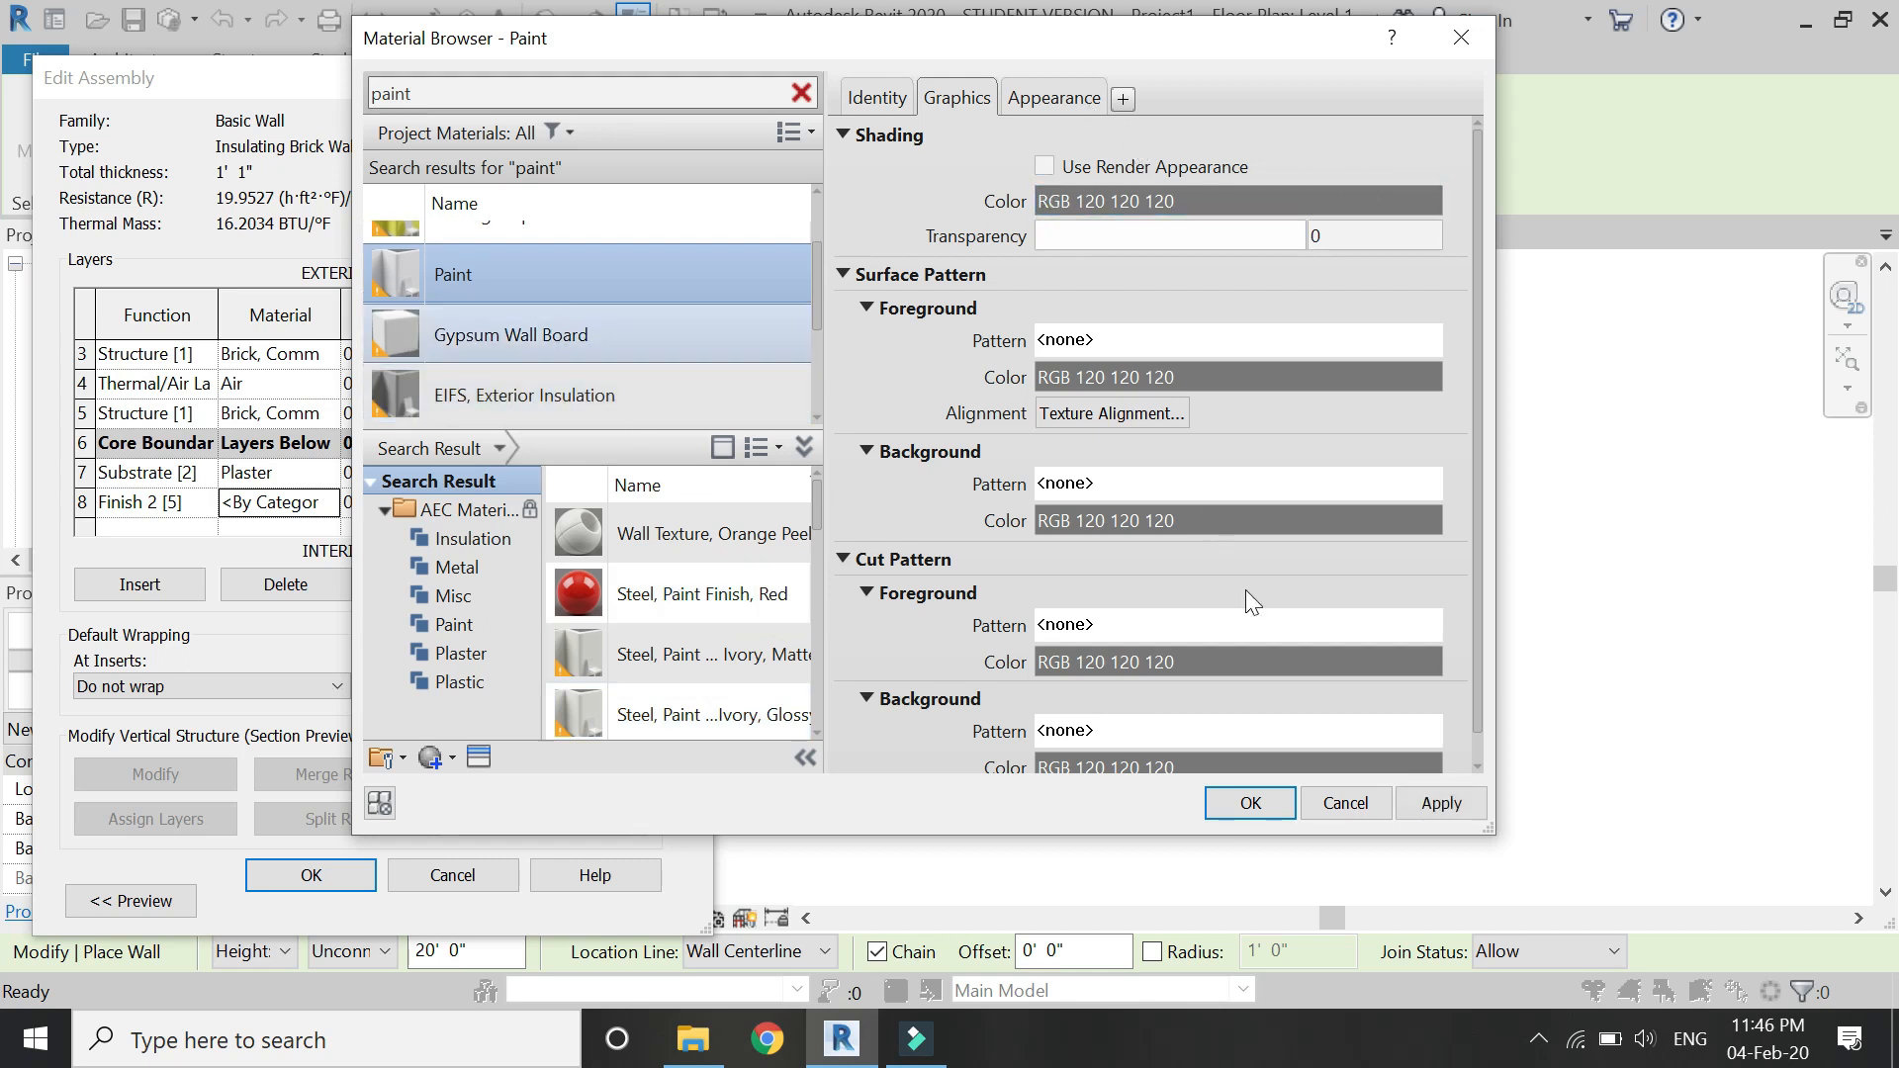
left_click(1054, 97)
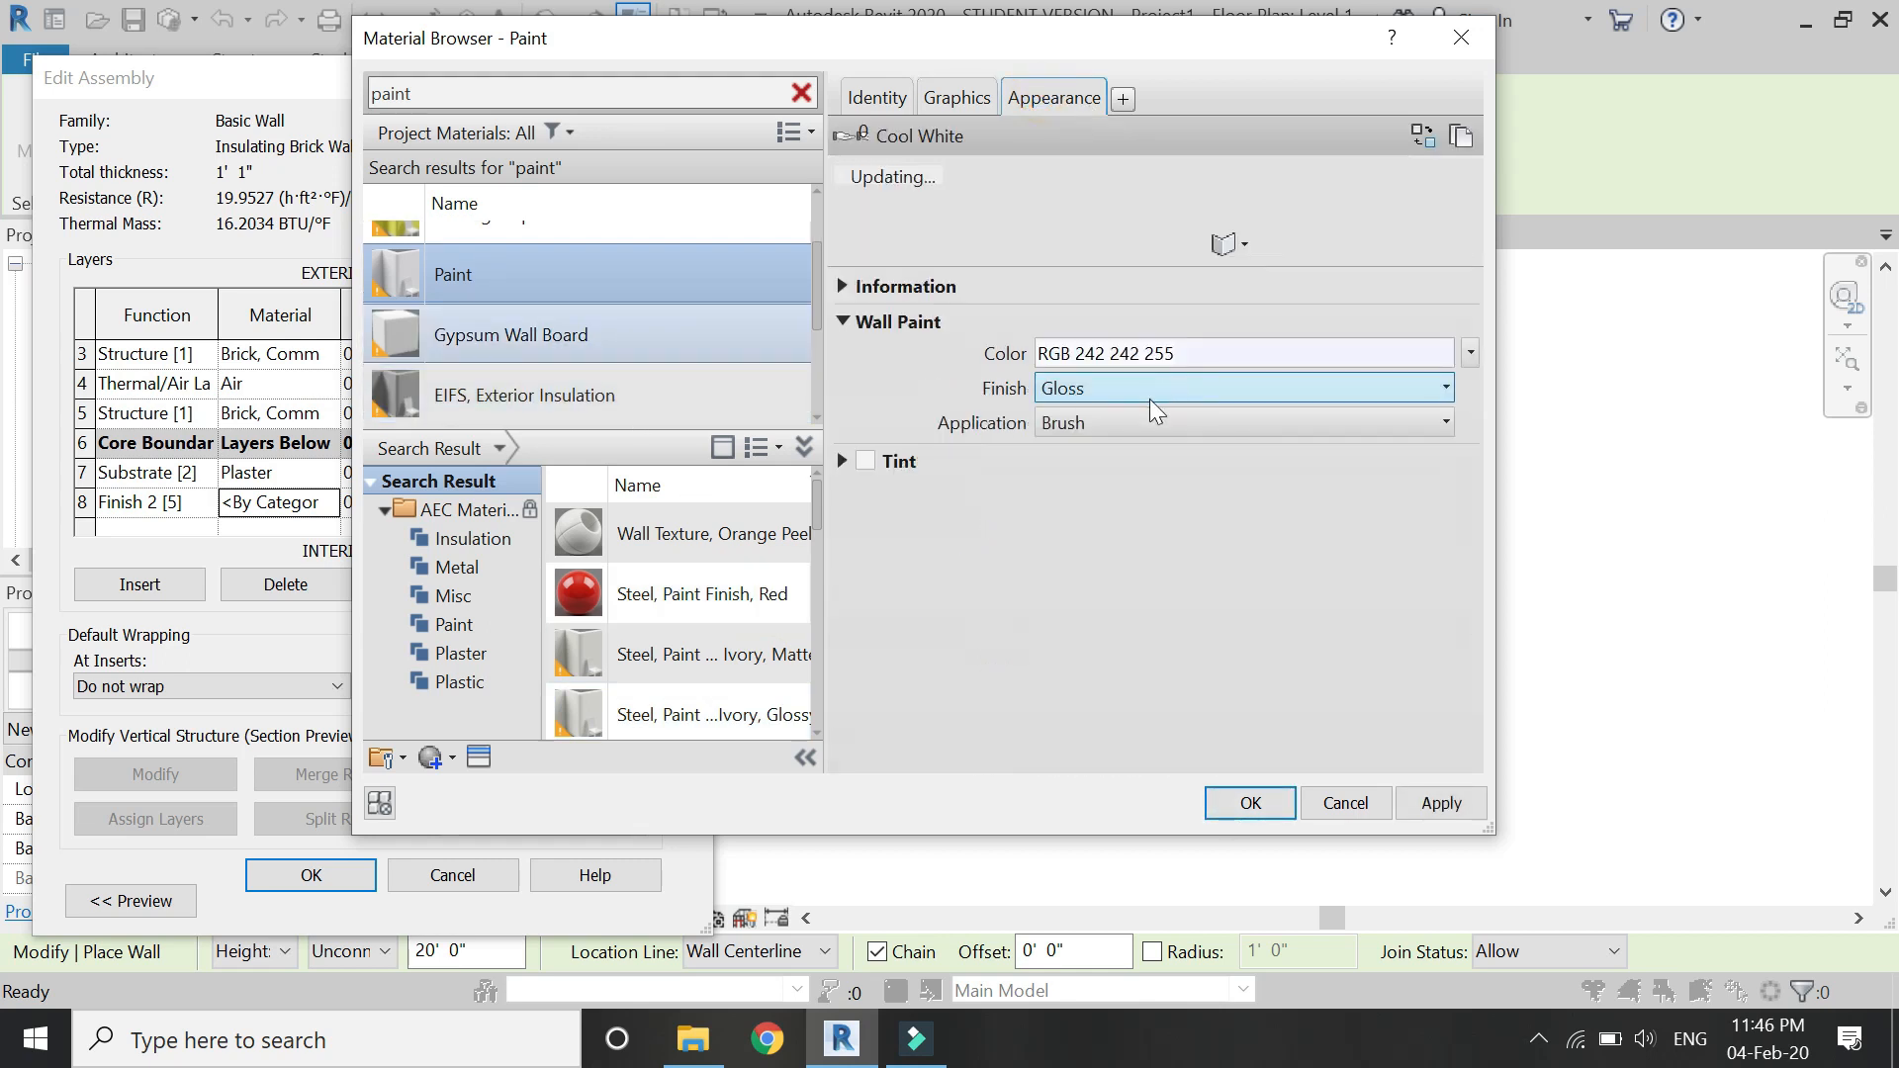
left_click(1252, 804)
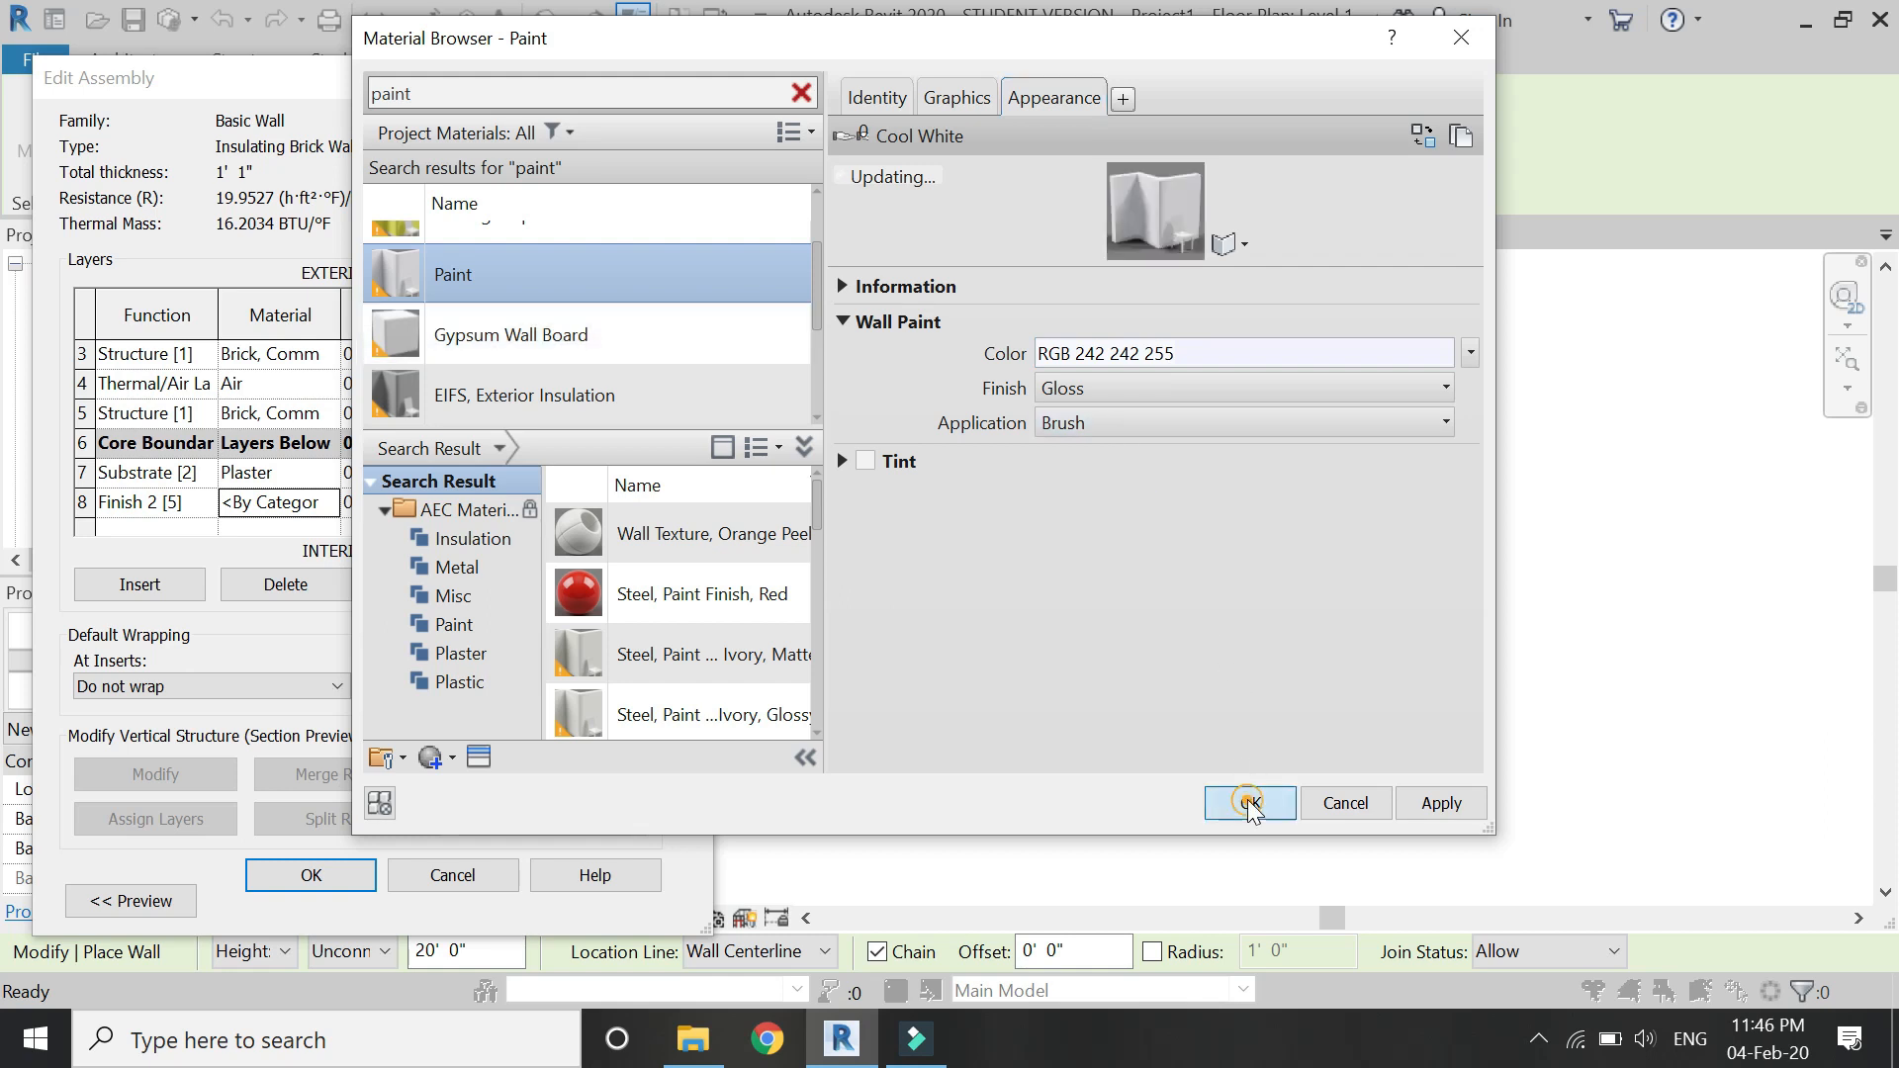
Set the thickness of the interior Paint layer to 1/8".
left_click(406, 505)
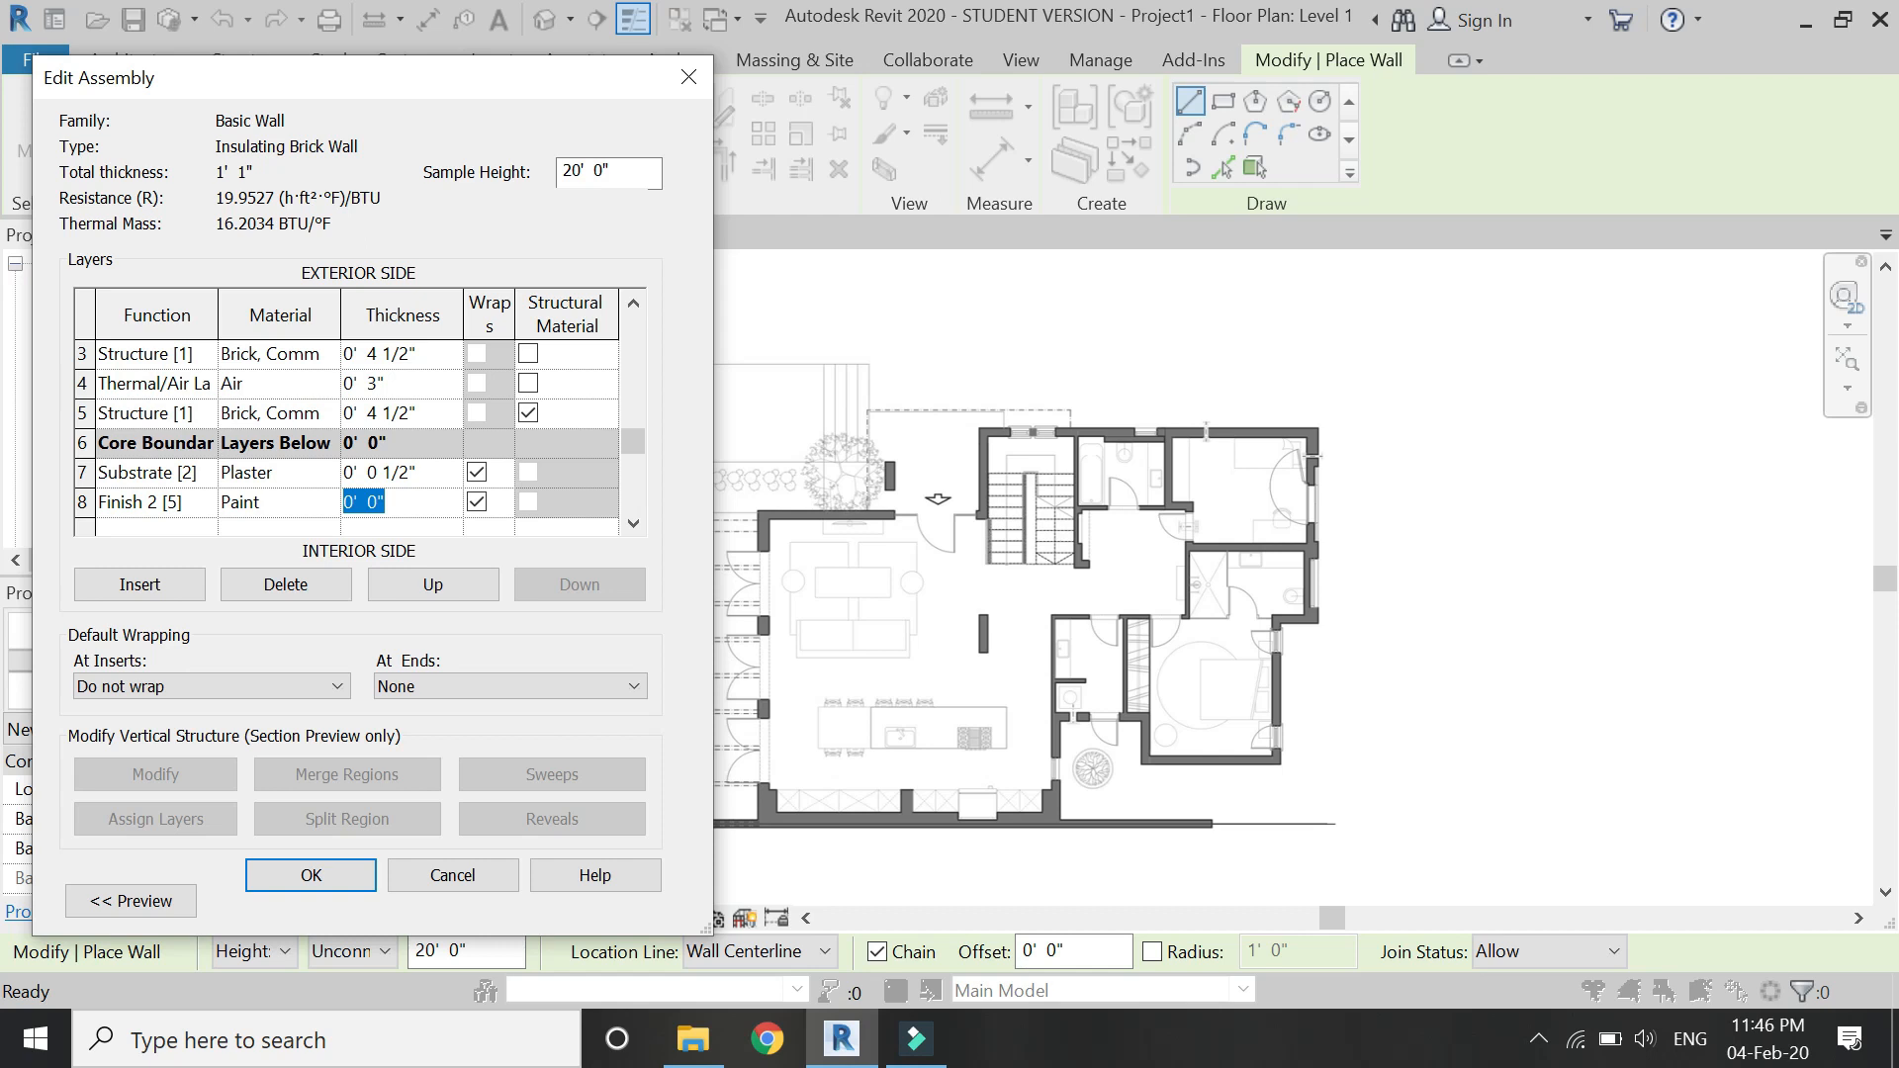
type("1/8")
key("Tab")
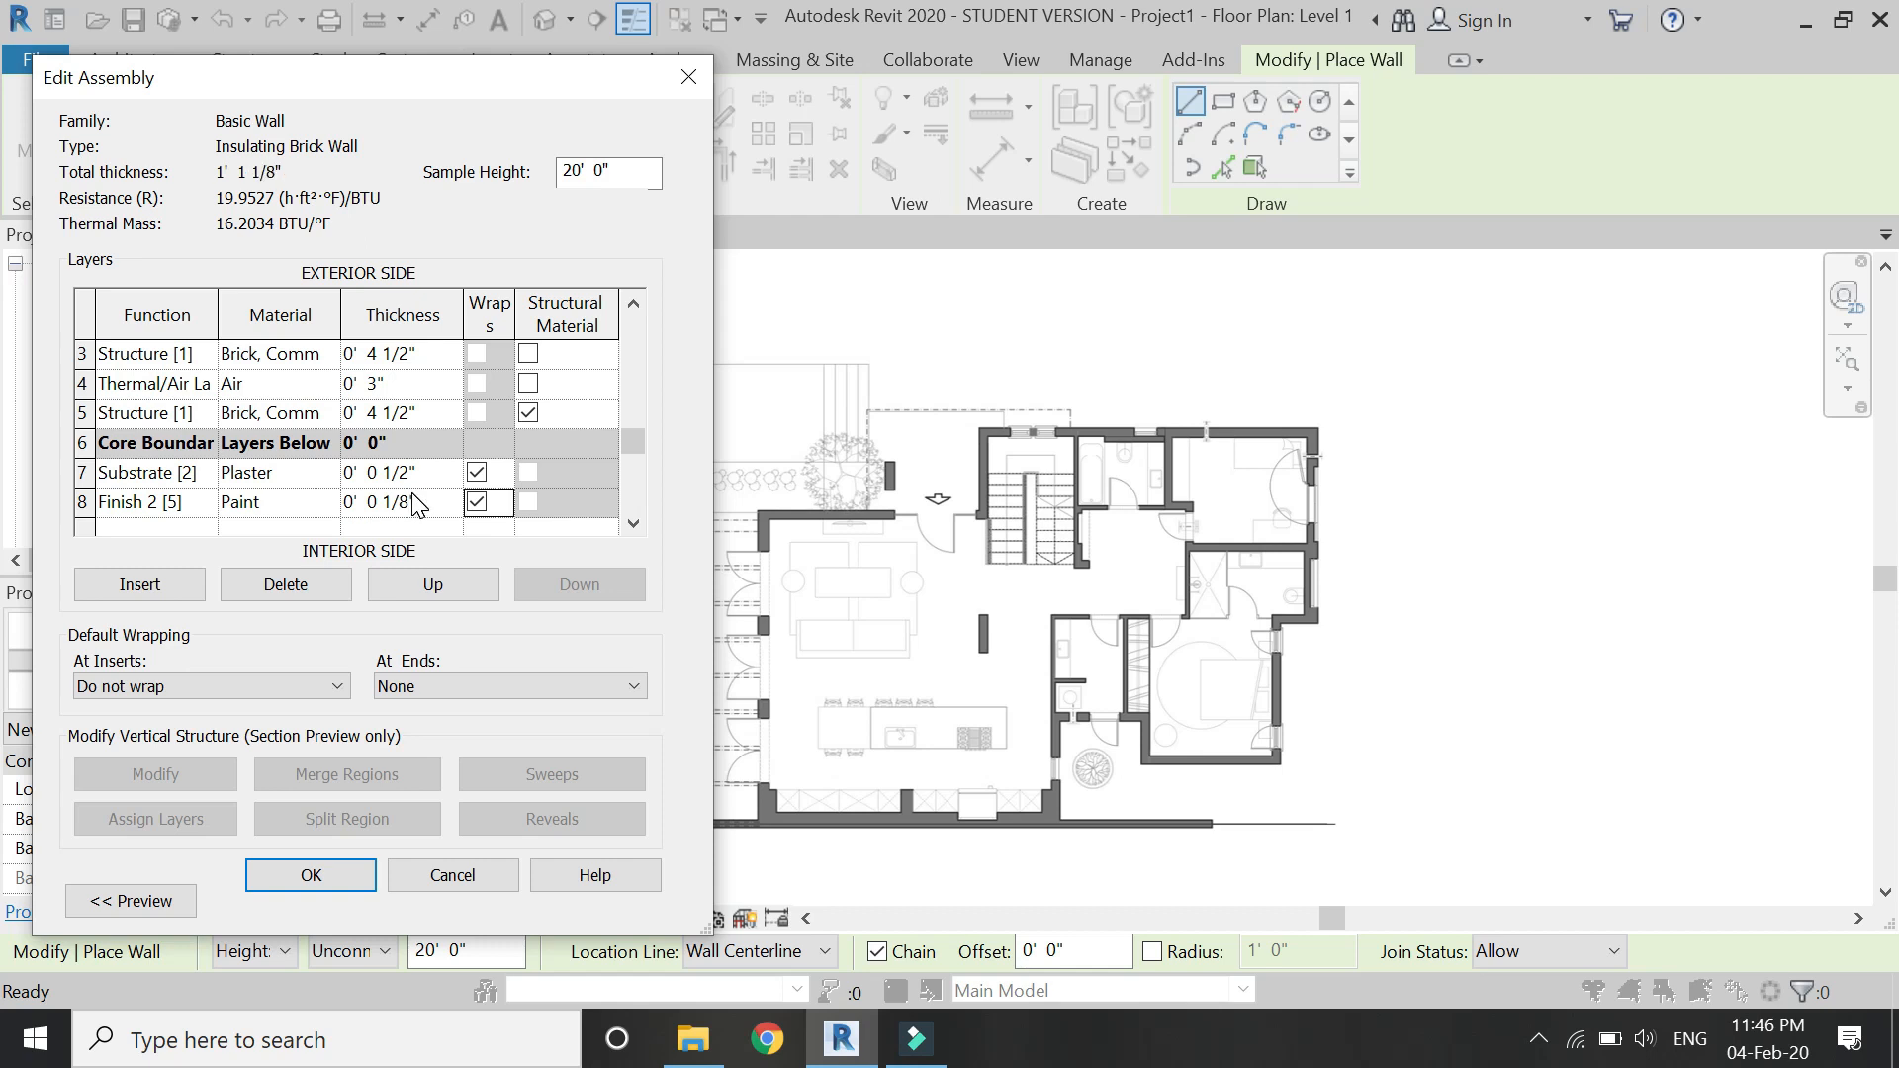
Accept the finished layer assembly and the Insulating Brick Wall type properties.
left_click(407, 531)
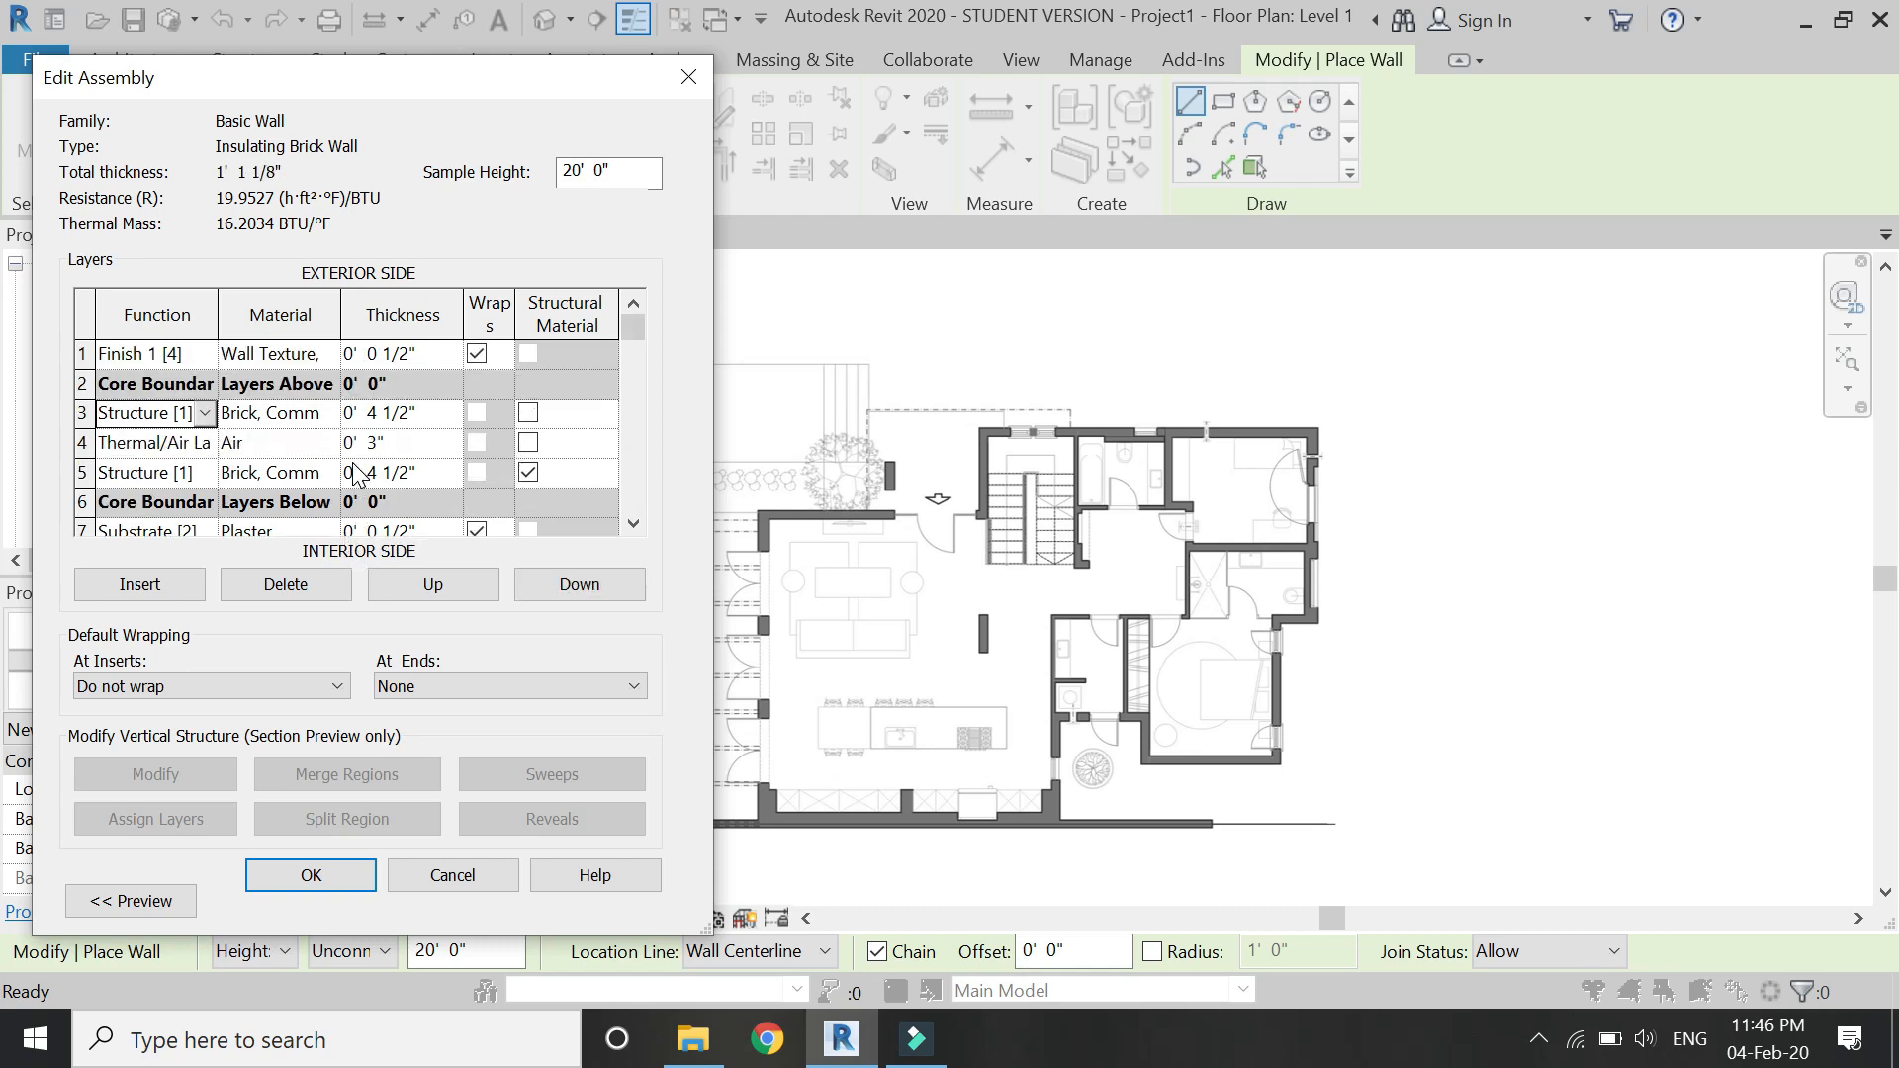
scroll(360, 475, "down", 1)
left_click(326, 869)
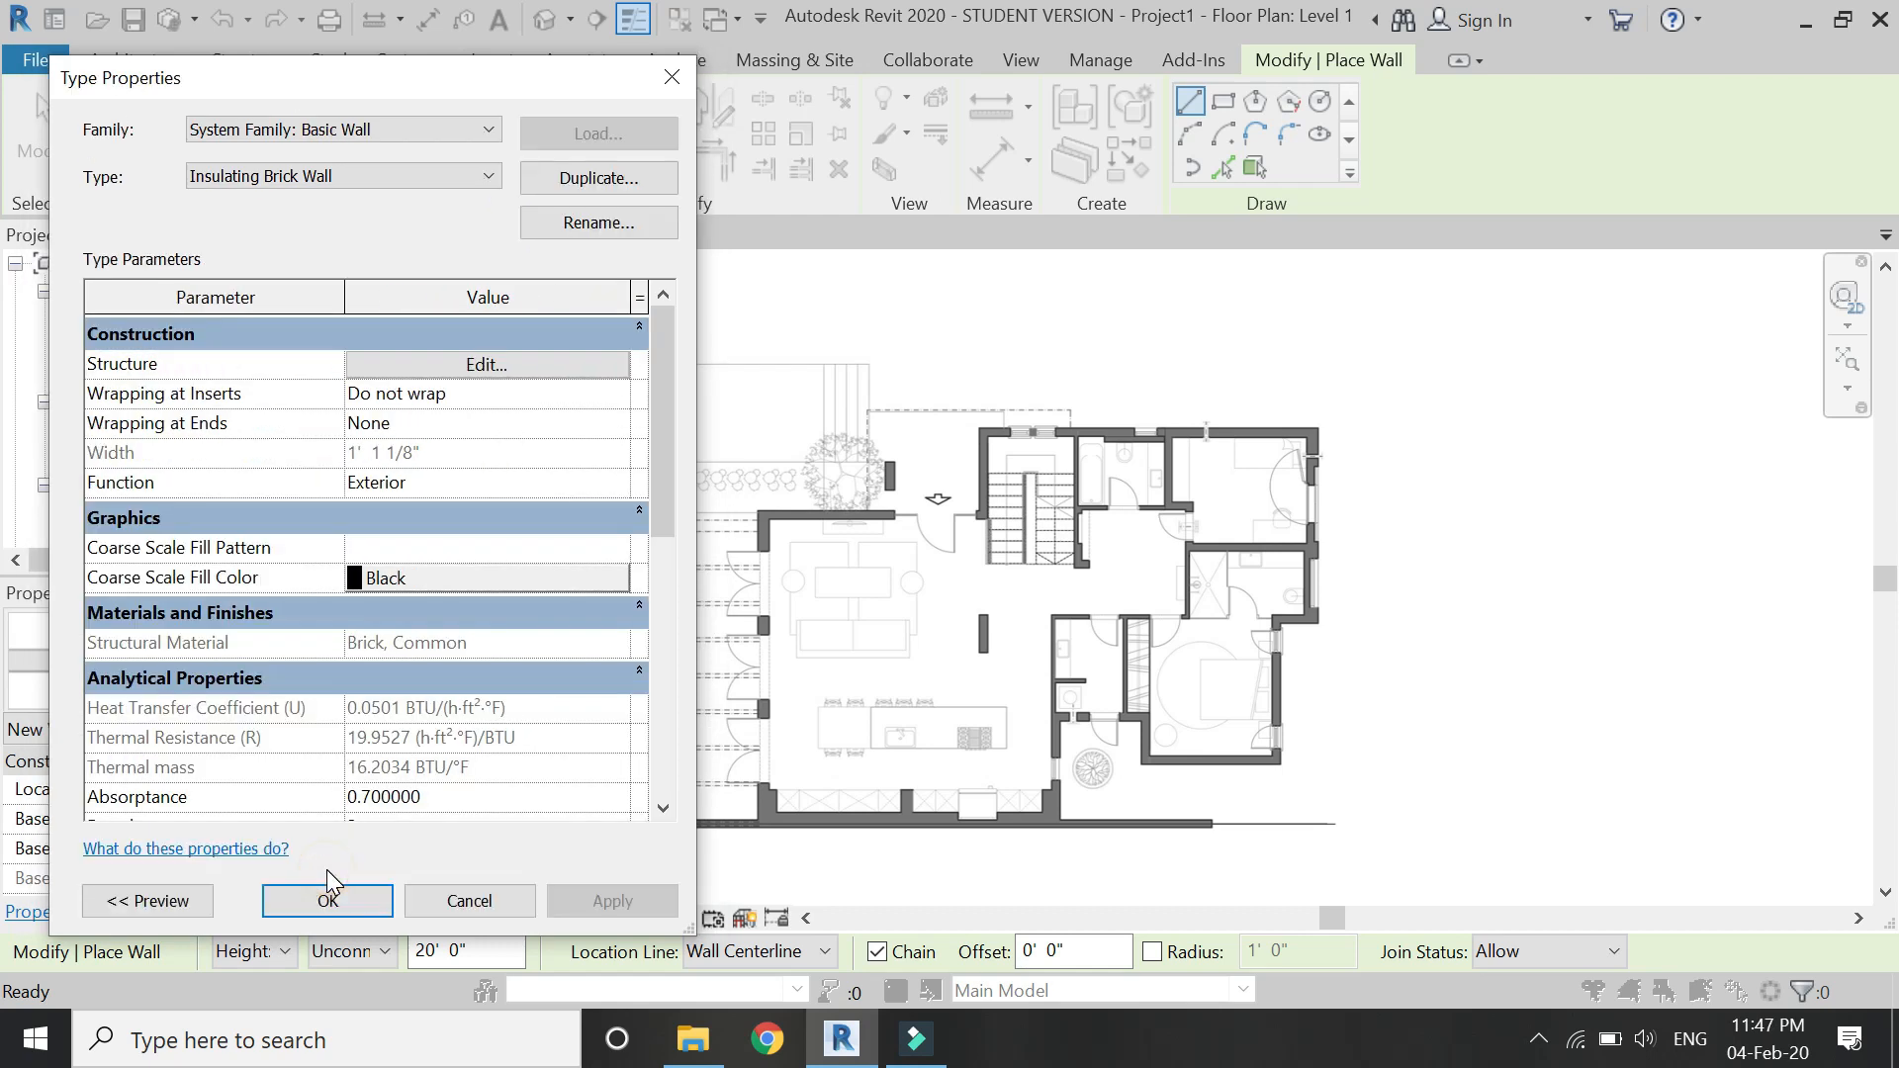
left_click(339, 911)
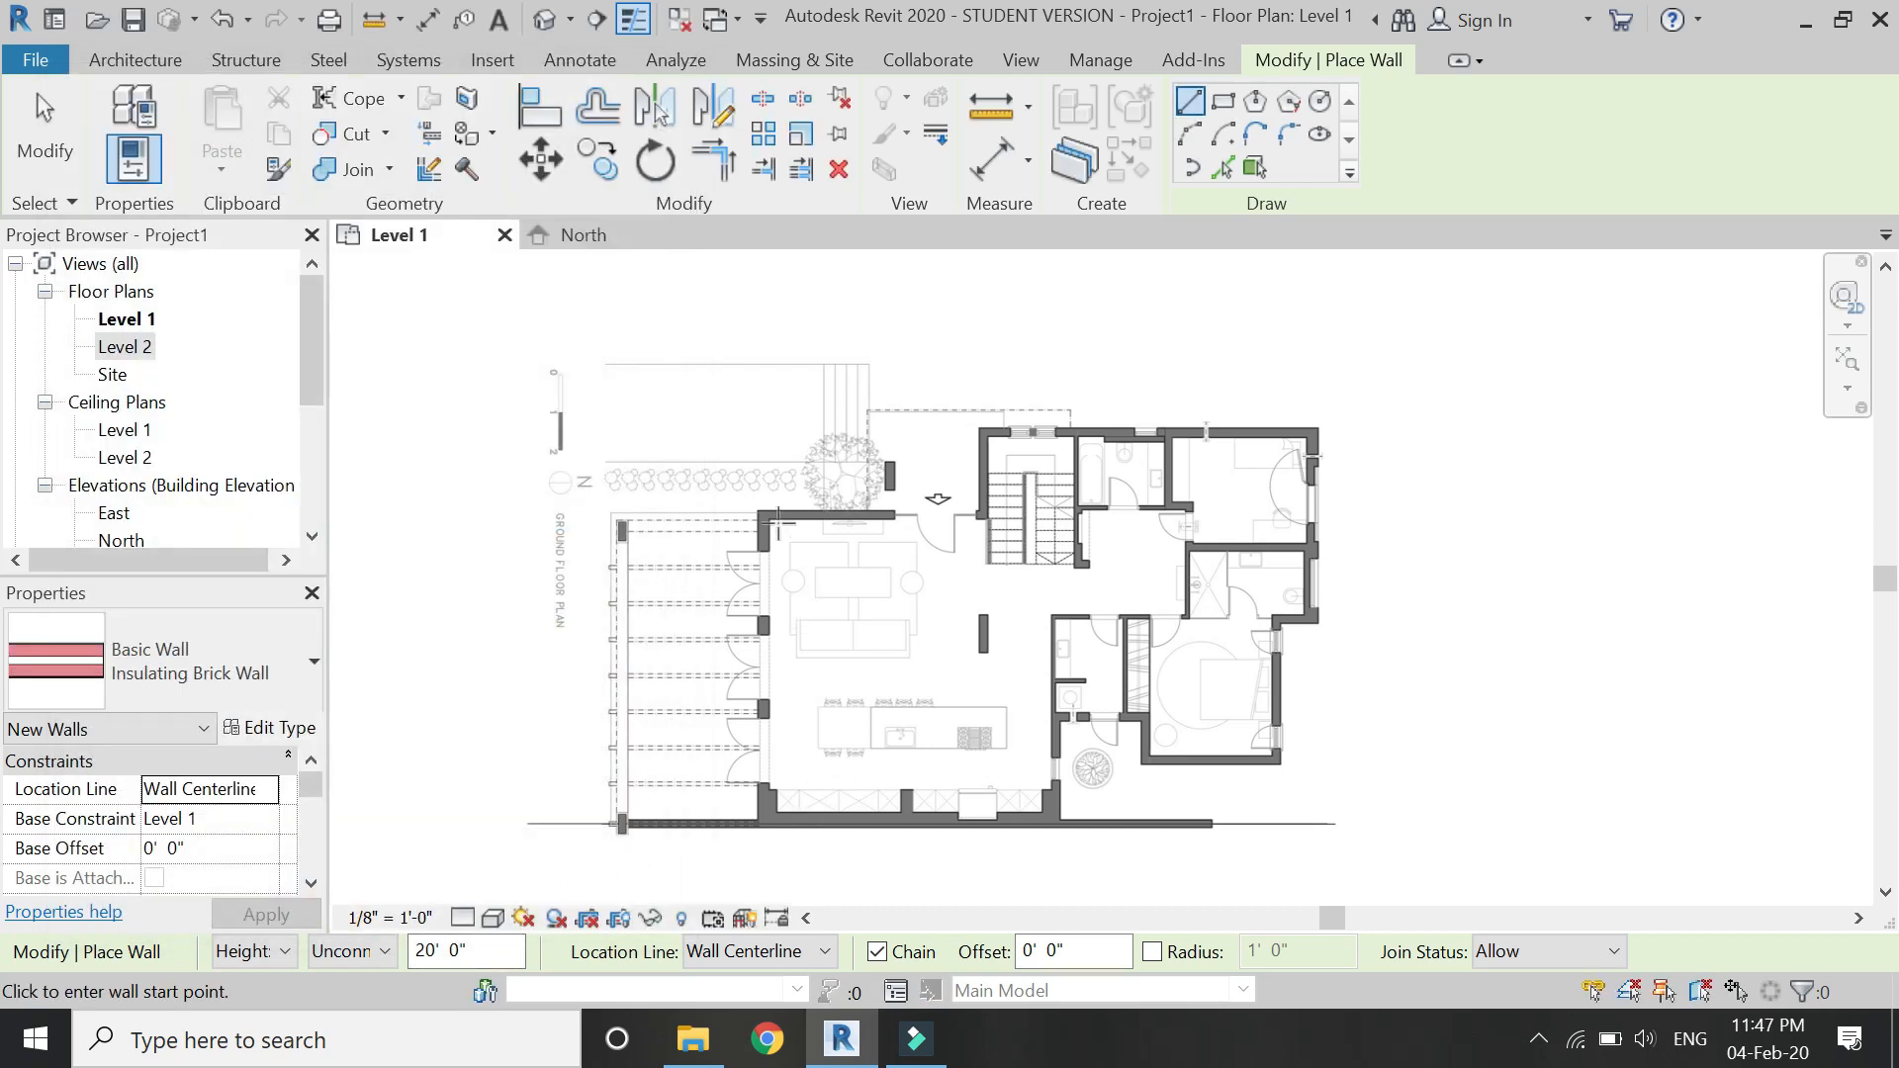
scroll(752, 512, "up", 3)
scroll(752, 510, "up", 3)
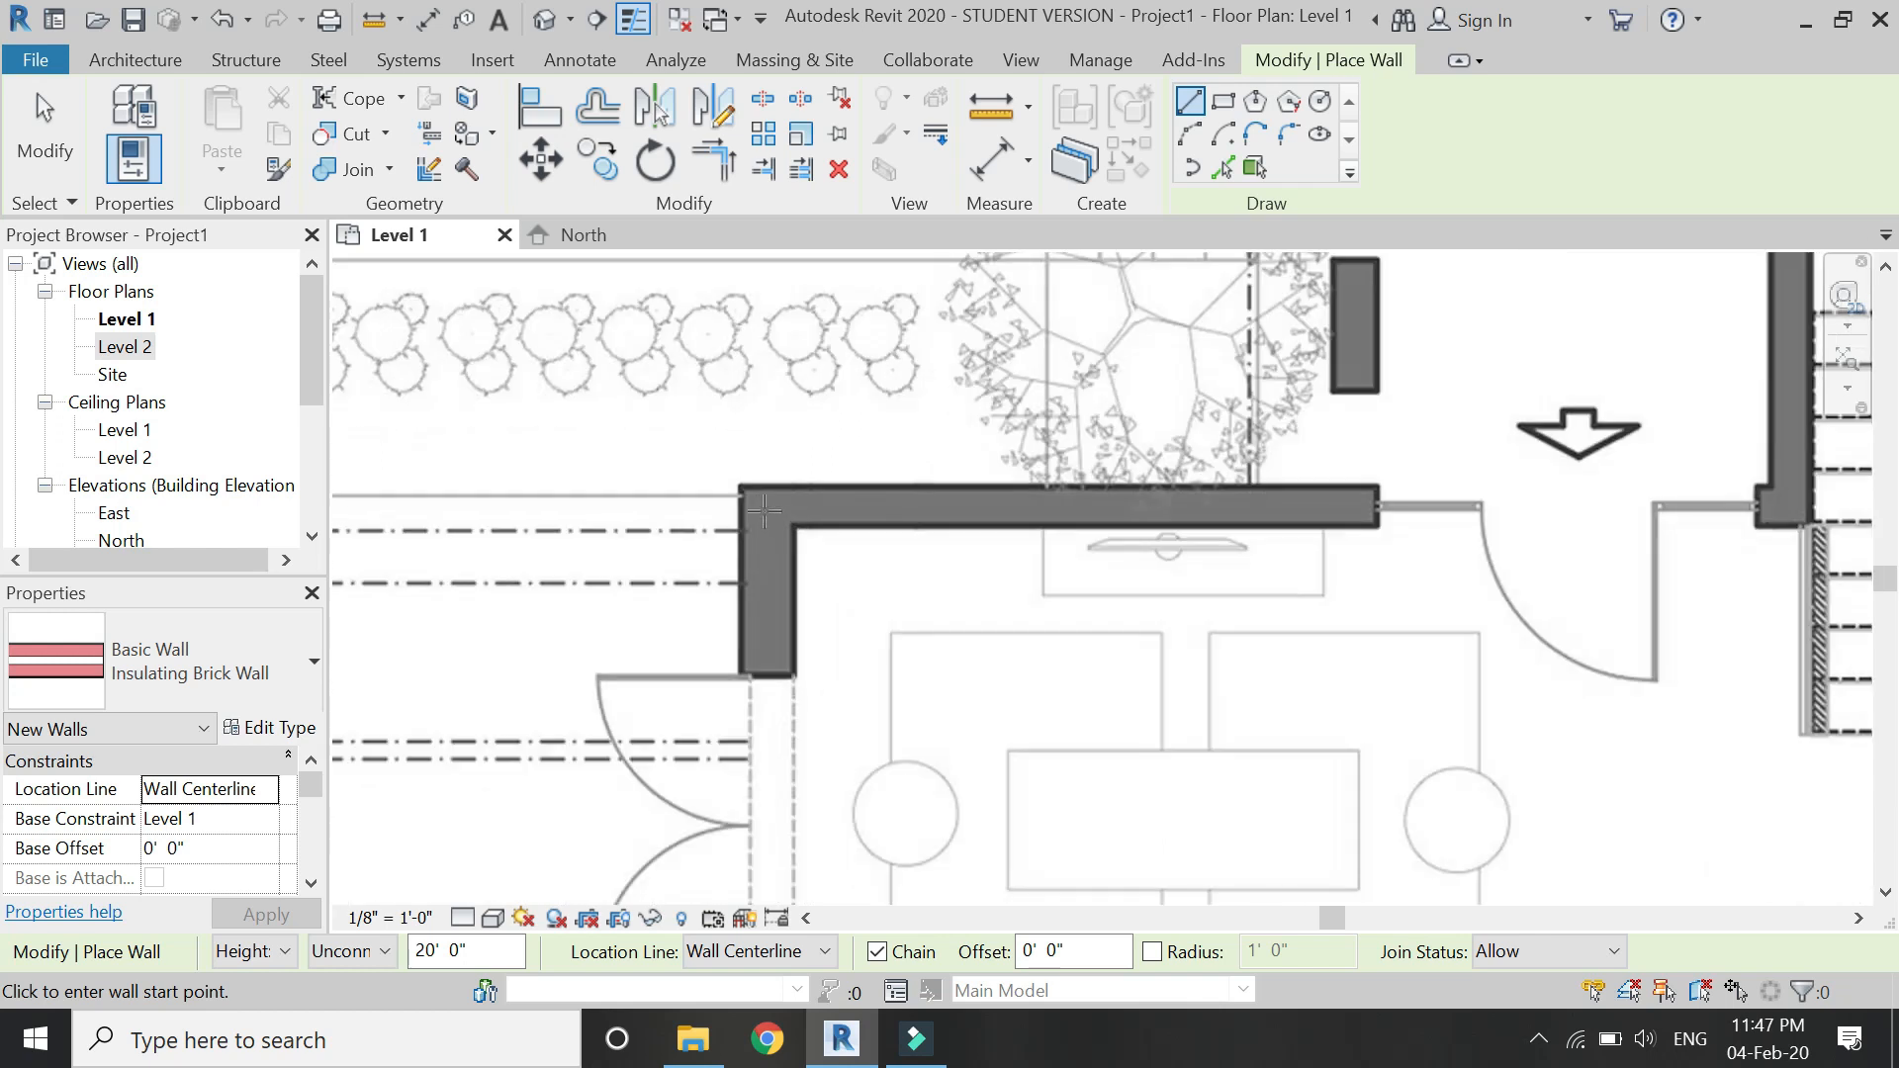
left_click(768, 508)
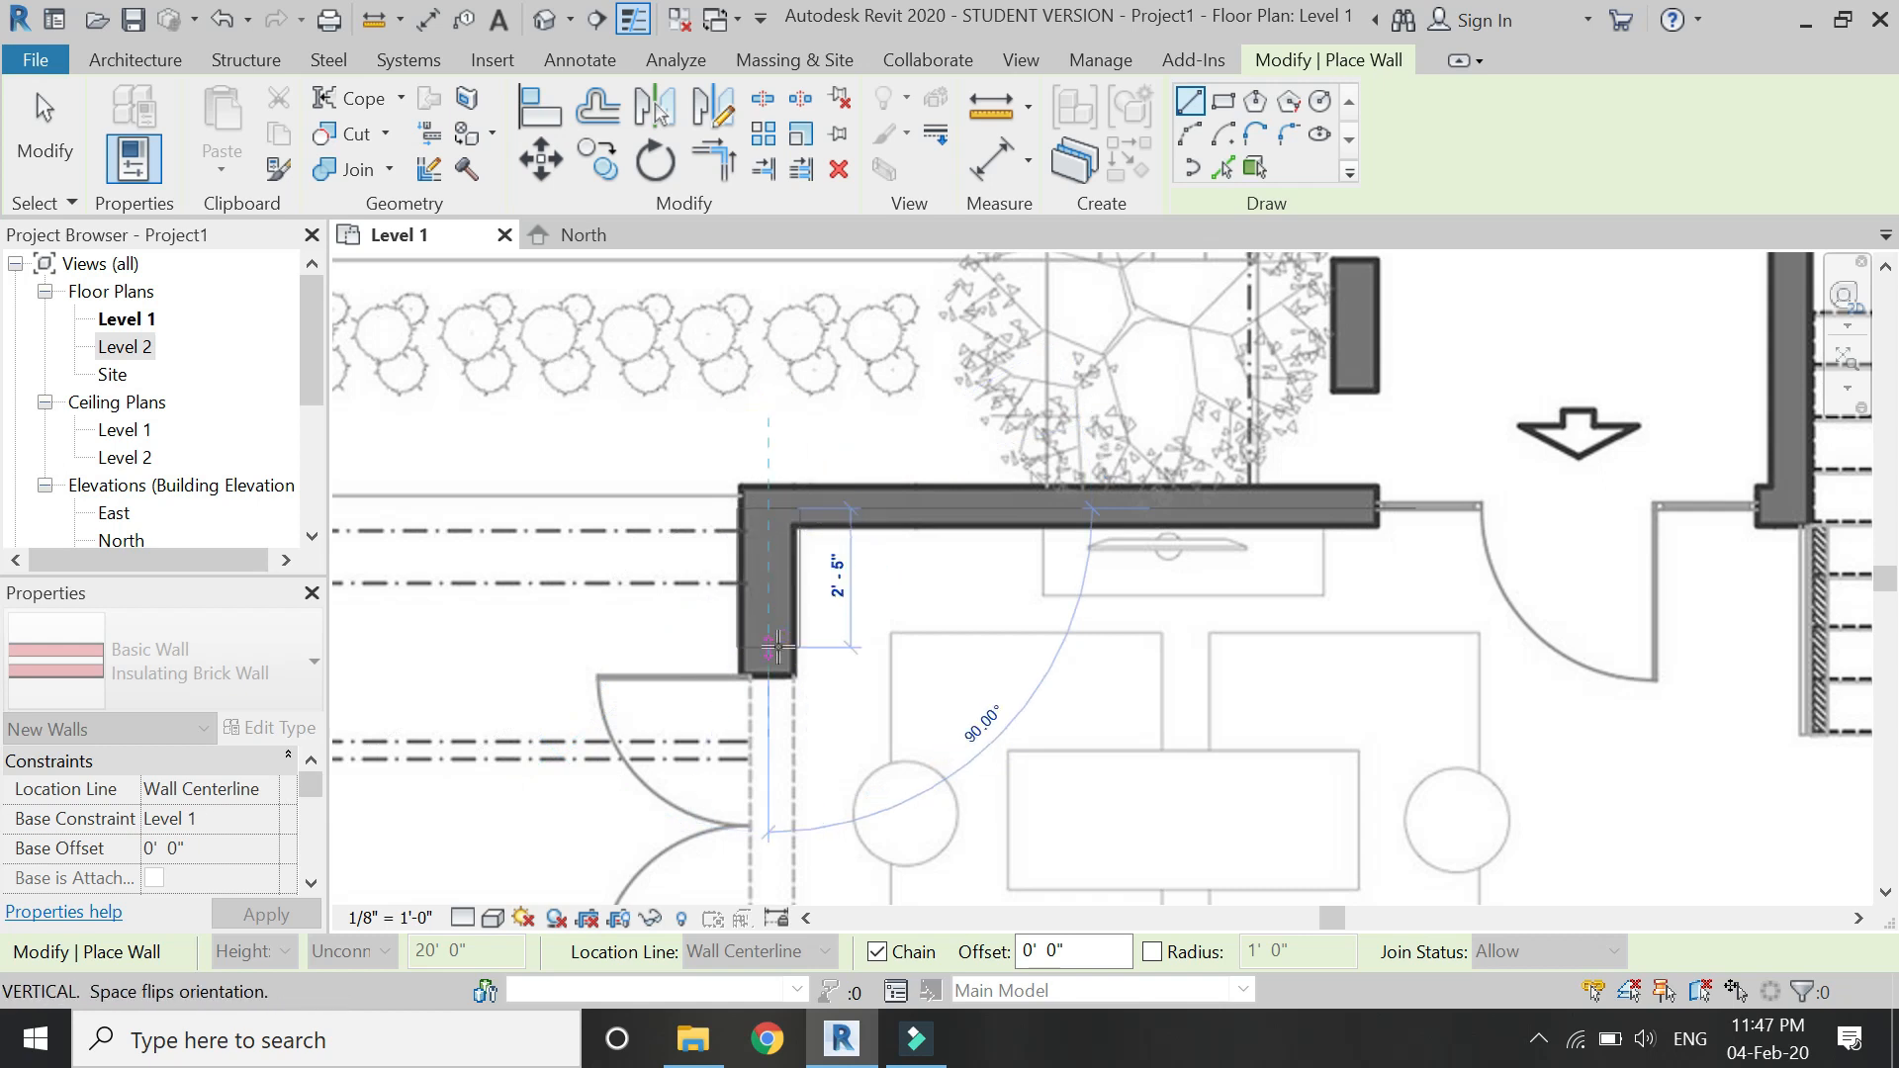
key("Escape")
key("Escape")
Try starting the wall with the Core Centerline and Finish Face: Exterior location lines, and return the setting to Wall Centerline.
left_click(267, 789)
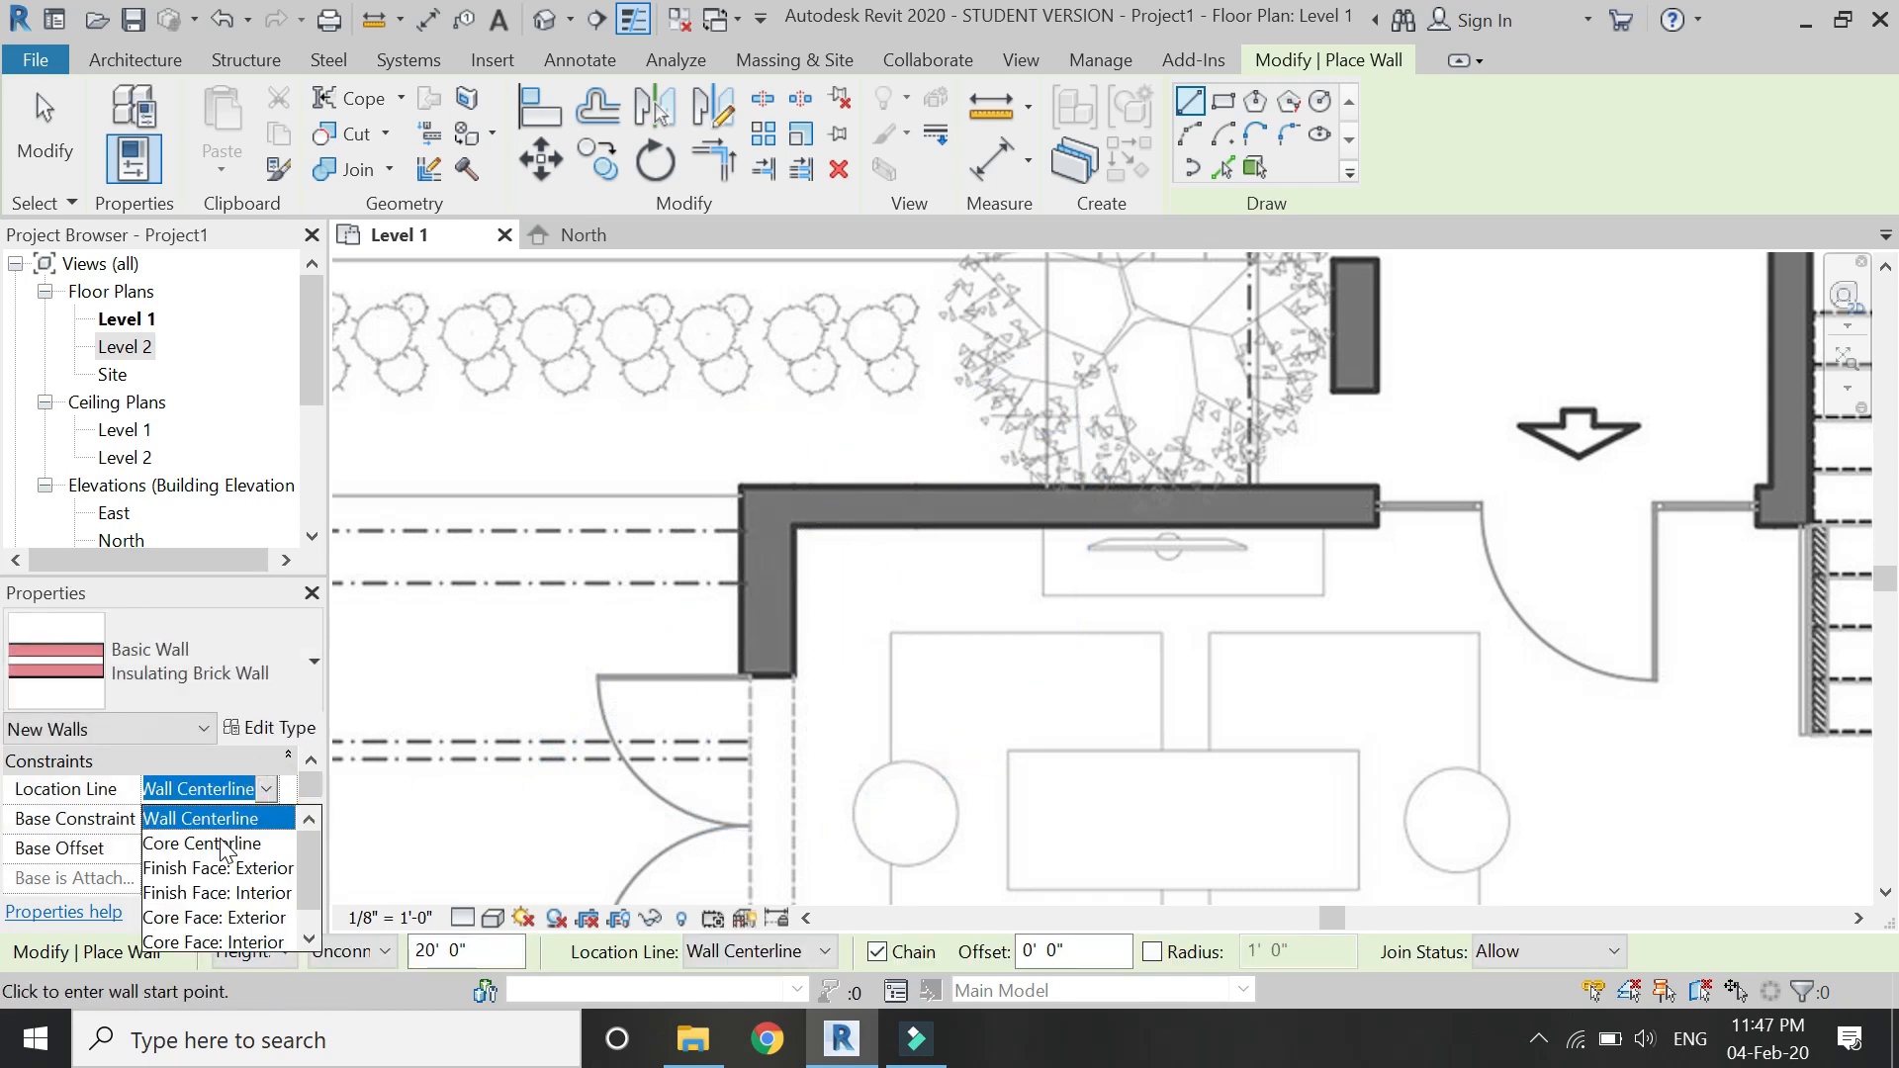
left_click(218, 836)
left_click(267, 788)
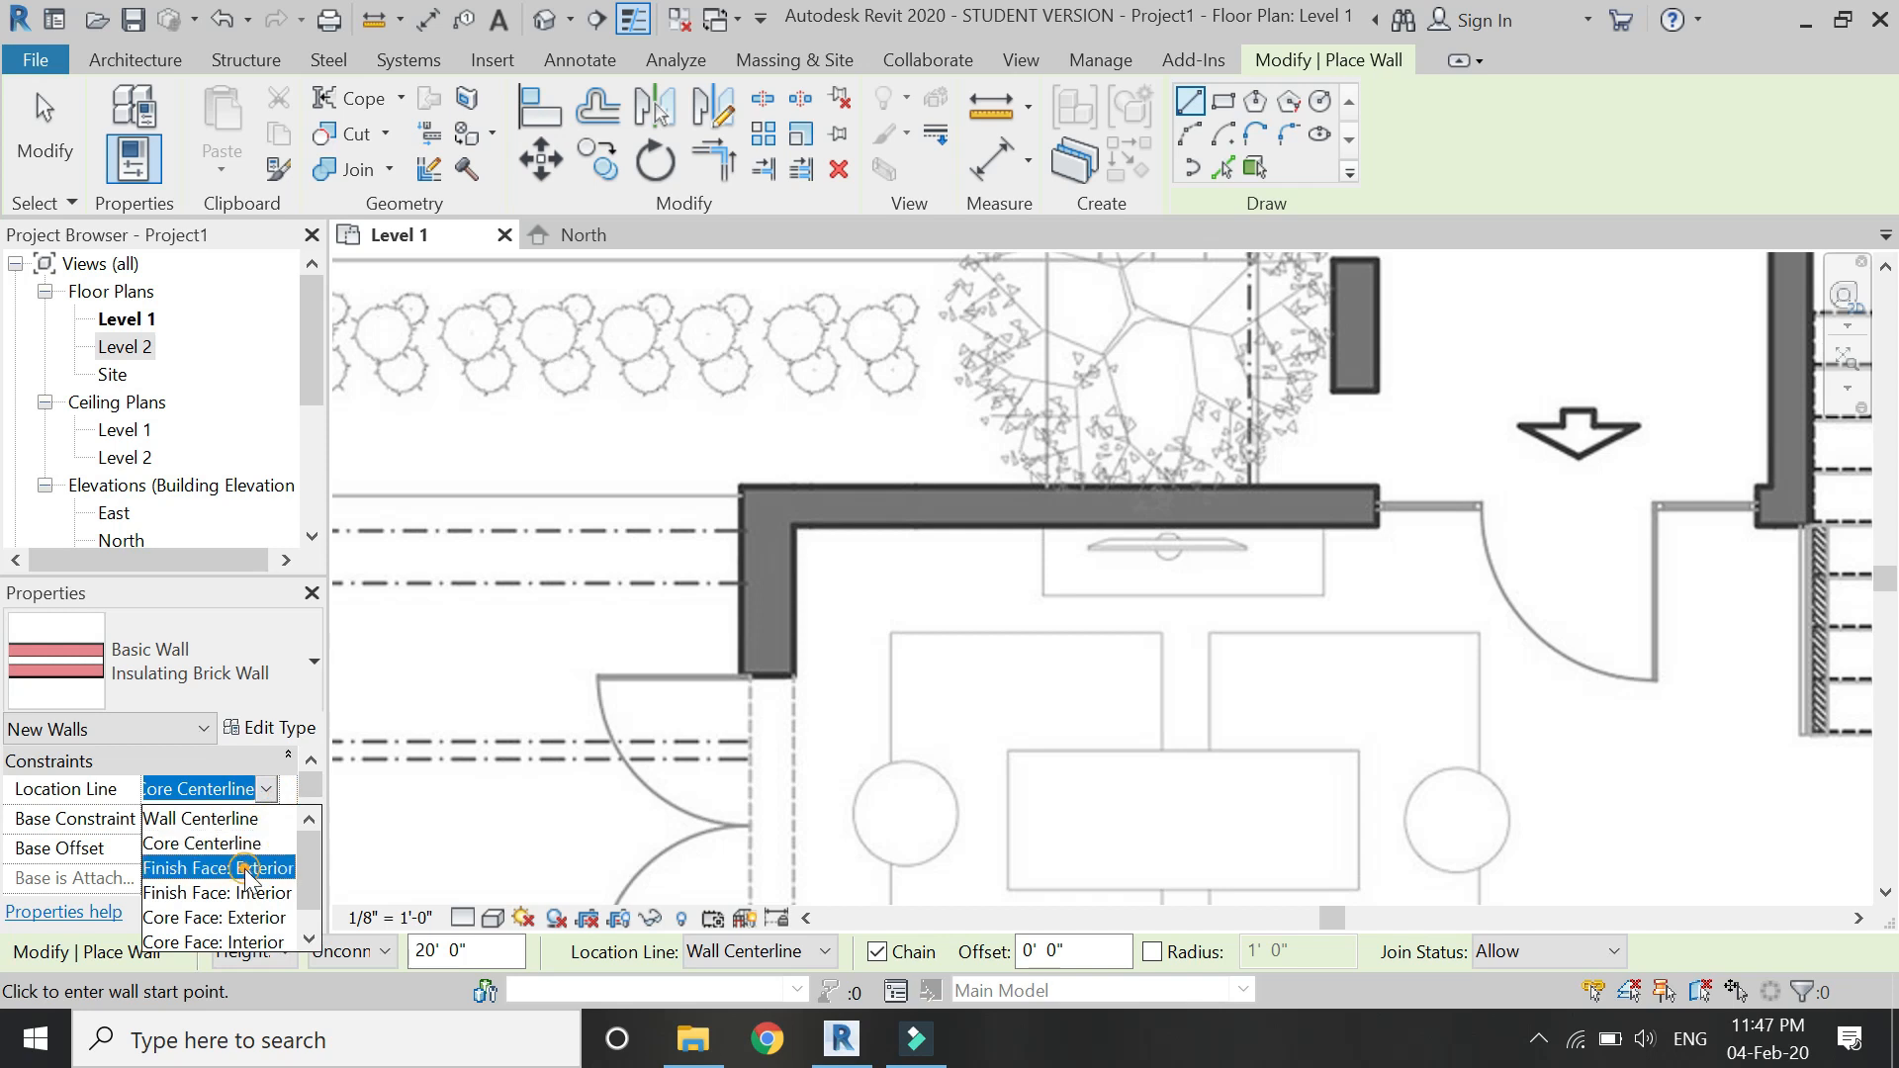
left_click(228, 862)
left_click(774, 505)
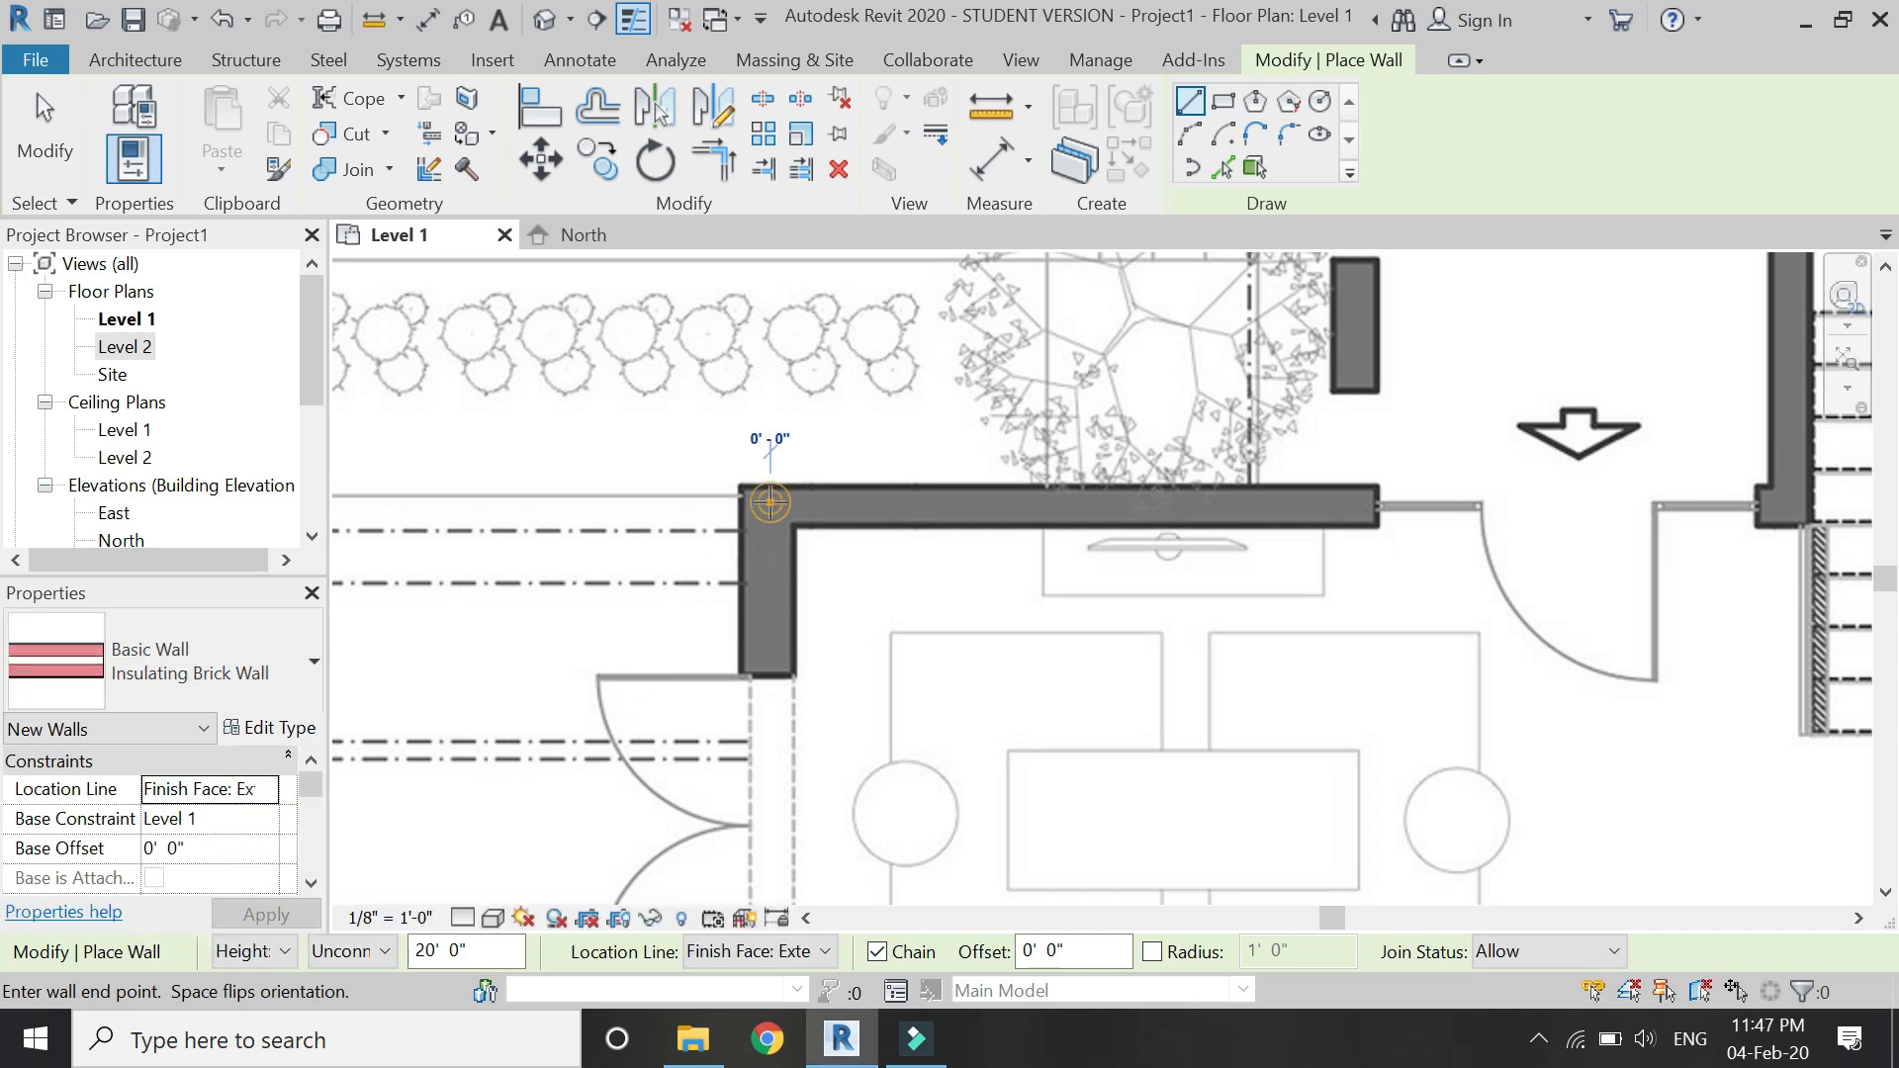
left_click(775, 638)
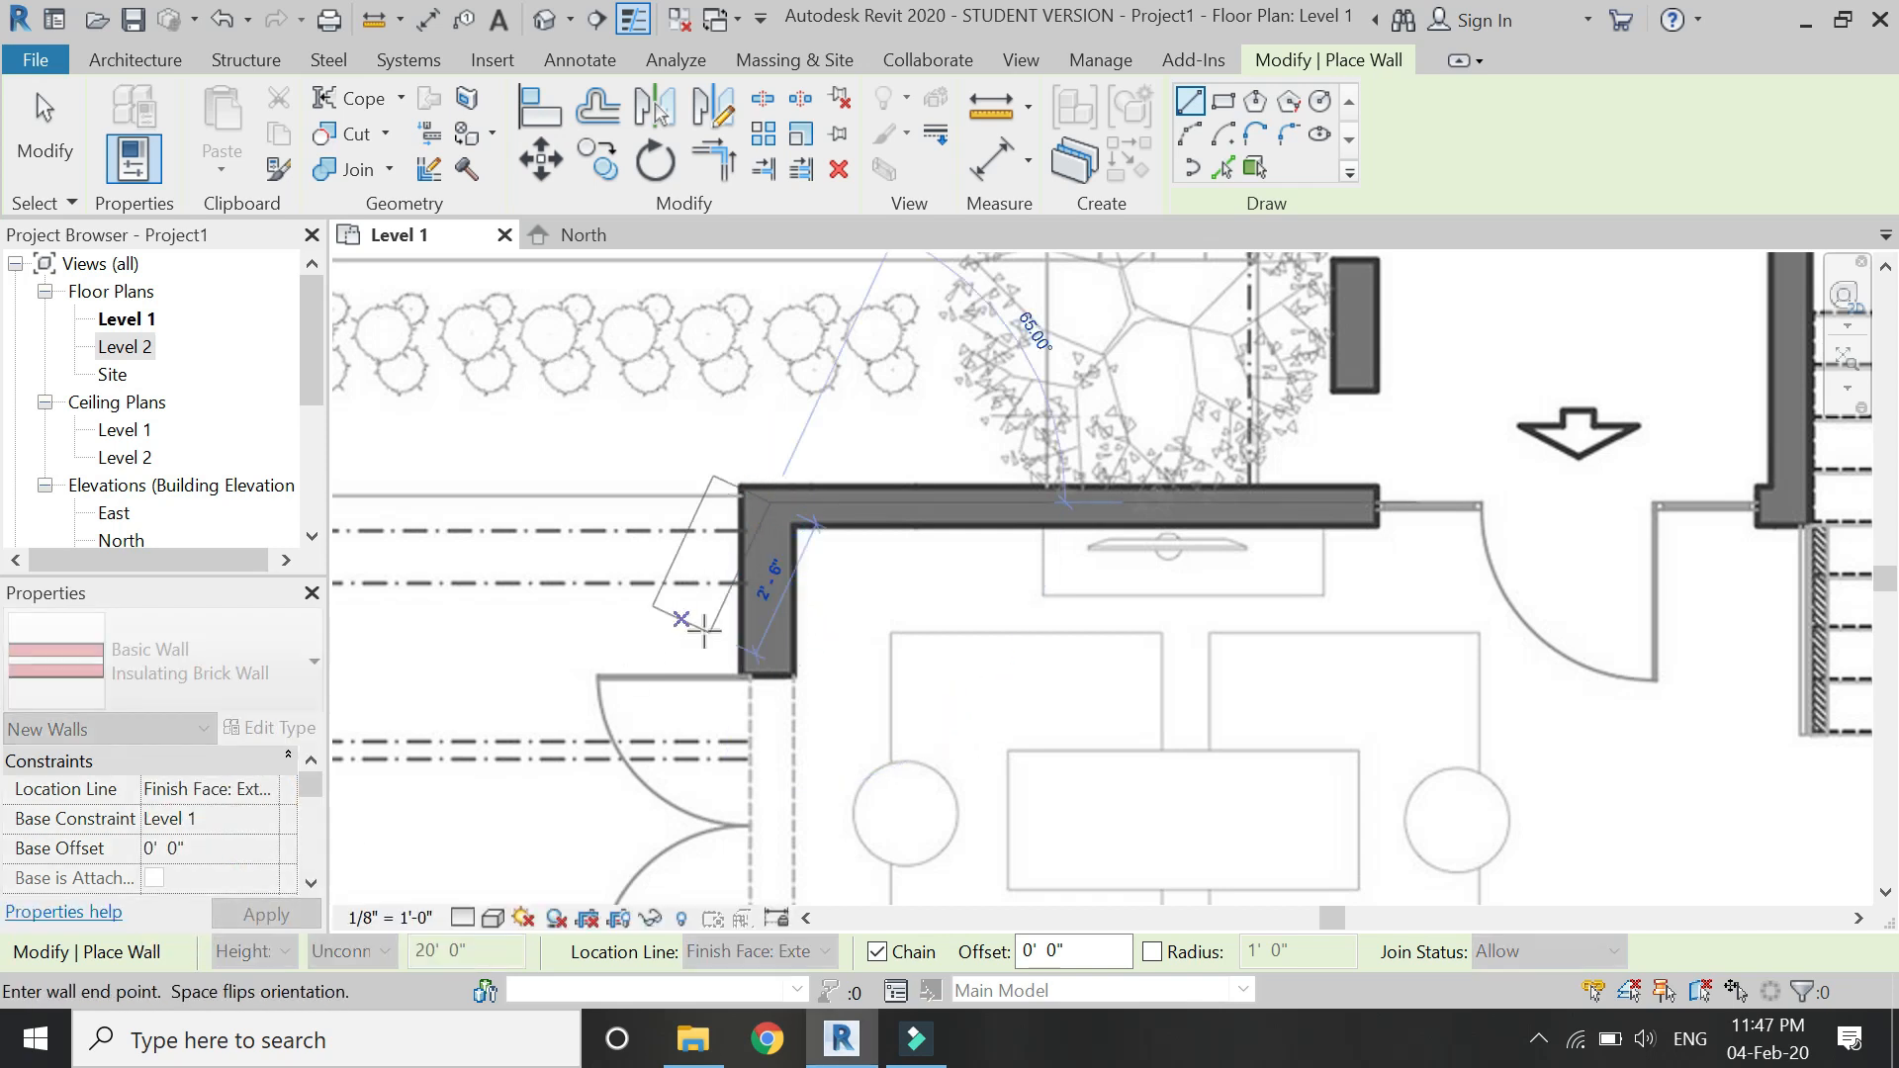
left_click(269, 789)
left_click(234, 820)
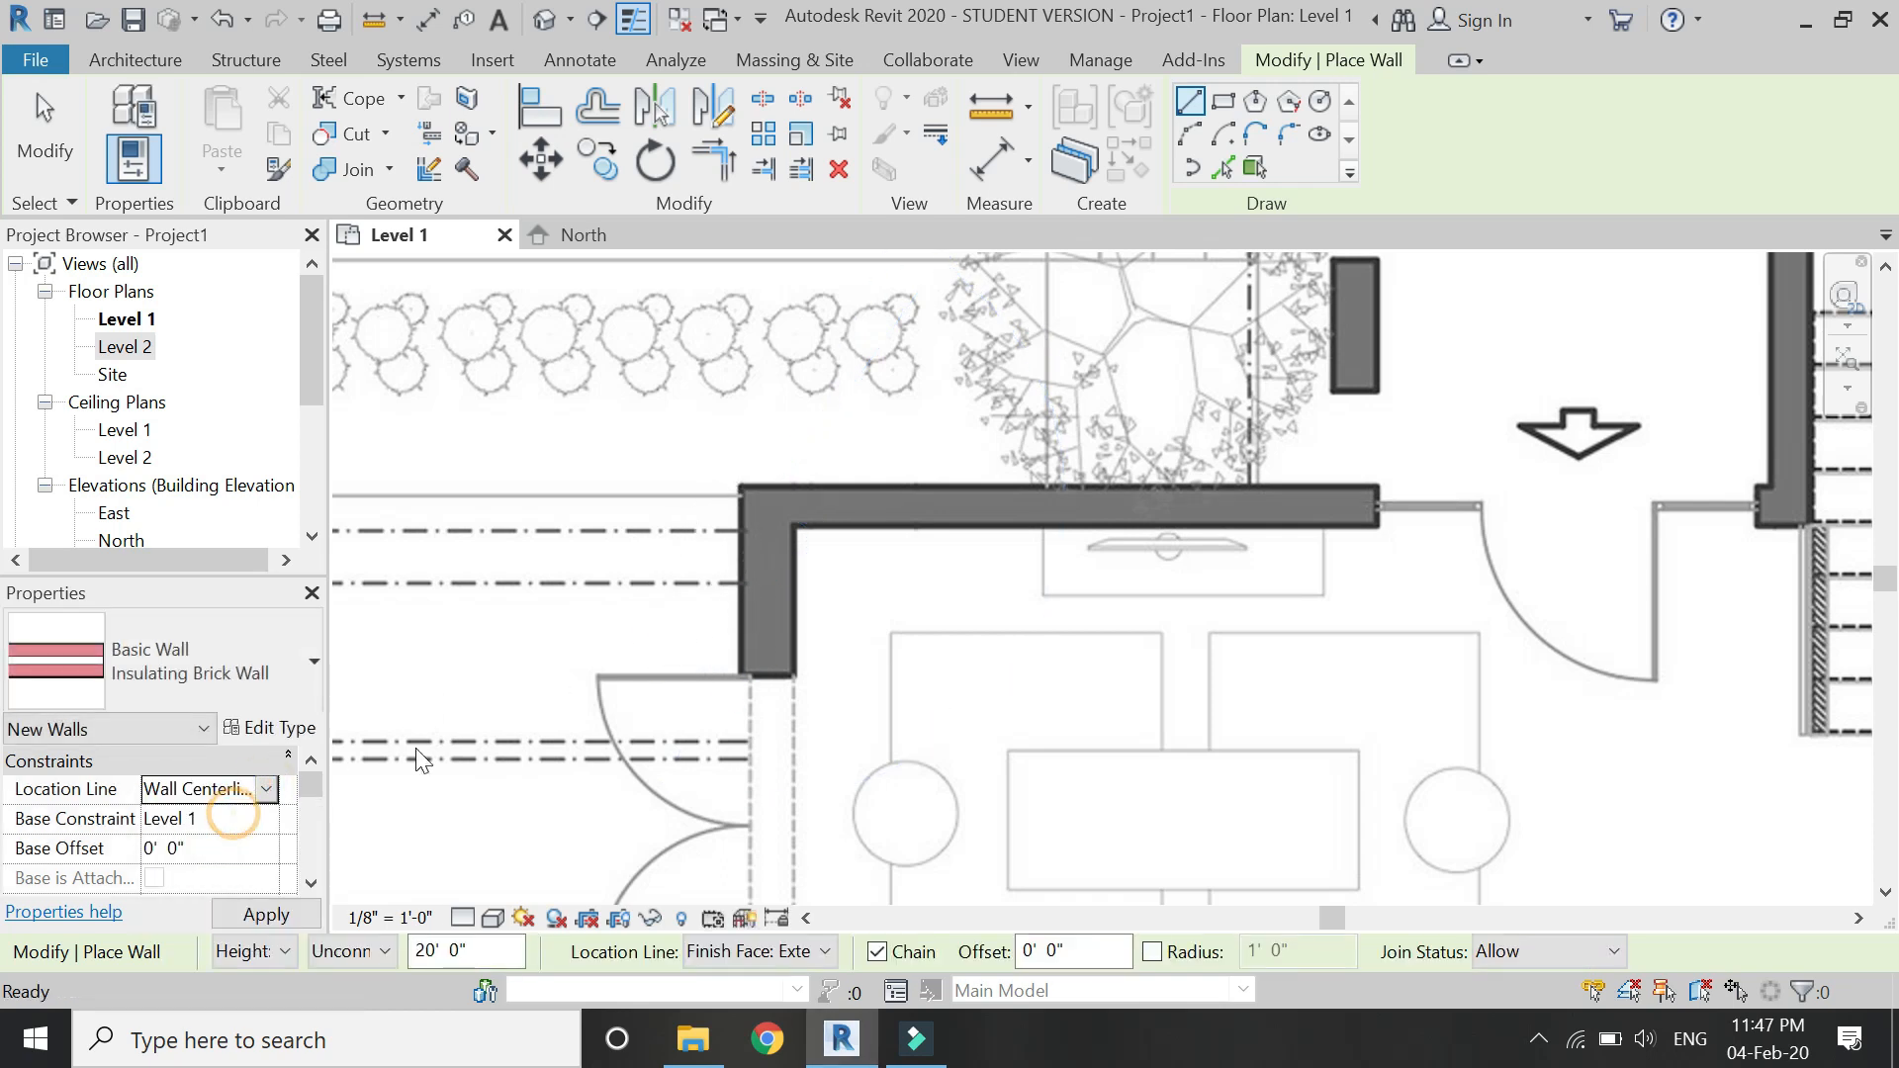
Draw the living room's left exterior wall from its upper-left corner straight down to the plan's bottom-left corner.
left_click(767, 509)
scroll(792, 445, "down", 5)
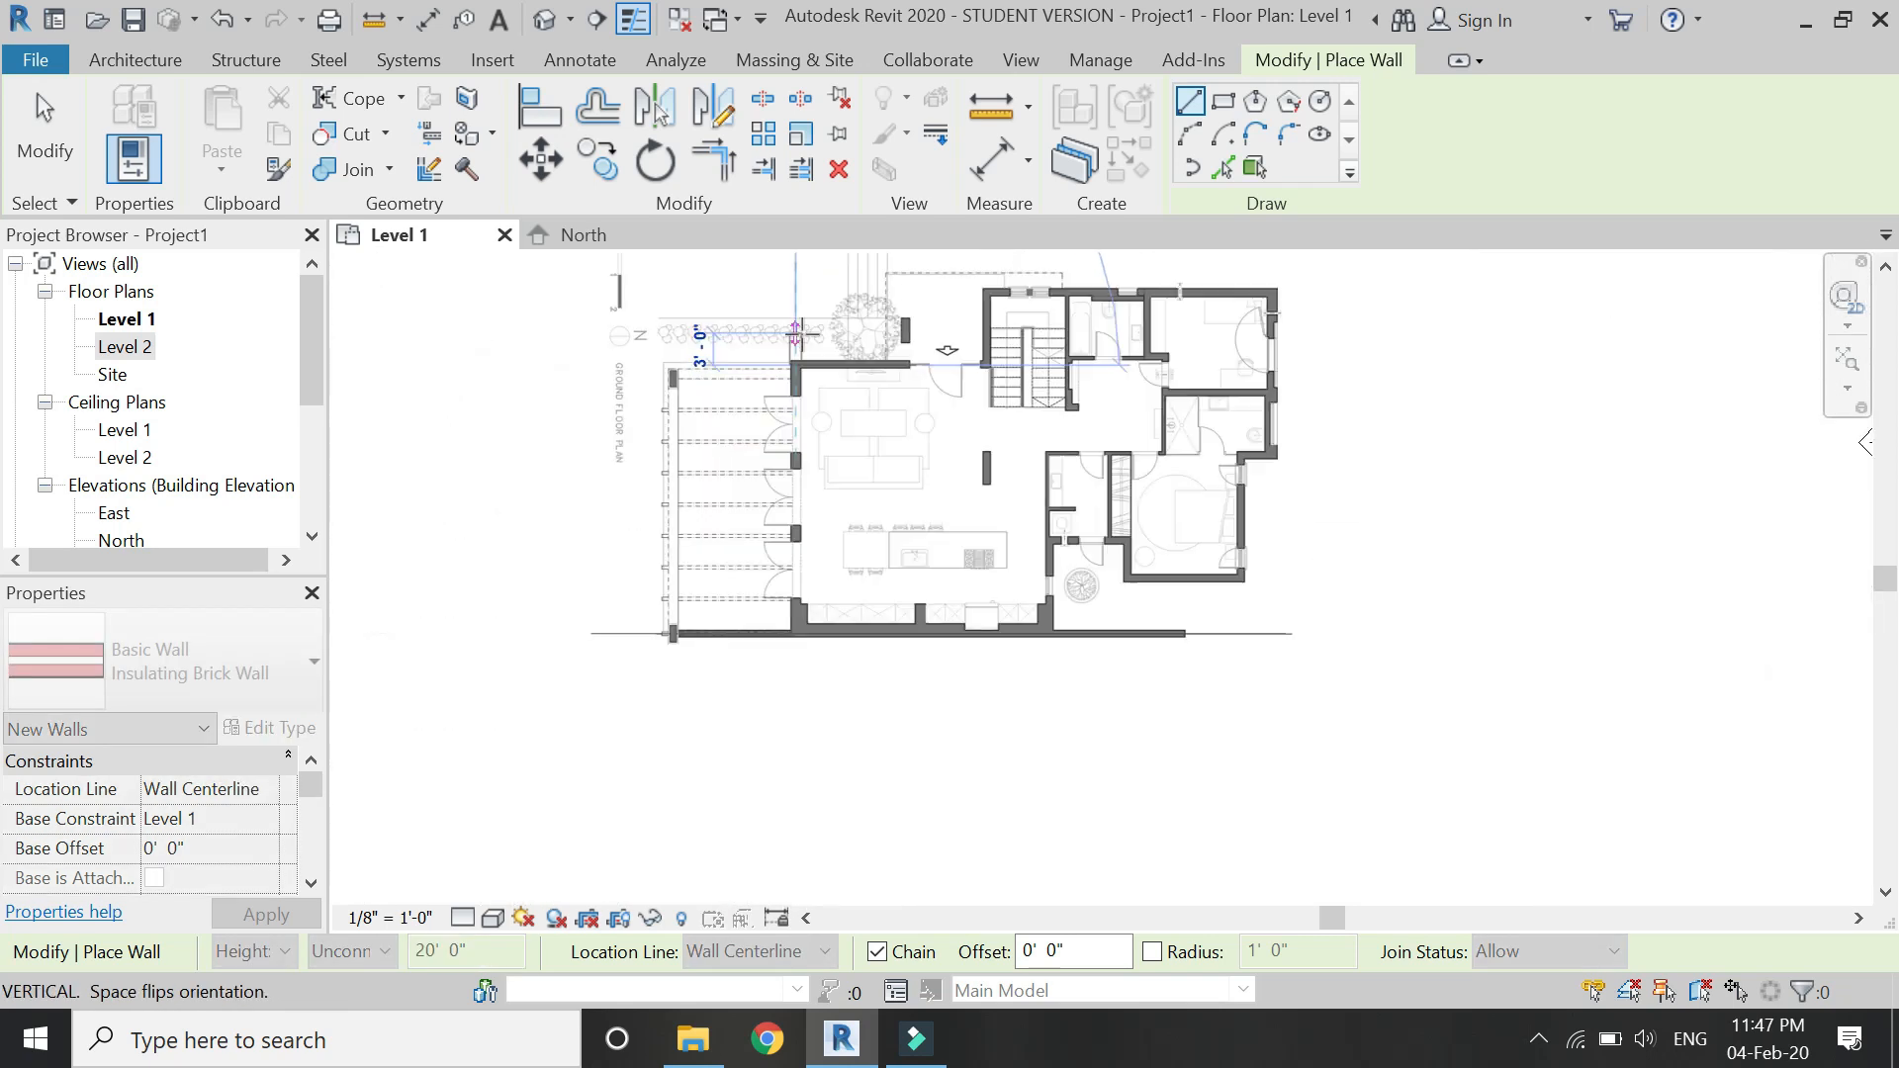
scroll(795, 678, "up", 5)
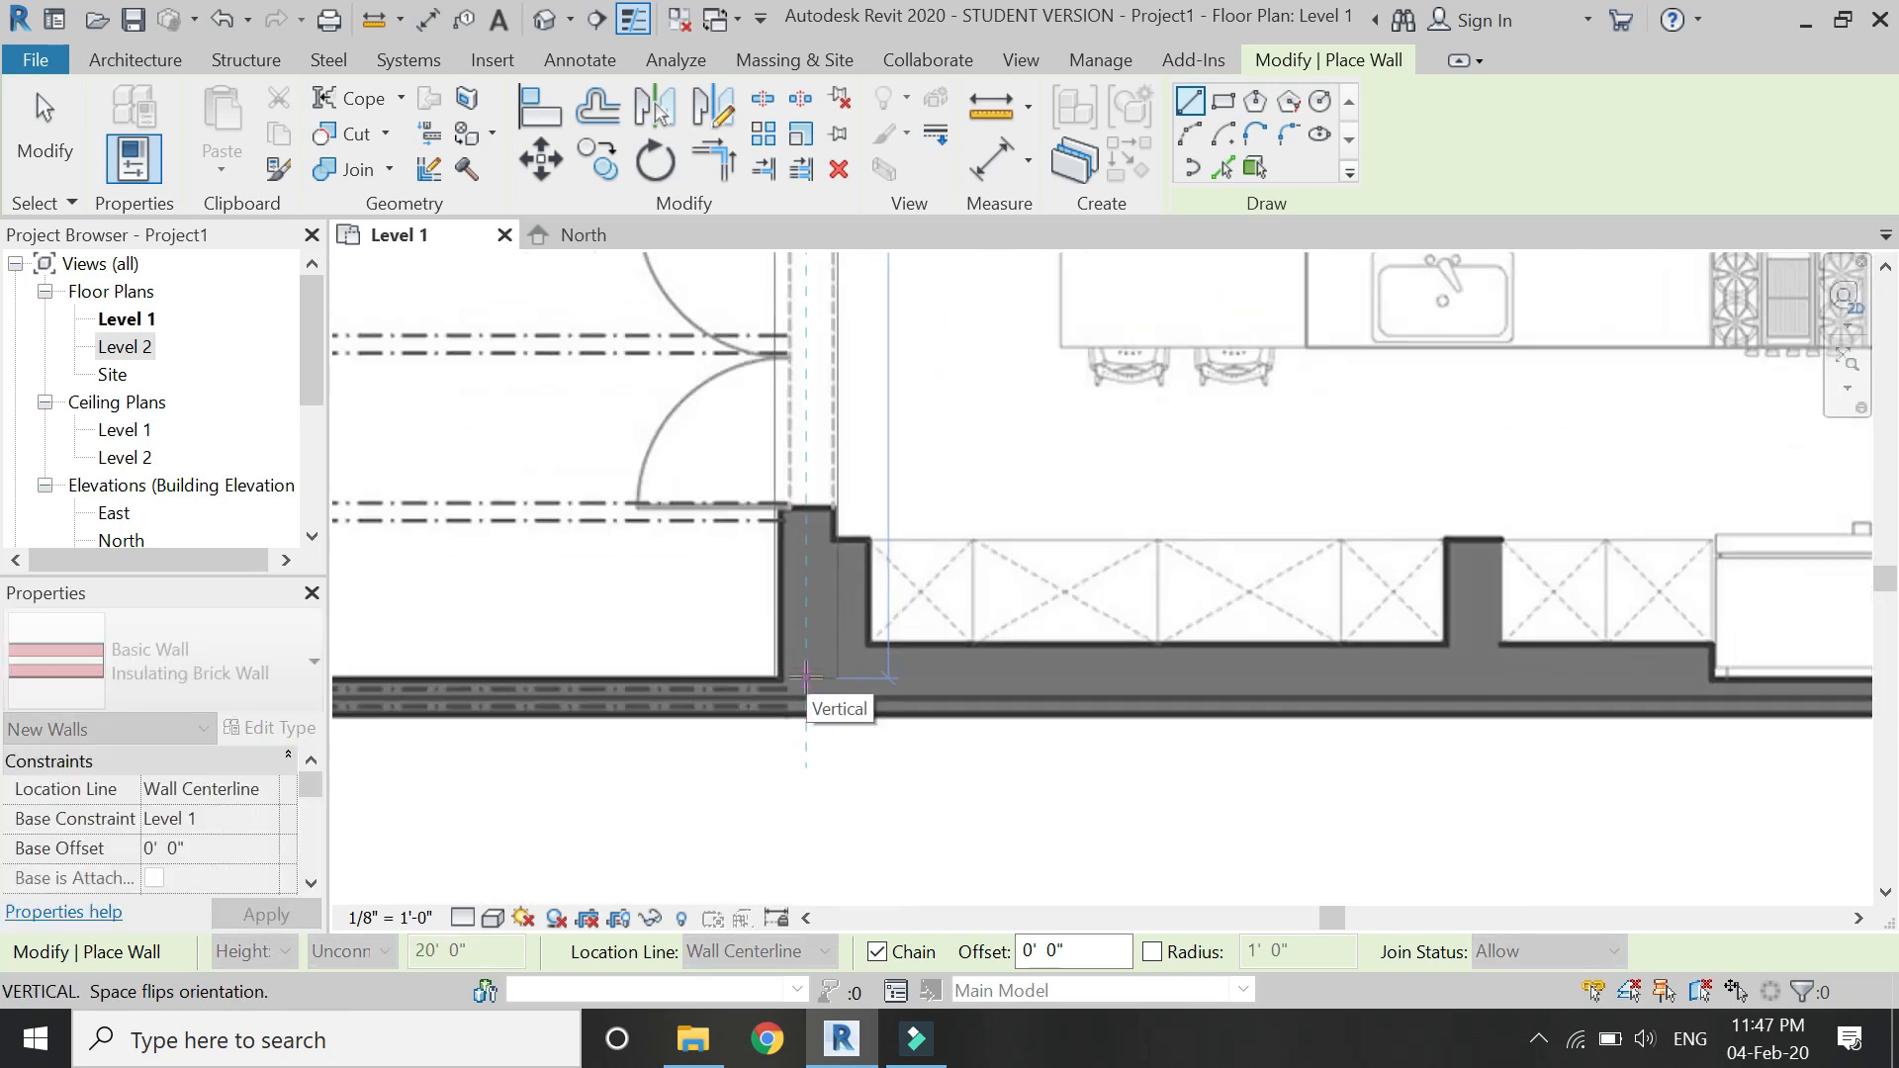
key("Escape")
scroll(761, 796, "down", 3)
key("Escape")
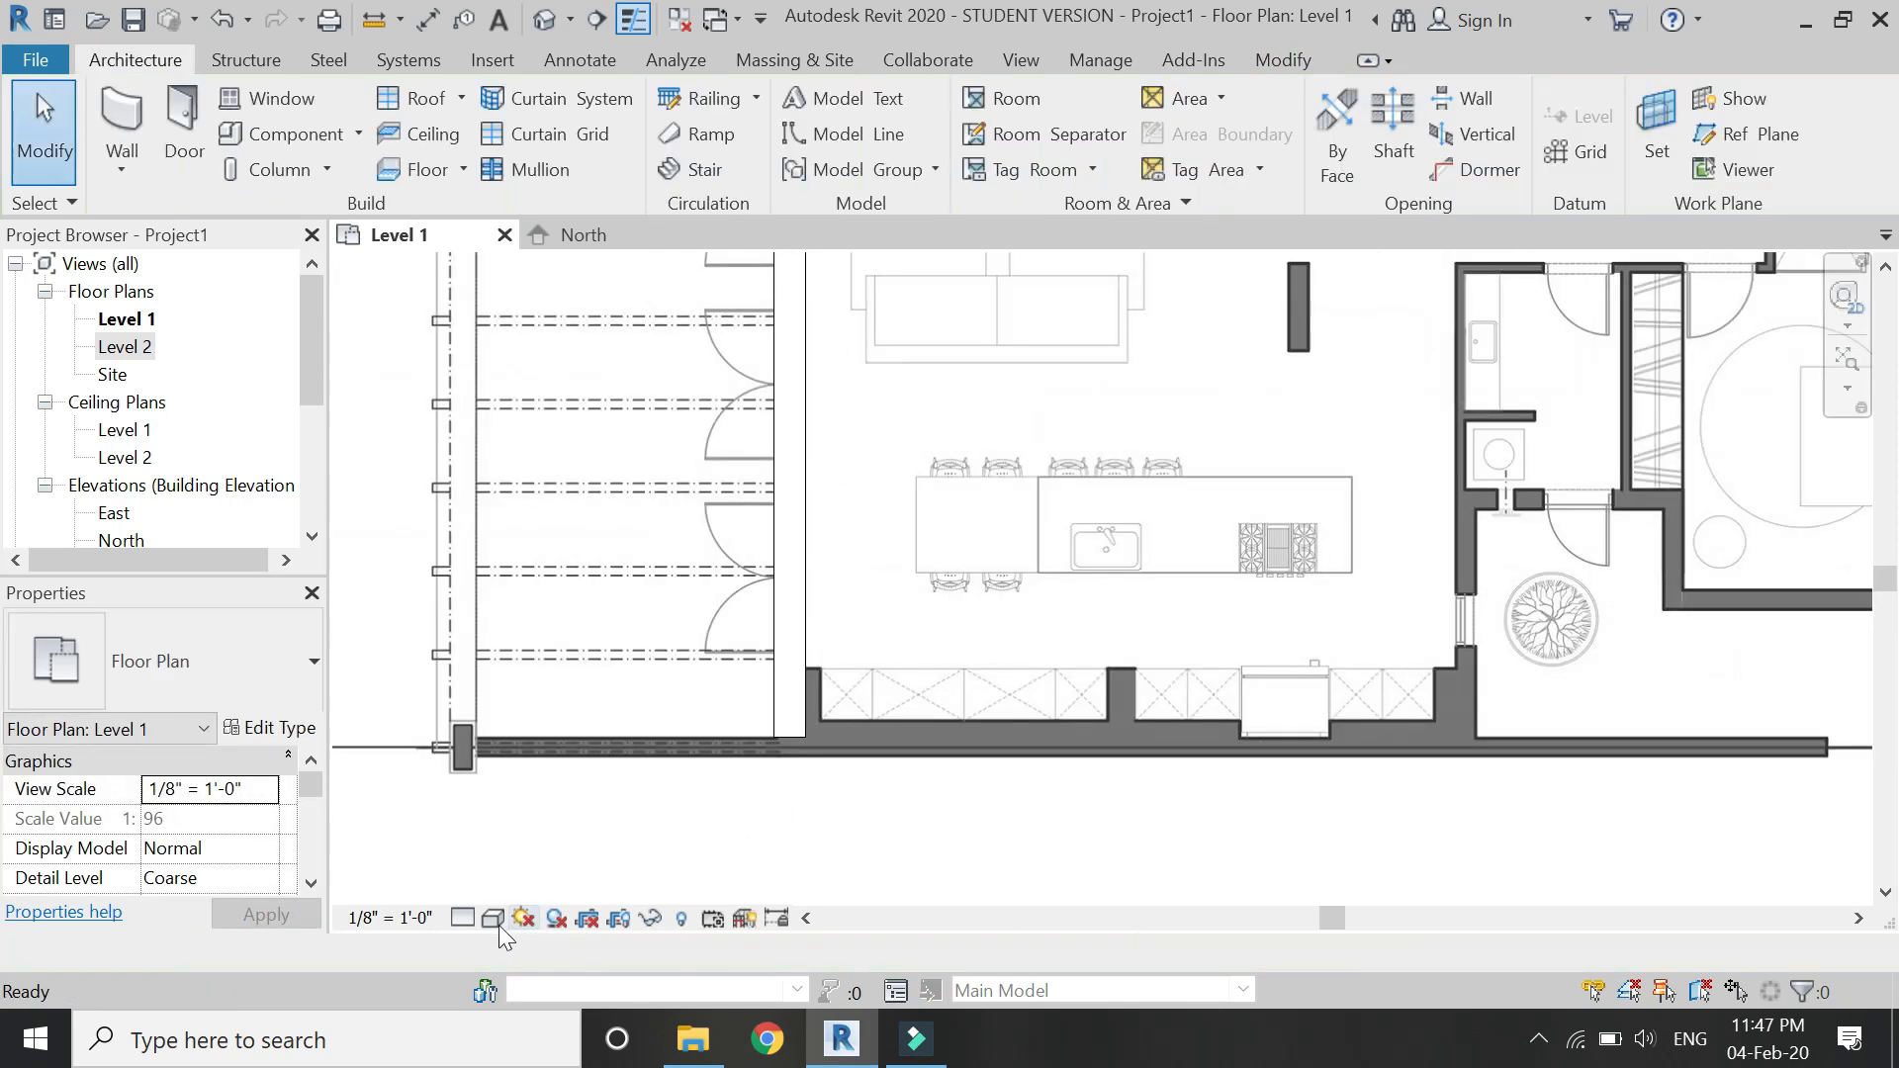
Set the Level 1 plan's visual style to Shaded and its detail level to Fine.
left_click(494, 918)
left_click(542, 798)
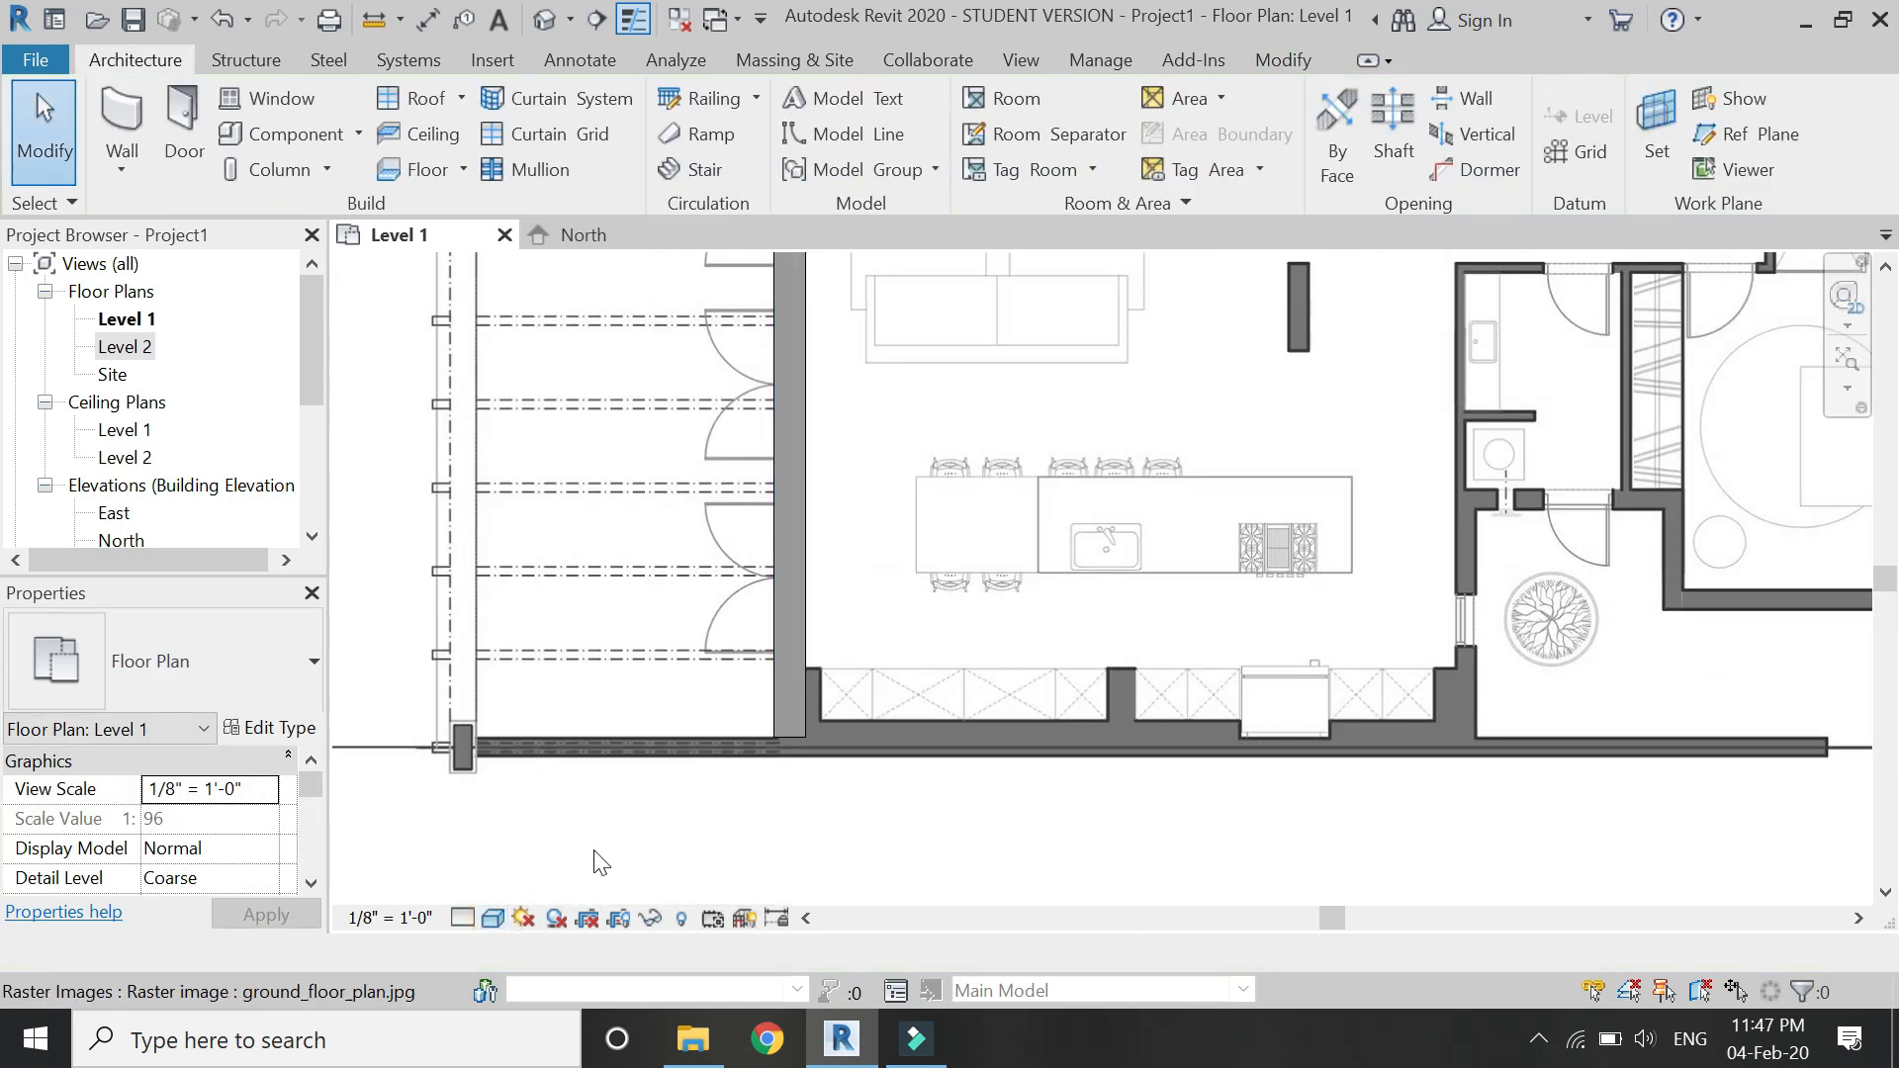
left_click(463, 919)
left_click(500, 887)
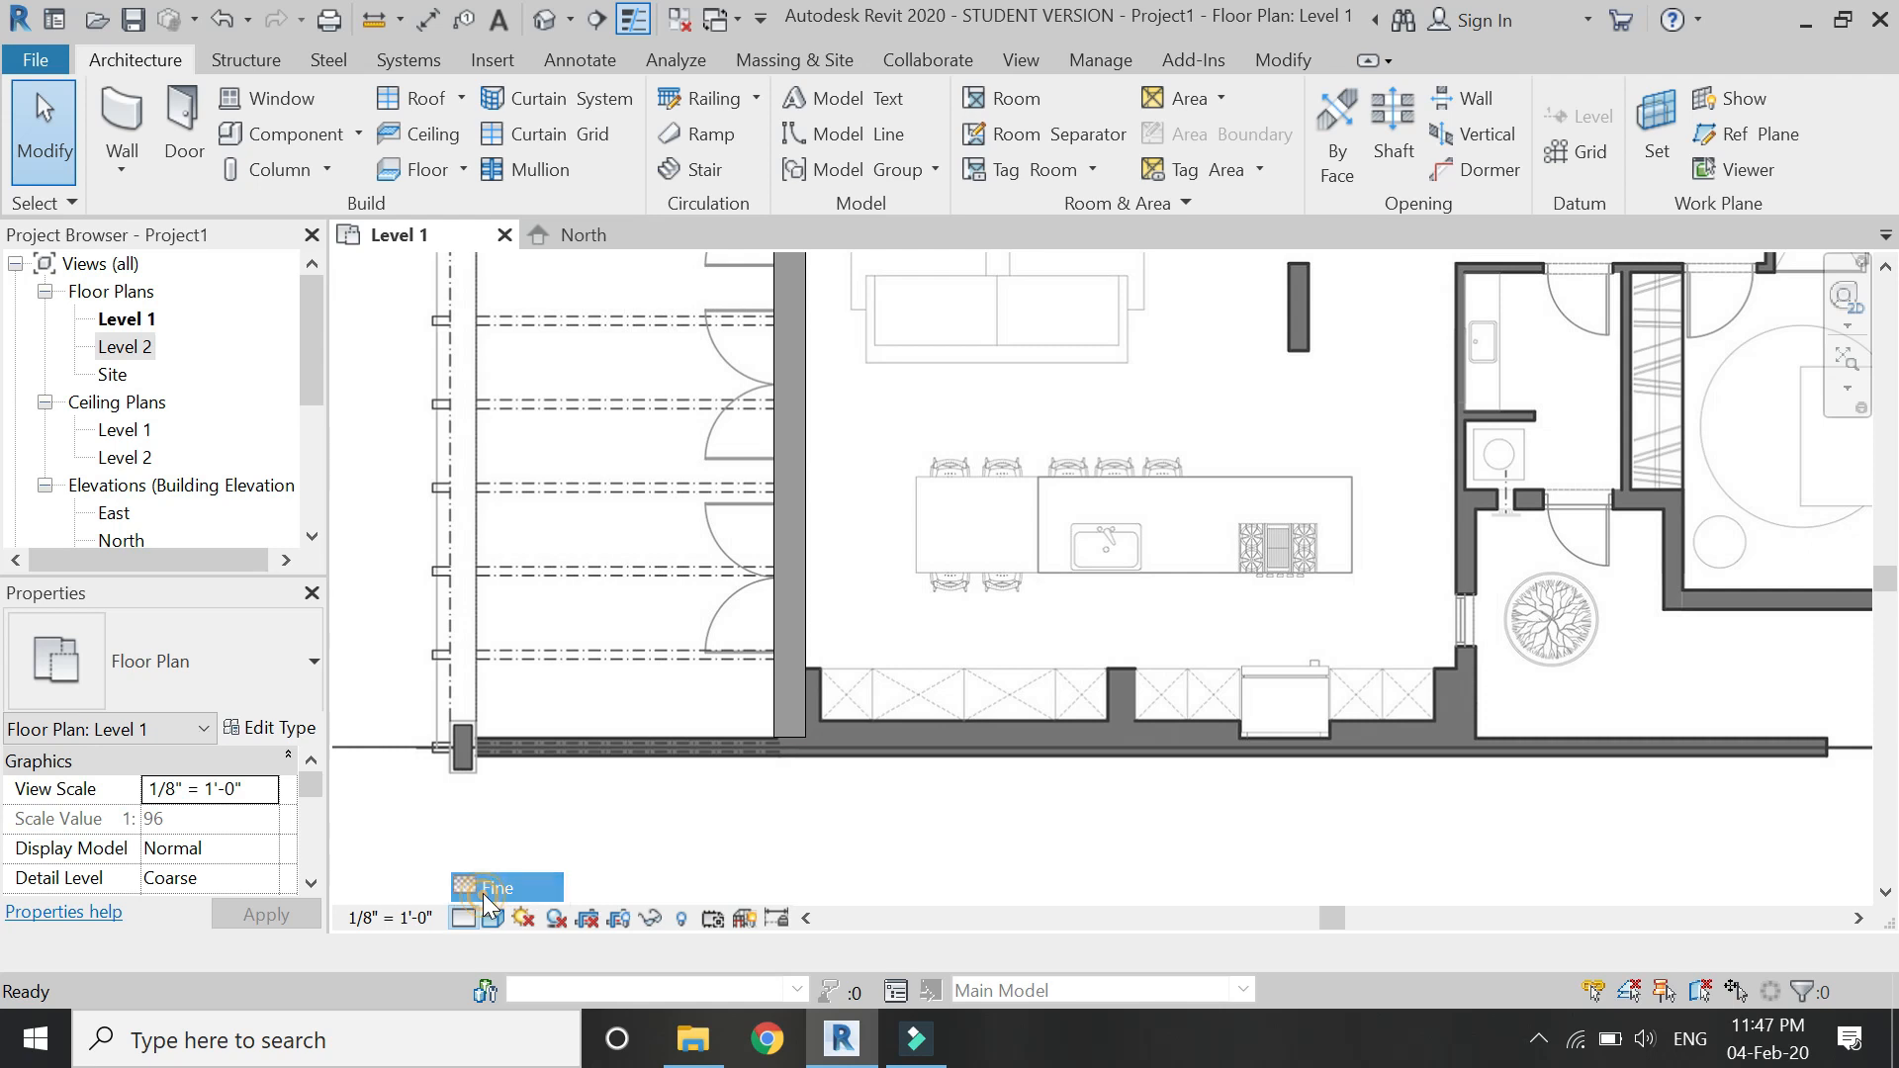
Draw a 23'6" horizontal exterior wall along the kitchen's lower edge, starting from the plan's bottom-left corner.
scroll(831, 730, "up", 1)
scroll(831, 730, "down", 2)
middle_click_drag(831, 730, 545, 818)
key("w")
key("a")
left_click(509, 822)
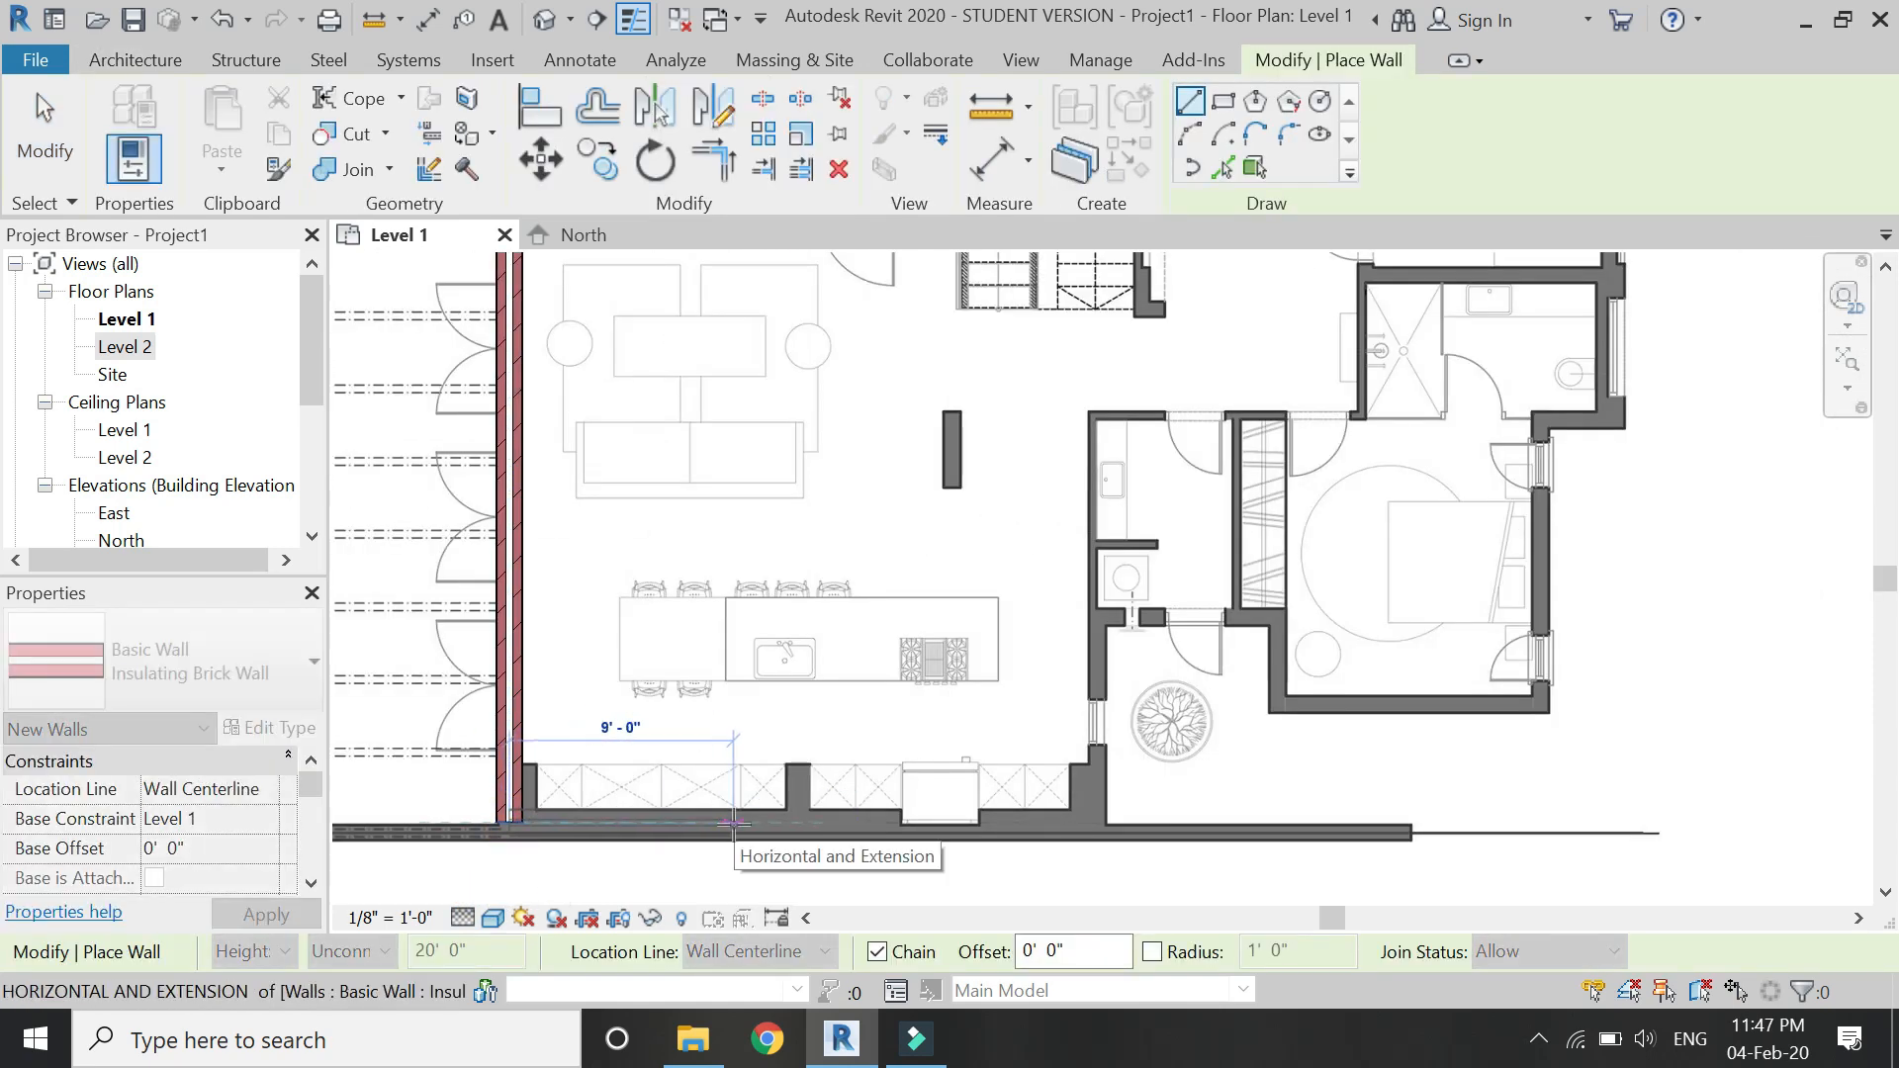
type("23'6")
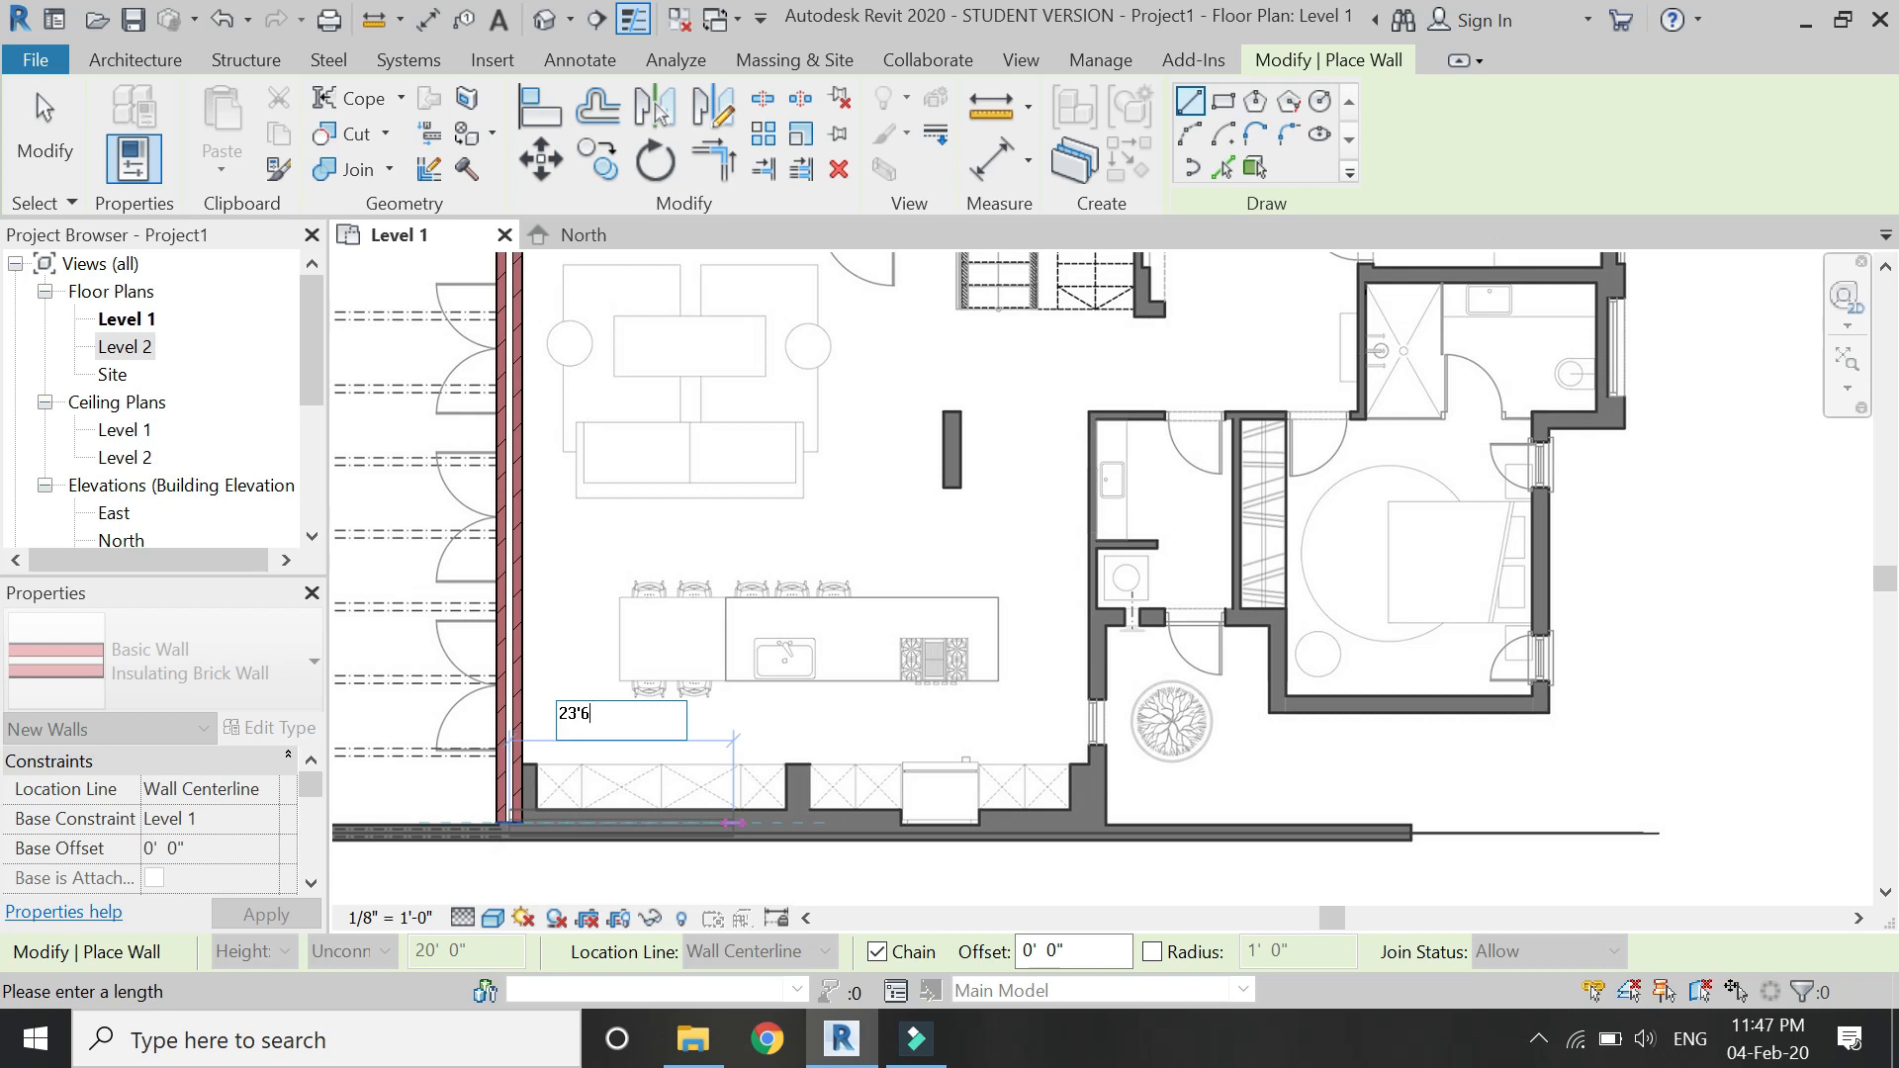
type("\"")
key("Return")
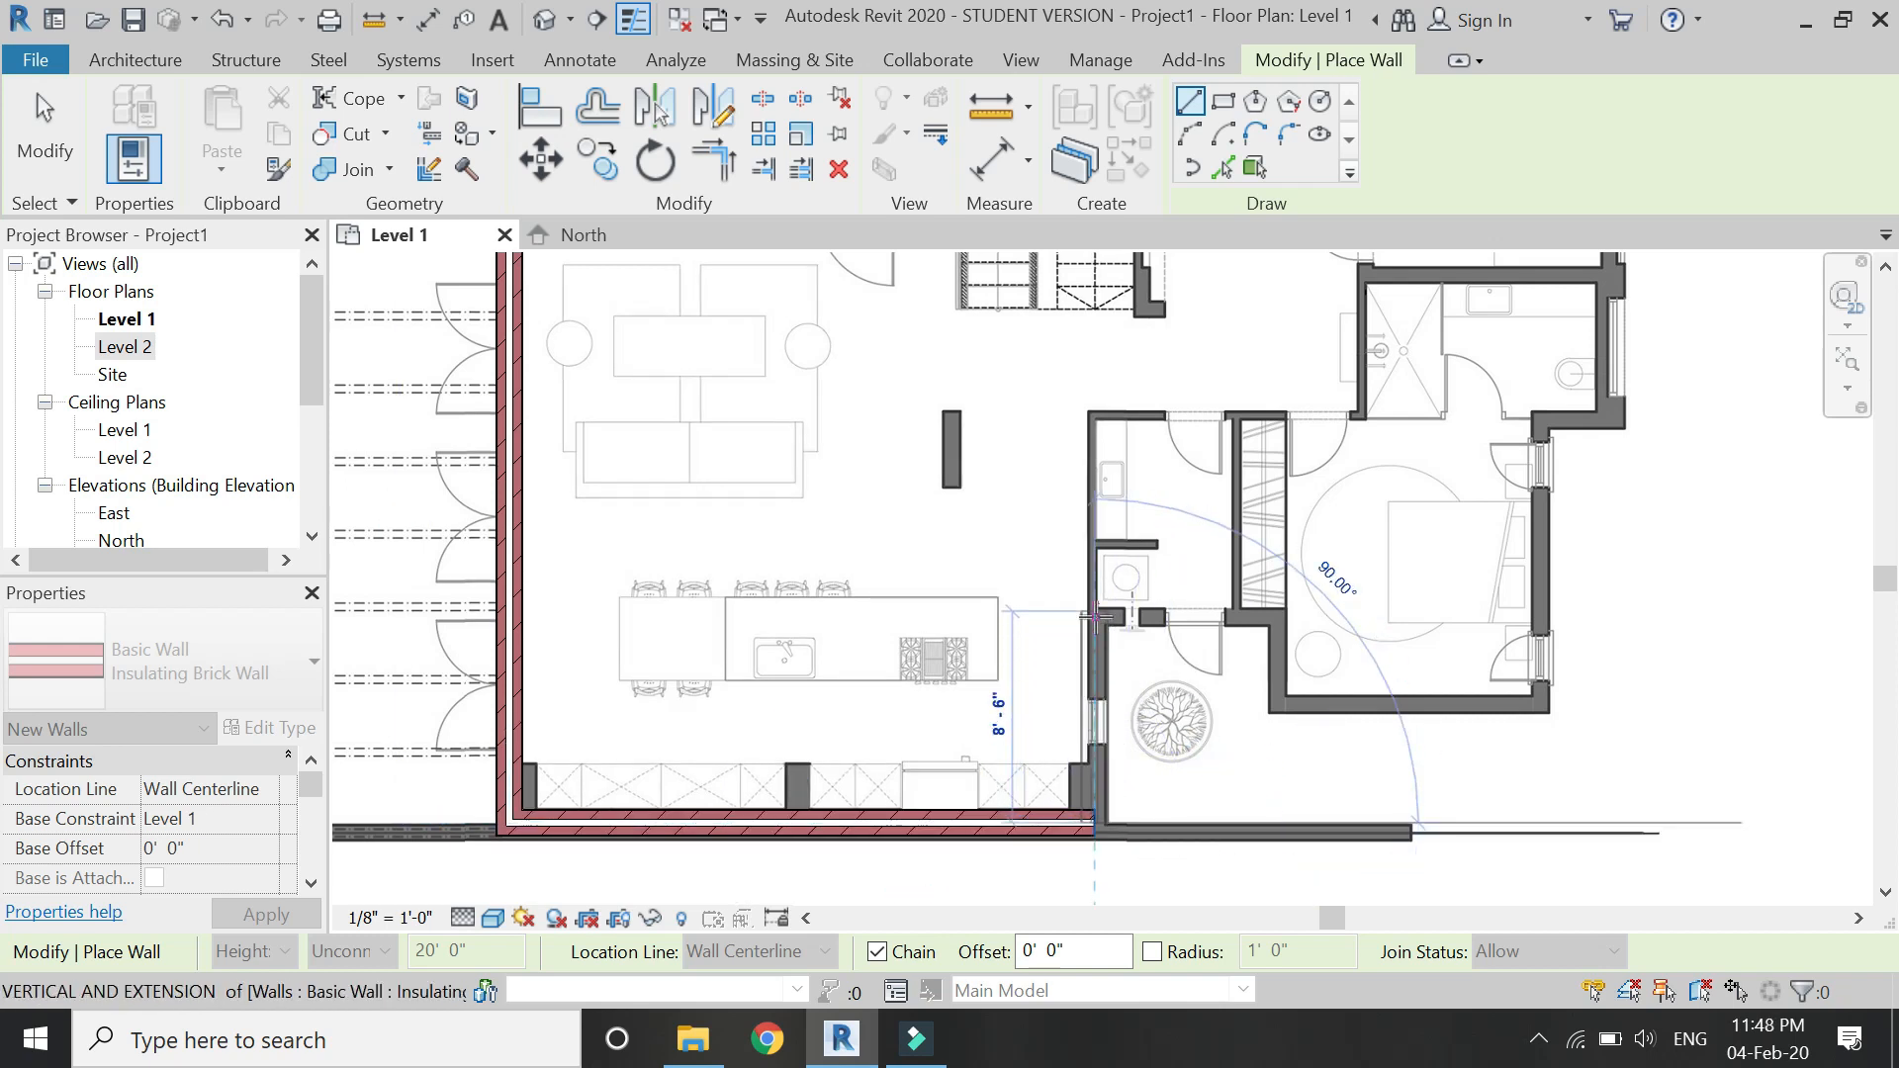
Continue the wall chain about 8'-6" up beside the patio and horizontally across to the patio's upper-right corner.
scroll(1095, 613, "up", 2)
scroll(1095, 613, "up", 2)
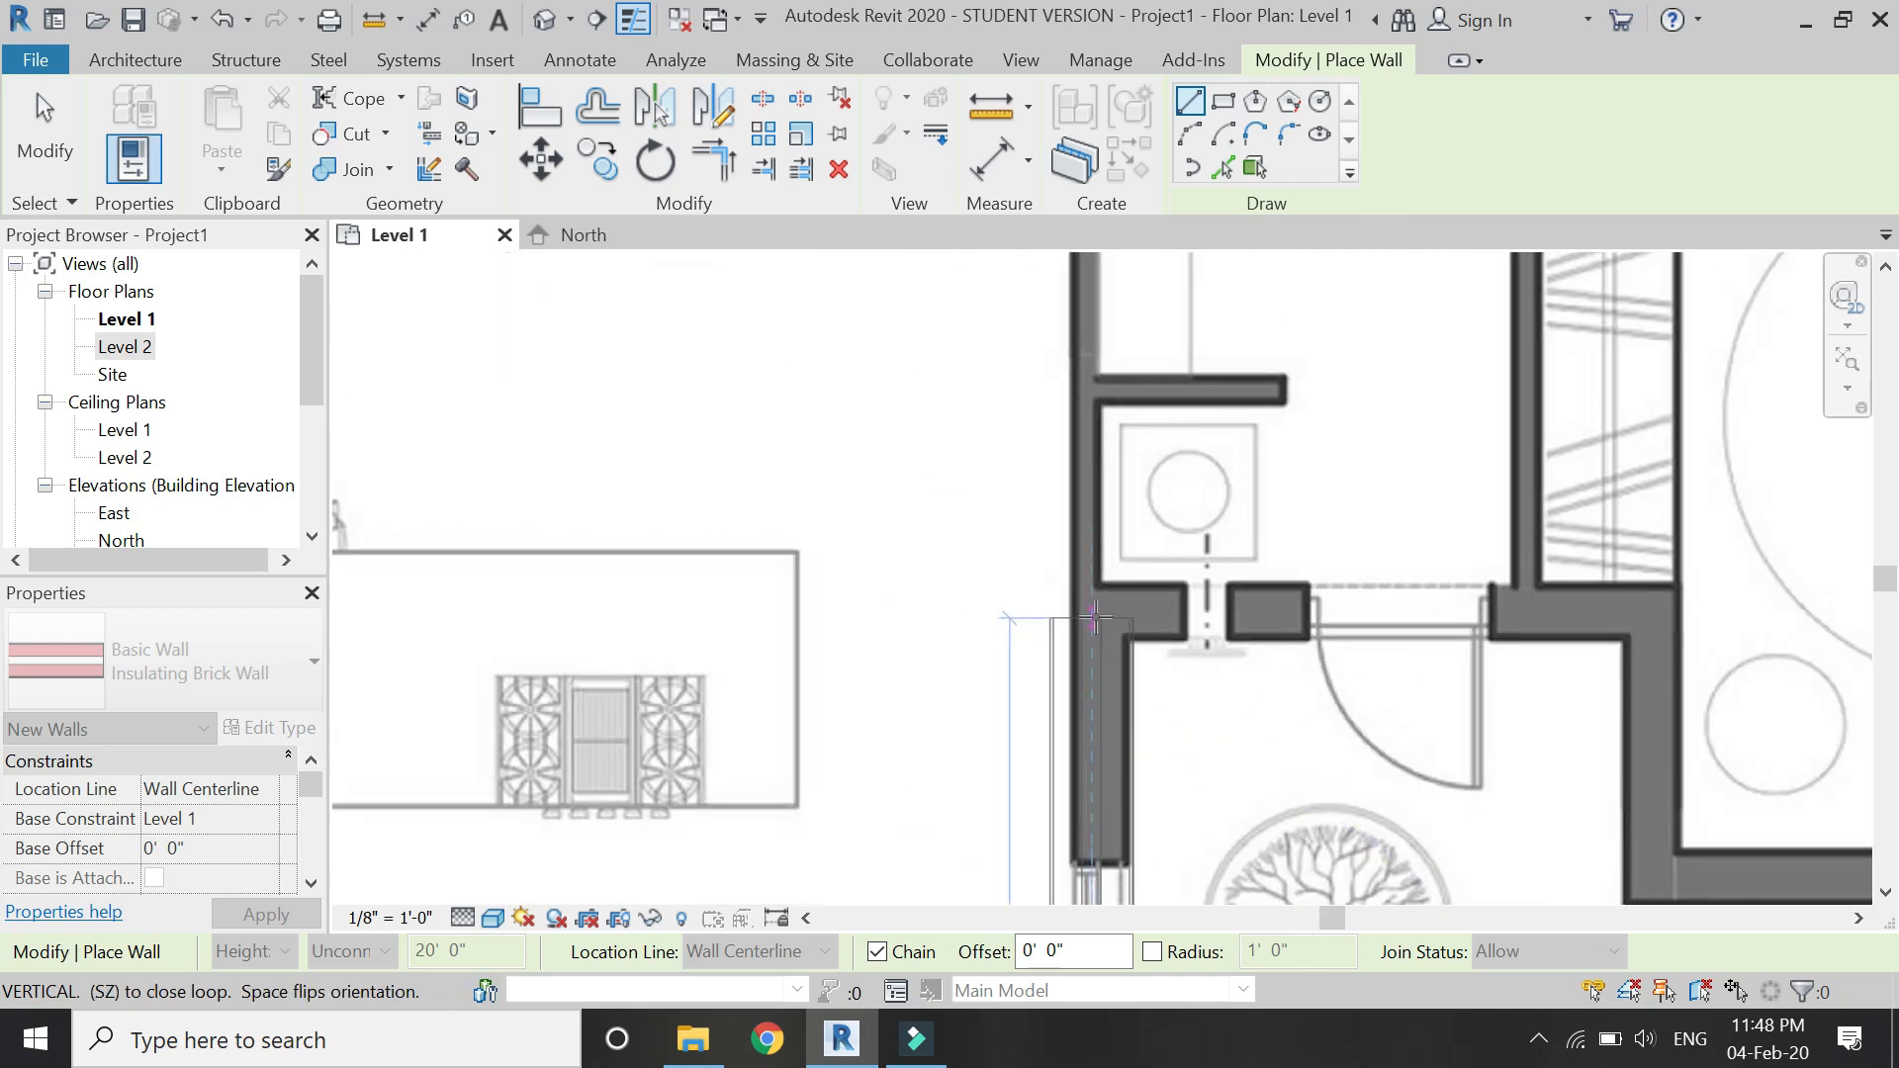
left_click(1094, 620)
left_click(1637, 615)
Continue the walls down to the bedroom's lower-left corner and about 10'-7" along its lower edge to the lower-right corner.
scroll(755, 615, "down", 2)
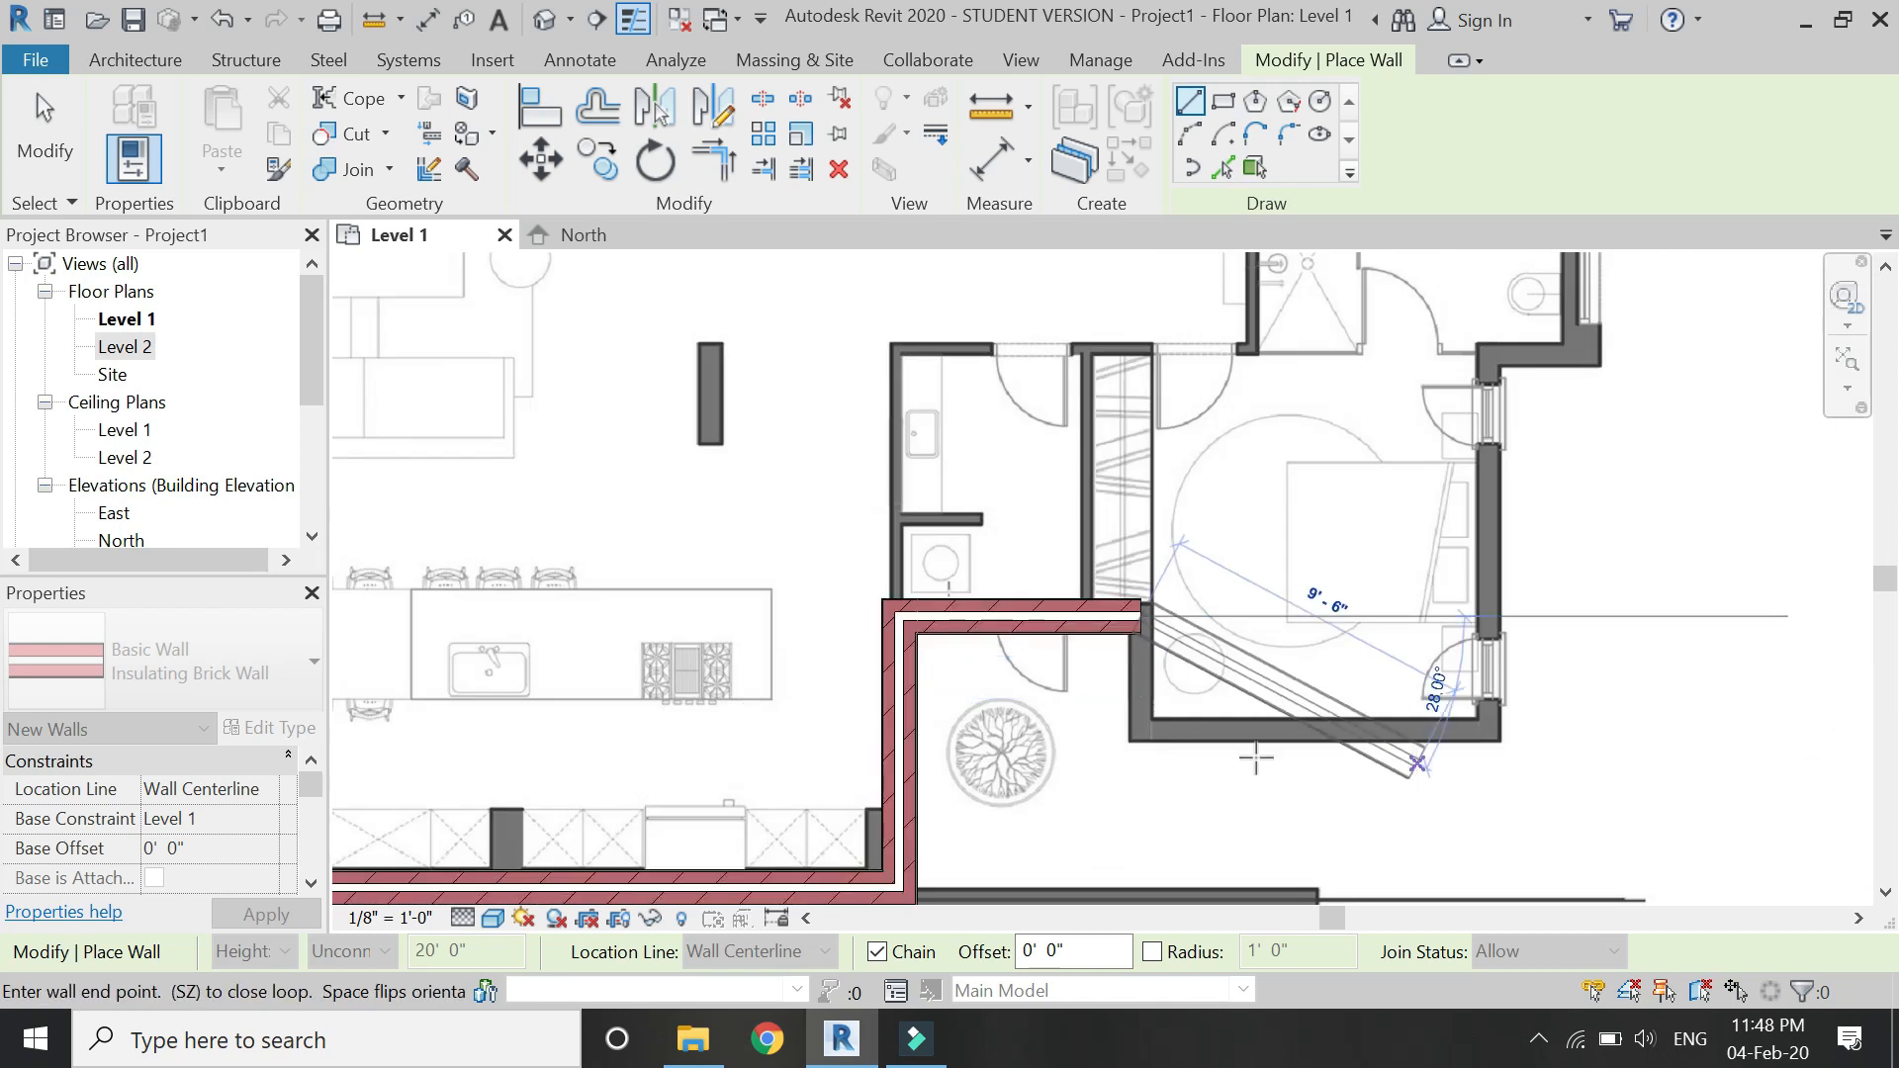
scroll(1187, 742, "up", 4)
left_click(1037, 708)
scroll(907, 754, "down", 4)
scroll(1524, 692, "up", 4)
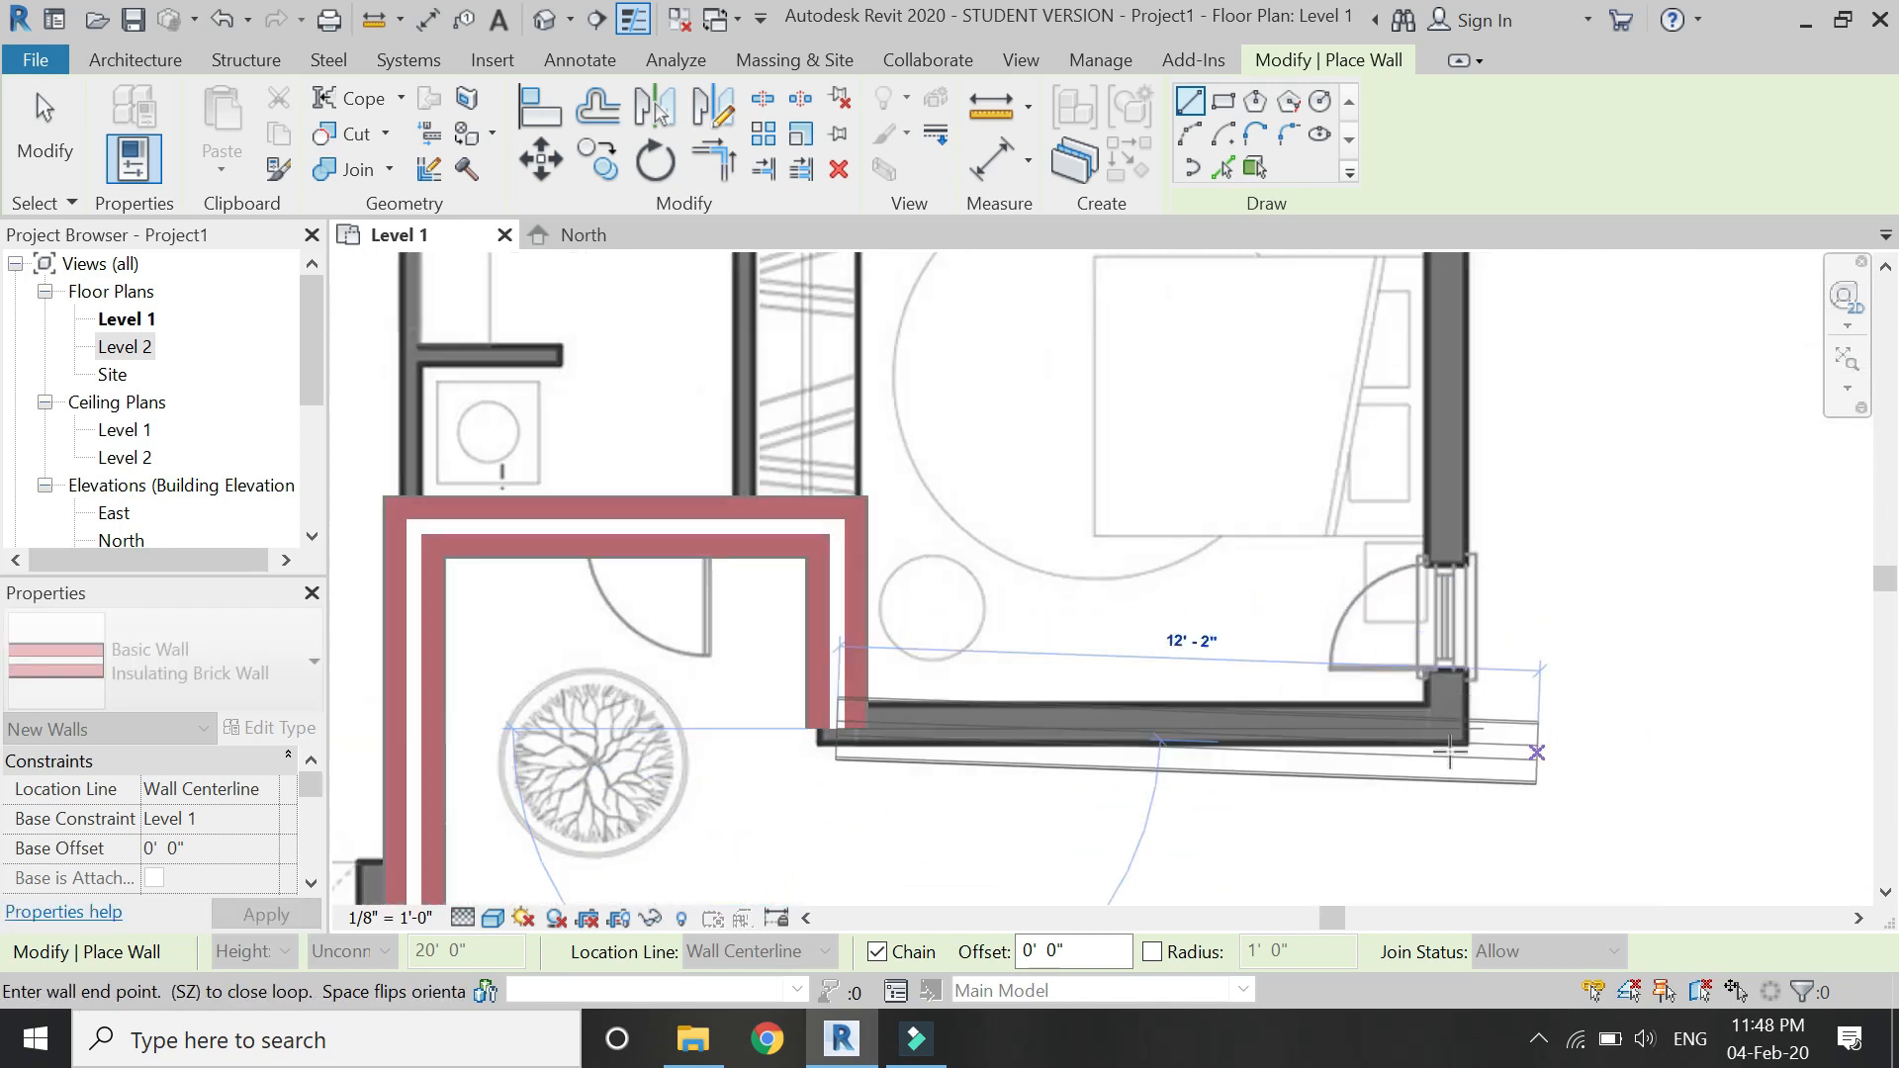
left_click(1423, 714)
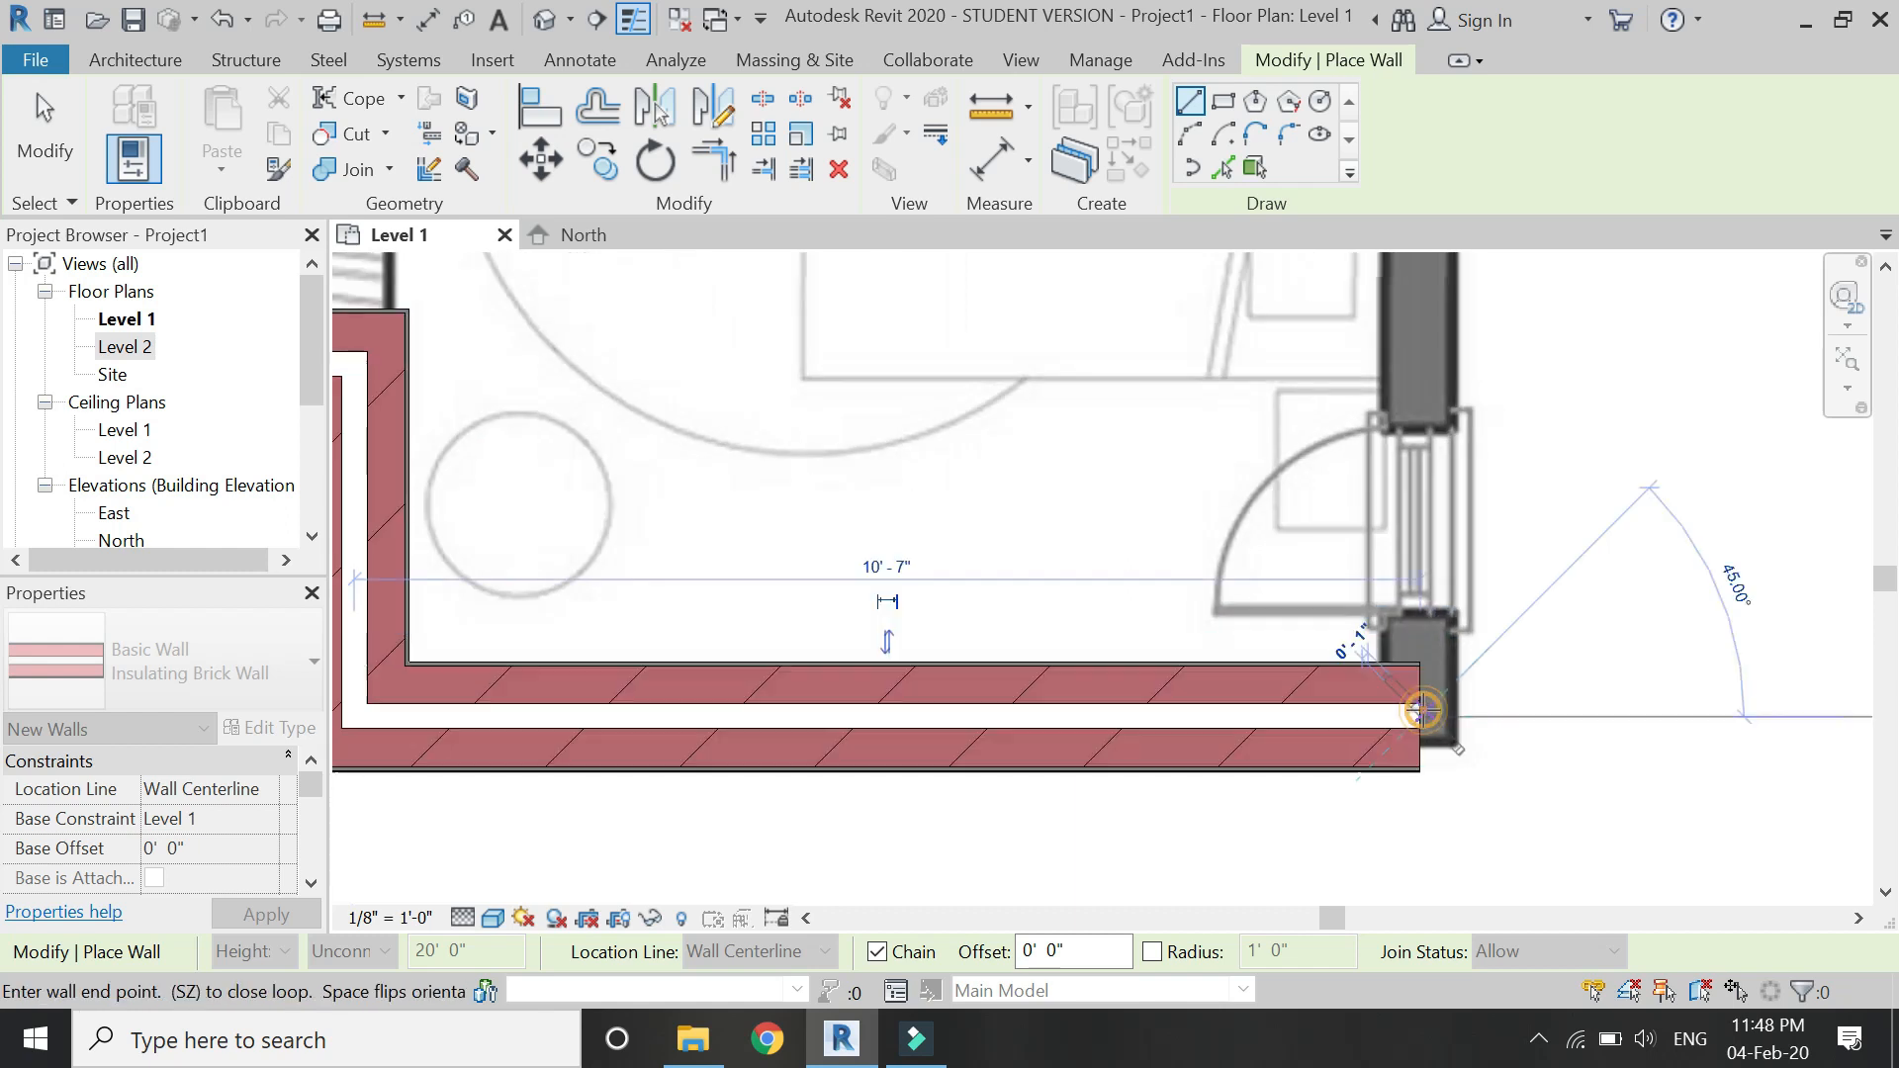
Continue the walls up the bedroom's right side and about 2'-11" outward along the bathroom's lower edge.
scroll(1238, 849, "down", 4)
scroll(1285, 573, "up", 5)
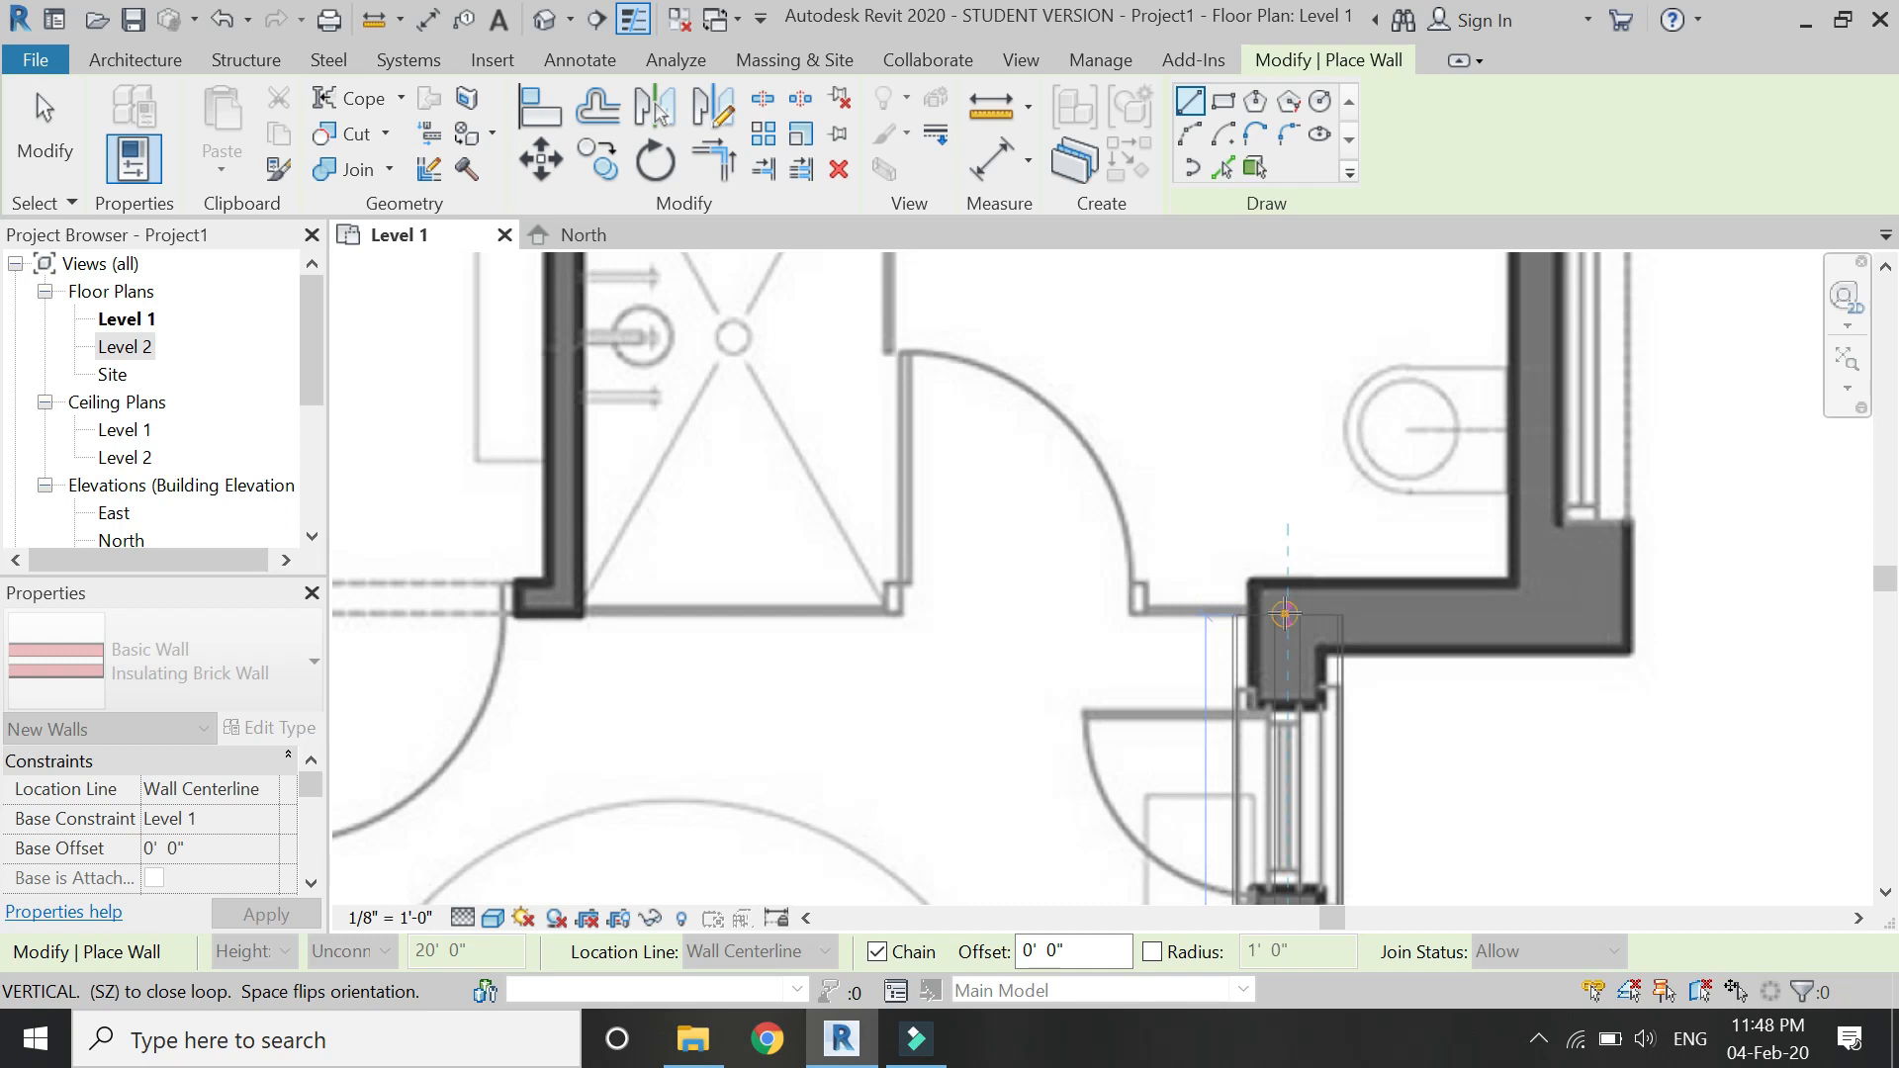
left_click(1285, 614)
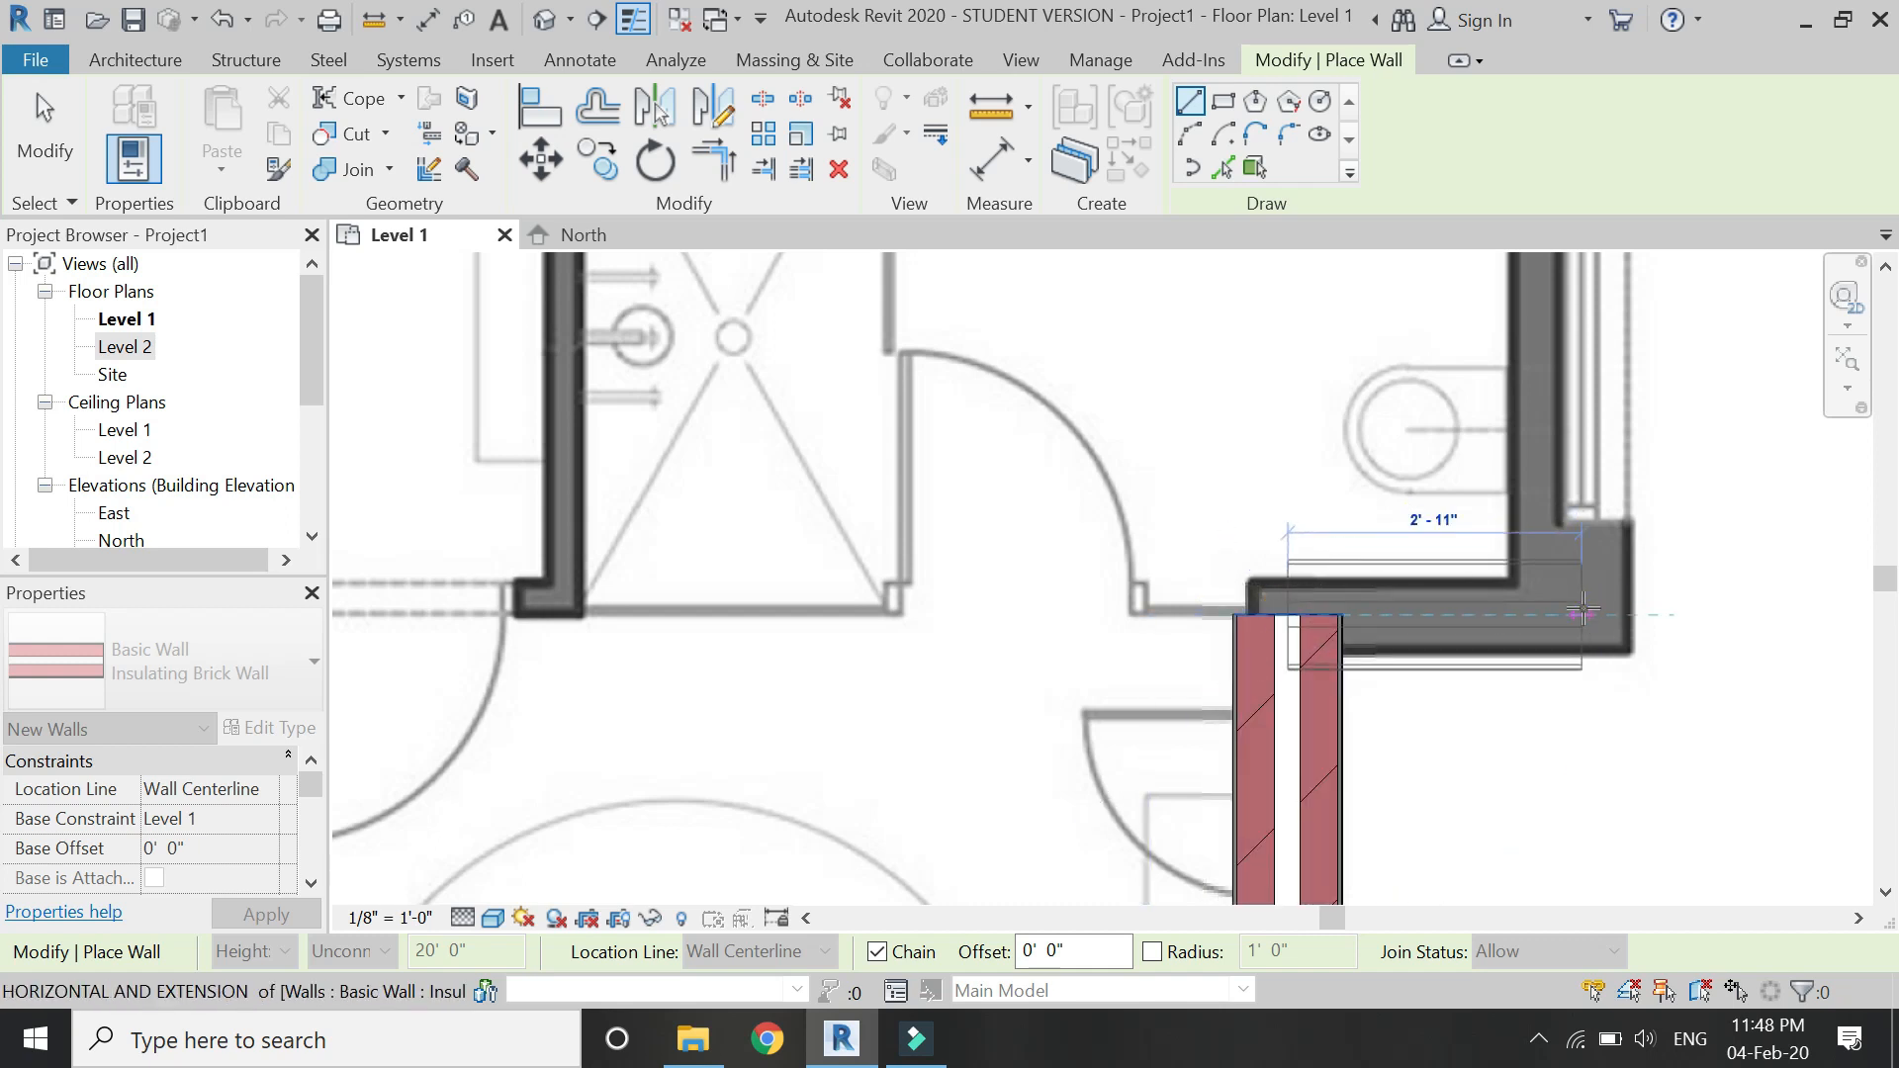
left_click(1582, 610)
Continue the walls up to the plan's upper-right corner and along the top edge to the stairwell's upper-left corner.
scroll(1571, 628, "down", 5)
scroll(1357, 400, "up", 5)
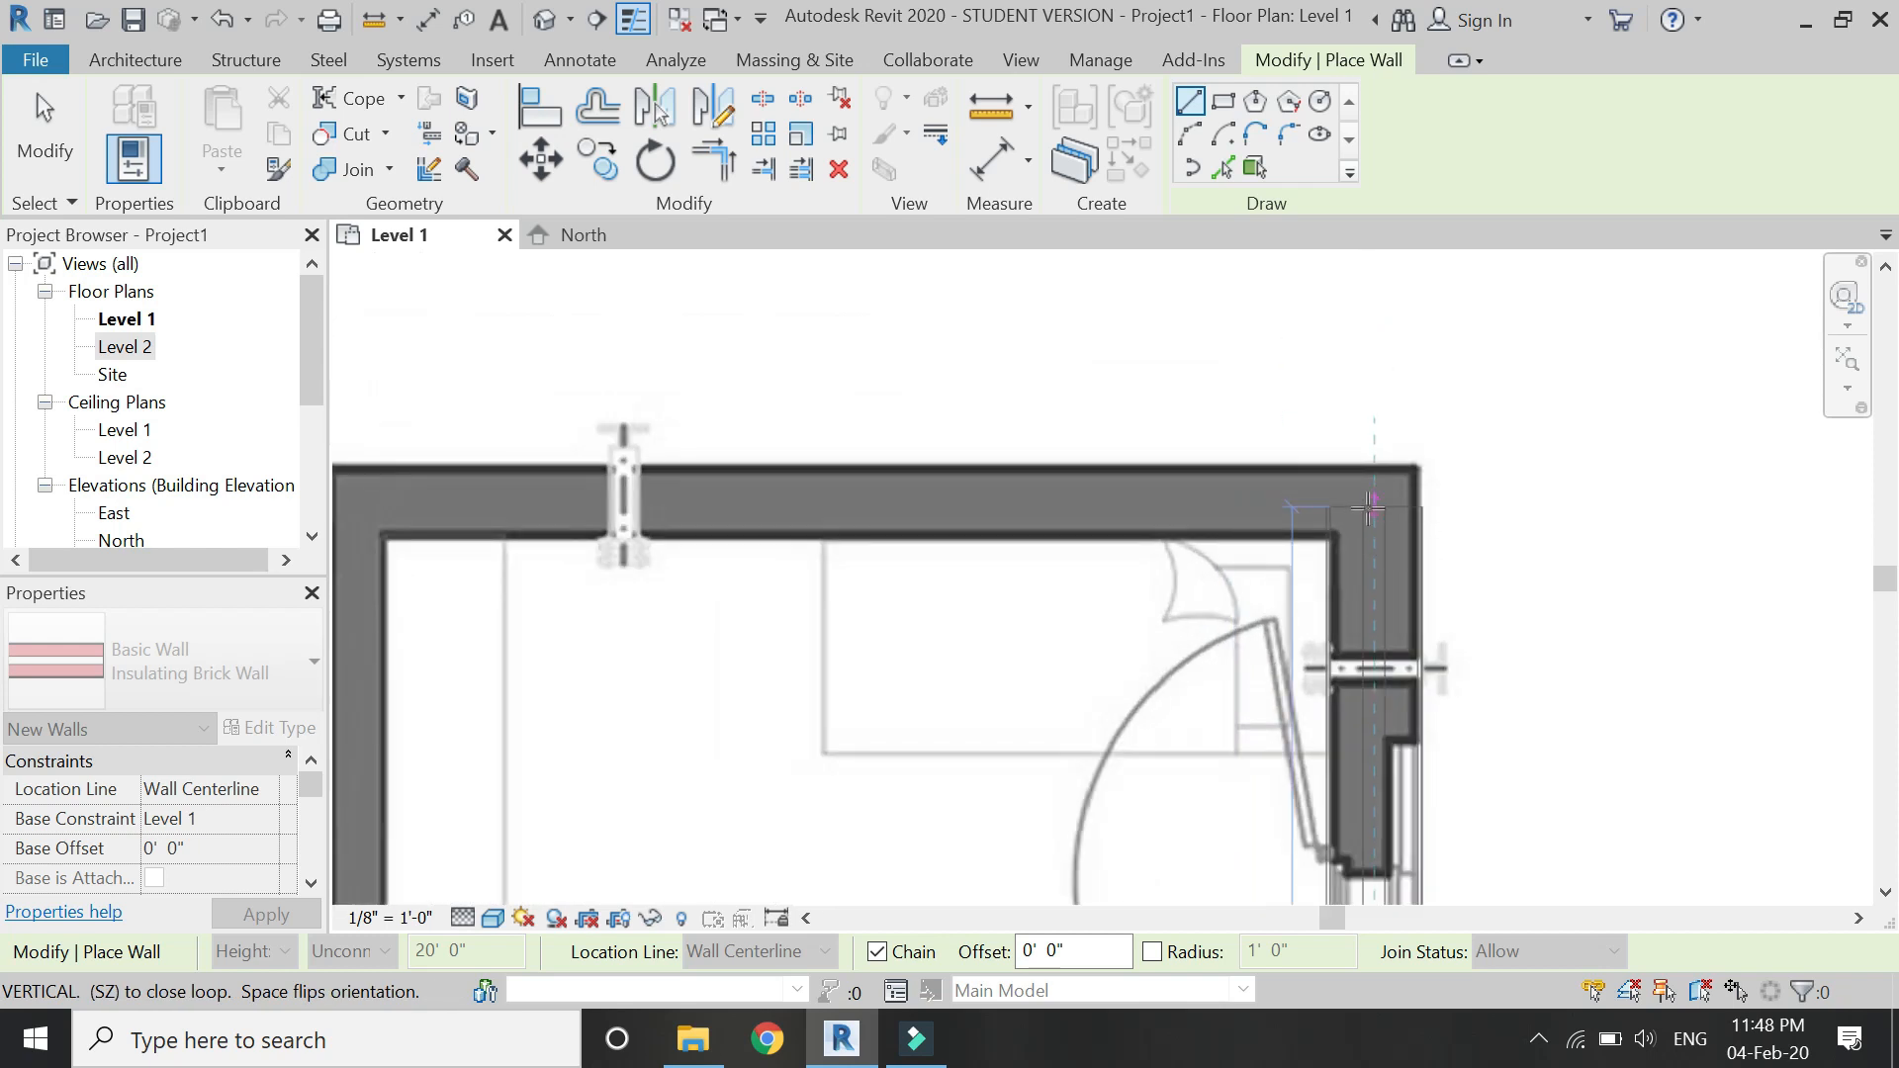
left_click(1370, 506)
scroll(1375, 500, "down", 5)
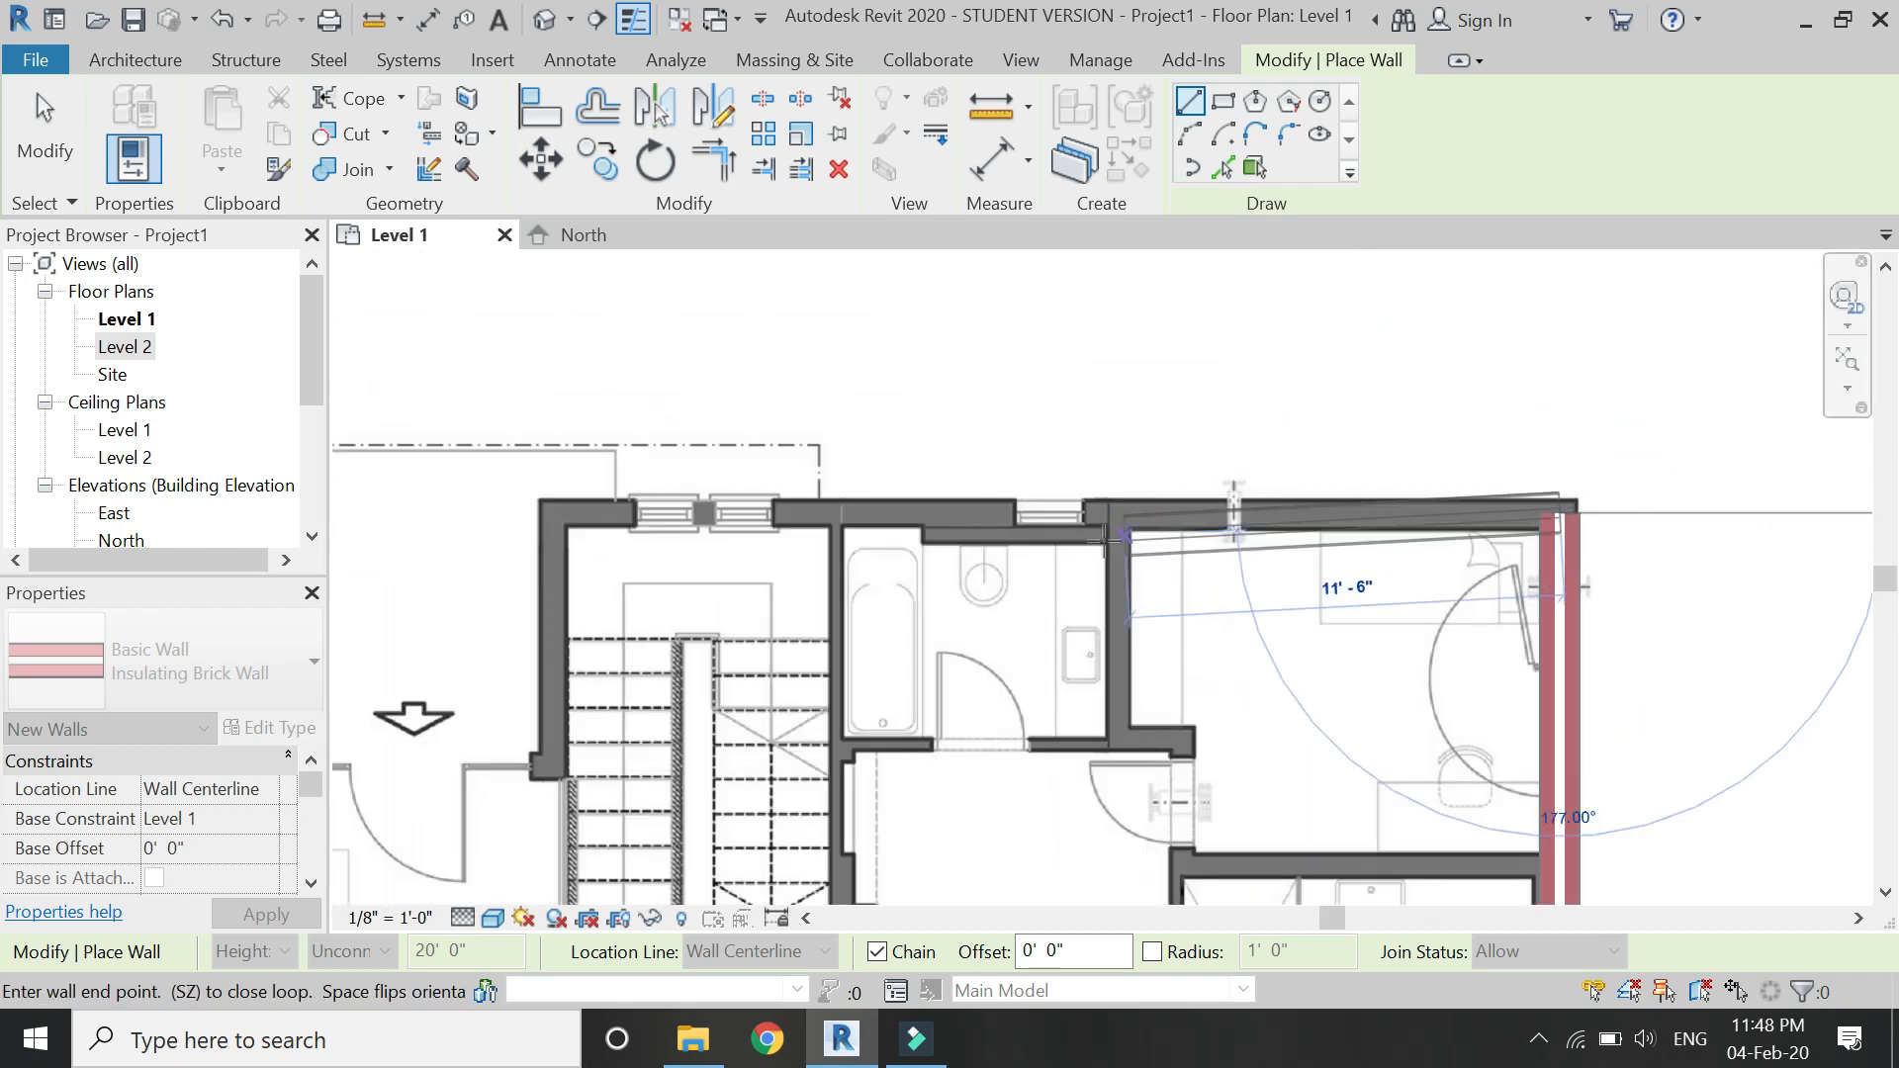
scroll(554, 515, "up", 5)
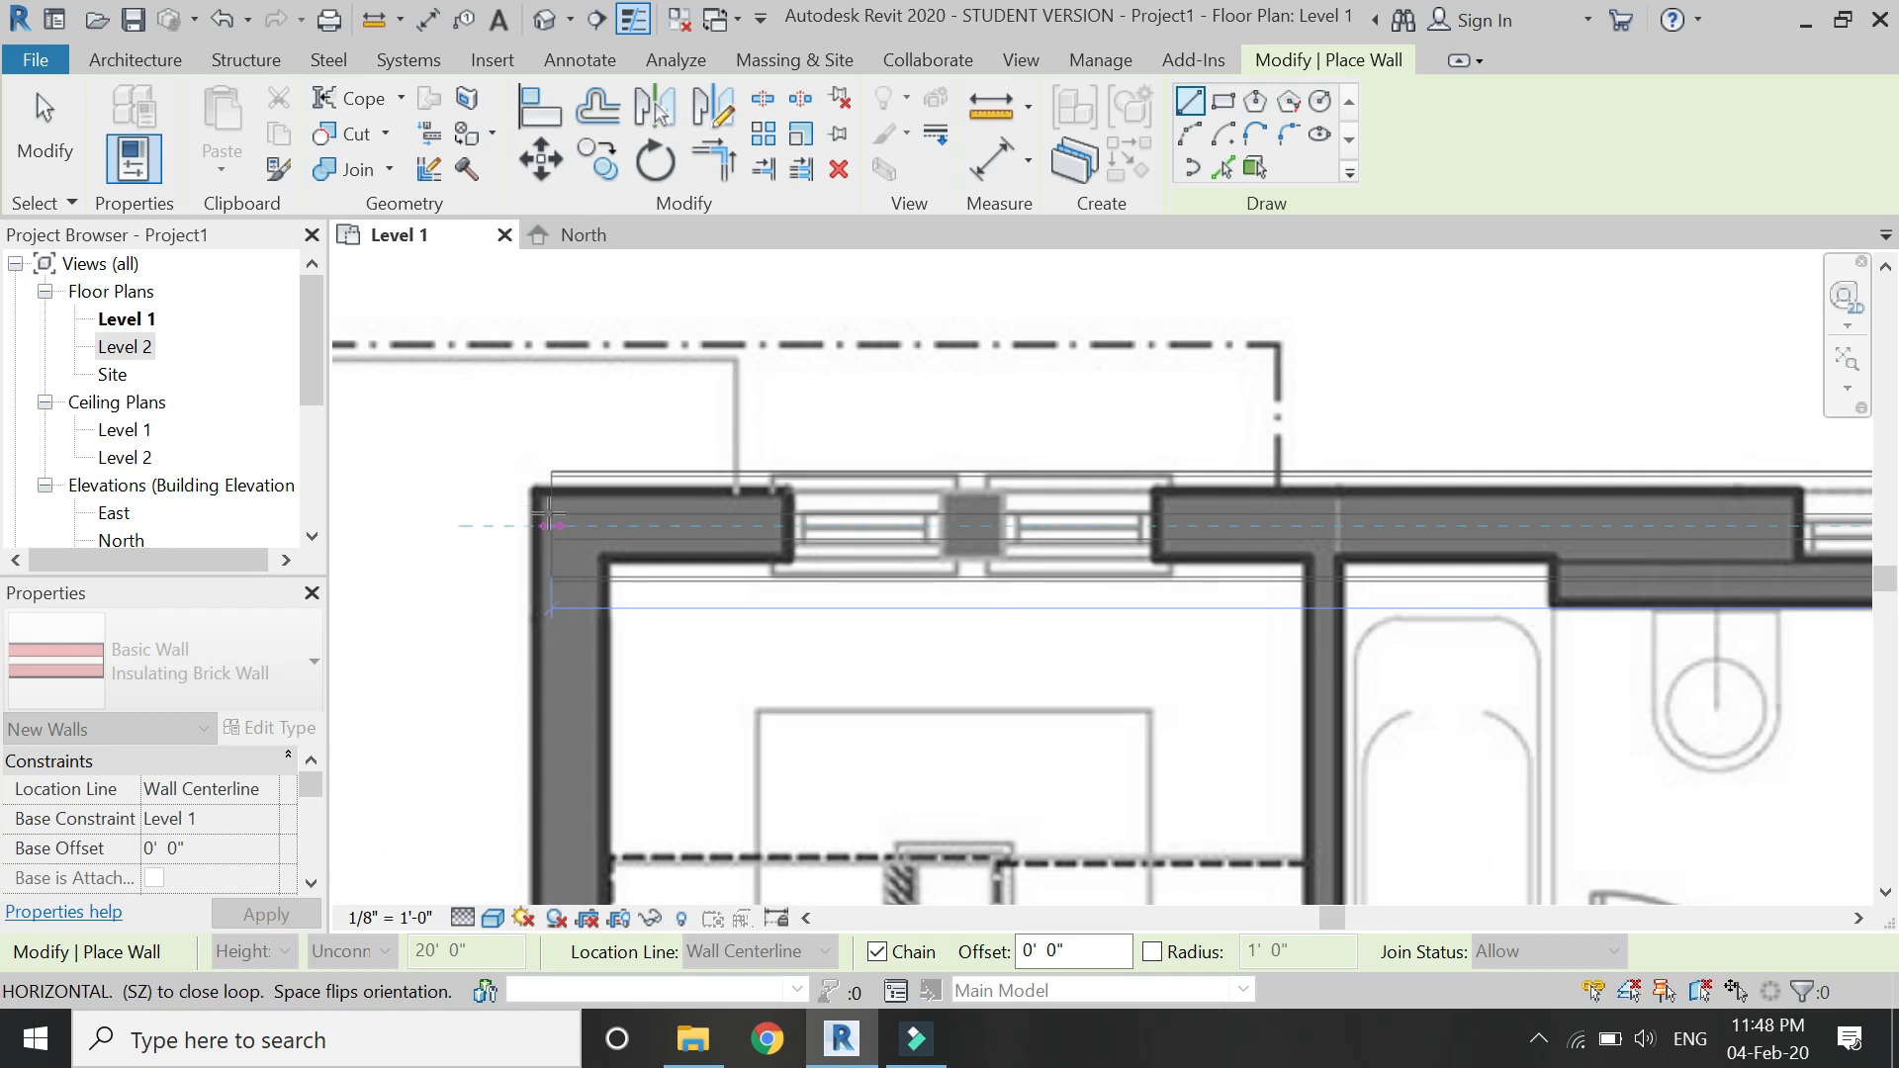
left_click(570, 525)
Continue the walls about 6'-7" down the stairwell's left side and across the entrance, closing the loop at the living room's upper-left corner.
scroll(900, 504, "down", 5)
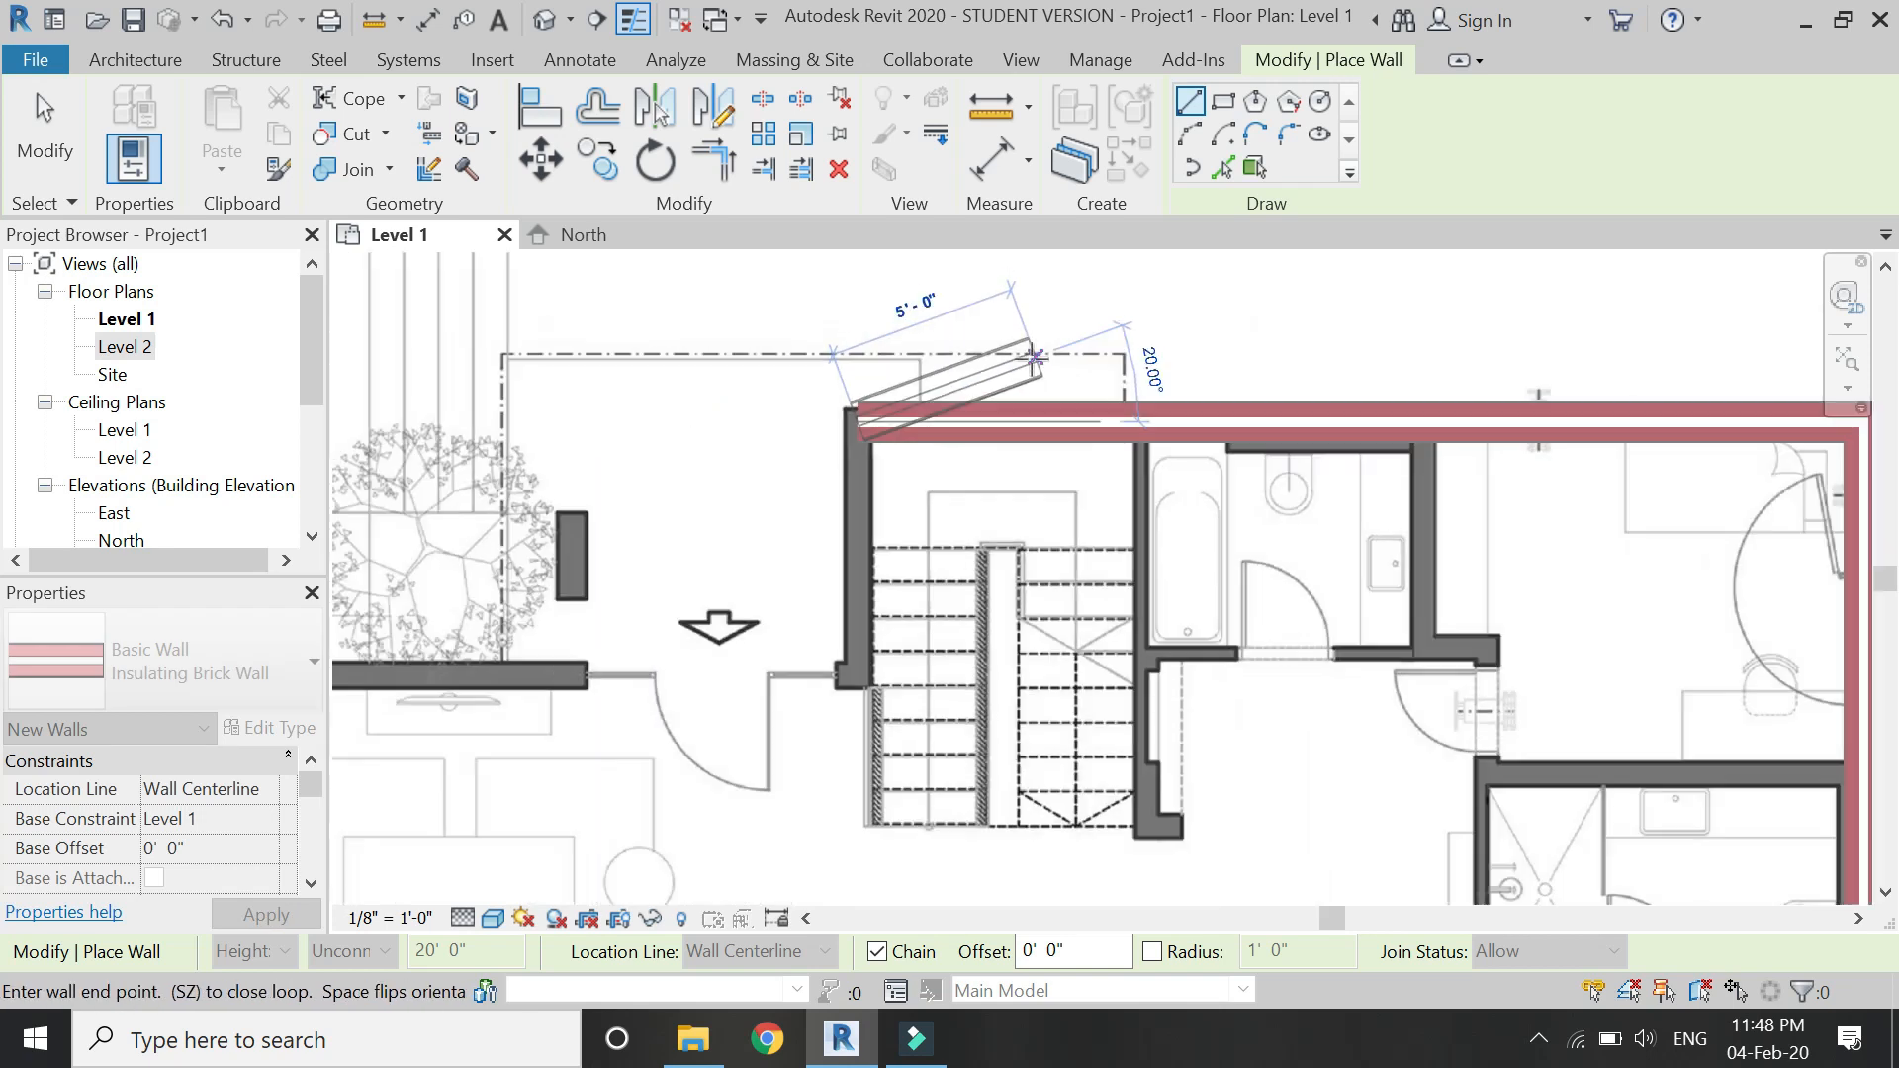
scroll(898, 505, "up", 5)
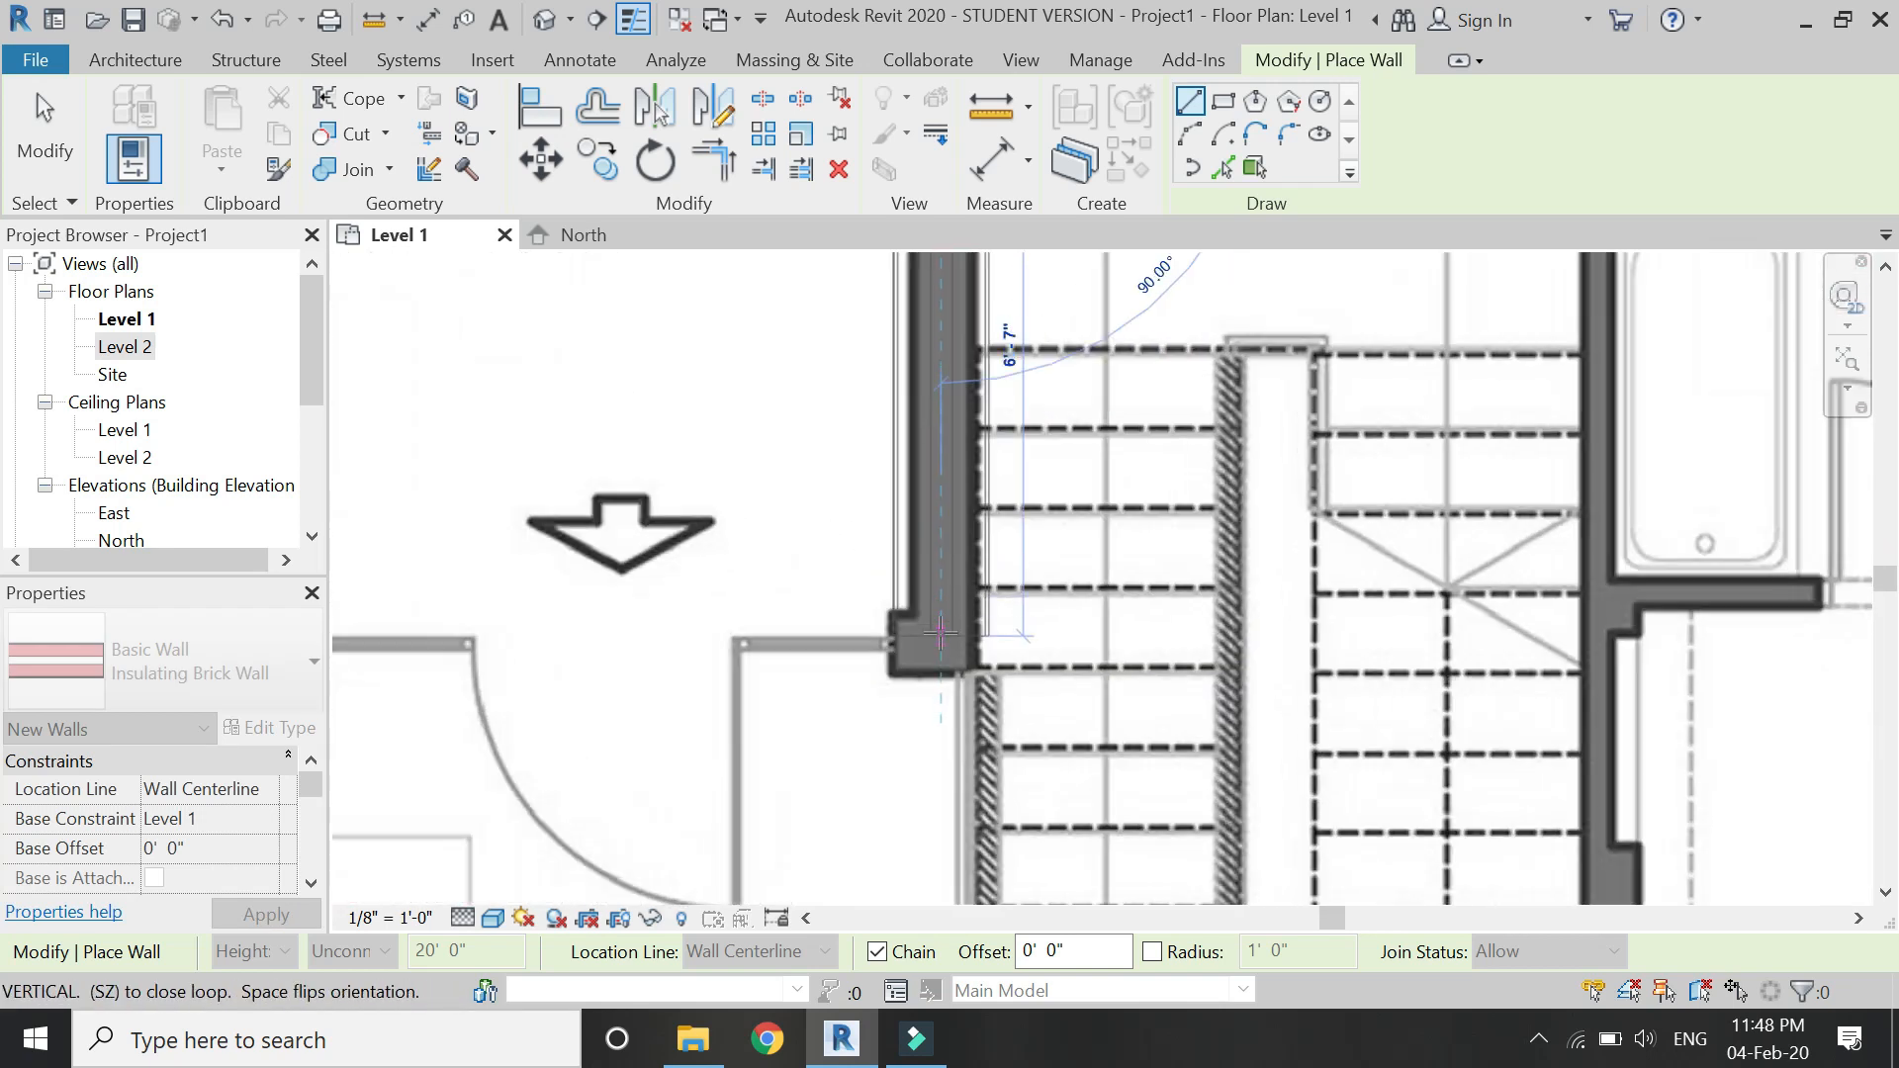
left_click(940, 639)
scroll(1345, 581, "down", 1)
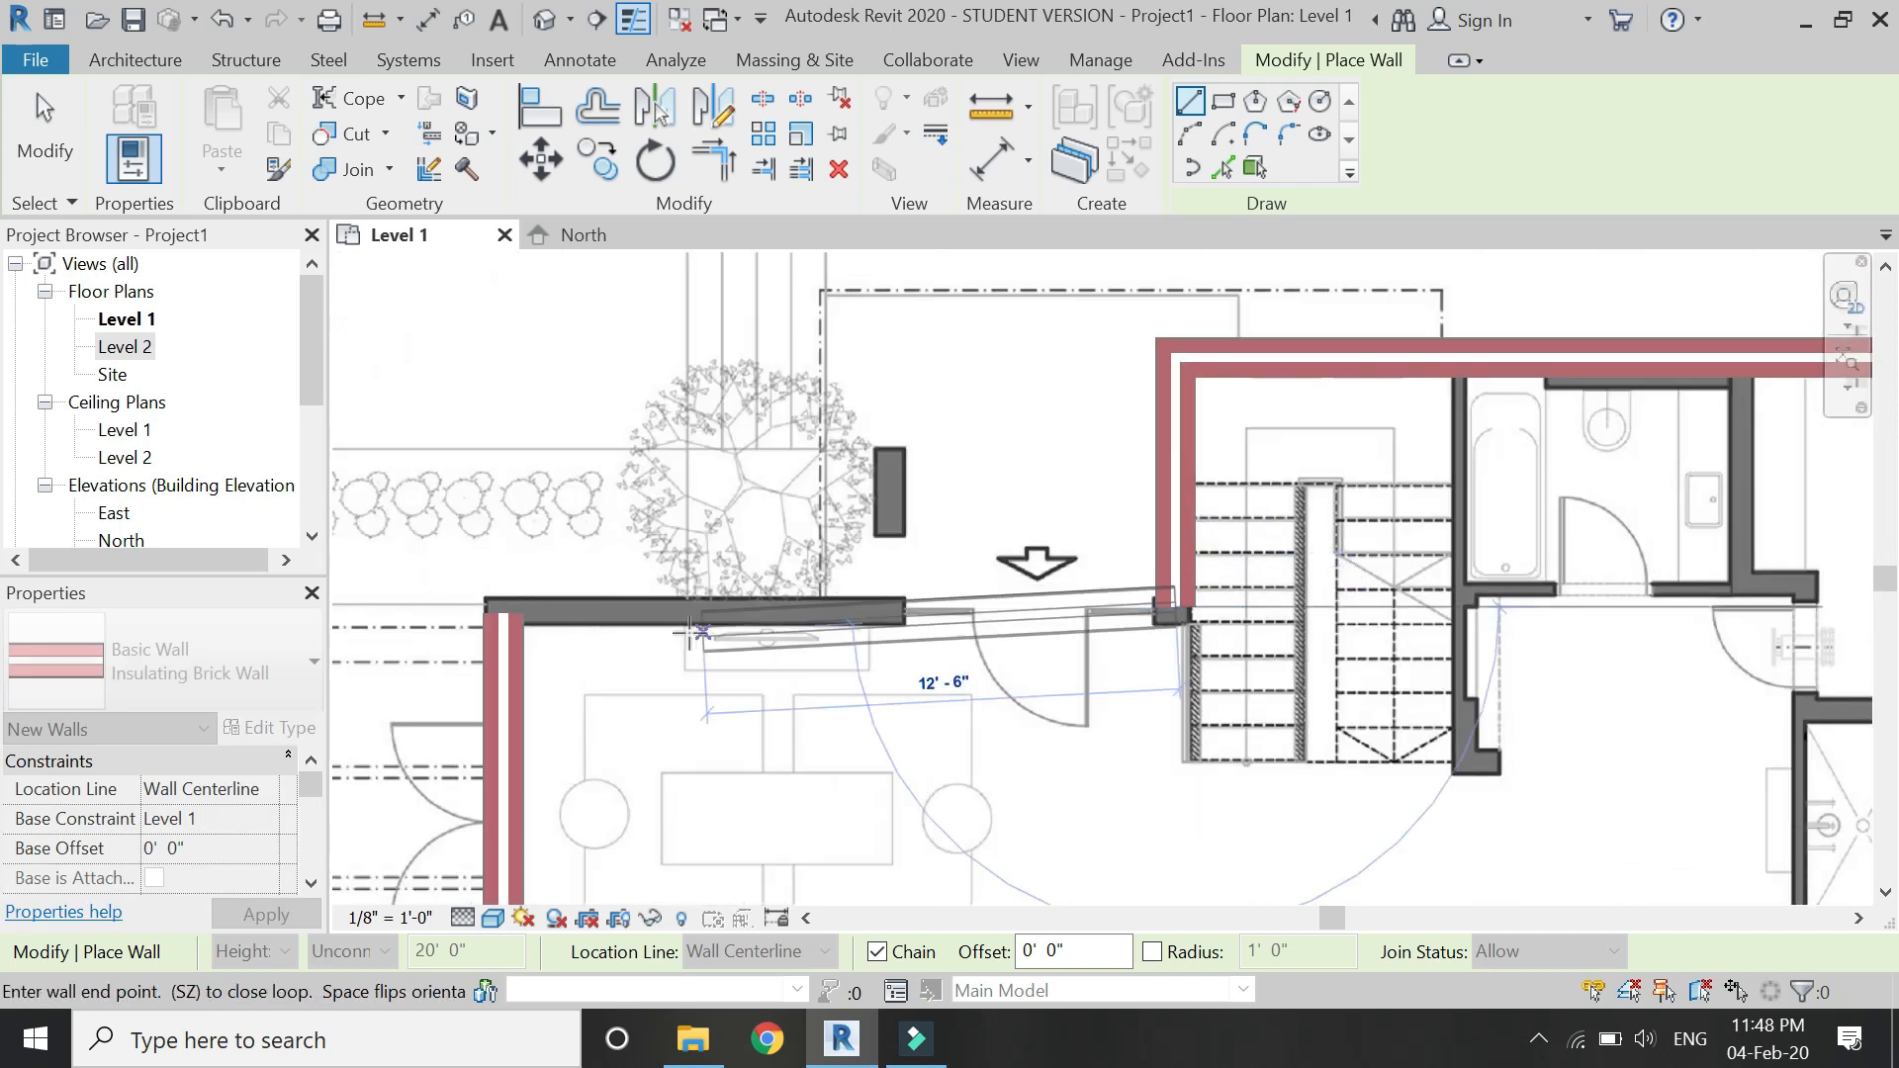
scroll(460, 615, "up", 3)
left_click(569, 611)
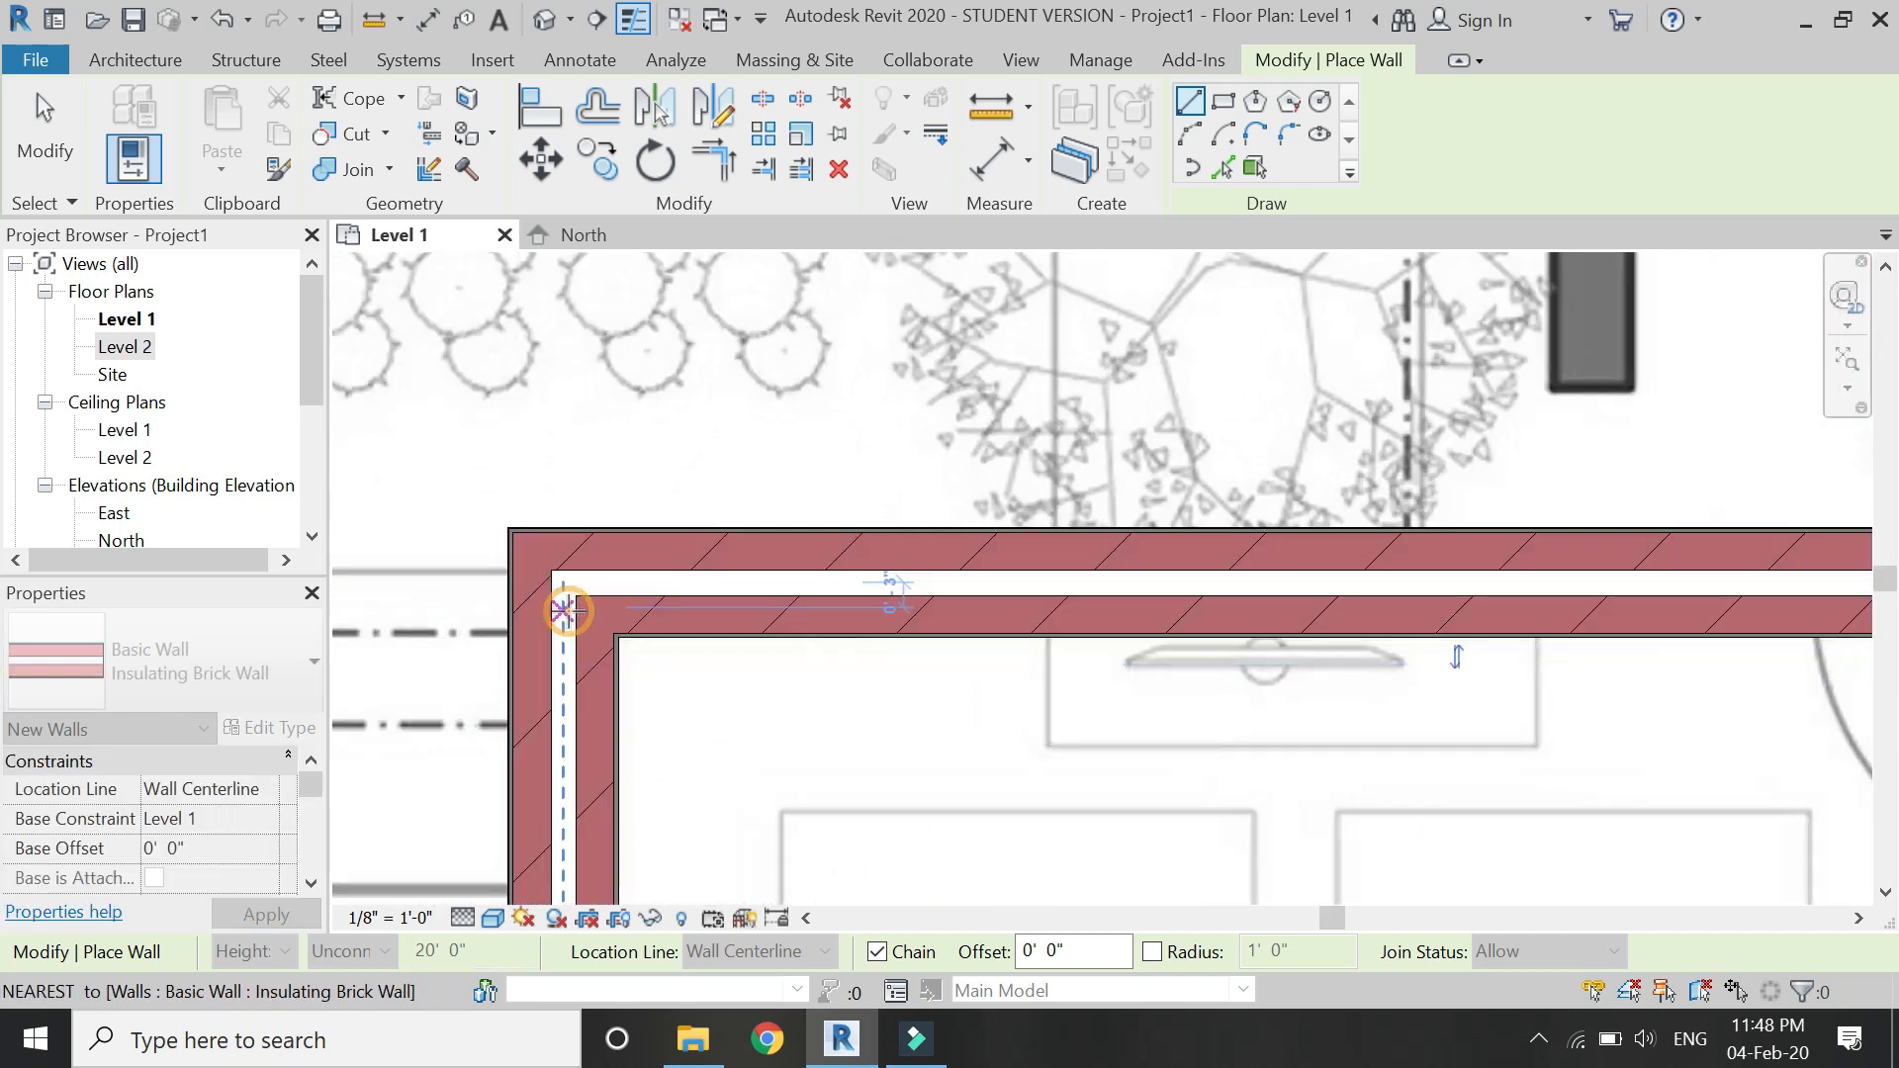
scroll(797, 500, "down", 4)
key("Escape")
key("Escape")
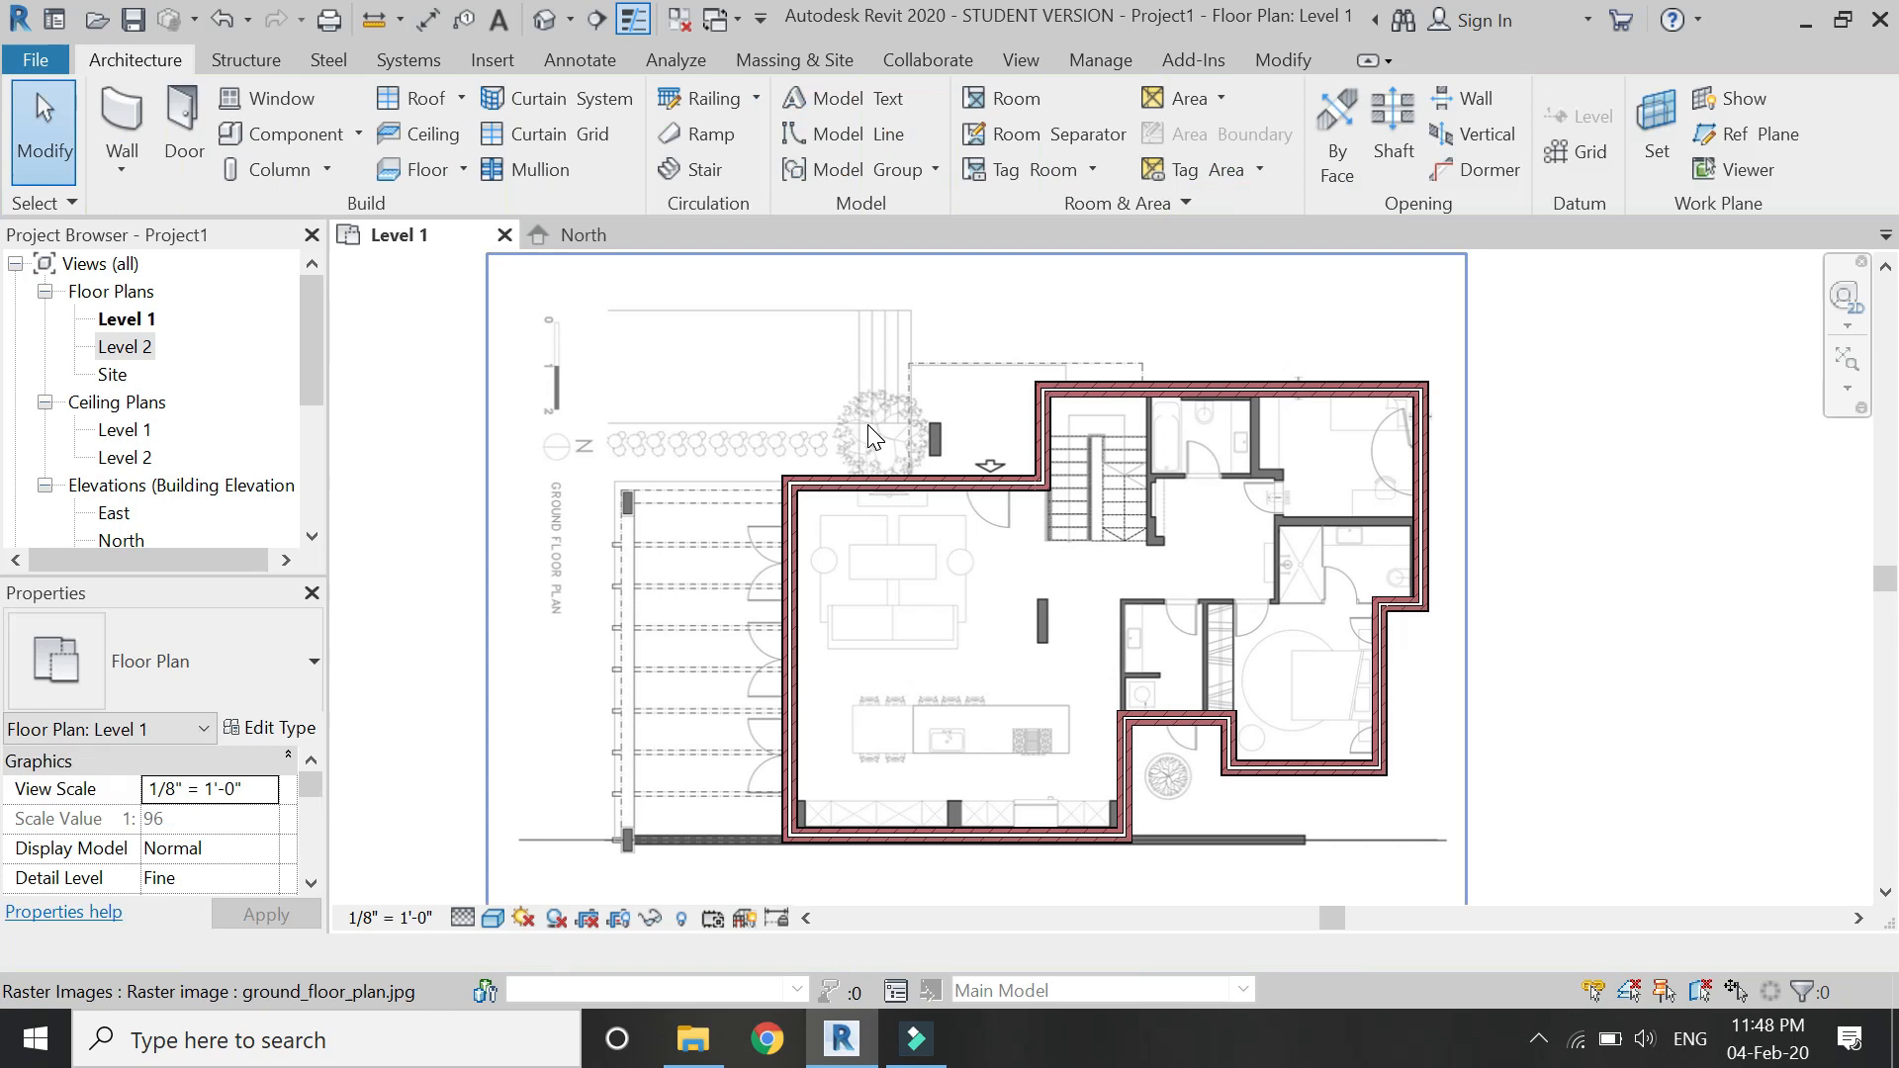
Select all the exterior walls and set their Top Constraint to Up to level: Level 2.
scroll(870, 435, "down", 3)
left_click_drag(1164, 433, 756, 740)
left_click_drag(1190, 743, 1067, 657)
scroll(993, 477, "up", 3)
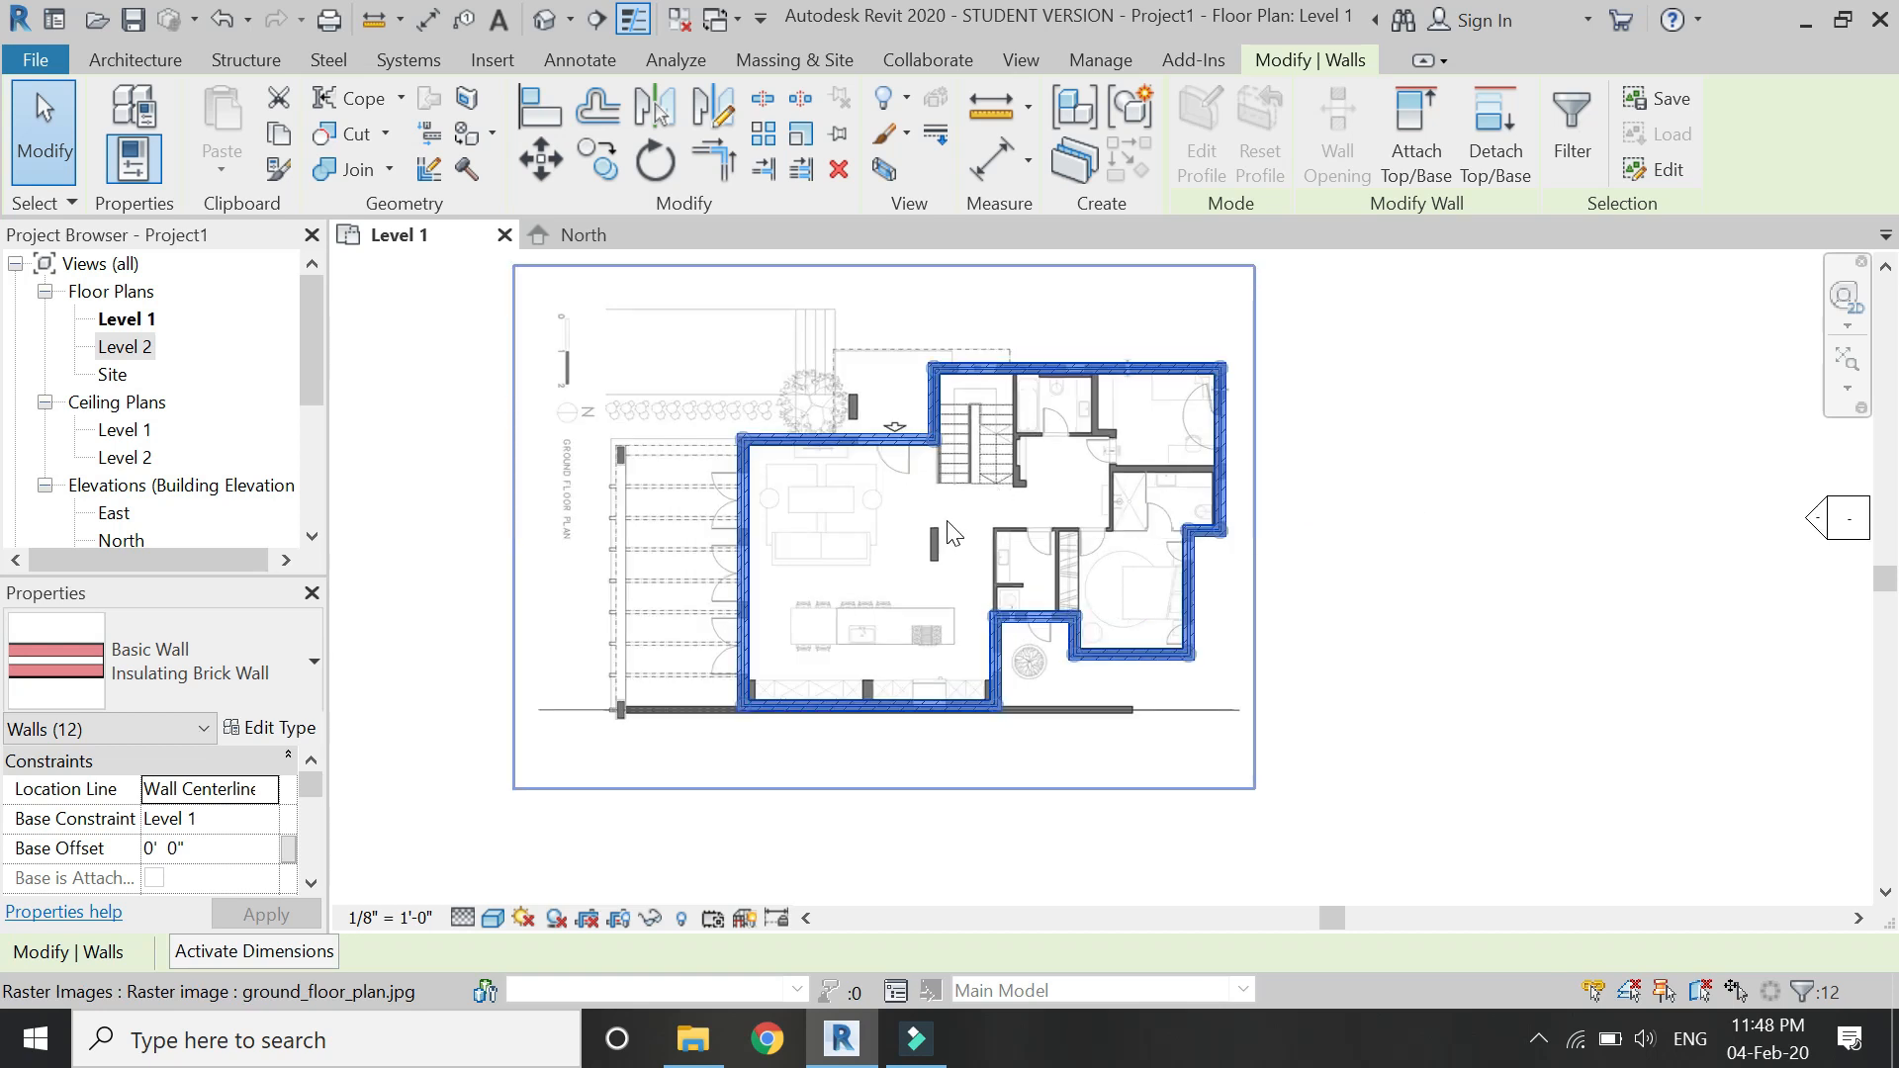
scroll(243, 841, "down", 3)
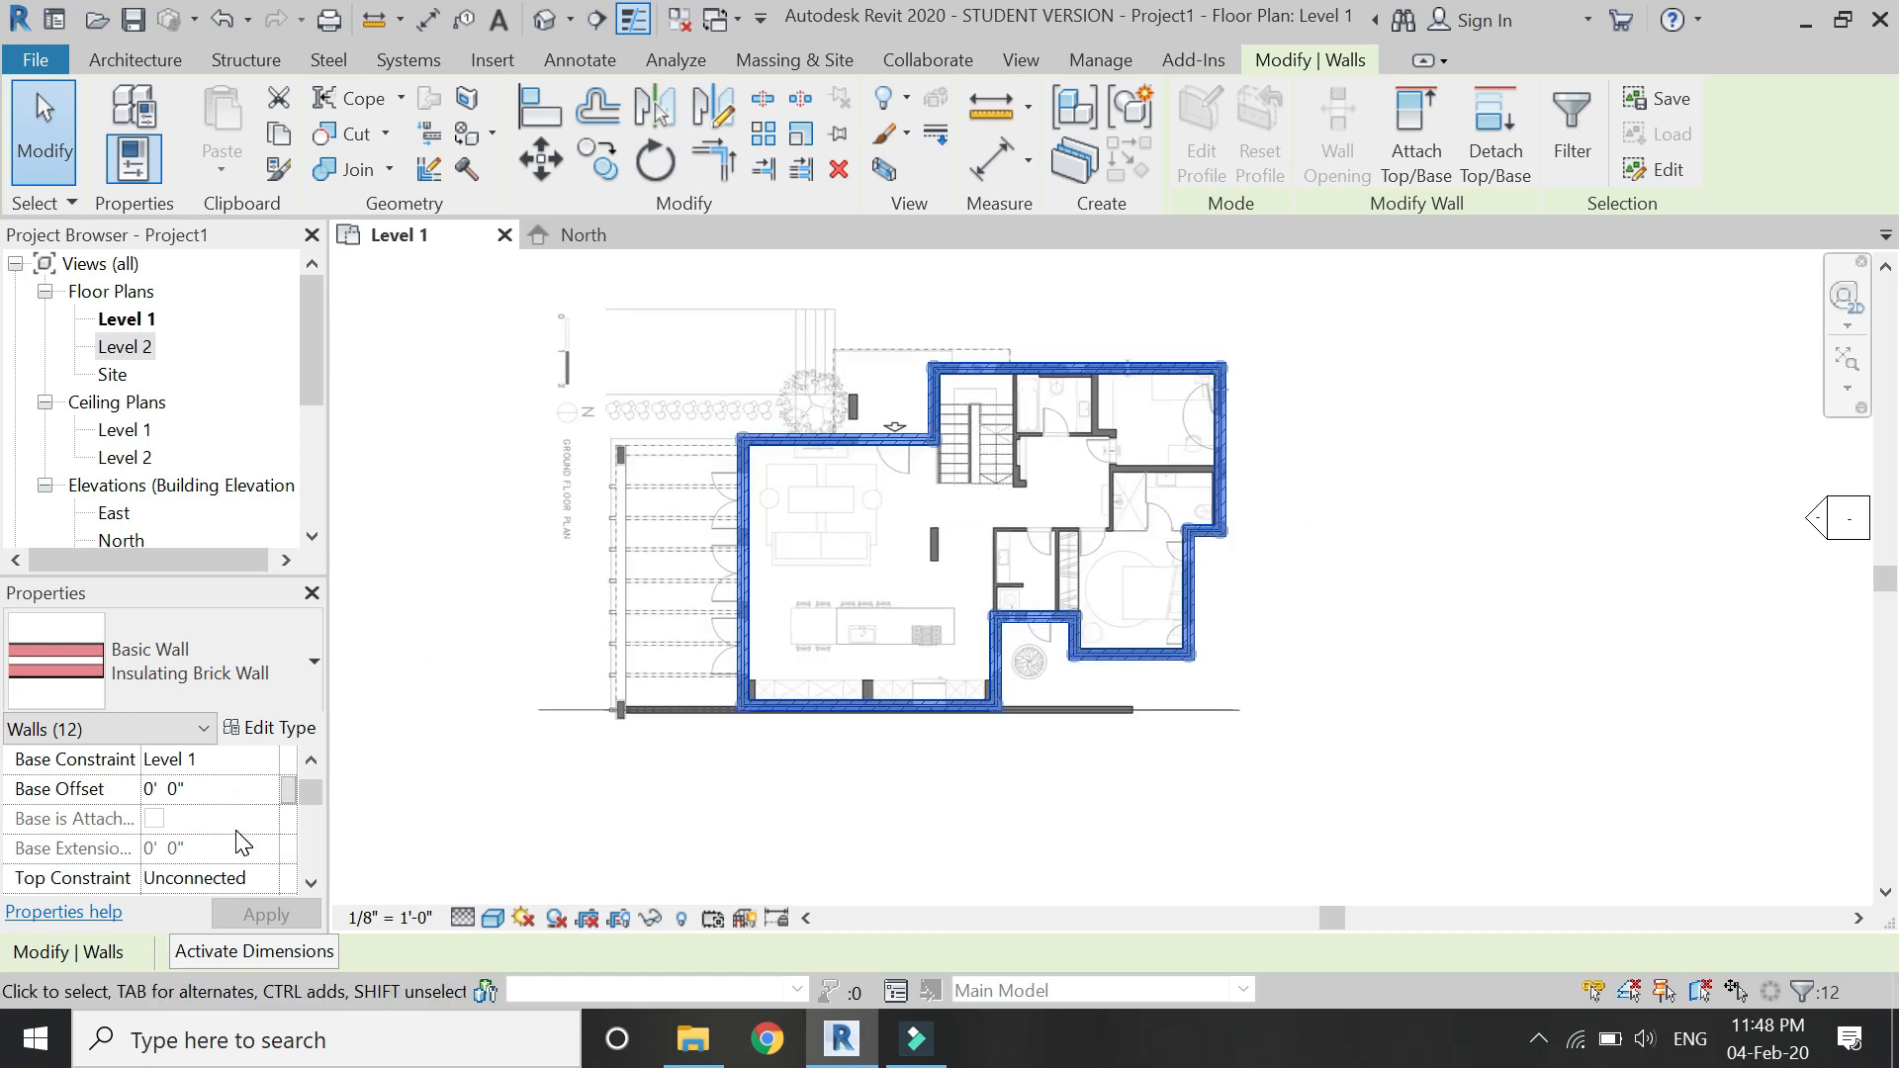
left_click(269, 790)
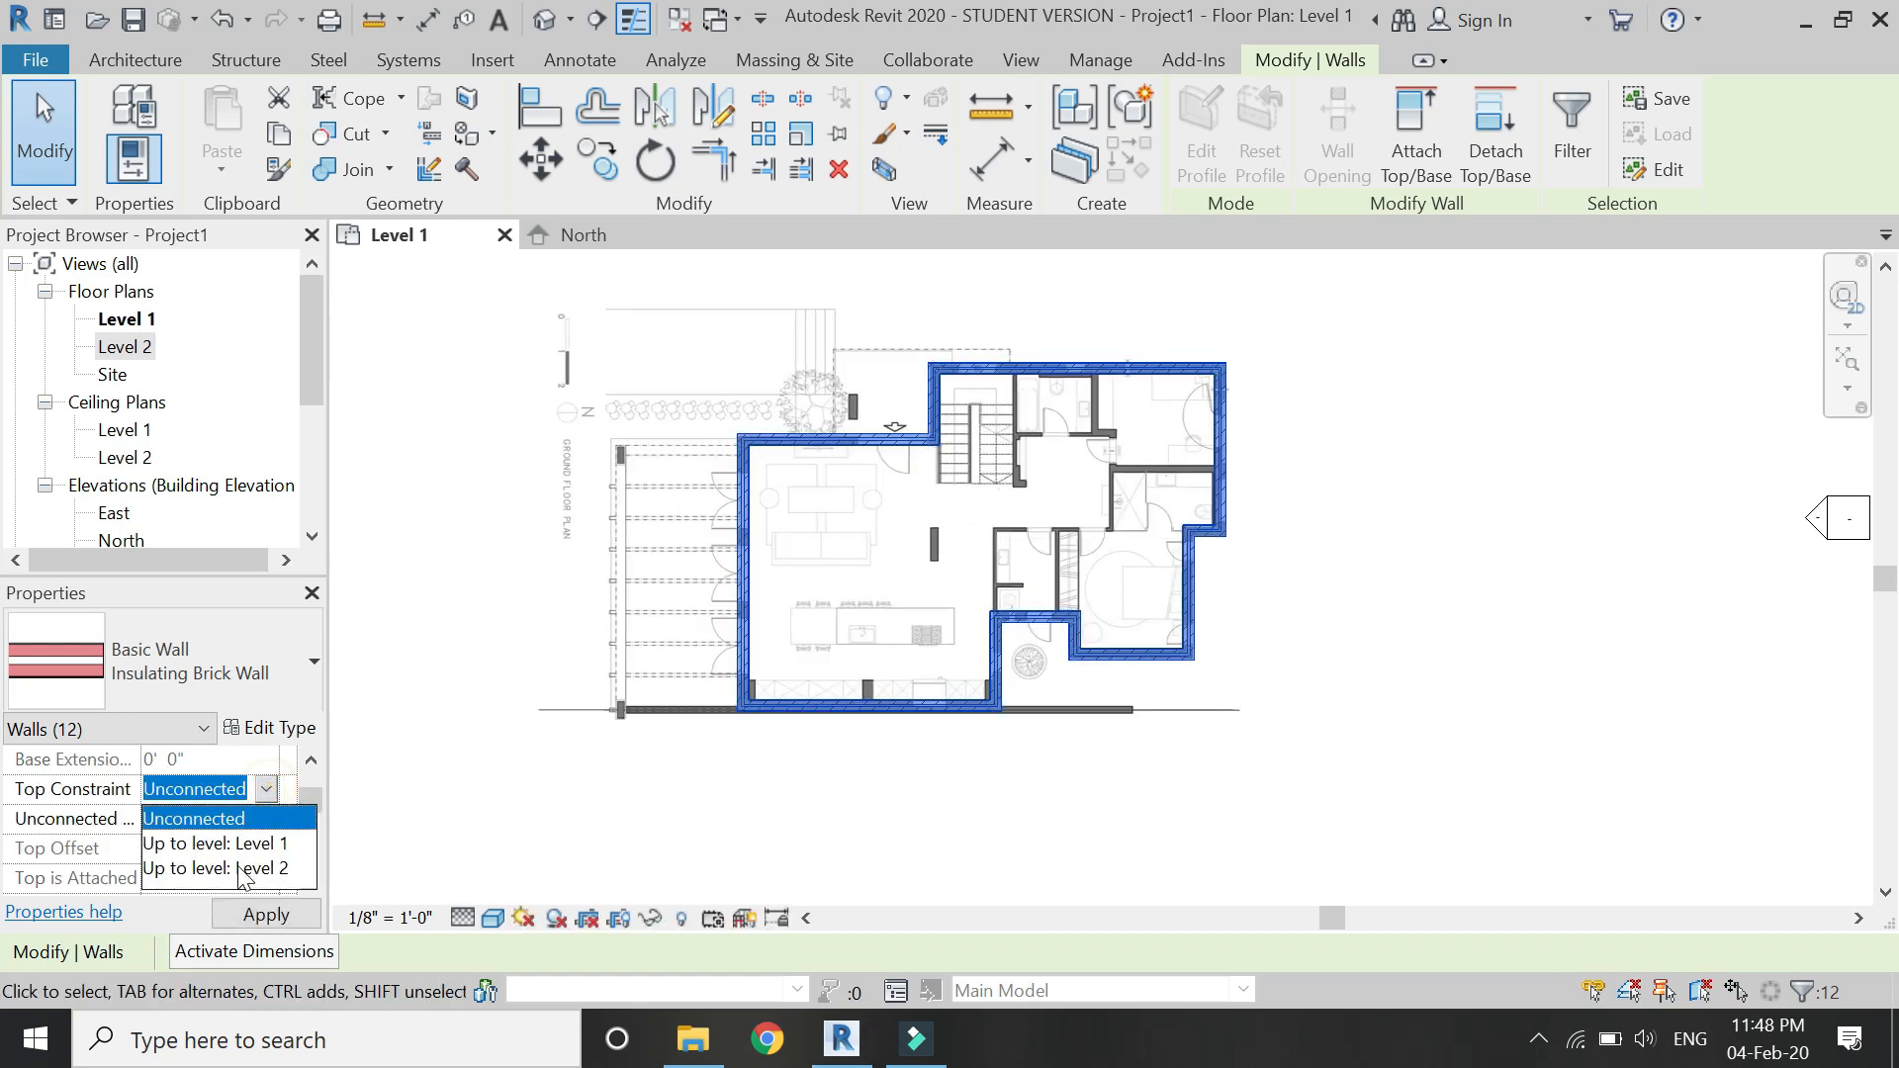
left_click(237, 868)
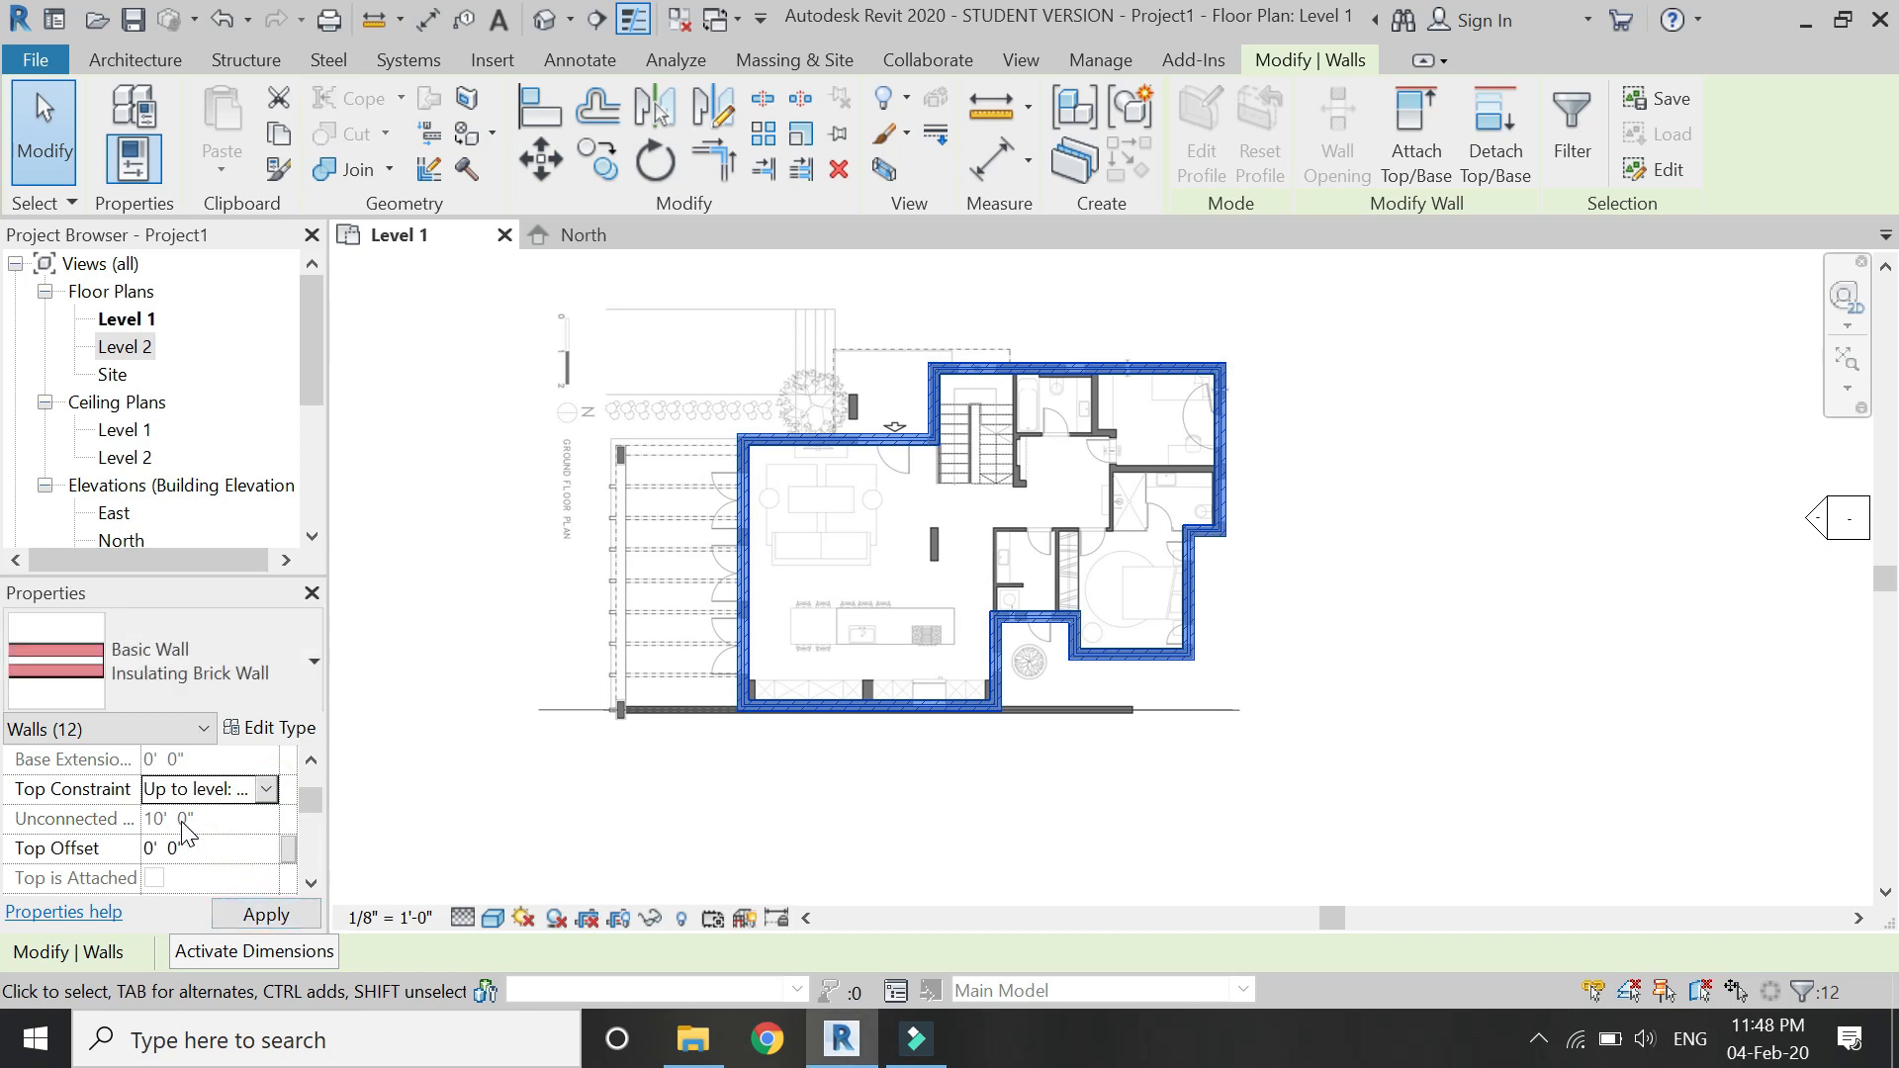
left_click(227, 918)
left_click(517, 805)
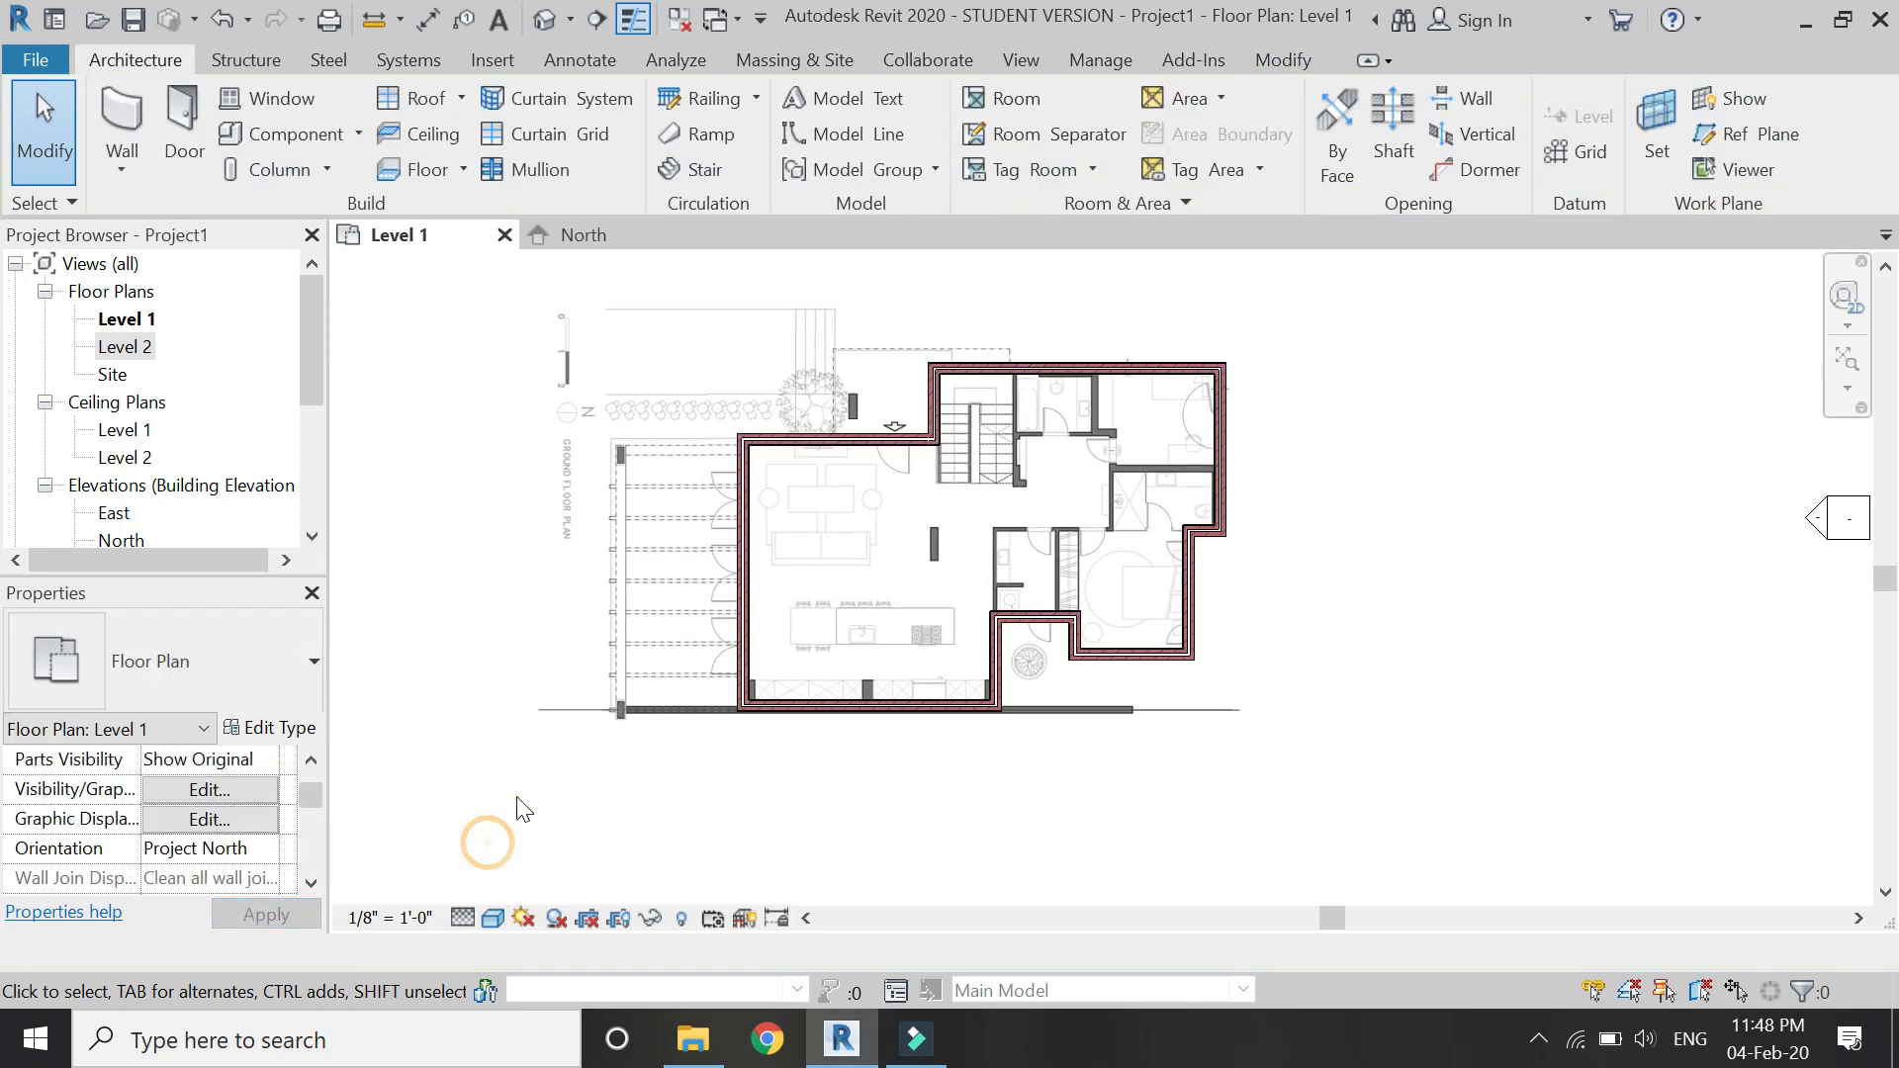
View the walls in the North elevation and set that view's visual style to Shaded.
left_click(594, 236)
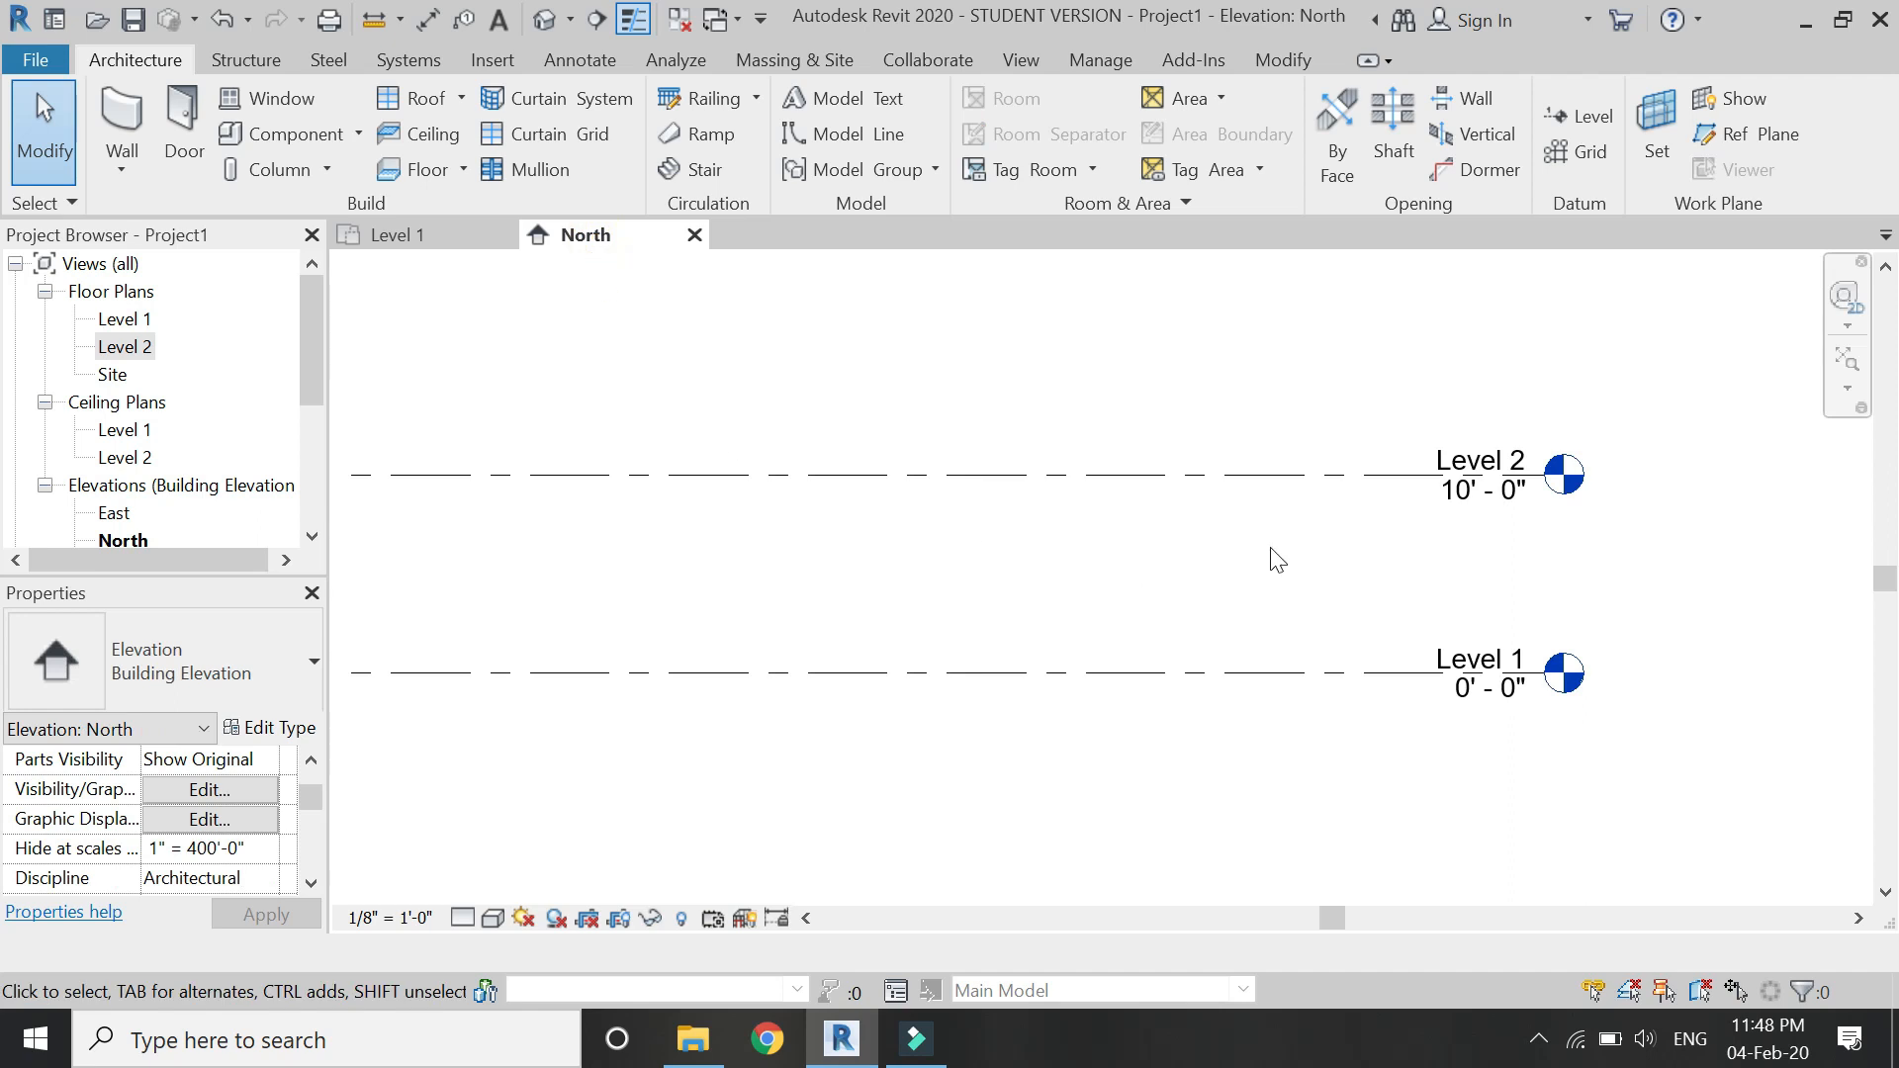
scroll(1276, 559, "down", 3)
scroll(712, 599, "up", 2)
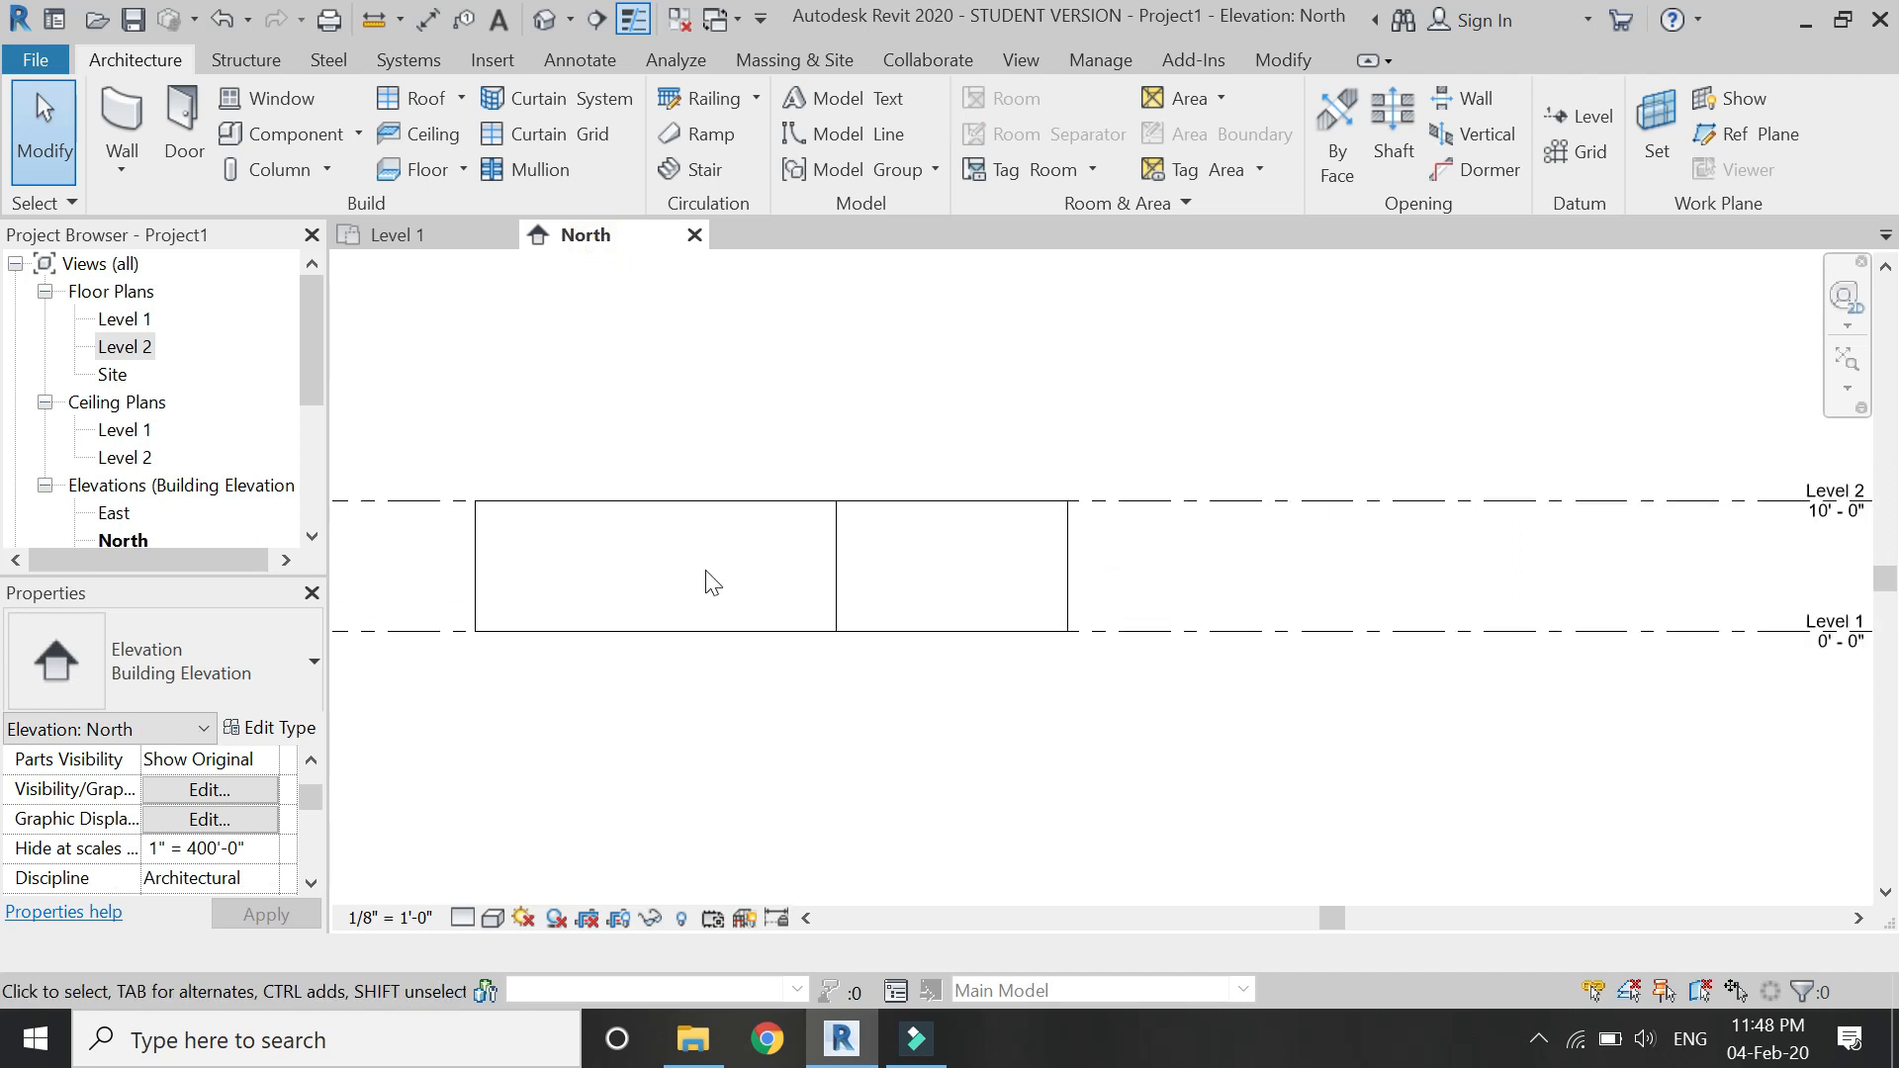
left_click(493, 918)
left_click(544, 792)
scroll(732, 591, "down", 1)
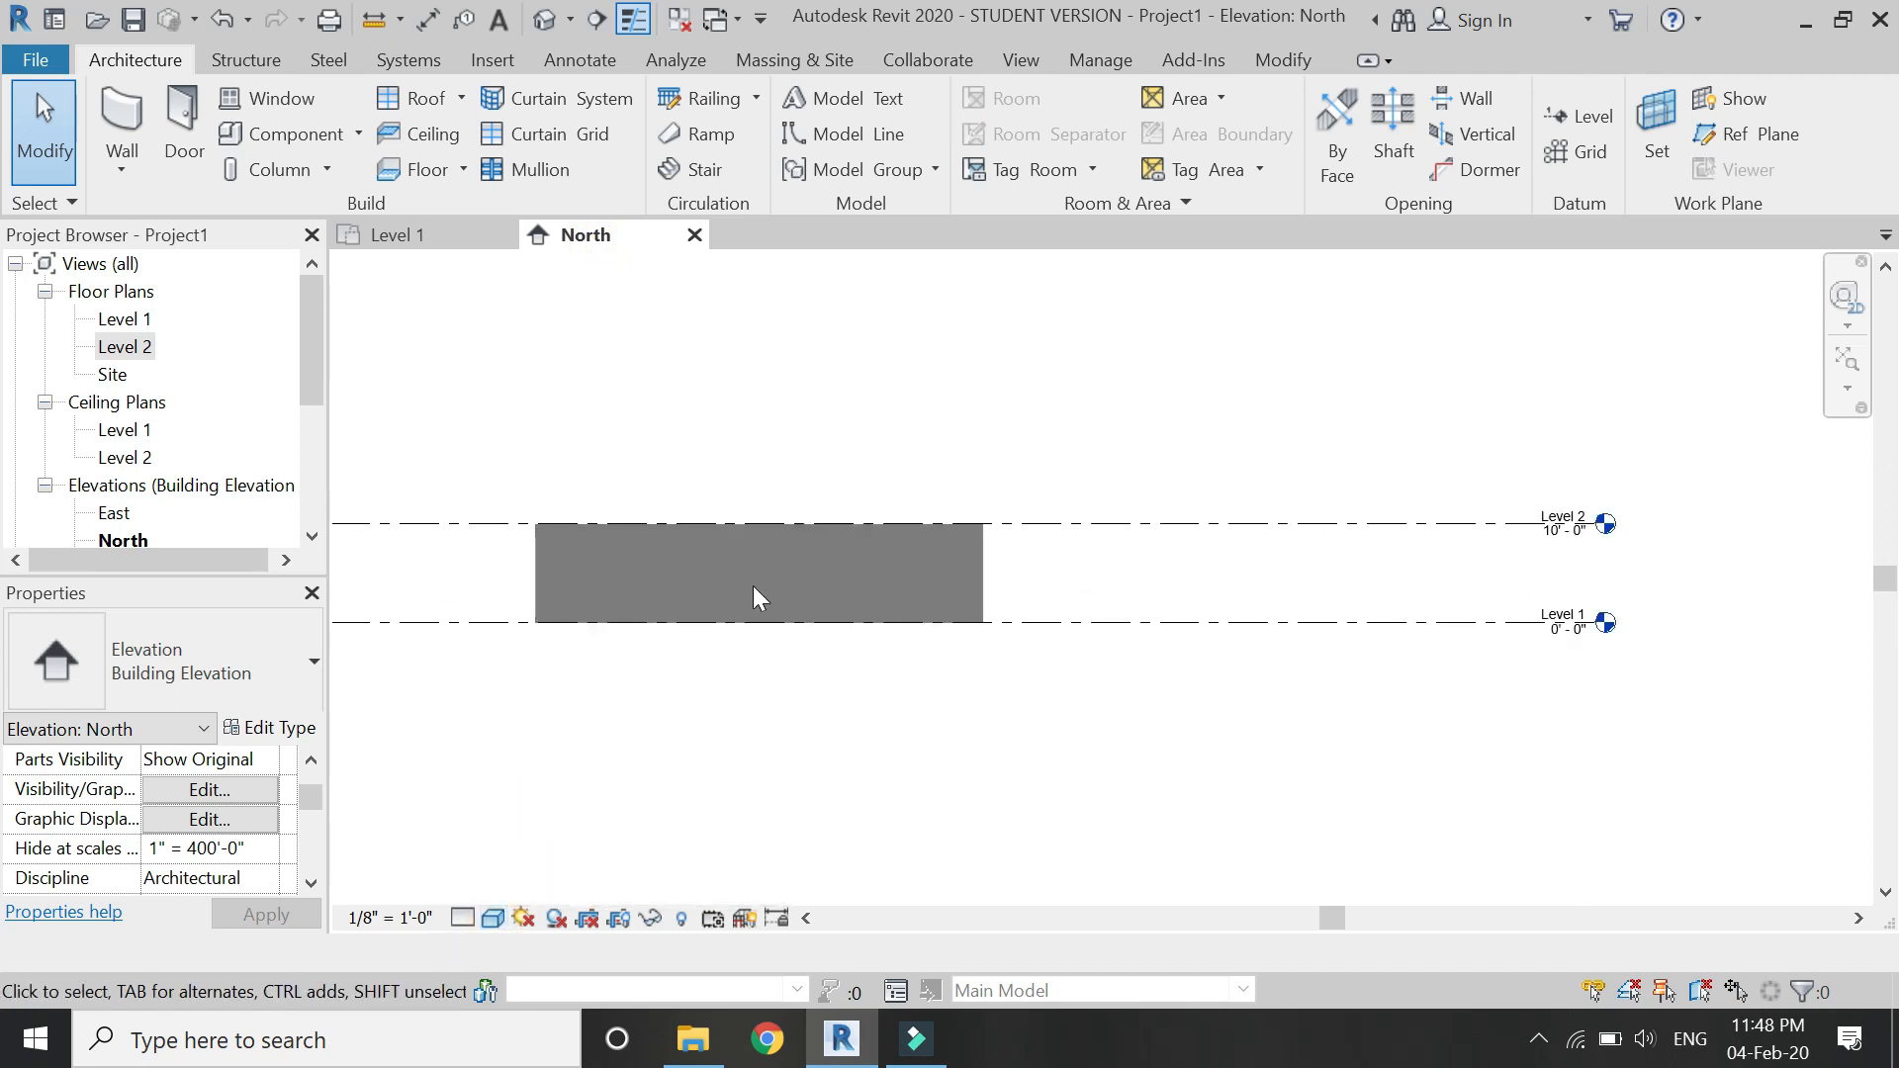
Set the Level 2 elevation to 11' 0" in the North elevation view.
scroll(1604, 522, "up", 4)
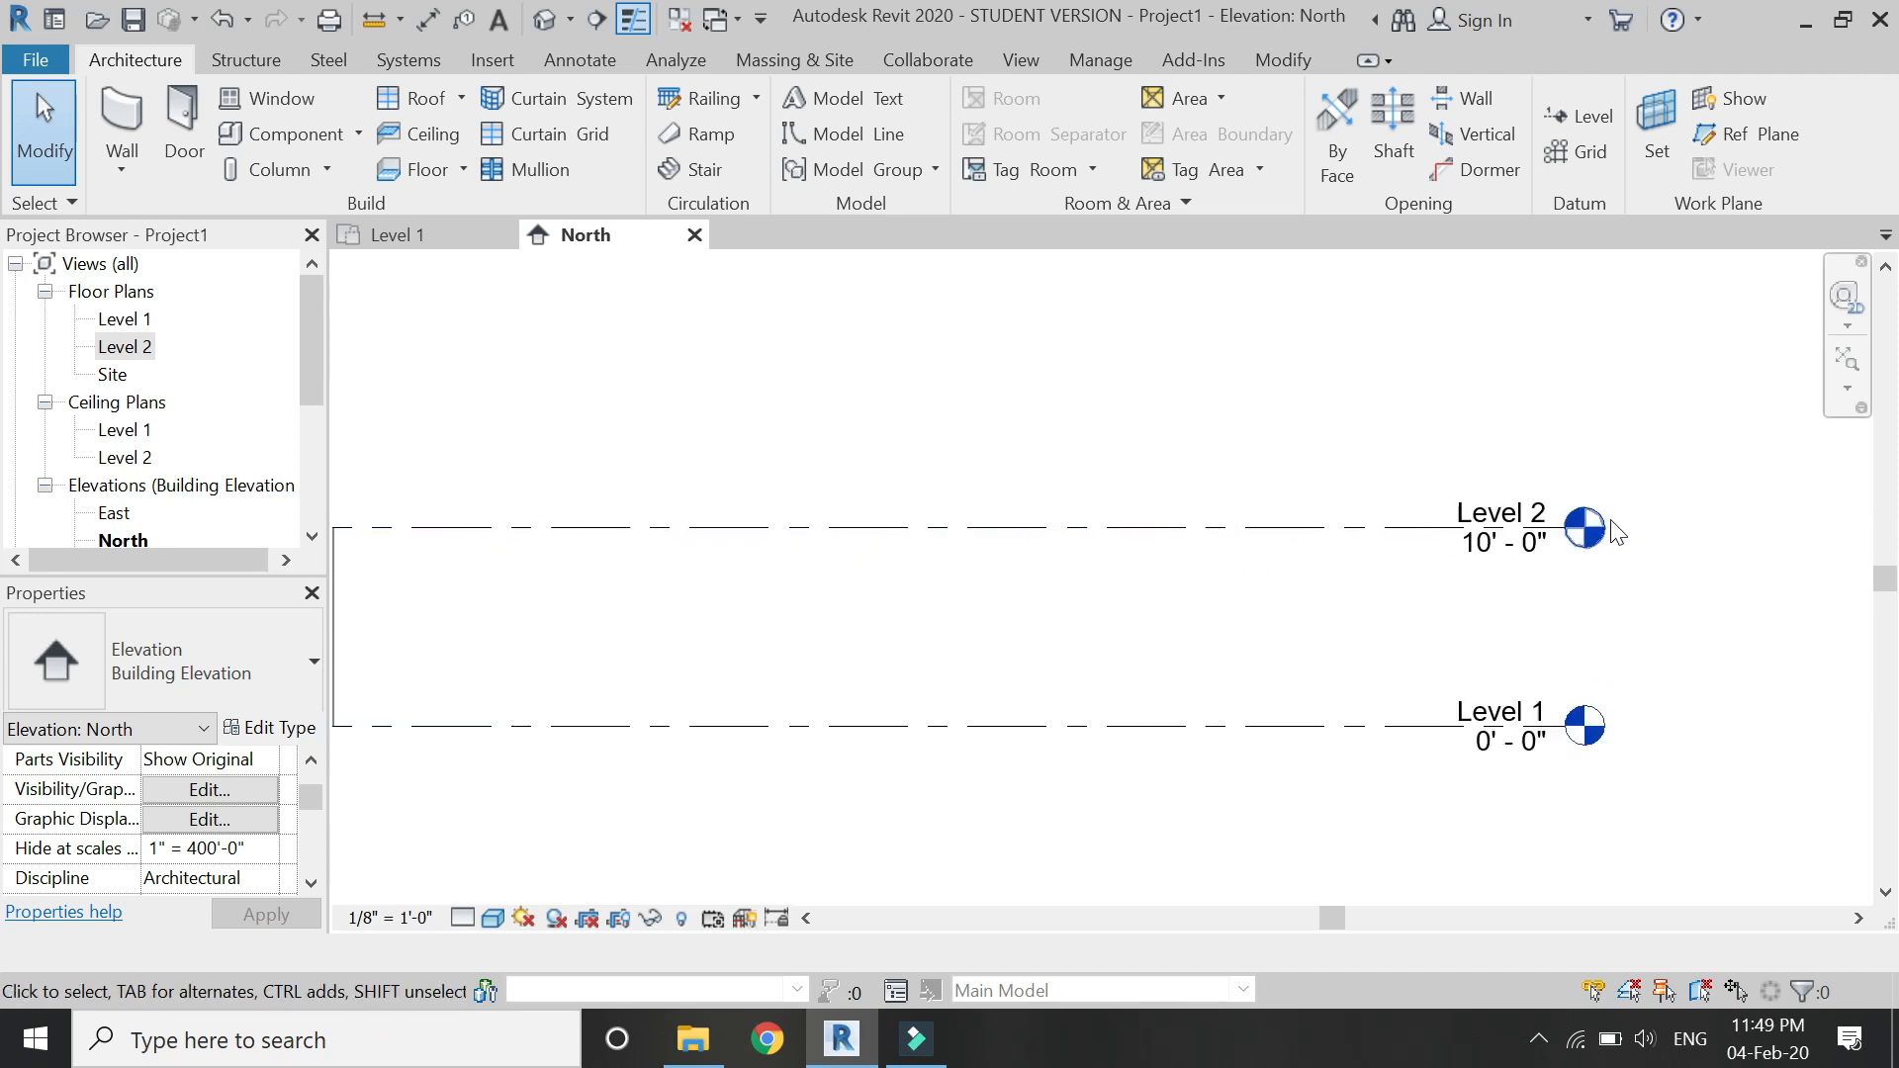
left_click(1463, 571)
left_click(1471, 557)
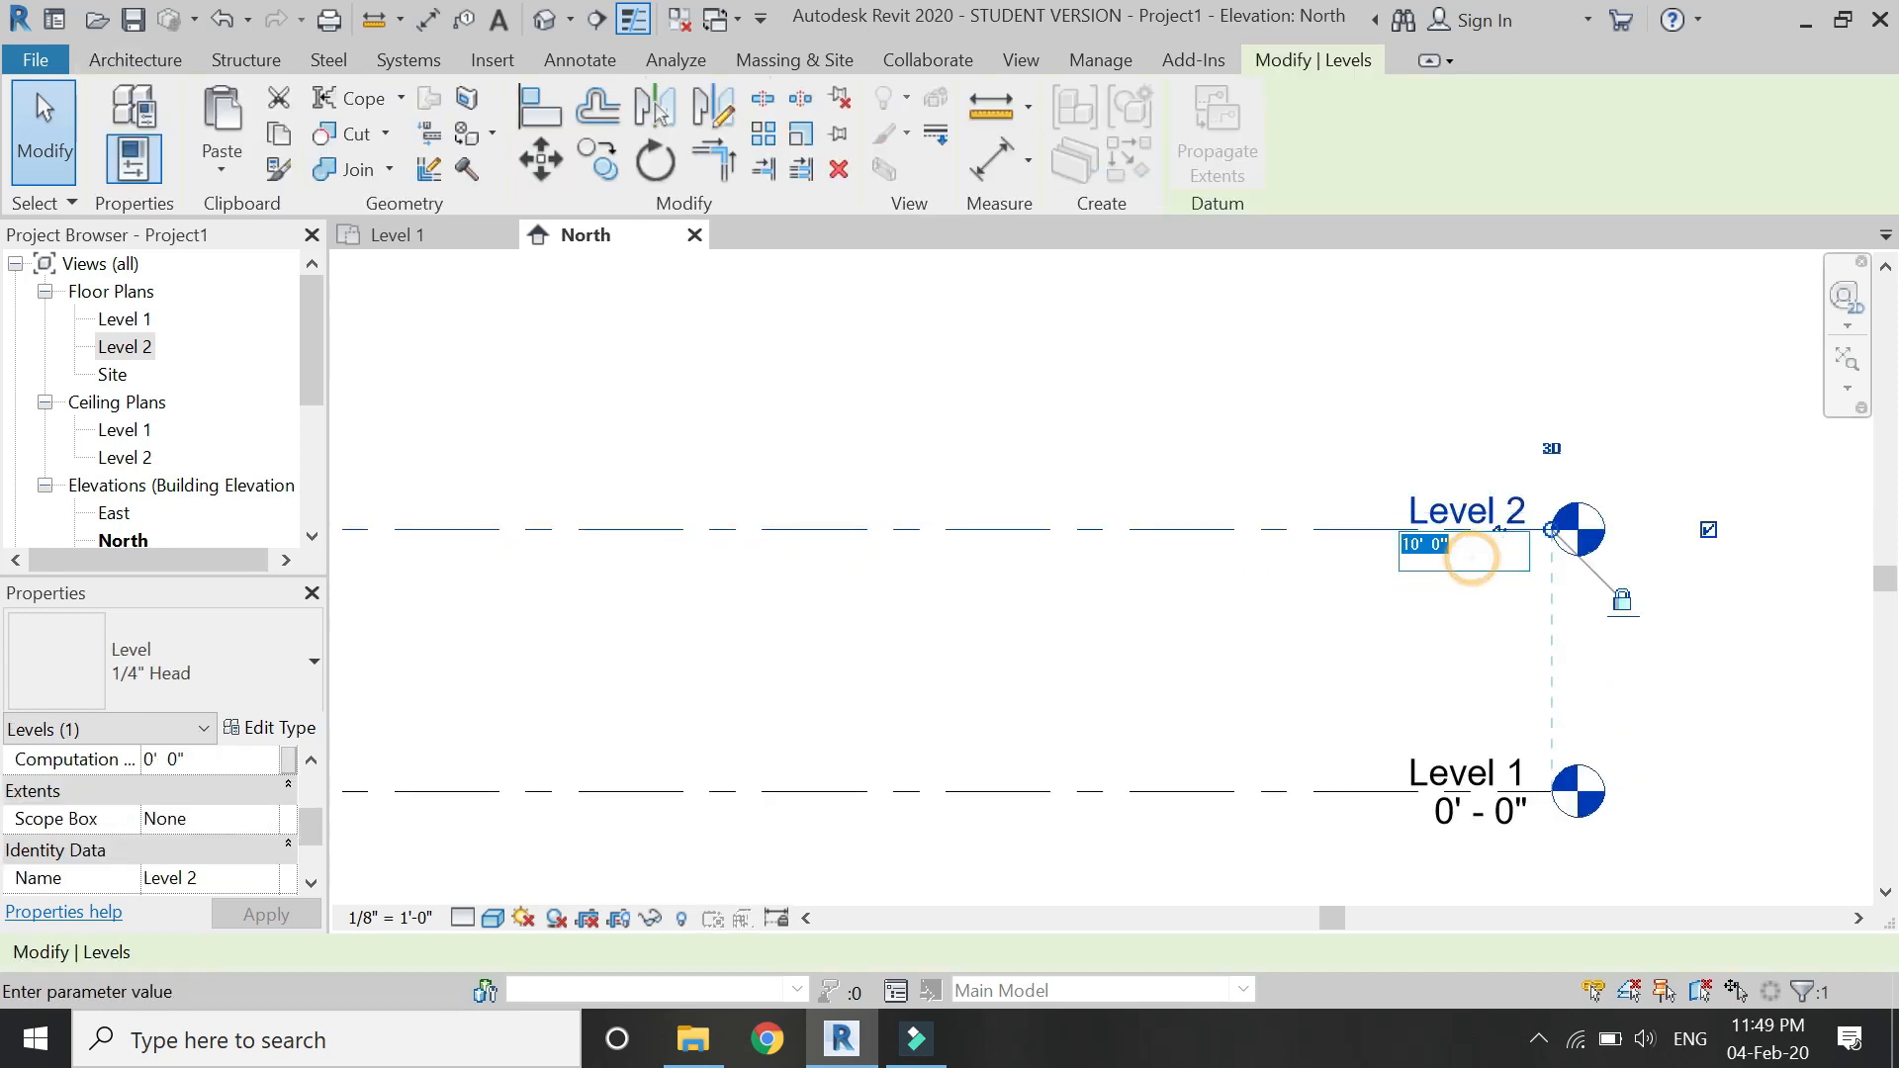
key("Return")
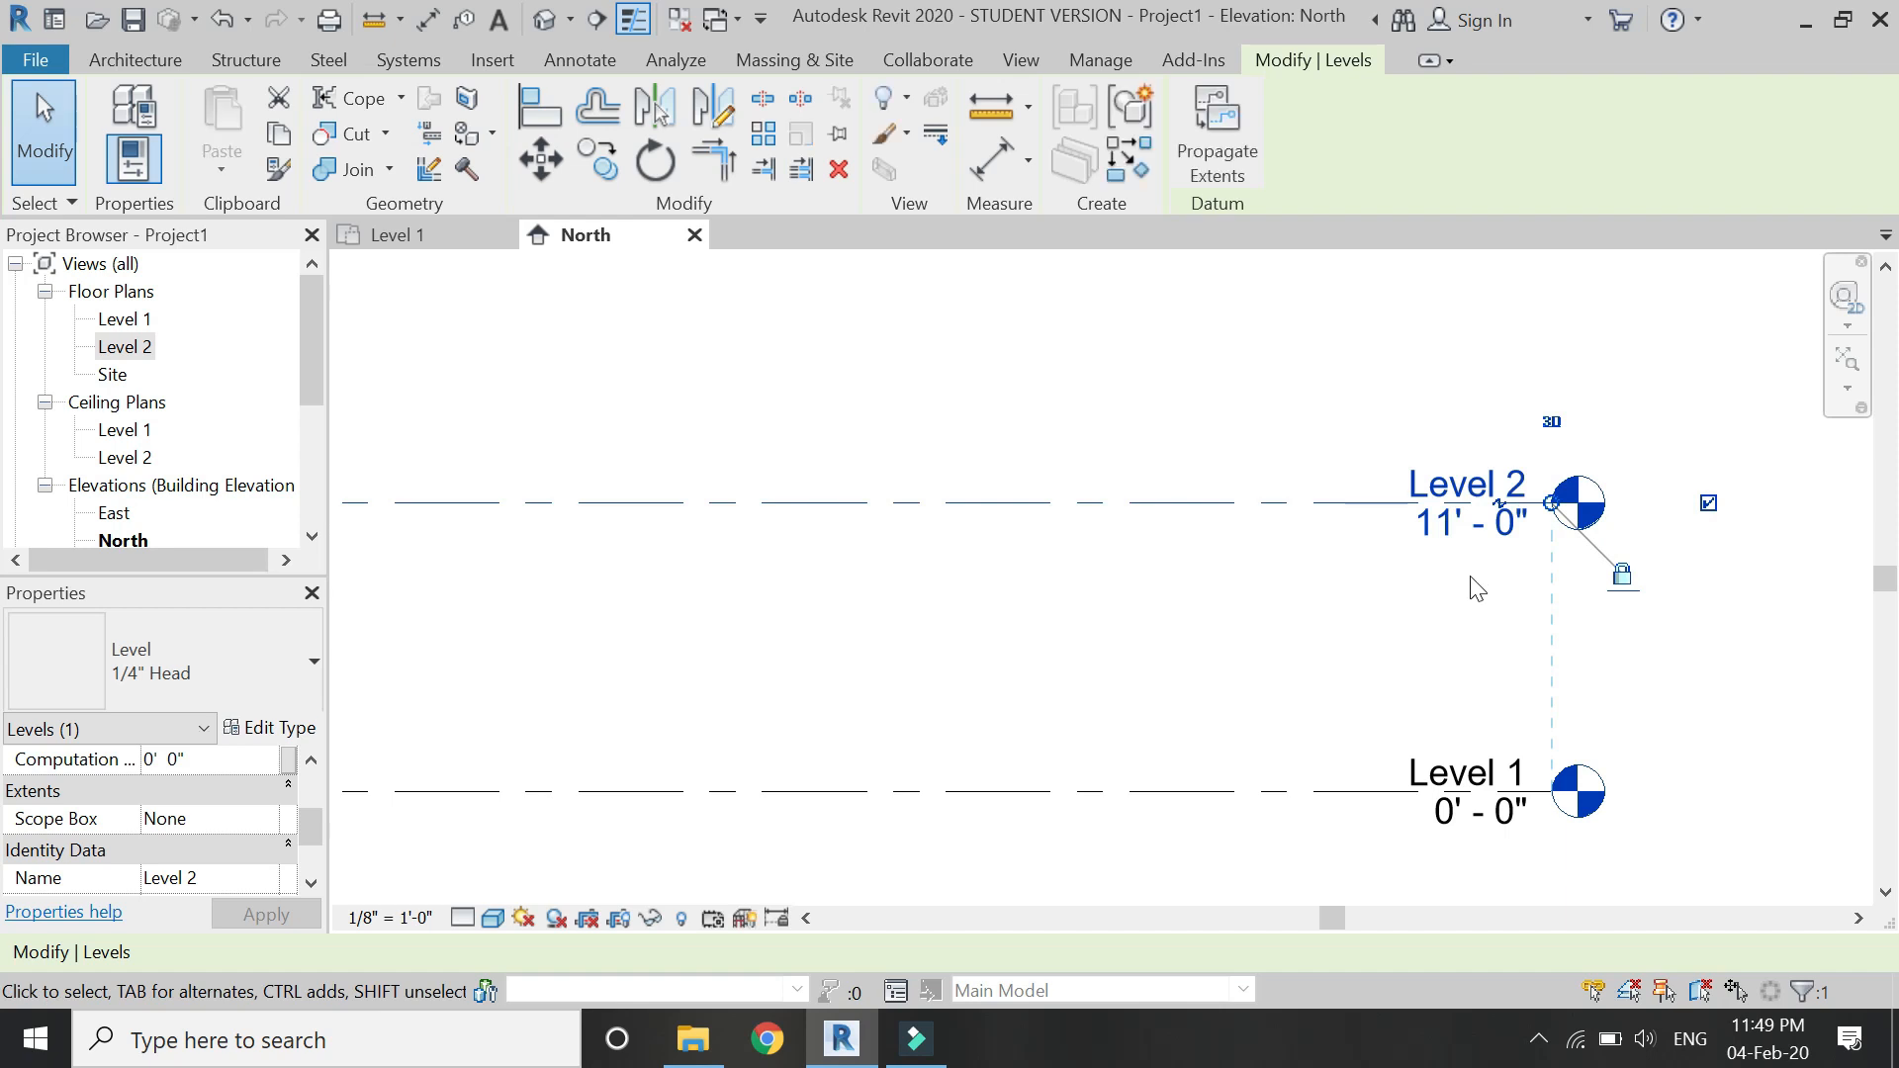
scroll(1471, 585, "down", 3)
left_click(1035, 596)
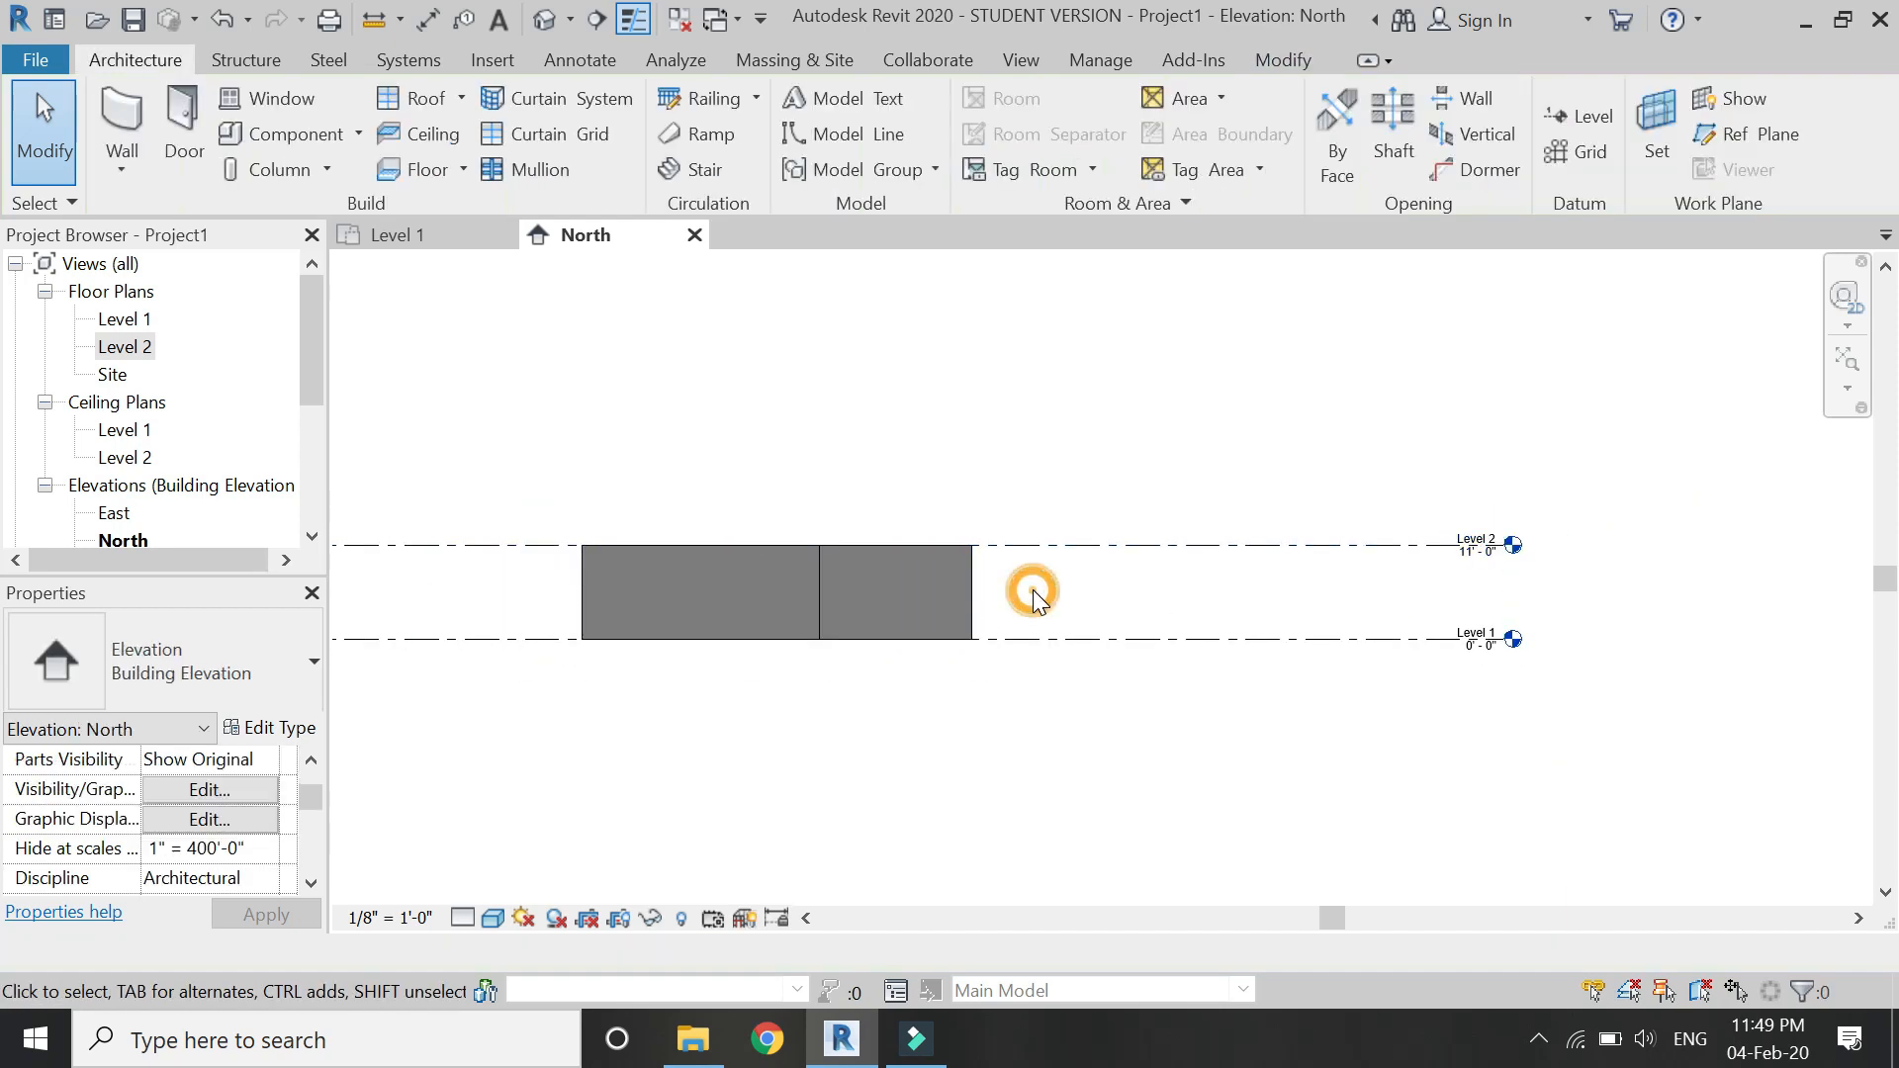
In the Level 1 plan, flip the living room's left wall and the kitchen's bottom wall so their exterior faces point outward.
left_click(454, 237)
scroll(605, 522, "up", 5)
scroll(606, 523, "up", 2)
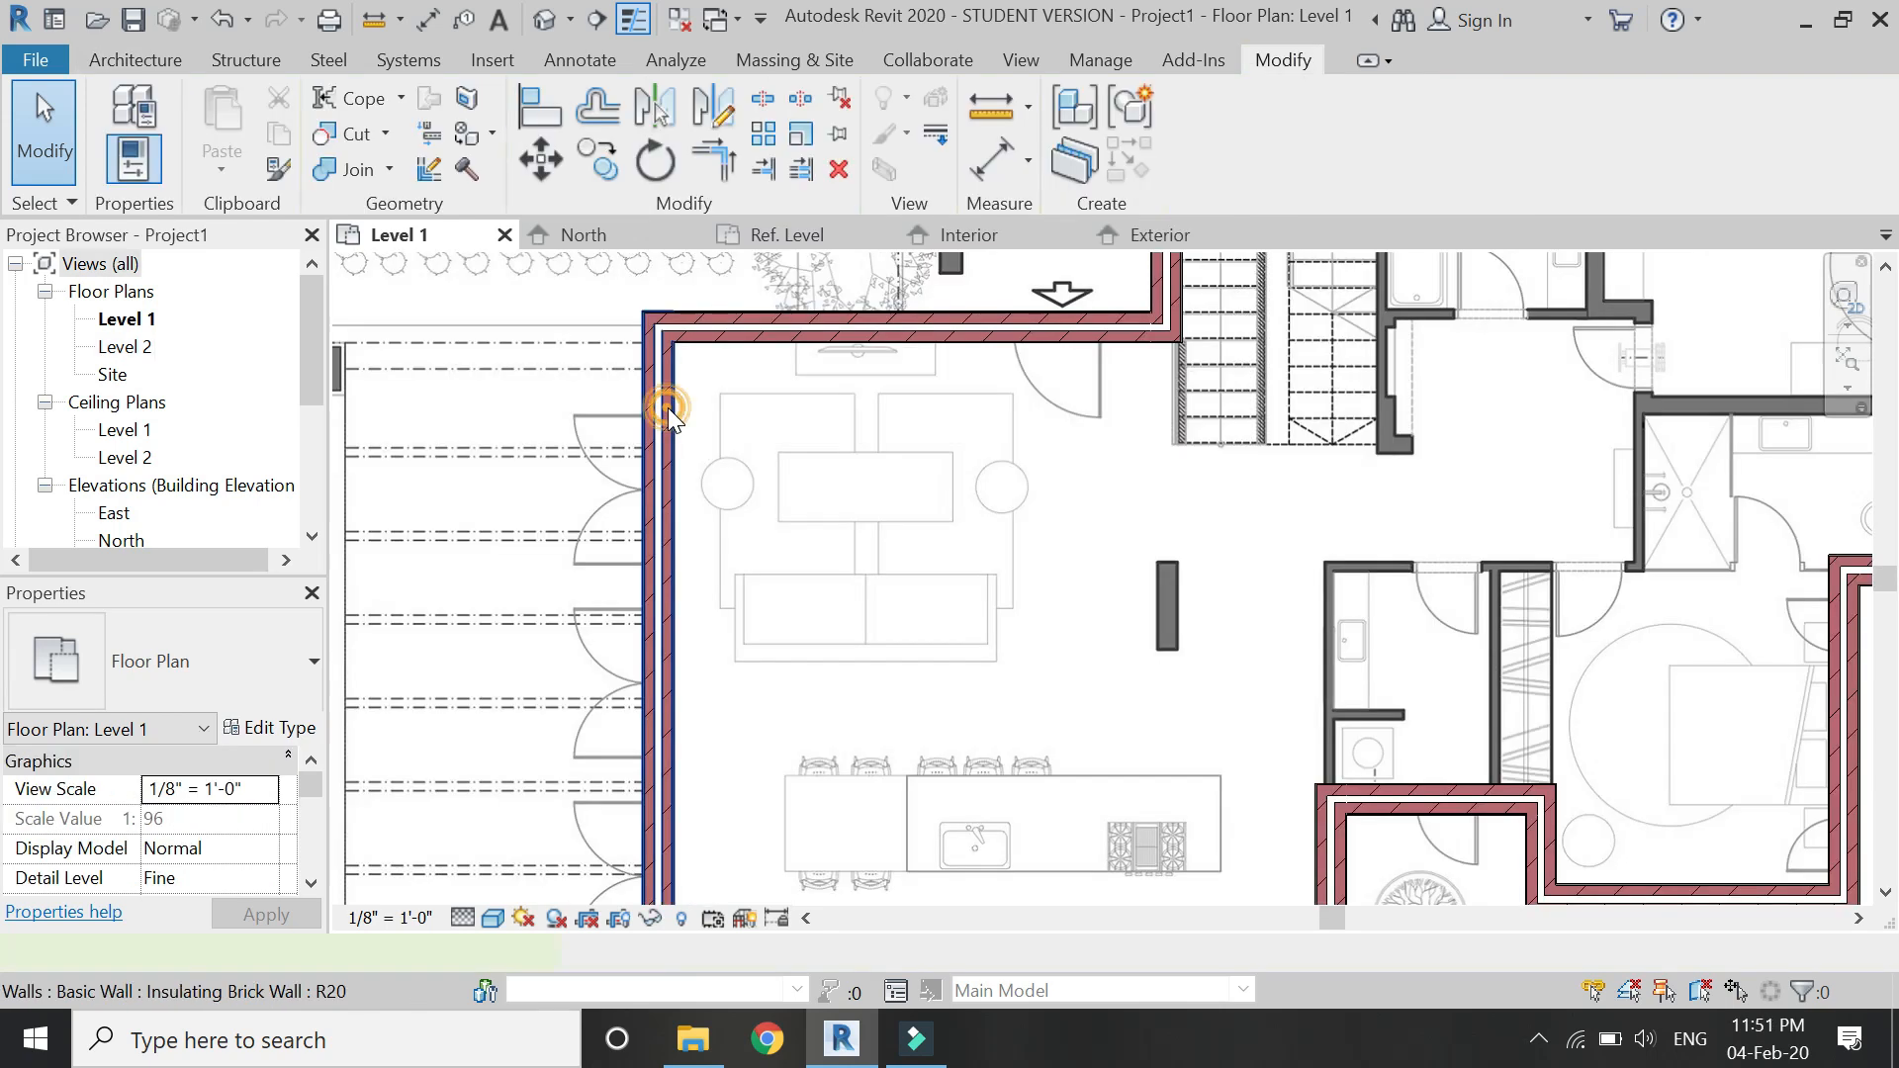
left_click(664, 408)
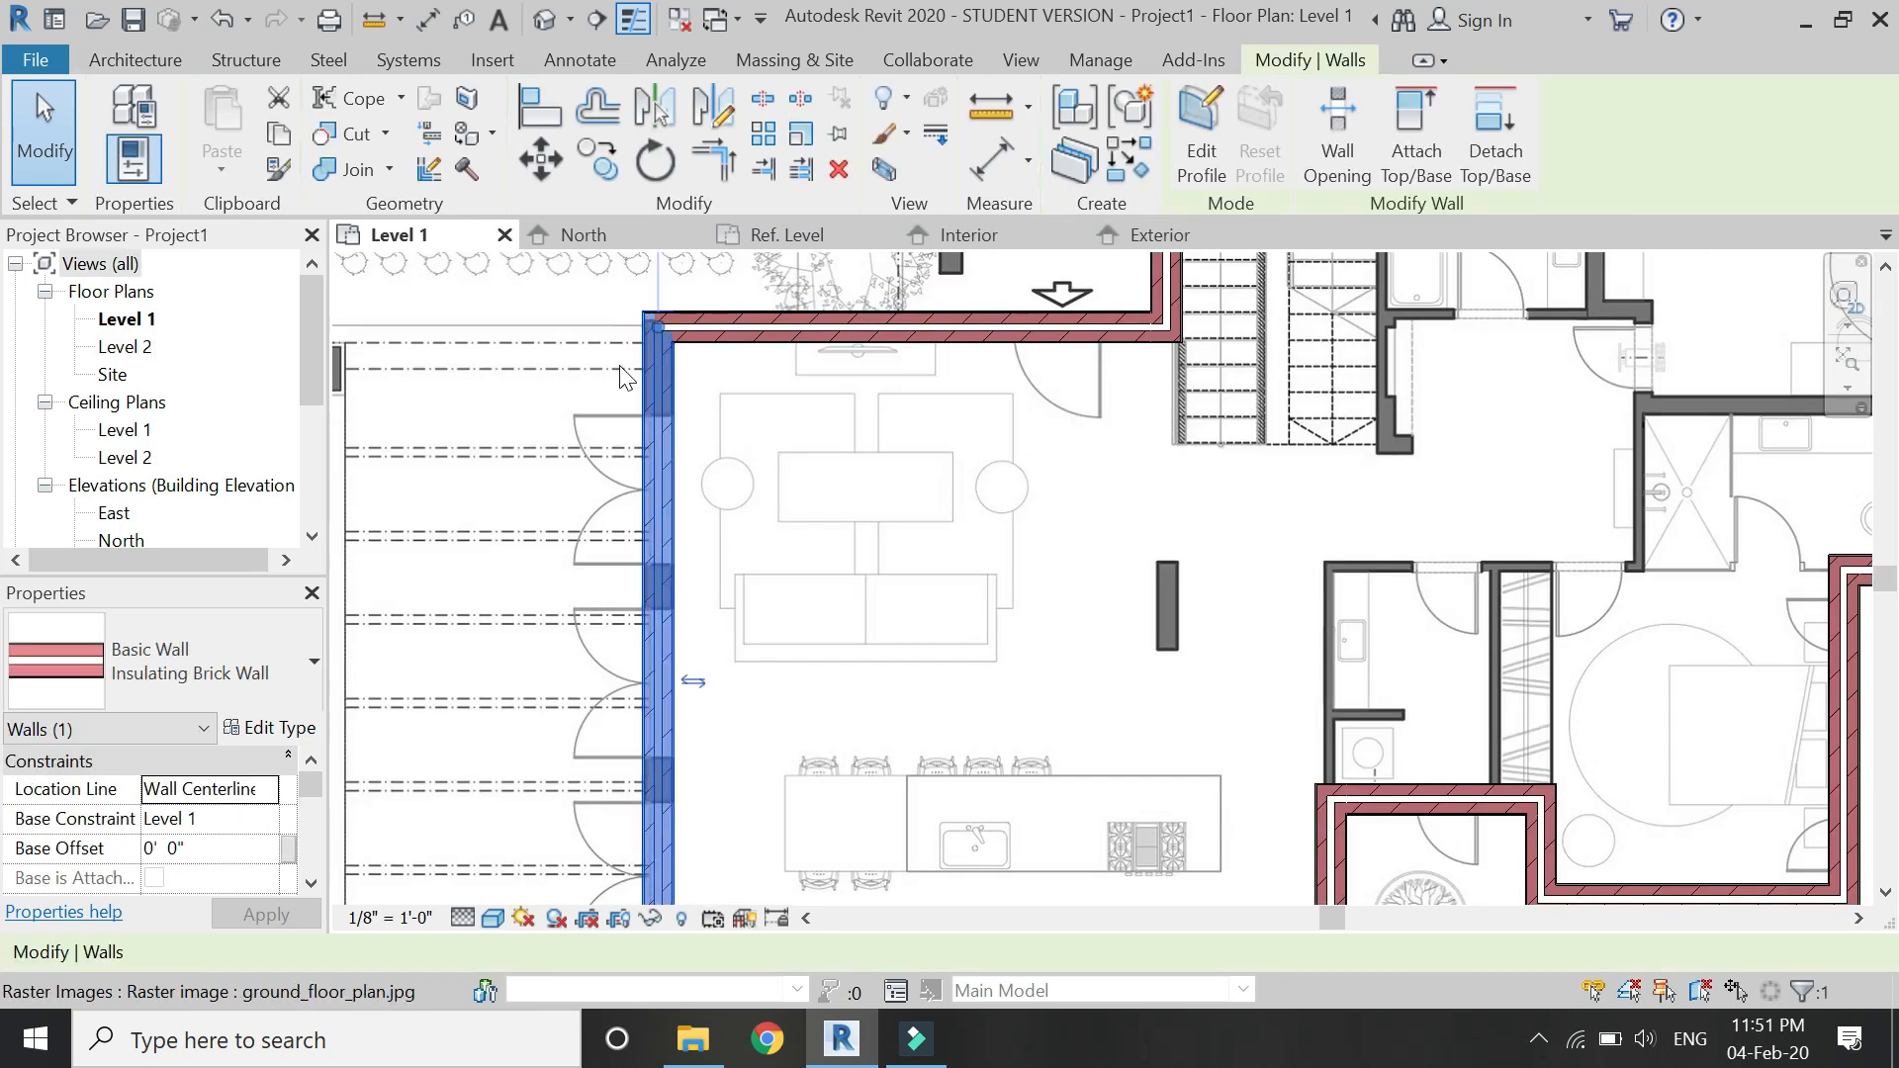
scroll(634, 445, "down", 3)
scroll(657, 531, "up", 1)
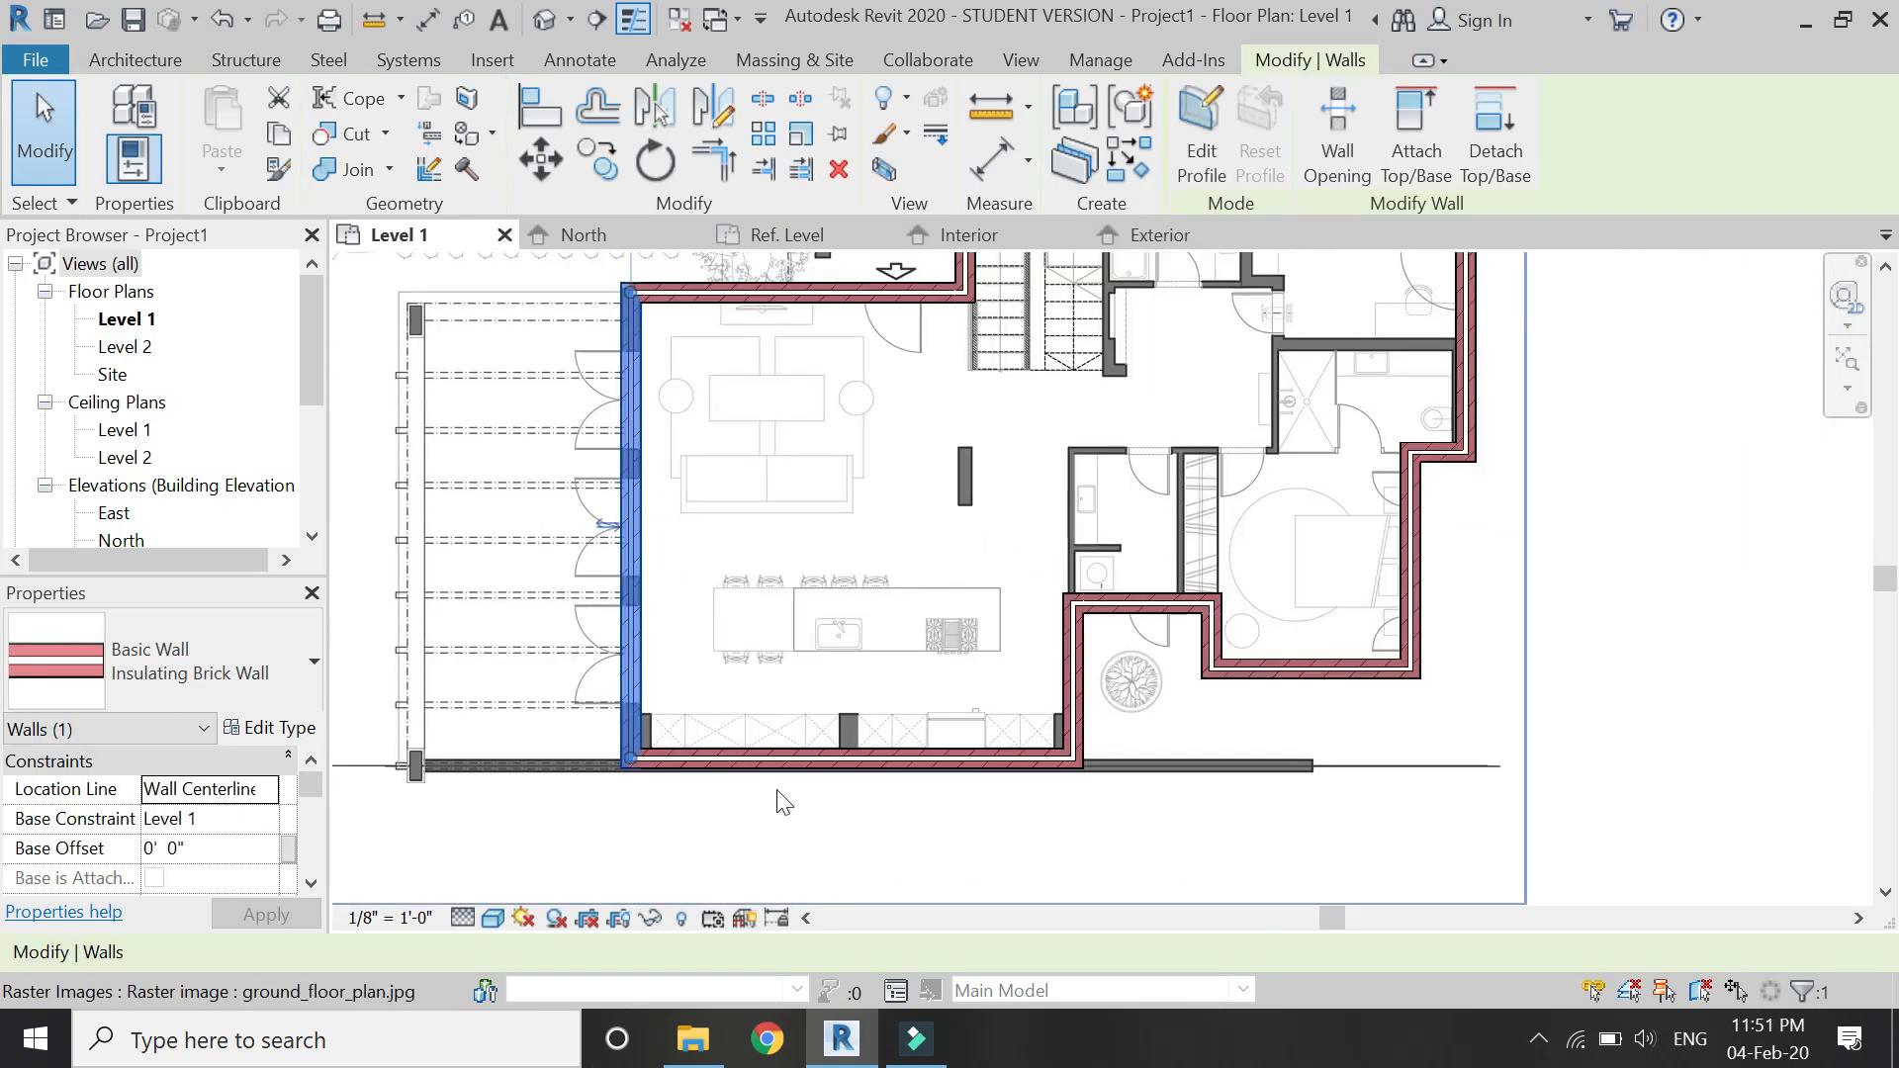
left_click(781, 760)
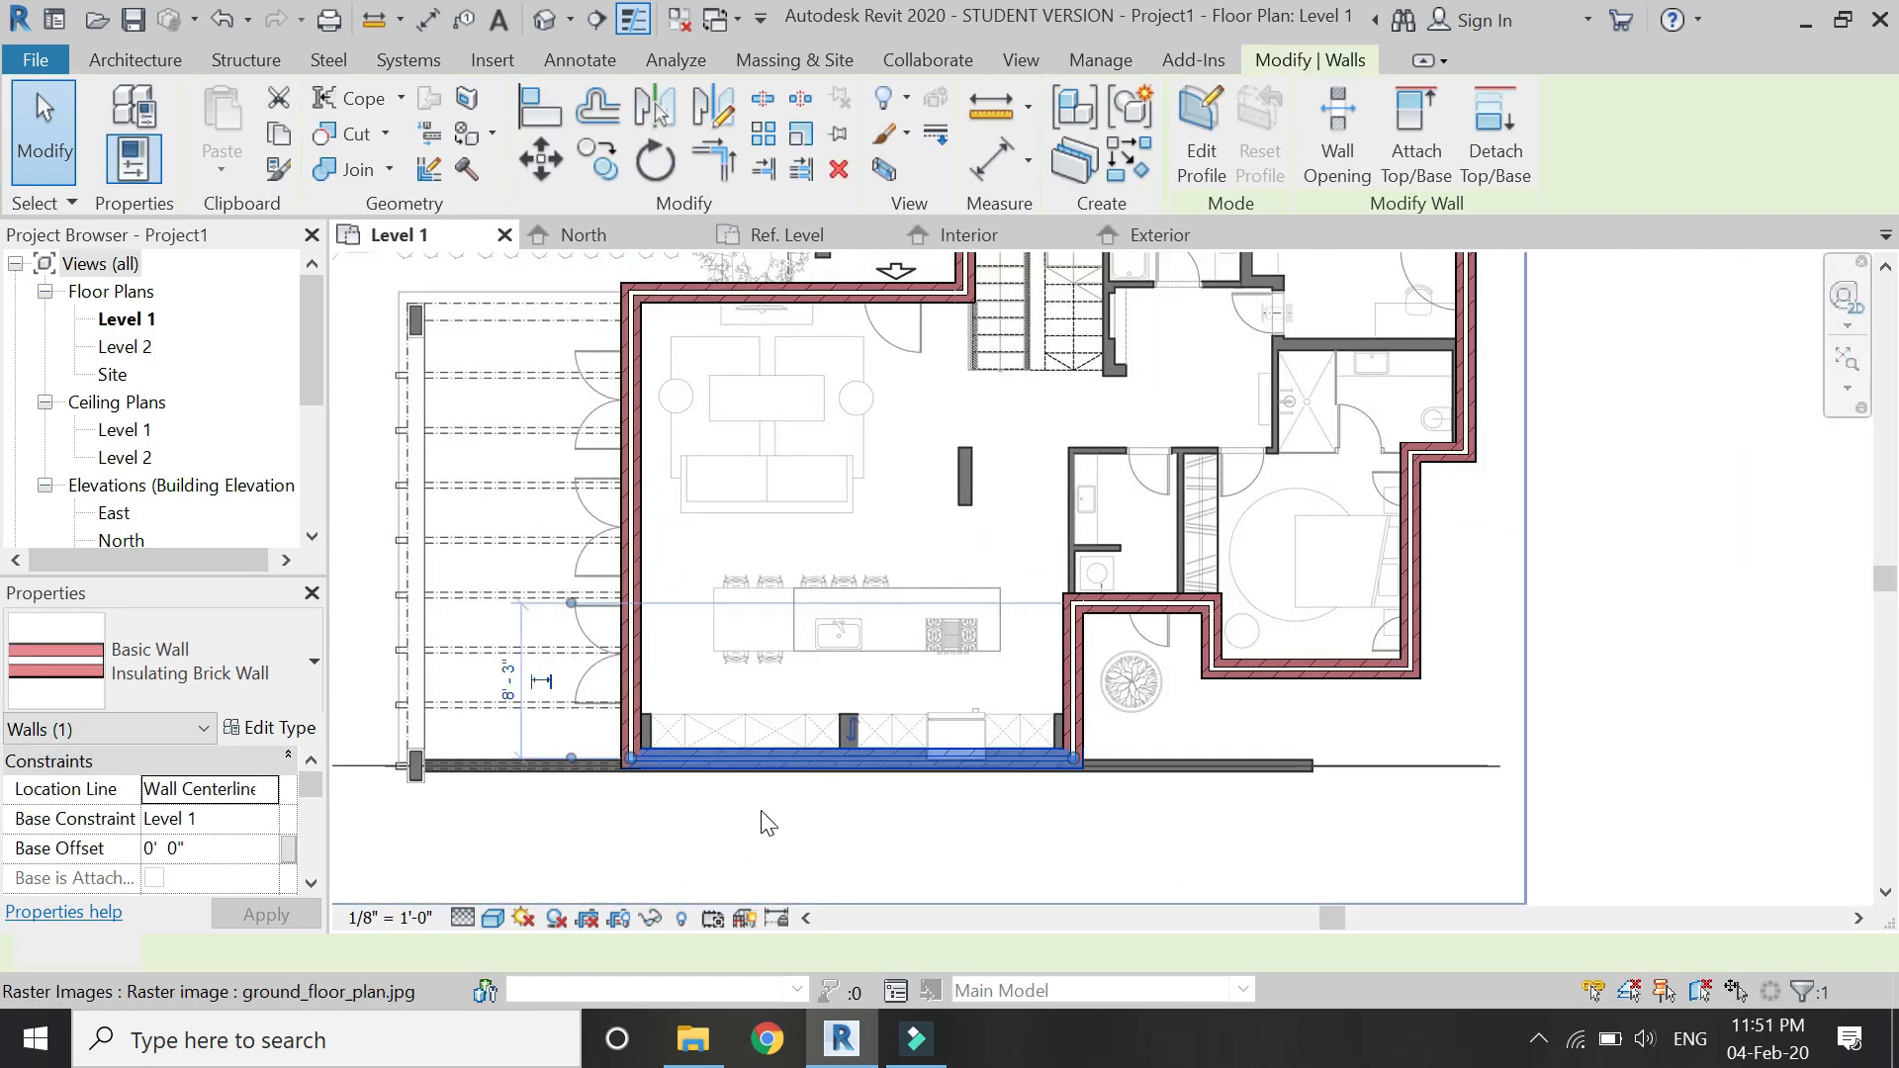
key("Escape")
left_click(793, 763)
left_click(857, 728)
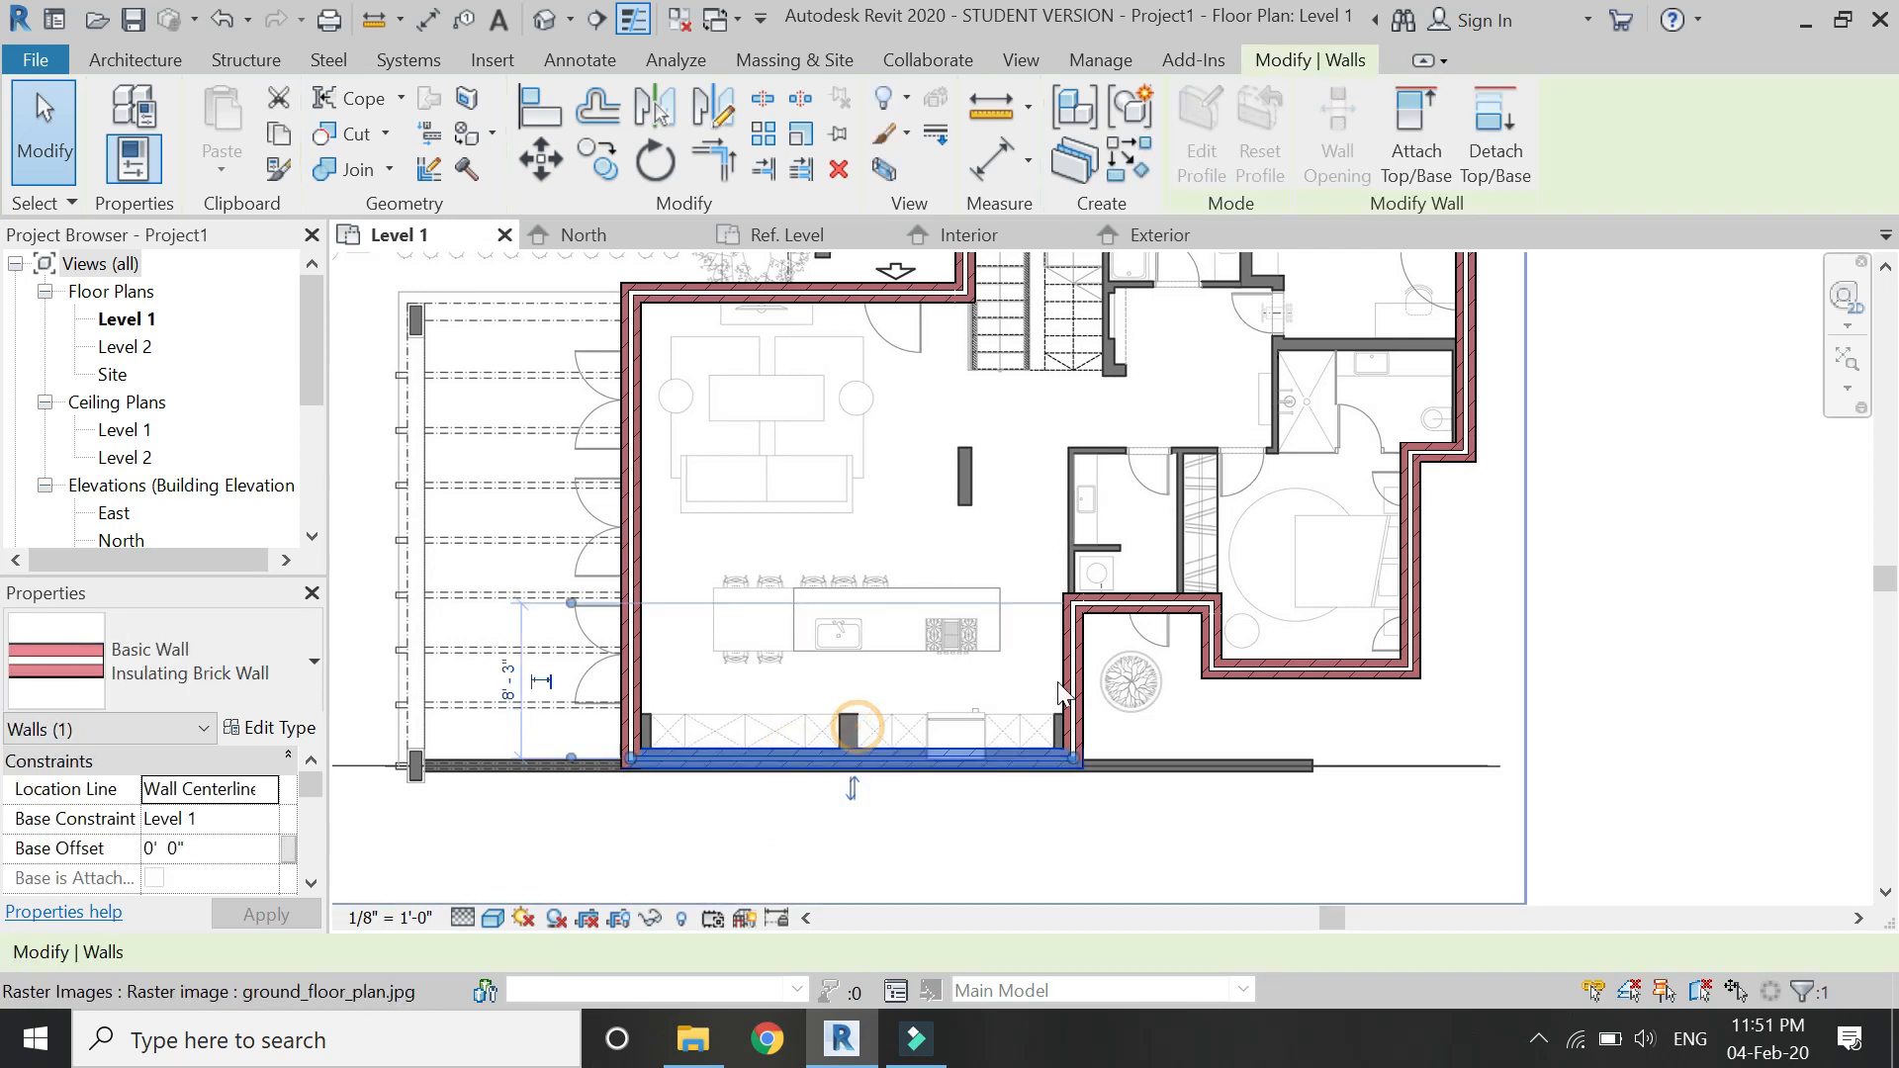
Flip the walls around the recessed patio and the lower-right bedroom so their exterior faces point outward.
left_click(1077, 653)
left_click(1044, 680)
left_click(1130, 602)
left_click(1148, 573)
left_click(1211, 638)
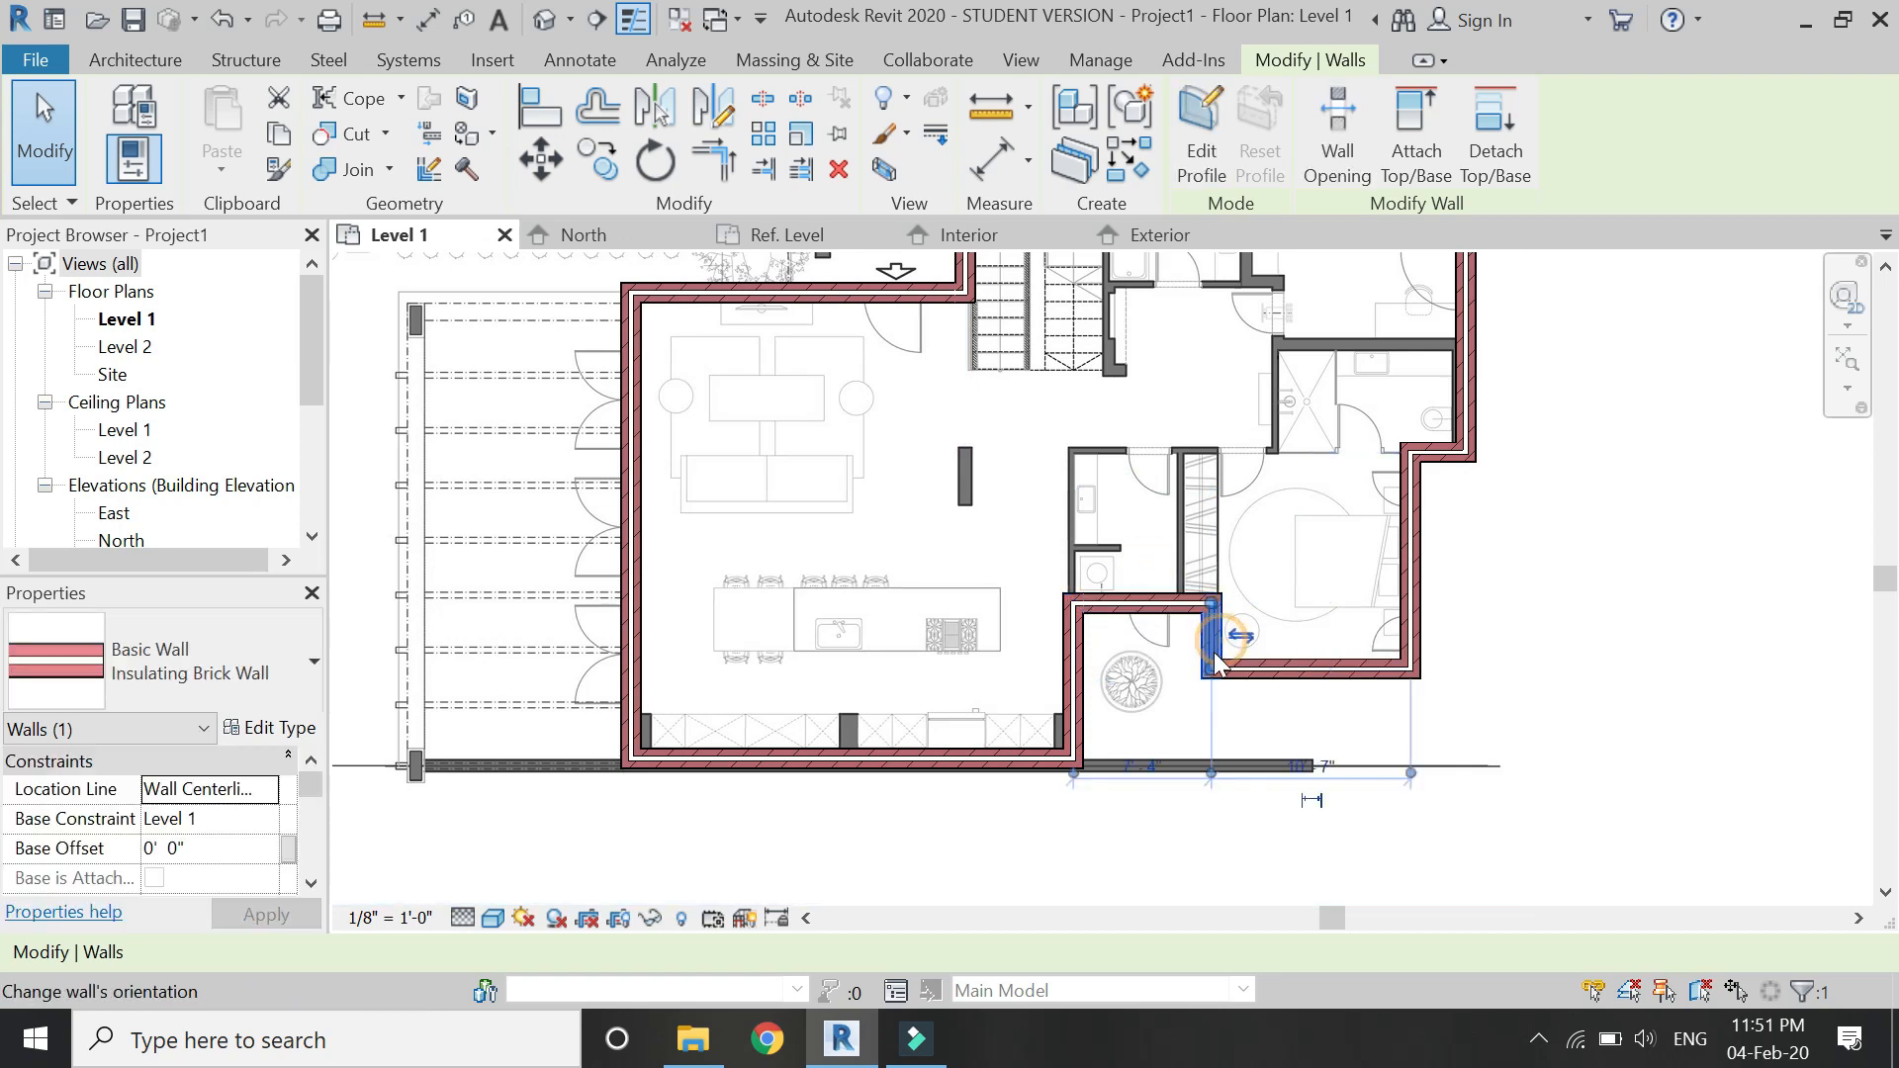
left_click(1296, 675)
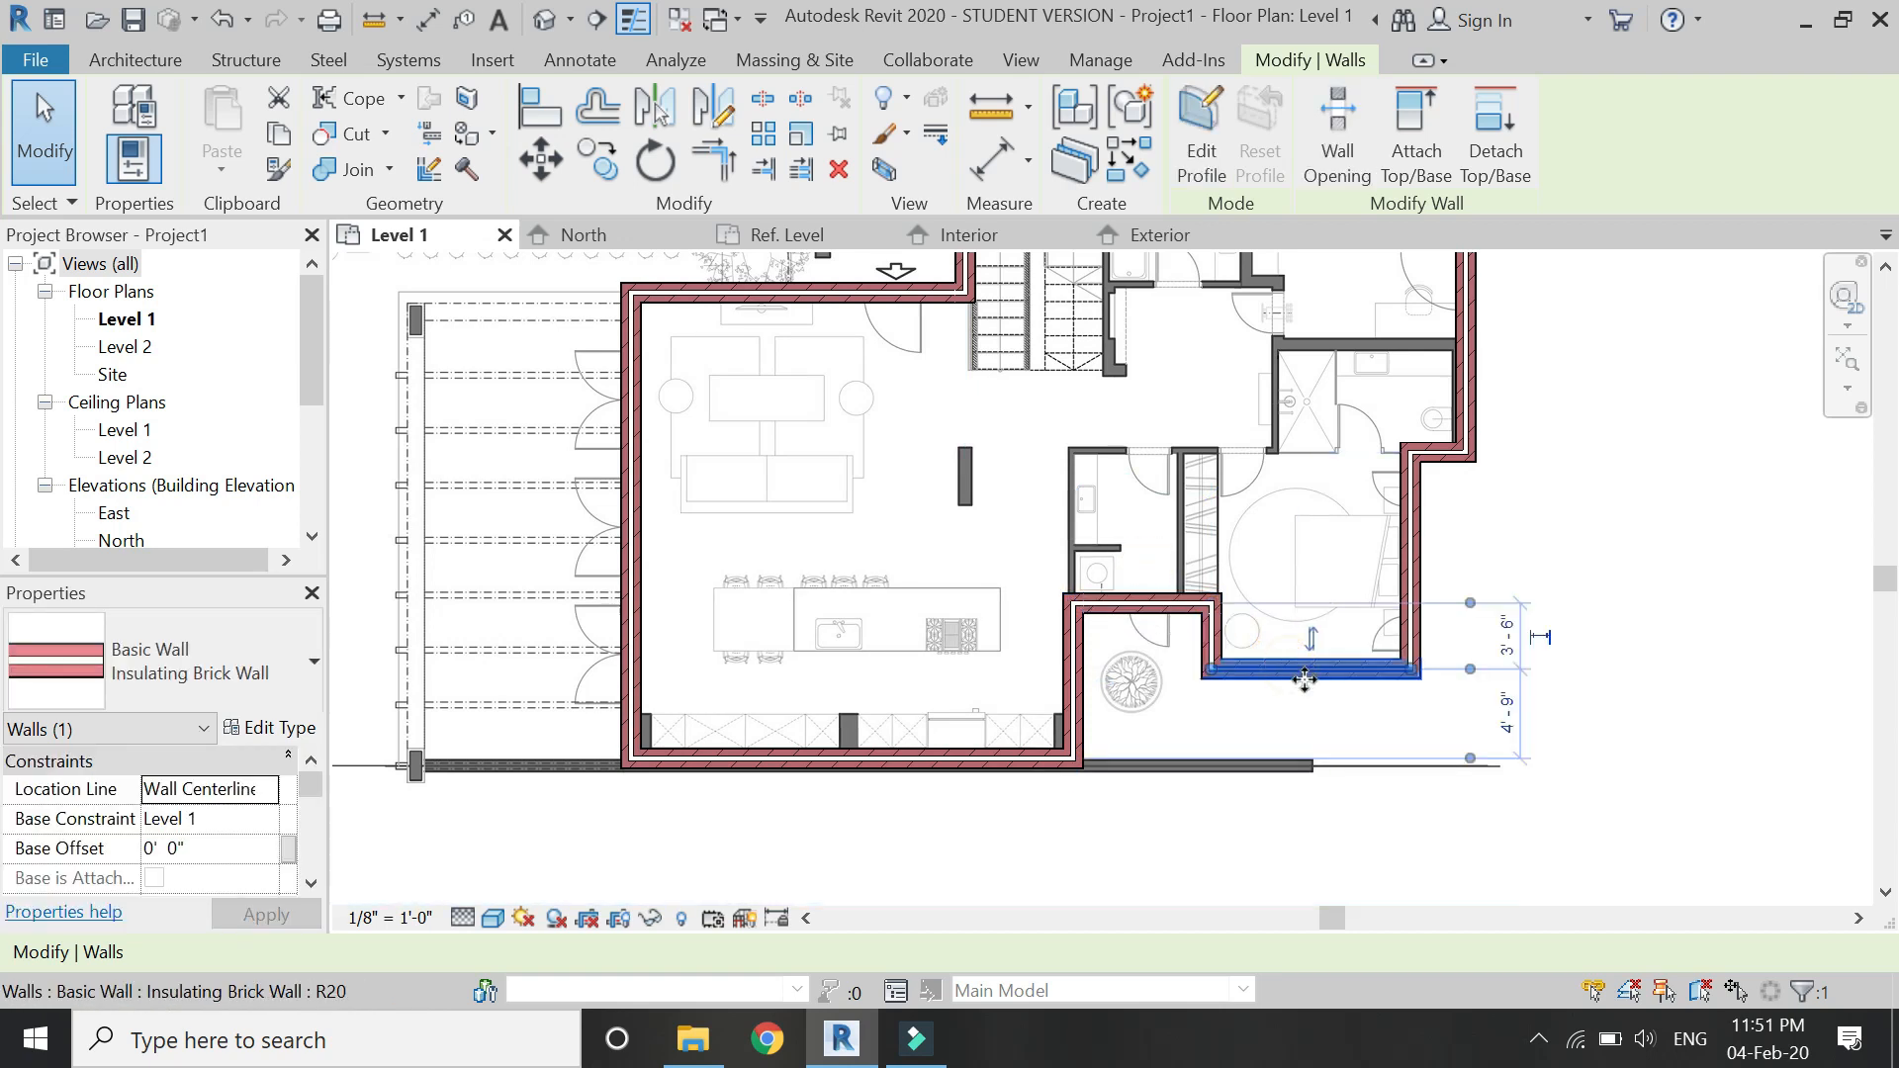
left_click(1409, 495)
left_click(1395, 569)
Flip the upper-right, top, stairwell and entrance walls so their exterior faces point outward.
scroll(1296, 811, "down", 3)
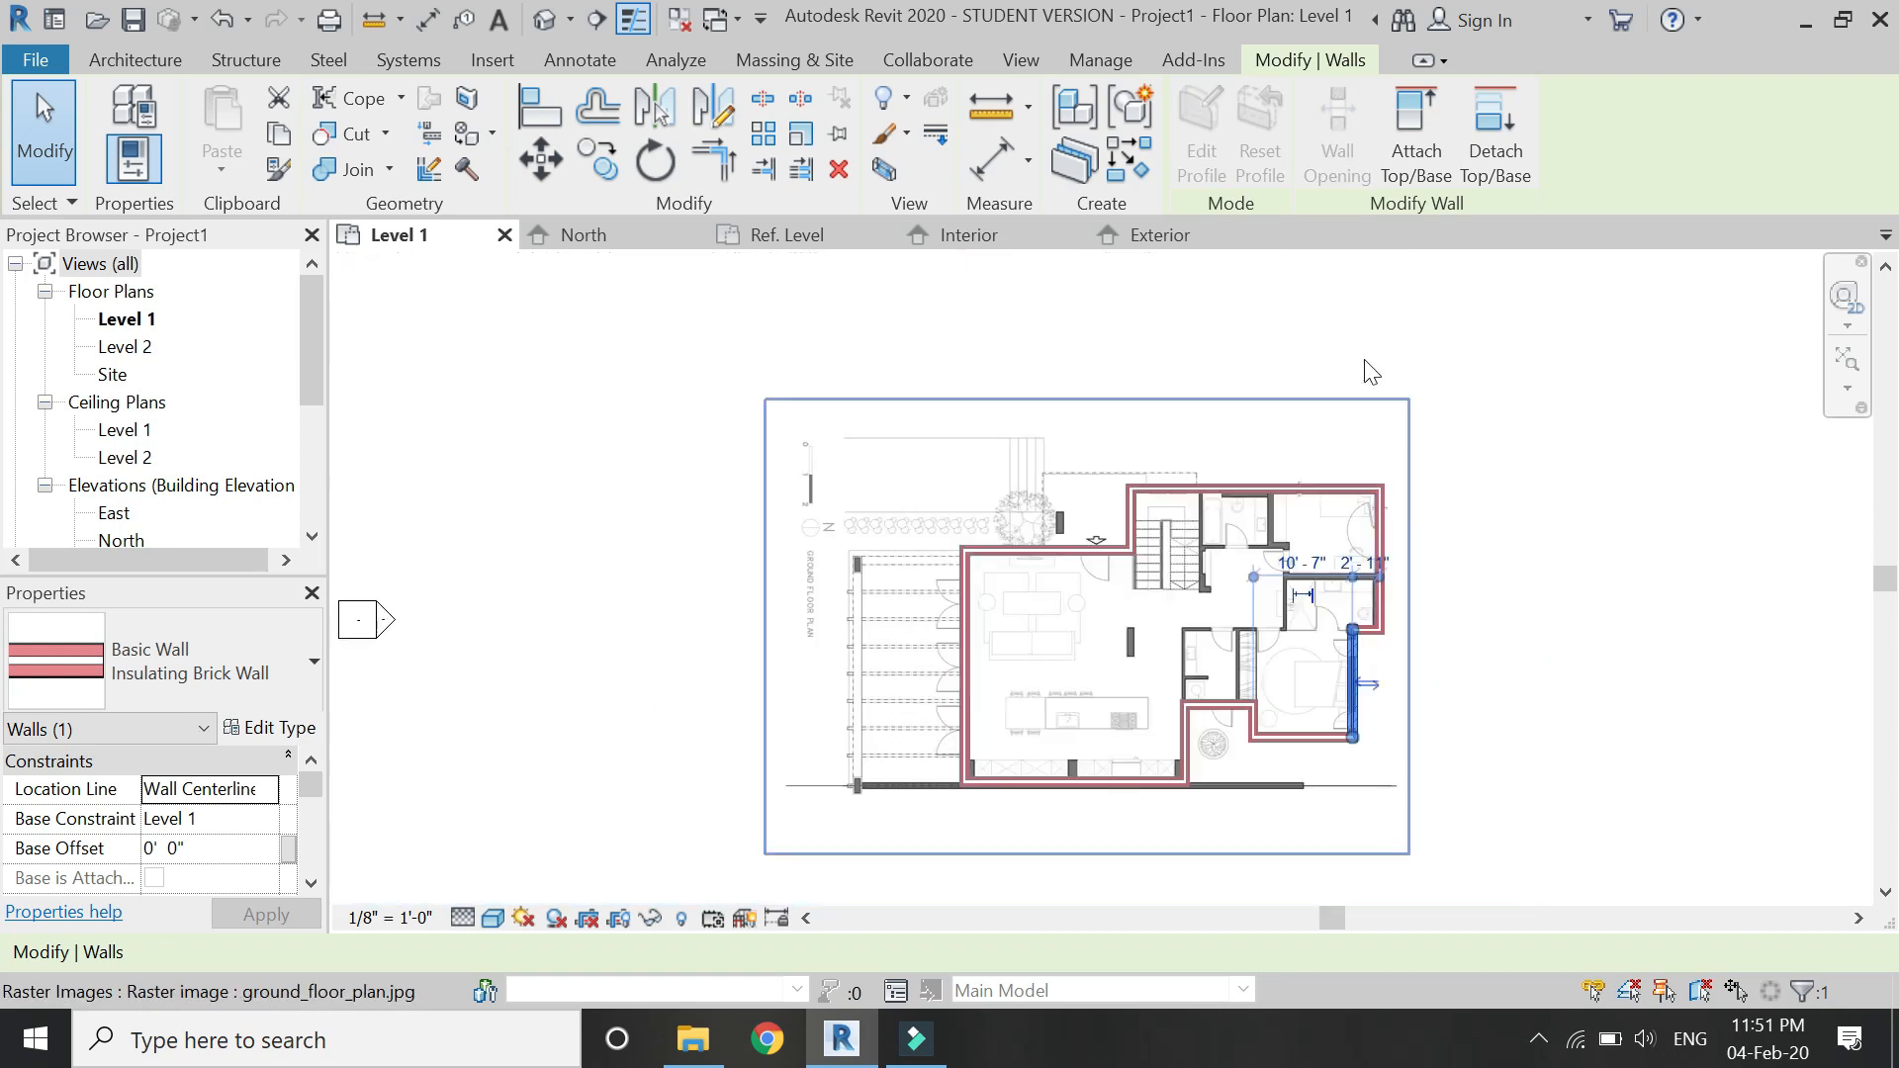
scroll(1355, 495, "up", 4)
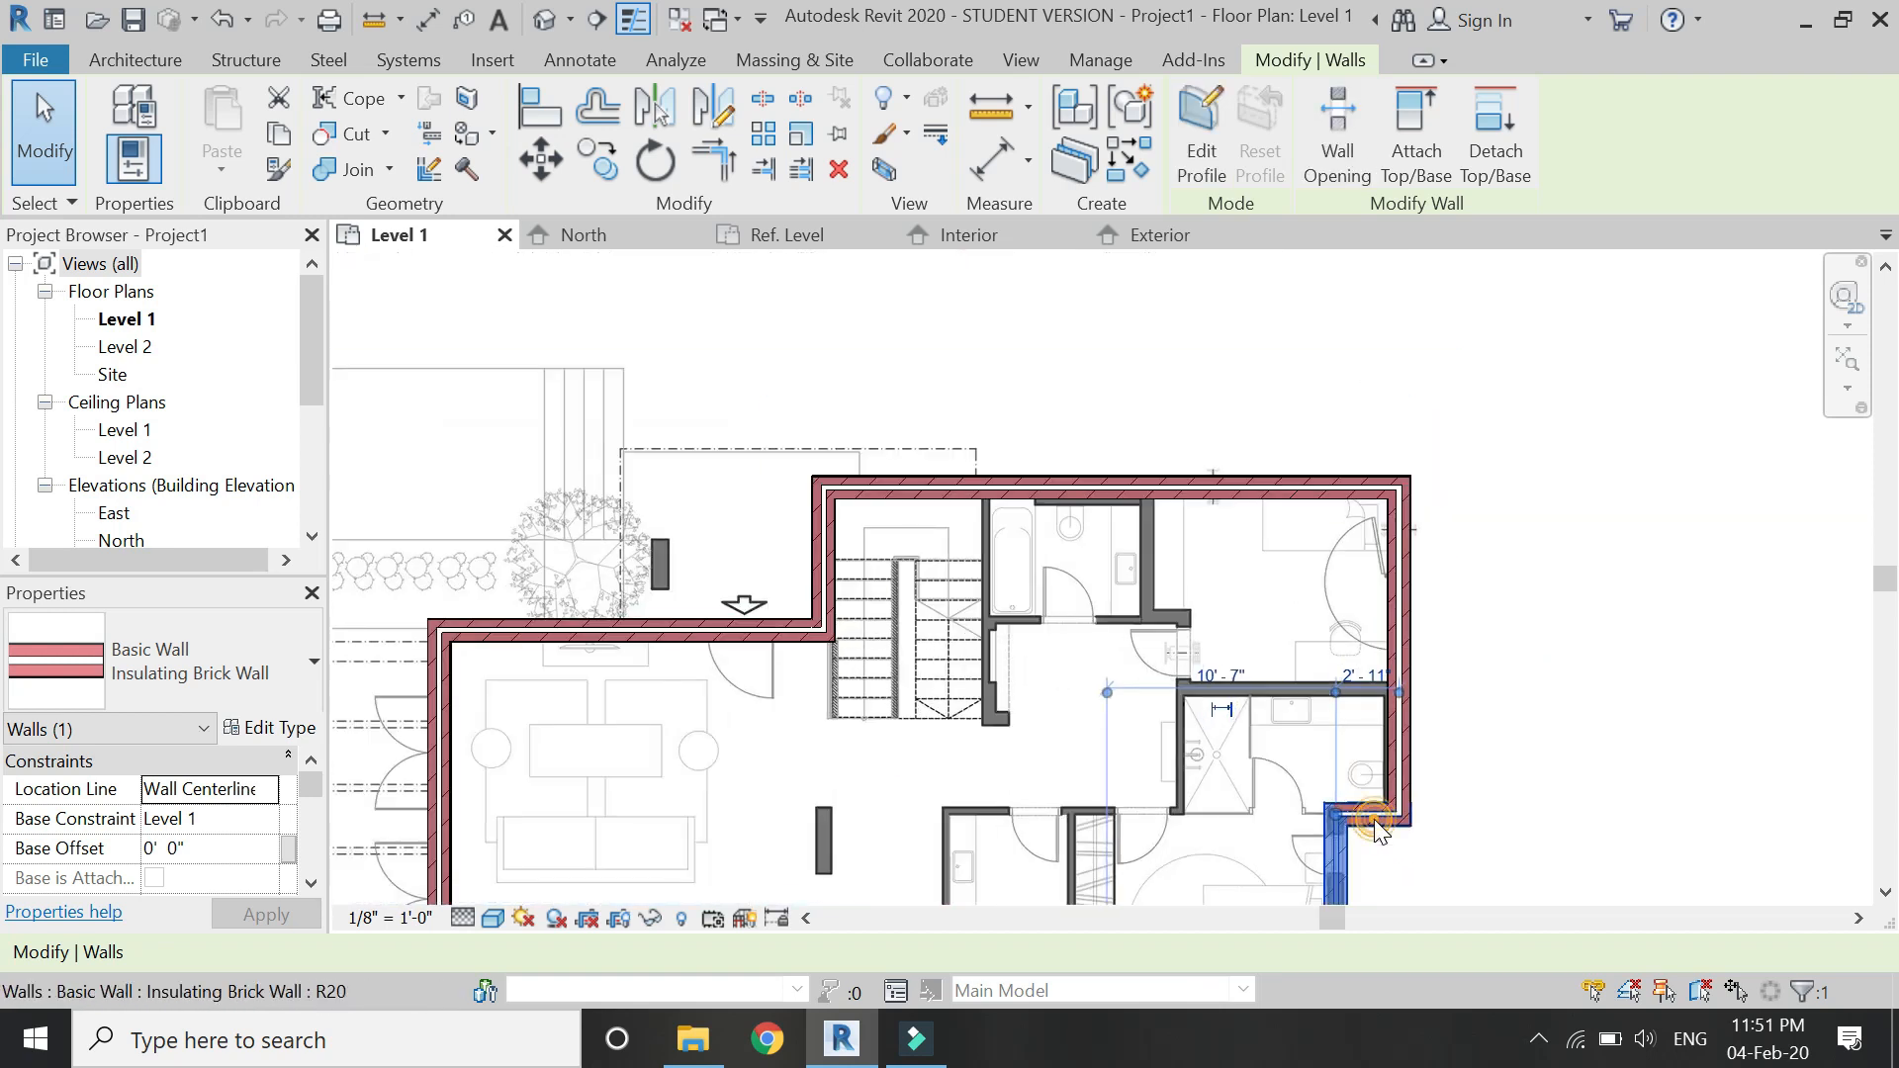
left_click(1400, 633)
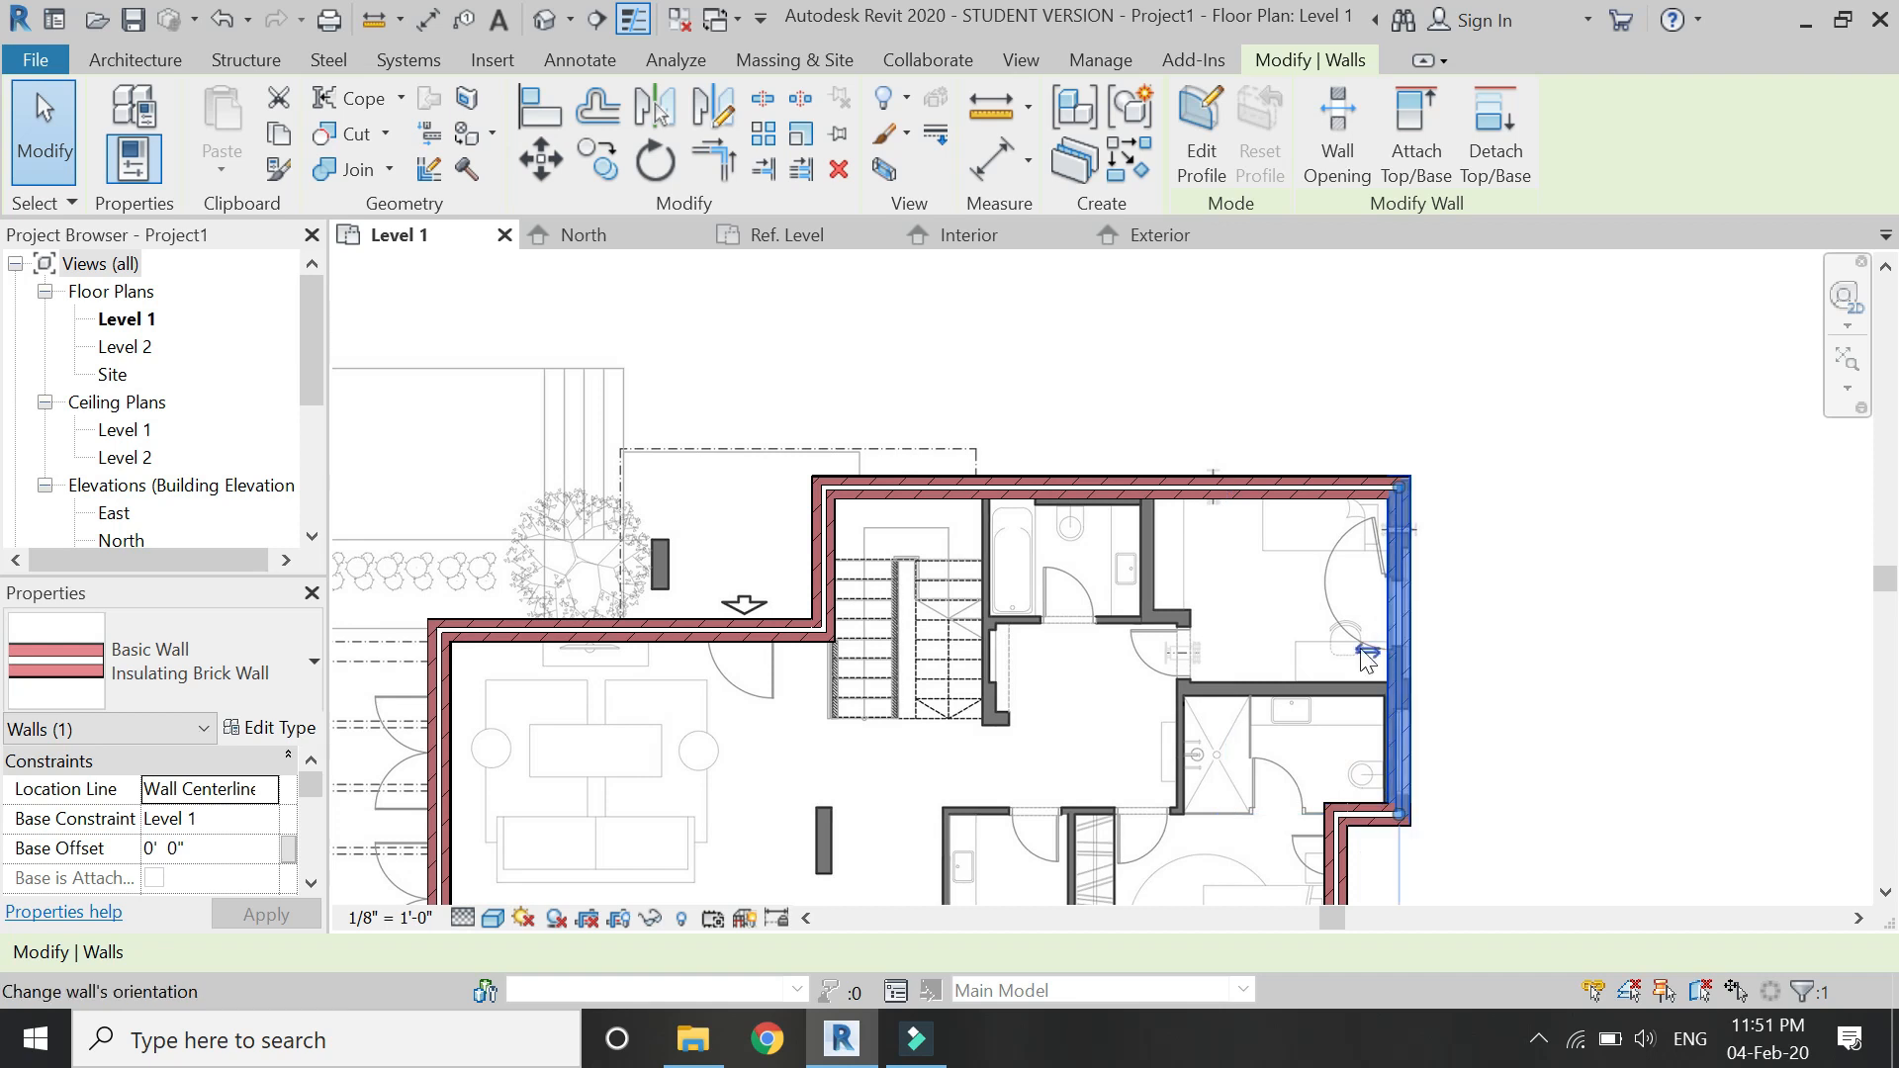
left_click(1211, 489)
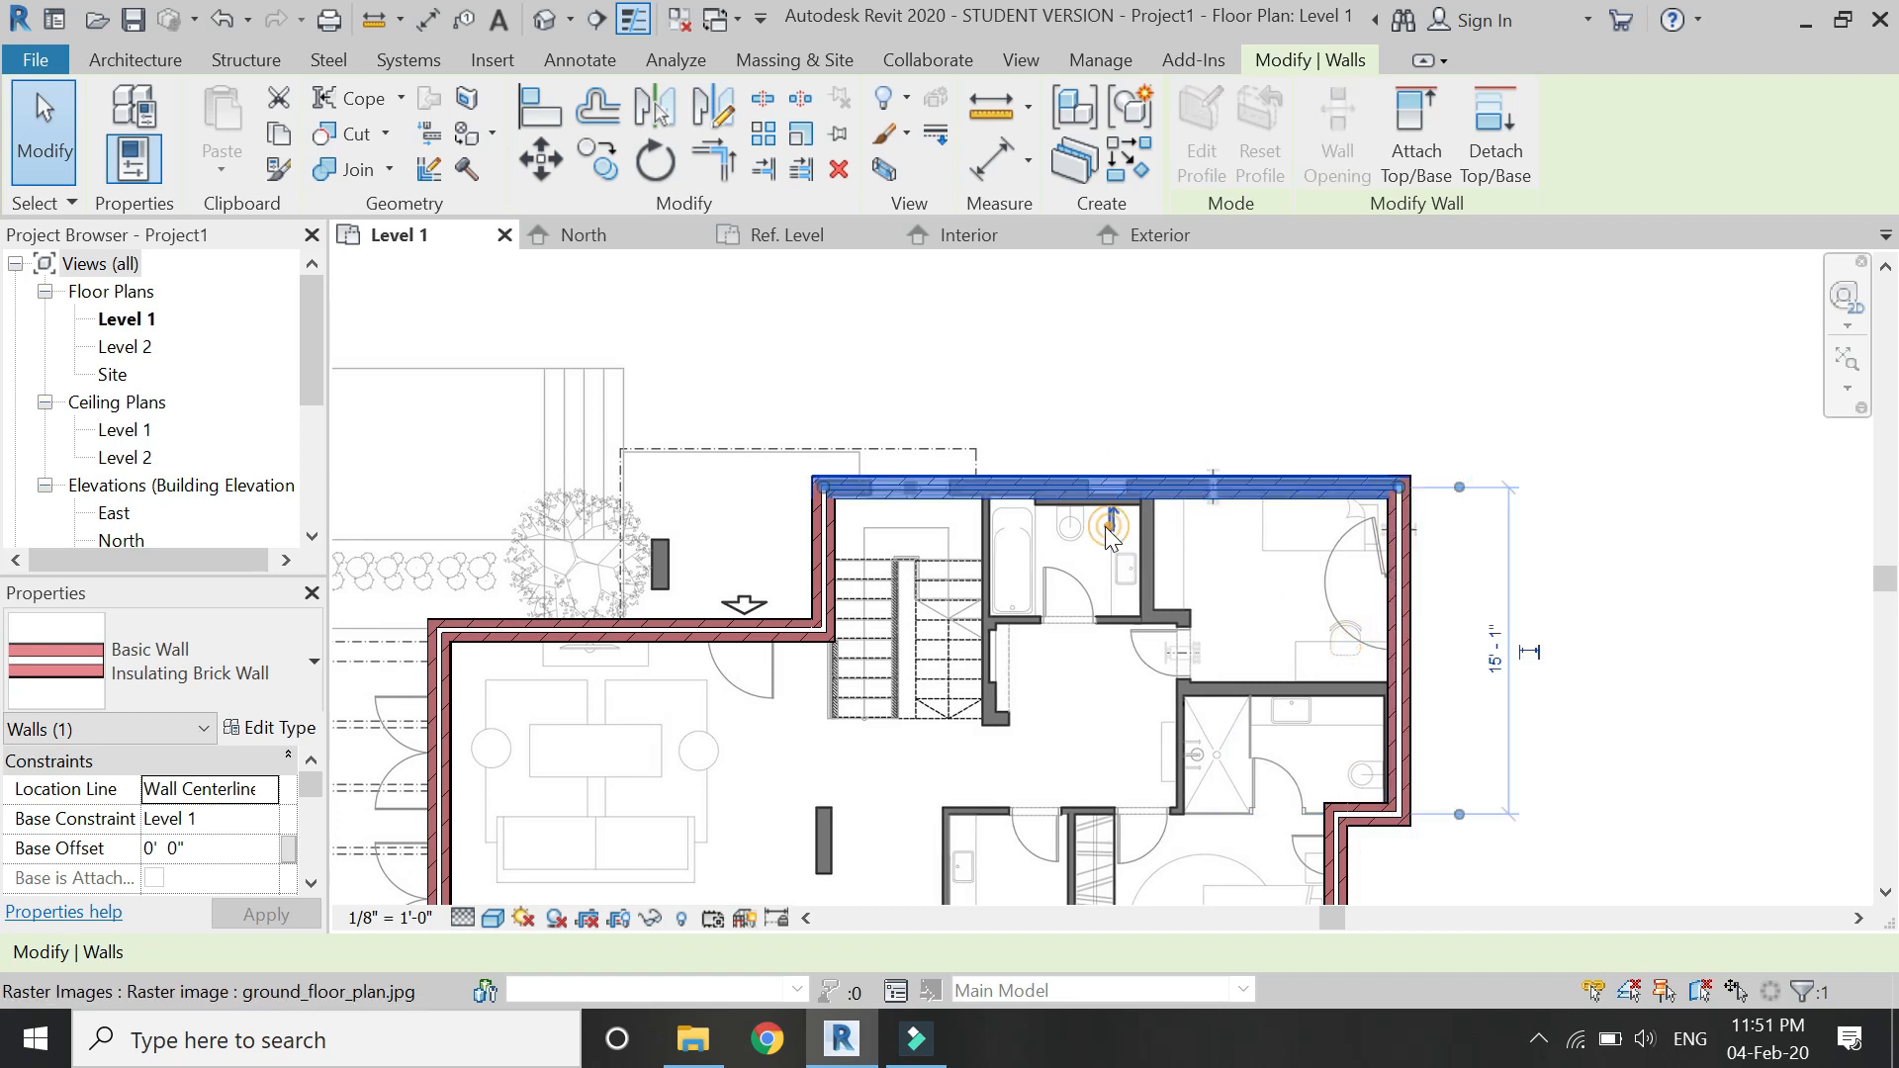
left_click(821, 550)
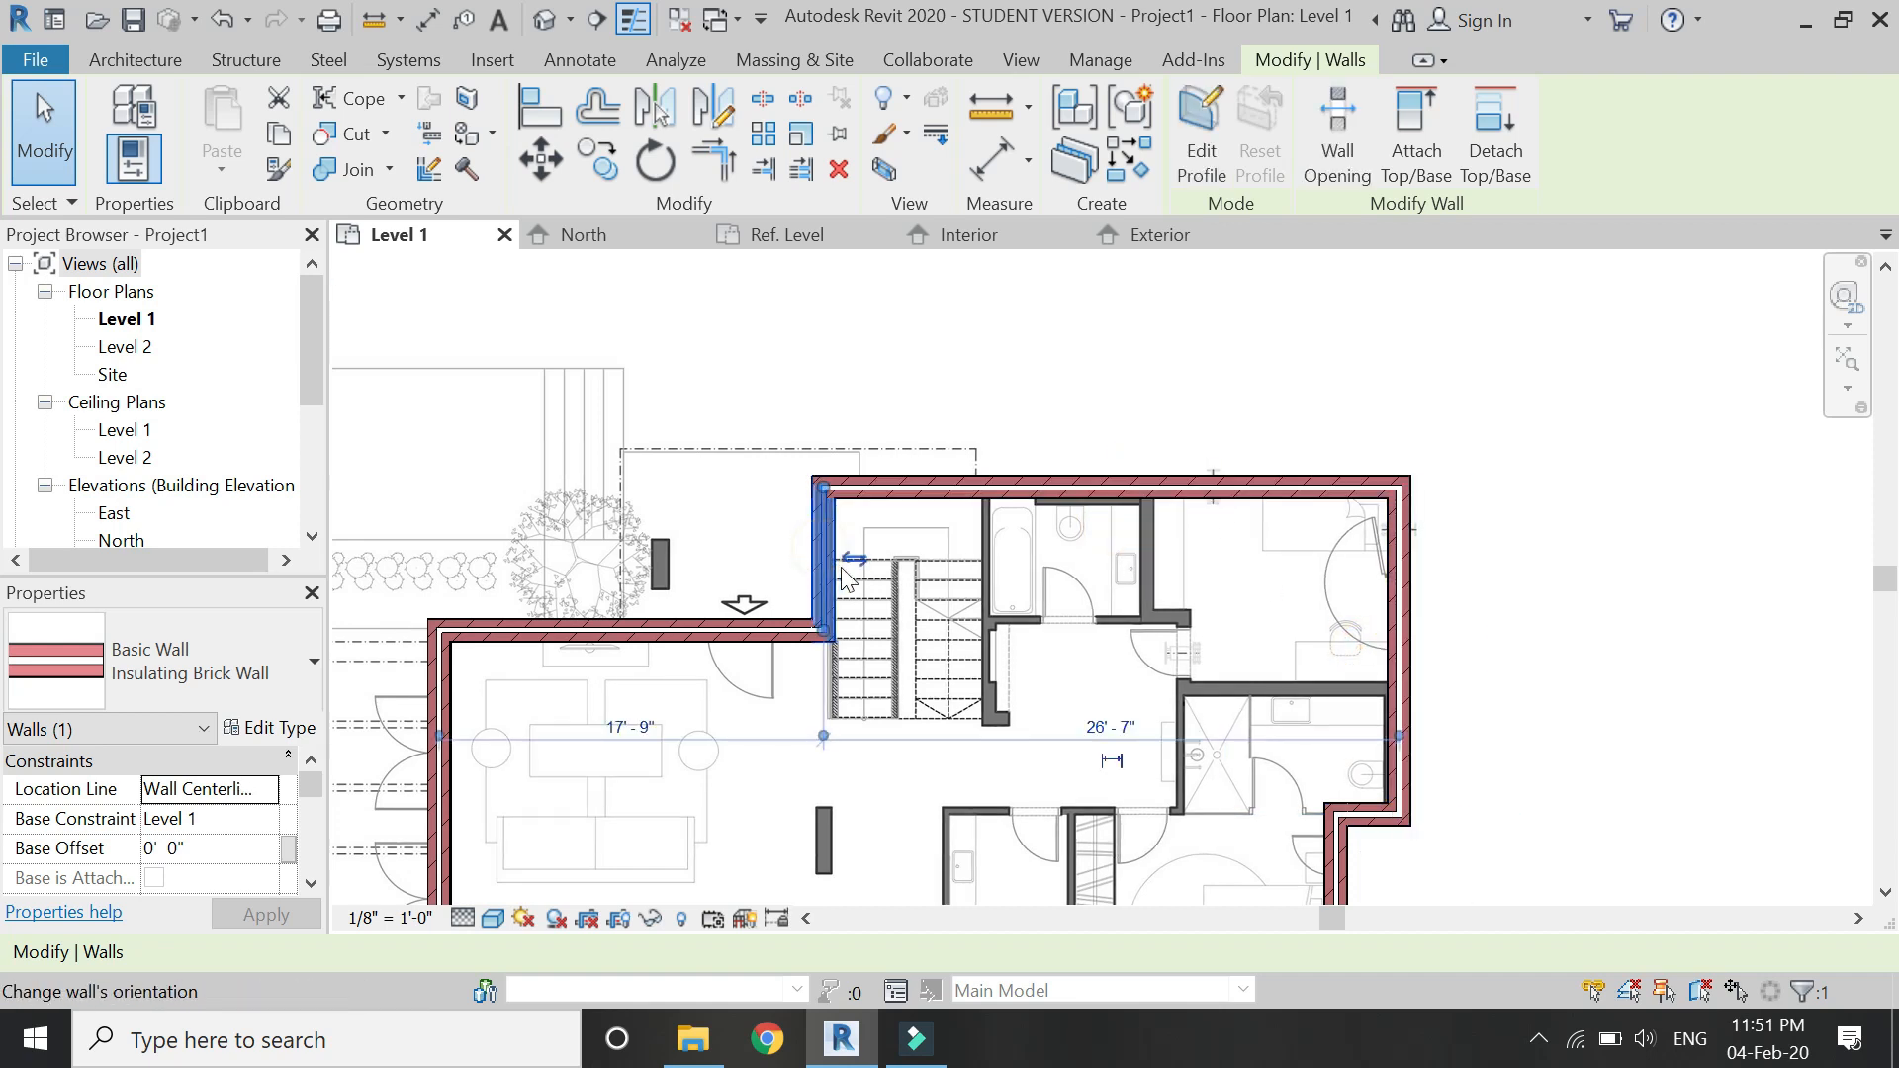
left_click(704, 636)
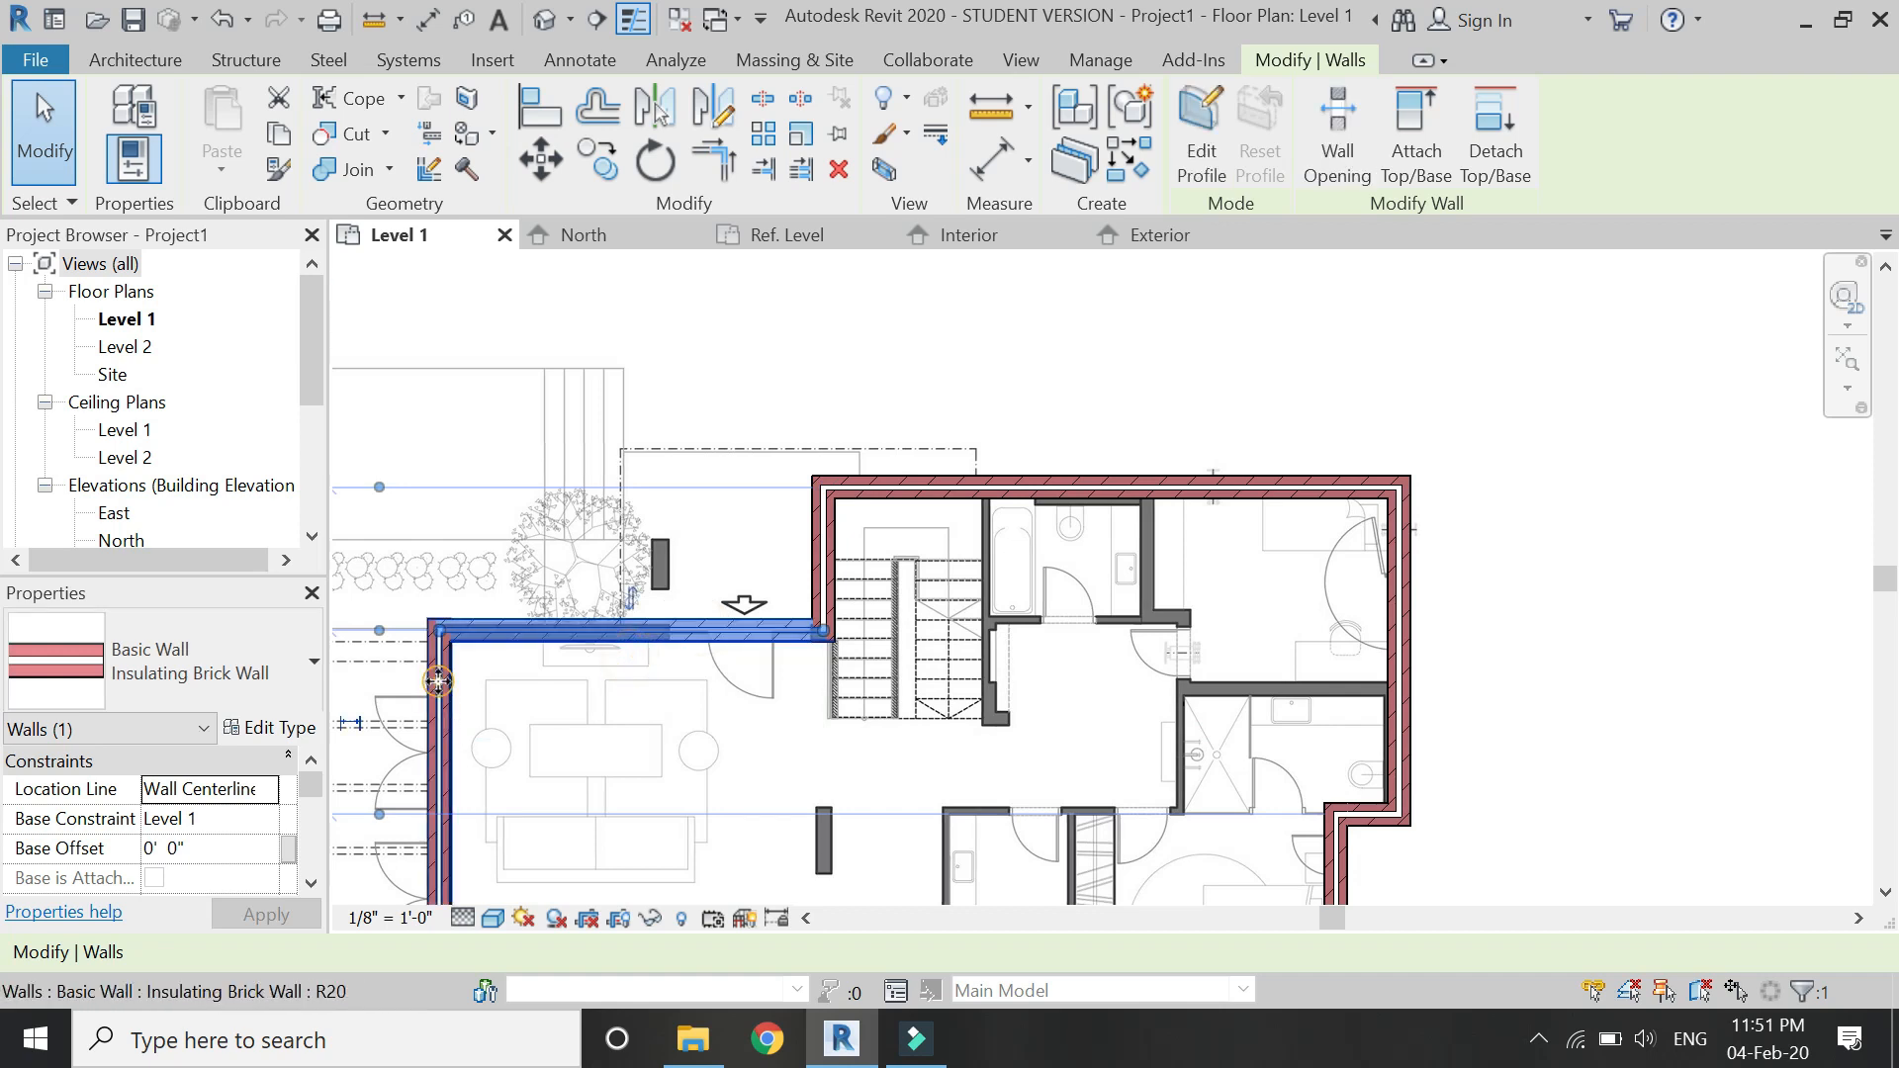
scroll(818, 487, "down", 3)
key("Escape")
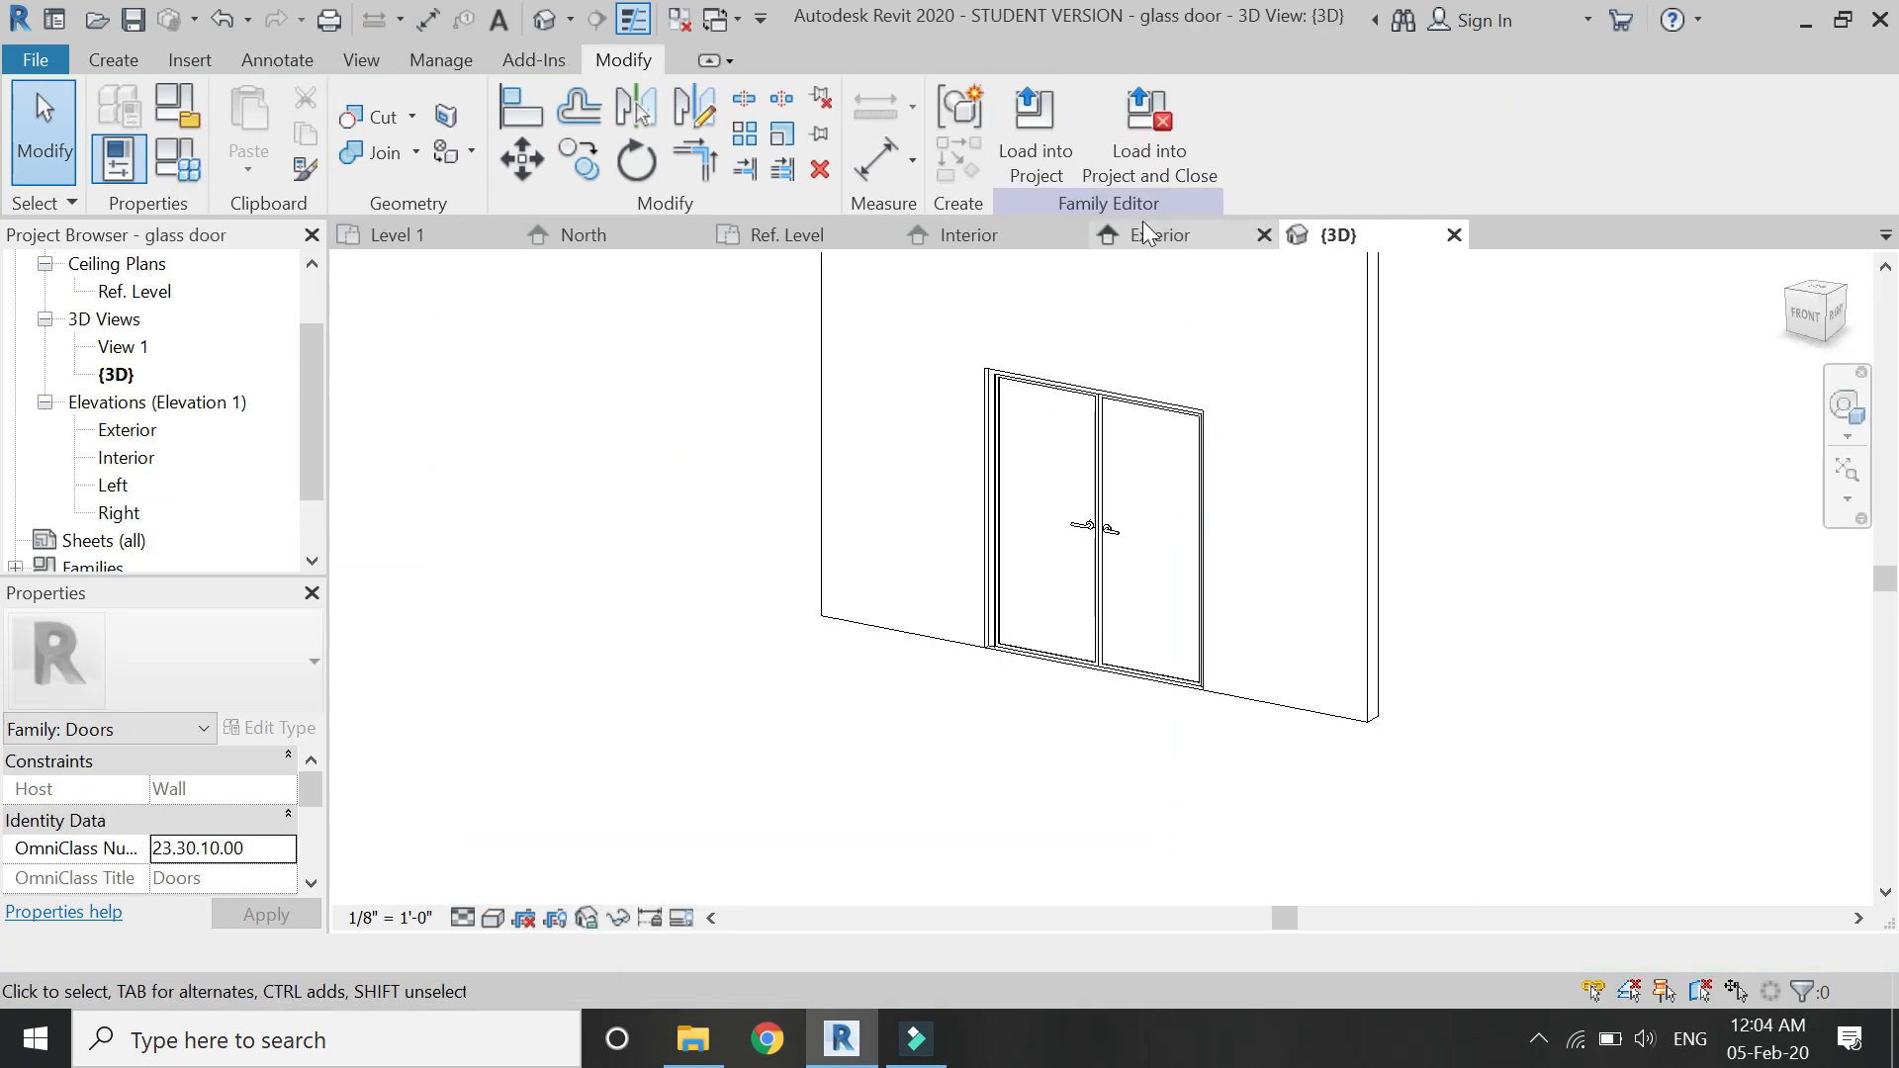
Load the glass door family into Project1, closing the family, and place one outward-opening at the uppermost double-door position in the living room's left wall.
left_click(1150, 133)
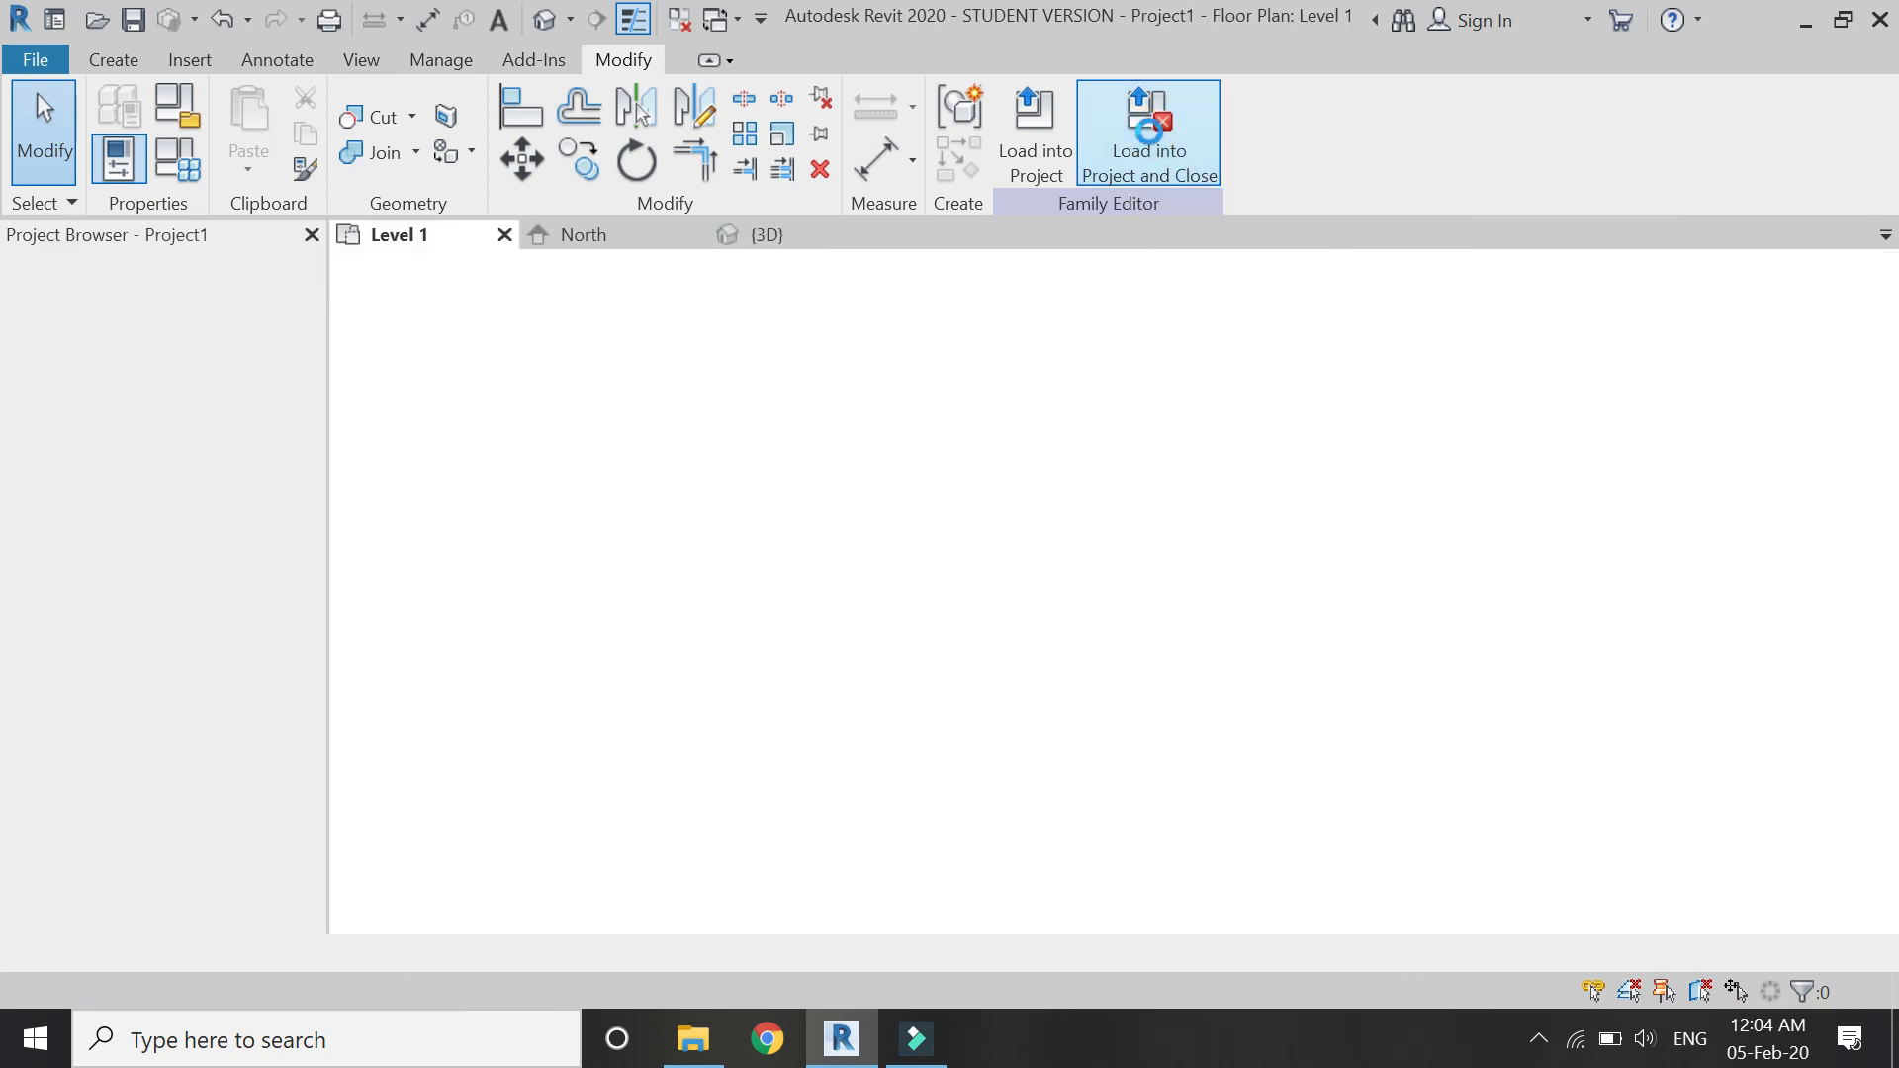
scroll(663, 547, "up", 8)
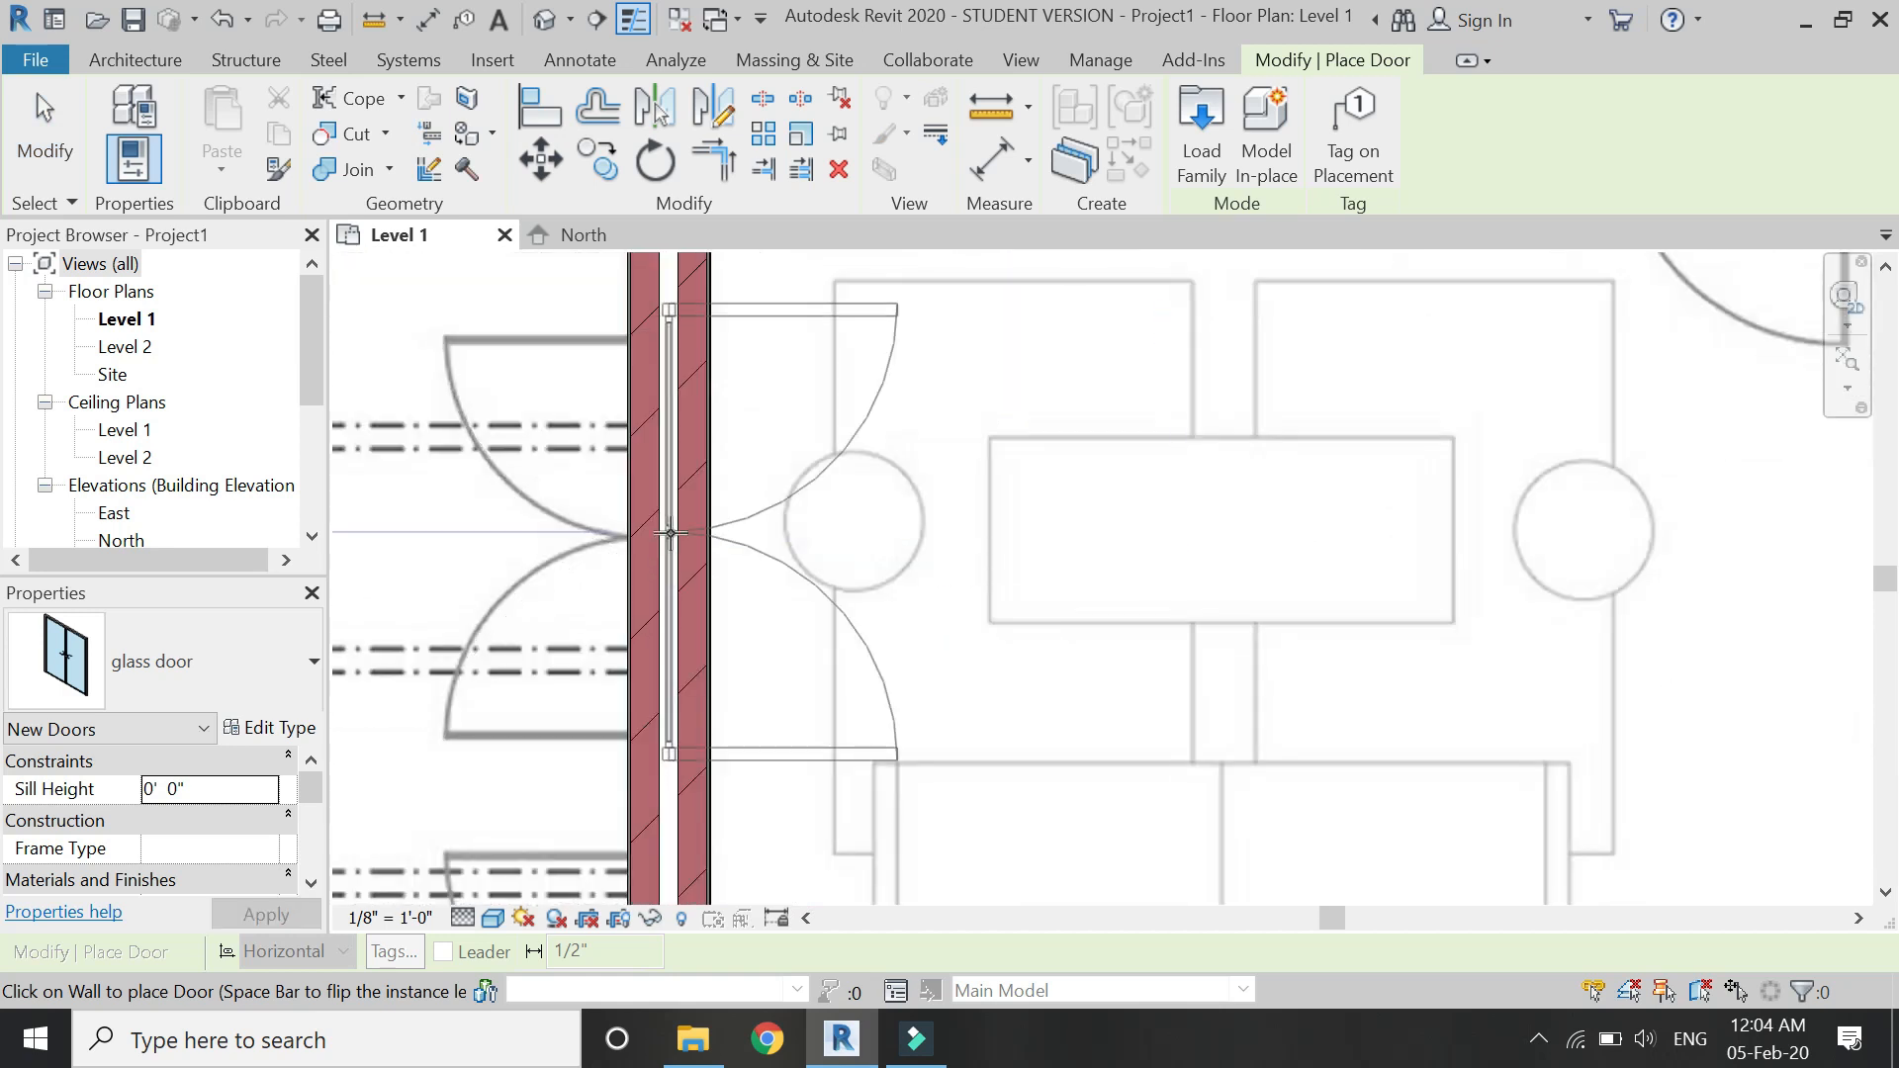
left_click(666, 539)
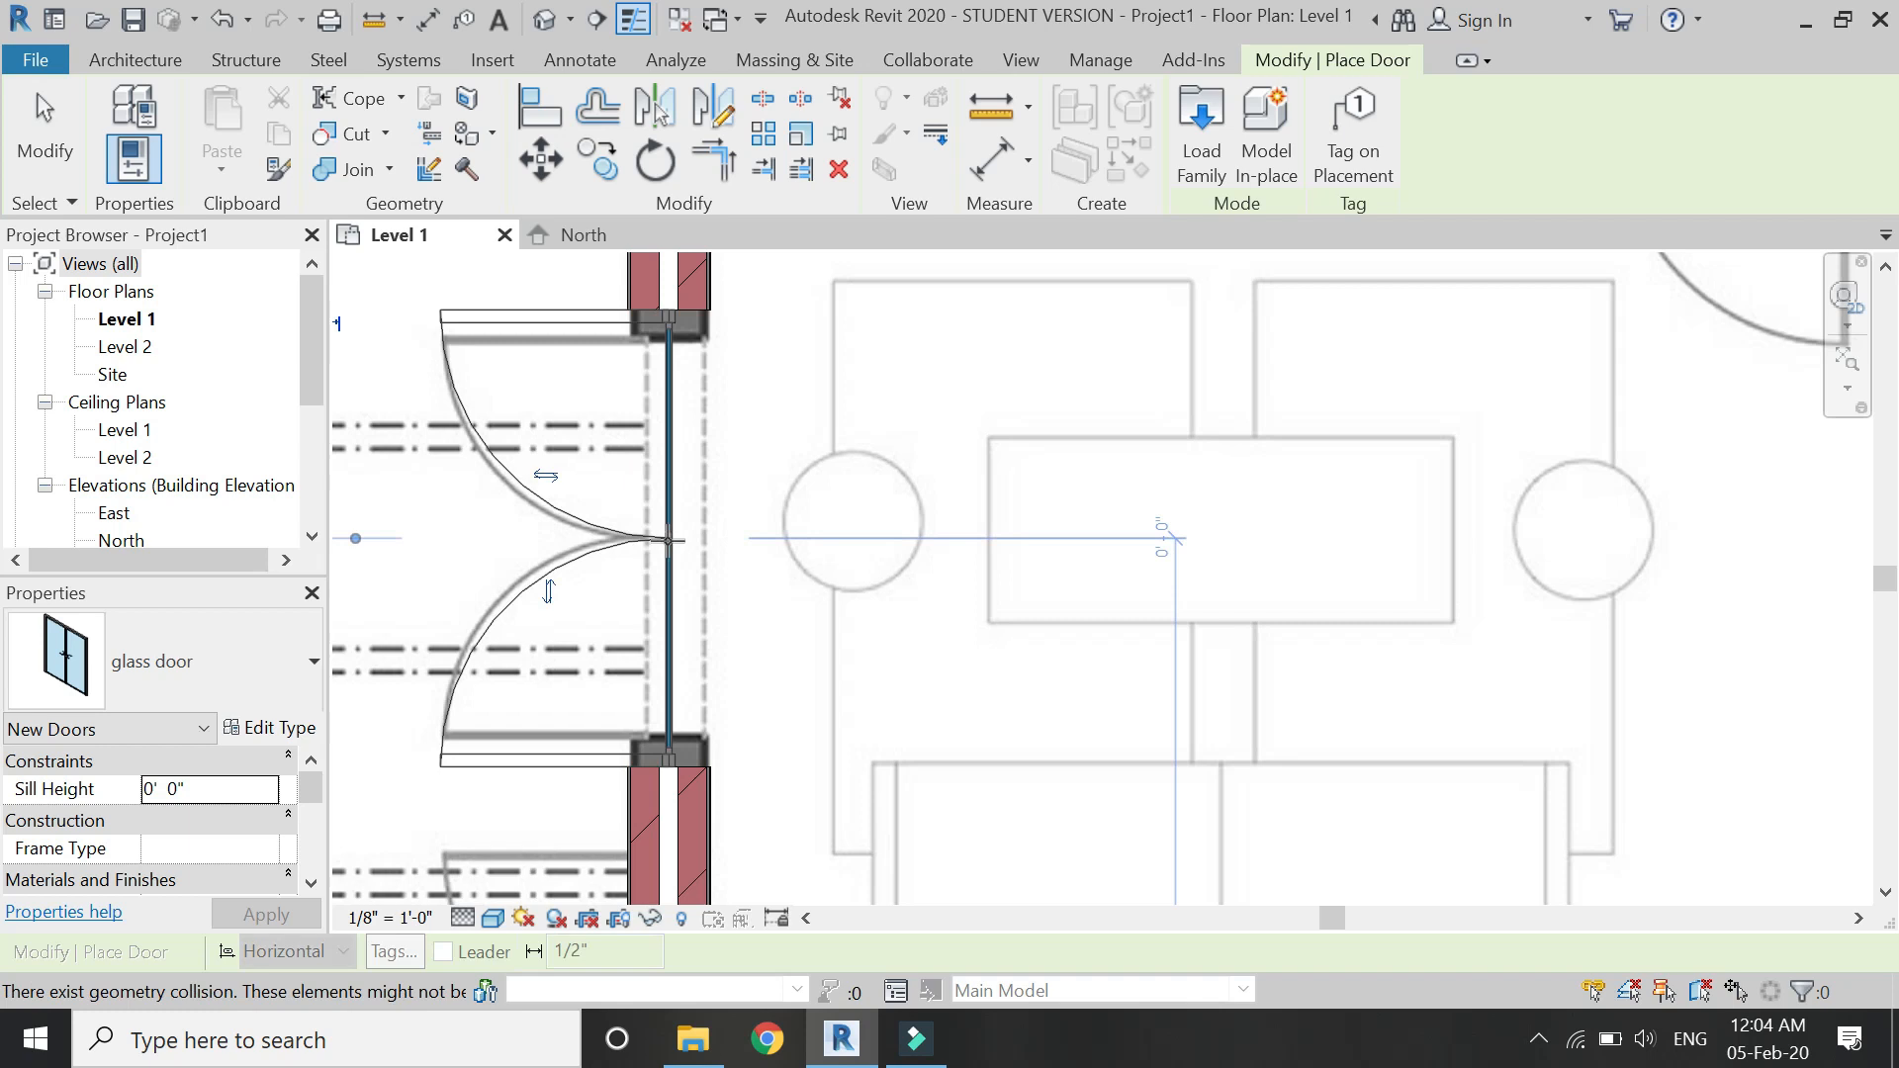
Place two more glass doors in the same wall, matching the middle and lower double-door positions on the plan image.
scroll(892, 406, "down", 4)
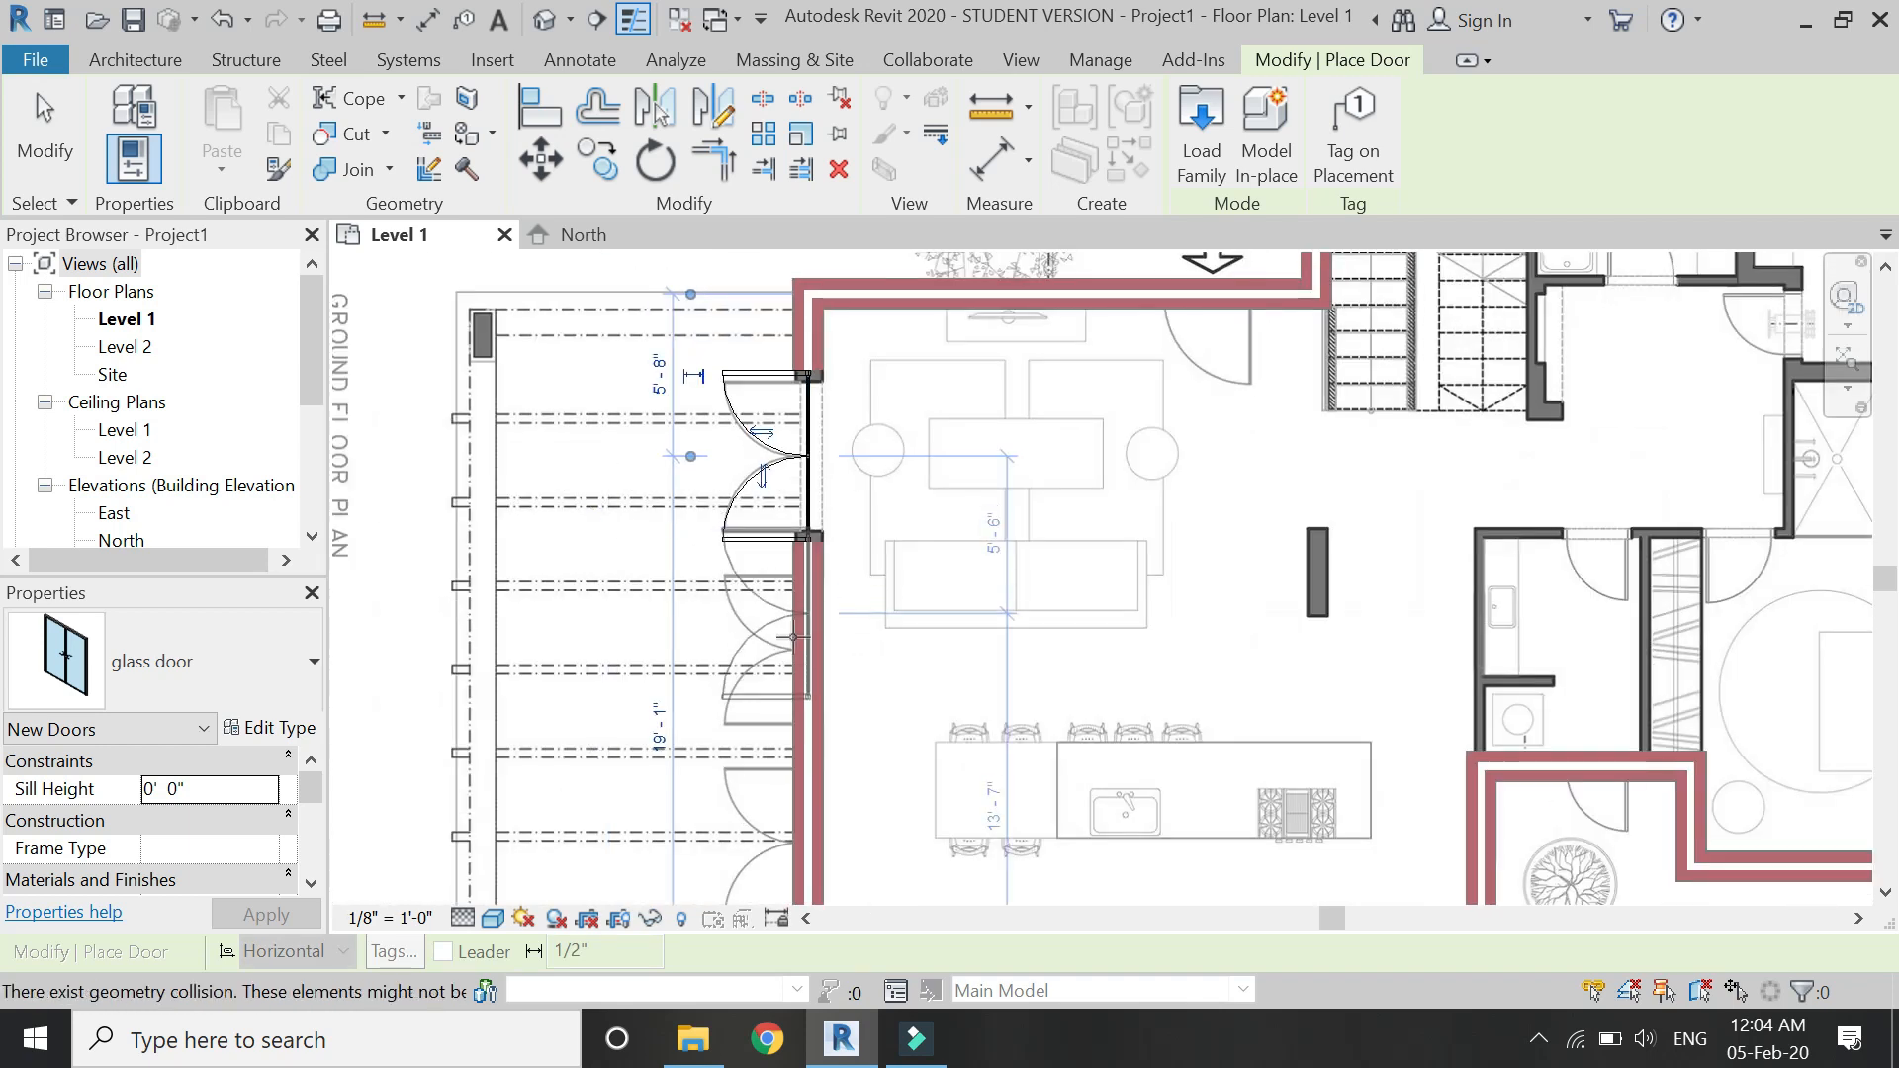
scroll(797, 681, "up", 4)
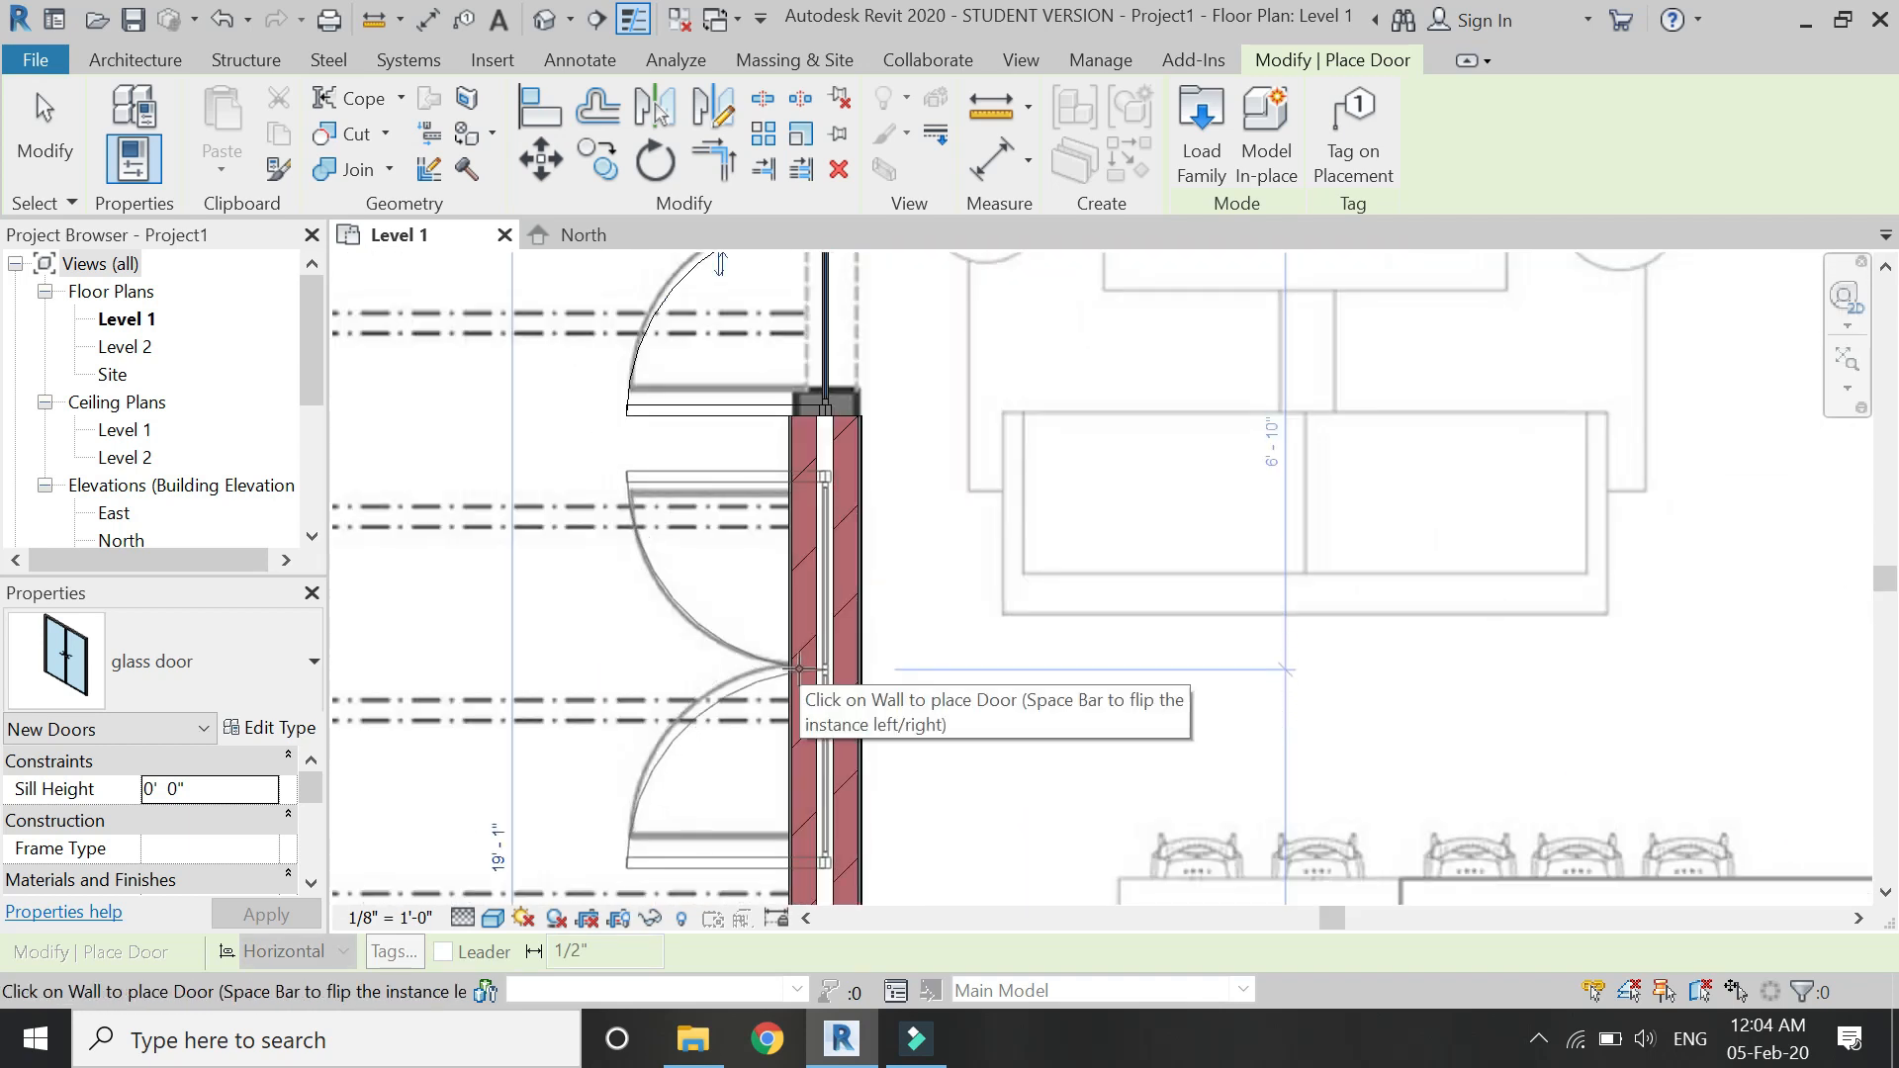
left_click(799, 670)
scroll(853, 398, "down", 3)
scroll(856, 655, "up", 4)
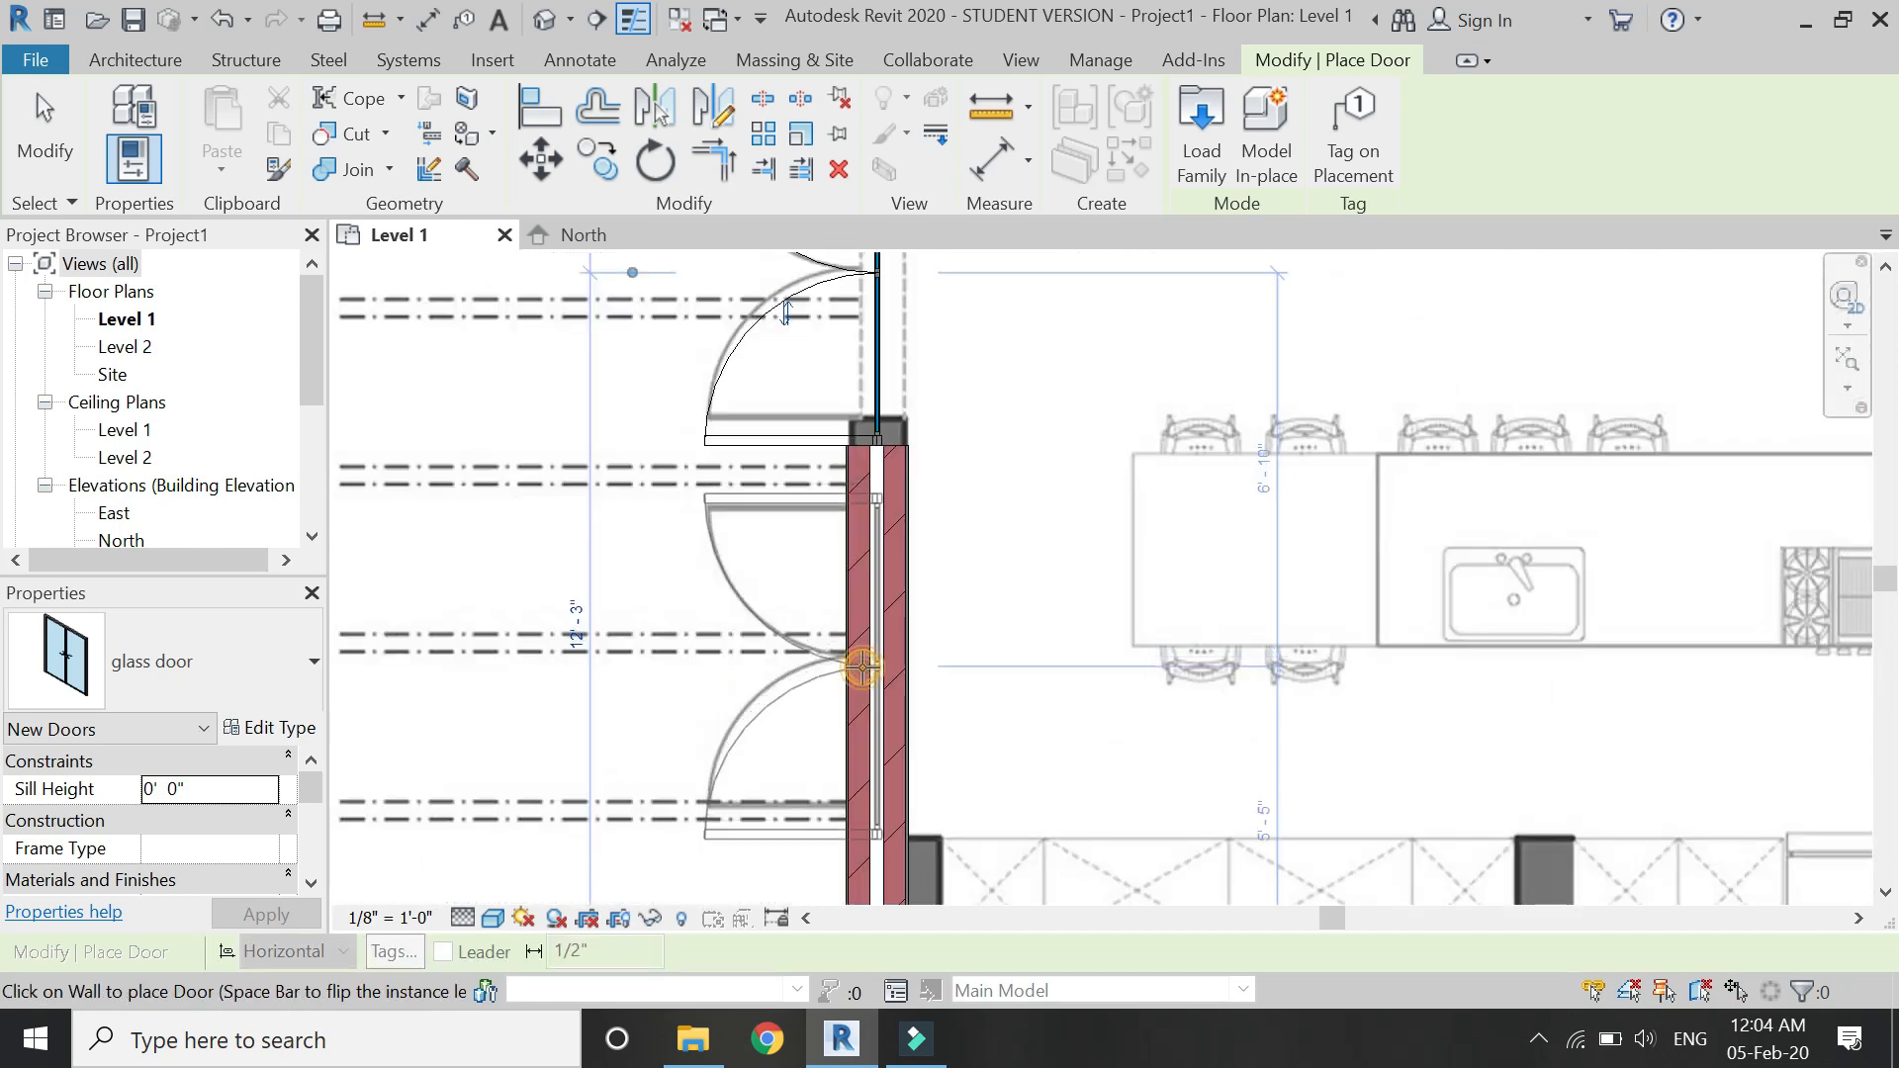
left_click(863, 669)
key("Escape")
key("Escape")
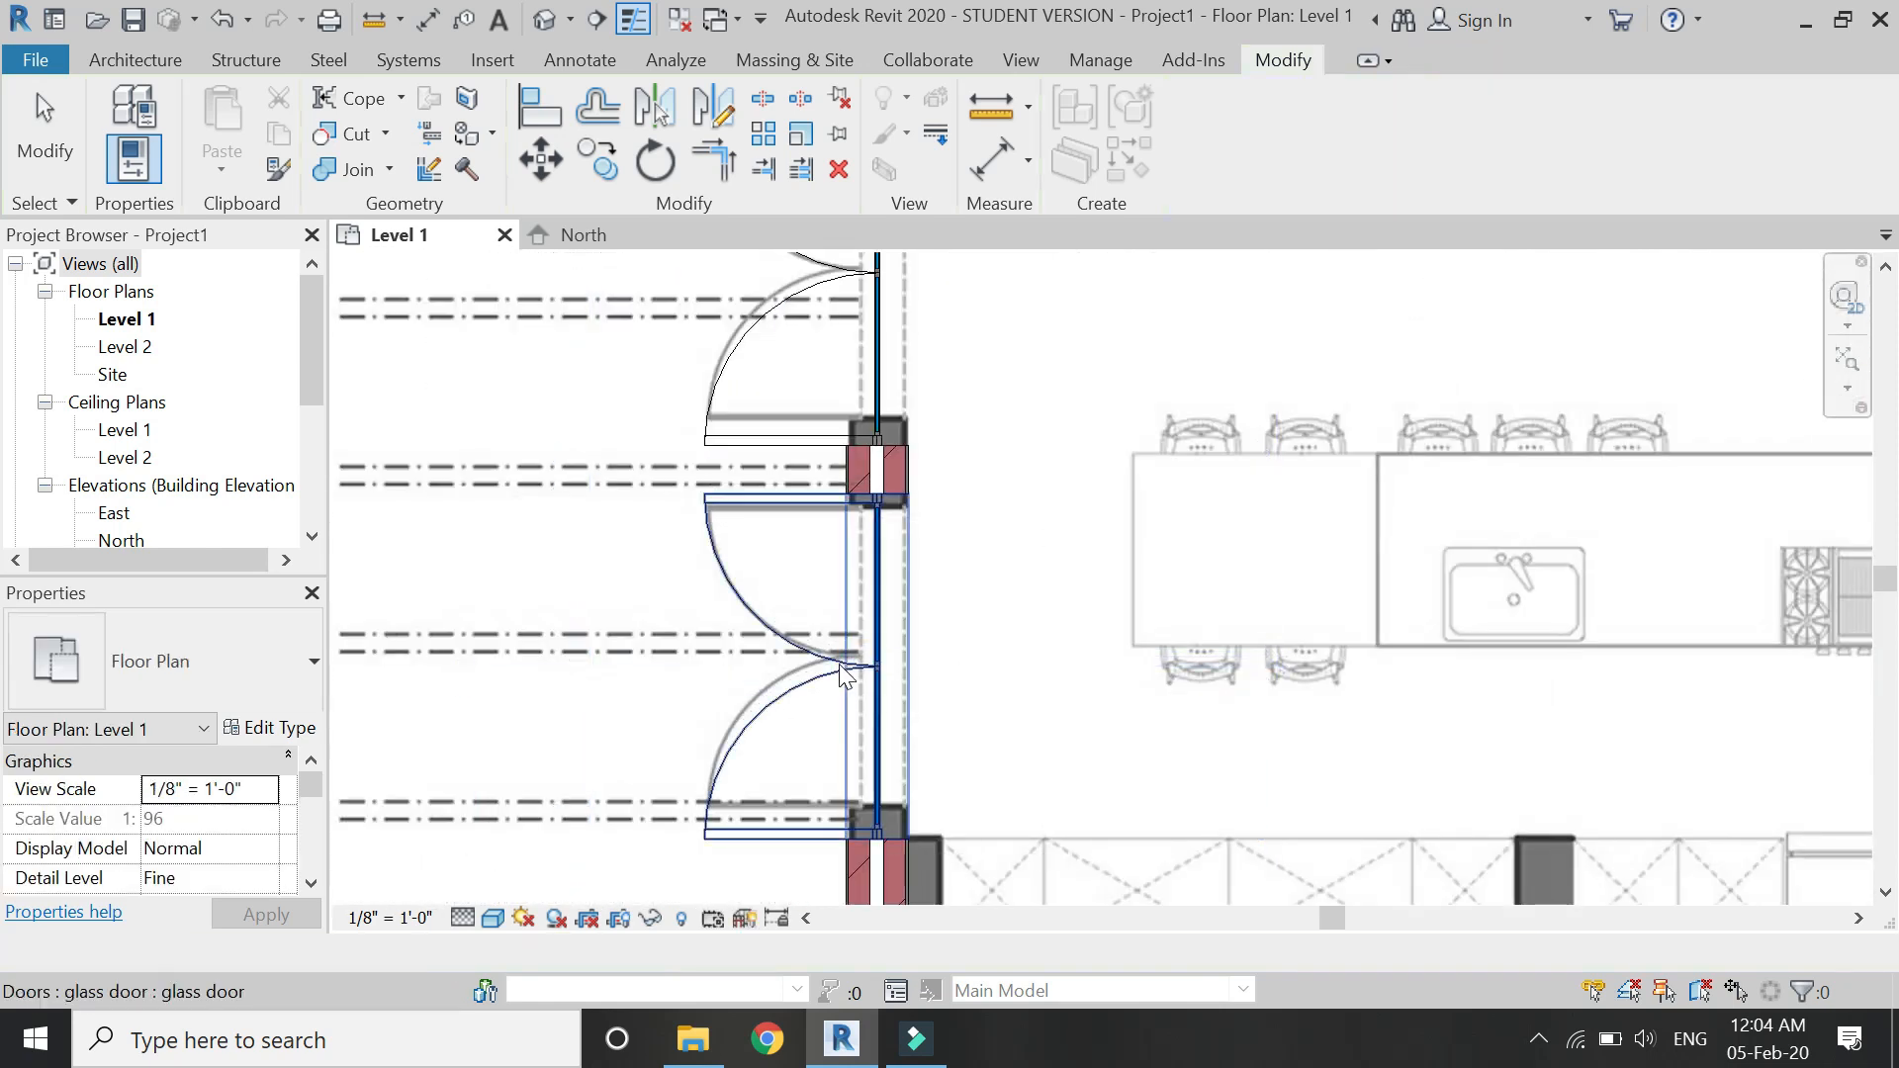
left_click(843, 676)
scroll(839, 412, "down", 2)
scroll(827, 478, "up", 2)
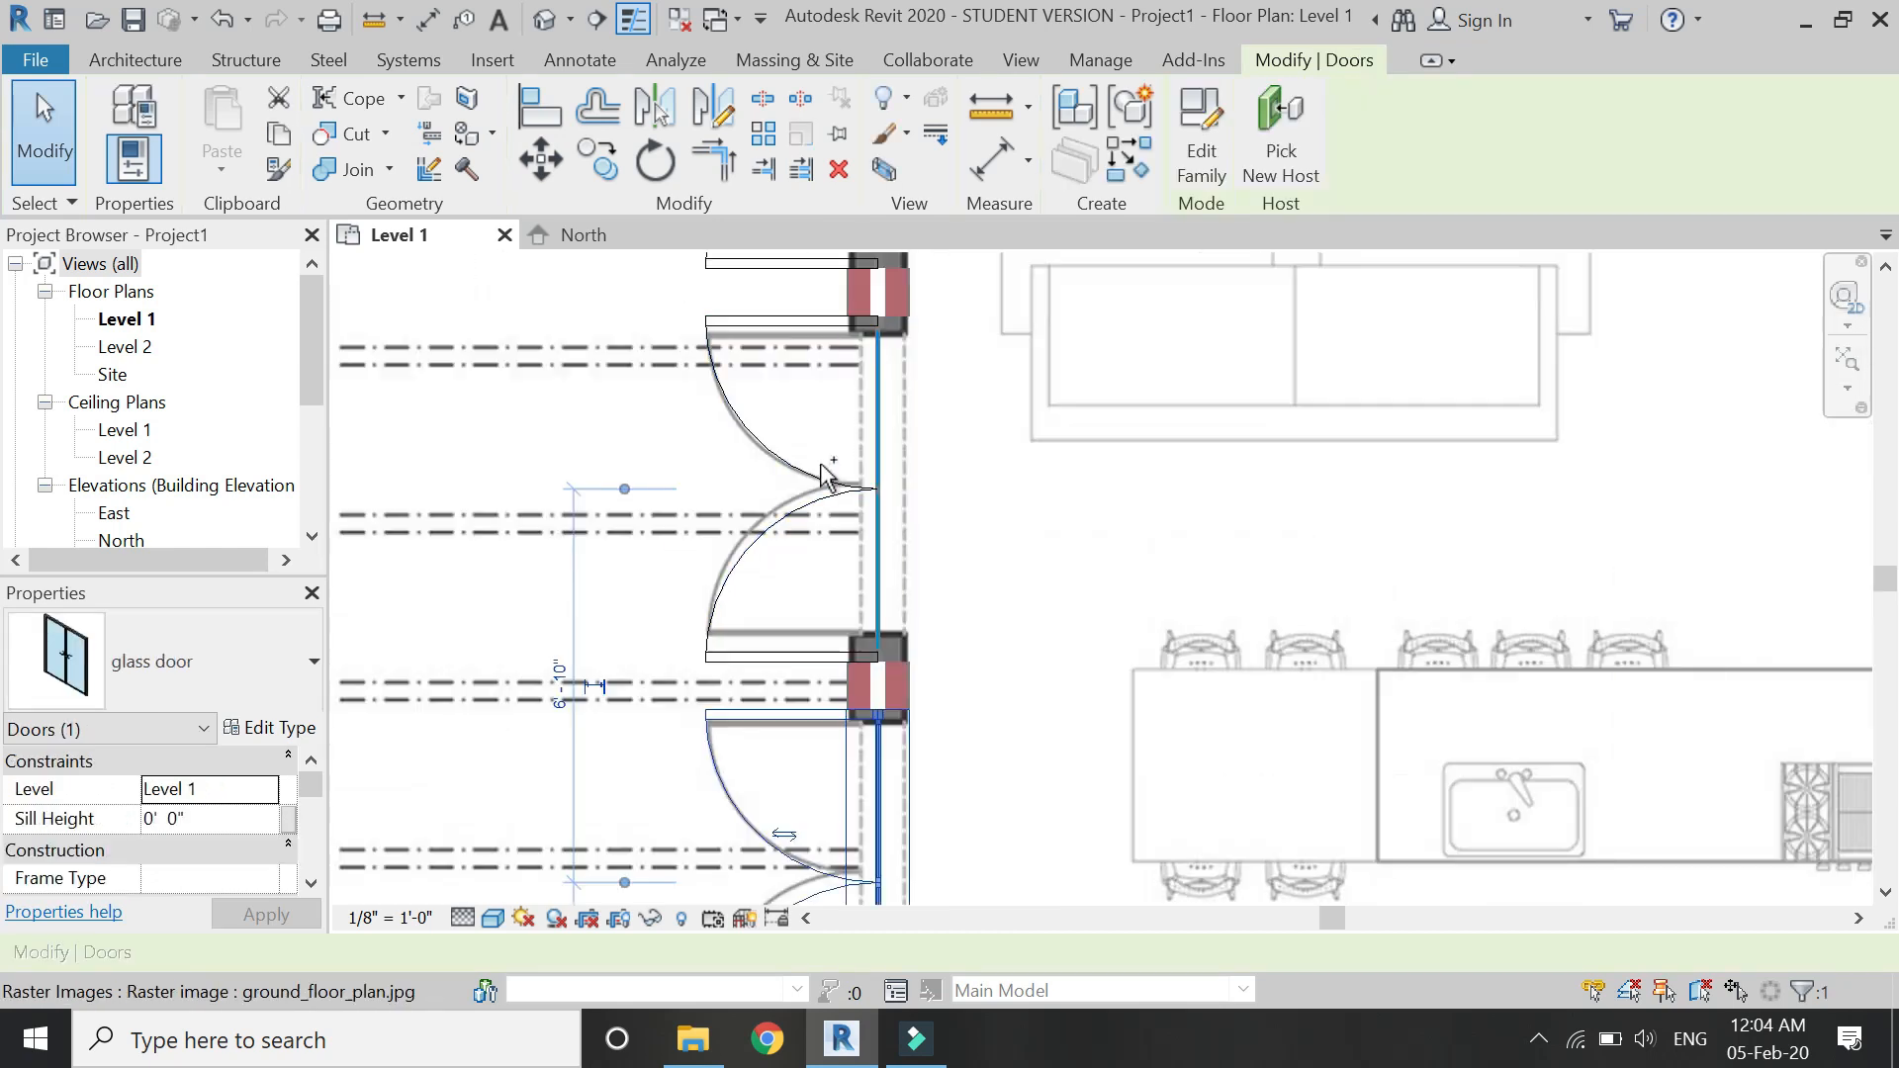
left_click(820, 475, "ctrl")
scroll(810, 386, "down", 2)
key("Escape")
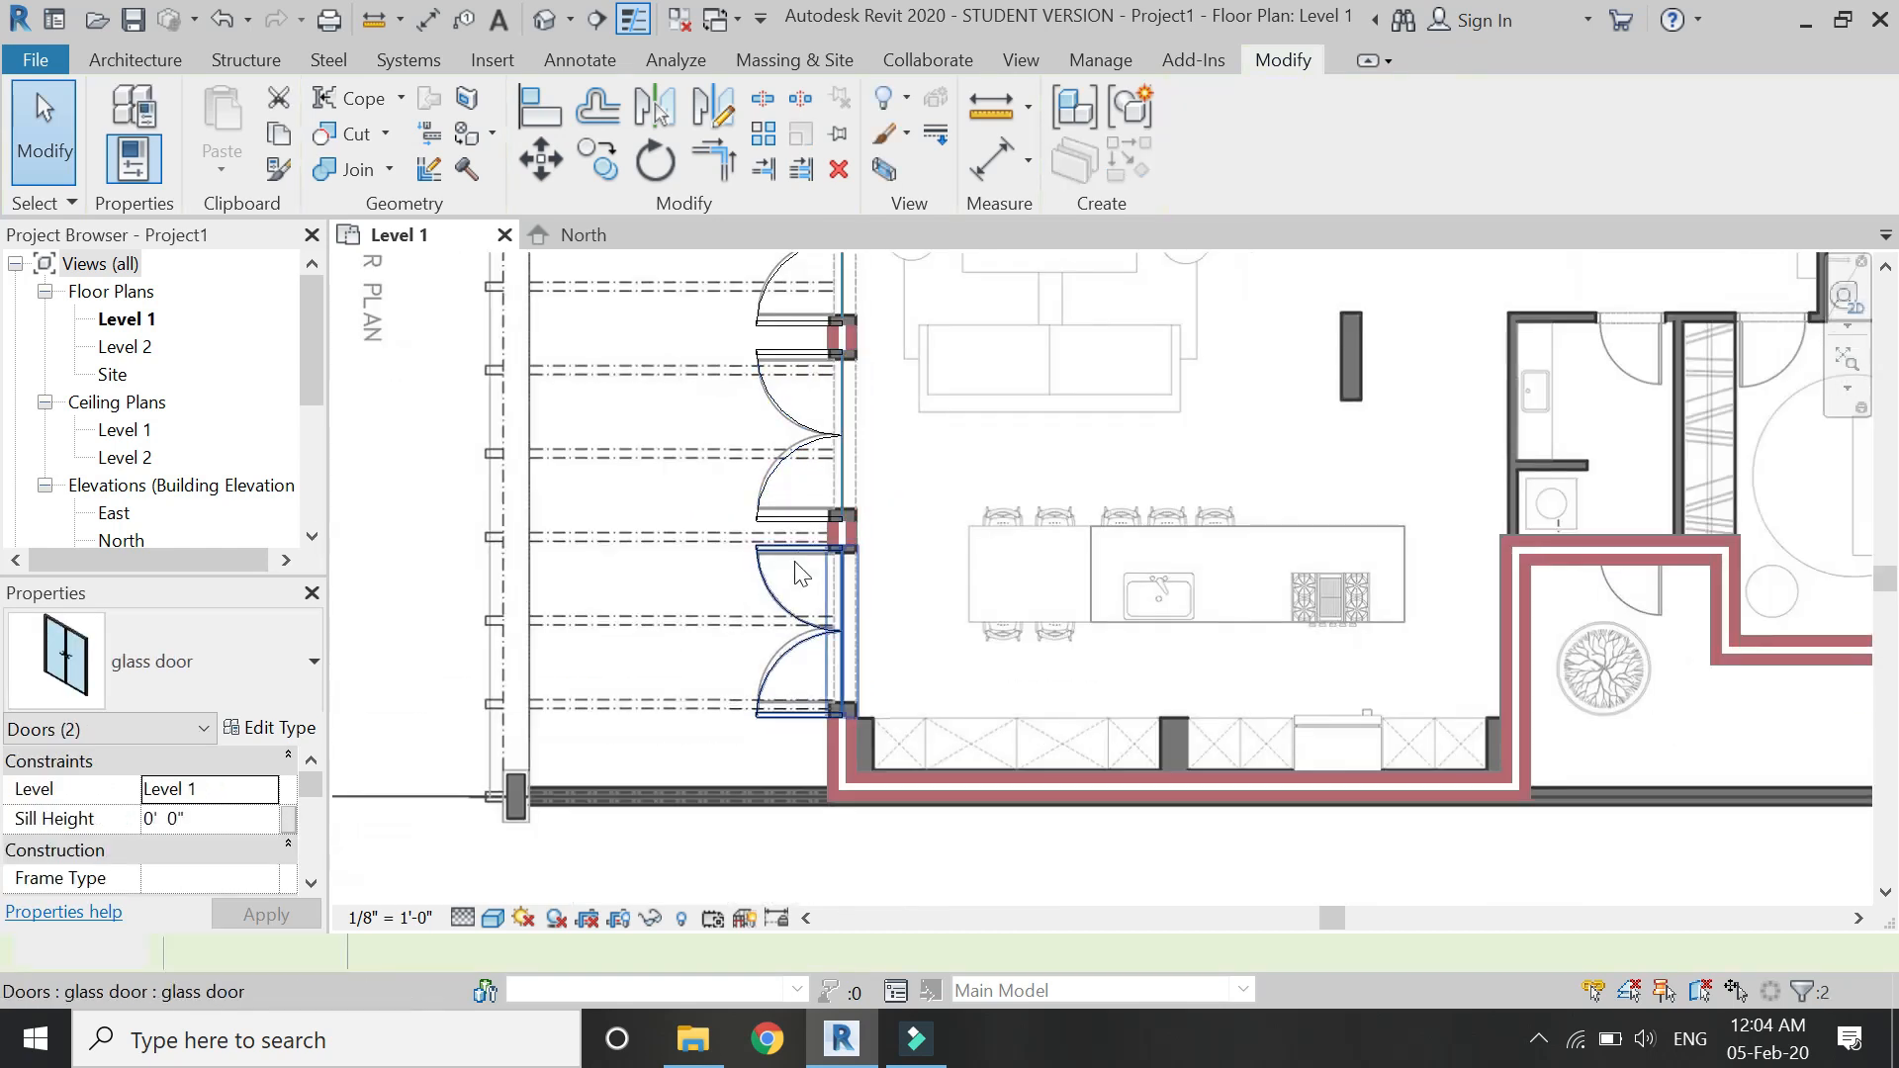
Set the glass door type's Width to 5' 6".
left_click(792, 613)
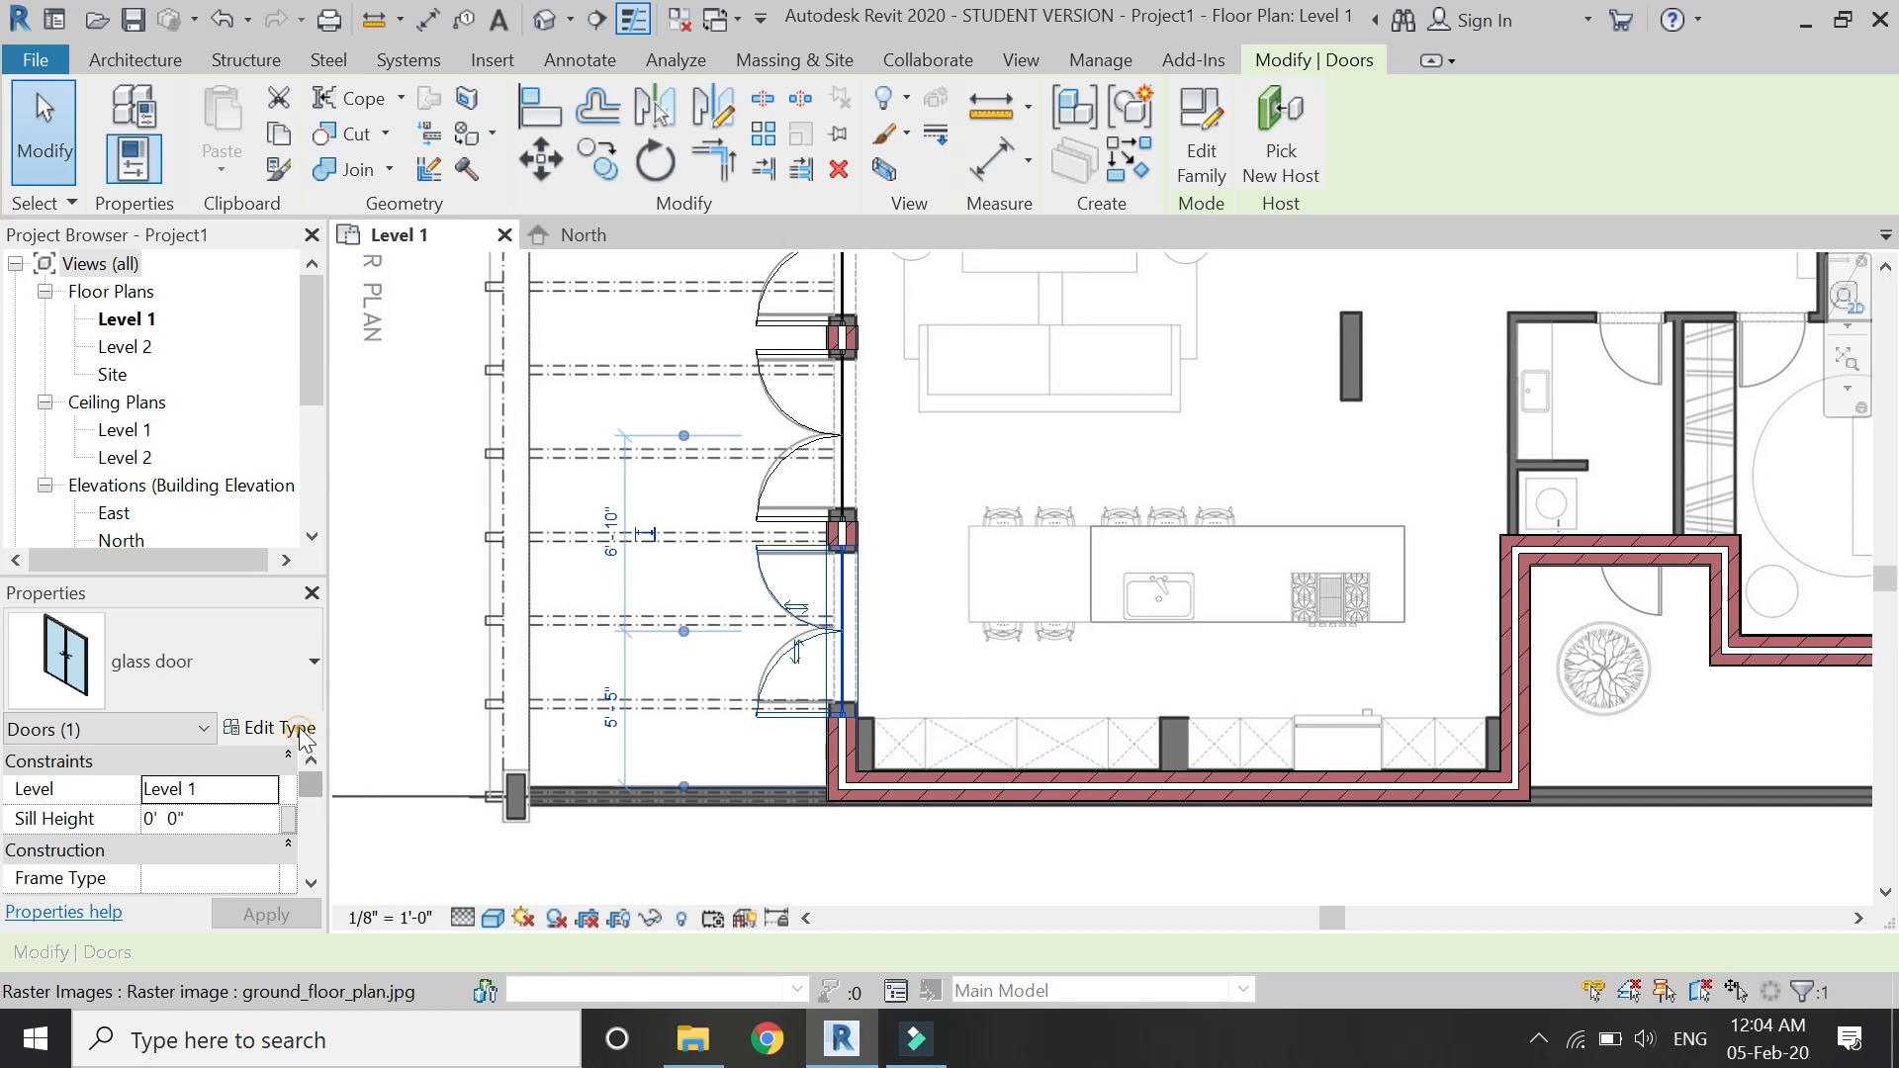
left_click(277, 728)
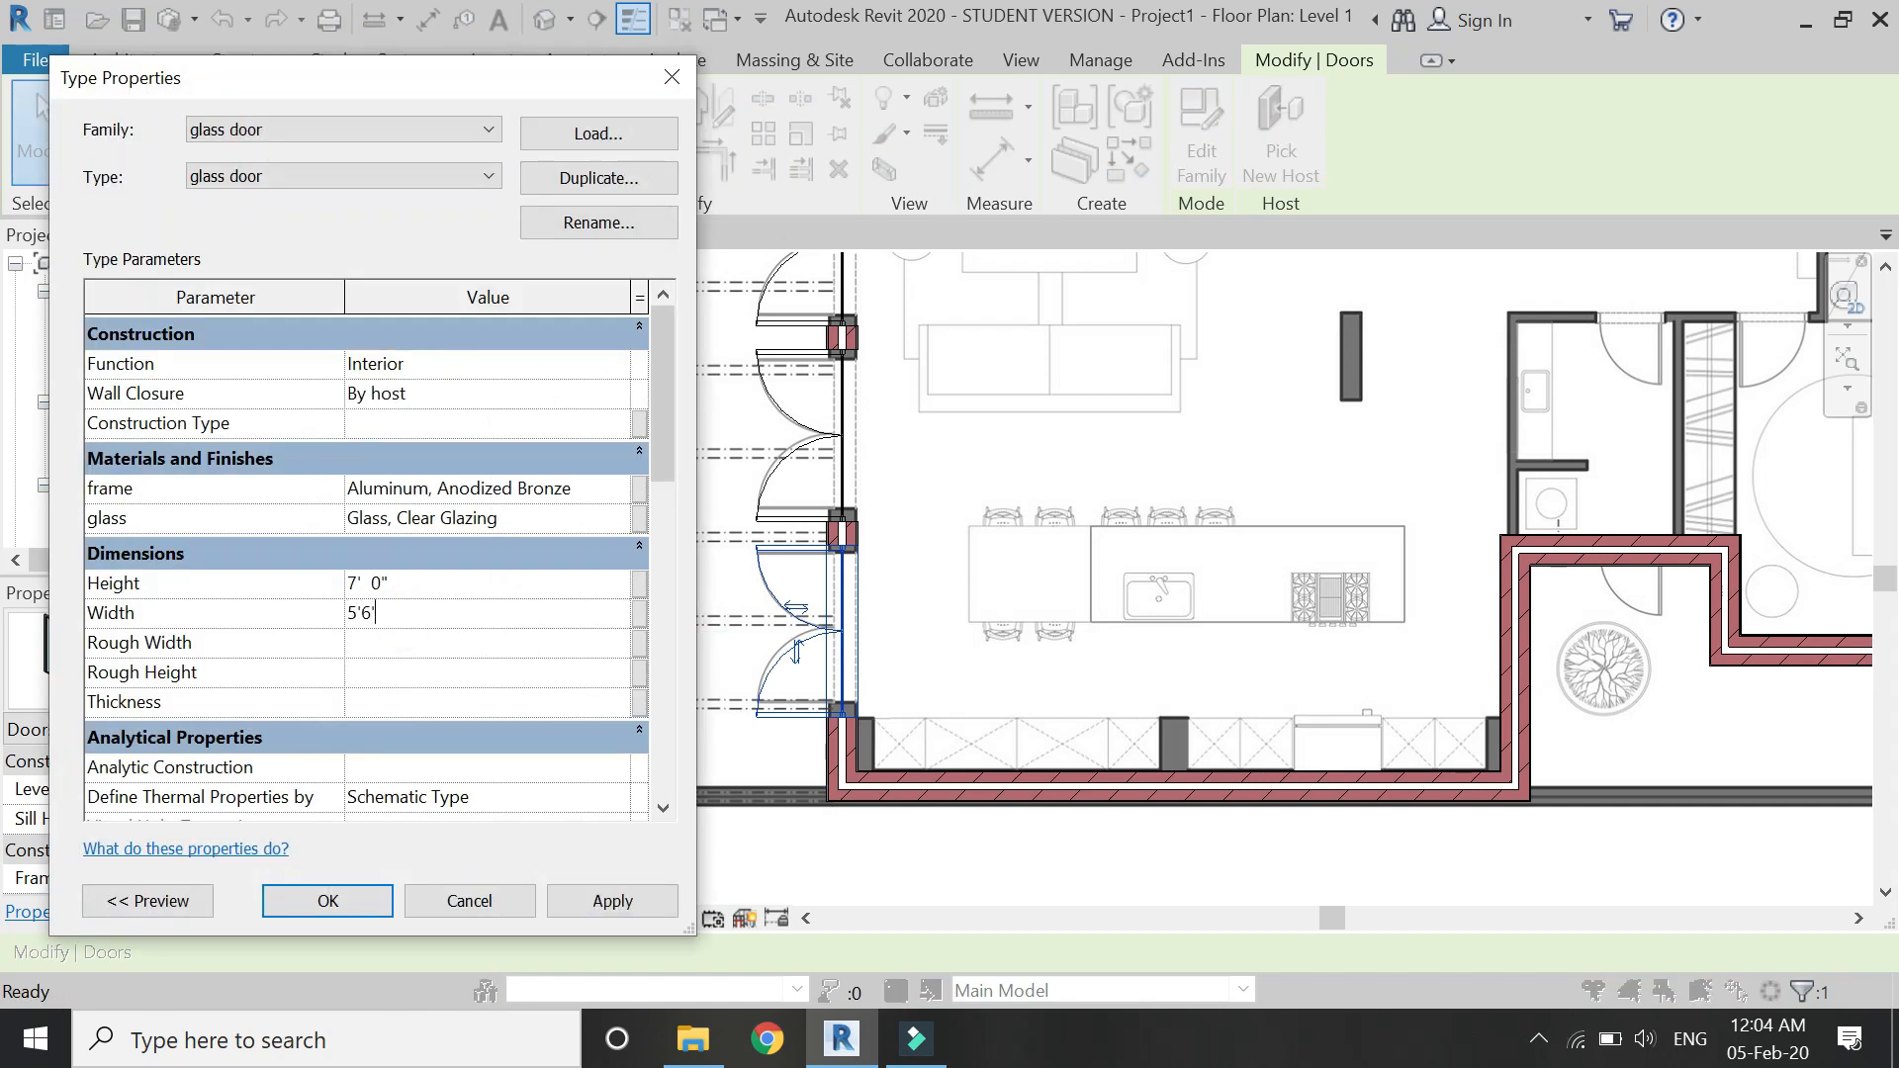
left_click(591, 903)
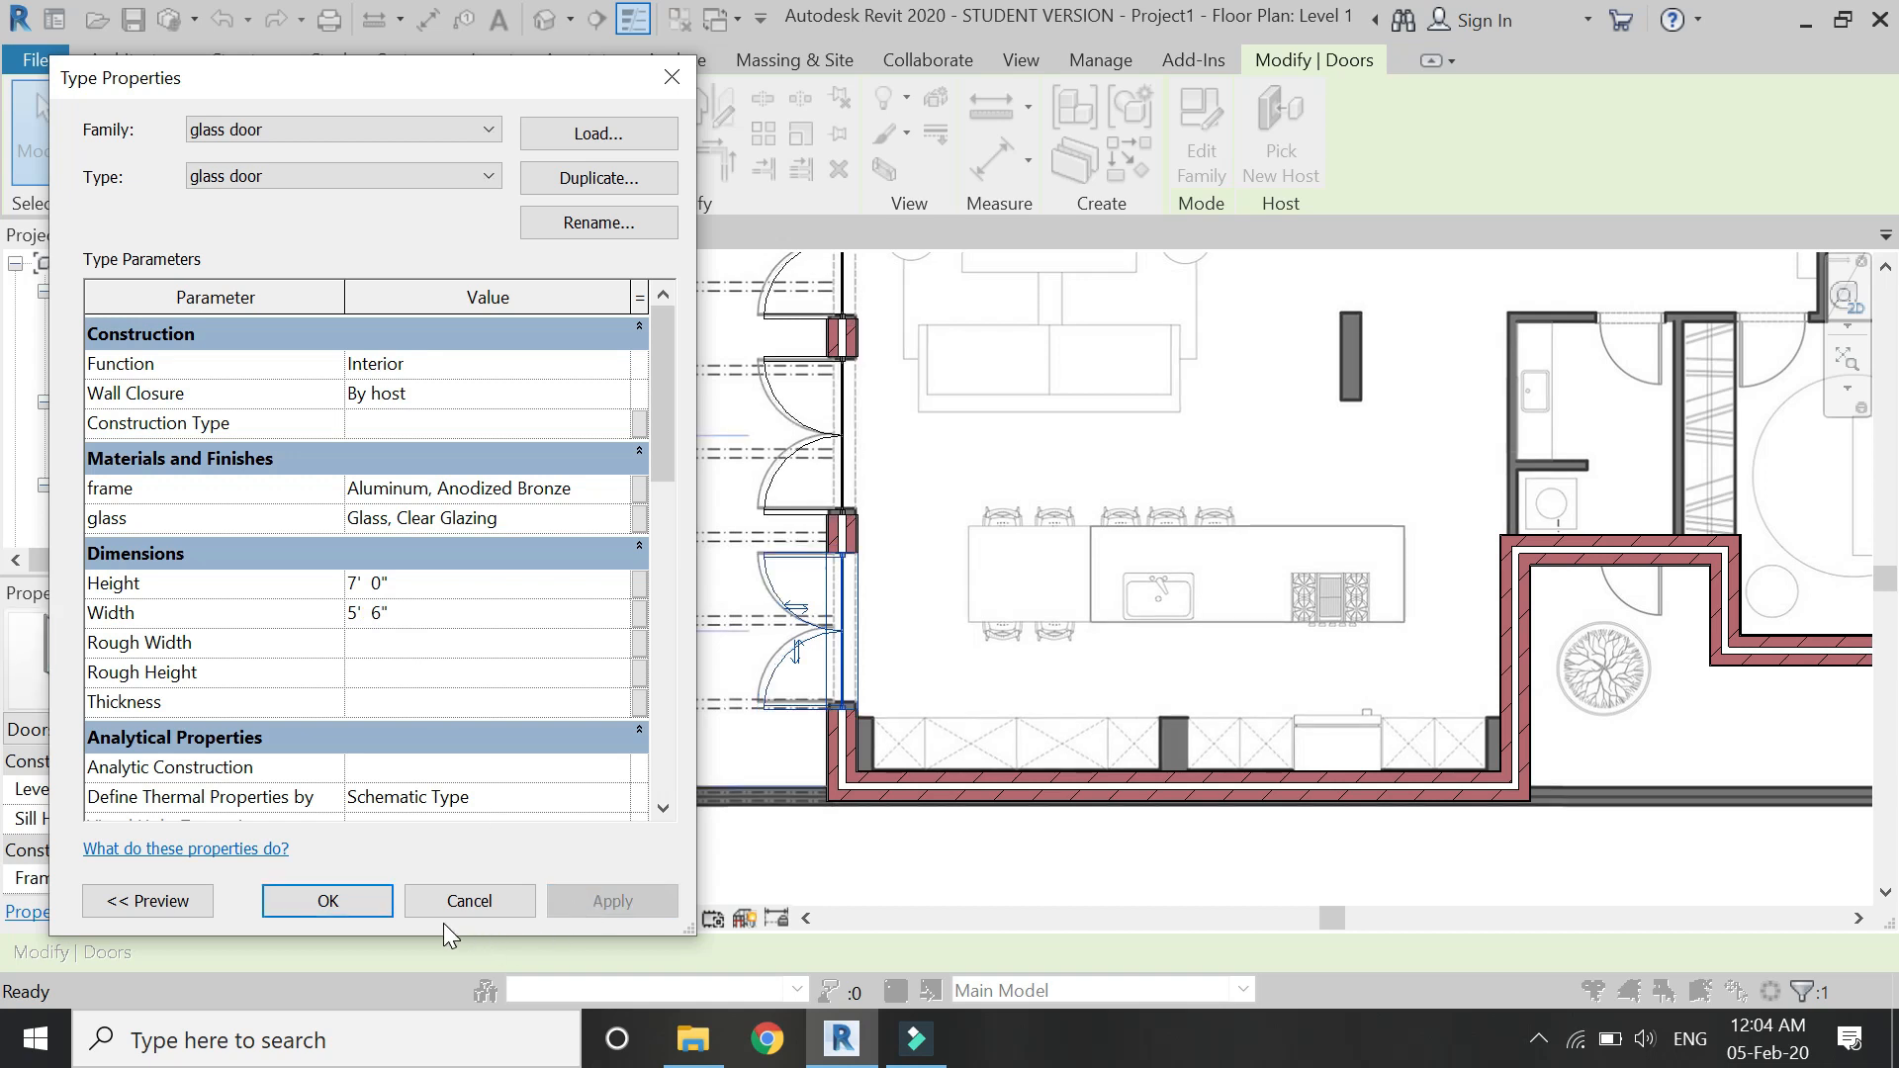
left_click(356, 912)
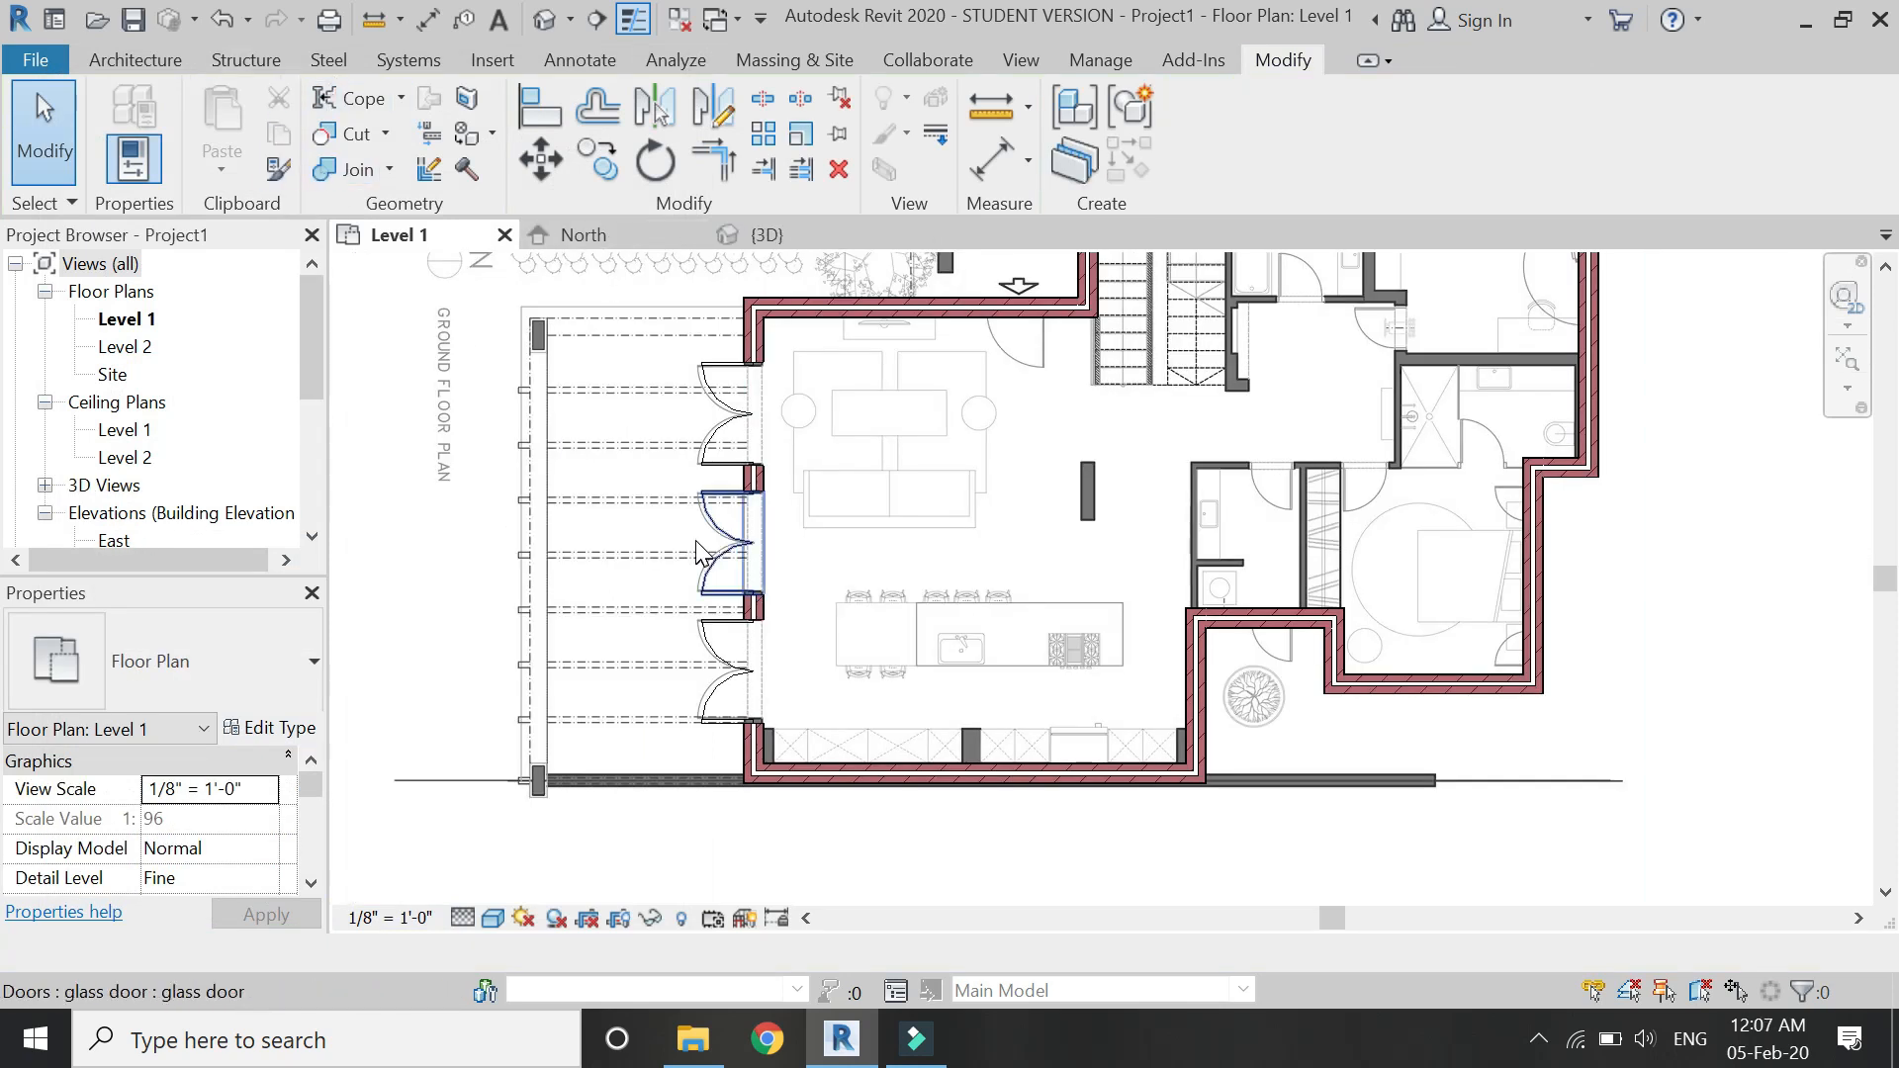
Add an aligned dimension string through the centres of the three glass doors and constrain their spacing as equal.
scroll(658, 453, "up", 2)
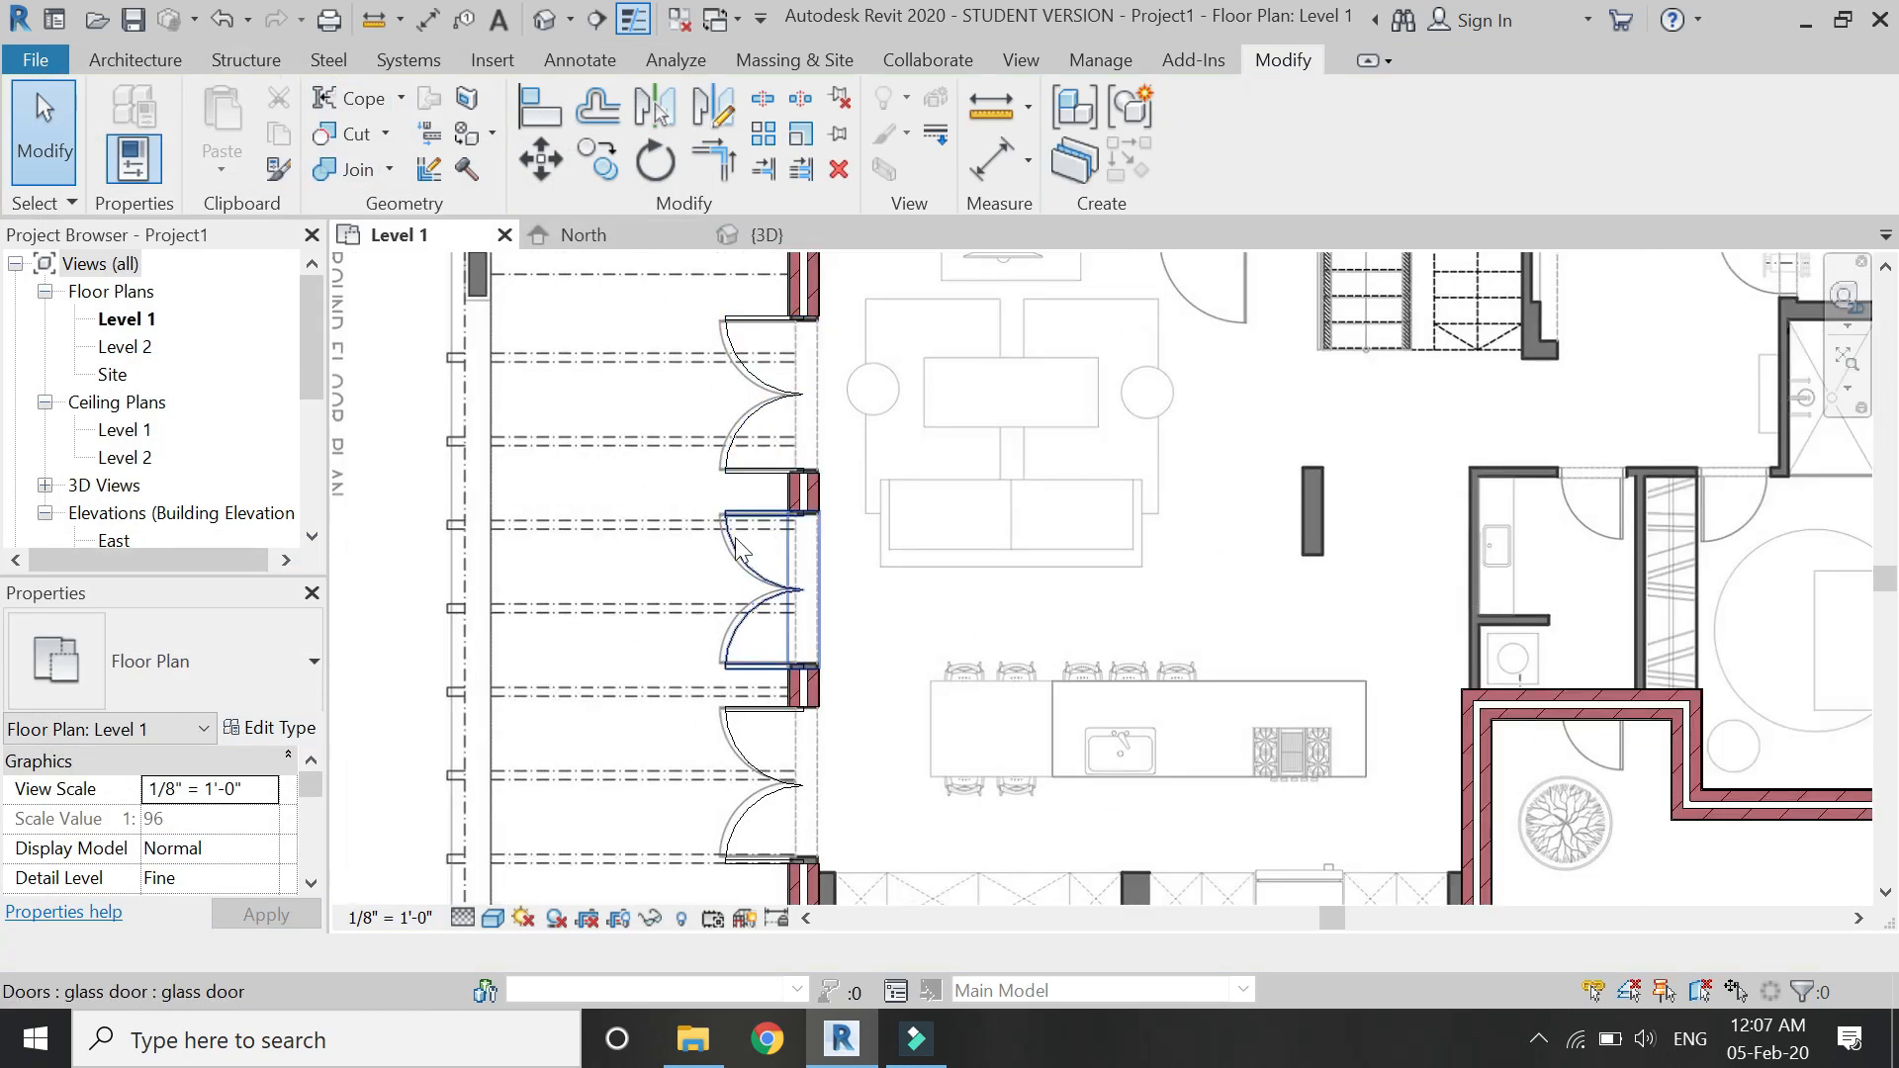
left_click(986, 158)
scroll(919, 336, "down", 2)
left_click(829, 369)
left_click(829, 497)
left_click(829, 626)
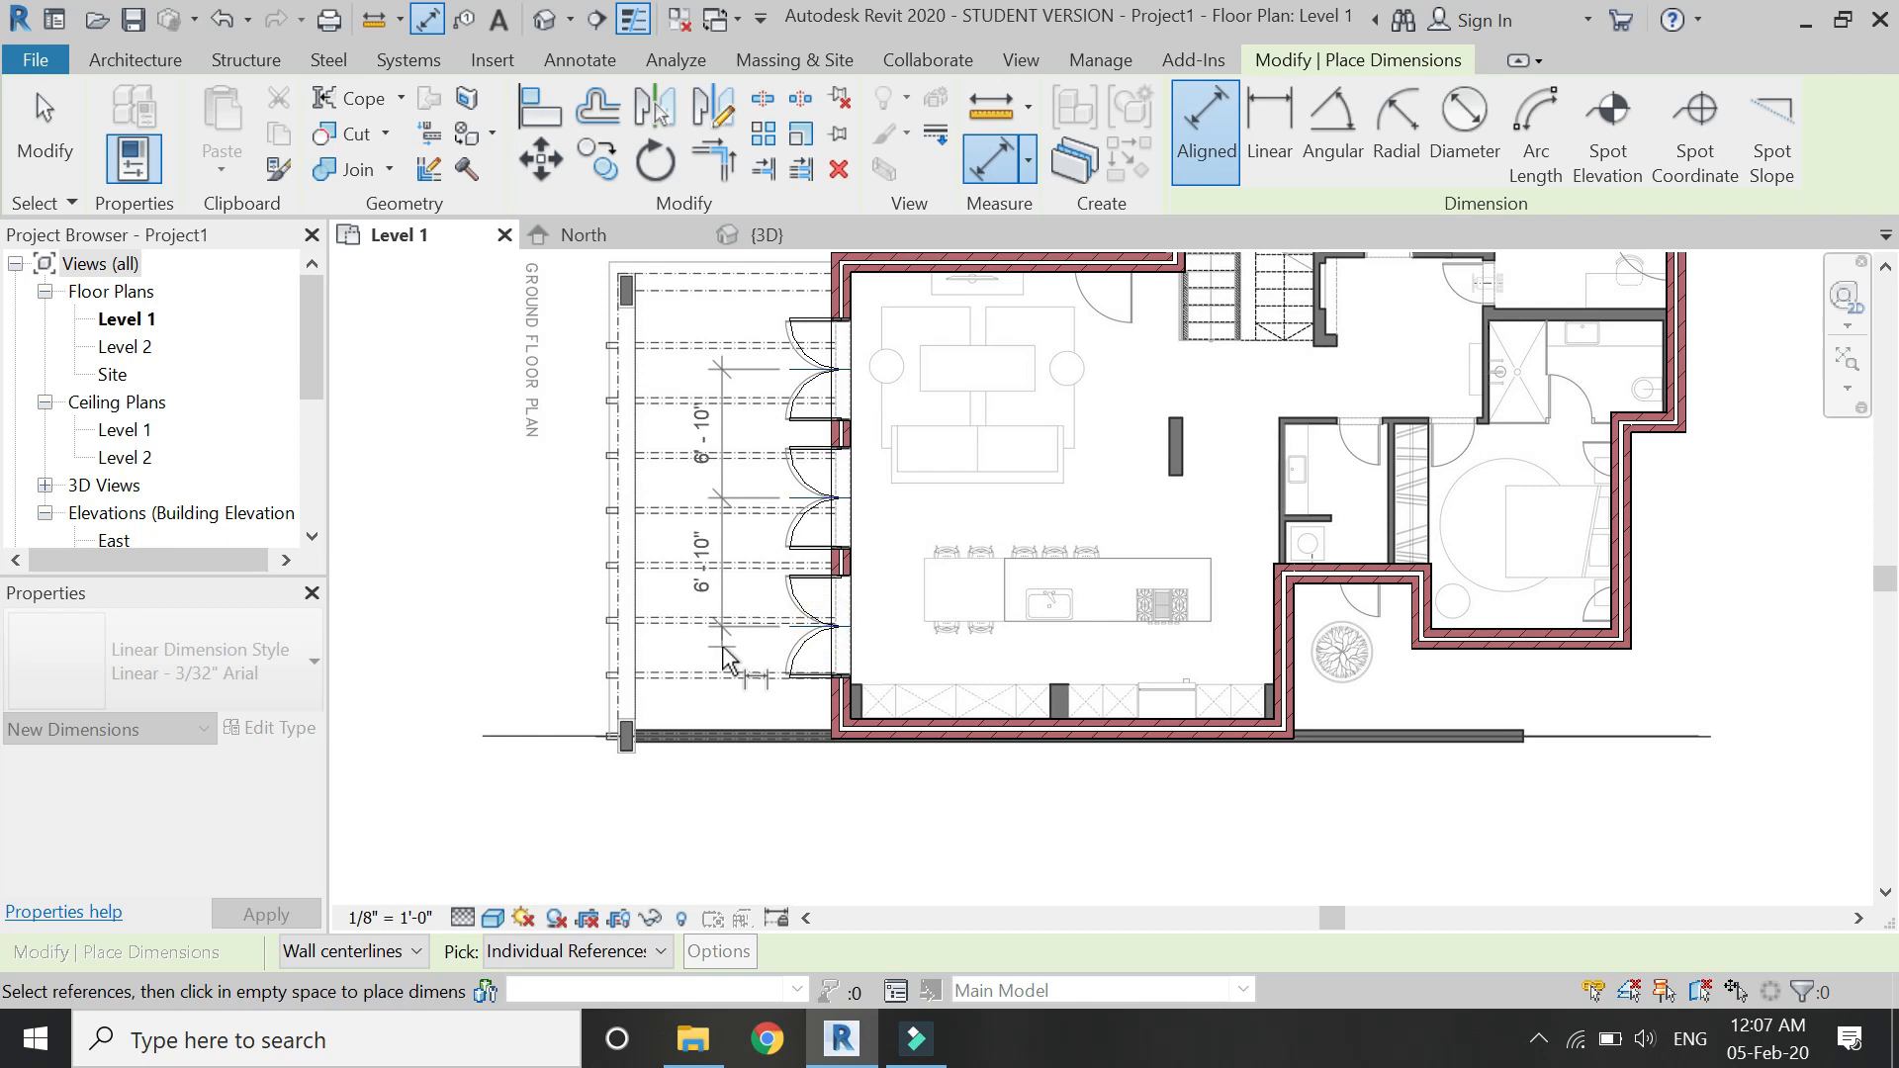
left_click(722, 495)
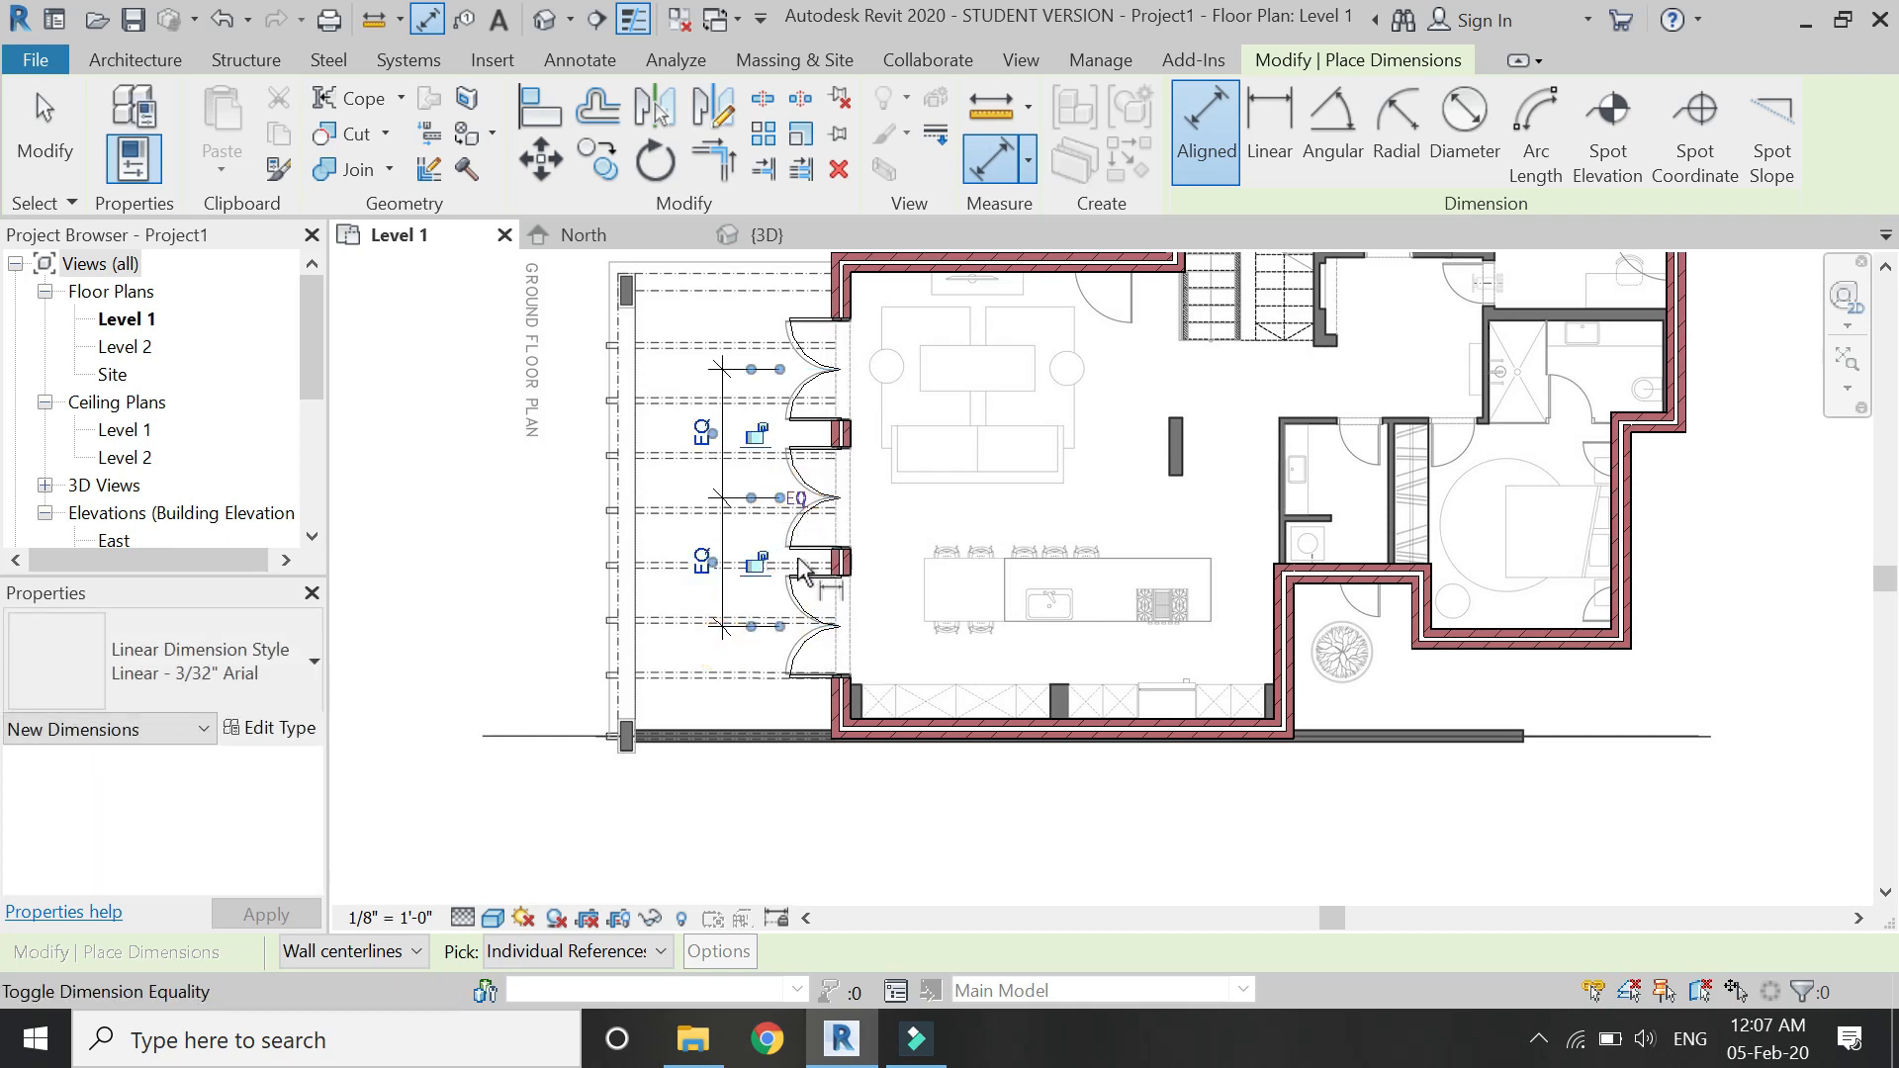
scroll(732, 381, "up", 1)
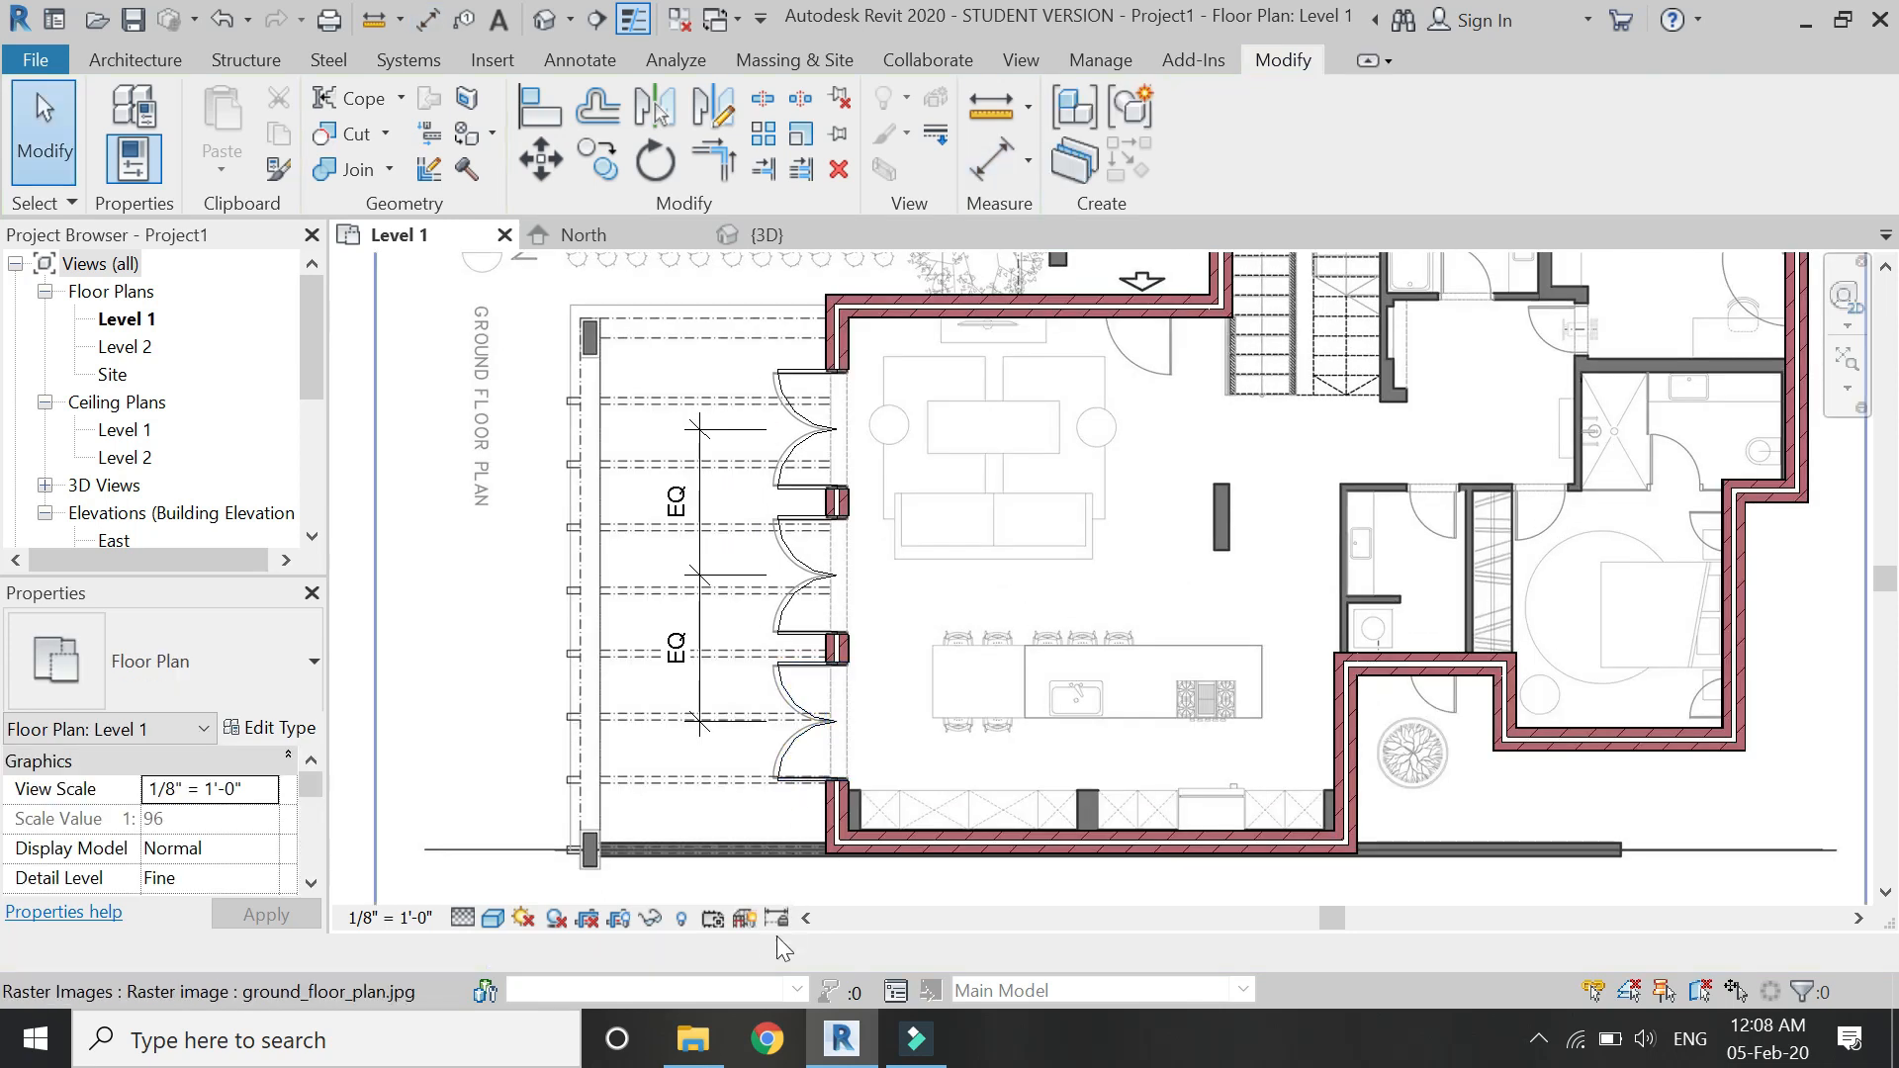
Delete the equal-spacing dimension string beside the three glass doors and unconstrain the doors.
left_click(700, 644)
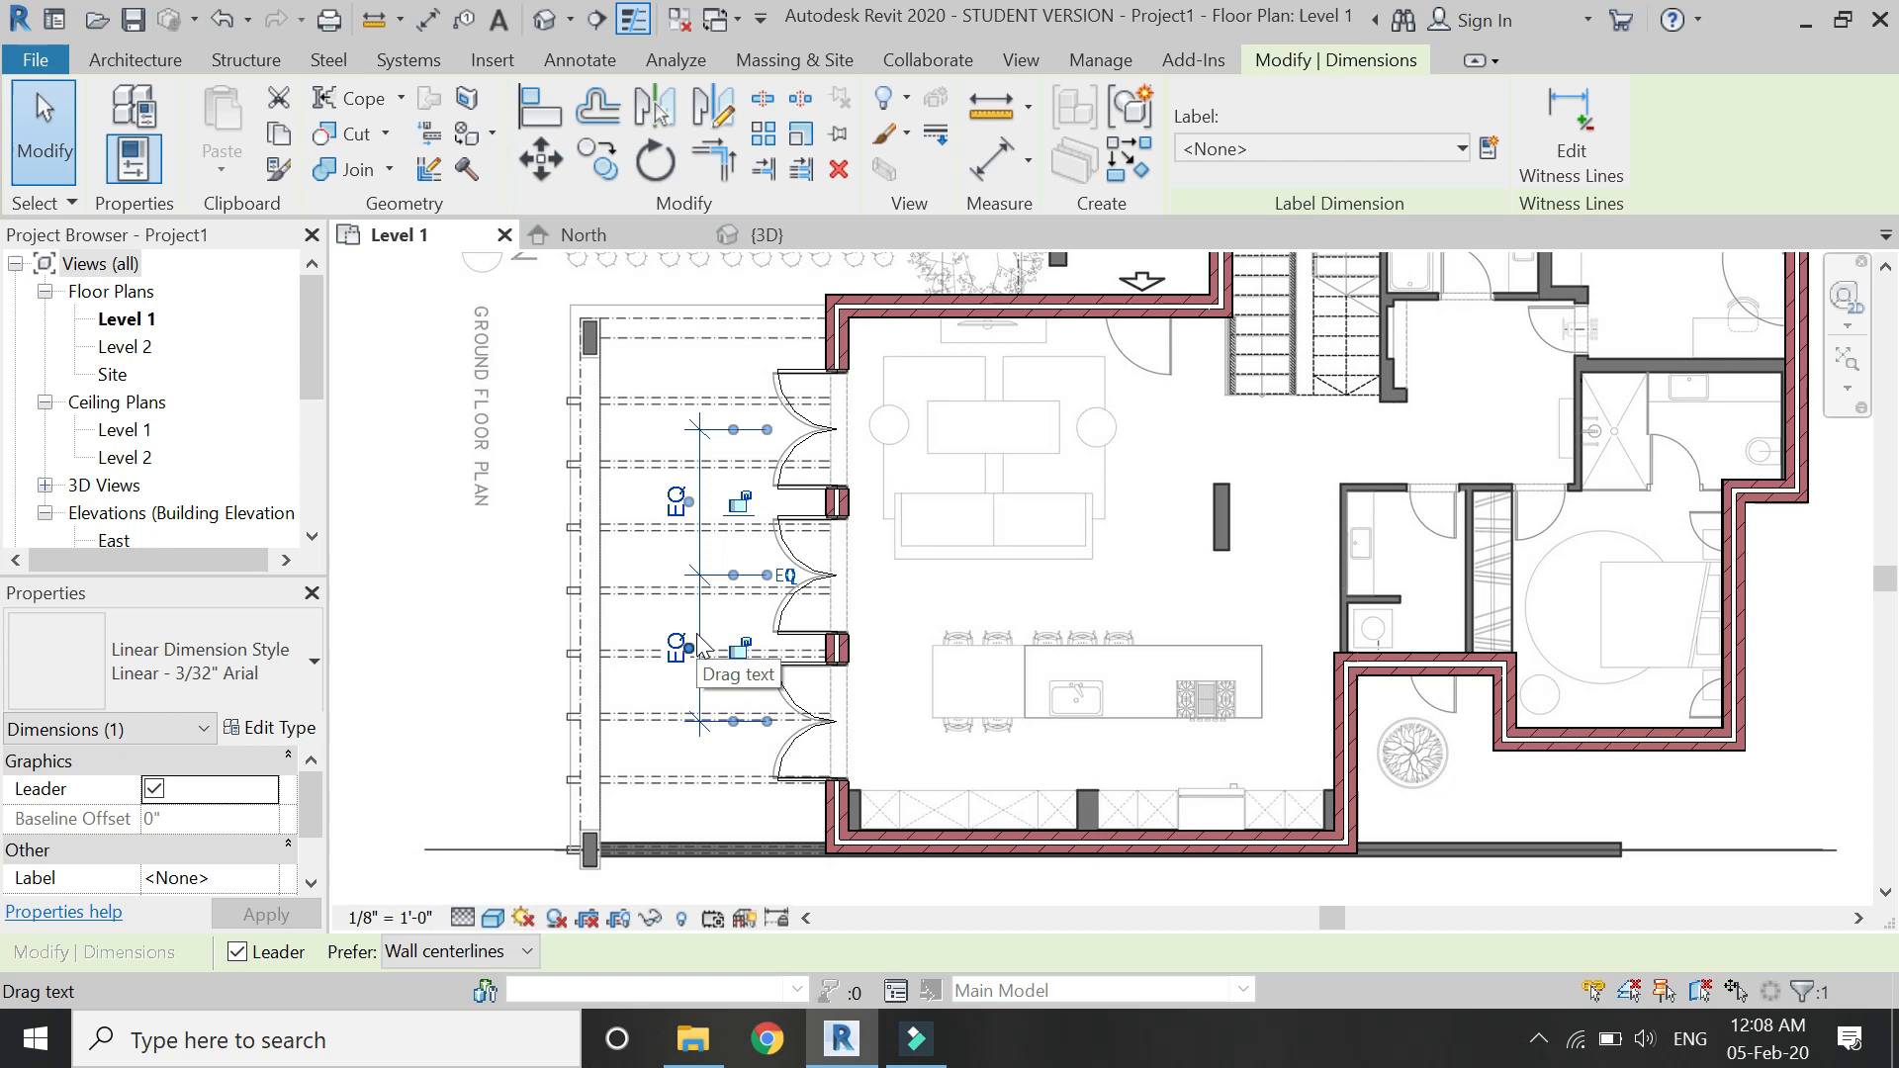
key("Delete")
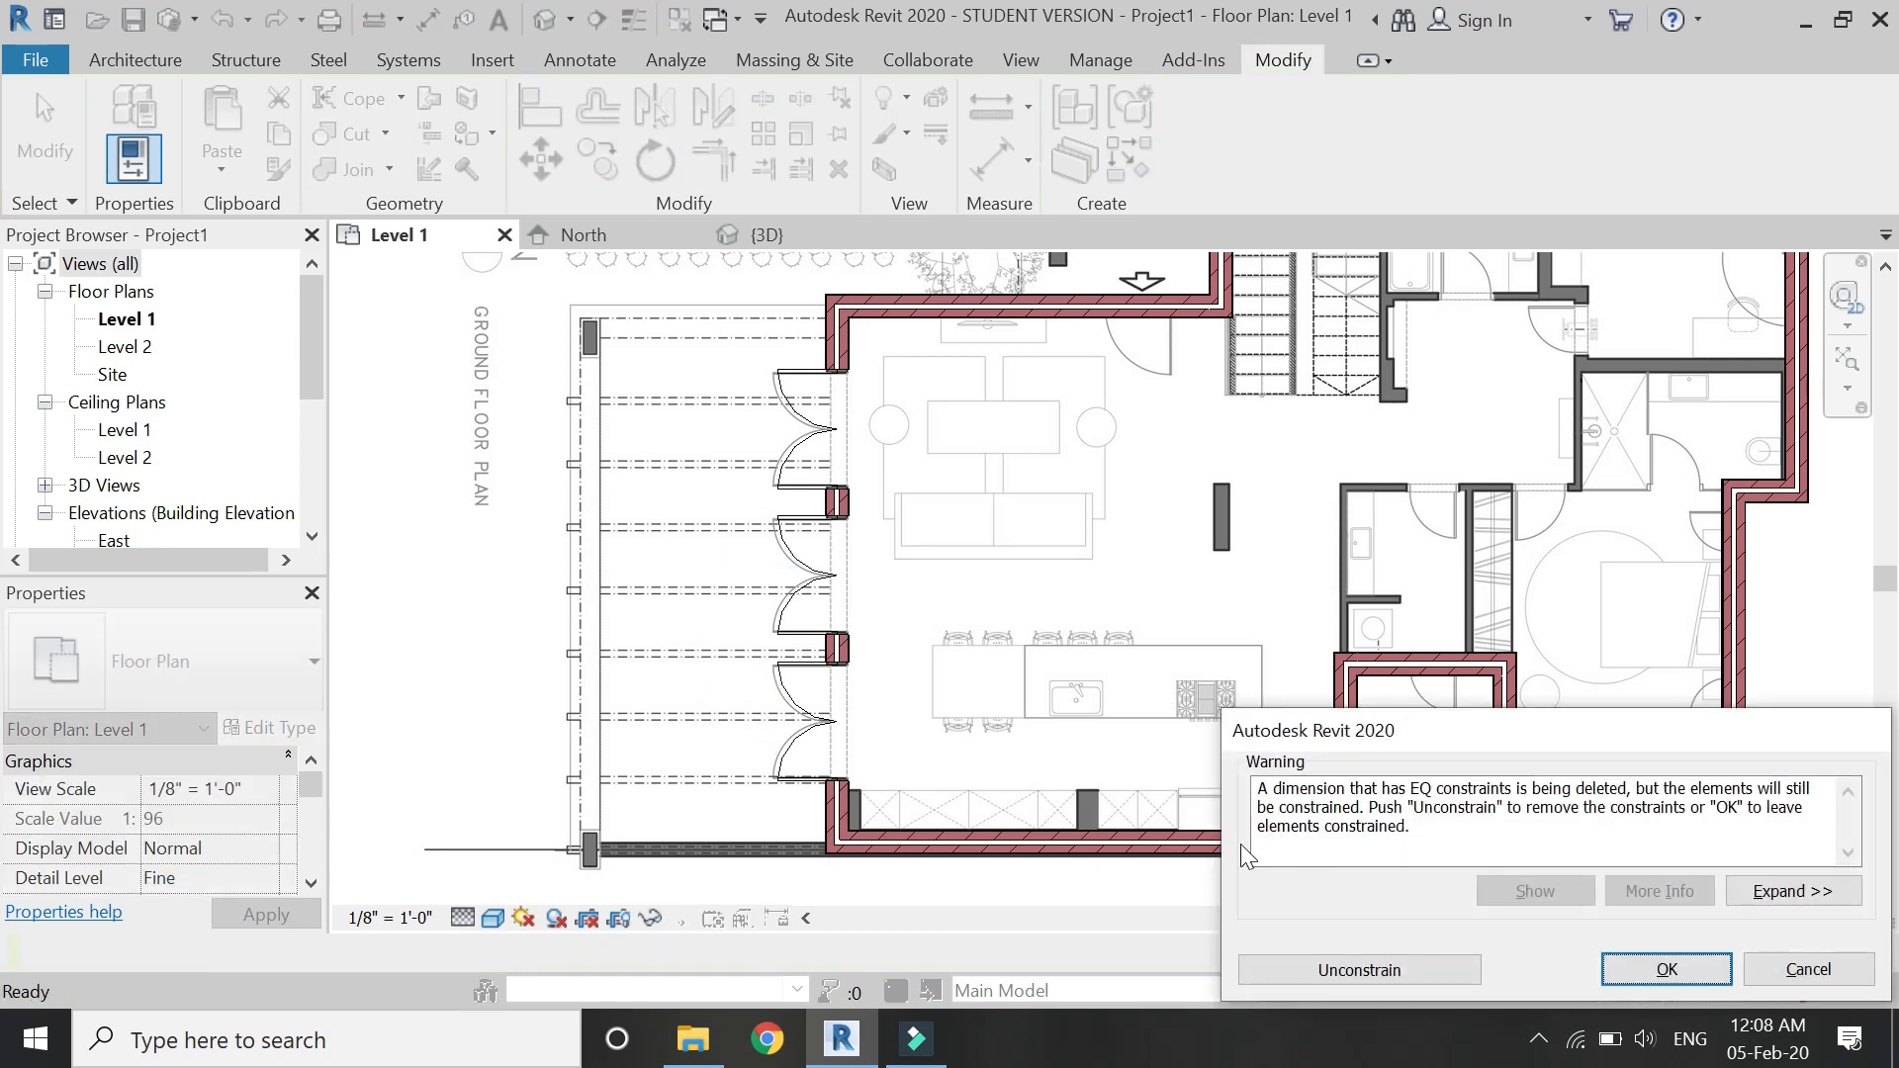
left_click(1340, 970)
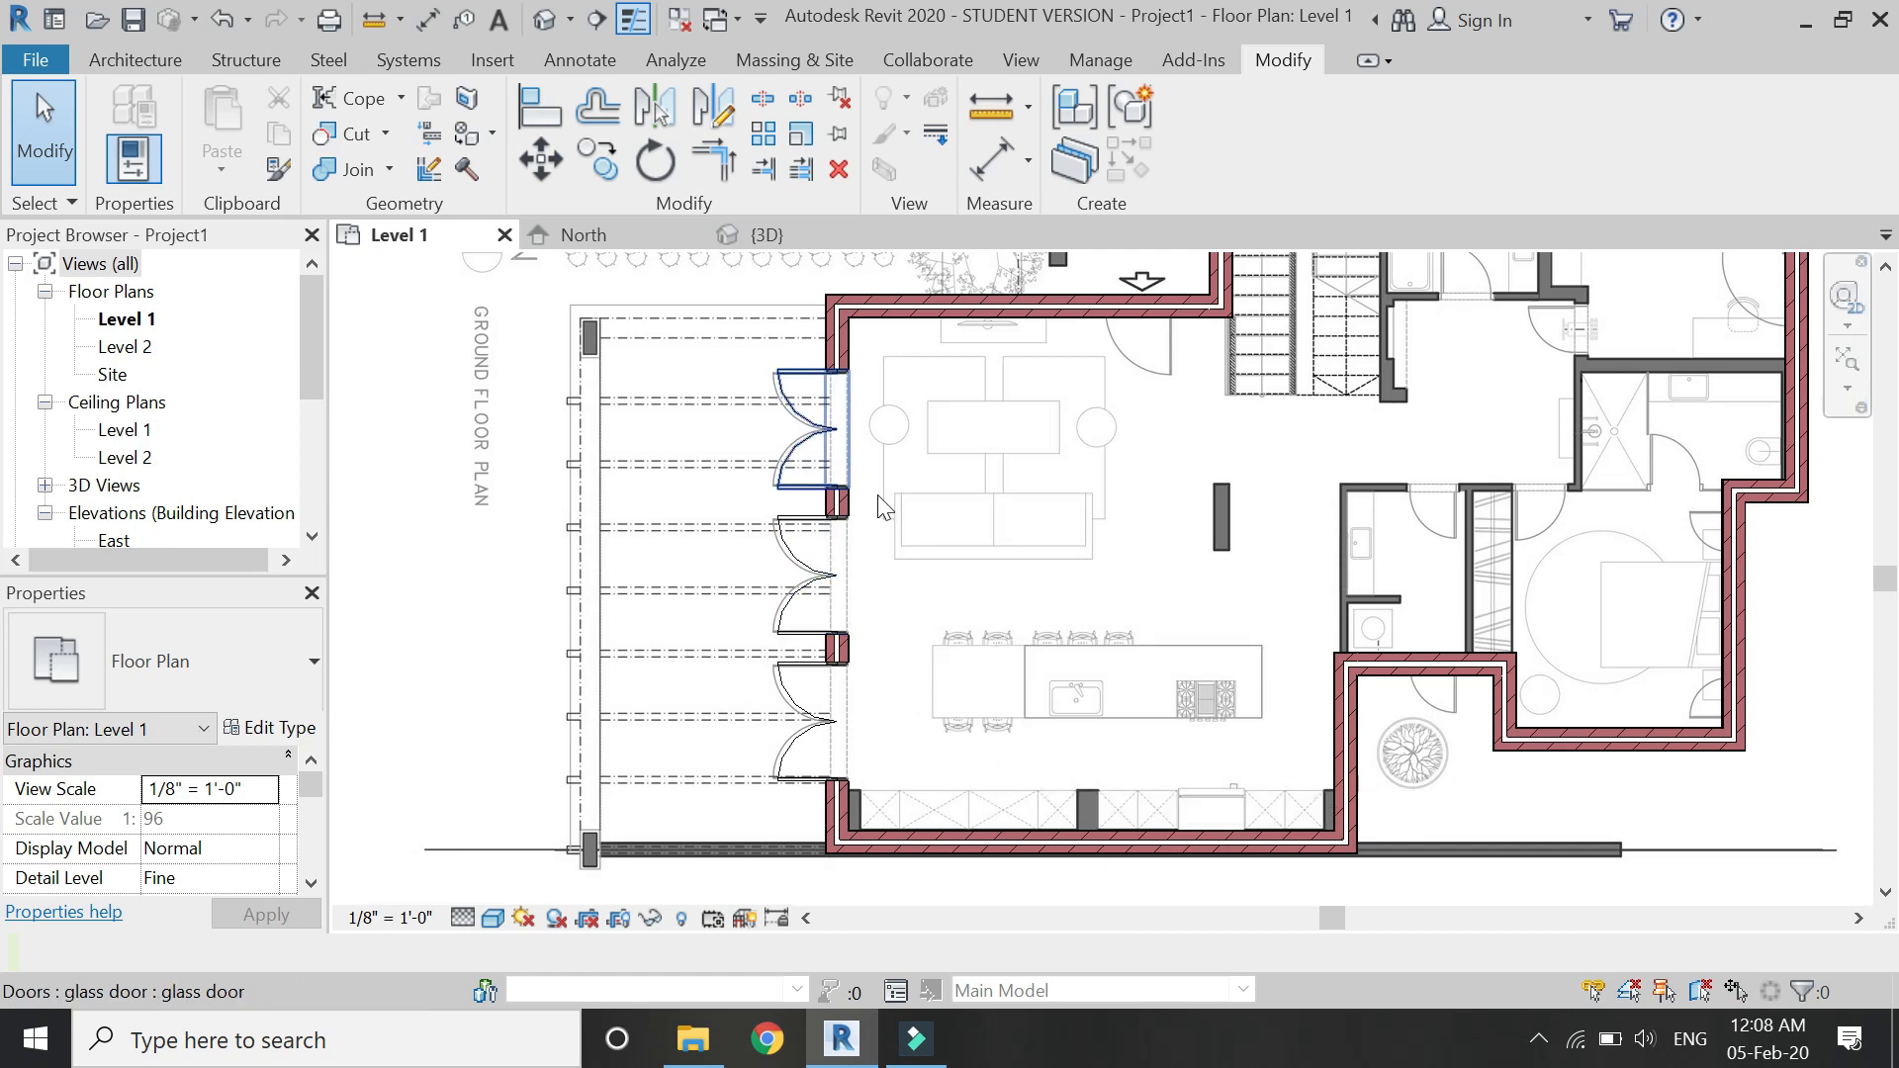
Start a structural column and load the Concrete-Rectangular-Column family from the US Imperial library's Structural Columns, Concrete folder.
scroll(1026, 731, "down", 1)
scroll(560, 723, "up", 1)
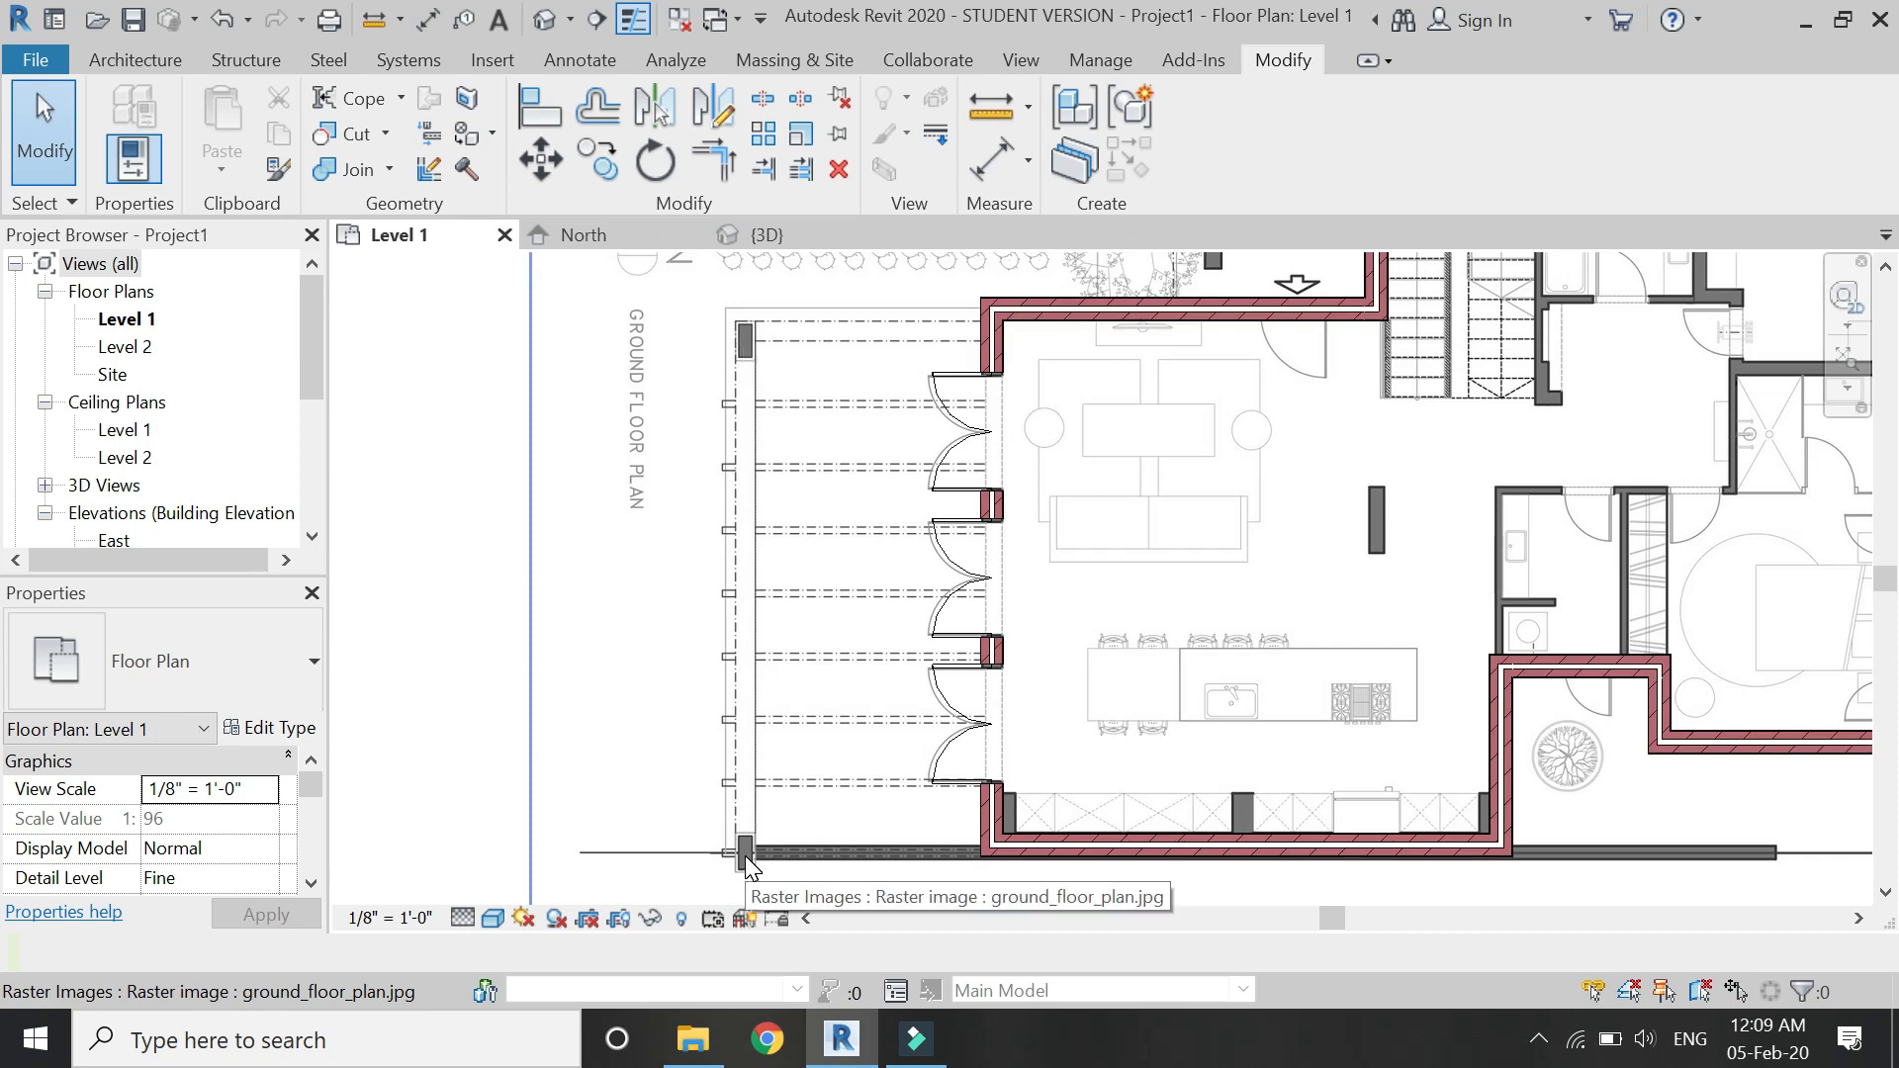
left_click(164, 60)
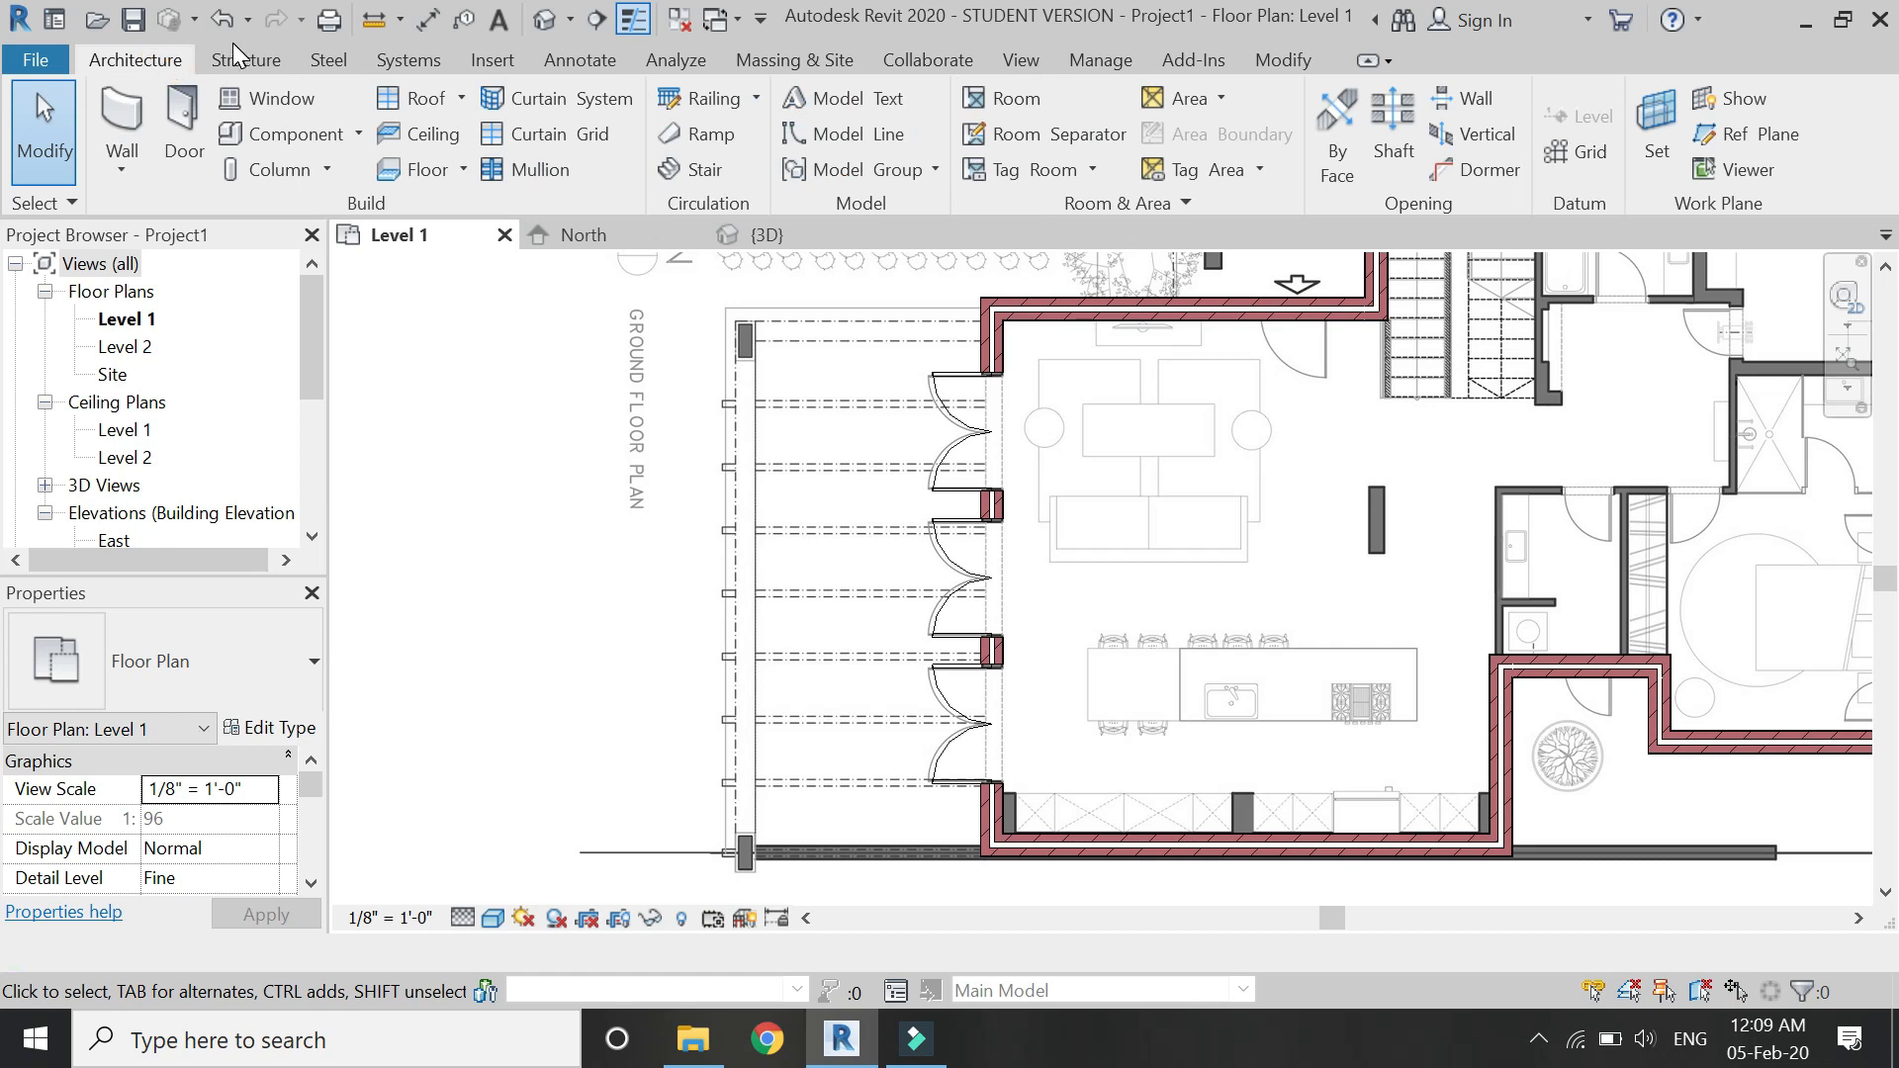
left_click(287, 168)
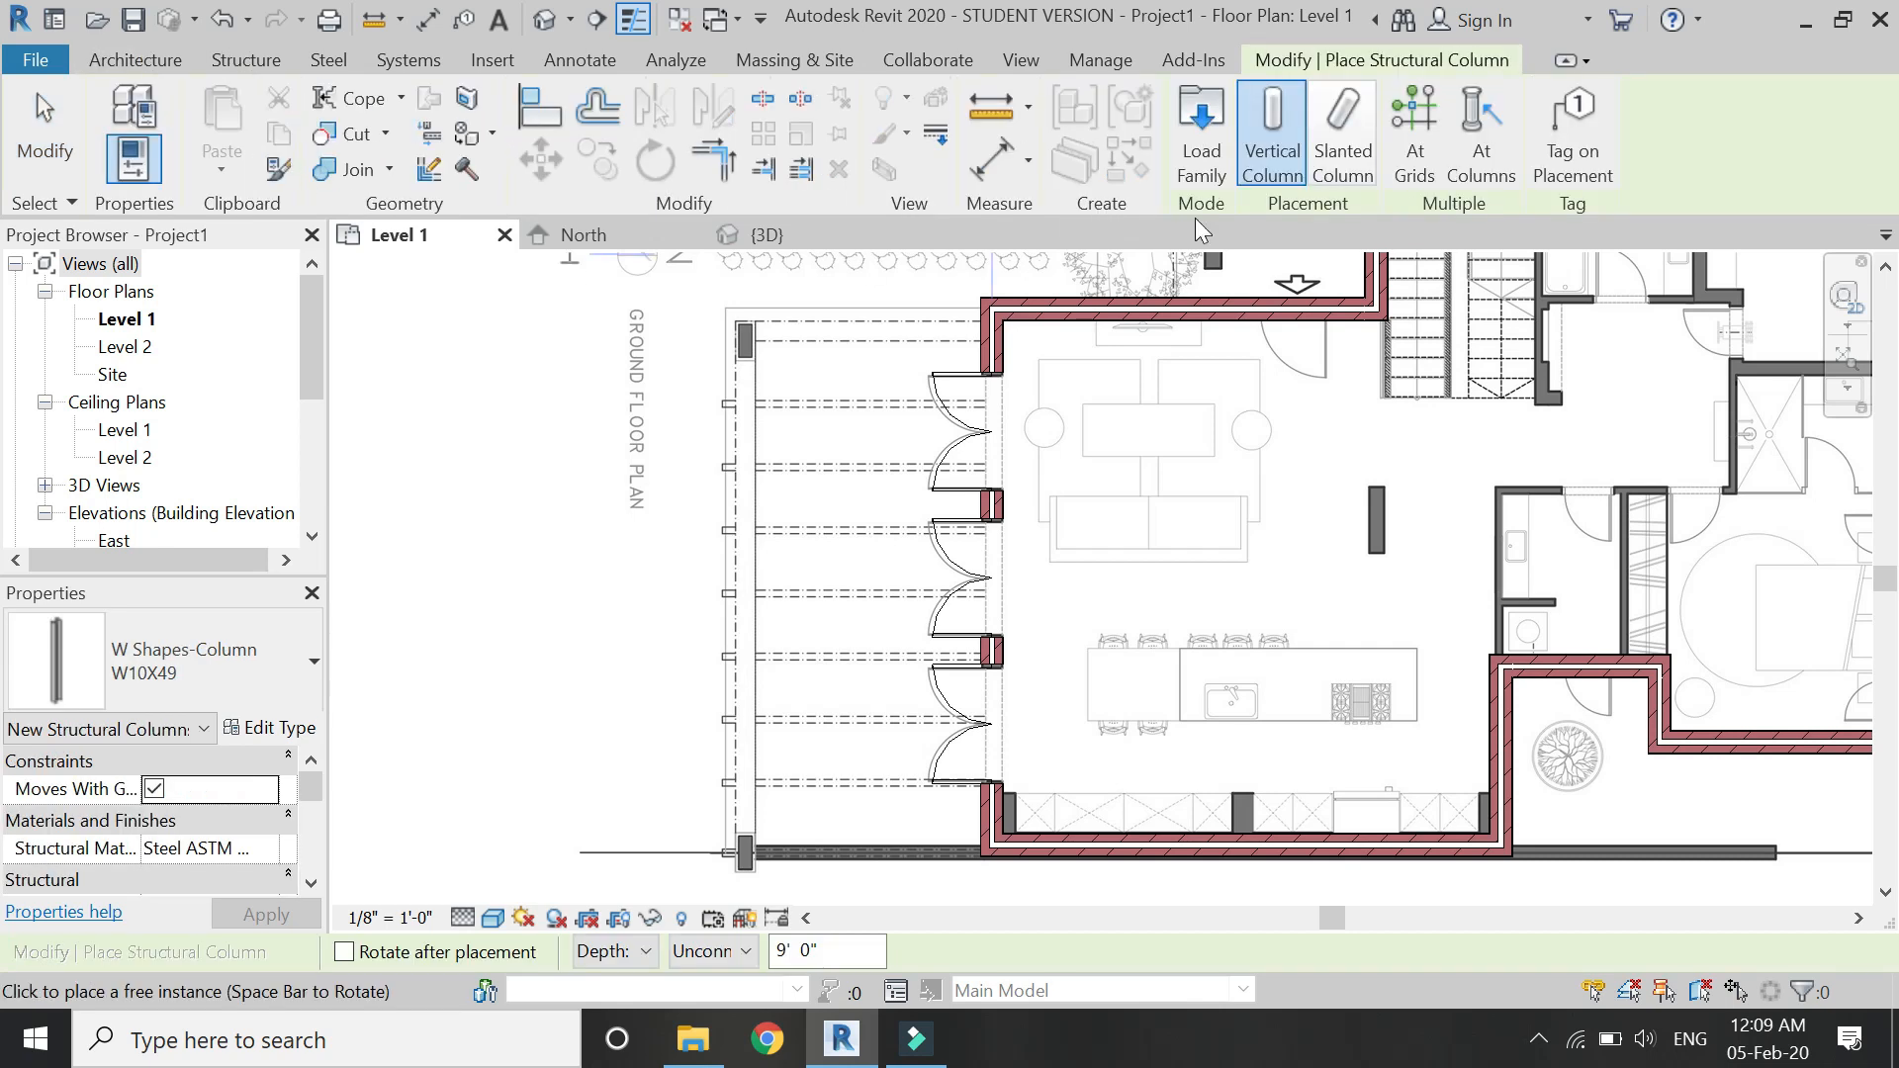
left_click(1209, 181)
left_click(598, 165)
left_click(583, 384)
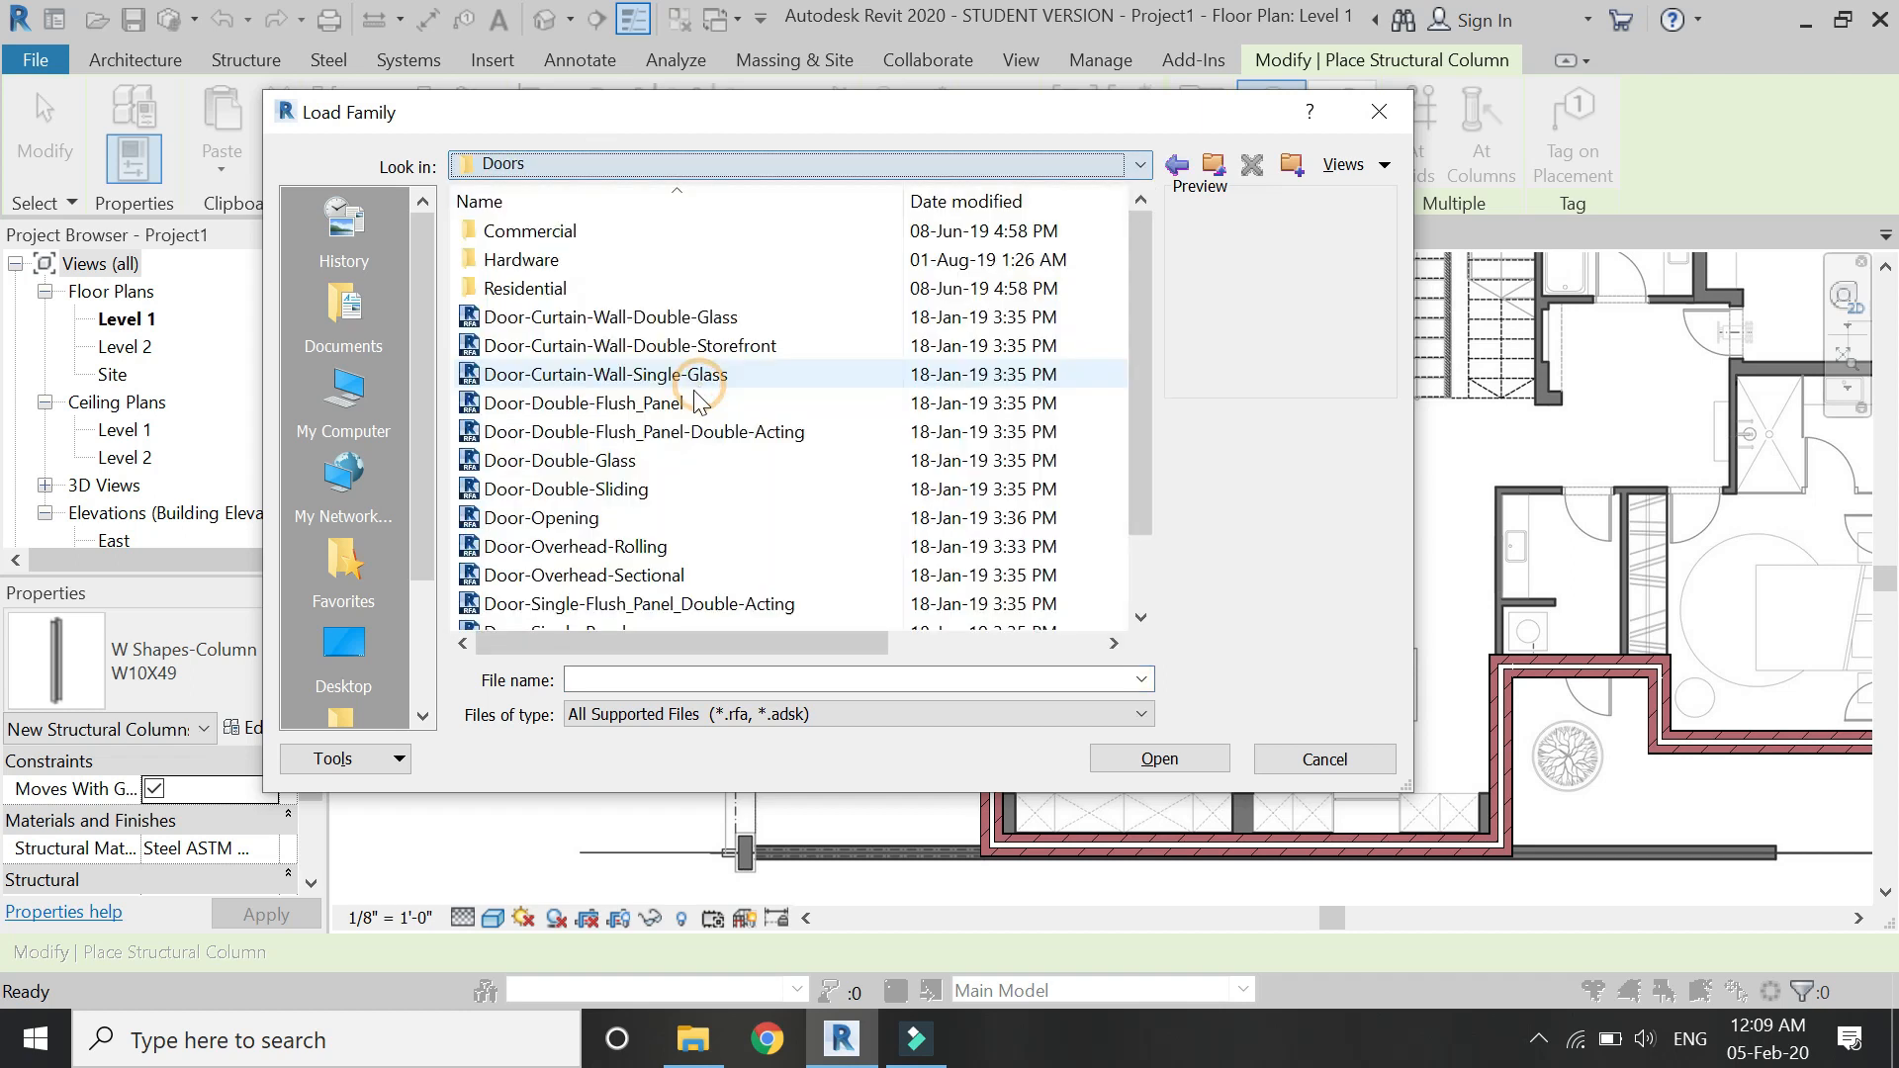
left_click(638, 166)
left_click(619, 358)
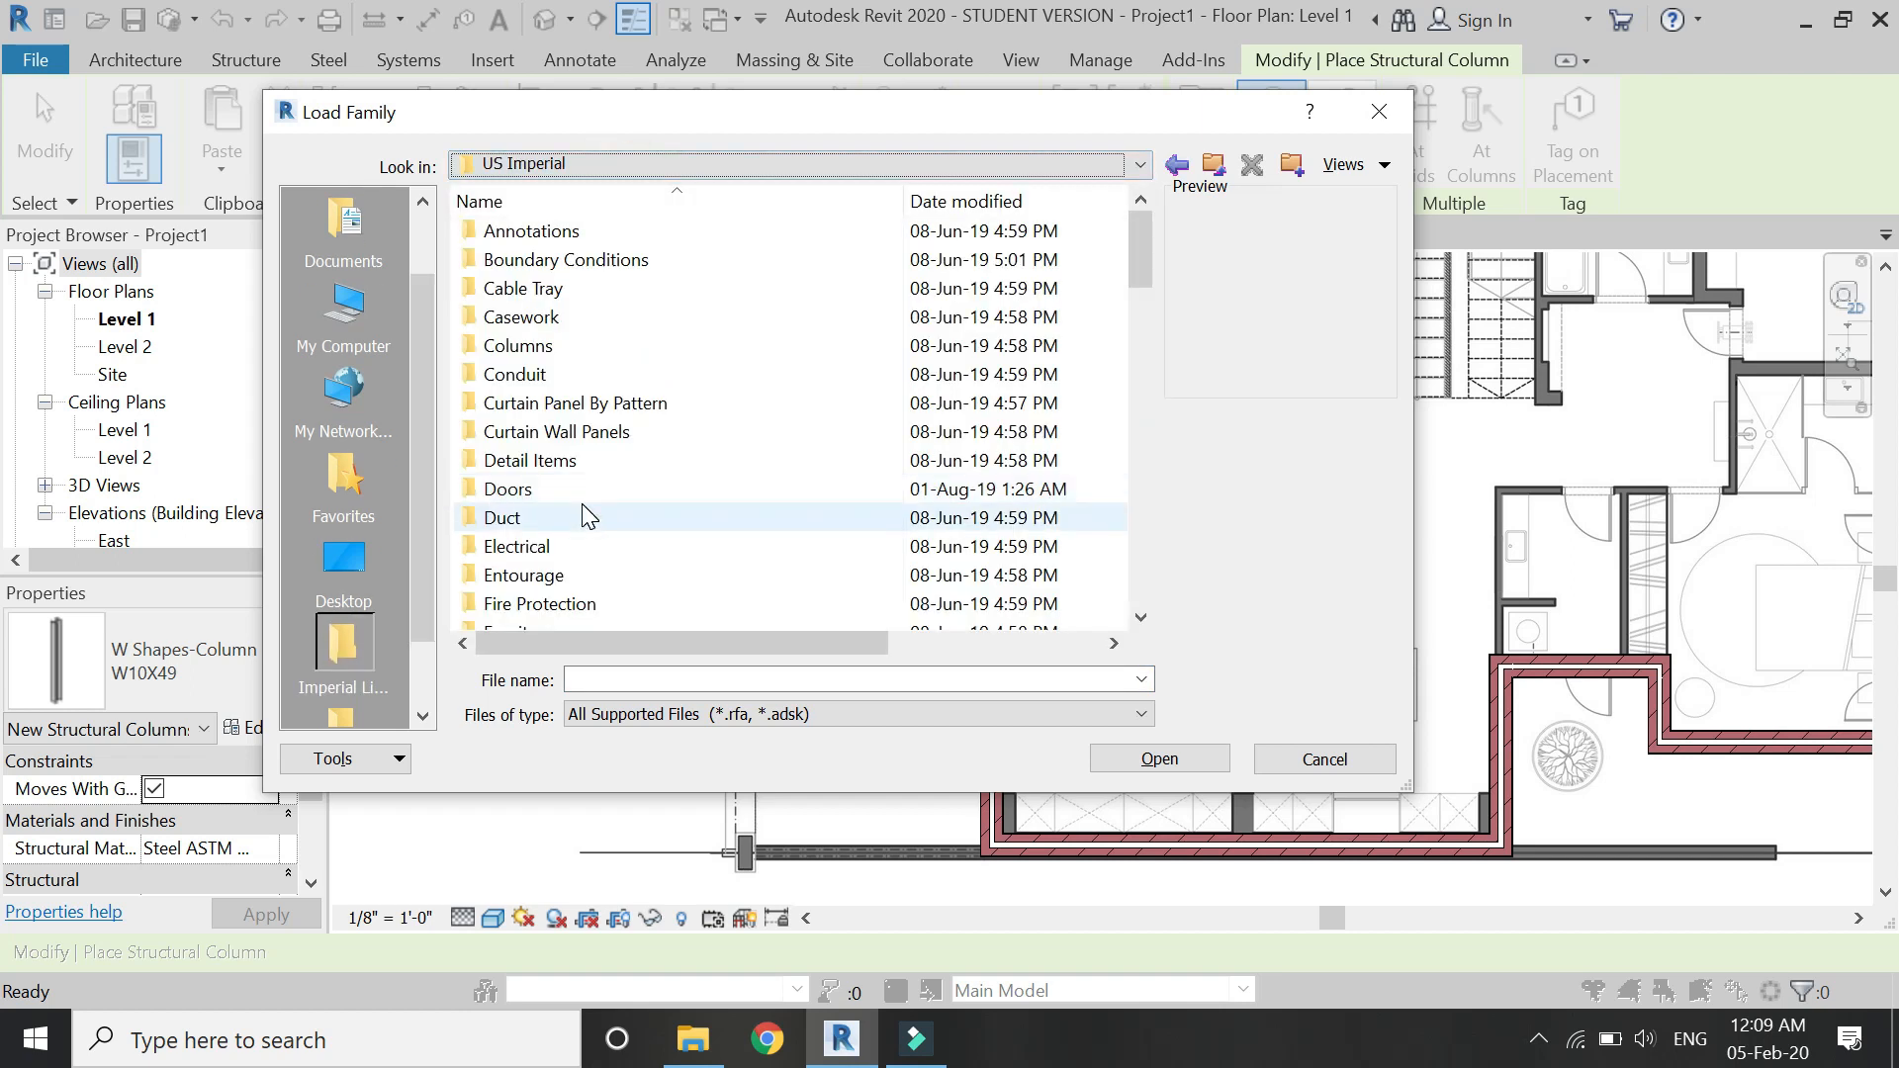
scroll(587, 514, "down", 3)
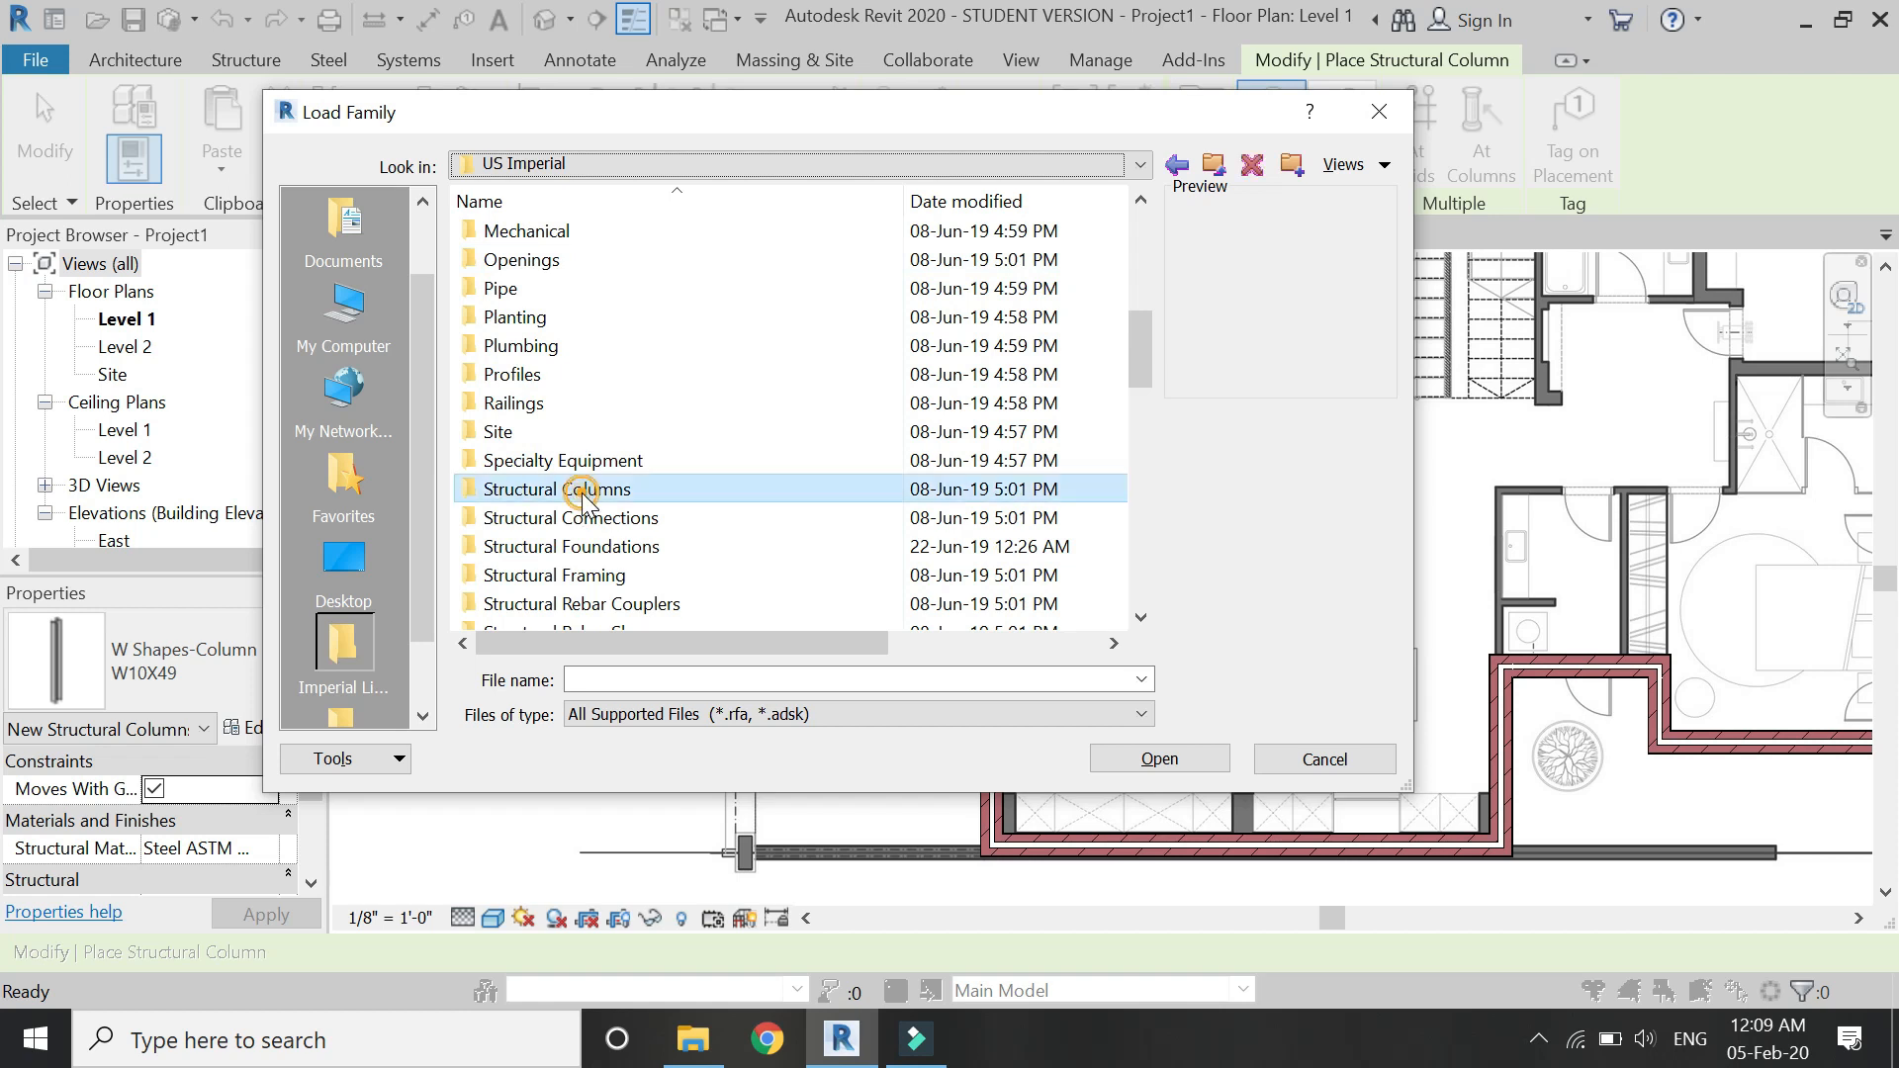
double_click(550, 489)
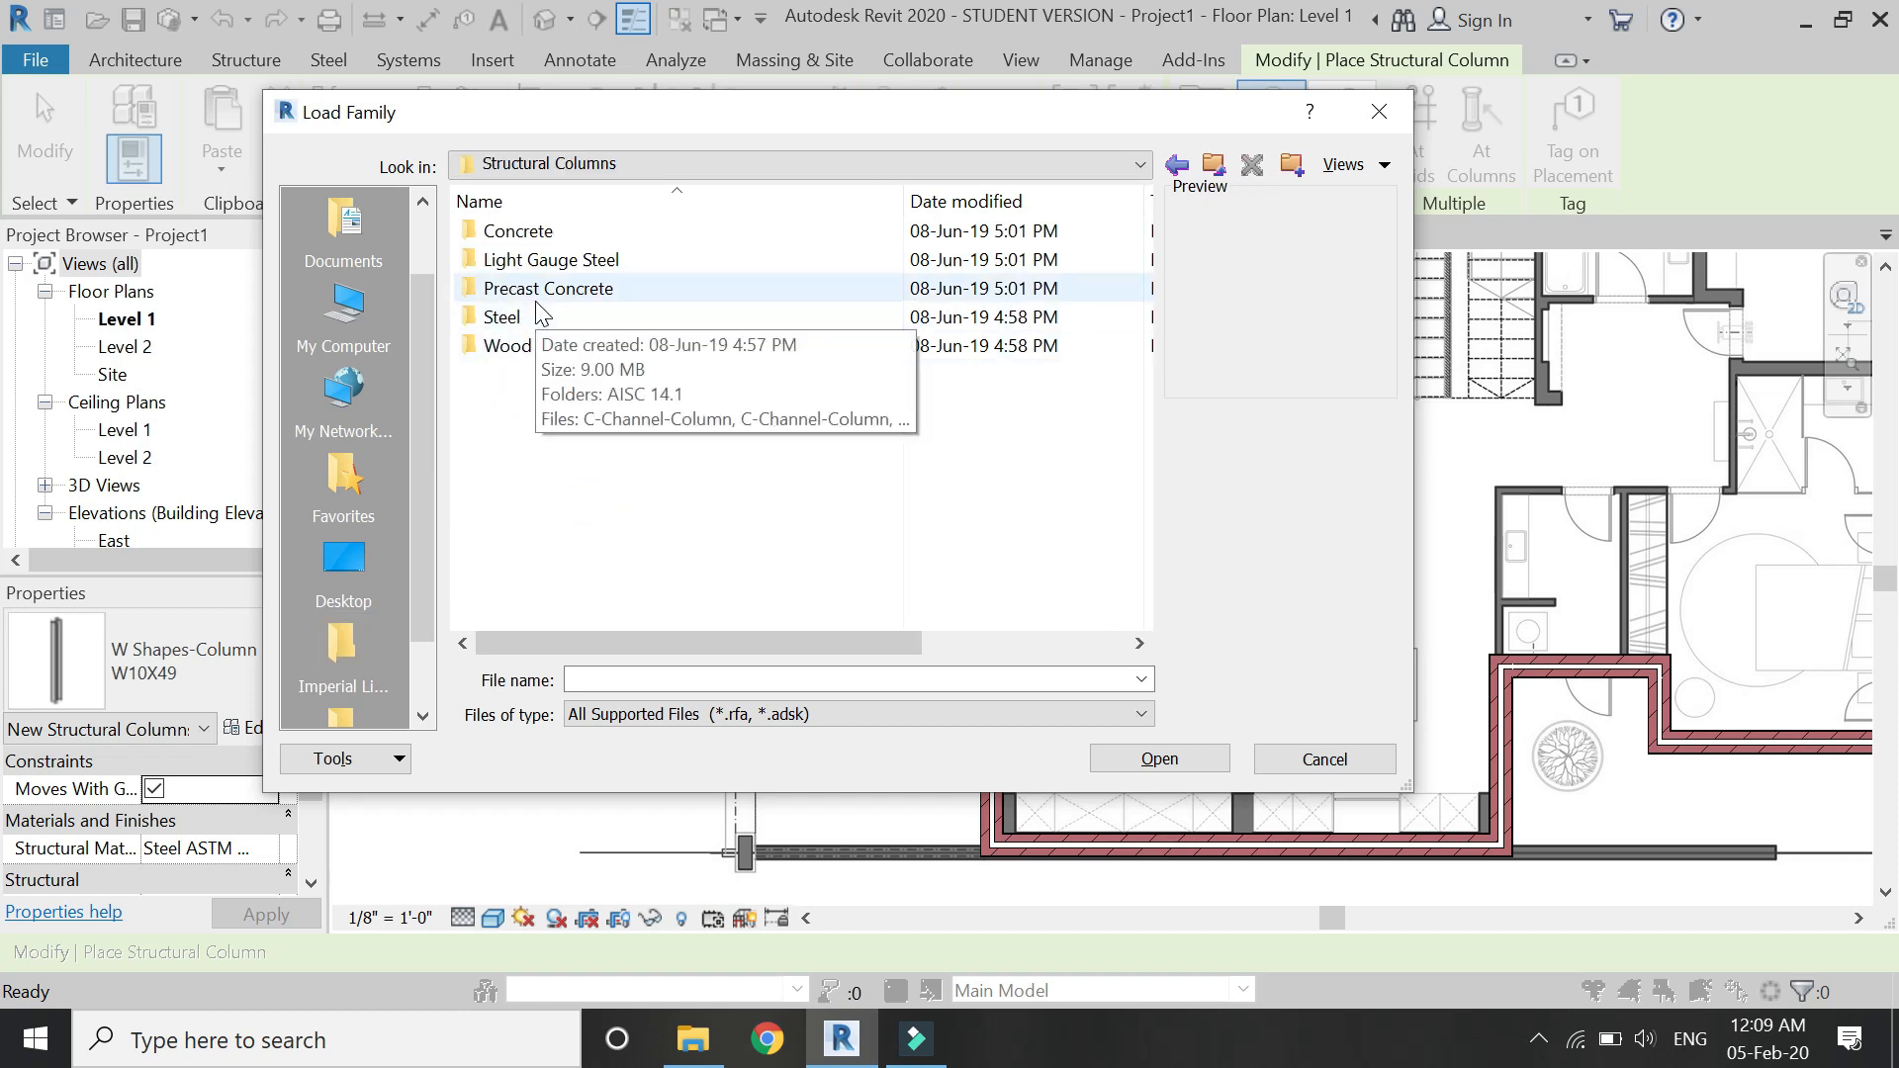
double_click(543, 237)
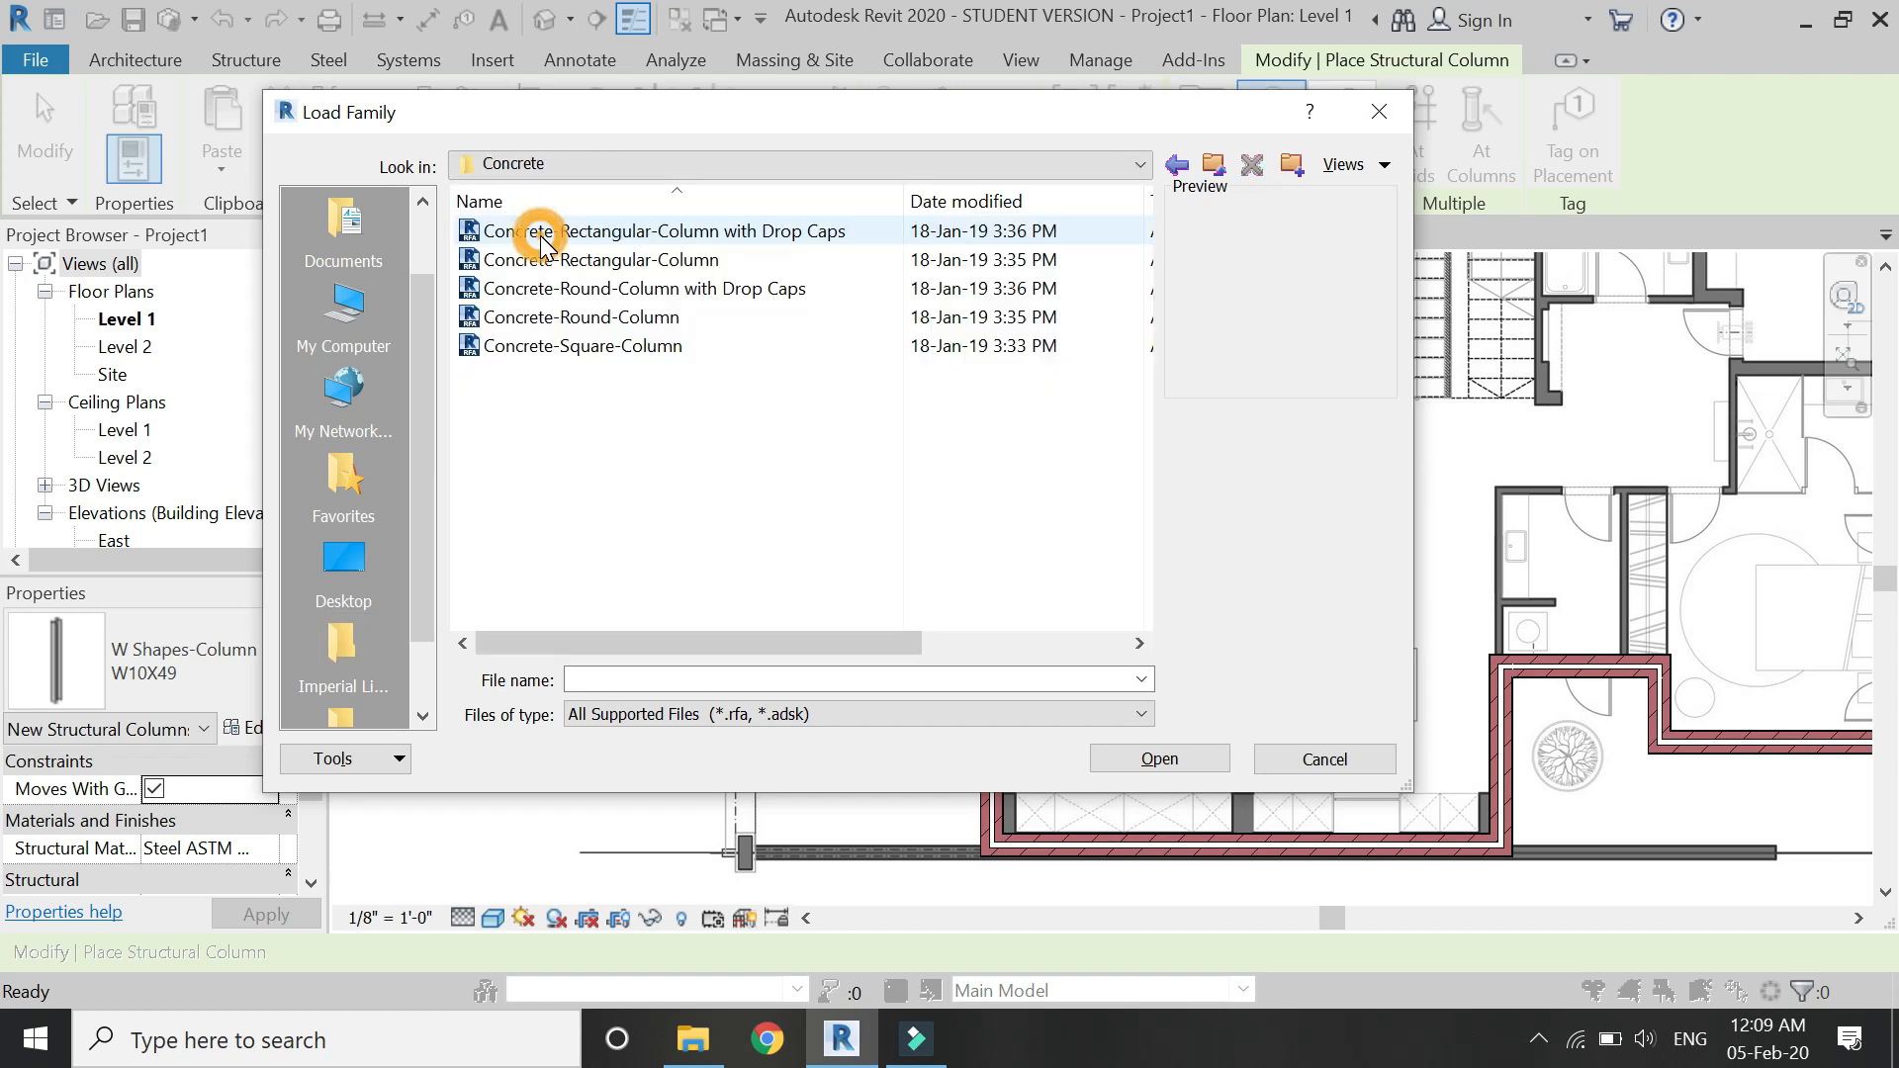
left_click(575, 262)
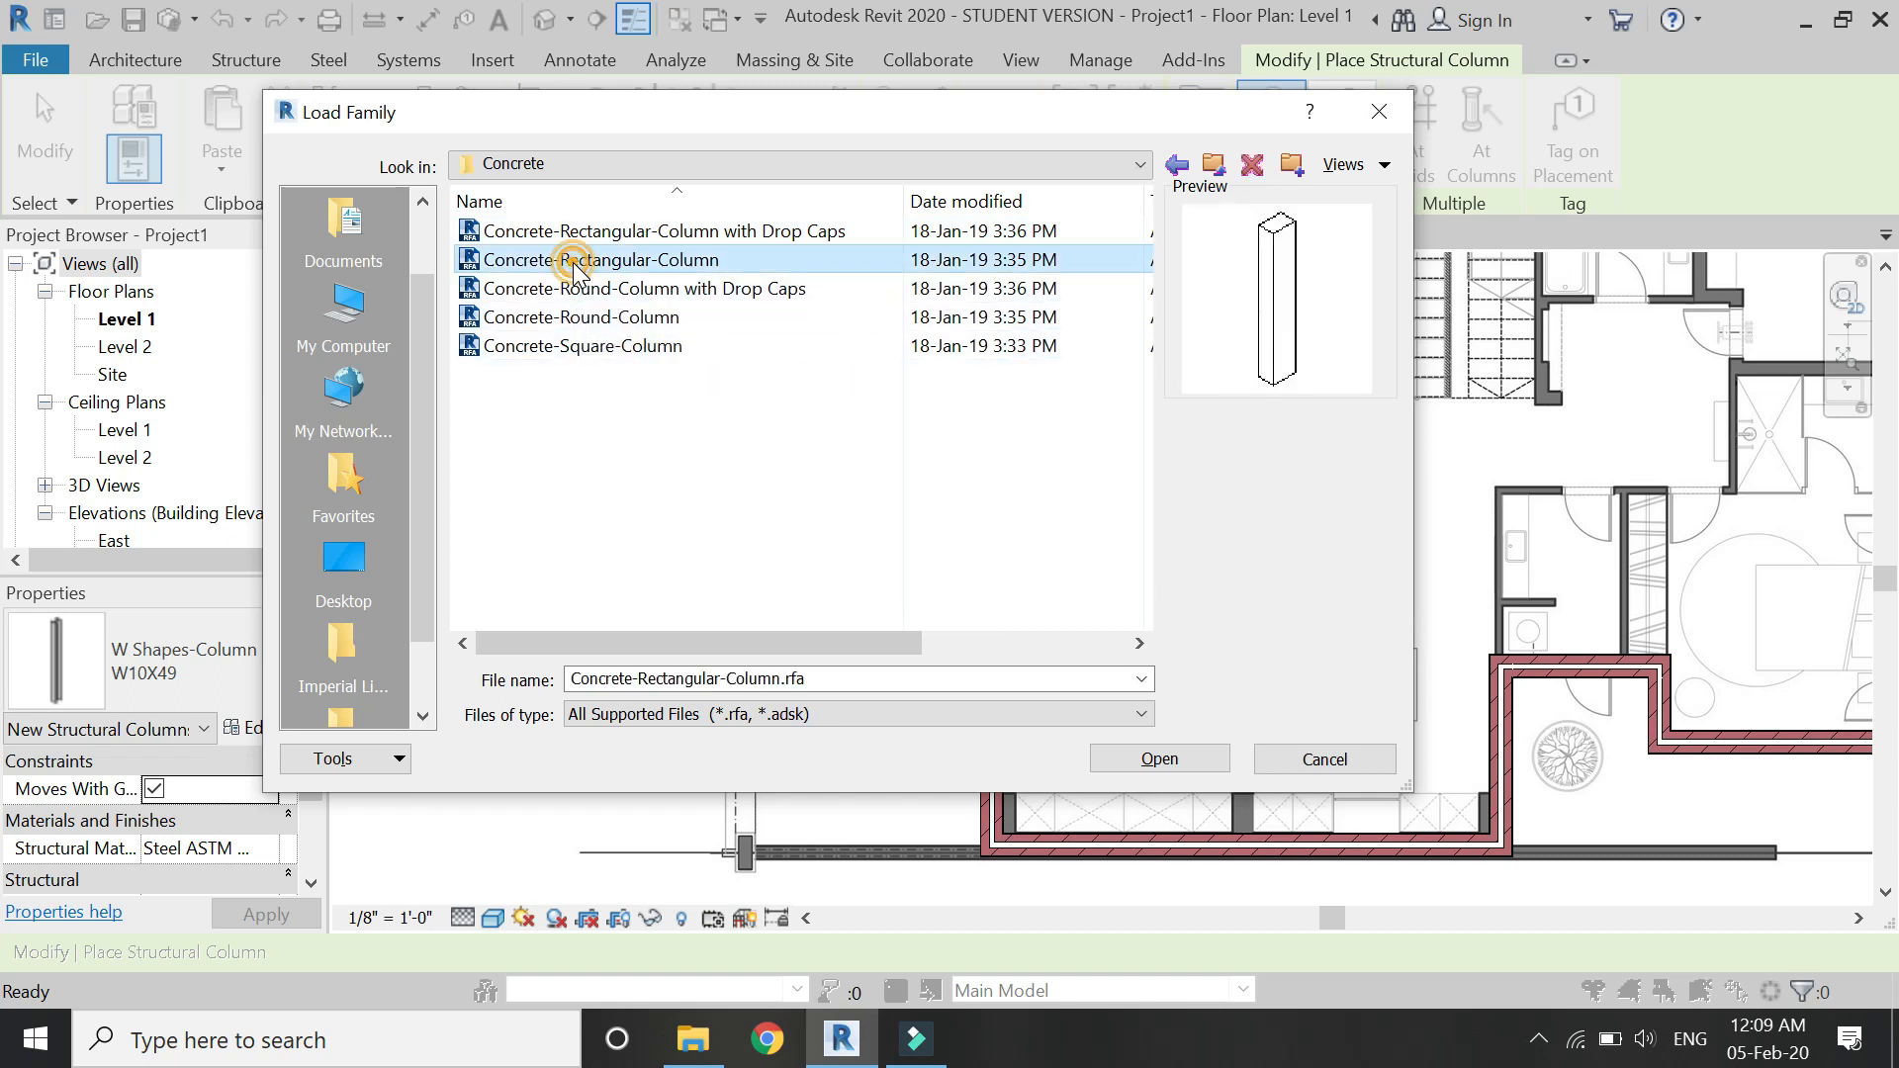
left_click(1137, 759)
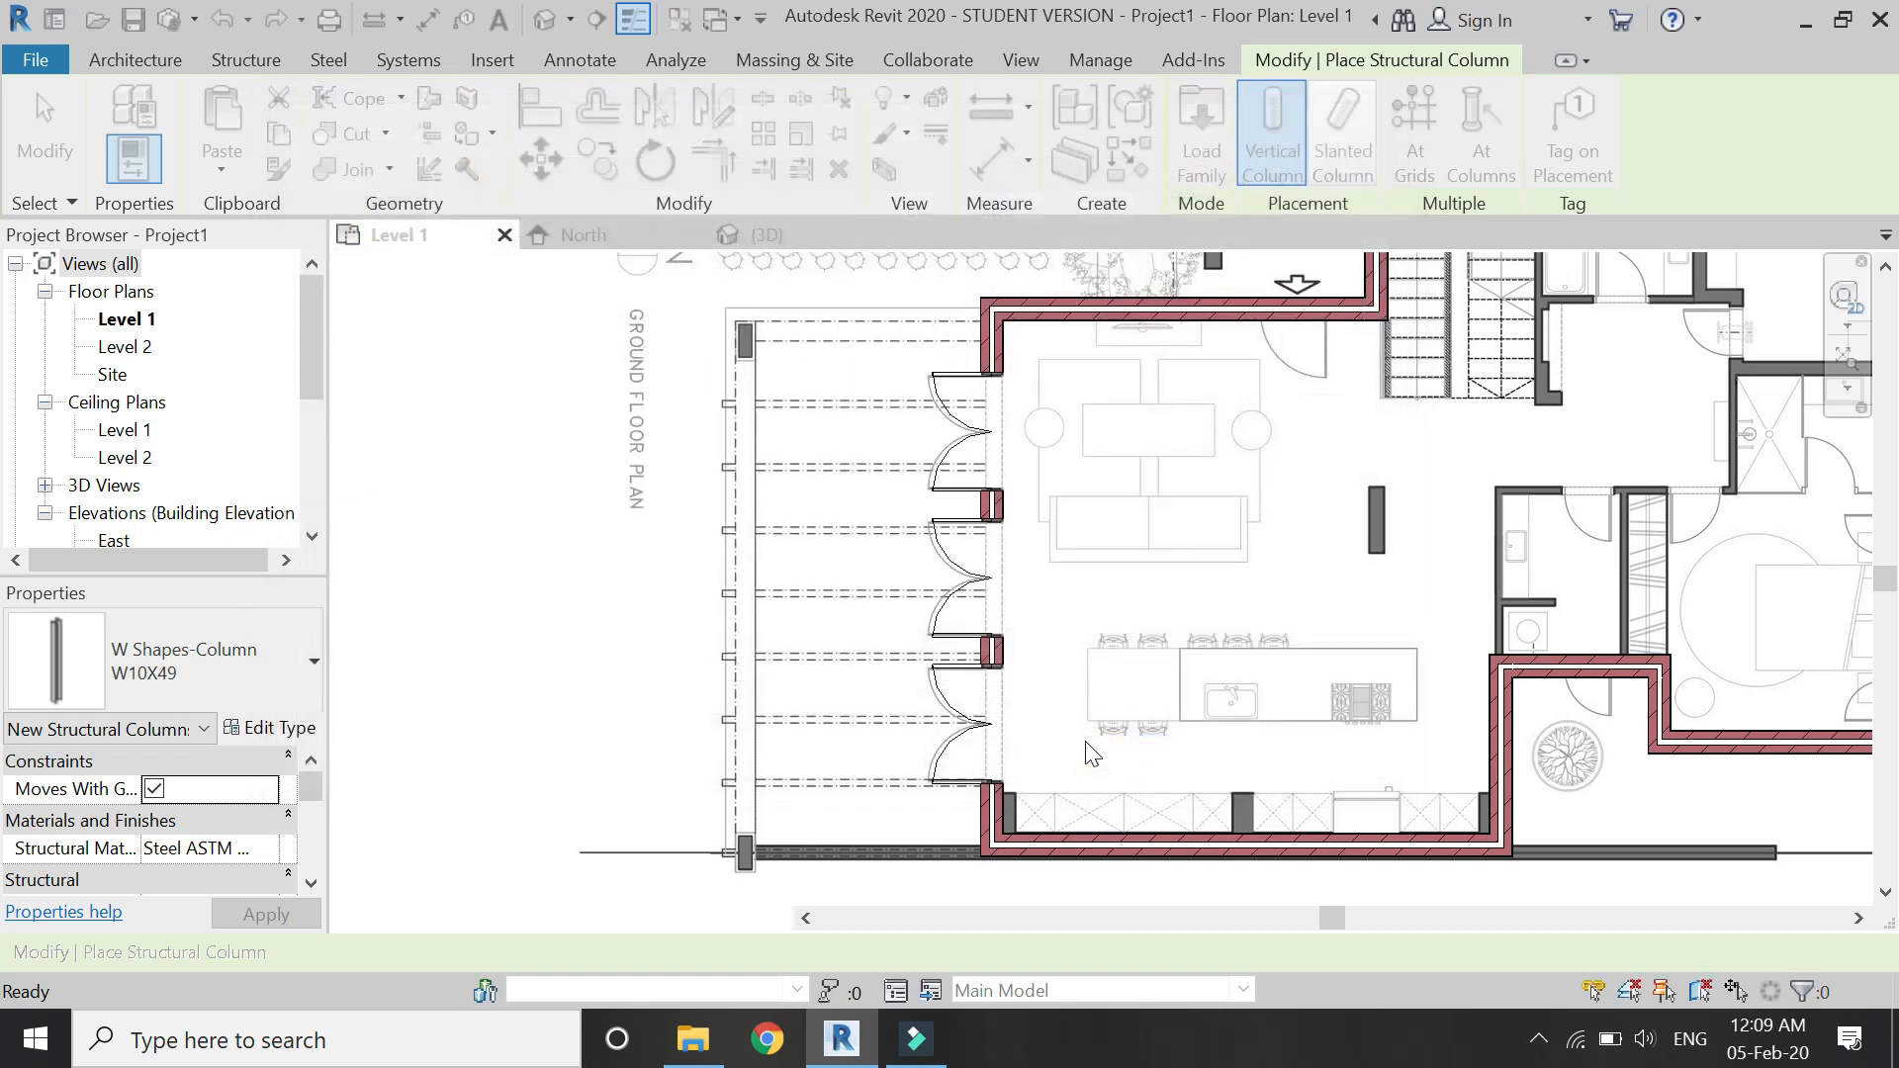
Place two 12 x 18 concrete columns with their height up to Level 2 on the plan image's upper and lower terrace column marks.
scroll(751, 335, "up", 1)
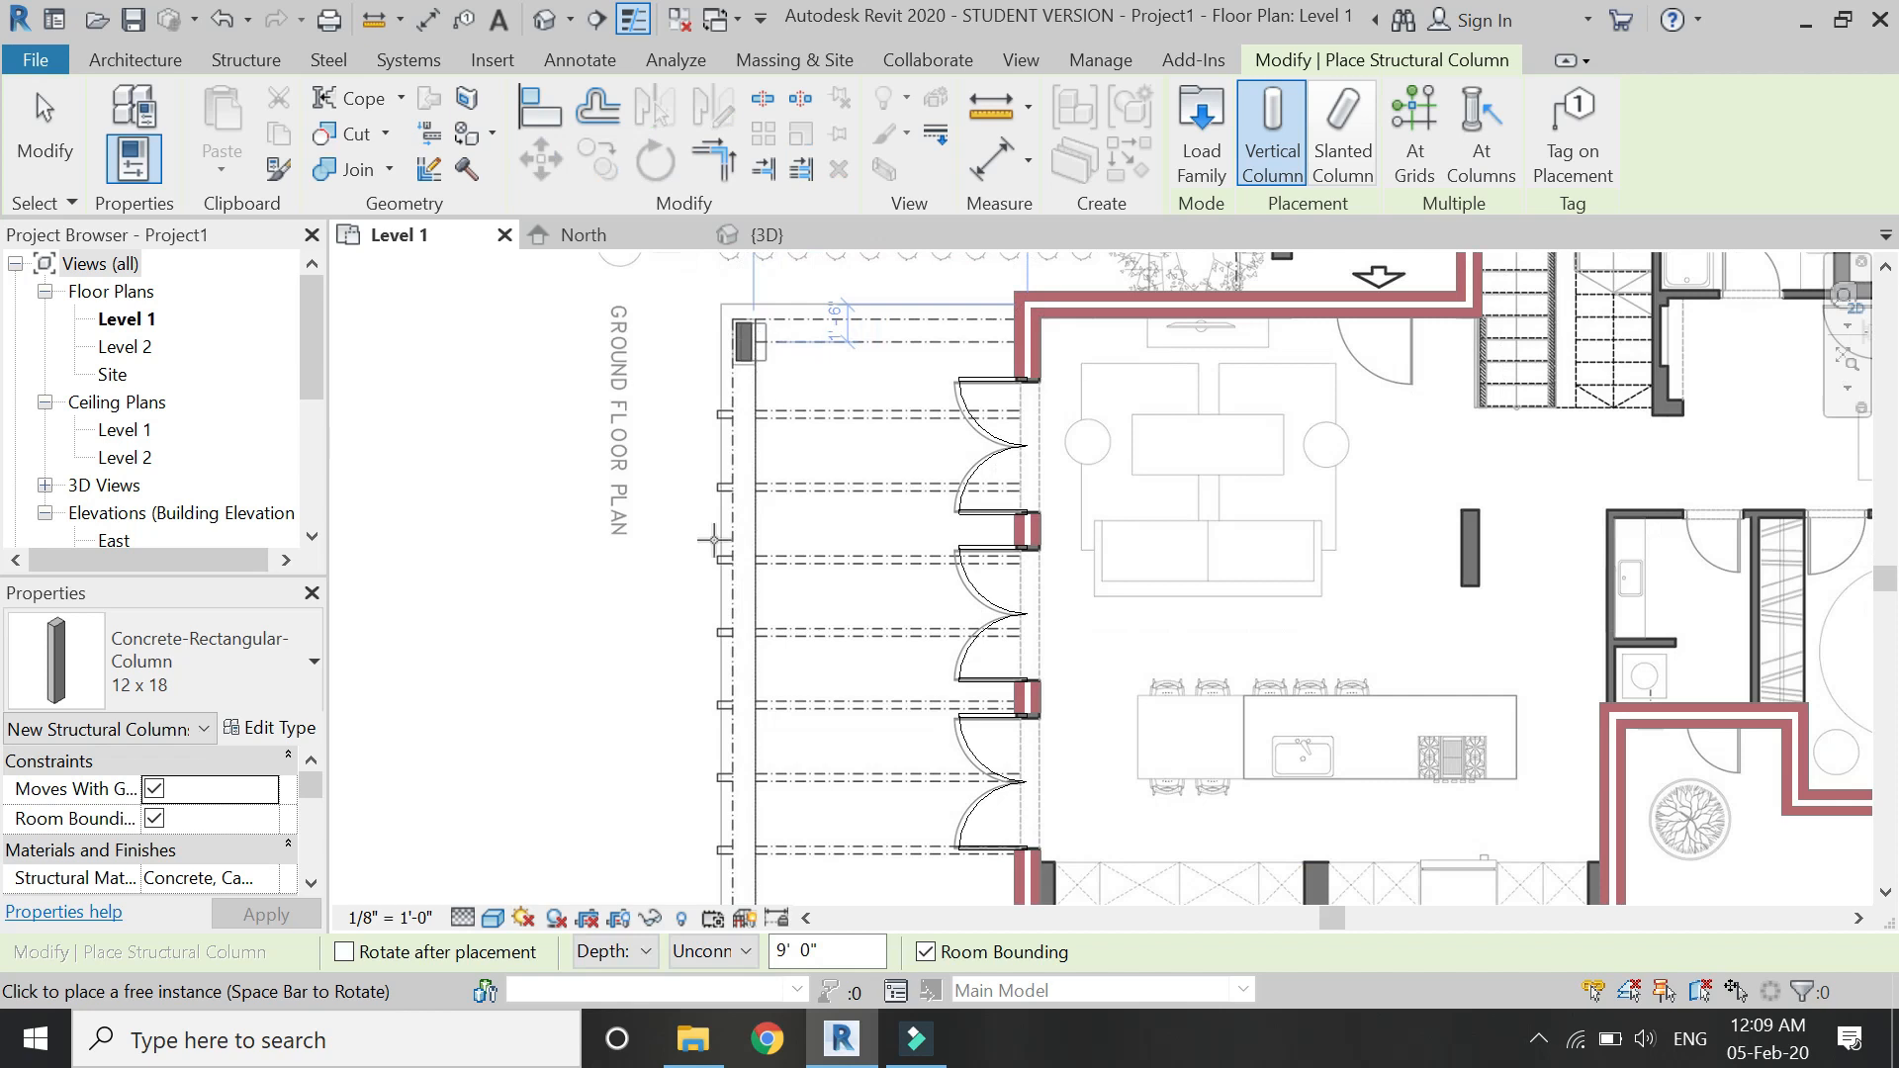
left_click(622, 971)
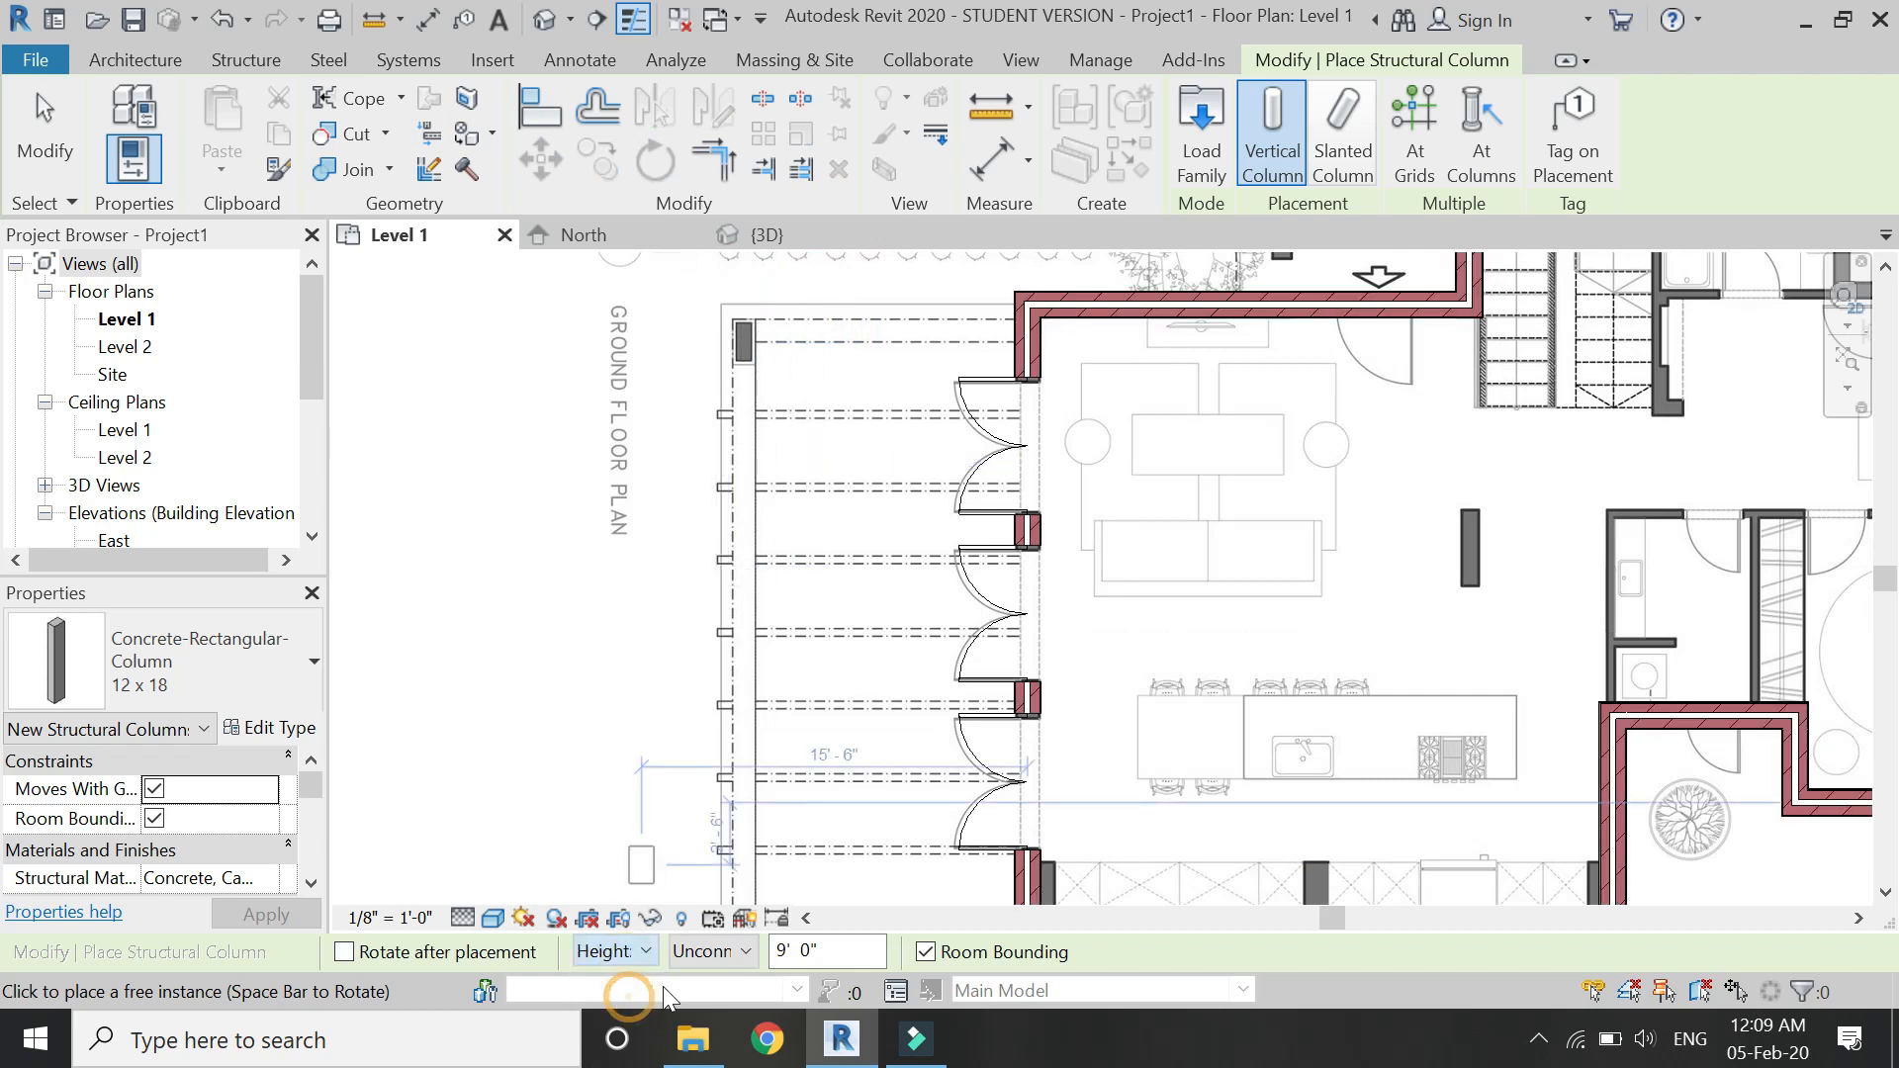
left_click(713, 952)
left_click(727, 1007)
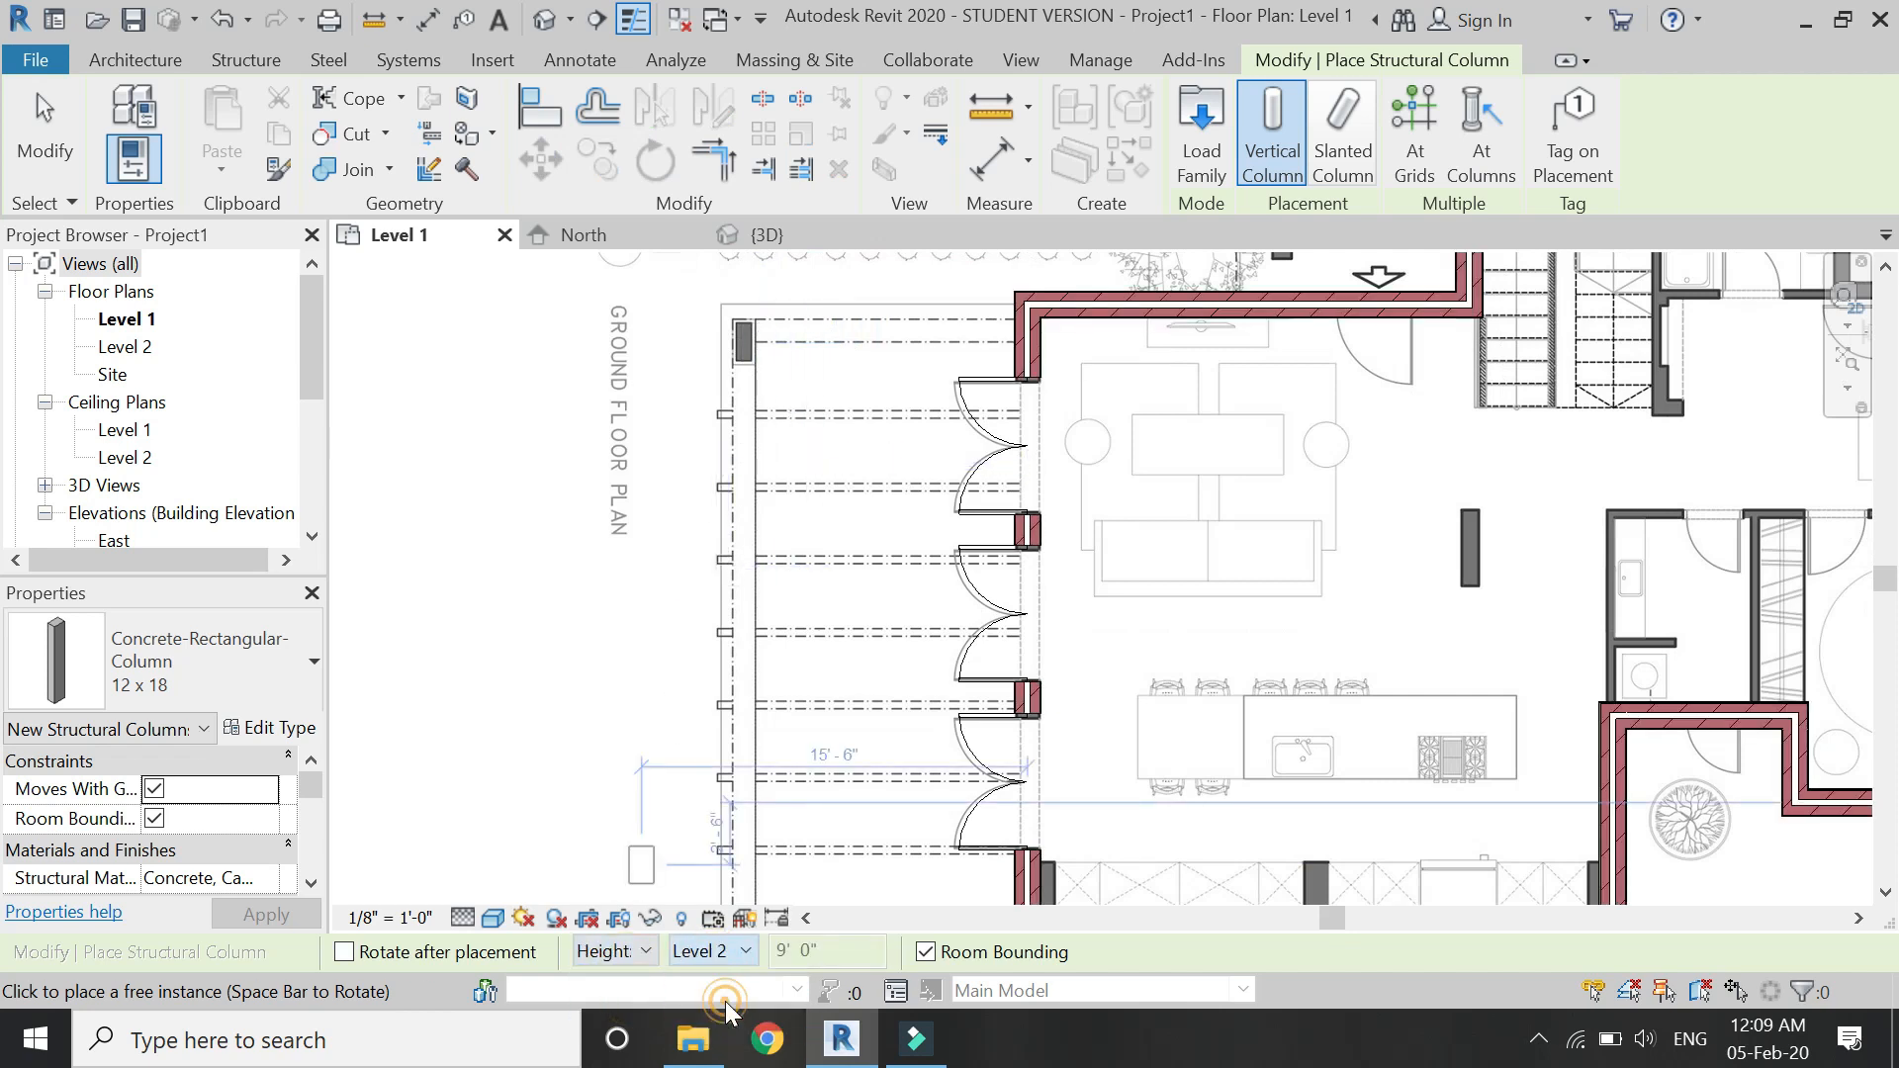
scroll(762, 307, "up", 5)
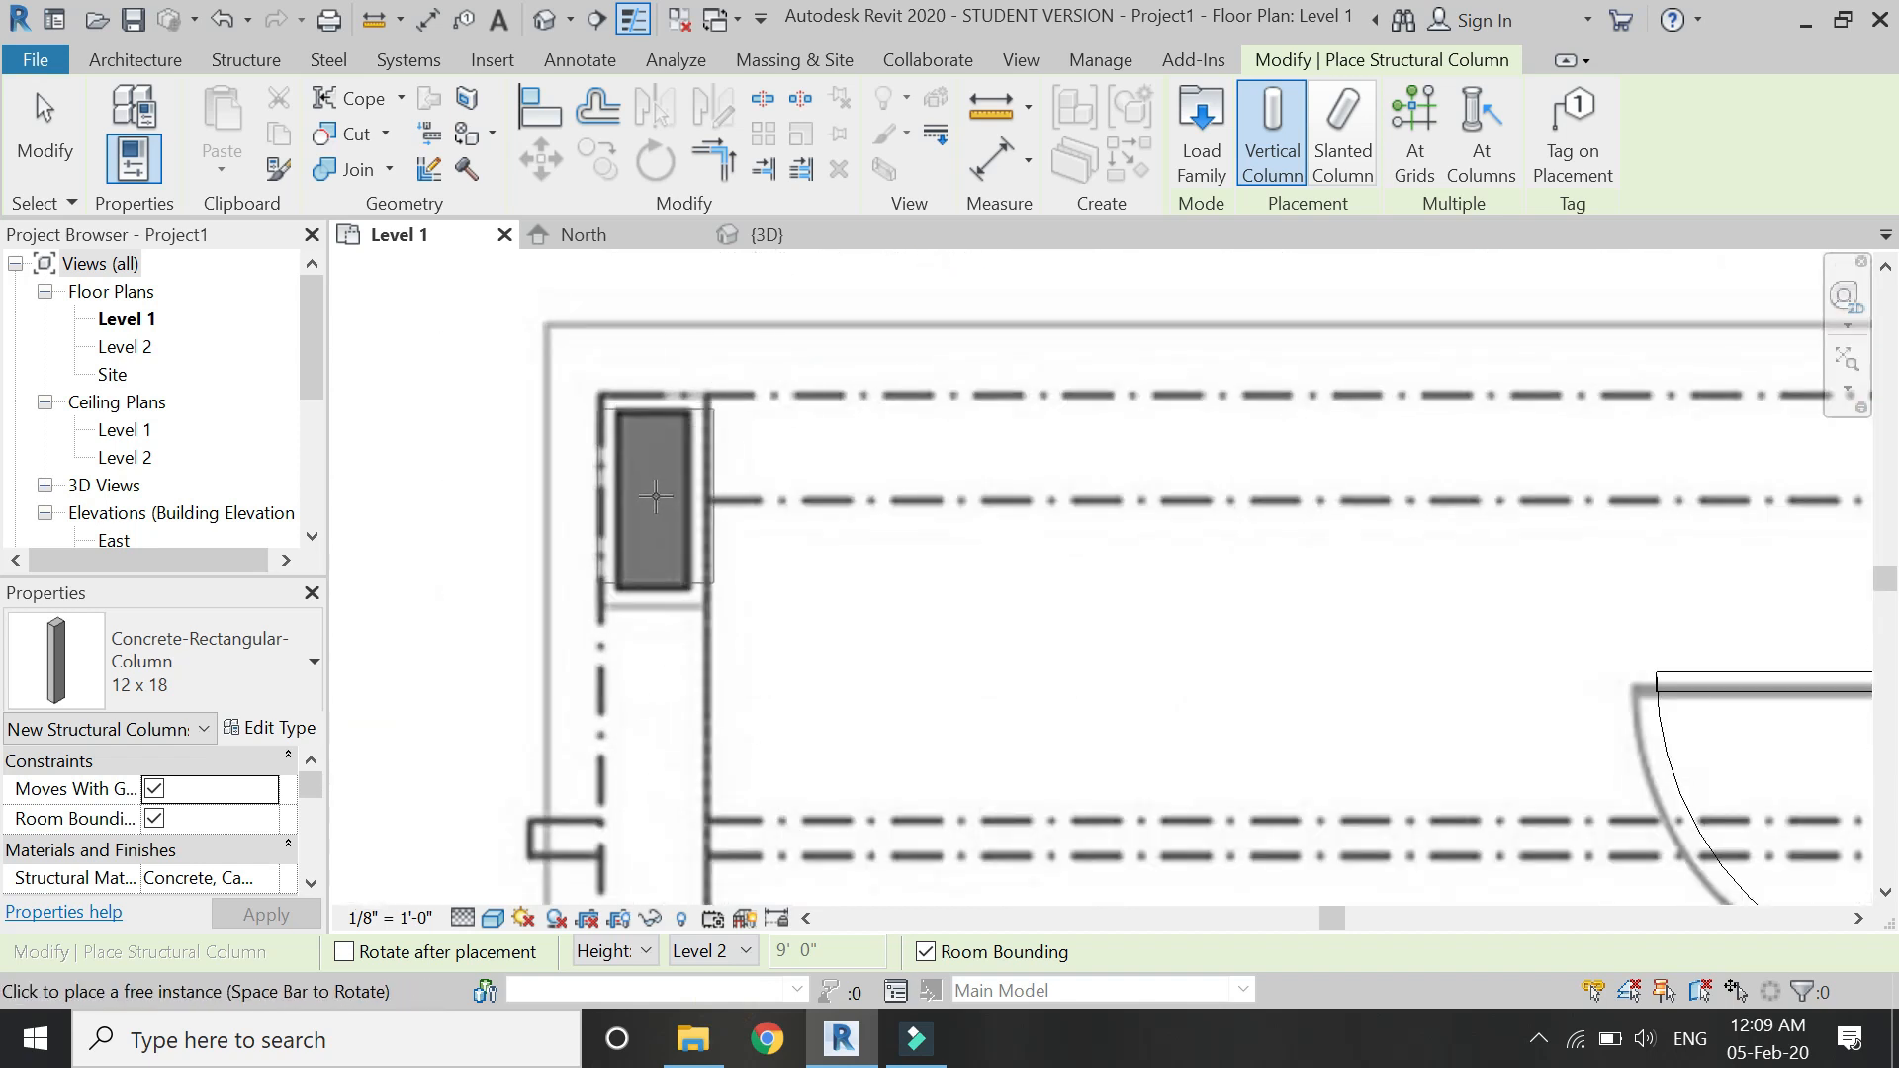
left_click(655, 497)
scroll(738, 356, "down", 5)
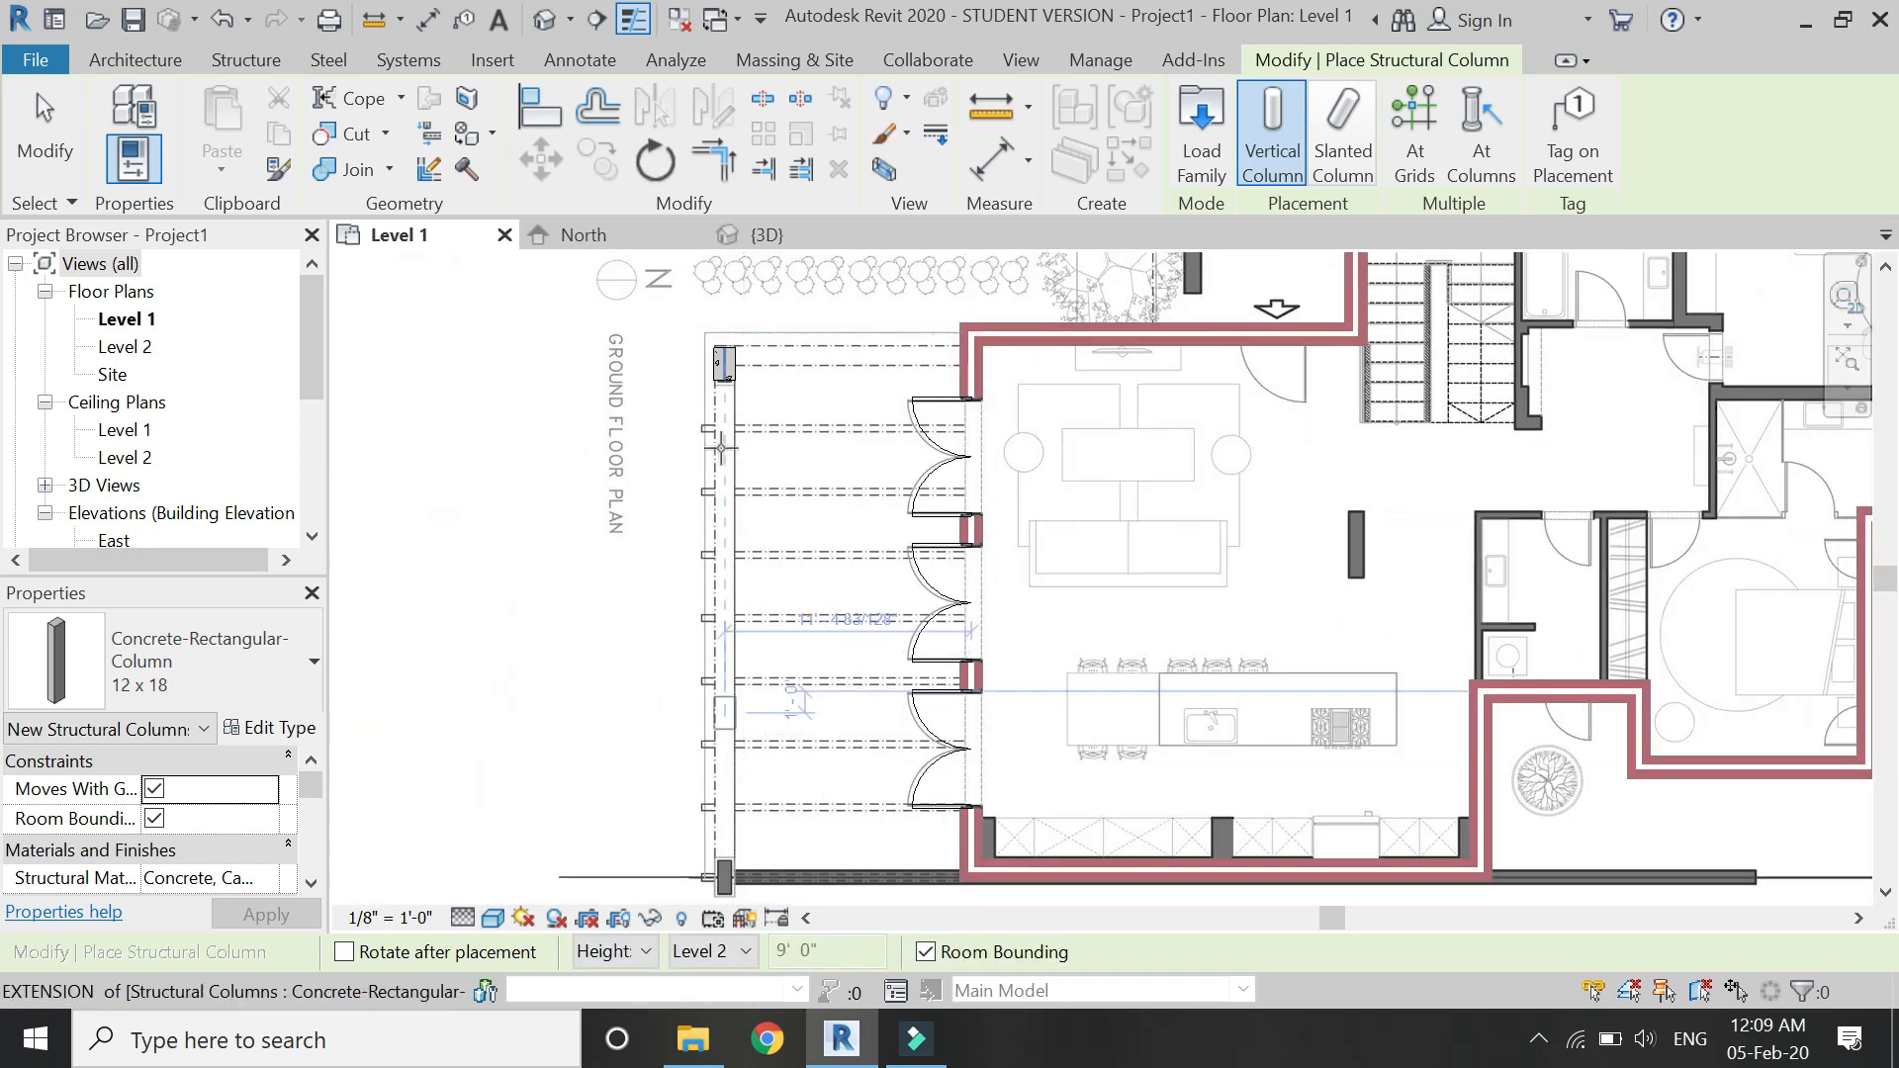
scroll(723, 860, "up", 5)
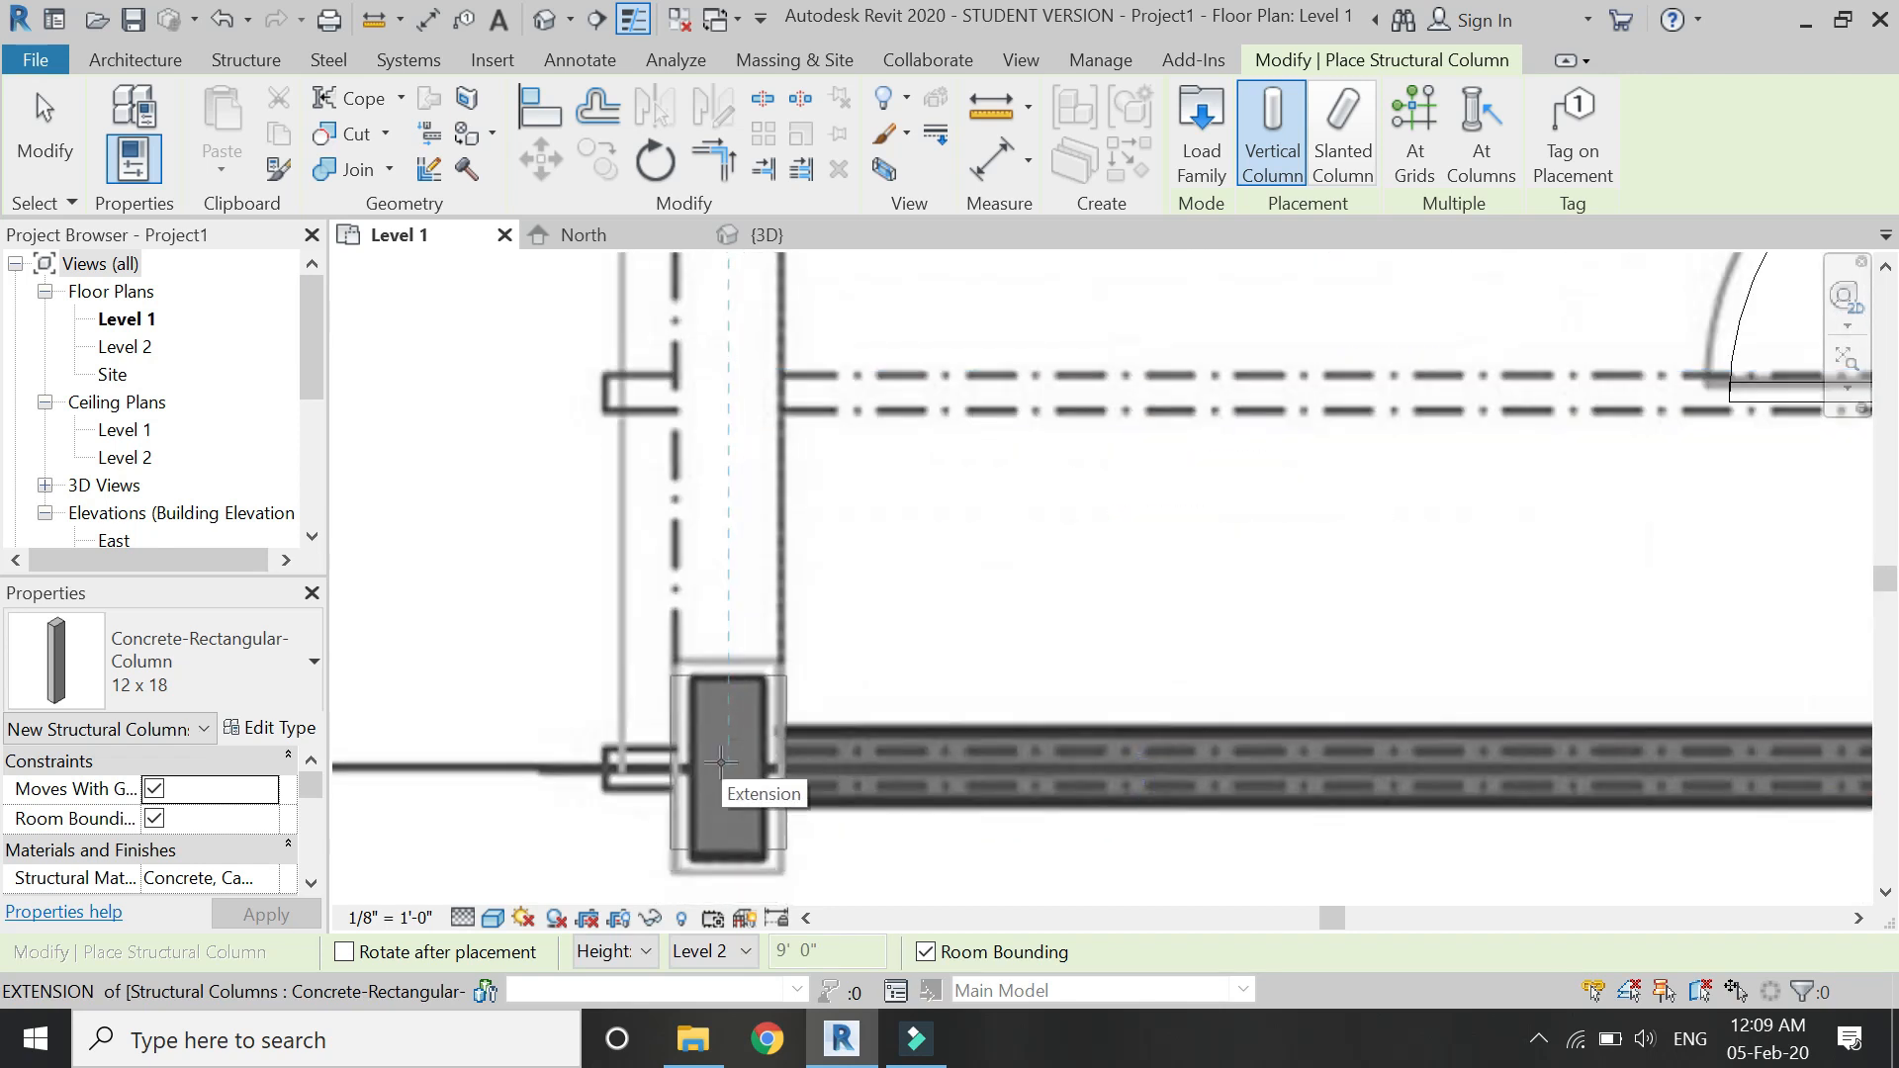
left_click(721, 761)
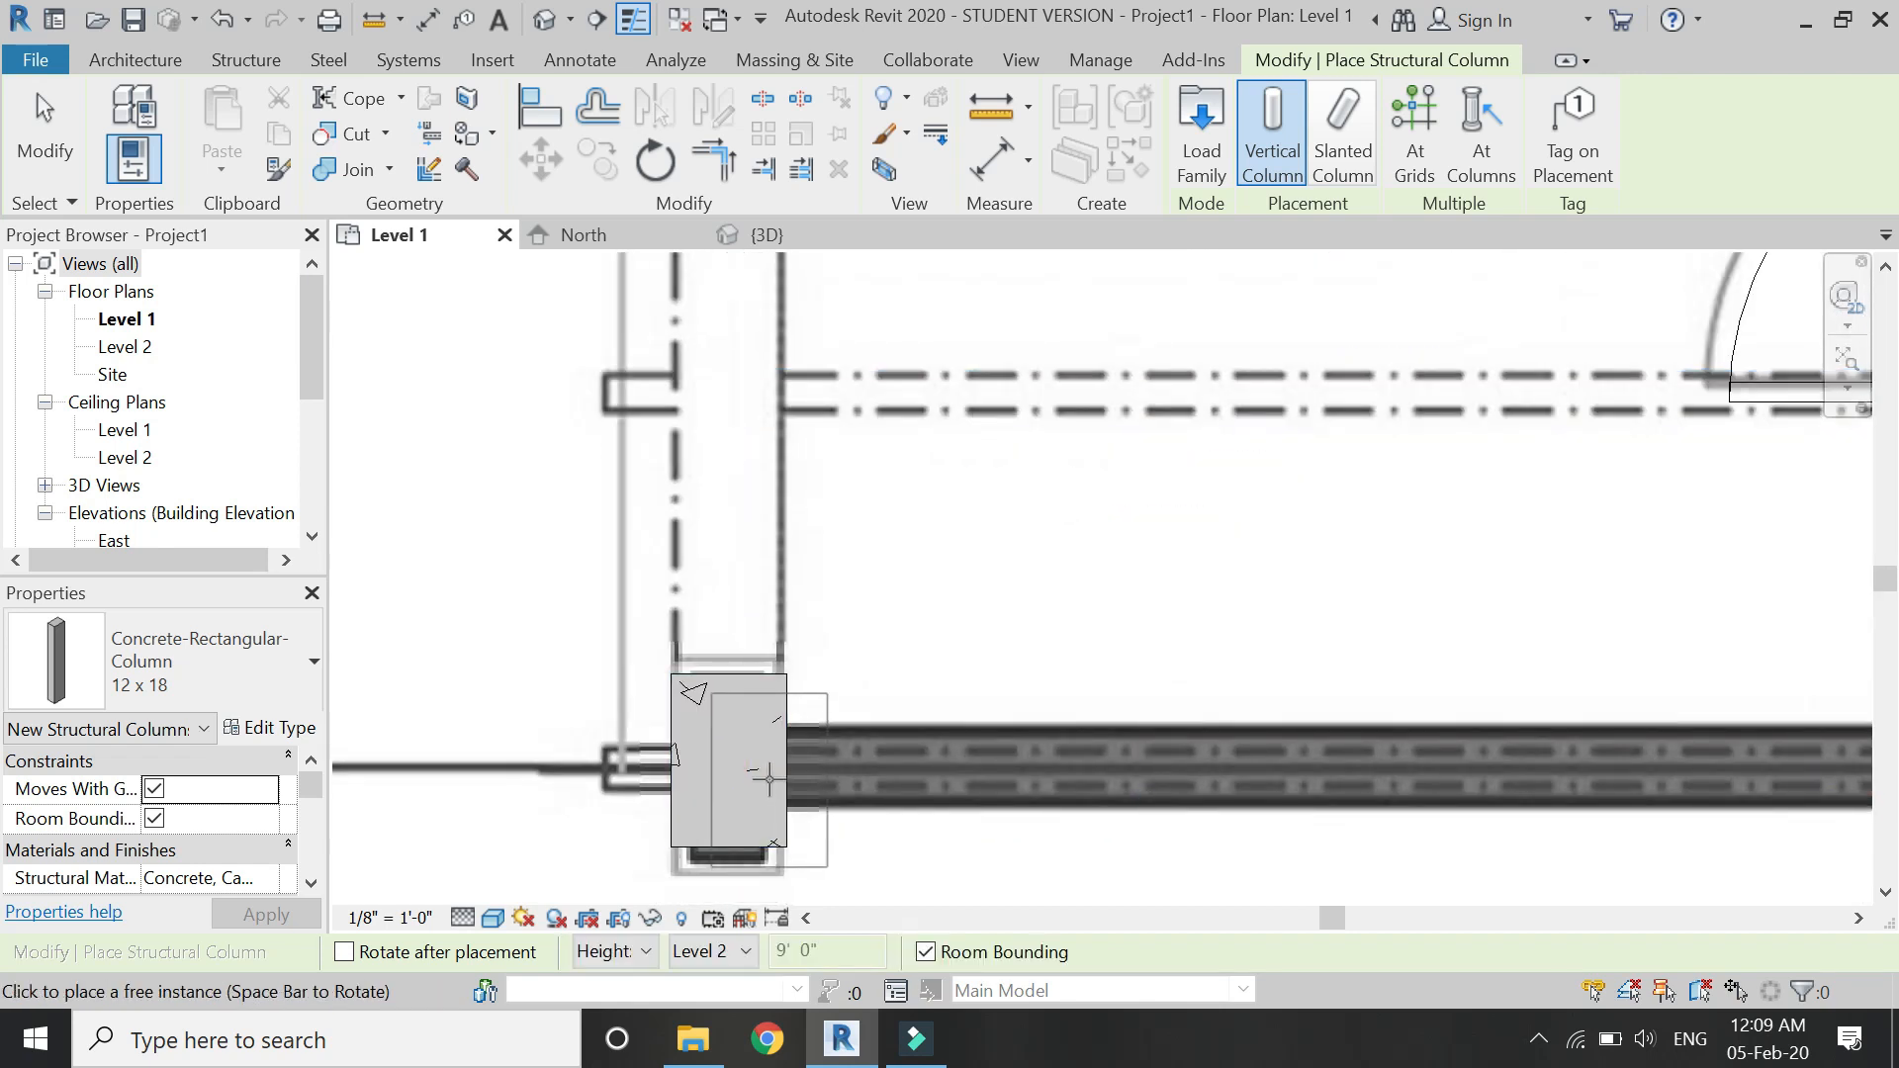
key("Escape")
Set the h dimension of the 12 x 18 concrete column type to 2' 0".
left_click(784, 767)
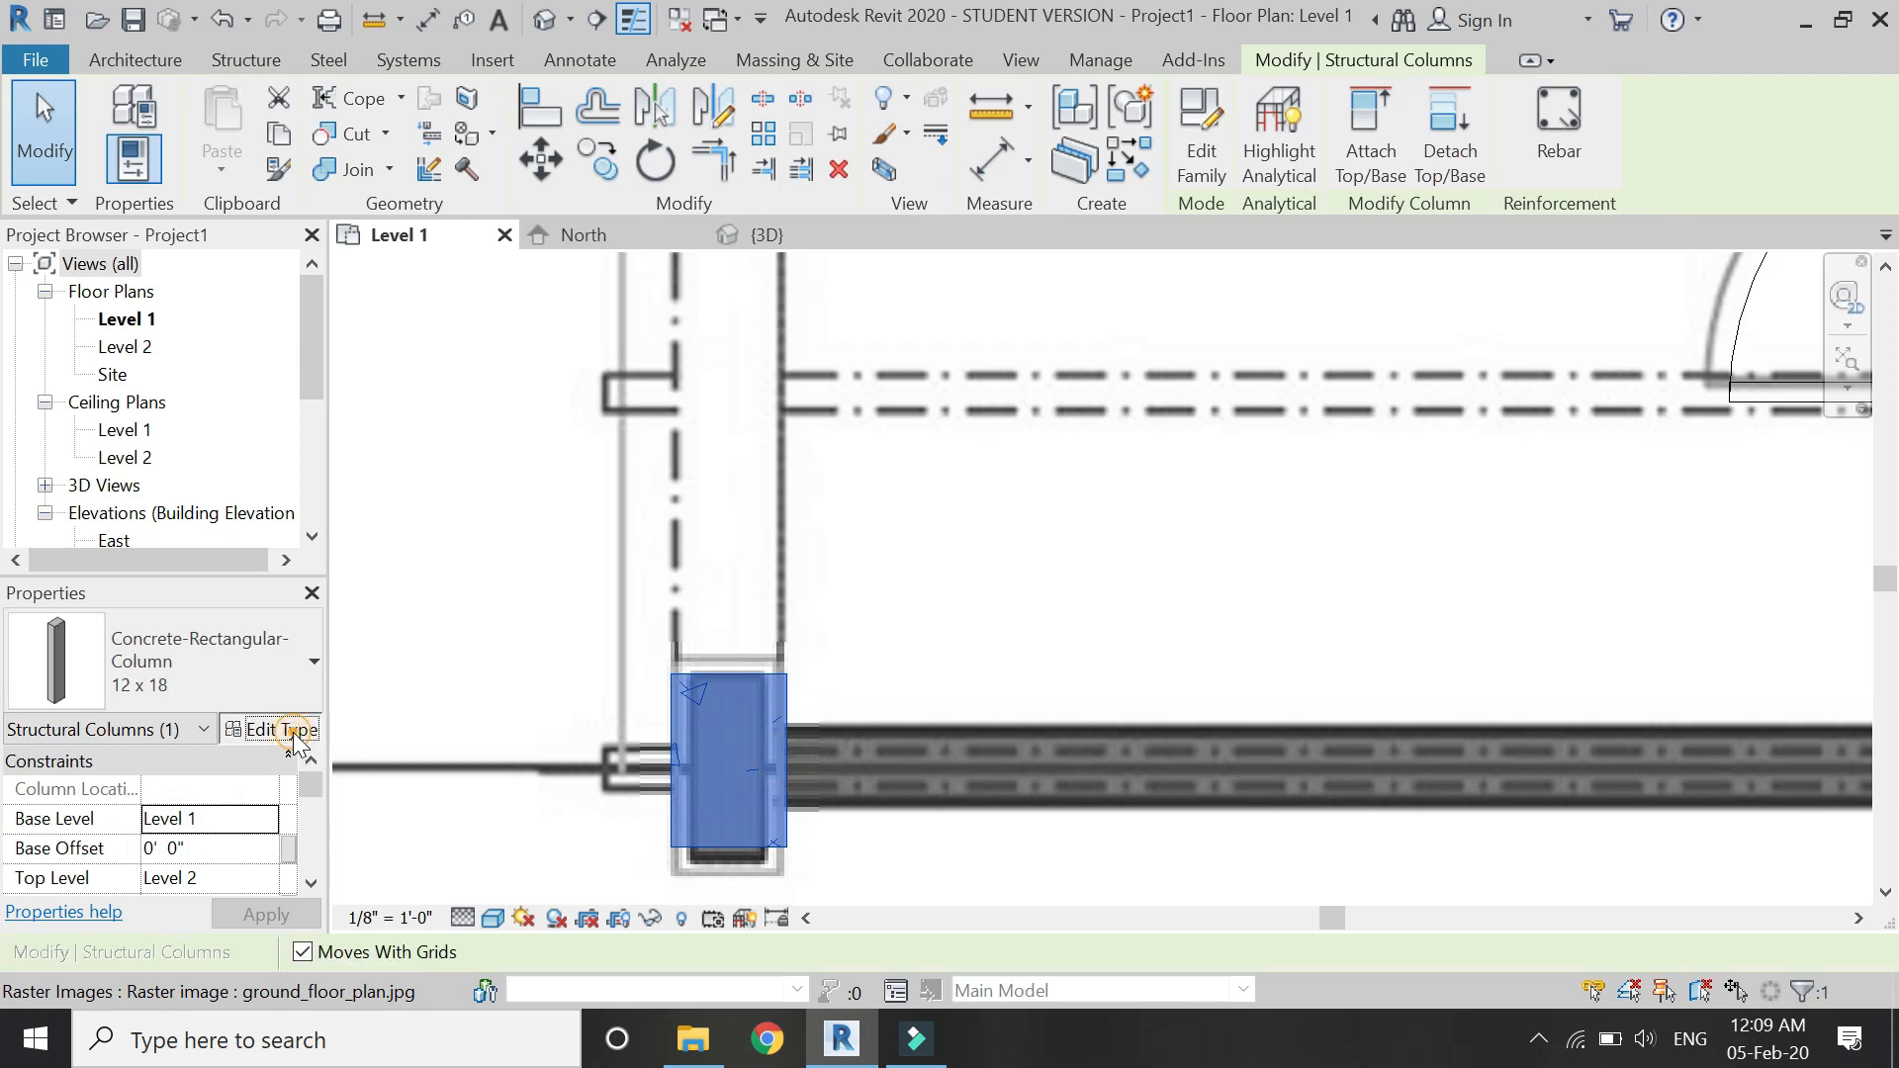
left_click(282, 730)
left_click(403, 458)
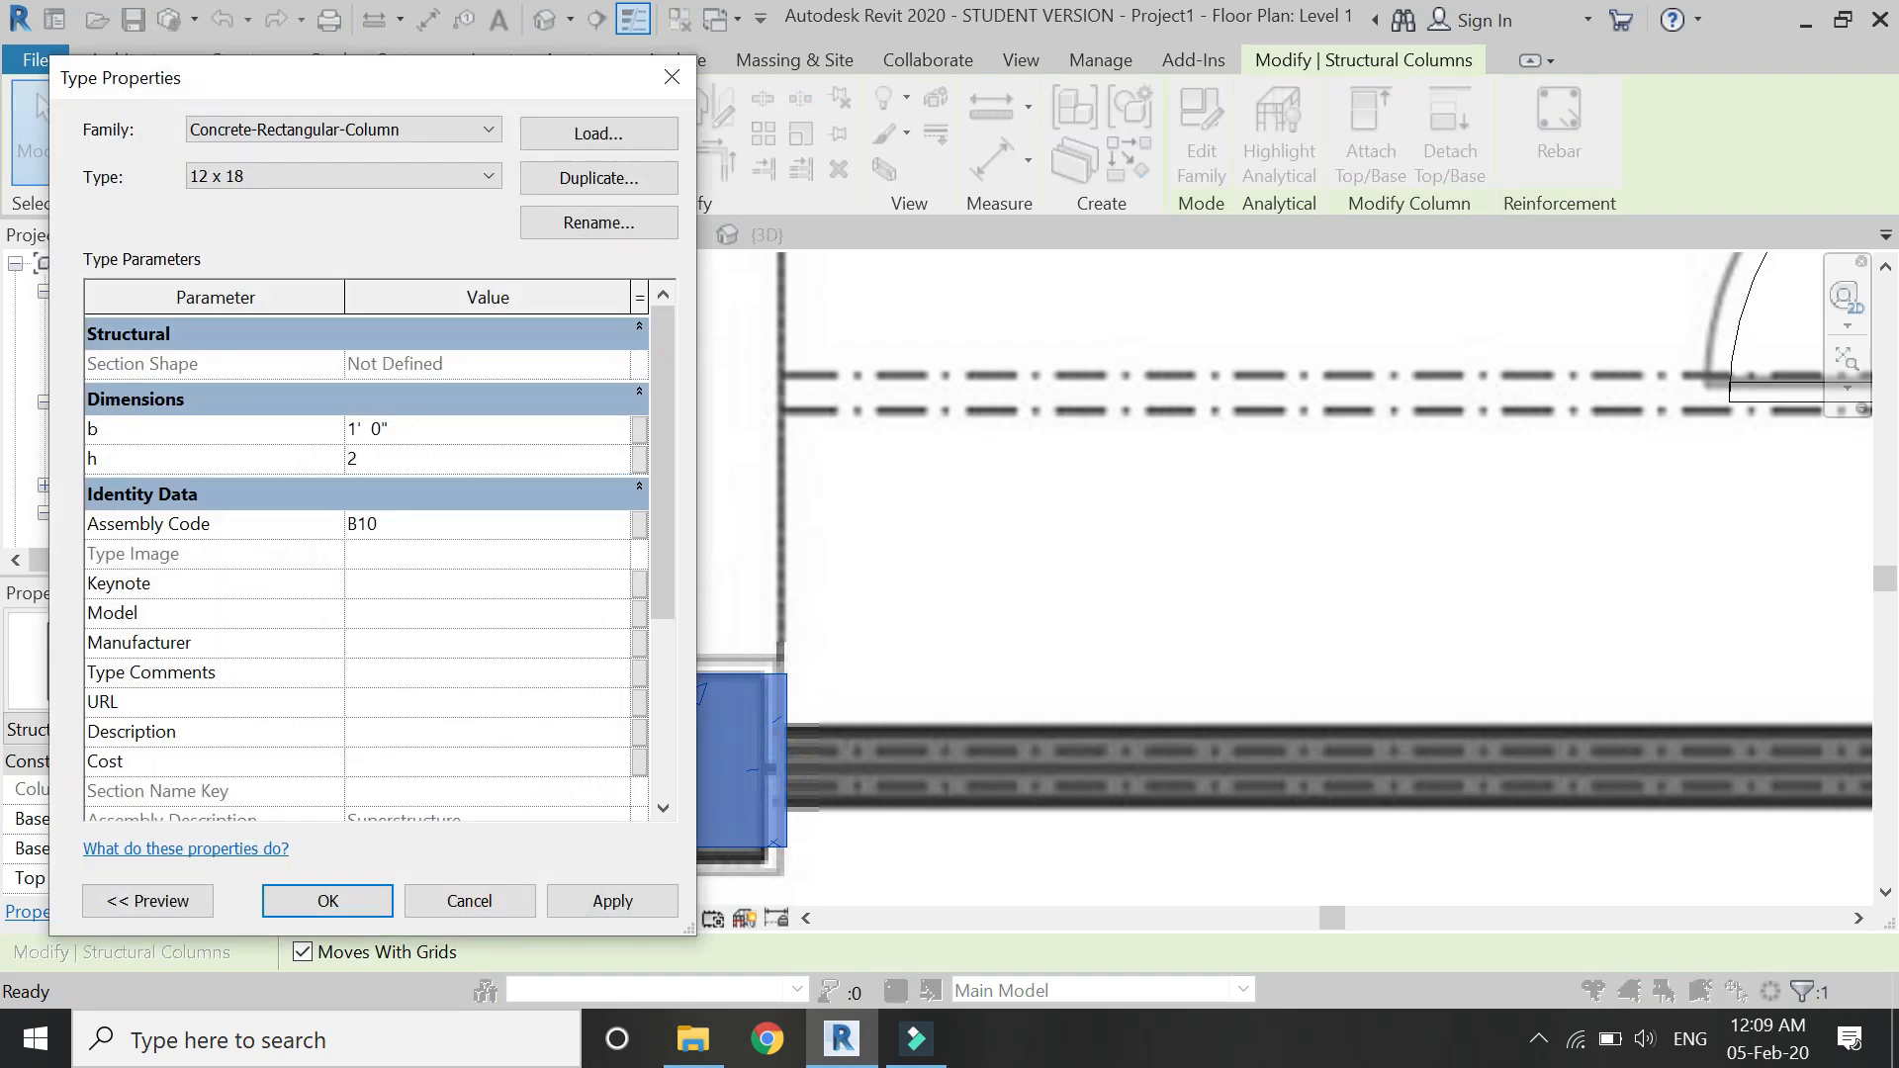
left_click(574, 902)
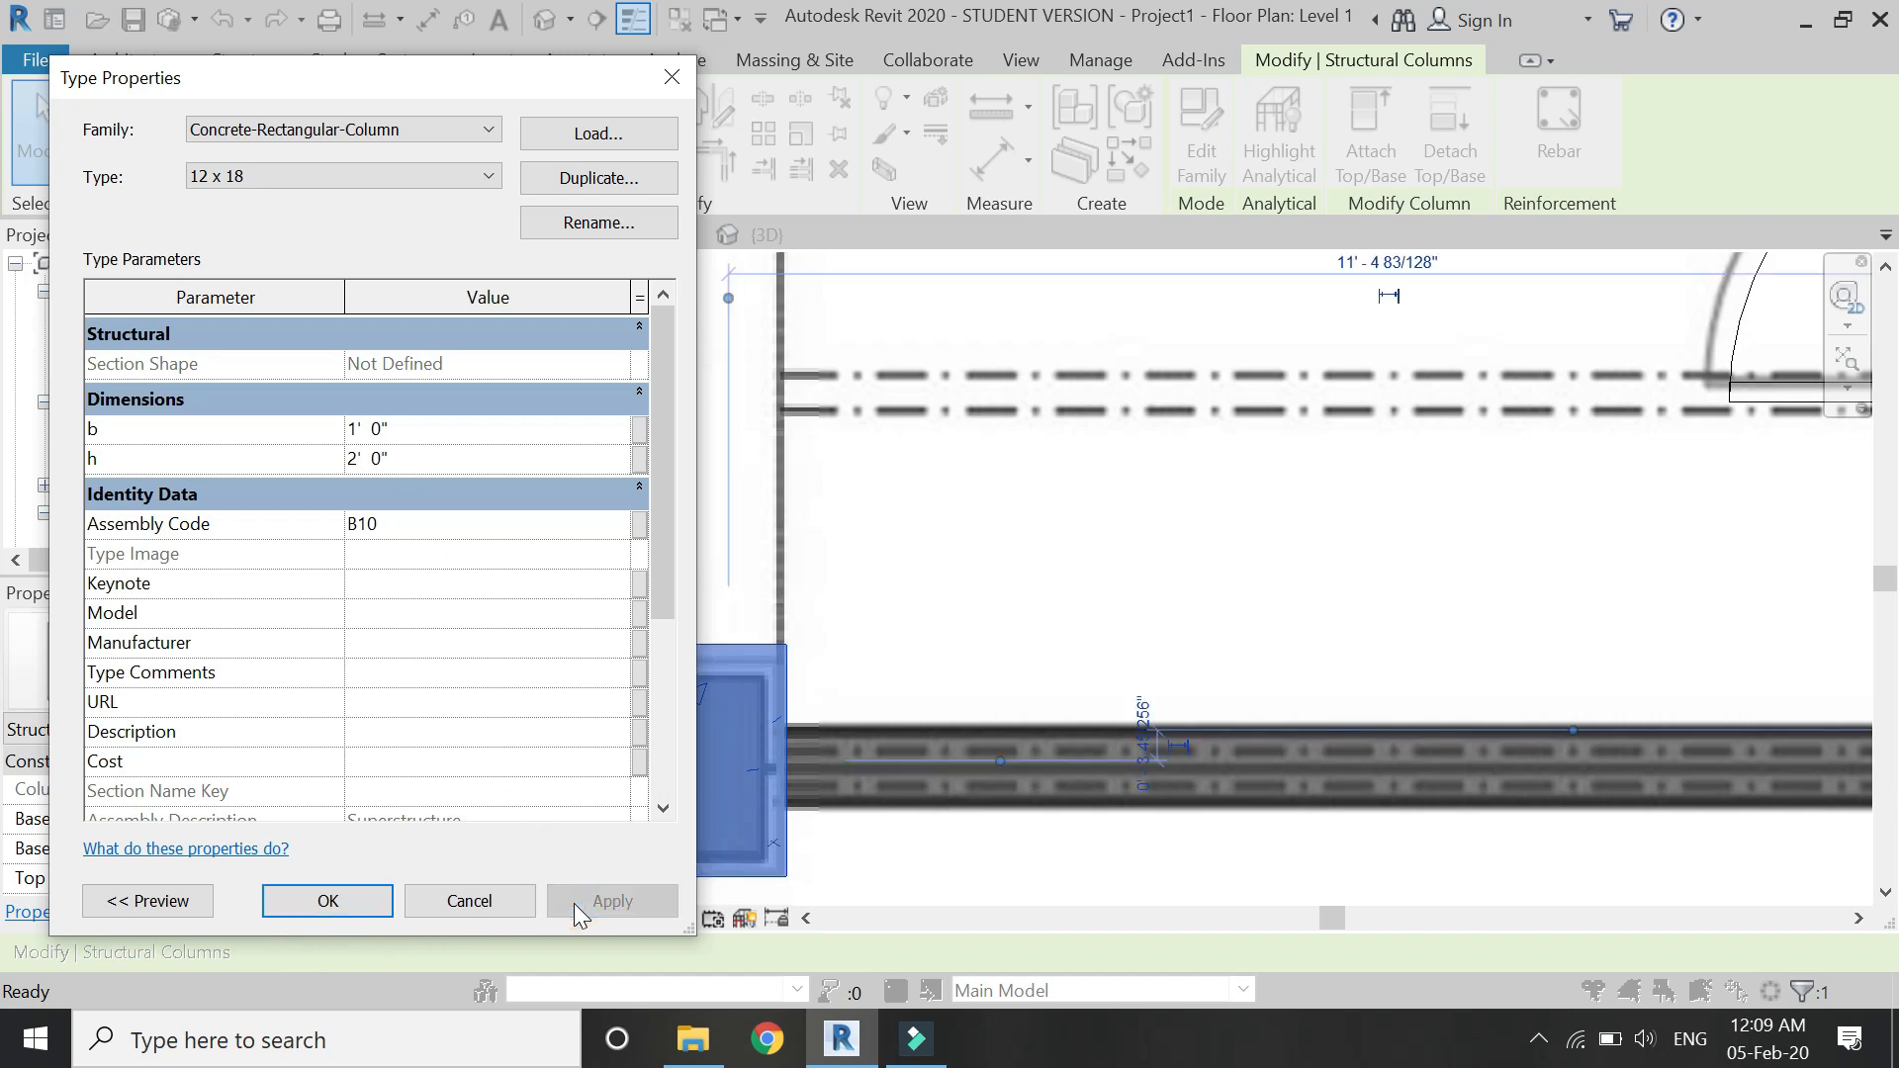
left_click(373, 897)
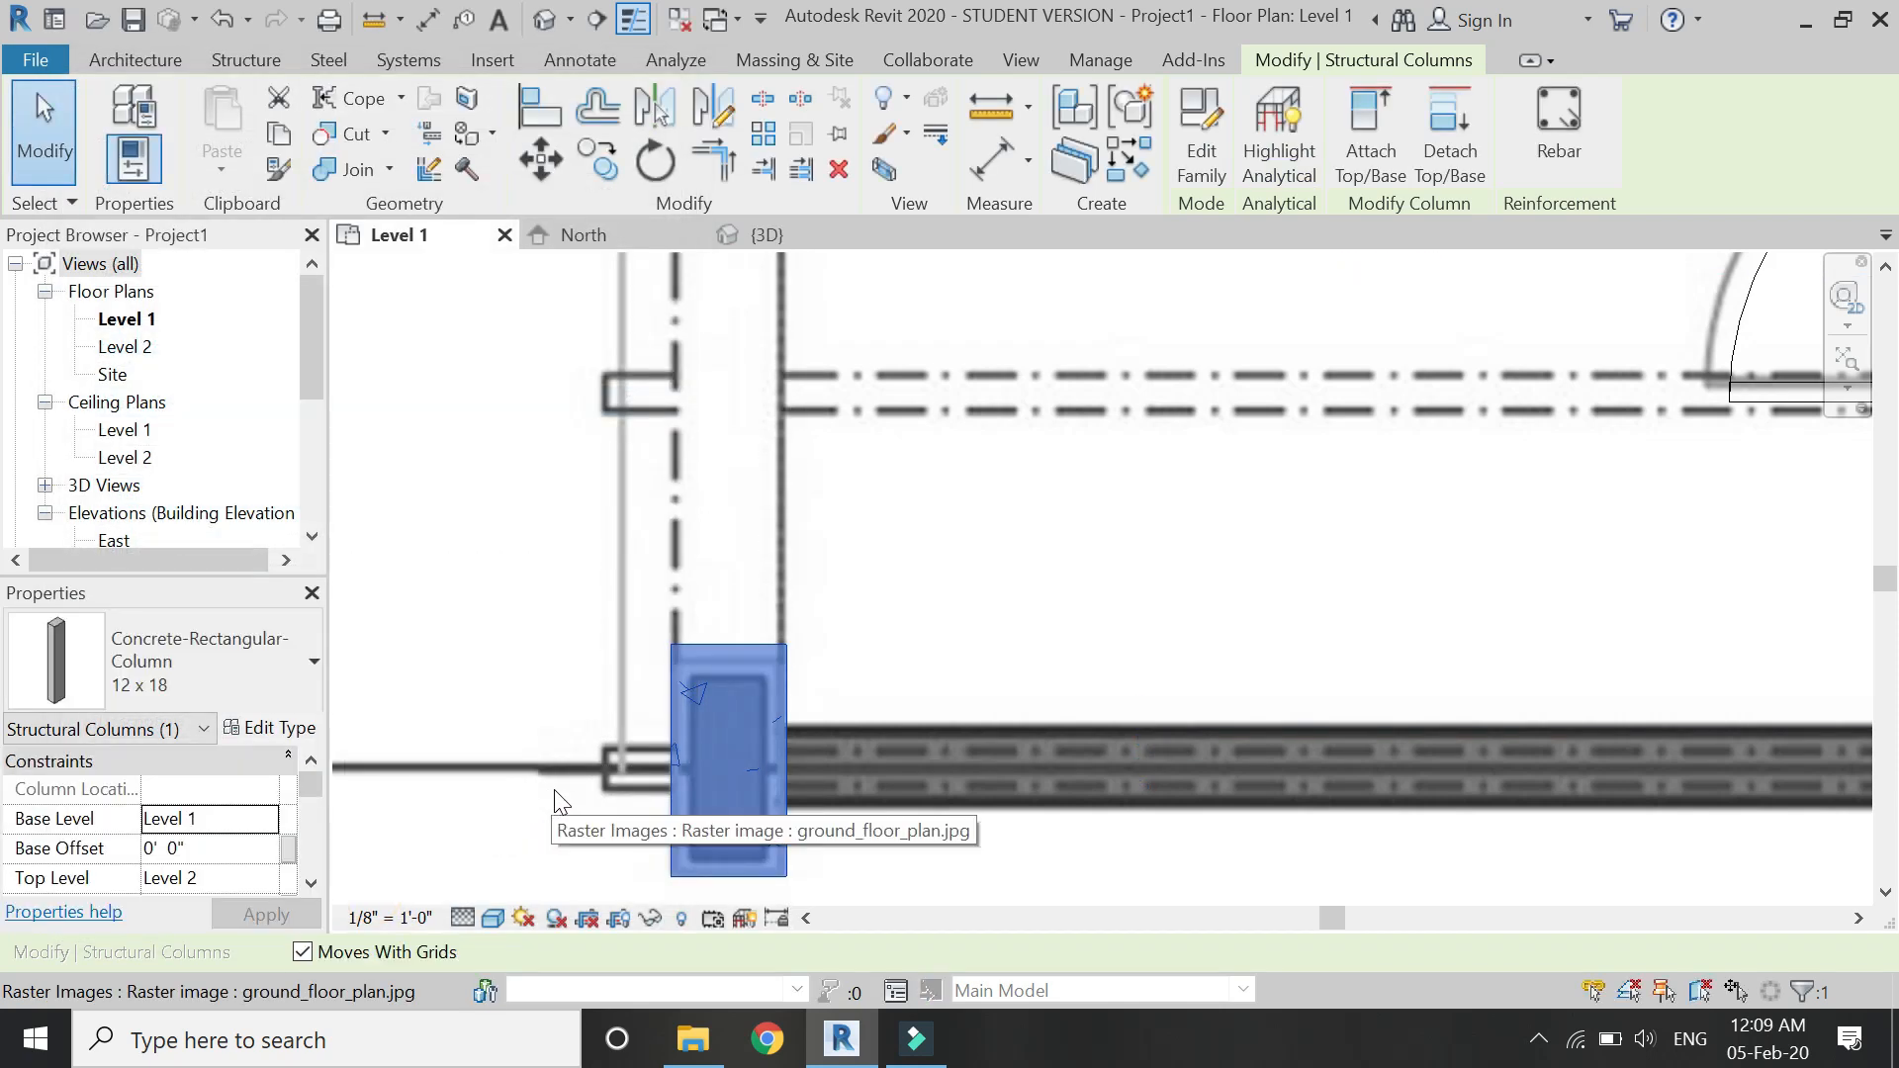
scroll(584, 811, "down", 6)
scroll(591, 824, "down", 2)
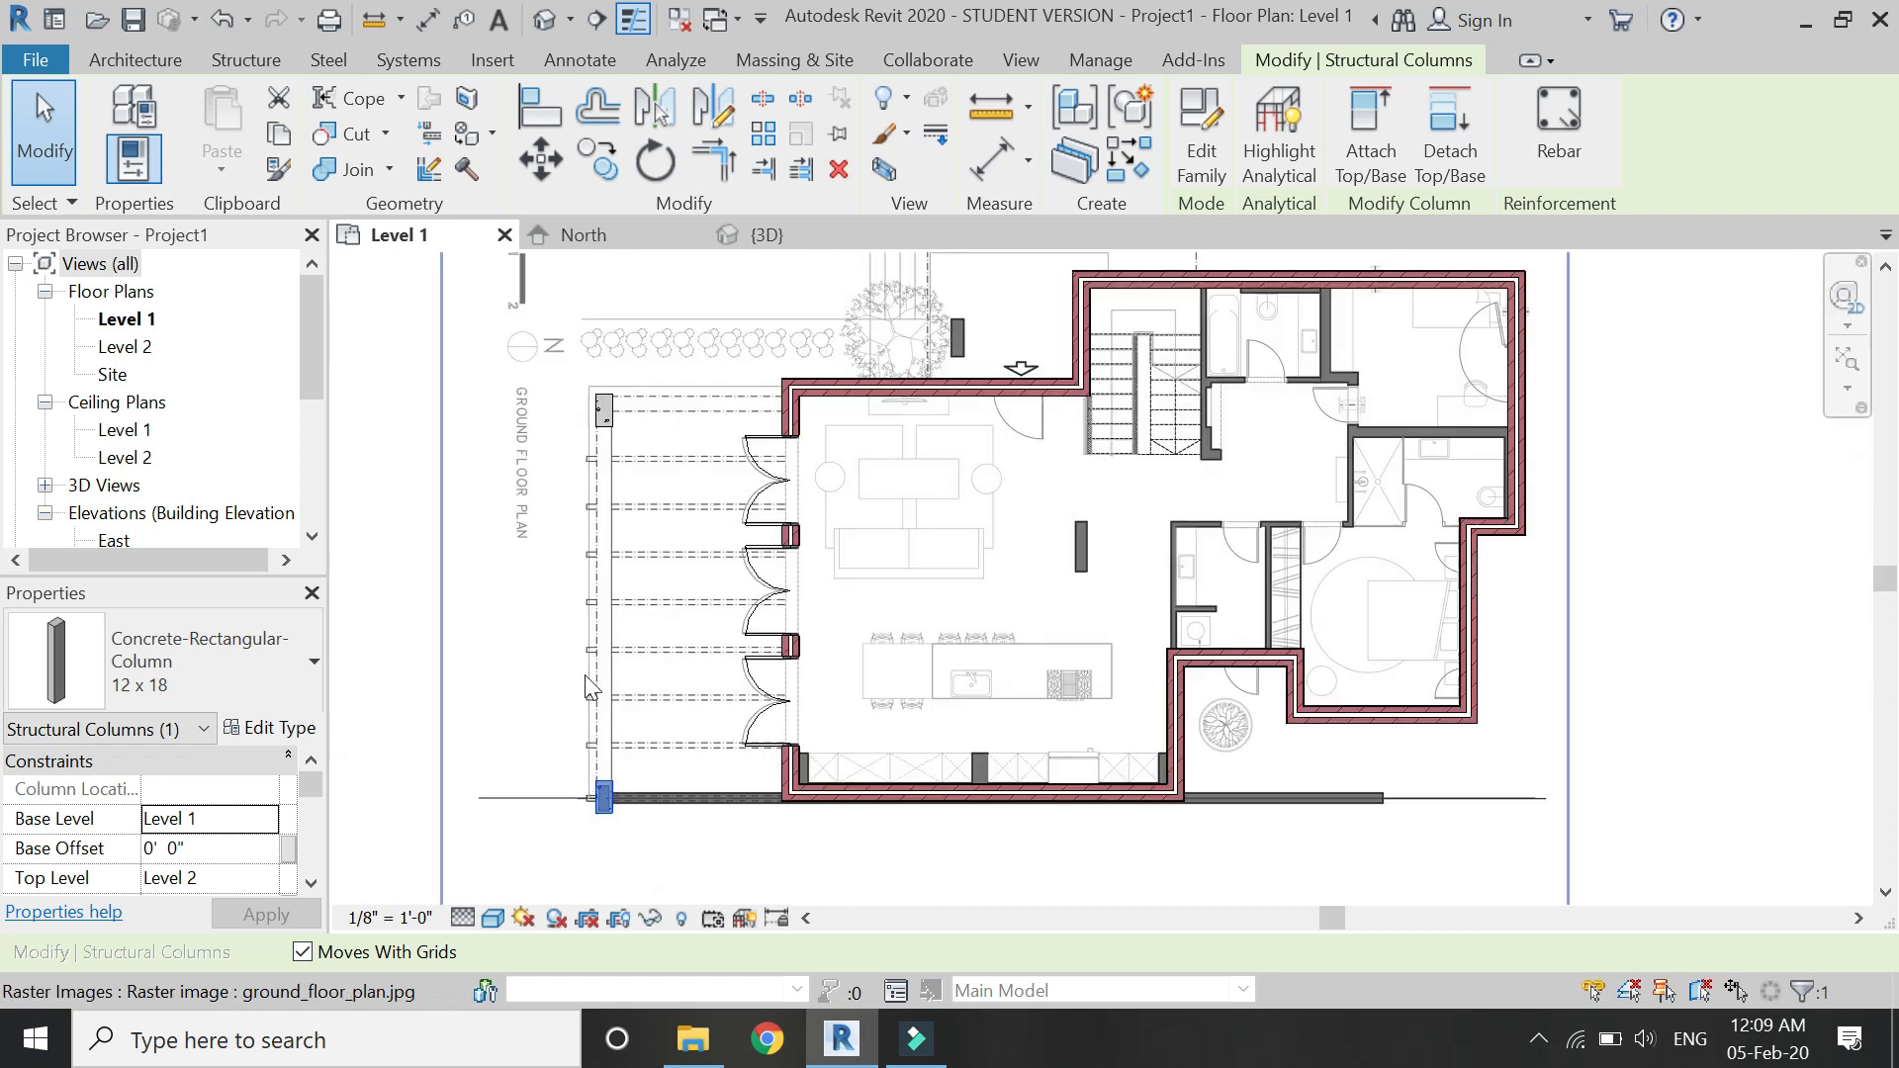
left_click(397, 511)
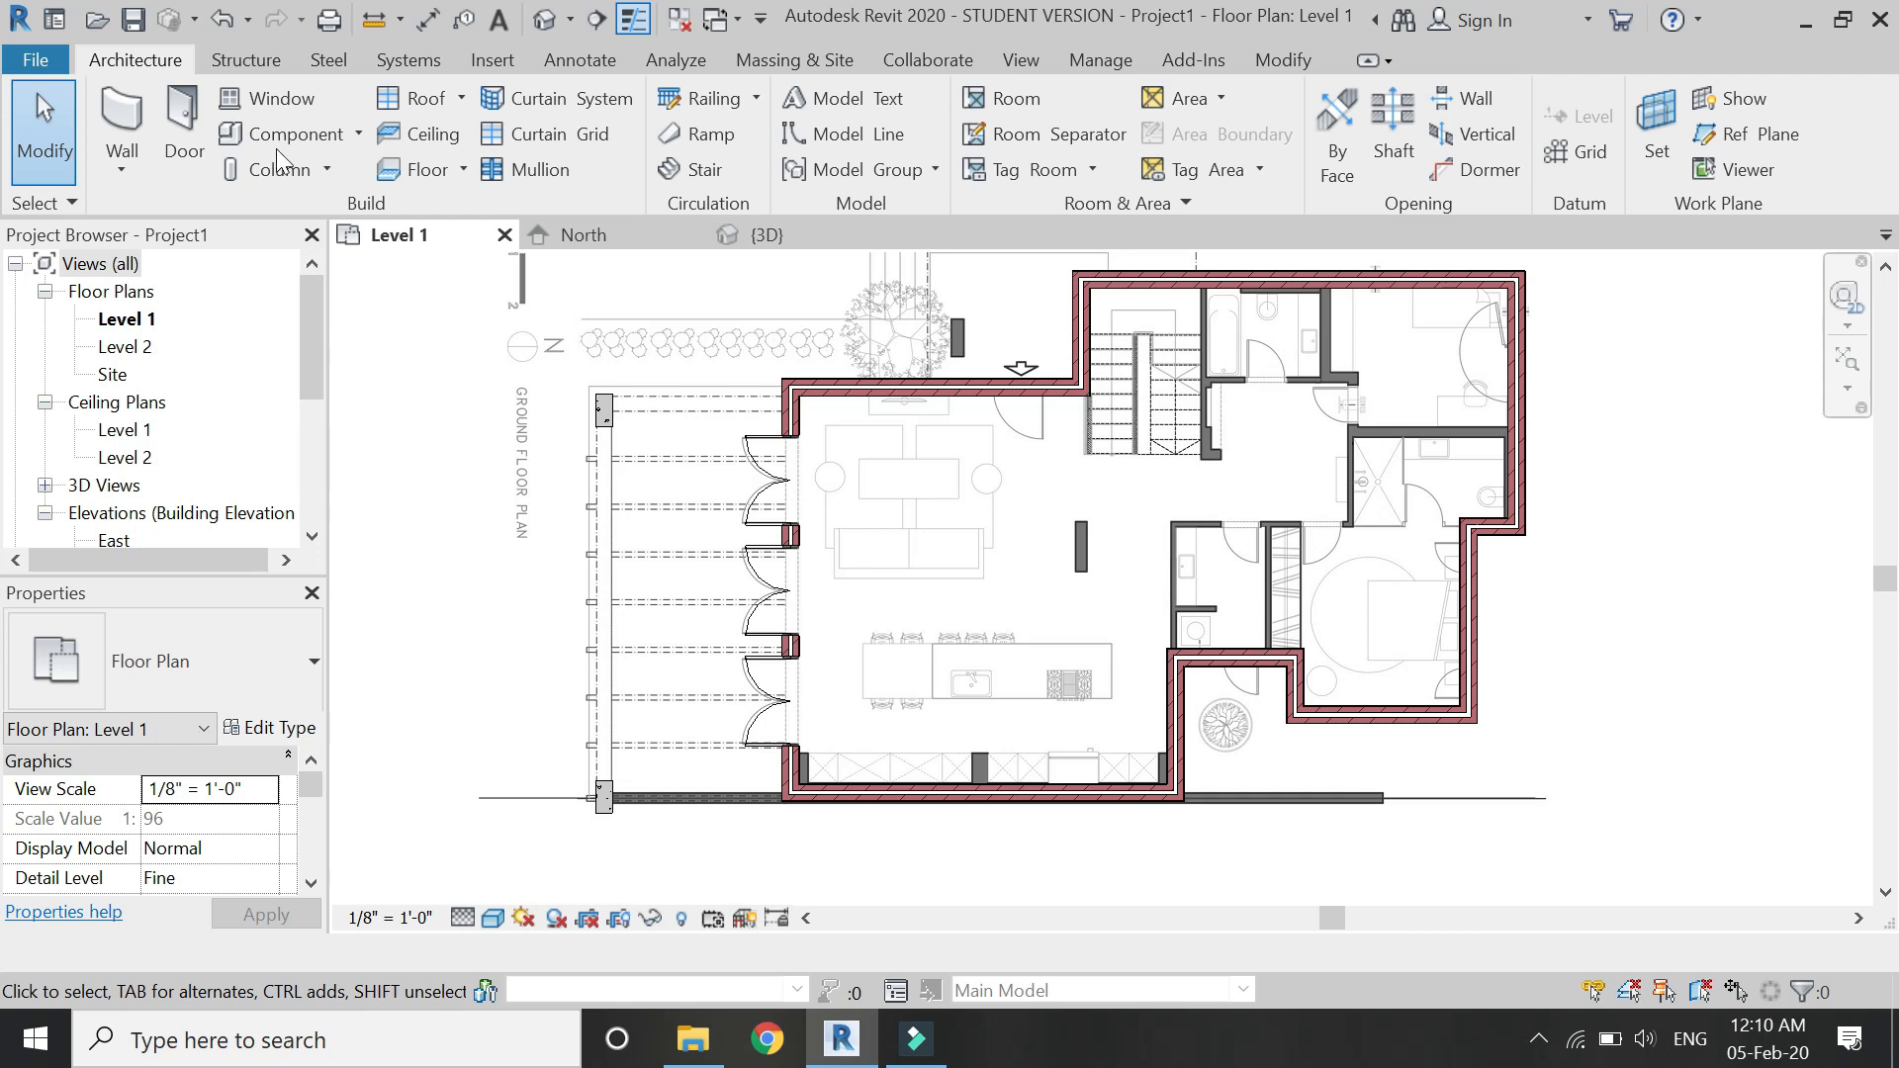
Start a beam, load the Concrete-Rectangular Beam family from the Structural Framing, Concrete folder, and set the placement plane to Level 2.
left_click(263, 58)
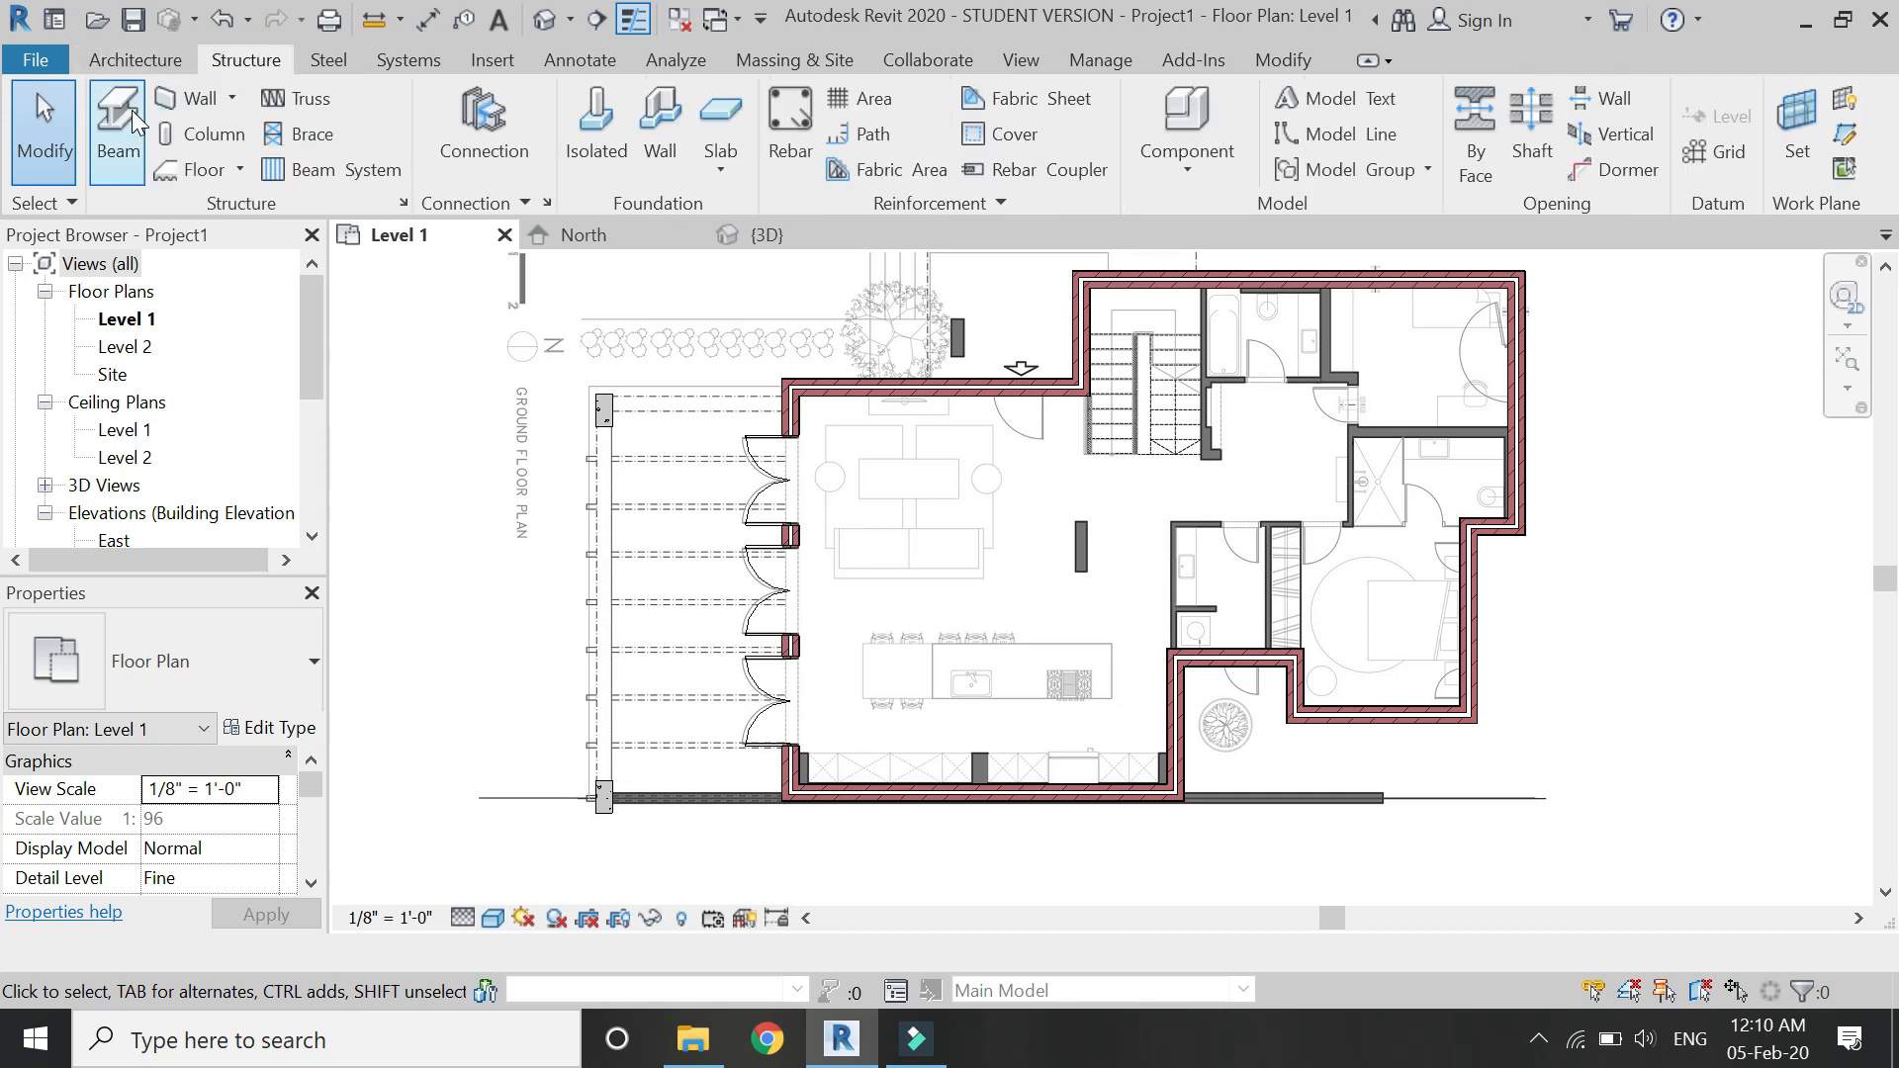
left_click(131, 138)
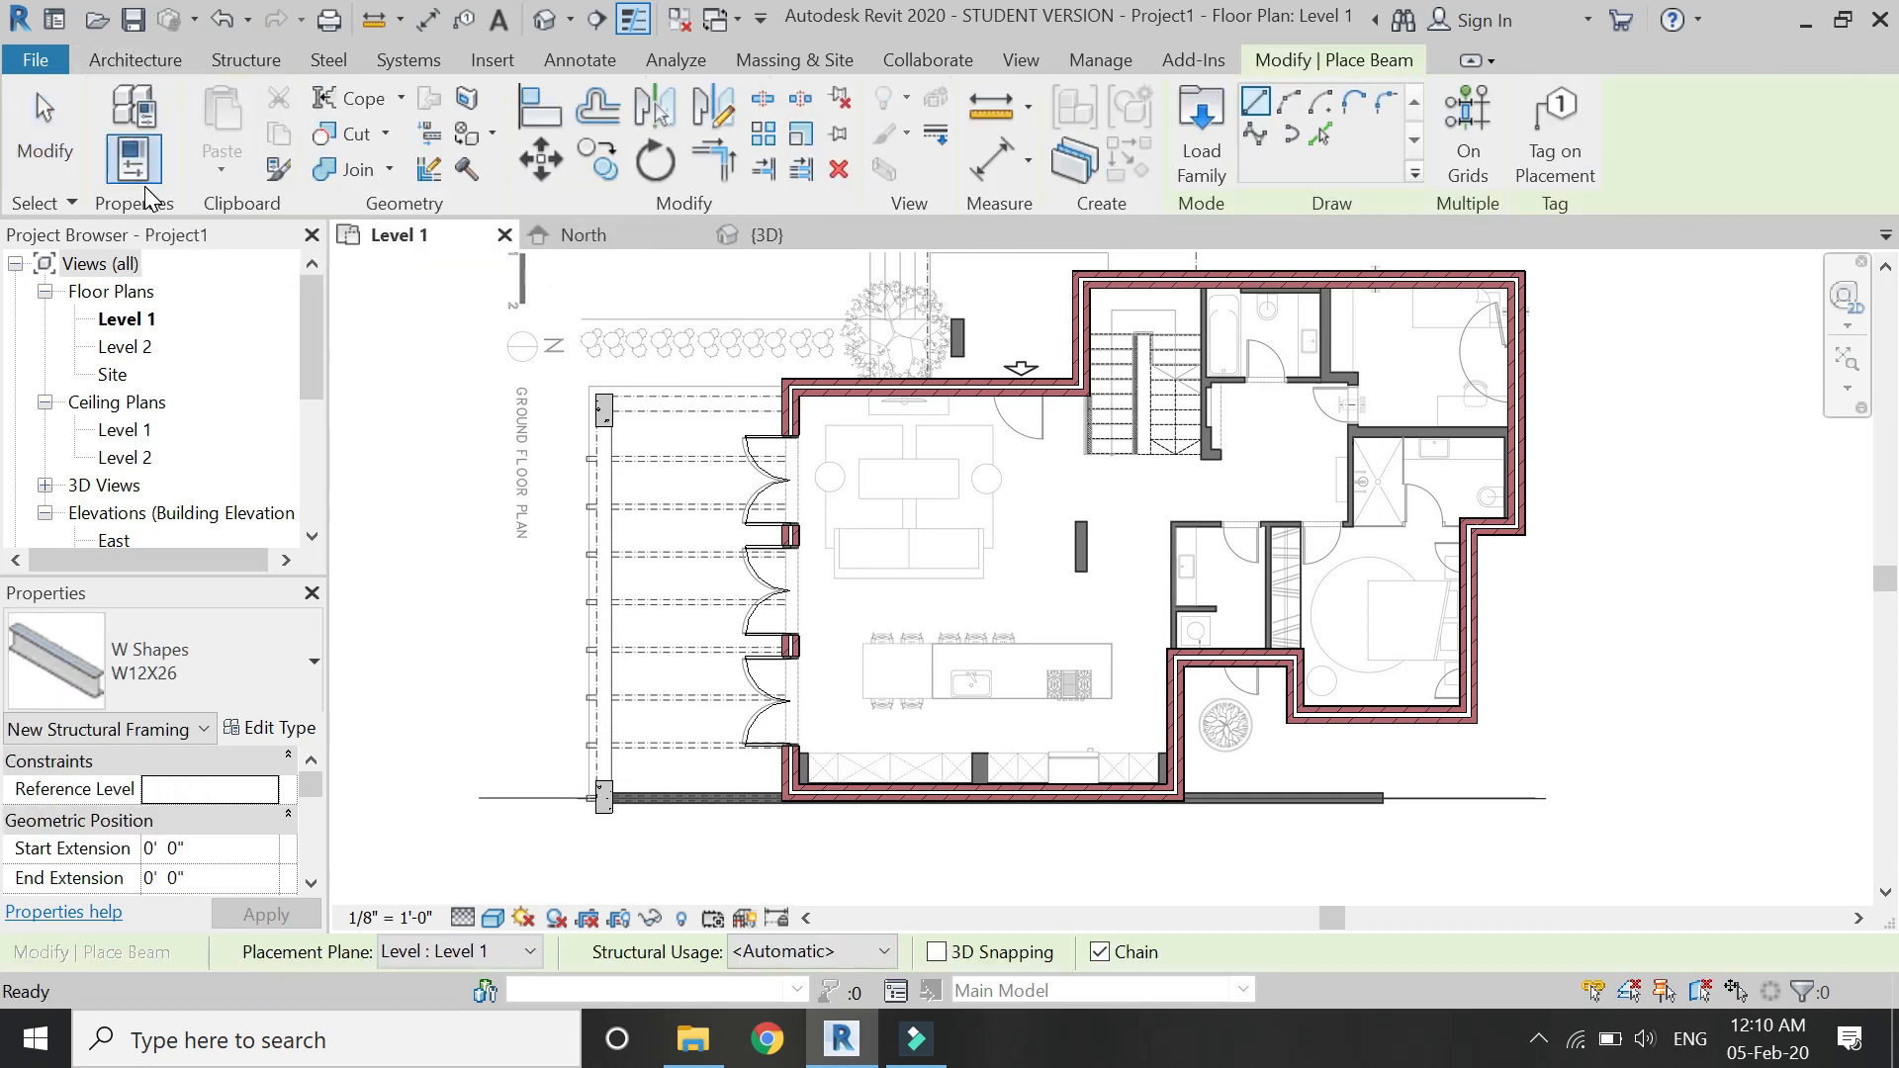
left_click(1183, 174)
left_click(607, 163)
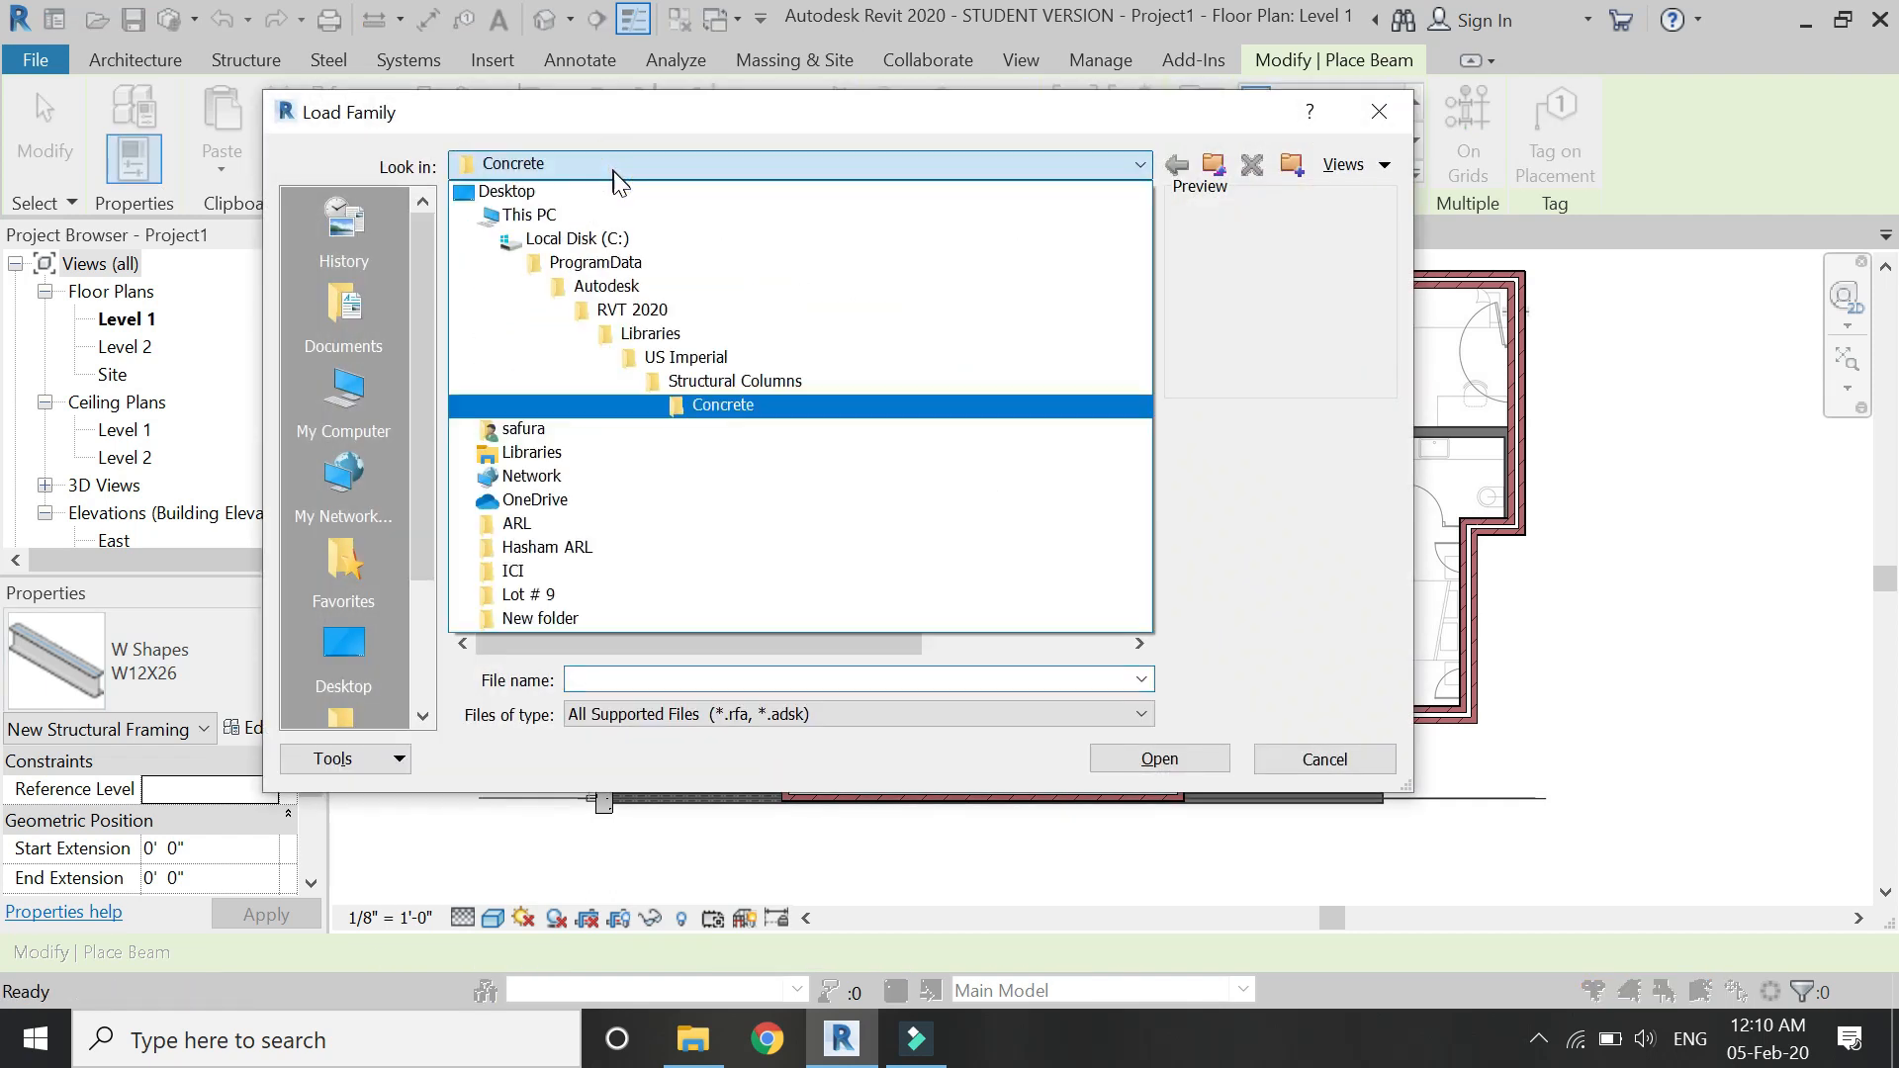
left_click(667, 367)
key("s")
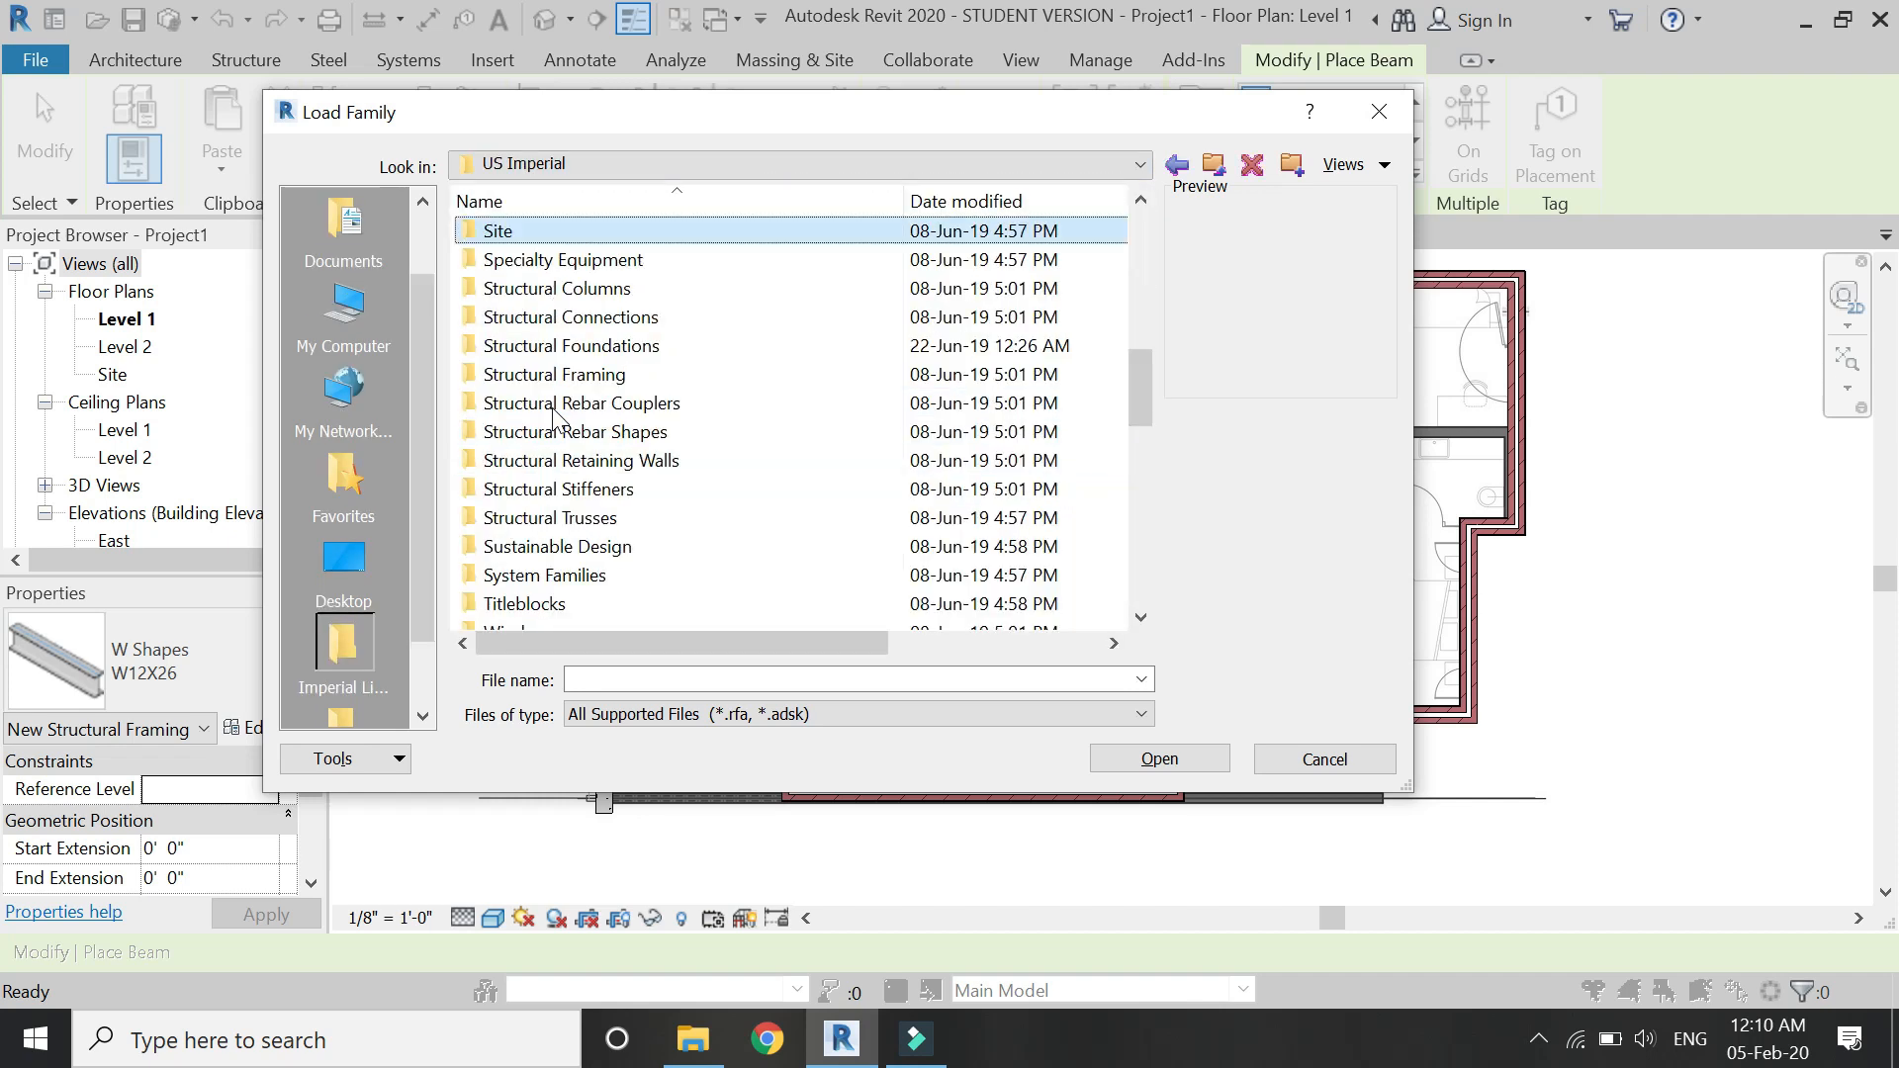
double_click(578, 374)
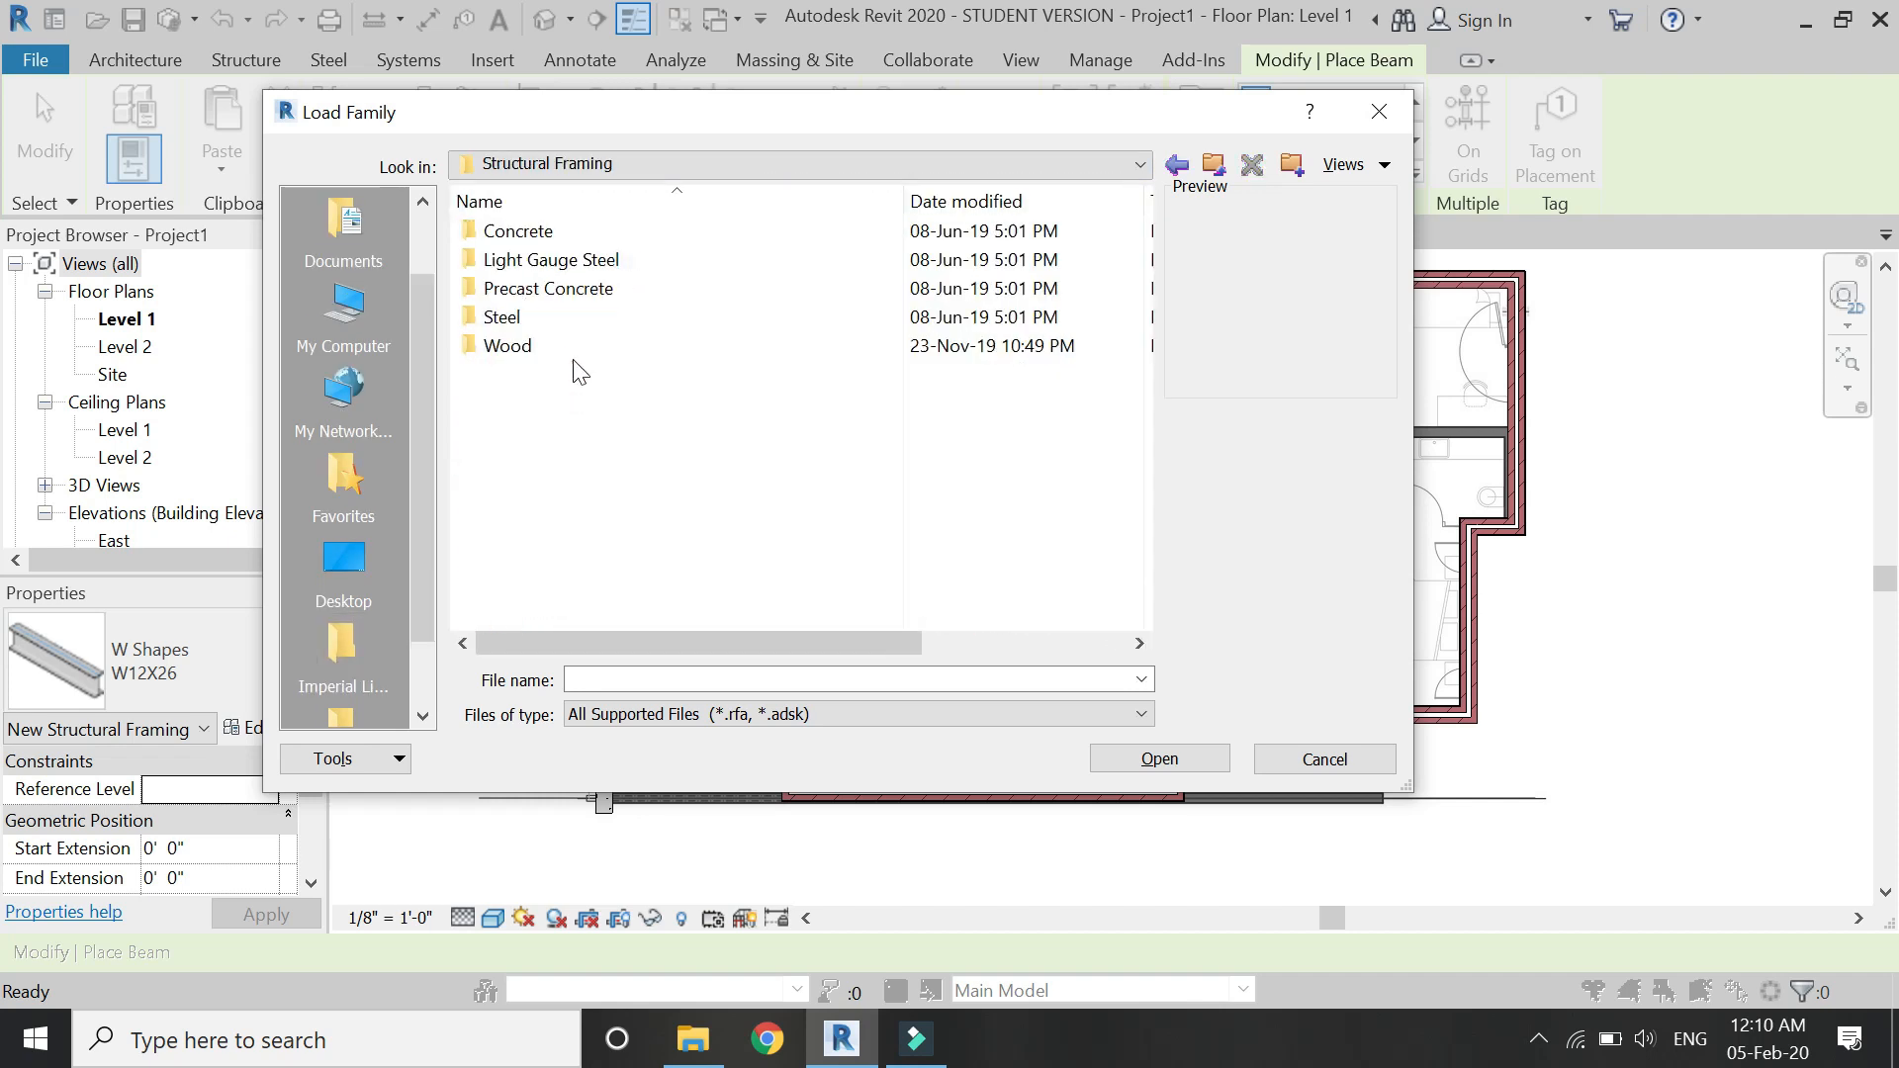
double_click(544, 236)
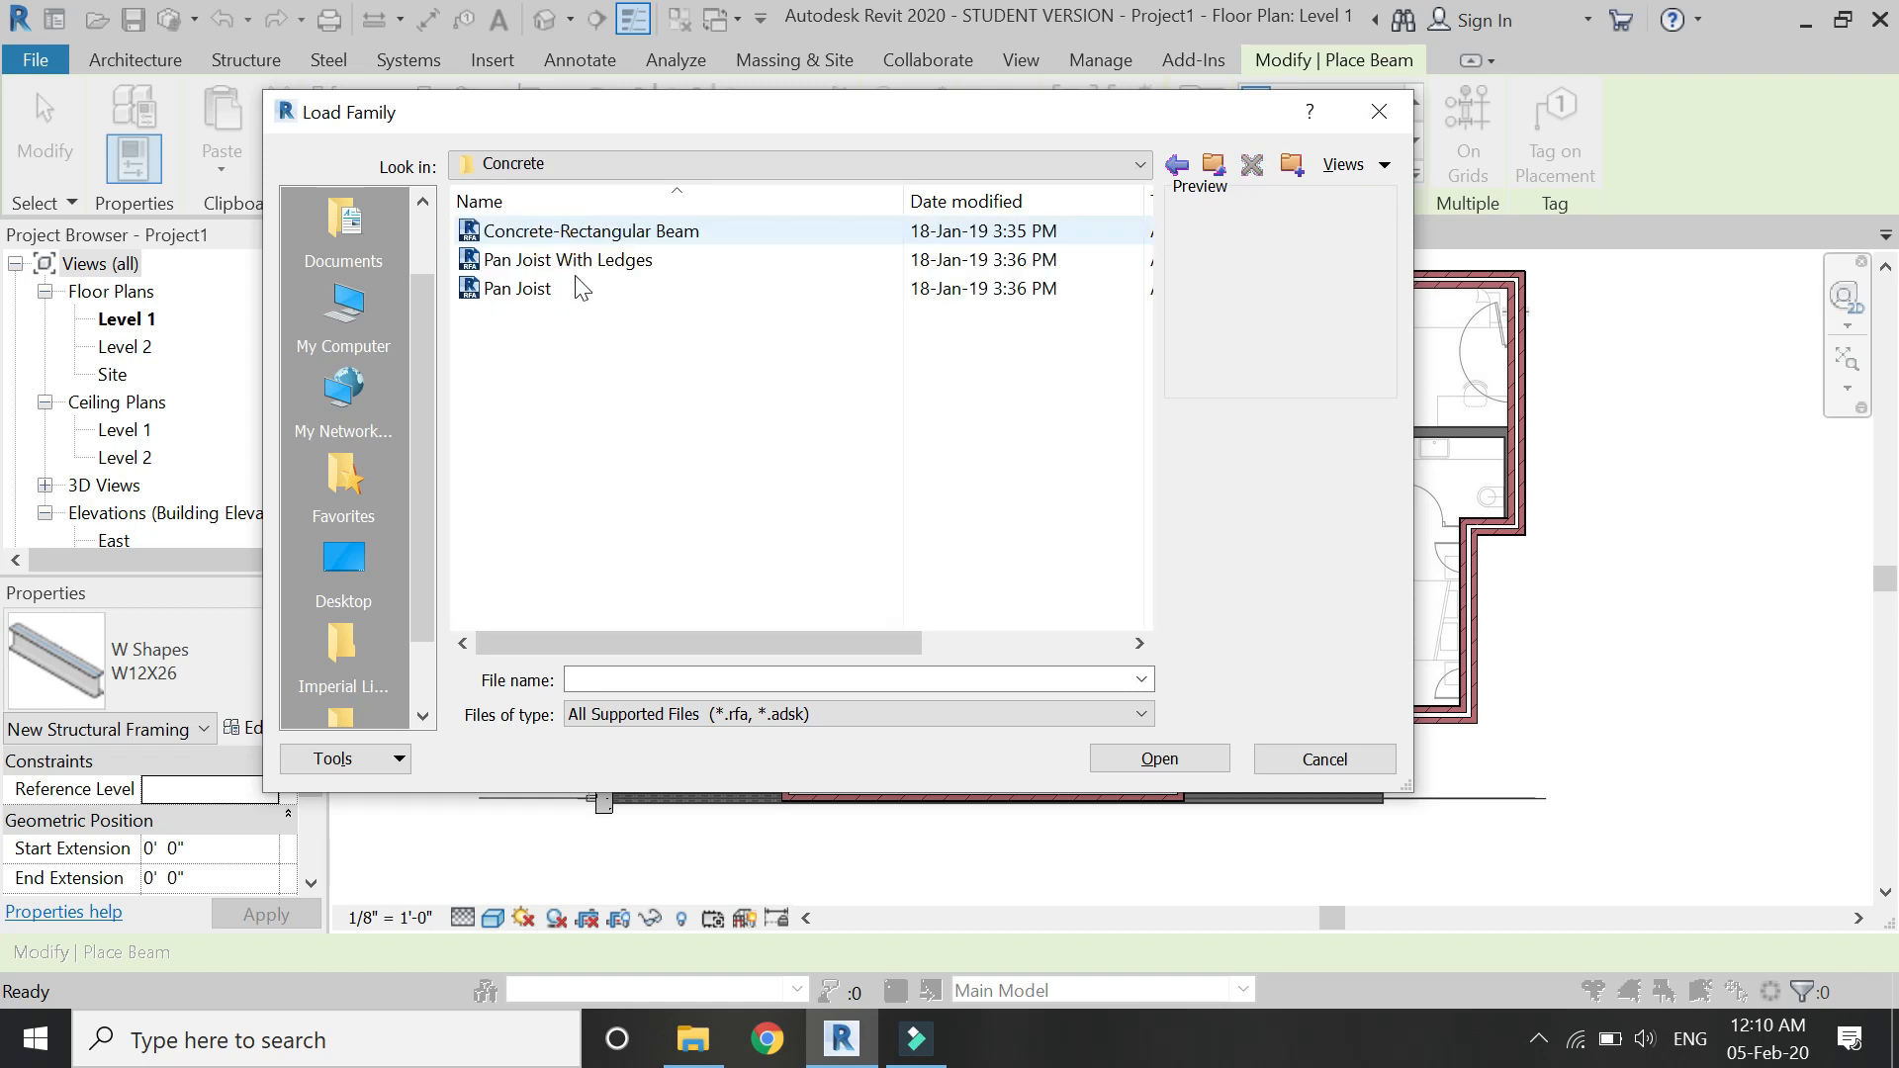
left_click(577, 231)
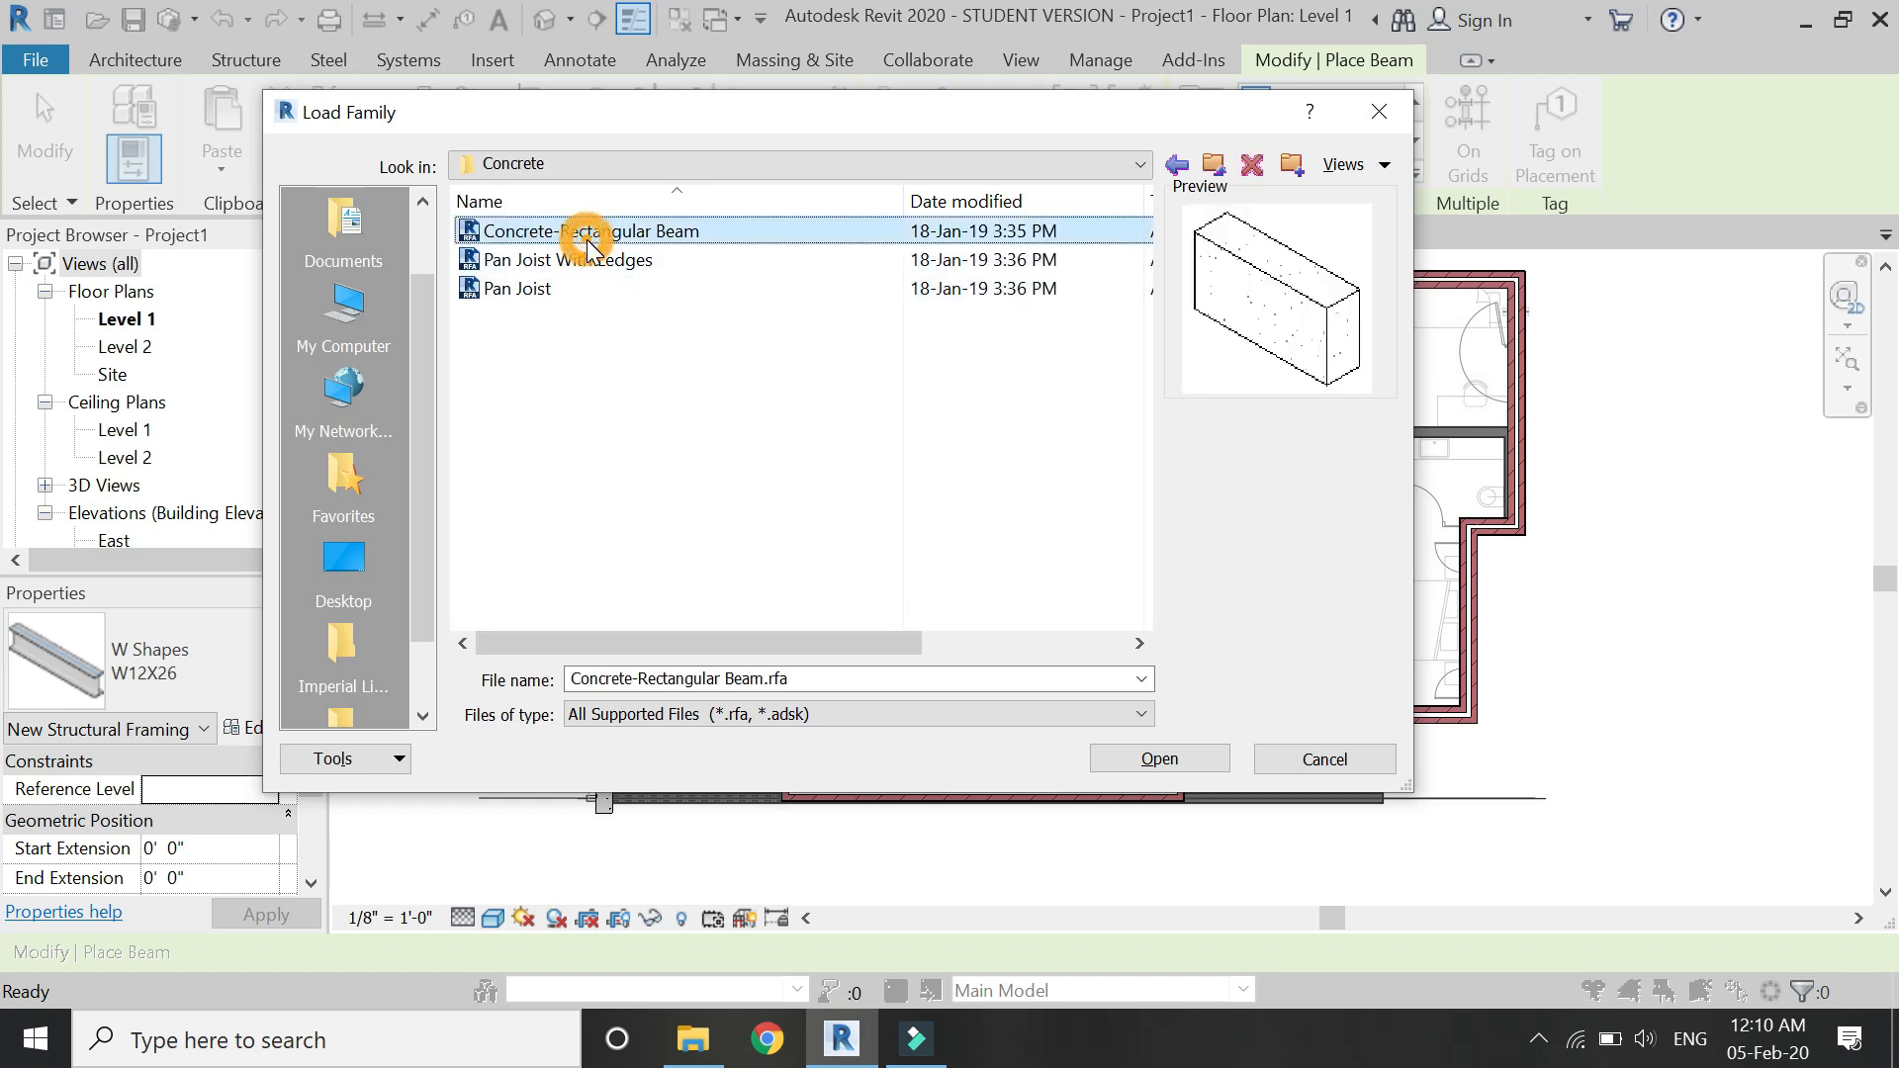
left_click(1110, 759)
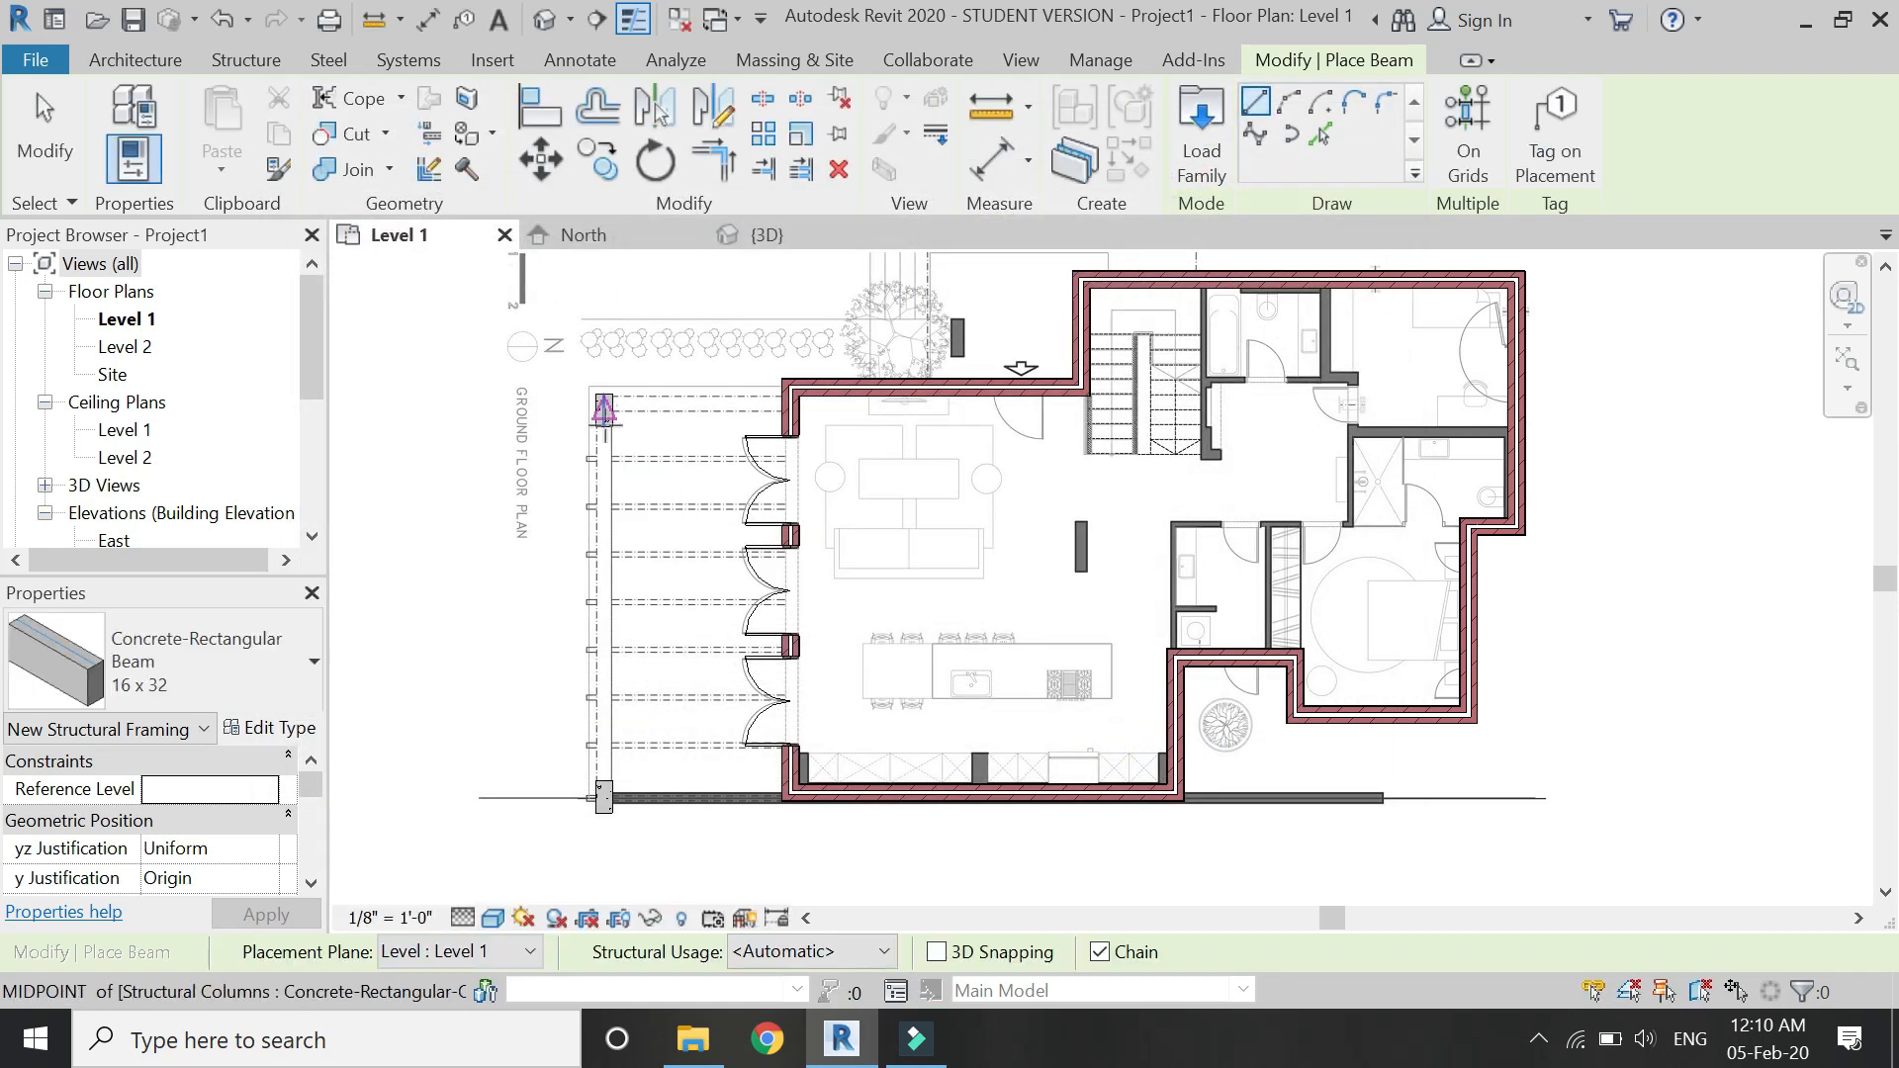
left_click(522, 958)
left_click(491, 1008)
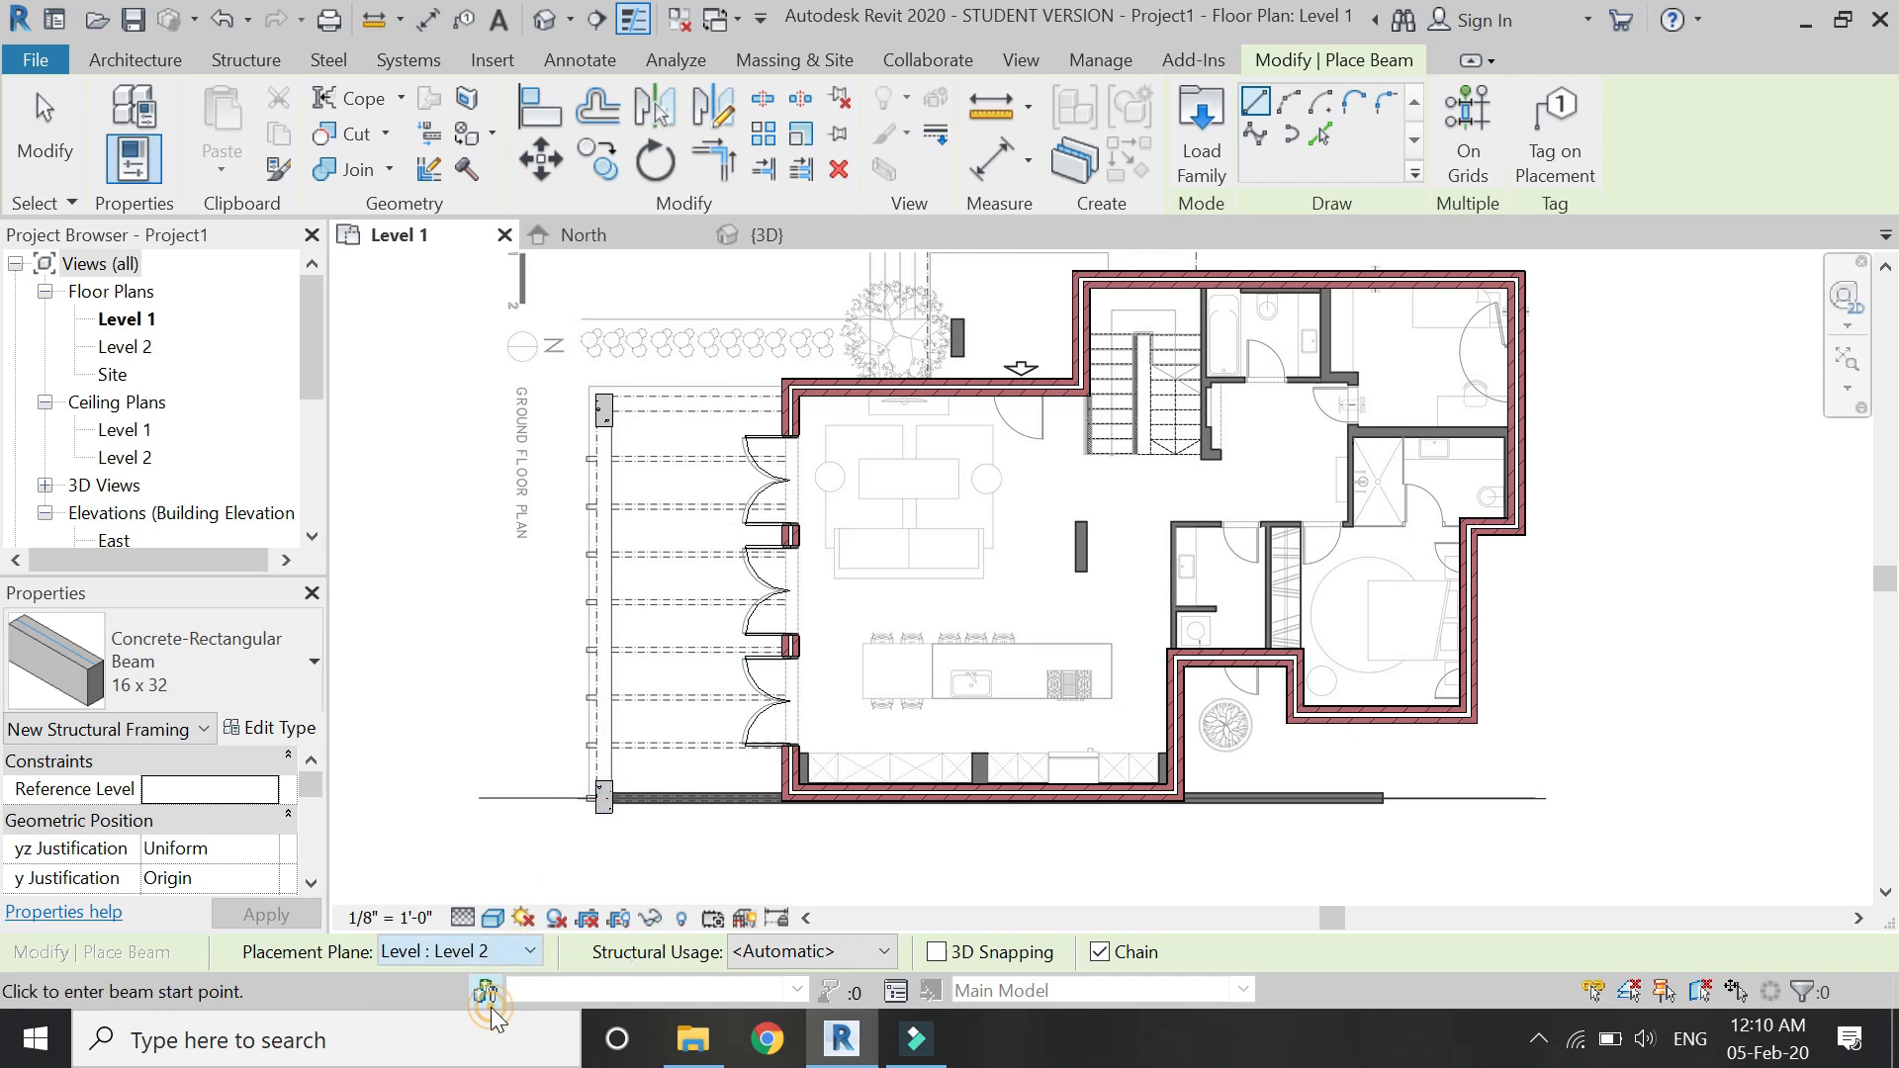
Draw a horizontal 16 x 32 concrete beam from the centre of the upper terrace column to the outer face of the house wall.
scroll(629, 353, "up", 5)
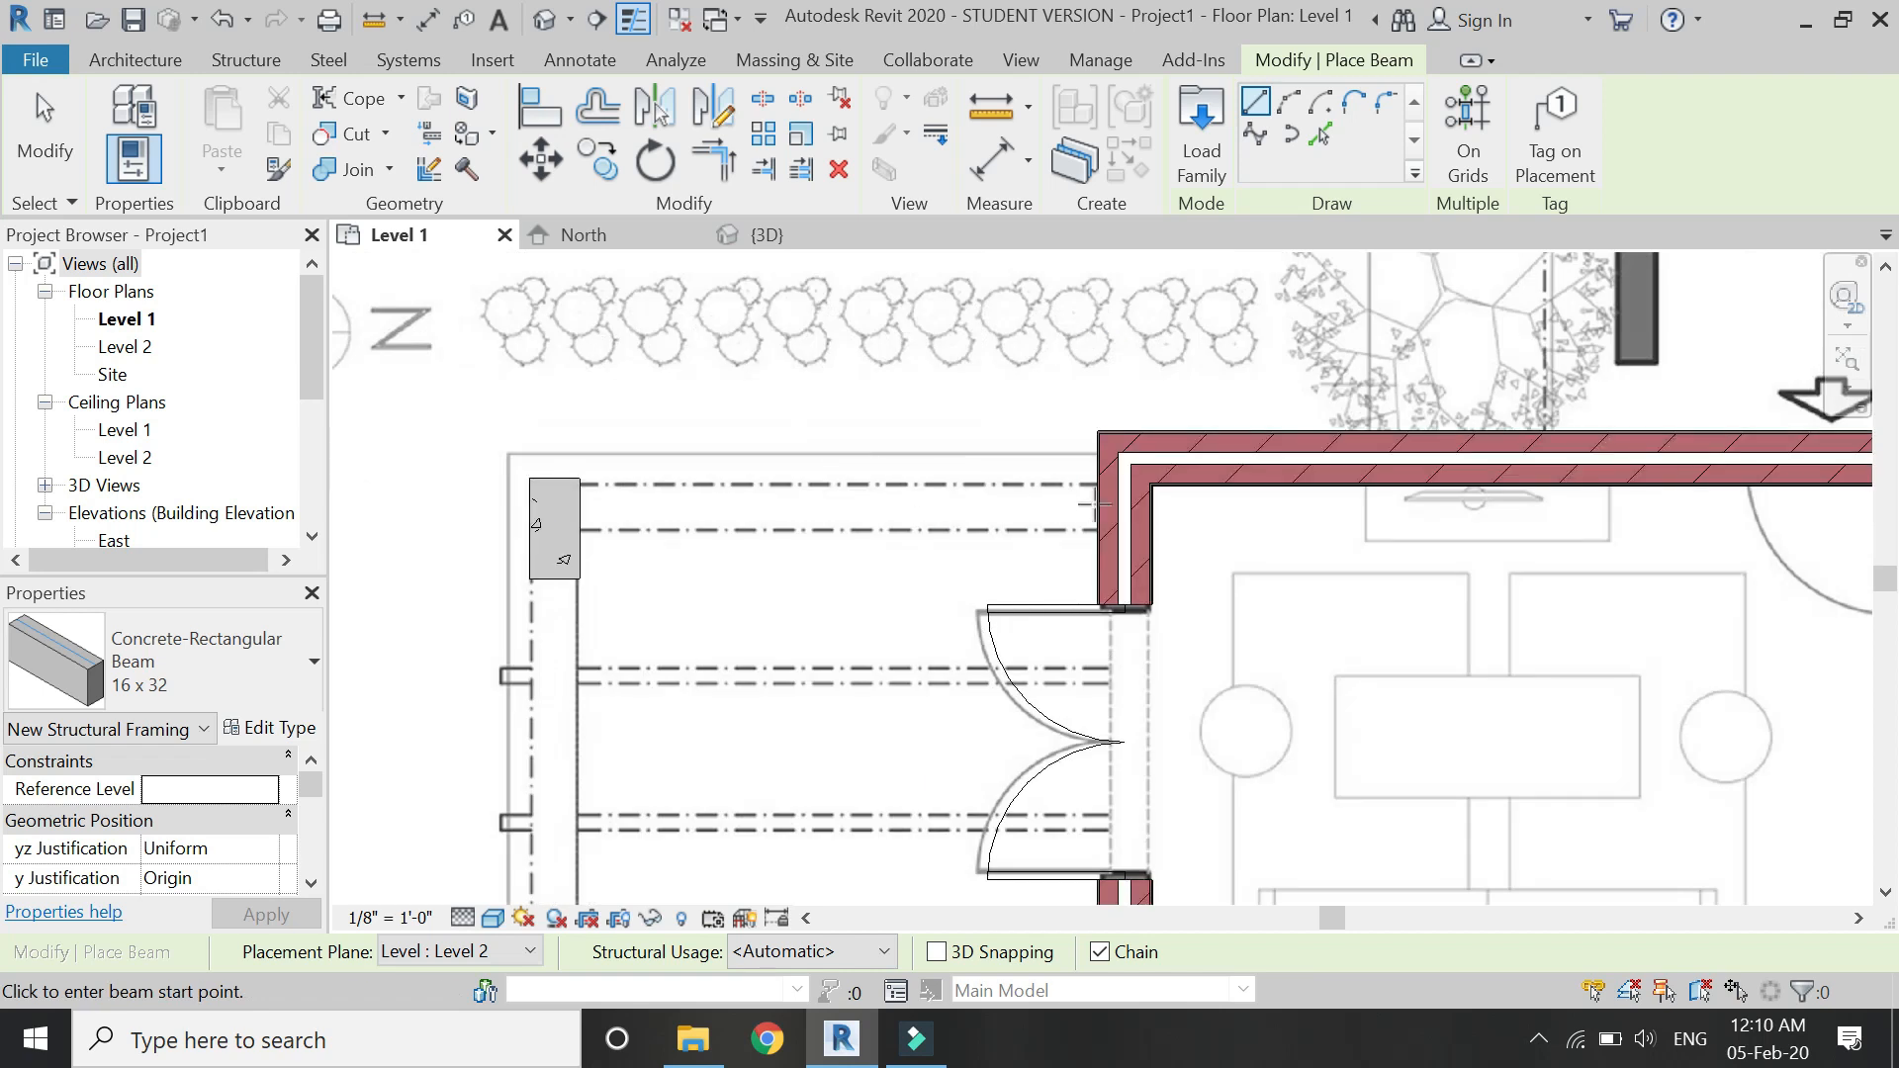
left_click(555, 509)
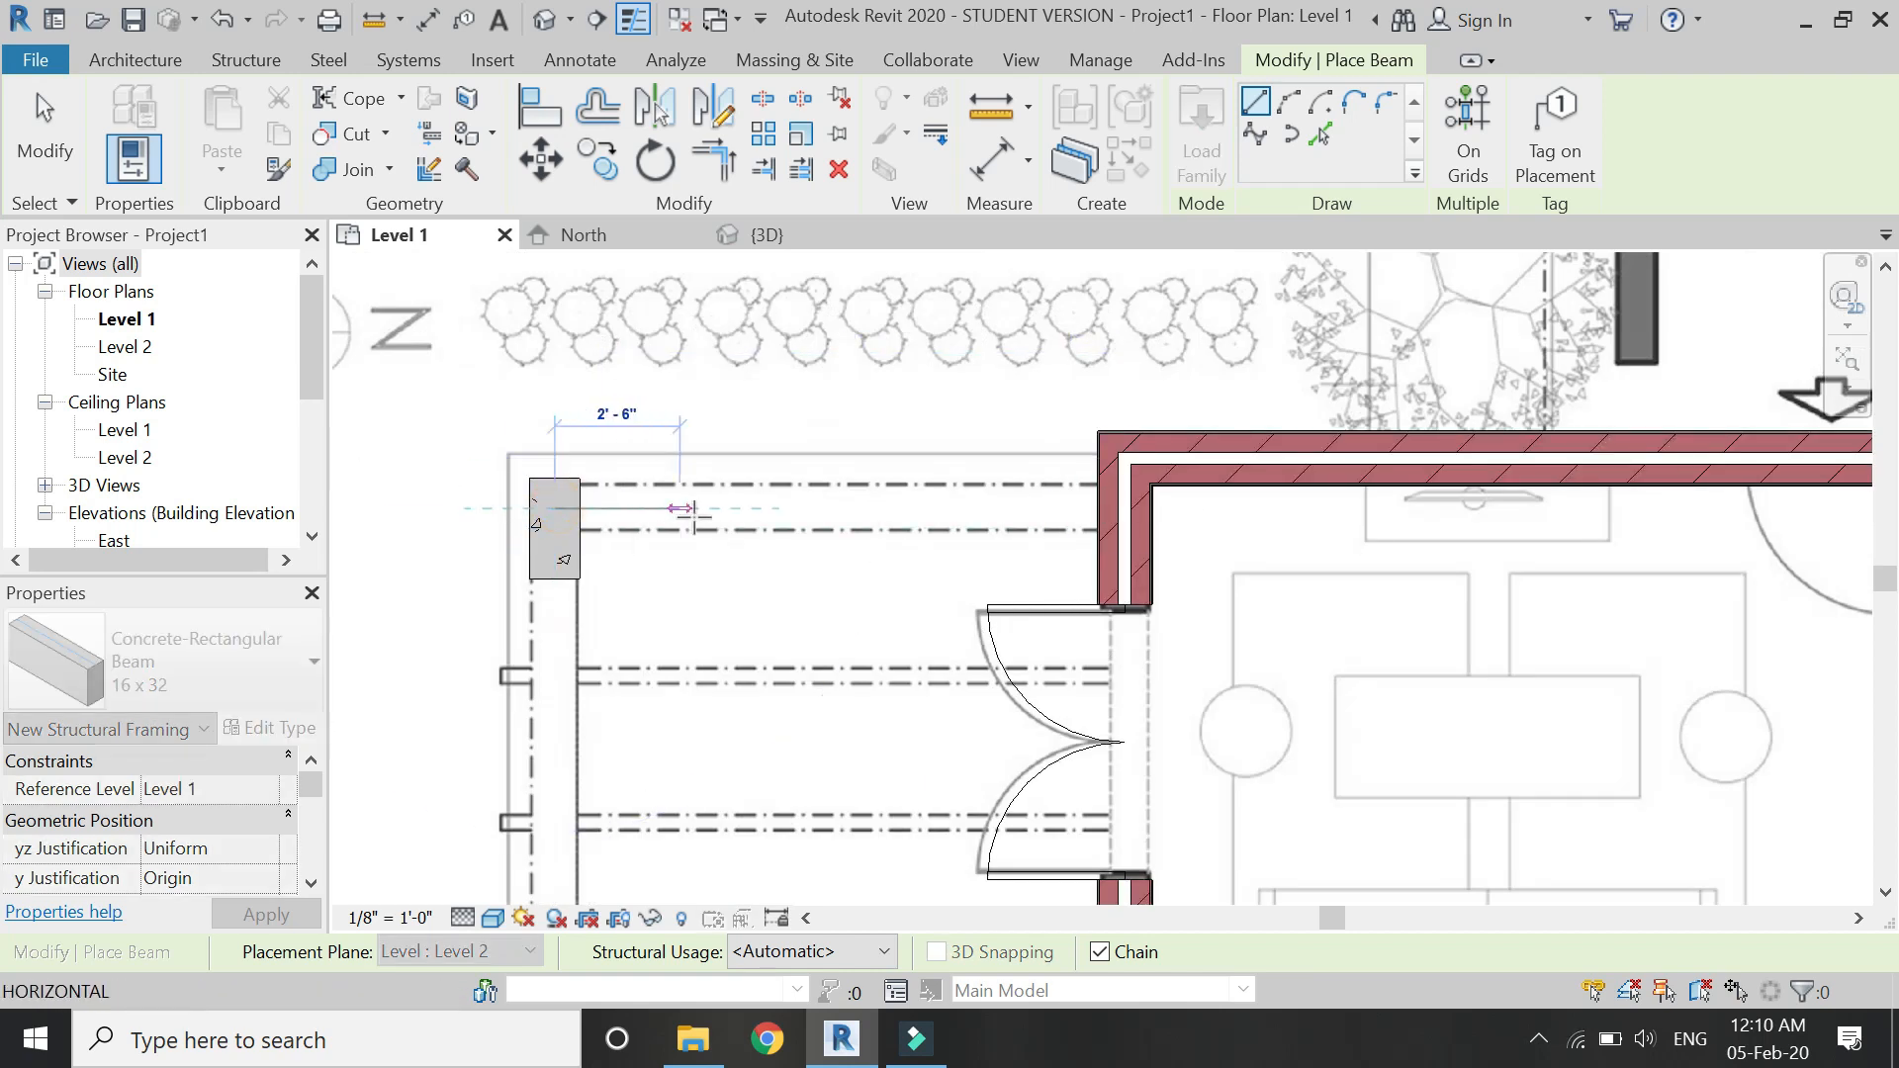
scroll(1089, 511, "up", 5)
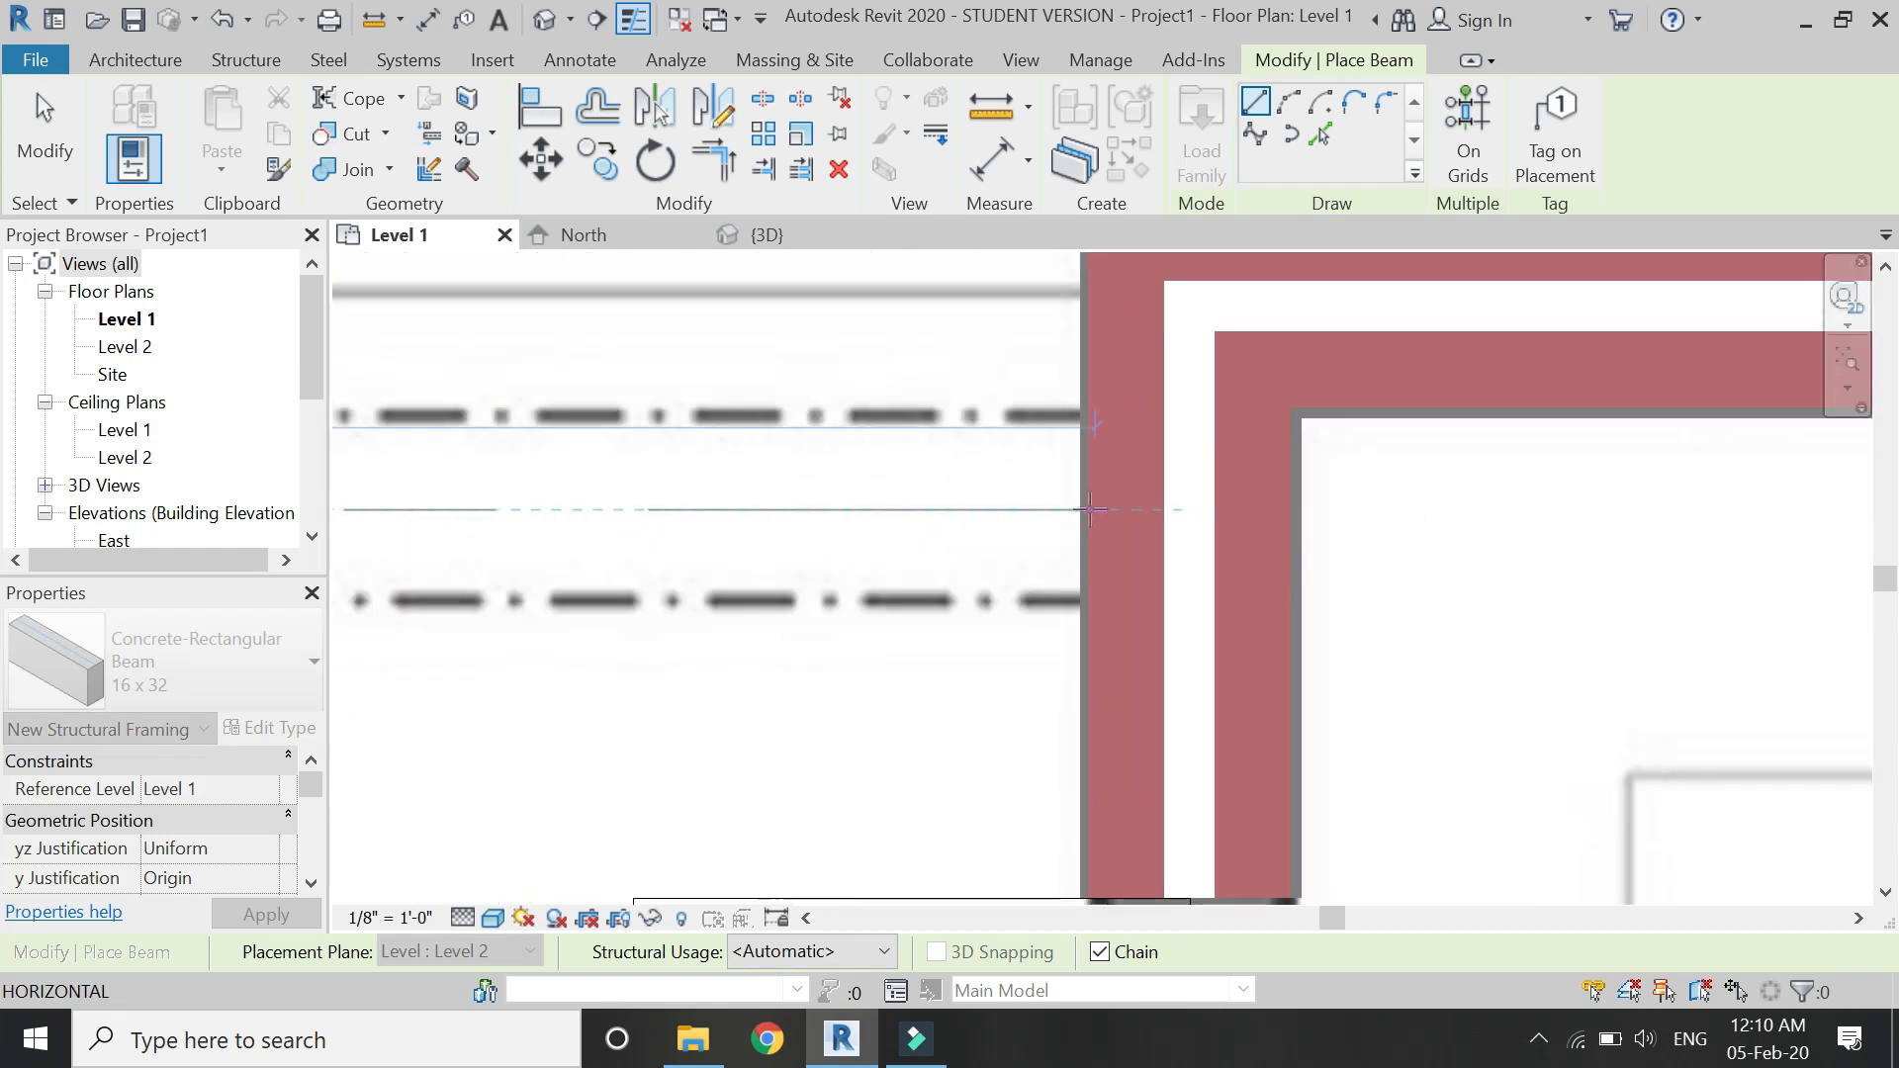
left_click(1079, 510)
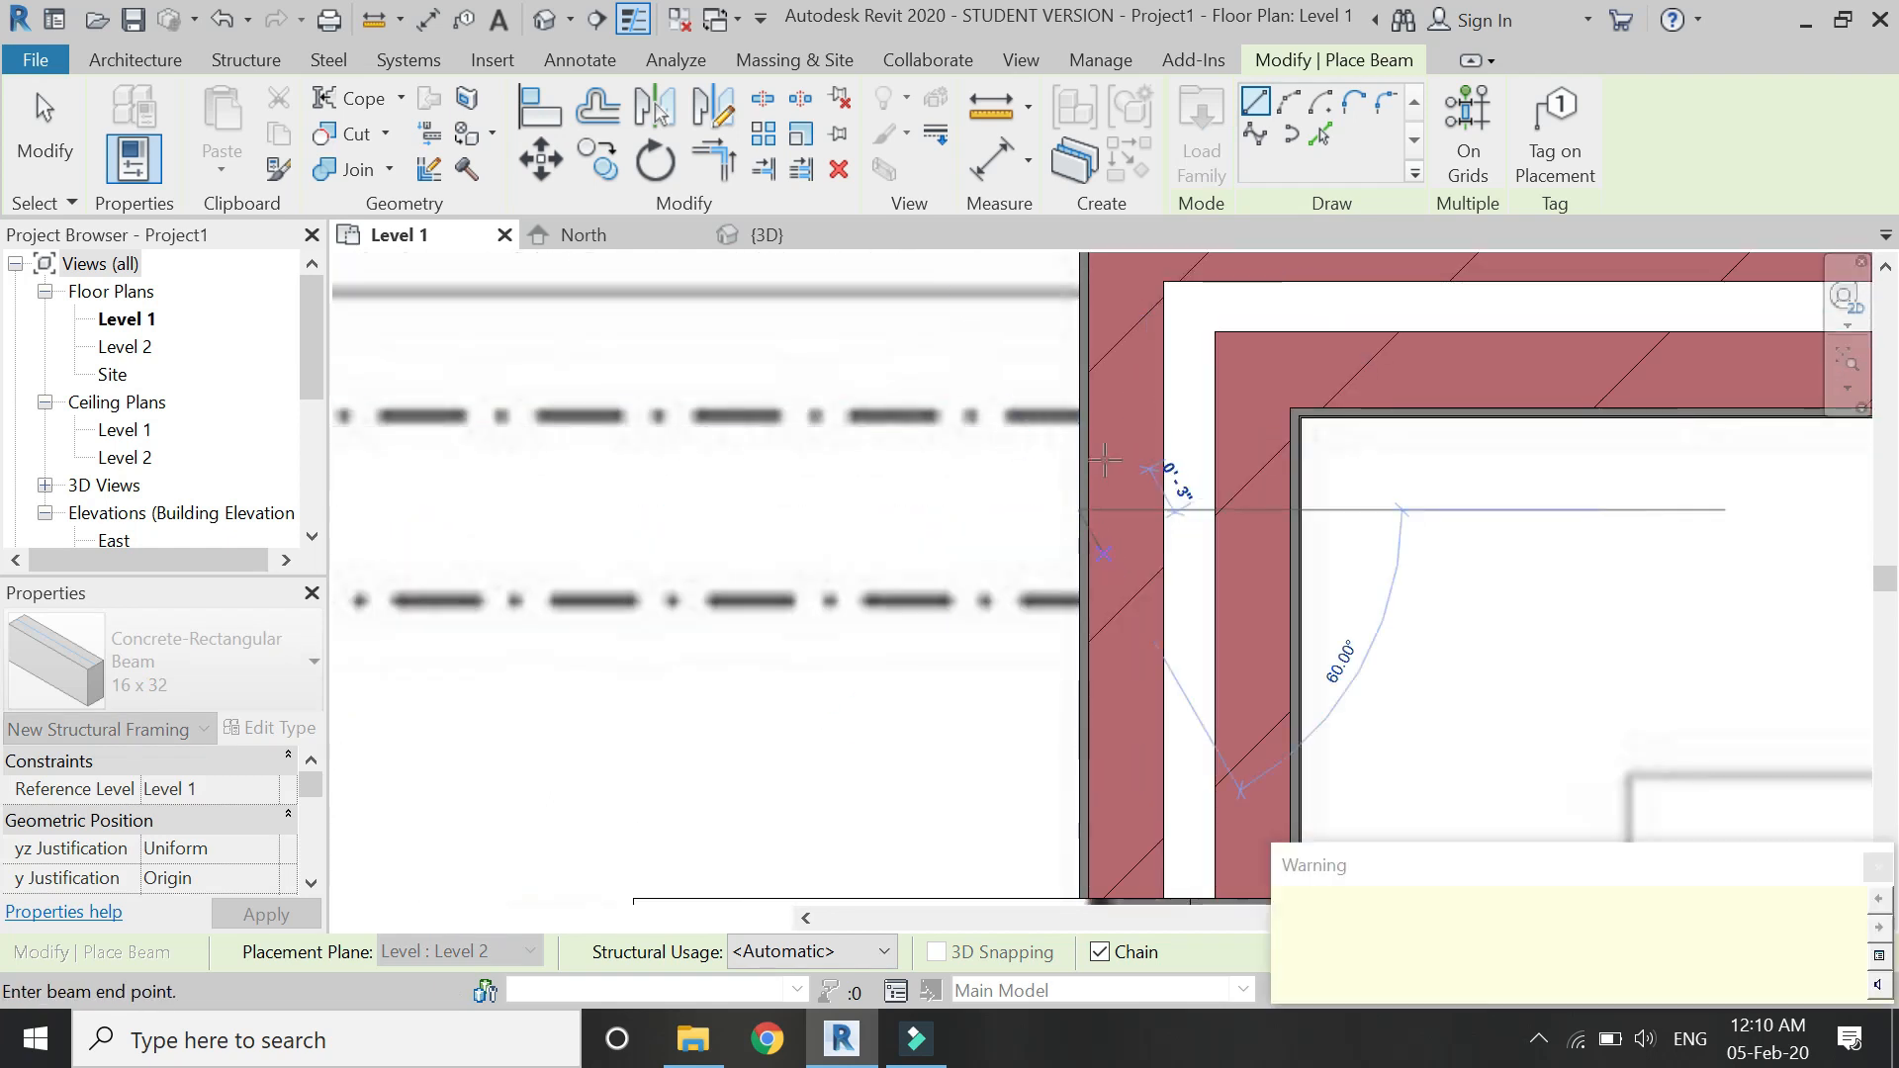
scroll(1109, 450, "down", 4)
scroll(1109, 450, "down", 3)
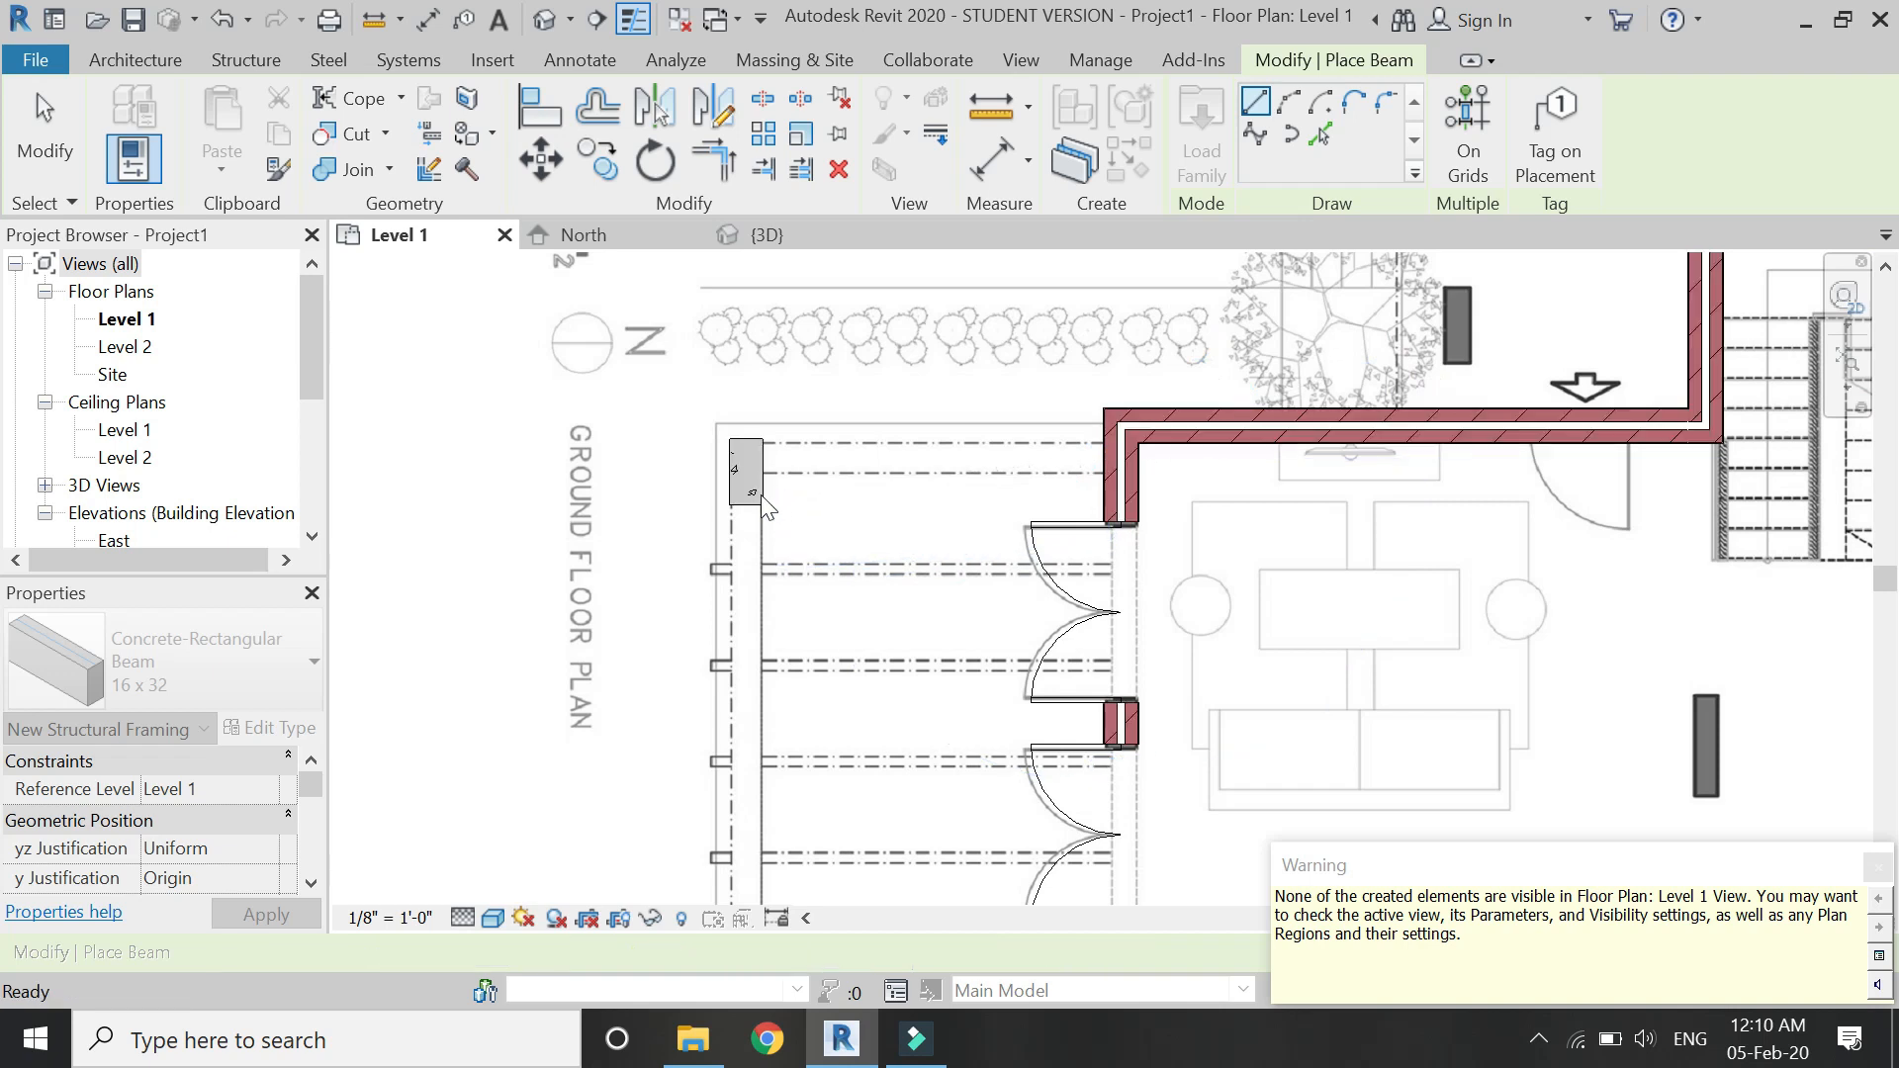
Draw a vertical 16 x 32 concrete beam connecting the upper terrace column to the lower one, and end the beam command.
scroll(727, 465, "up", 4)
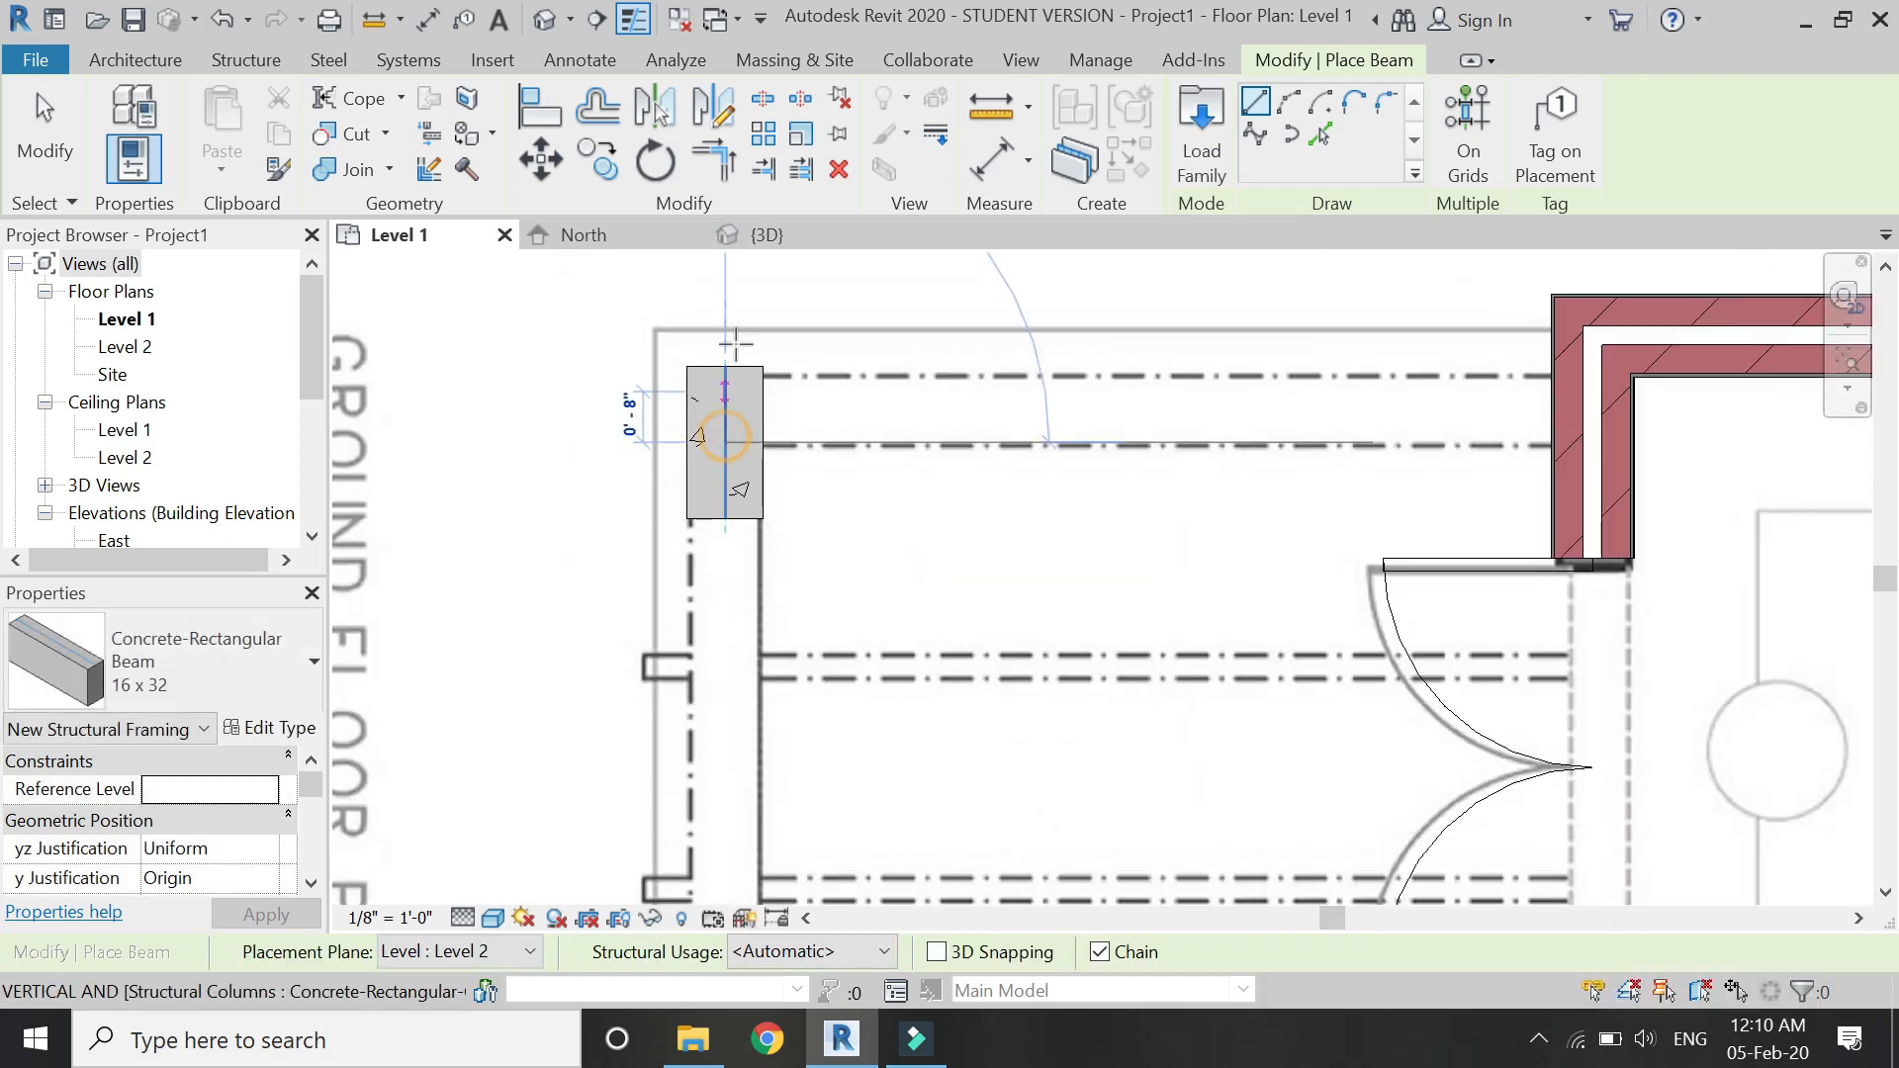
scroll(737, 495, "down", 8)
scroll(732, 692, "up", 6)
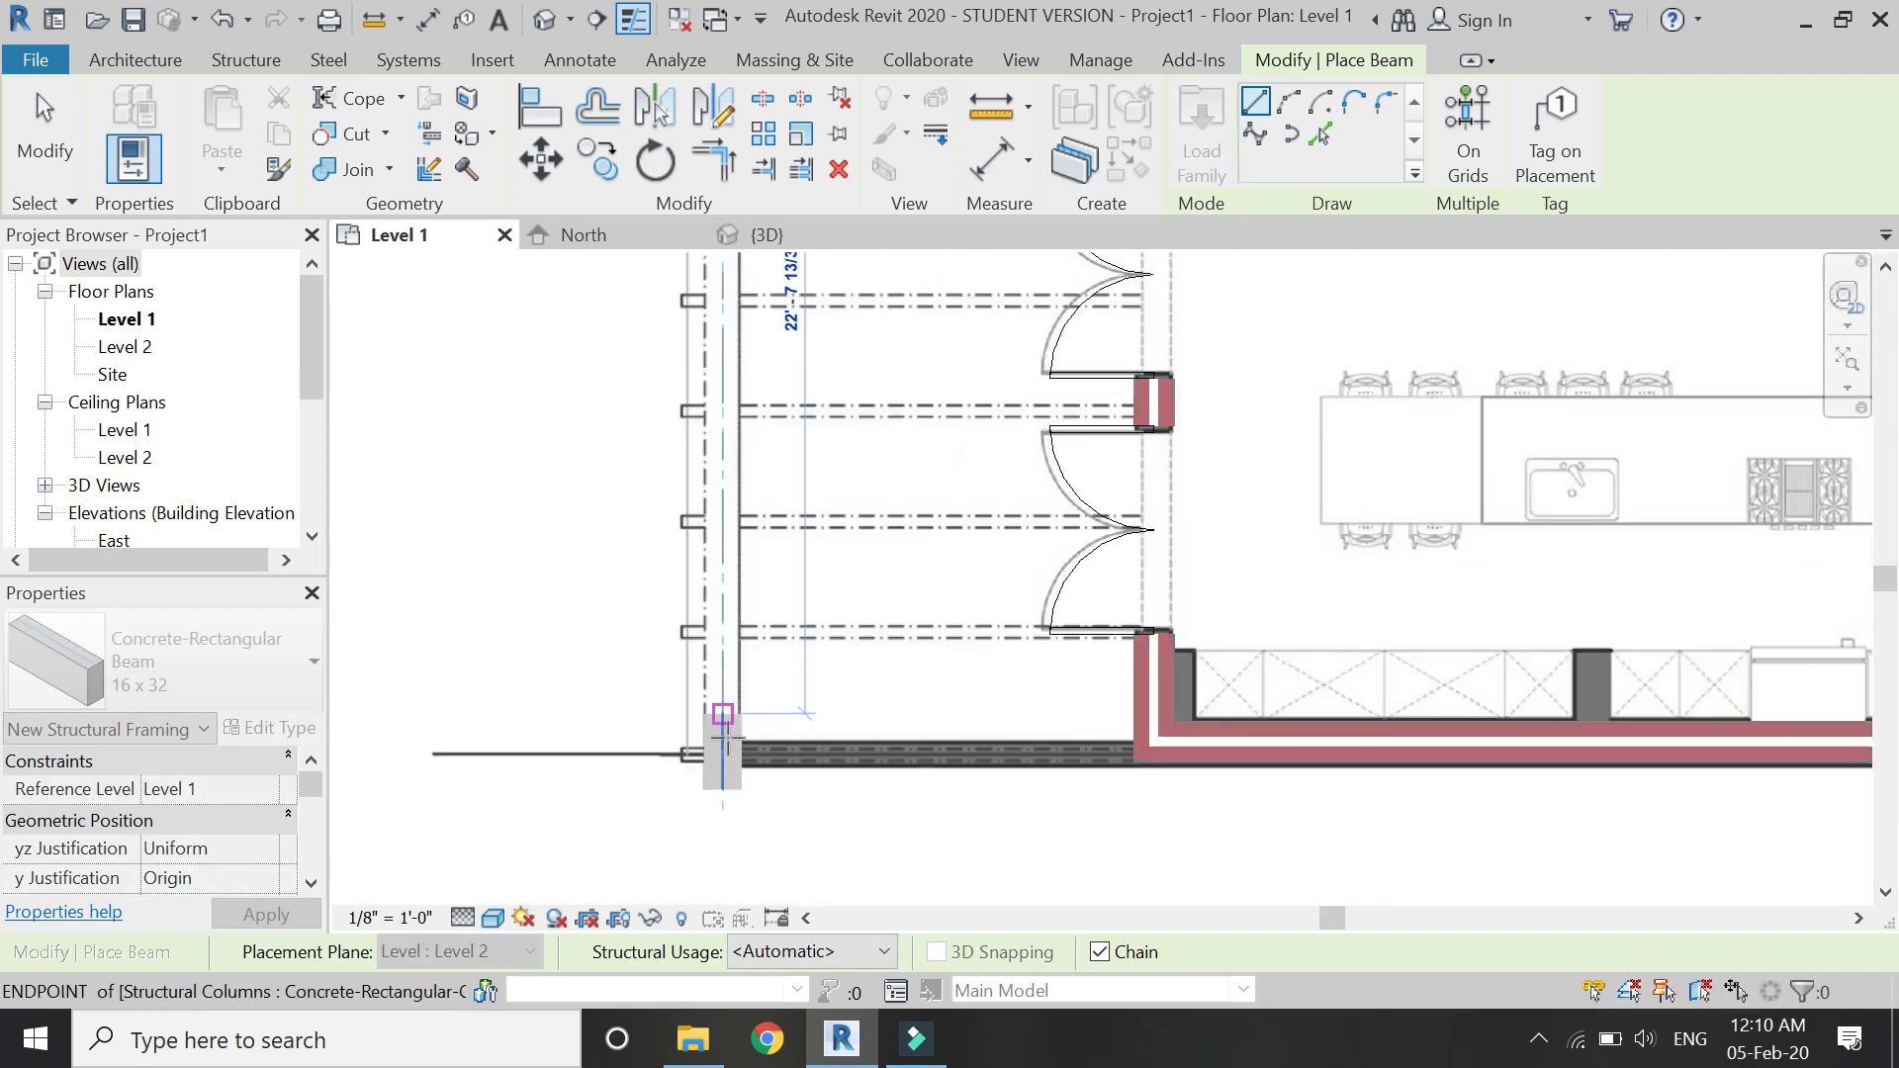
left_click(720, 759)
scroll(703, 693, "down", 6)
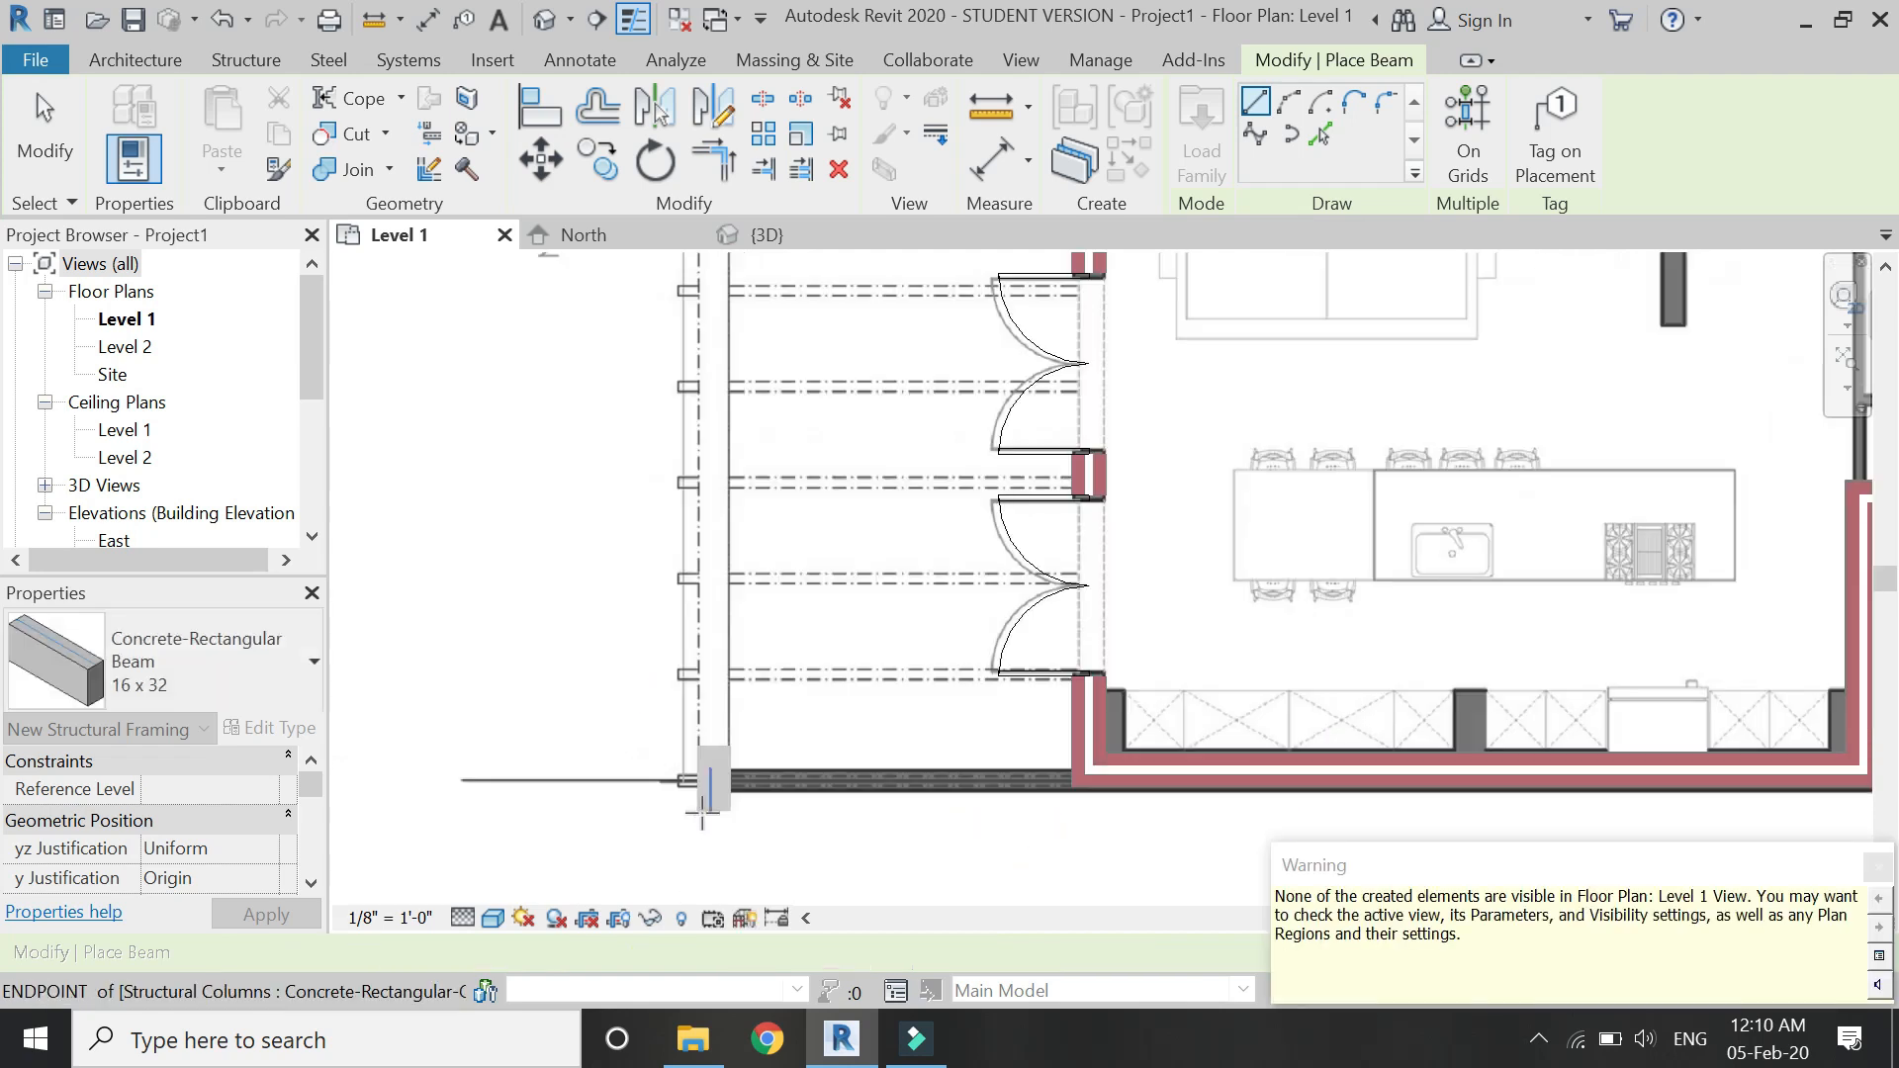
key("Escape")
key("Escape")
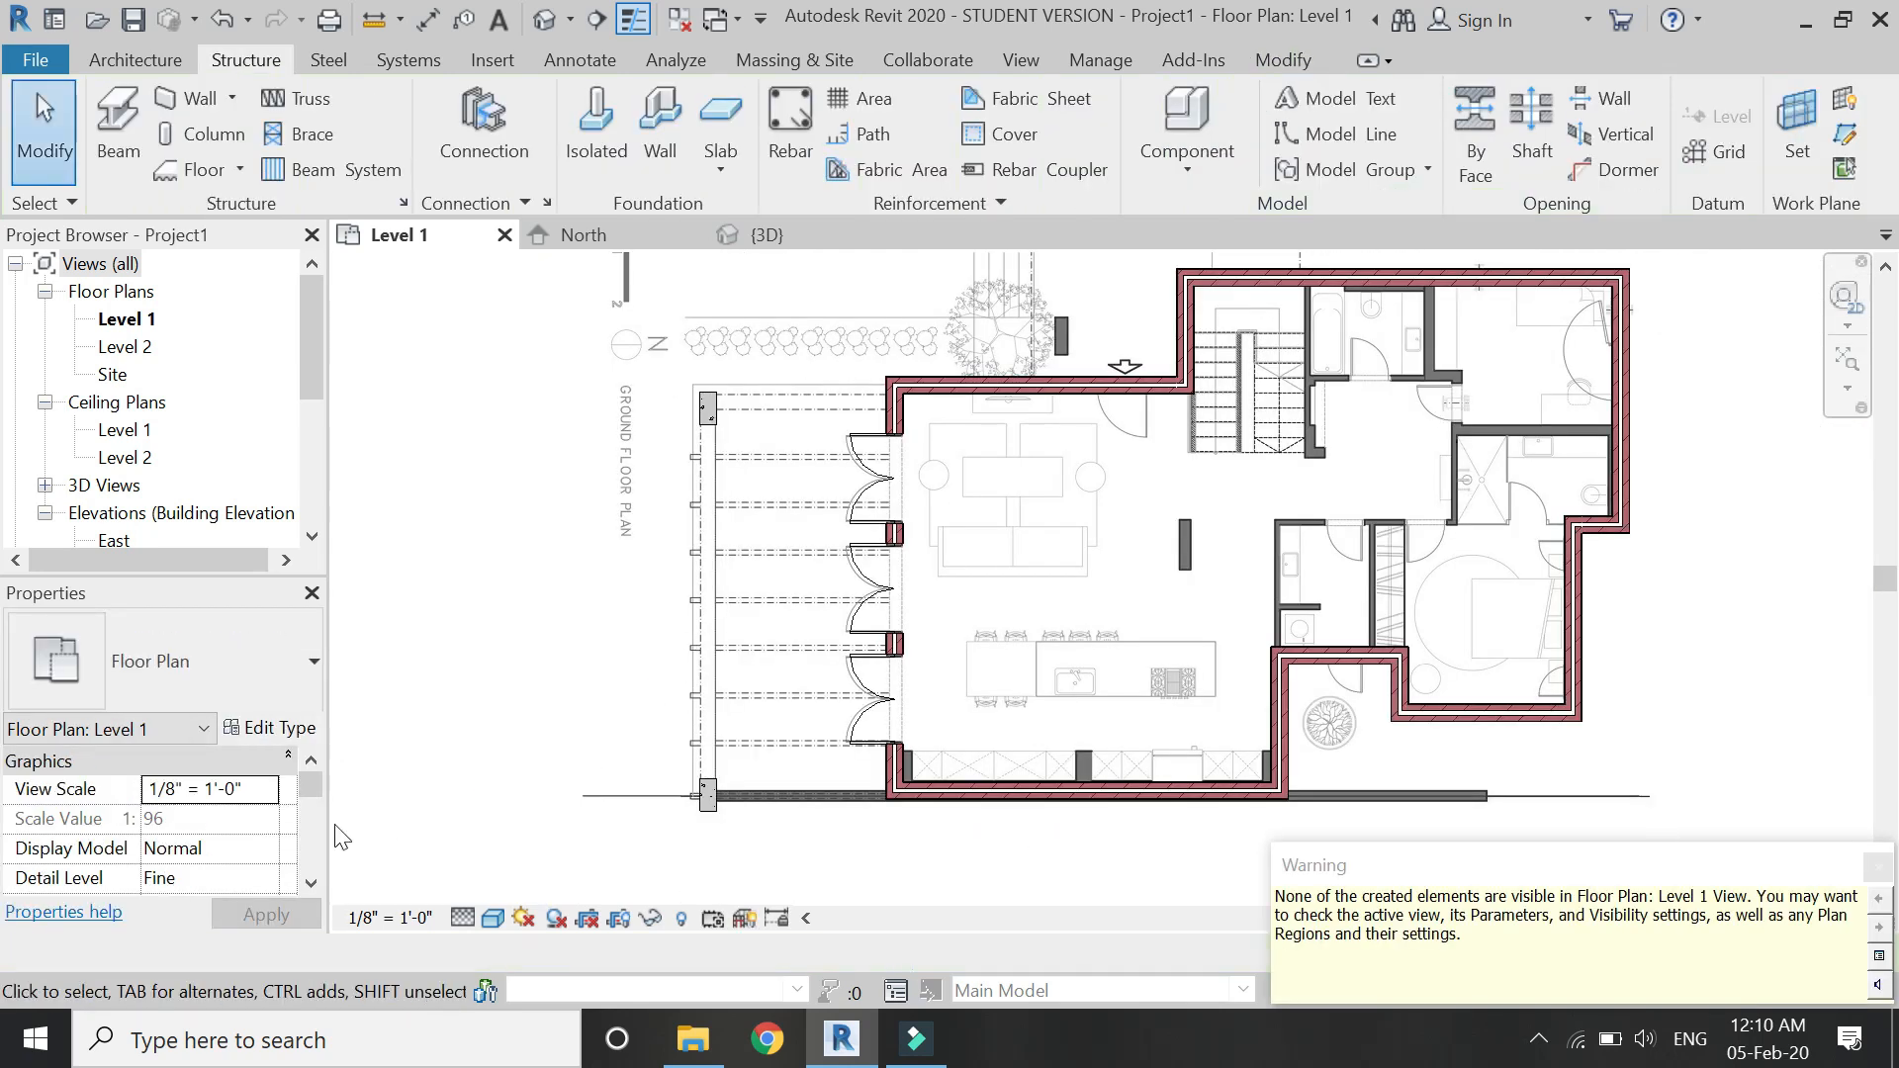
Temporarily hide the ground floor plan image in the Level 1 view.
scroll(732, 653, "down", 4)
left_click(692, 691)
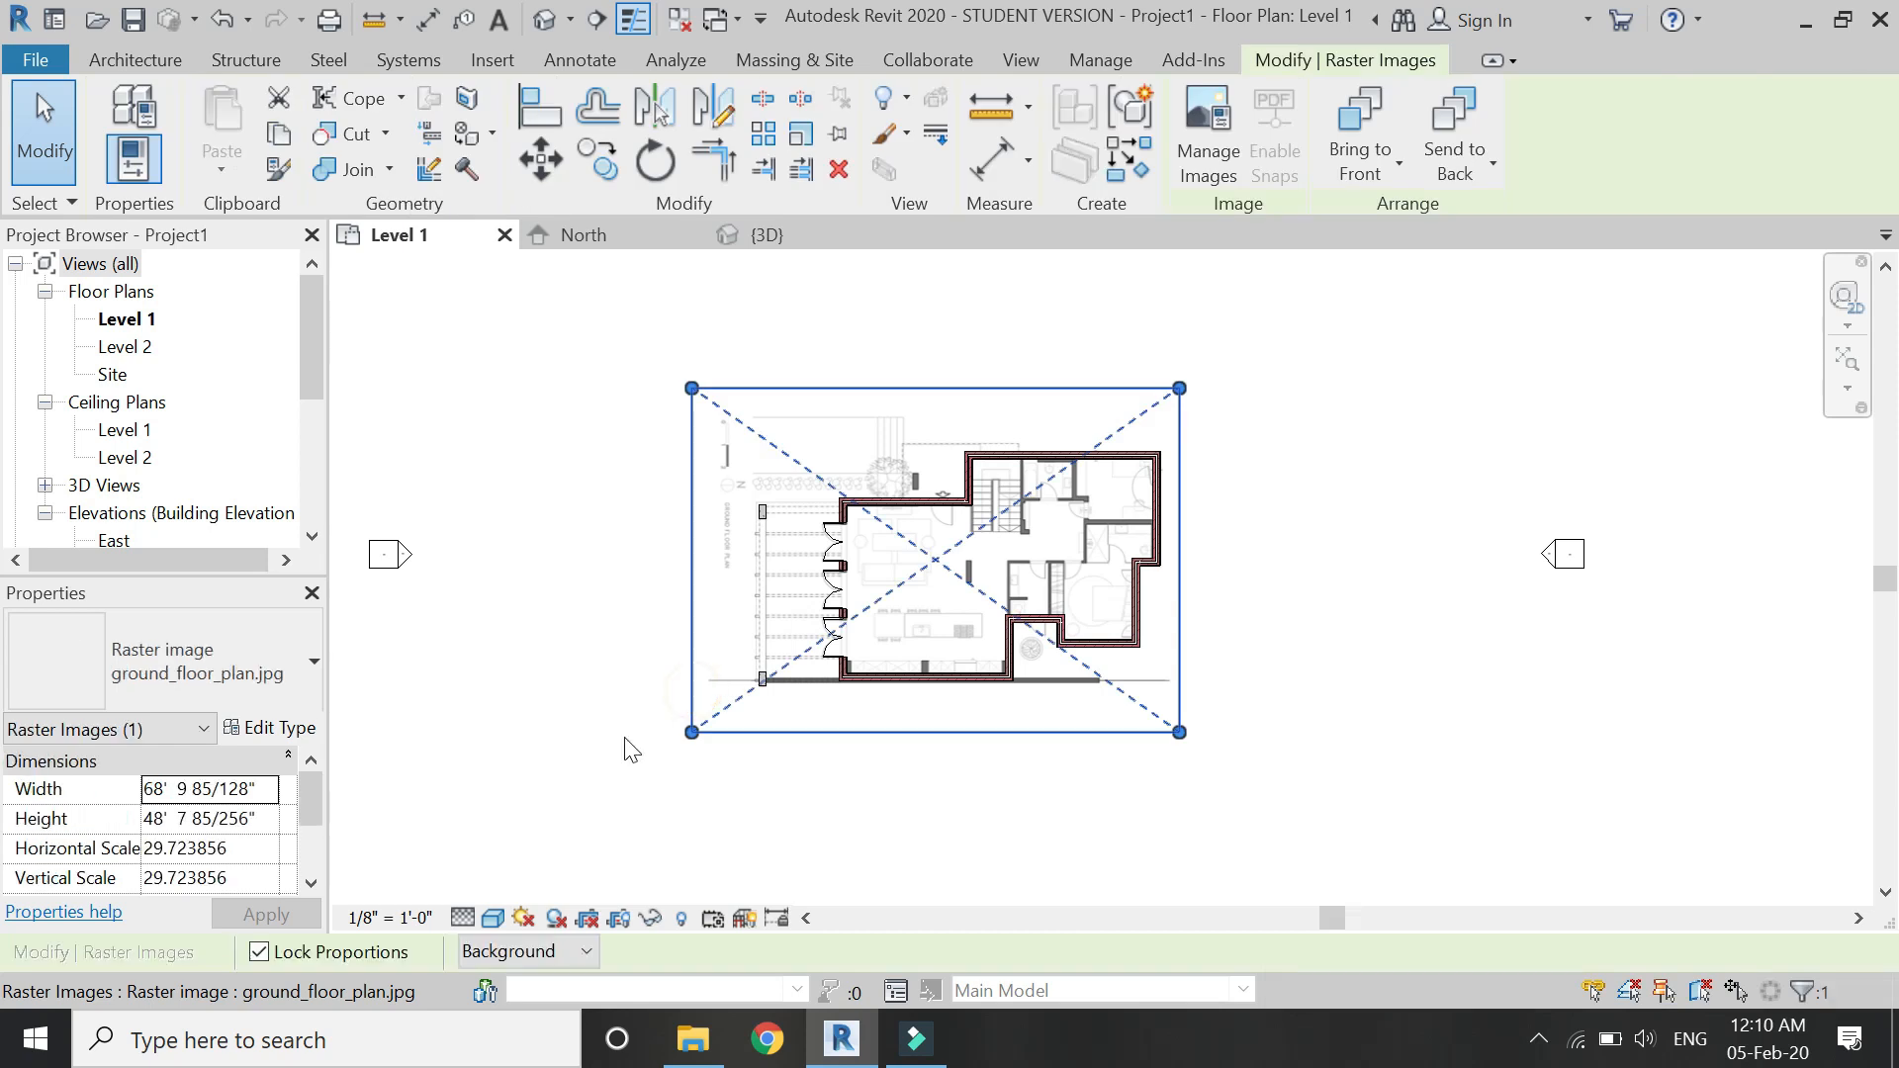
left_click(652, 920)
left_click(679, 849)
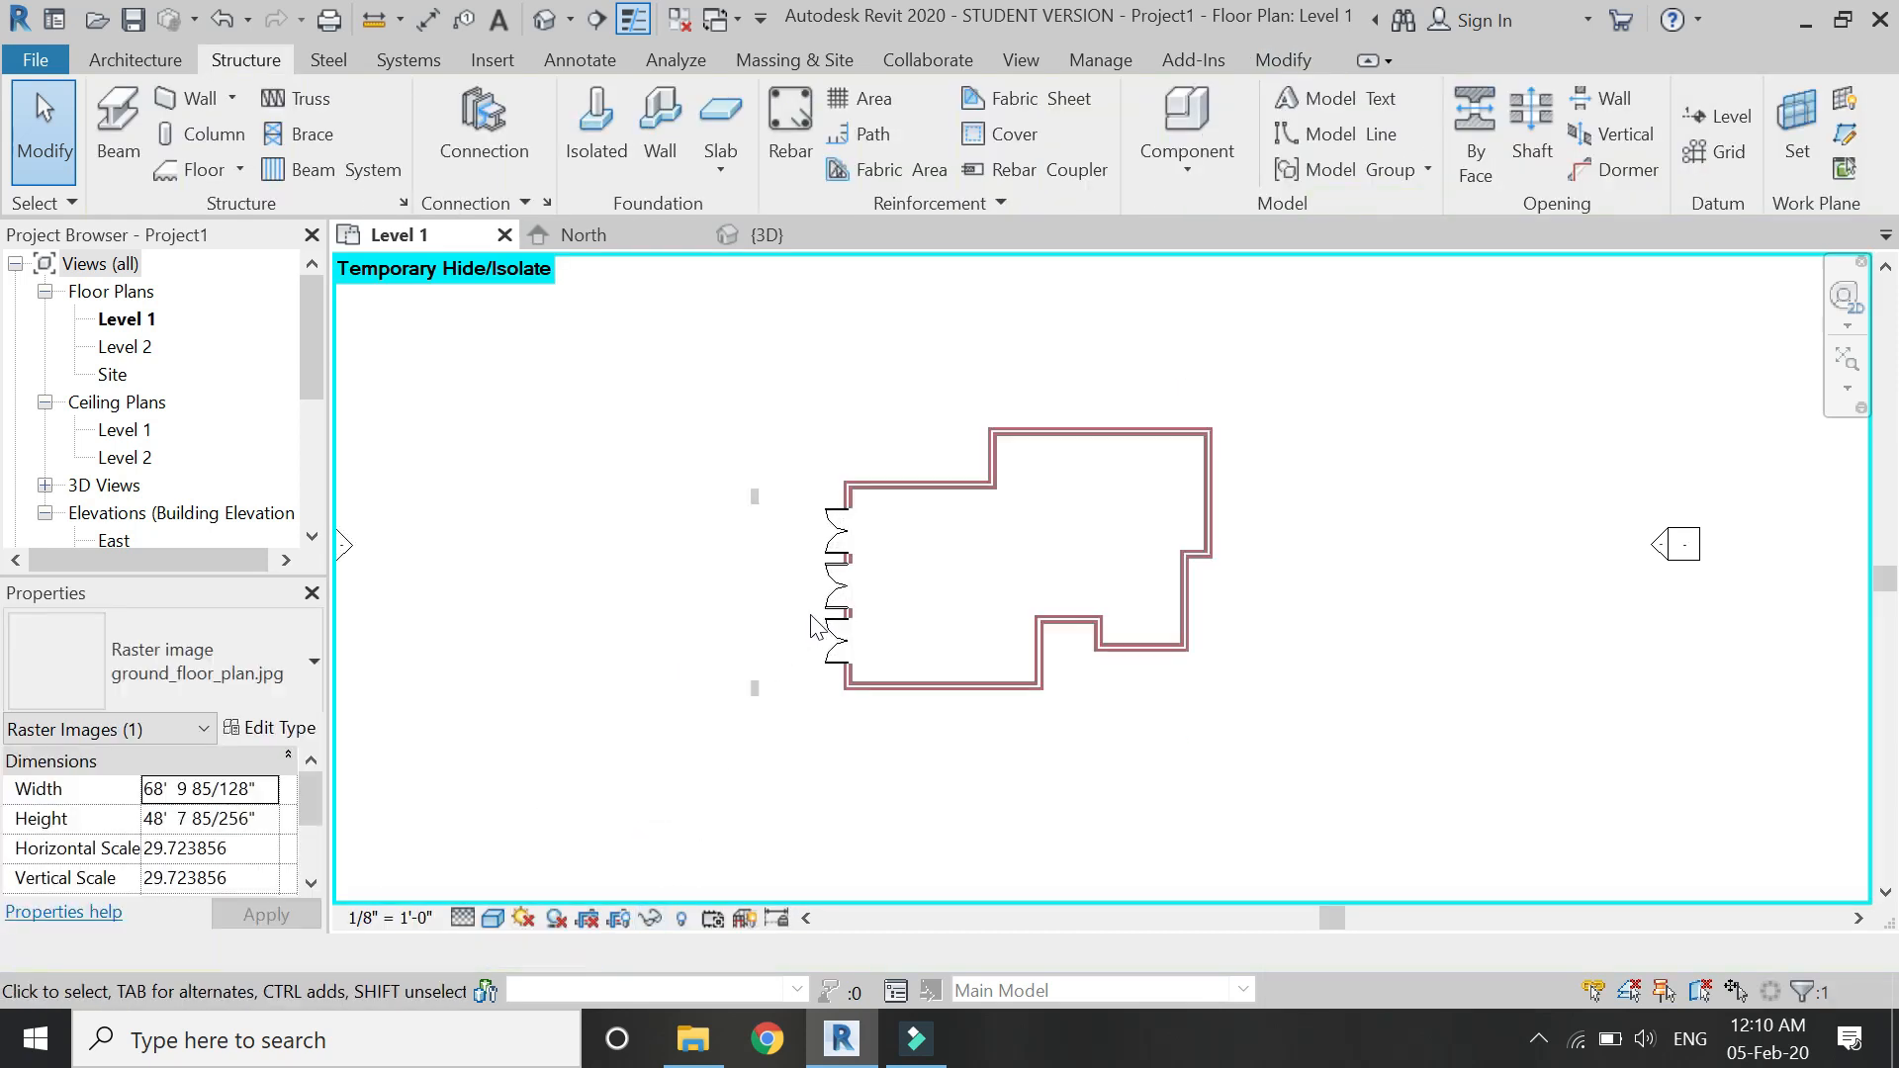
Set the Level 1 floor plan's underlay base level to Level 1 and its underlay orientation to Look up.
scroll(811, 625, "up", 3)
scroll(207, 841, "down", 7)
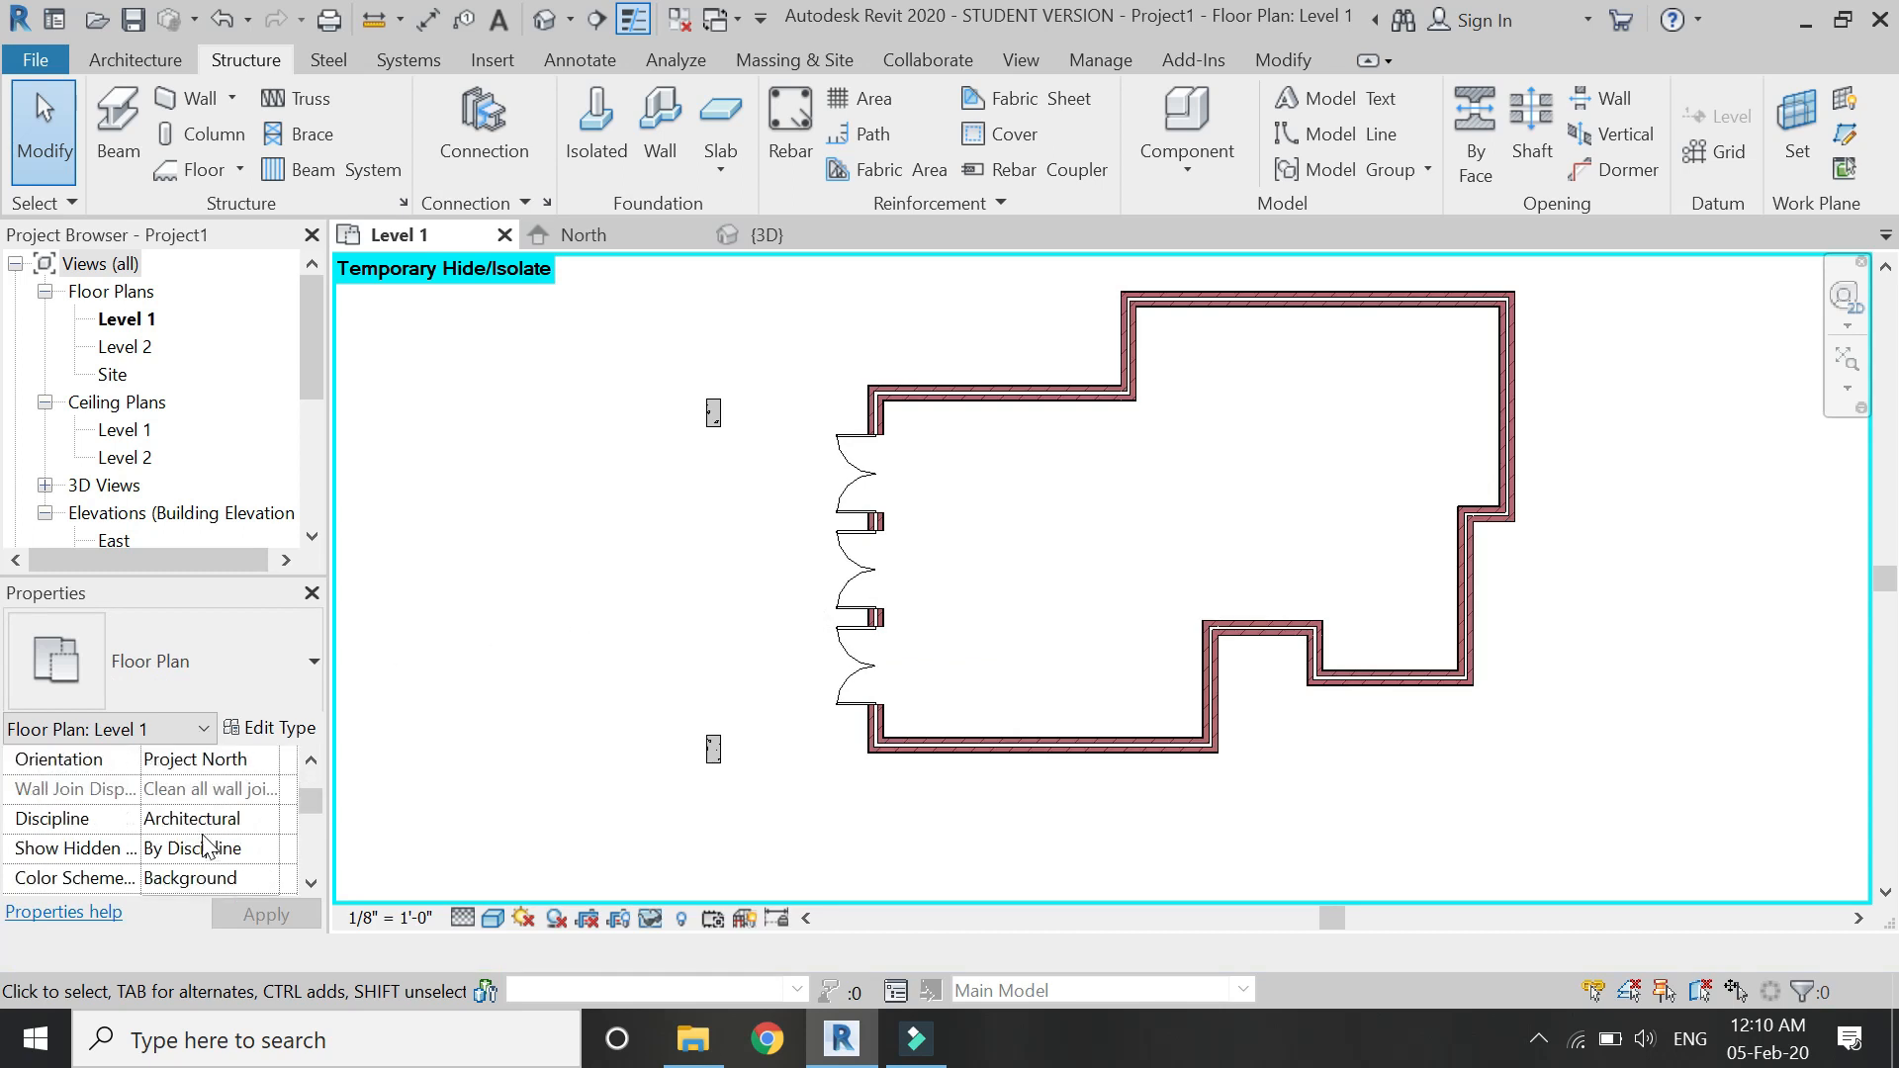
scroll(208, 841, "up", 2)
left_click(255, 816)
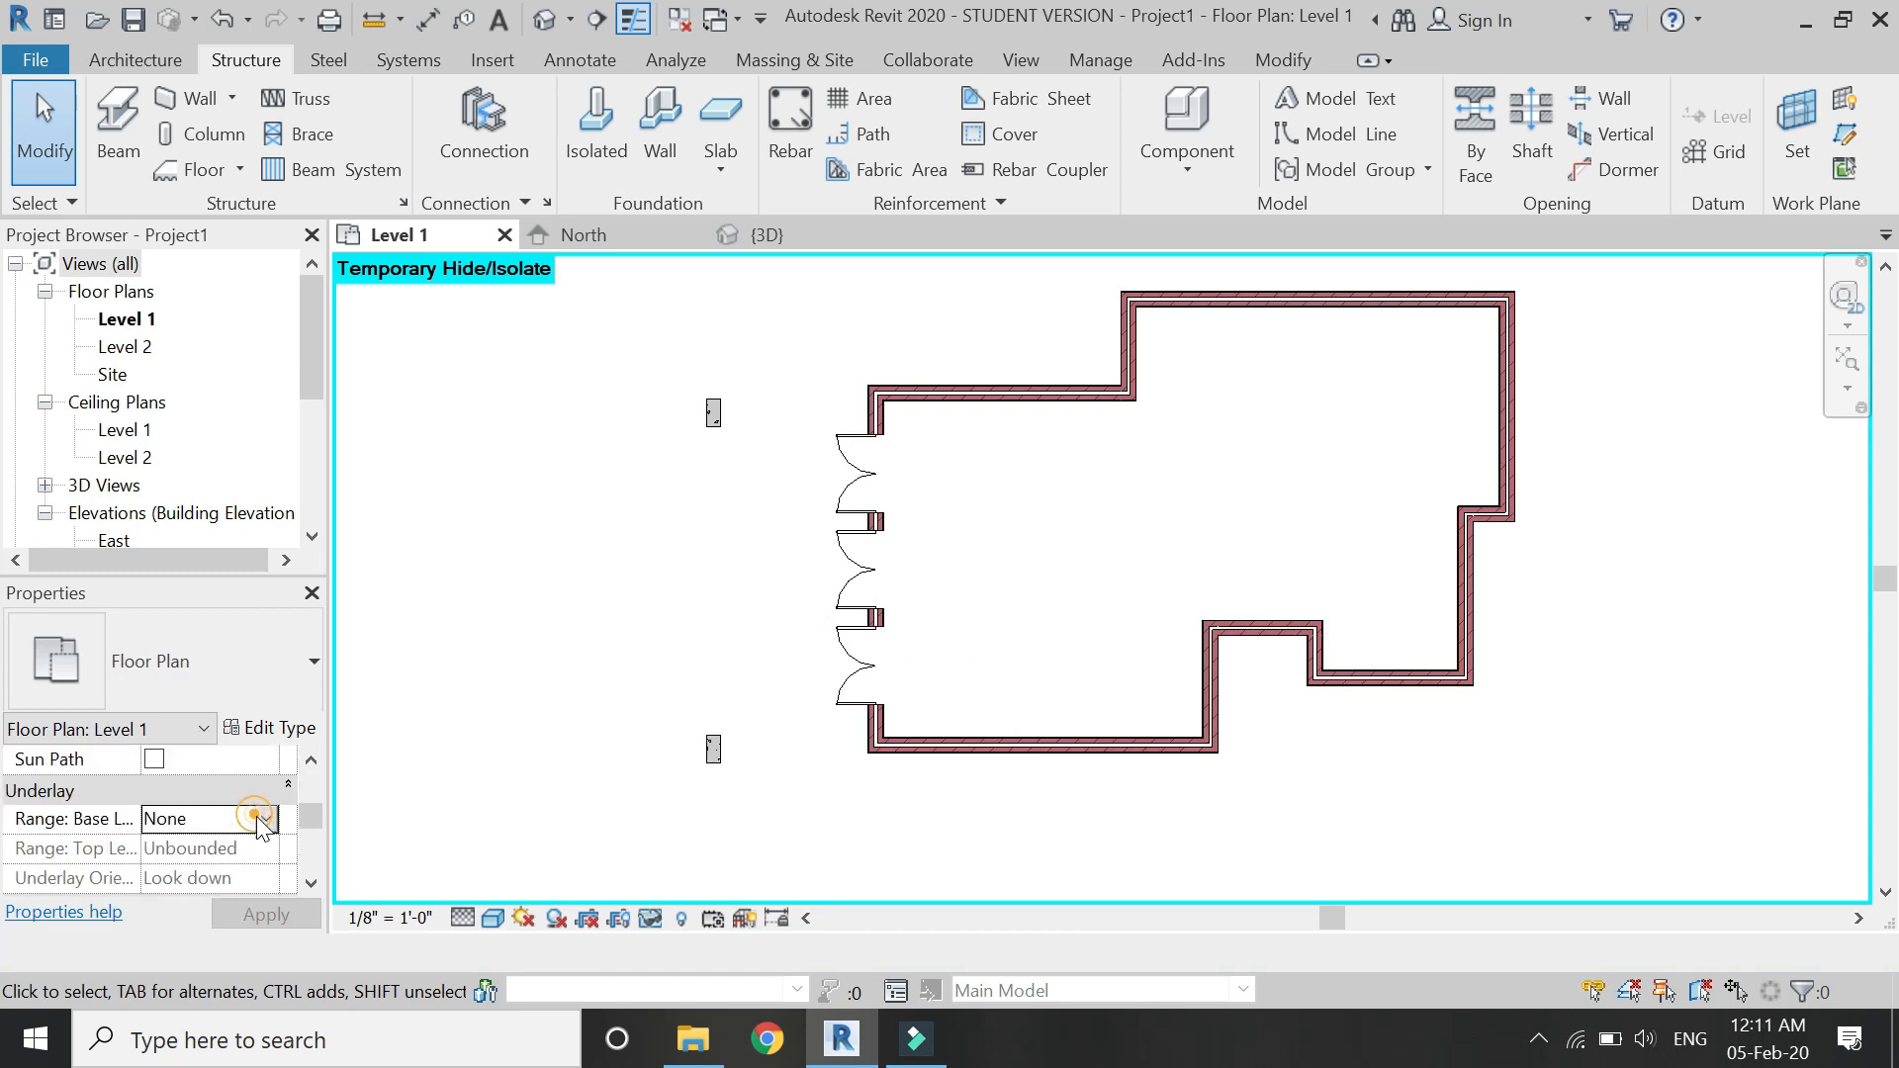
left_click(260, 821)
left_click(196, 868)
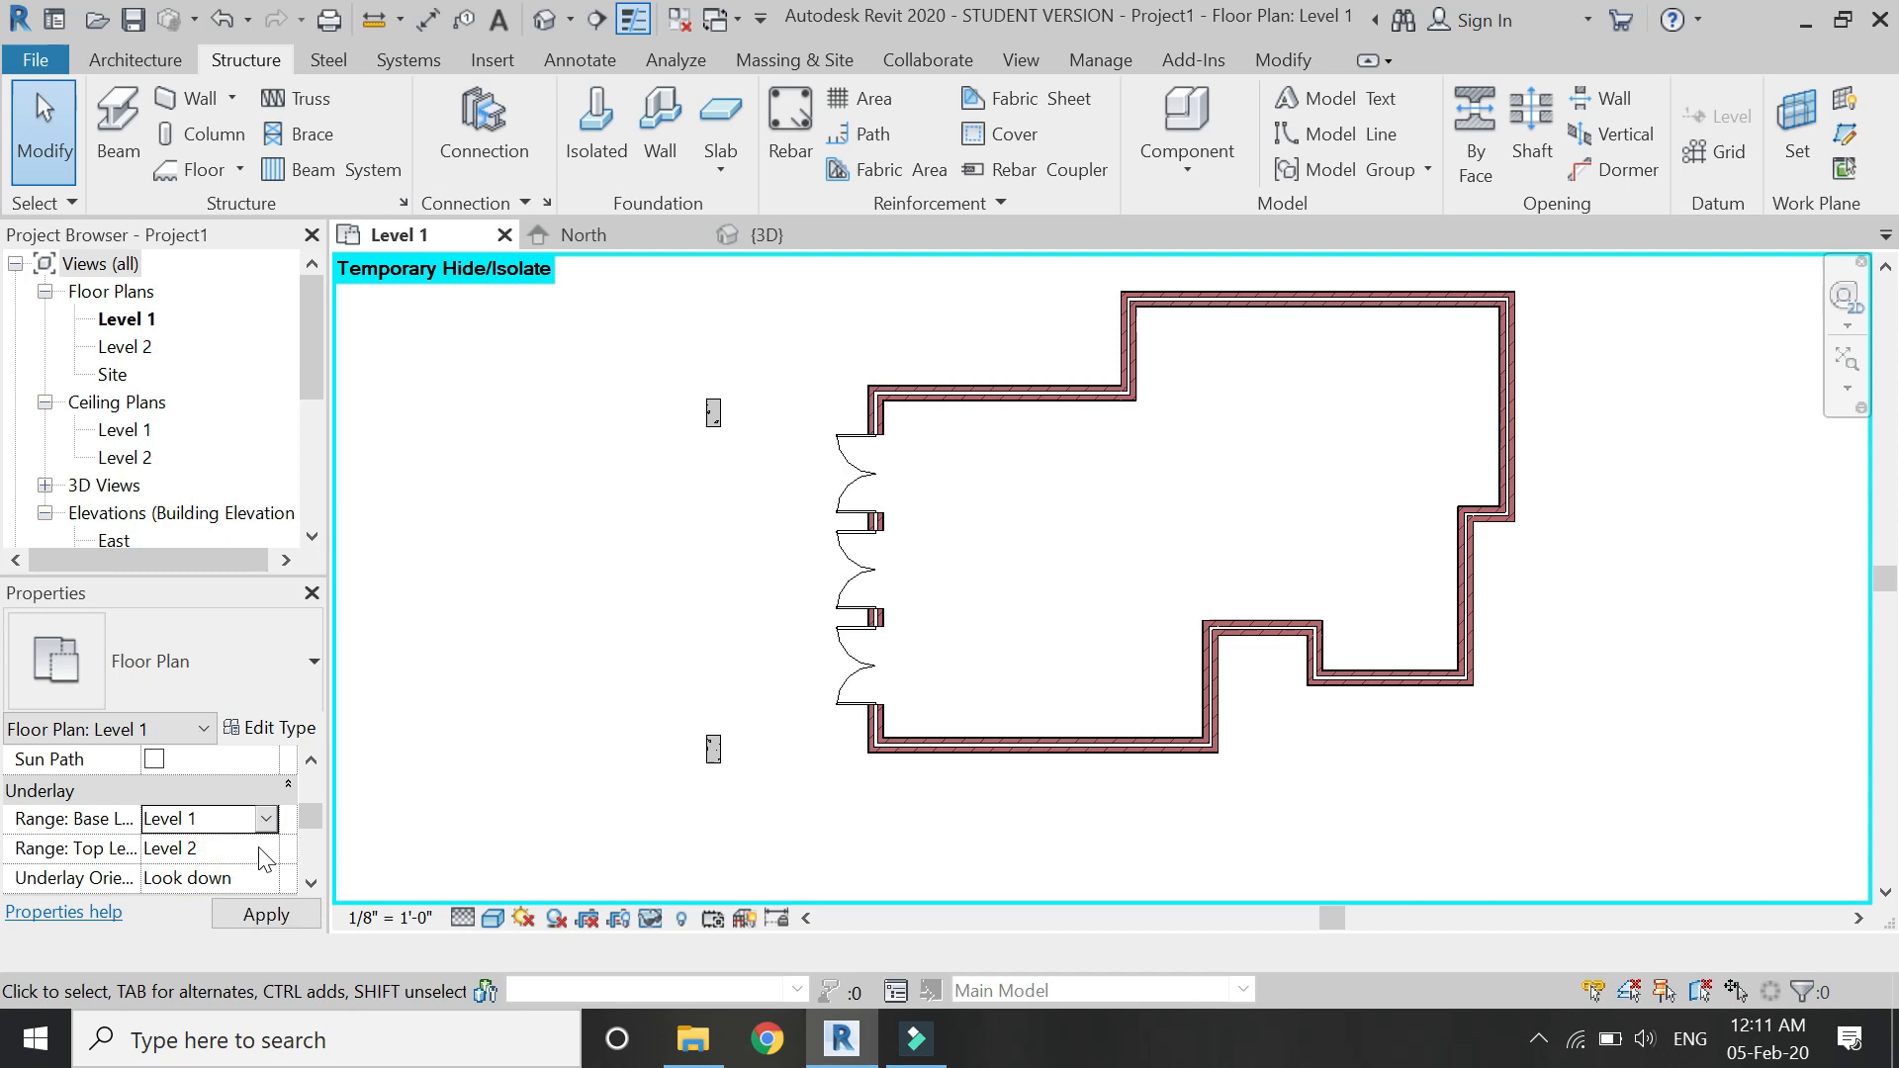
double_click(259, 879)
left_click(203, 930)
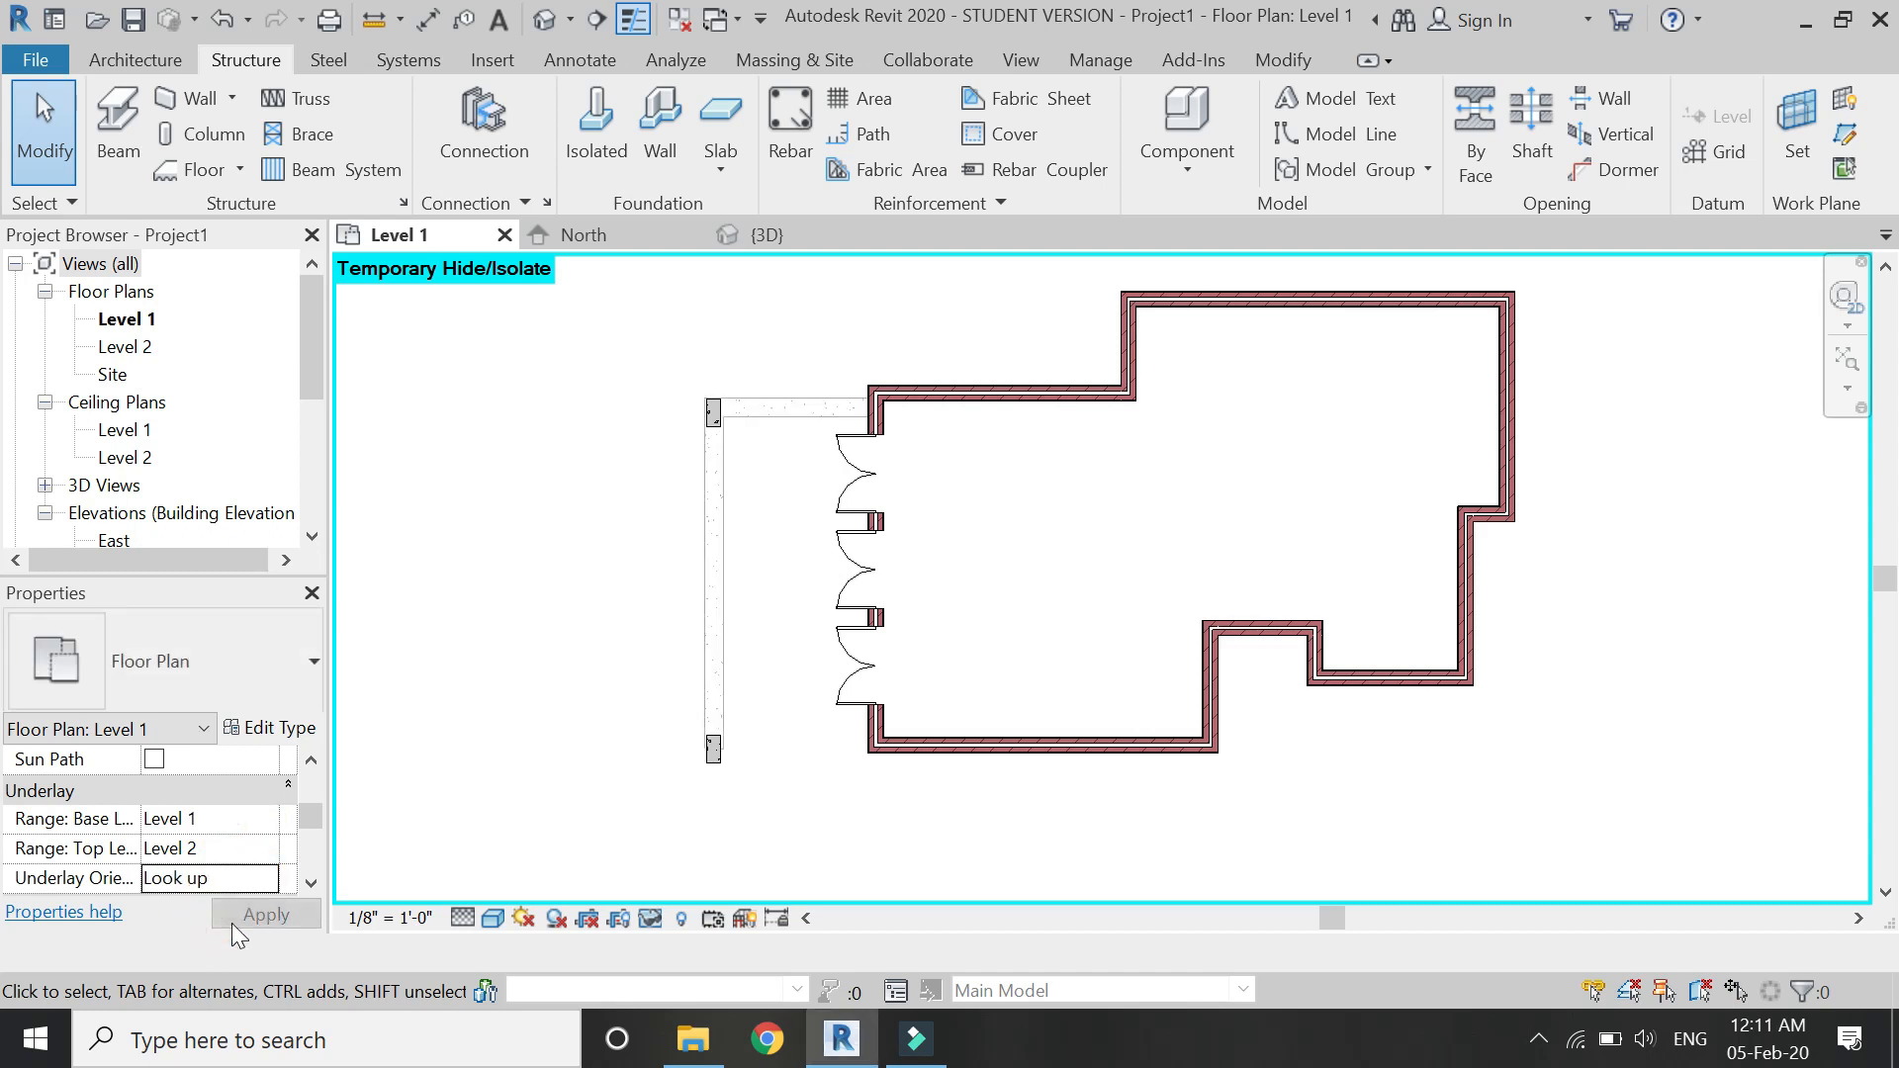
scroll(732, 528, "up", 2)
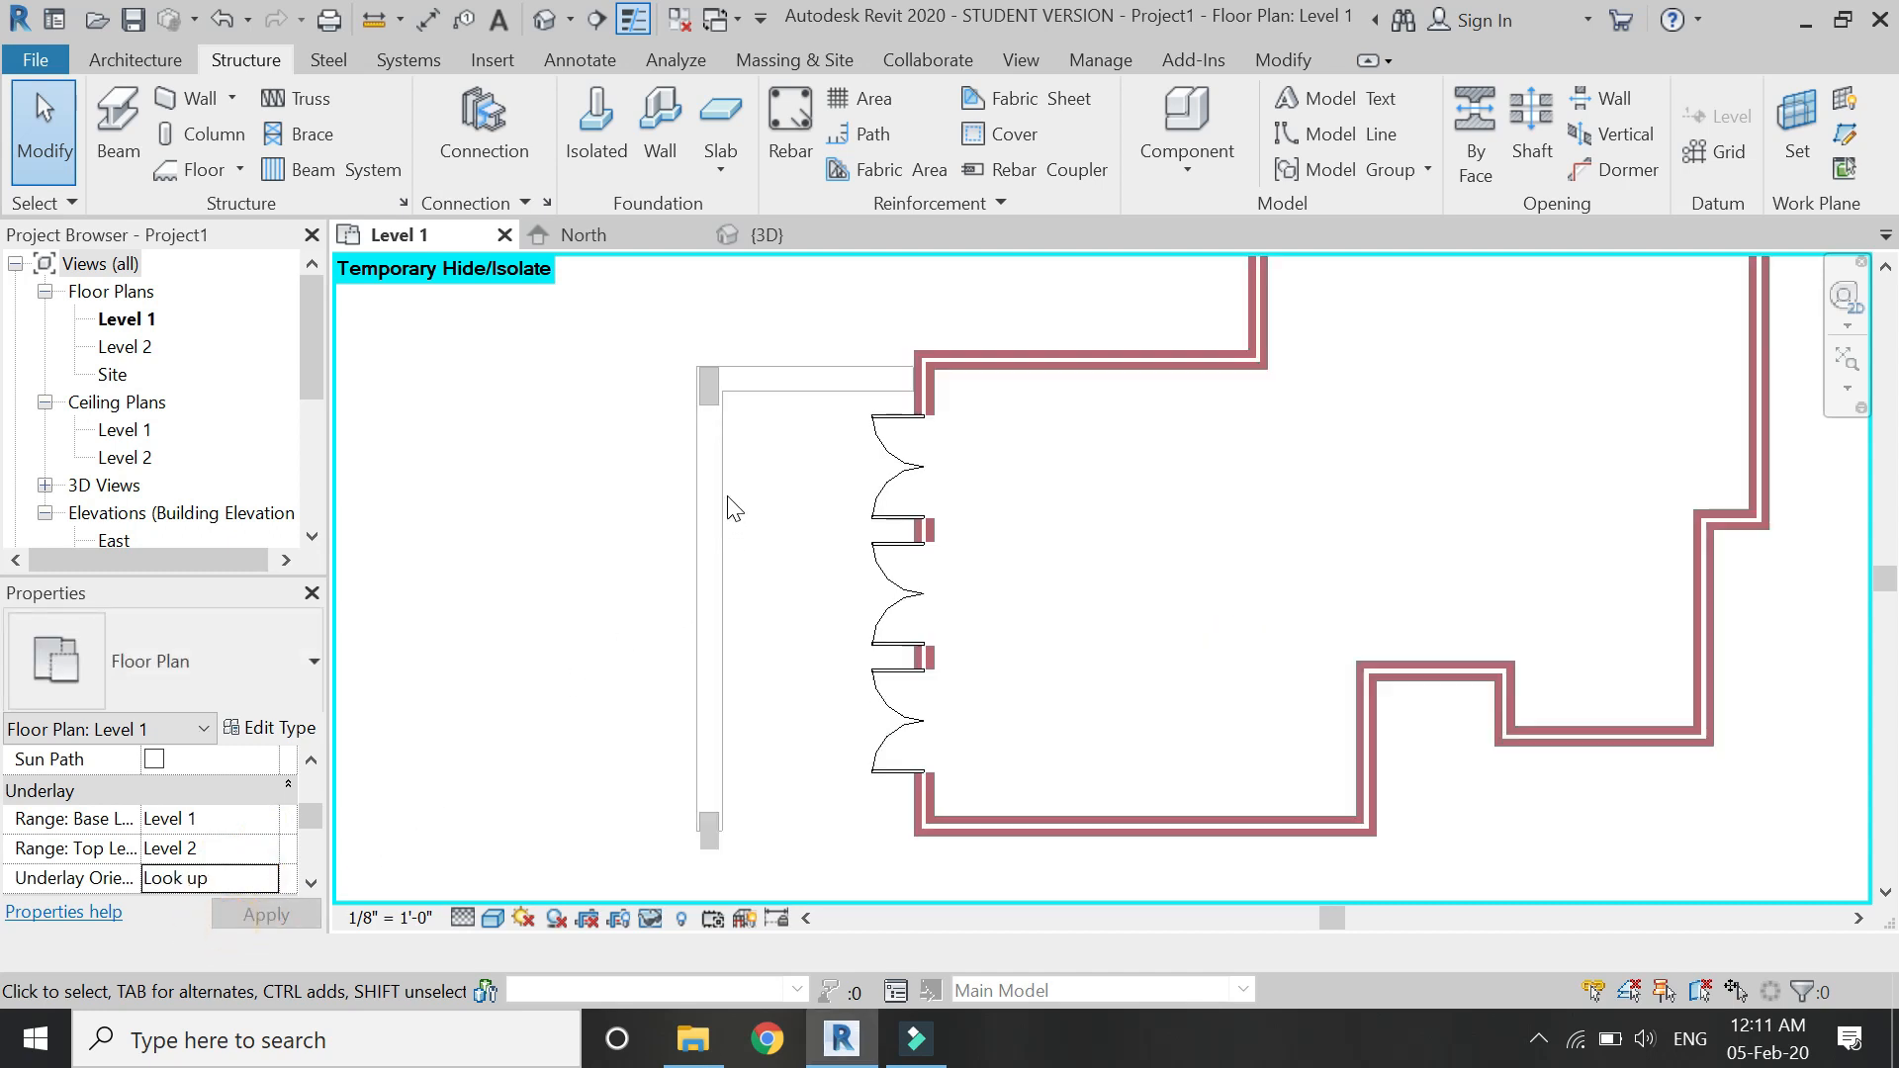
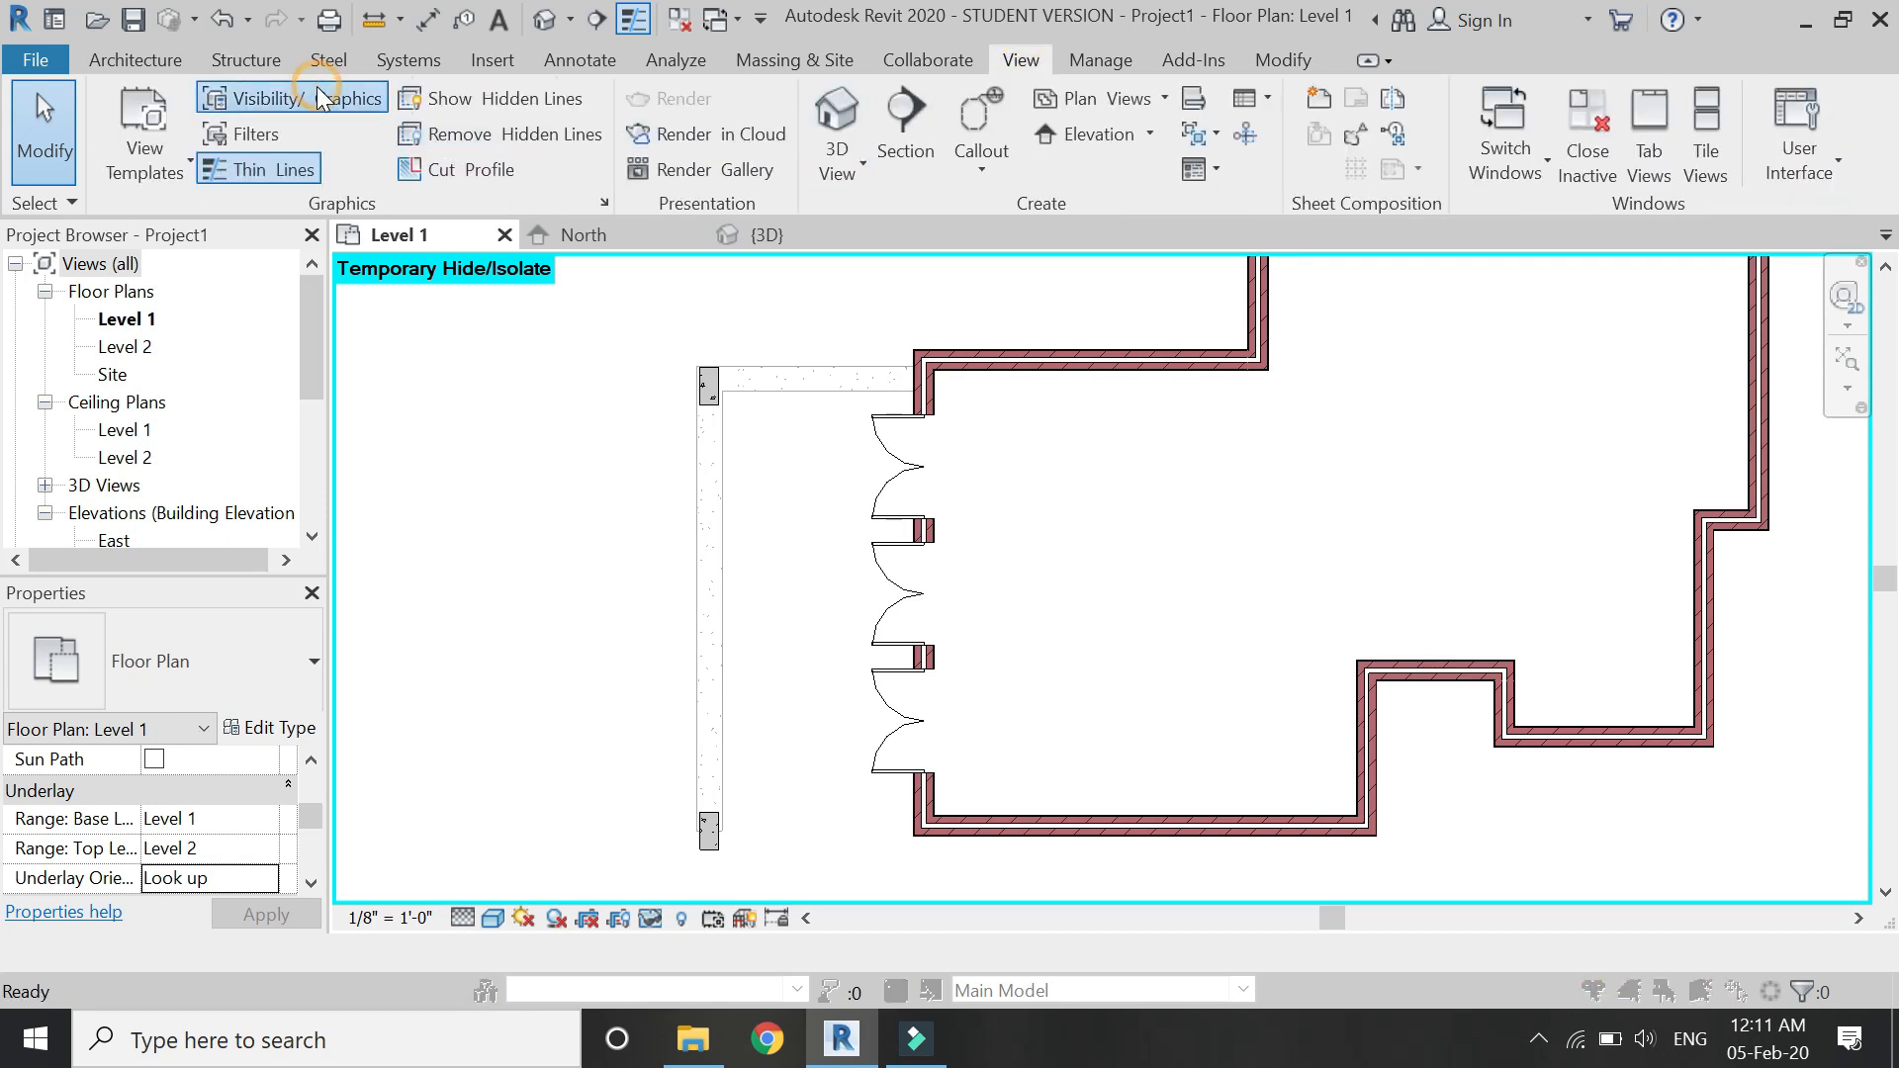
Override the projection line pattern of Structural Framing with Hidden 1/16" in the Level 1 view's visibility graphics.
left_click(316, 87)
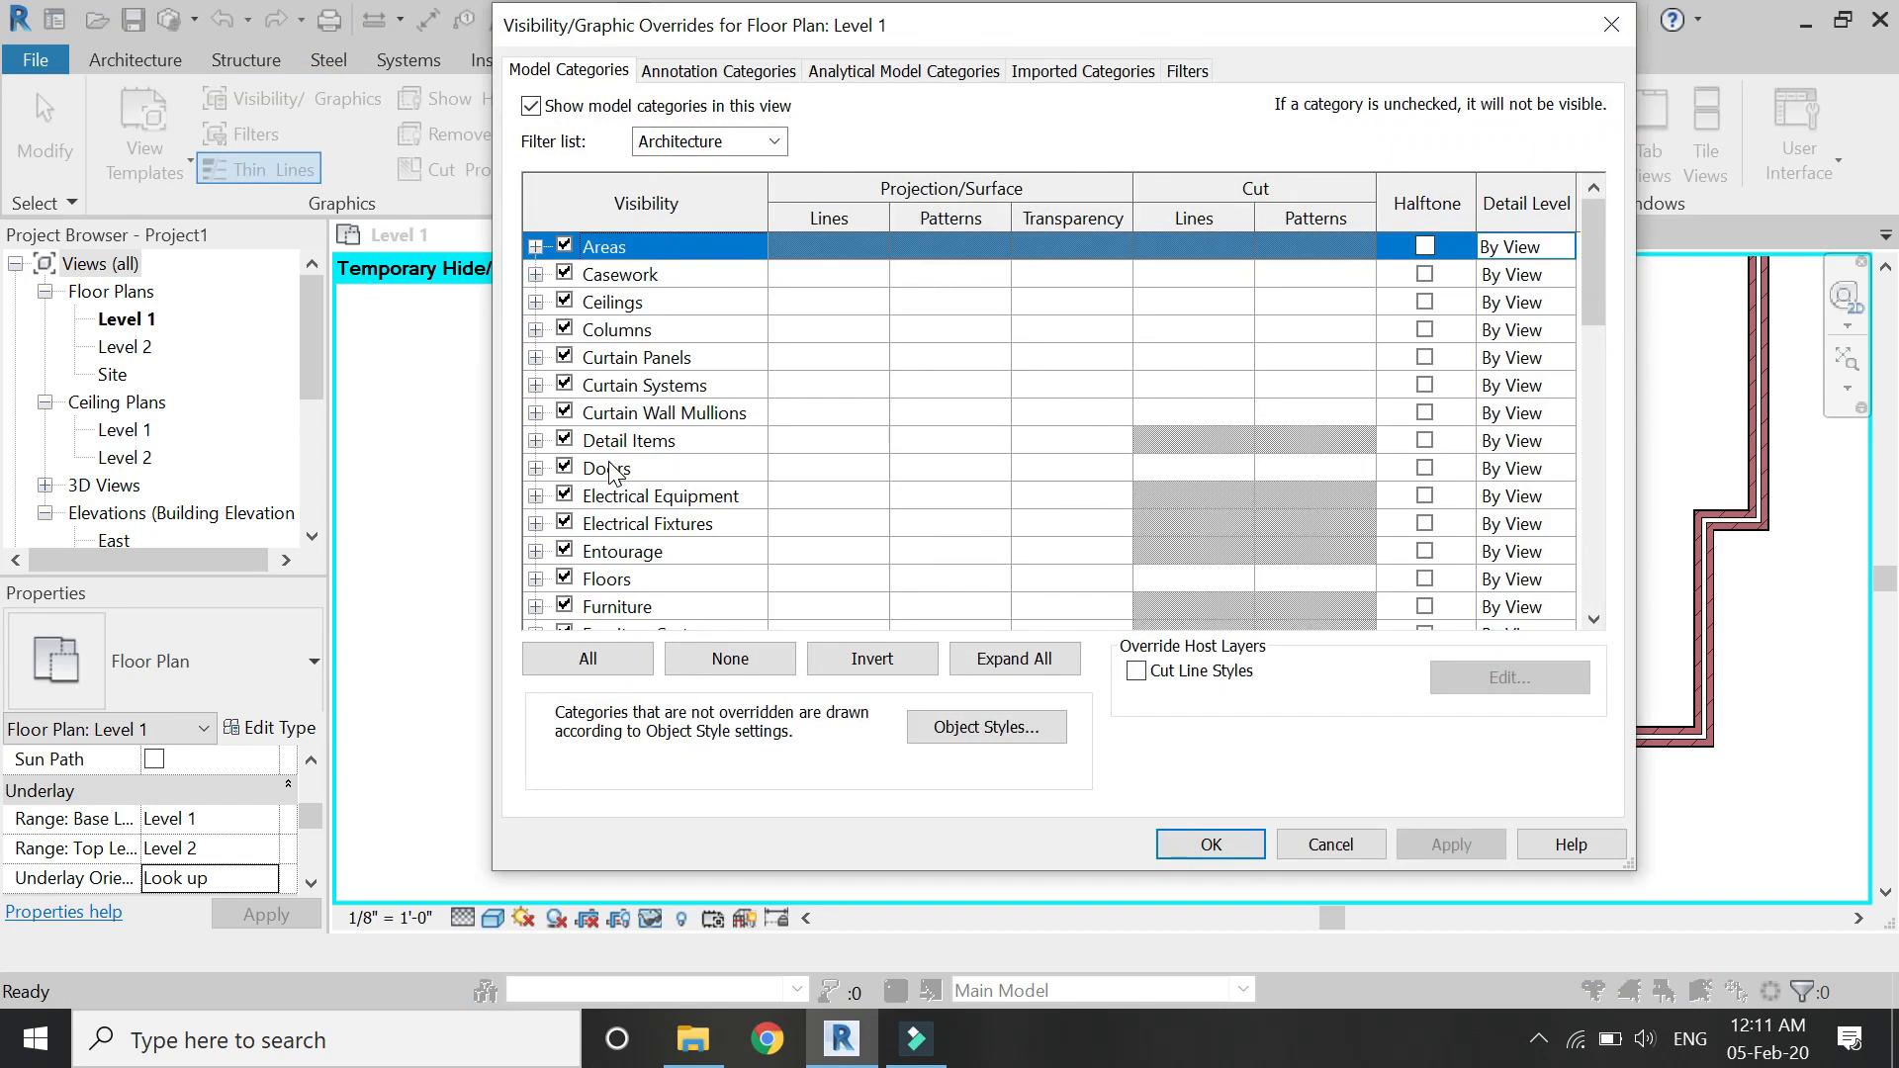
scroll(613, 473, "down", 9)
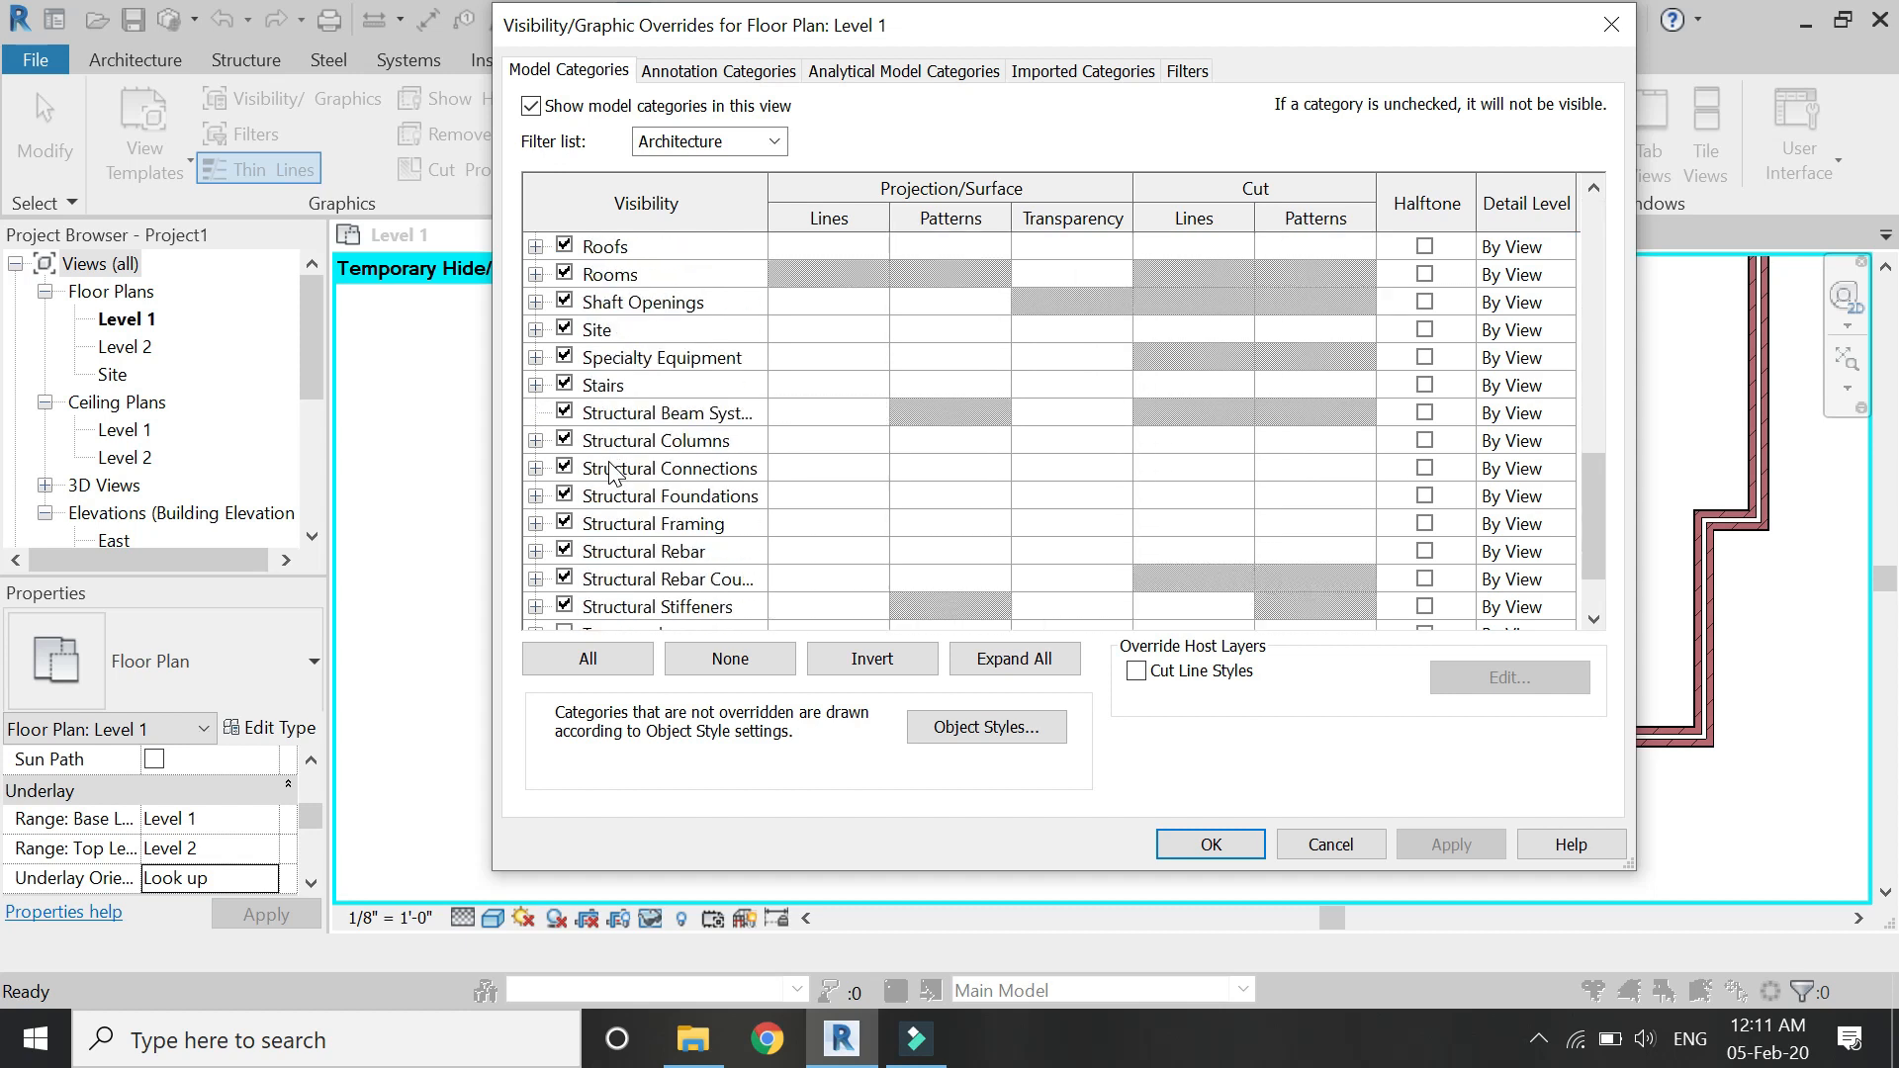
left_click(875, 524)
left_click(857, 520)
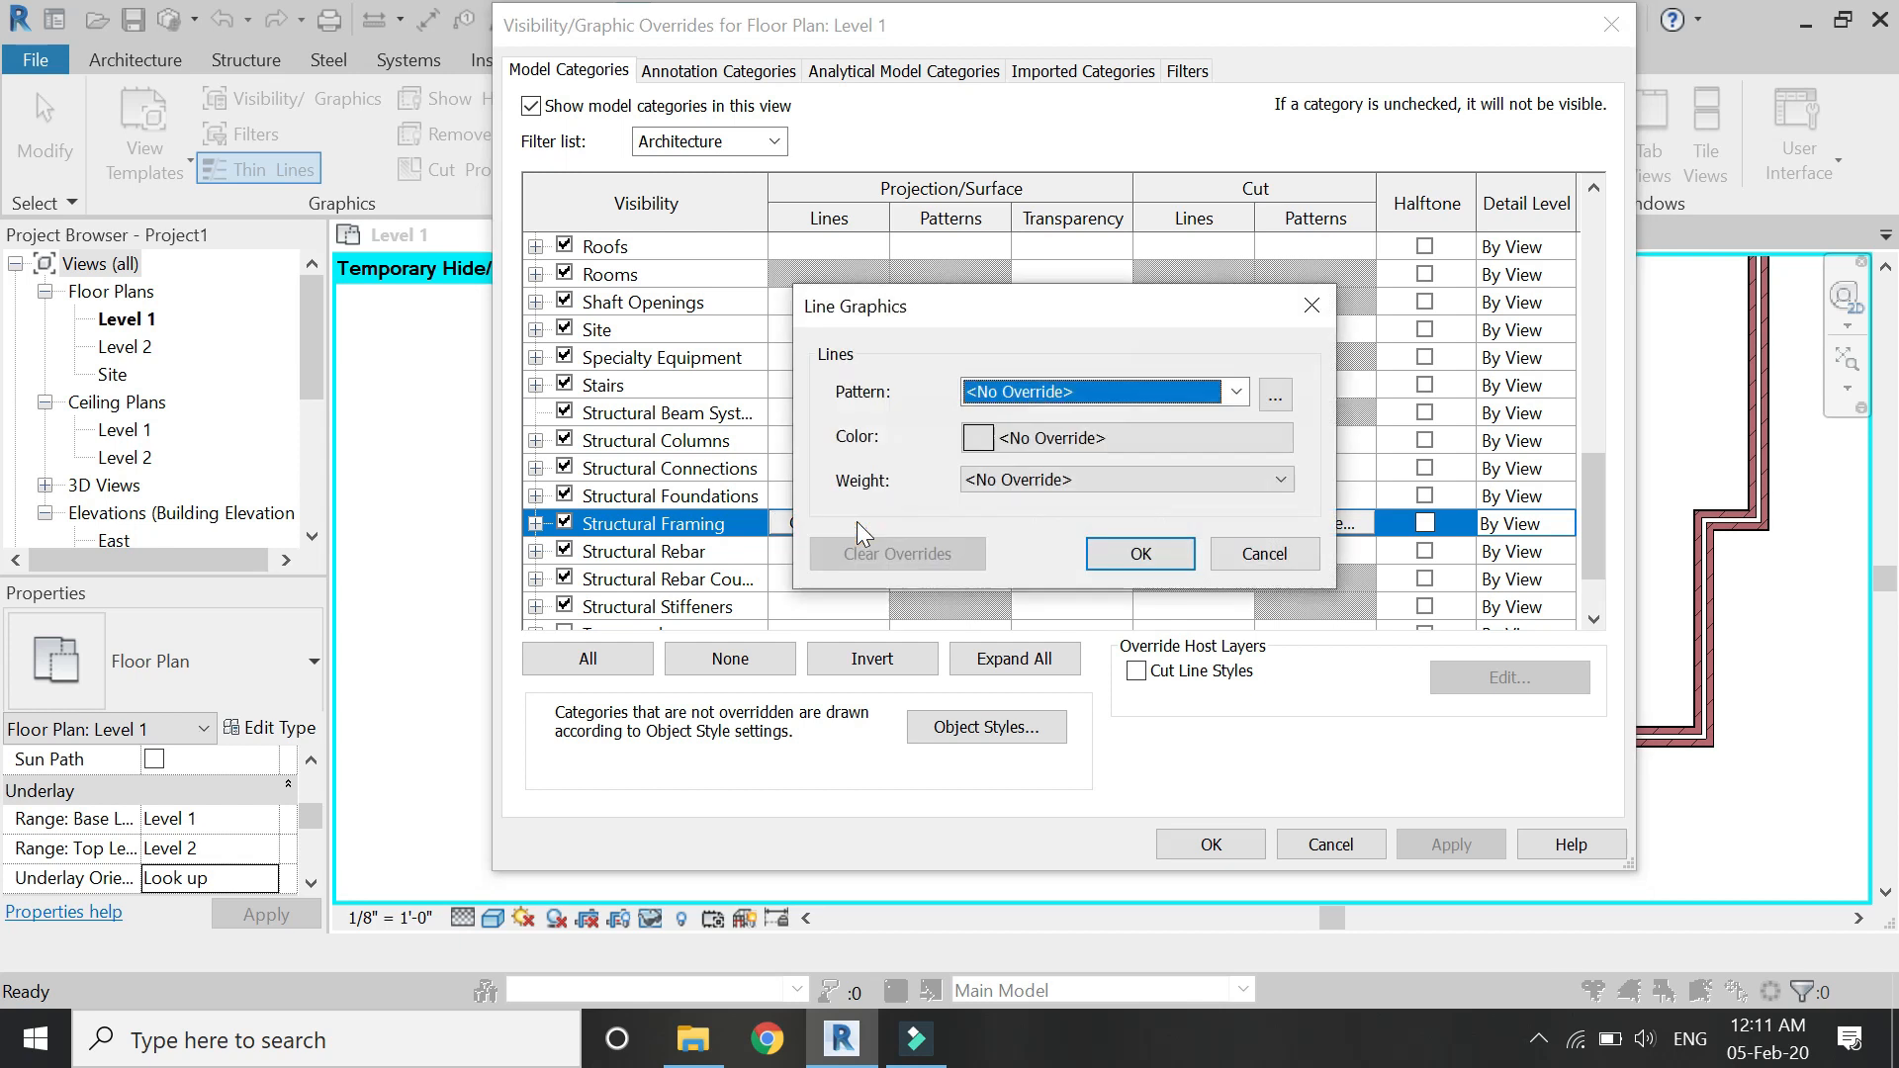
left_click(1236, 392)
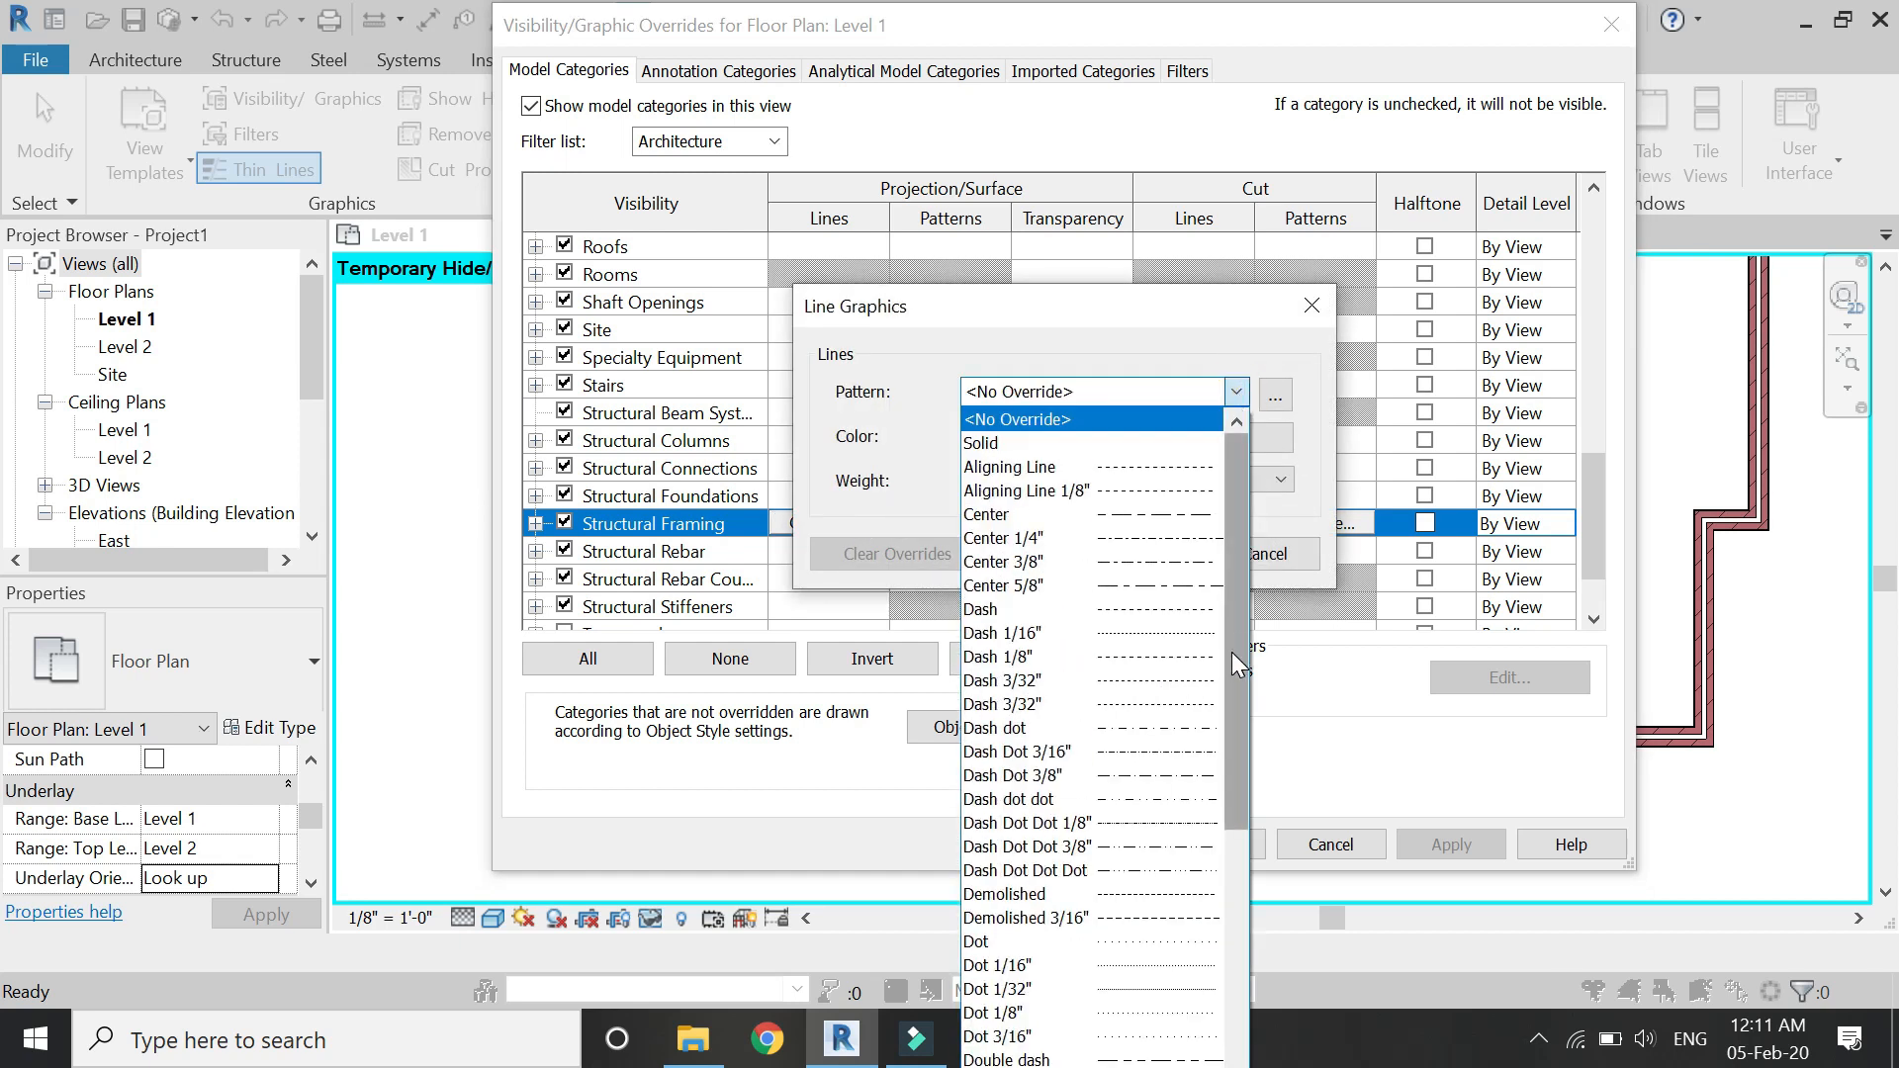
left_click_drag(1228, 686, 1215, 894)
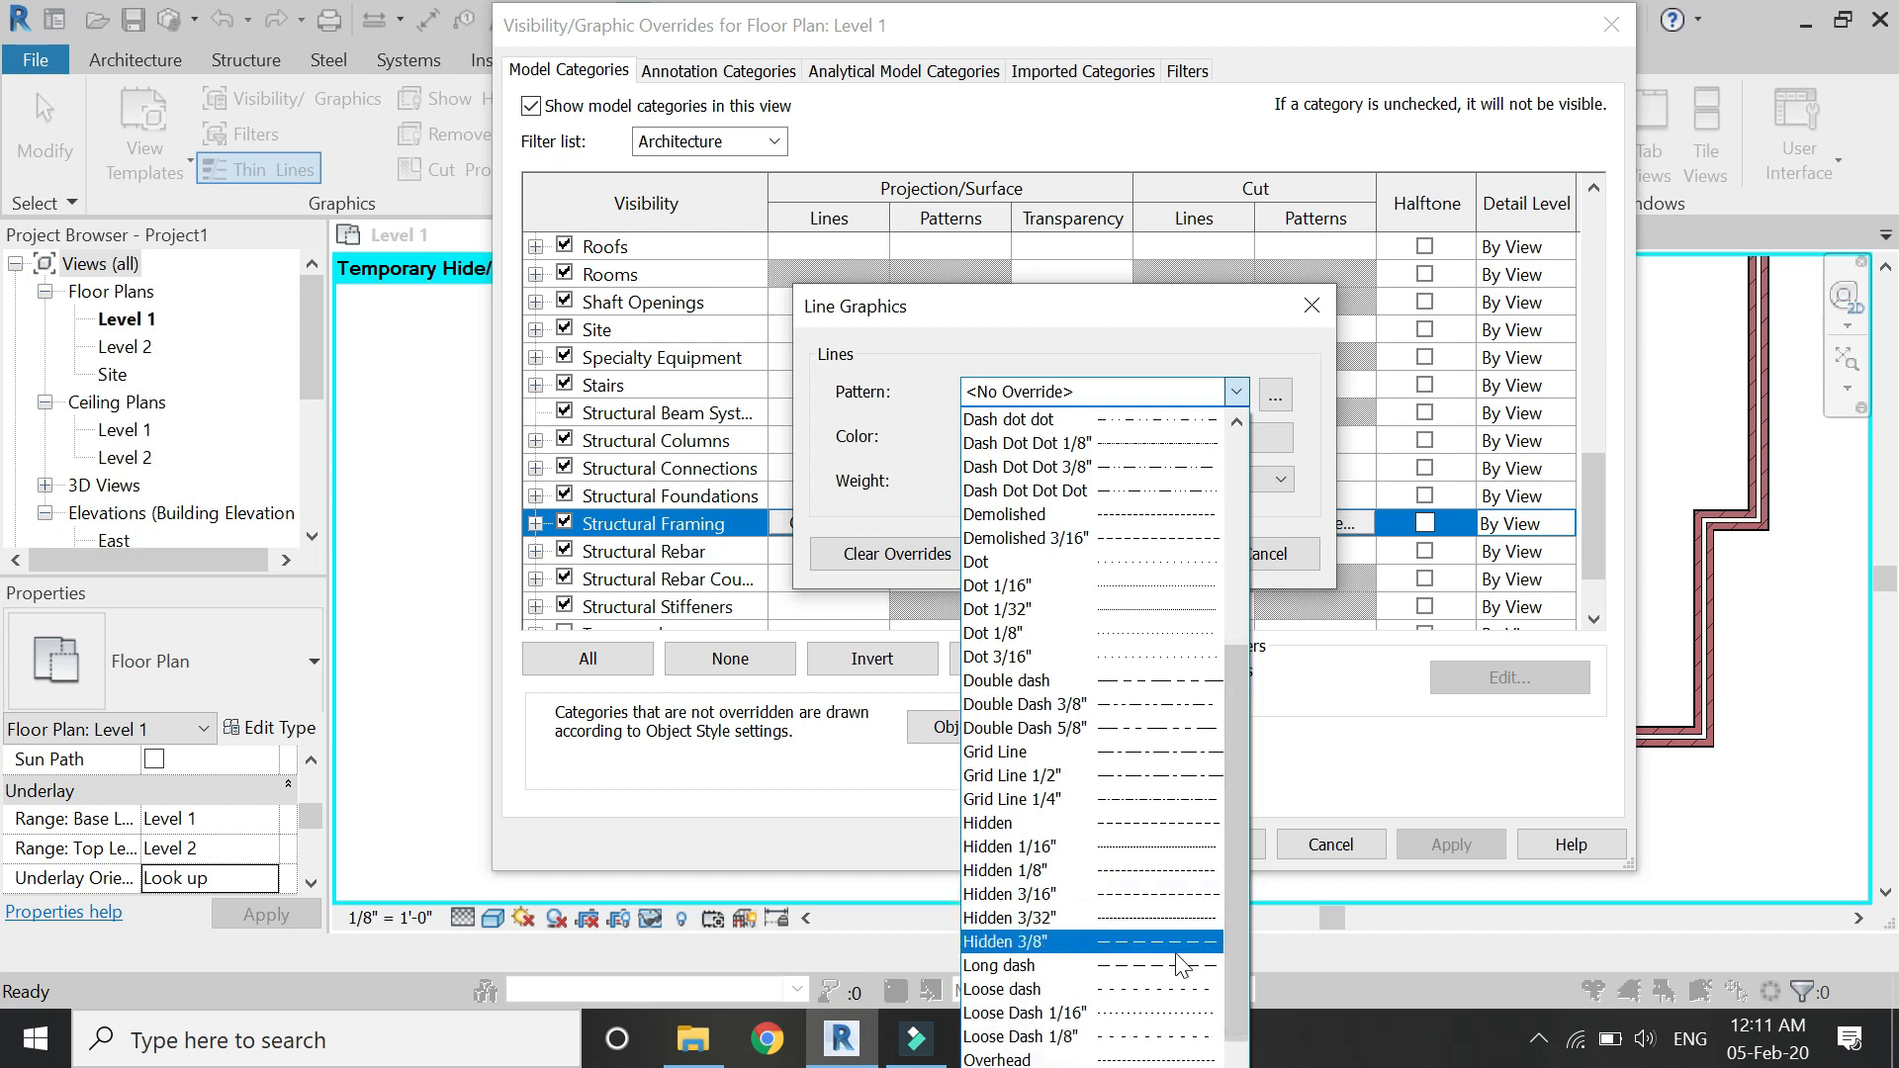
left_click(1147, 849)
left_click(1148, 559)
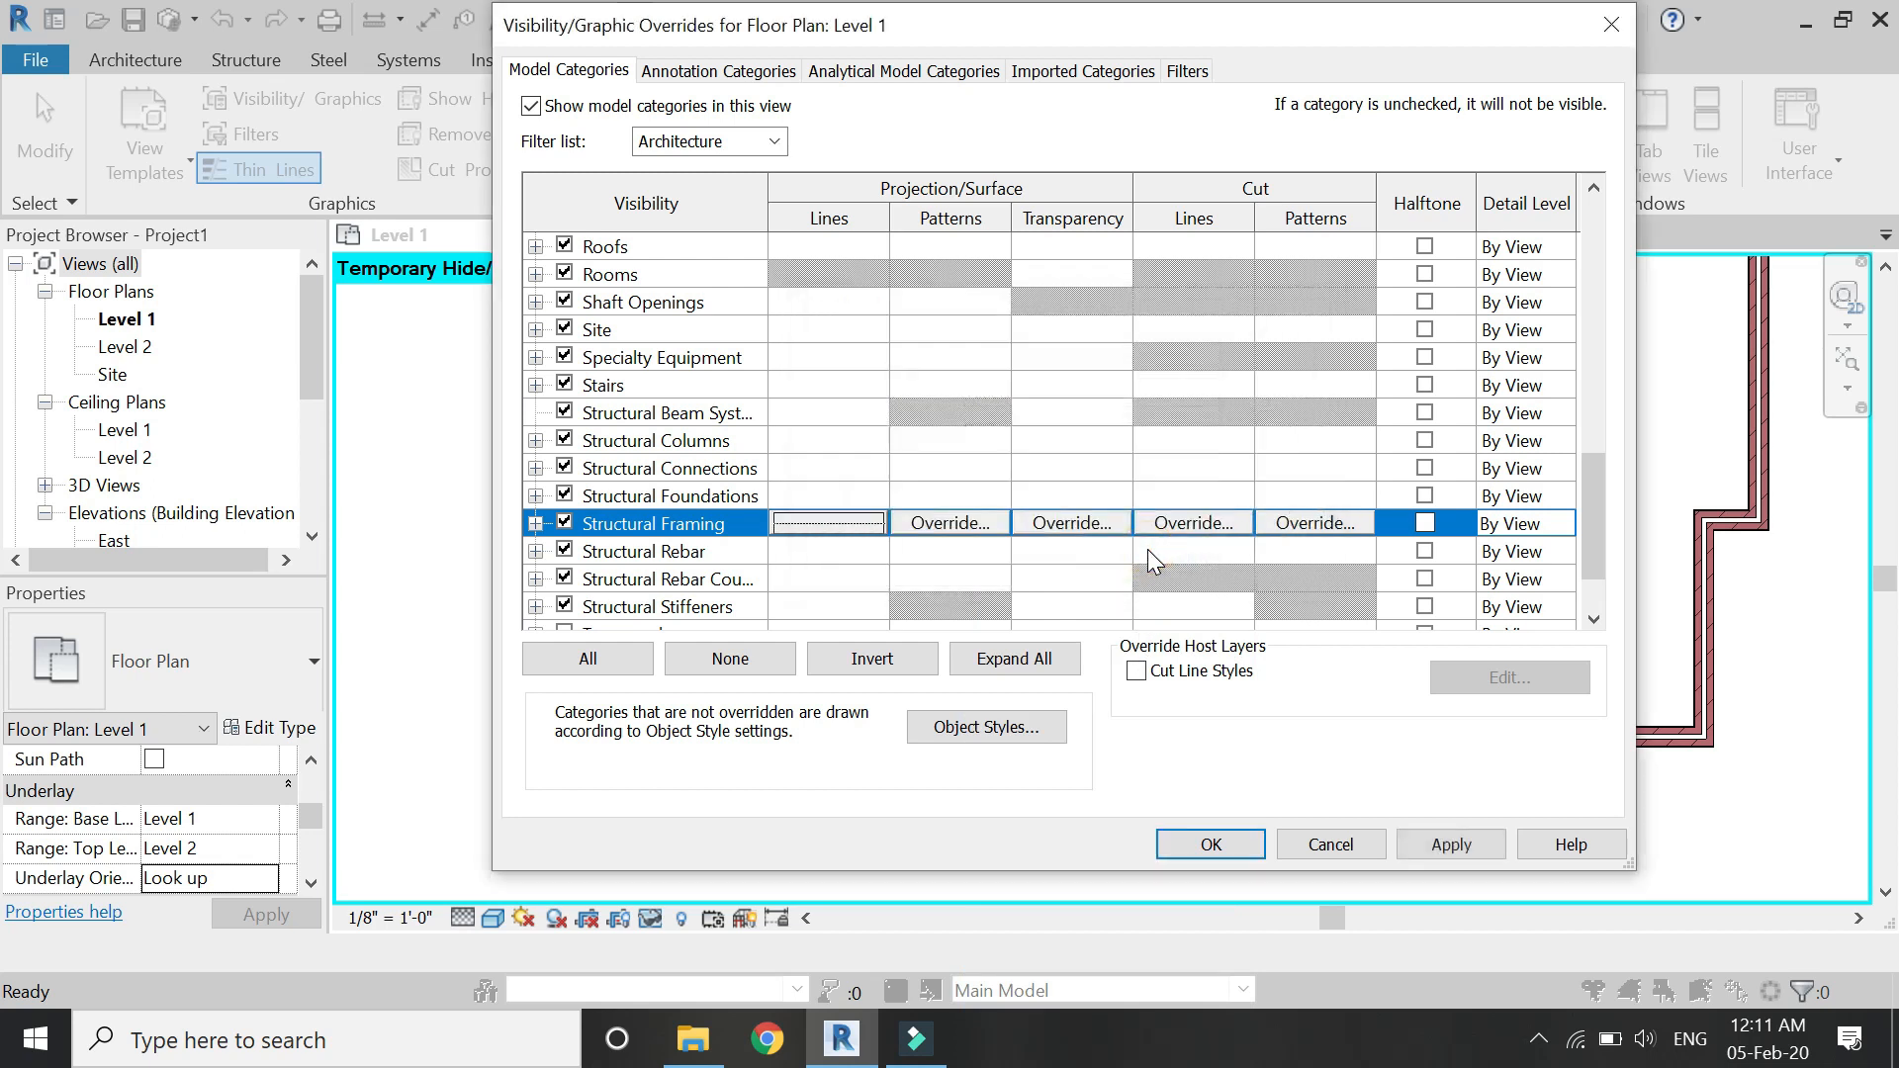
left_click(1436, 845)
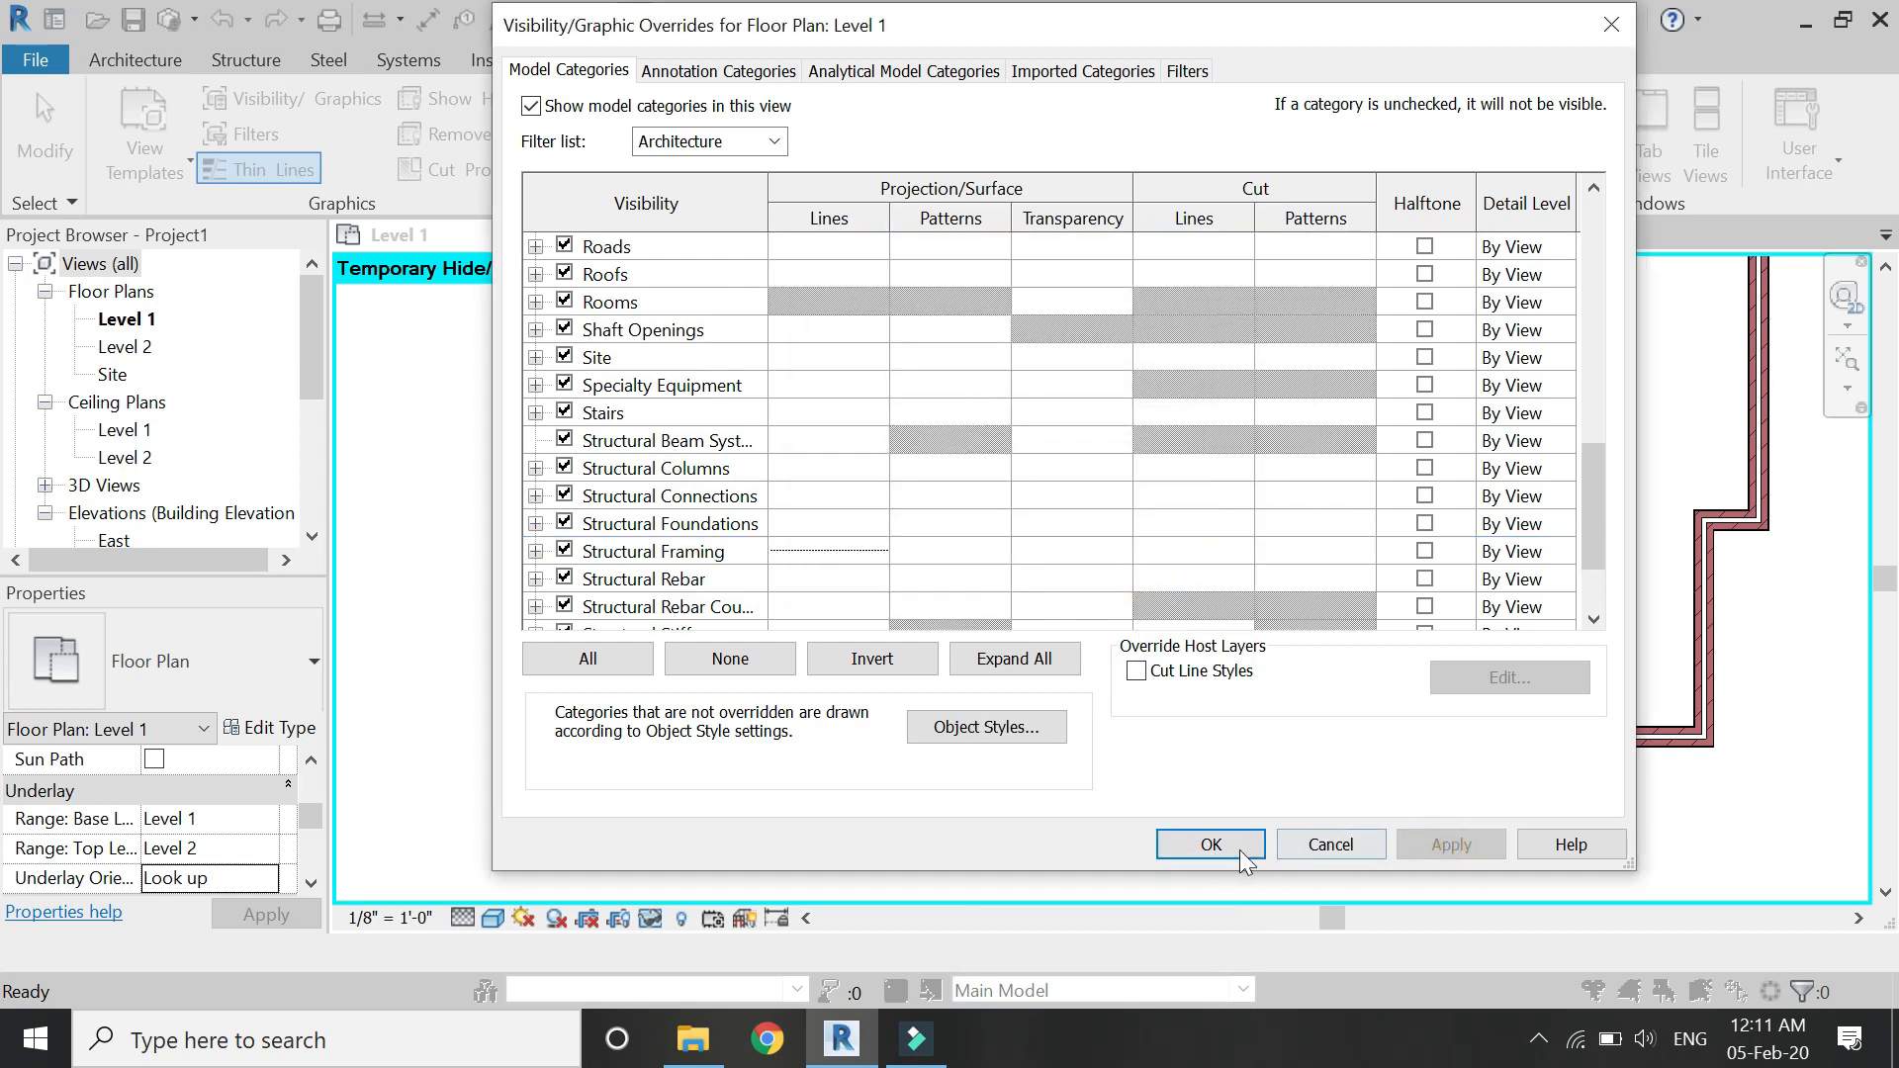
left_click(1234, 849)
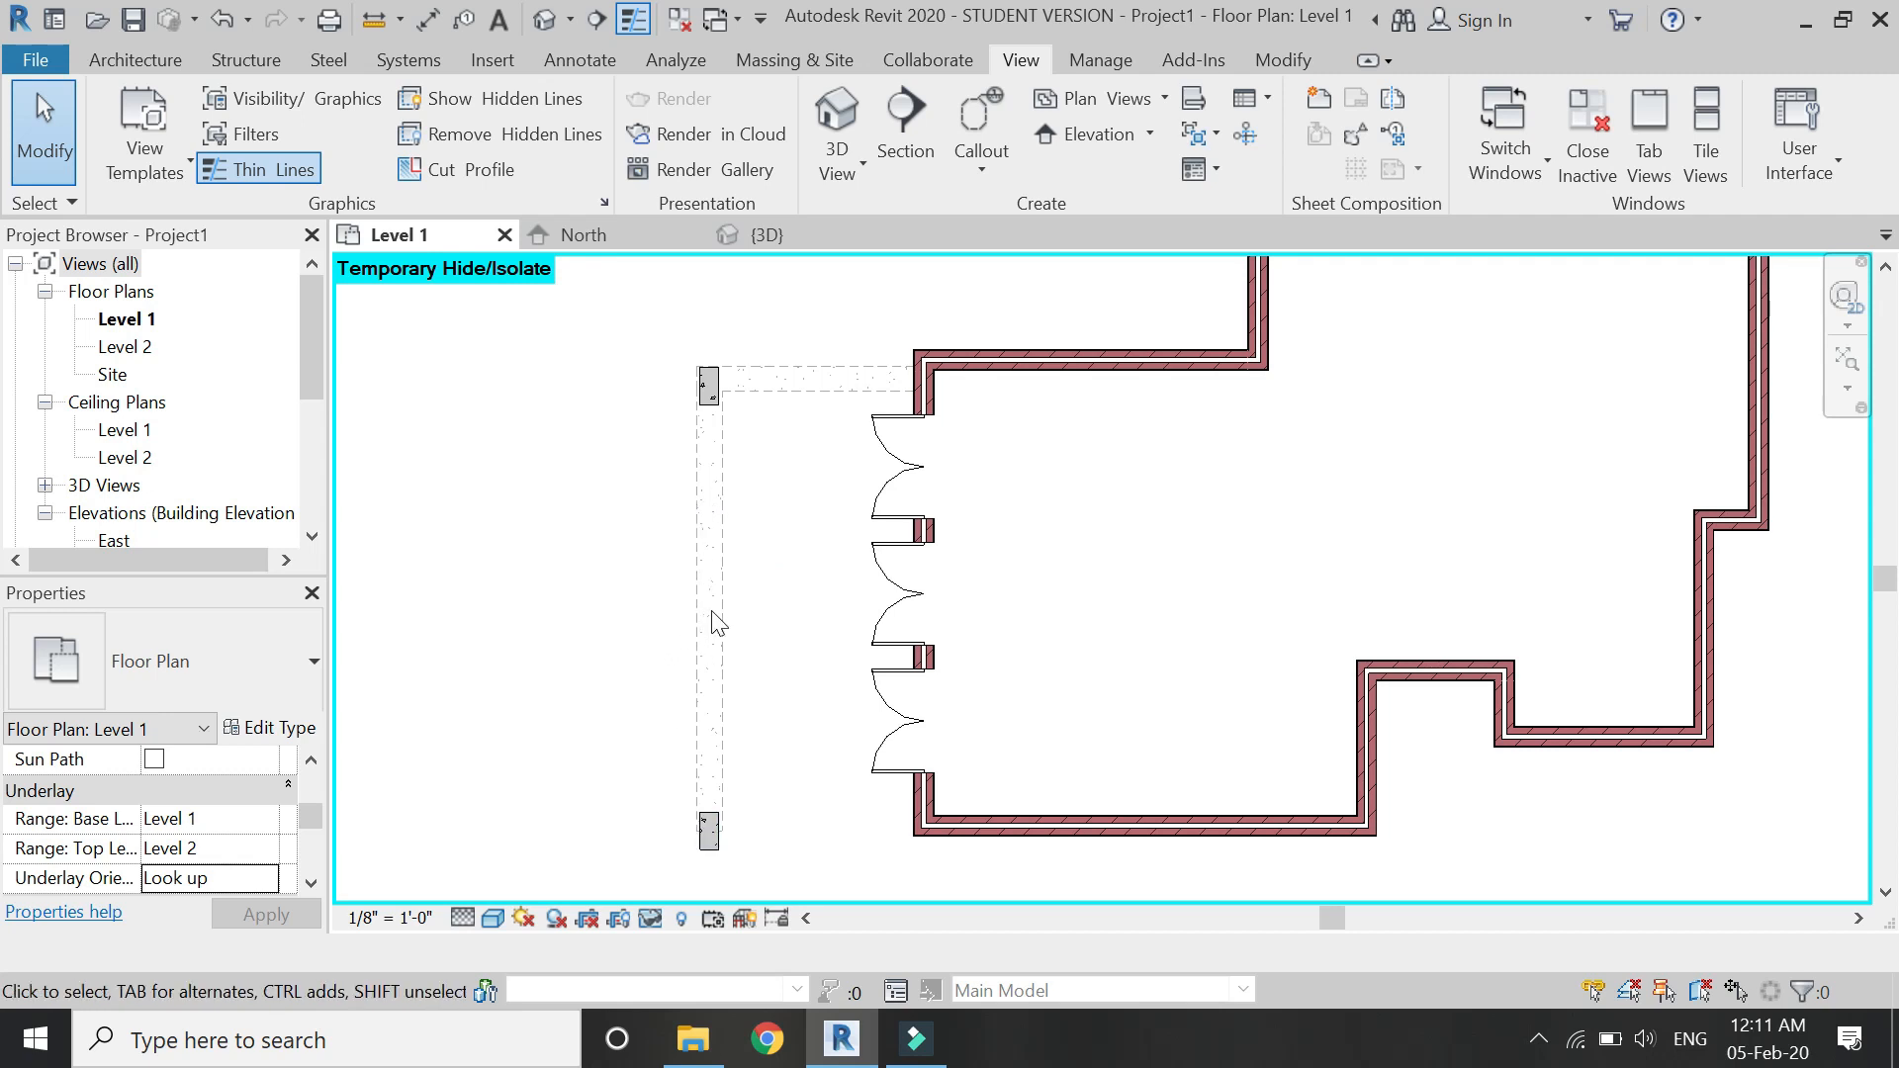
In the 3D view, change the h dimension in the type properties of the 16 x 32 beam spanning the terrace columns.
left_click(795, 231)
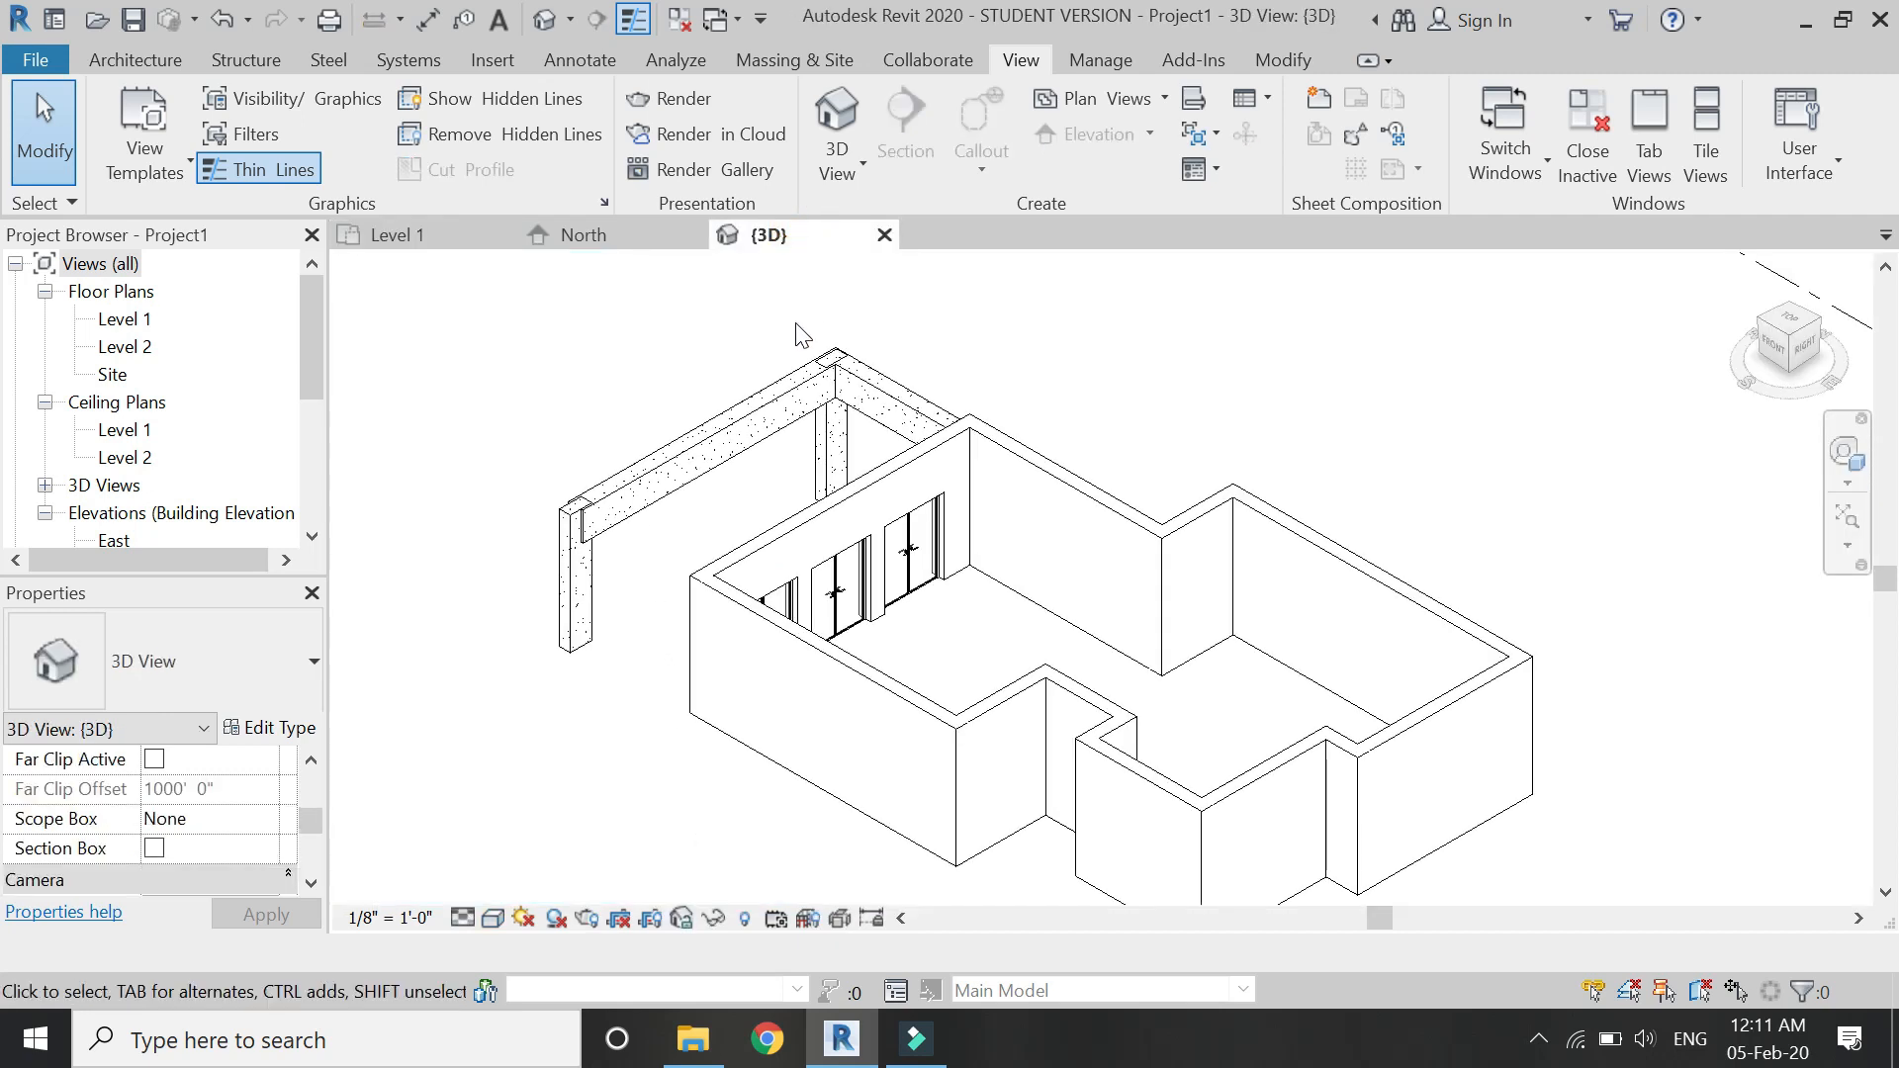
scroll(594, 424, "up", 2)
left_click(744, 447)
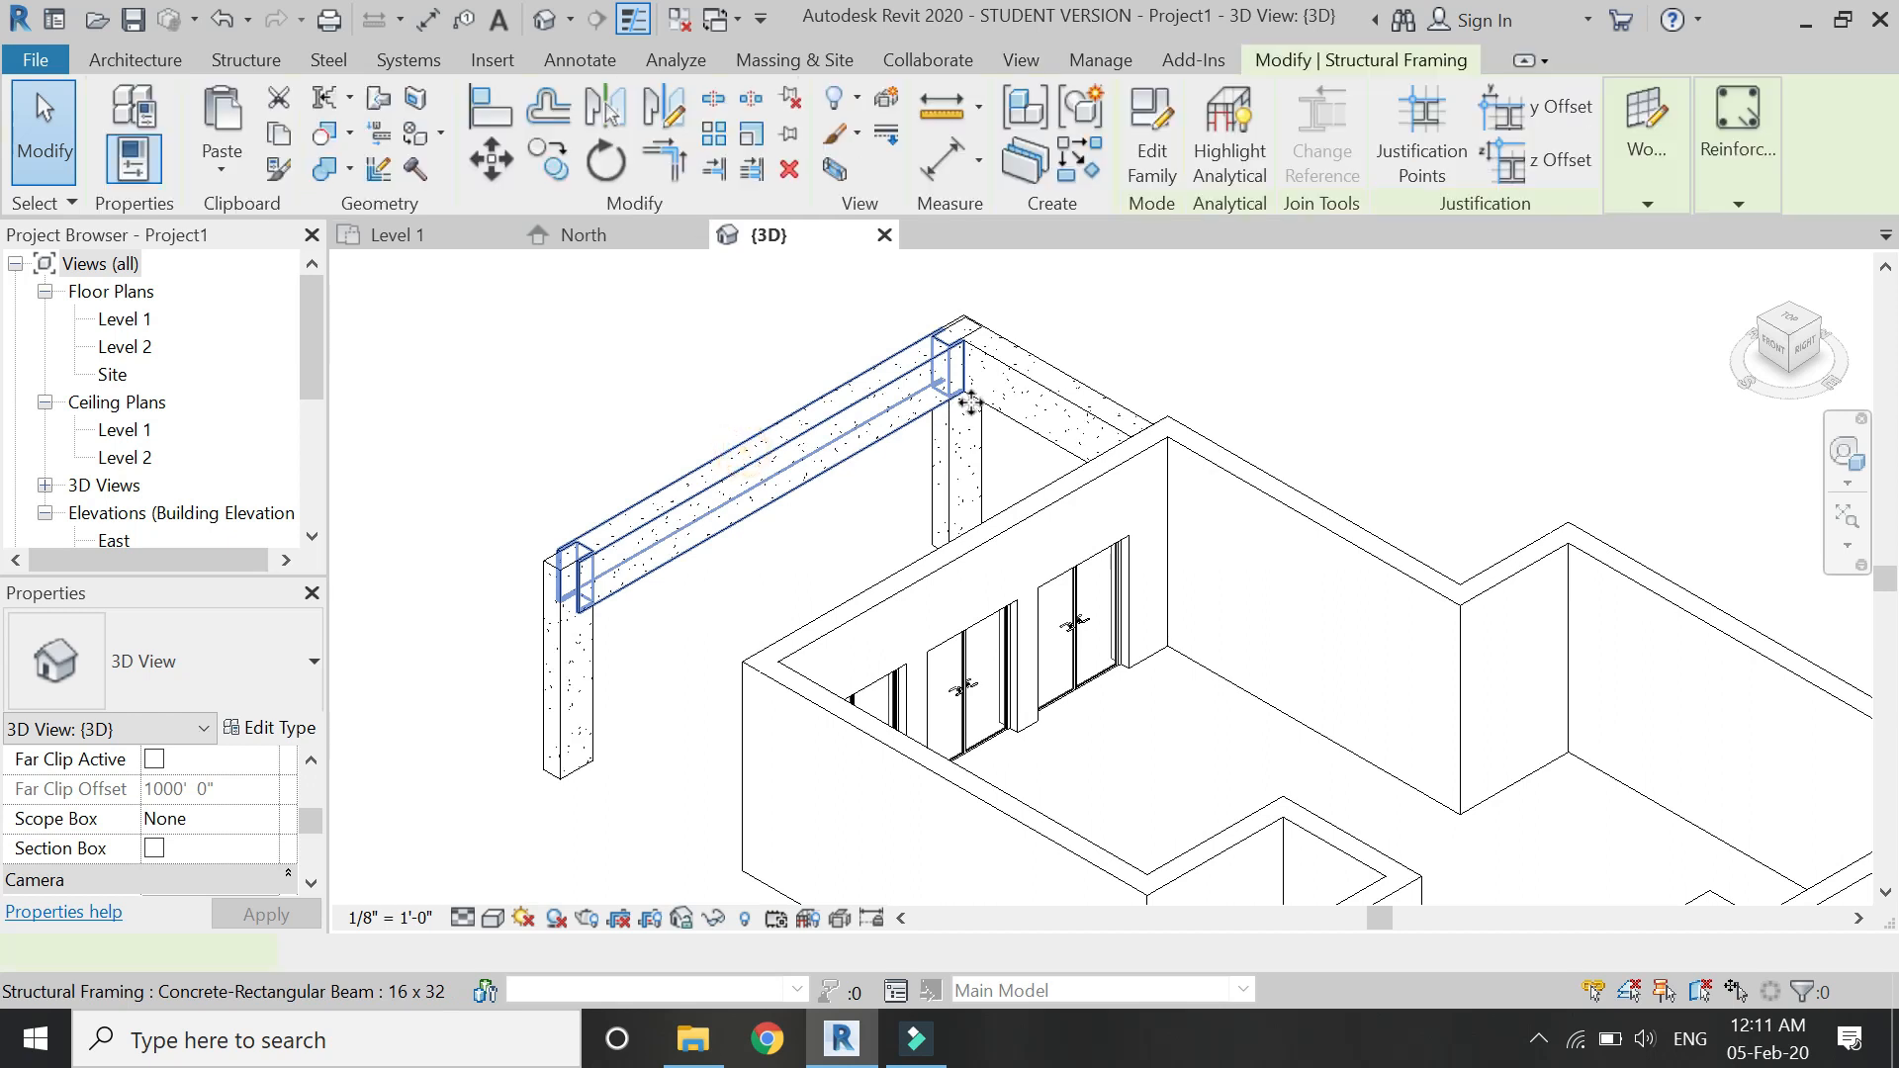
left_click(269, 728)
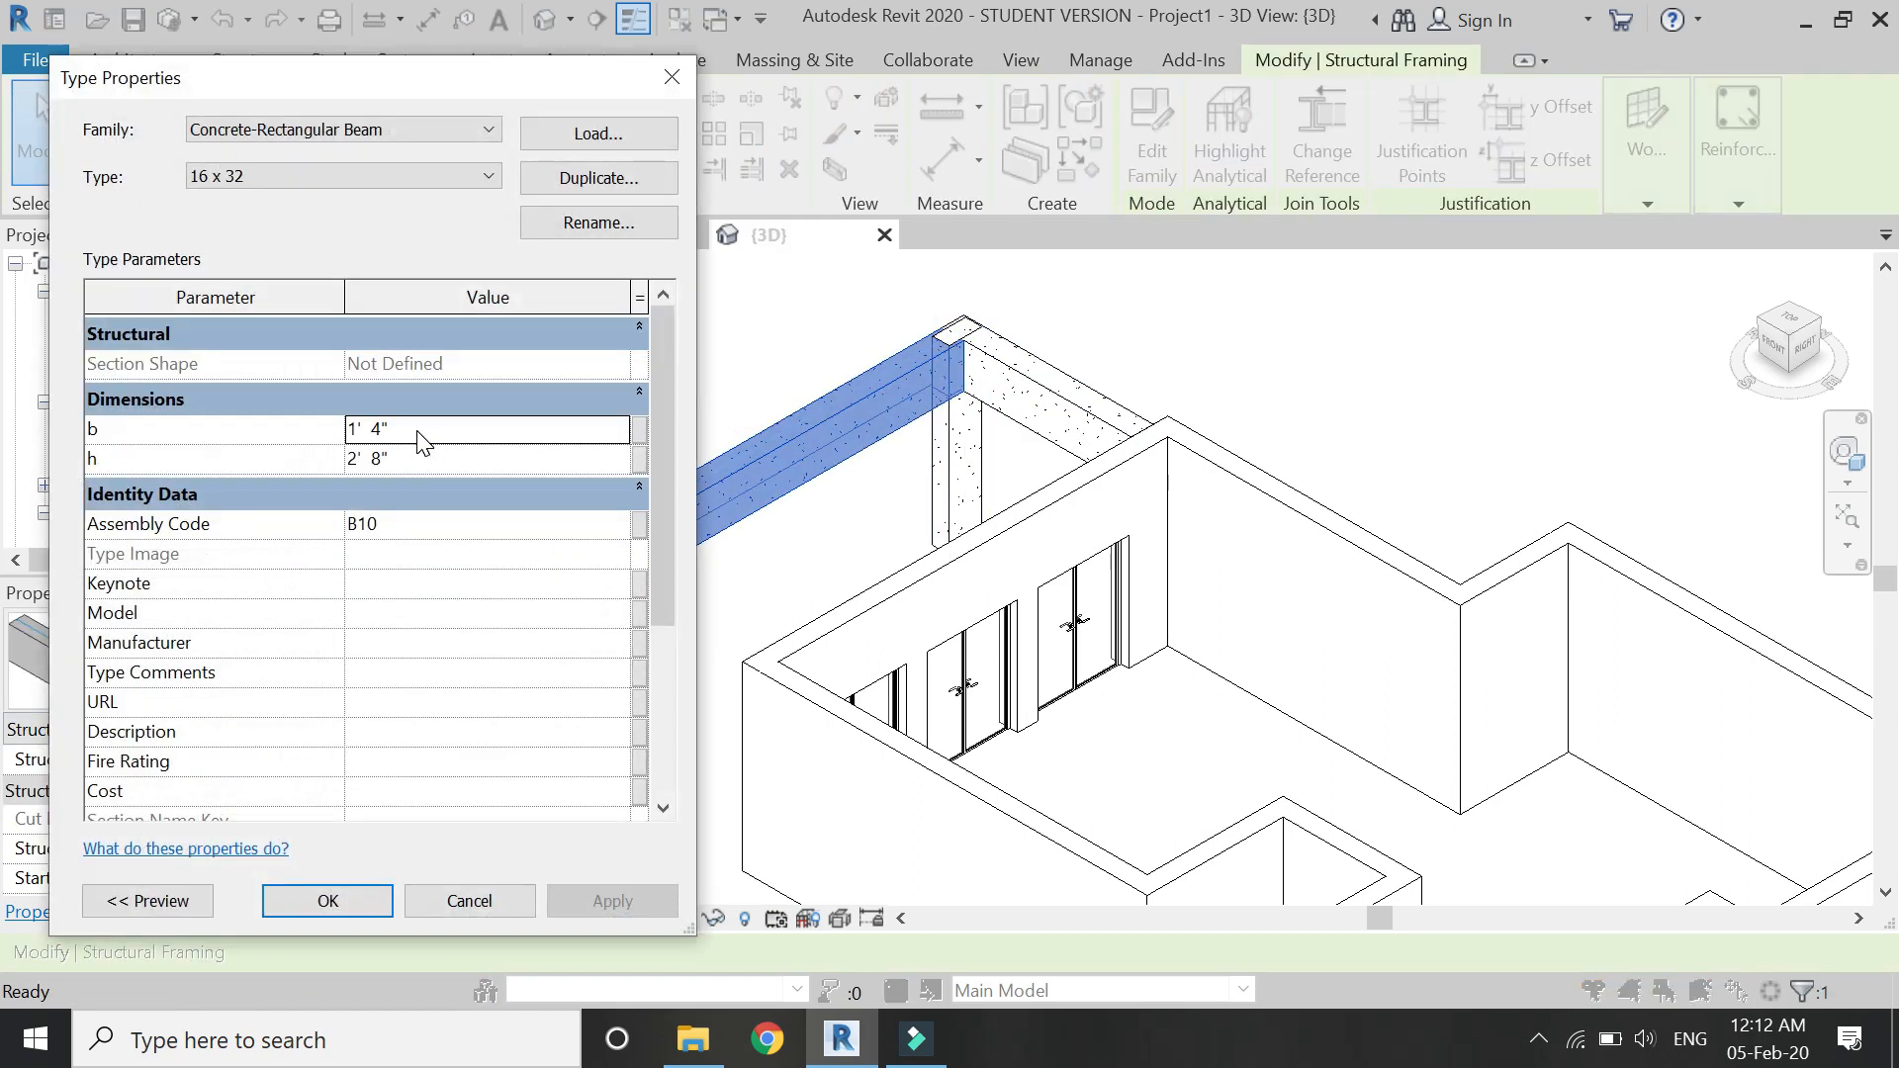
left_click(407, 457)
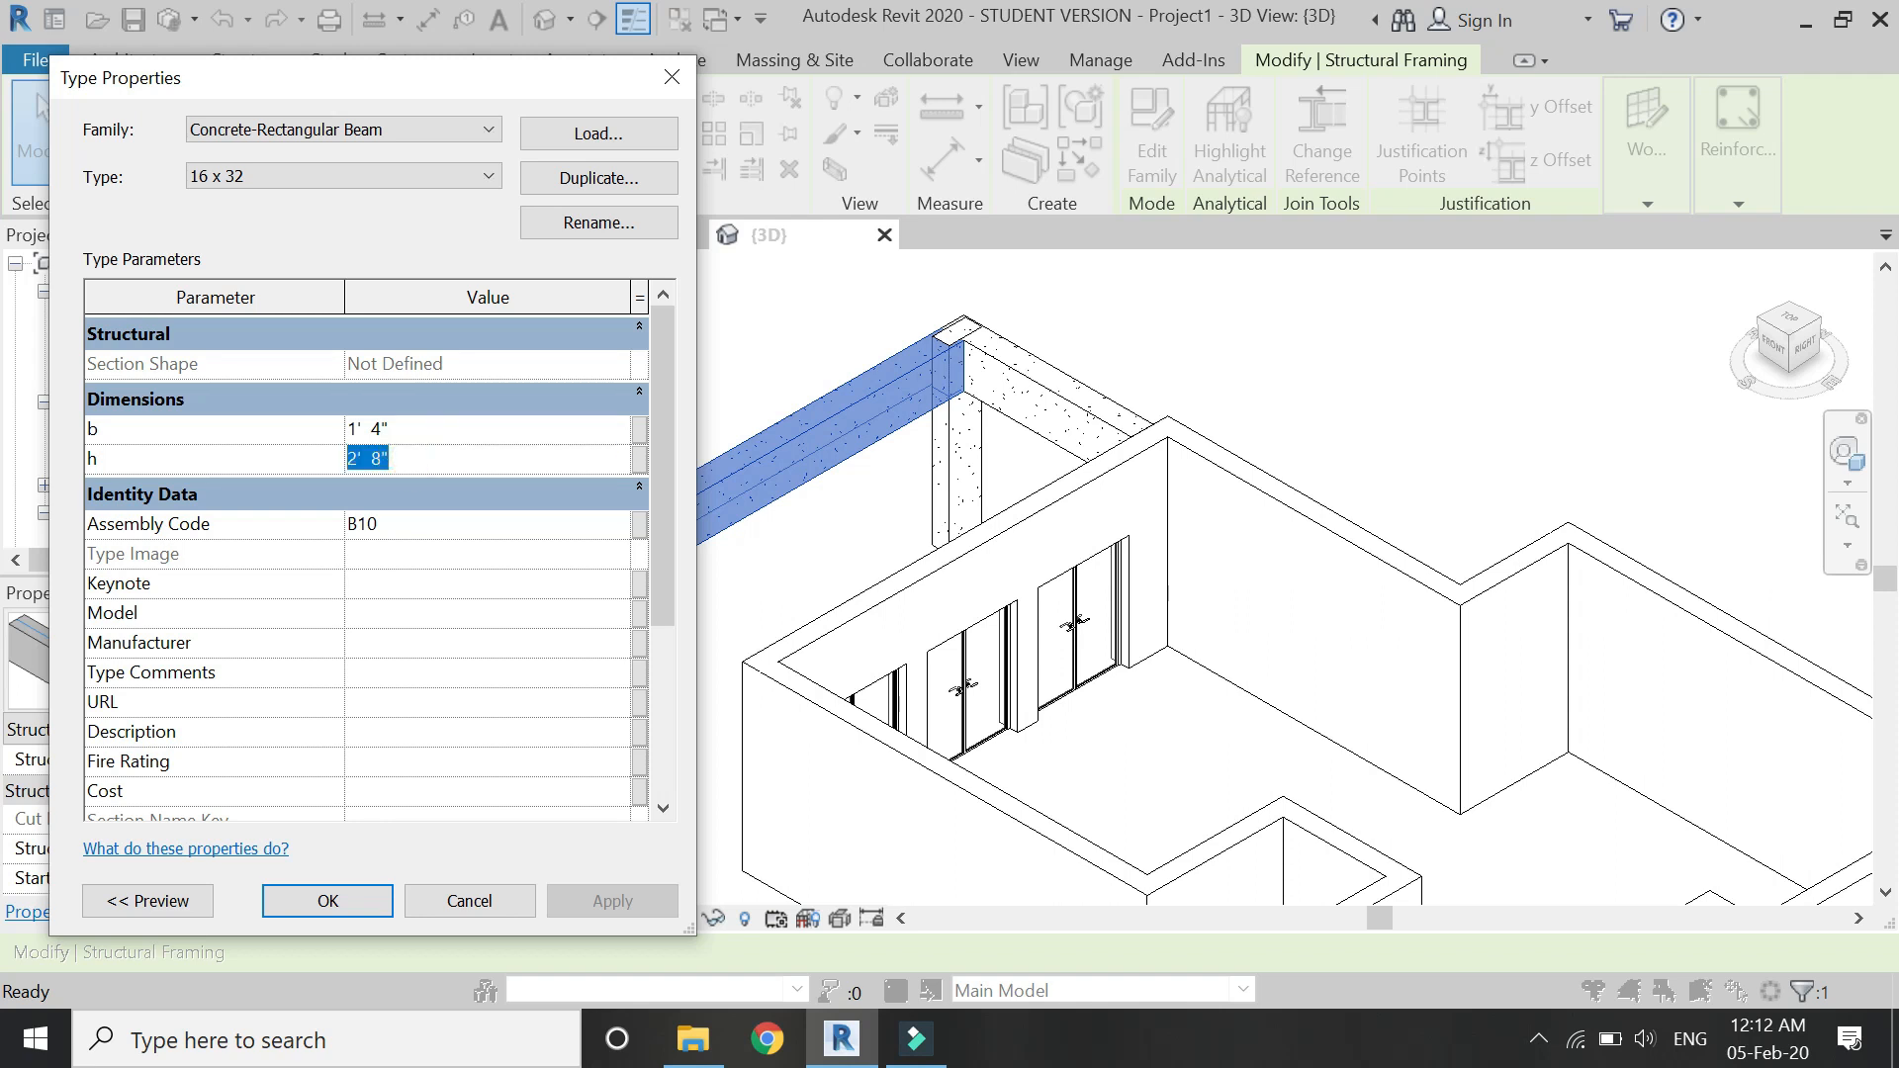
type("1")
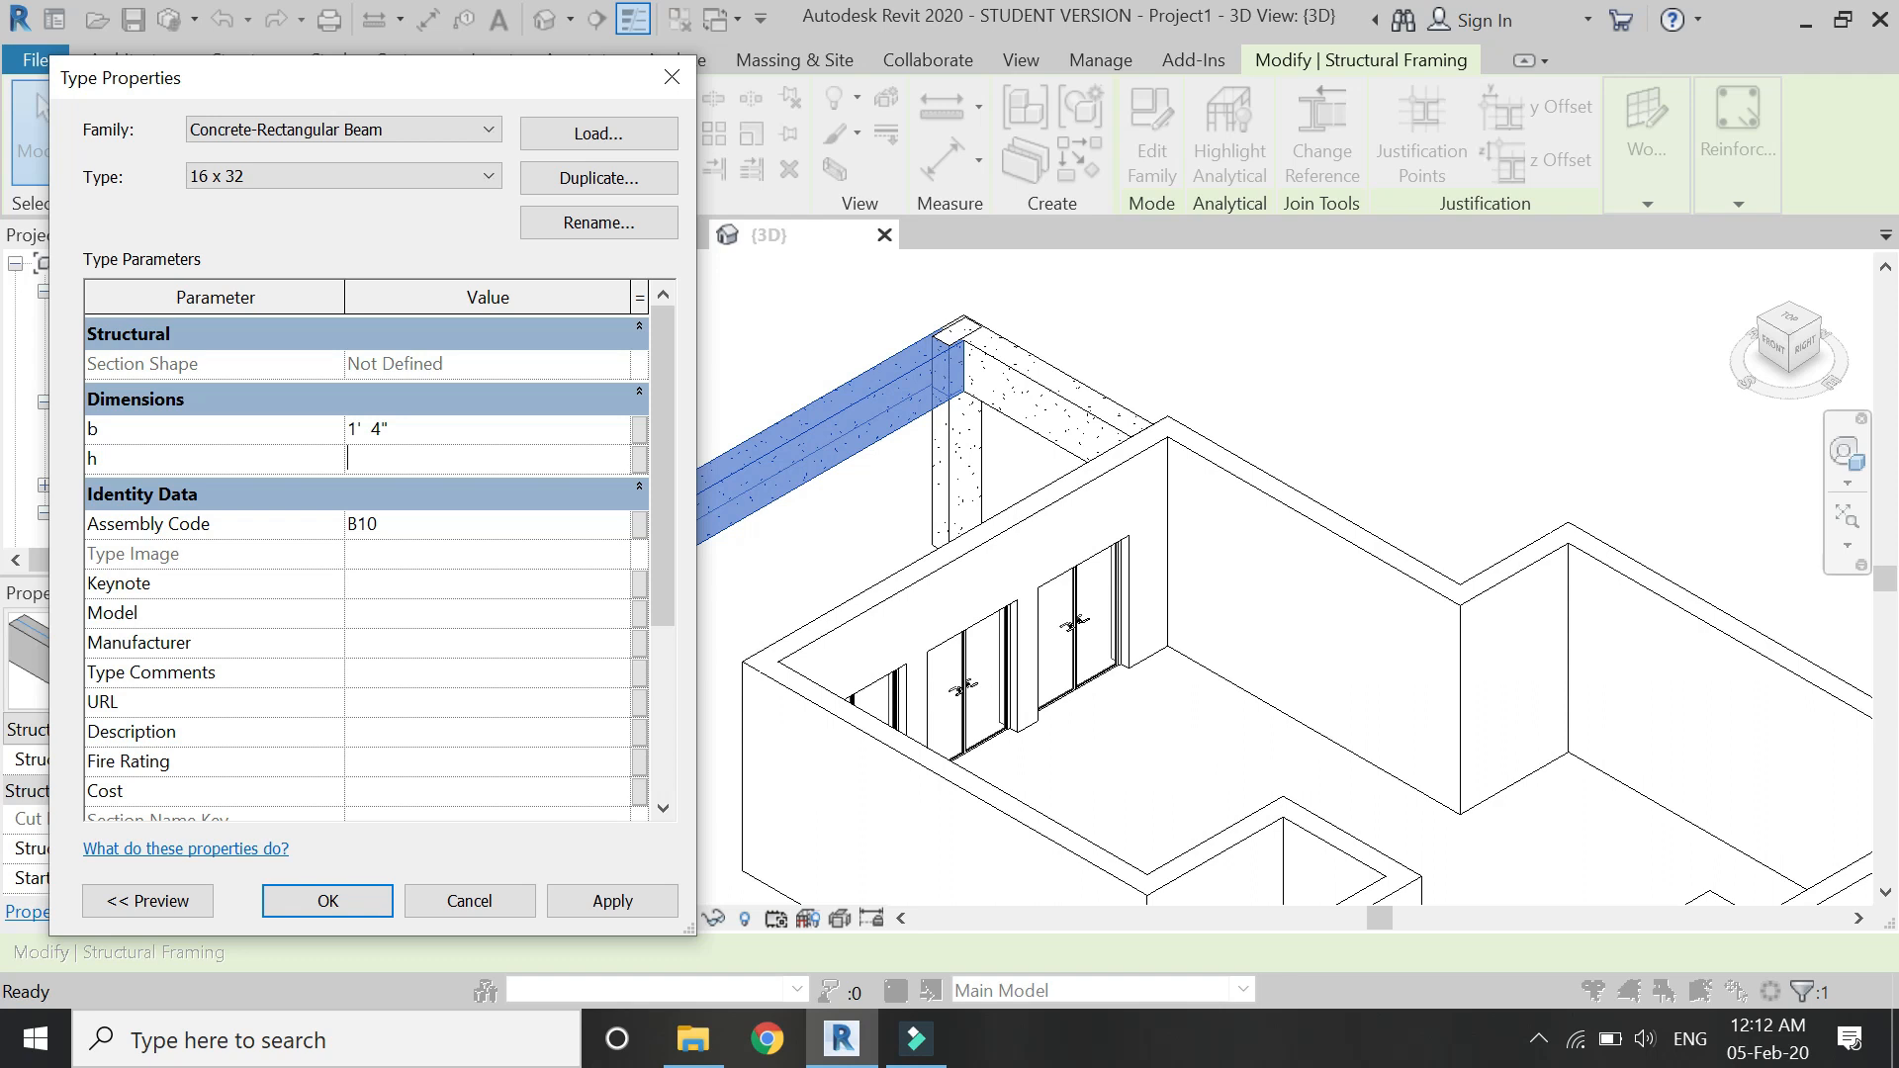
Set the 16 x 32 concrete beam type's h to 2' 0" and b to 1' 0".
left_click(597, 899)
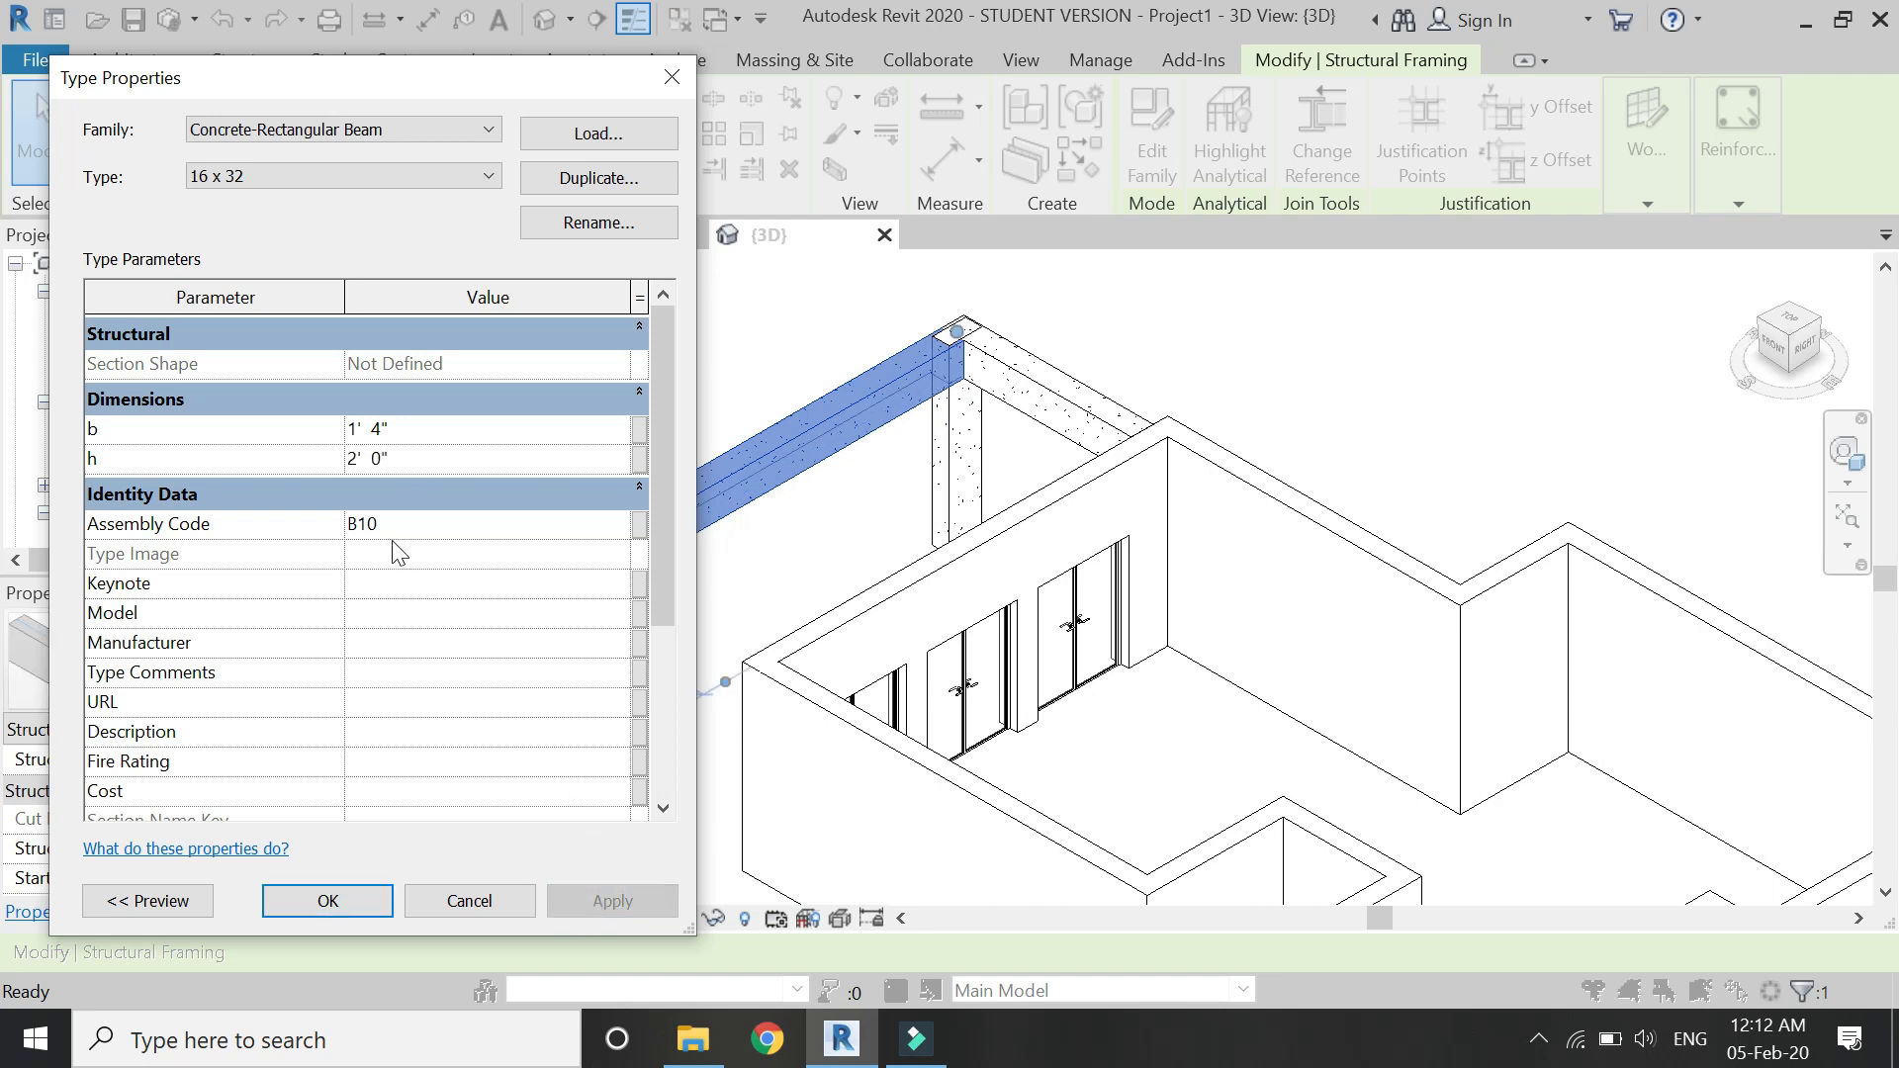
left_click(437, 427)
type("1")
left_click(607, 904)
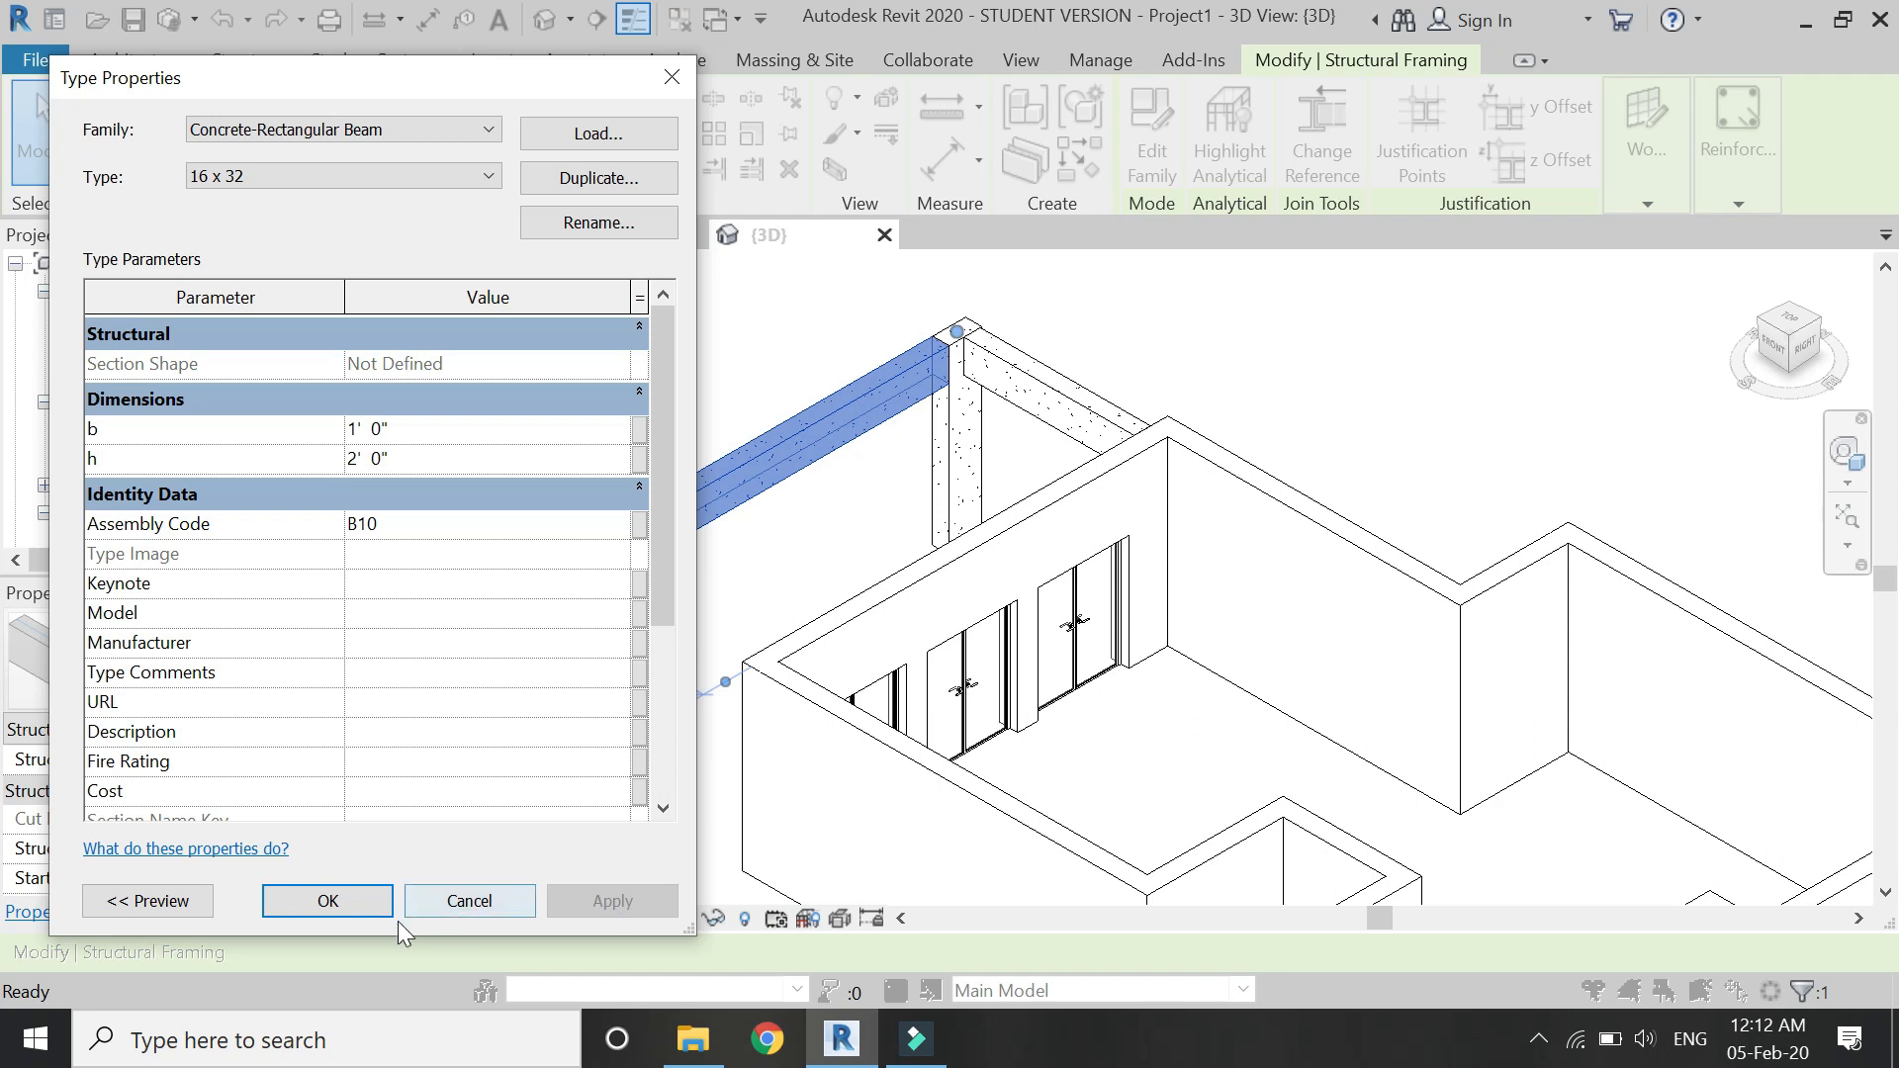
left_click(330, 901)
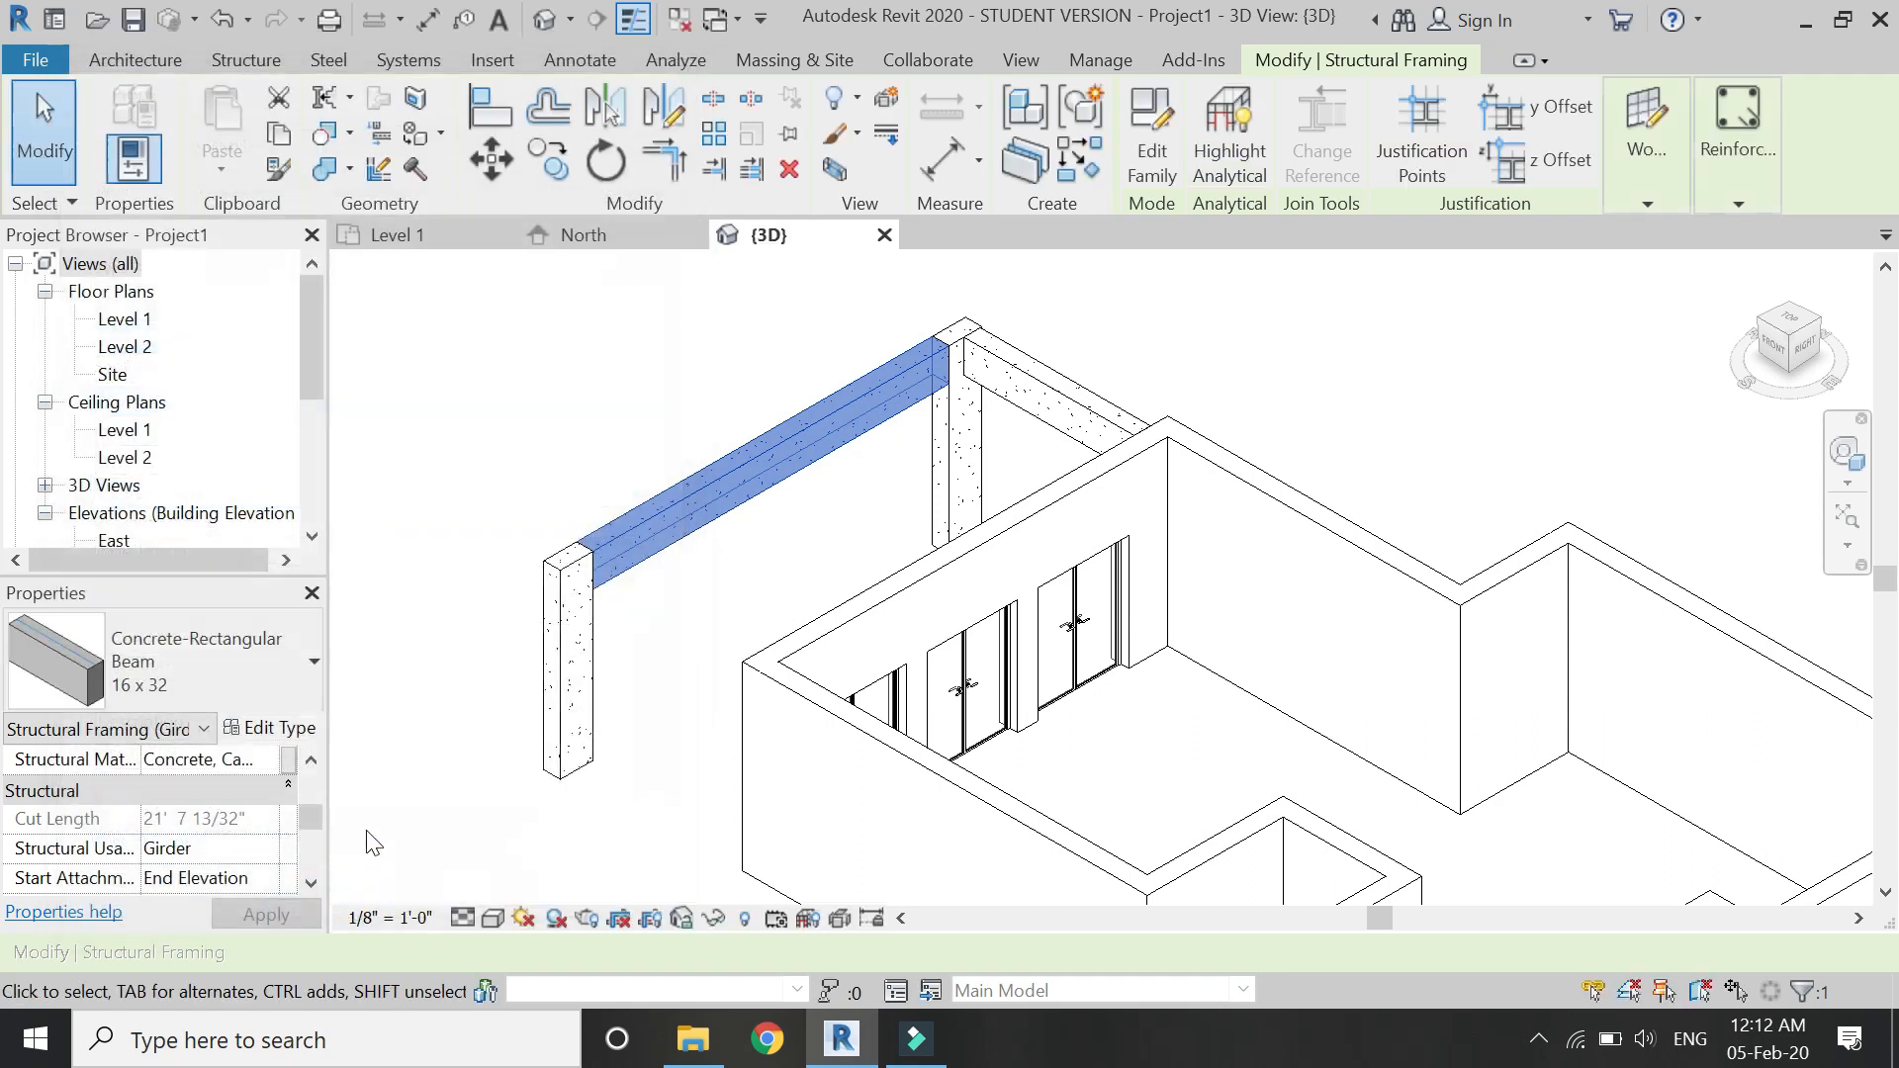
left_click(394, 747)
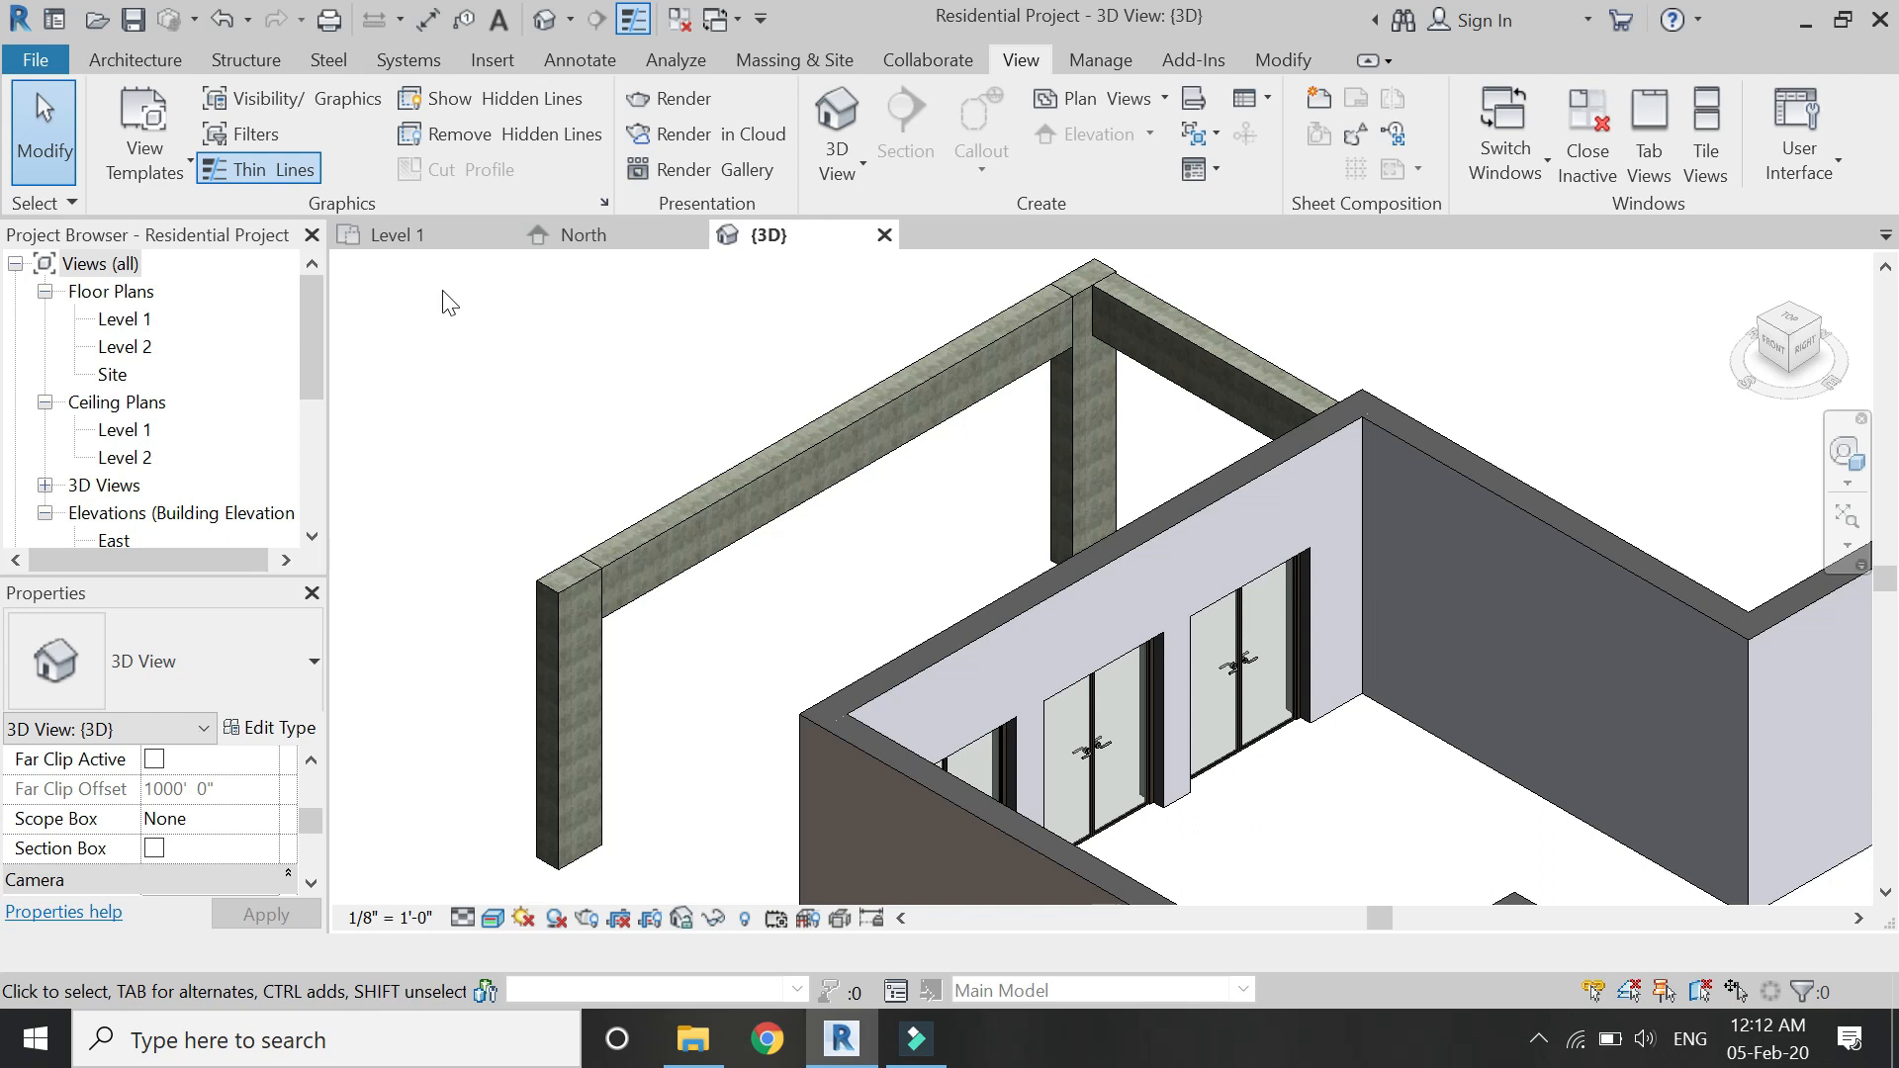
Paint the corner column's front face and the short beam's top face with Wall Texture, Stucco.
left_click(1283, 63)
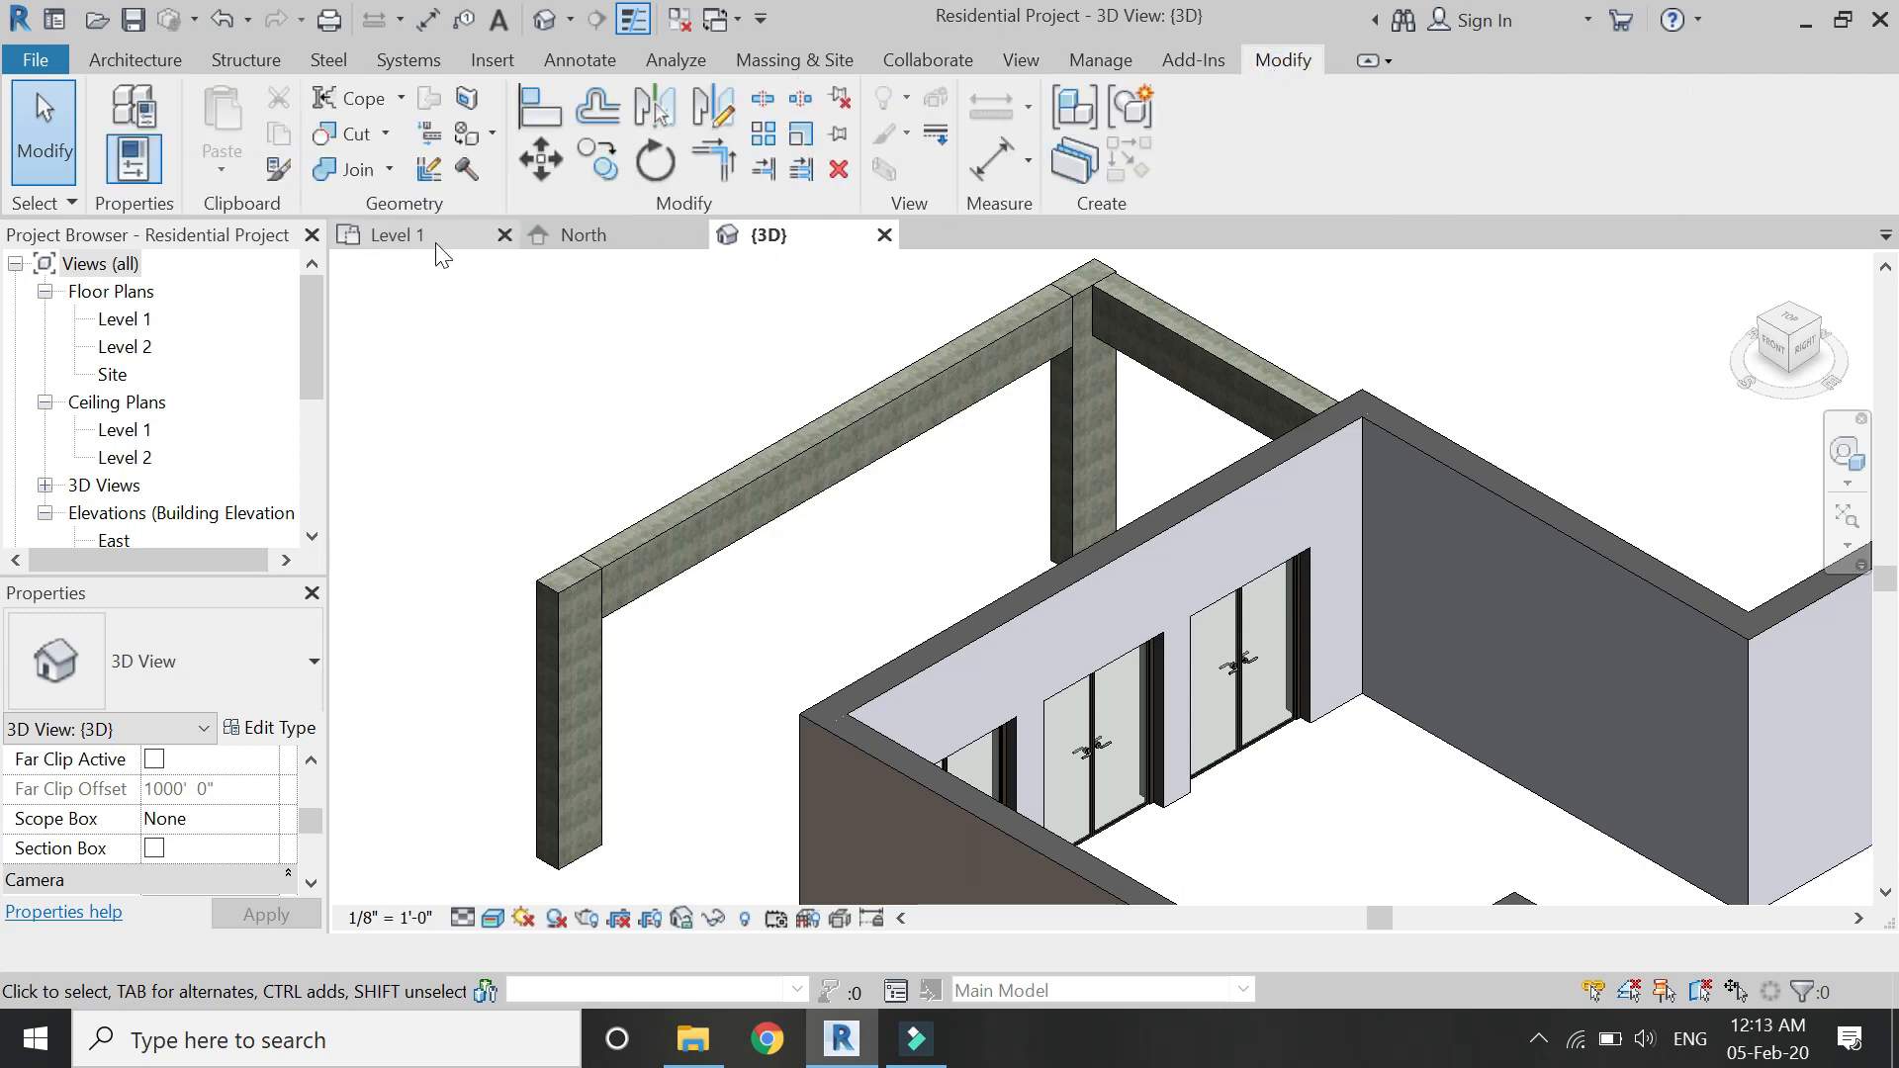
left_click(429, 170)
scroll(427, 348, "up", 3)
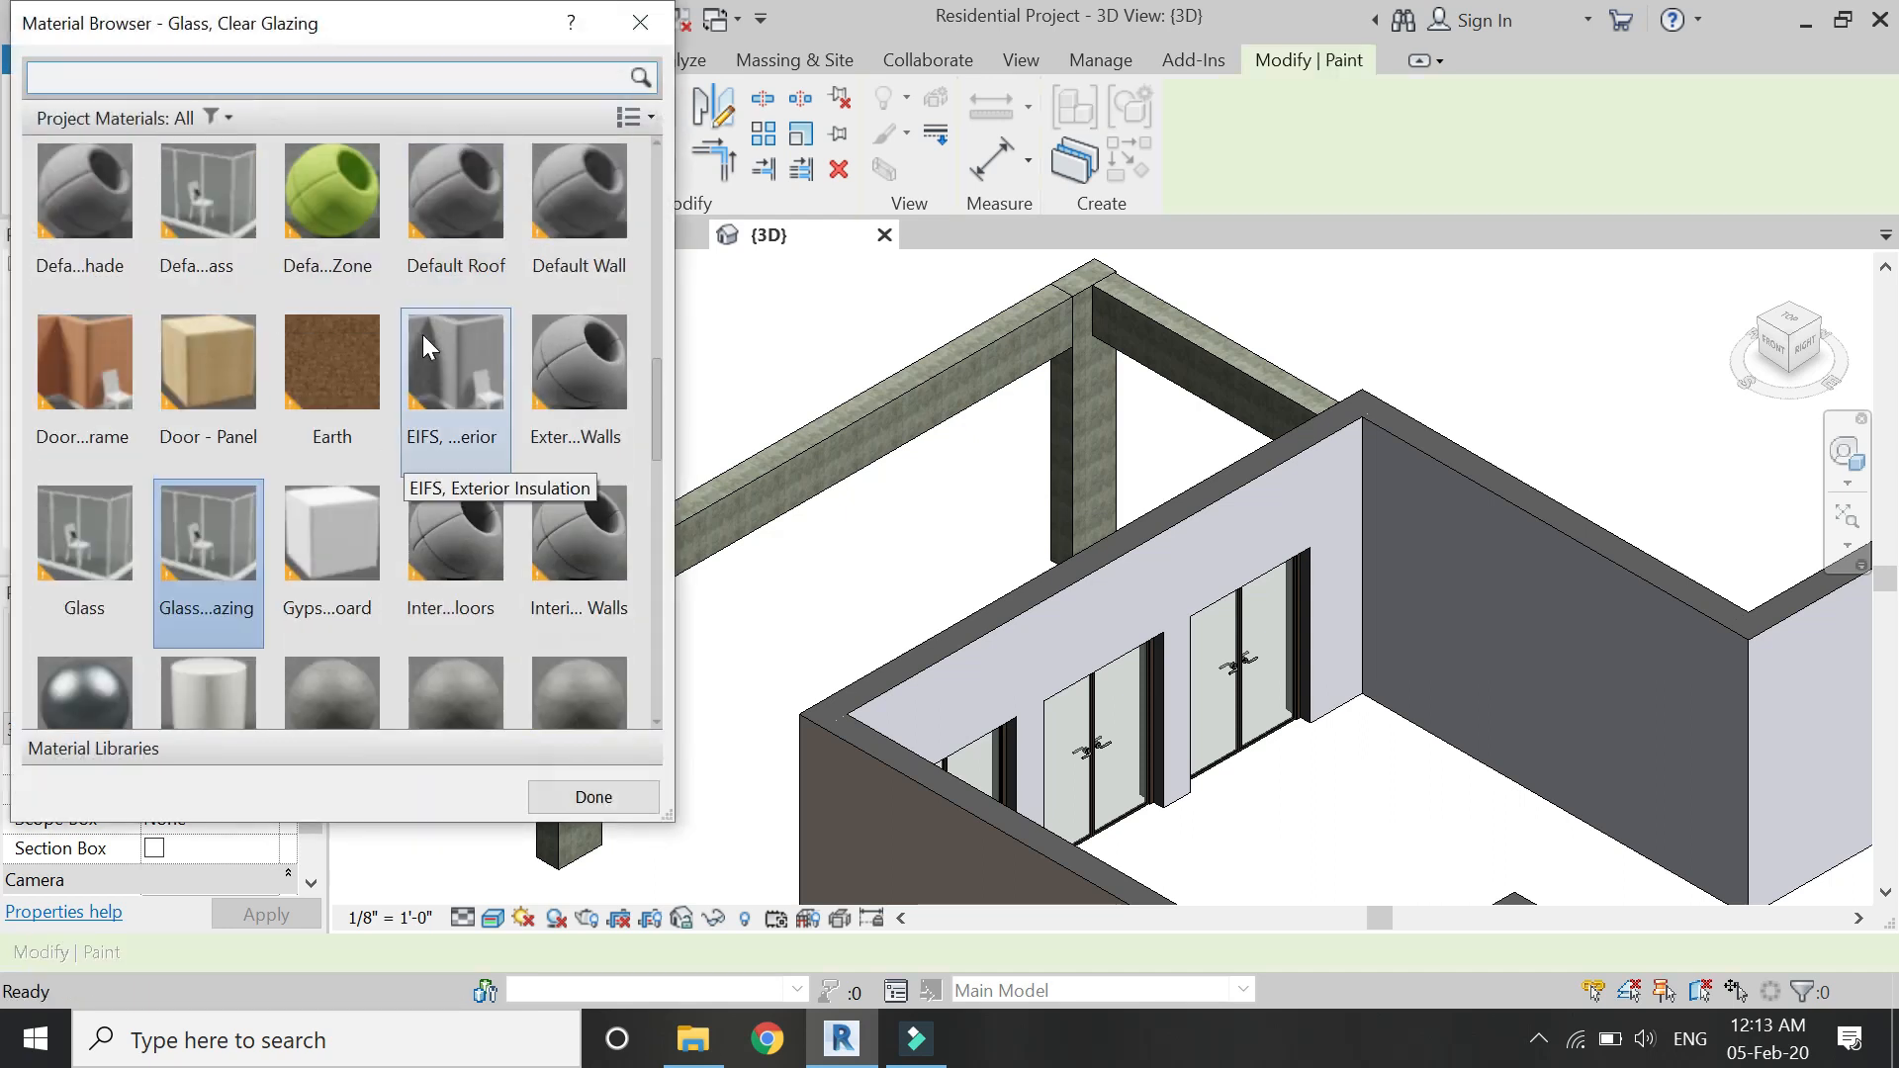
scroll(405, 539, "down", 10)
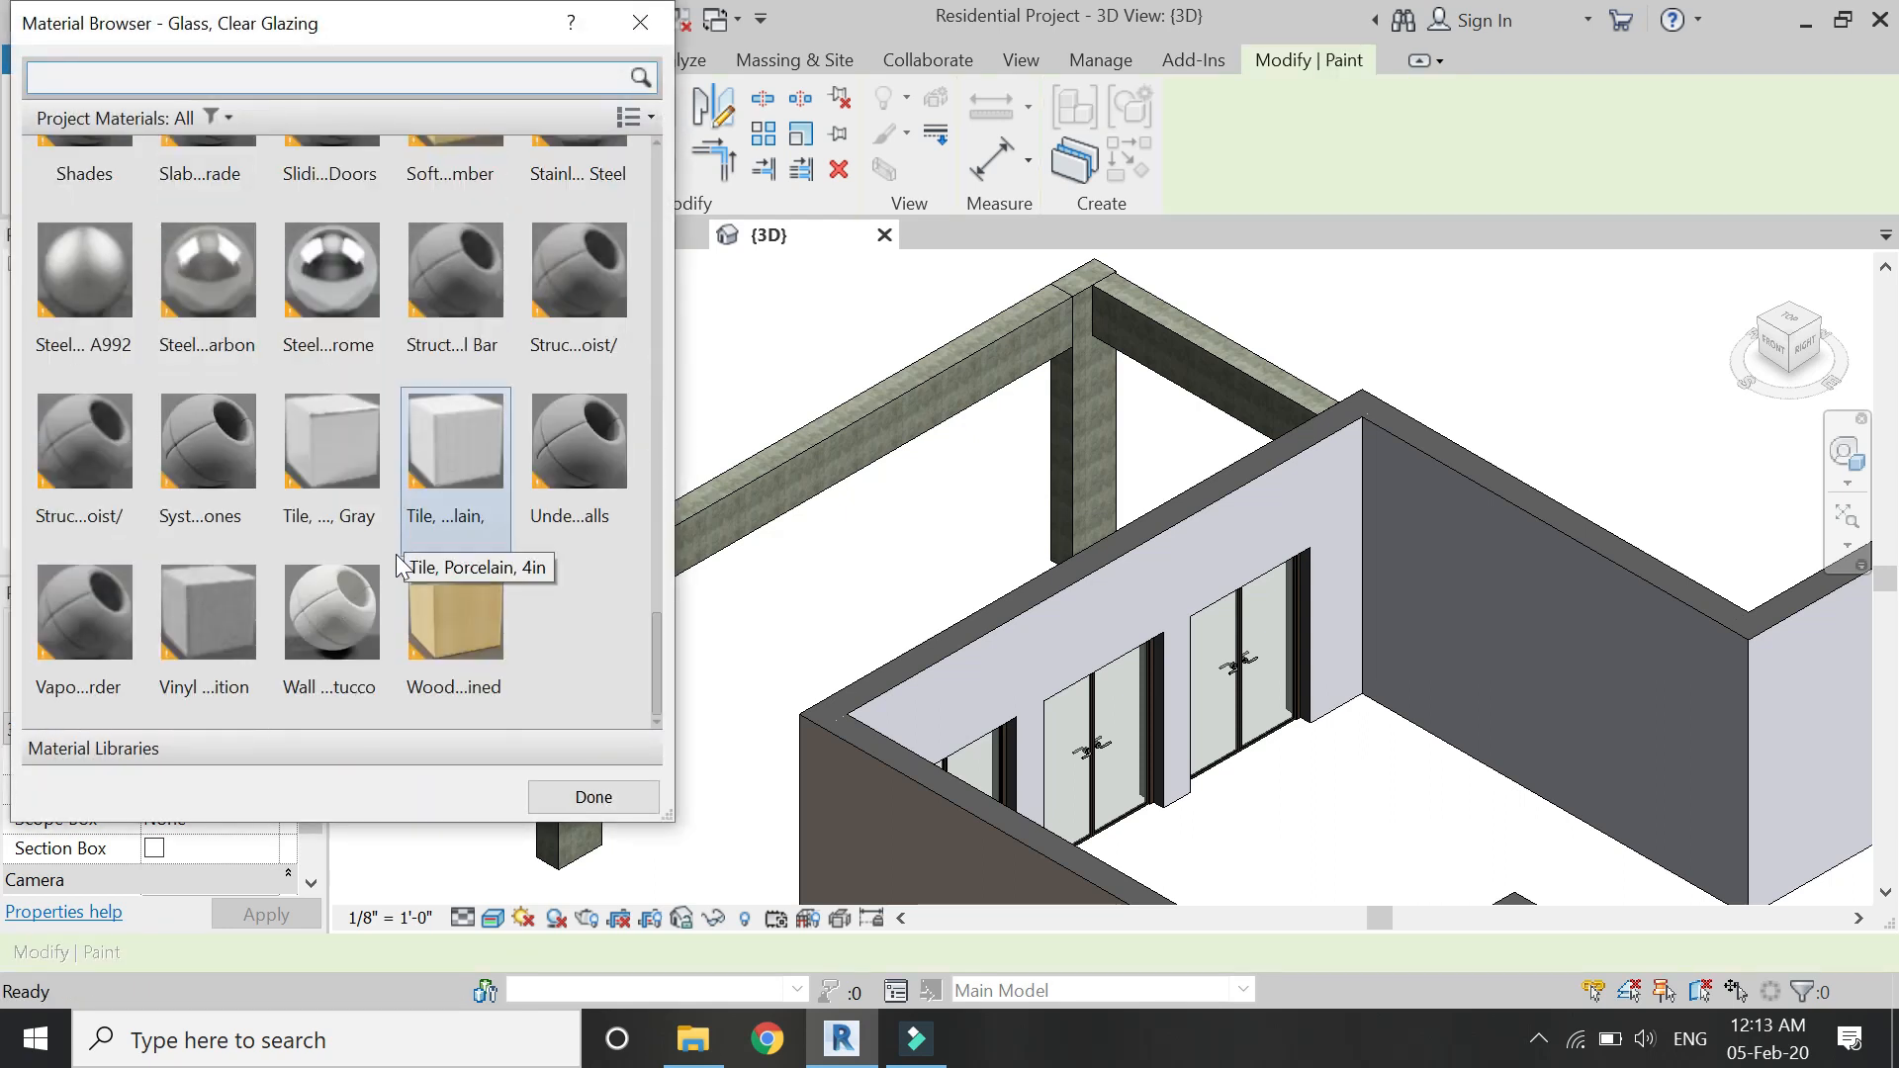
left_click(325, 616)
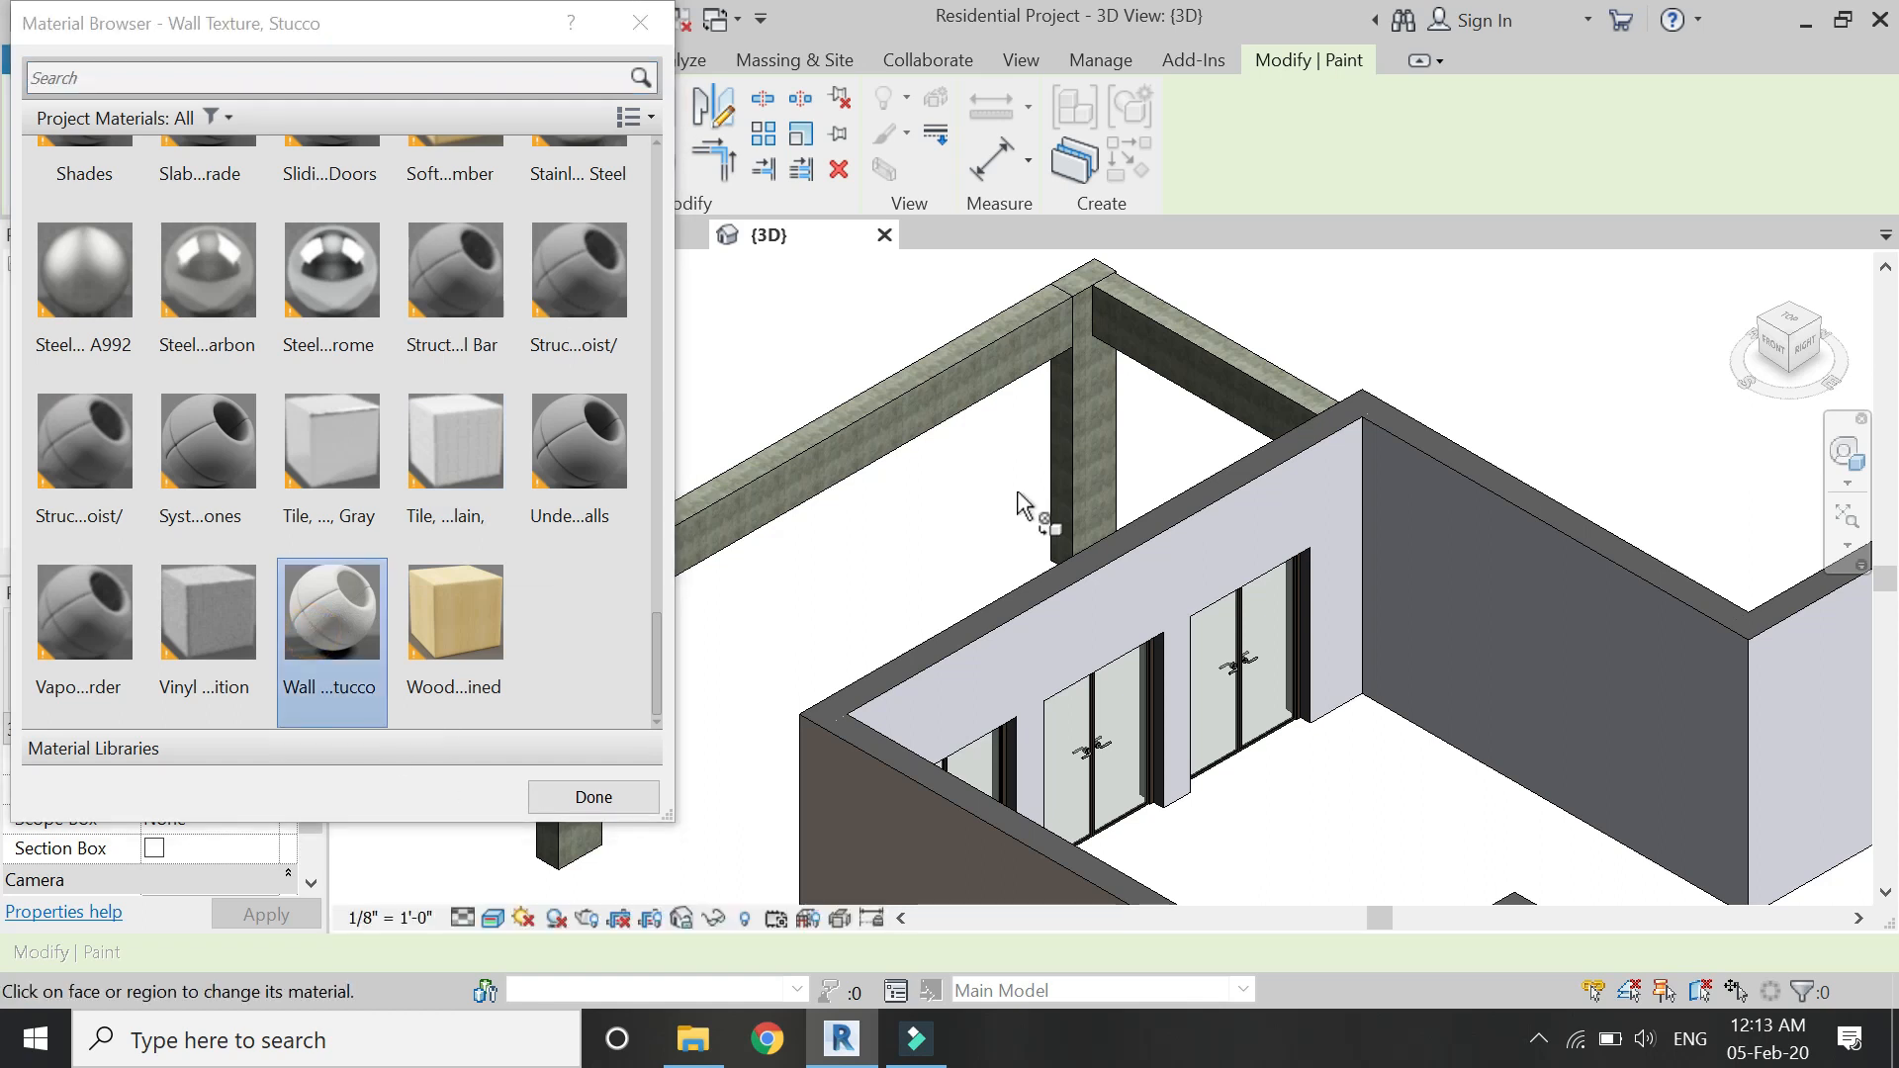
left_click(1089, 418)
left_click(1157, 319)
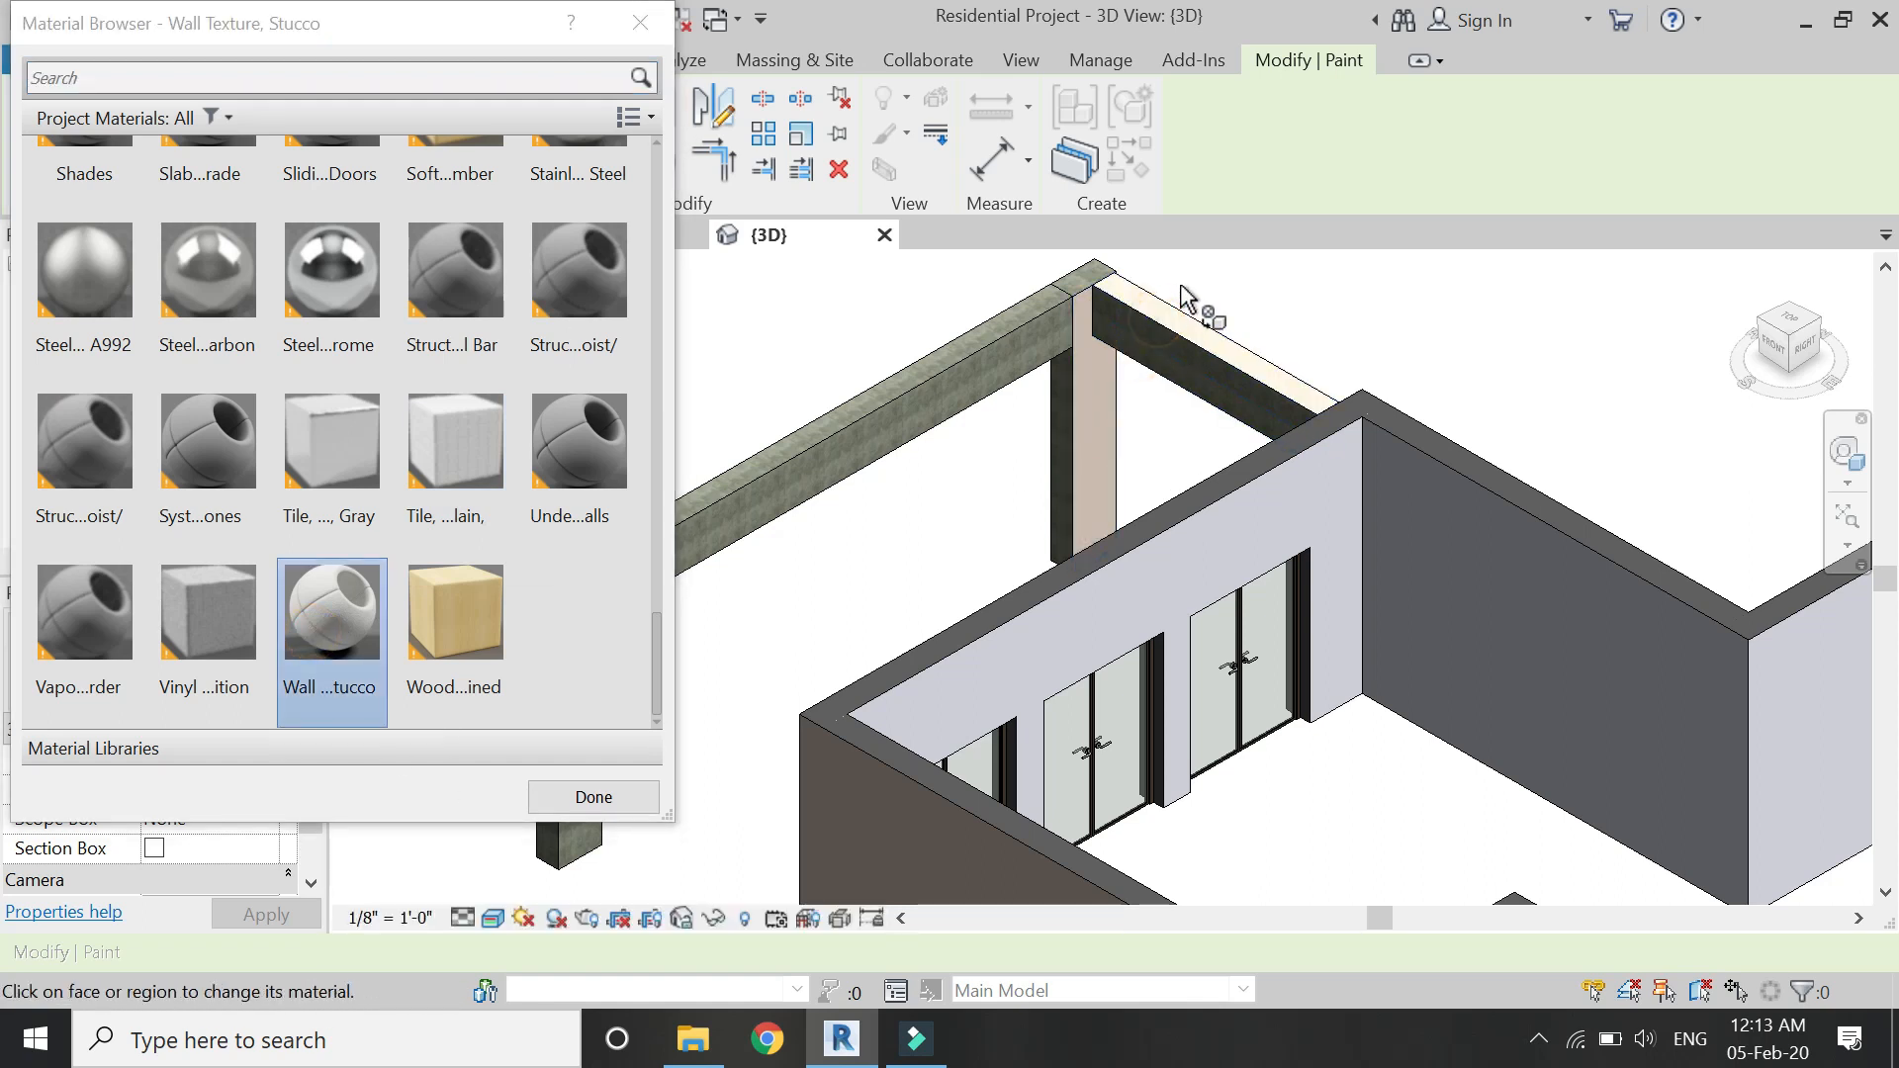
Paint the long beam's top and side faces and the short beam's visible side with the stucco texture.
left_click(1001, 329)
left_click(1029, 362)
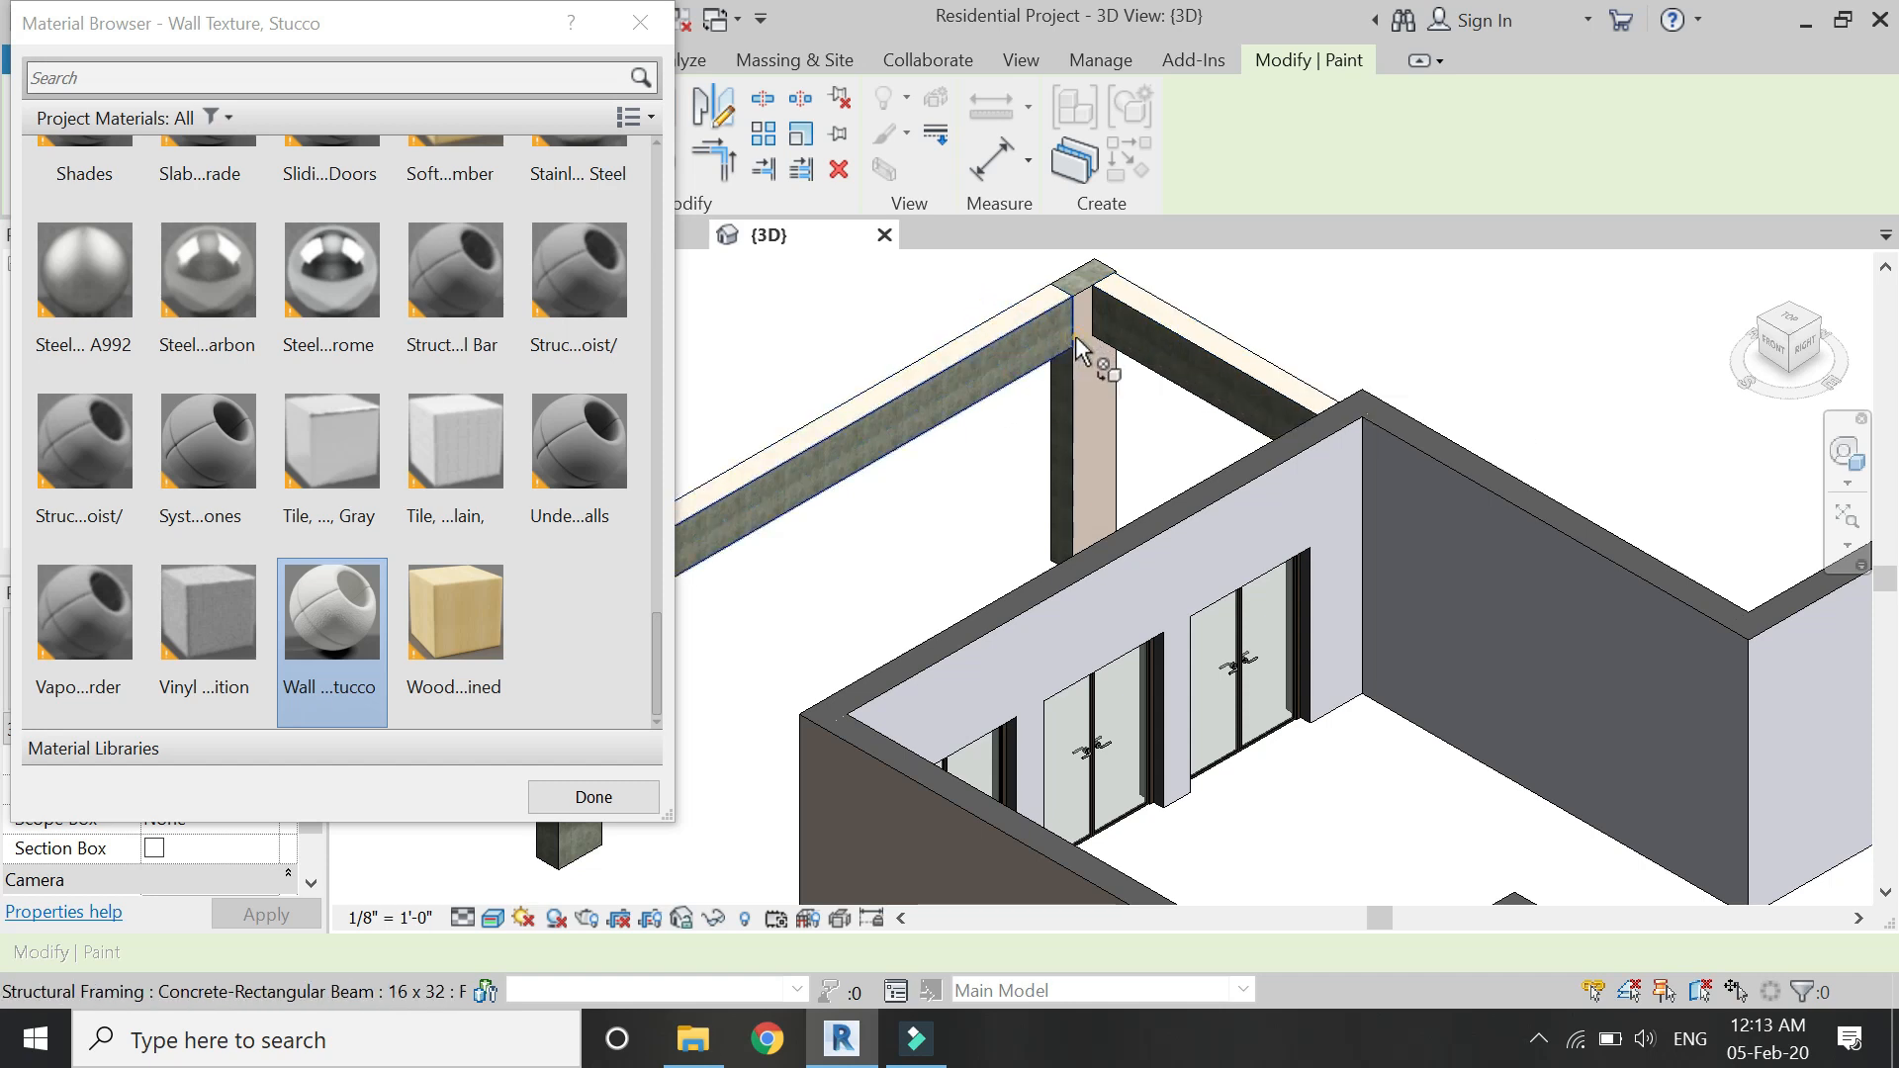
left_click(1075, 339)
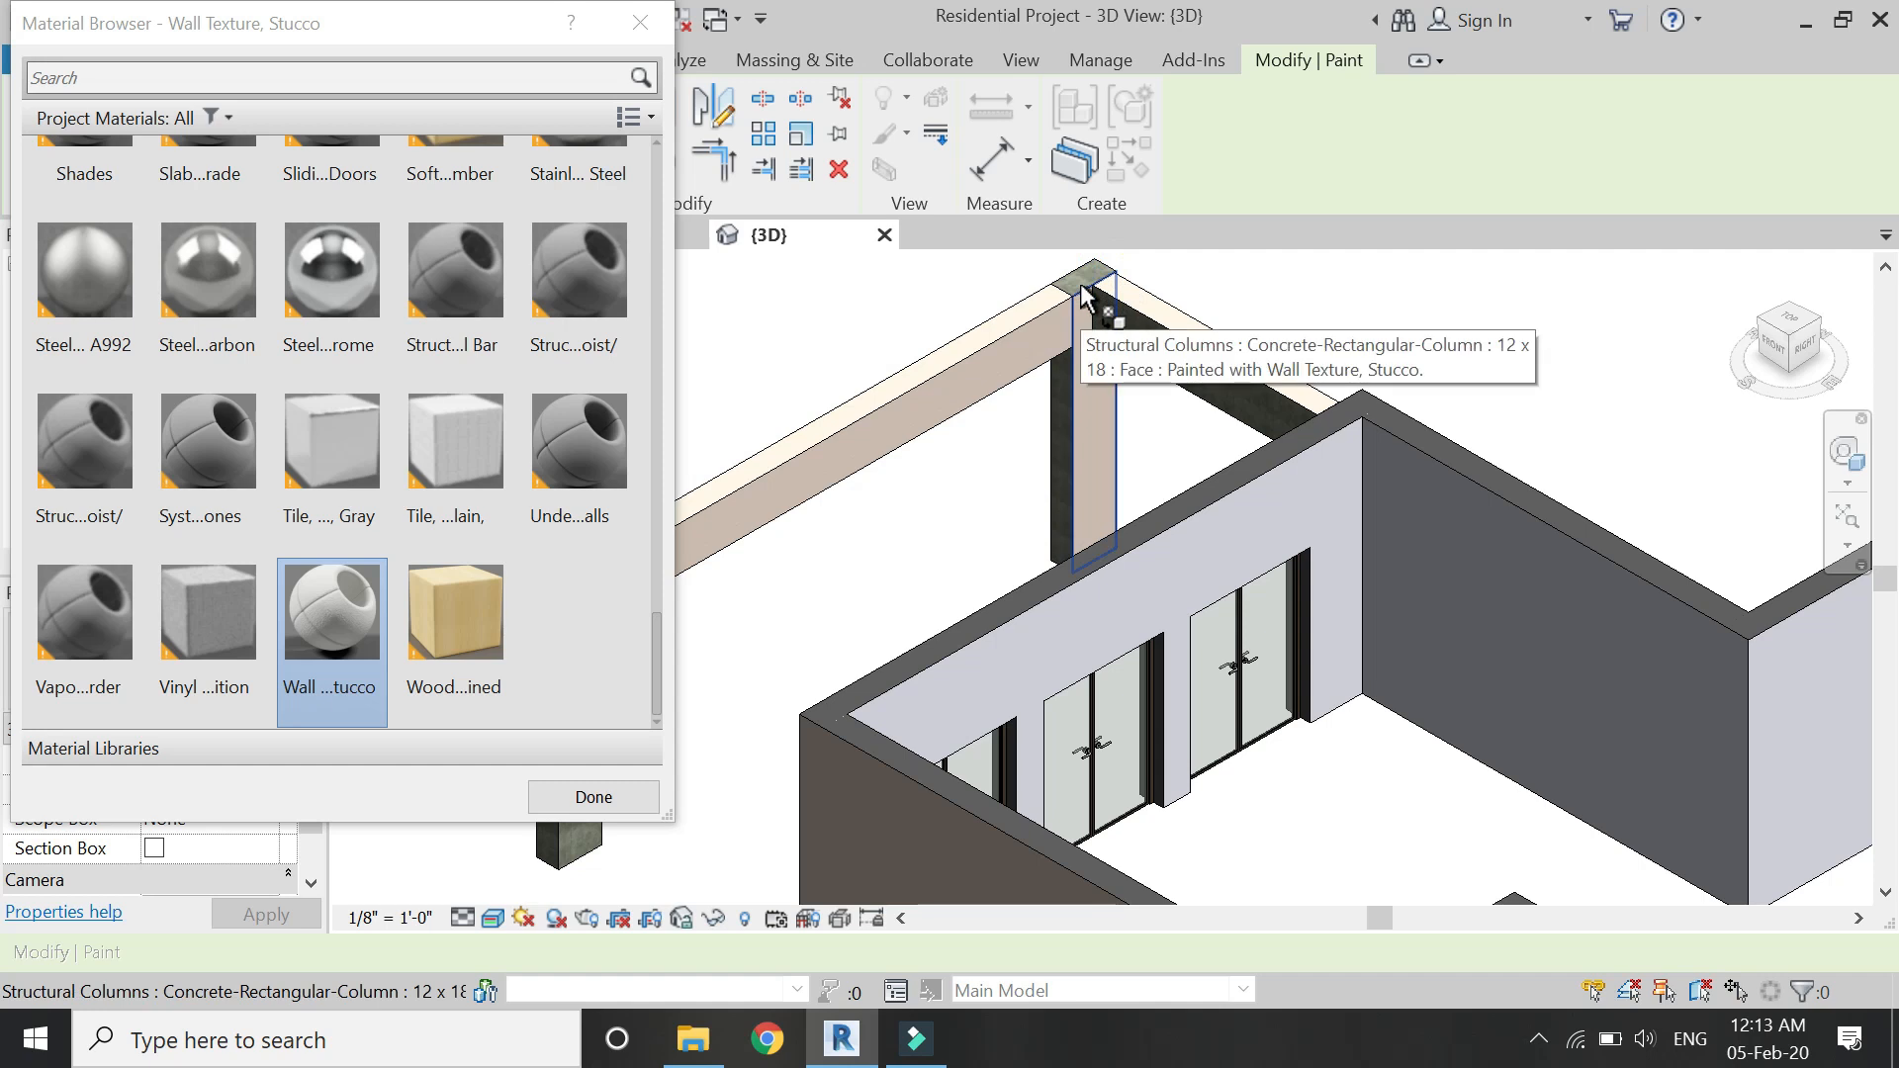
scroll(1137, 306, "down", 3)
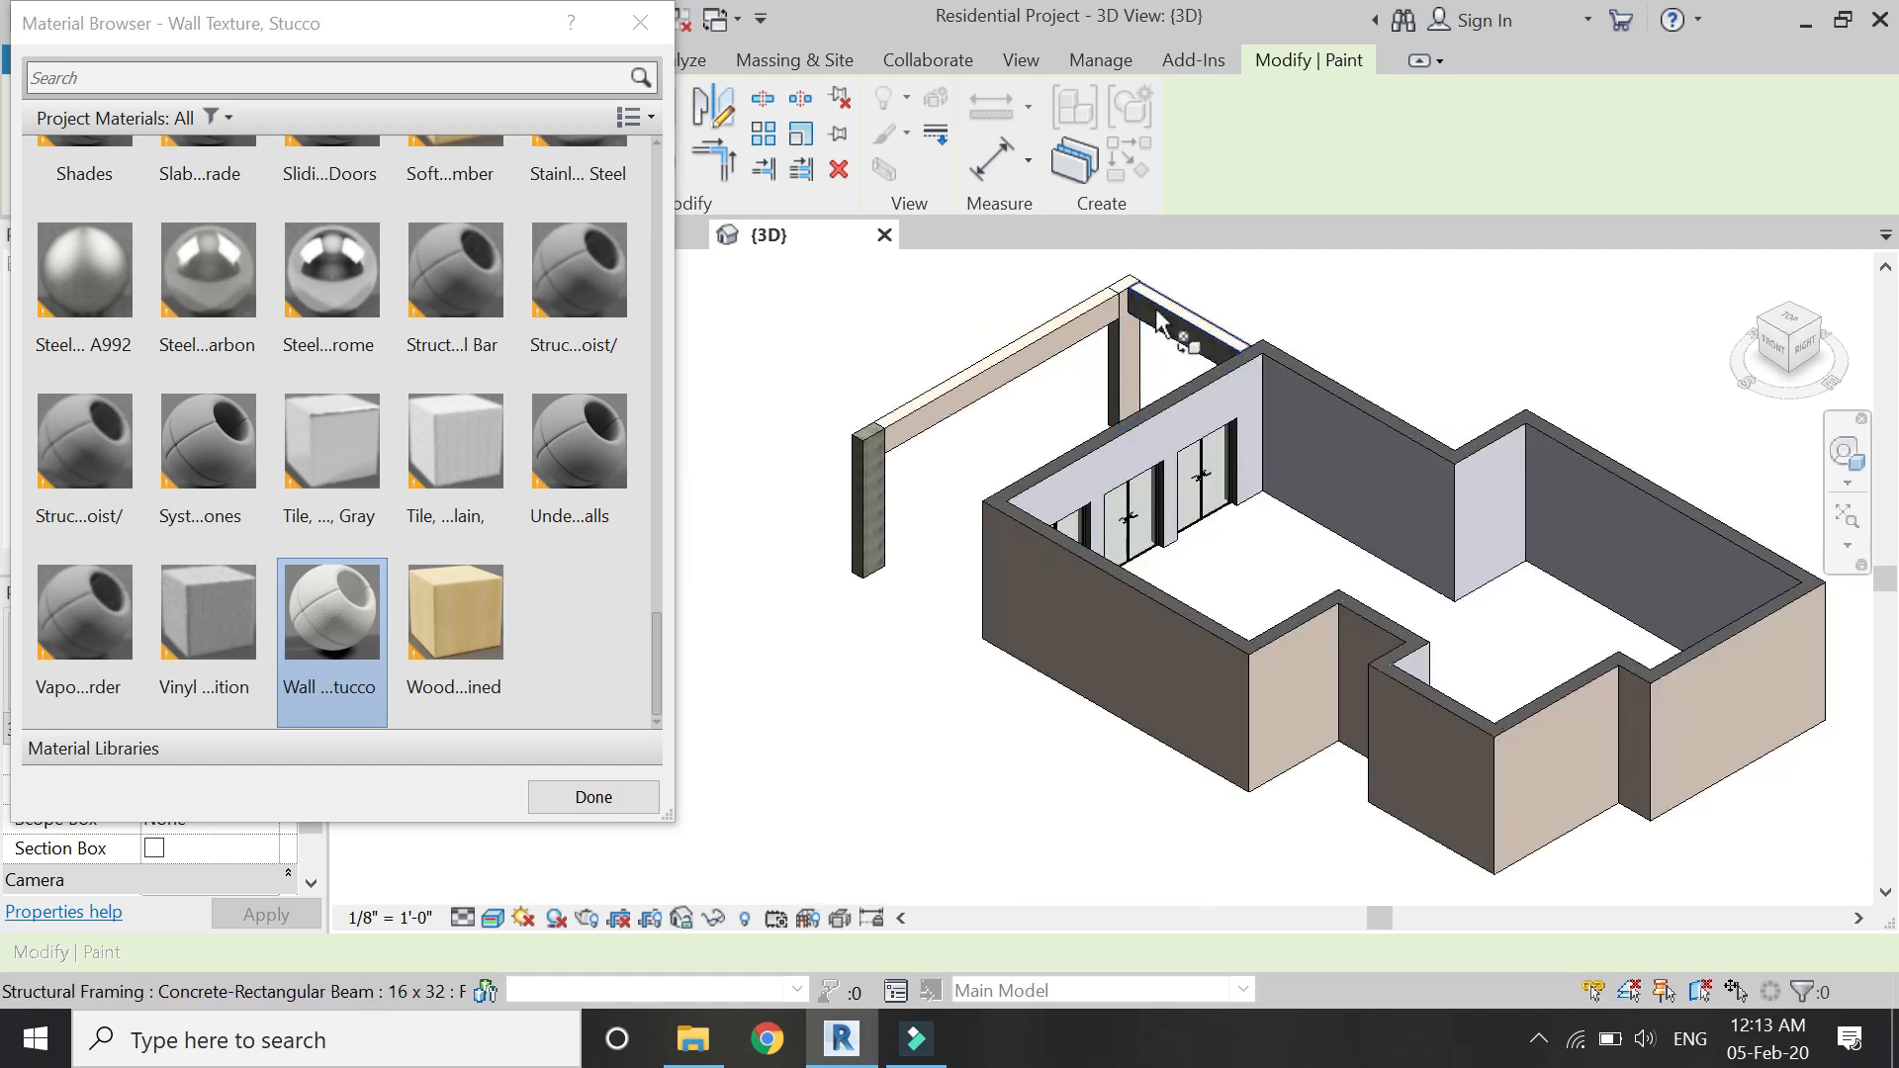
scroll(1157, 322, "up", 4)
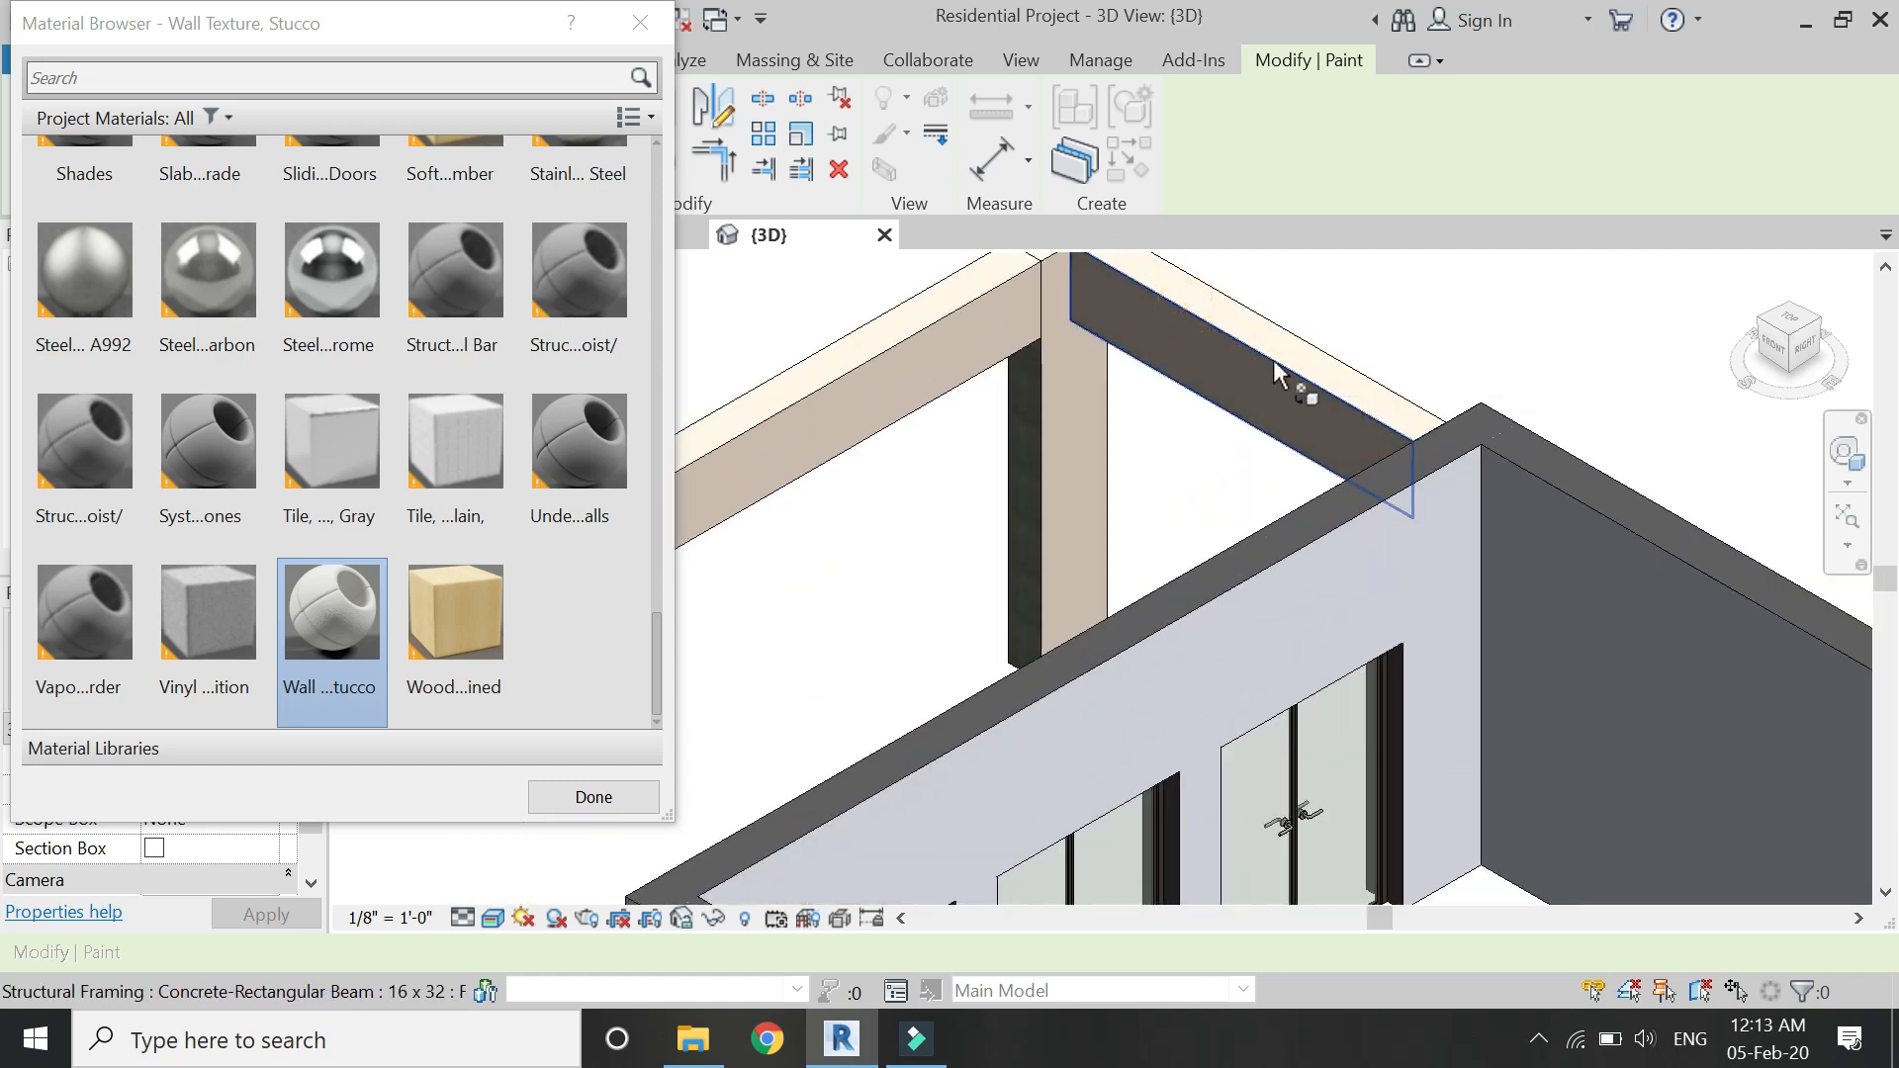
Paint the top and both visible sides of the column at the long beam's free end with the stucco texture.
scroll(1276, 374, "down", 3)
scroll(895, 519, "up", 5)
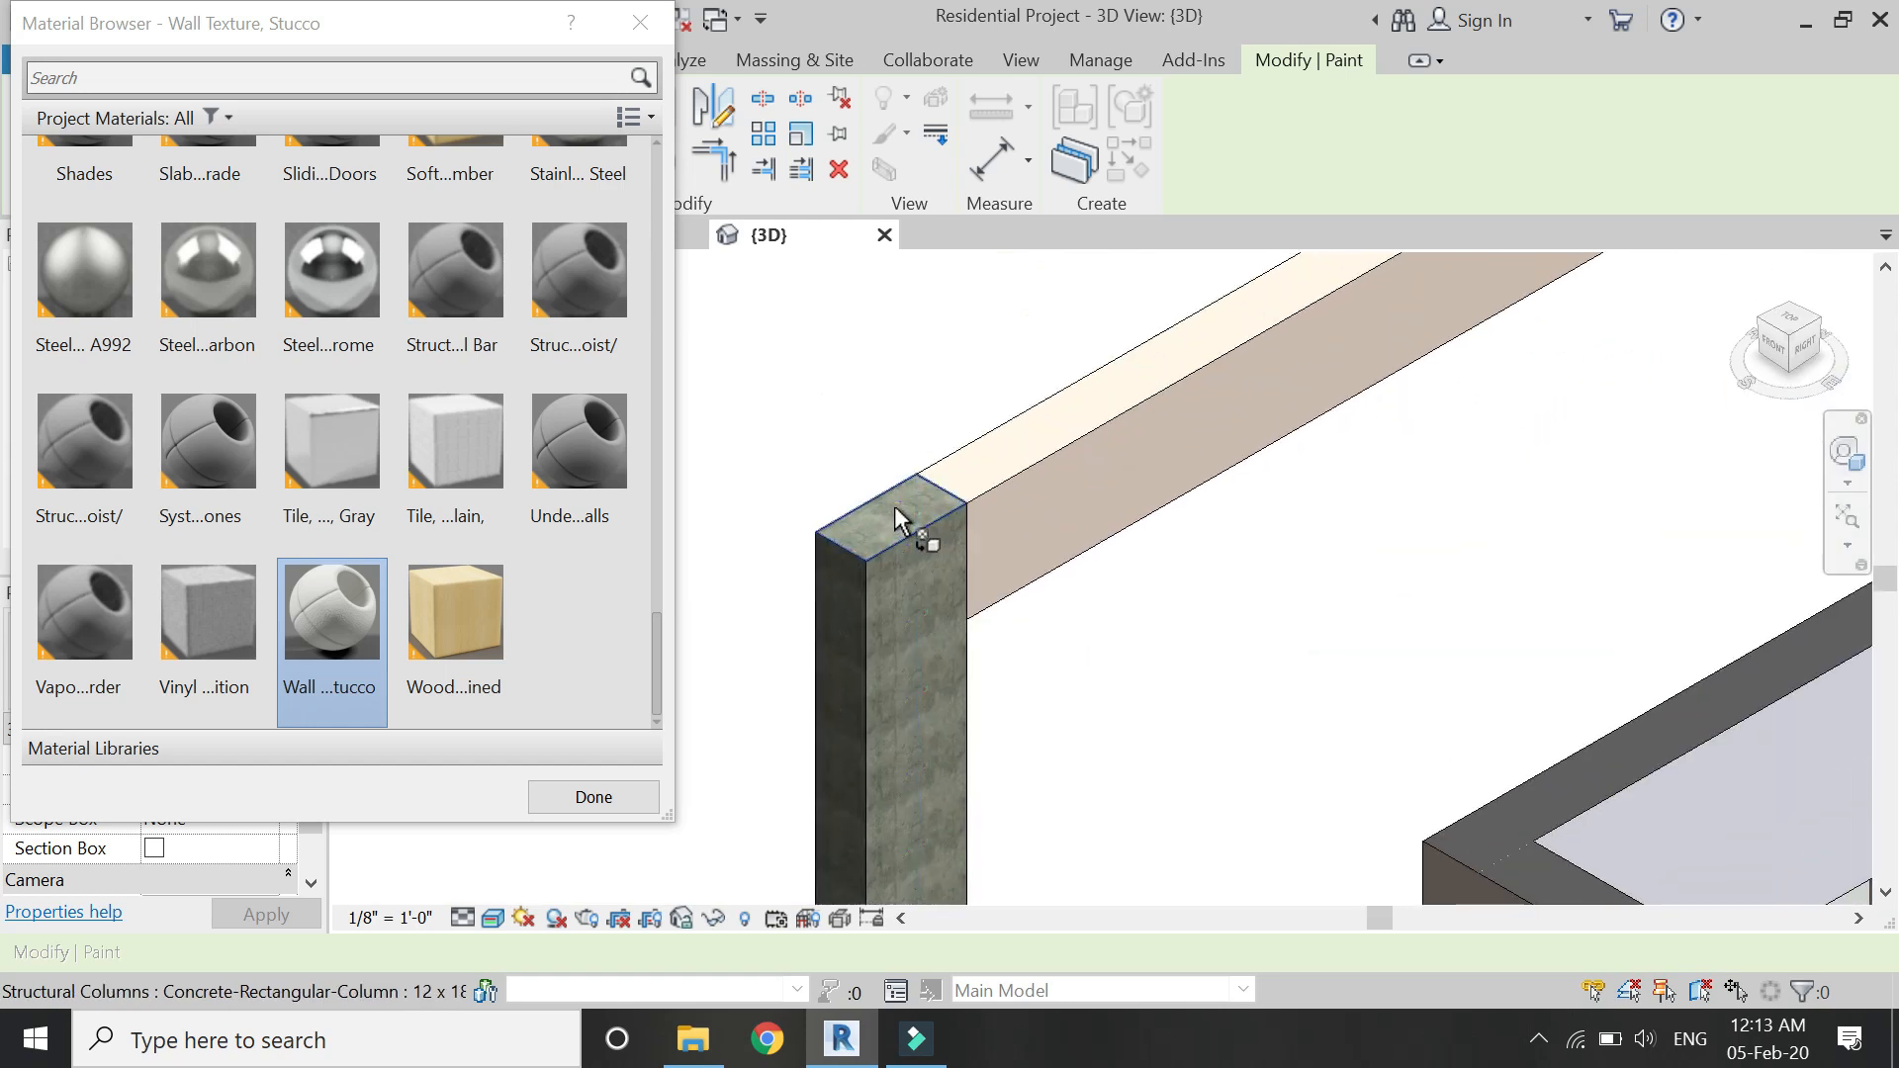
left_click(895, 520)
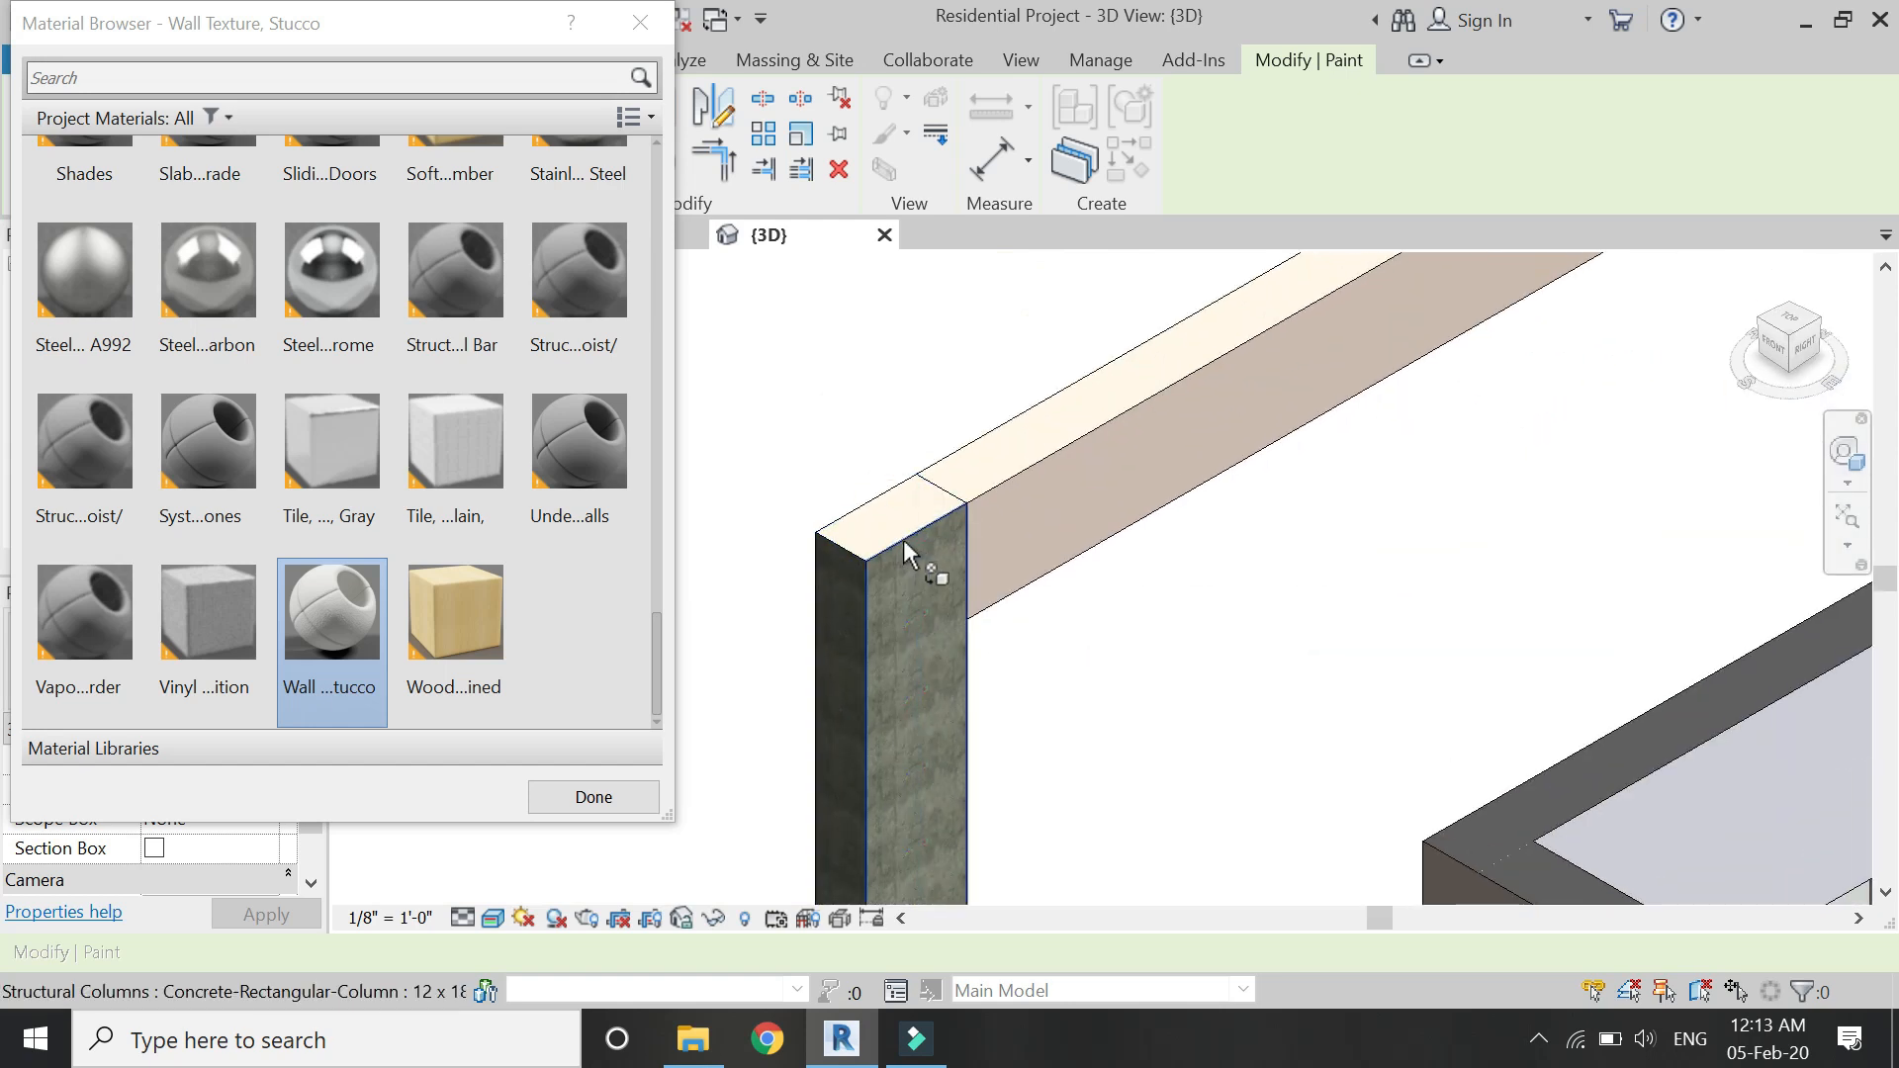
left_click(915, 551)
left_click(849, 555)
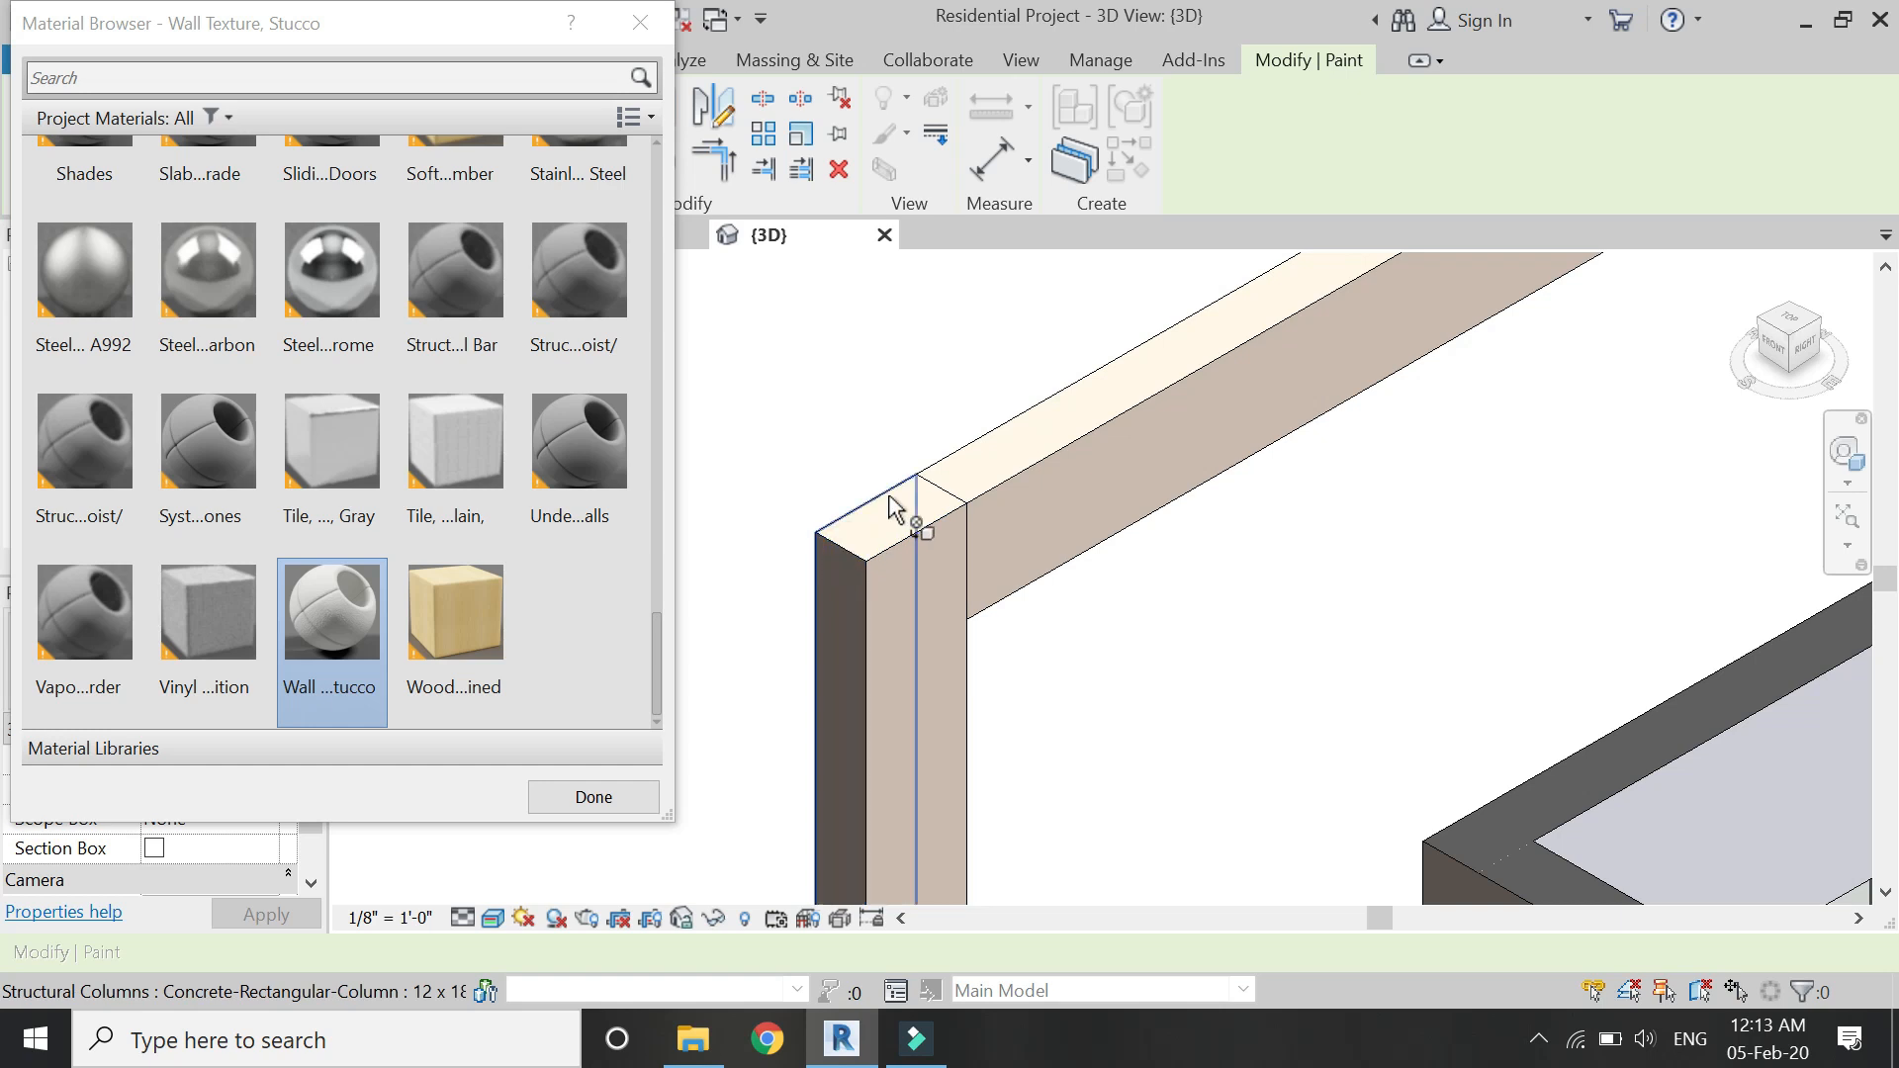
Paint the corner column's remaining visible concrete side with Wall Texture, Stucco and finish painting.
scroll(989, 584, "down", 3)
scroll(953, 593, "up", 5)
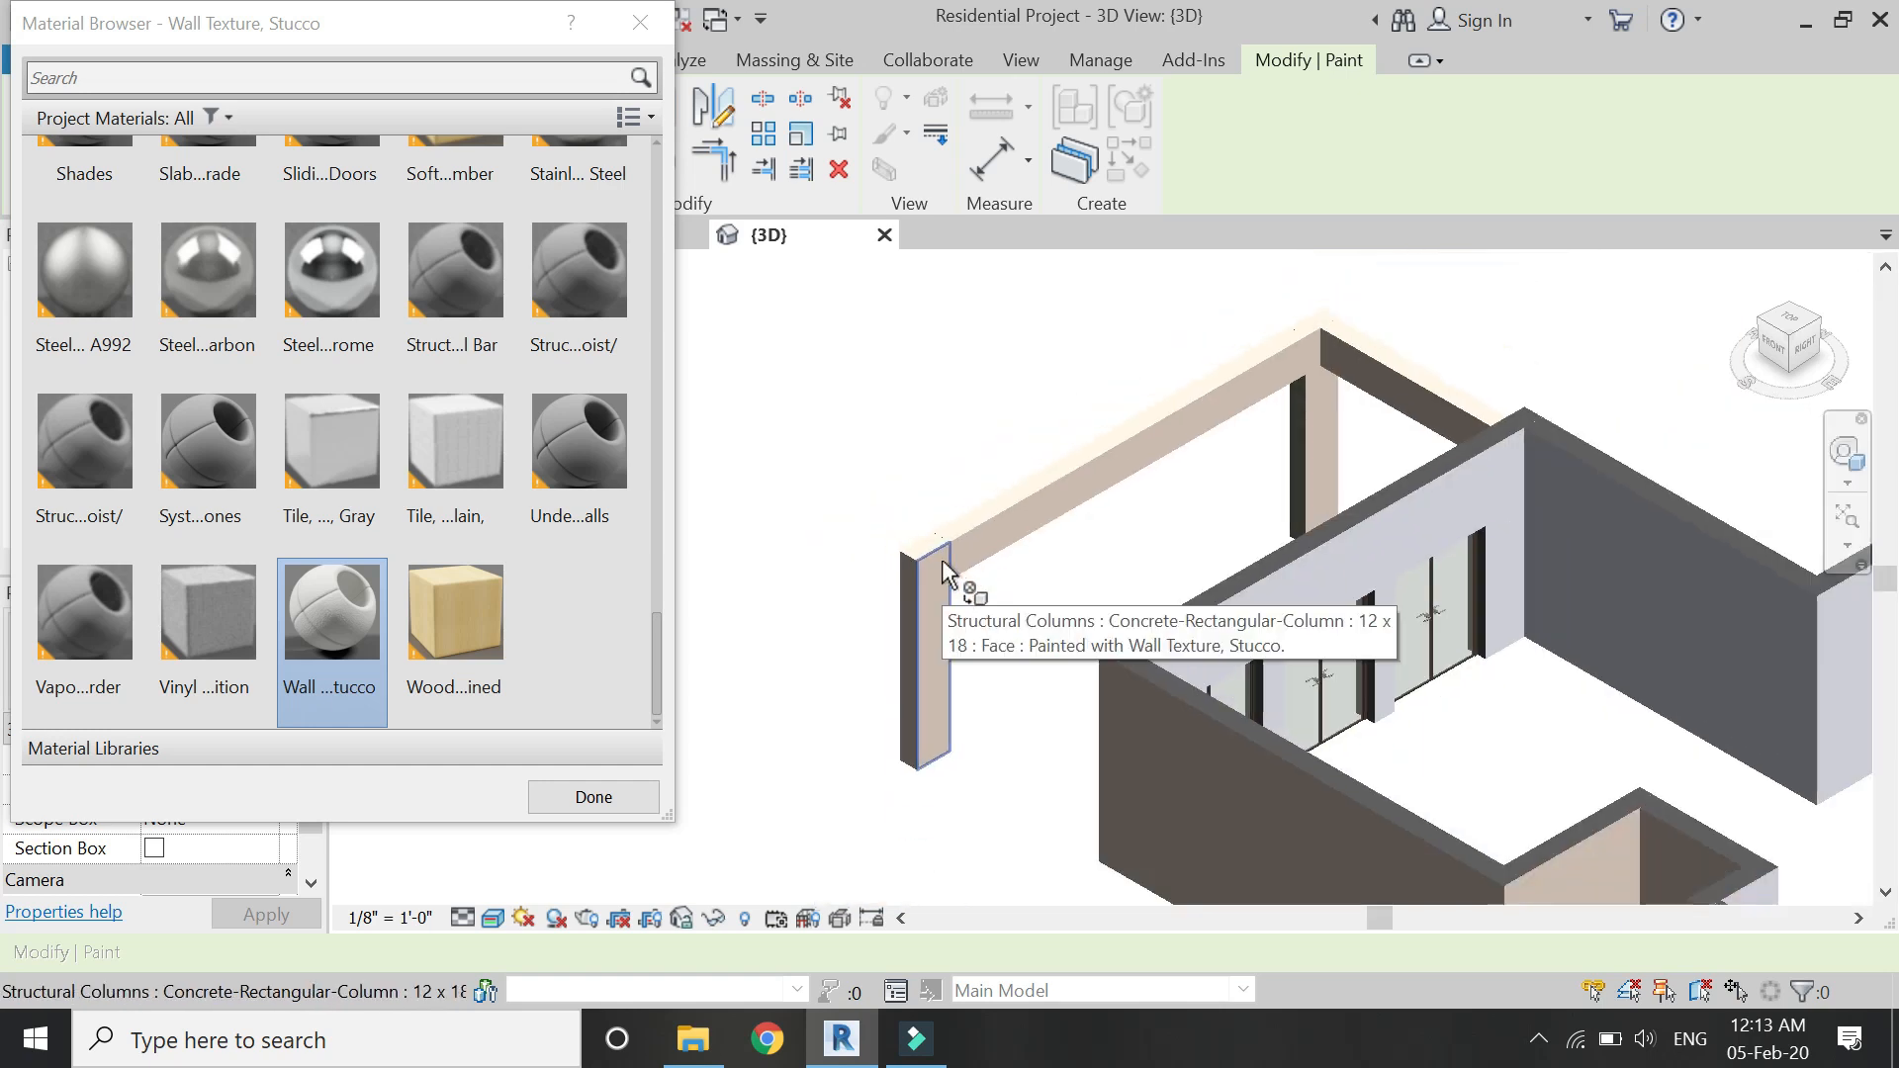
scroll(1295, 460, "up", 2)
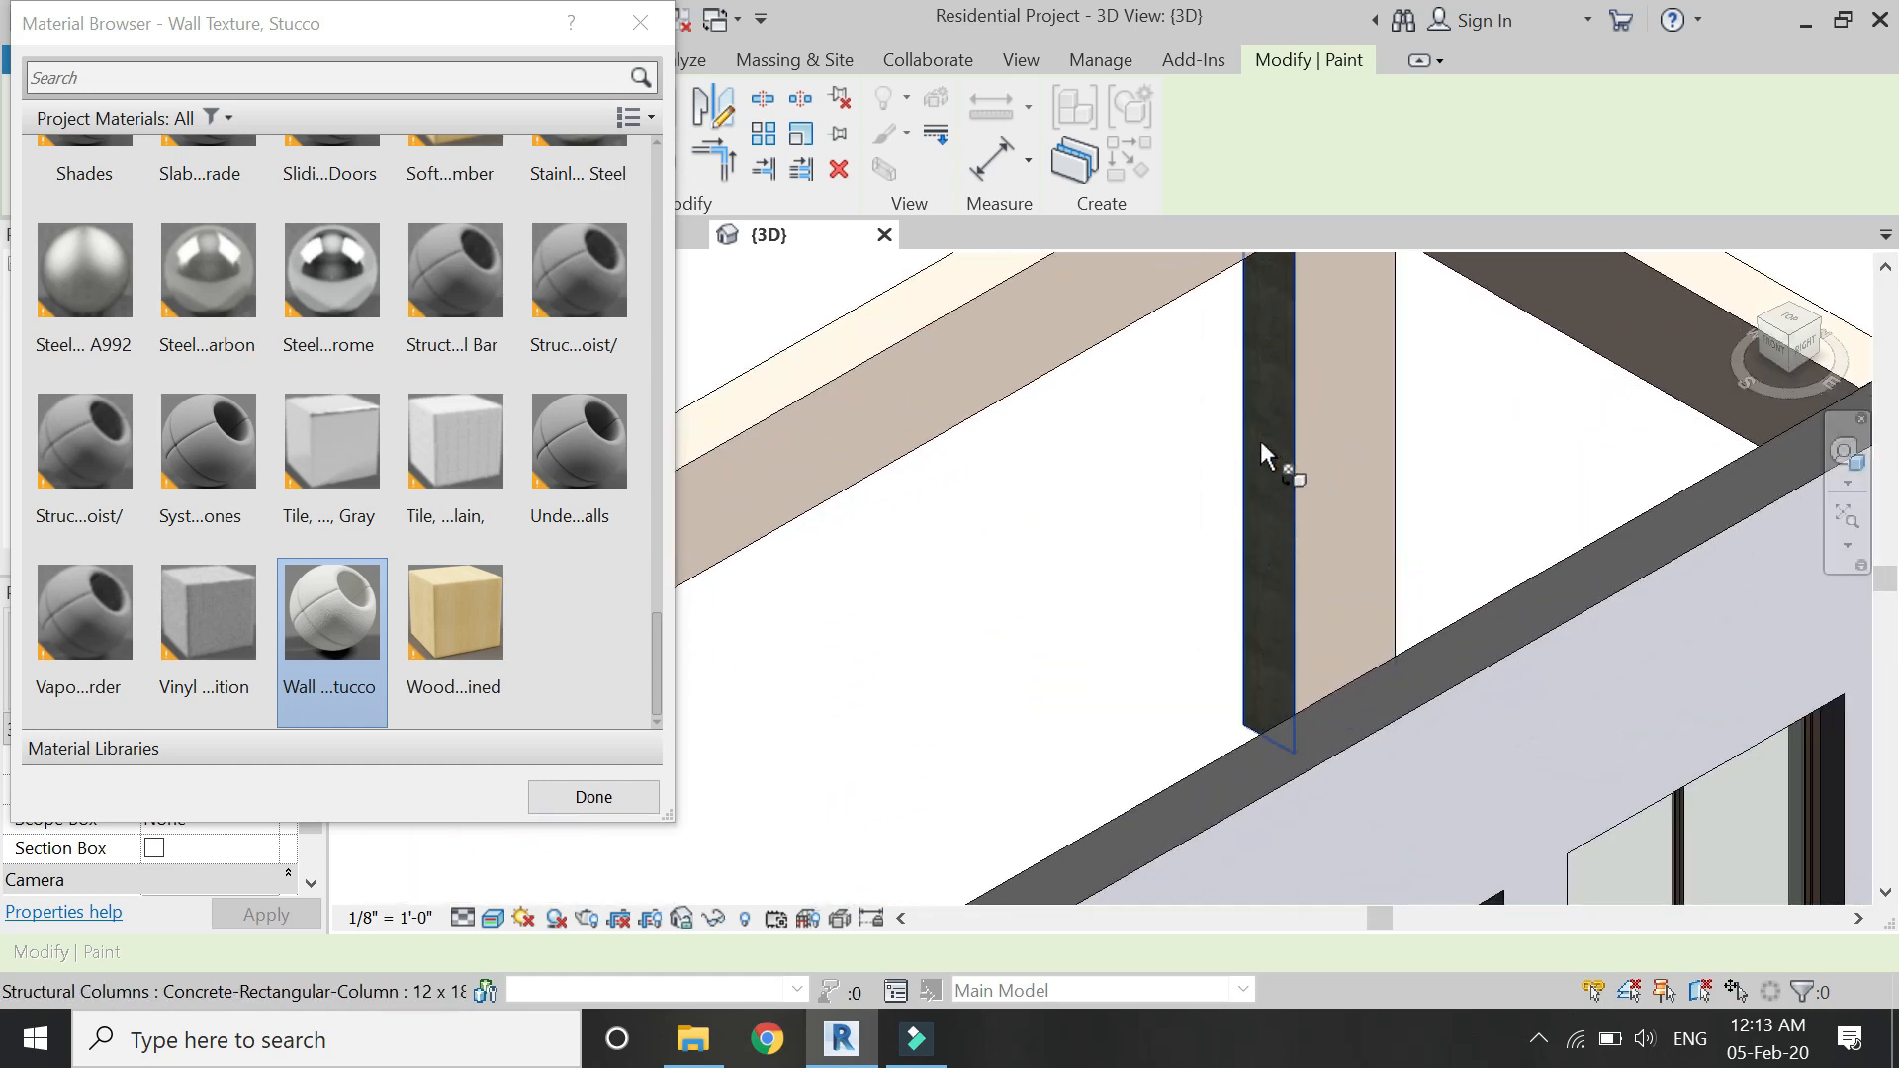
left_click(1254, 458)
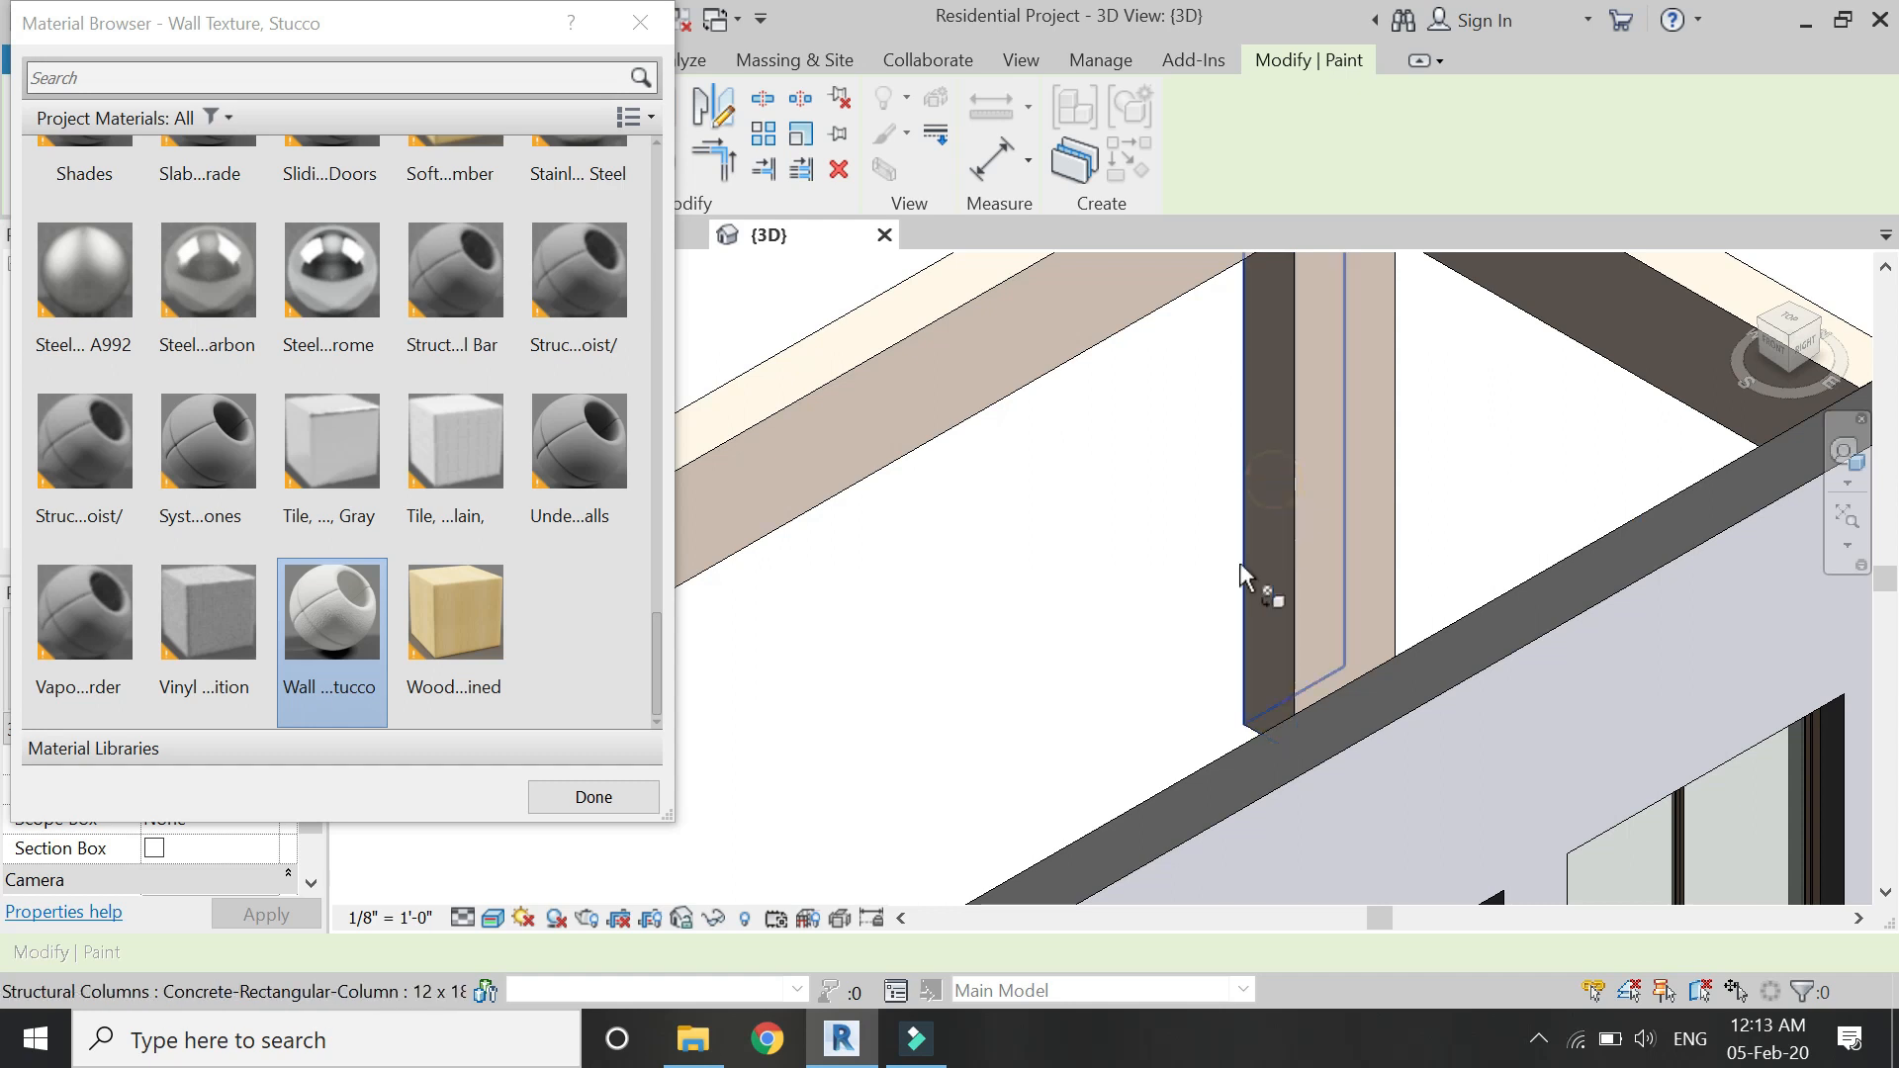
scroll(1260, 602, "down", 3)
scroll(1244, 543, "down", 2)
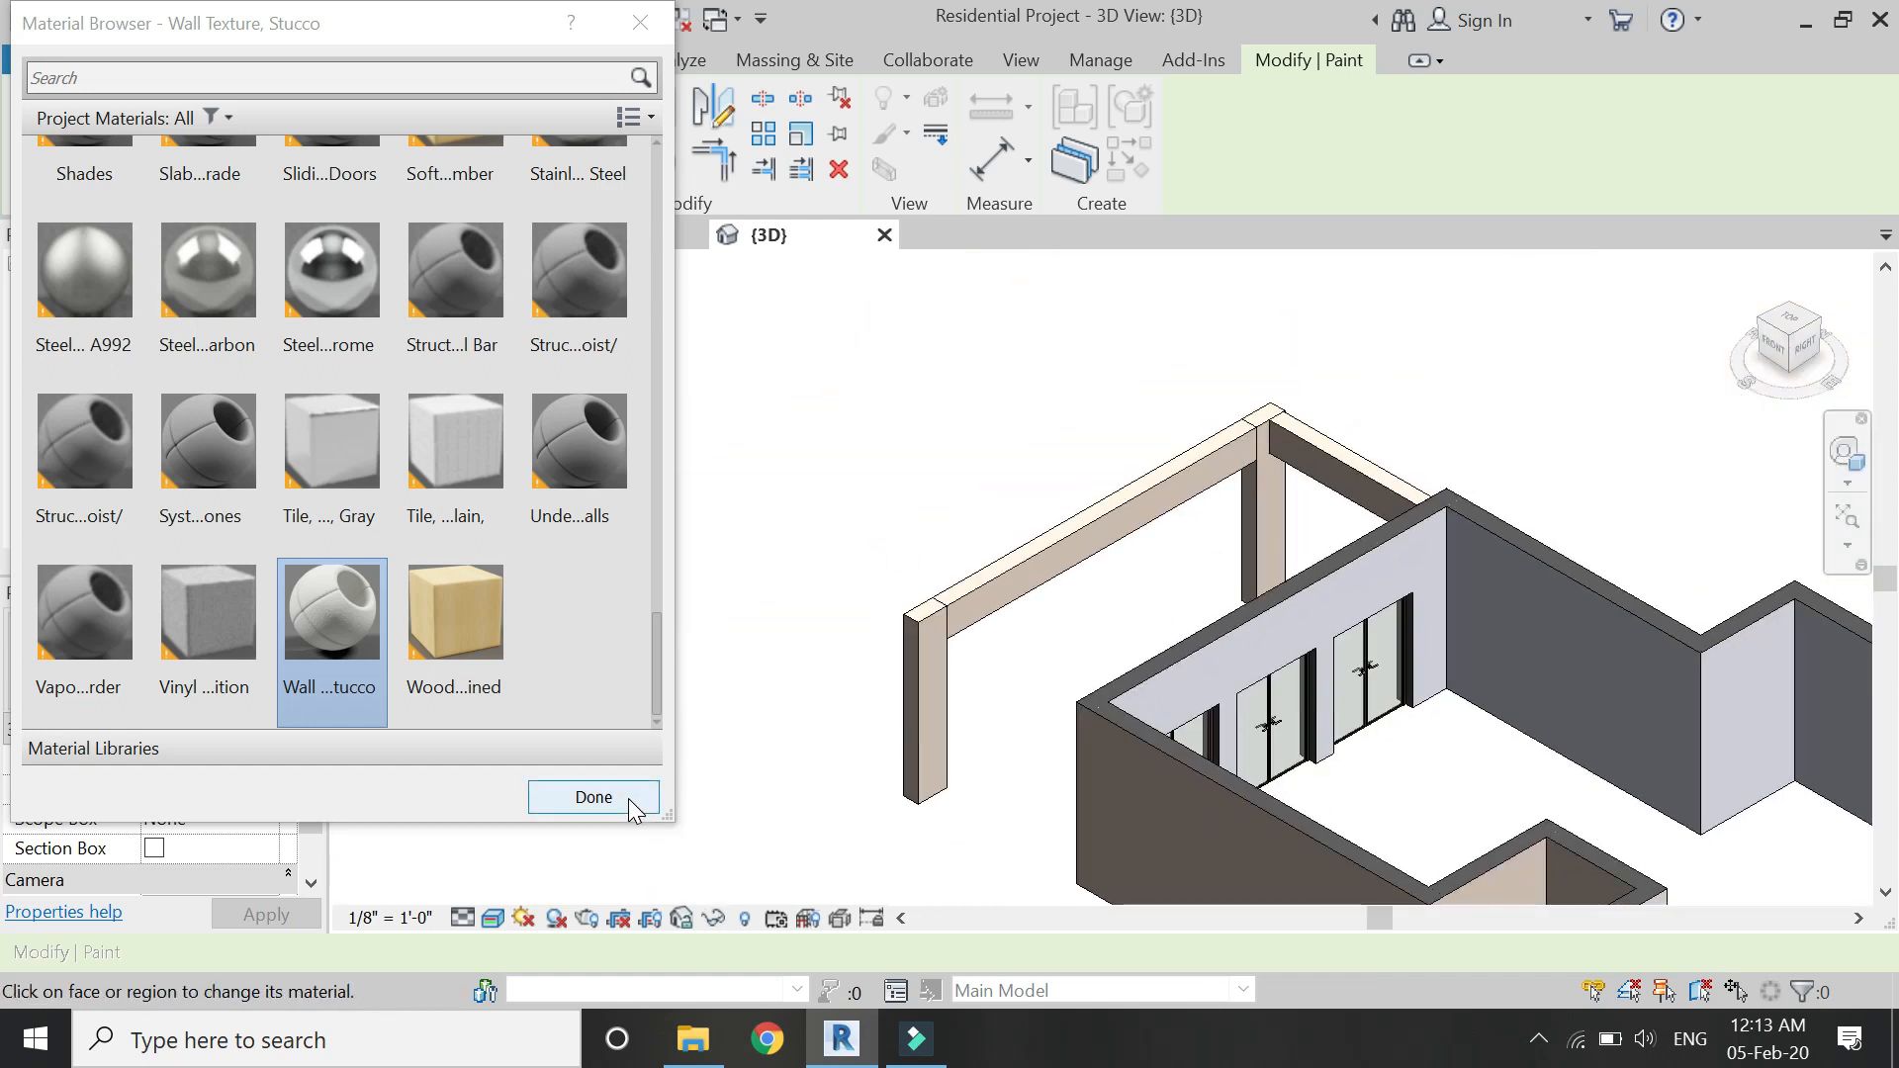
left_click(594, 796)
middle_click_drag(870, 767, 754, 827, "shift")
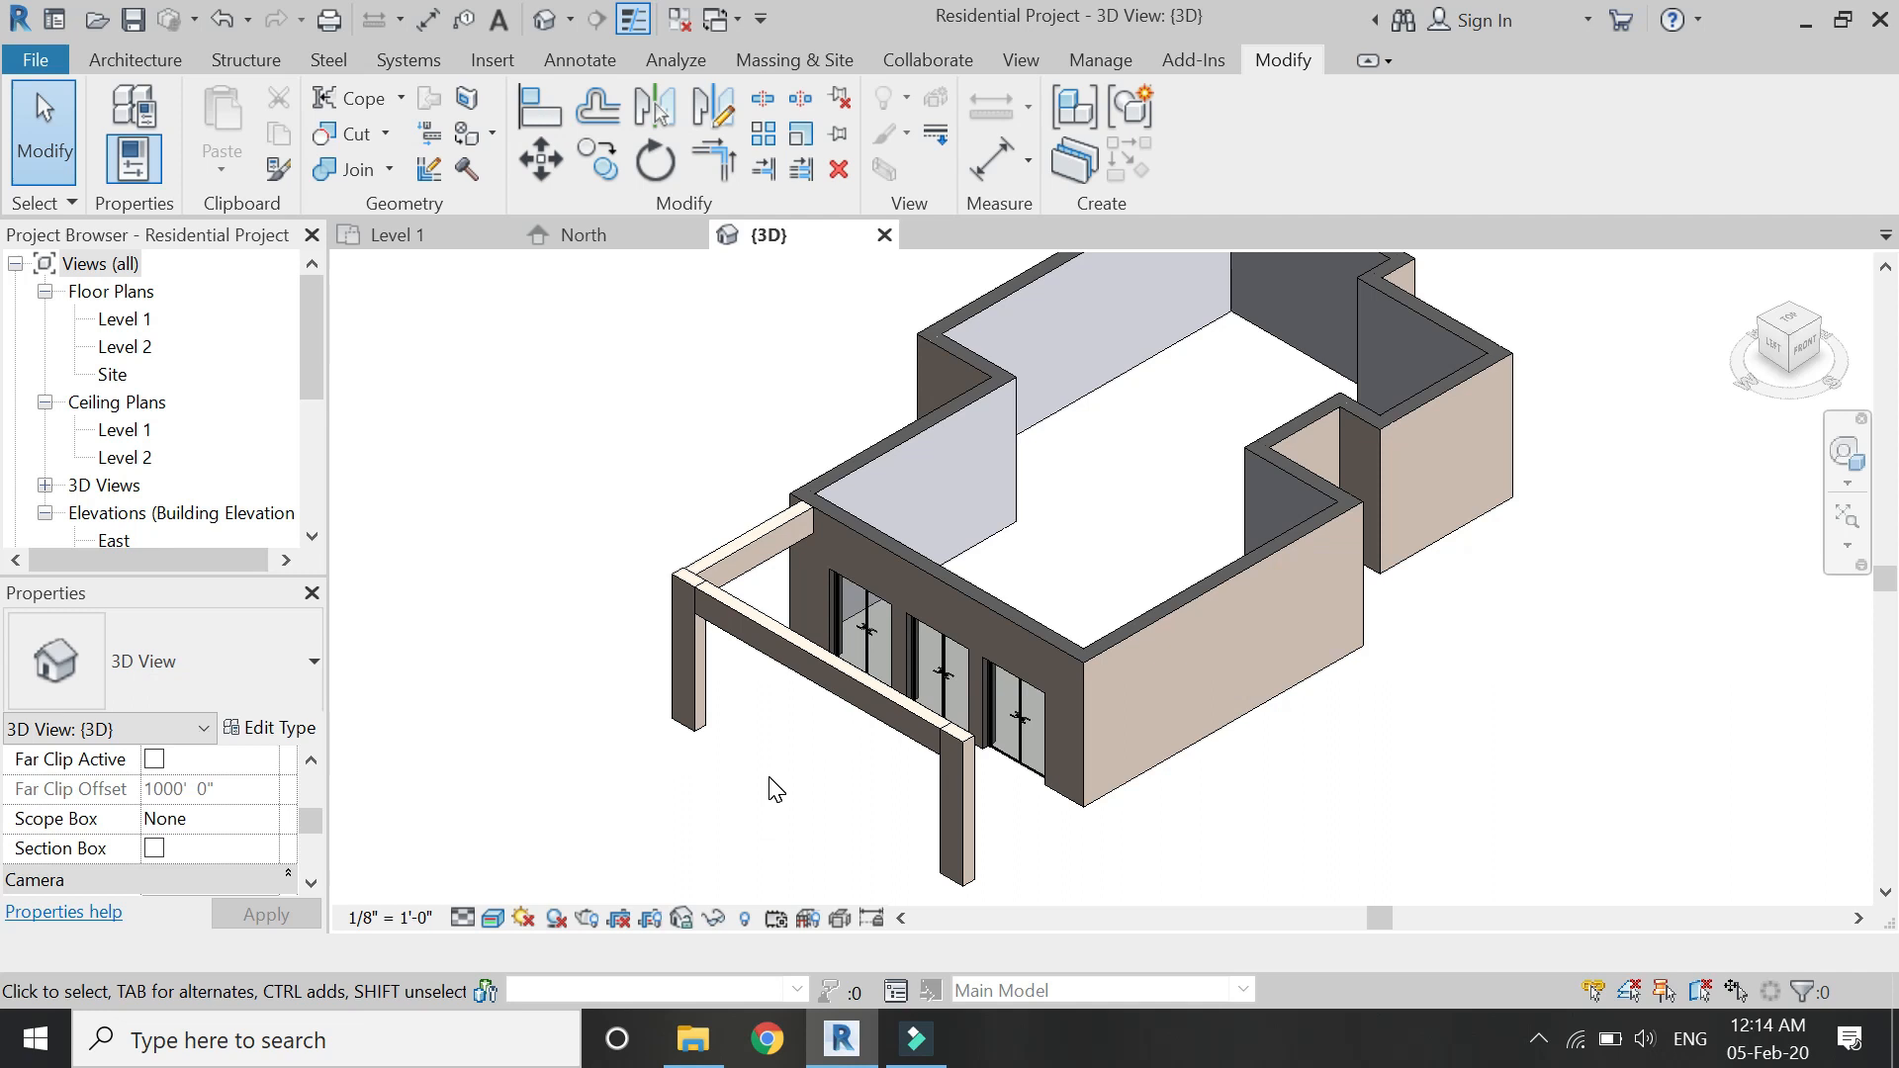
Open the Level 1 floor plan and reset its temporary hide/isolate.
left_click(396, 235)
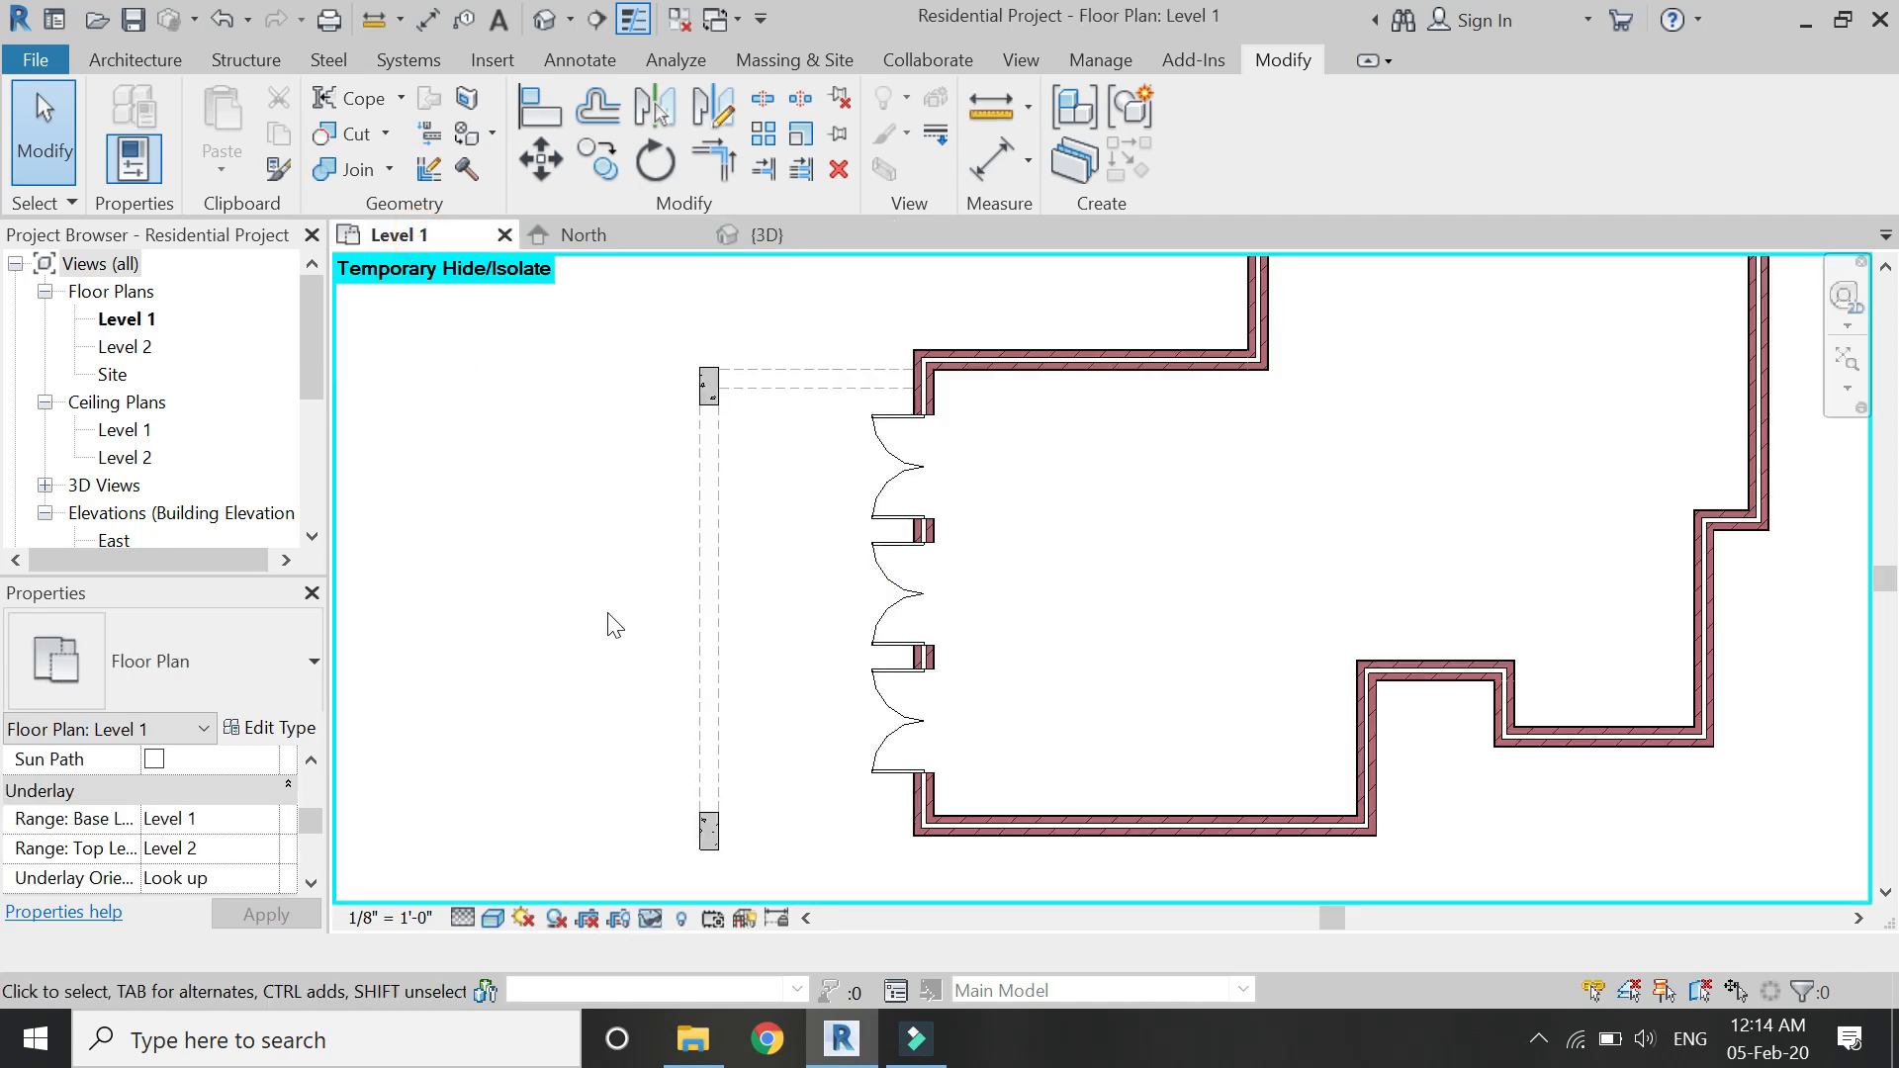
left_click(679, 918)
left_click(680, 886)
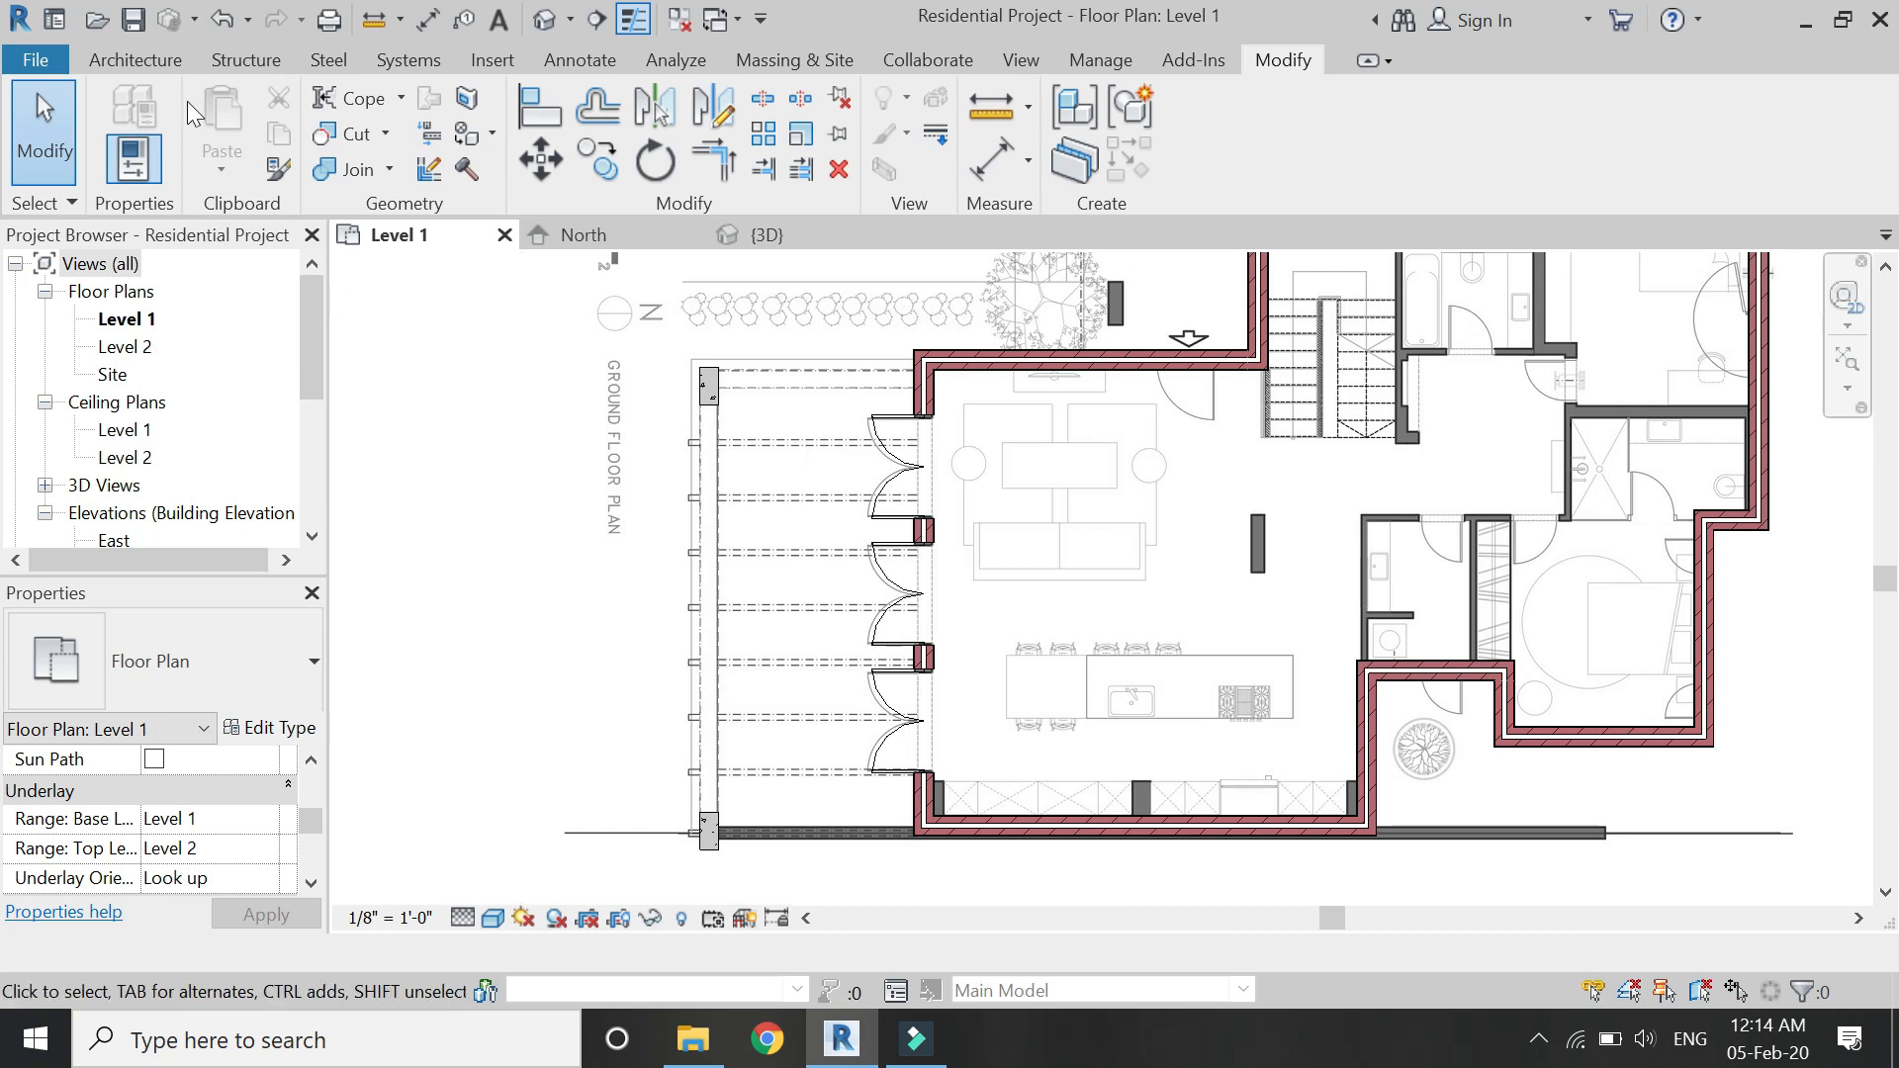
Start a structural beam and load the Timber family from the Wood framing folder, using the 6x6 type.
left_click(170, 63)
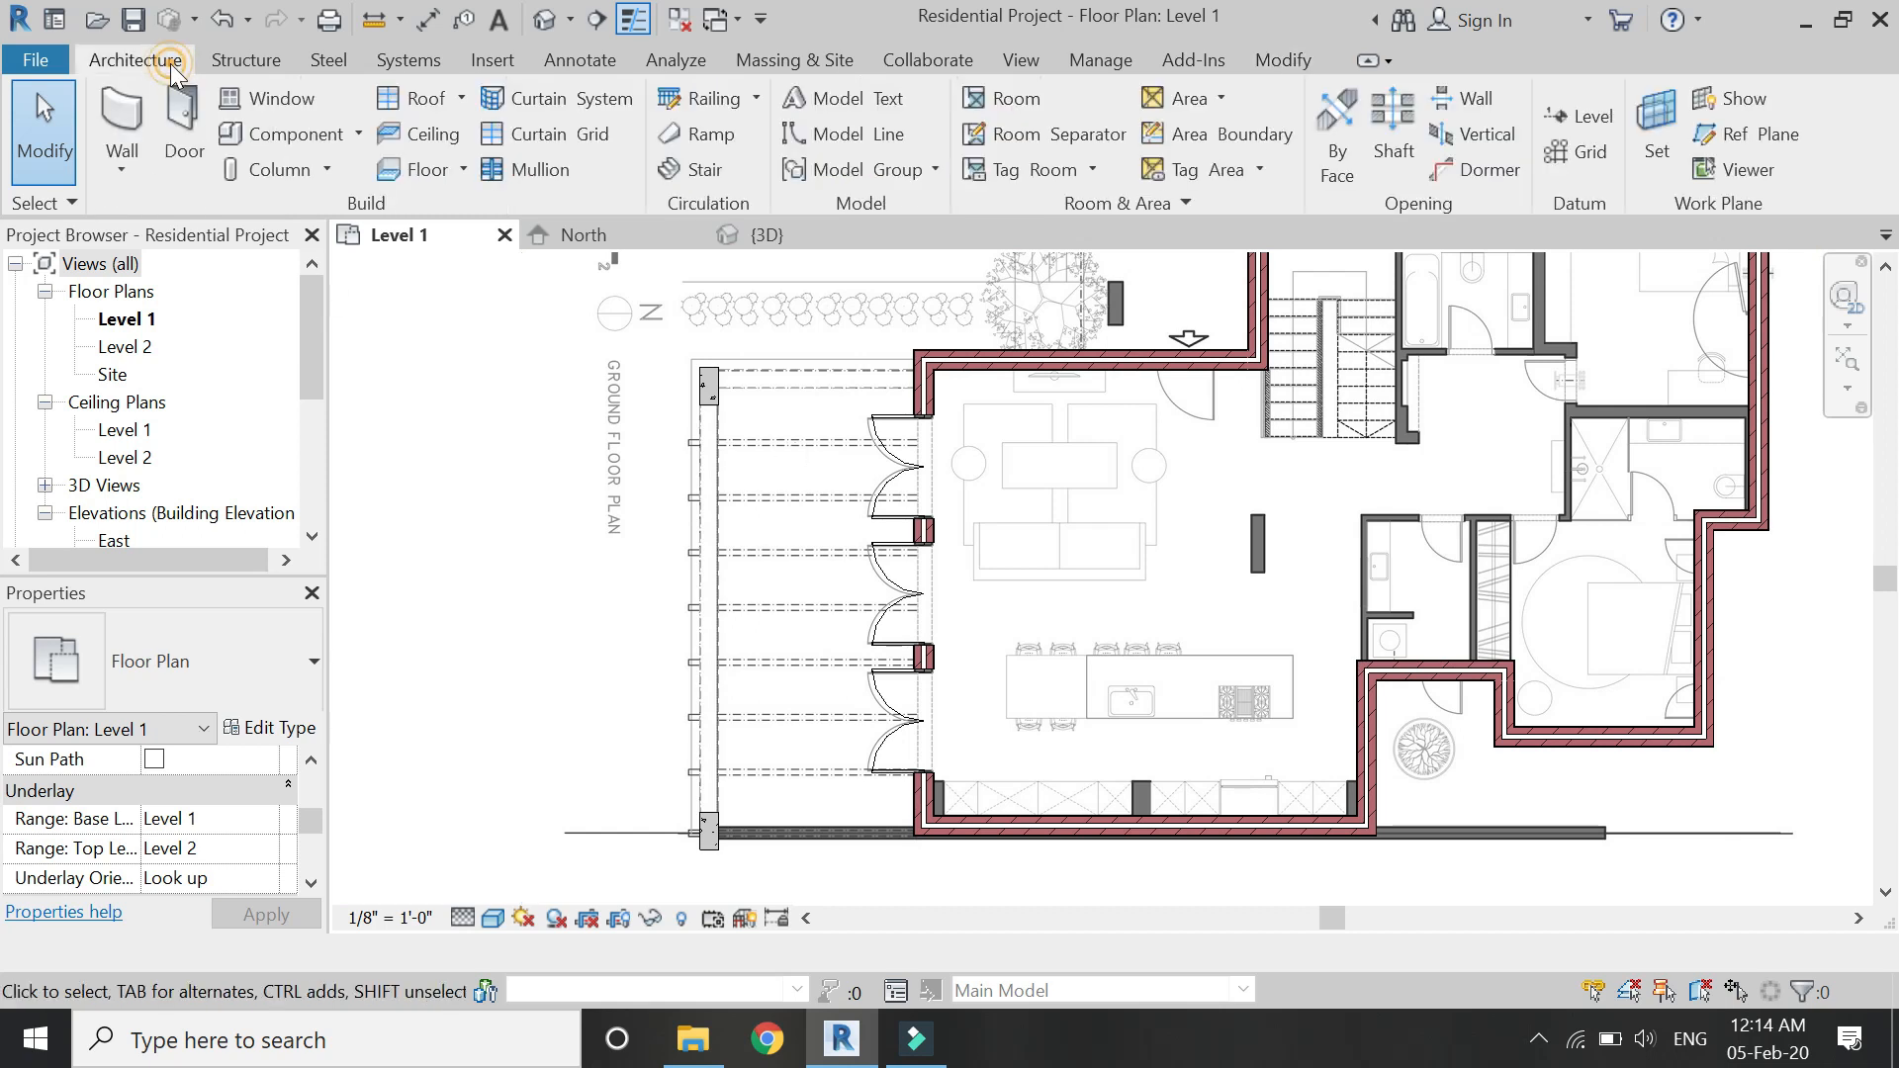
left_click(244, 59)
left_click(107, 110)
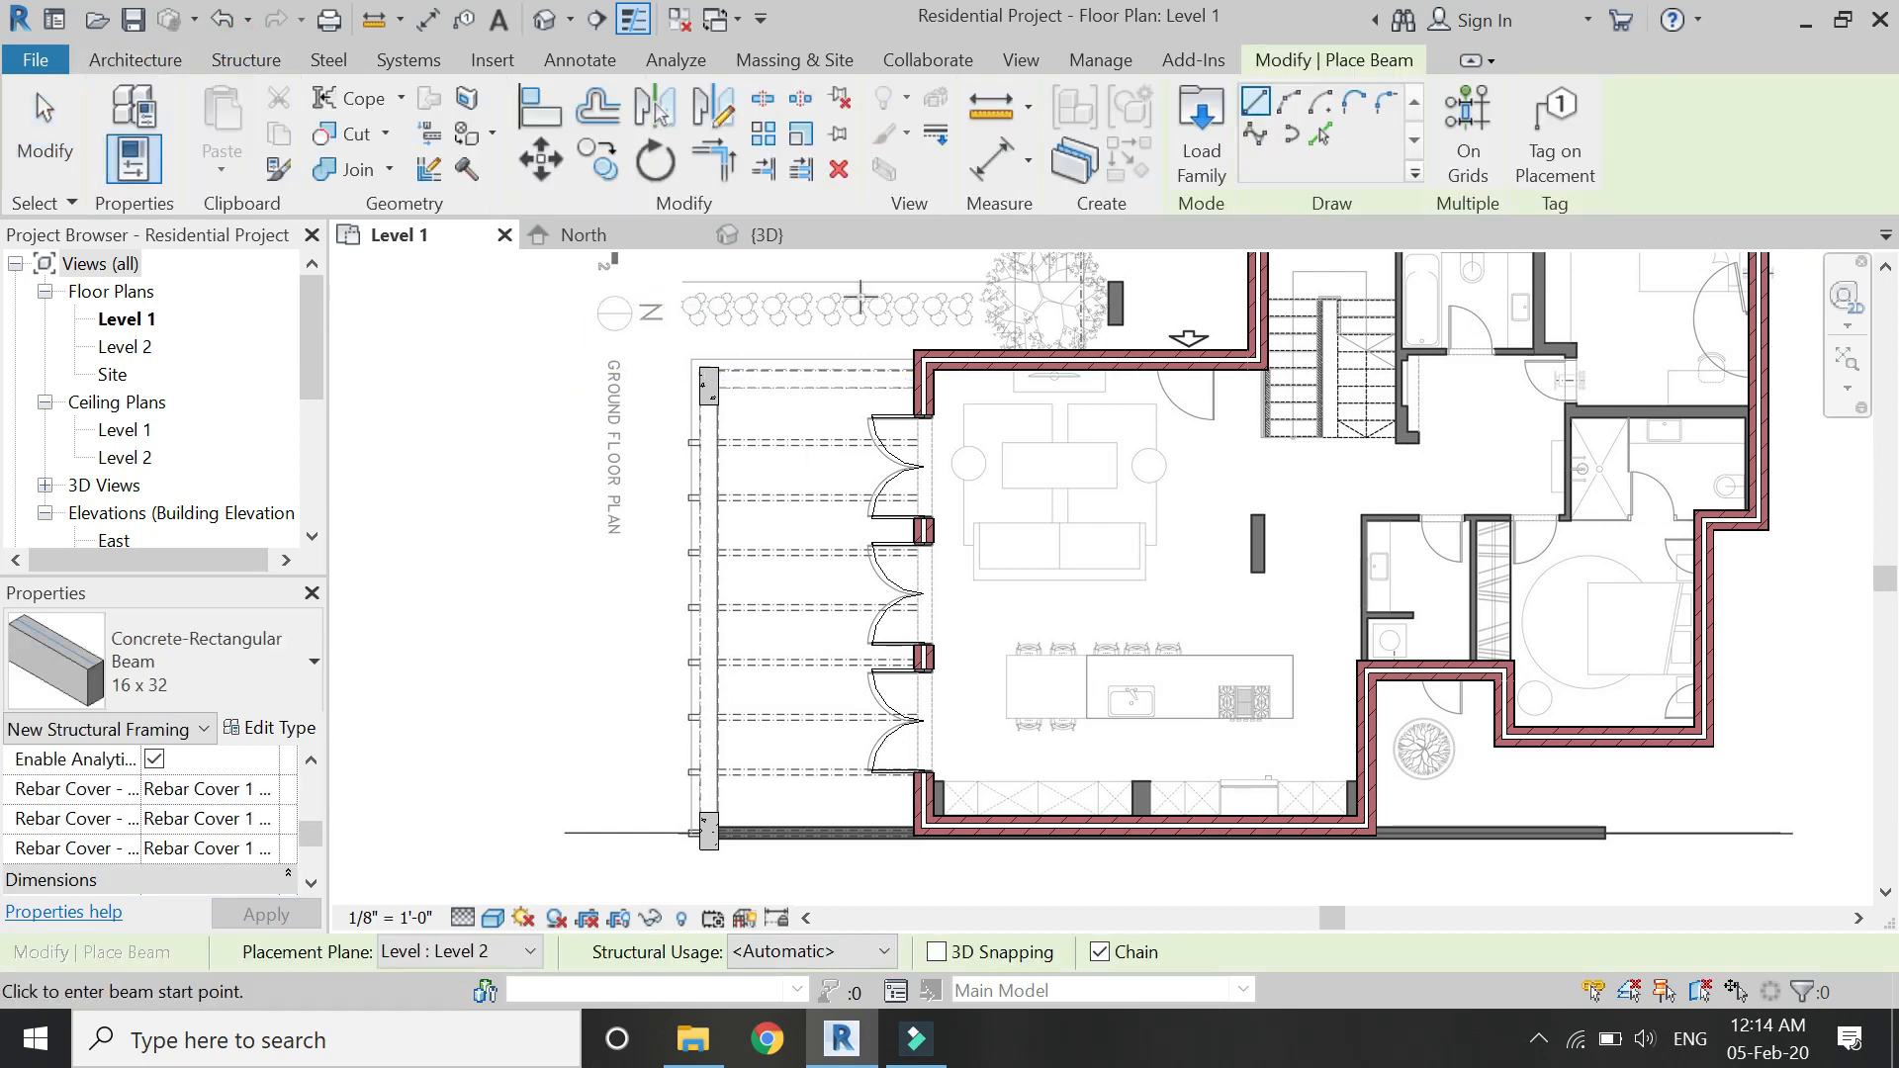
left_click(1212, 146)
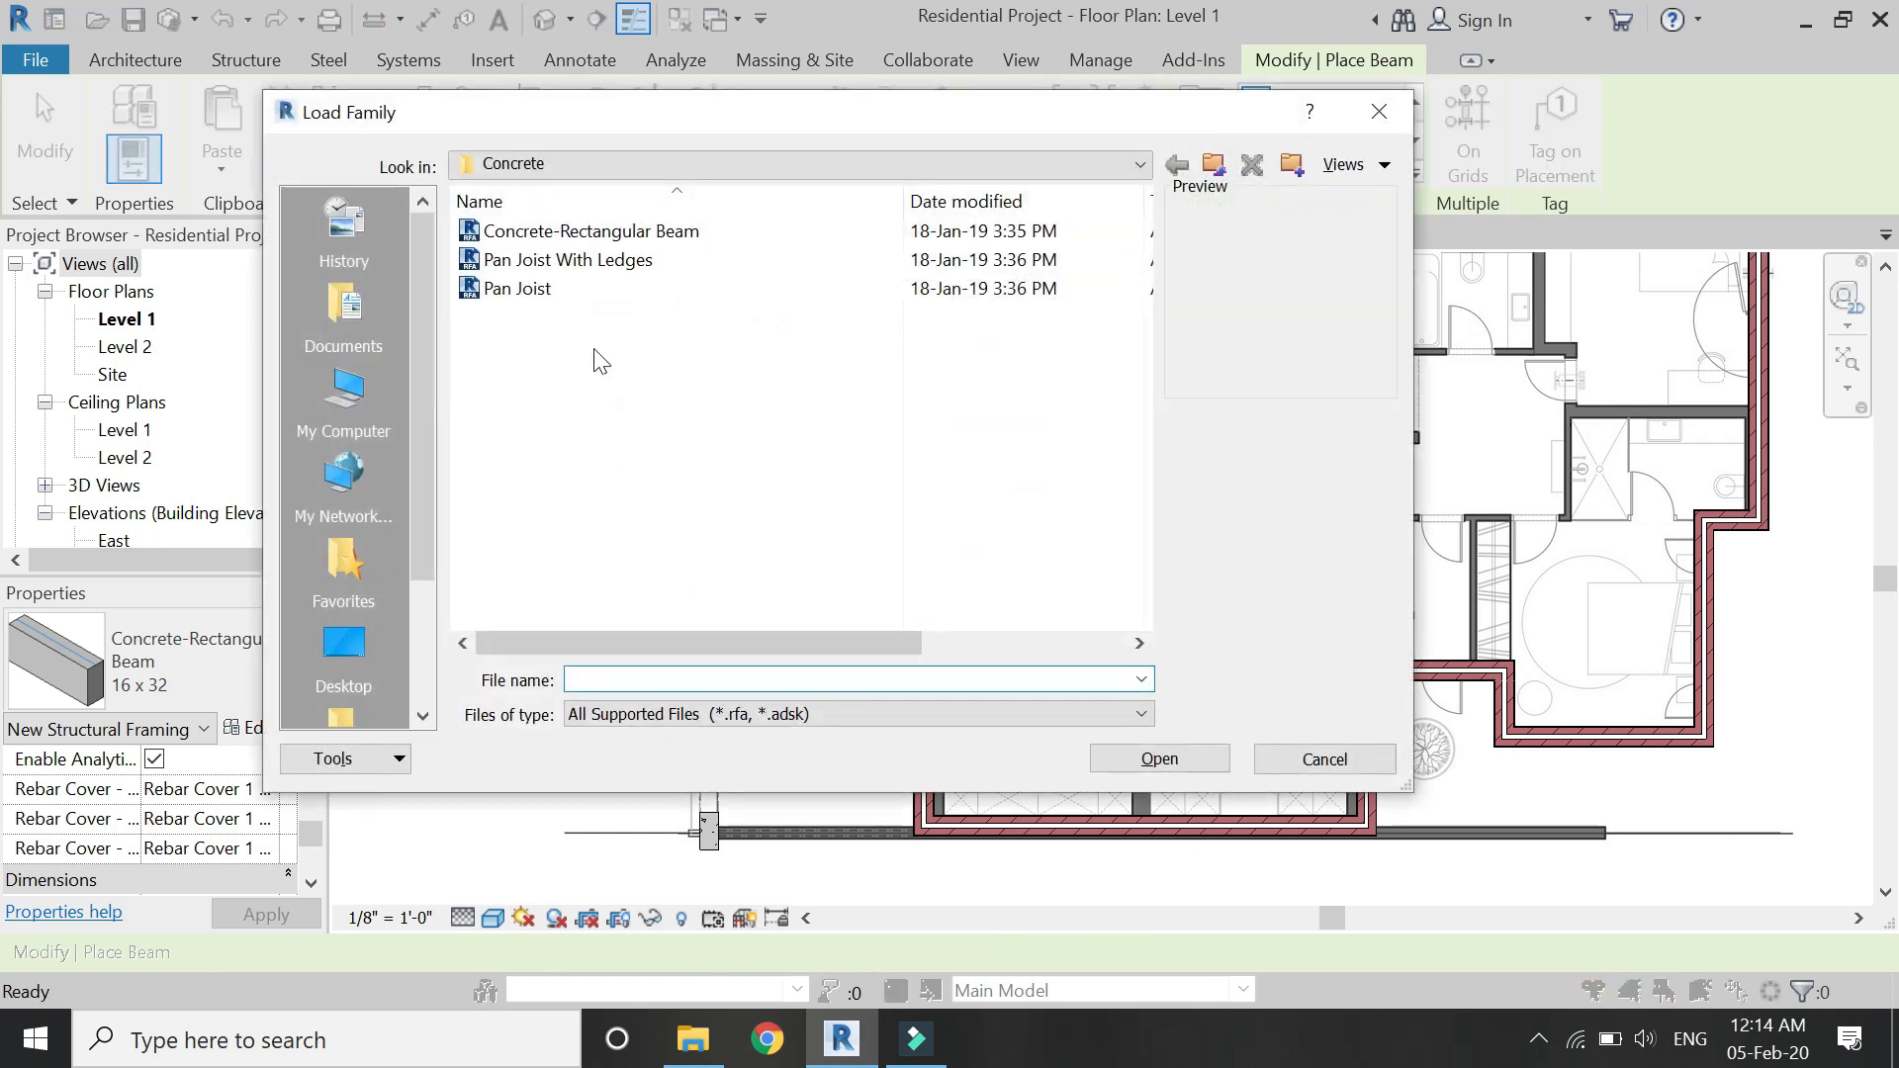
left_click(653, 163)
left_click(731, 378)
double_click(529, 348)
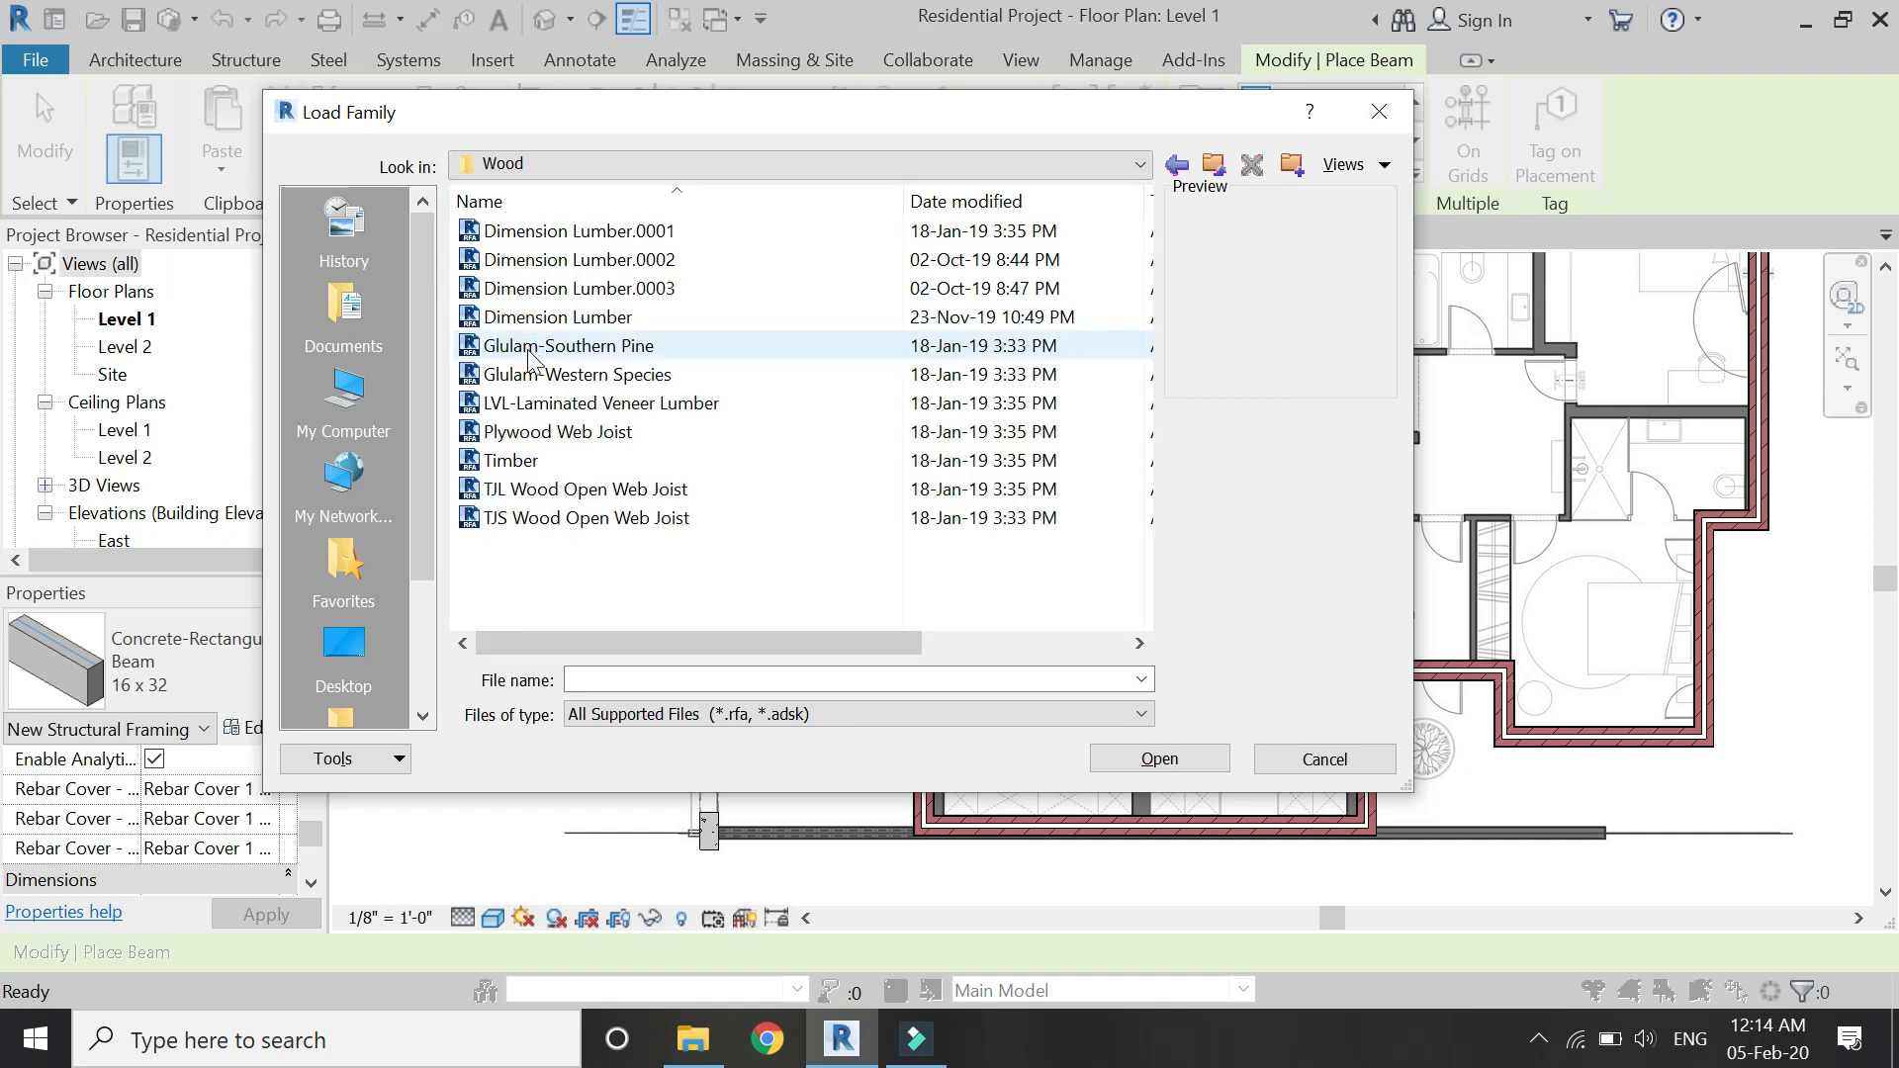
left_click(529, 460)
left_click(1148, 759)
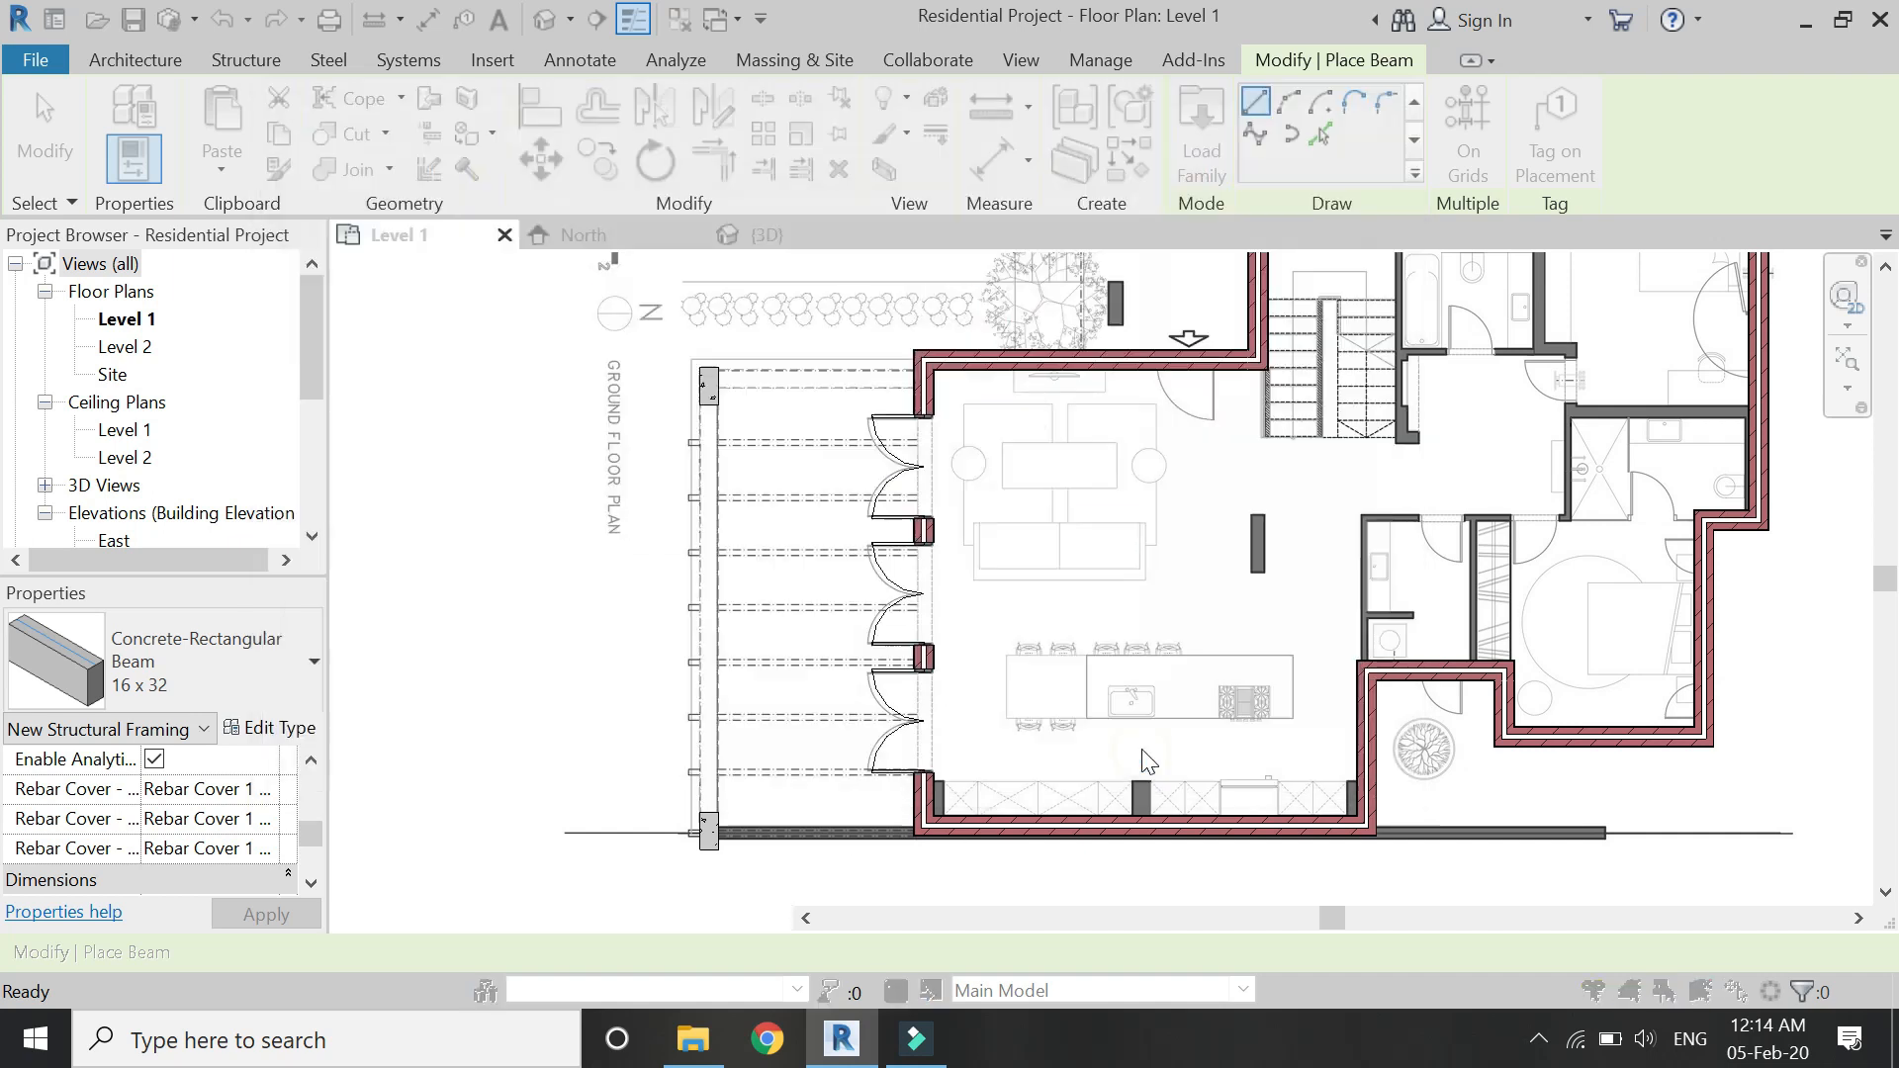
left_click(1095, 664)
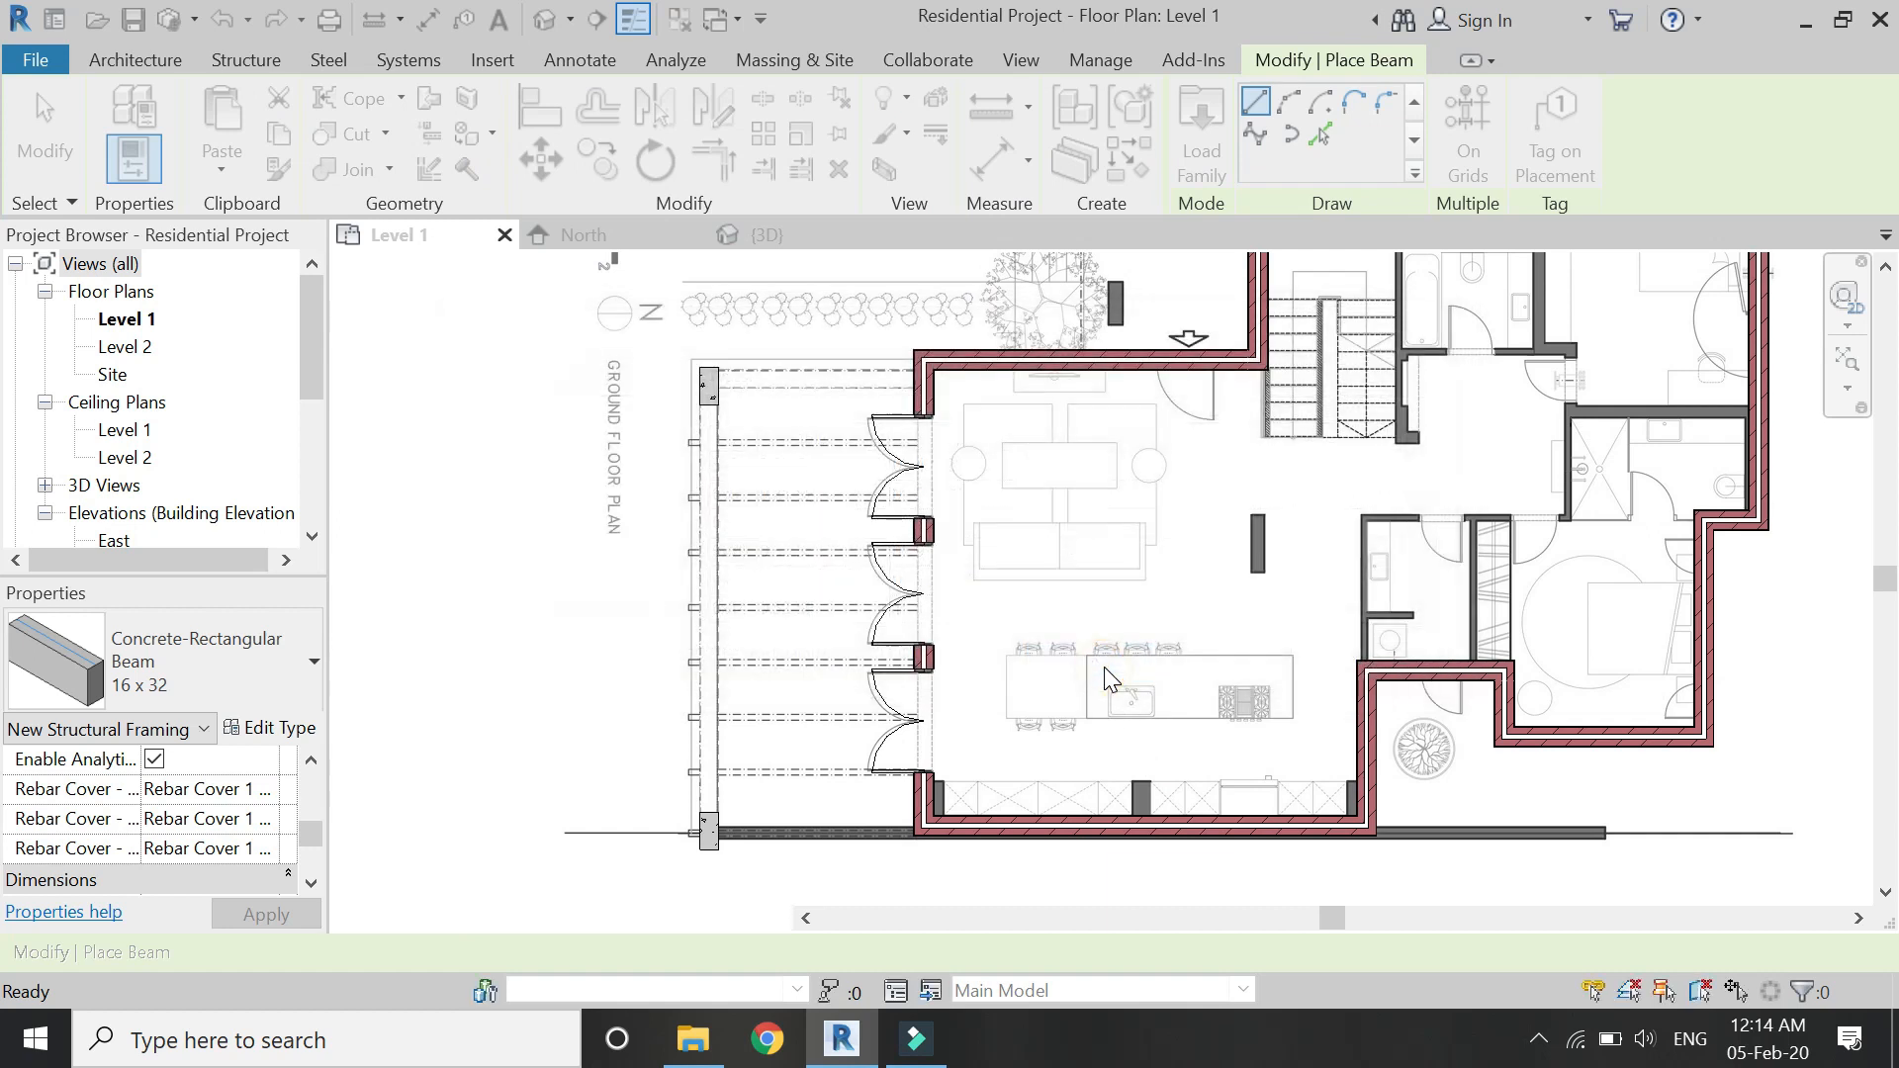
Place a 12' long Timber 6x6 beam horizontally along the first pergola line below the upper column, starting at its outer end.
scroll(722, 453, "up", 5)
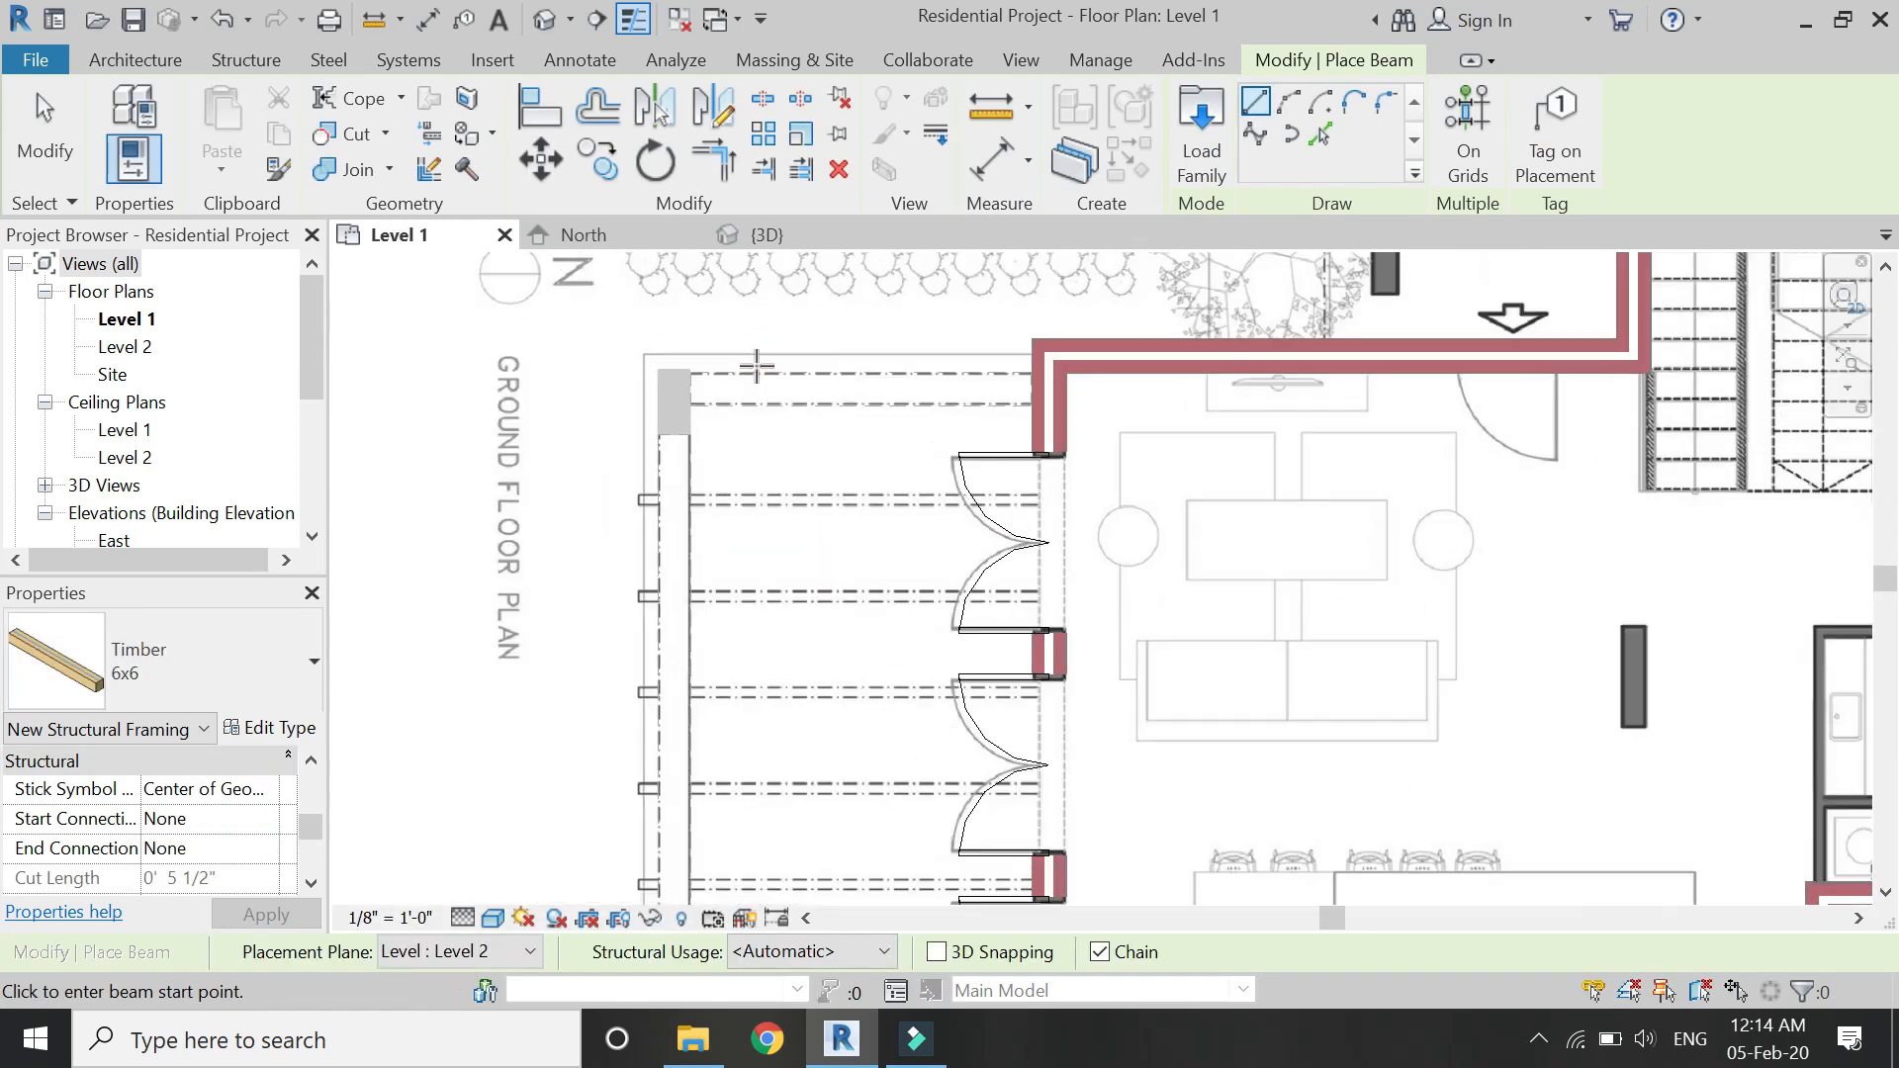
scroll(574, 569, "up", 5)
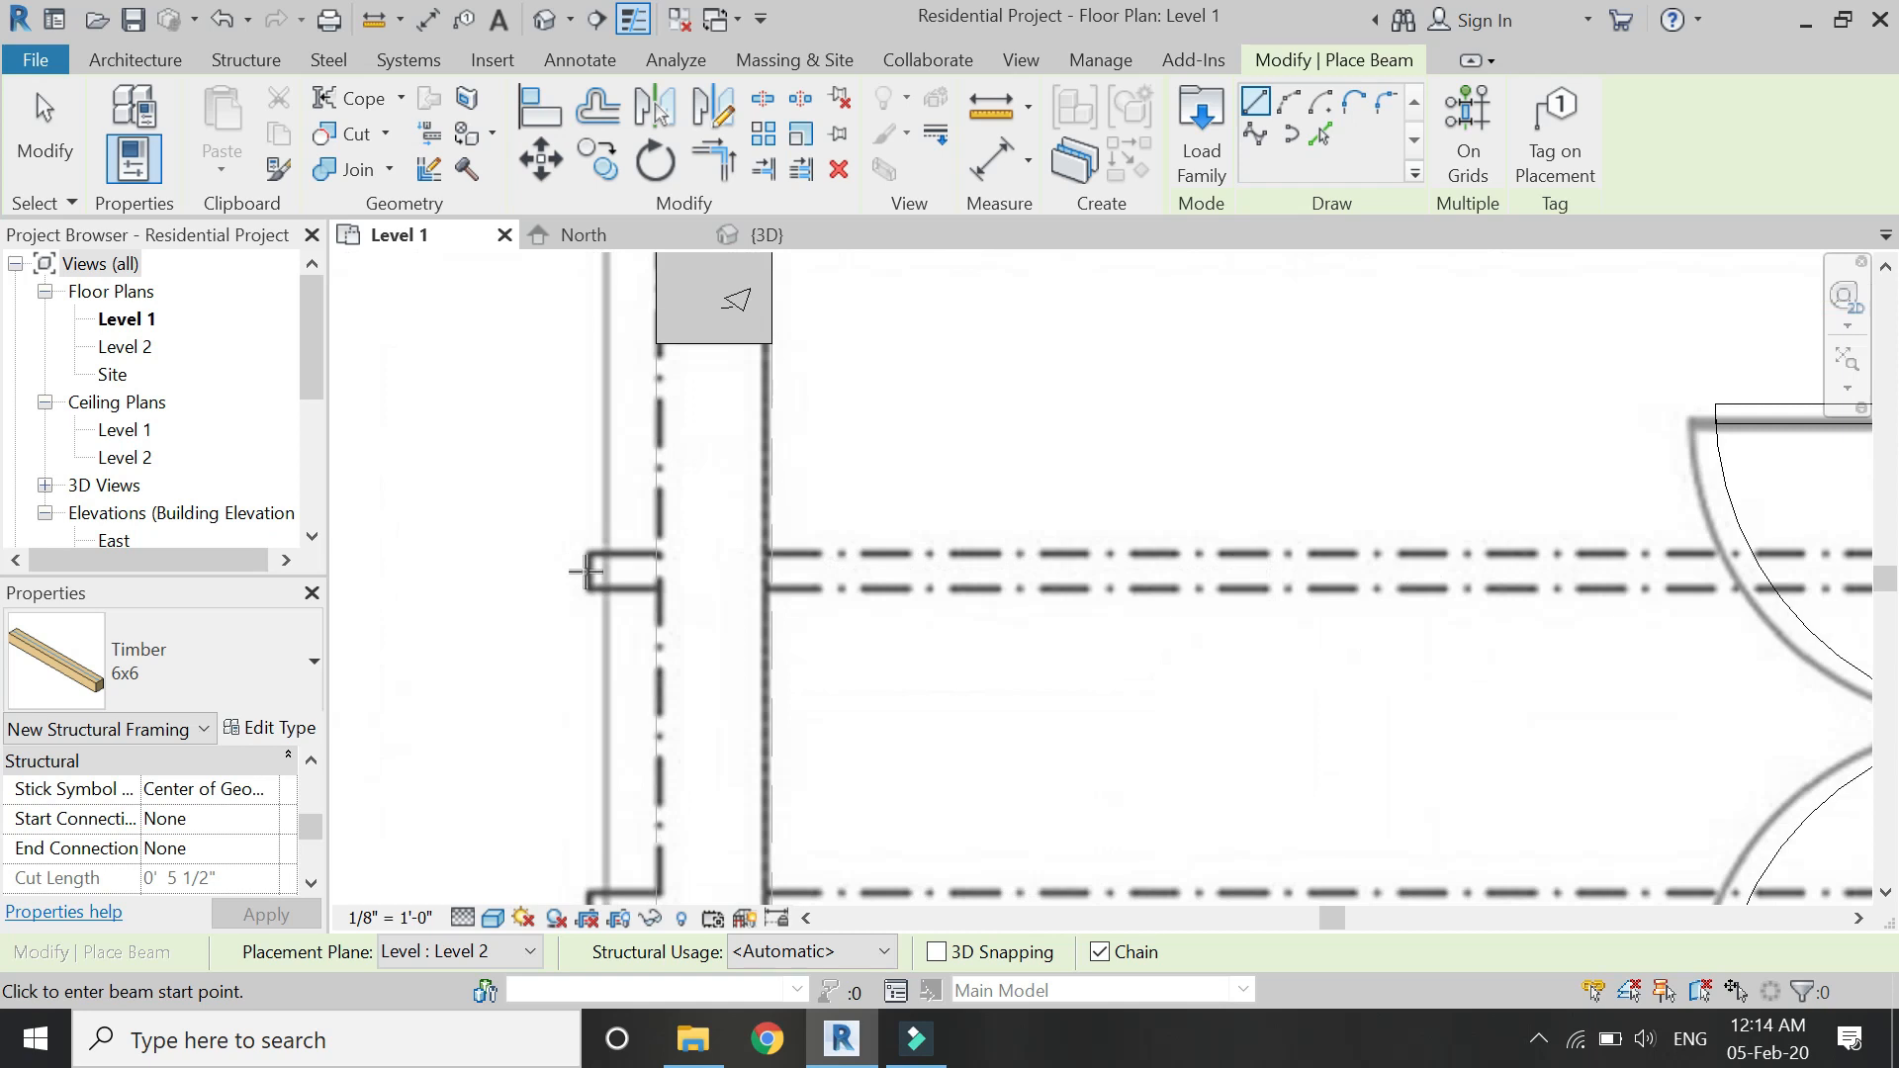
left_click(586, 572)
scroll(616, 599, "down", 3)
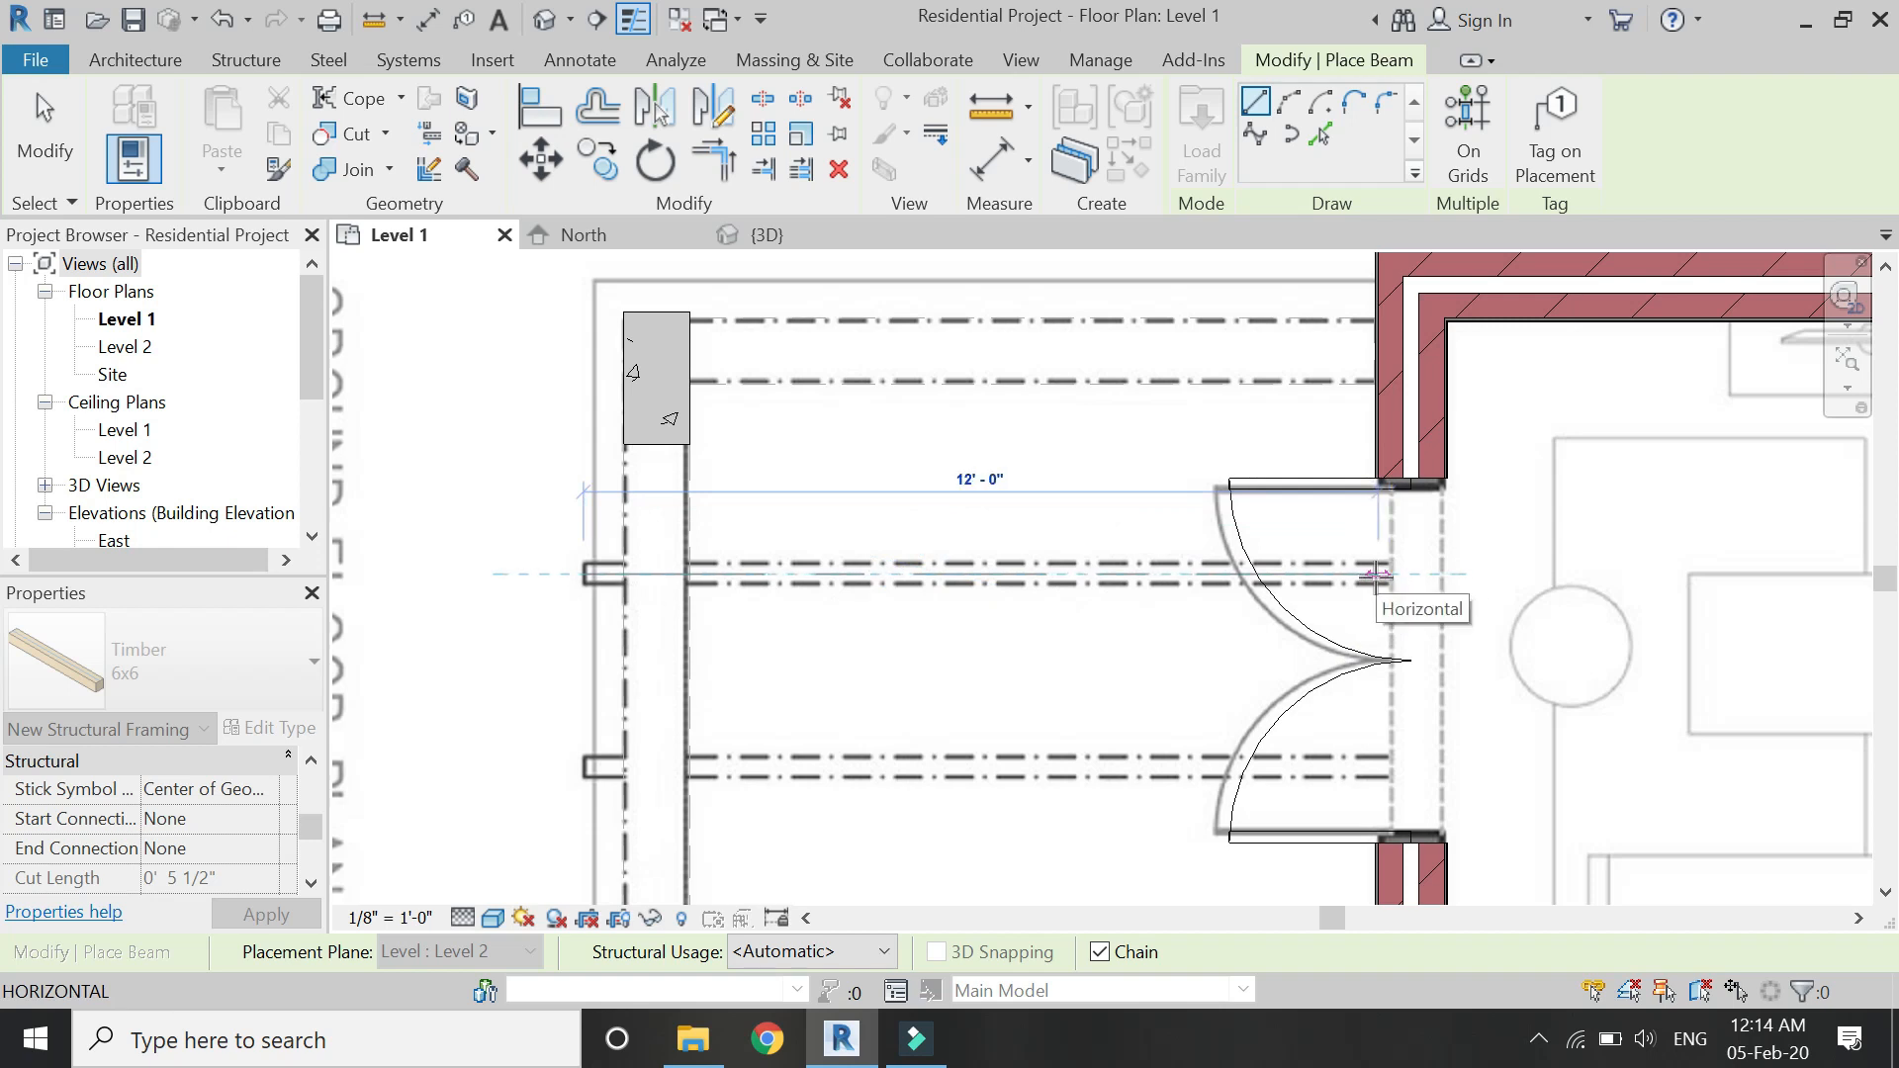
type("12")
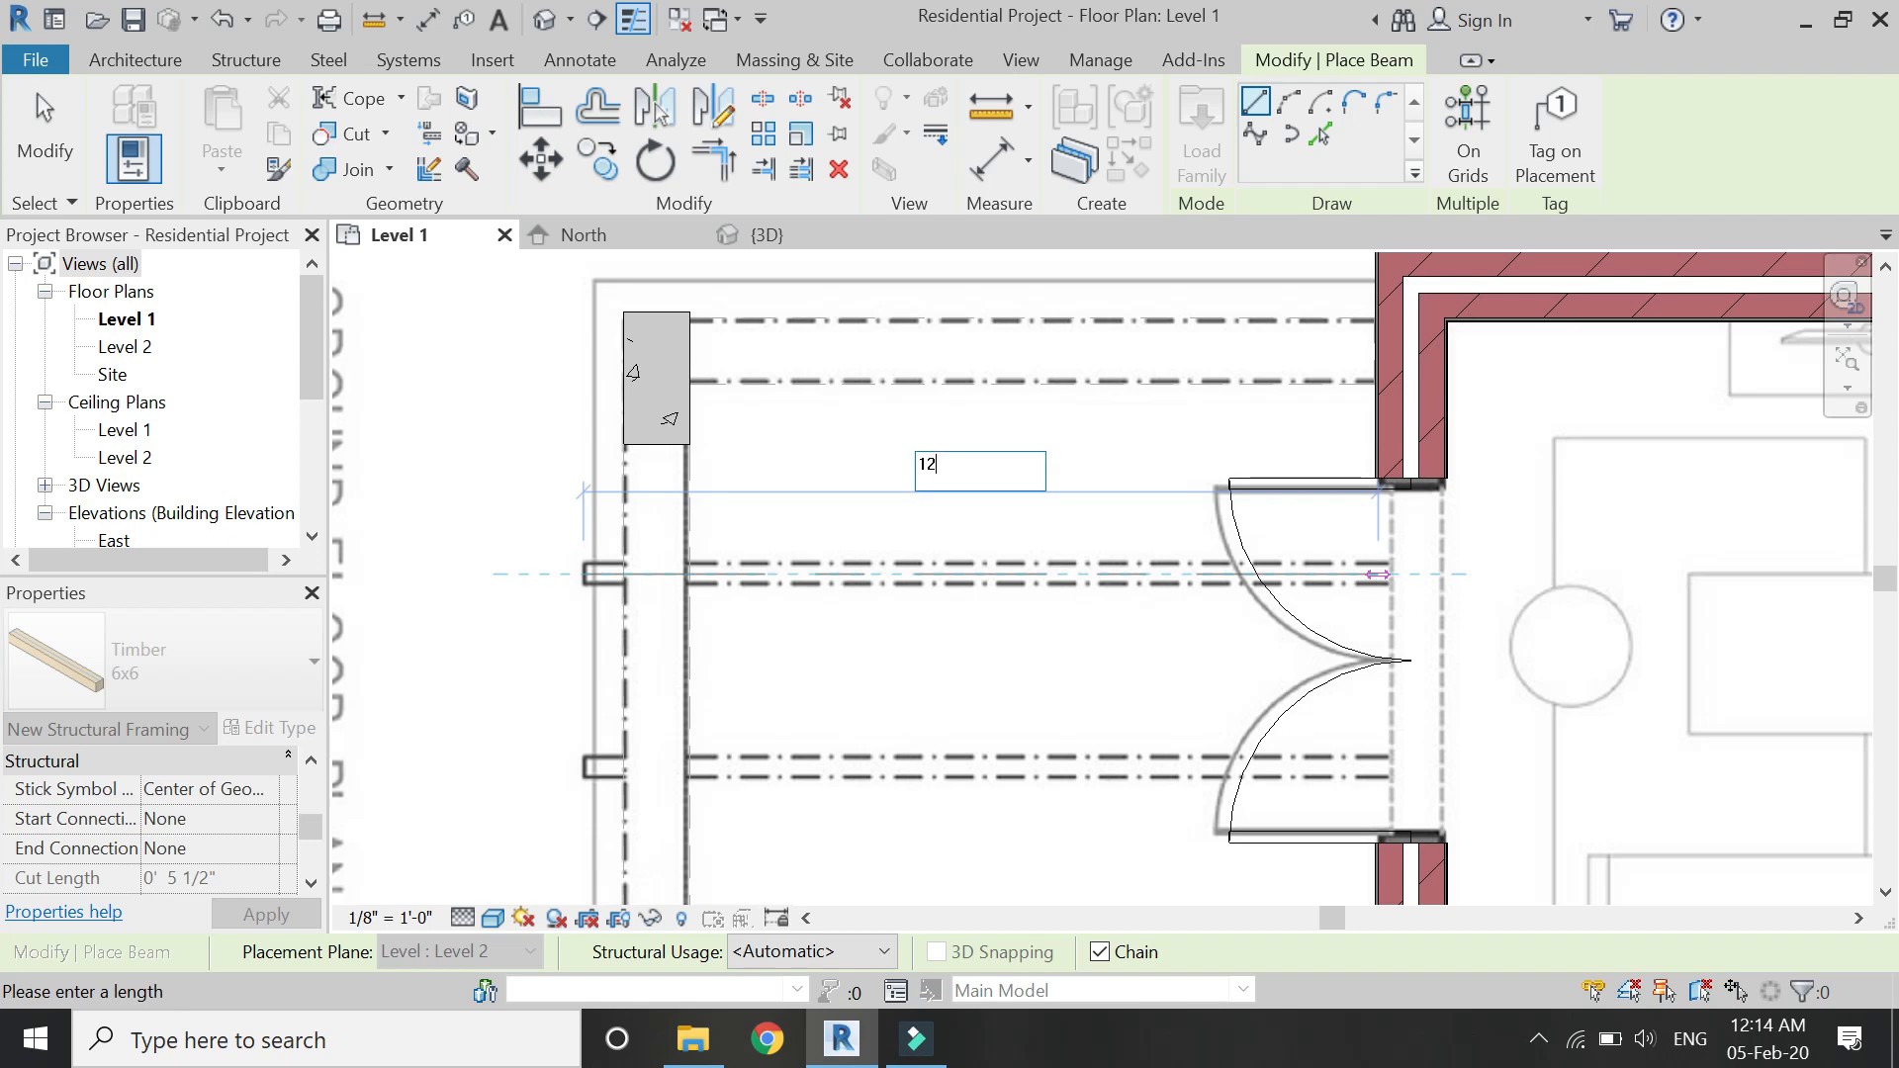
key("Return")
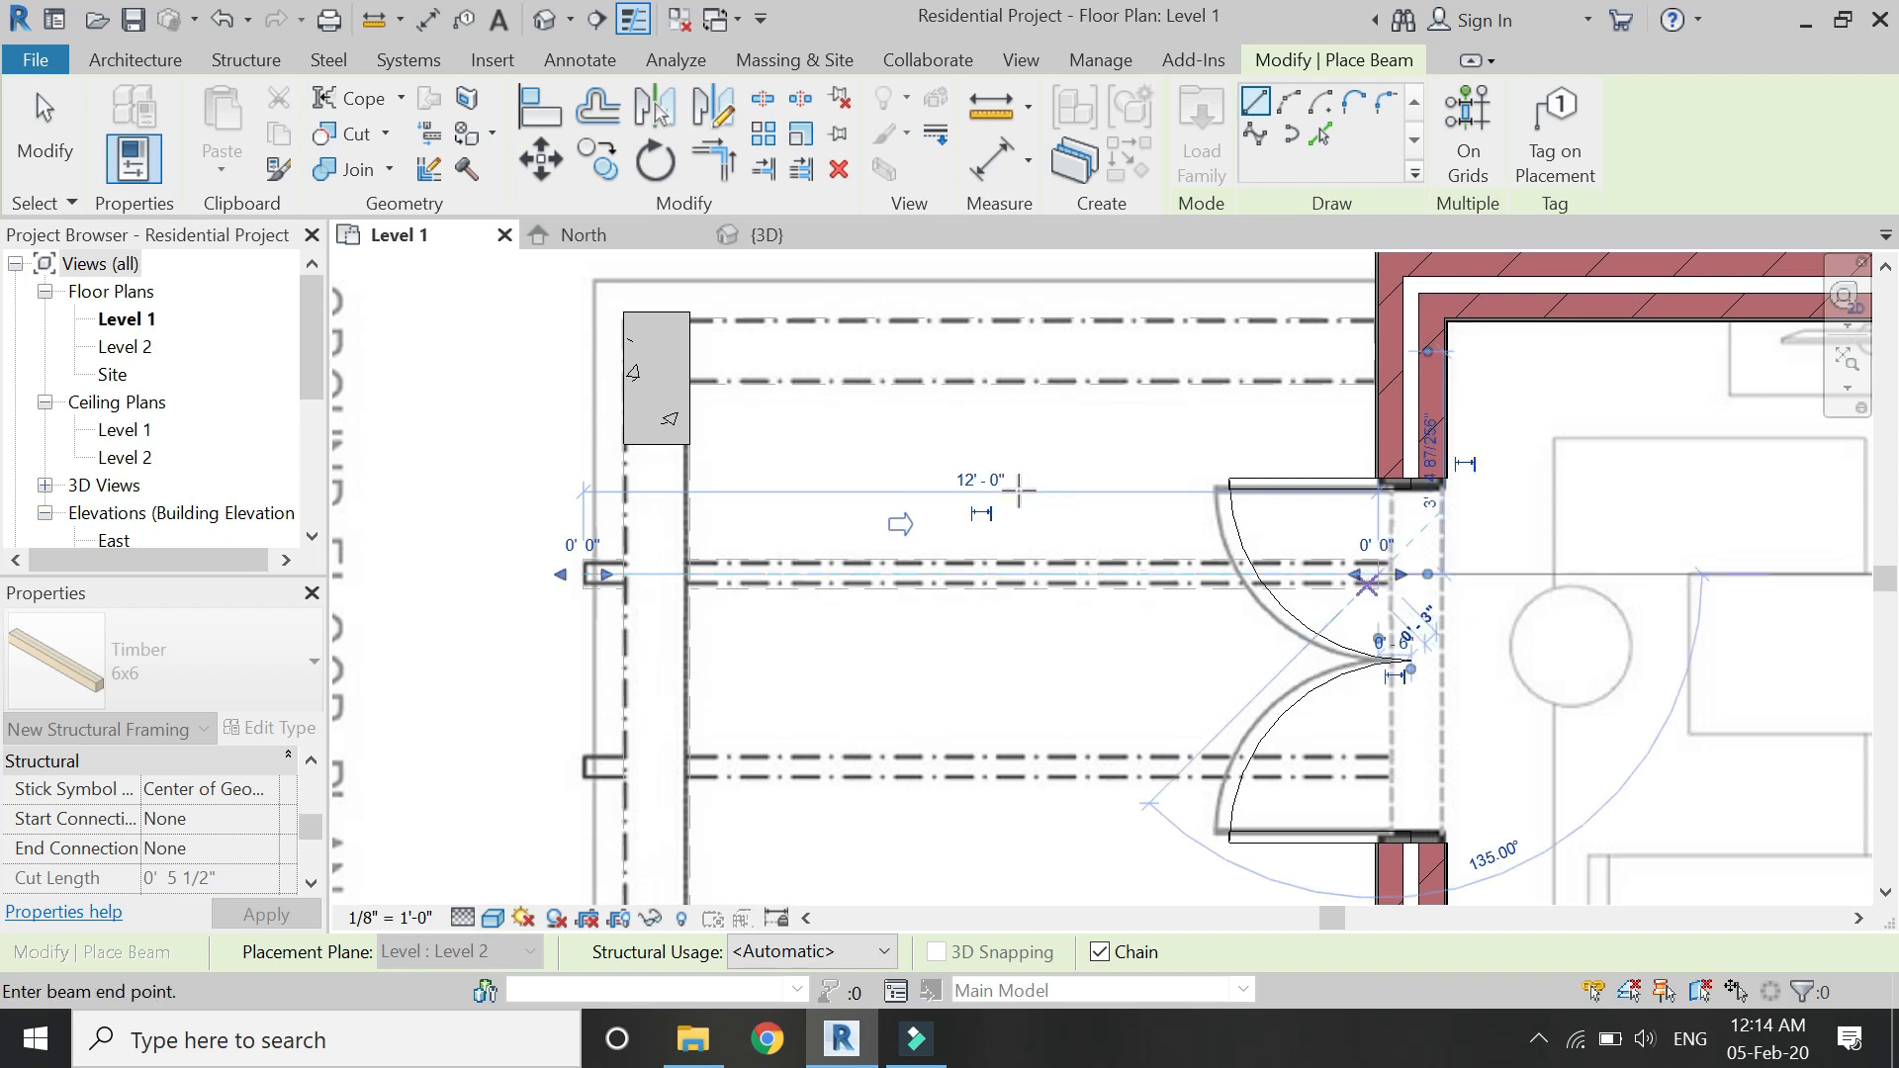
scroll(1018, 490, "down", 3)
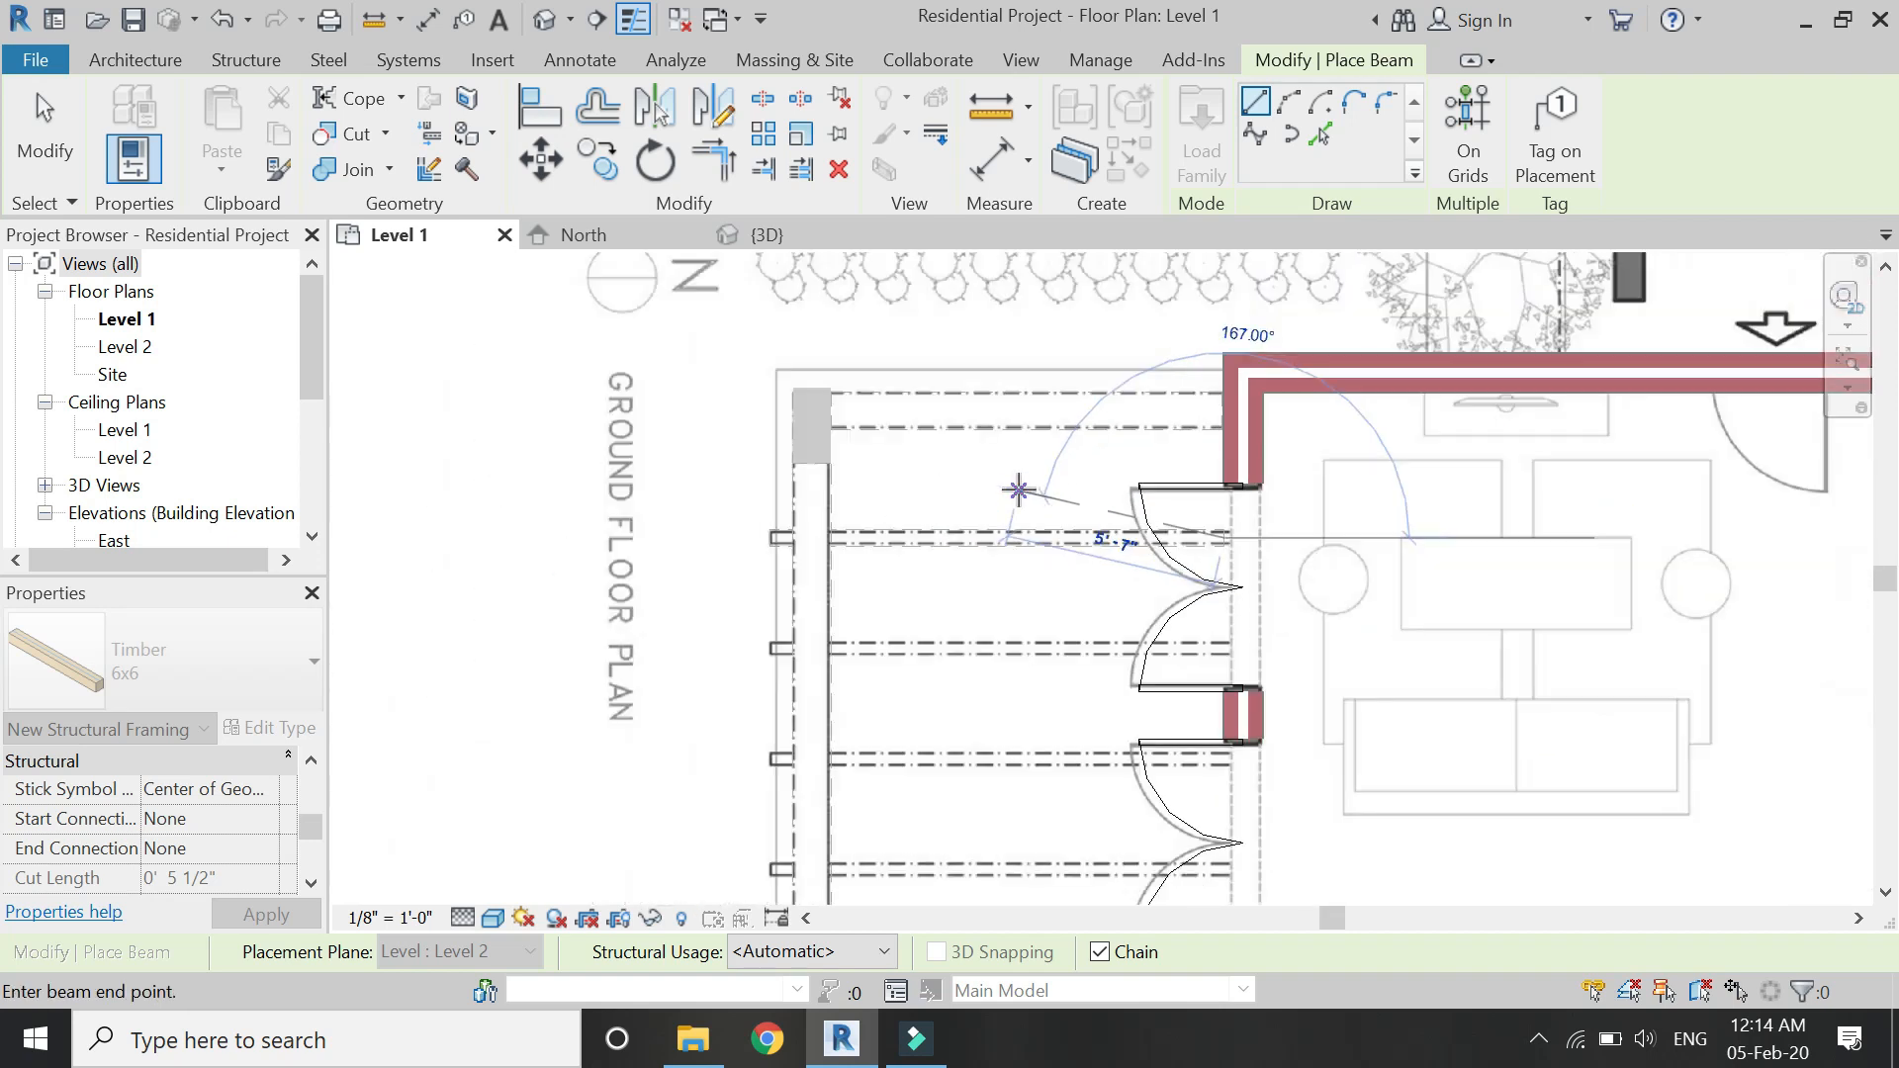
End beam placement and inspect the new timber beam's position against the concrete pergola frame in the 3D view.
key("Escape")
key("Escape")
scroll(930, 562, "up", 5)
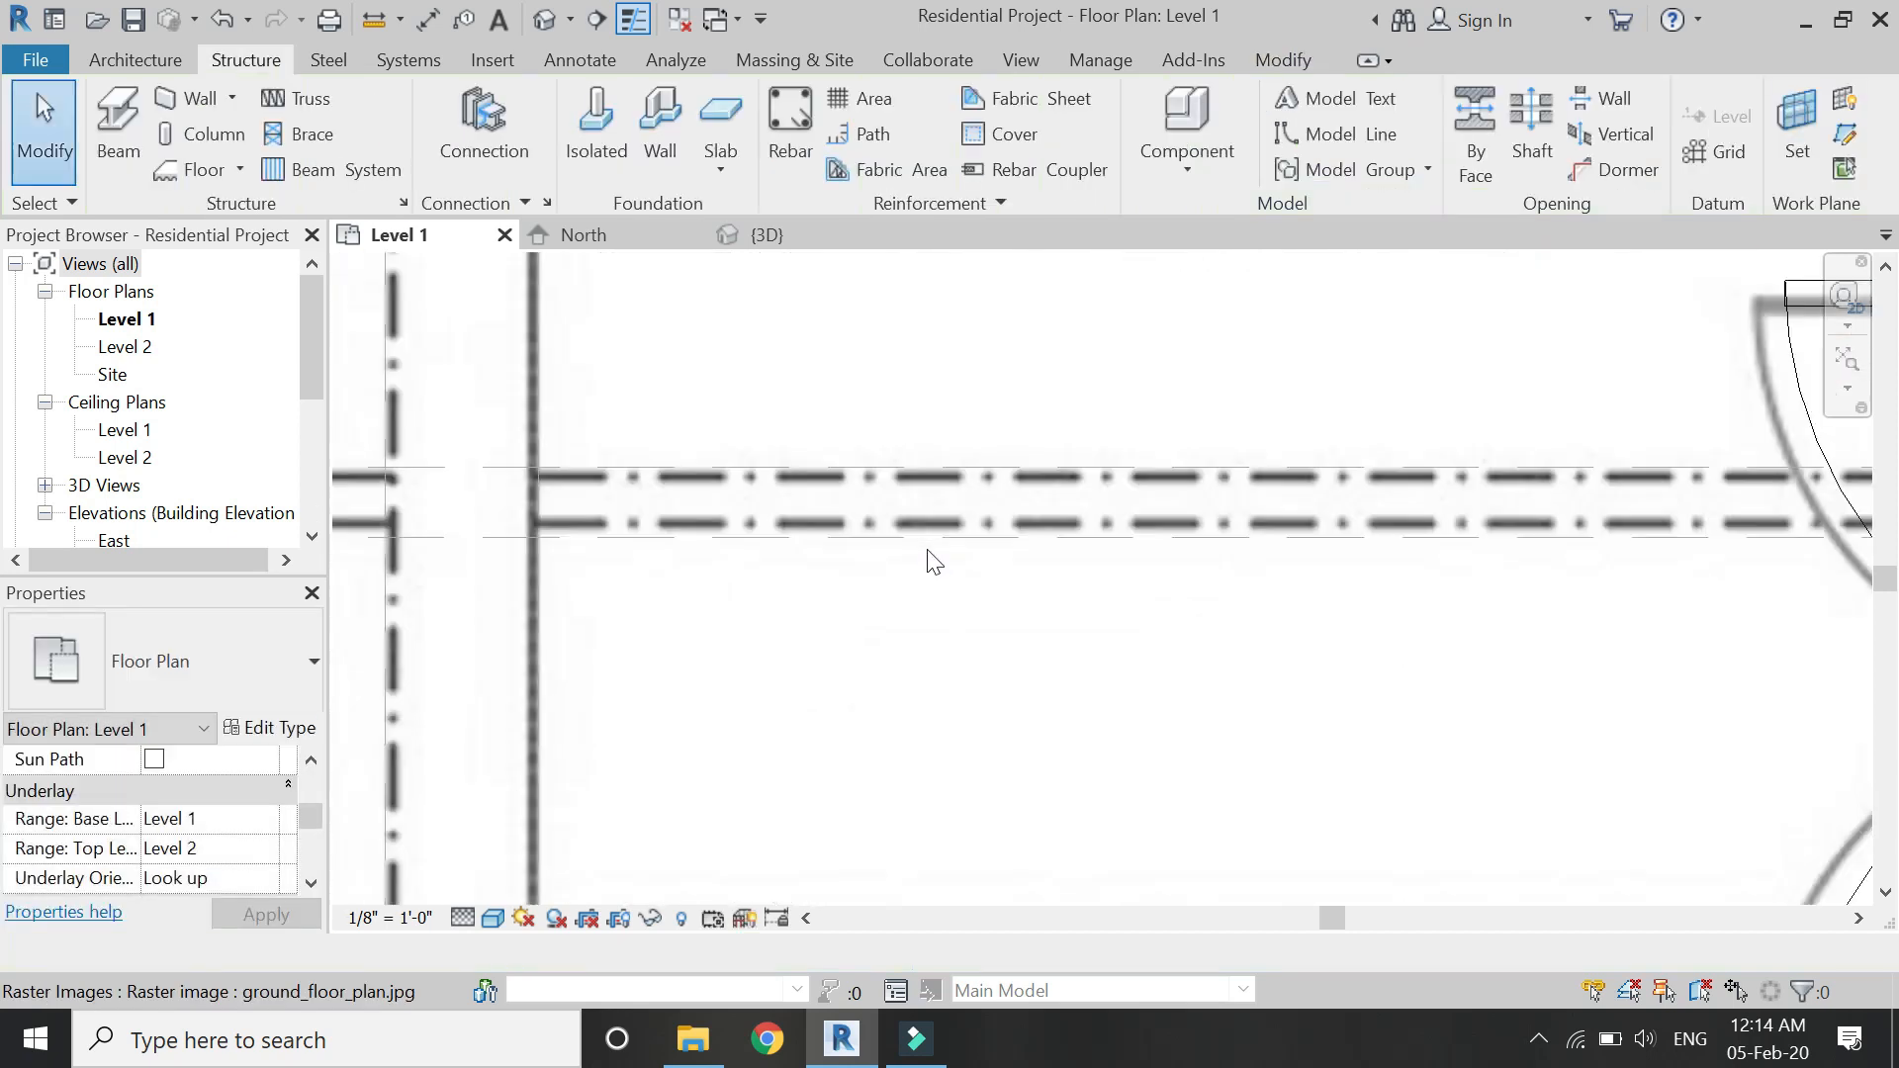
scroll(952, 557, "down", 2)
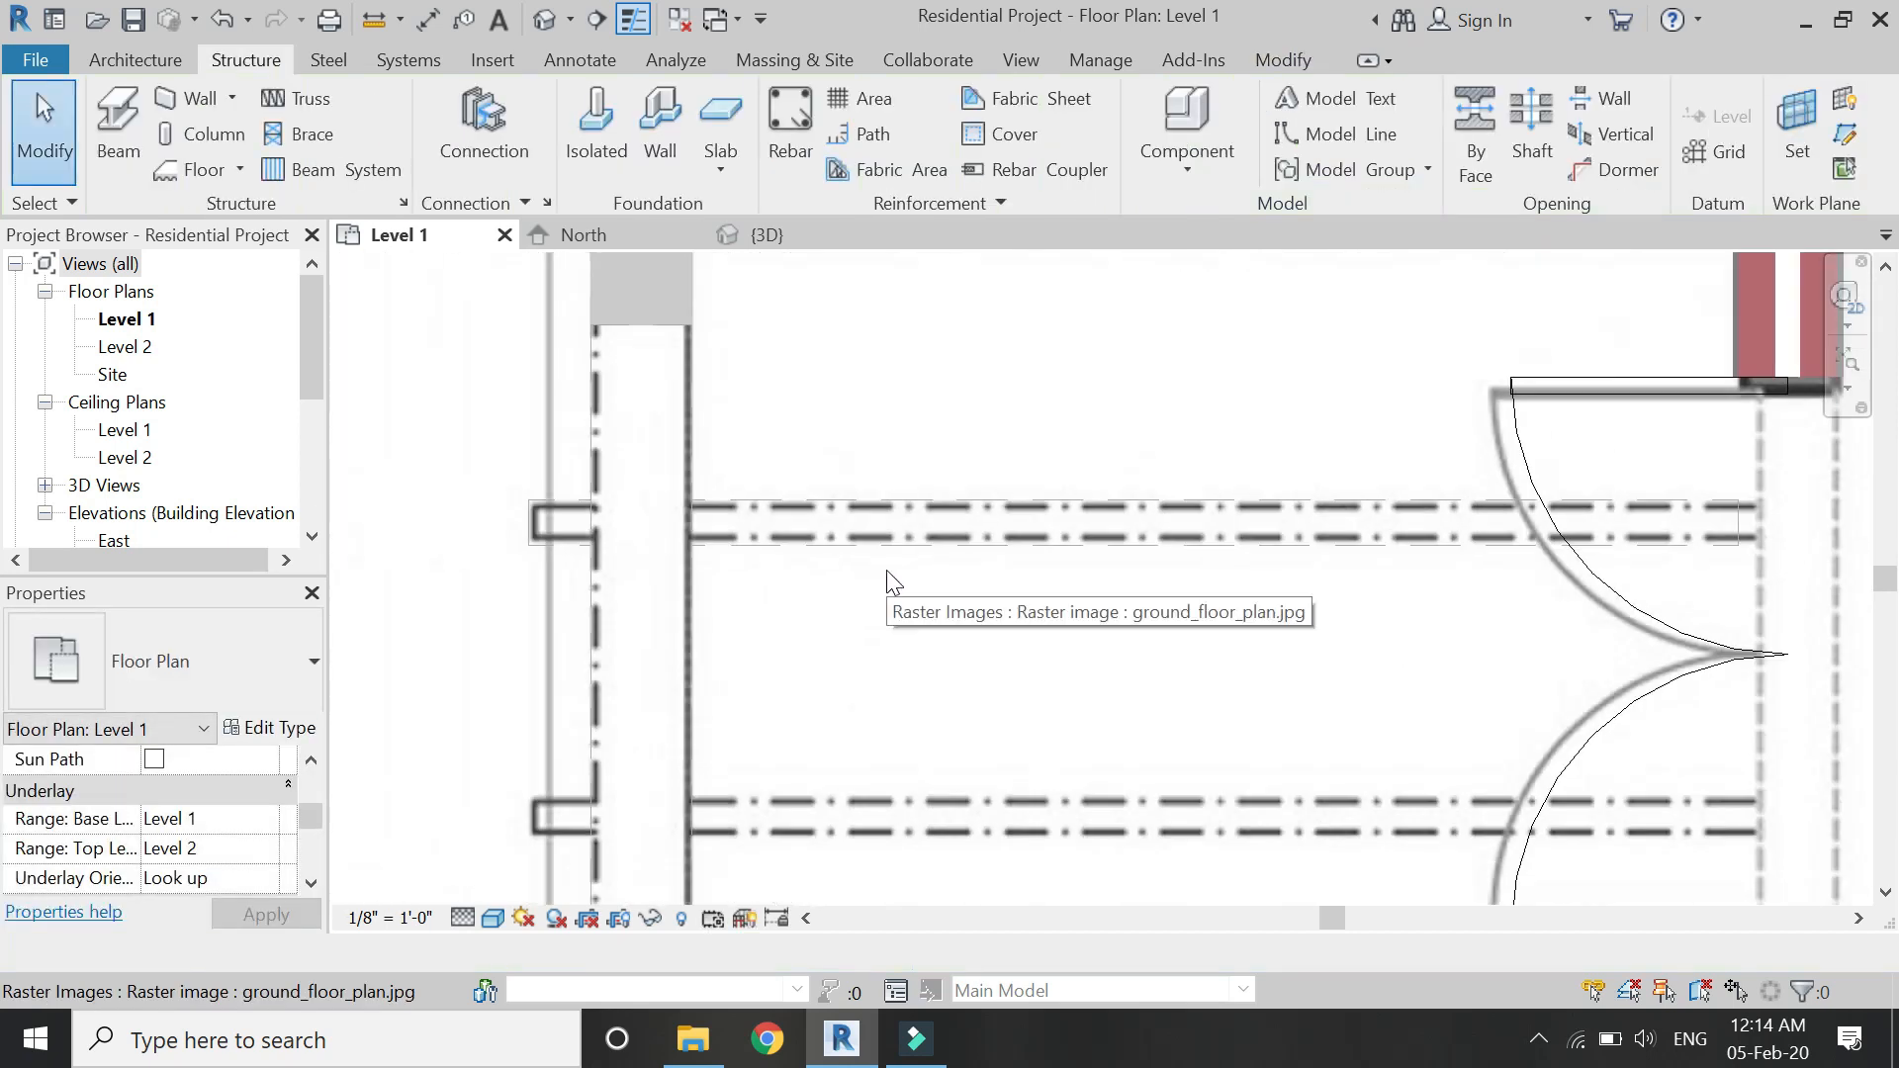
left_click(772, 235)
scroll(769, 518, "up", 4)
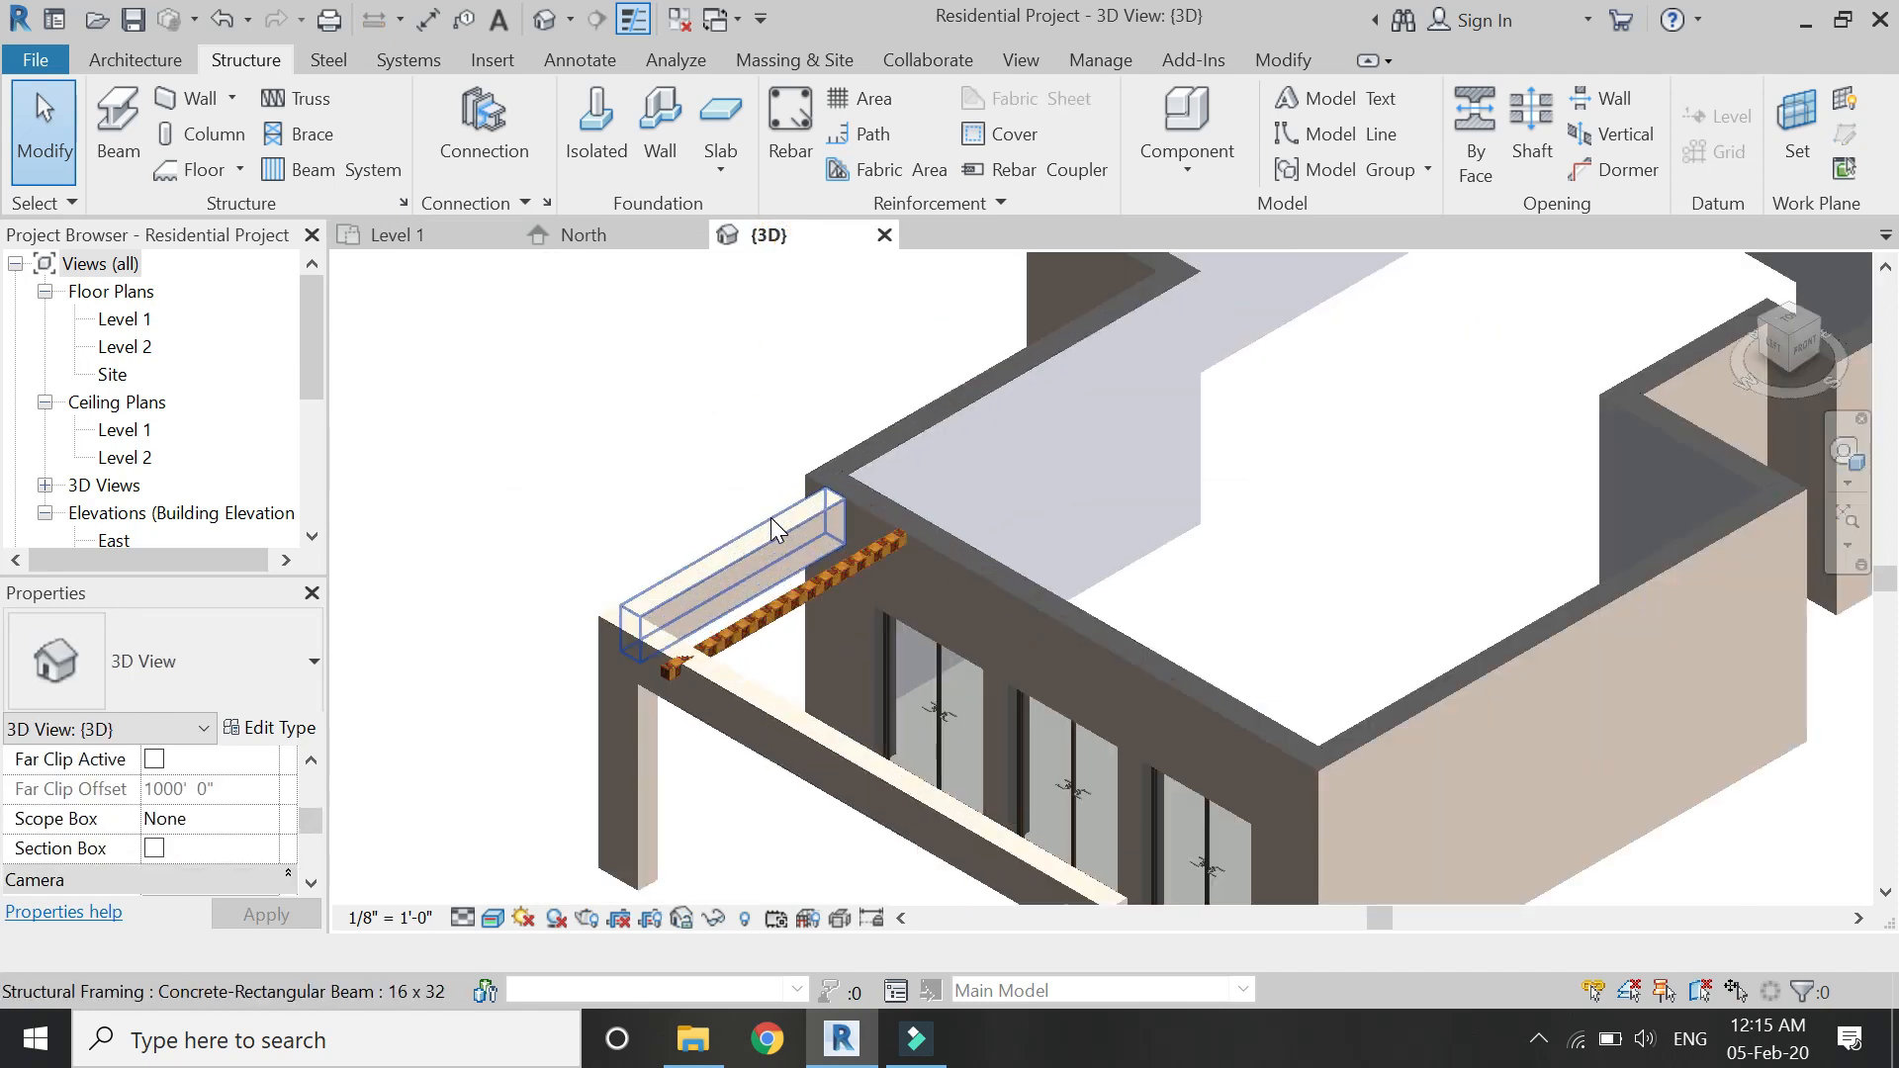
left_click(783, 598)
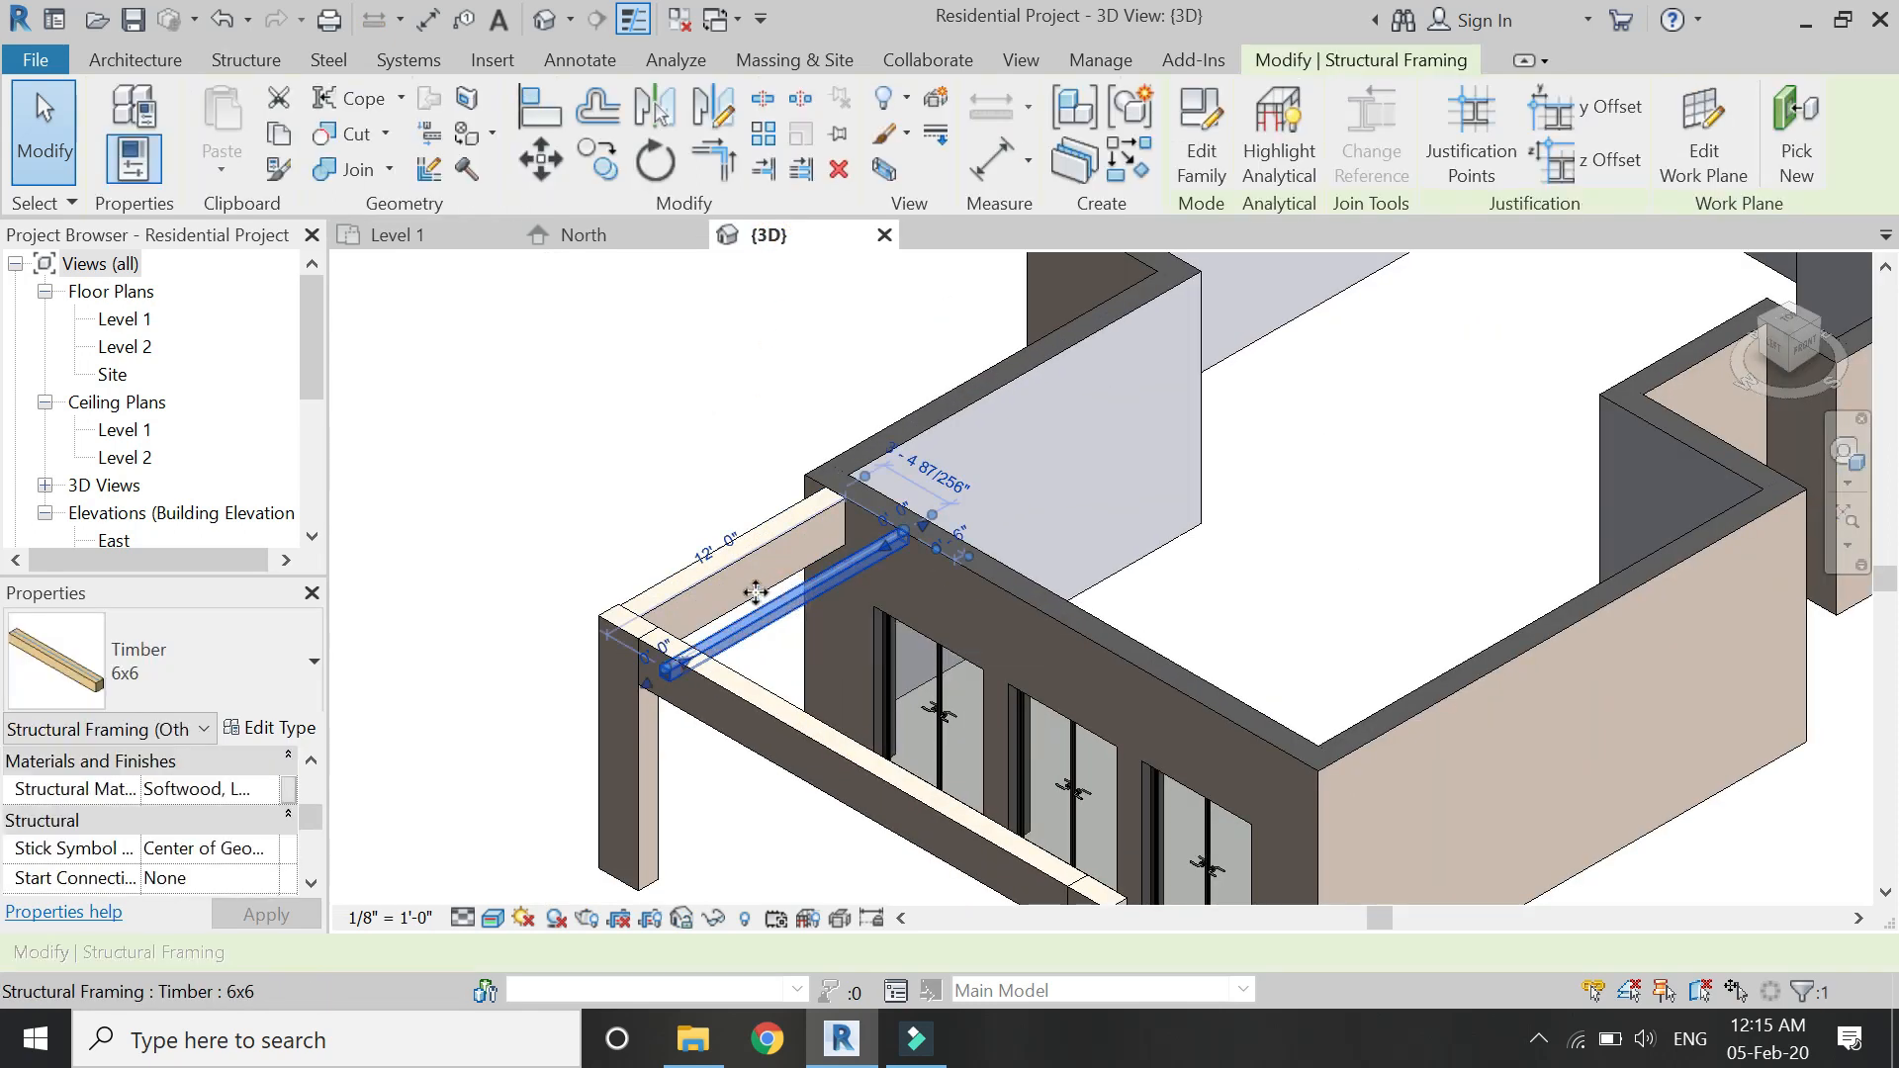
left_click(729, 655)
scroll(752, 641, "up", 2)
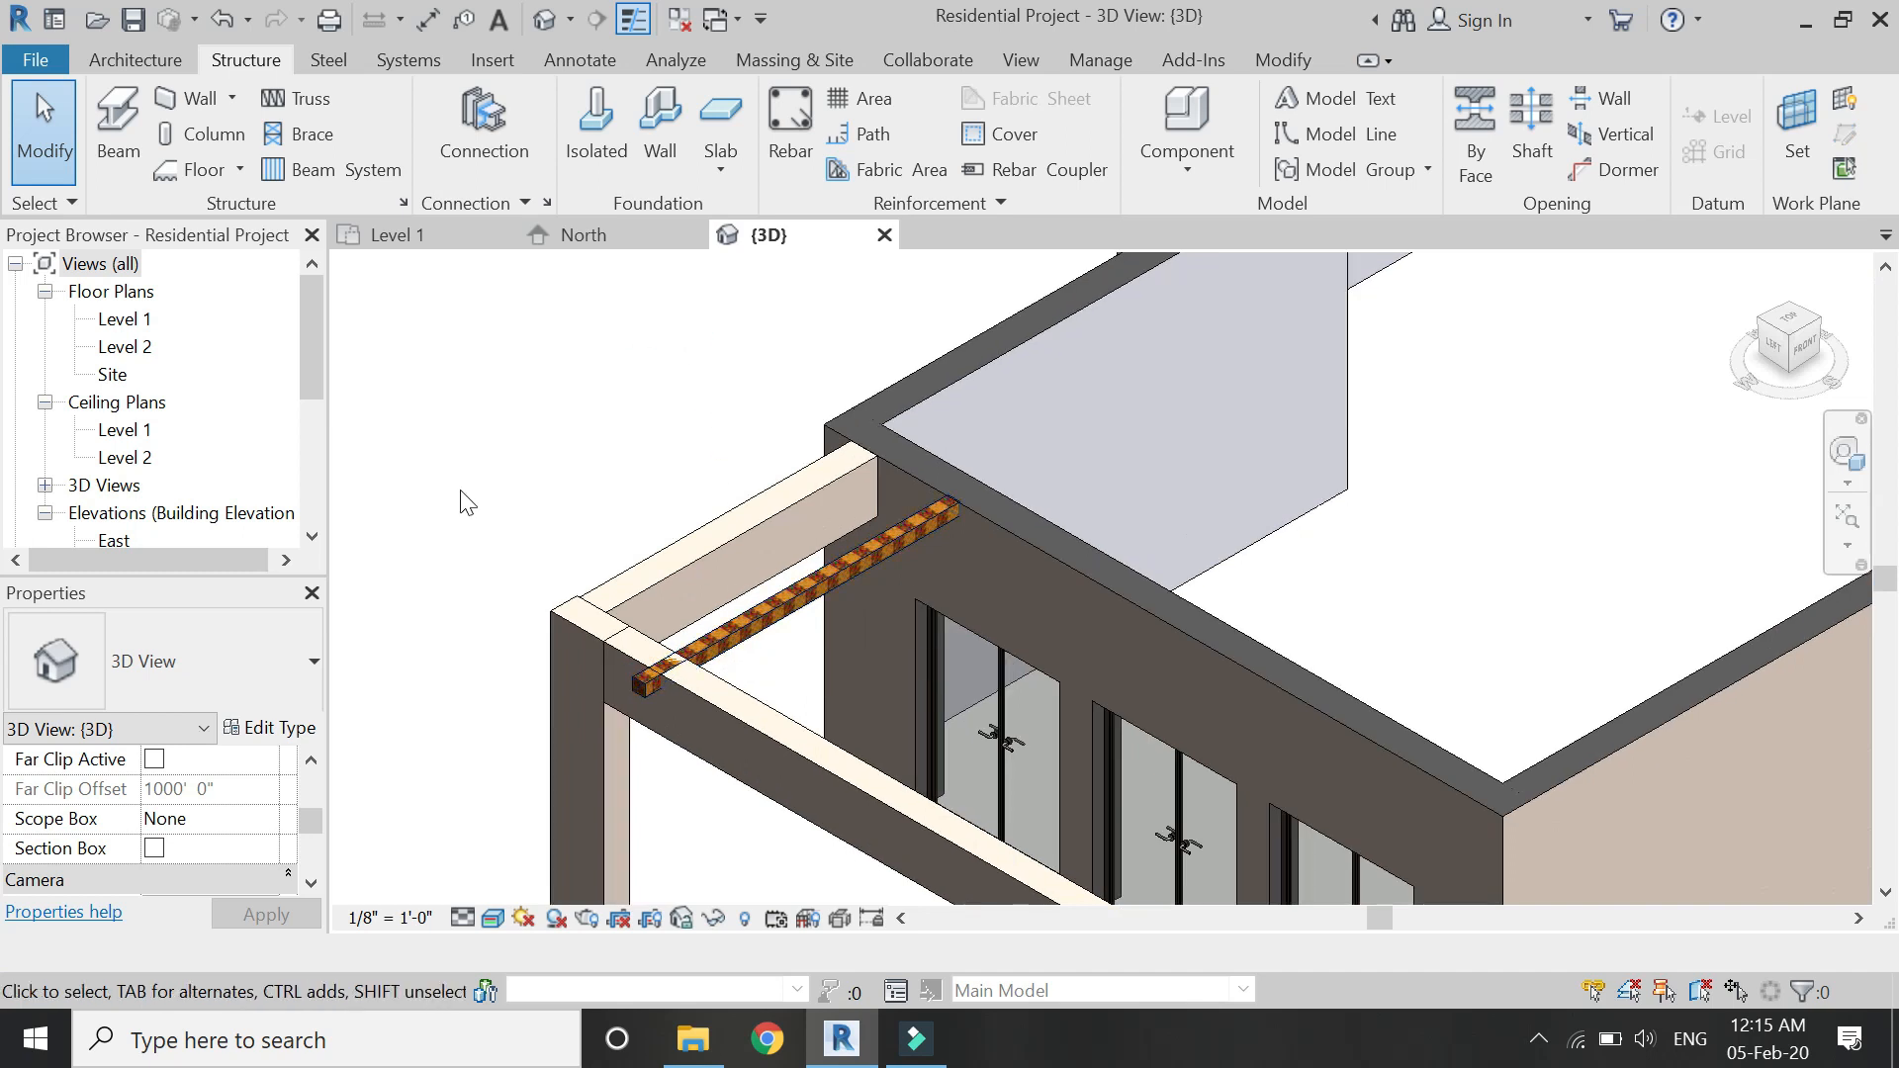
scroll(162, 479, "down", 3)
Open the West elevation and set its detail level to Fine.
double_click(126, 487)
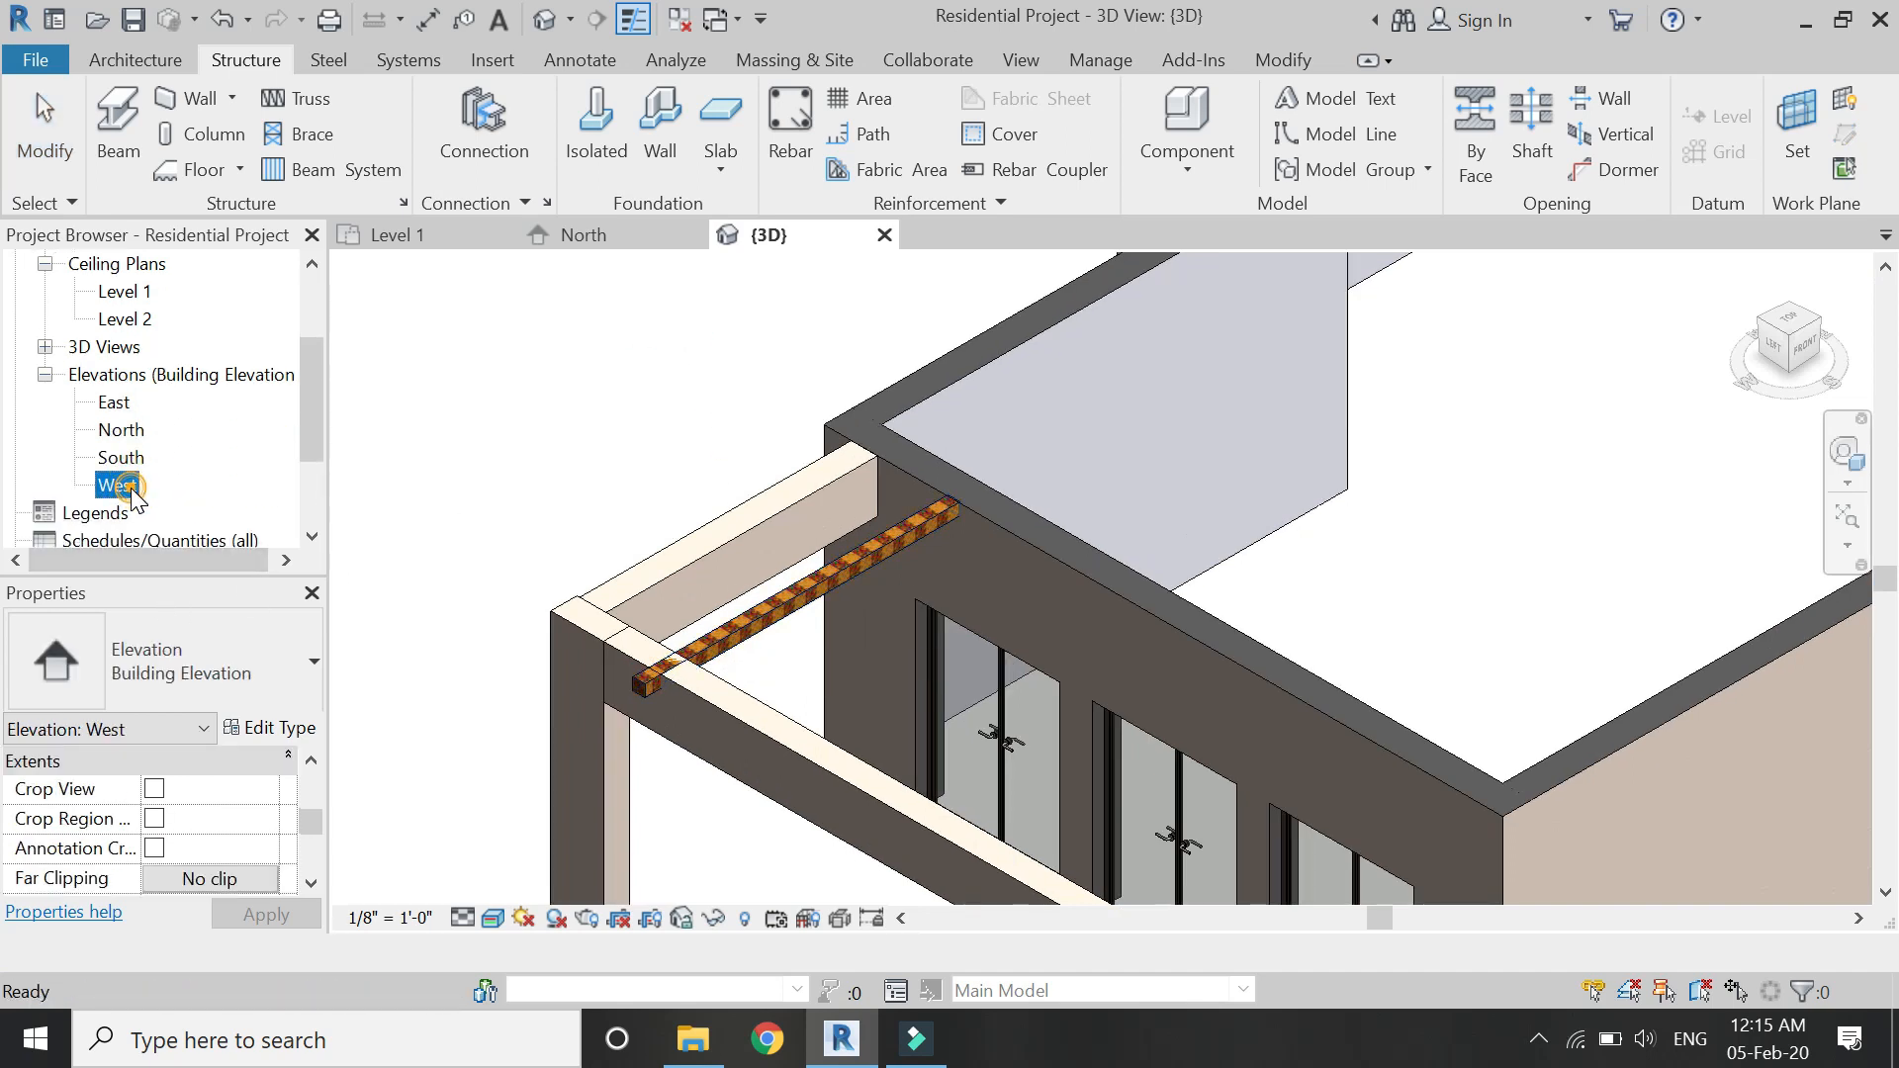
scroll(1155, 574, "up", 2)
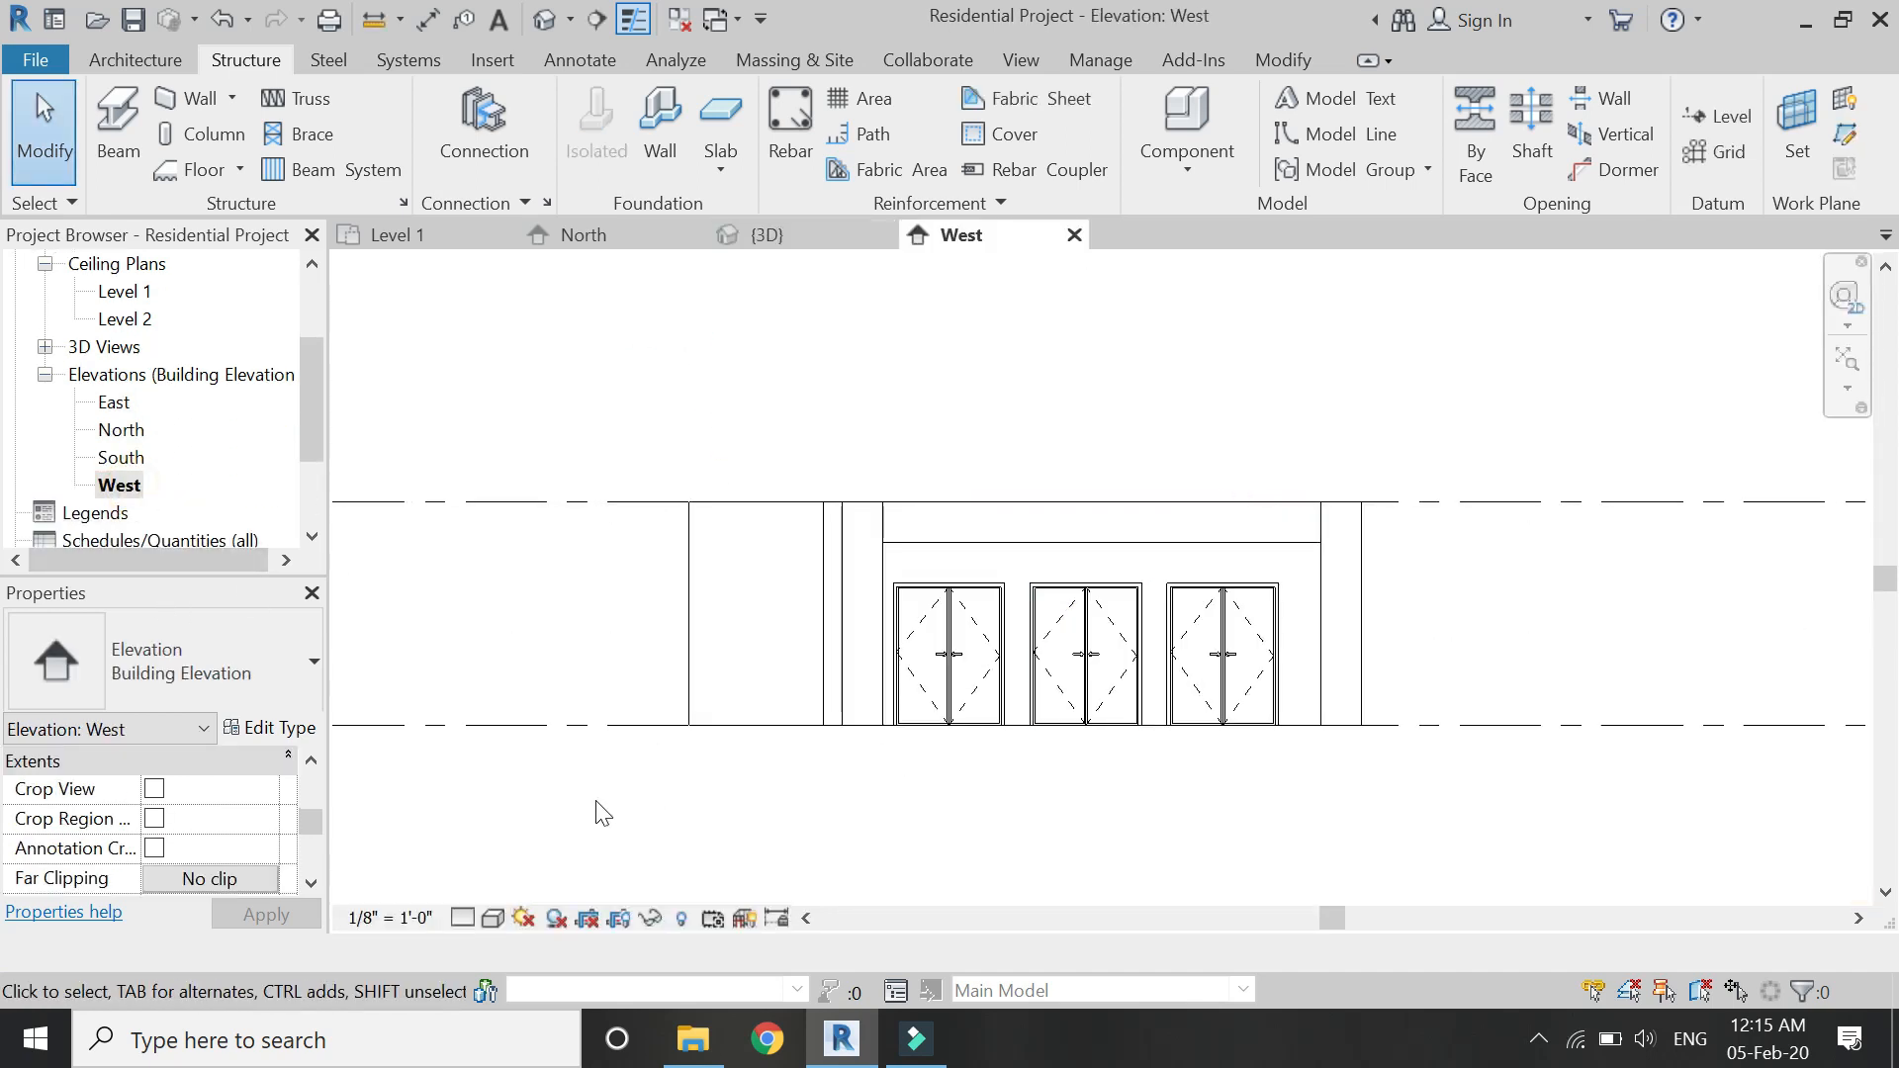
left_click(495, 919)
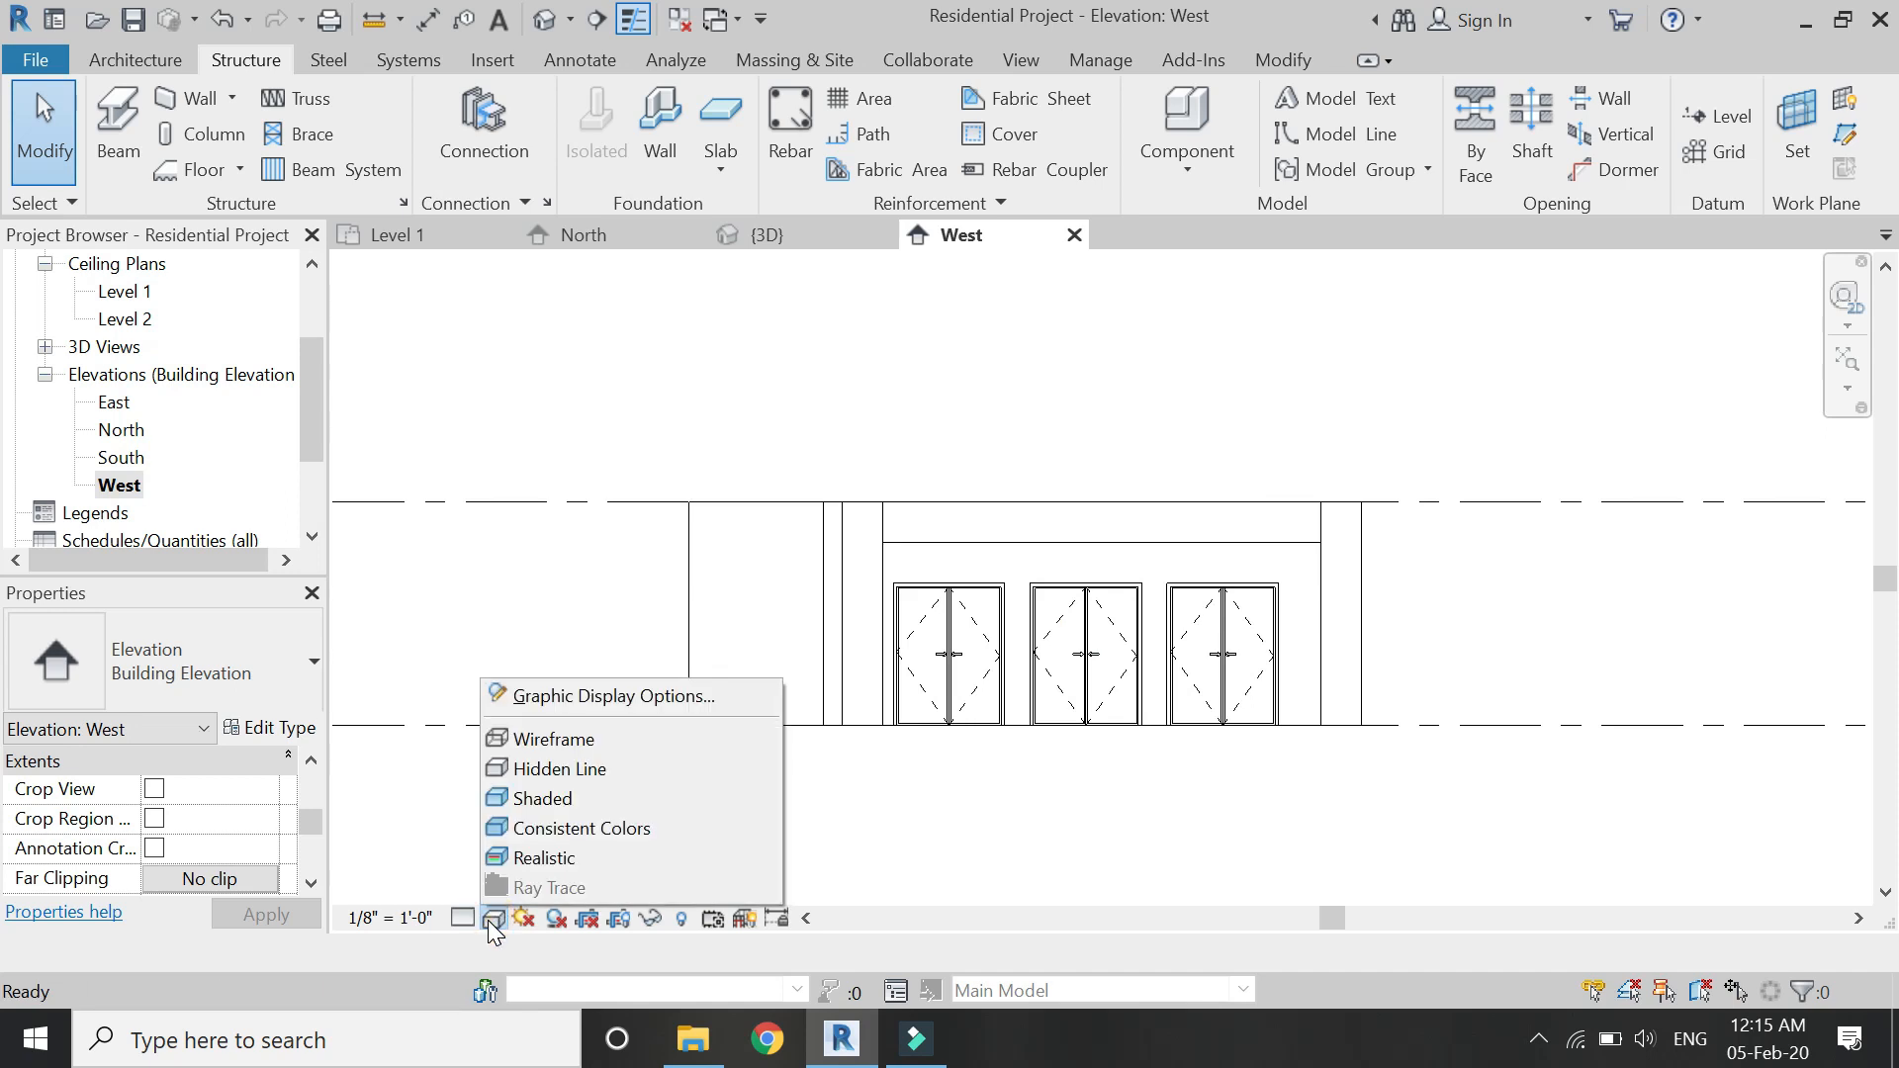
left_click(464, 920)
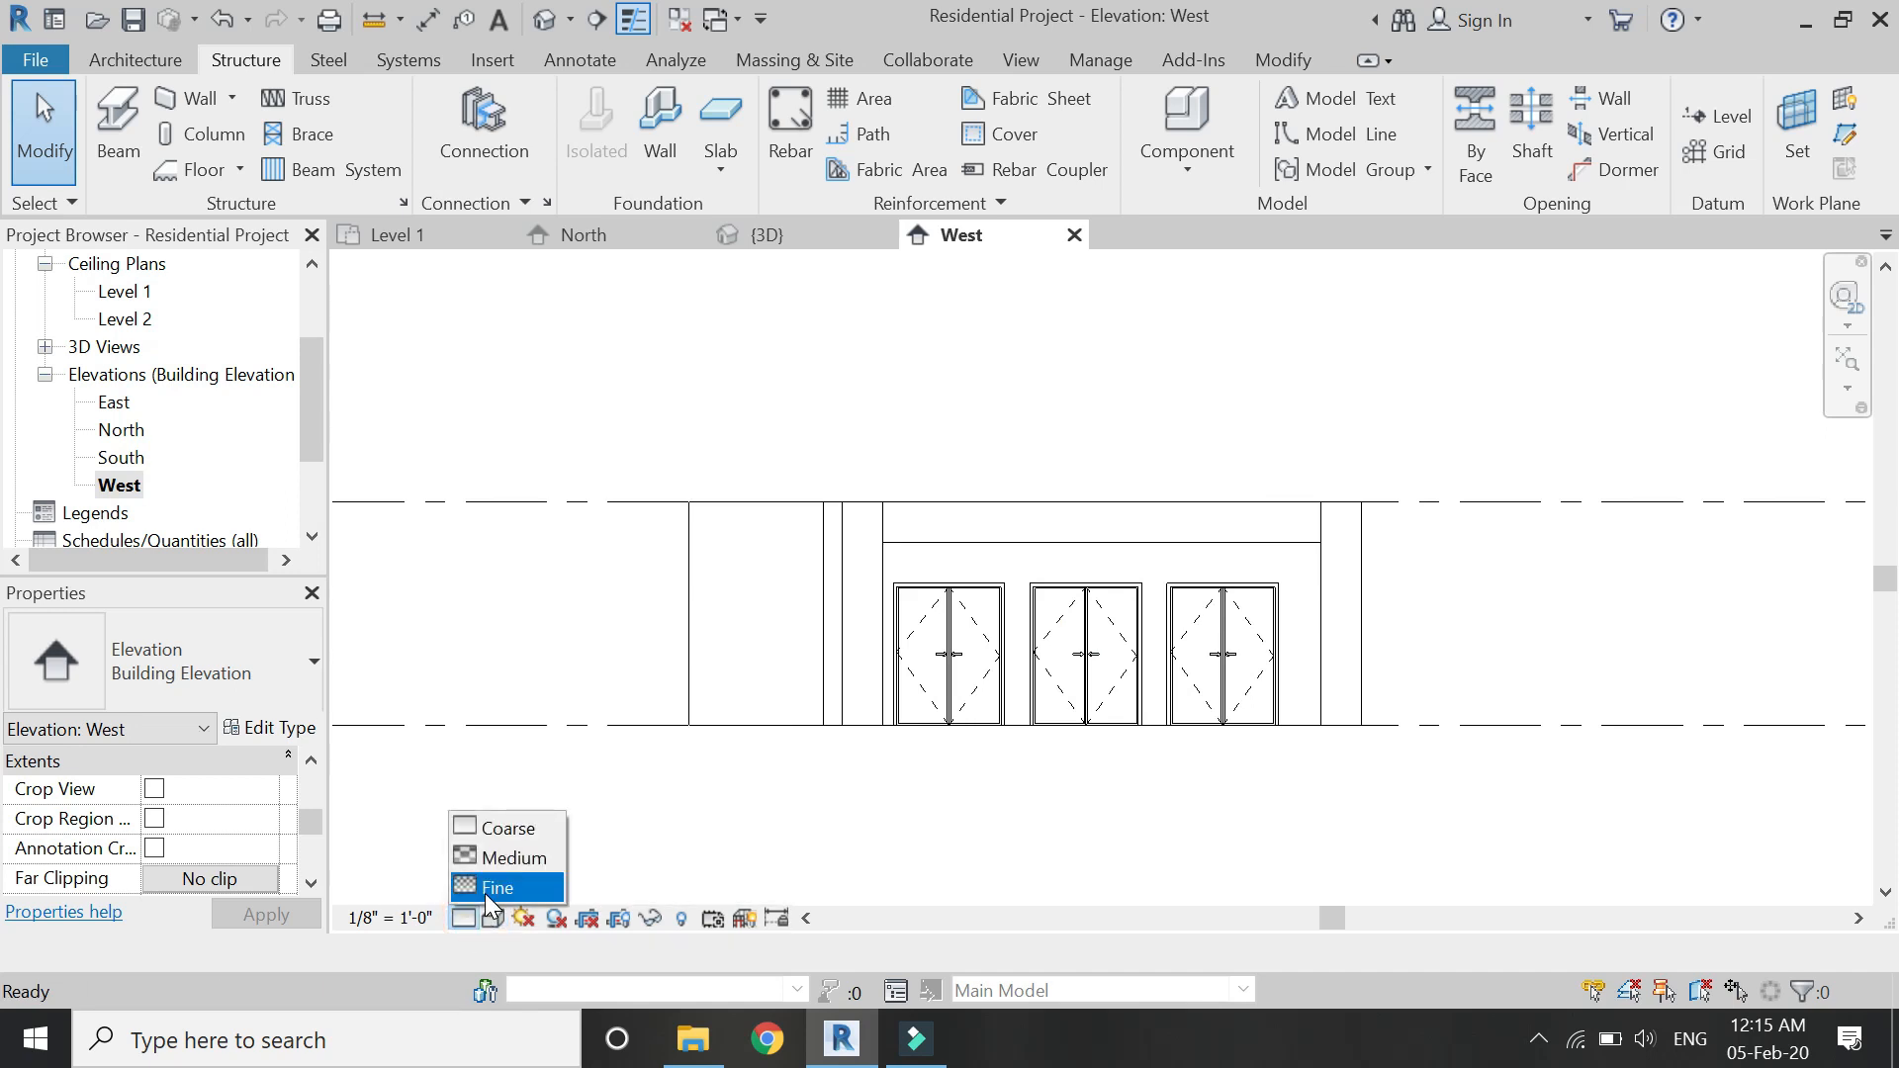
left_click(495, 887)
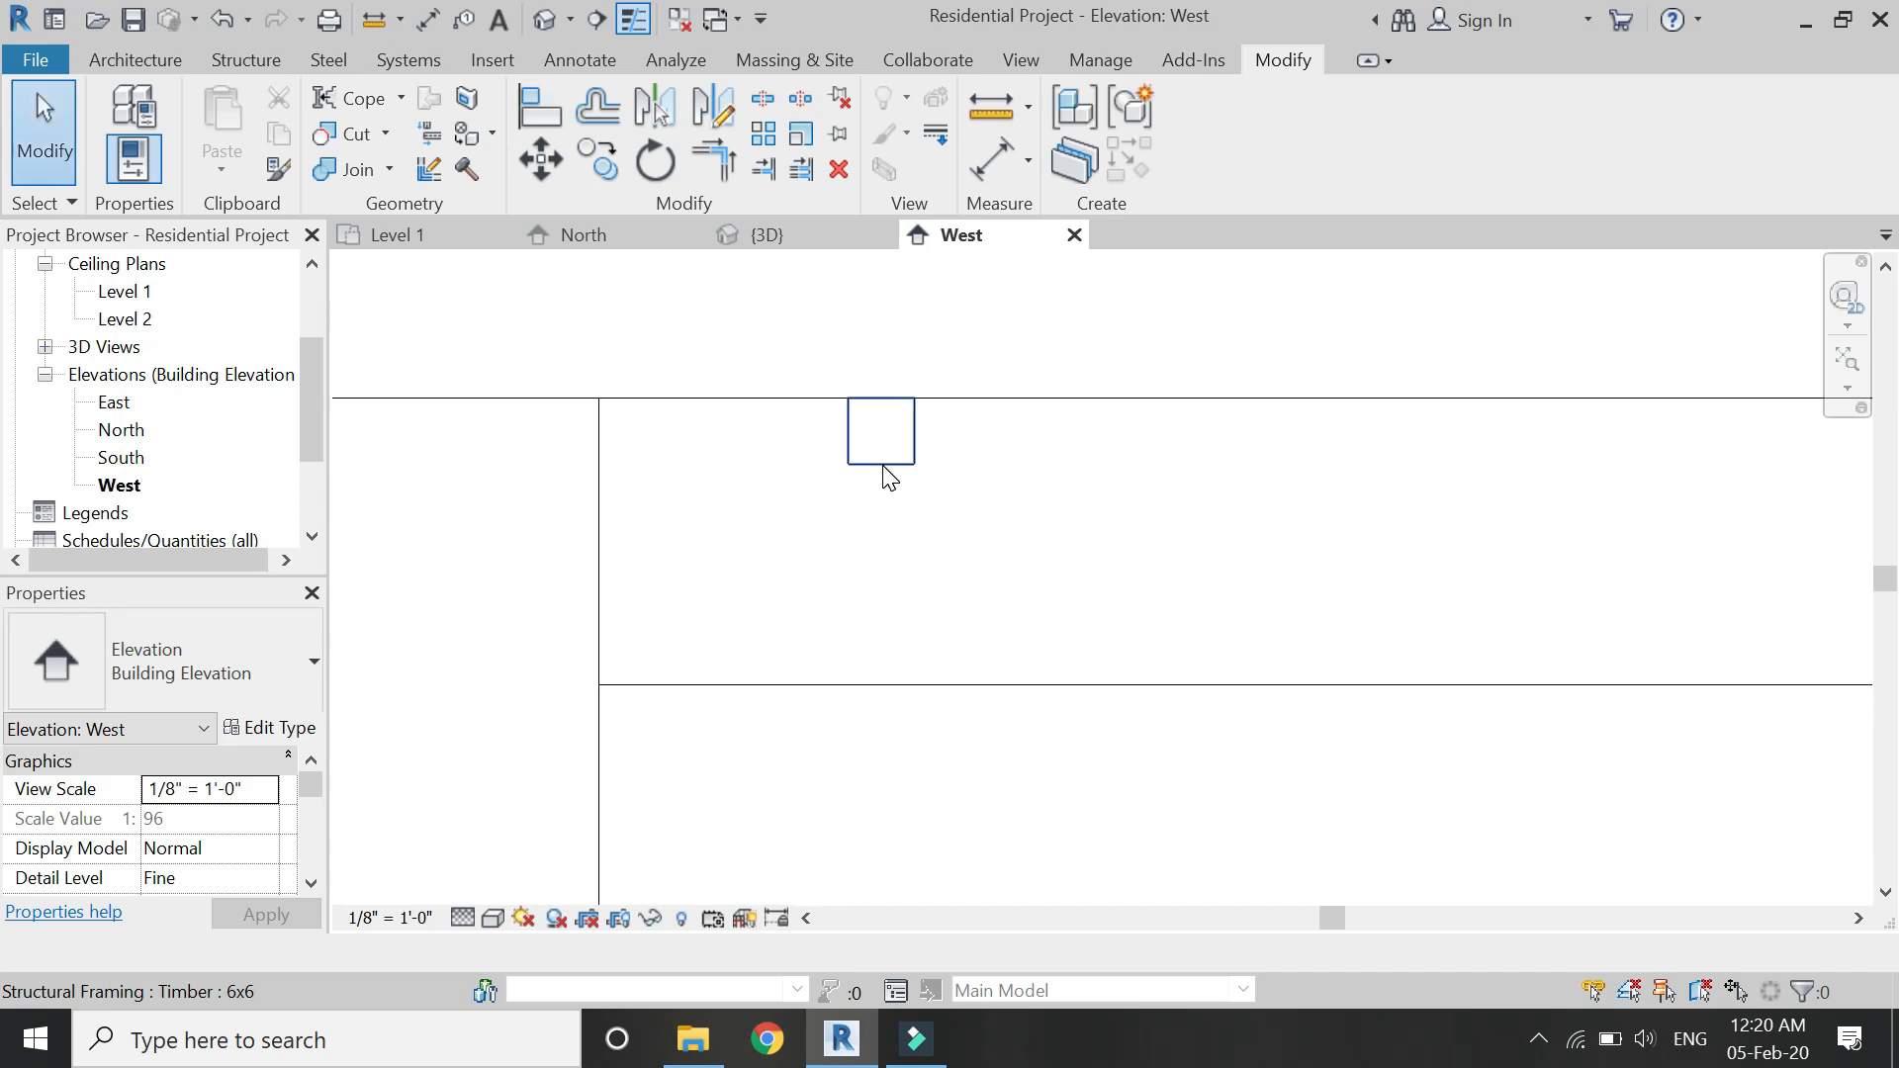
Move the timber beam straight down 9 1/4" to the mid-depth of the concrete beam, with Constrain off and Disjoin on.
left_click(886, 461)
left_click(542, 158)
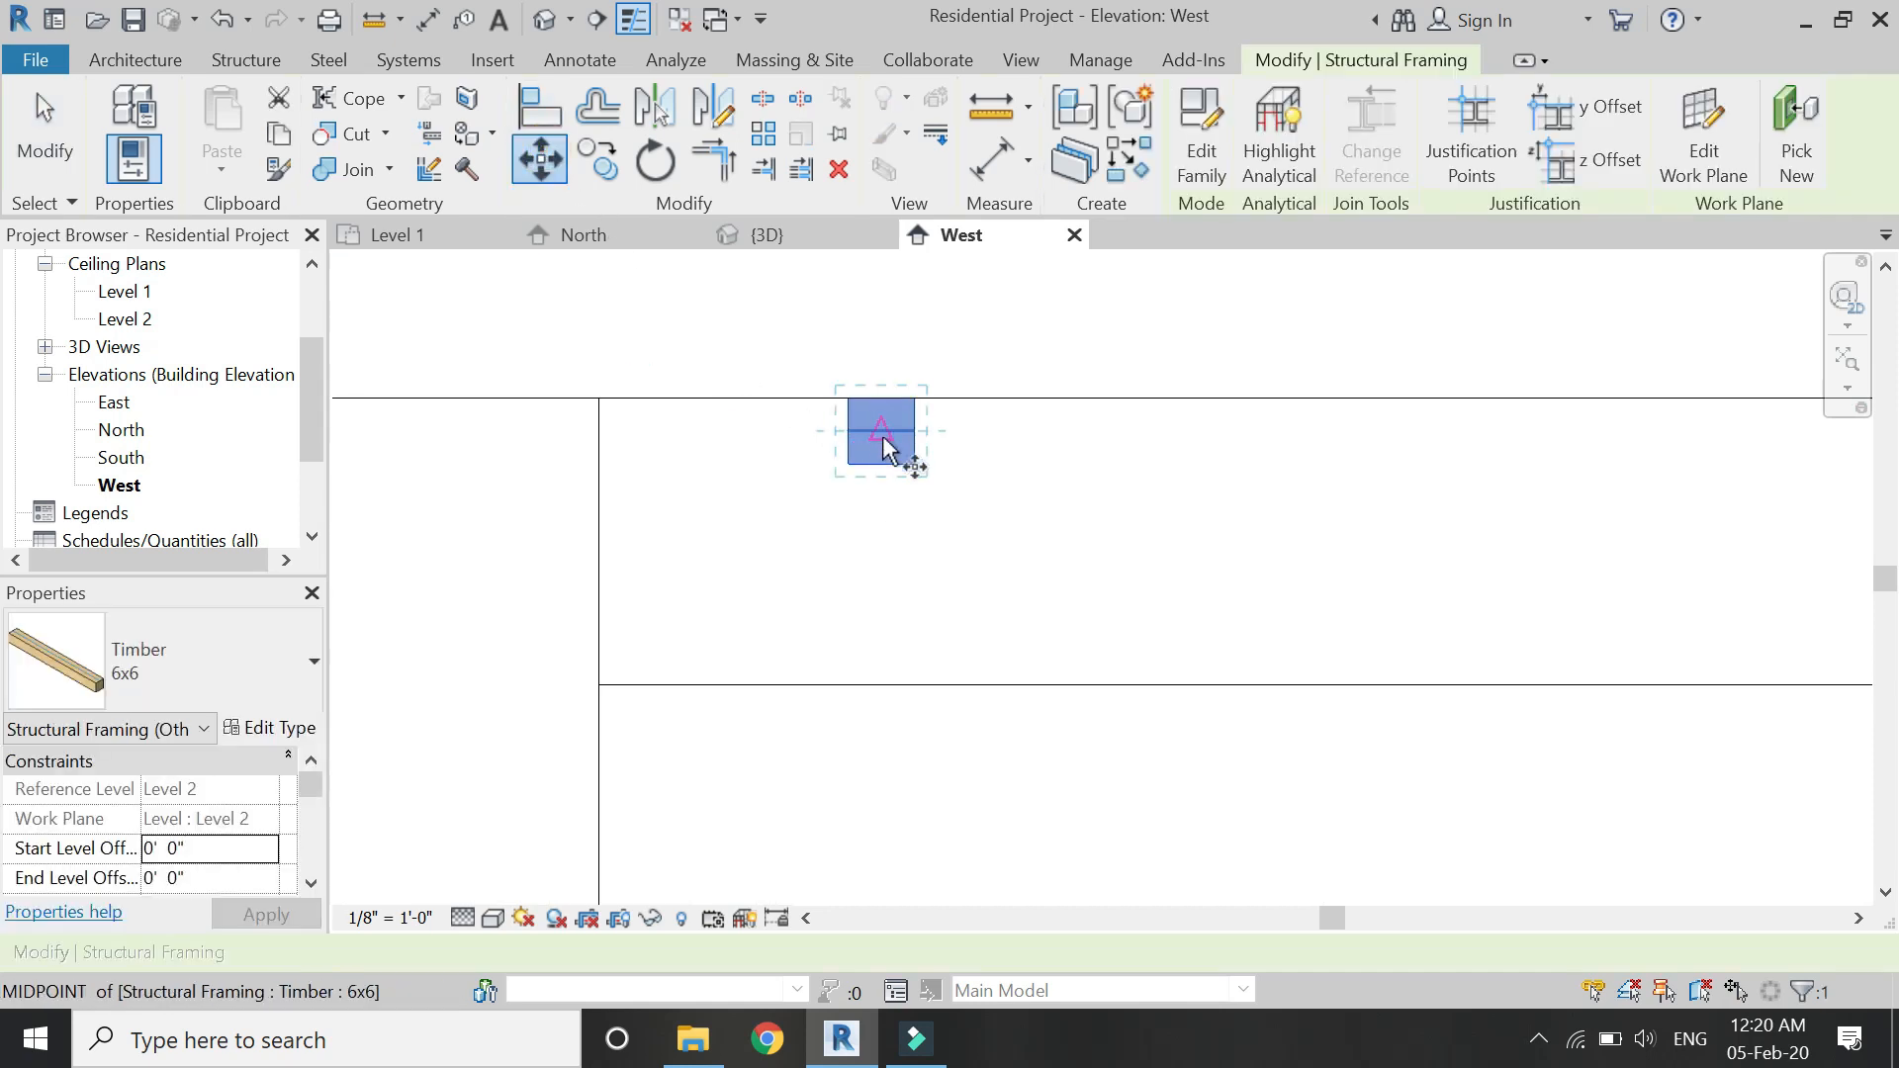
left_click(879, 524)
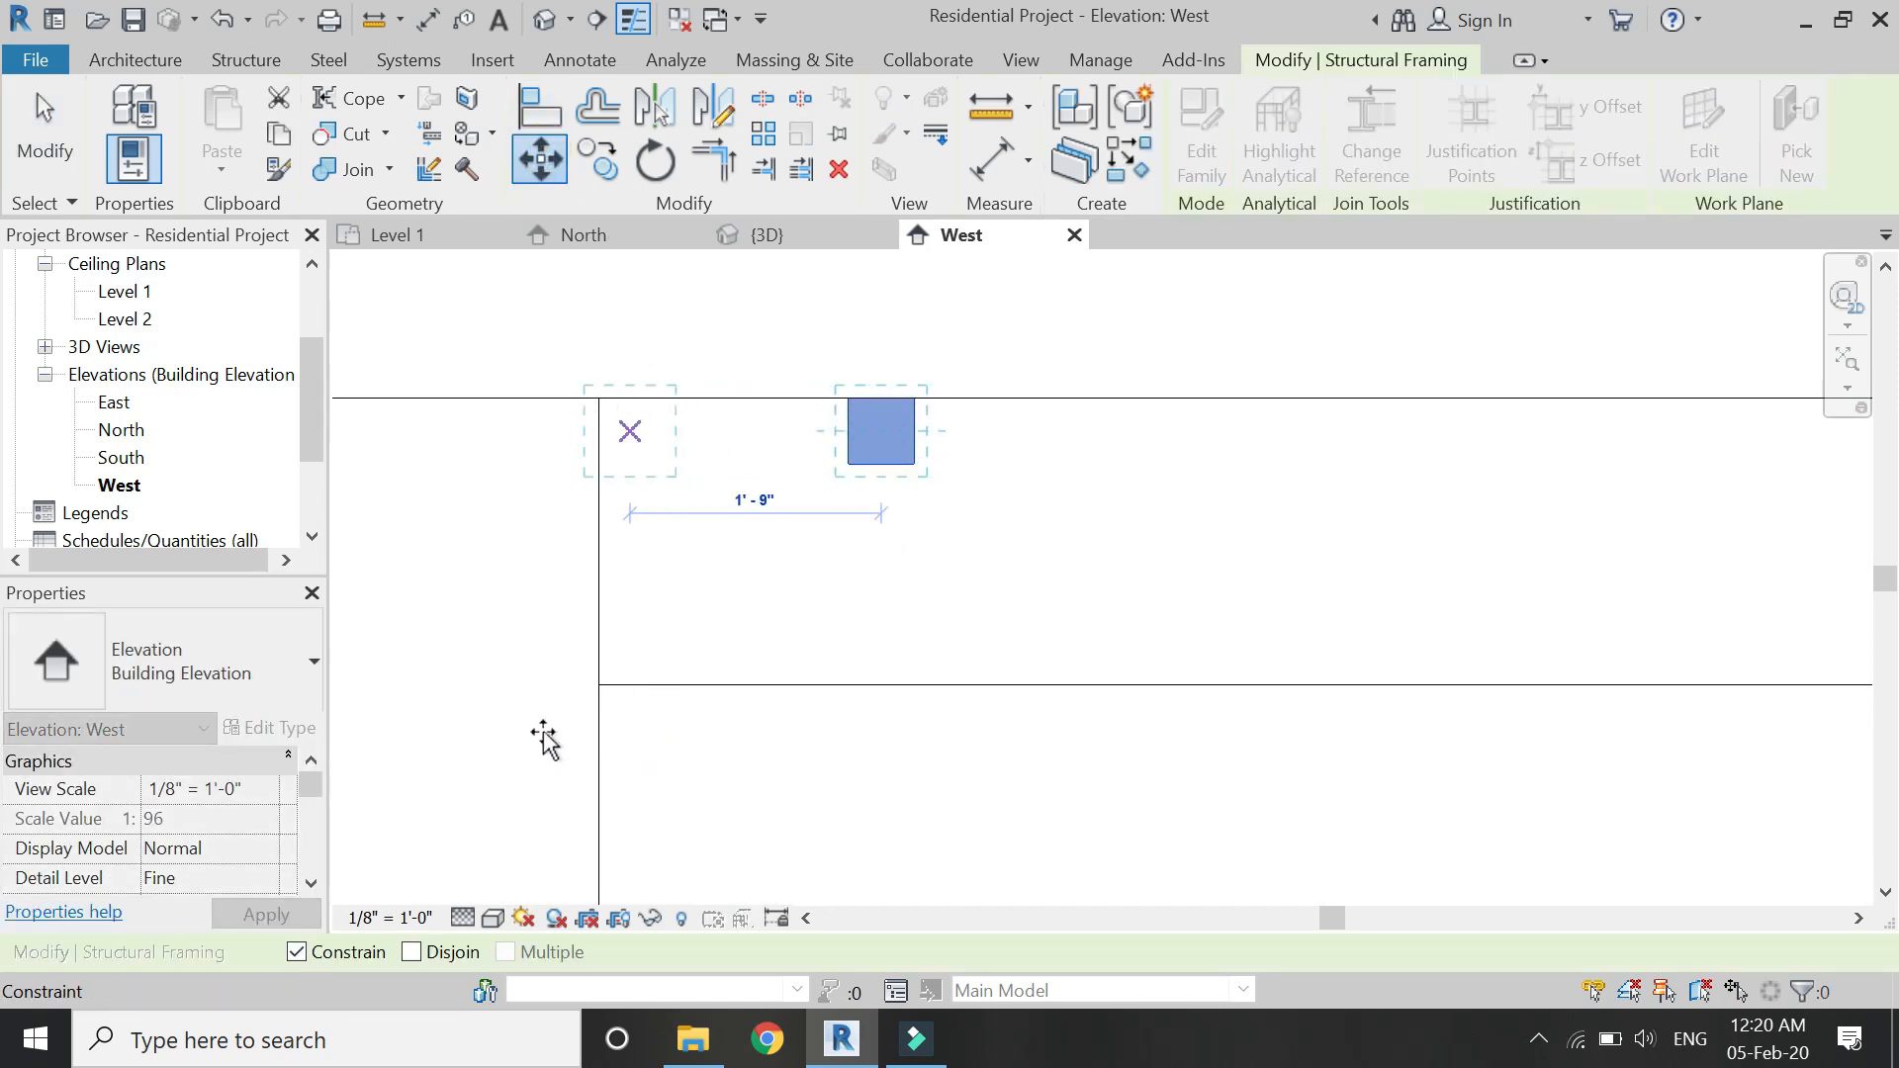
left_click(296, 955)
left_click(410, 952)
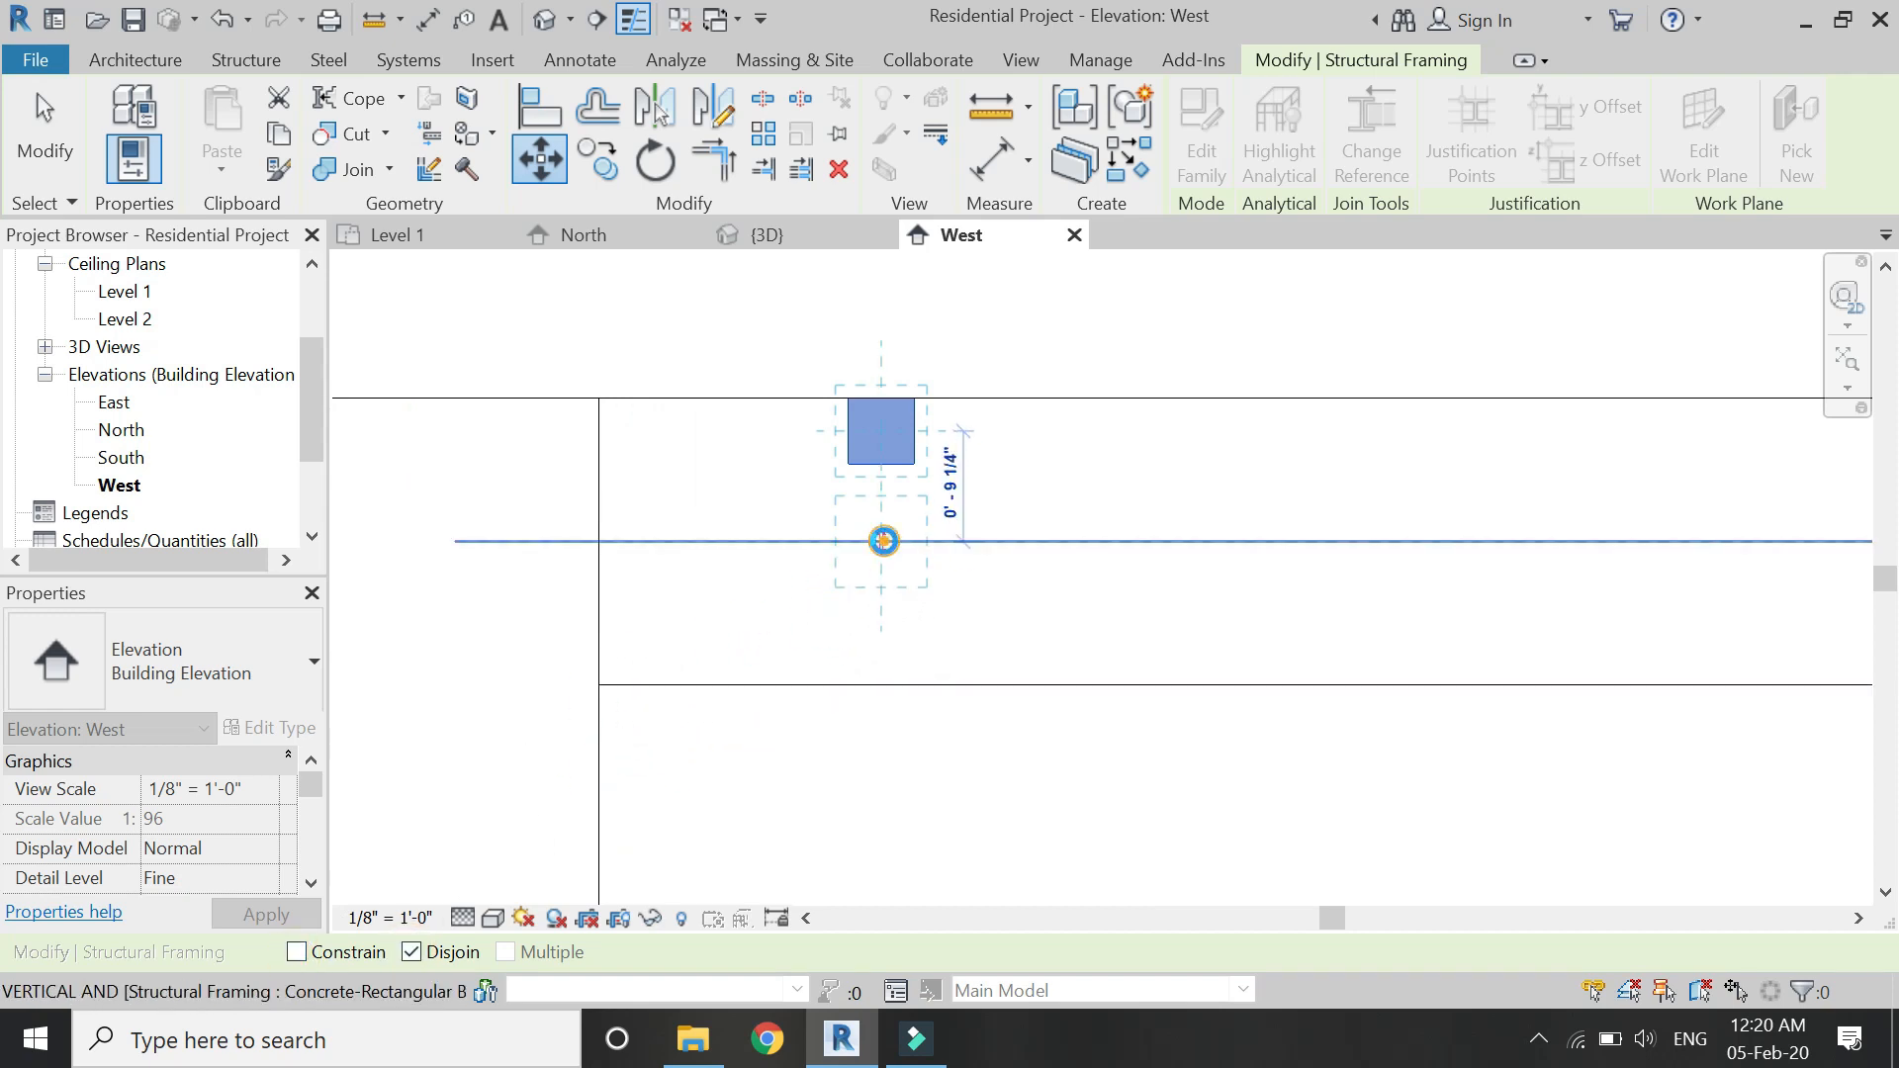
left_click(883, 541)
scroll(564, 613, "down", 2)
key("Escape")
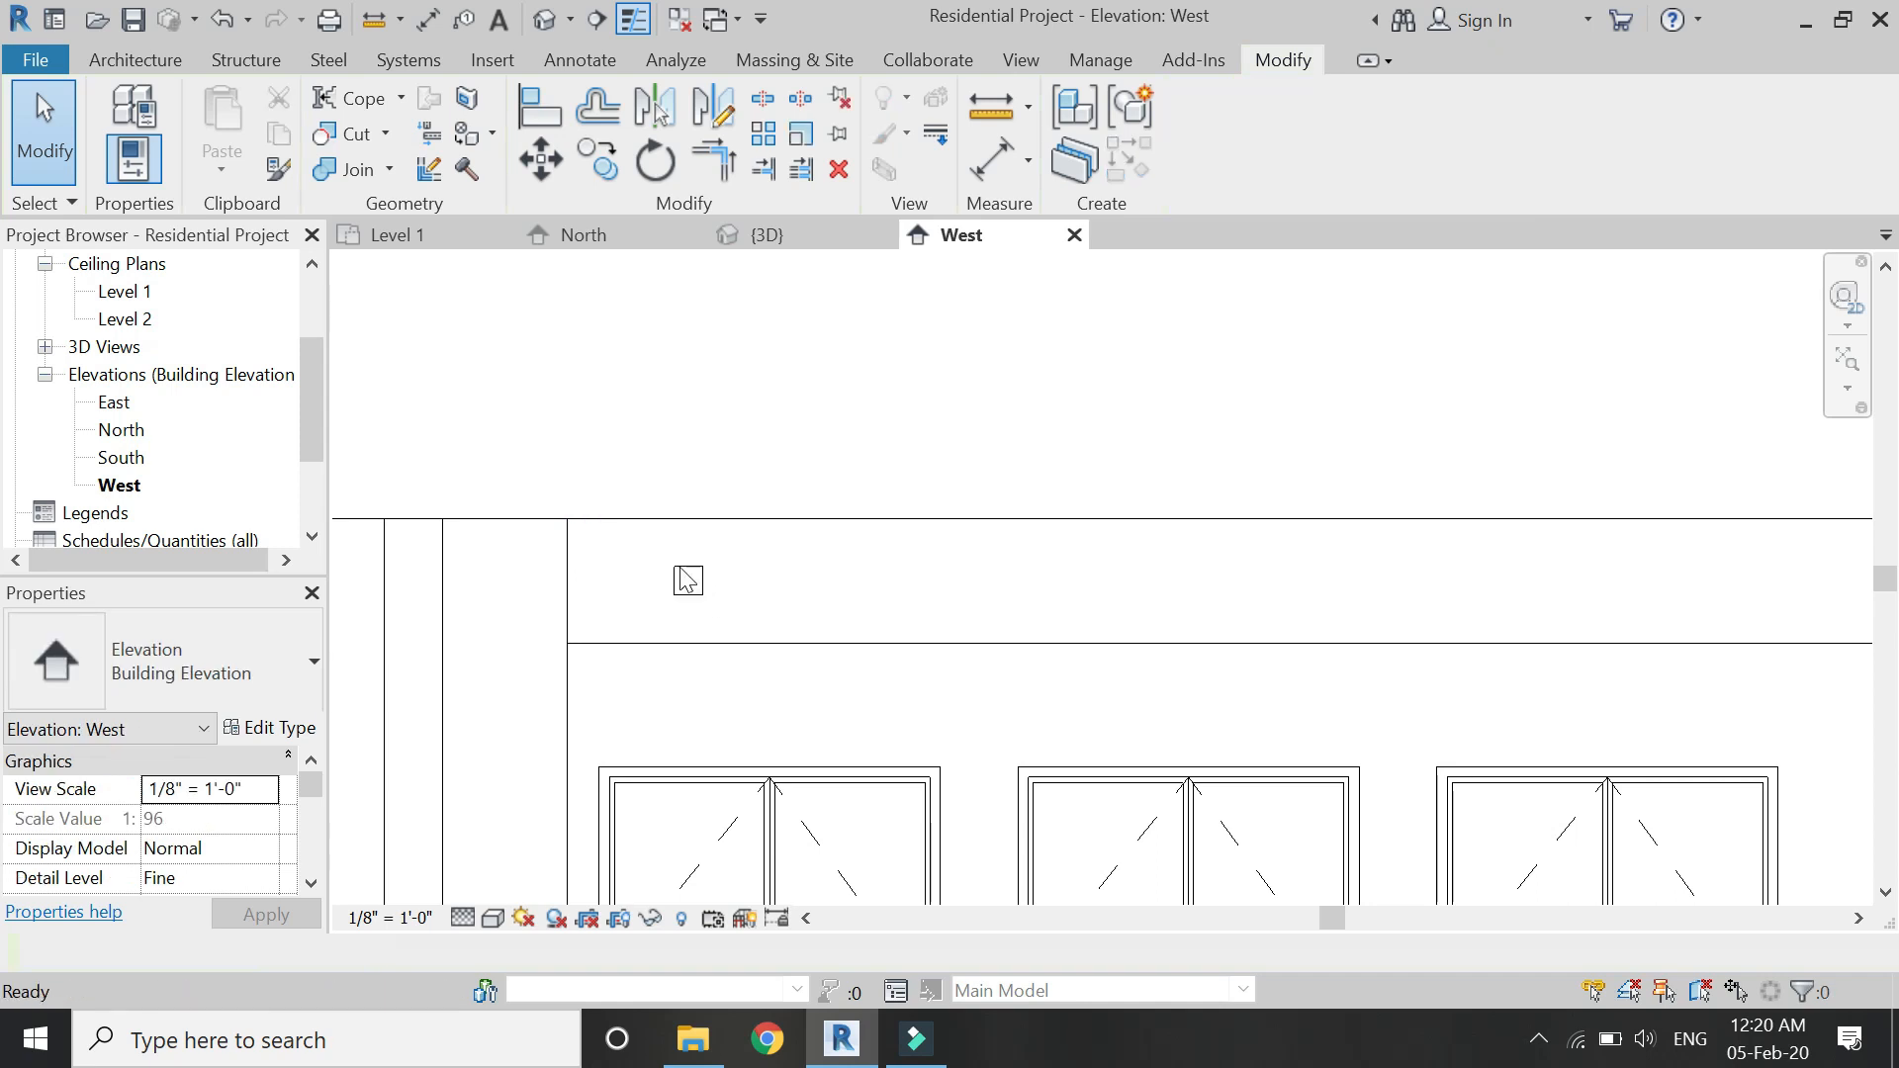
scroll(688, 579, "down", 2)
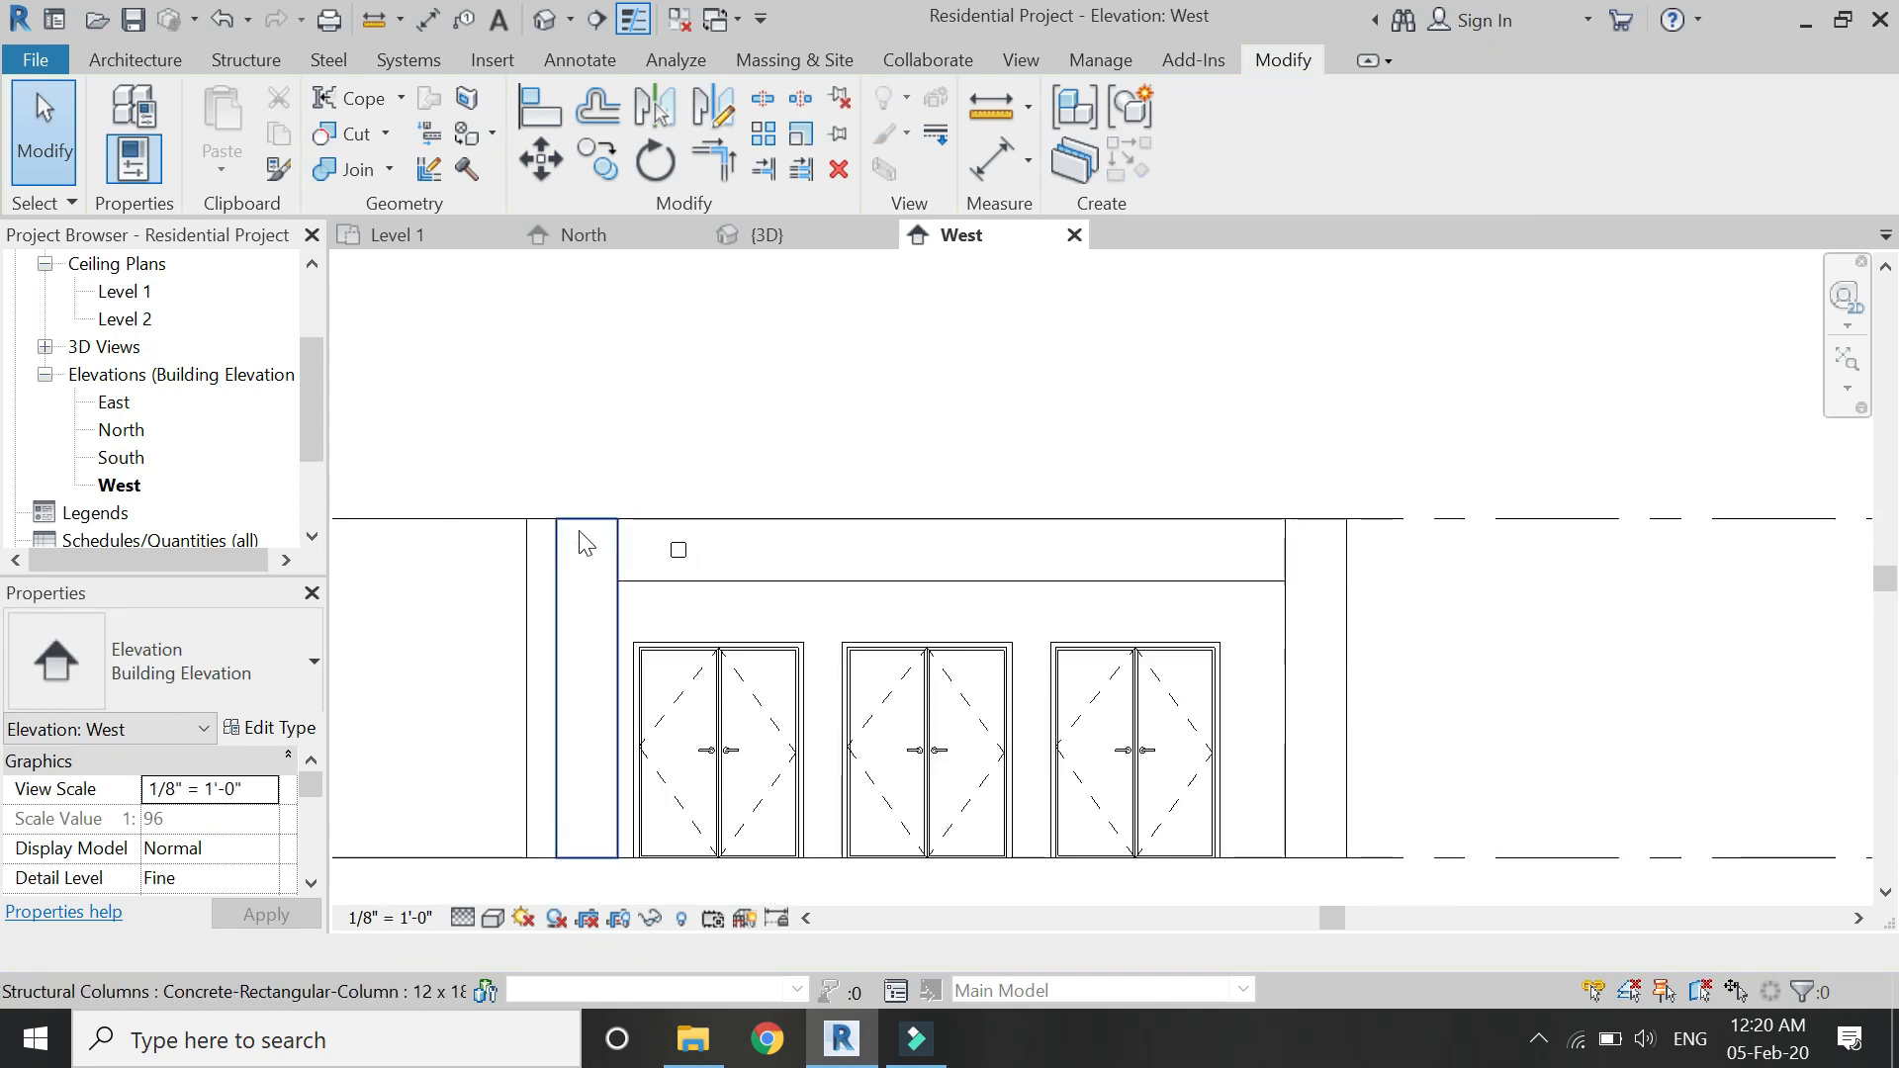
On the Level 1 floor plan, copy the timber beam with Multiple enabled onto the next three pergola lines below it, aligning the outer ends.
left_click(673, 554)
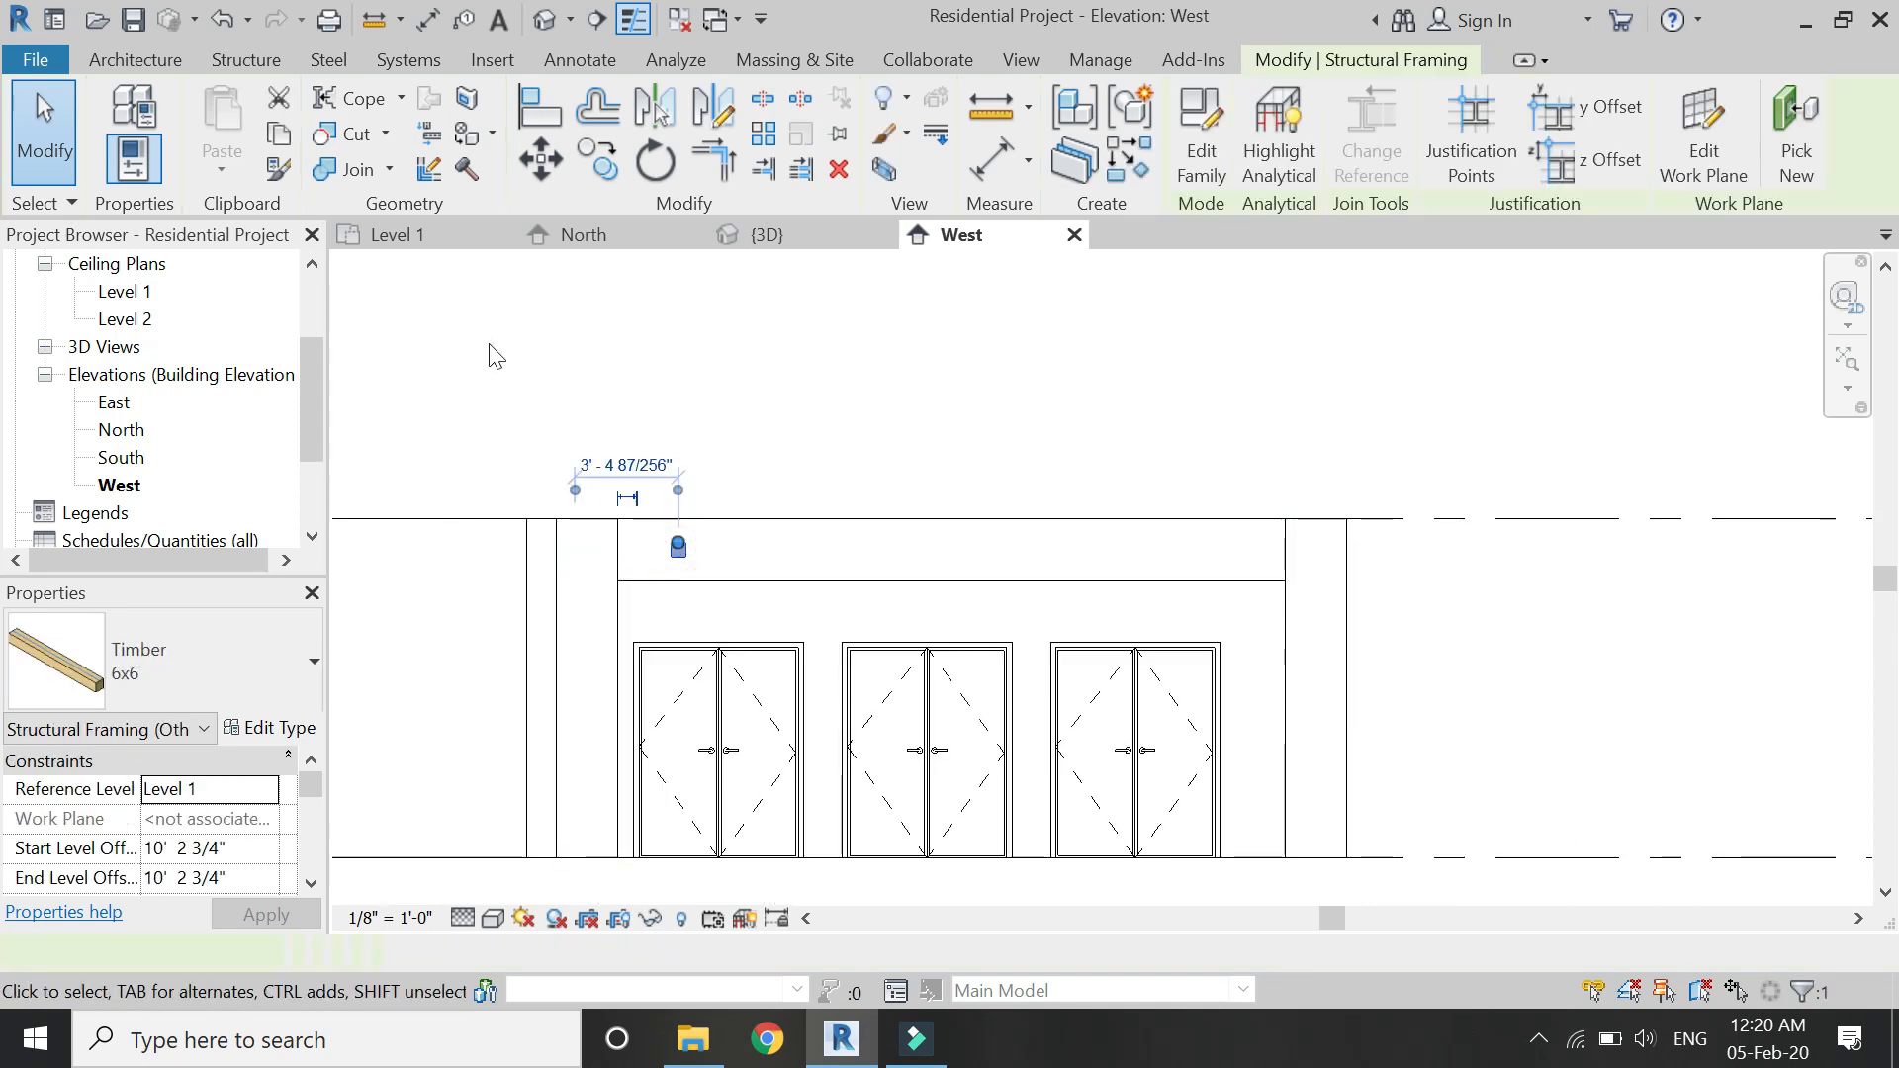
left_click(455, 240)
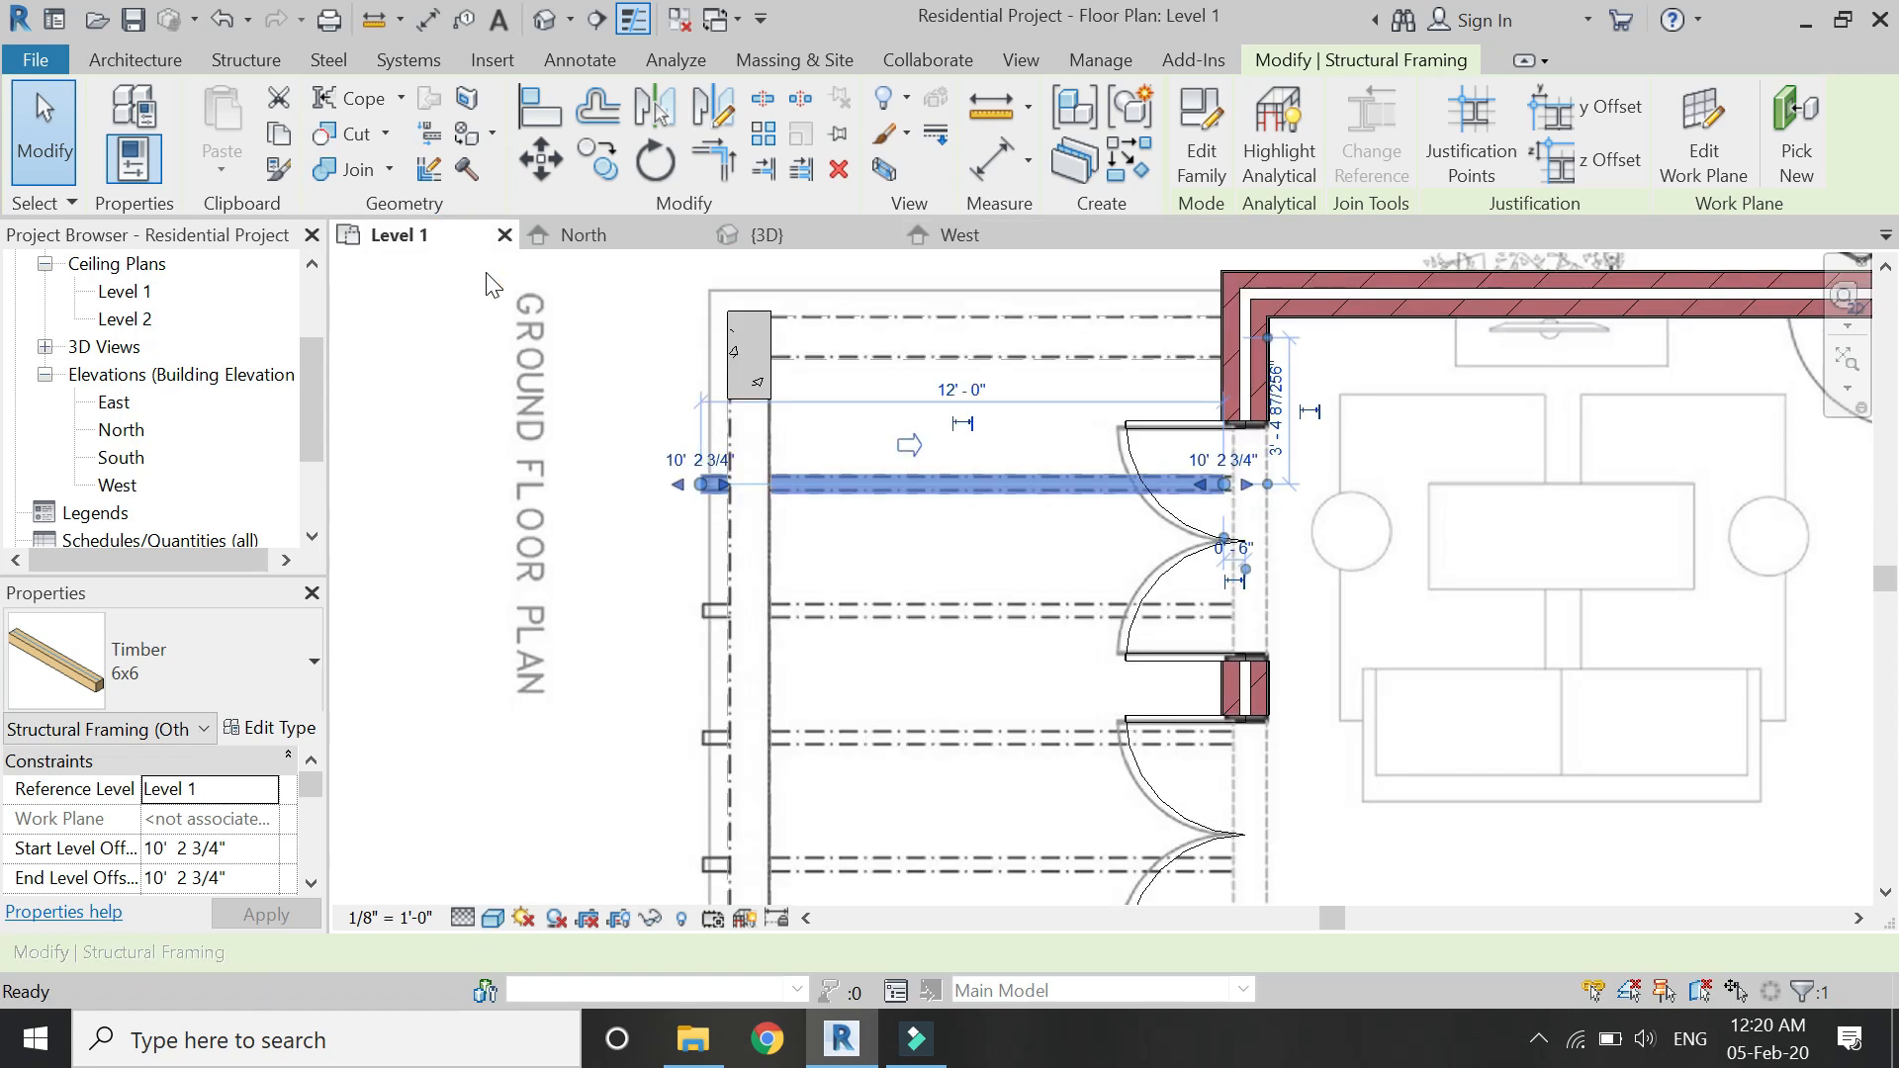
left_click(600, 164)
left_click(504, 952)
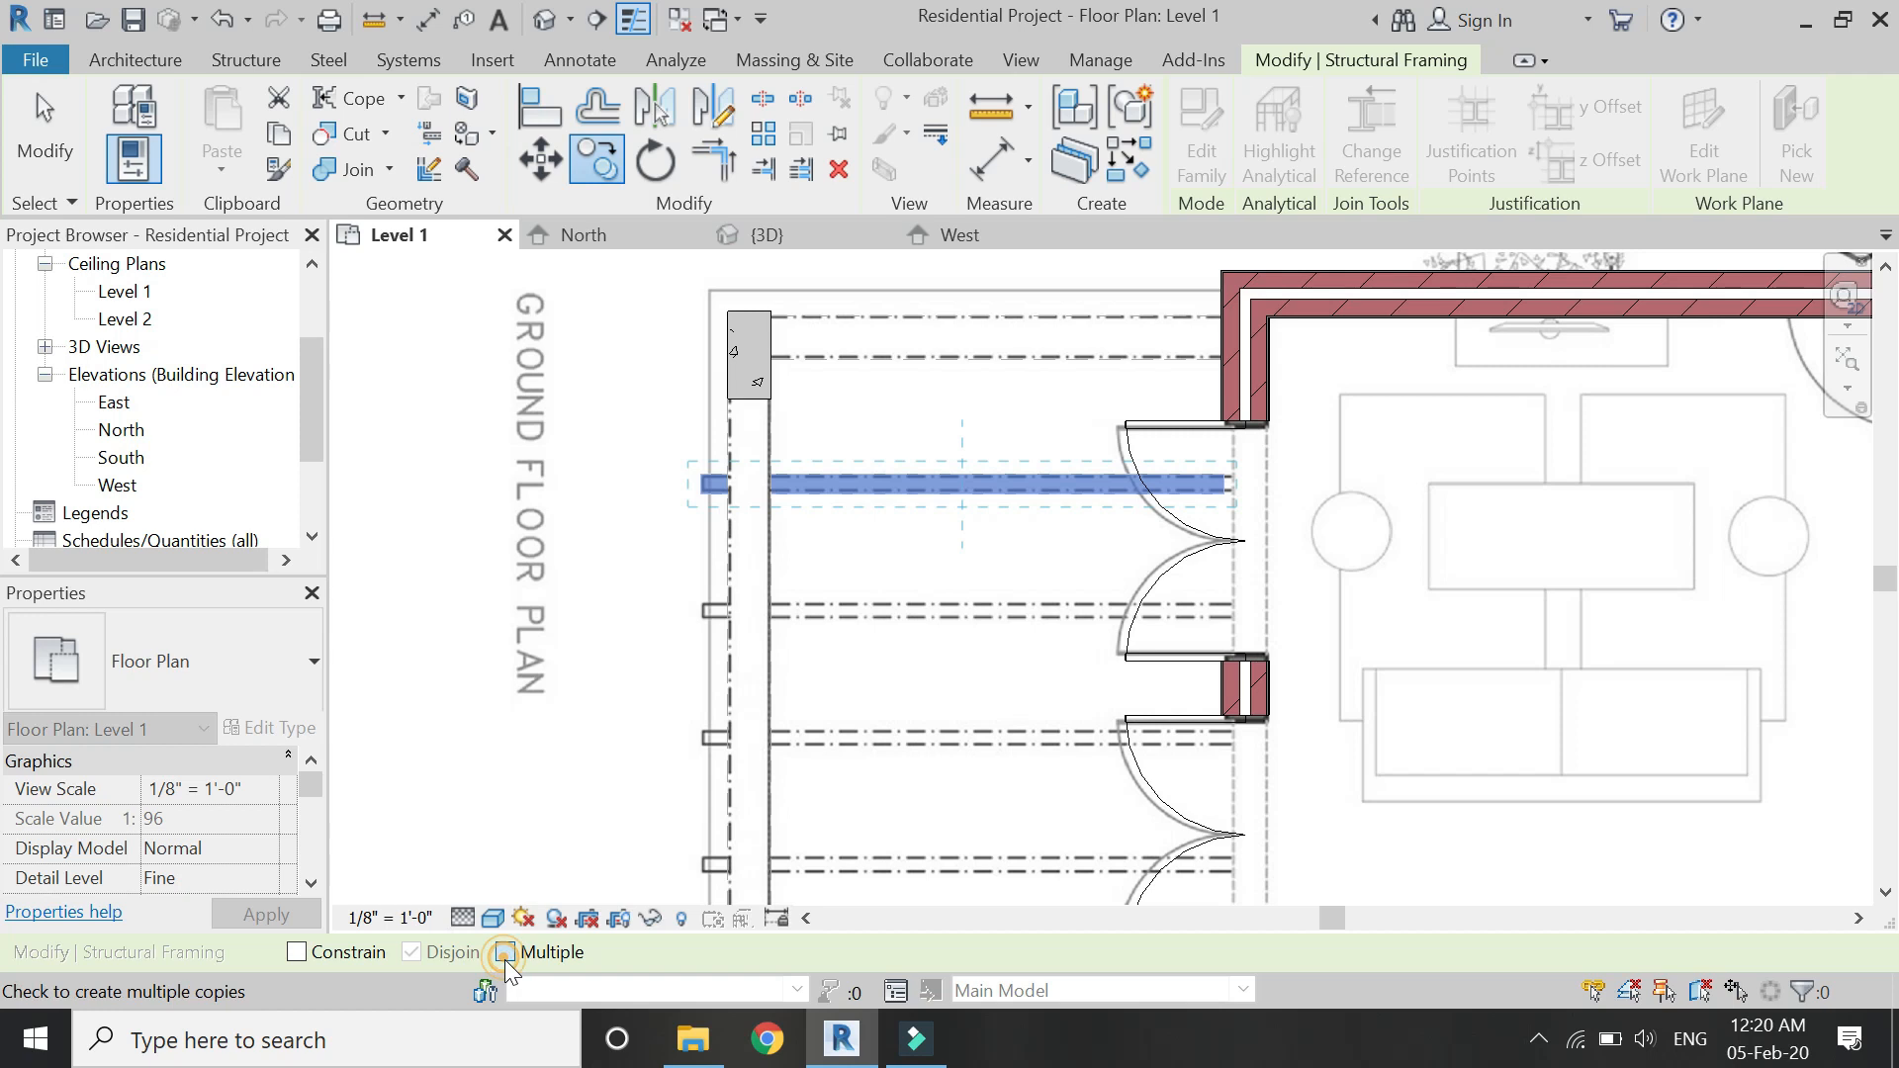
left_click(702, 484)
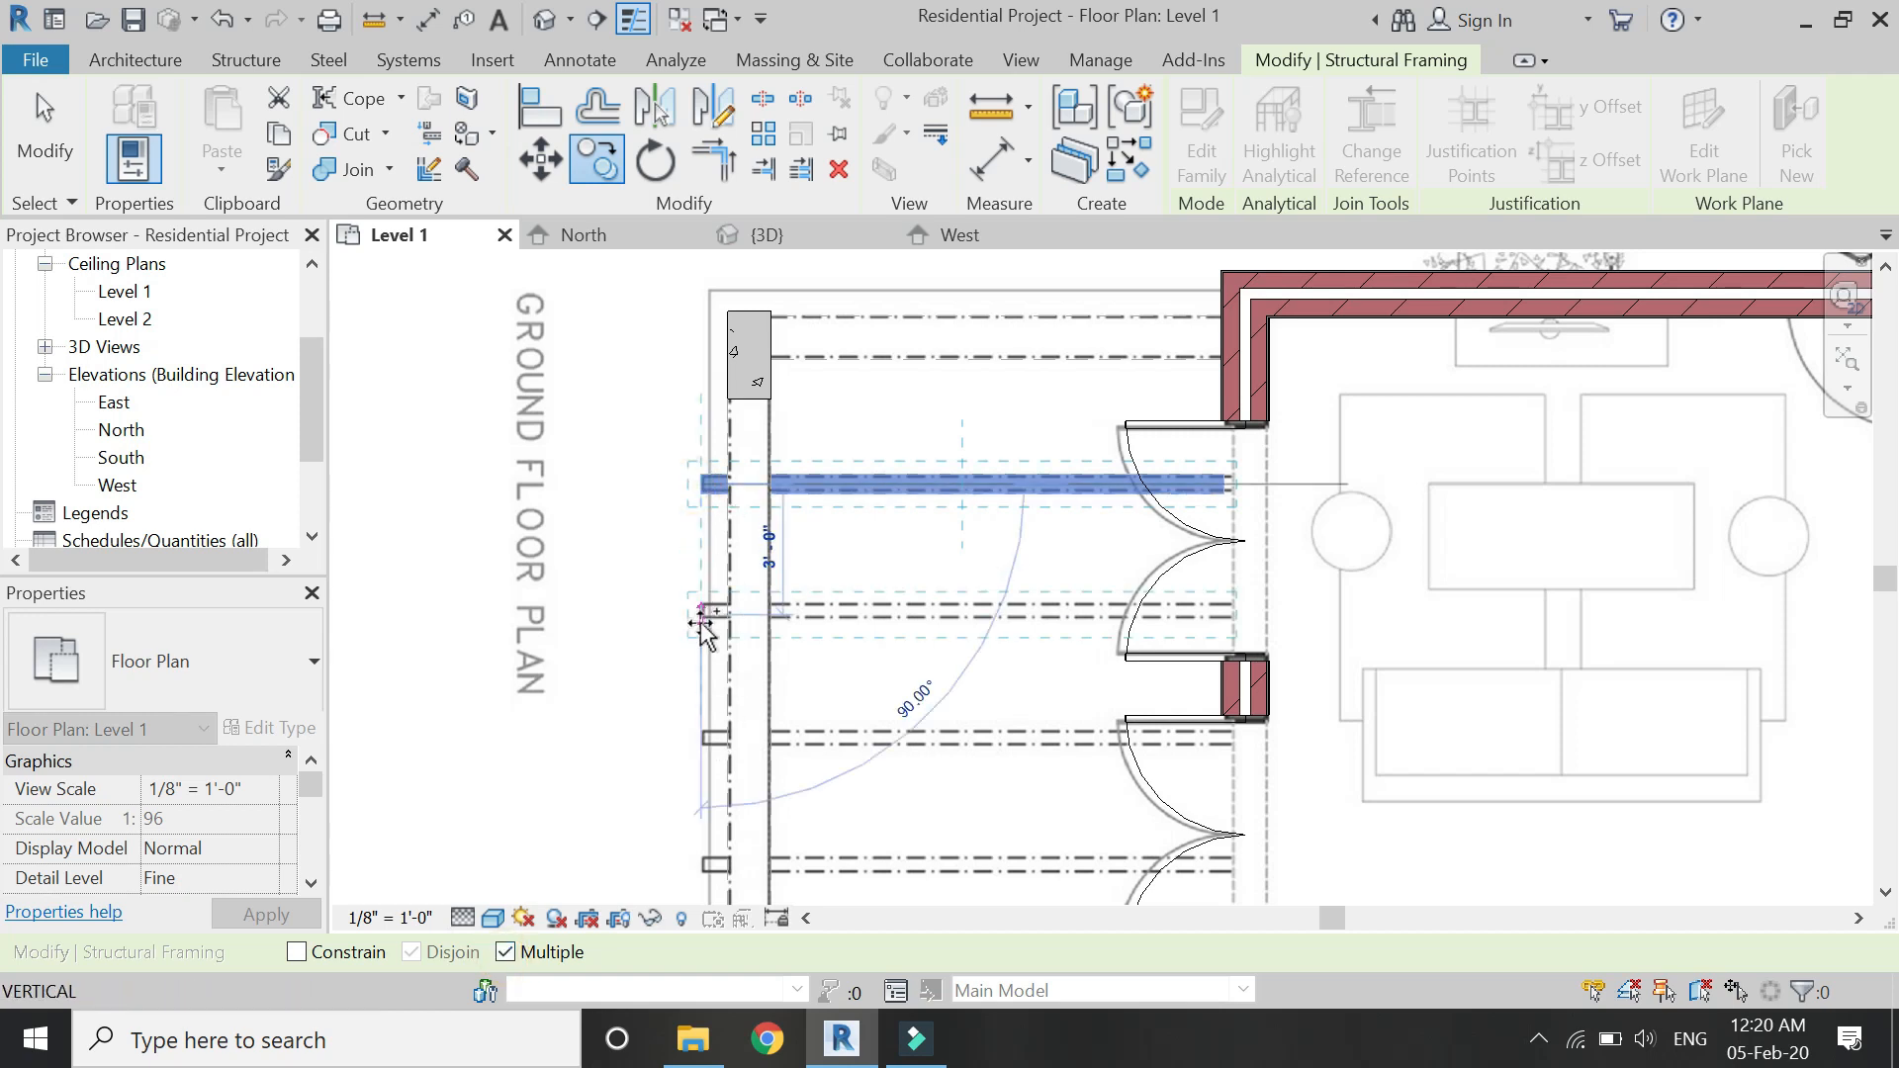
scroll(702, 613, "up", 2)
scroll(697, 609, "down", 2)
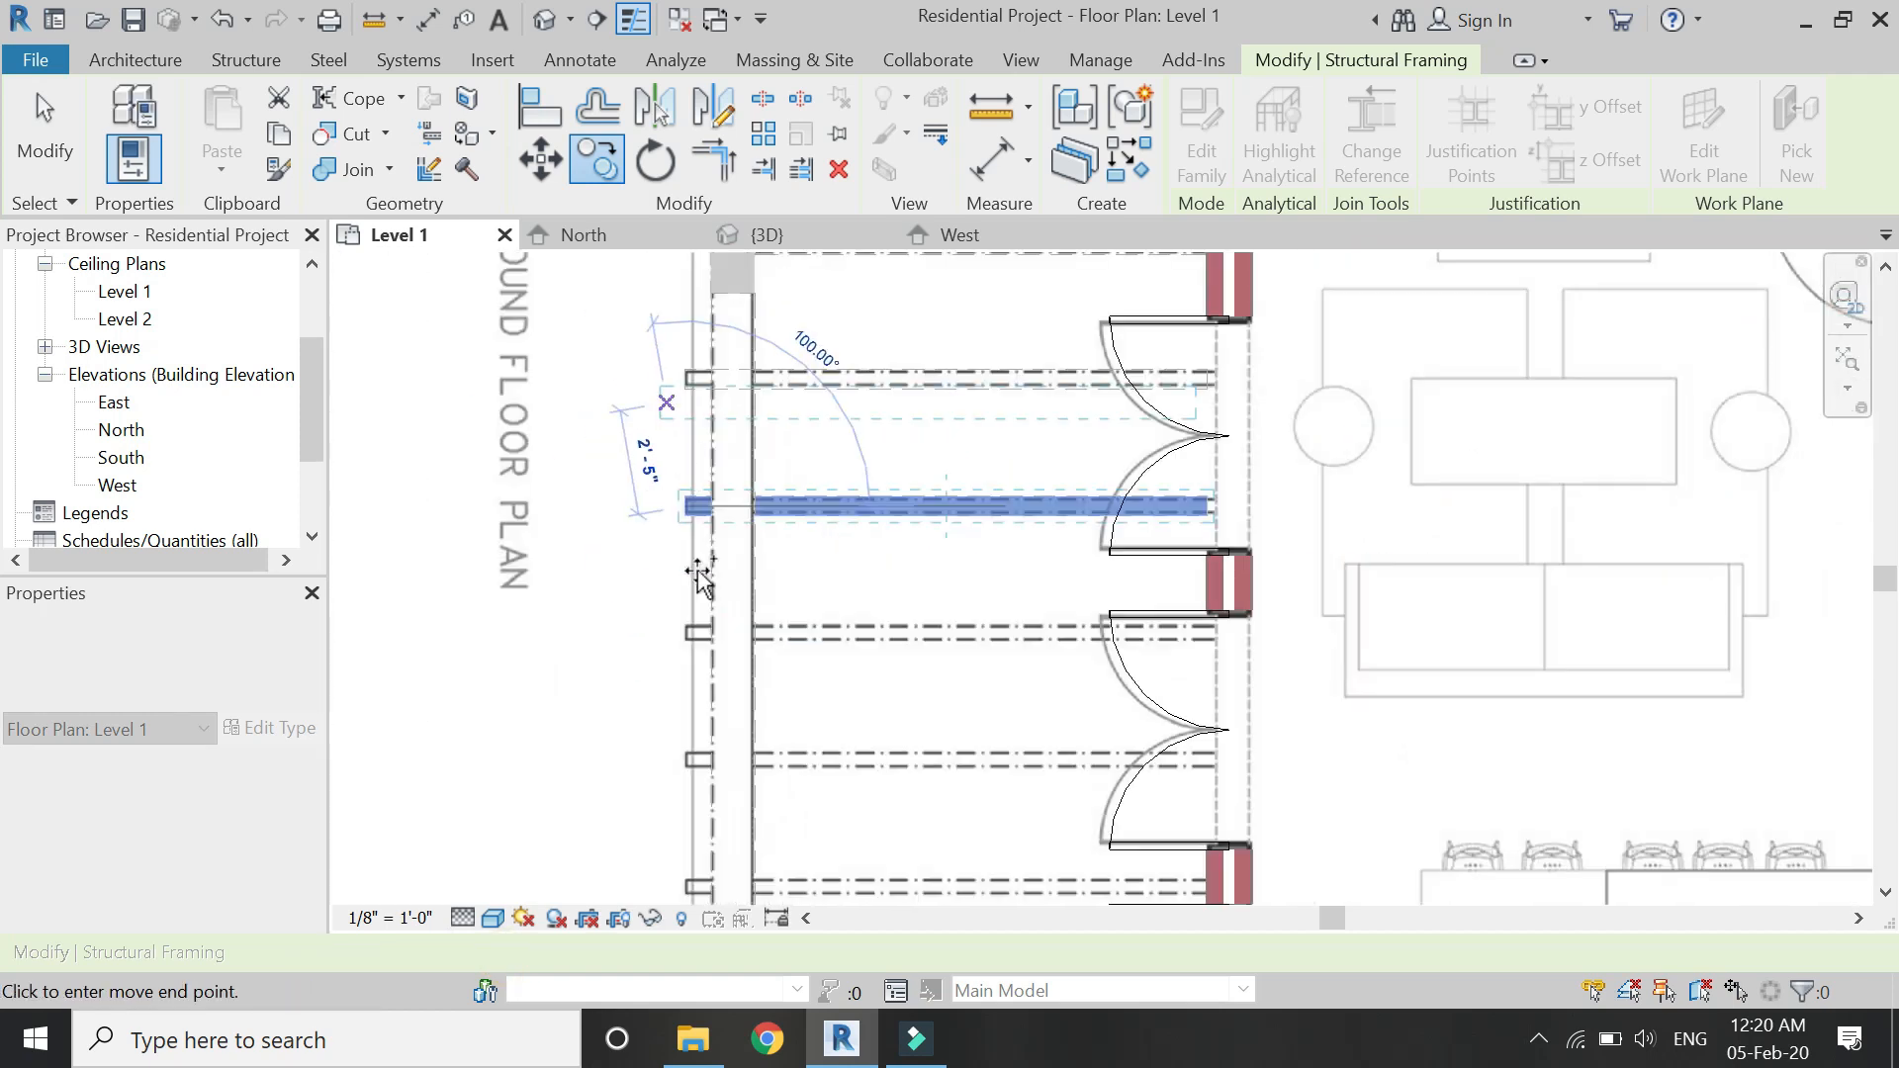
scroll(696, 623, "up", 2)
scroll(683, 645, "up", 2)
left_click(675, 648)
scroll(665, 351, "down", 4)
scroll(685, 665, "up", 3)
scroll(662, 631, "up", 2)
left_click(661, 610)
Copy the timber beam onto the remaining four pergola lines down to the lower column, and end the copy command.
scroll(690, 383, "down", 4)
scroll(681, 683, "up", 1)
scroll(682, 613, "up", 2)
left_click(679, 584)
scroll(673, 445, "down", 4)
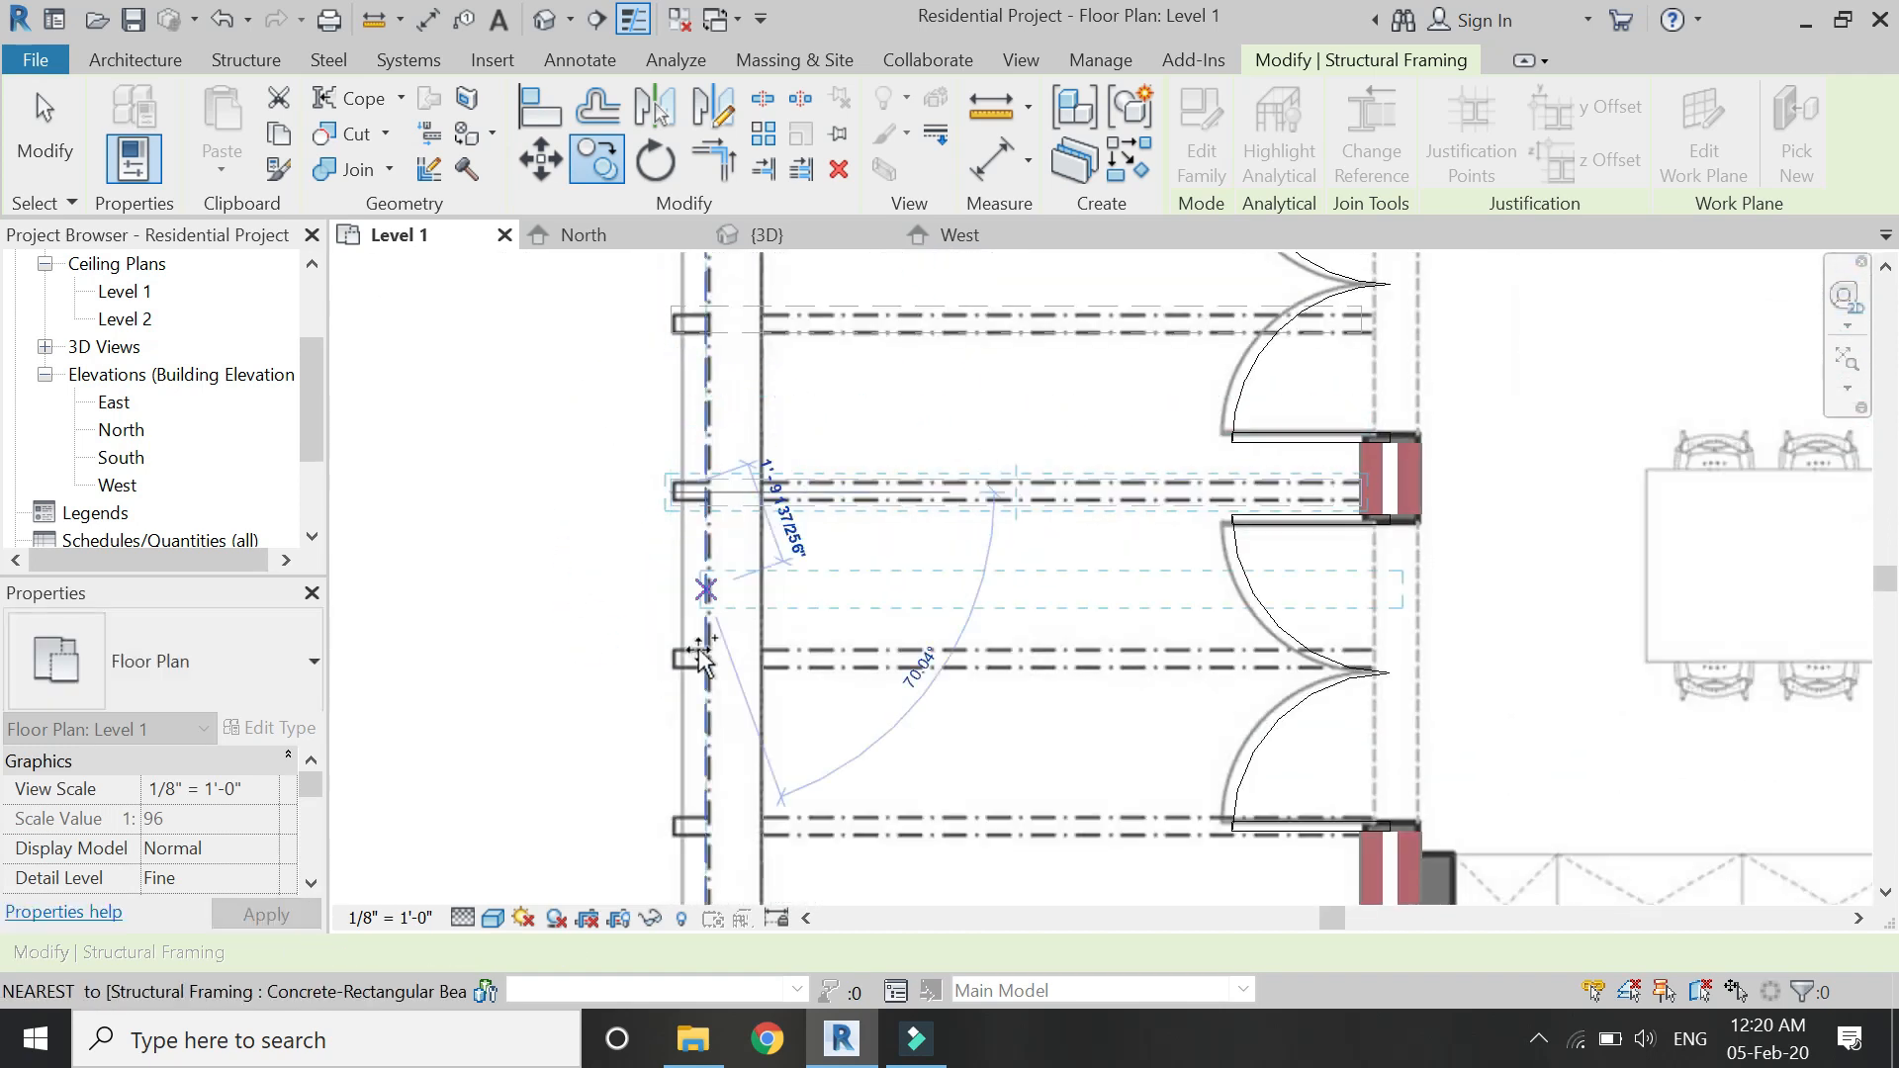
scroll(661, 672, "up", 3)
left_click(659, 676)
scroll(679, 466, "down", 4)
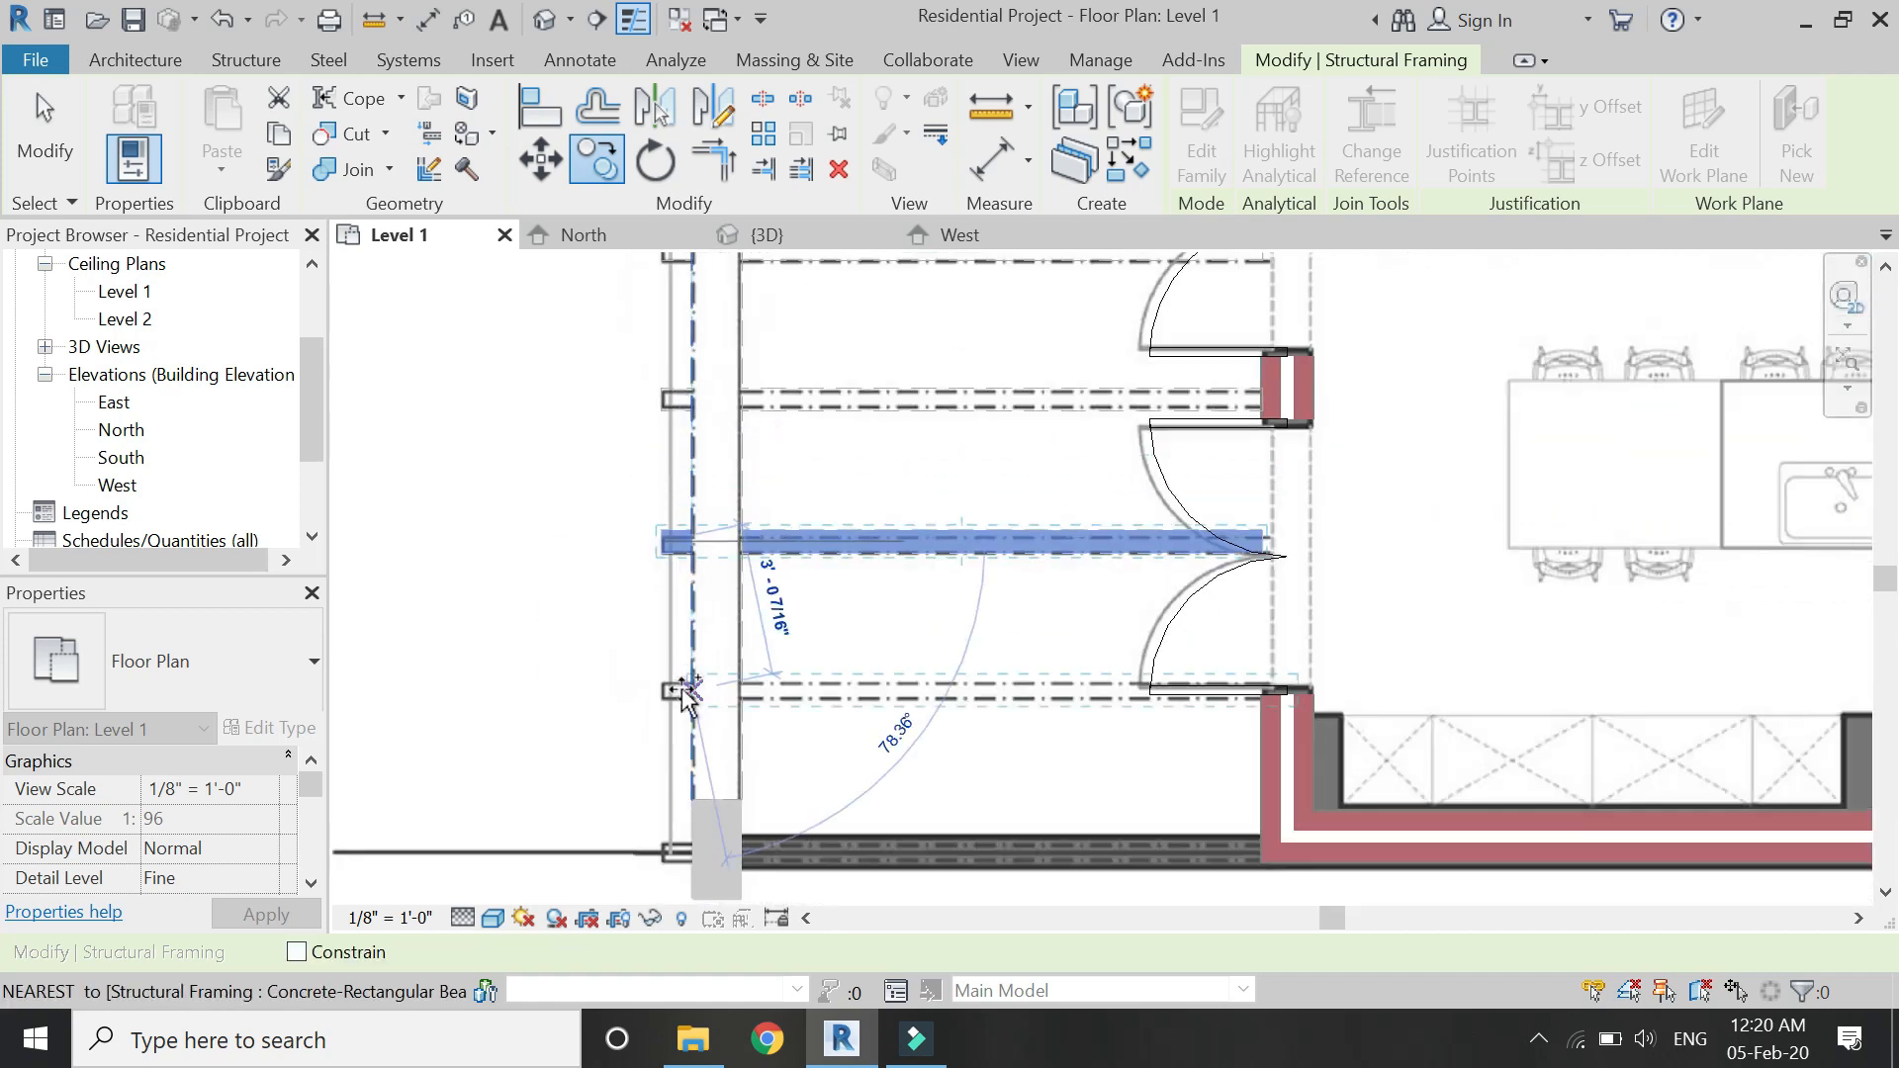
scroll(653, 687, "up", 3)
left_click(650, 690)
scroll(665, 509, "down", 4)
scroll(669, 763, "up", 3)
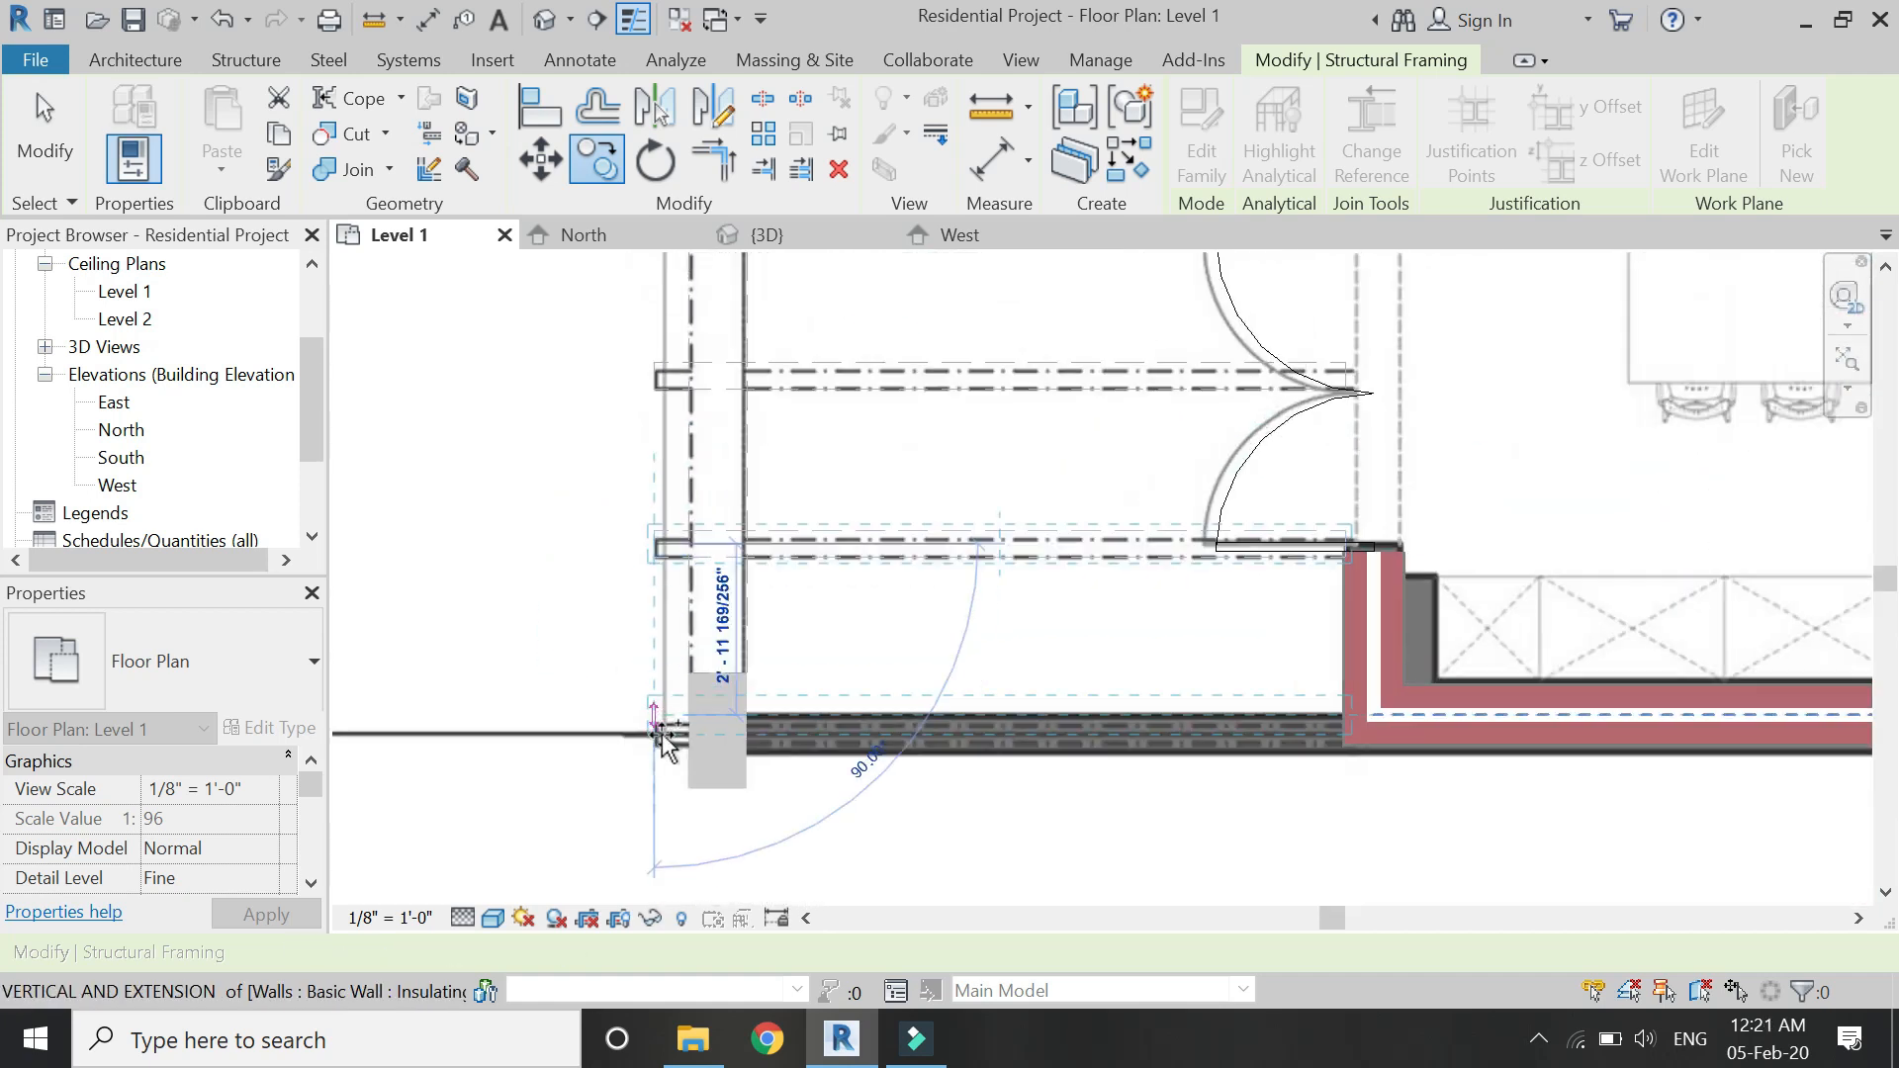
left_click(653, 738)
scroll(650, 752, "down", 4)
key("Escape")
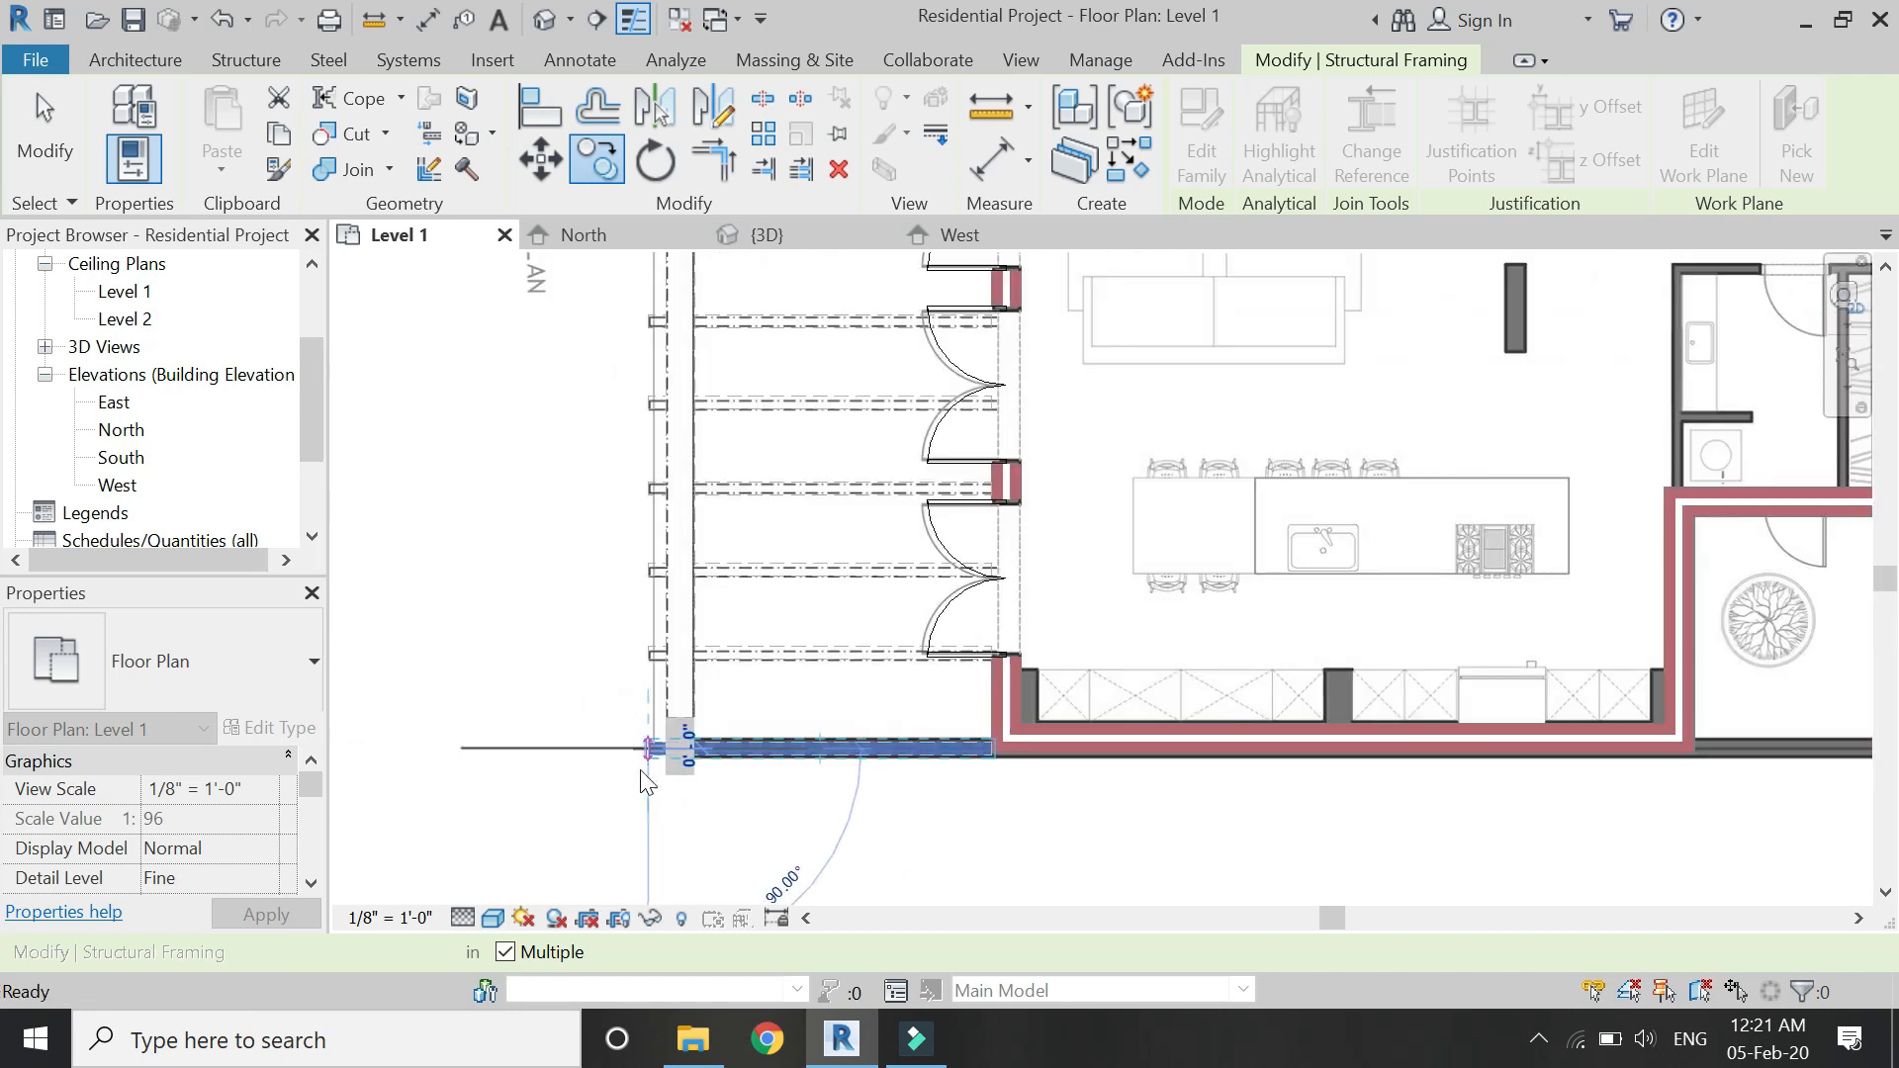
key("Escape")
Temporarily hide the ground_floor_plan.jpg raster image in the Level 1 plan.
scroll(593, 702, "down", 4)
left_click(533, 607)
left_click(650, 918)
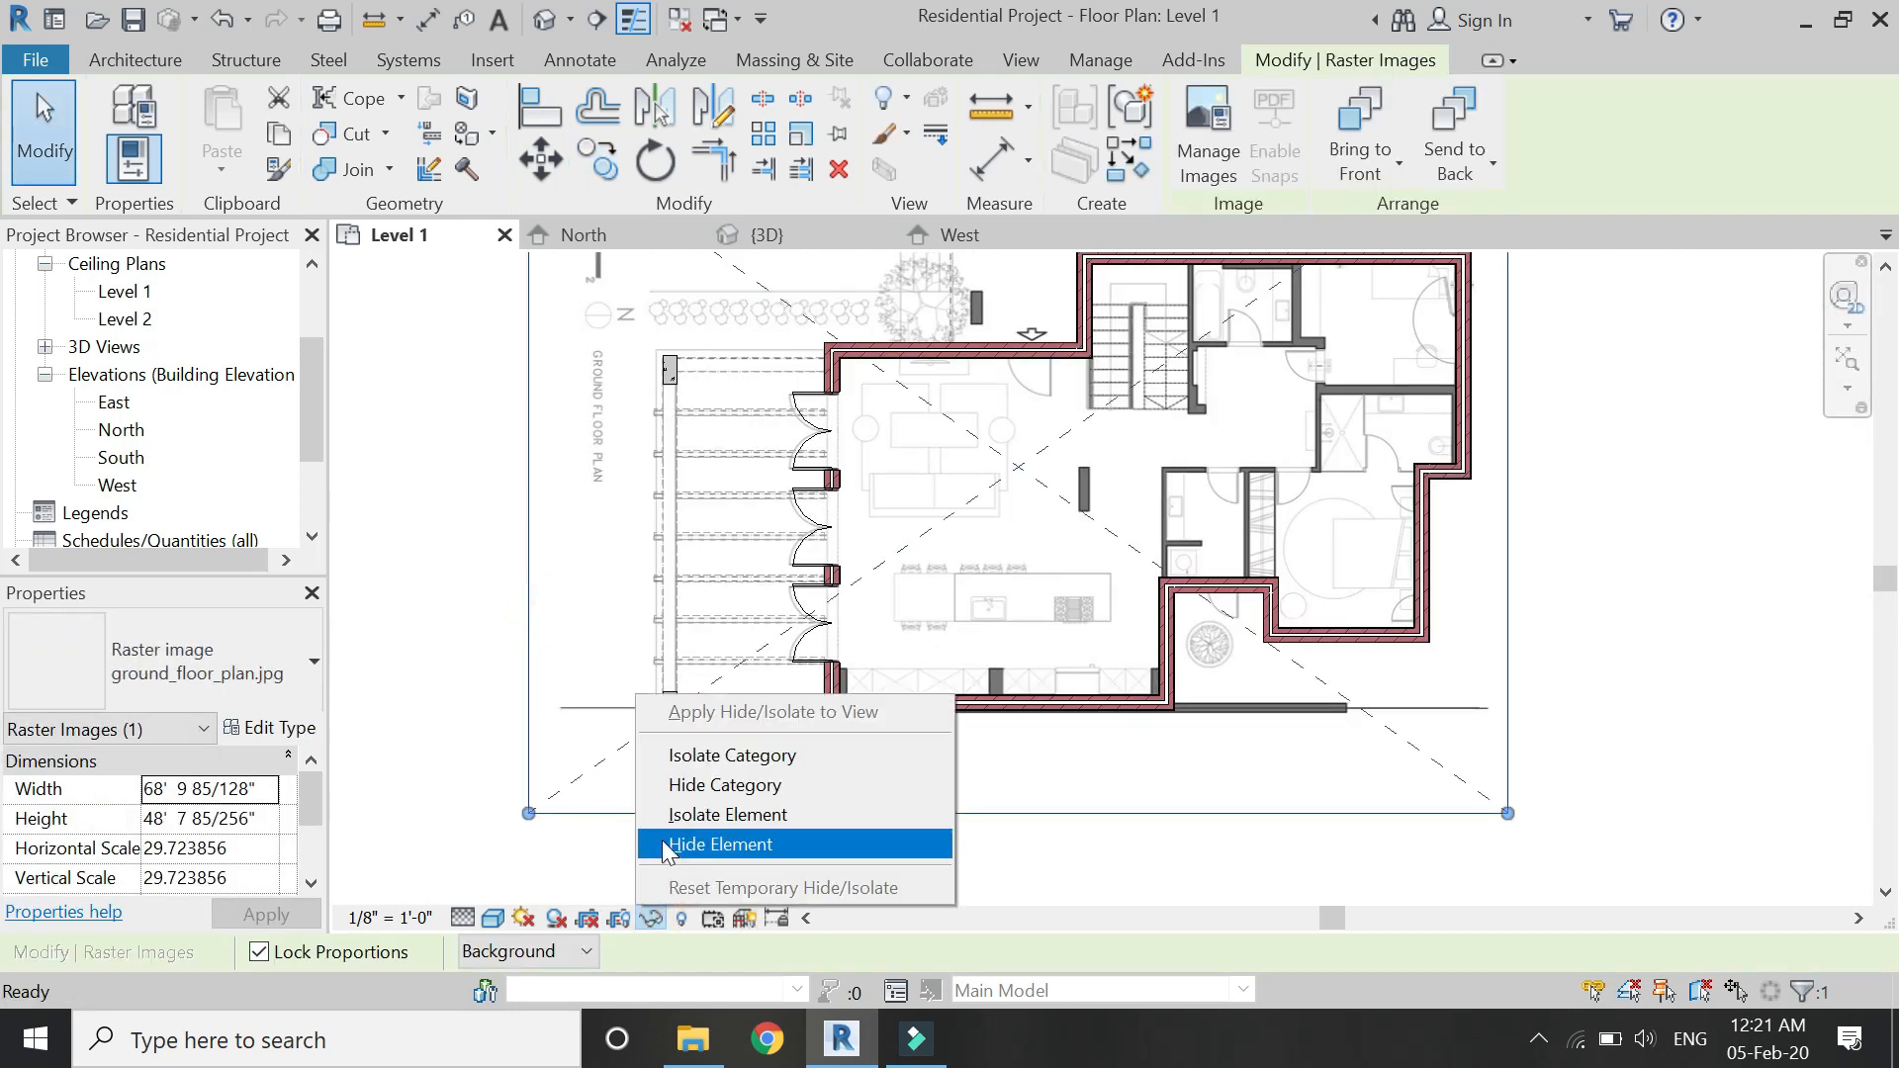
left_click(662, 841)
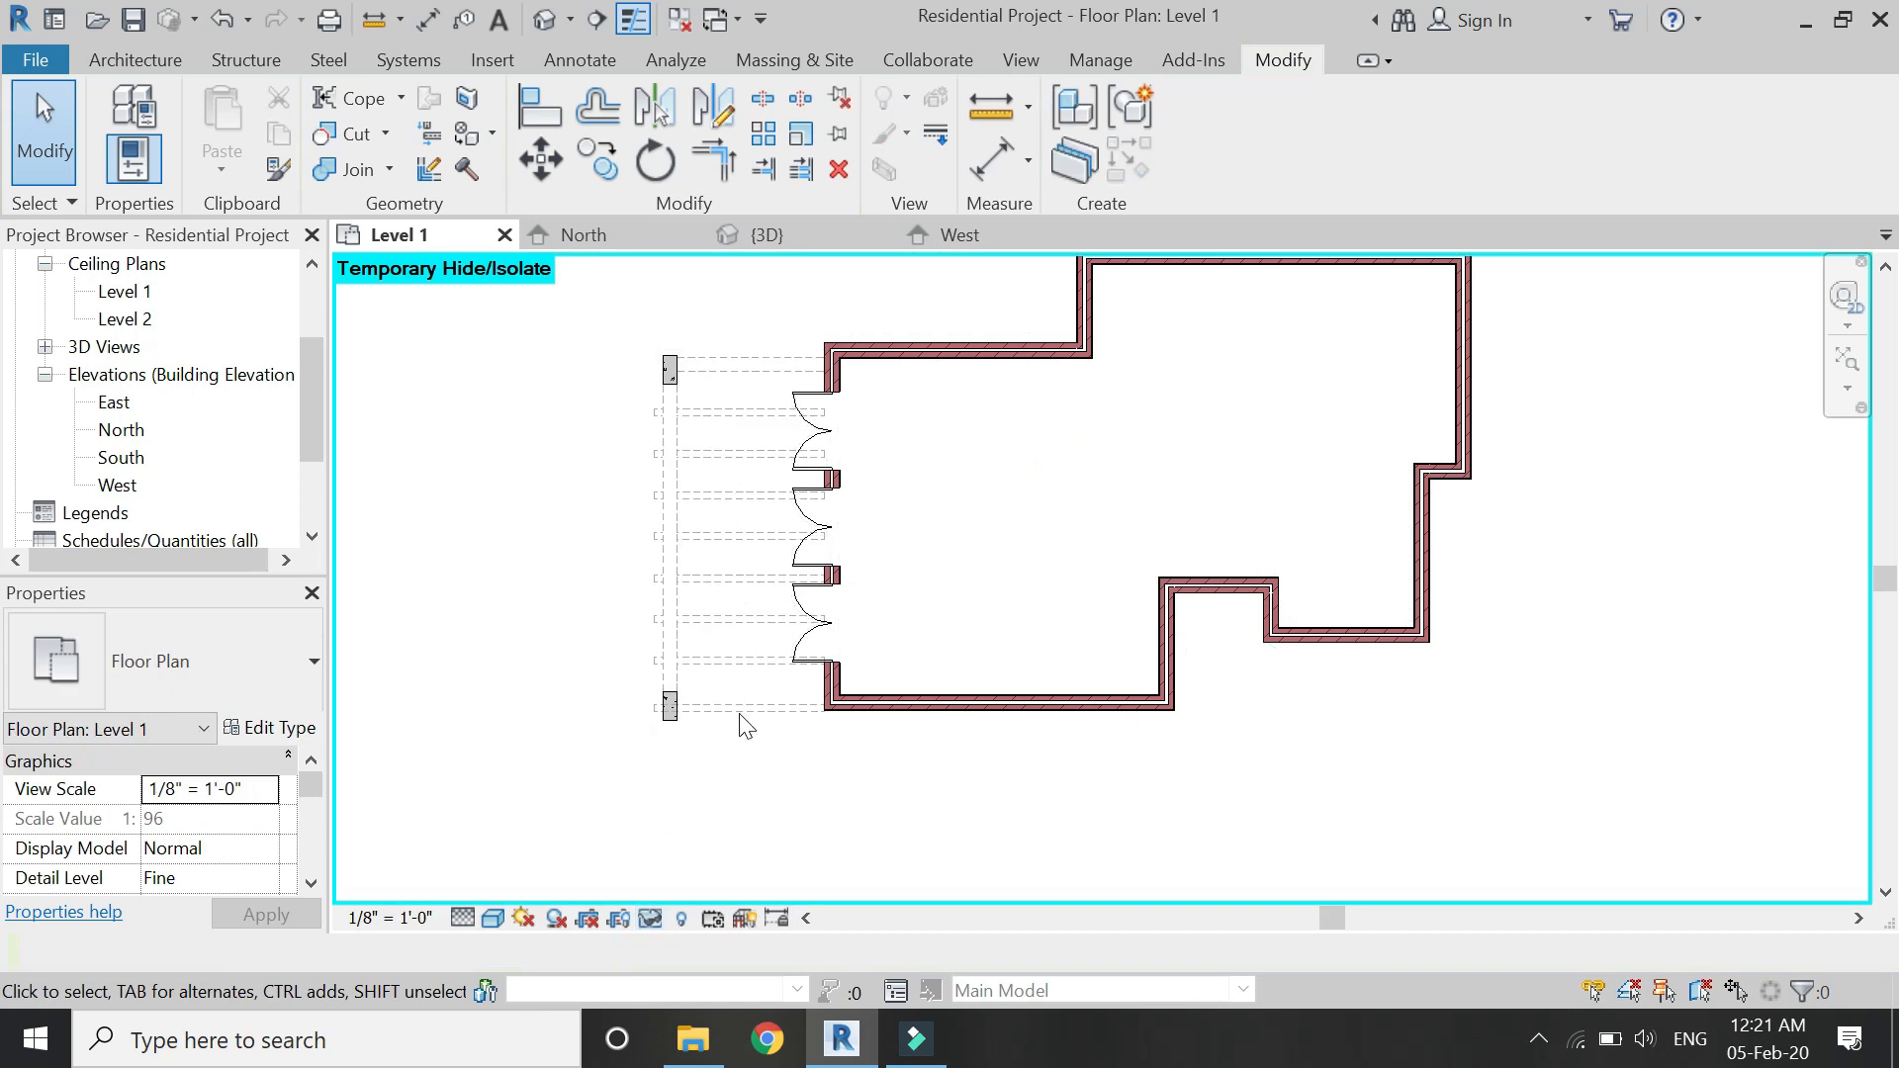
Start an aligned dimension string through the centerlines of the first five timber beams, from the uppermost one down.
scroll(760, 578, "up", 2)
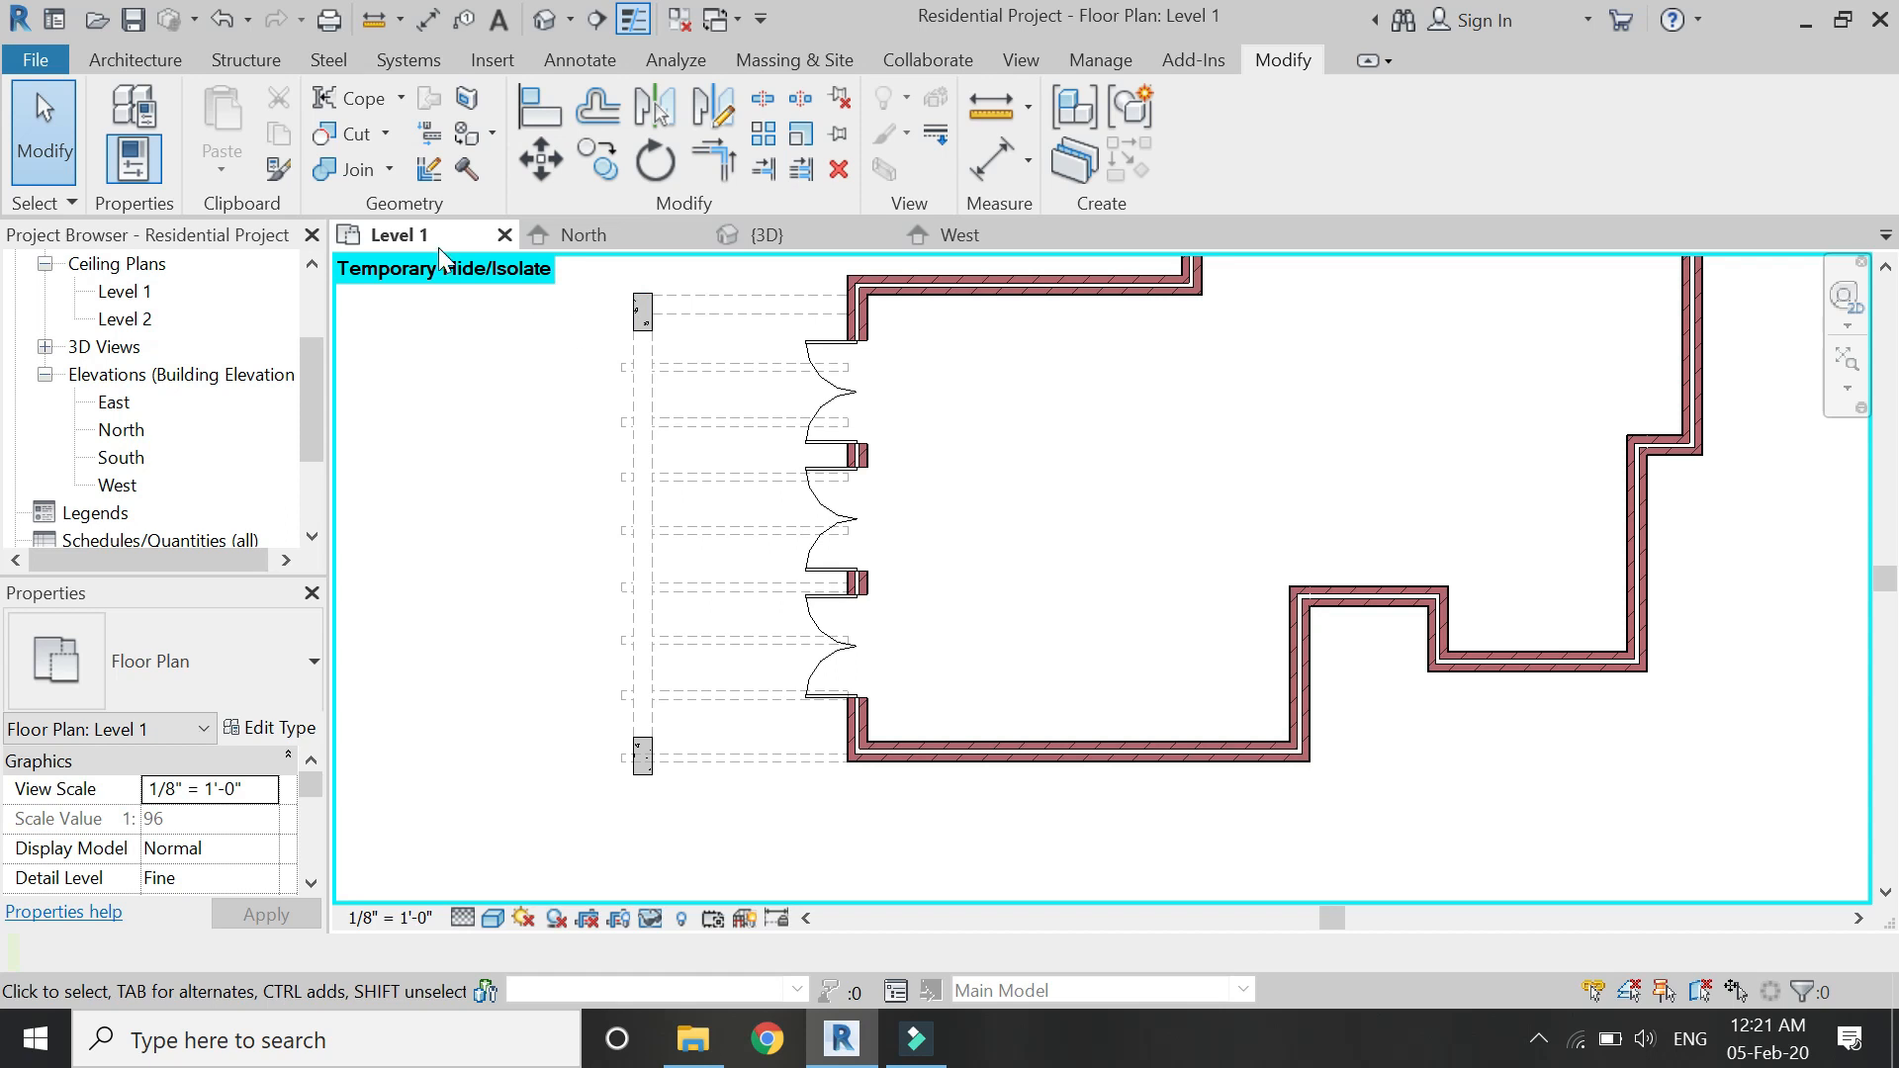
left_click(531, 115)
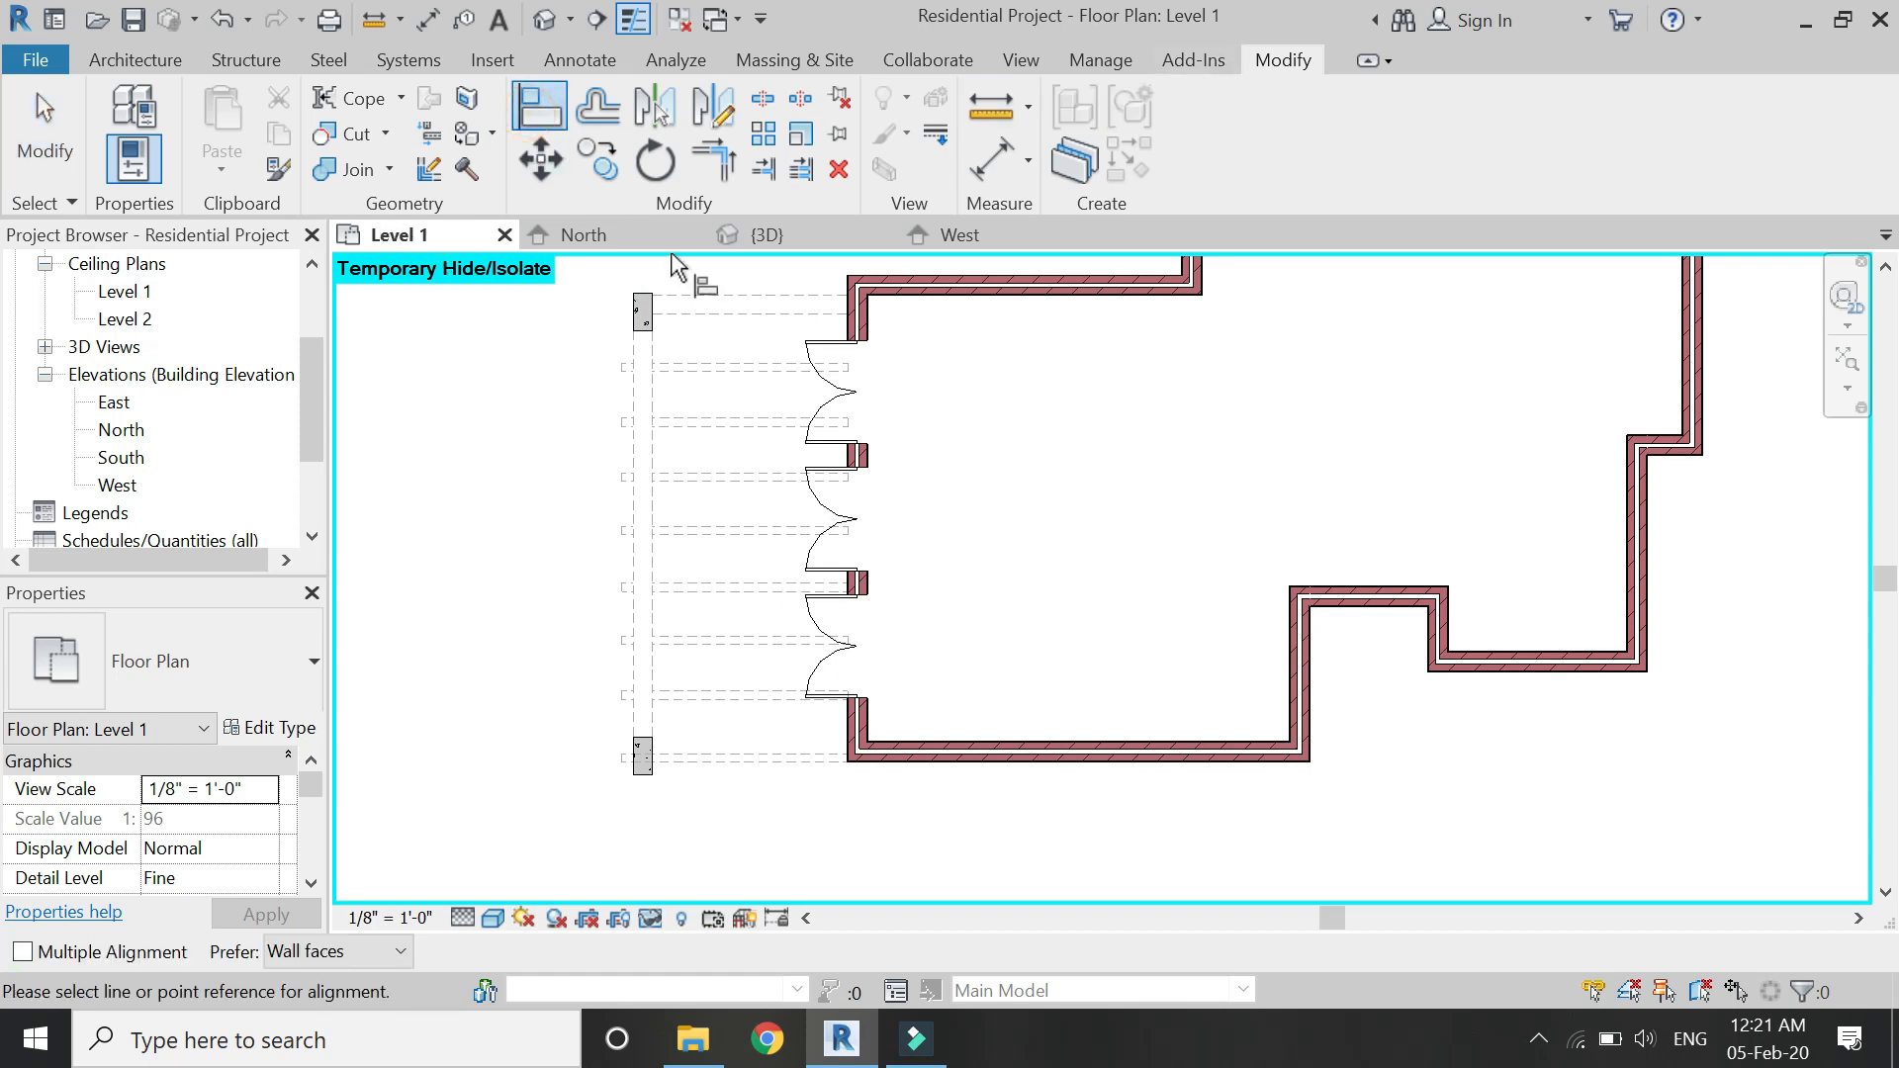
left_click(999, 158)
scroll(662, 391, "up", 3)
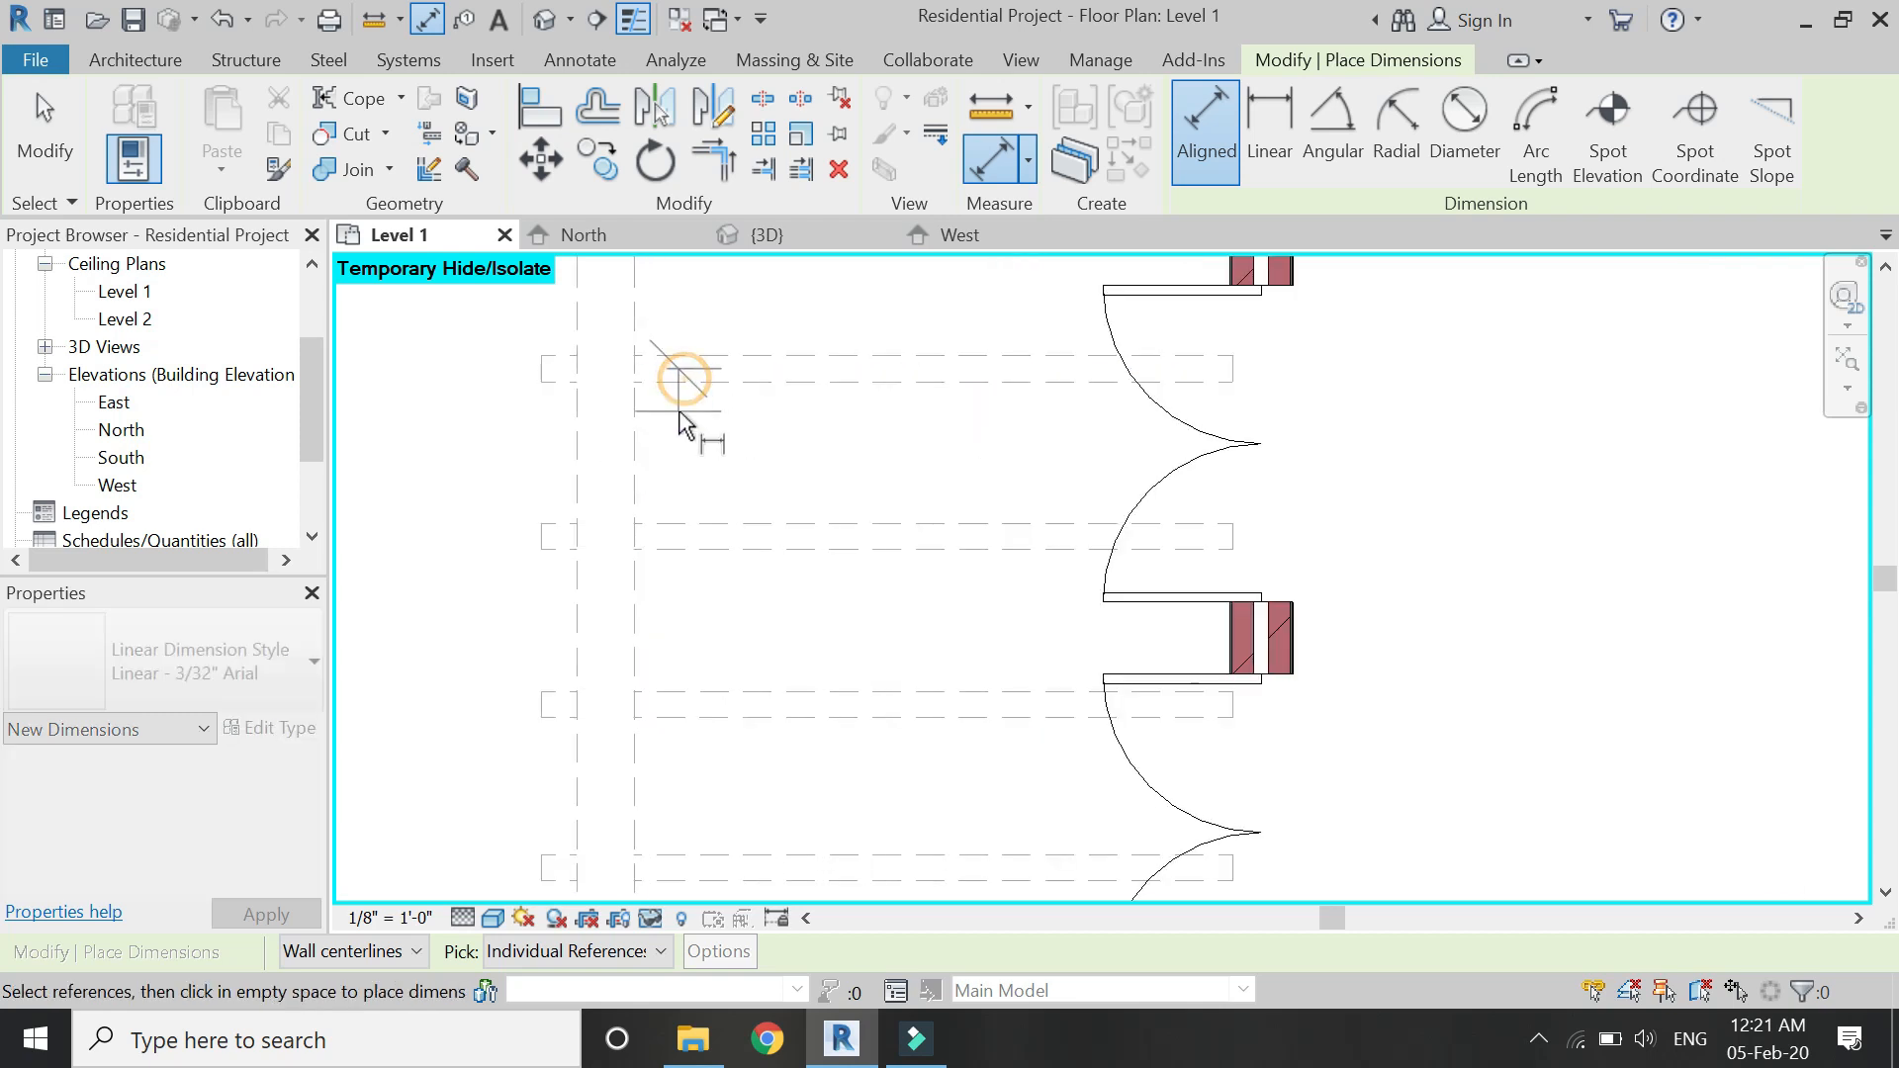
left_click(681, 413)
left_click(729, 538)
left_click(729, 708)
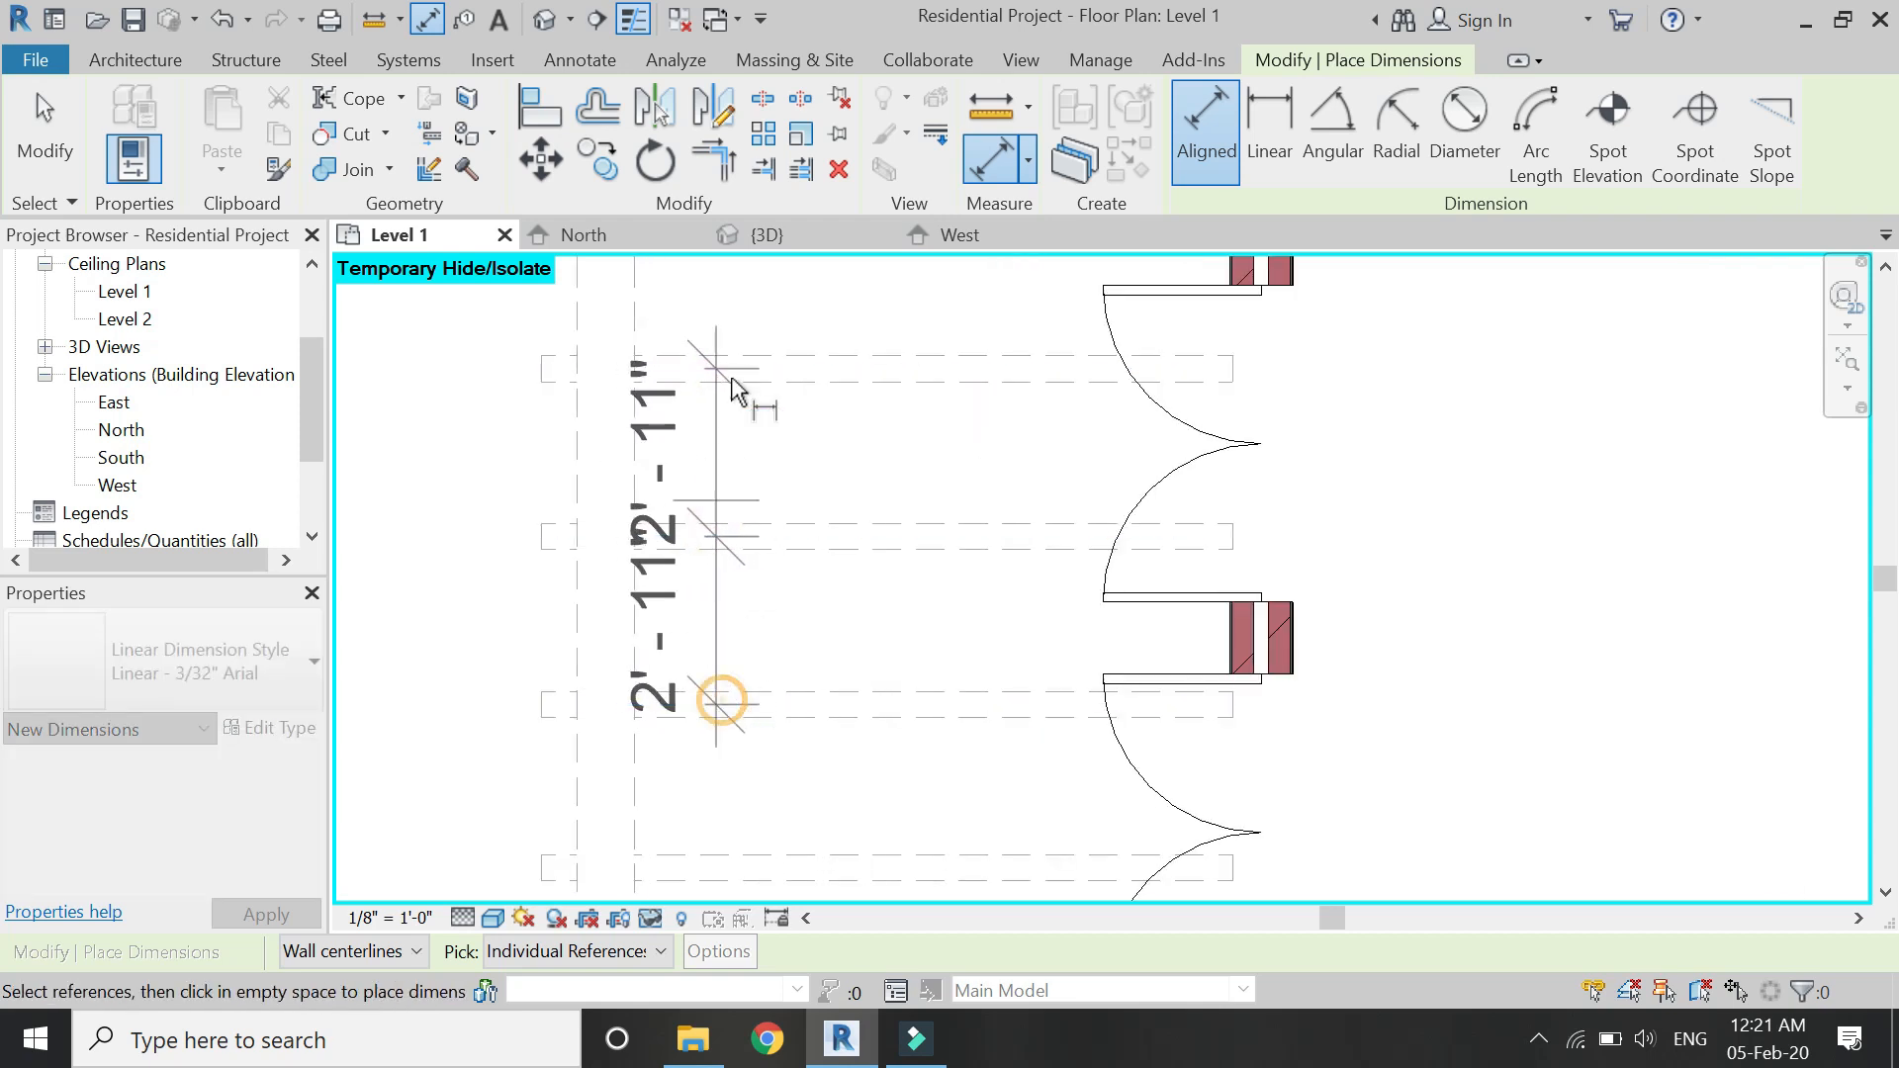
scroll(742, 627, "down", 3)
scroll(729, 564, "up", 2)
left_click(737, 537)
left_click(747, 666)
Extend the dimension string to the last three timber beams, place it outside the pergola, and apply EQ to space the beams equally.
scroll(761, 593, "down", 2)
scroll(764, 593, "up", 2)
left_click(762, 593)
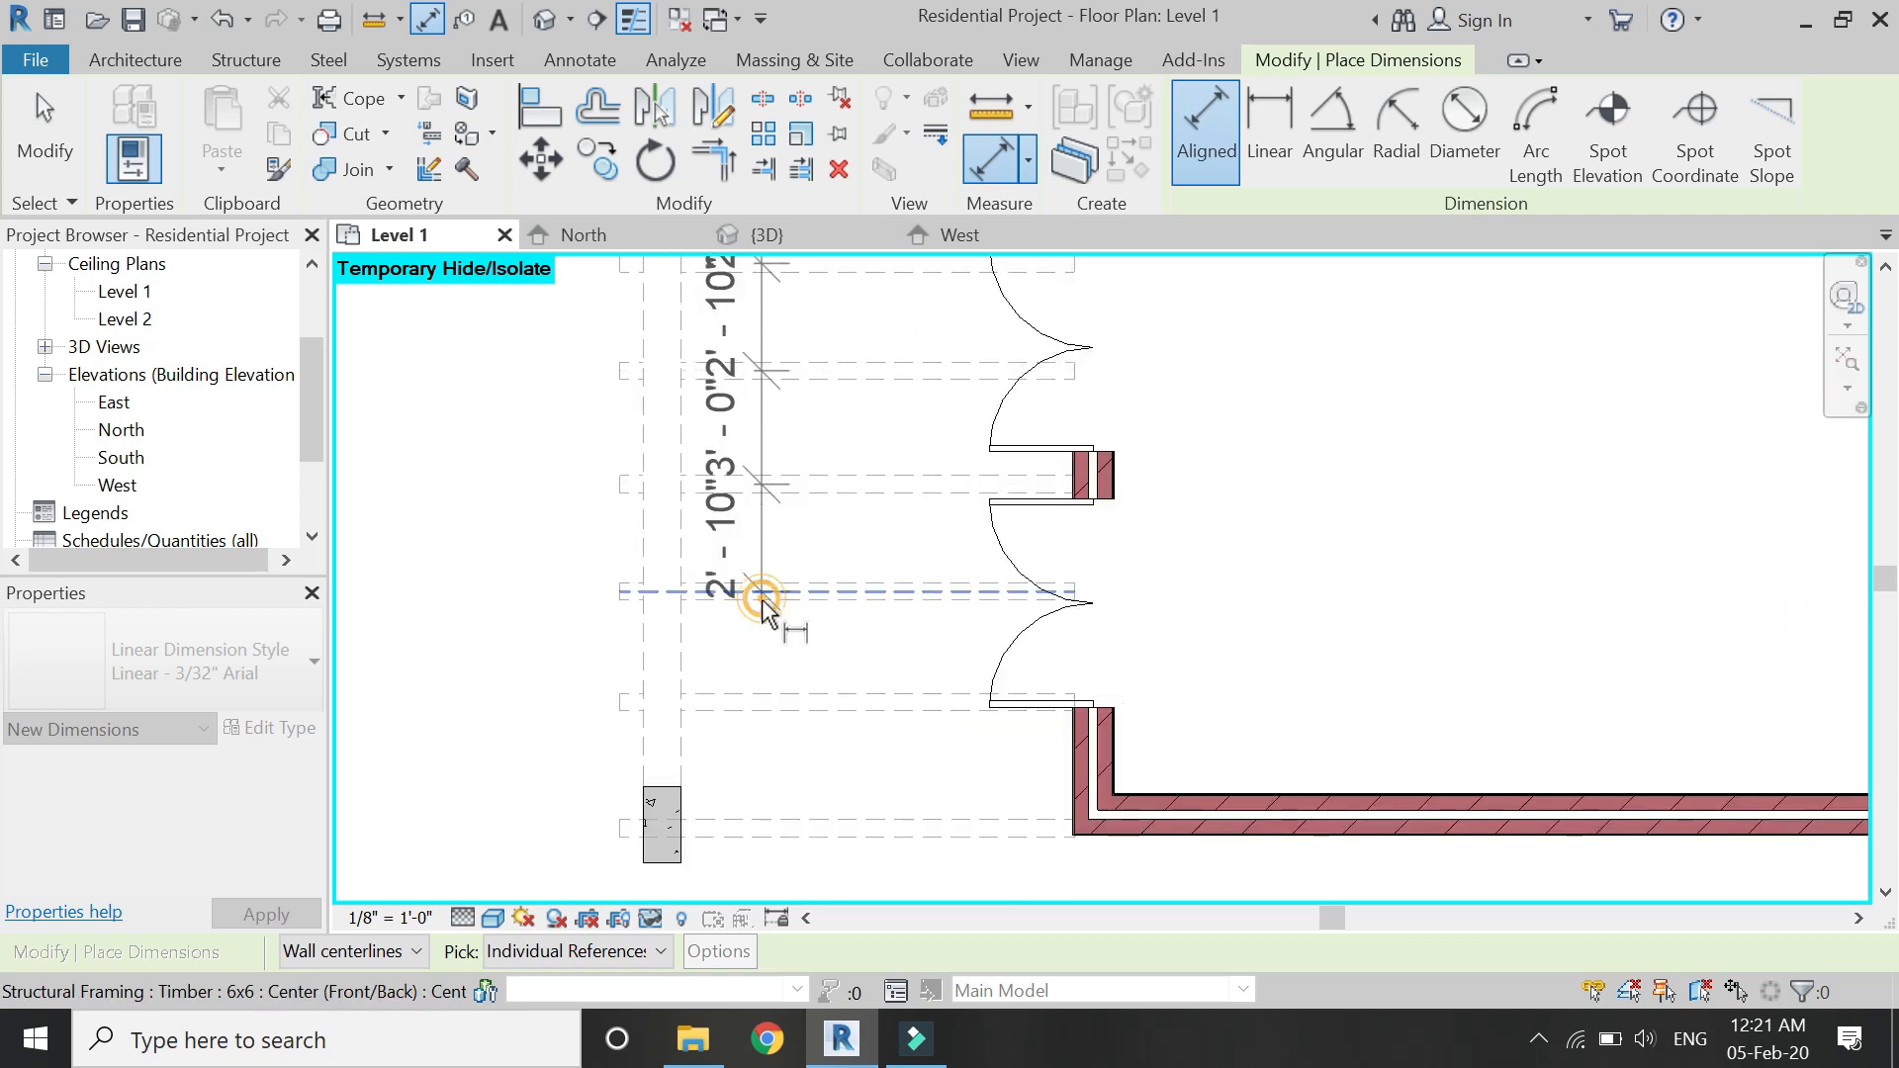
left_click(757, 702)
left_click(747, 829)
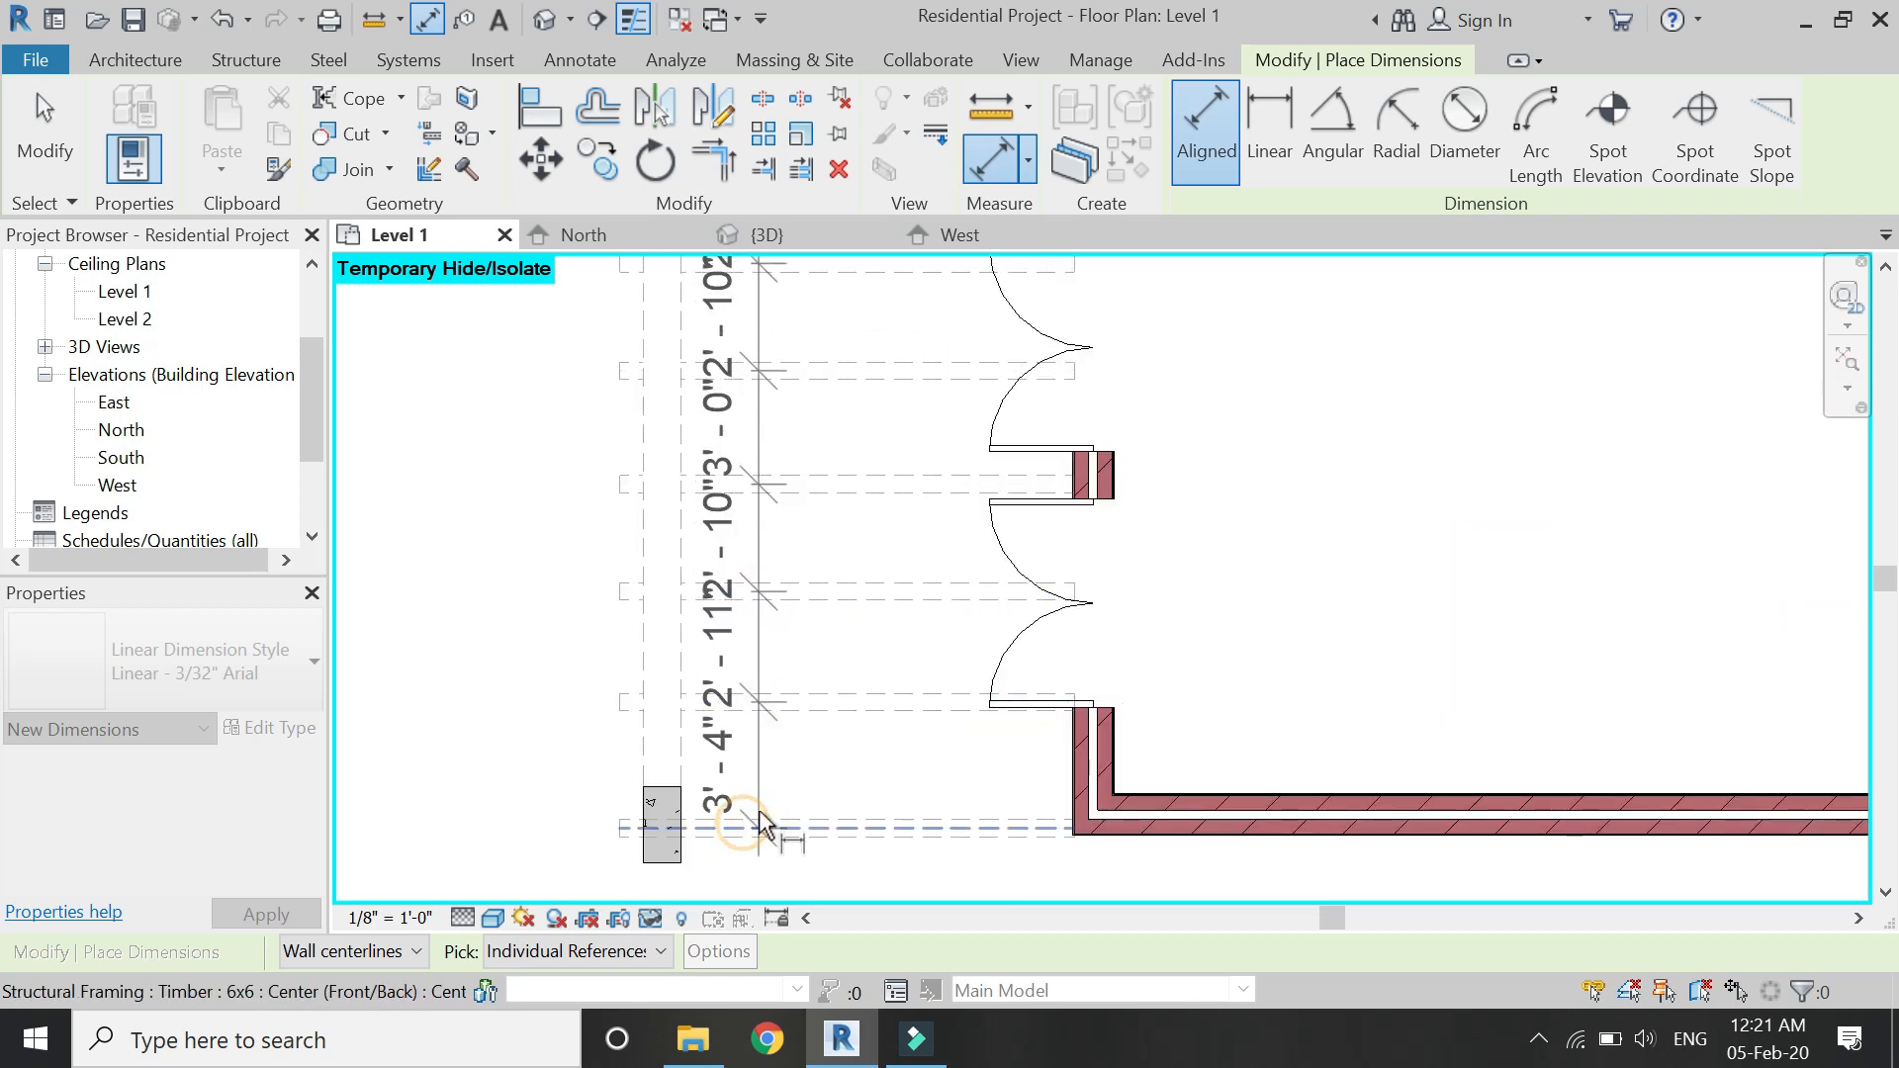
scroll(762, 824, "down", 3)
left_click(559, 678)
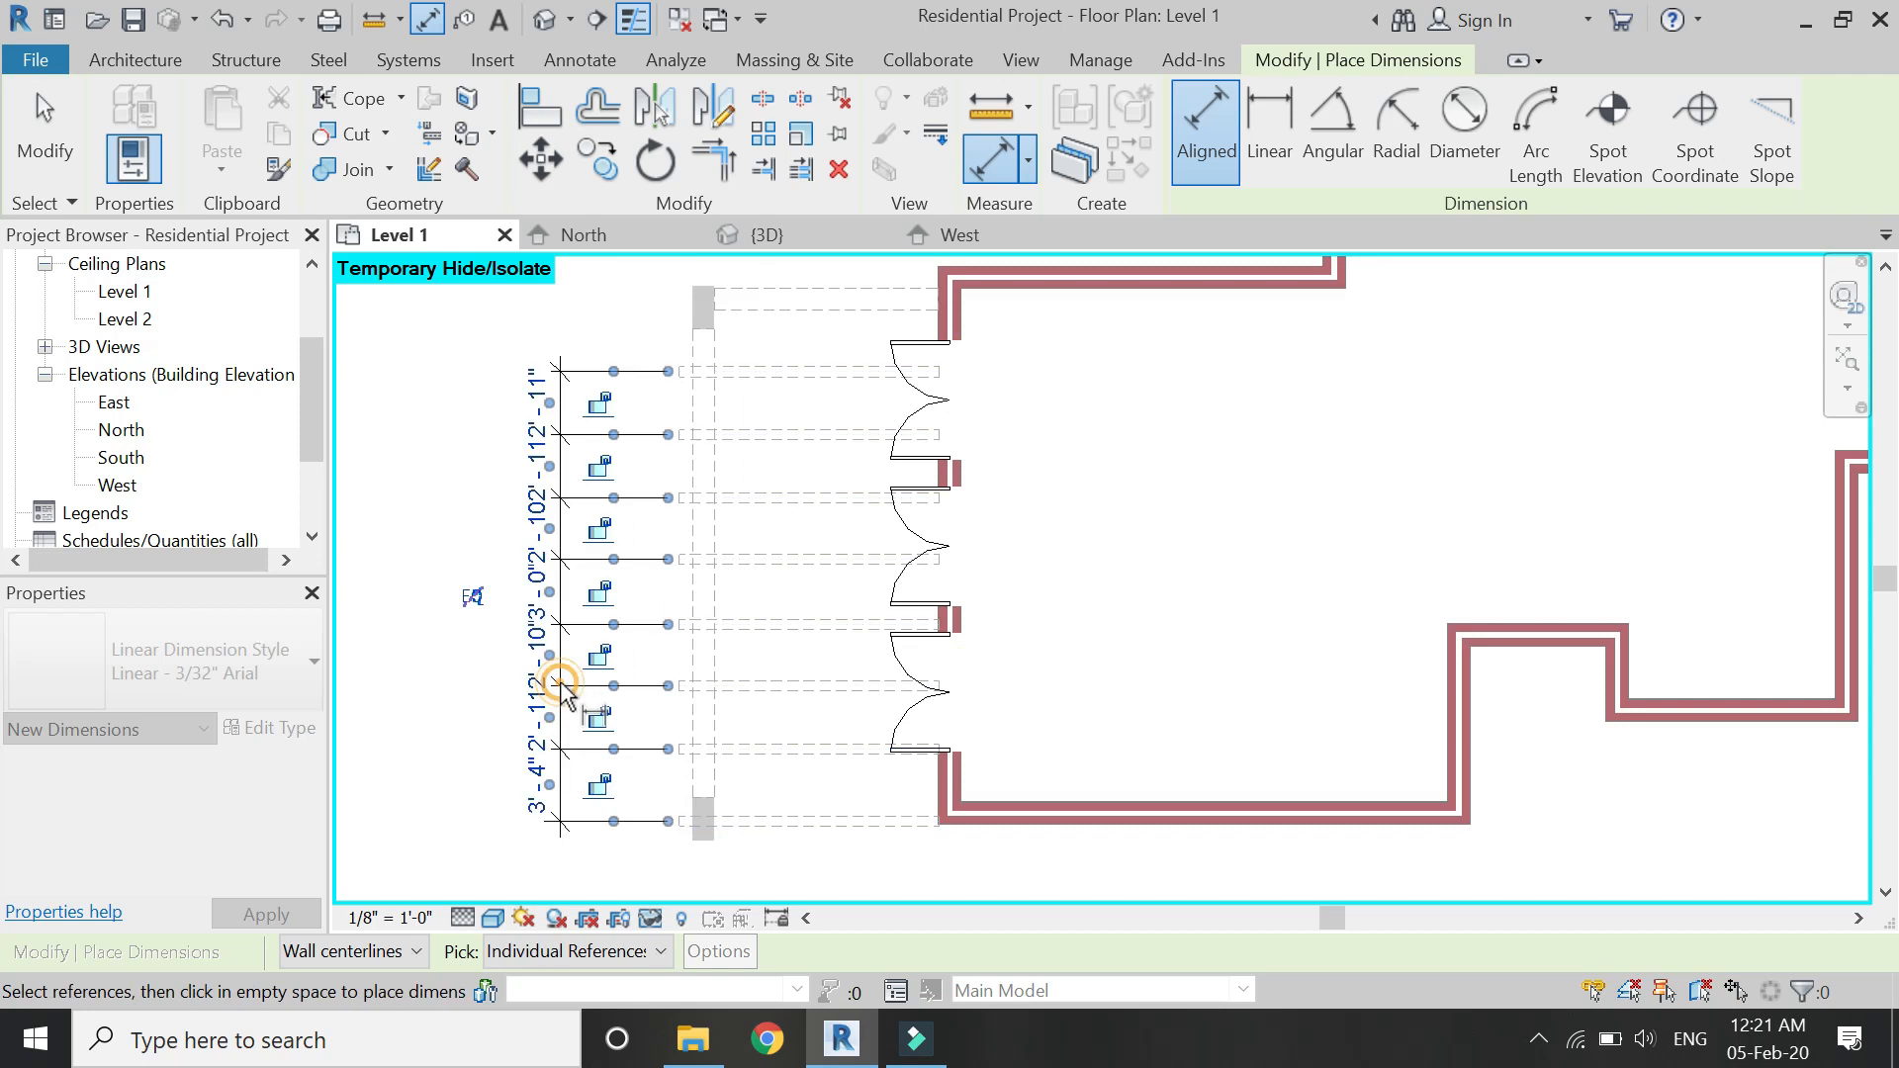
left_click(474, 598)
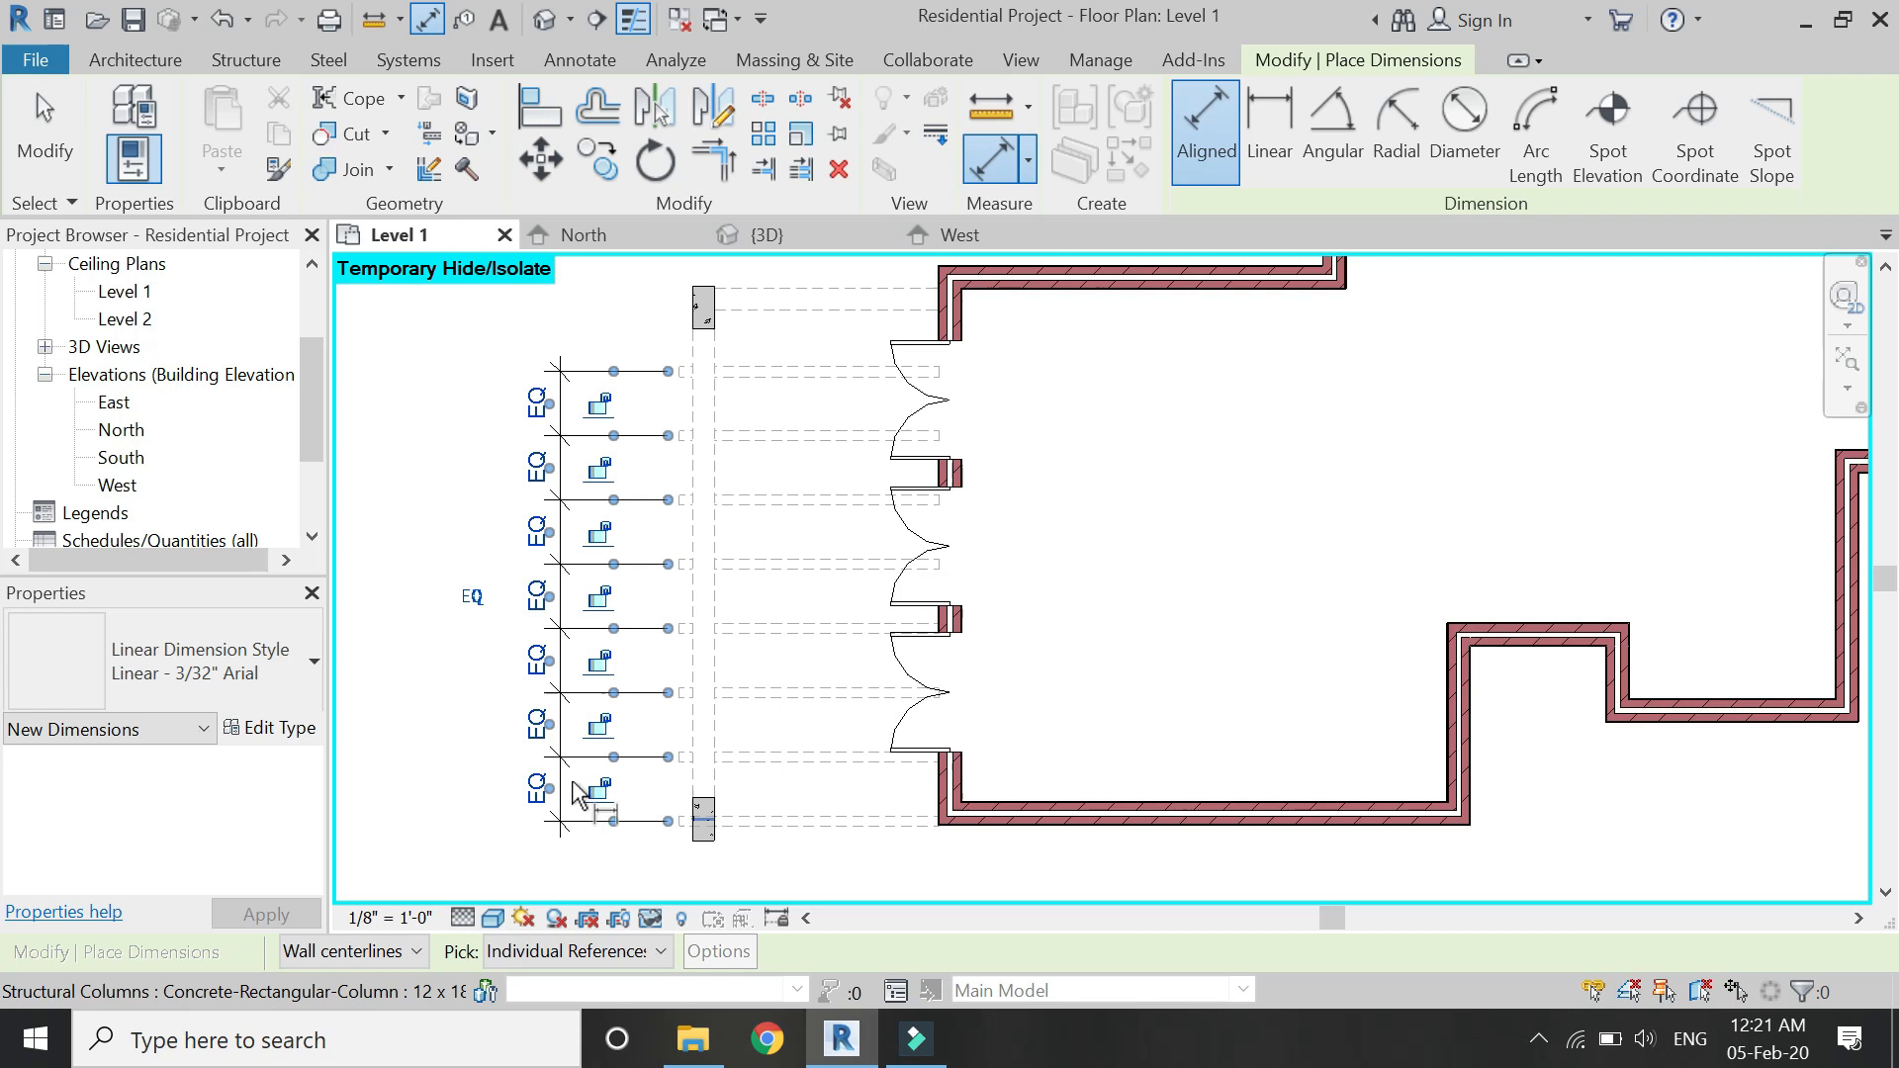
scroll(915, 854, "up", 3)
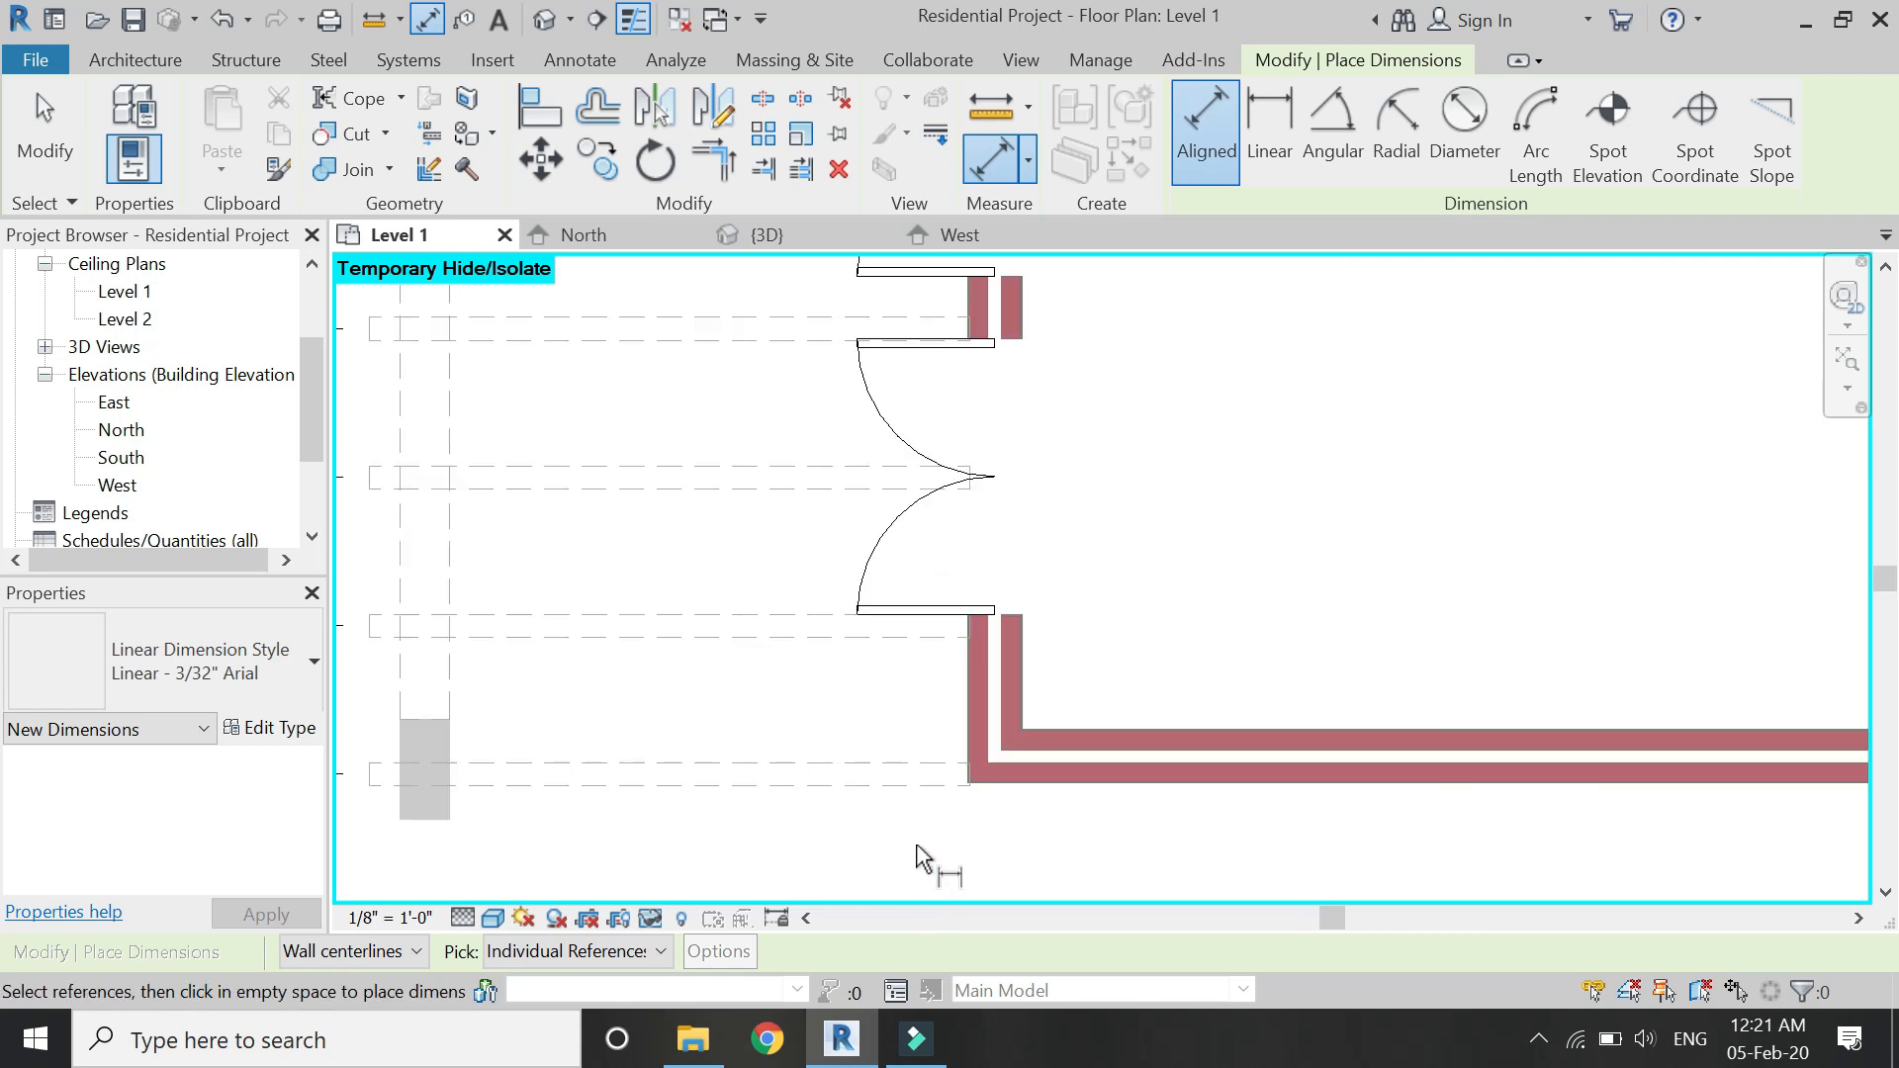
Delete the EQ dimension string beside the pergola and remove the equality constraints from the timber beams.
scroll(860, 835, "down", 3)
key("Escape")
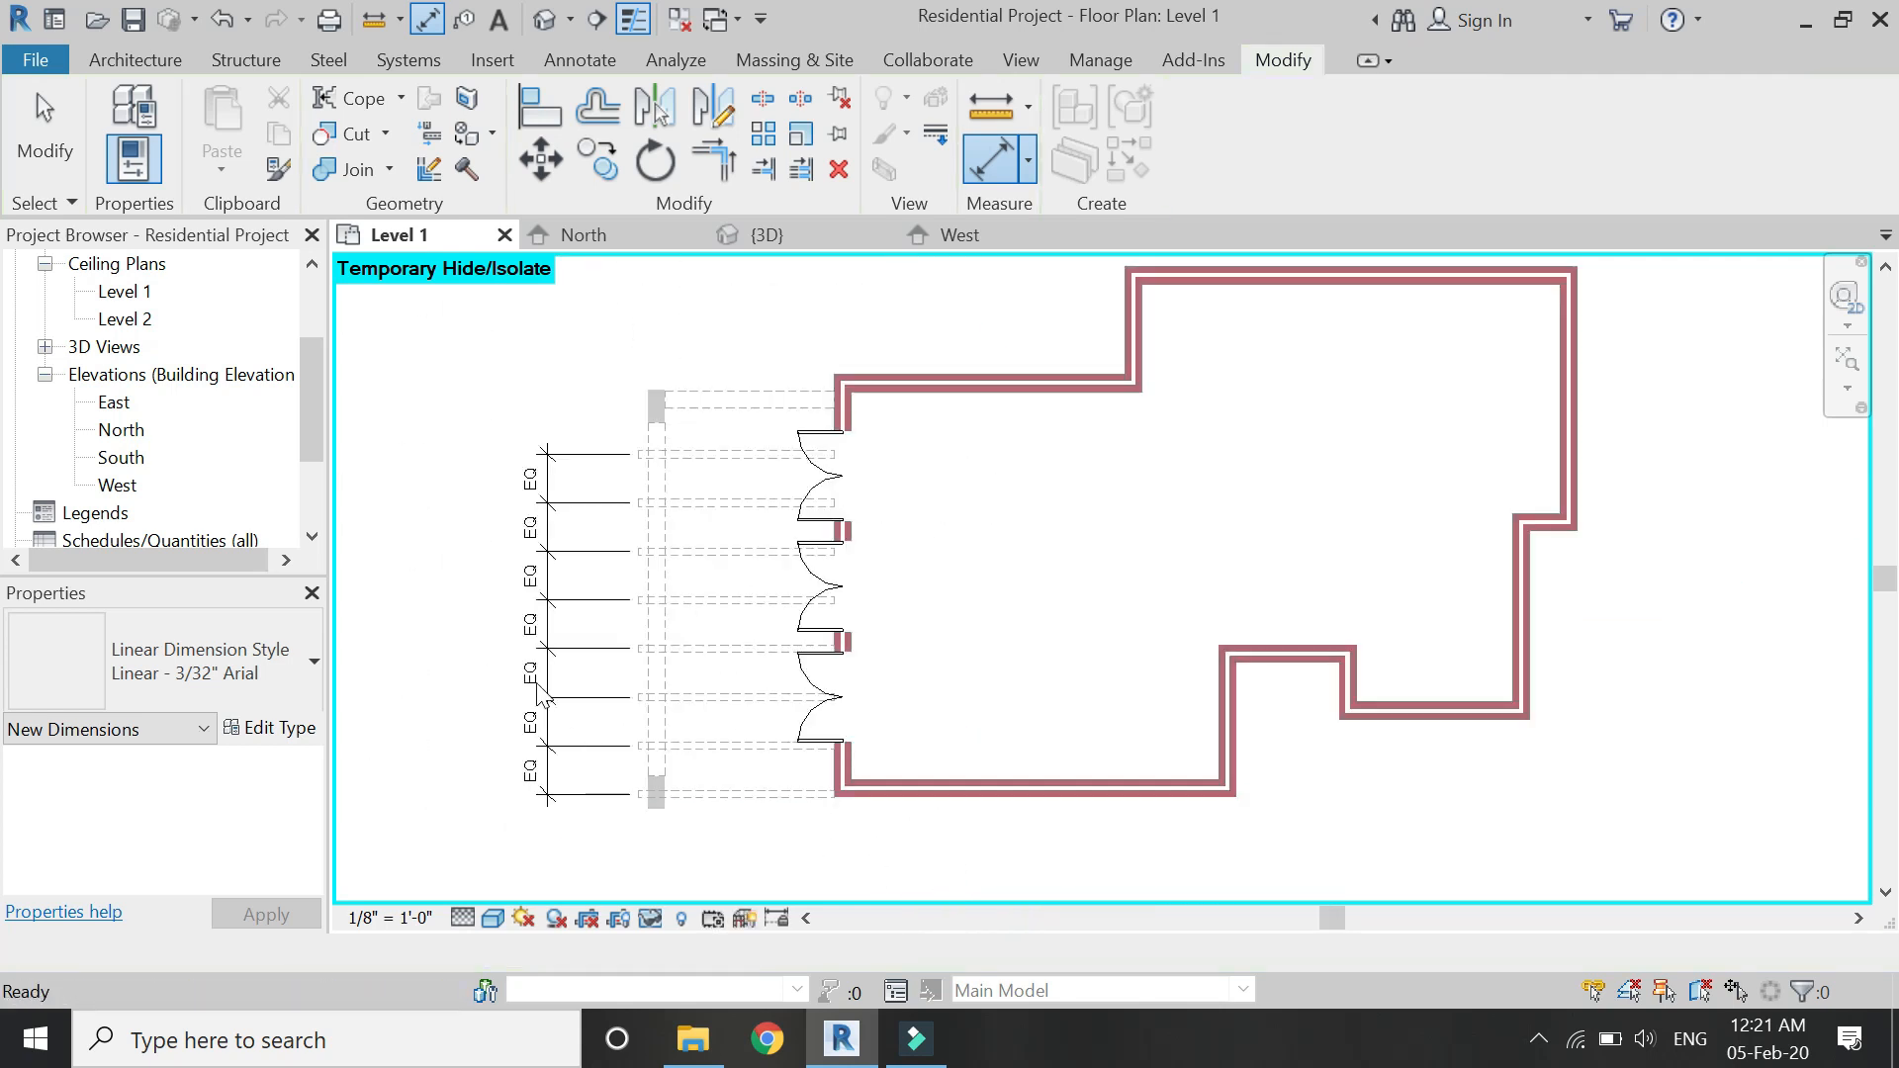
left_click(542, 672)
key("Delete")
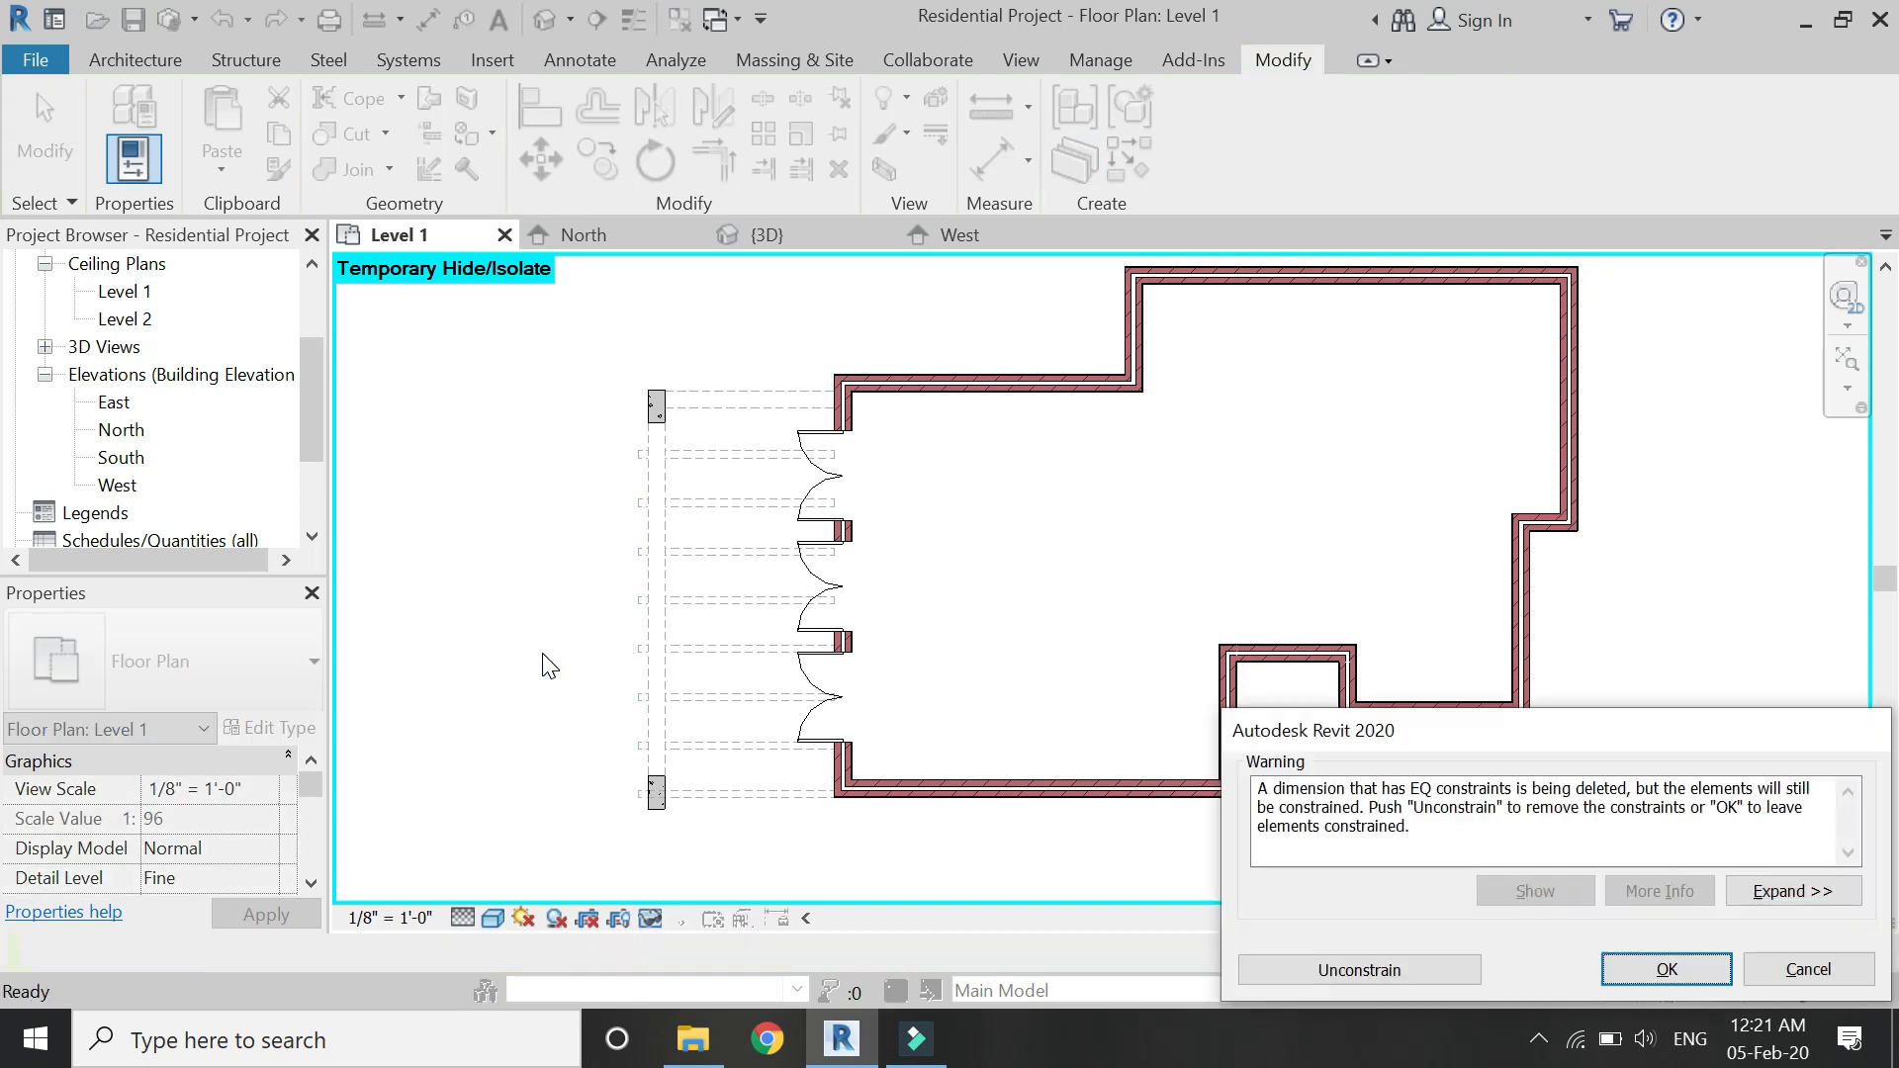
left_click(1345, 978)
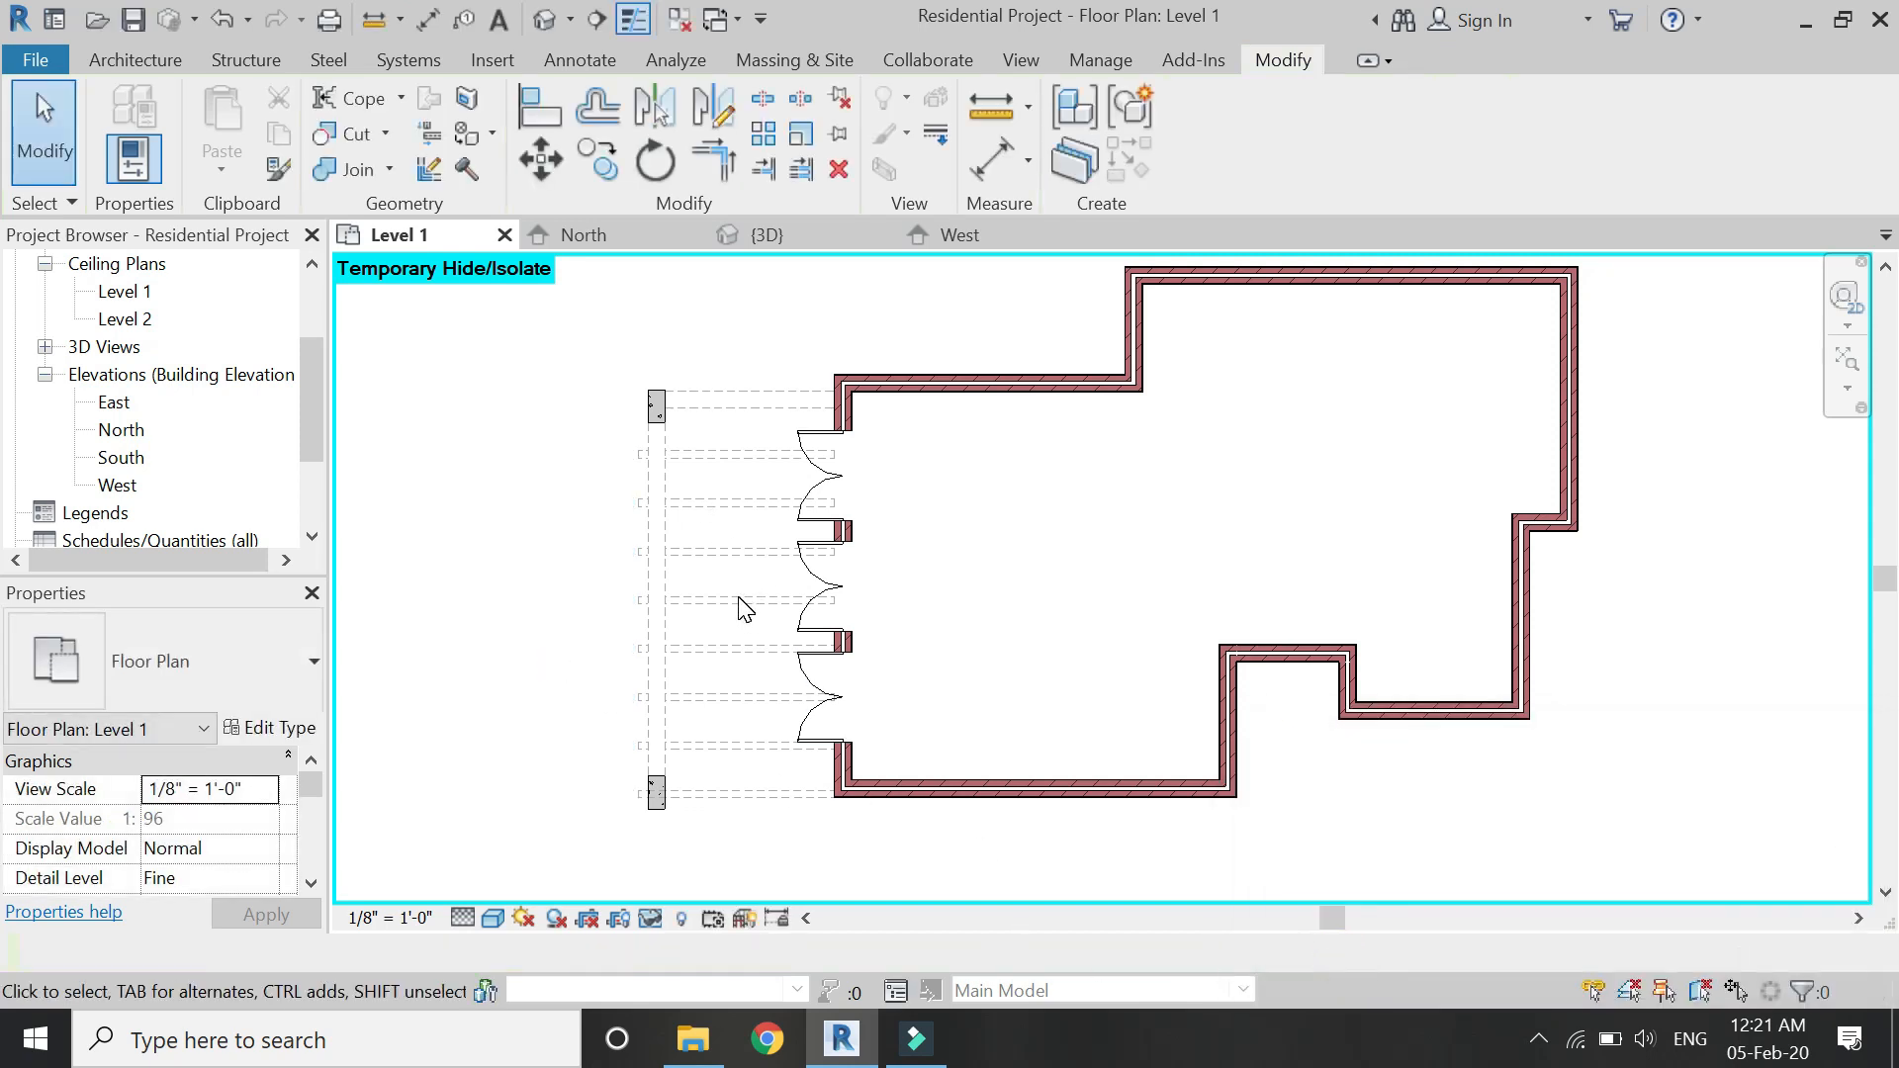
scroll(786, 405, "up", 2)
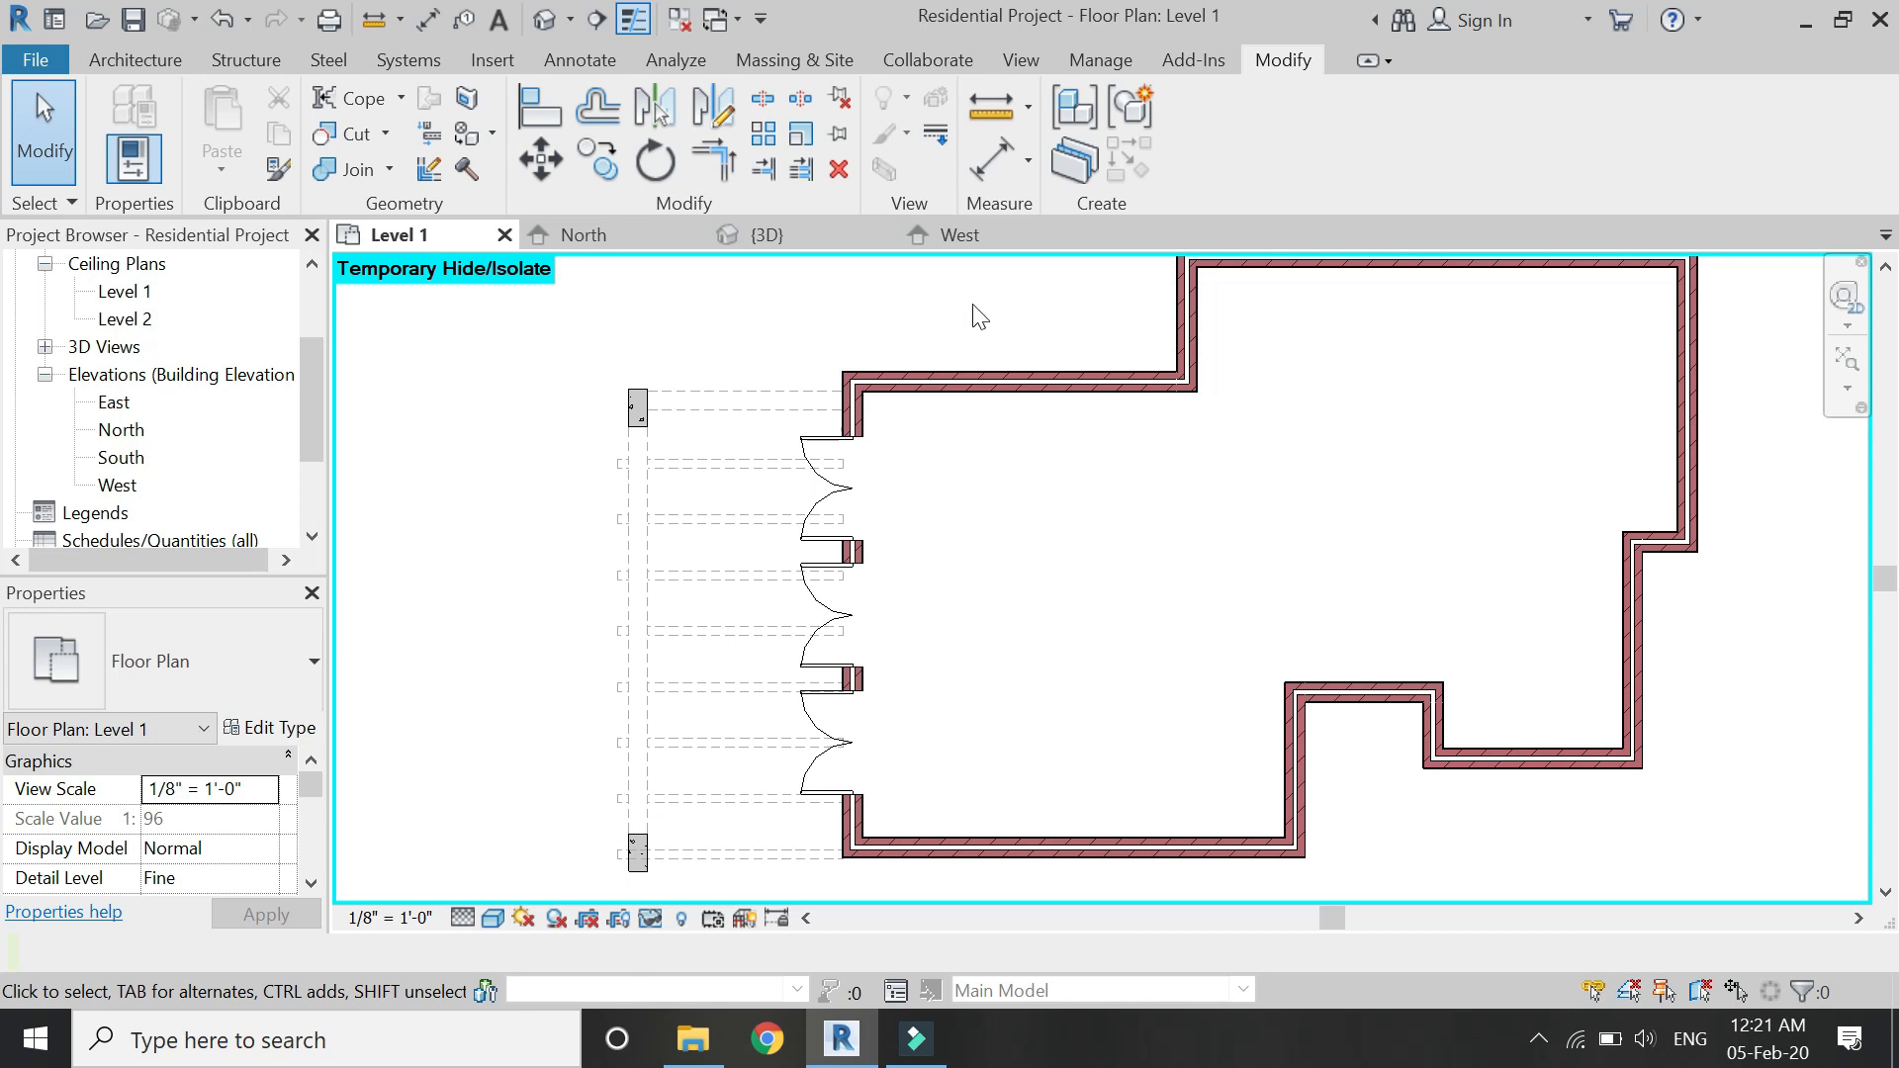
View the doors in the West elevation and start an in-place Generic Models component named Louver.
left_click(989, 235)
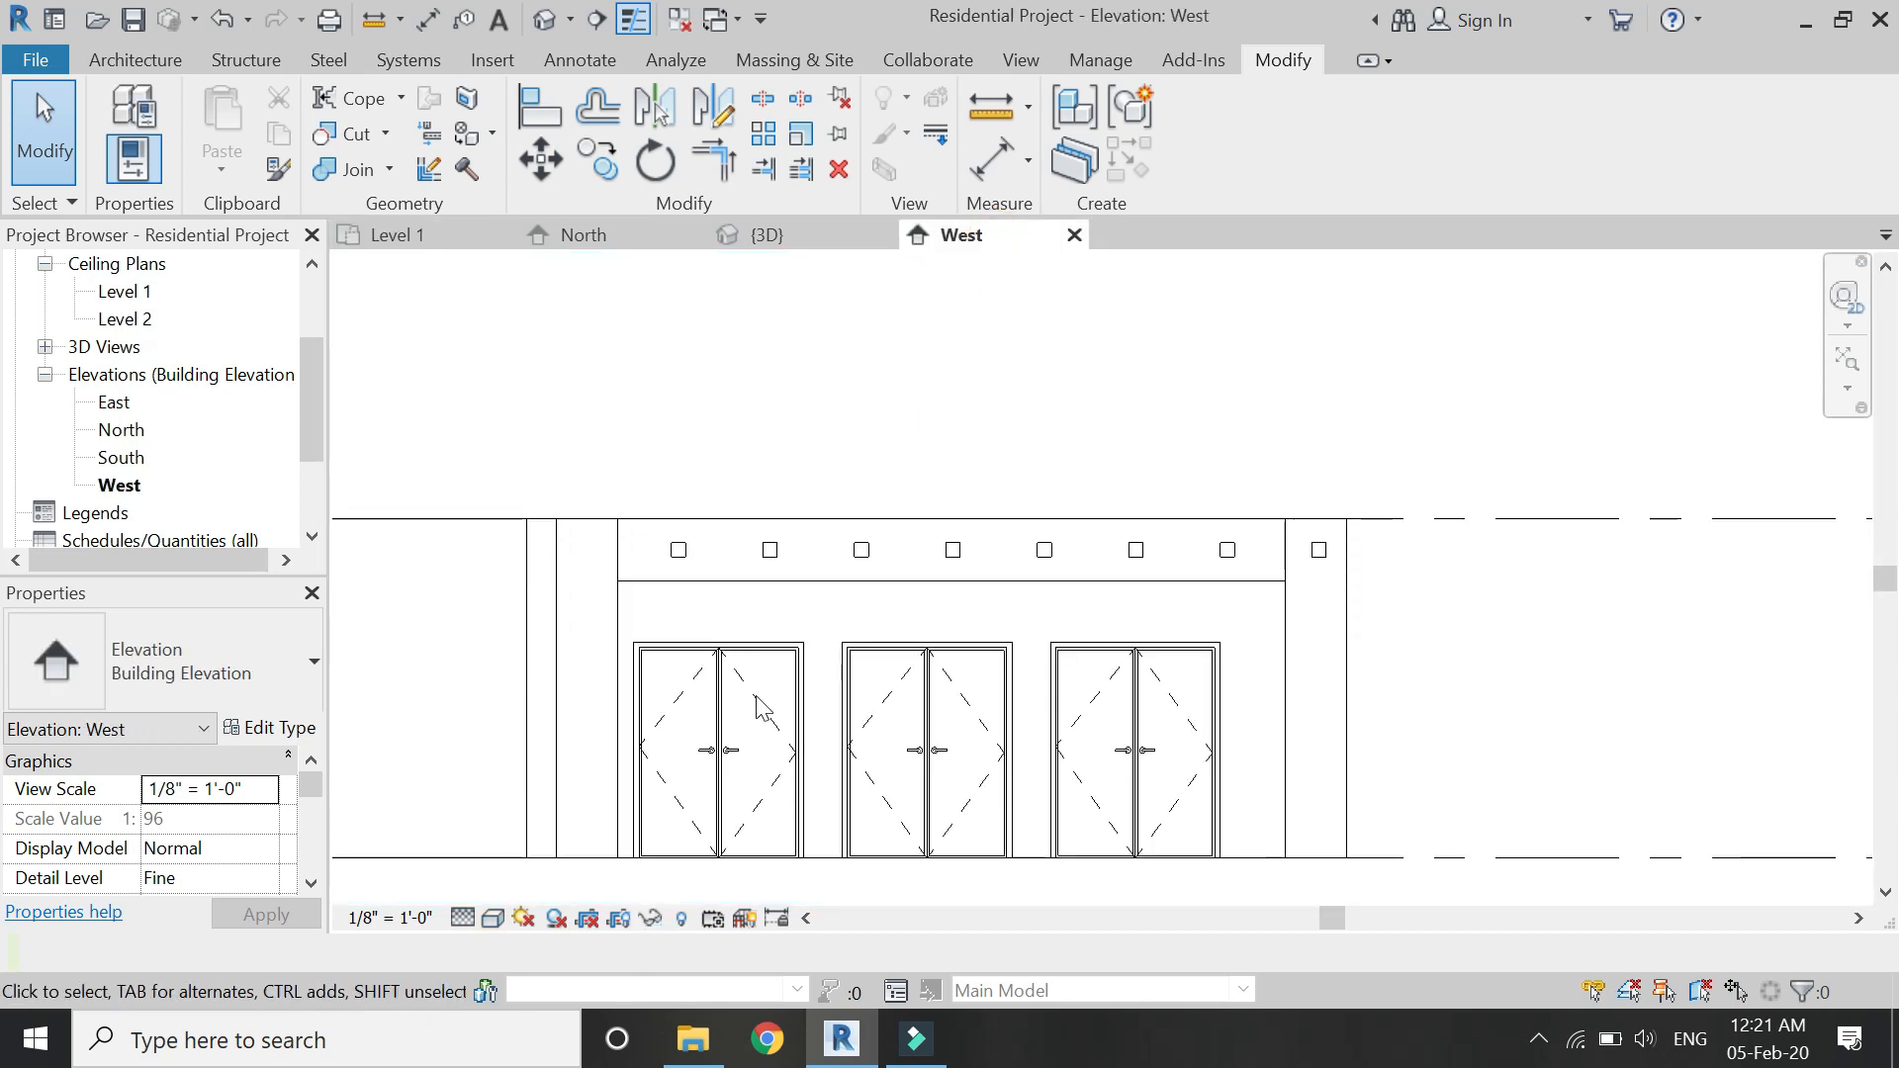
scroll(886, 505, "down", 1)
scroll(730, 729, "up", 1)
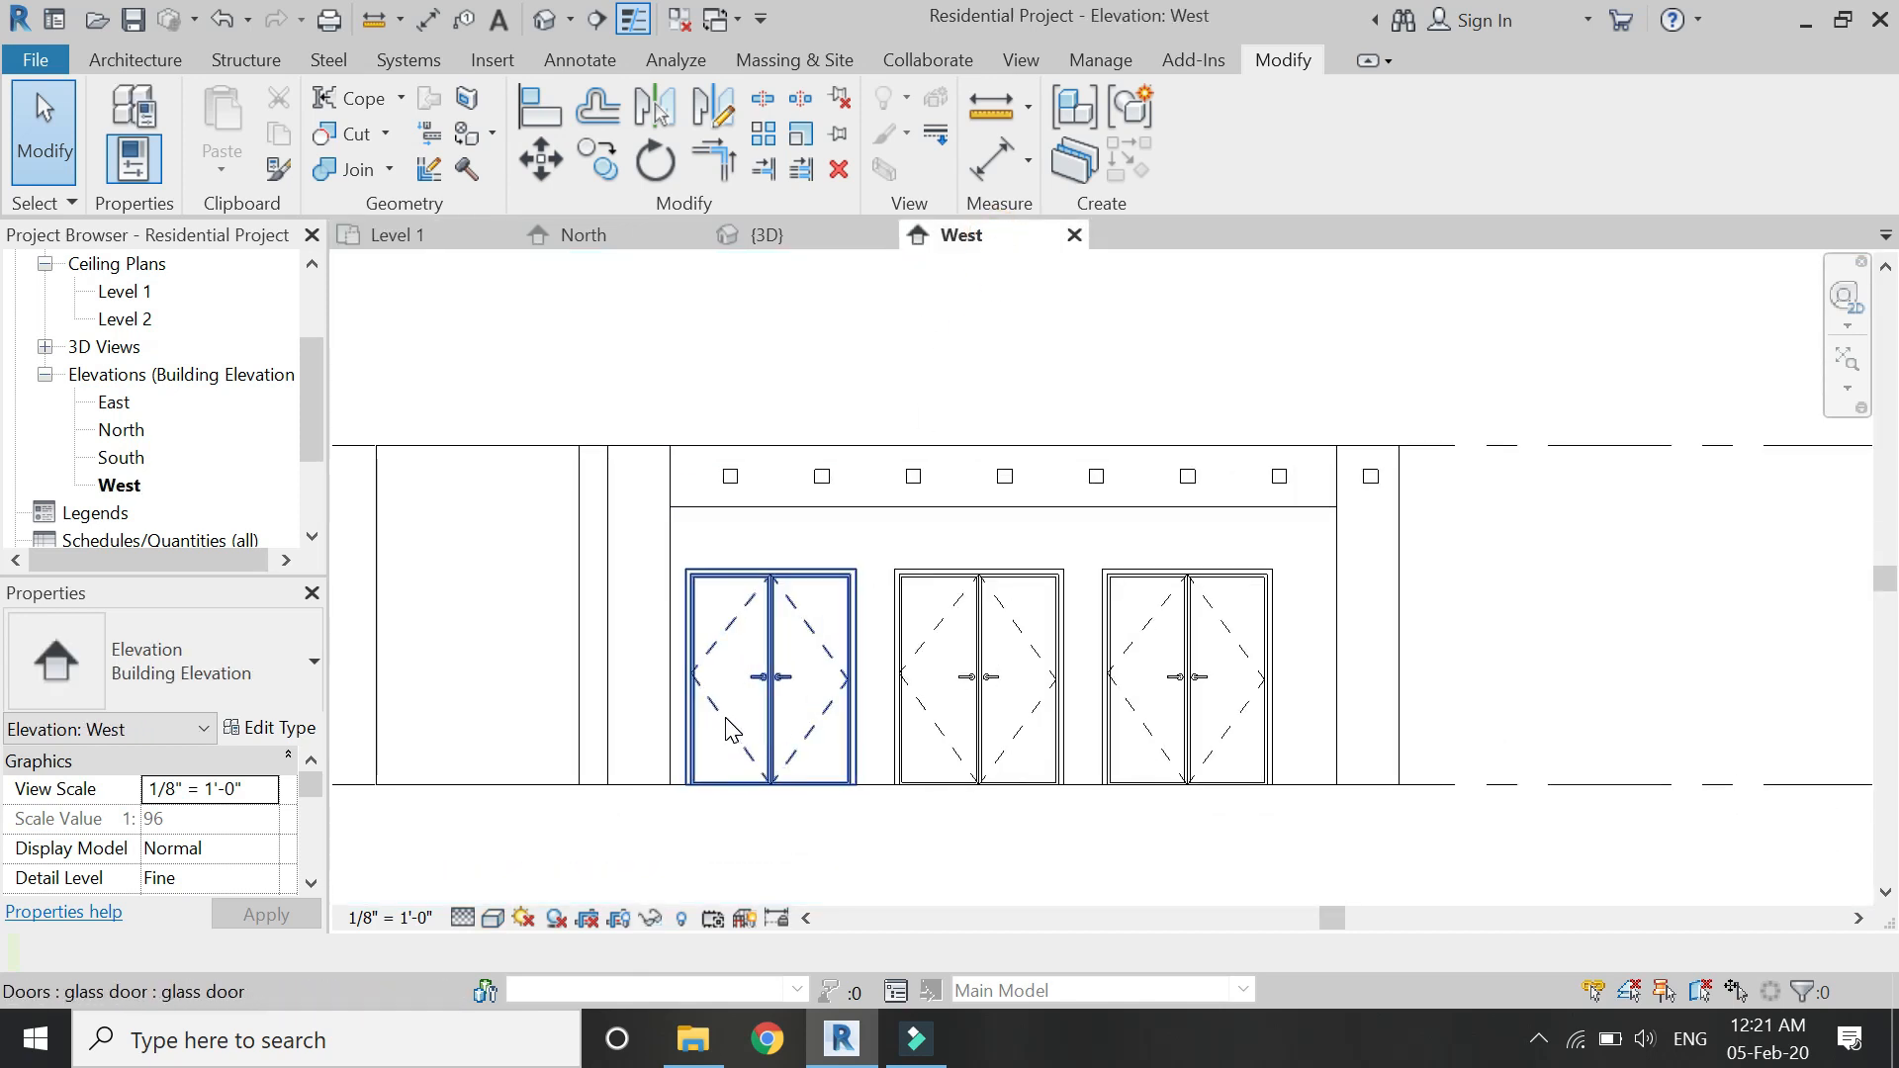
scroll(732, 698, "up", 1)
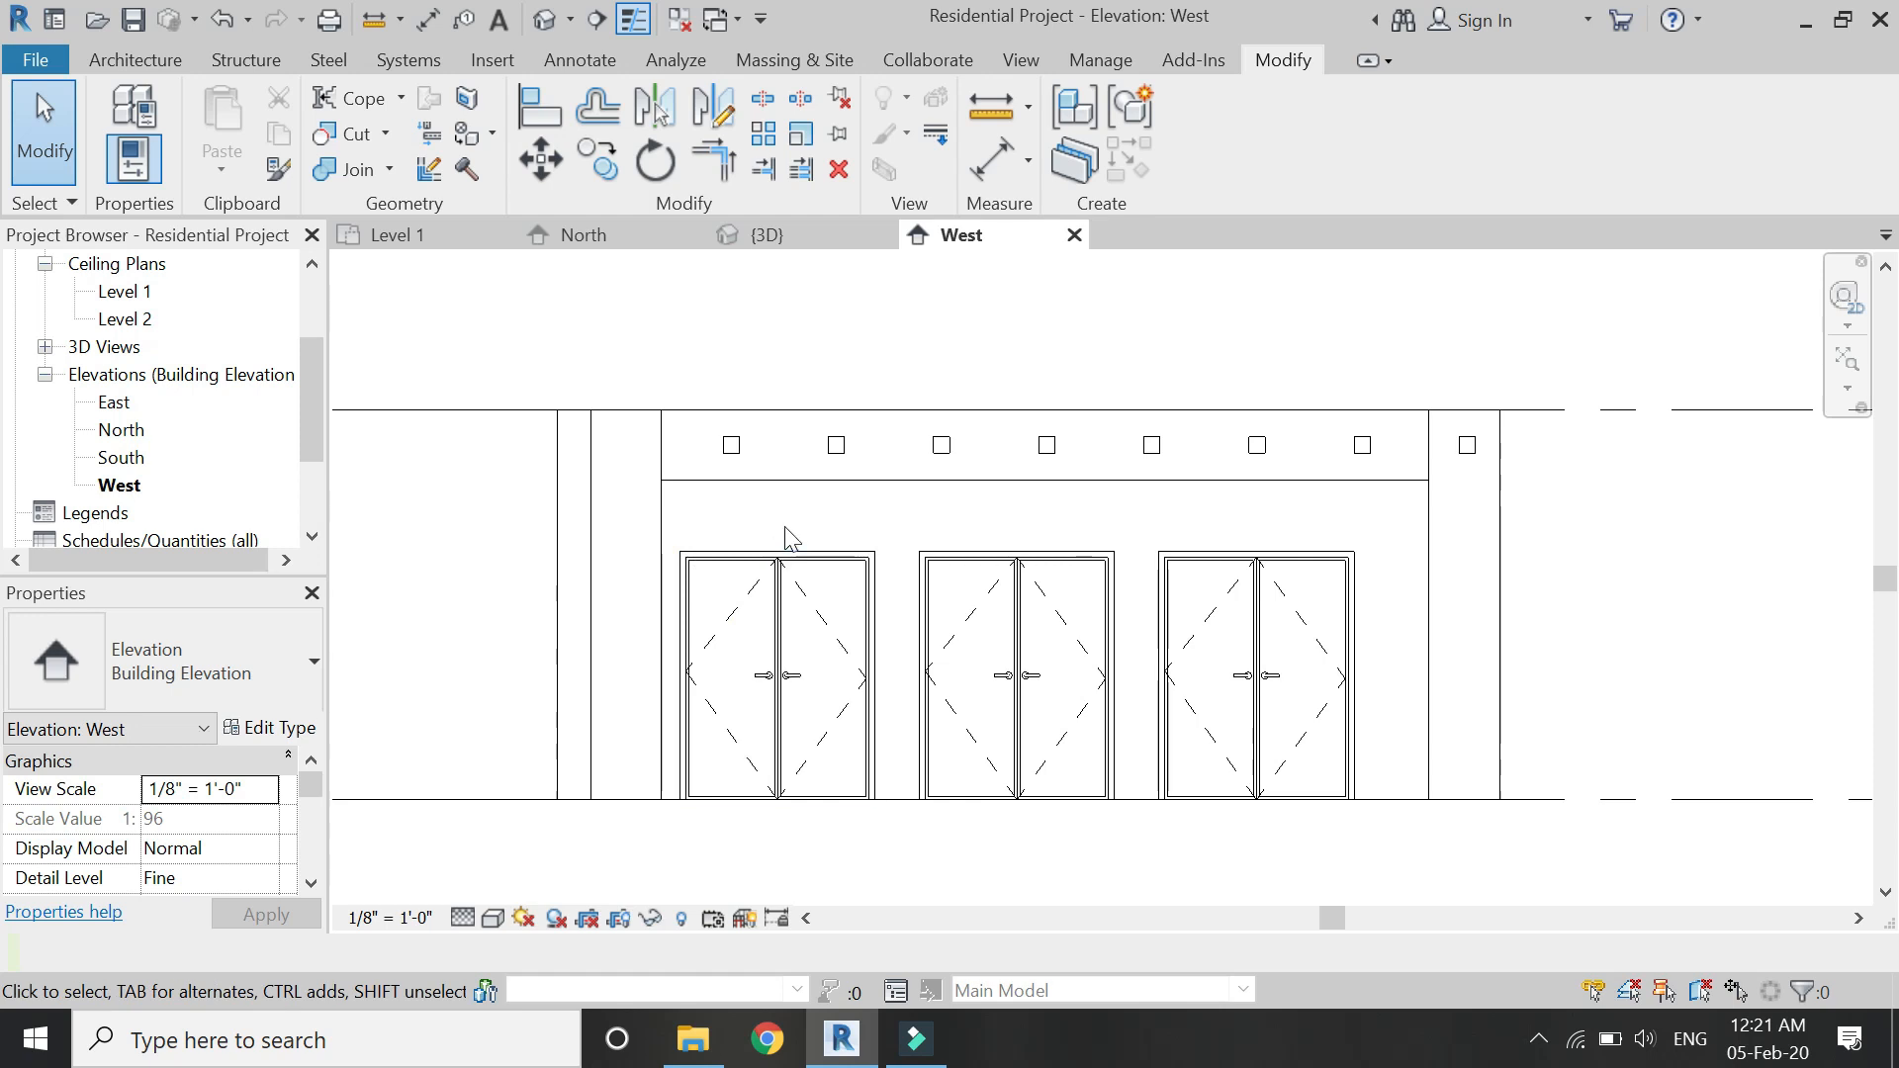
left_click(120, 64)
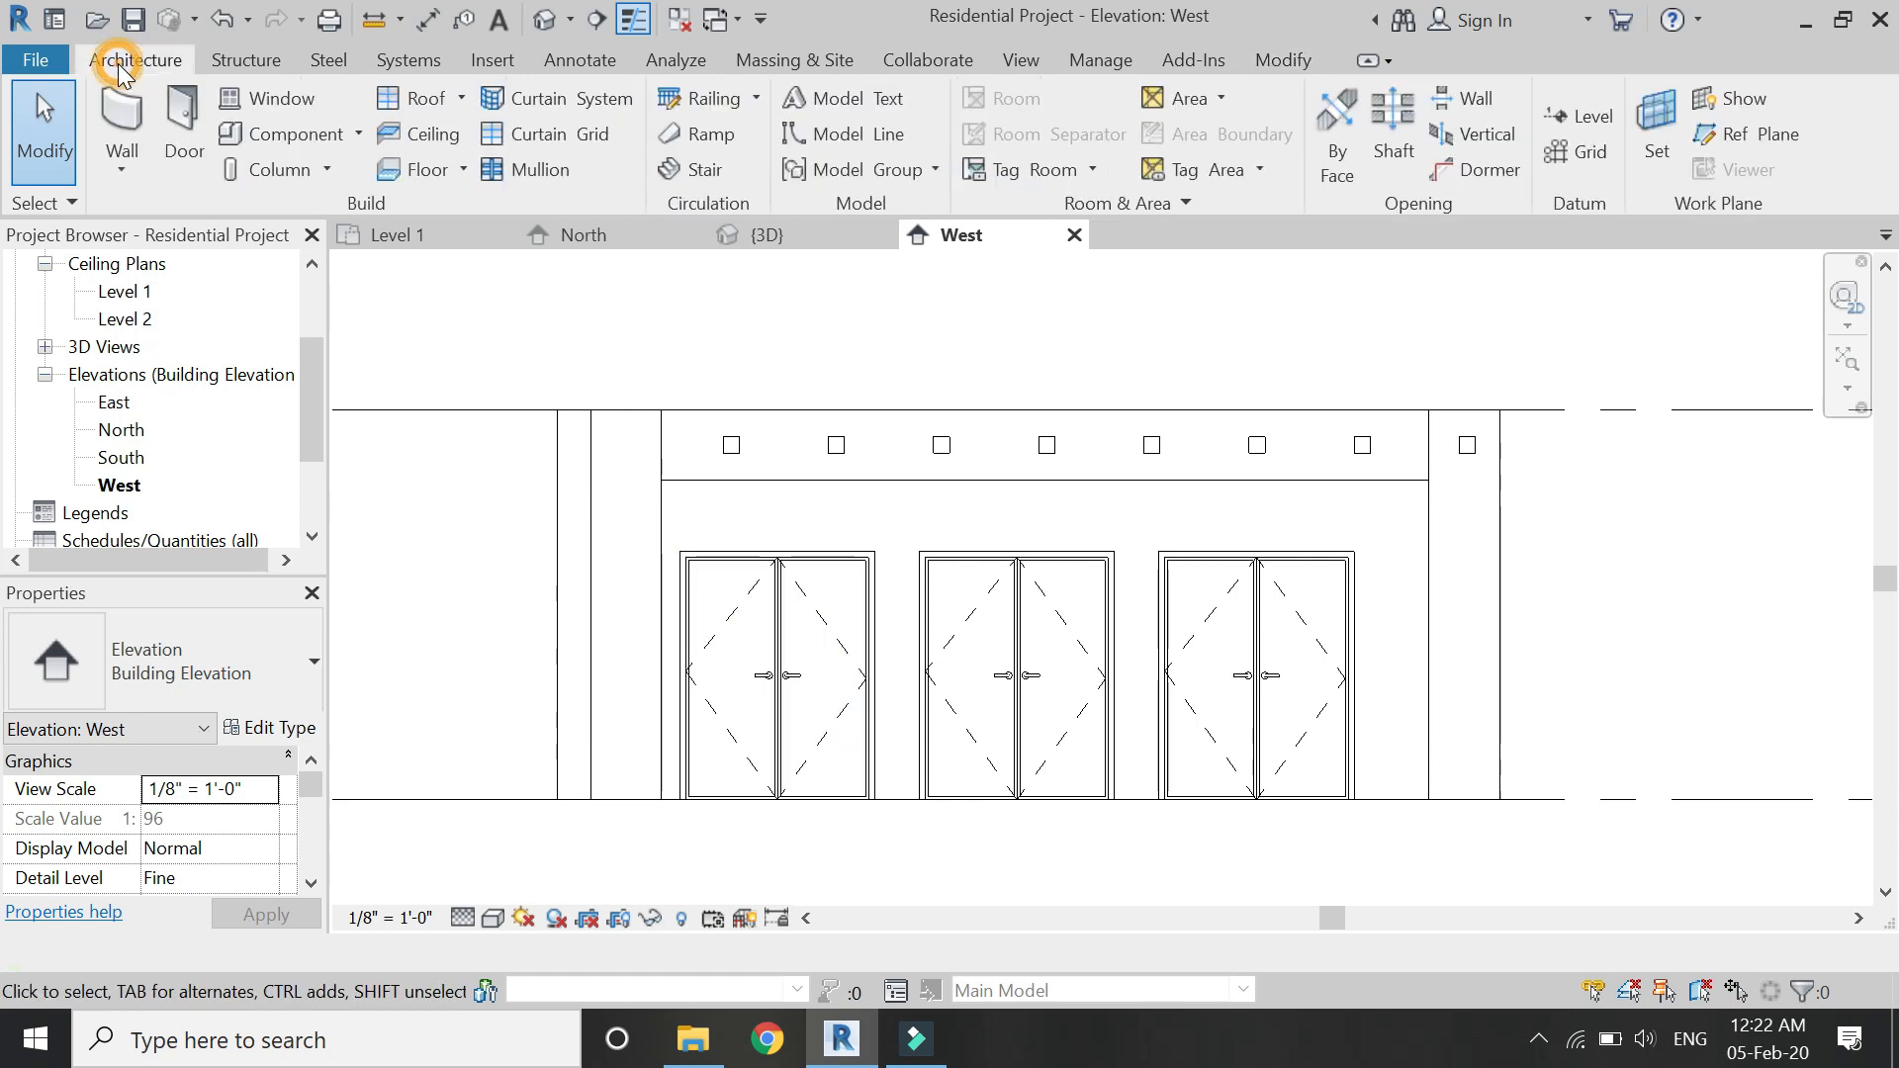
left_click(358, 134)
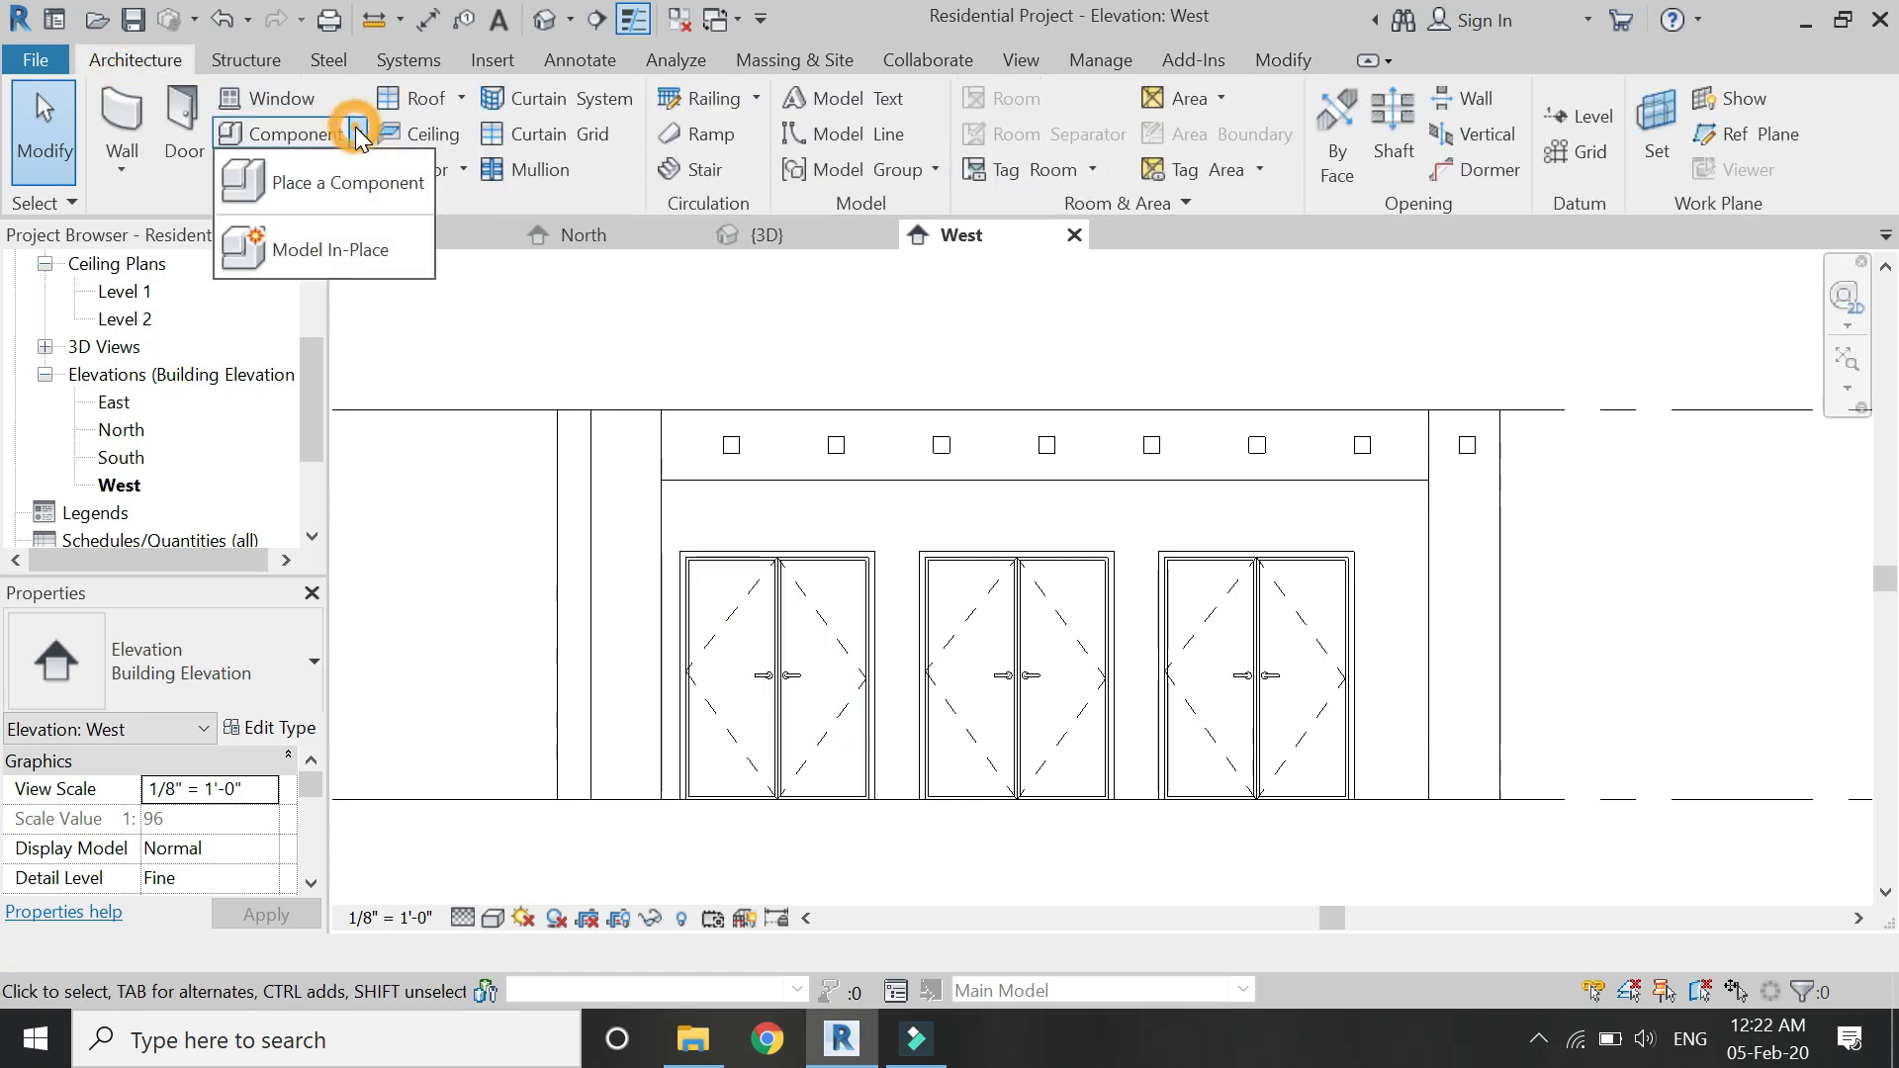
left_click(346, 249)
left_click(210, 514)
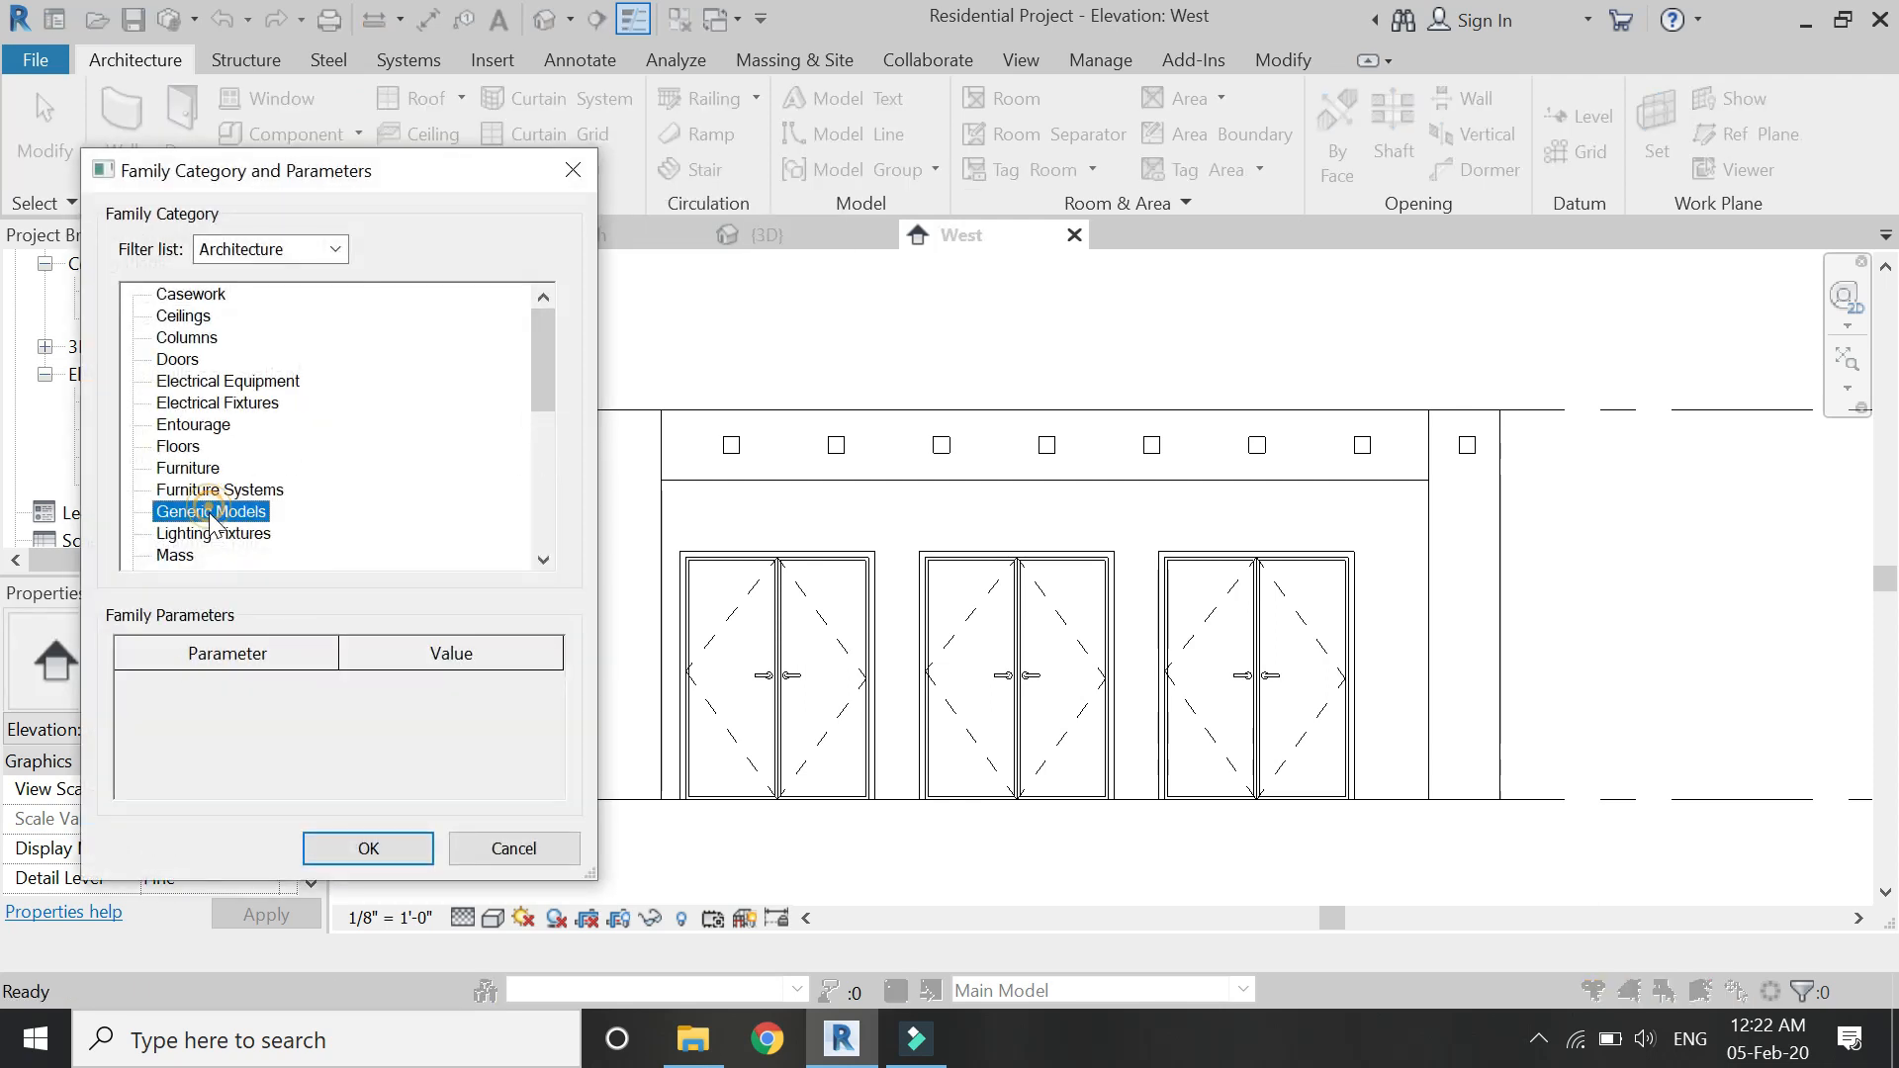
left_click(369, 850)
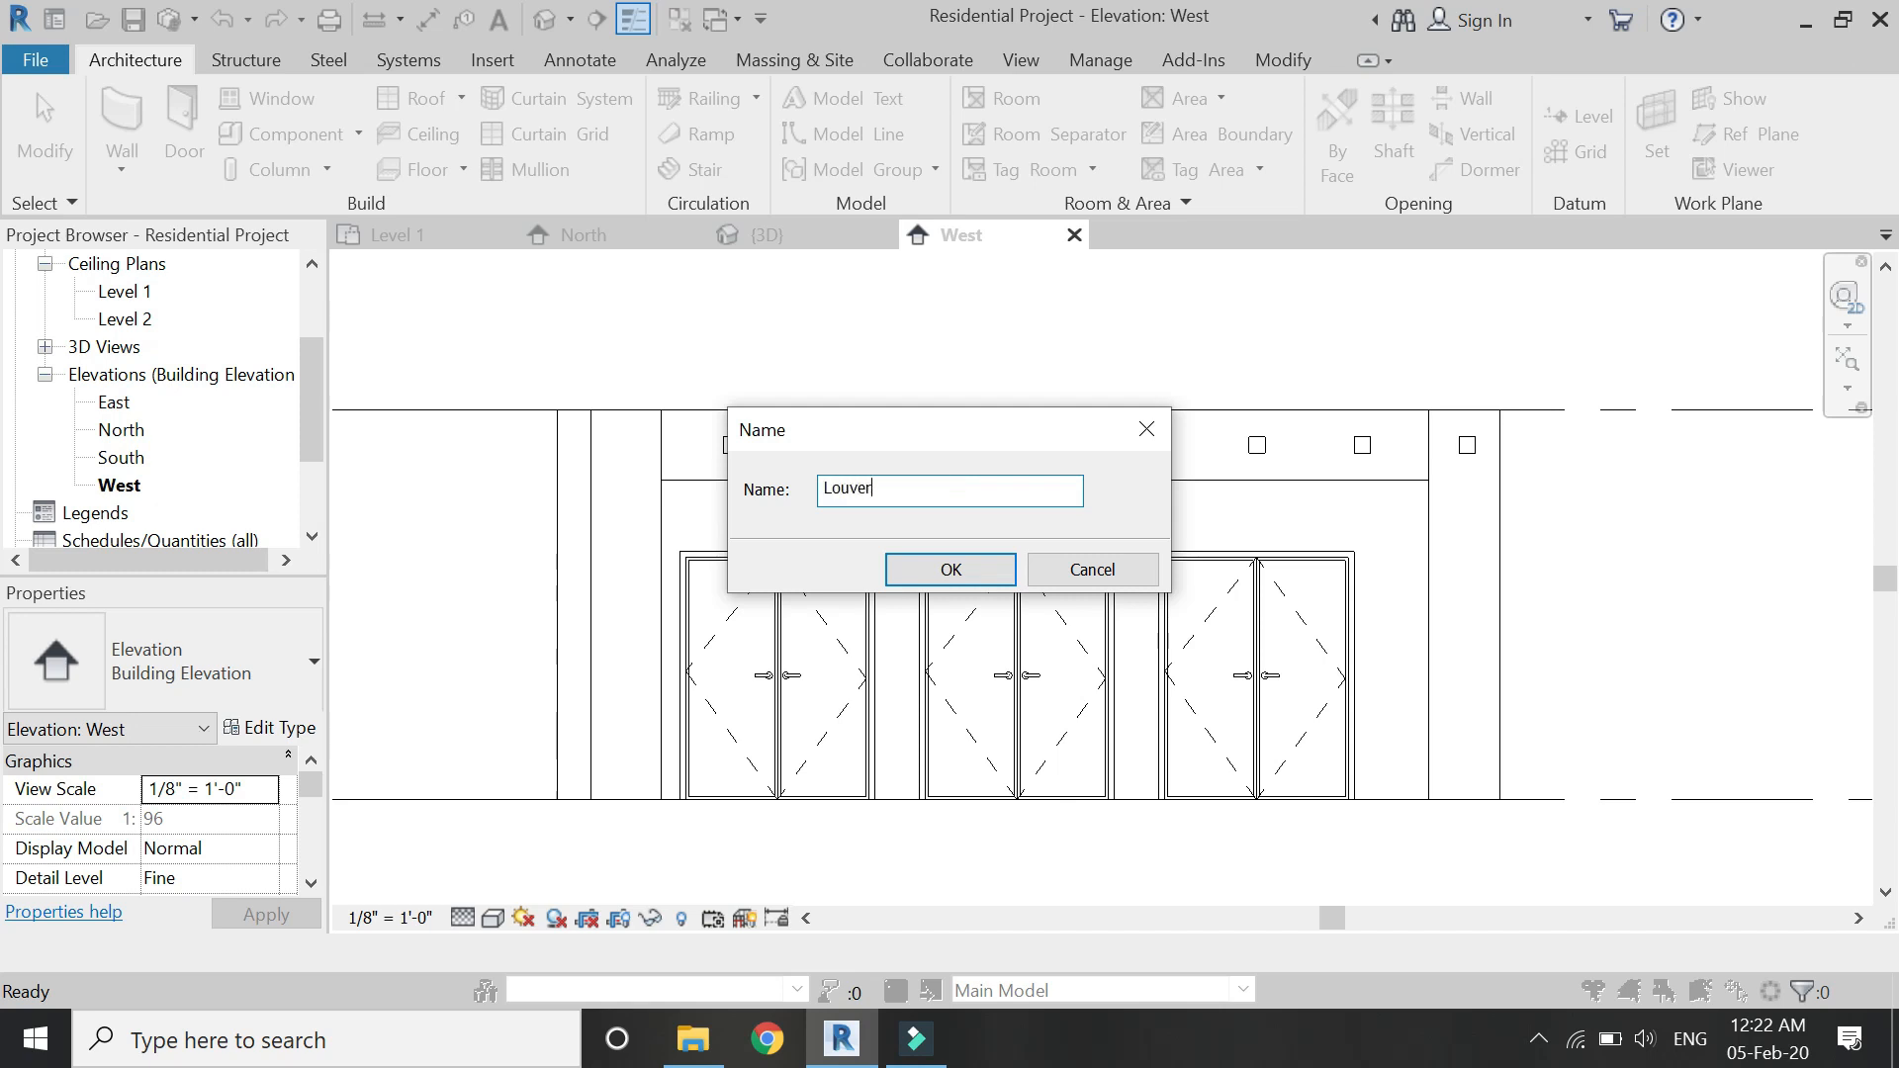
left_click(926, 571)
In the Level 1 plan, draw a horizontal reference plane outward from the wall corner at the lower jamb of a glass door.
left_click(394, 234)
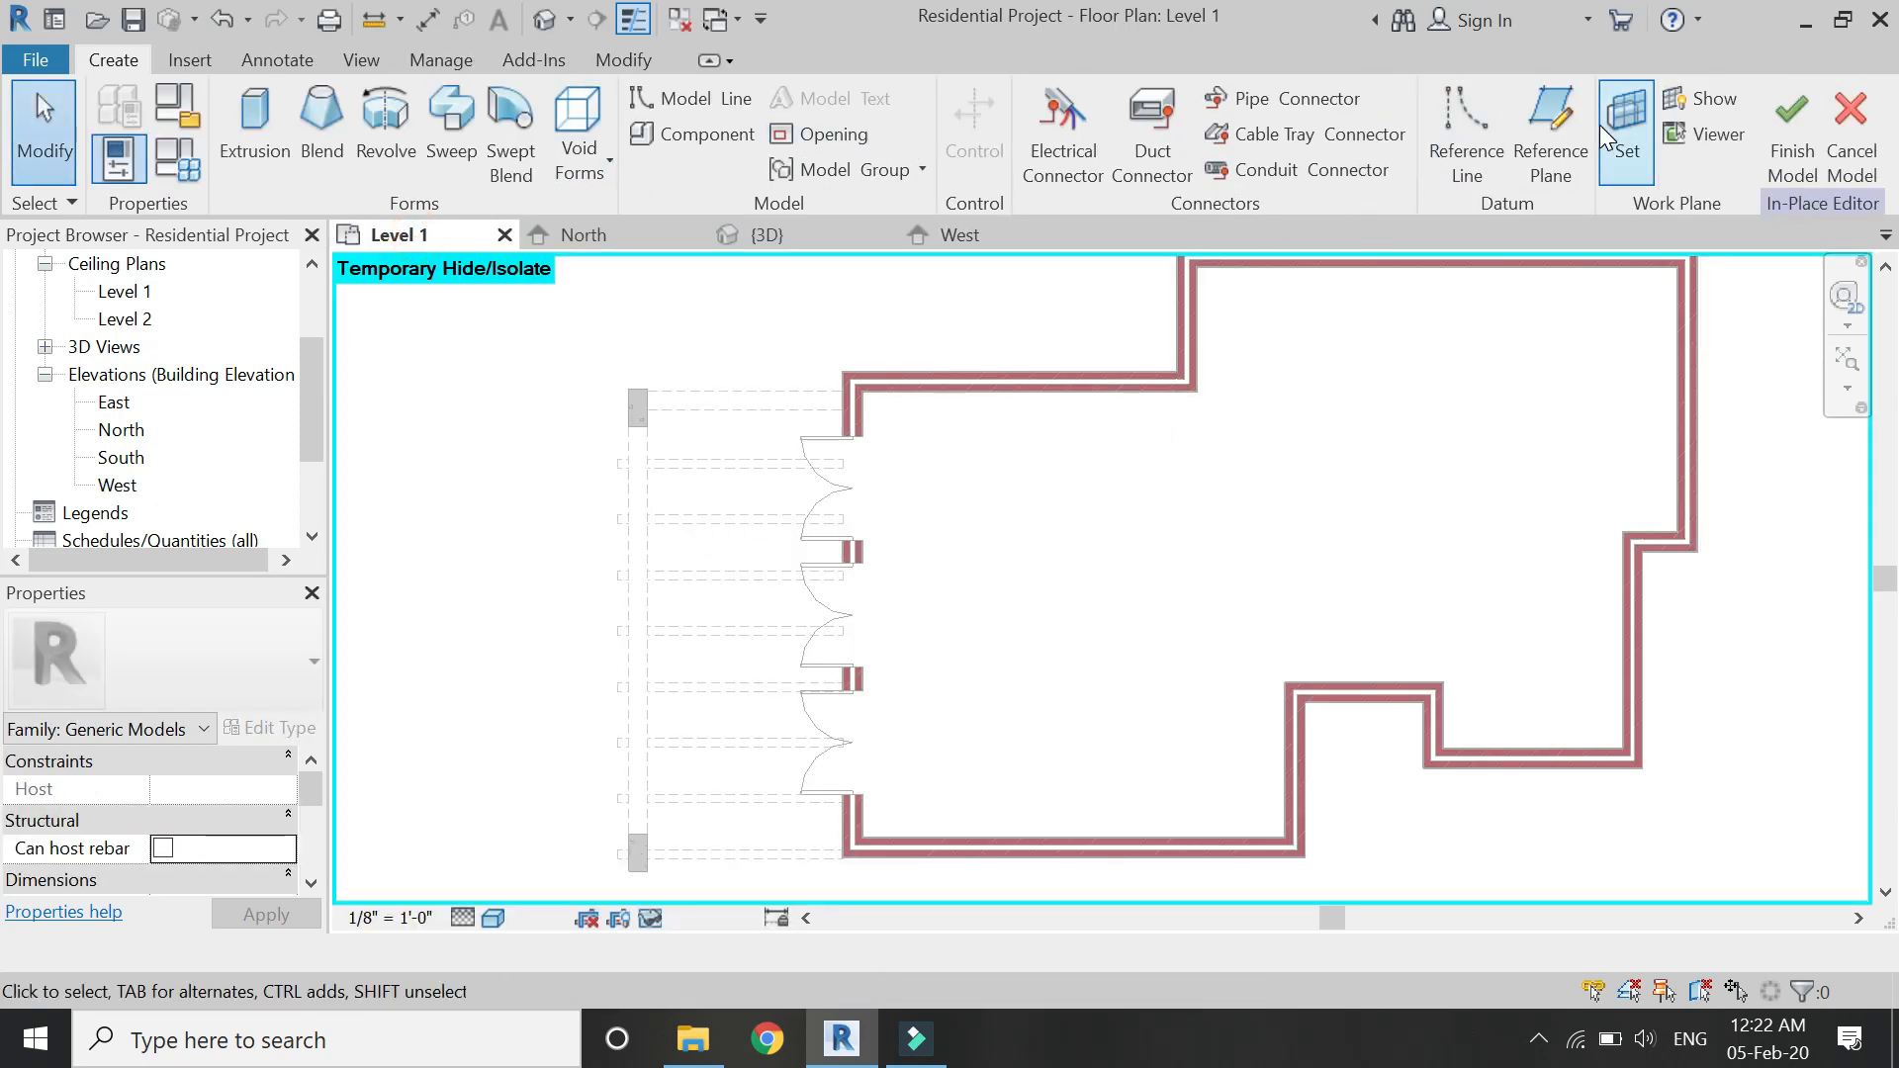
left_click(1551, 118)
scroll(841, 648, "up", 5)
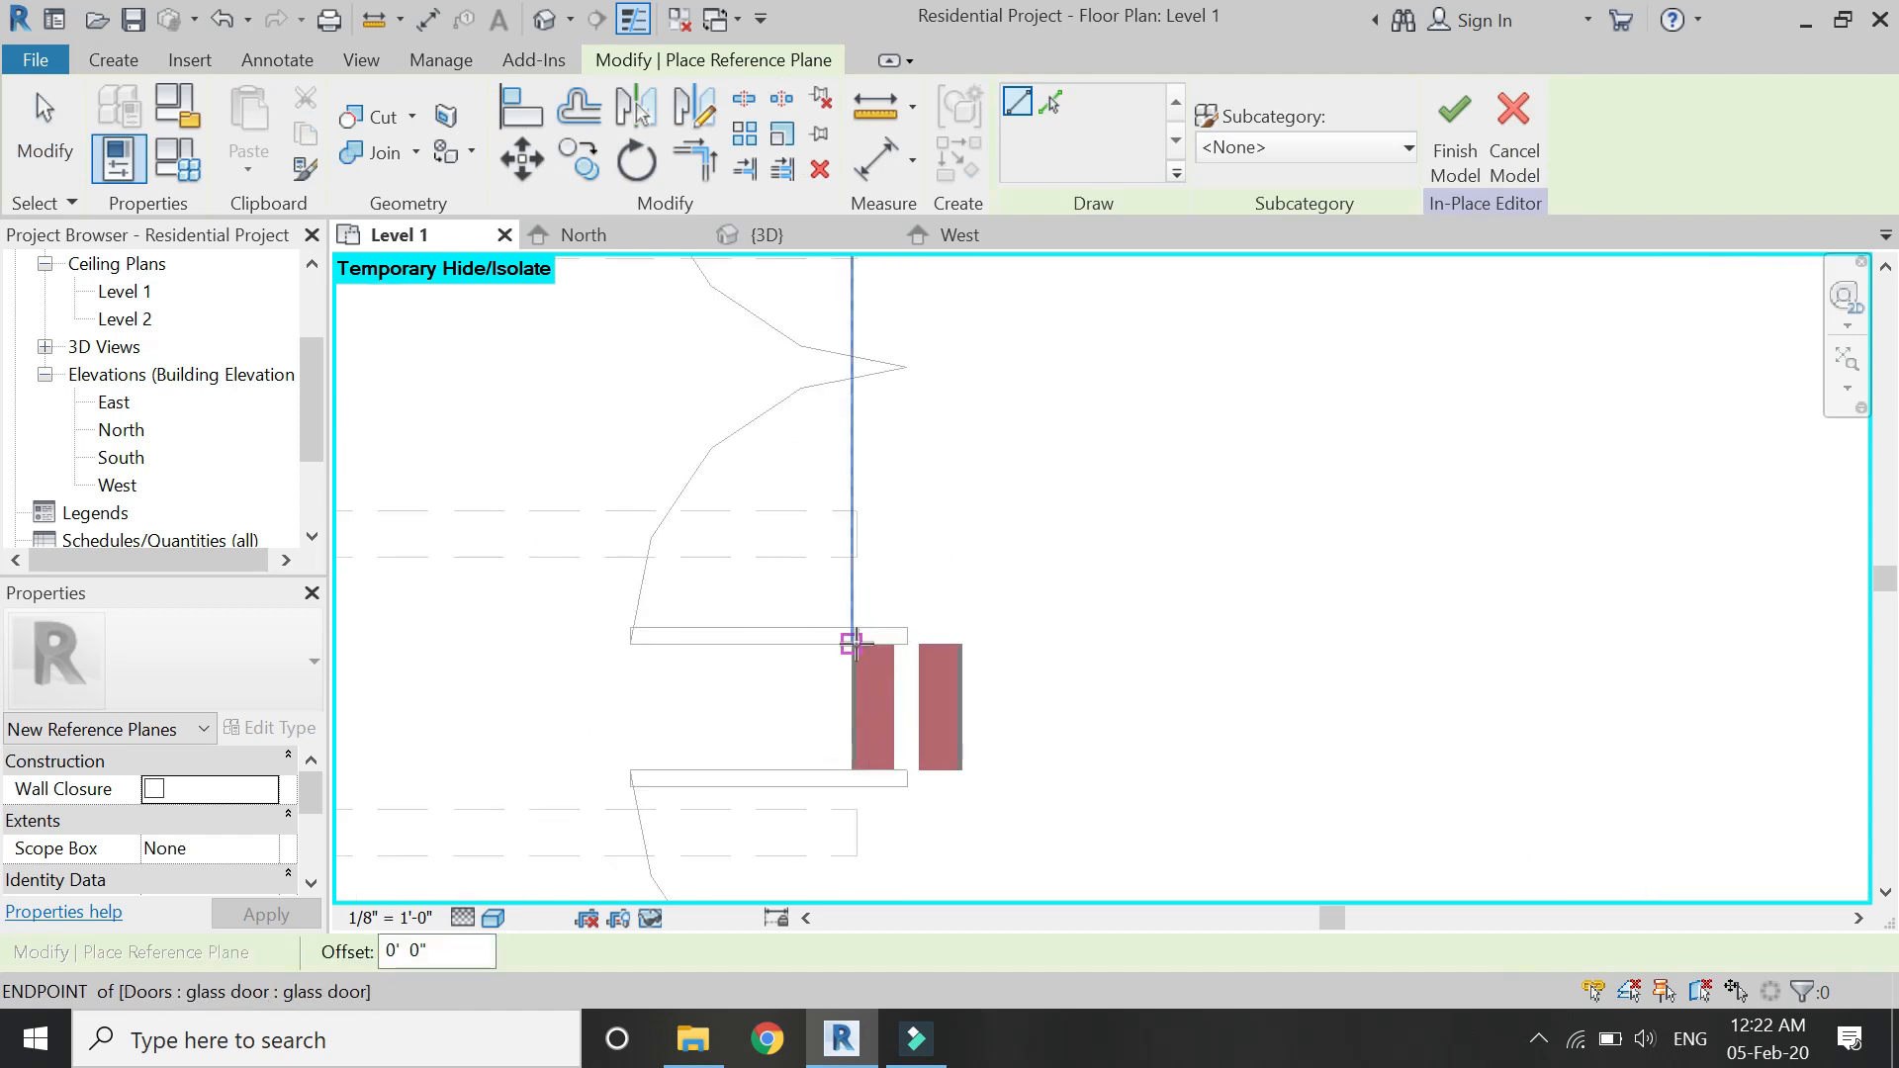
scroll(851, 643, "up", 2)
left_click(844, 645)
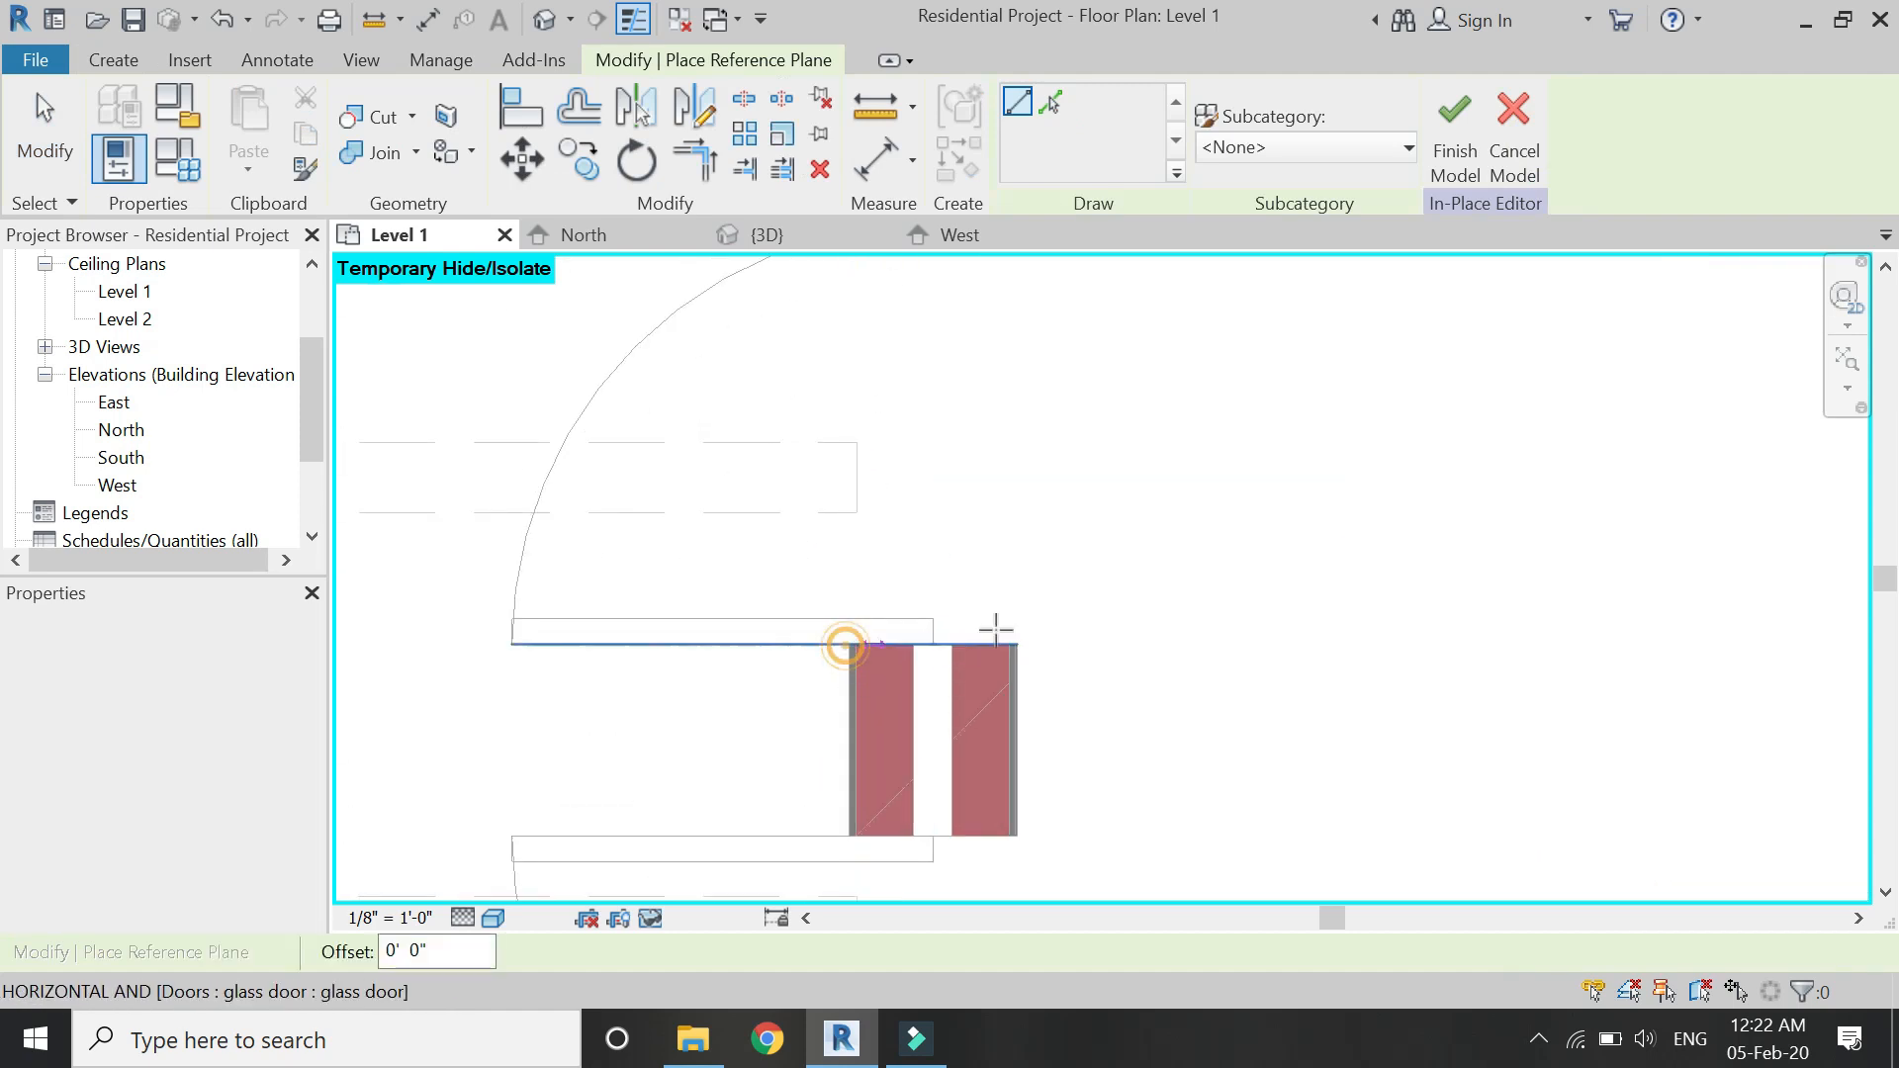
scroll(996, 629, "down", 2)
left_click(568, 638)
key("Escape")
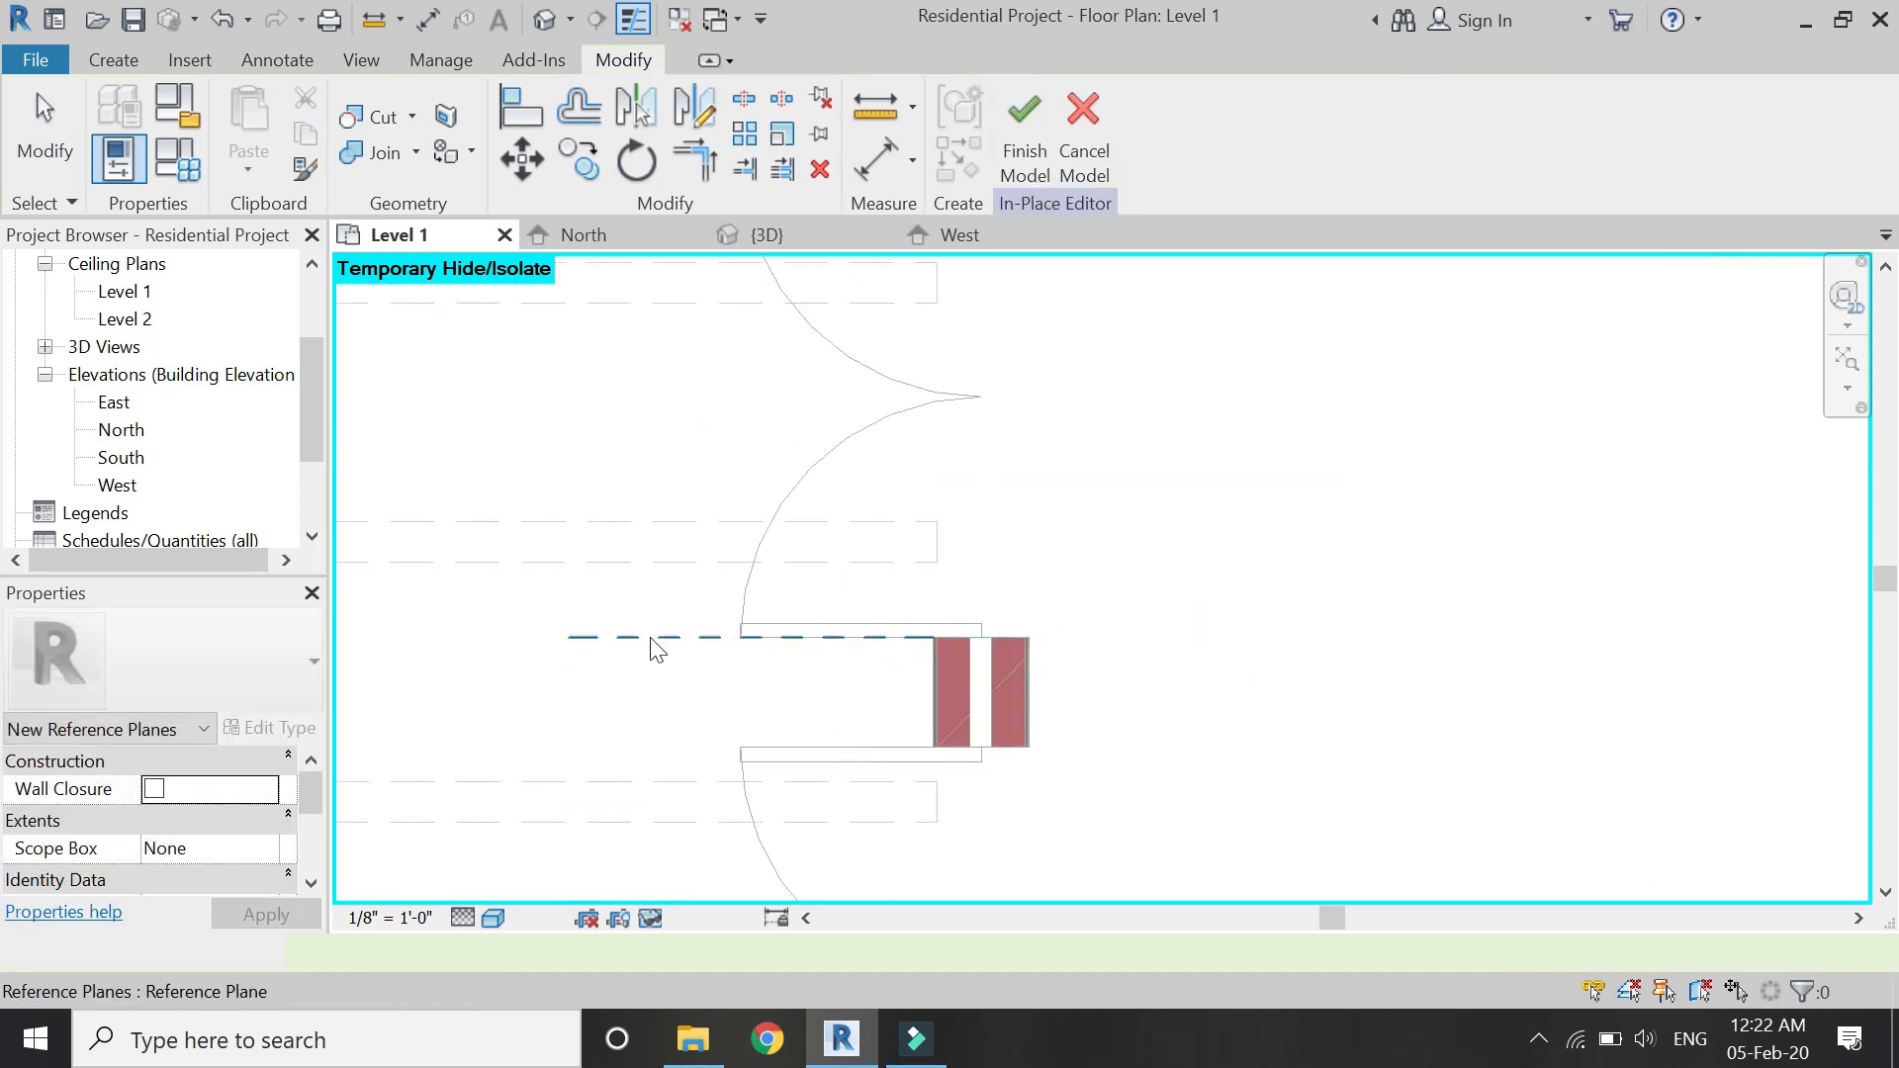
Name the new horizontal reference plane 1.
left_click(657, 641)
left_click(651, 620)
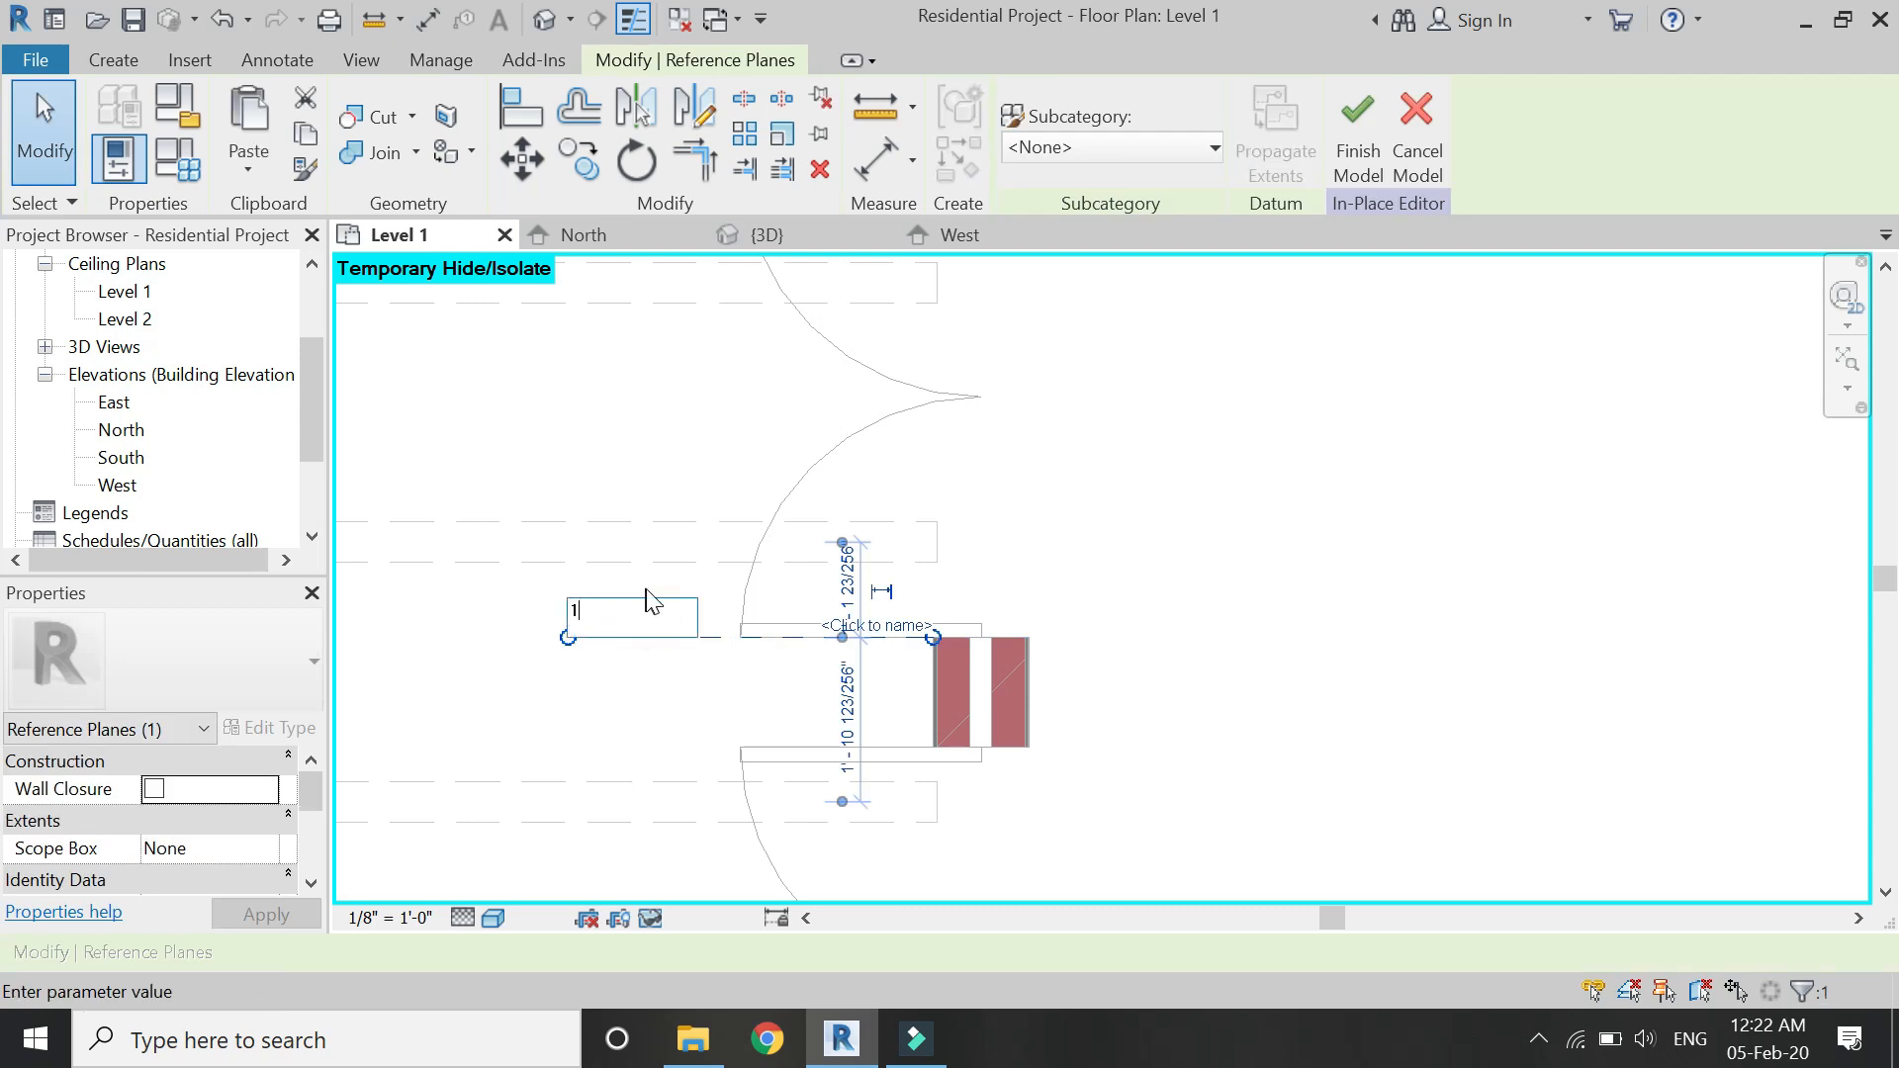
type("1")
key("Return")
left_click(645, 586)
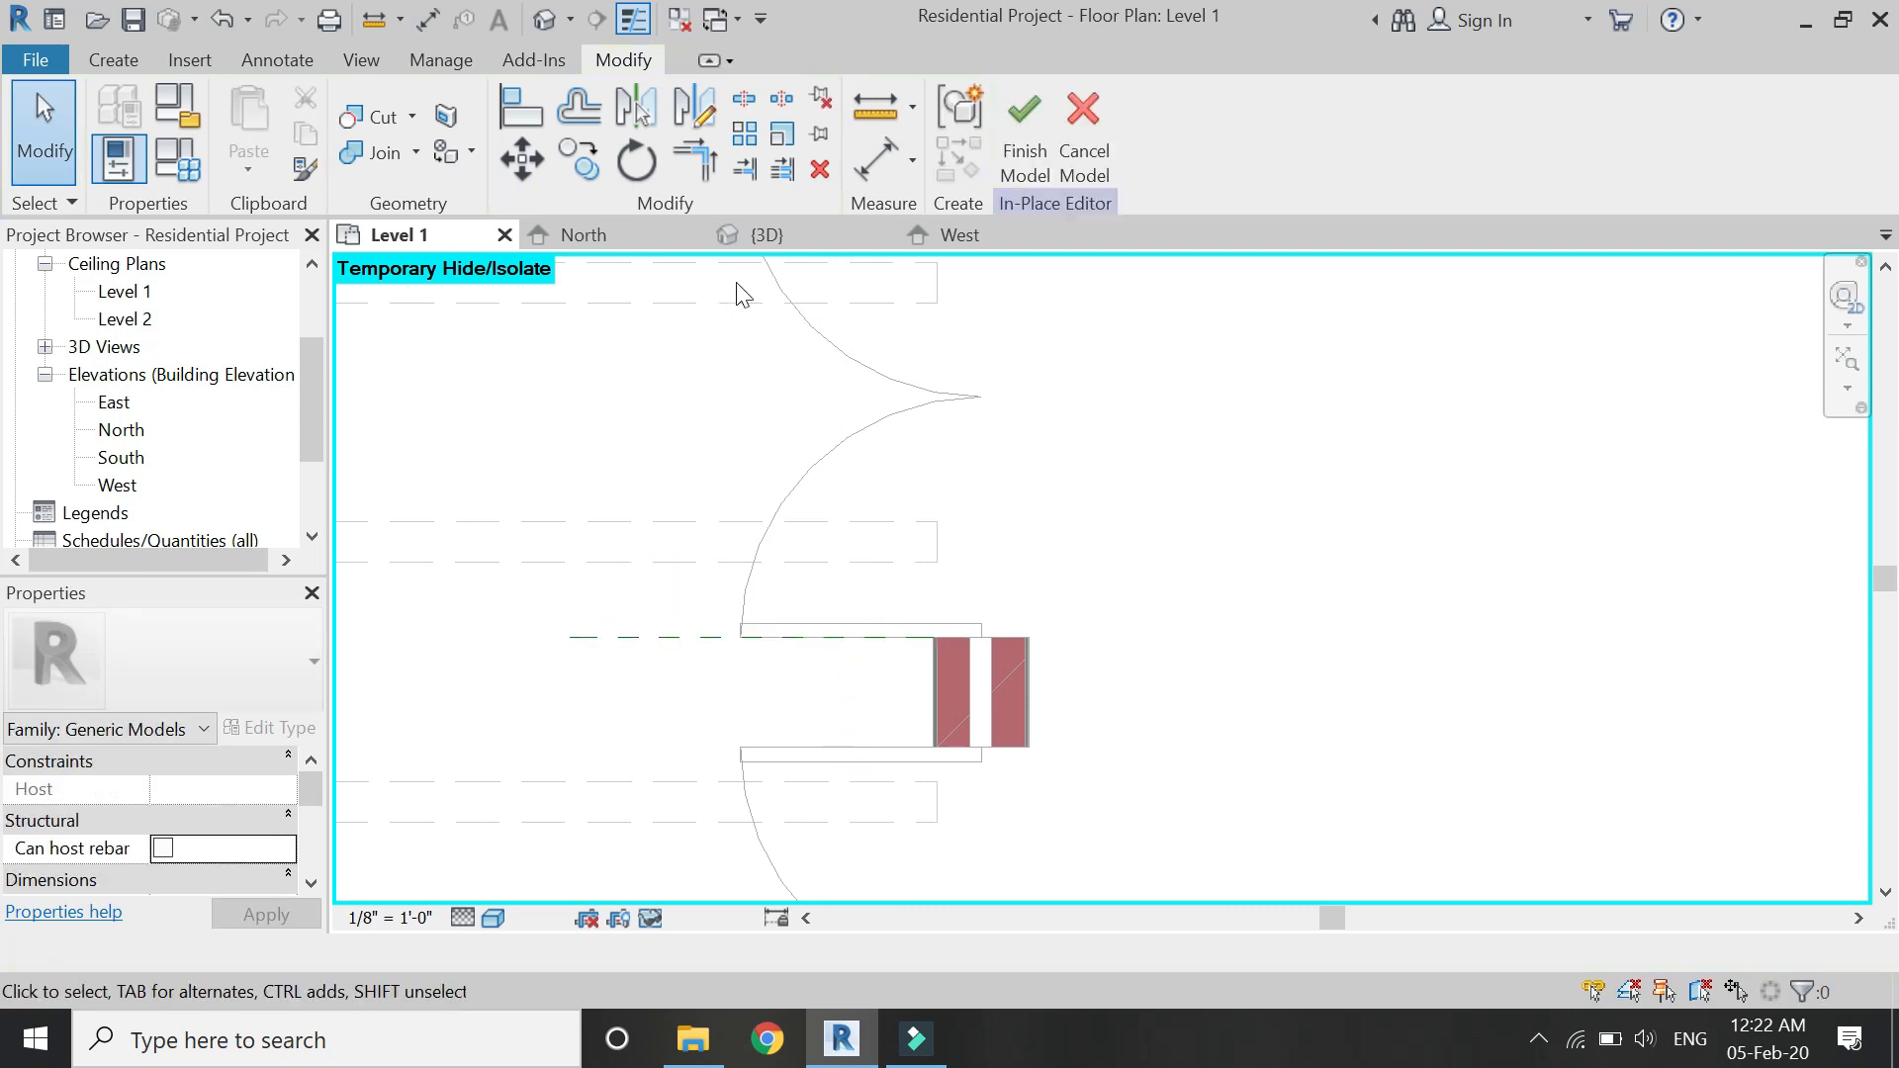
Open the South elevation and start an extrusion there, using reference plane 1 as its work plane.
left_click(618, 232)
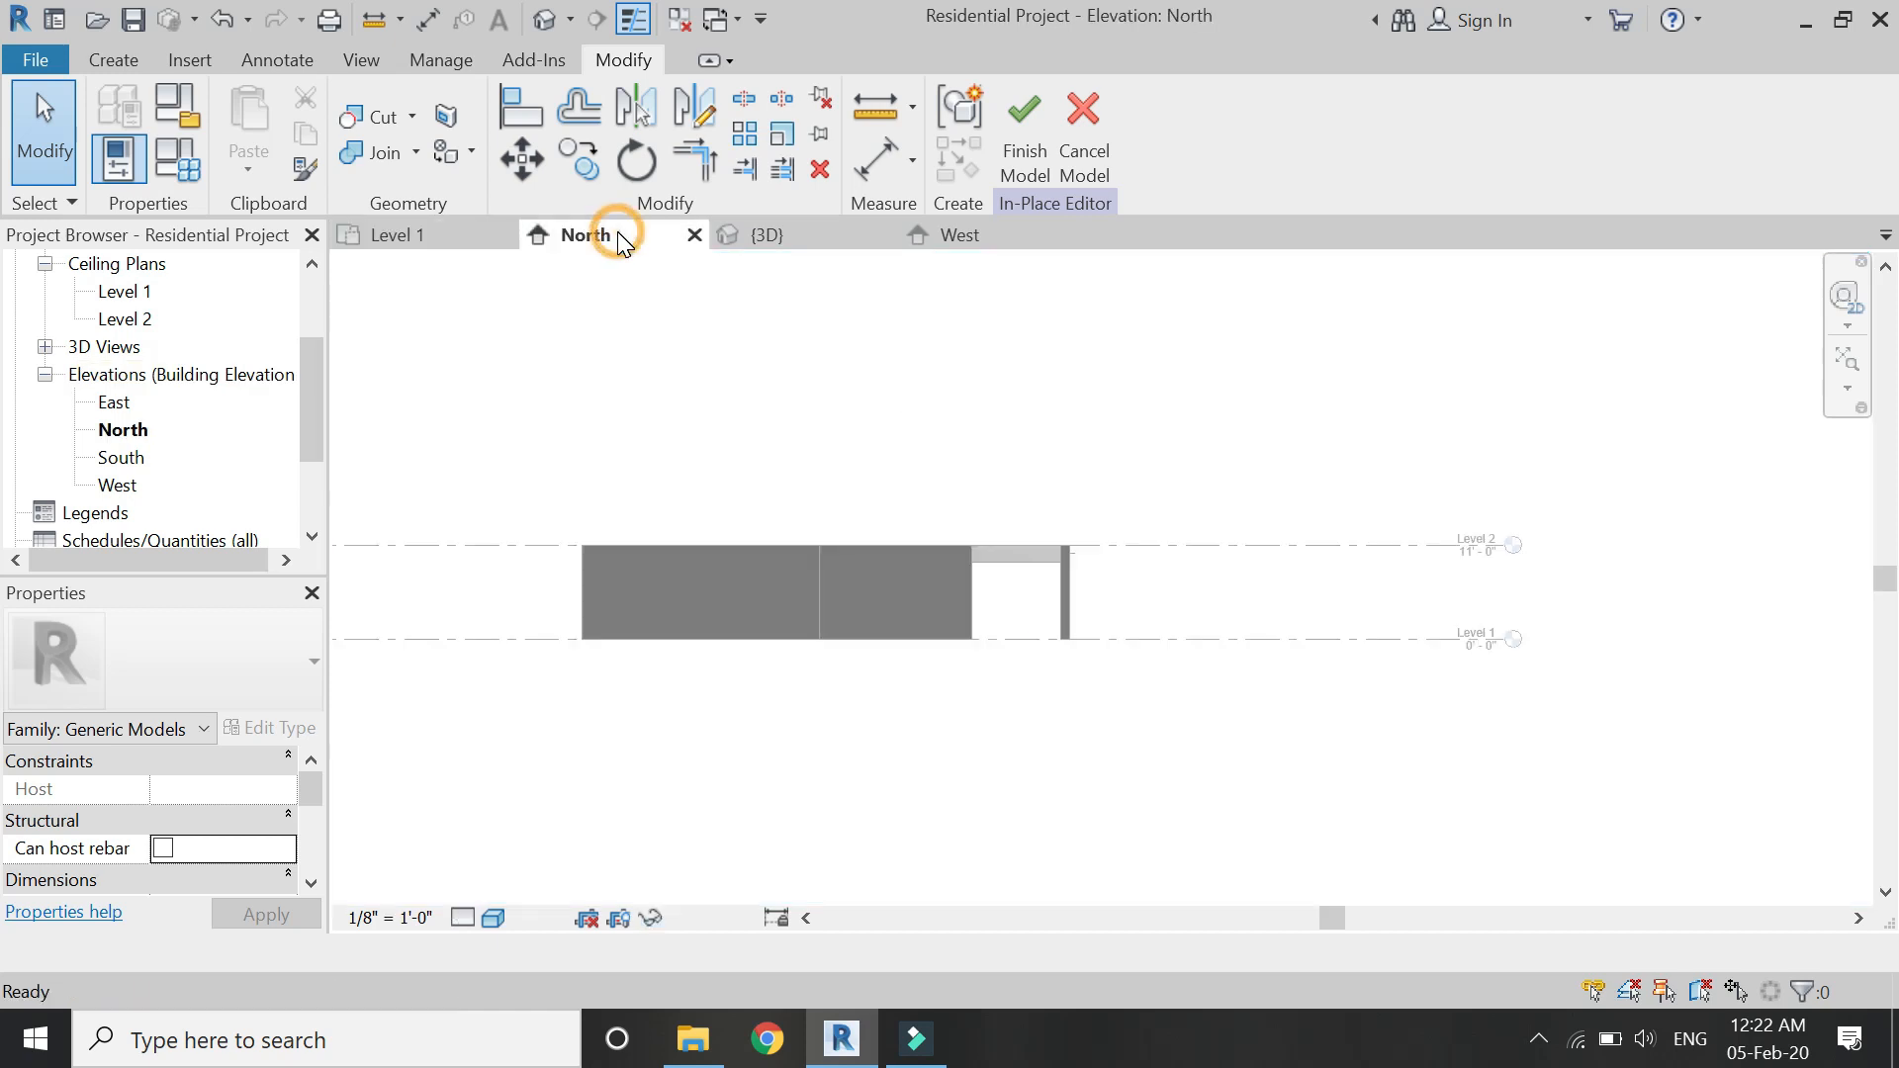
double_click(136, 461)
scroll(989, 489, "up", 5)
scroll(986, 485, "down", 3)
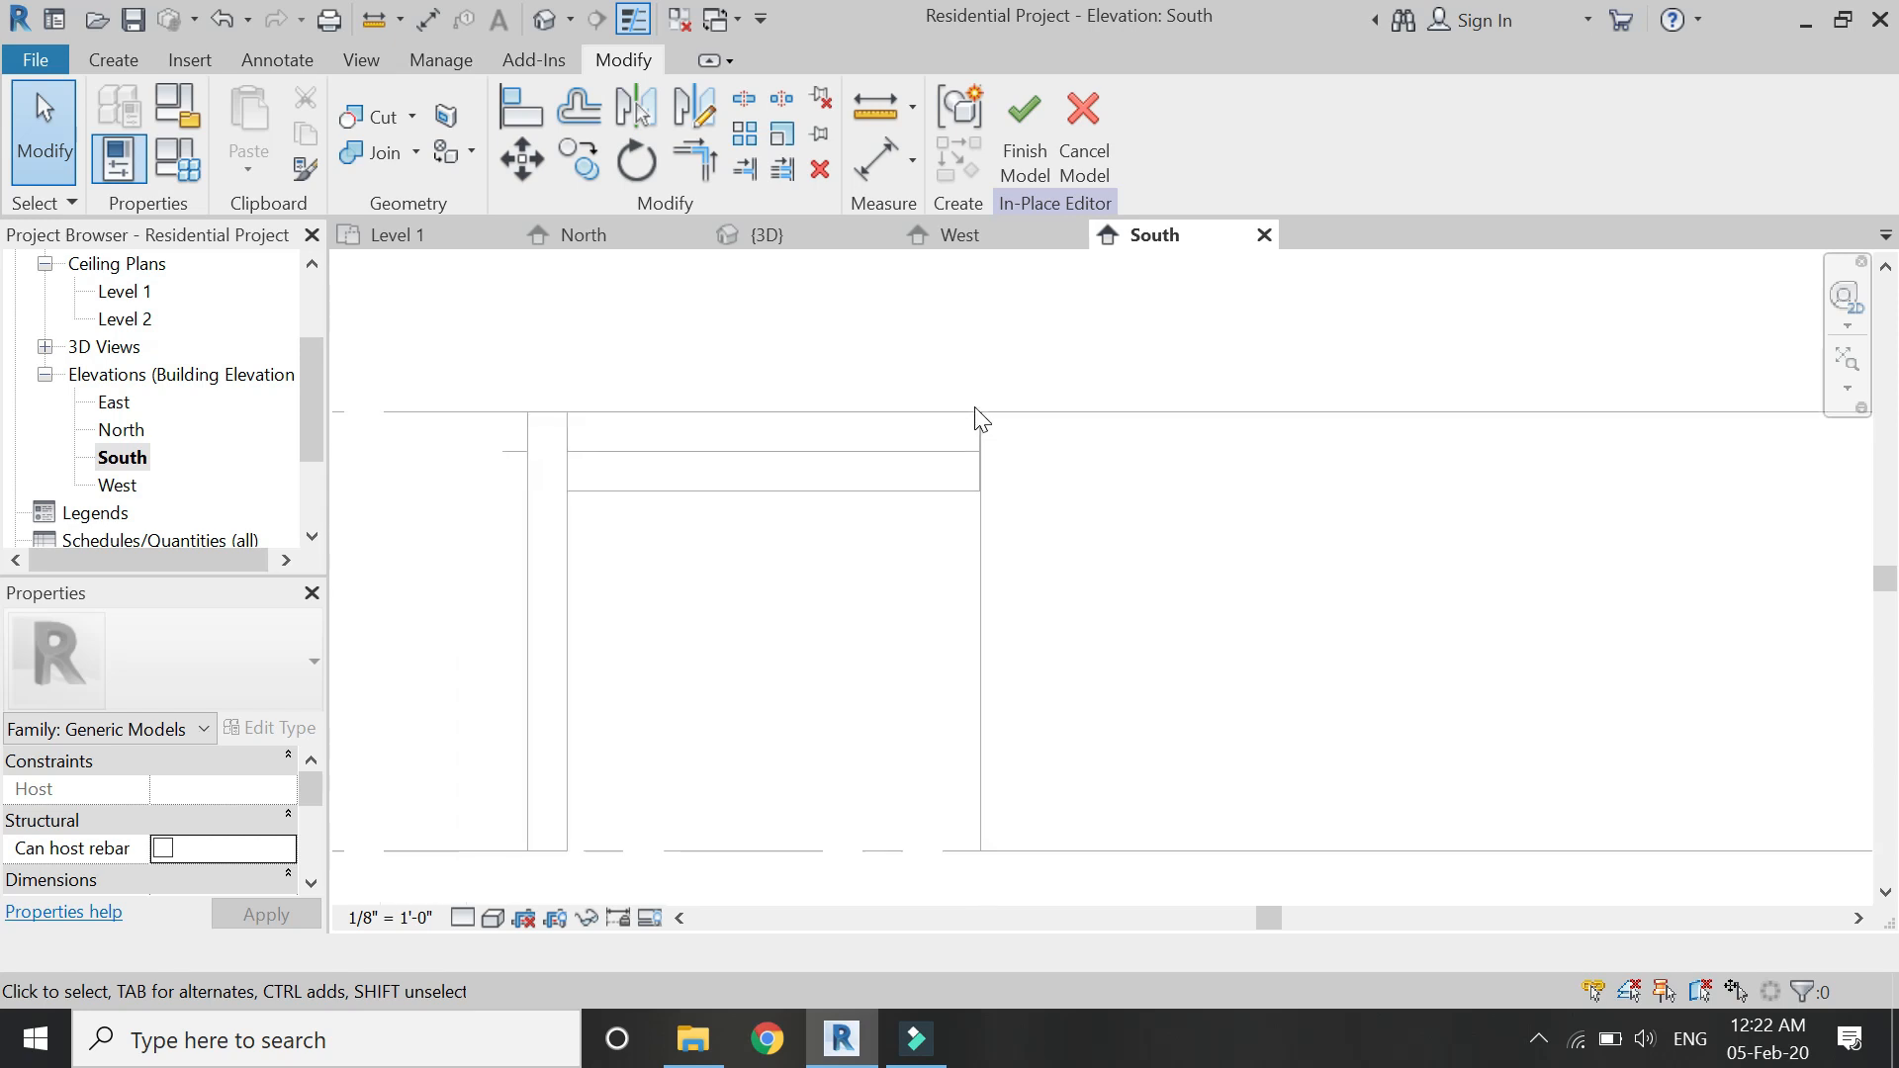
scroll(972, 485, "up", 2)
scroll(979, 470, "up", 3)
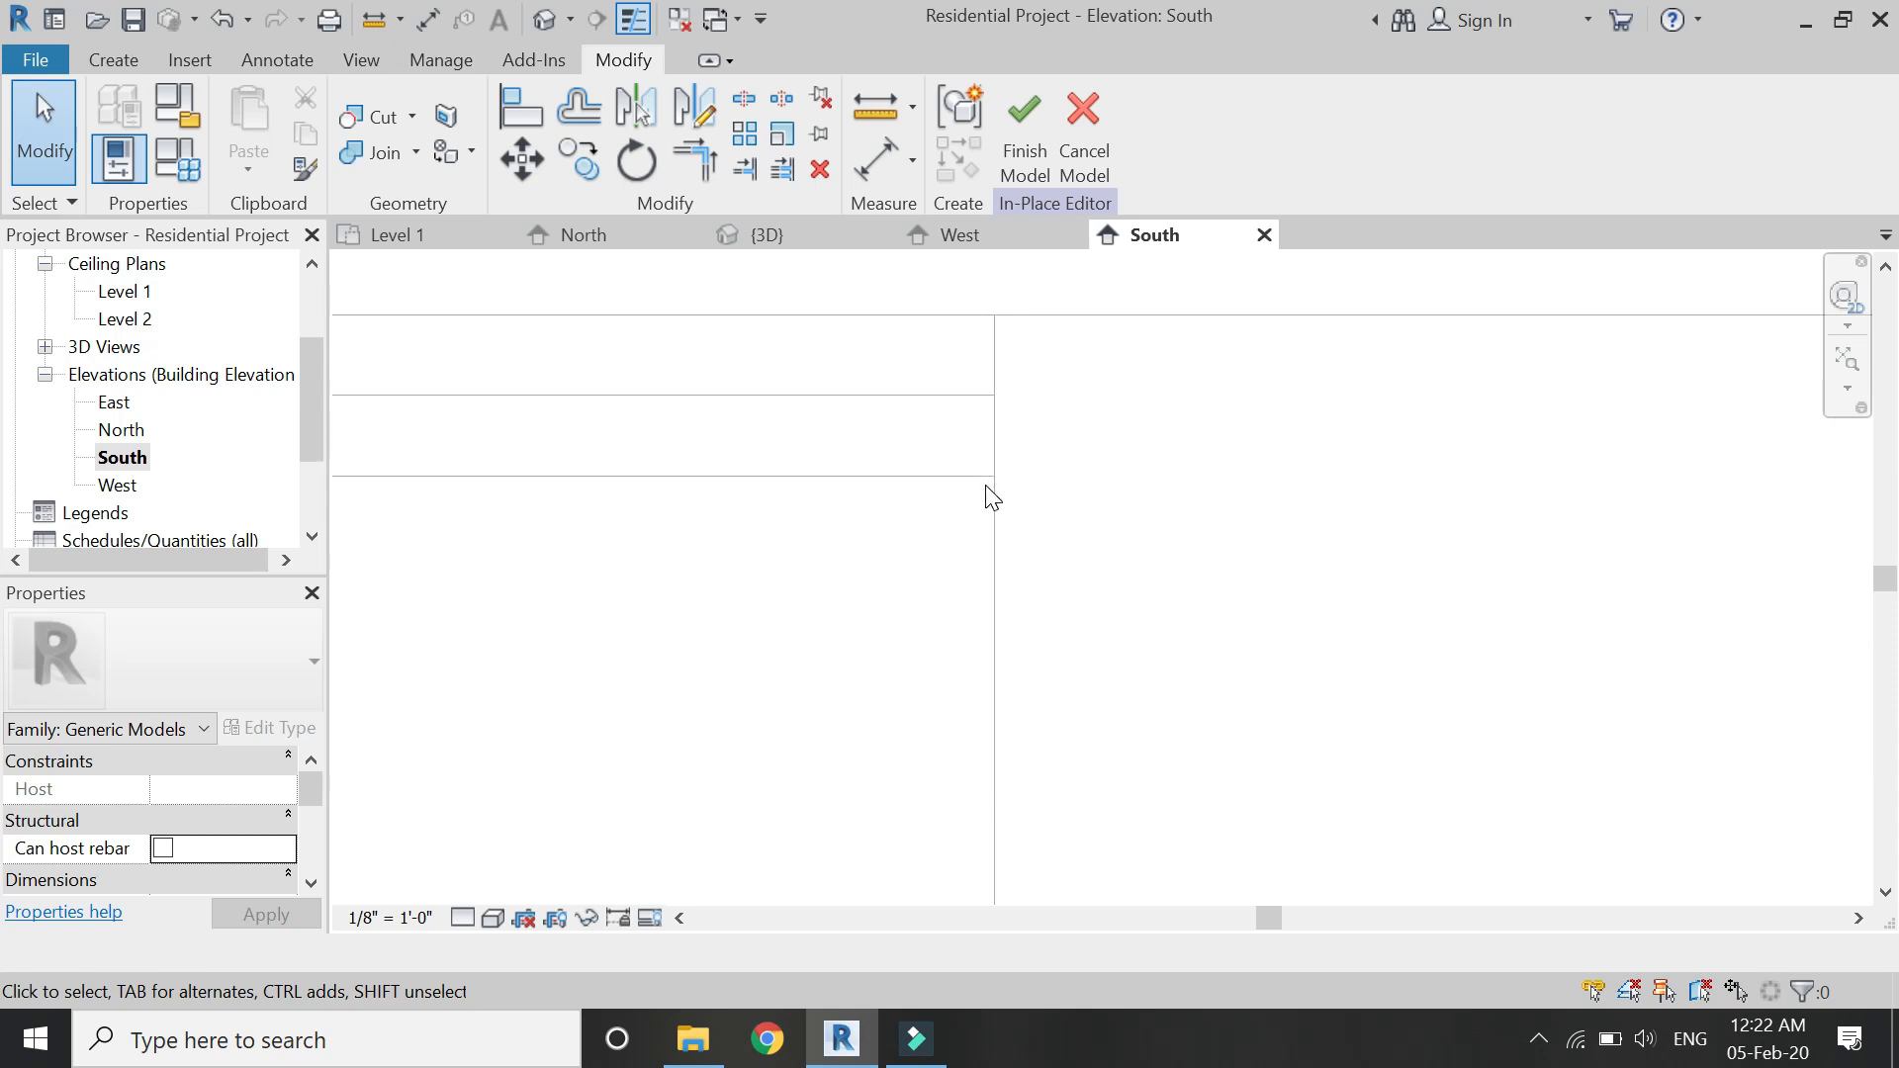
left_click(114, 59)
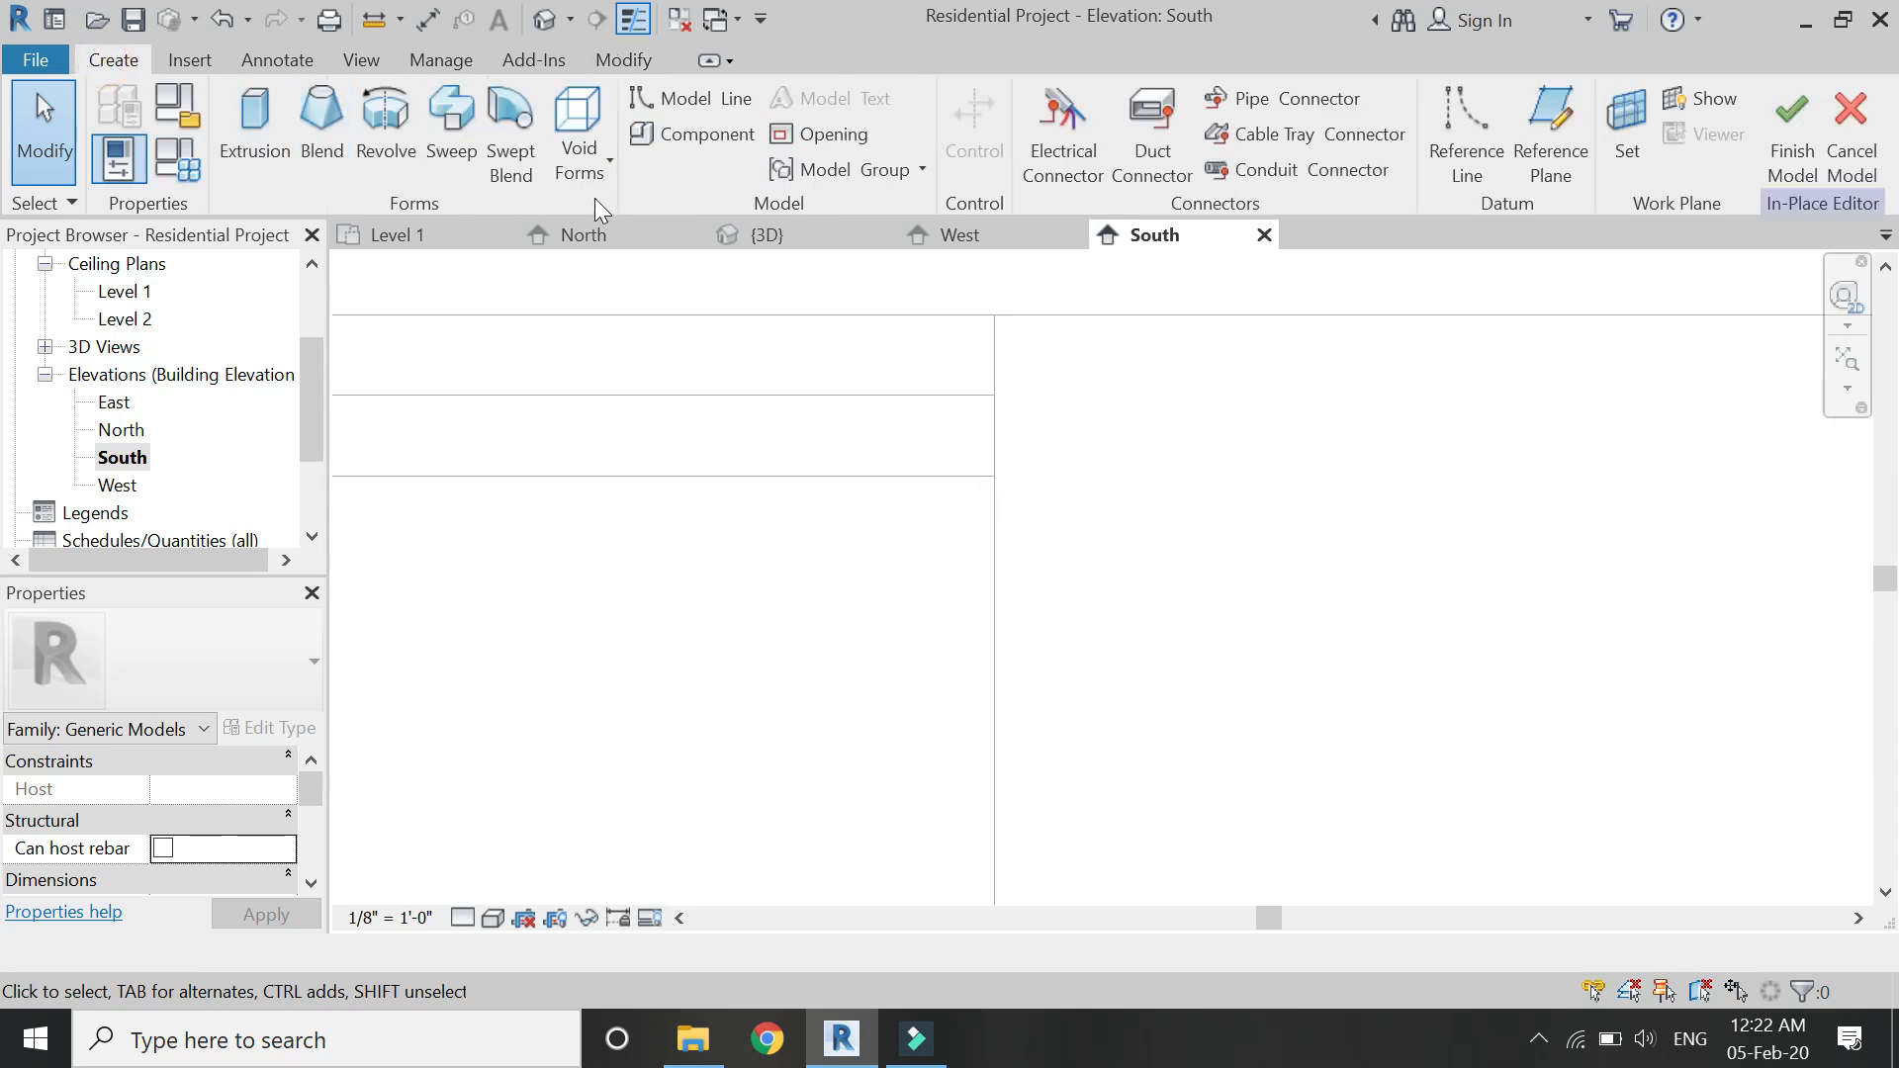
left_click(273, 144)
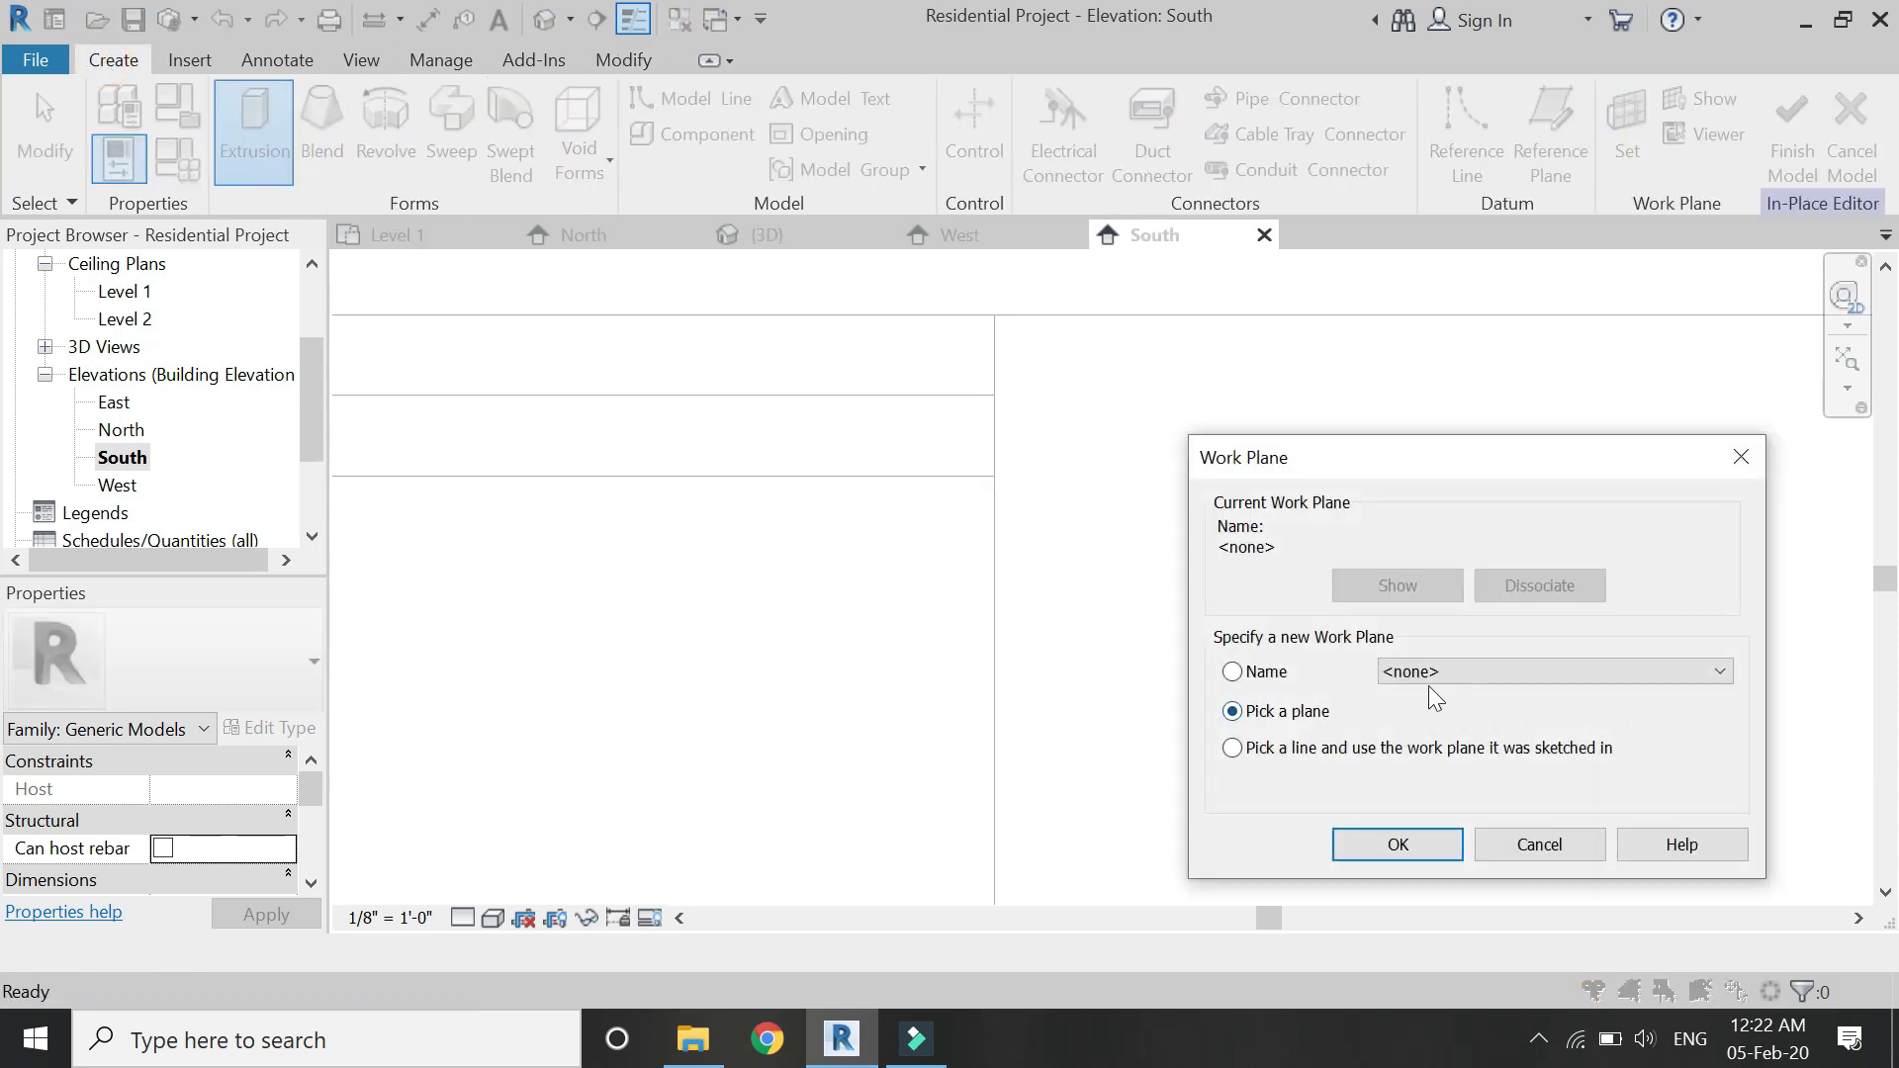
left_click(1445, 670)
left_click(1460, 754)
left_click(1404, 843)
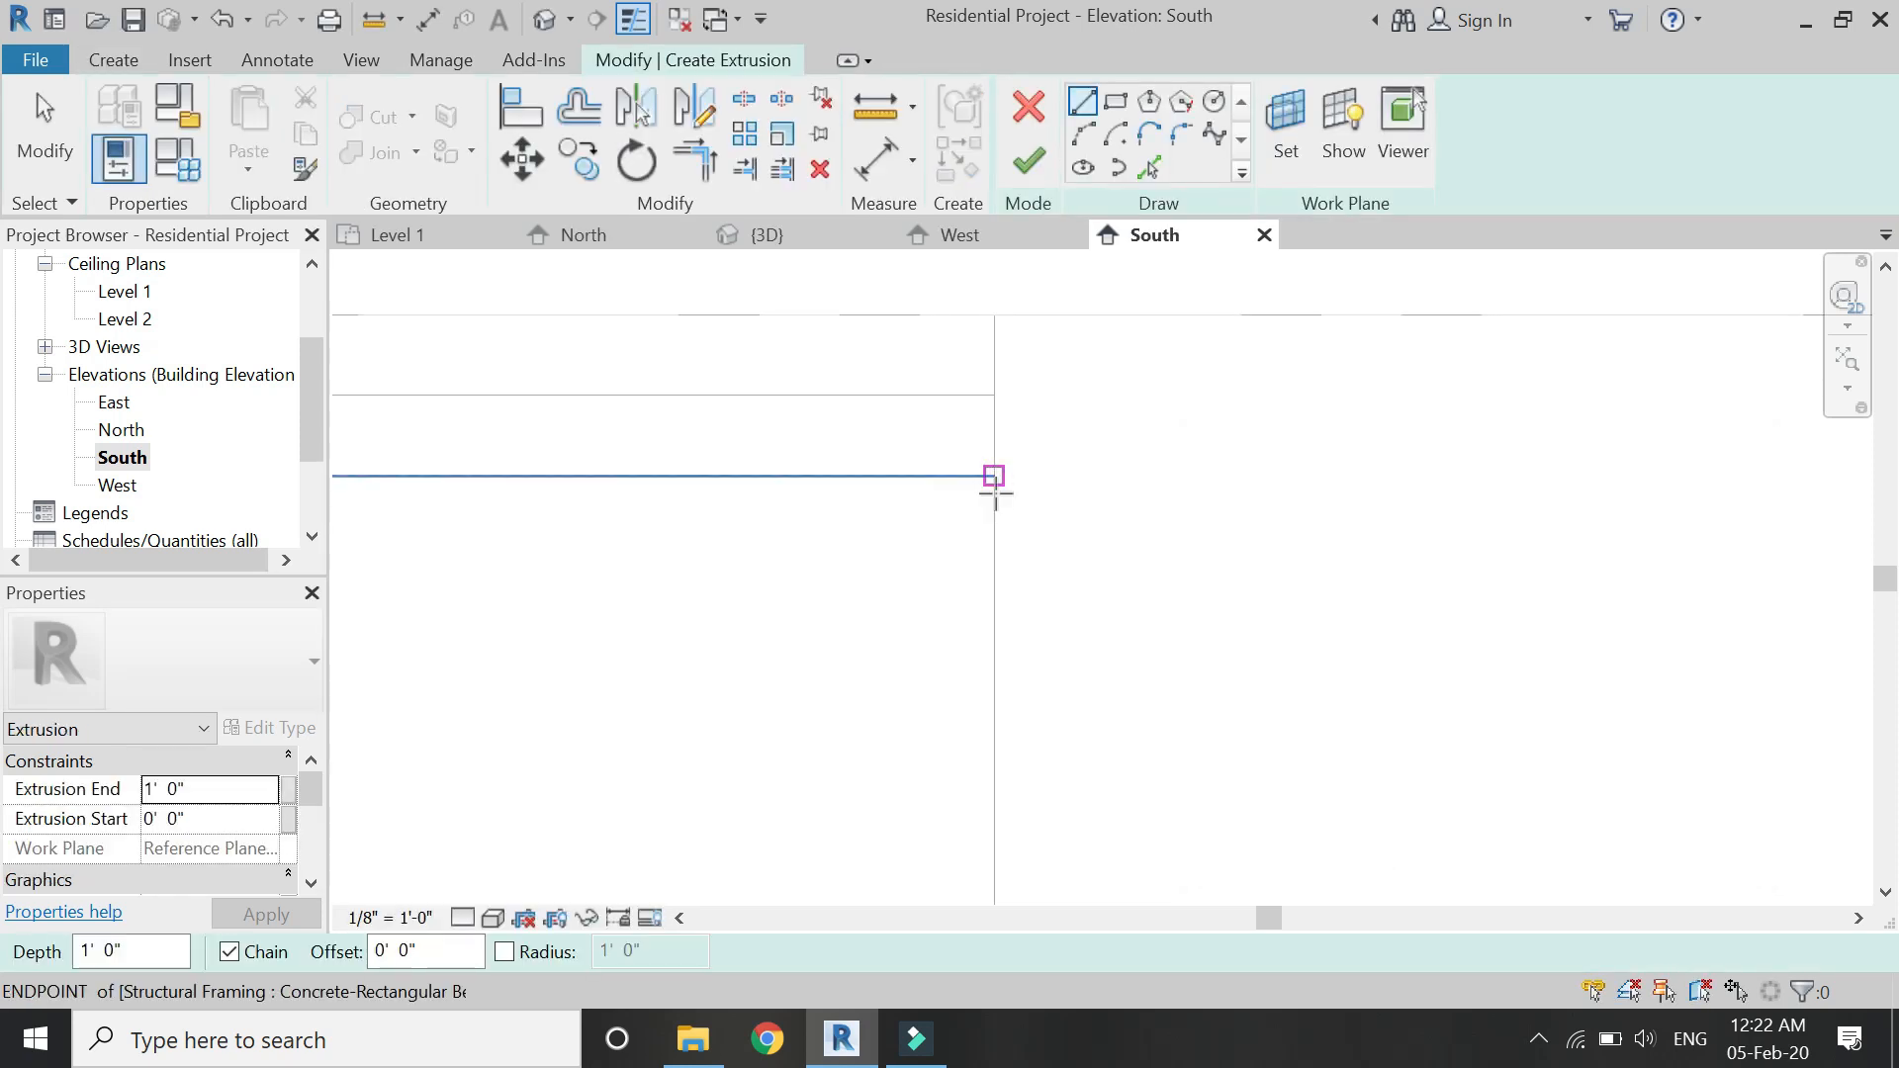
Sketch the louver profile's vertical edge on the wall face just below the beam, with parallel 1'6" horizontal edges extending outward from both ends.
left_click(994, 500)
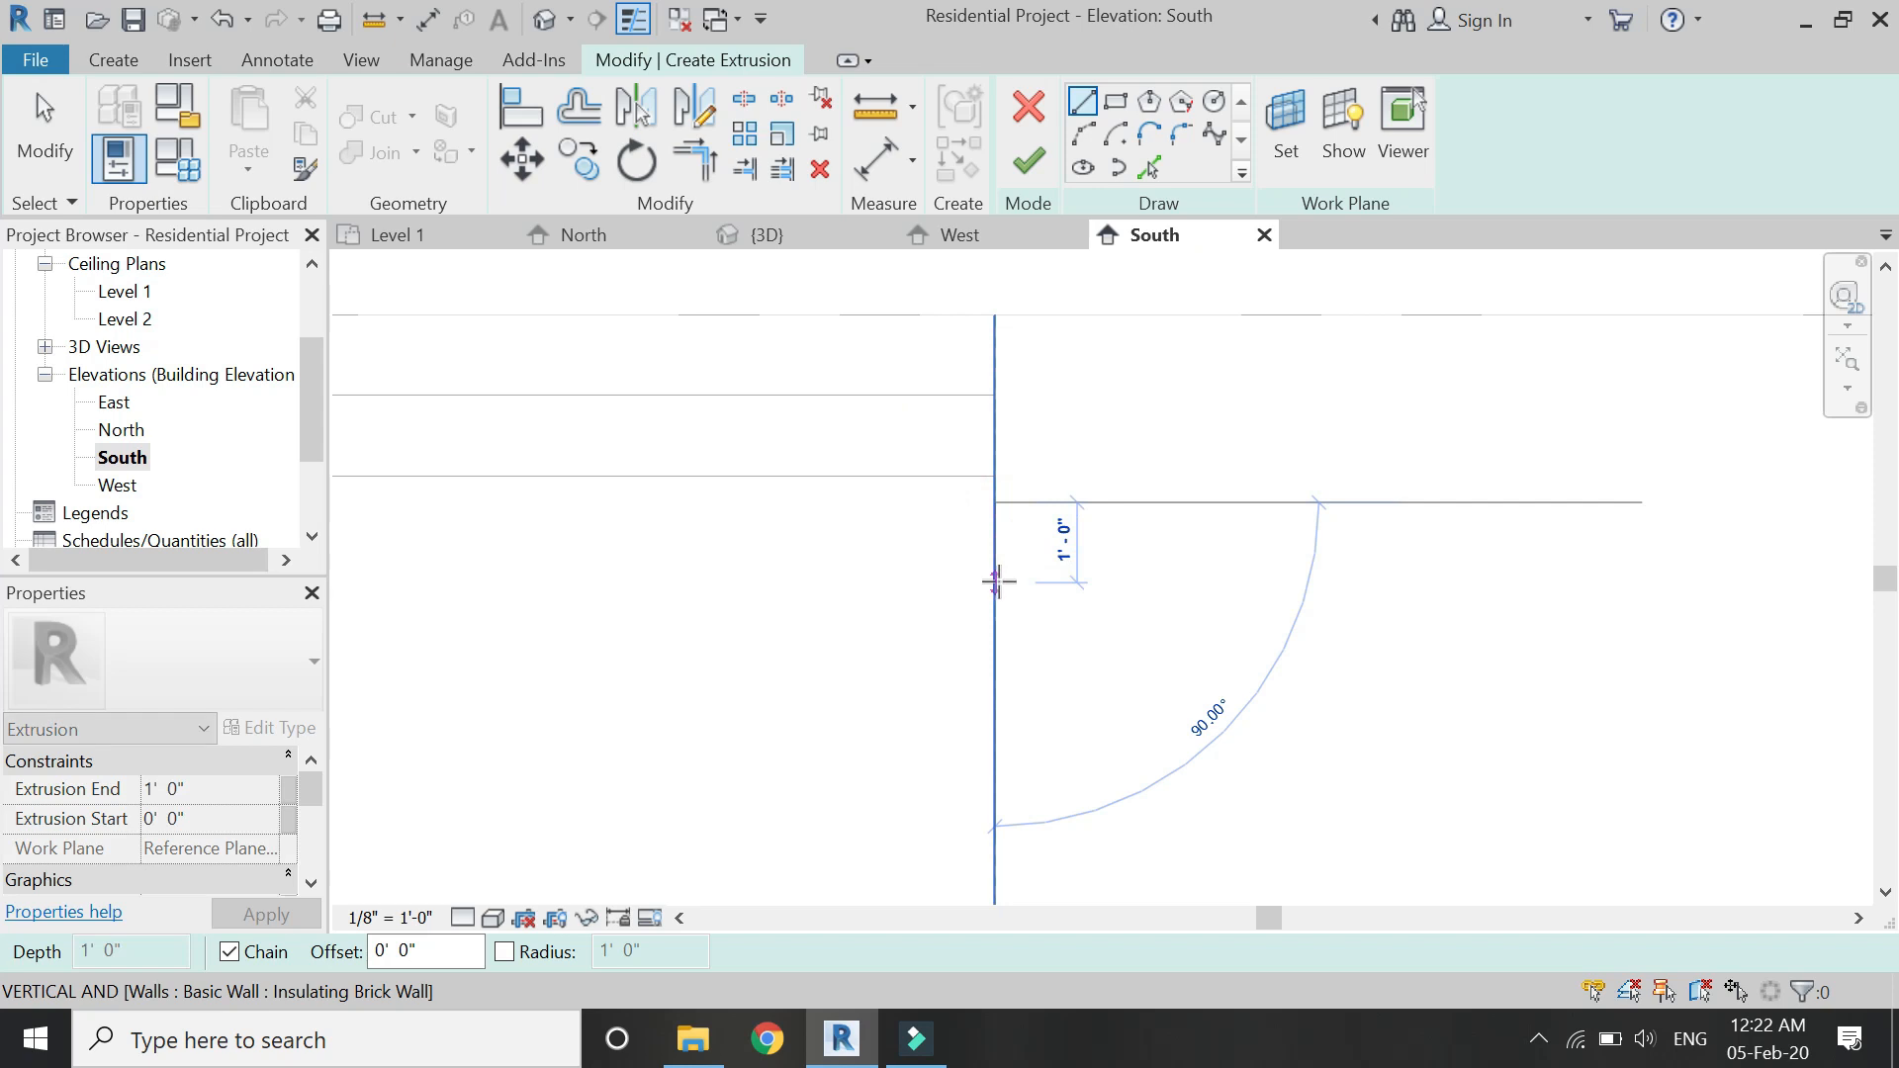
type("1'6")
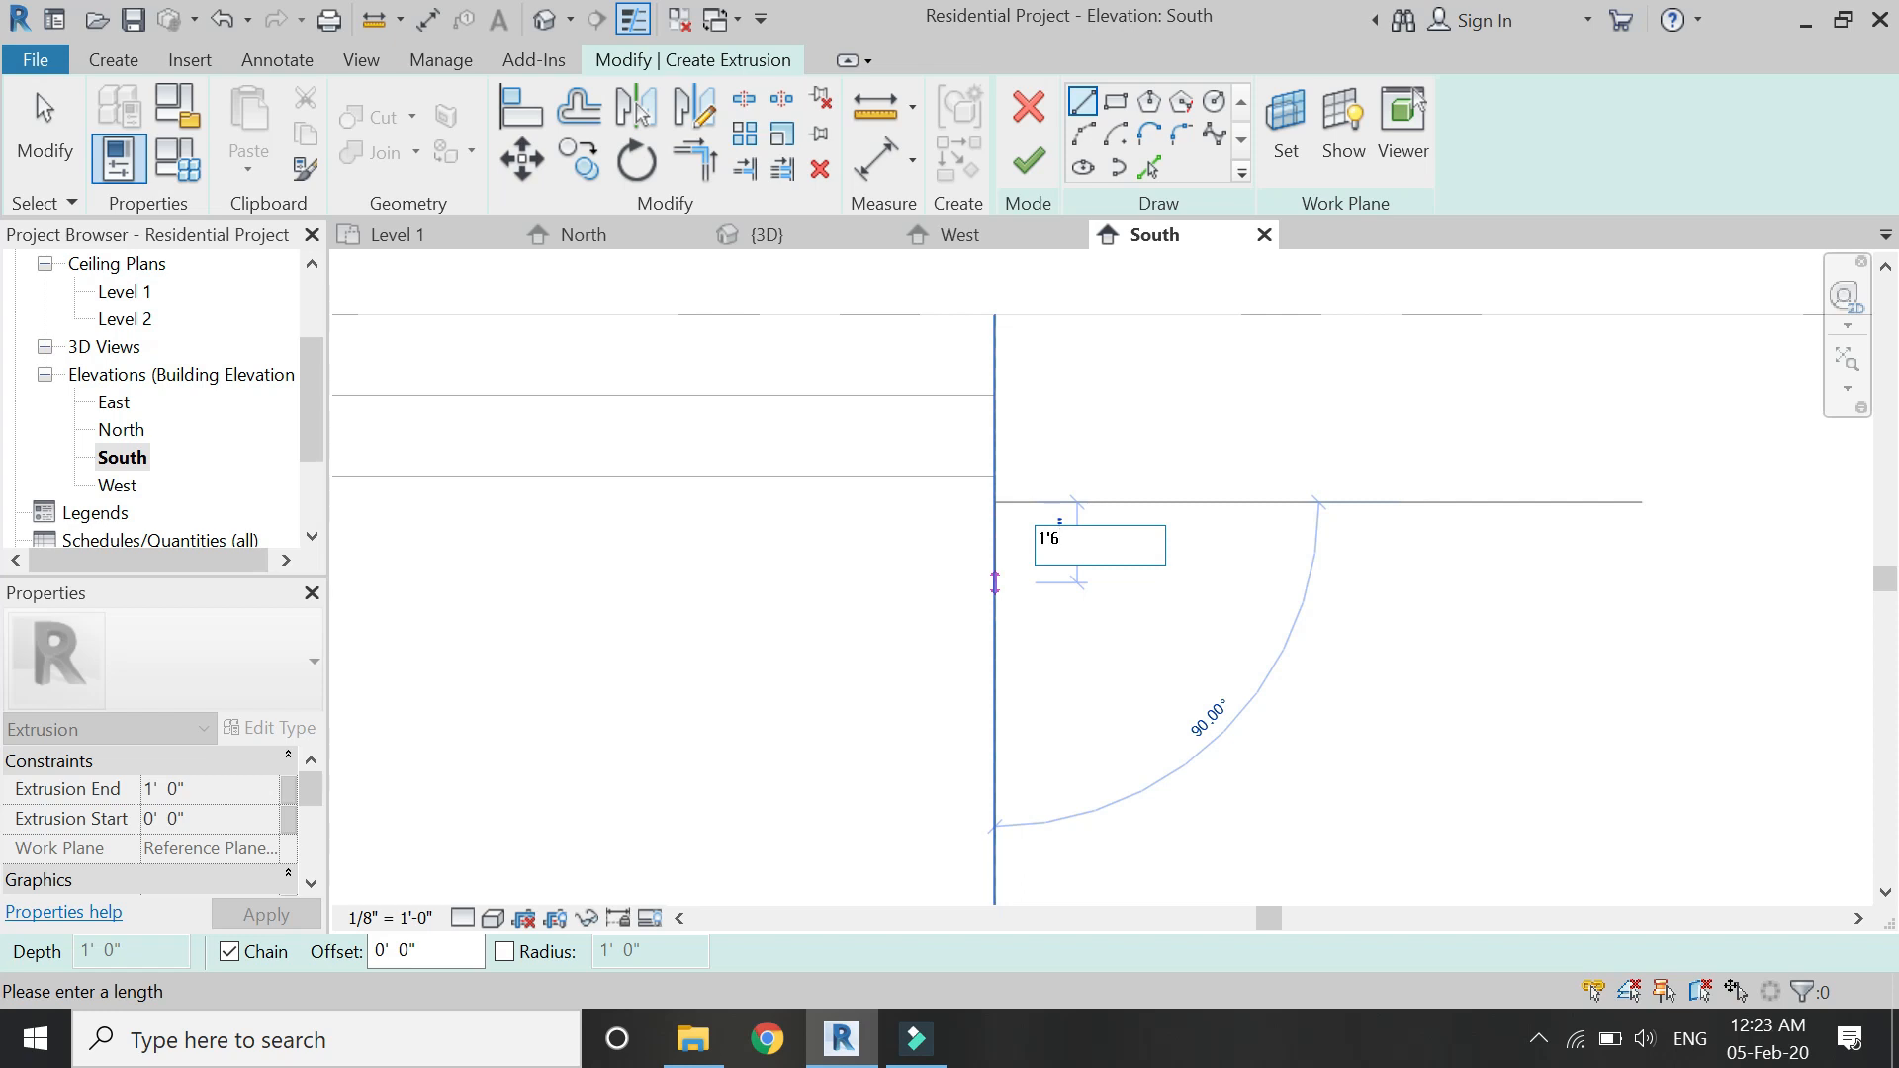
key("Return")
type("1'6")
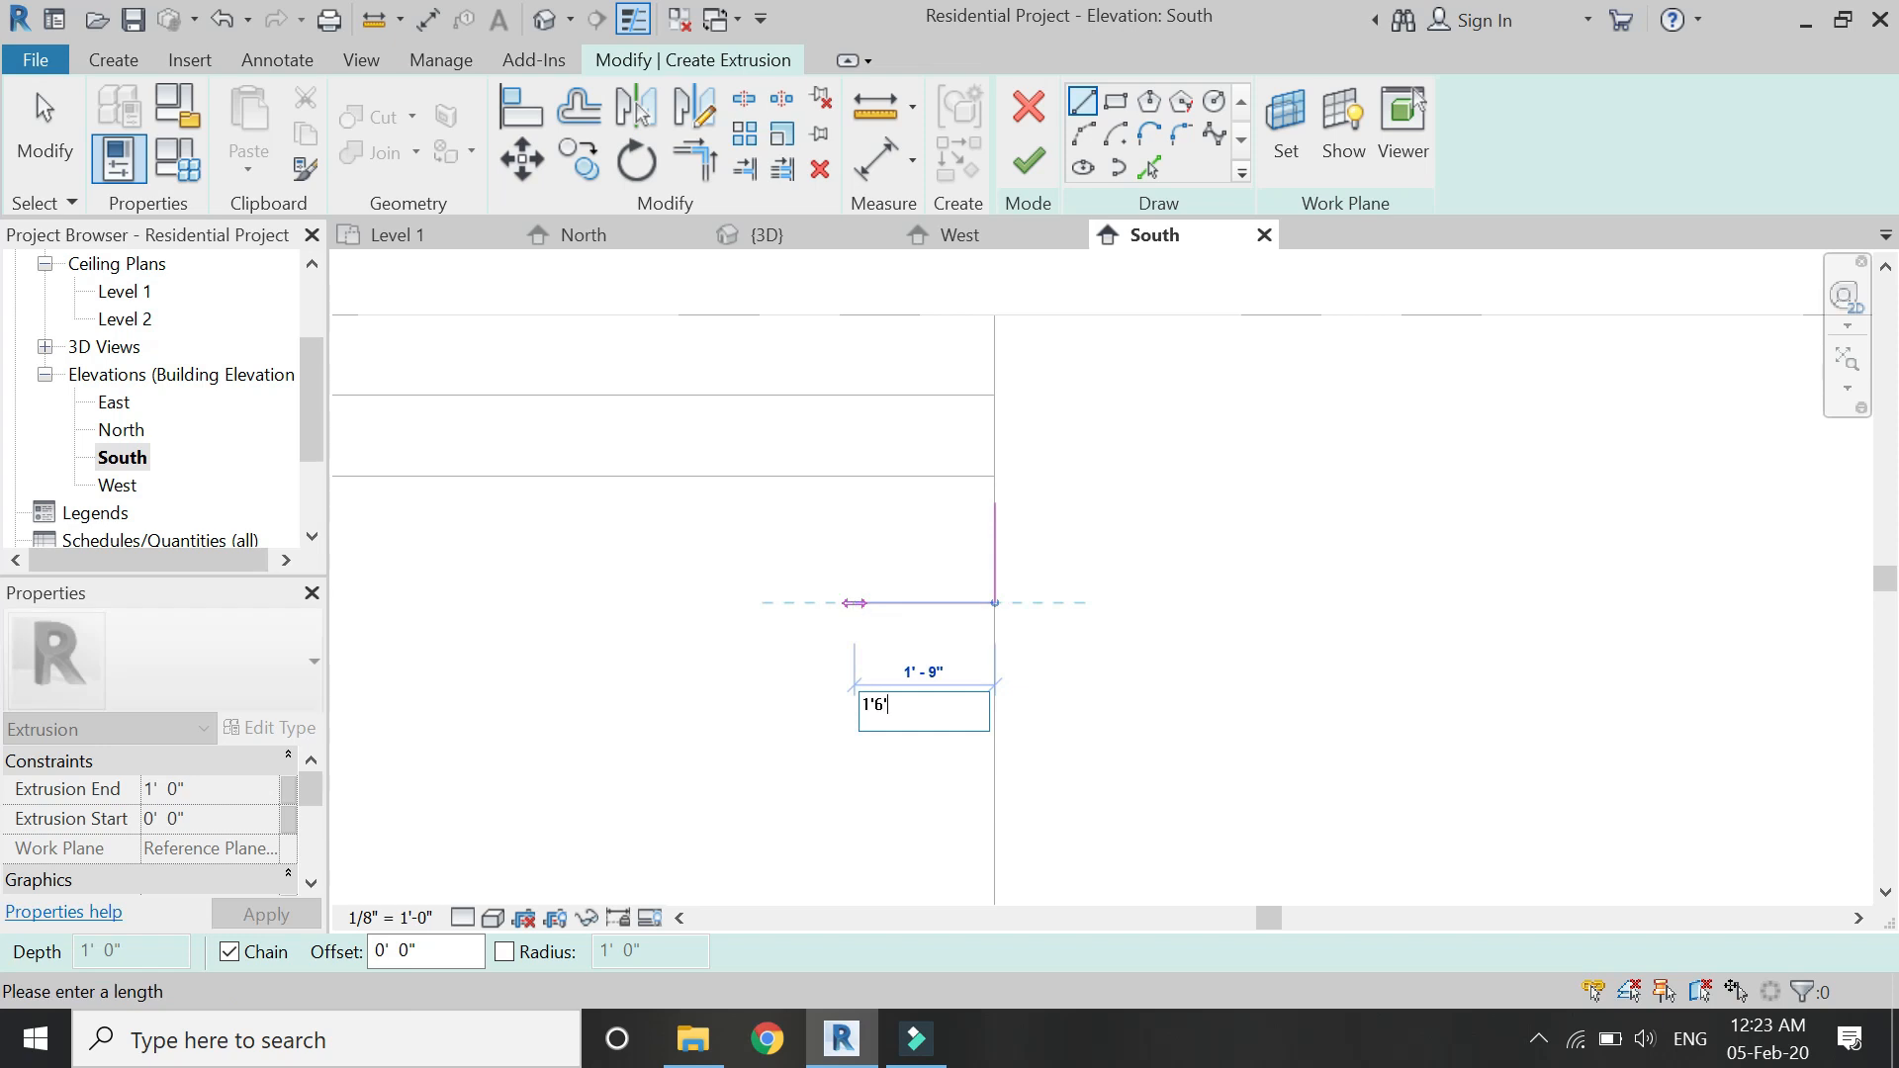
key("Return")
key("Escape")
left_click(995, 503)
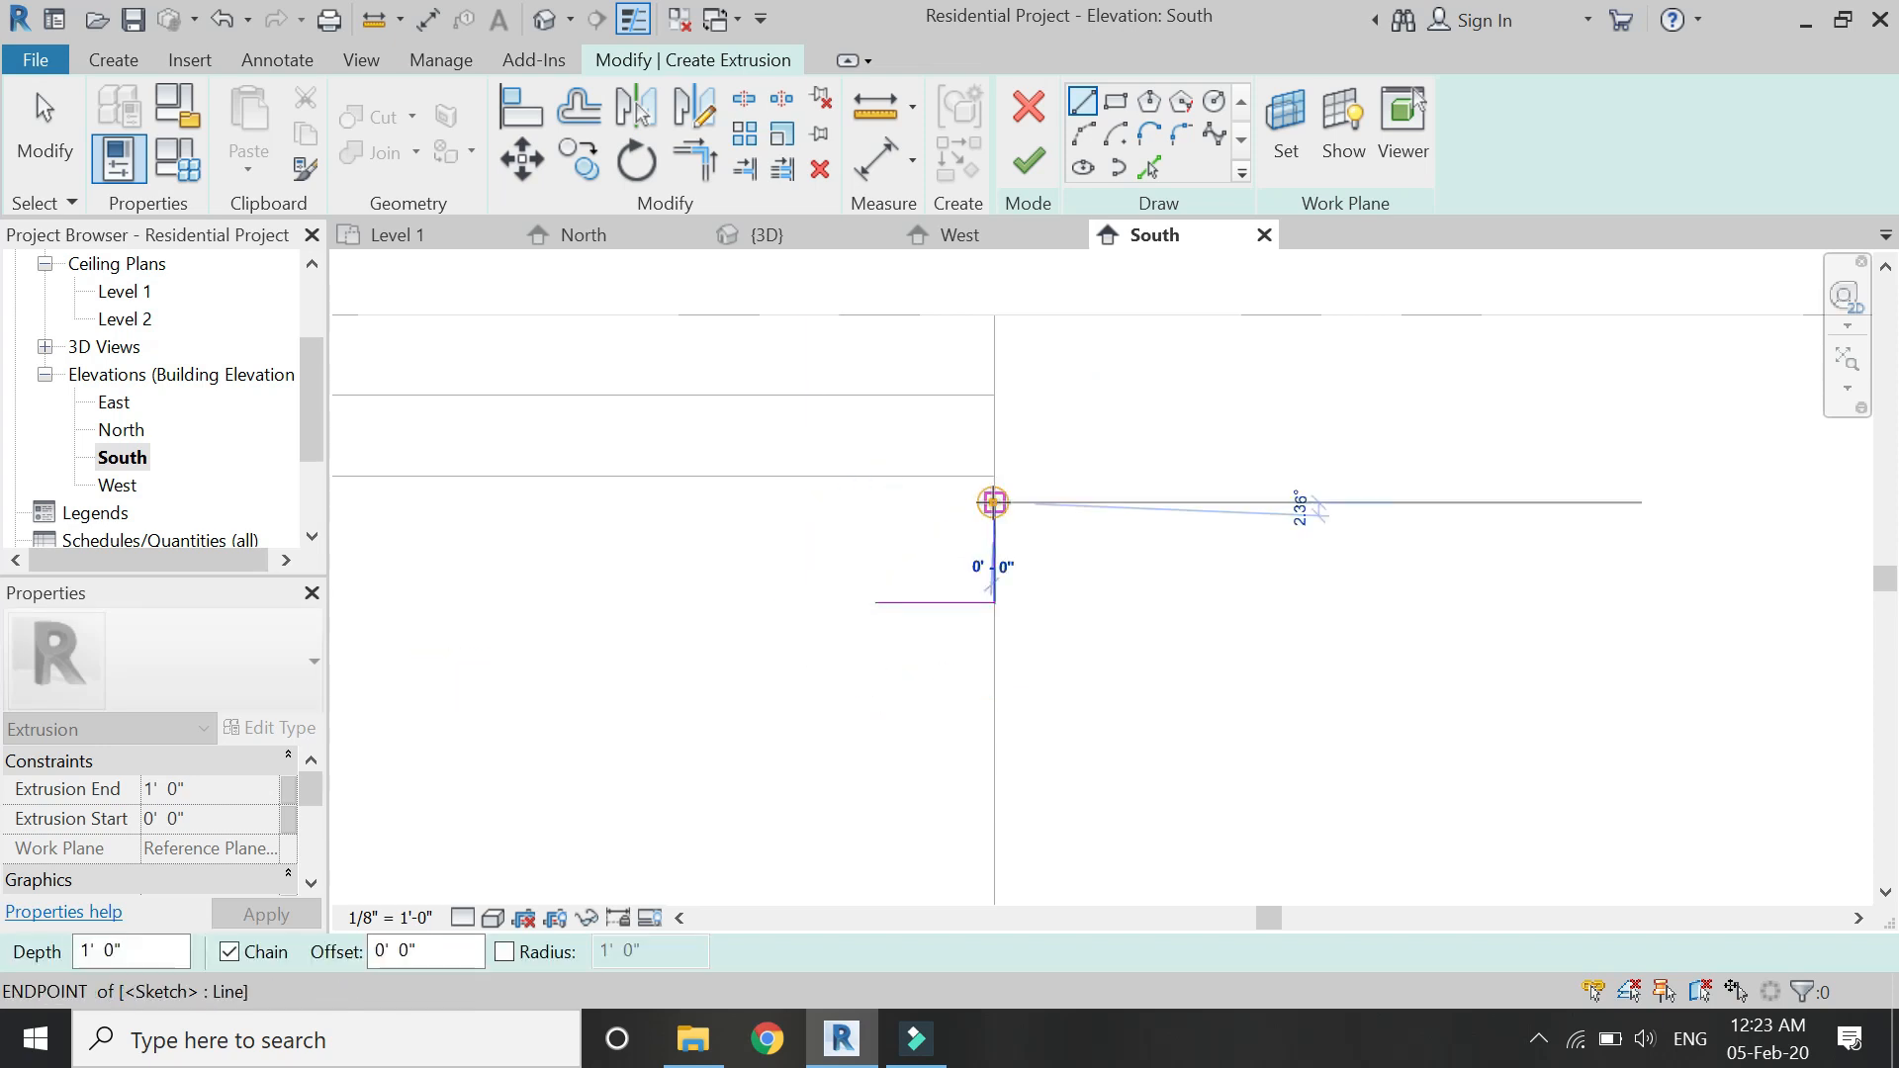
left_click(874, 502)
Close the louver profile with a start-end-radius arc rounding its outer end, and leave the drawing tool.
left_click(1083, 133)
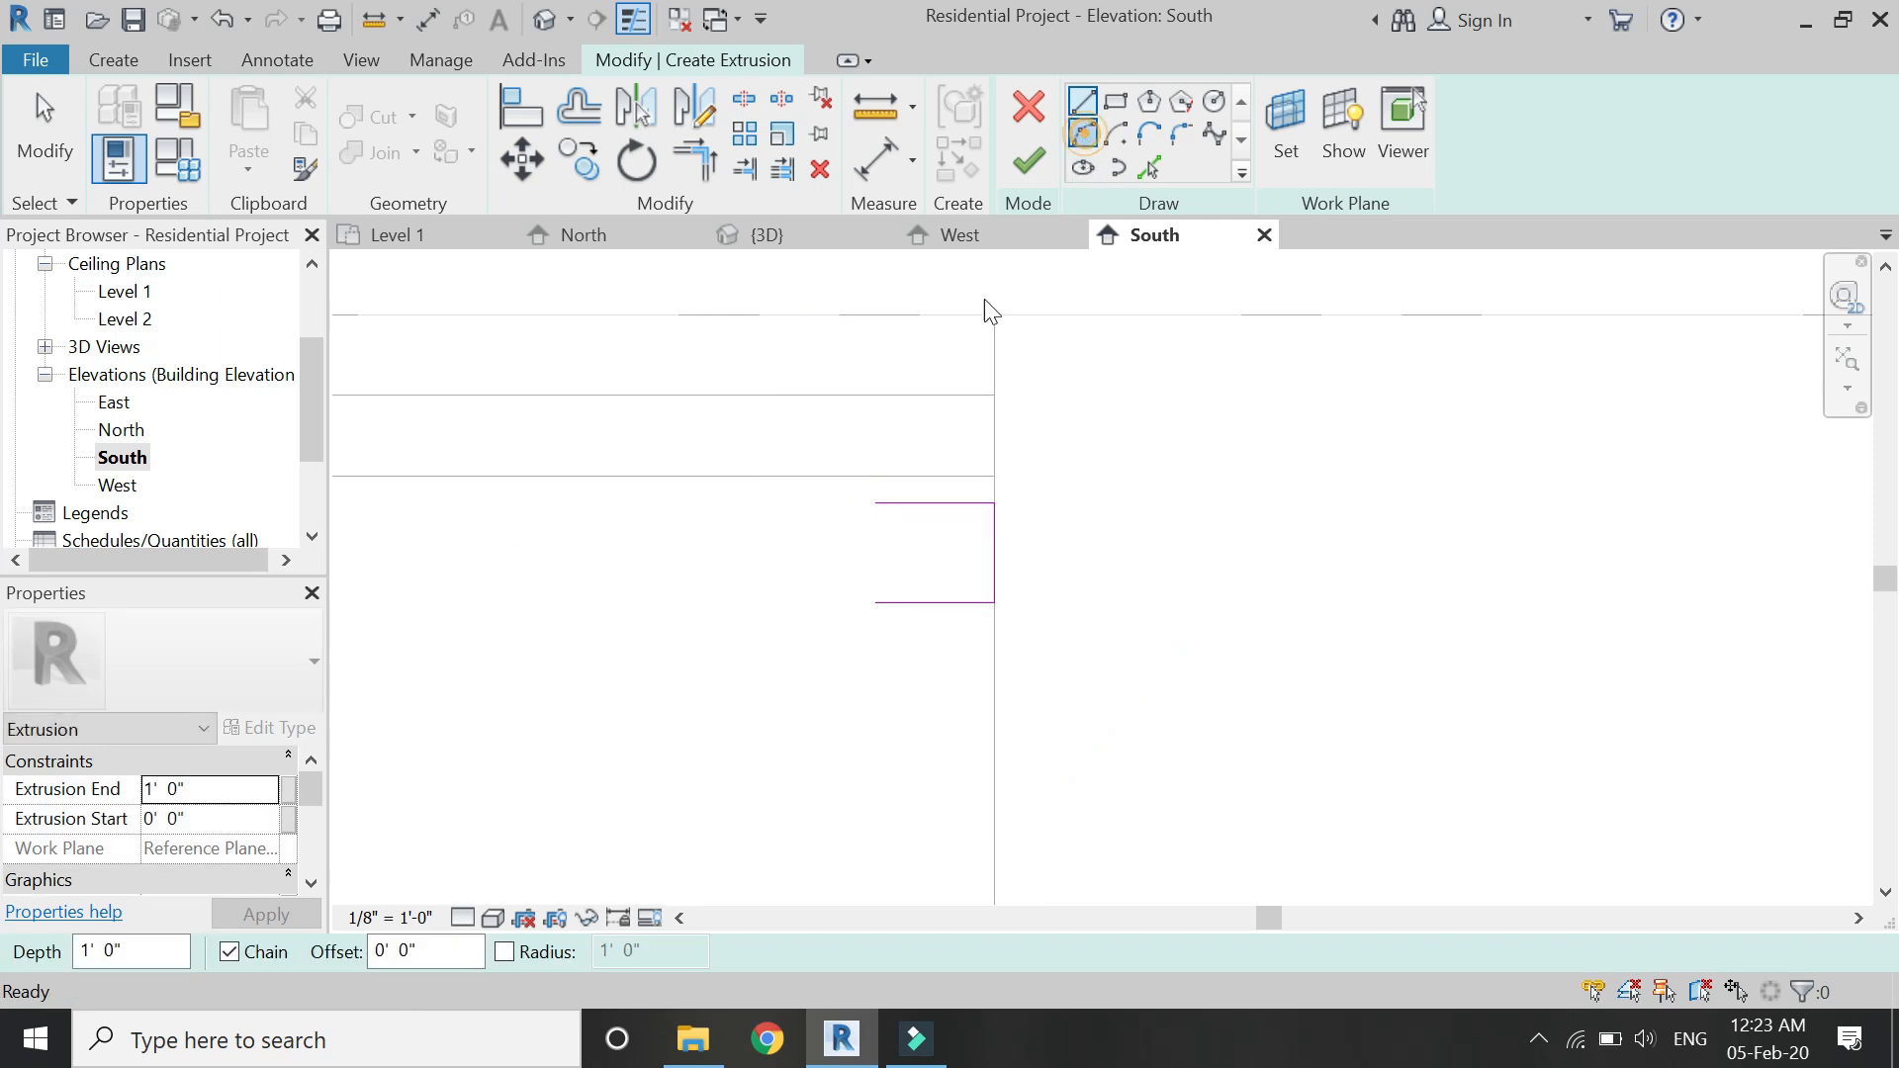
left_click(874, 502)
left_click(874, 603)
left_click(827, 574)
key("Escape")
key("Escape")
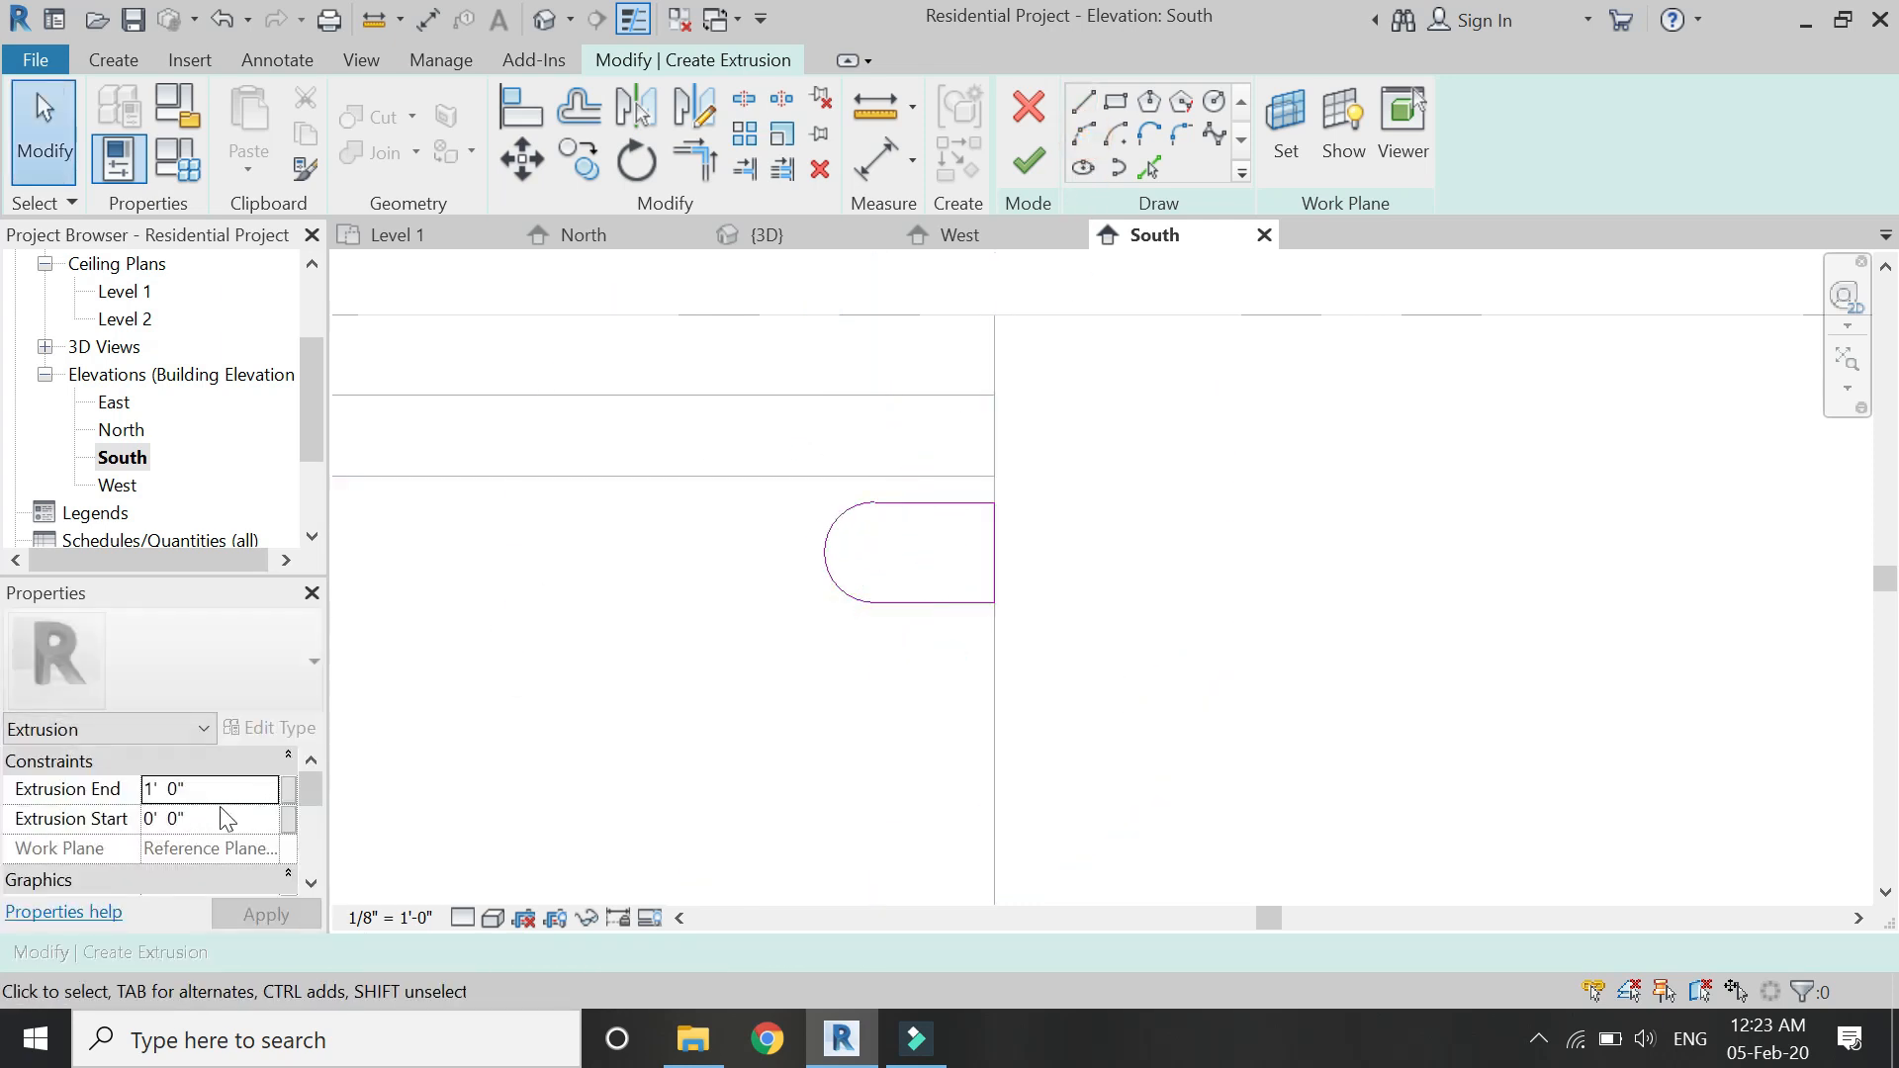
Set the louver's extrusion end to 6' 0" and finish the extrusion sketch.
left_click(220, 788)
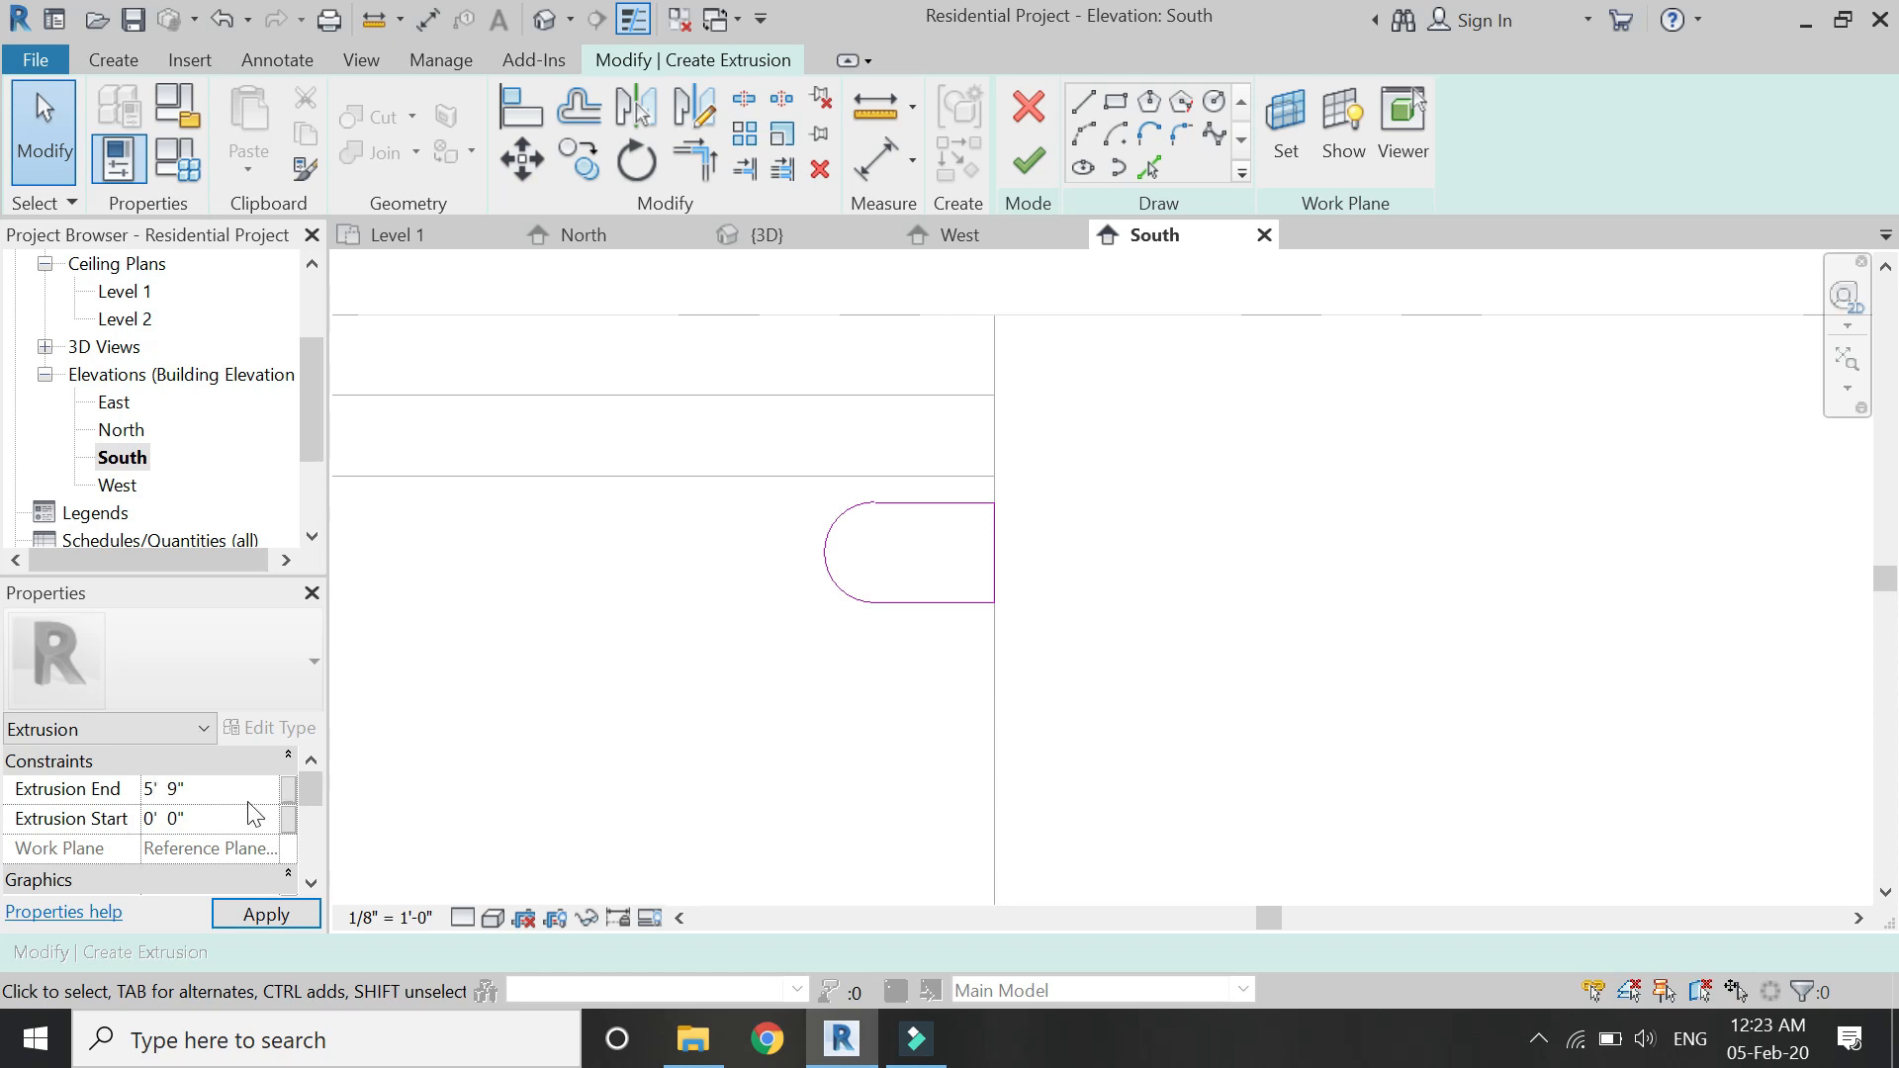
left_click(267, 916)
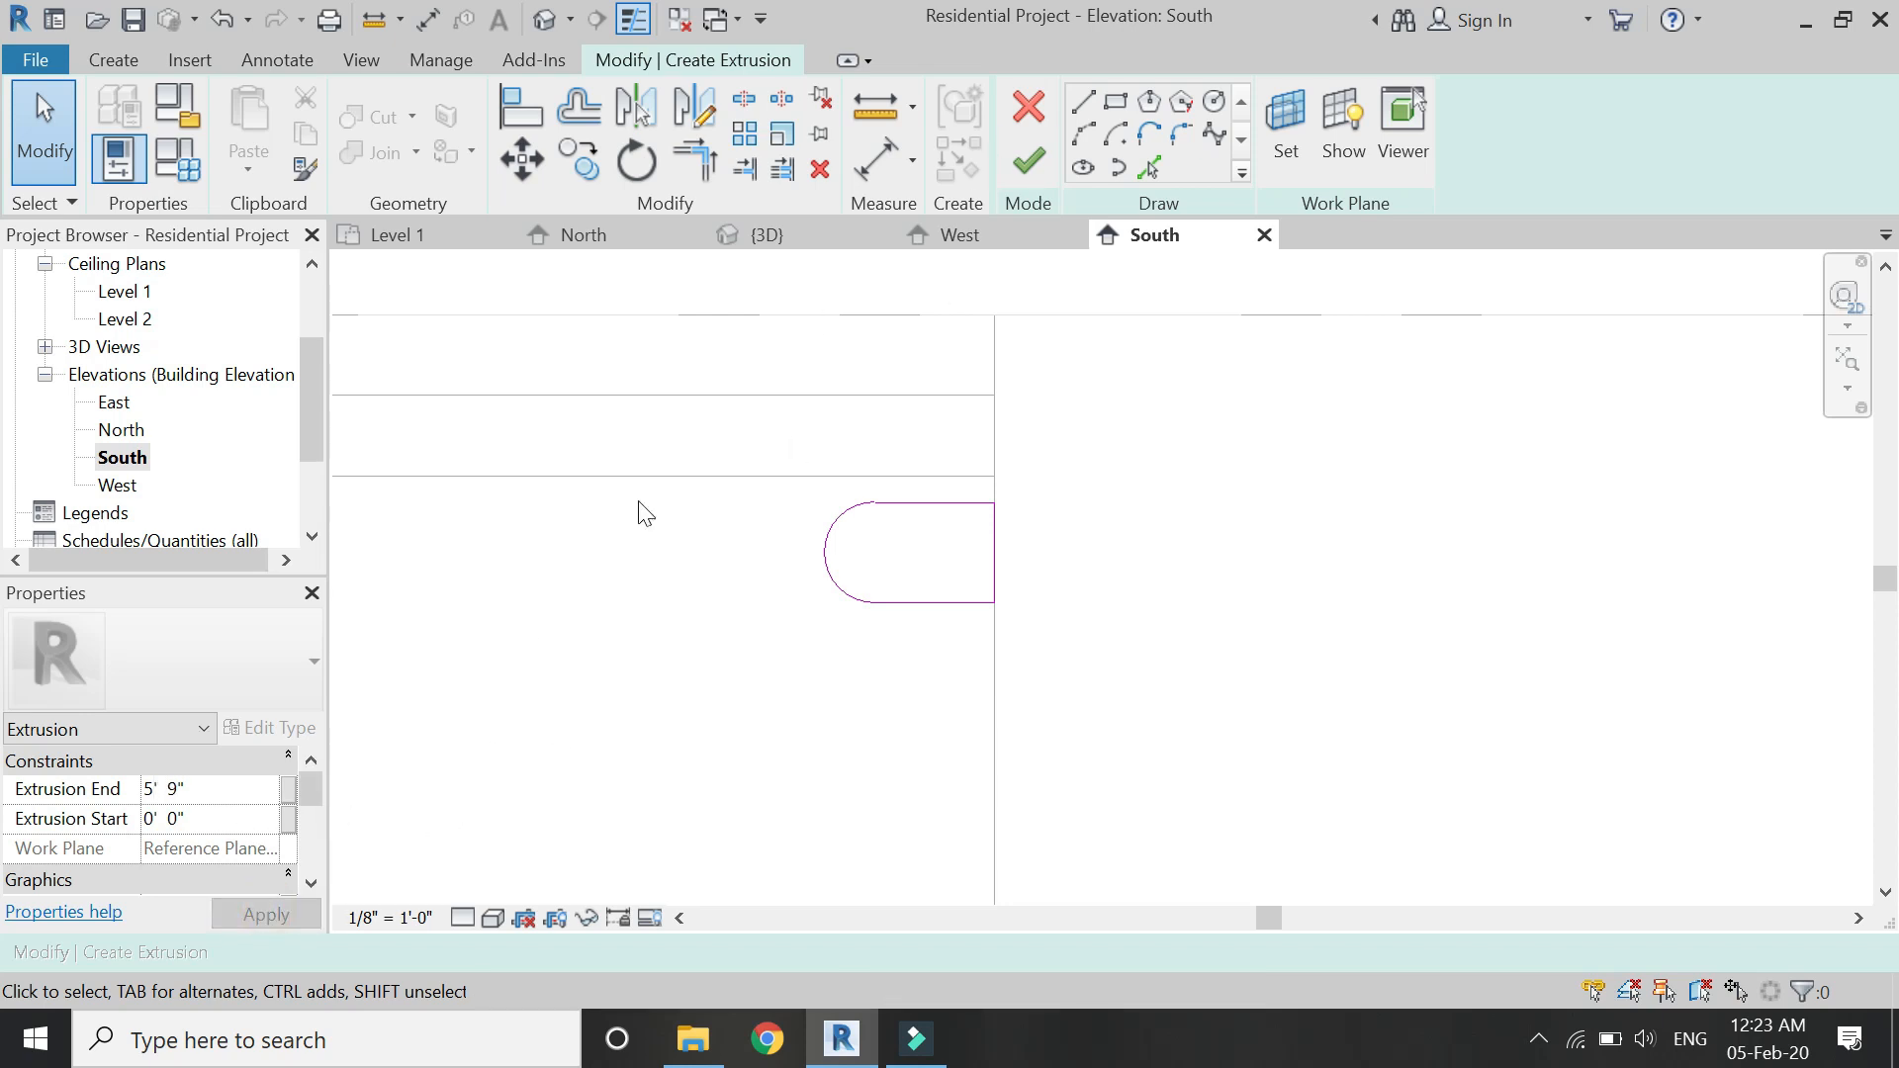
left_click(229, 786)
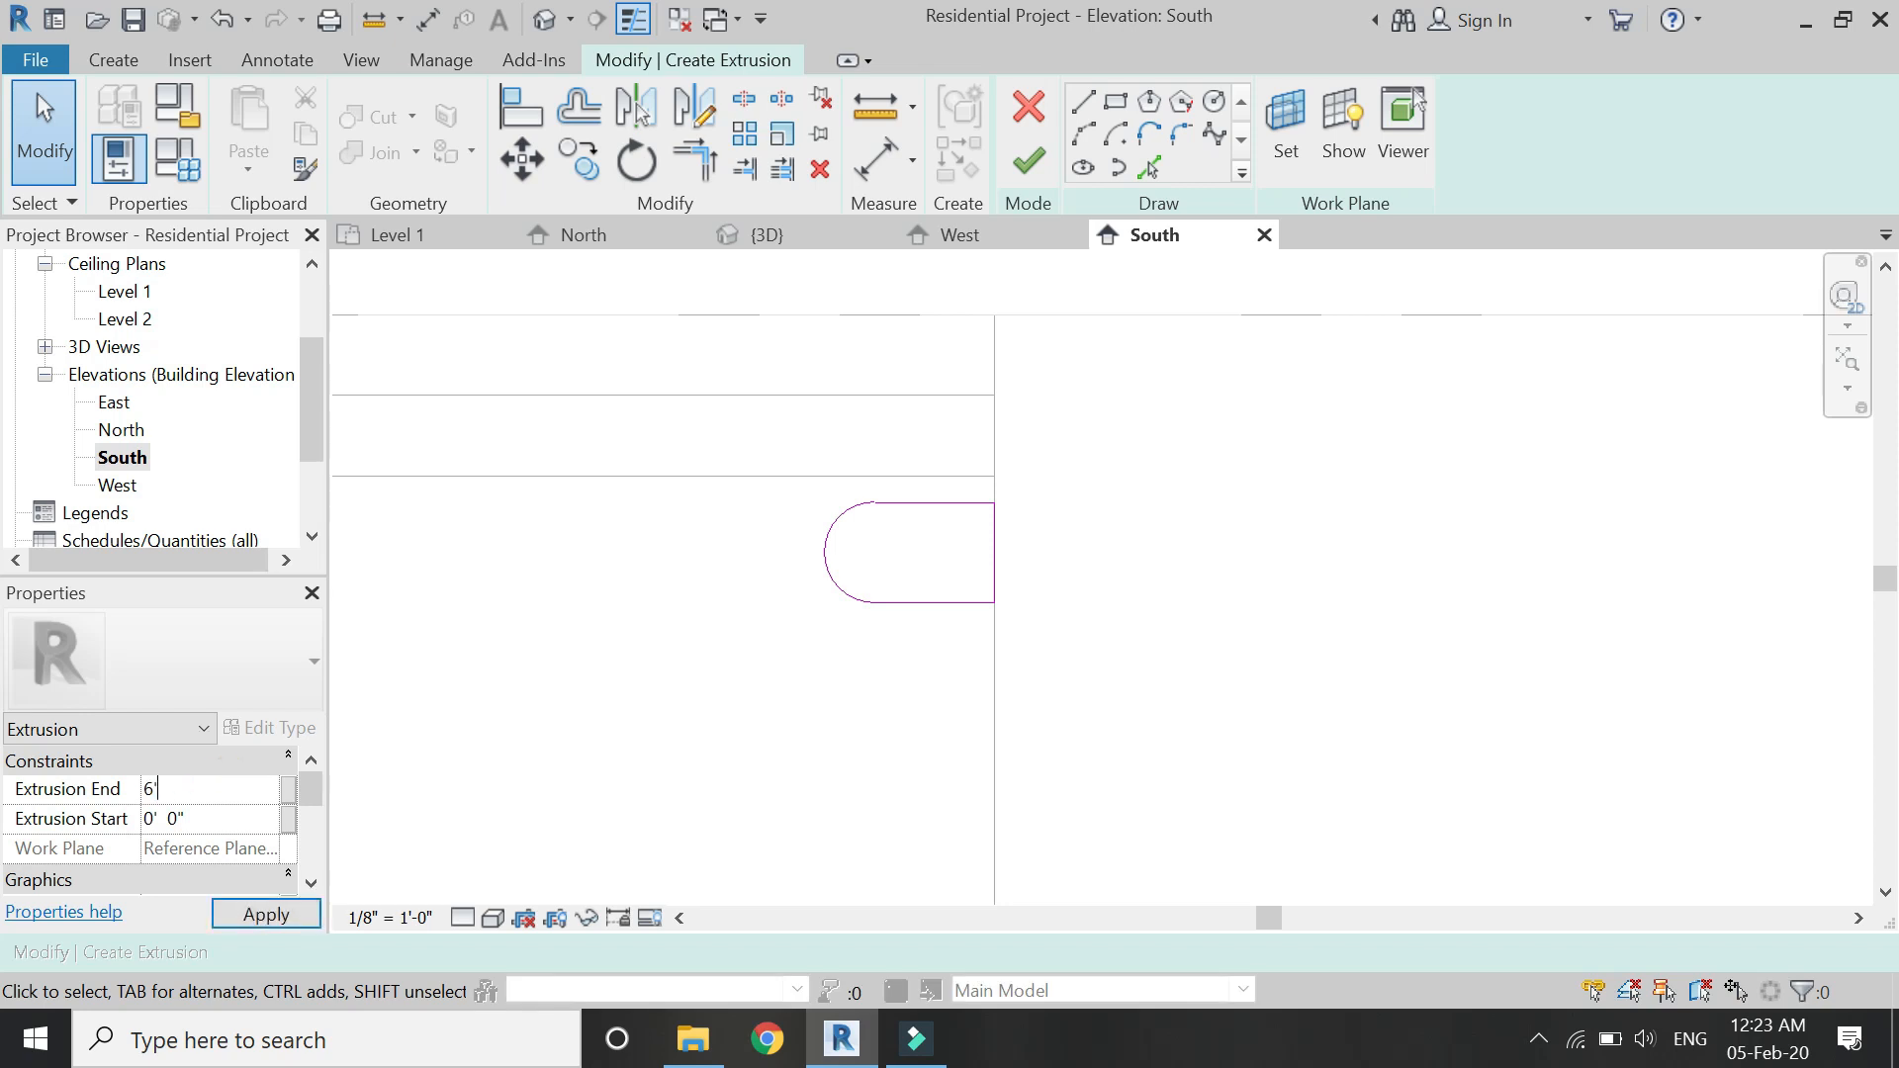
left_click(265, 912)
left_click(1029, 160)
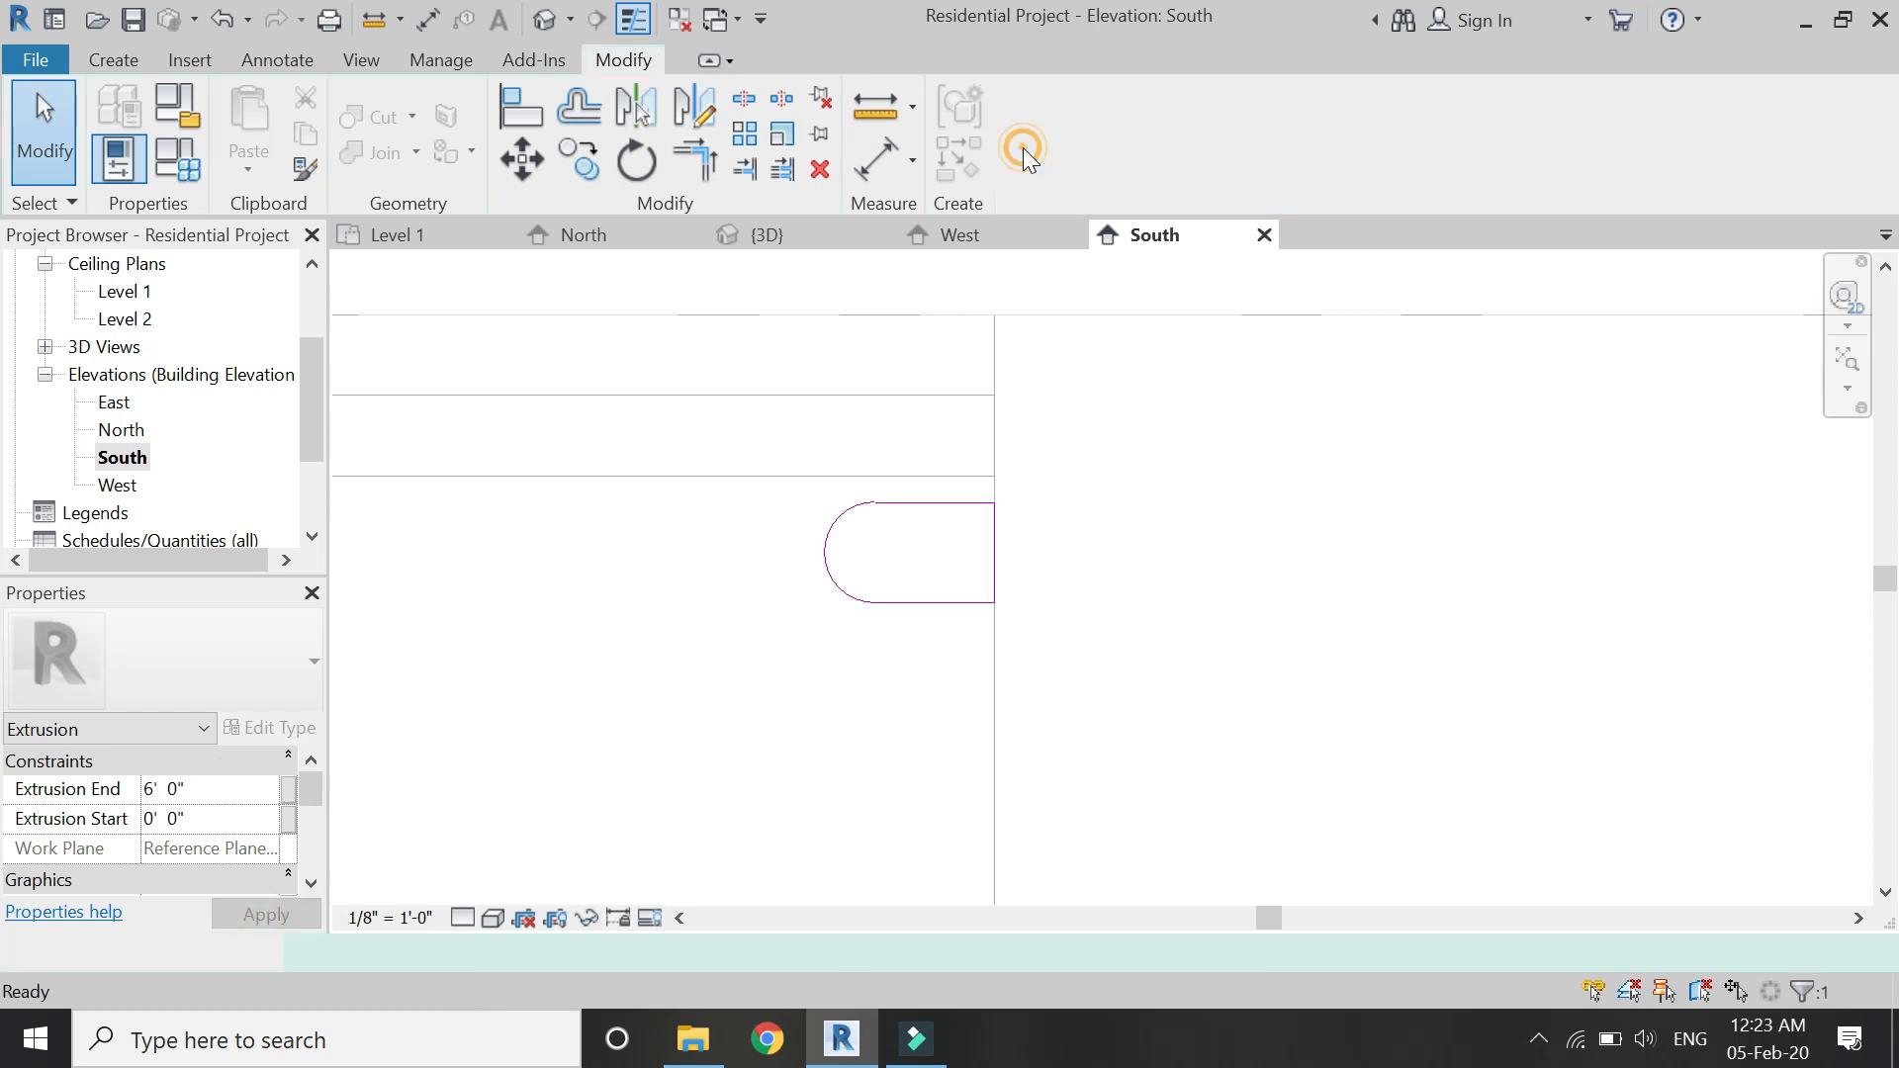
Reverse the louver's extrusion in the 3D view by setting its extrusion end to -6' 0".
left_click(803, 237)
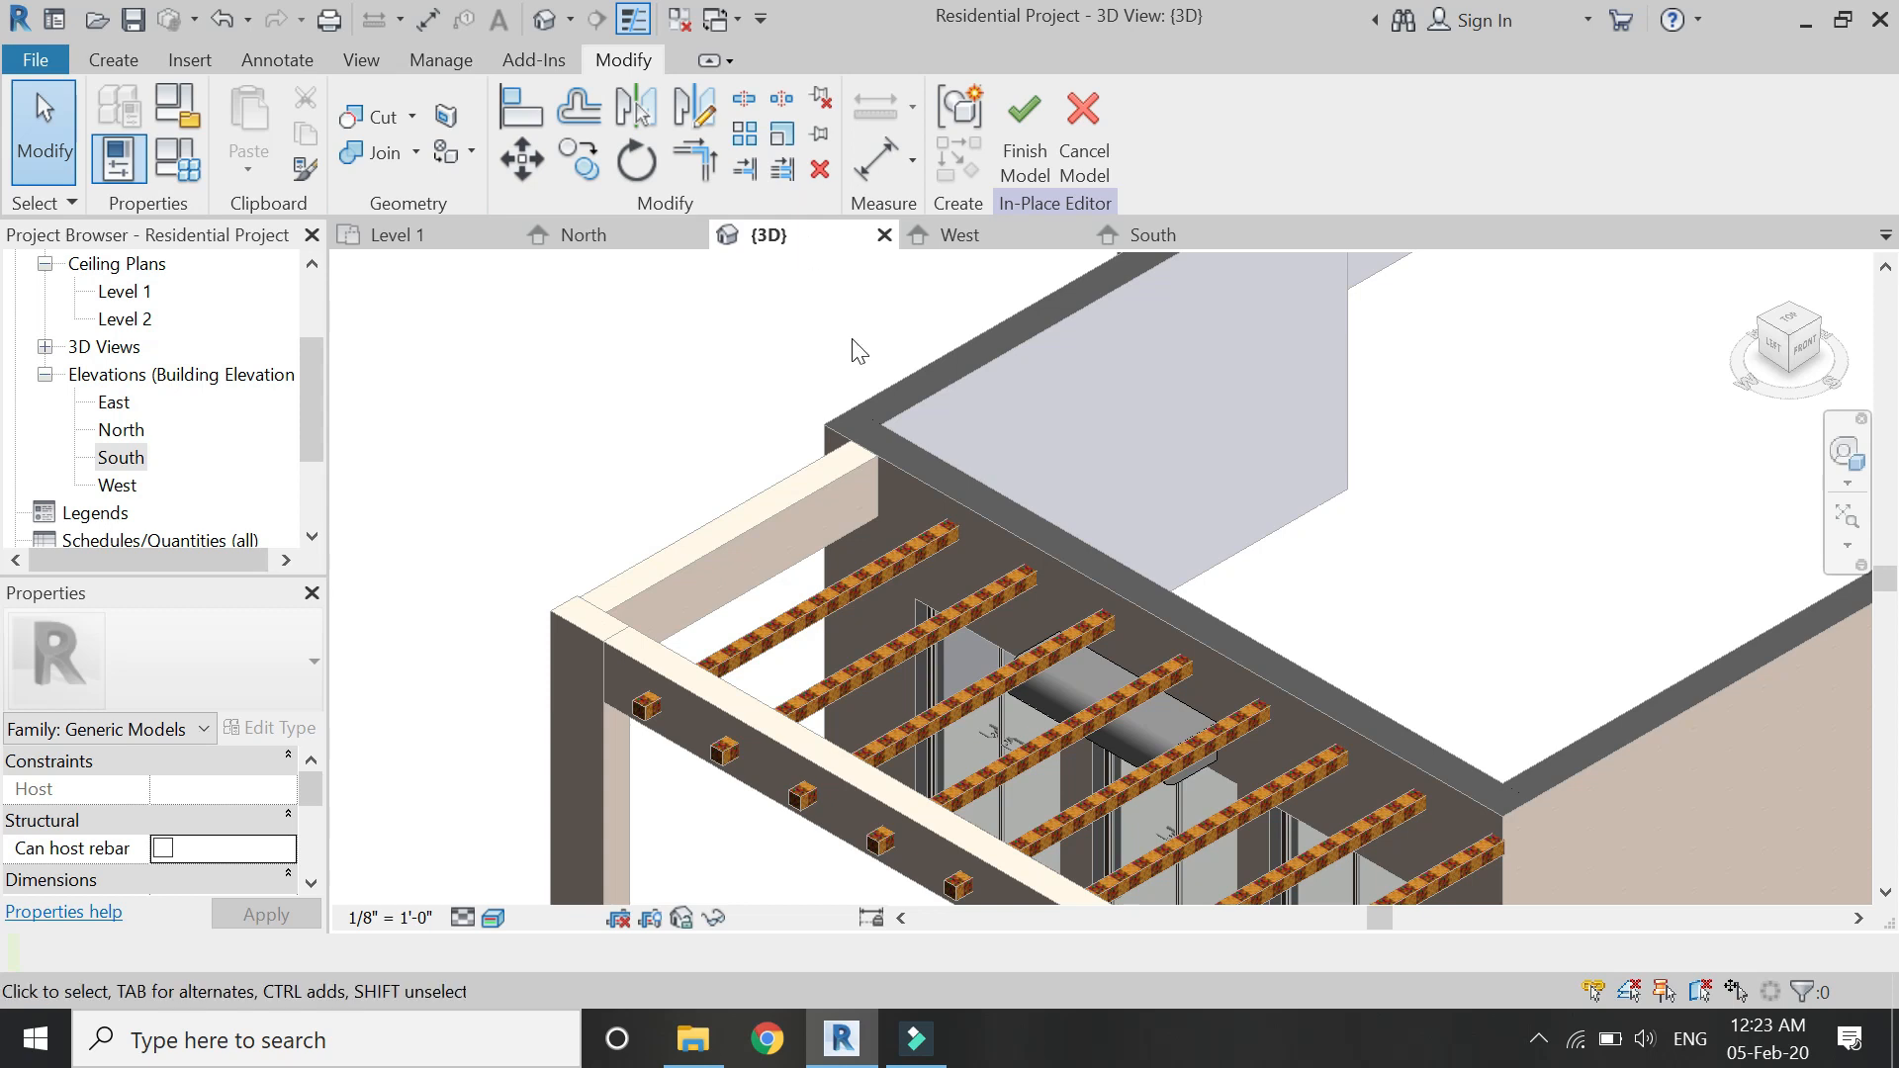
scroll(1053, 681, "down", 2)
left_click(964, 579)
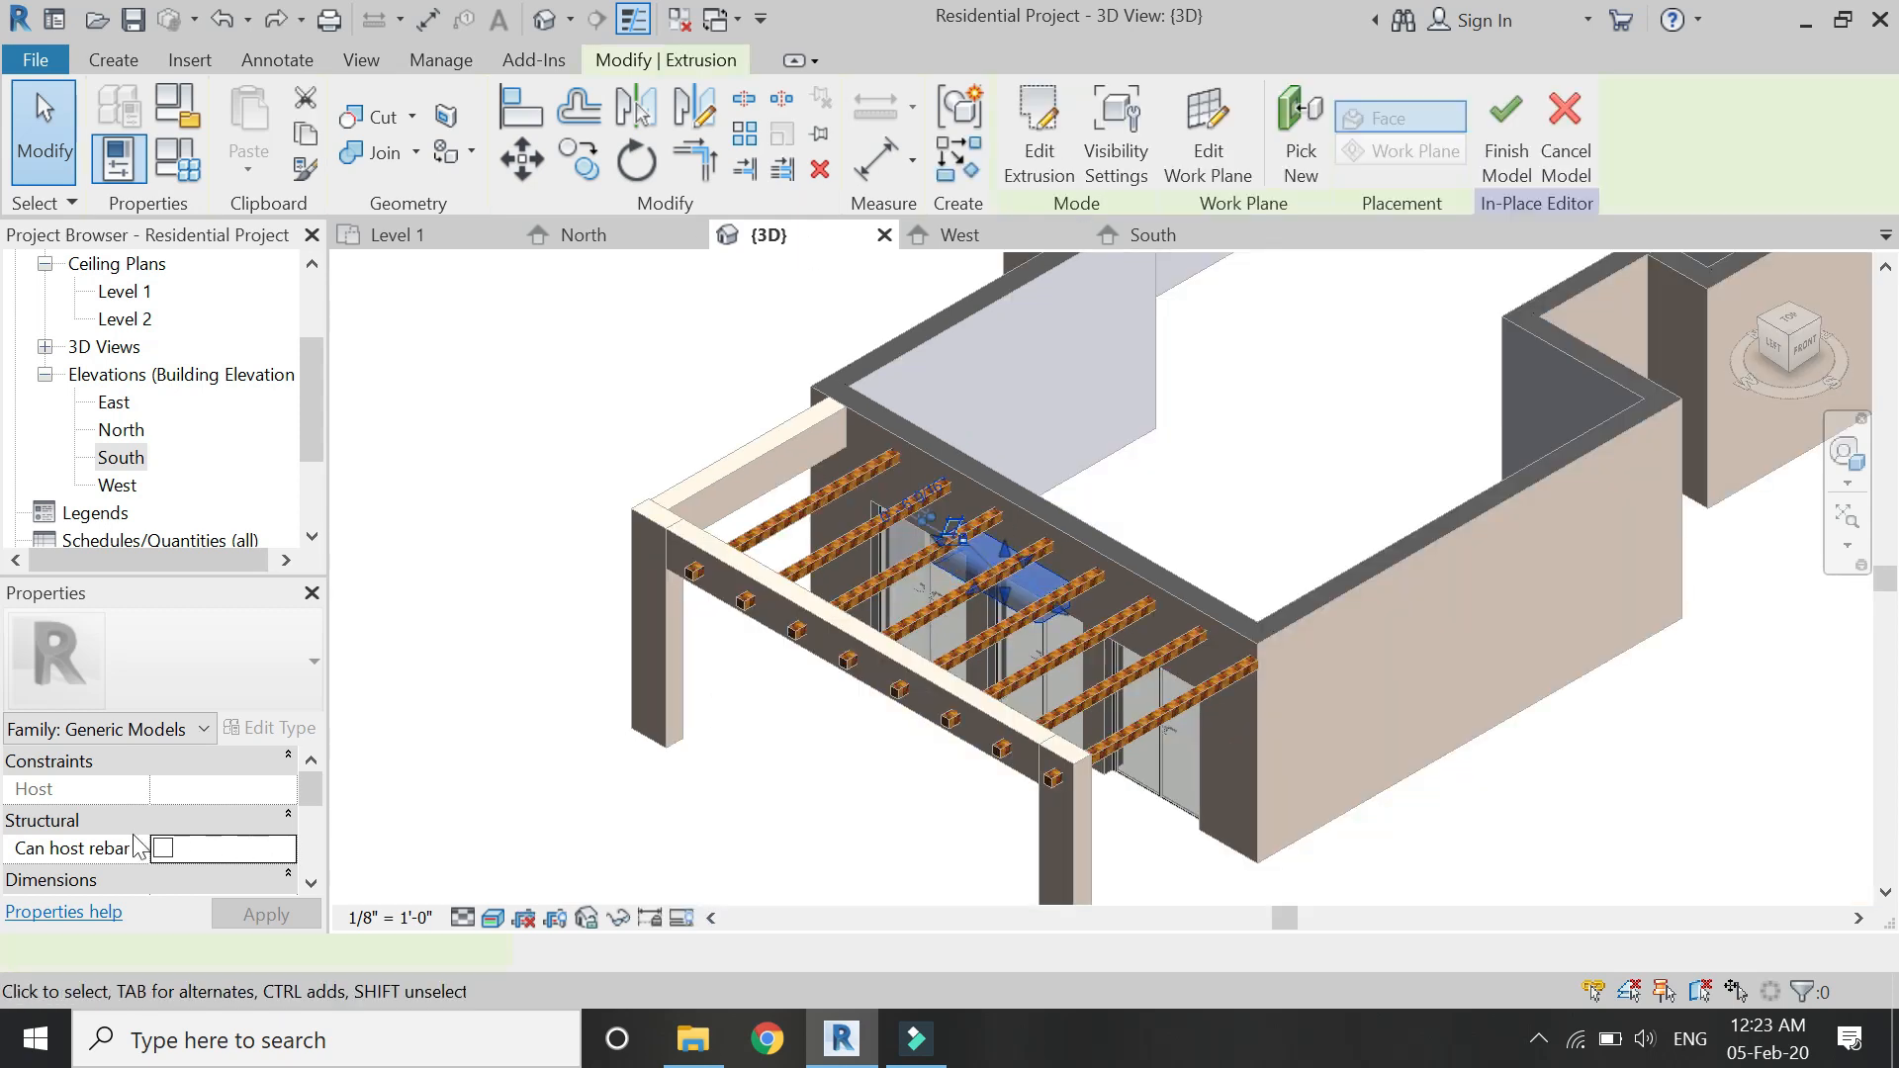
left_click(209, 787)
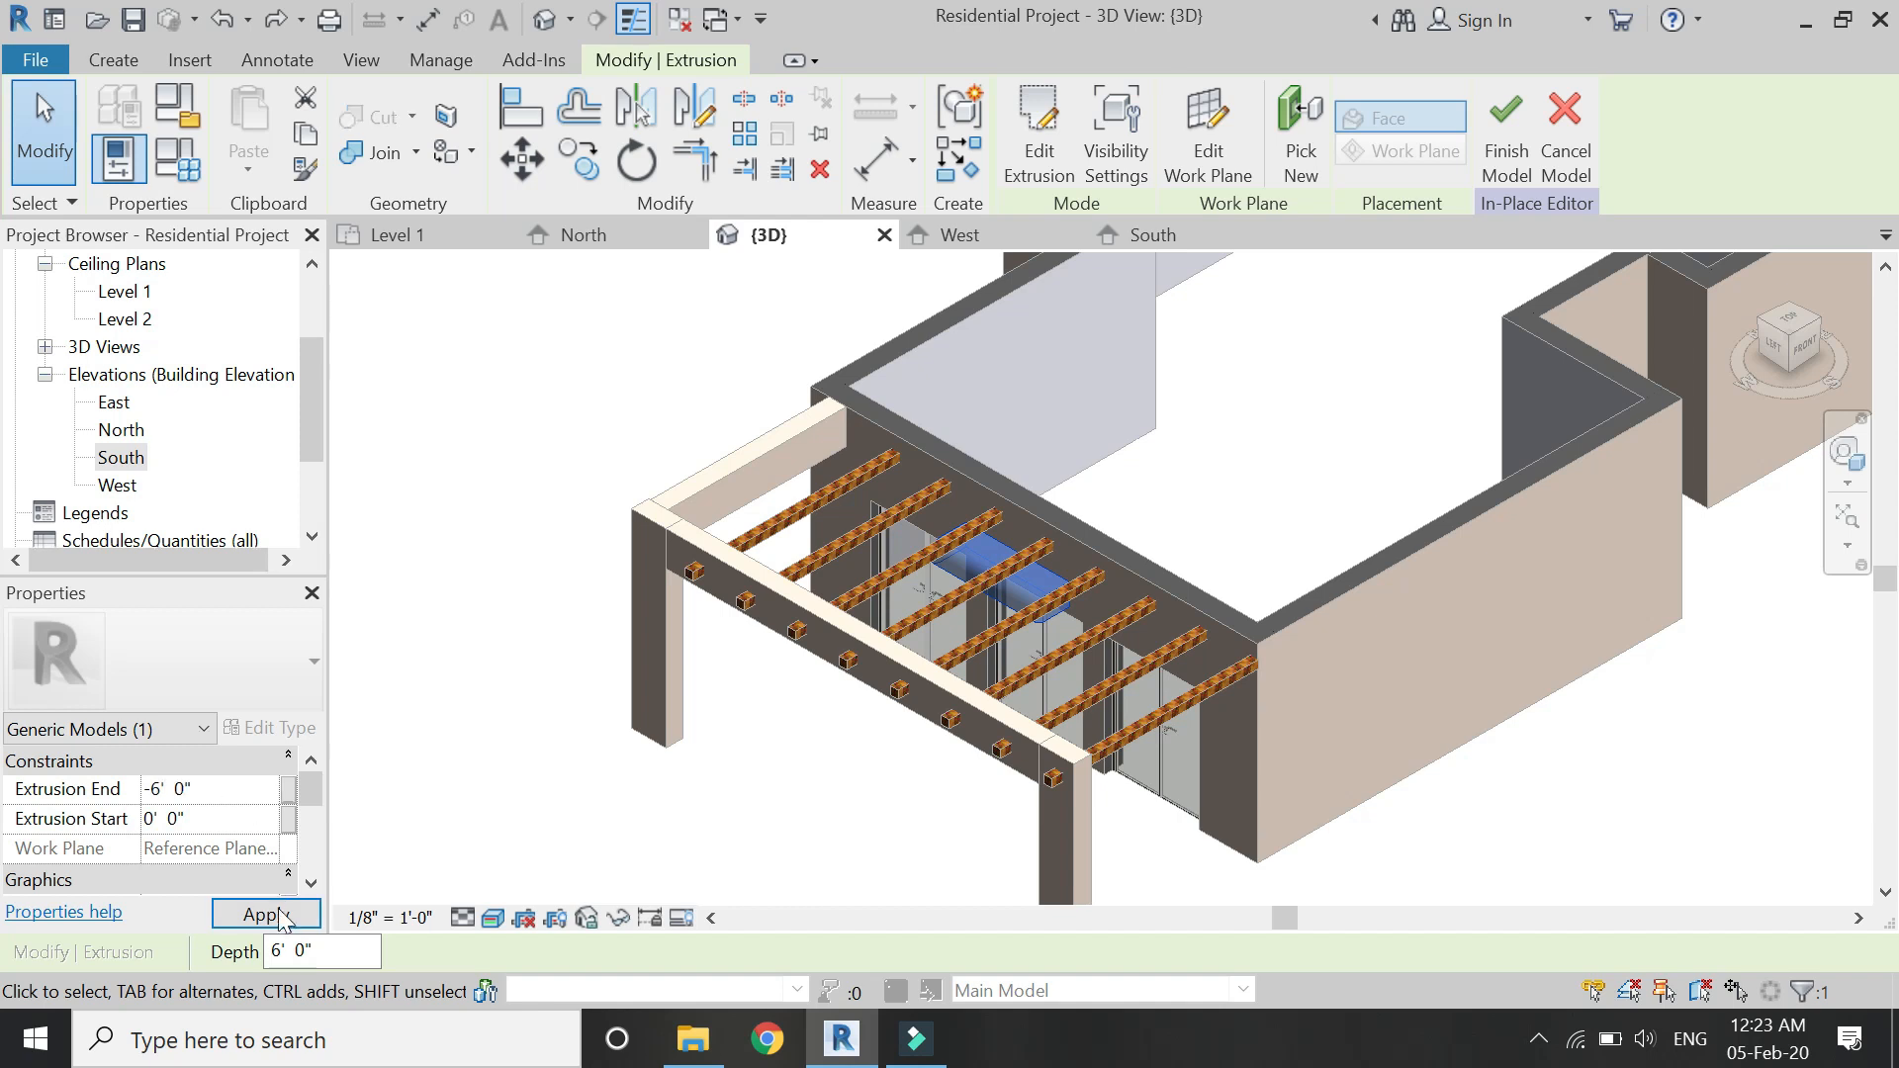
left_click(265, 915)
left_click(558, 579)
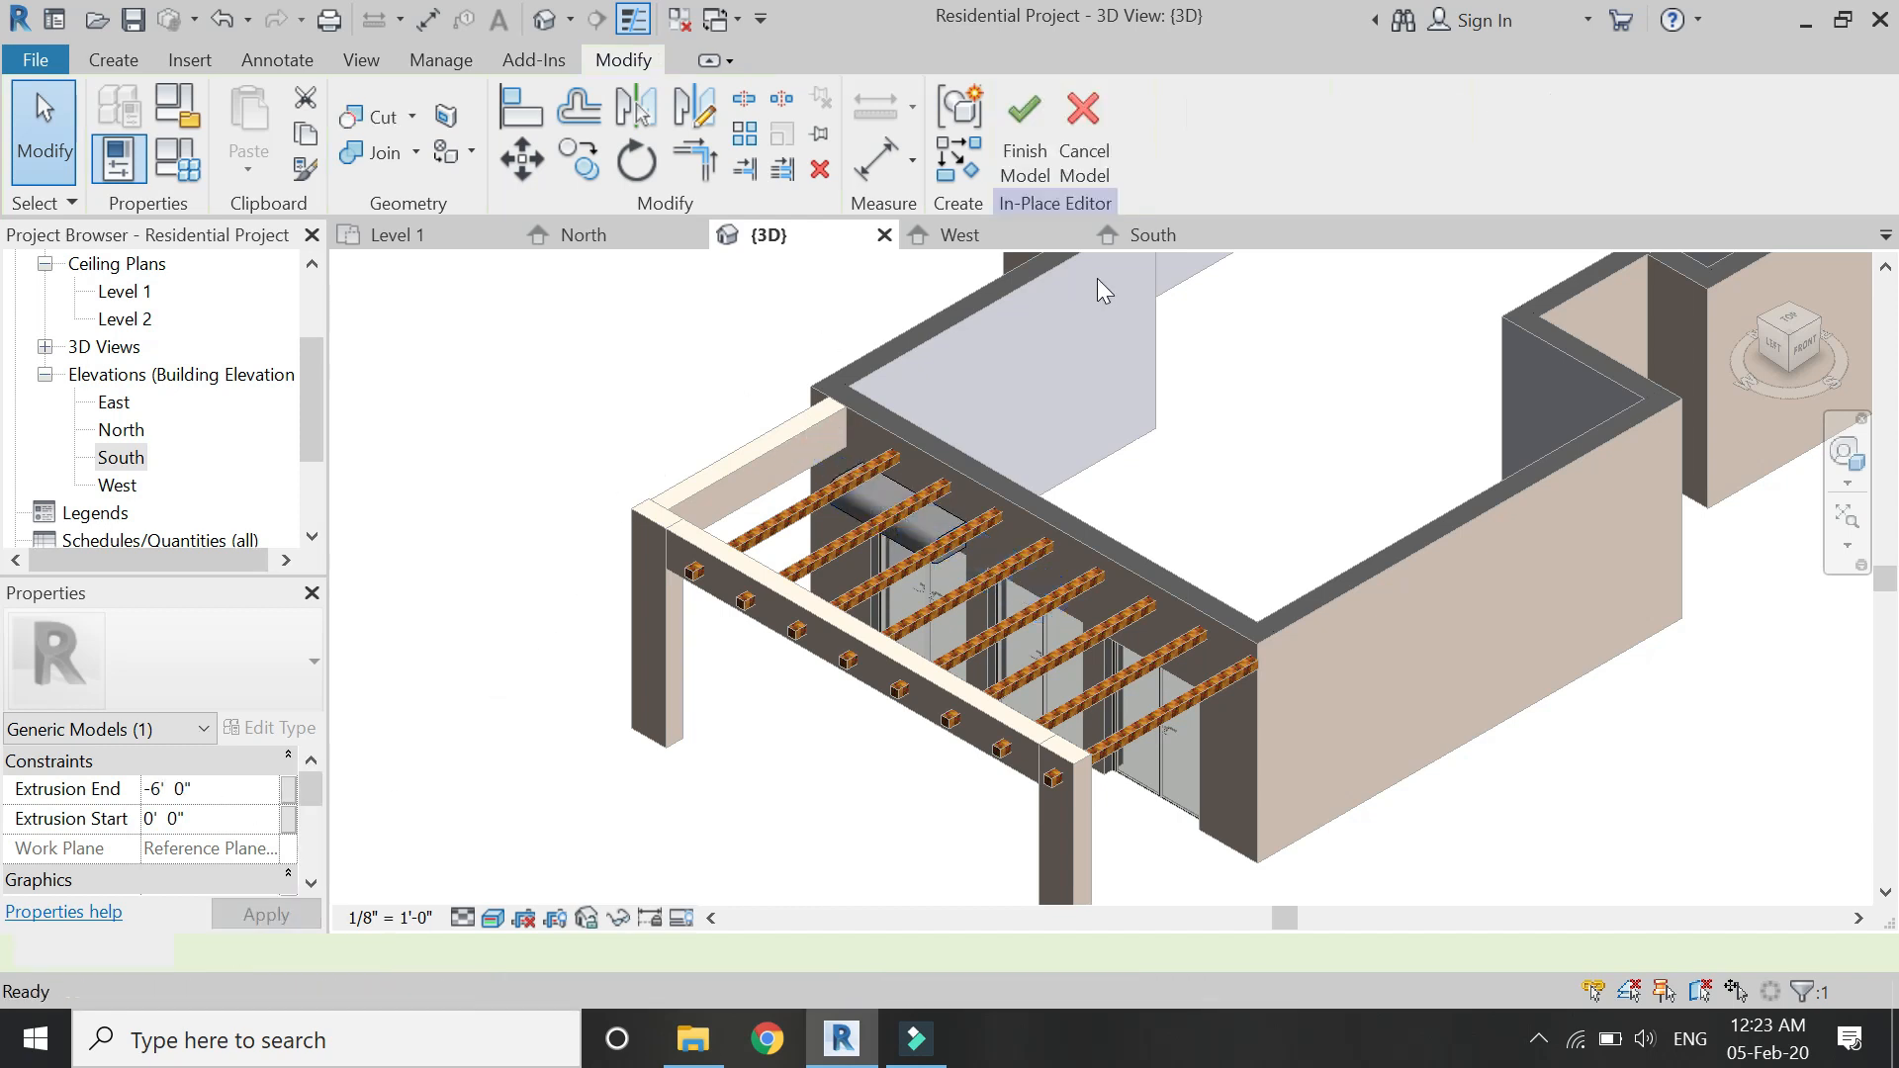
In the West elevation, move the louver 3" horizontally toward the middle door.
left_click(950, 235)
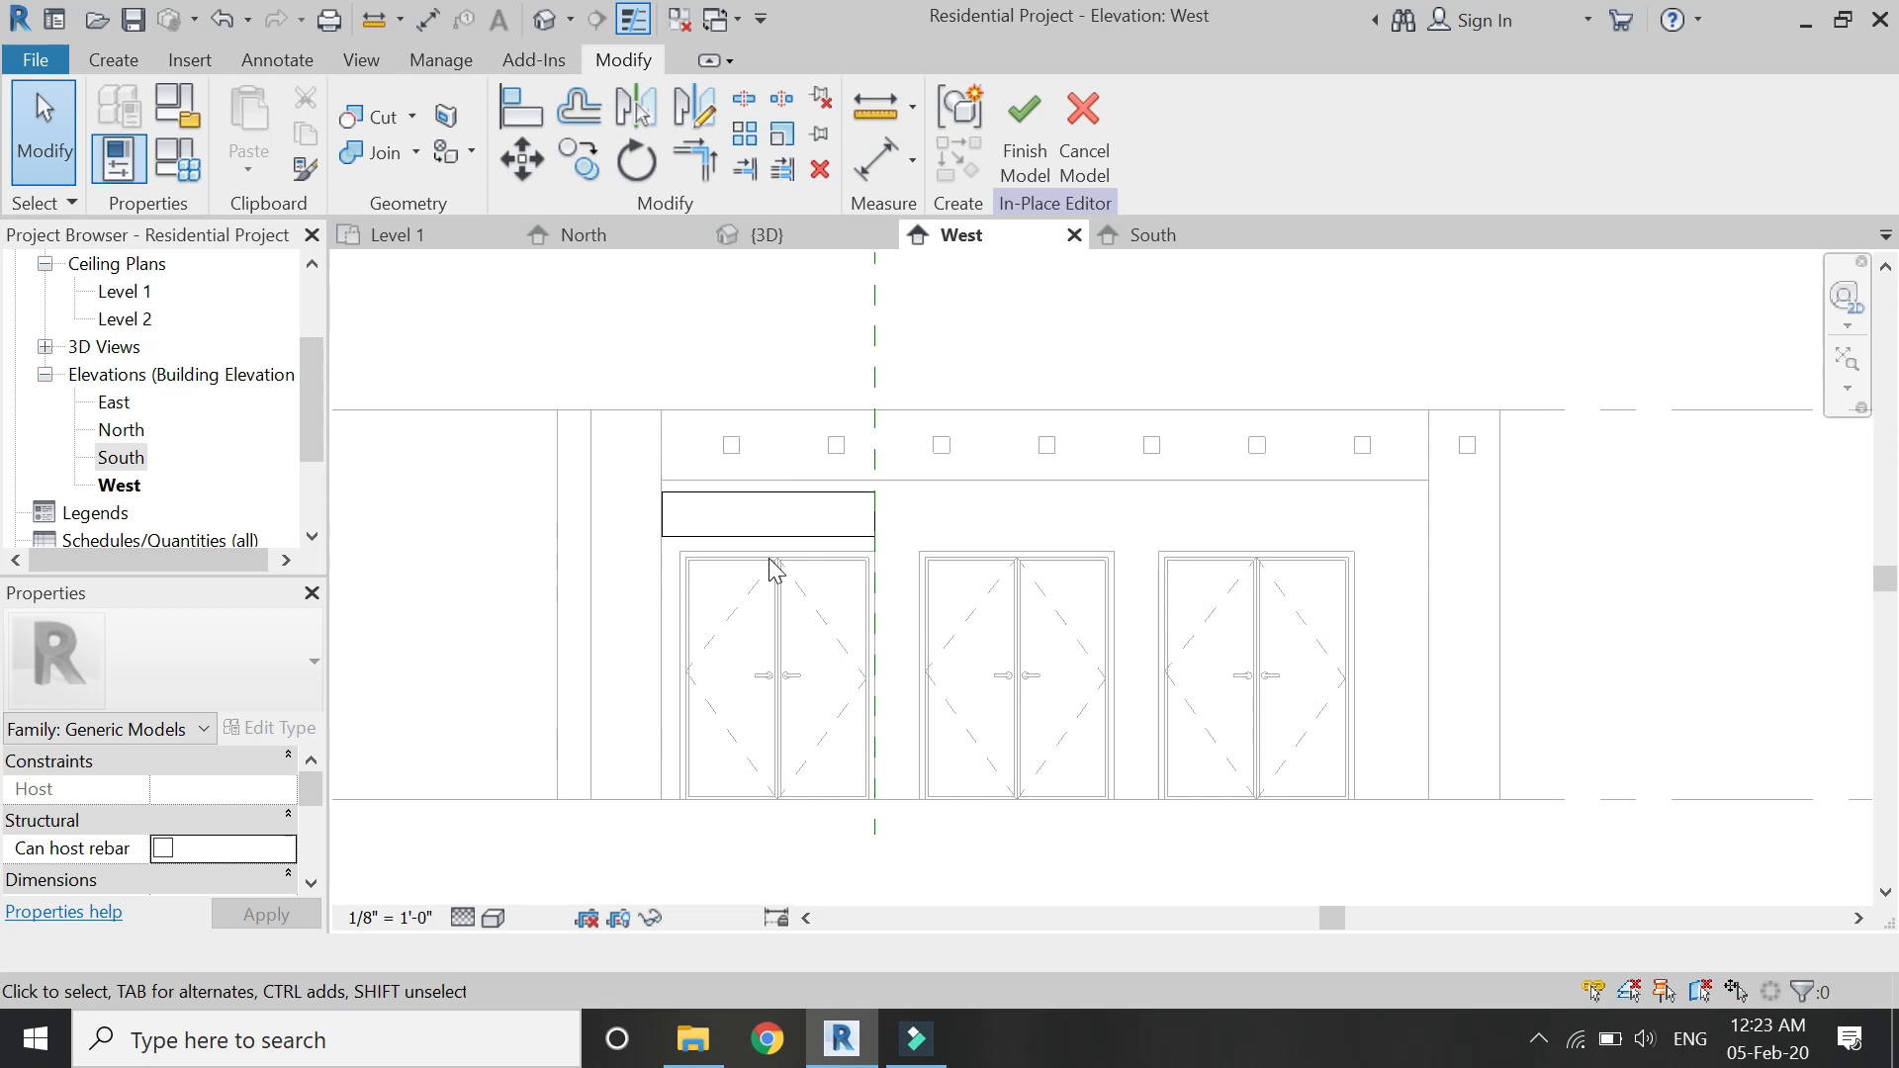
scroll(787, 493, "up", 4)
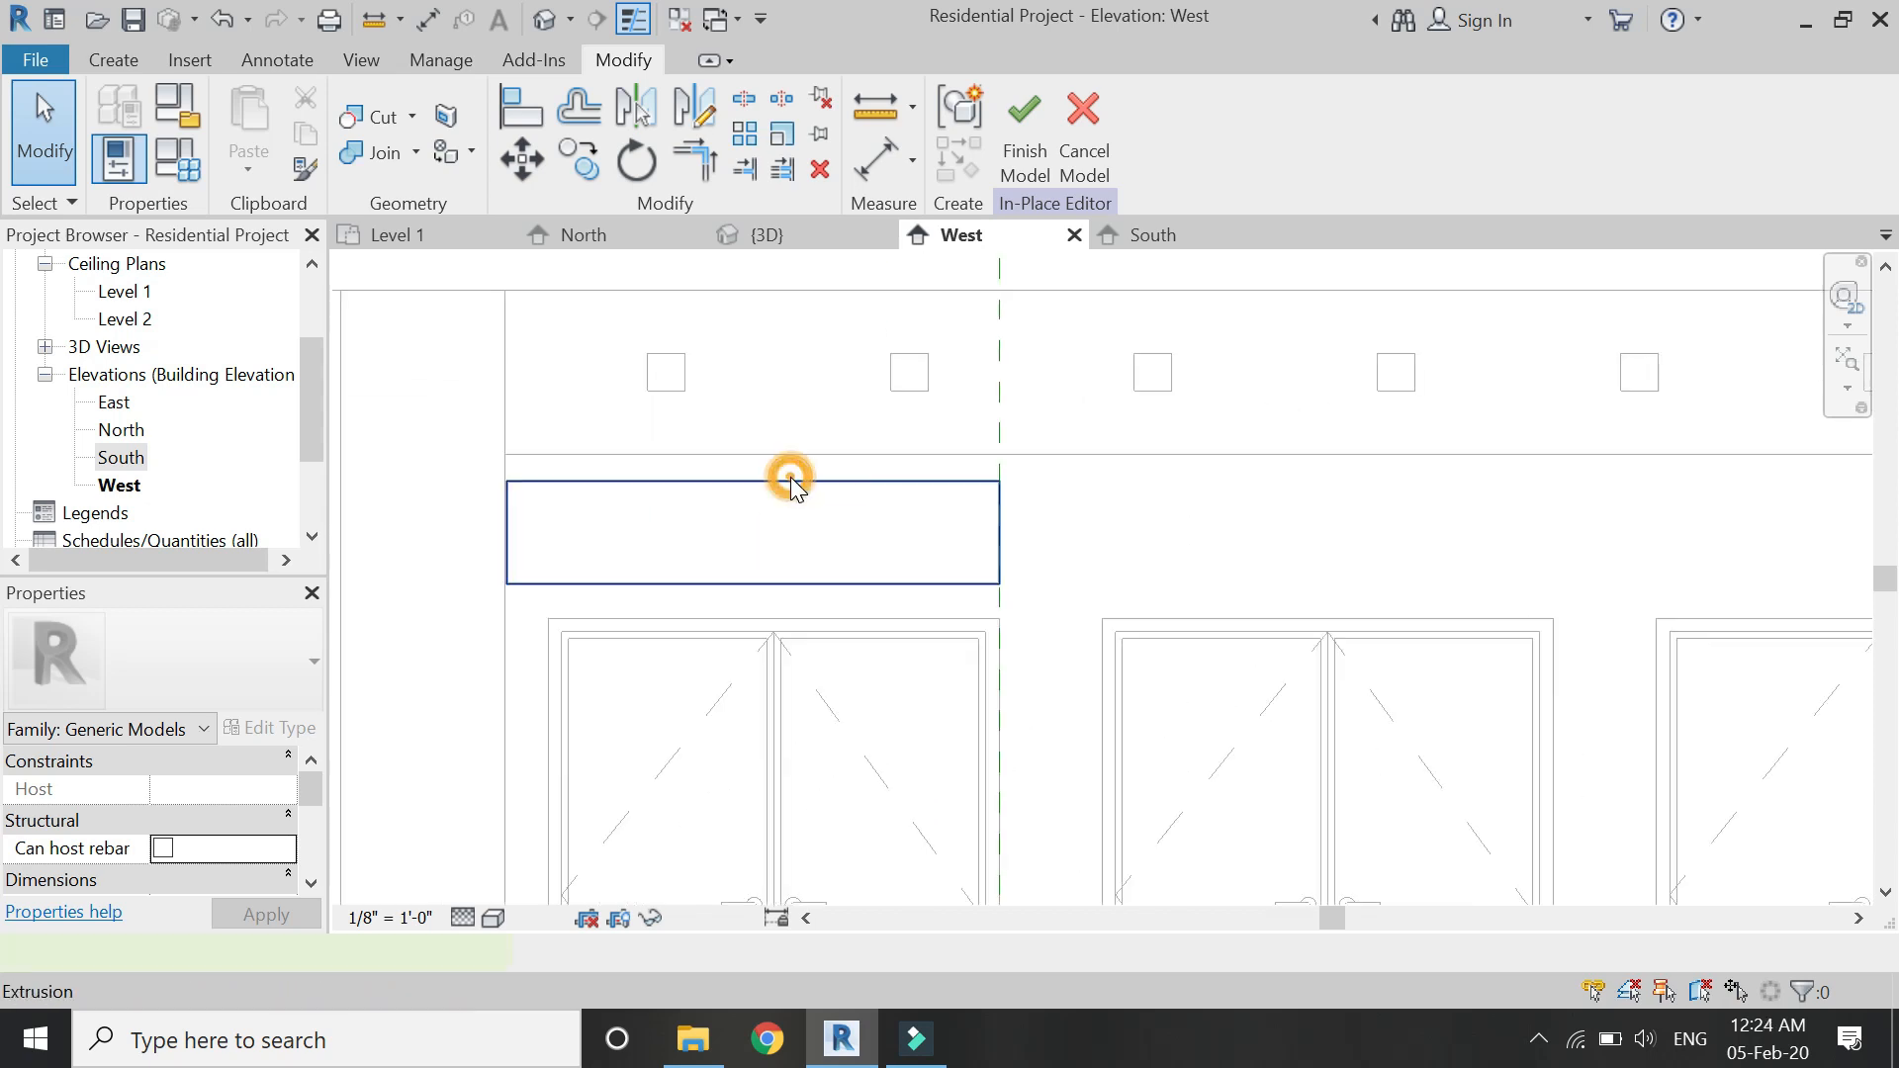
left_click(792, 477)
key("Escape")
left_click(999, 317)
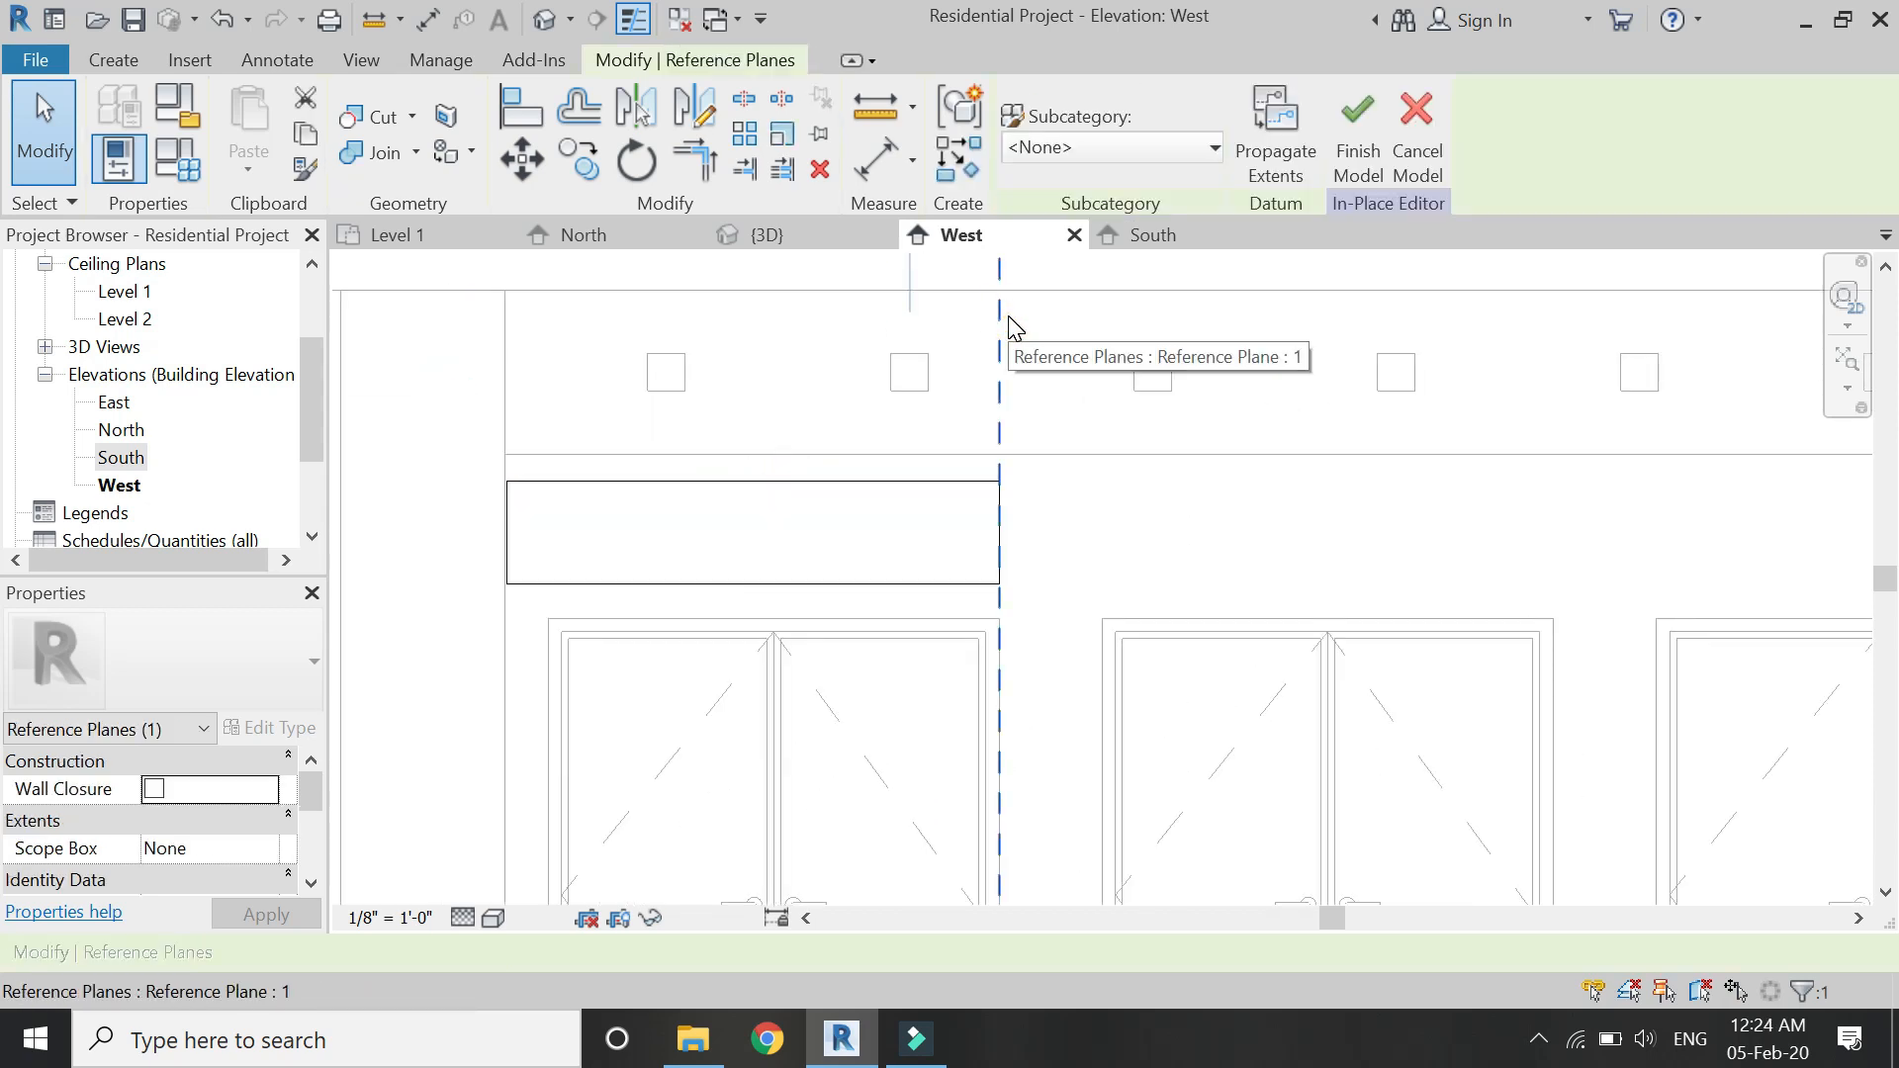
key("Escape")
left_click(928, 482)
left_click(534, 168)
scroll(791, 574, "up", 2)
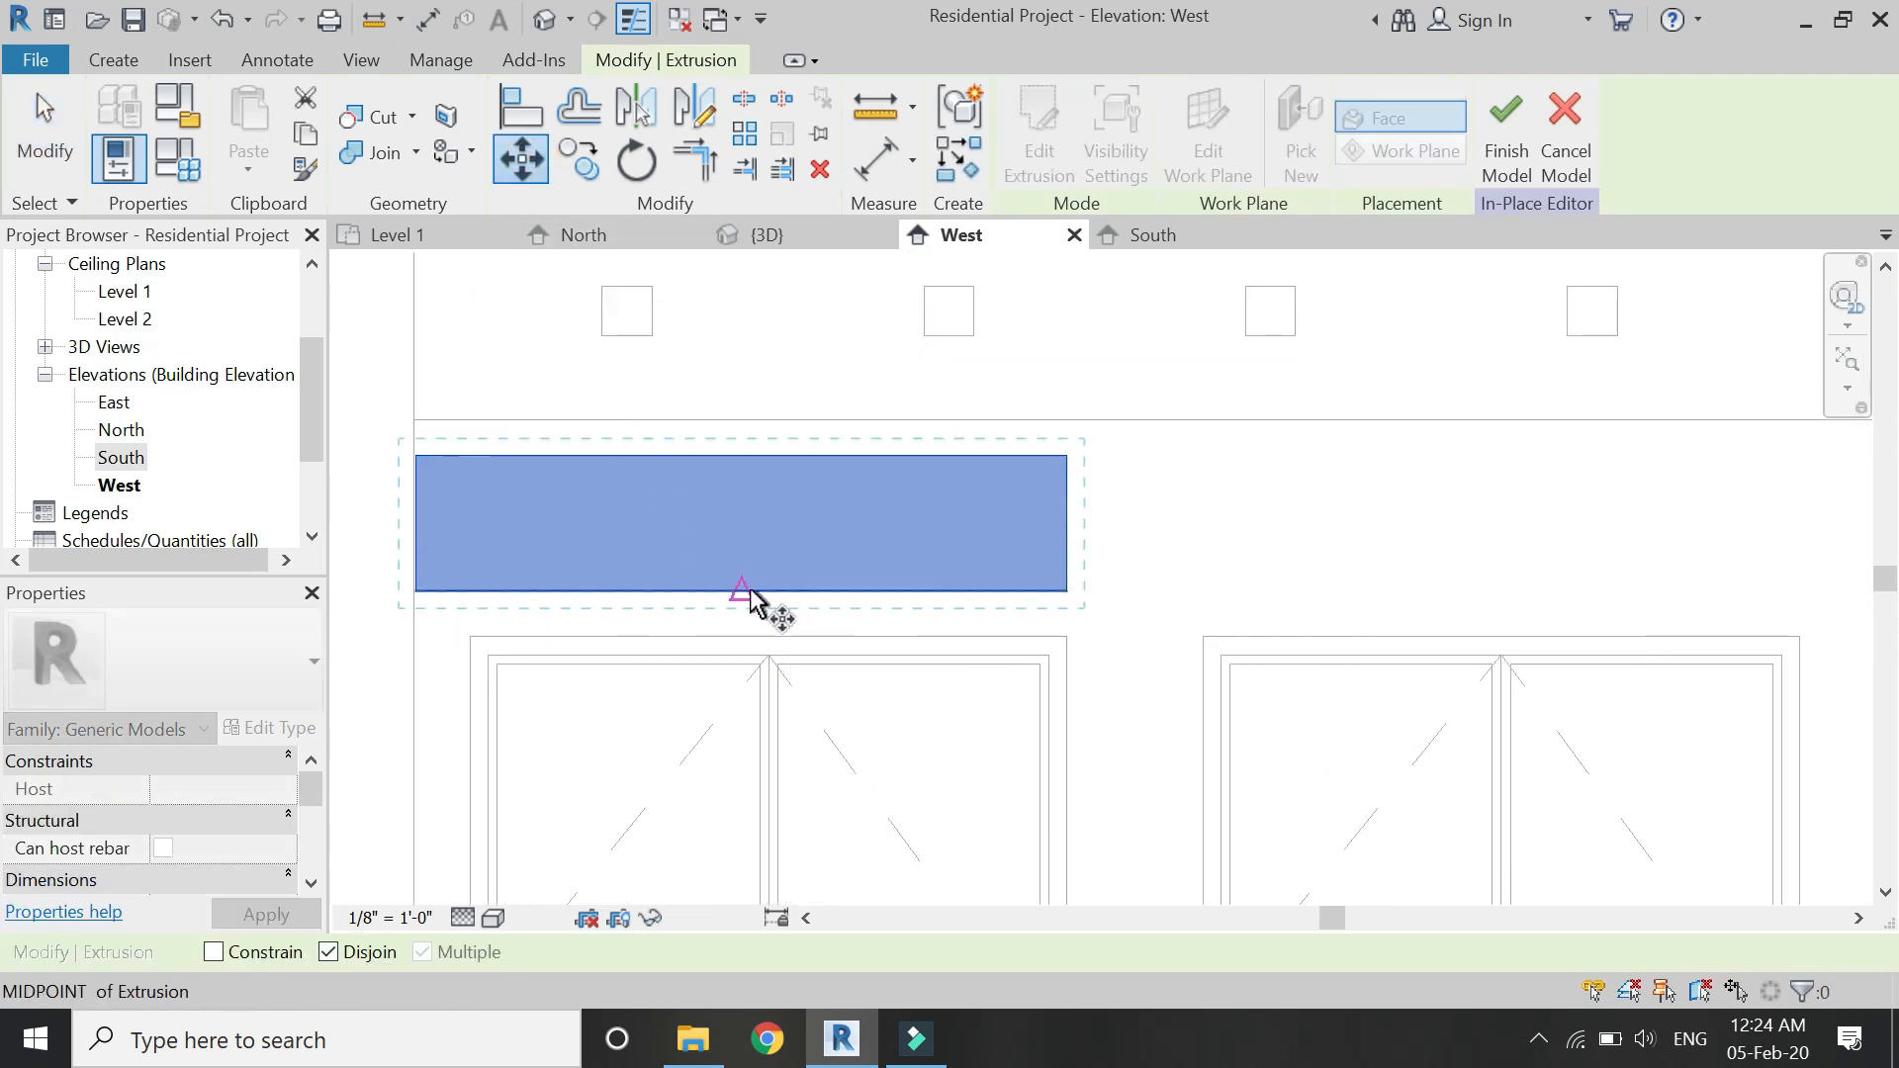
left_click(742, 593)
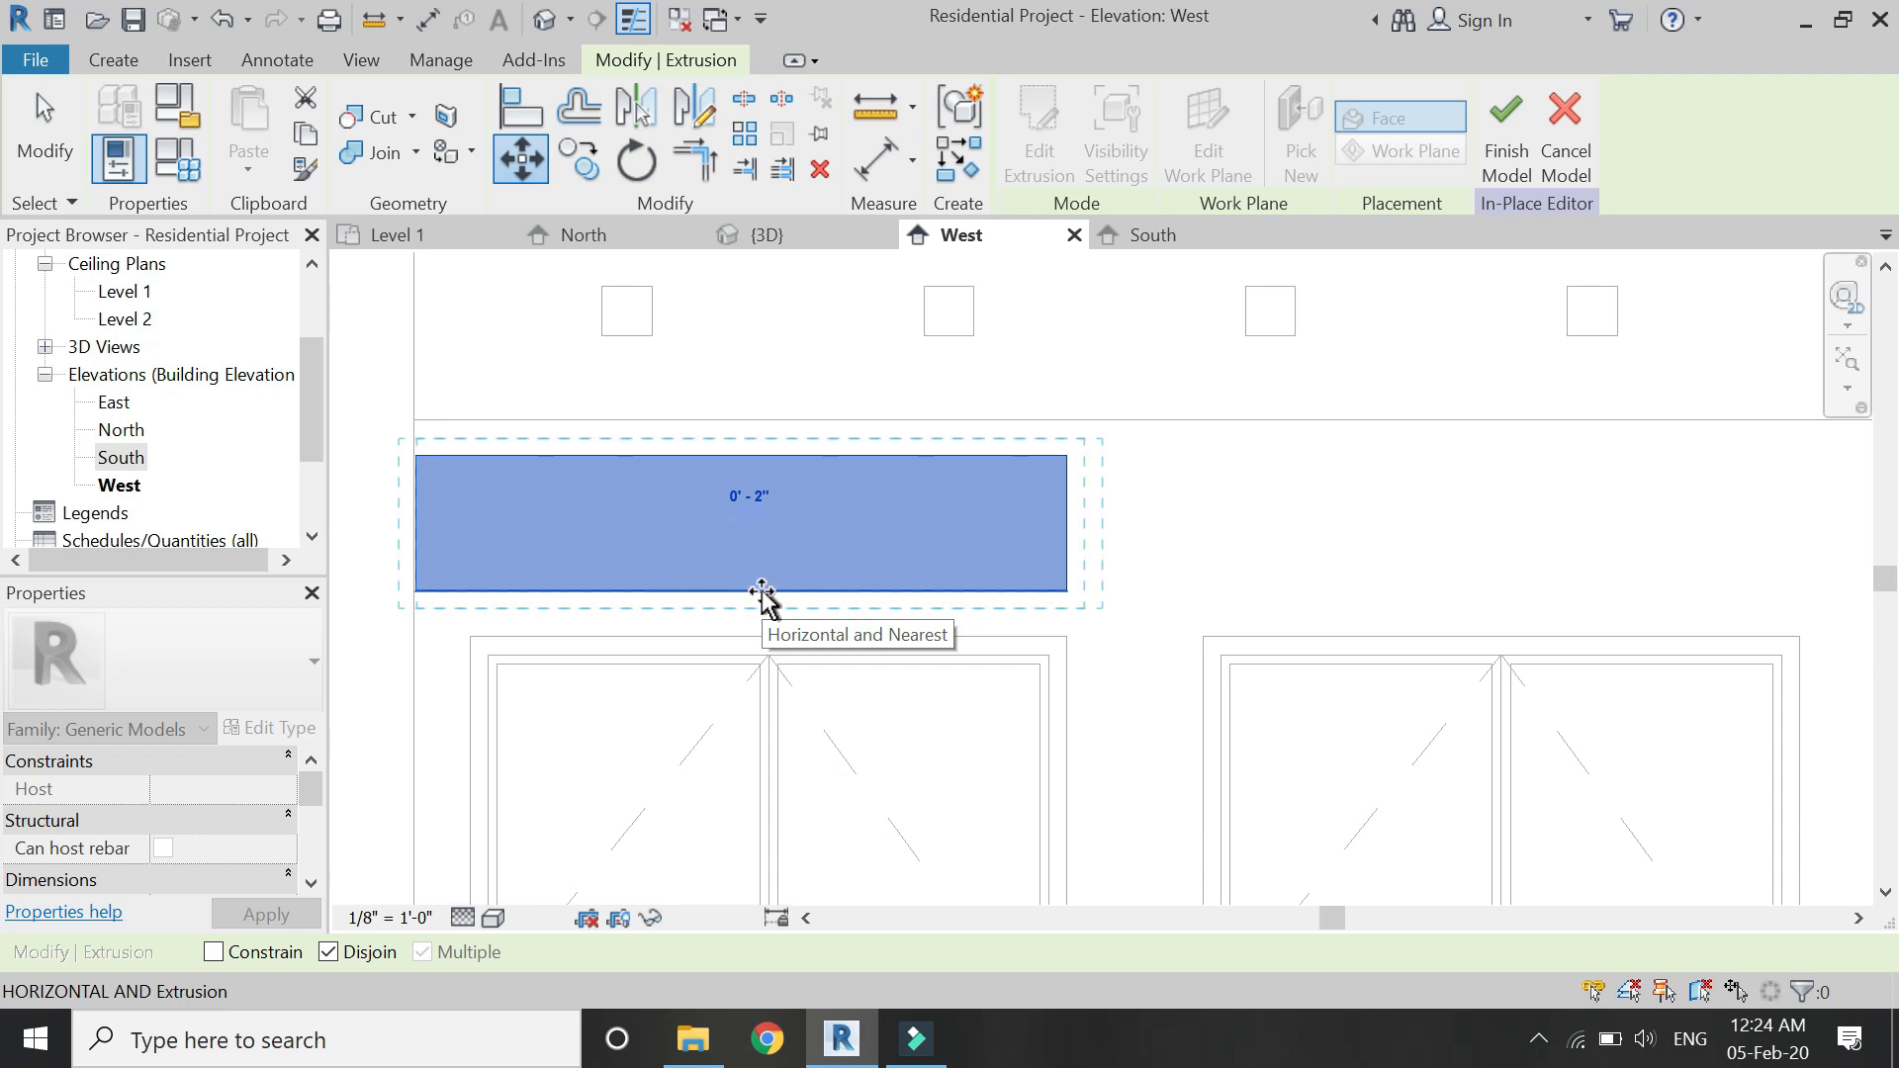
type("3")
key("Return")
left_click(877, 438)
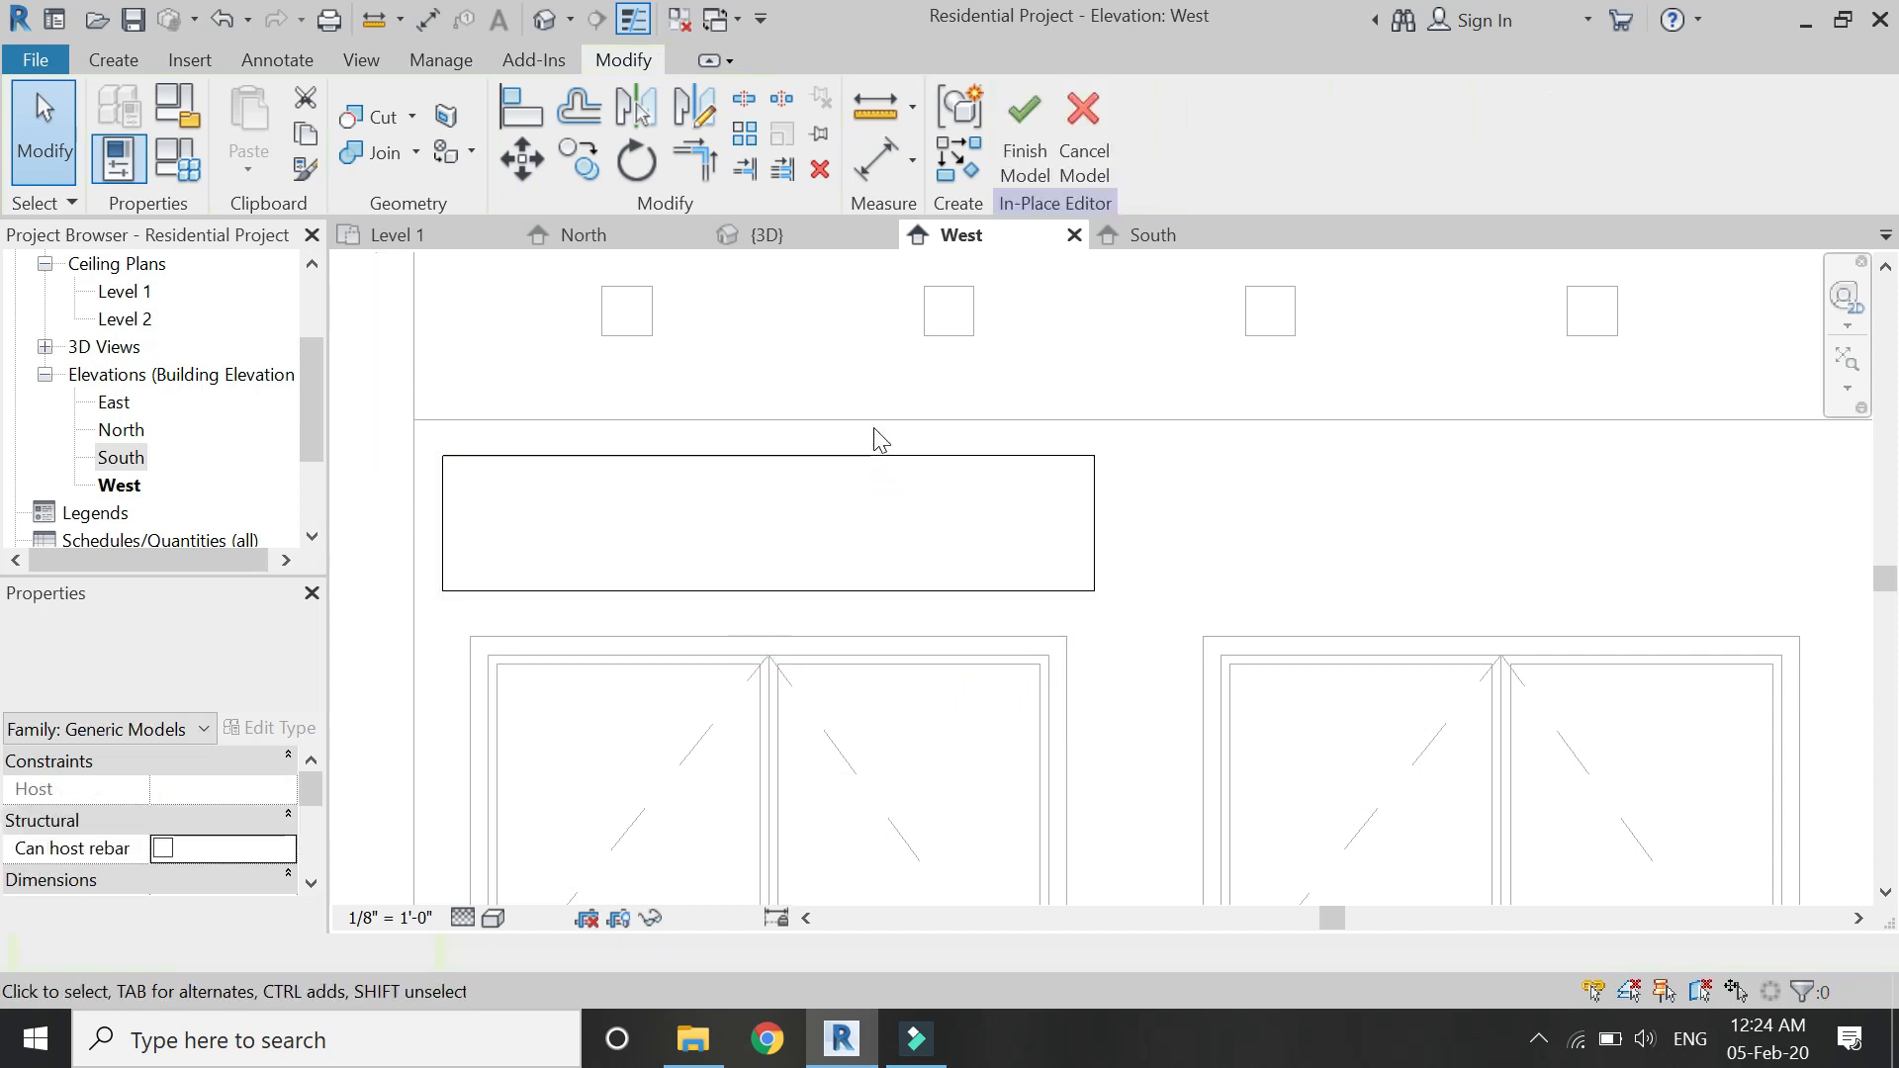
Move the louver straight down so that its bottom edge sits just above the leftmost door's frame.
scroll(875, 433, "down", 3)
scroll(682, 451, "up", 4)
left_click(680, 438)
left_click(529, 167)
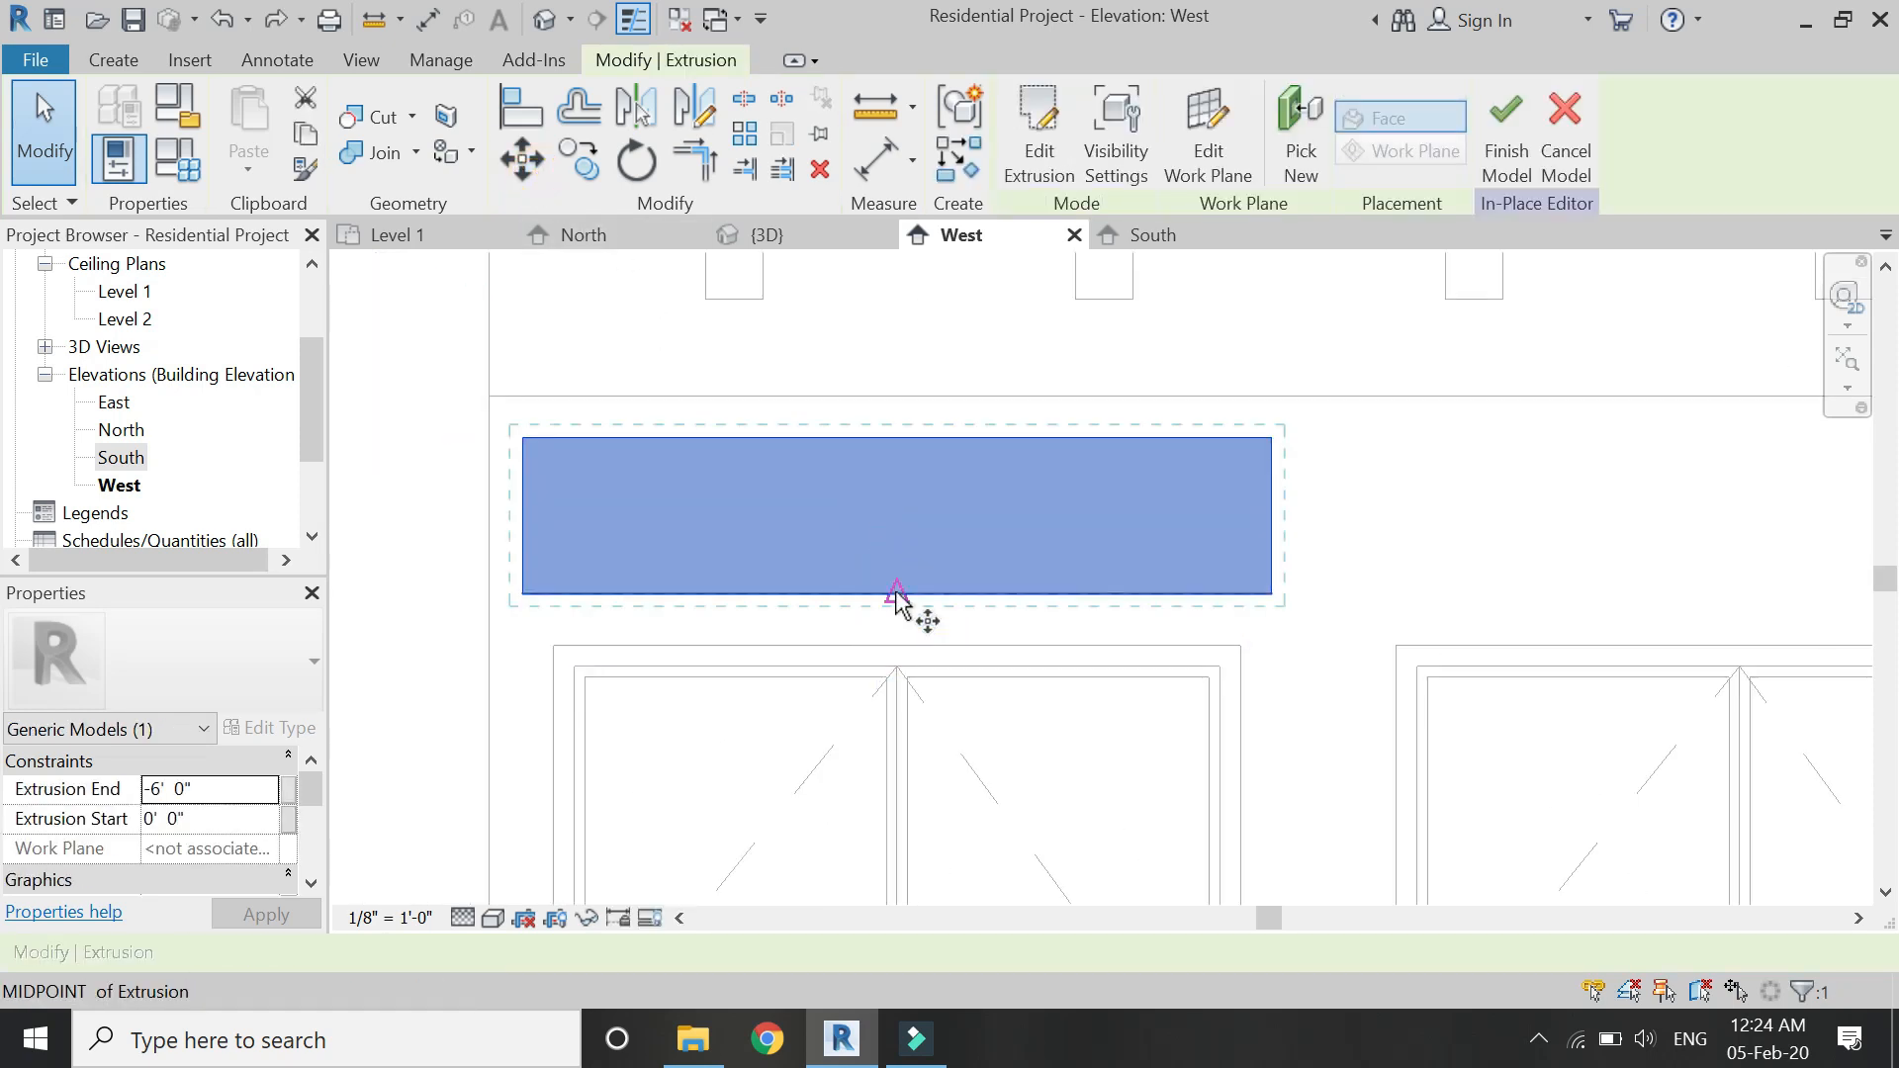
left_click(897, 594)
left_click(896, 626)
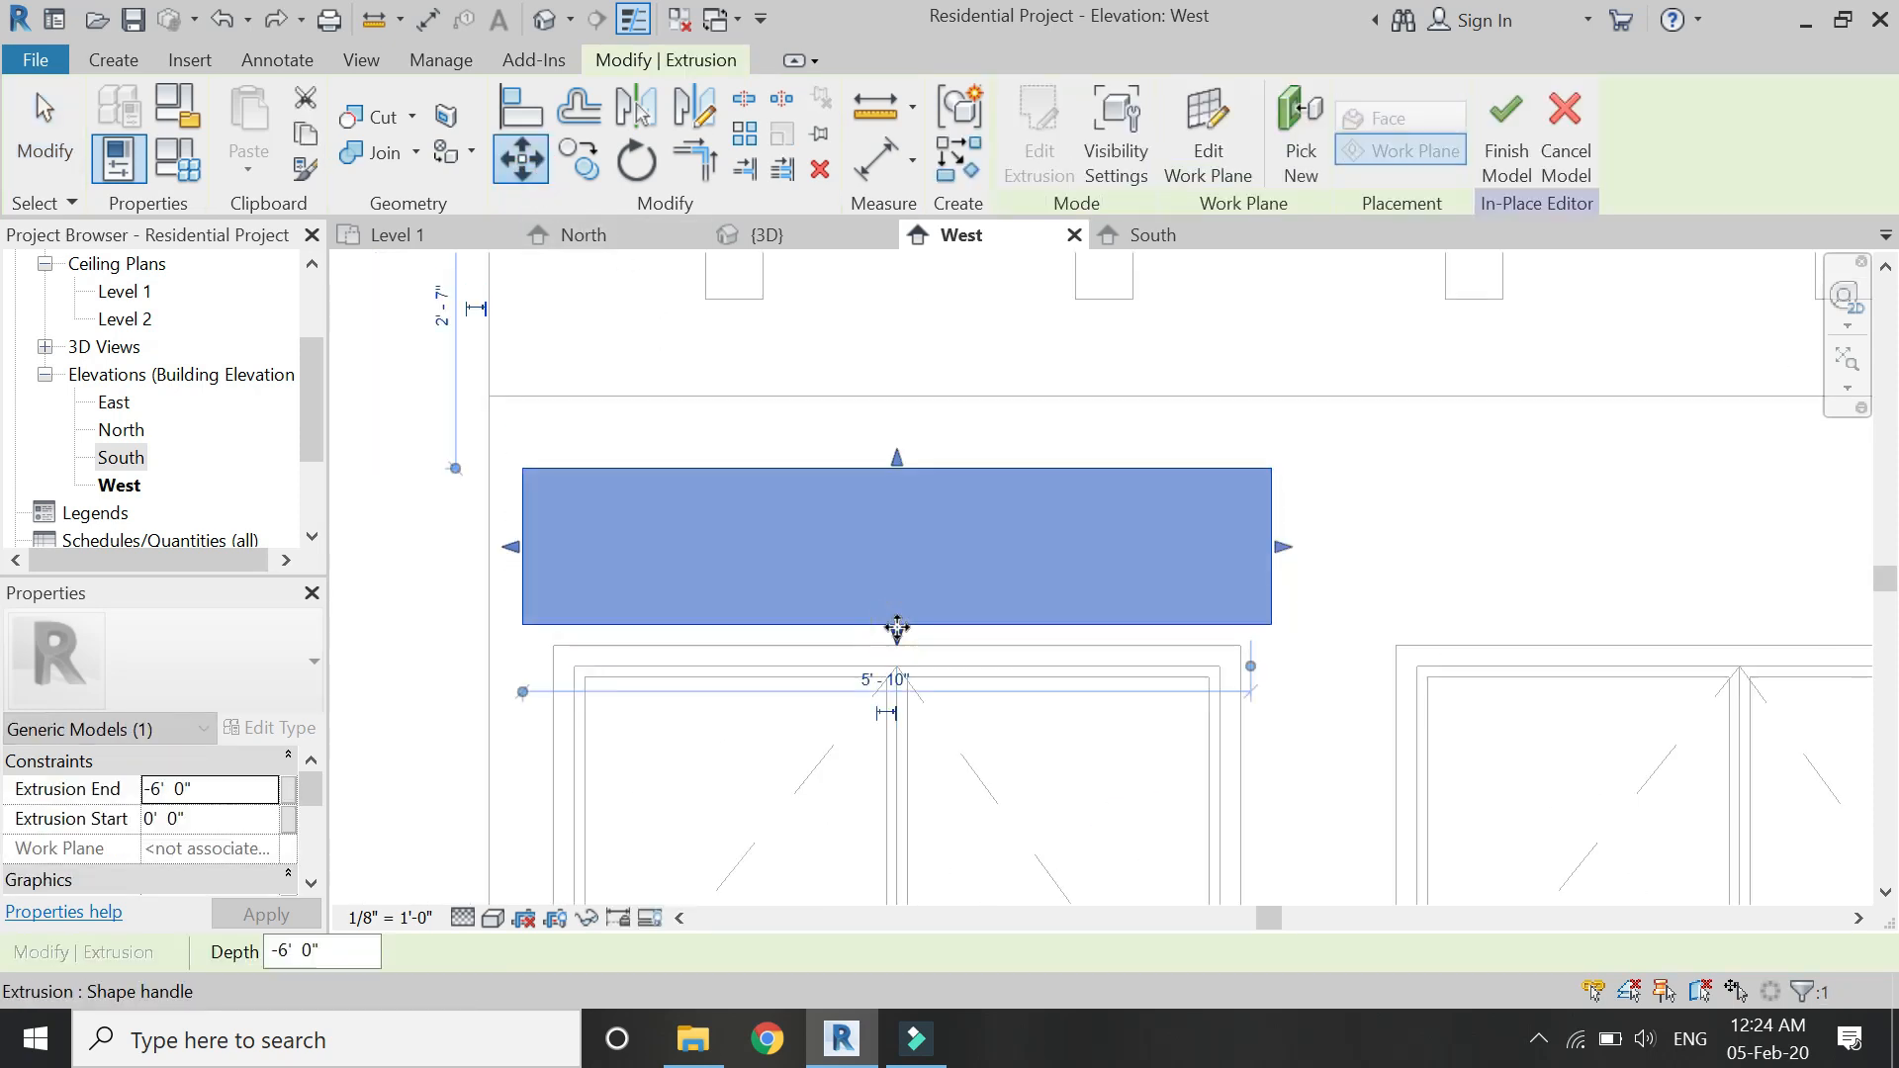
left_click(880, 363)
scroll(880, 363, "down", 4)
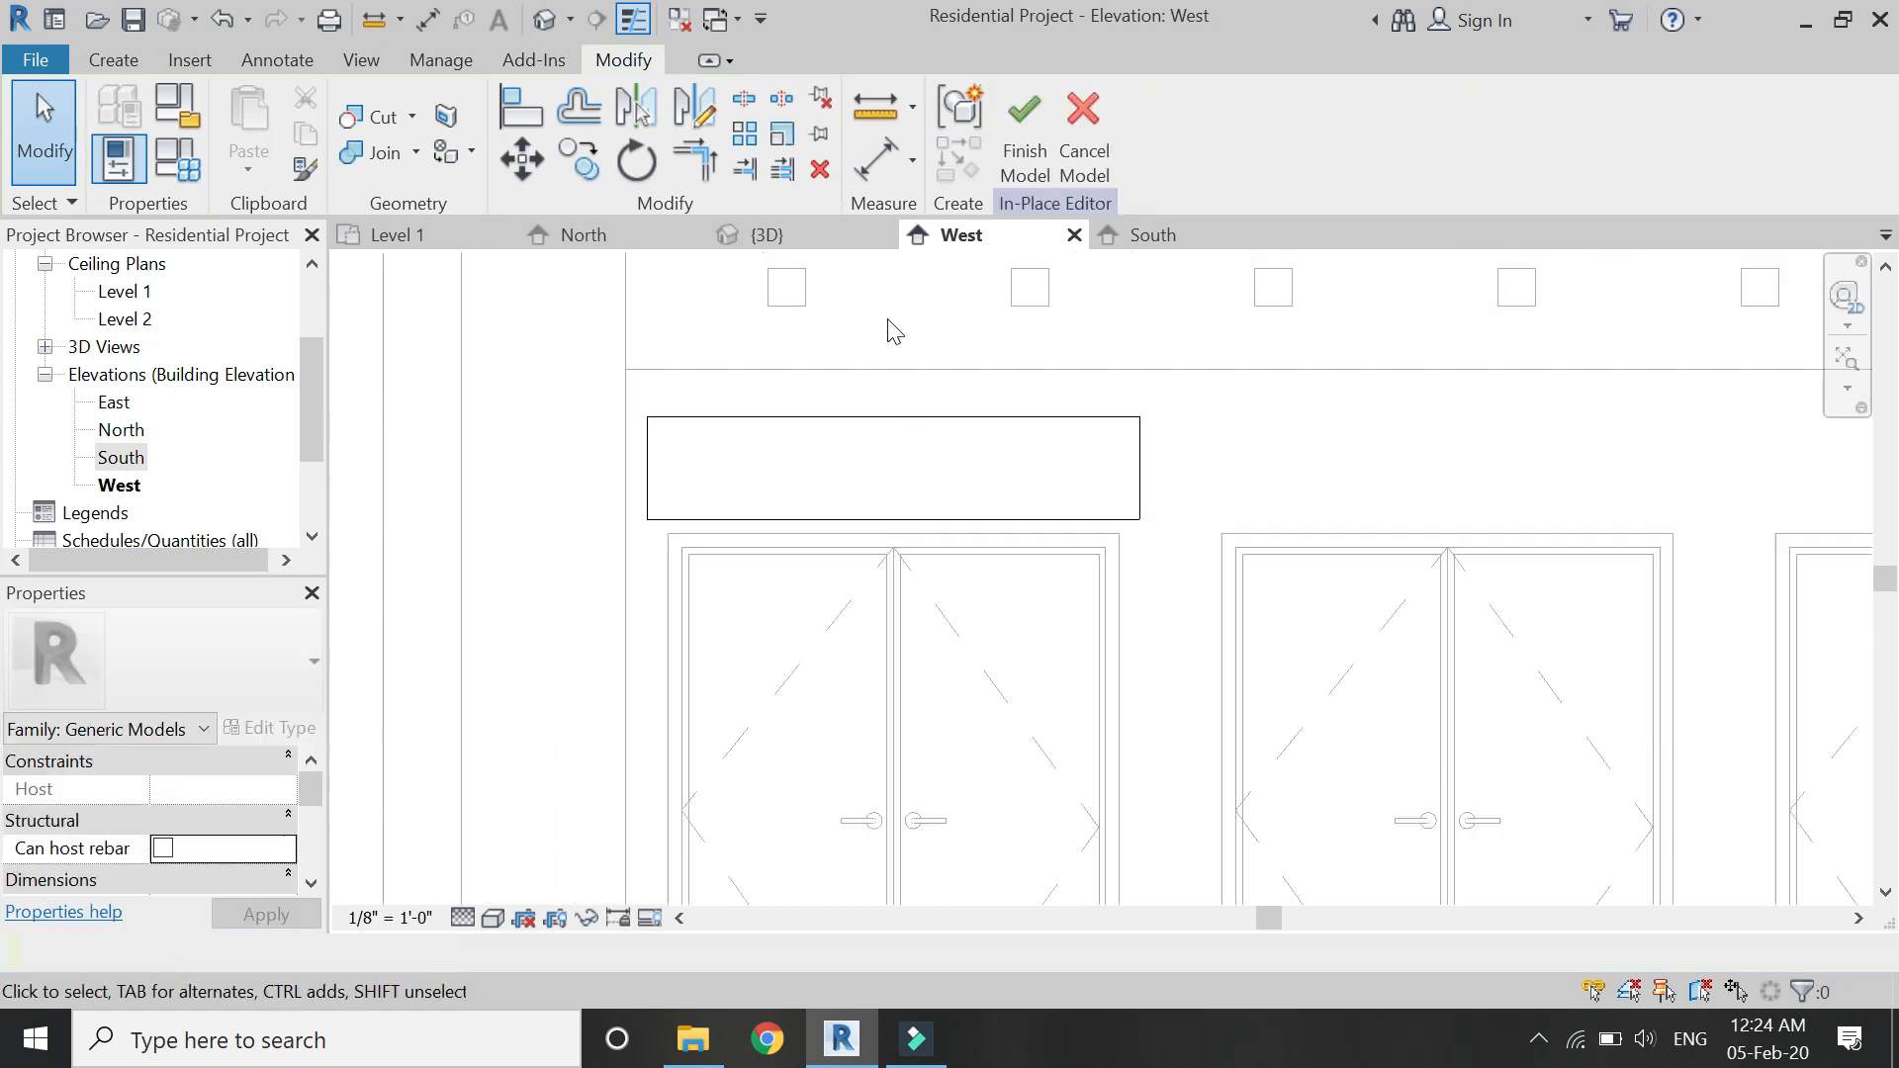
scroll(960, 401, "down", 1)
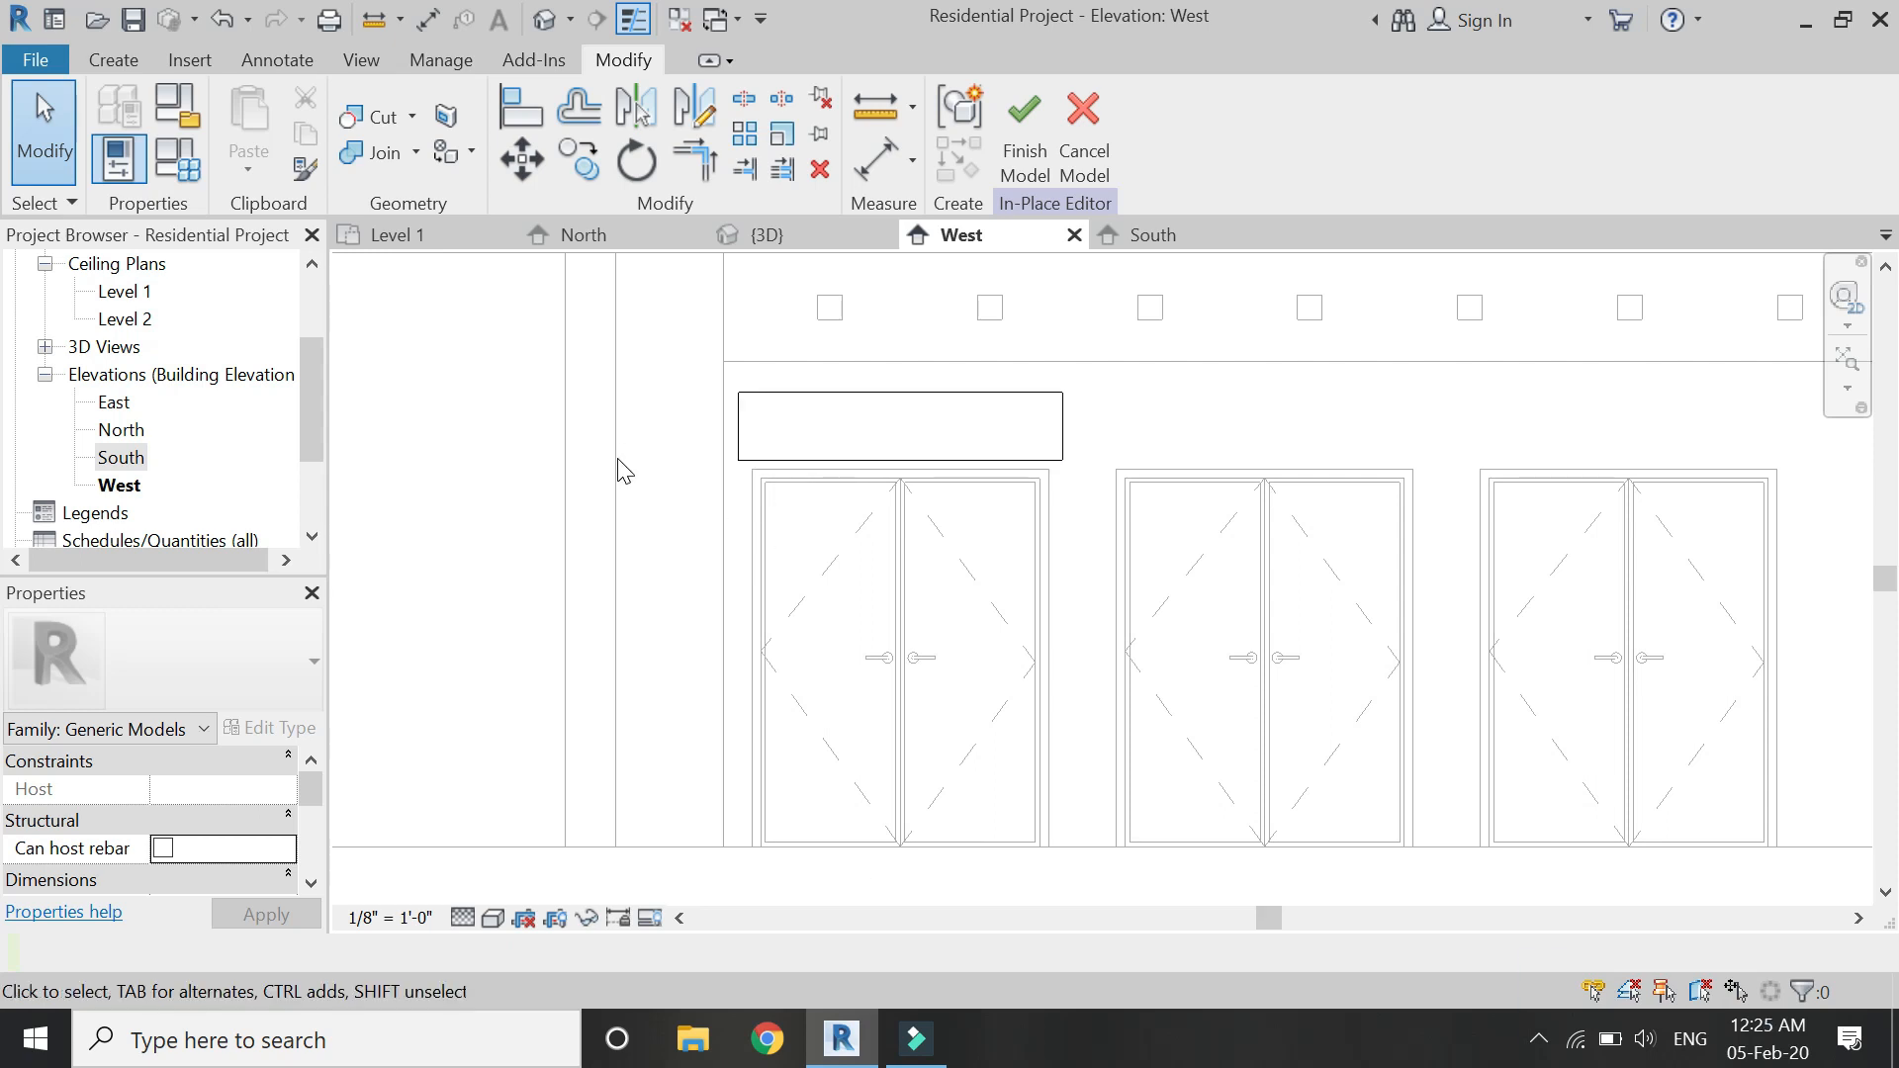
Start a new extrusion in the in-place model, with the insulating brick wall behind the doors as its work plane.
left_click(113, 59)
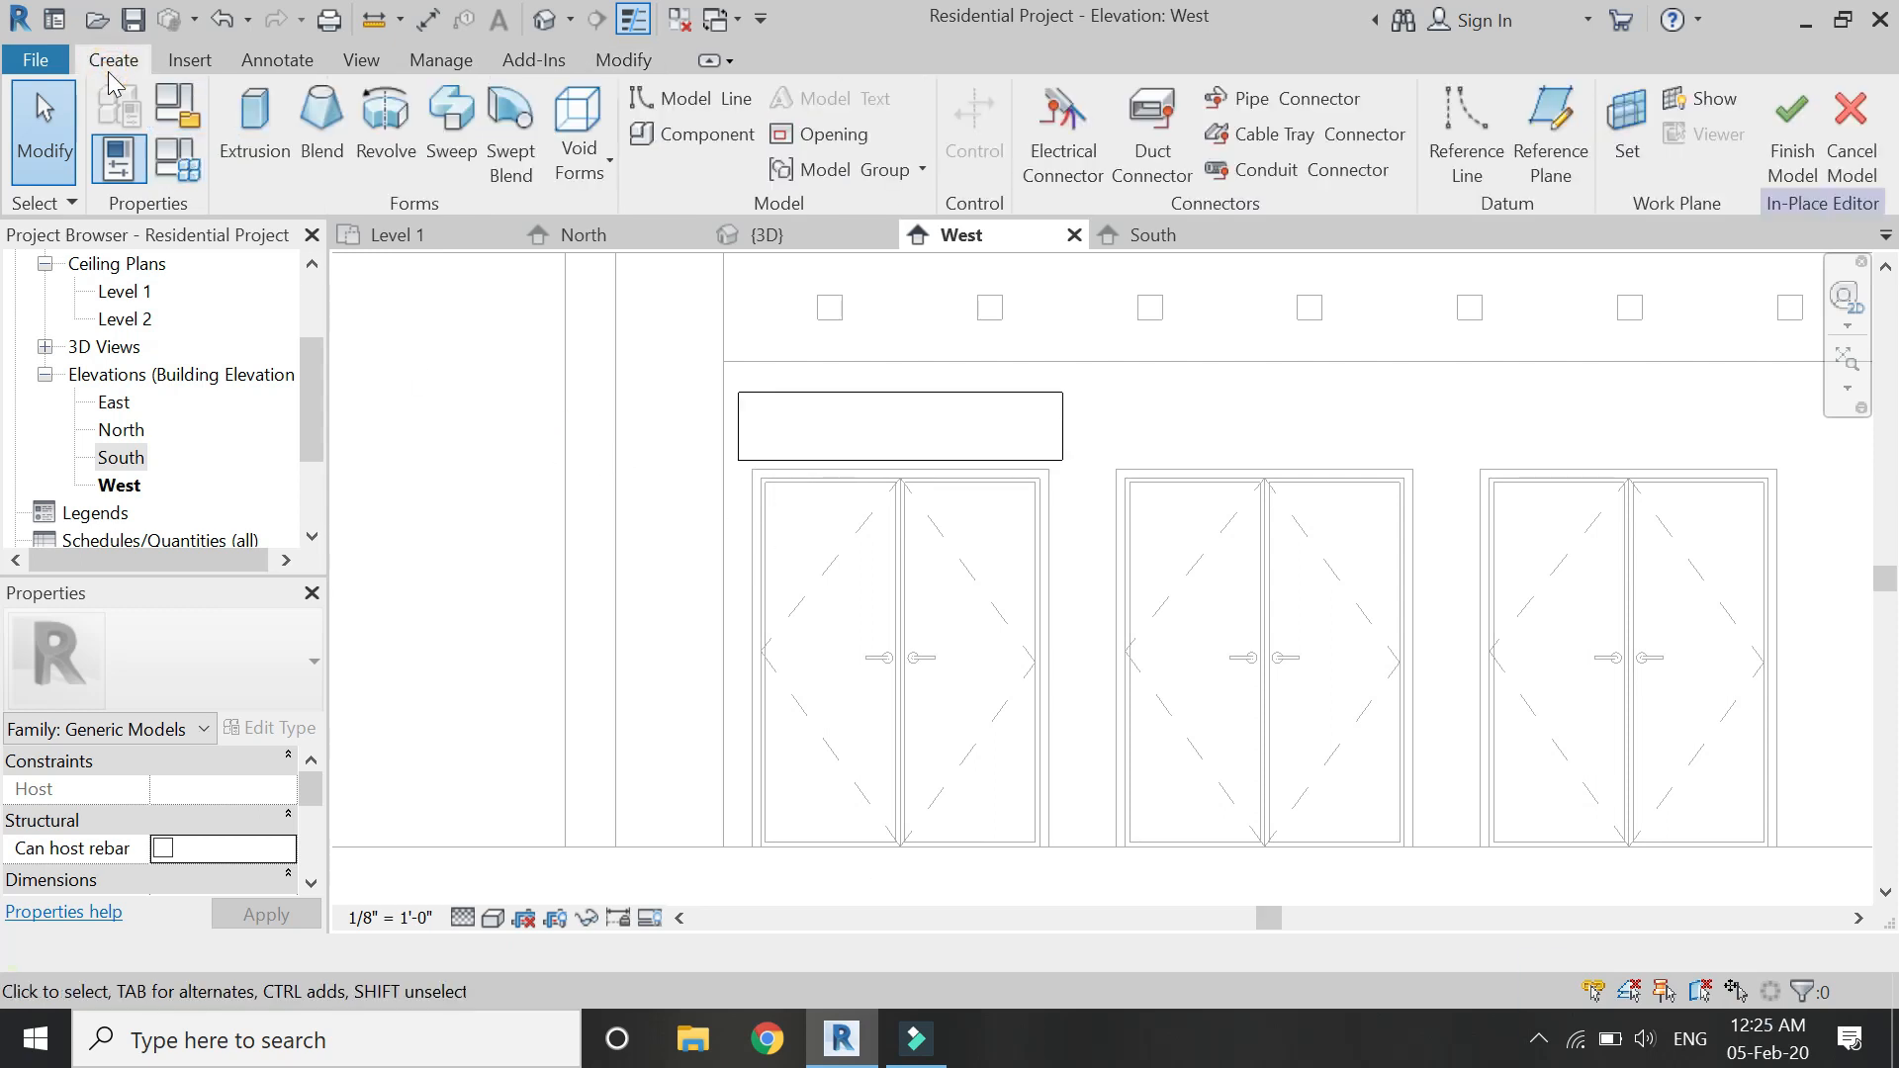
left_click(254, 132)
left_click(1351, 843)
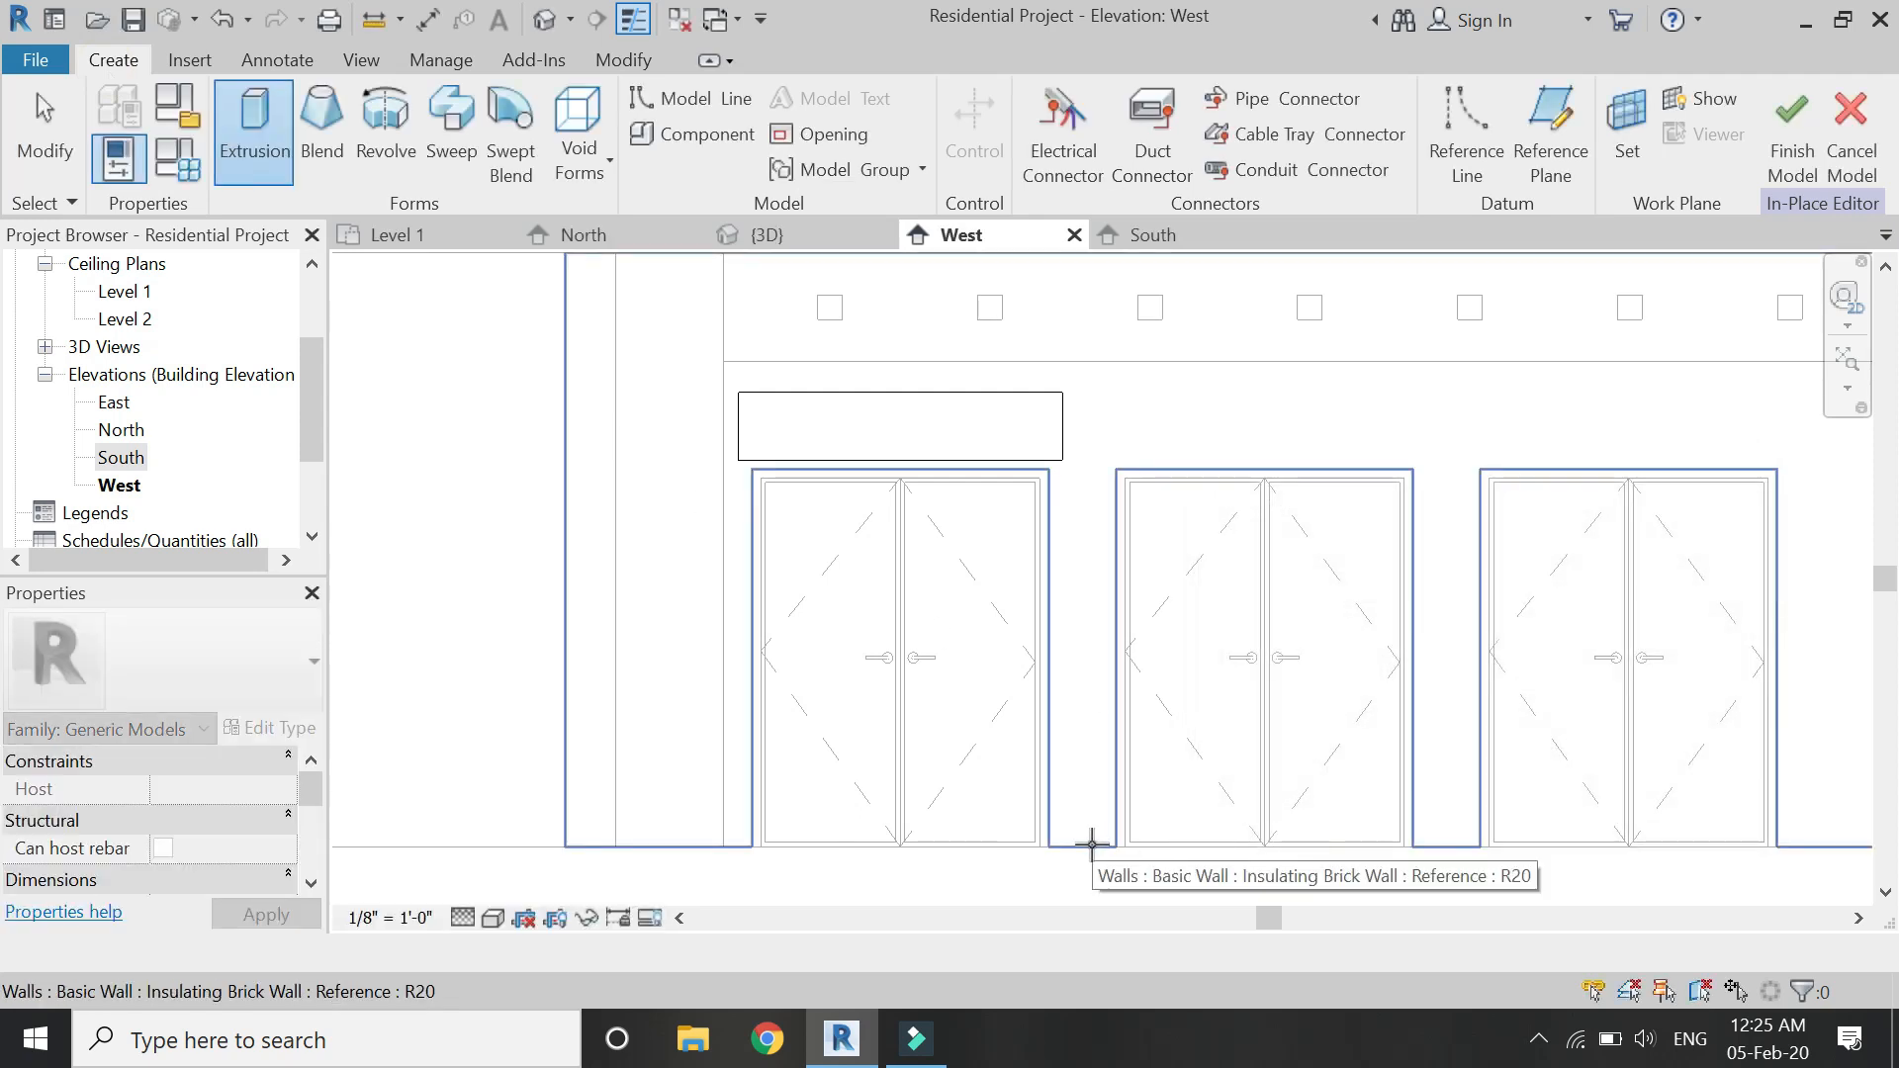
left_click(1091, 847)
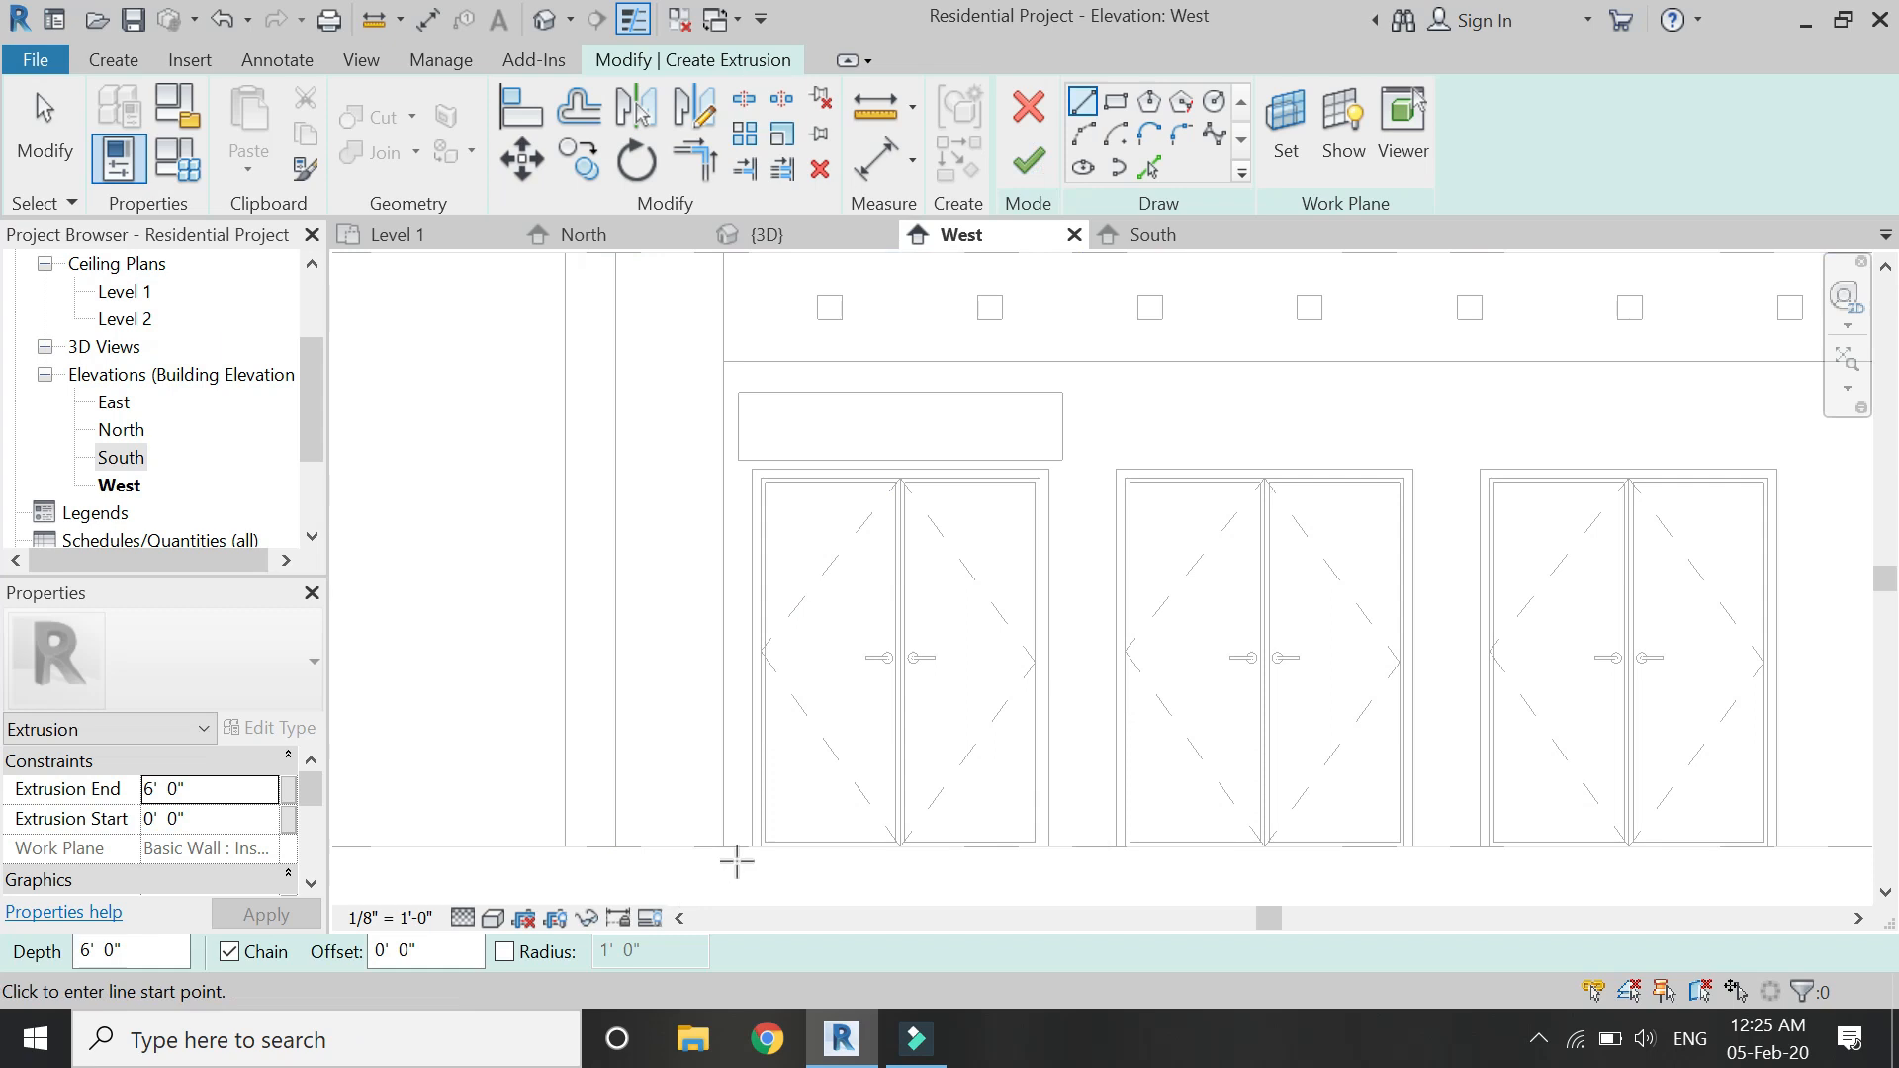
Sketch the door surround's outer top edge along the louver's underside and its outer edge down to the floor beside the middle door.
scroll(747, 386, "up", 3)
left_click(721, 542)
left_click(1579, 541)
scroll(1401, 356, "down", 1)
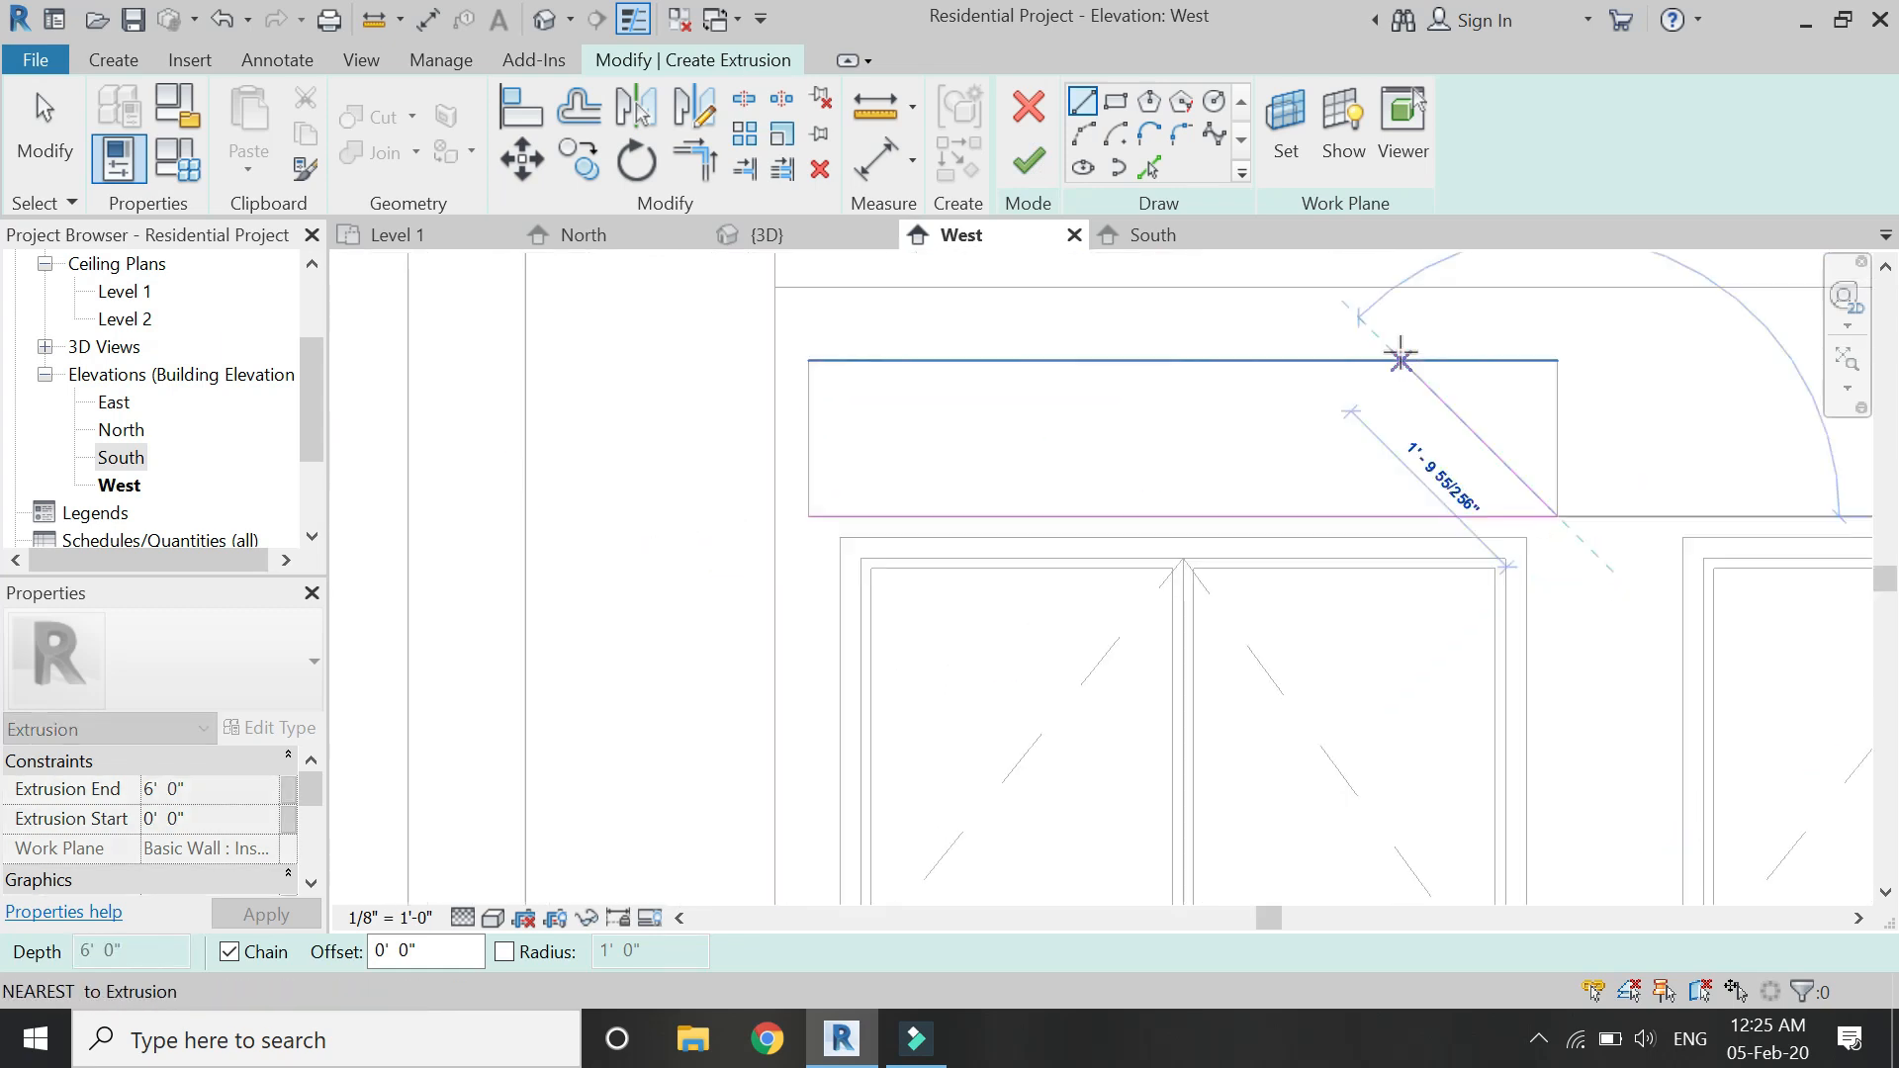
scroll(1401, 353, "down", 5)
scroll(1477, 846, "up", 4)
scroll(1547, 500, "down", 2)
scroll(1475, 879, "up", 3)
left_click(1474, 870)
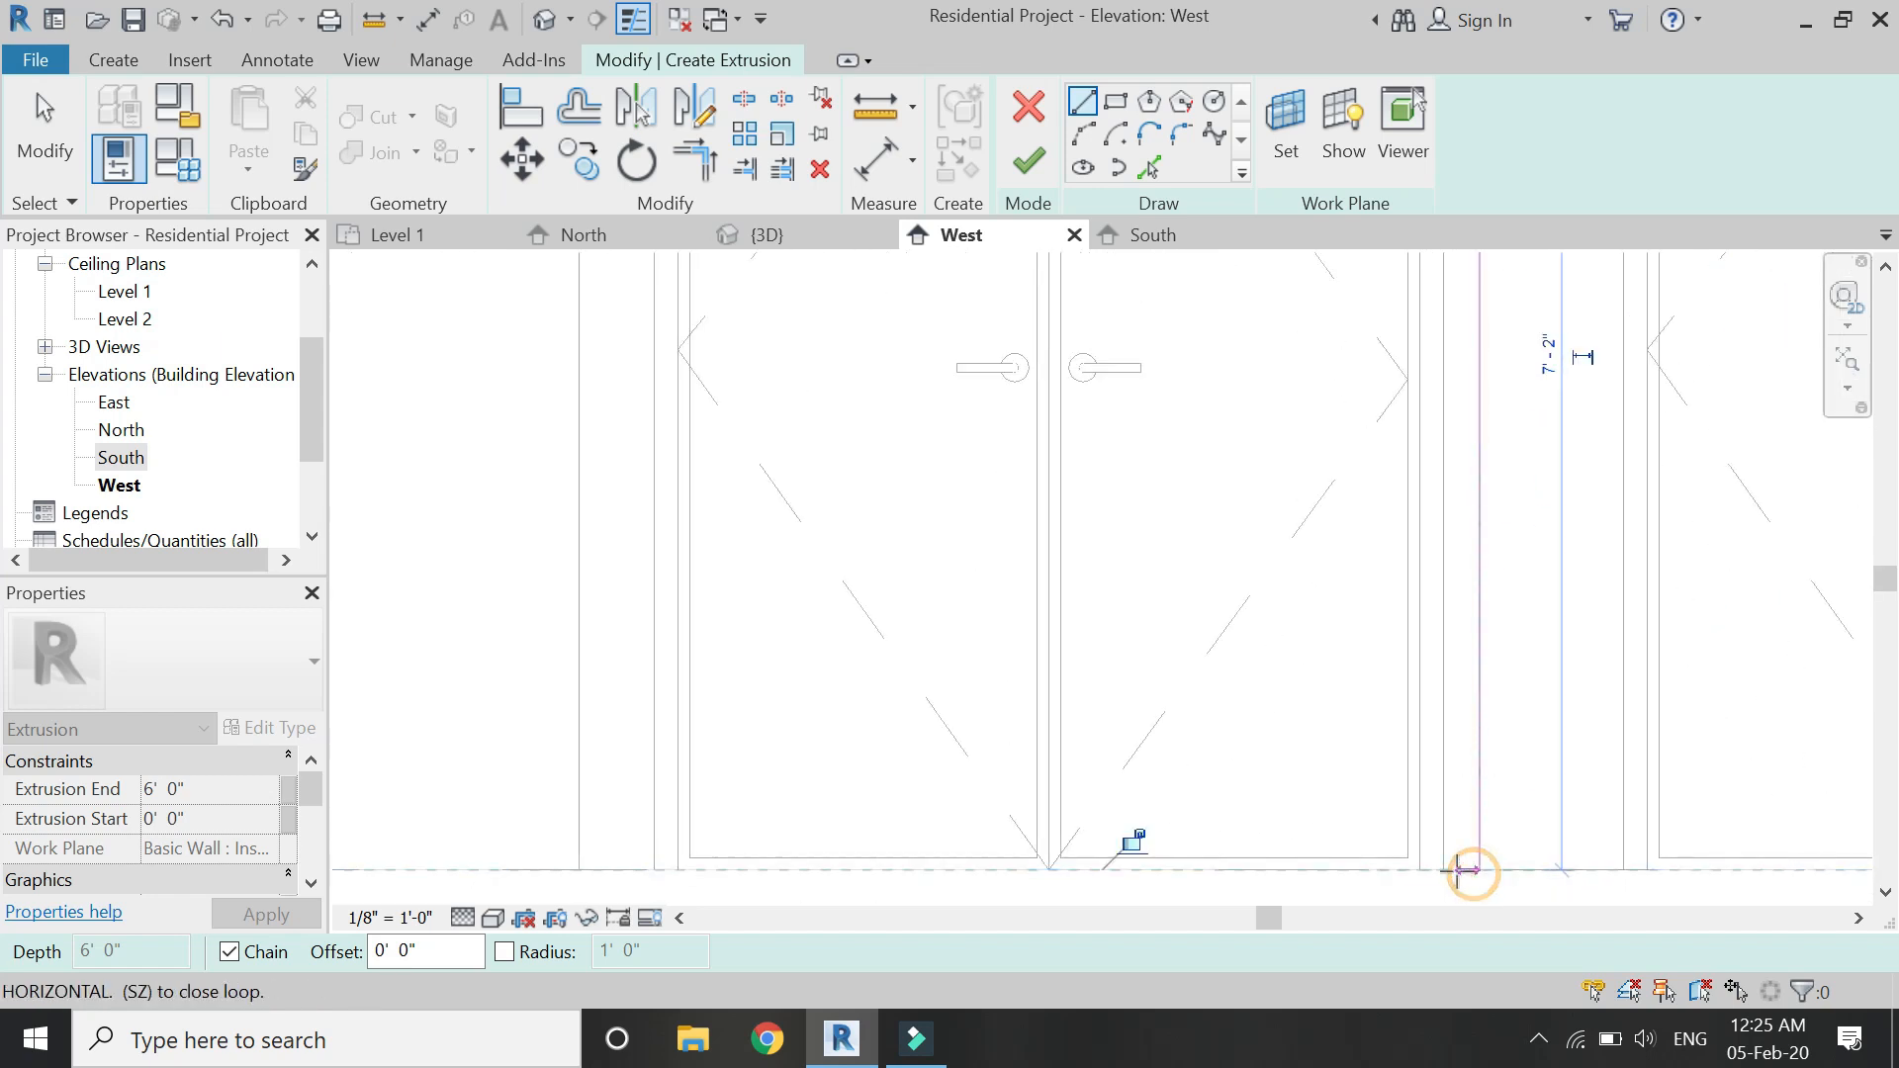
Sketch the surround's short foot, then its inner edge up the door frame and across the top of the frame.
left_click(1444, 870)
scroll(1409, 878, "down", 5)
scroll(1416, 540, "up", 3)
left_click(1425, 557)
scroll(1653, 492, "down", 2)
scroll(1009, 554, "up", 3)
left_click(1029, 525)
scroll(989, 514, "down", 2)
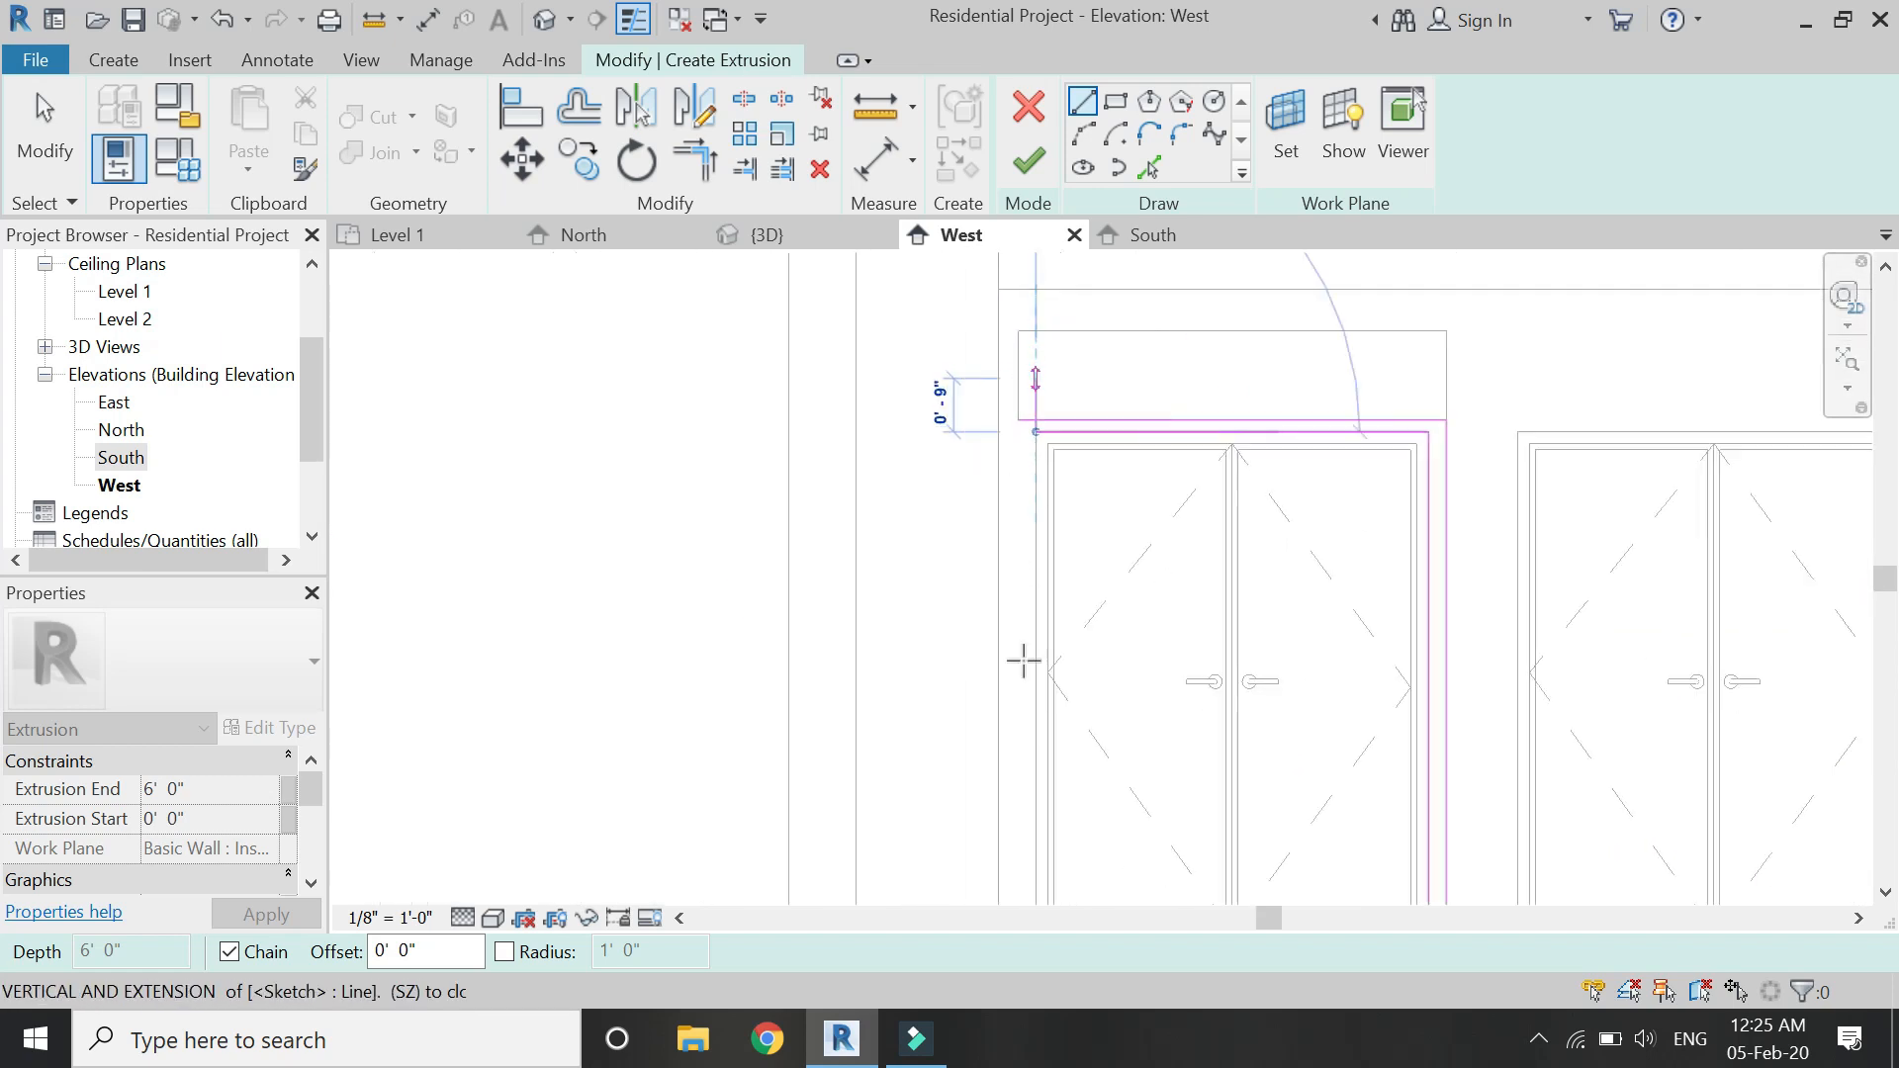
Continue the inner edge down to the floor and close the surround profile up to the louver's lower corner, then leave the line tool.
scroll(1034, 436, "down", 2)
scroll(1035, 791, "up", 3)
left_click(1033, 820)
scroll(994, 835, "down", 2)
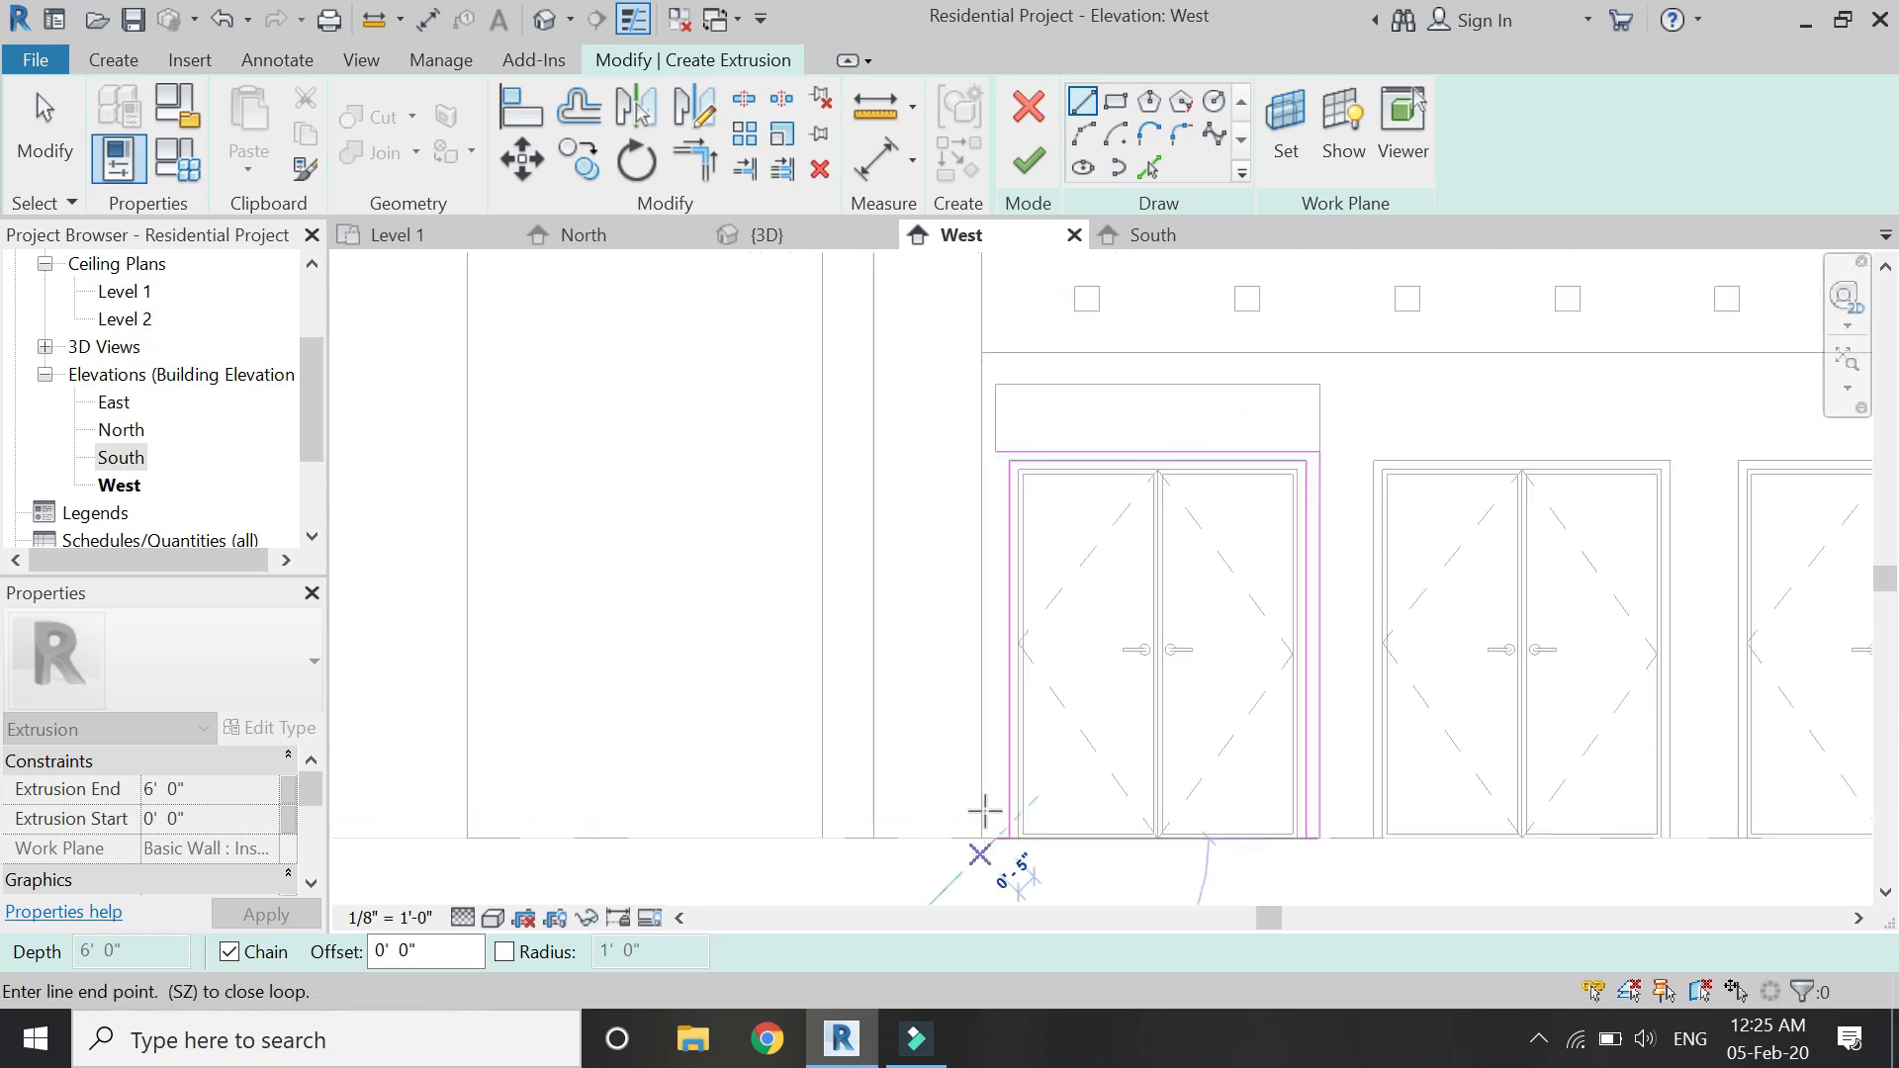
scroll(989, 471, "up", 1)
left_click(995, 455)
scroll(962, 404, "down", 2)
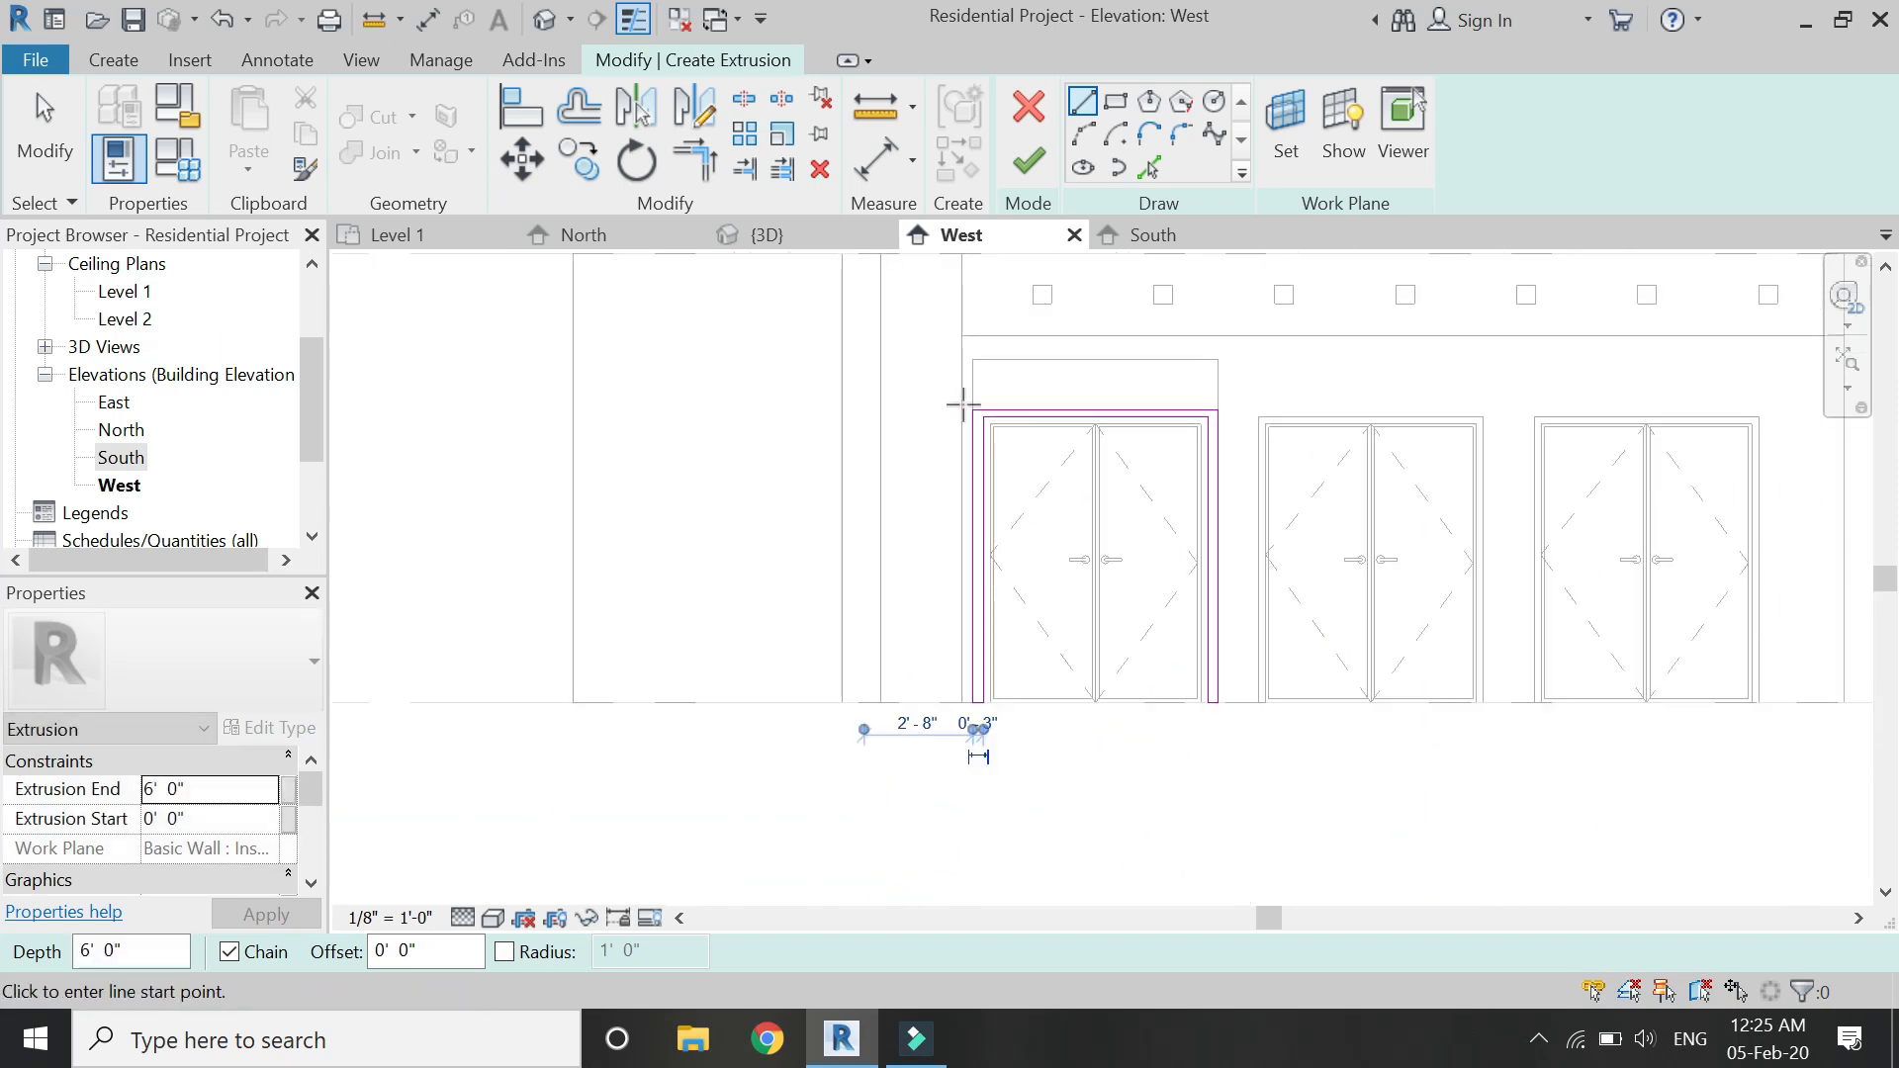
key("Escape")
Set the door surround's extrusion end to 2" and finish the sketch.
left_click(196, 791)
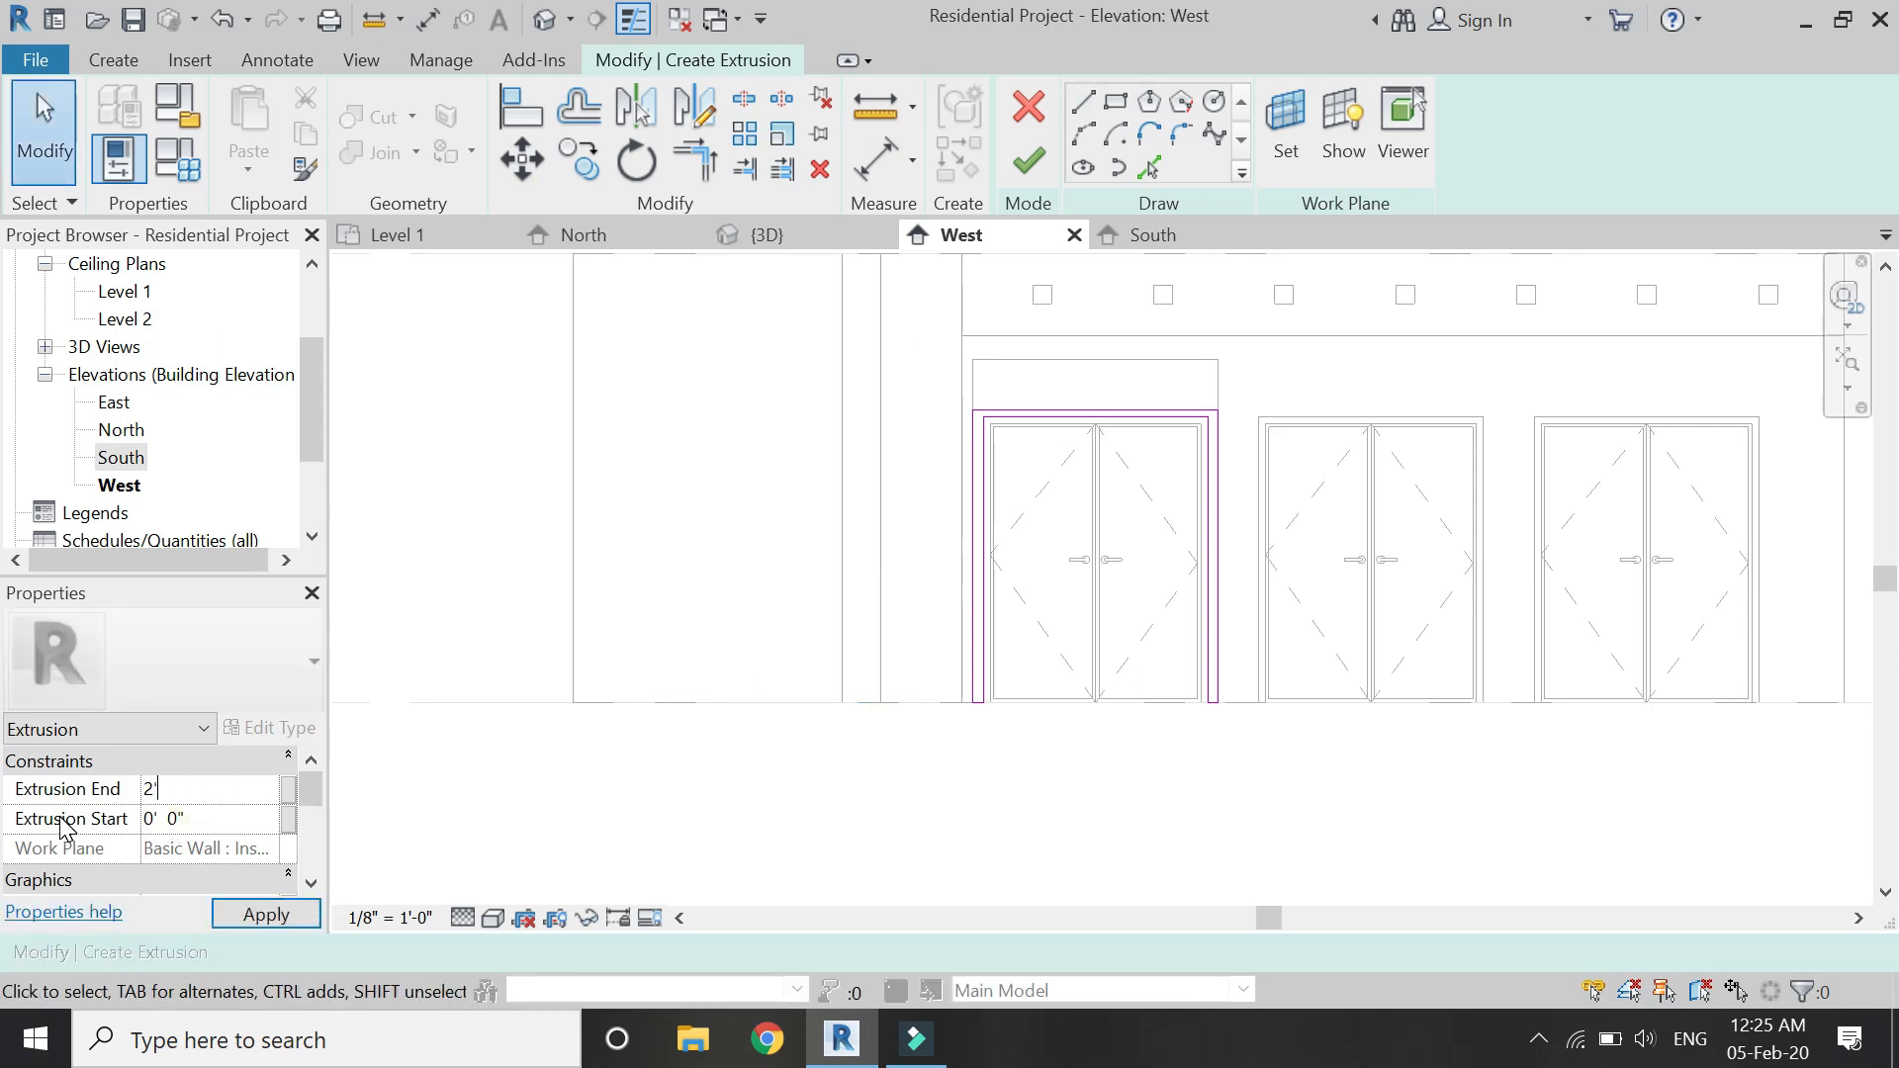
left_click(280, 918)
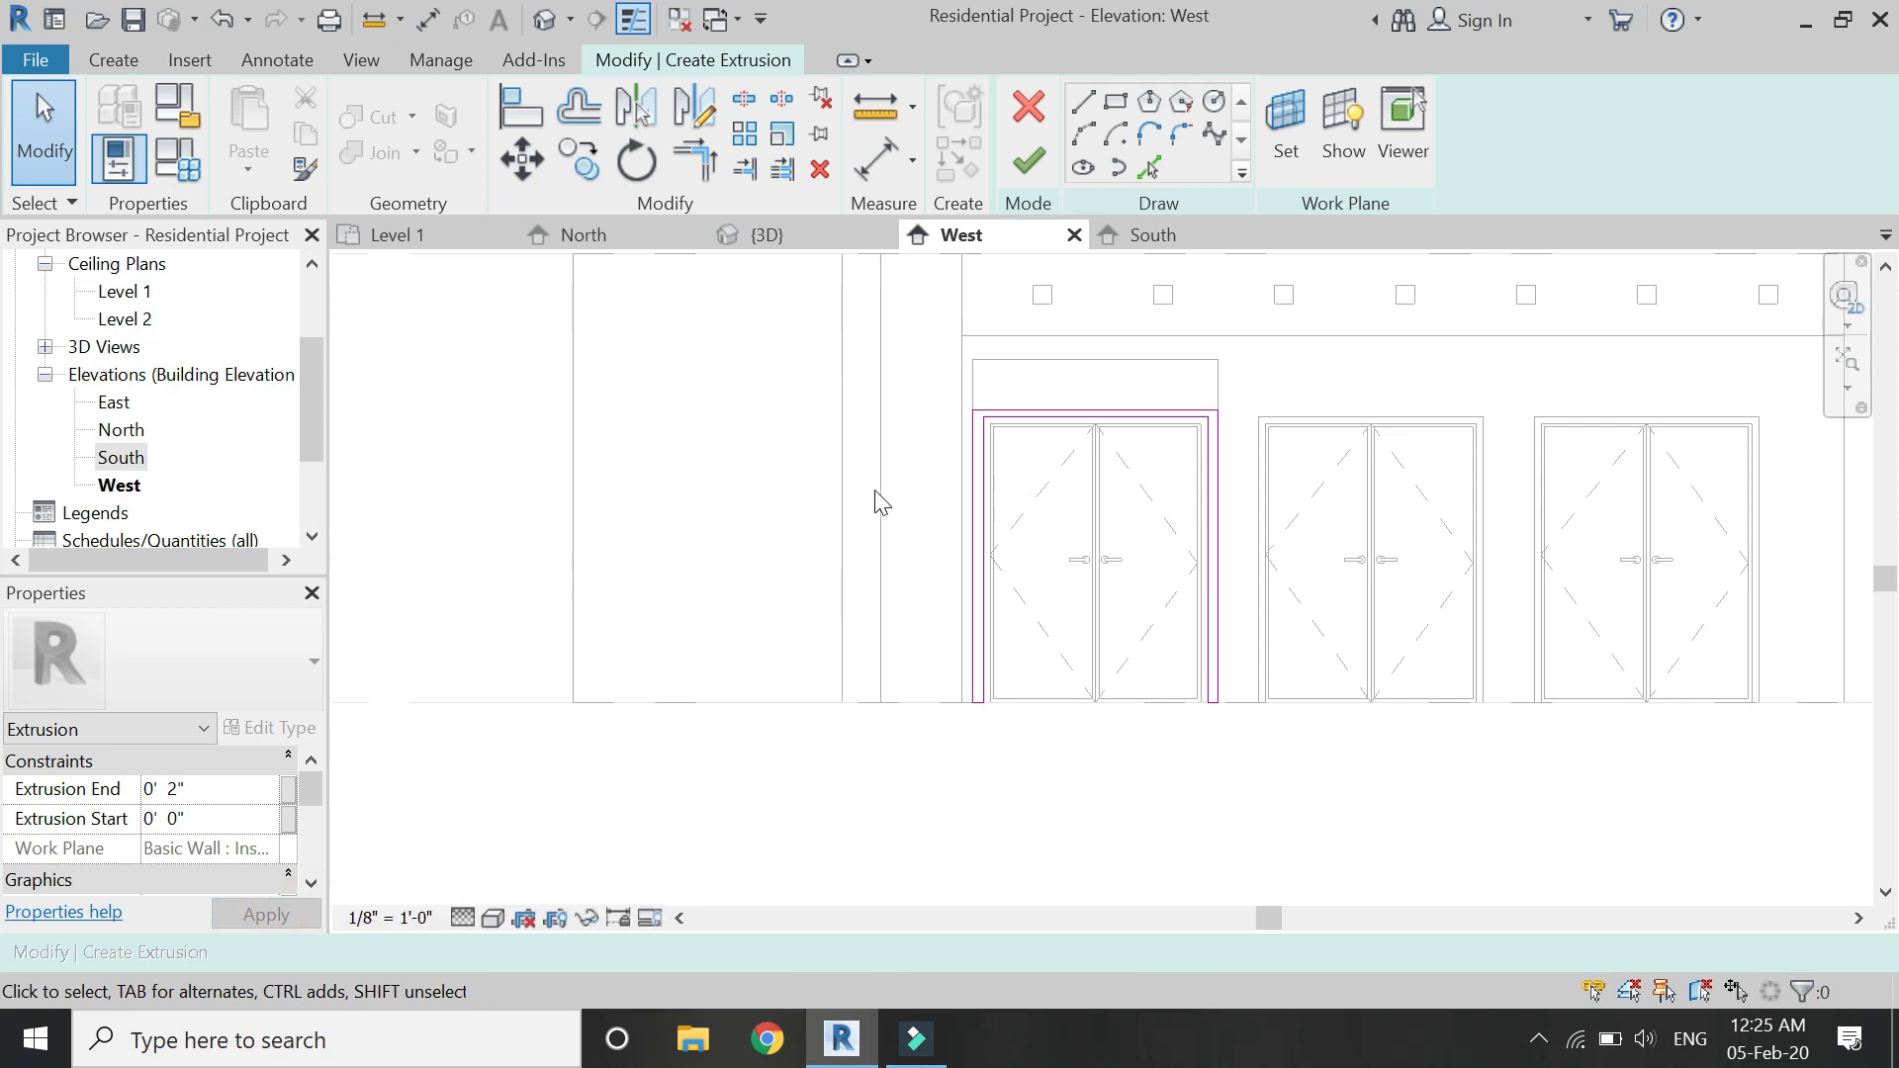
left_click(1029, 163)
left_click(789, 369)
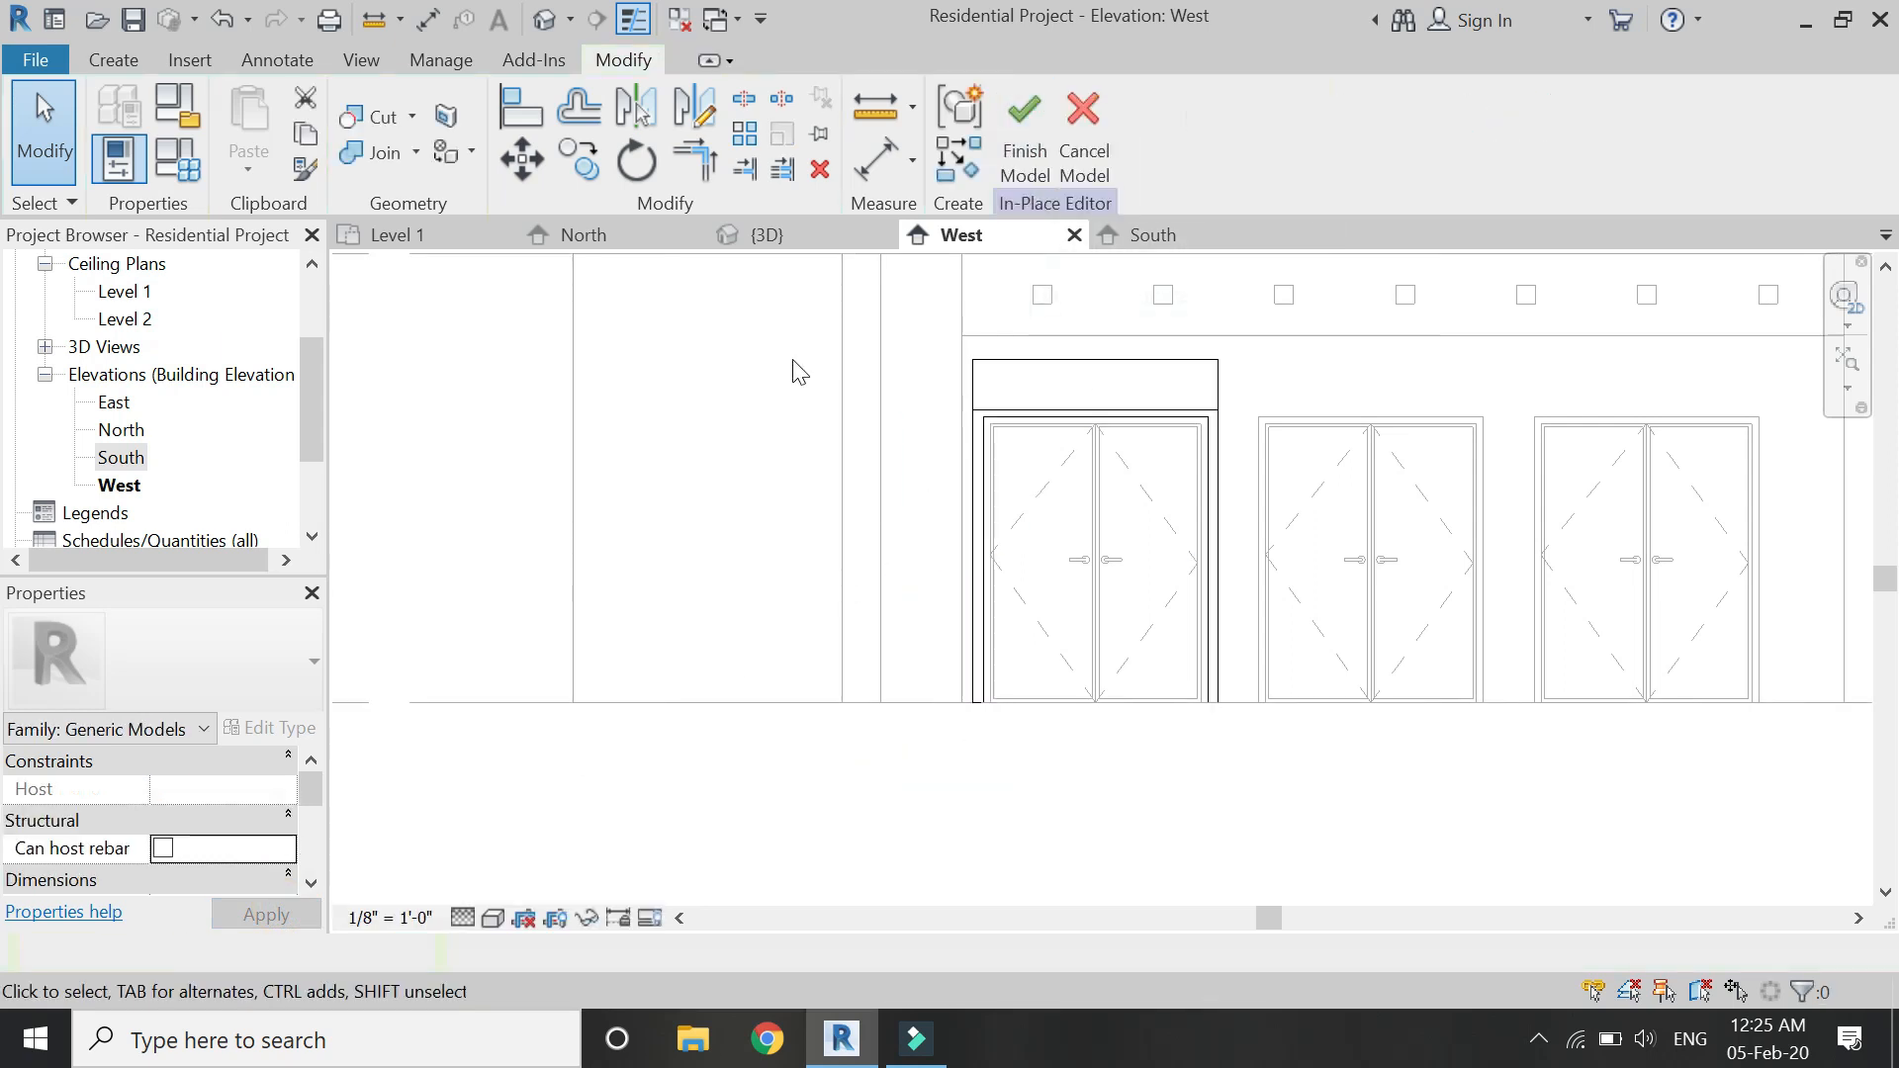
Select the louver and the door surround and associate their material with a new family parameter named metal.
scroll(1137, 381, "up", 1)
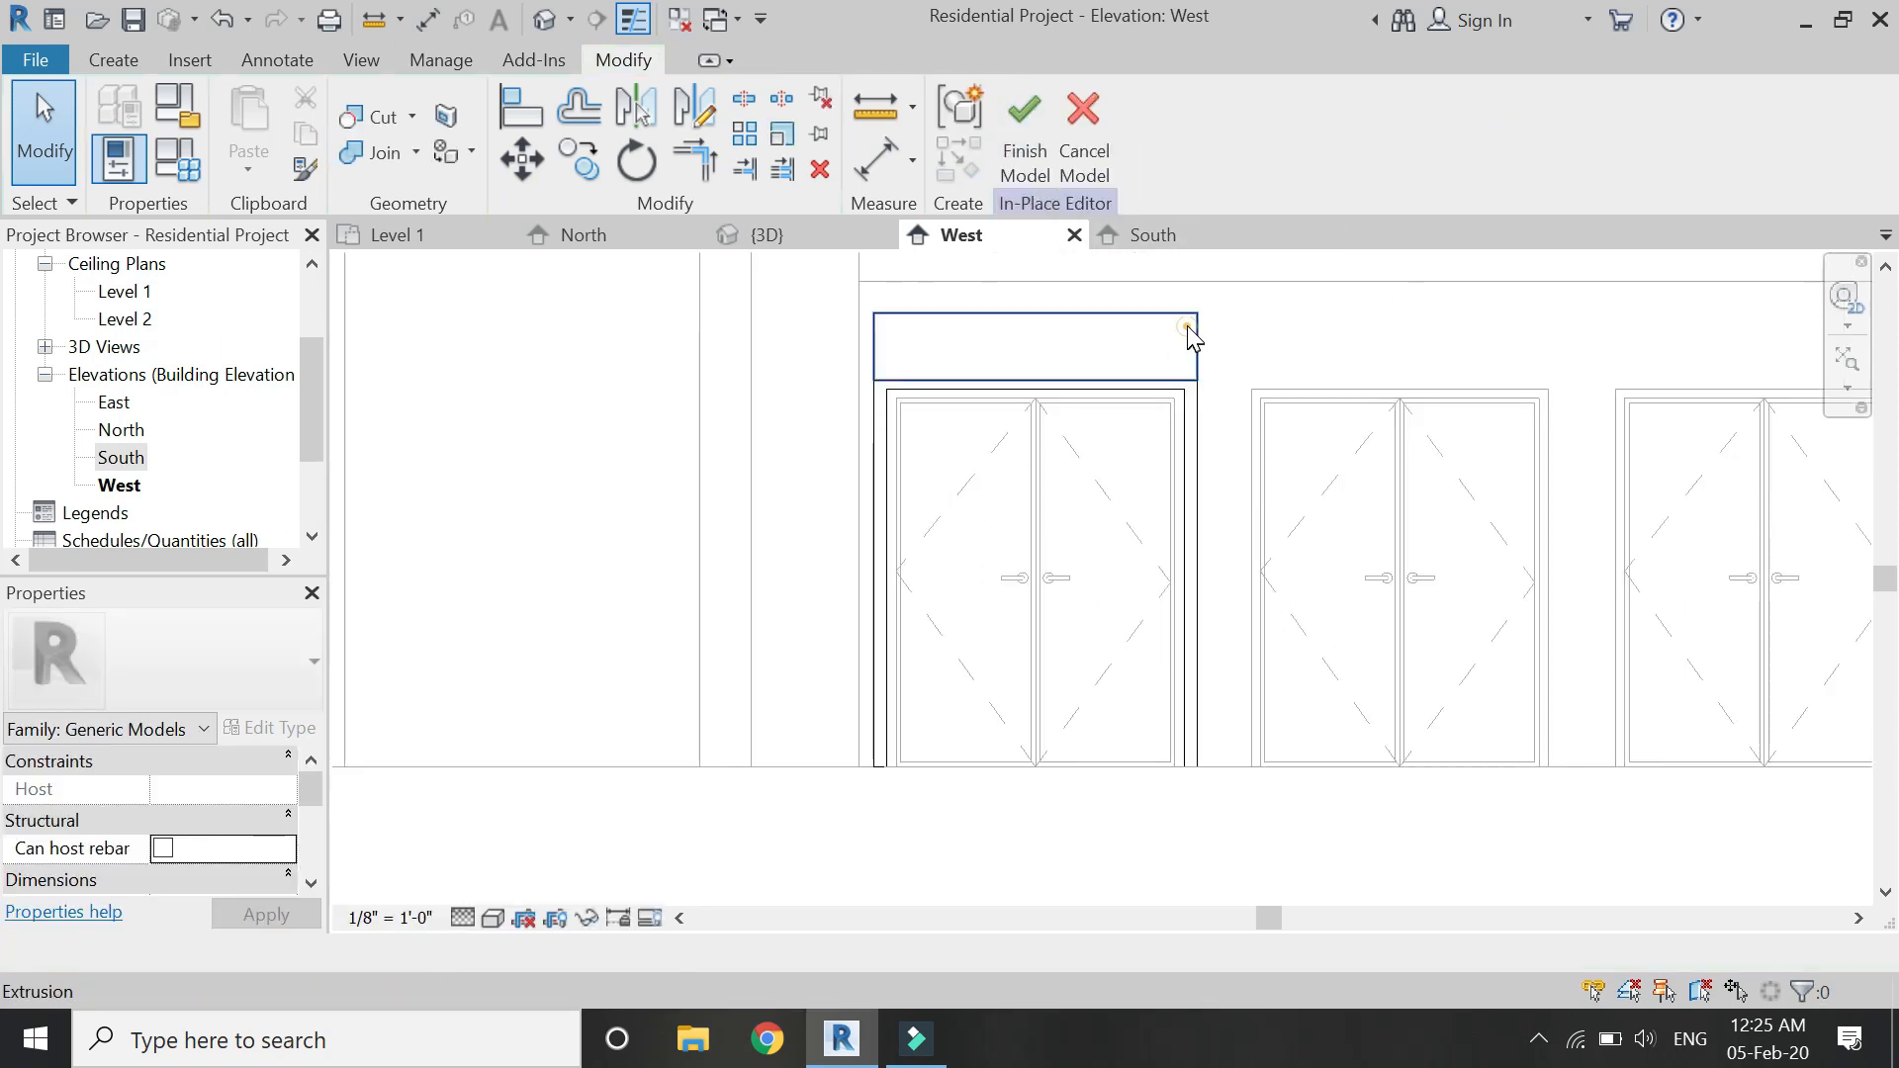
left_click(1190, 337)
left_click(1191, 455, "ctrl")
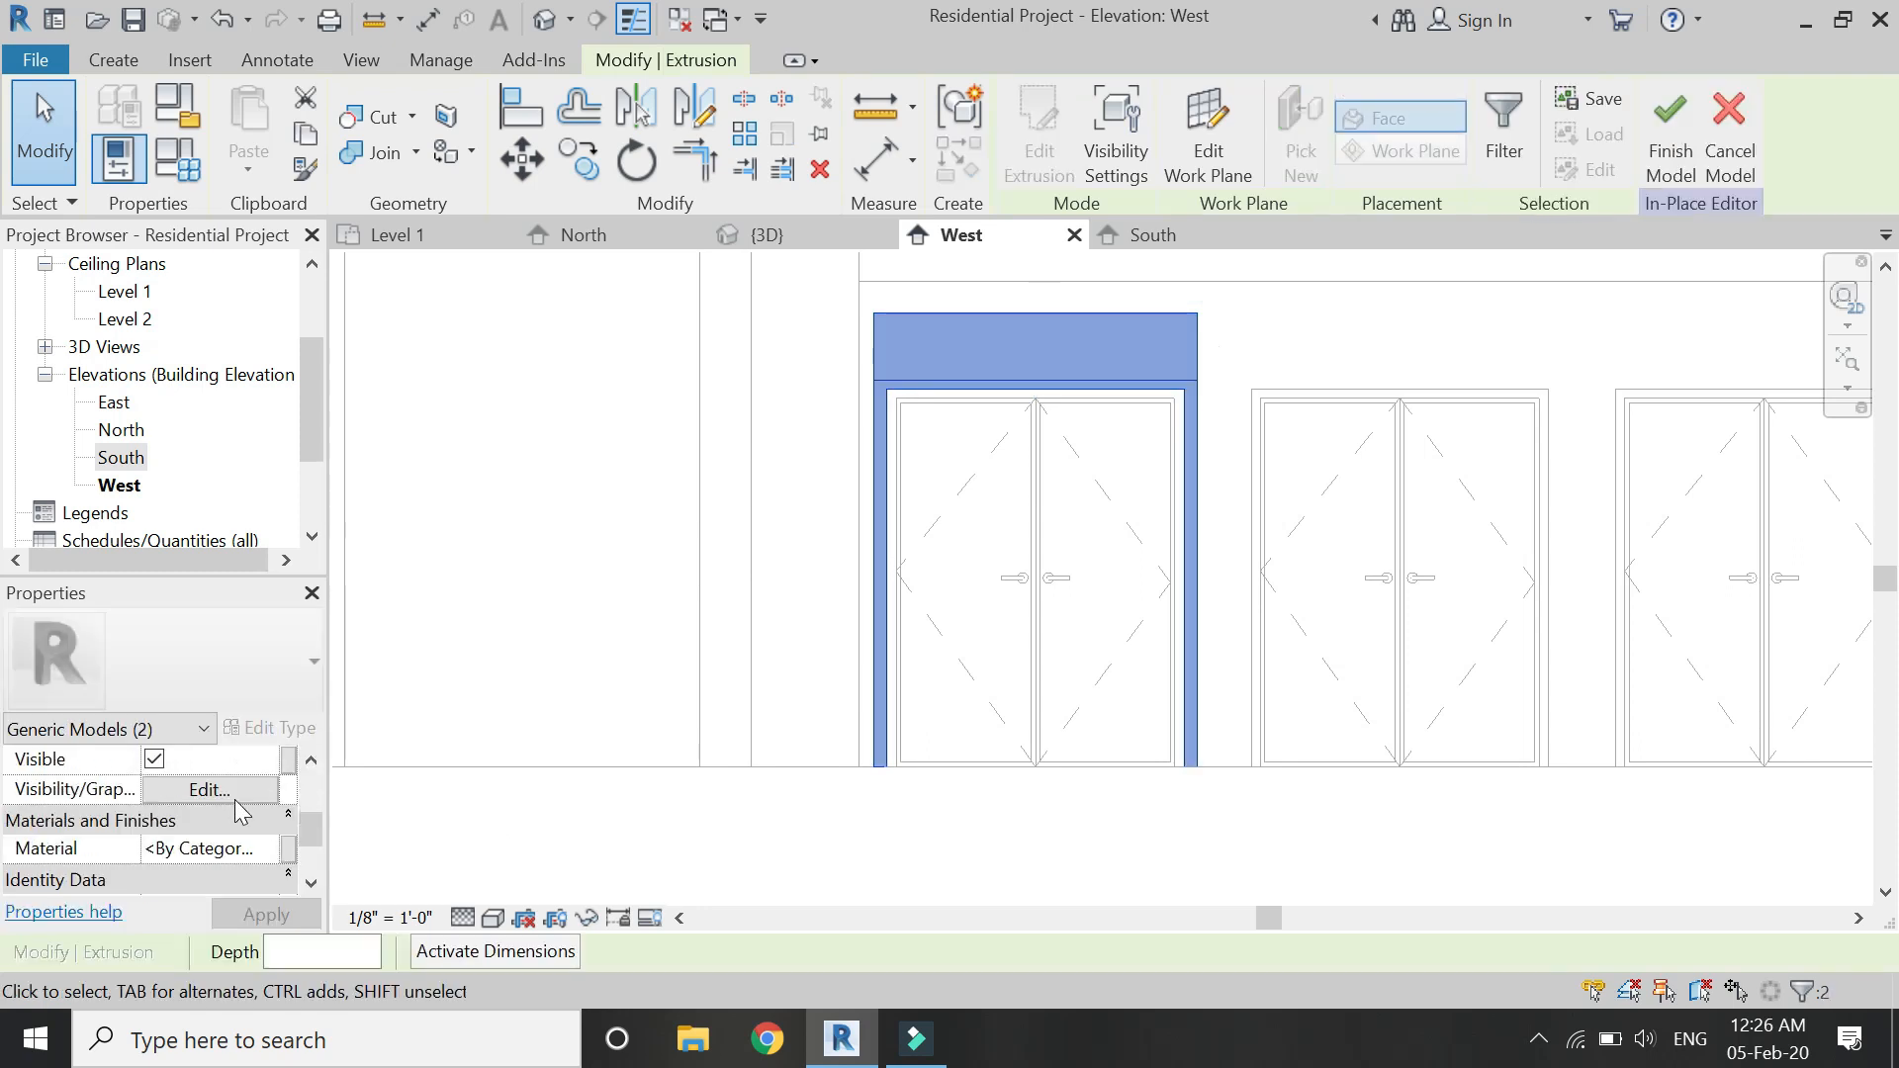
left_click(288, 849)
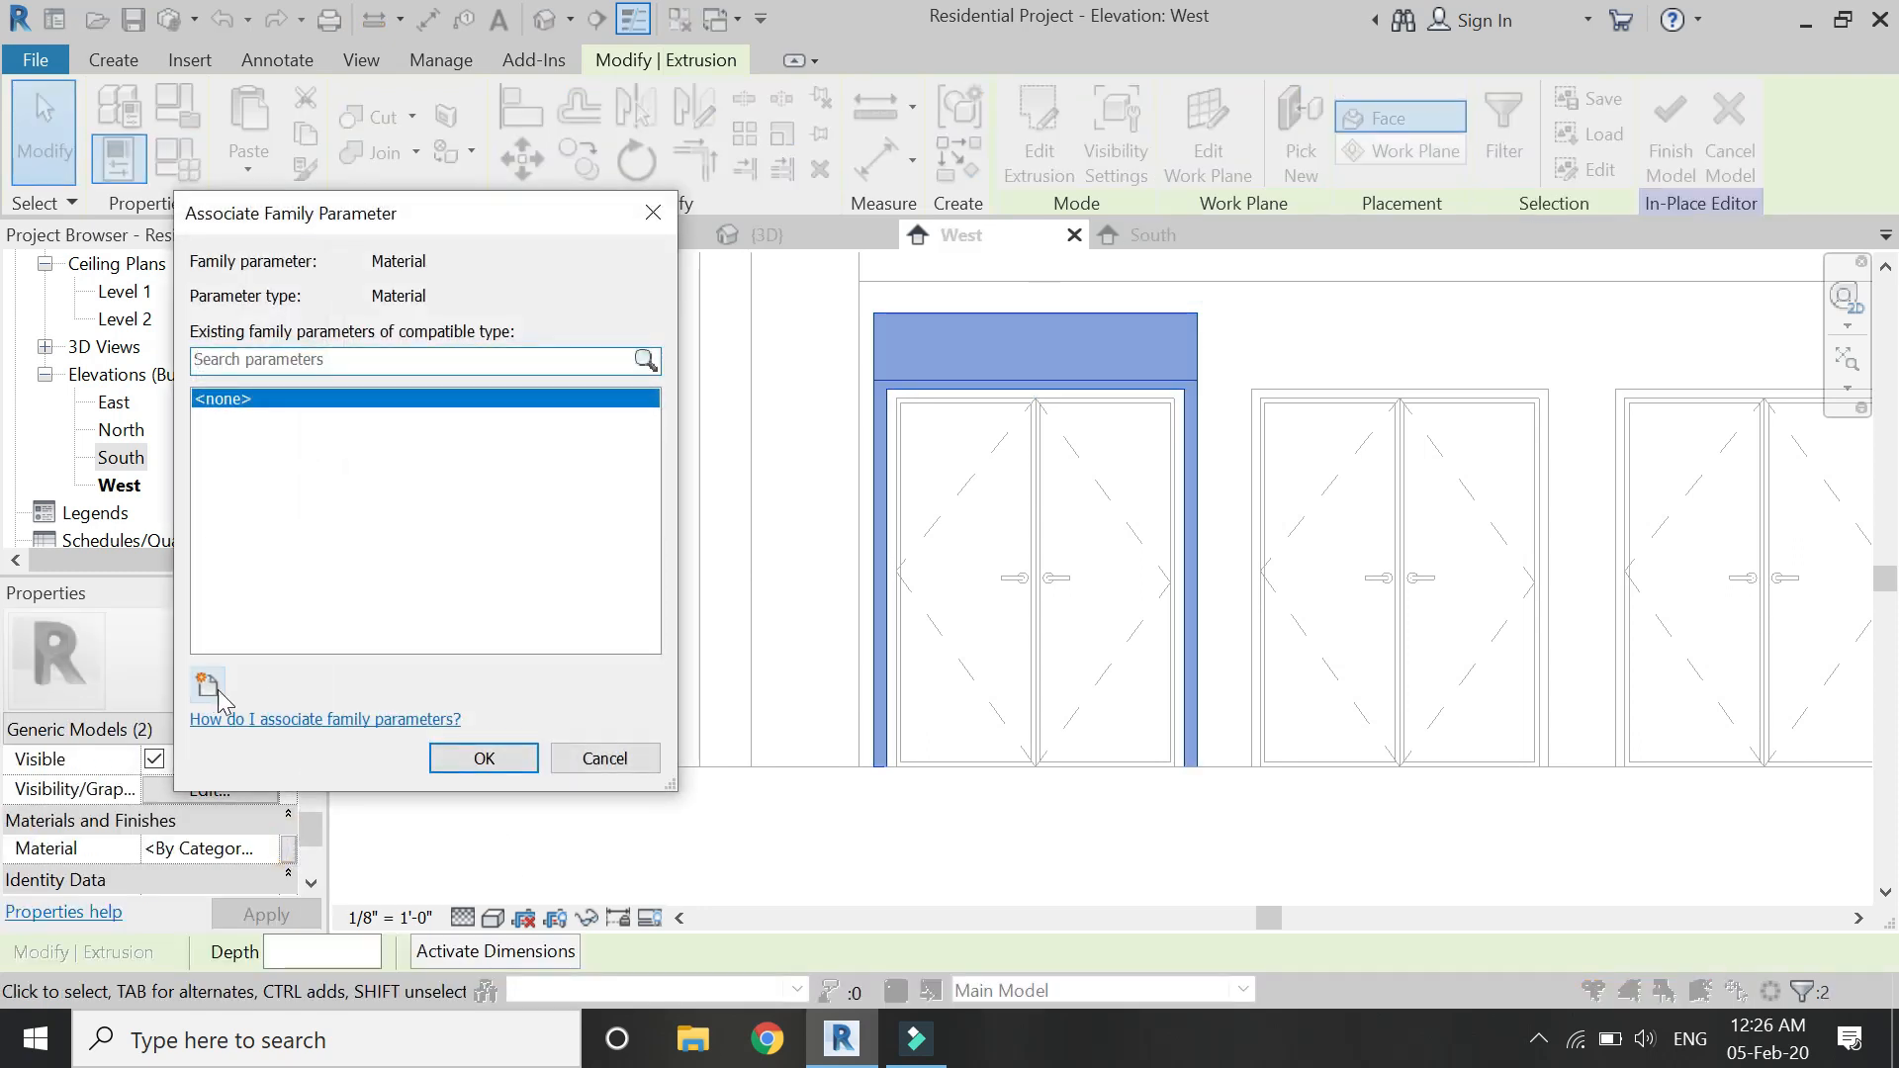
left_click(208, 683)
type("me")
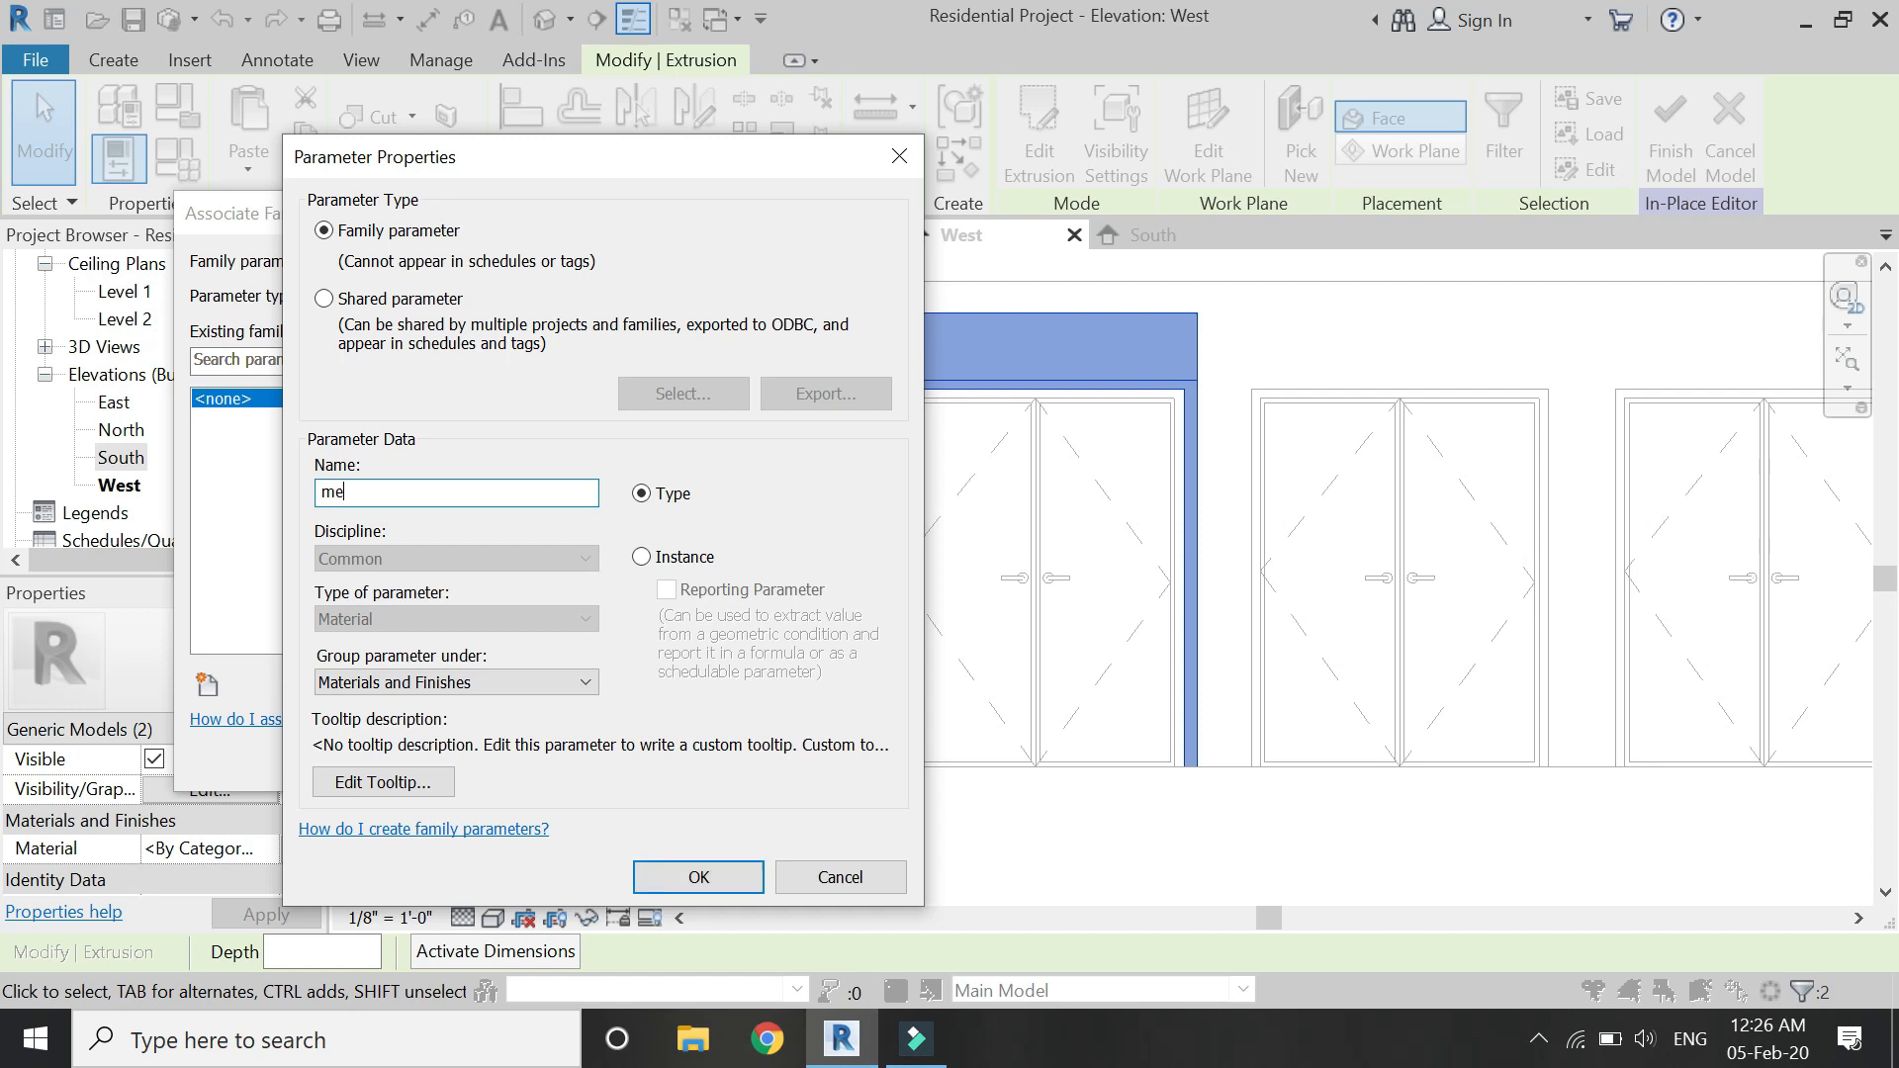
type("me")
key("Return")
left_click(484, 758)
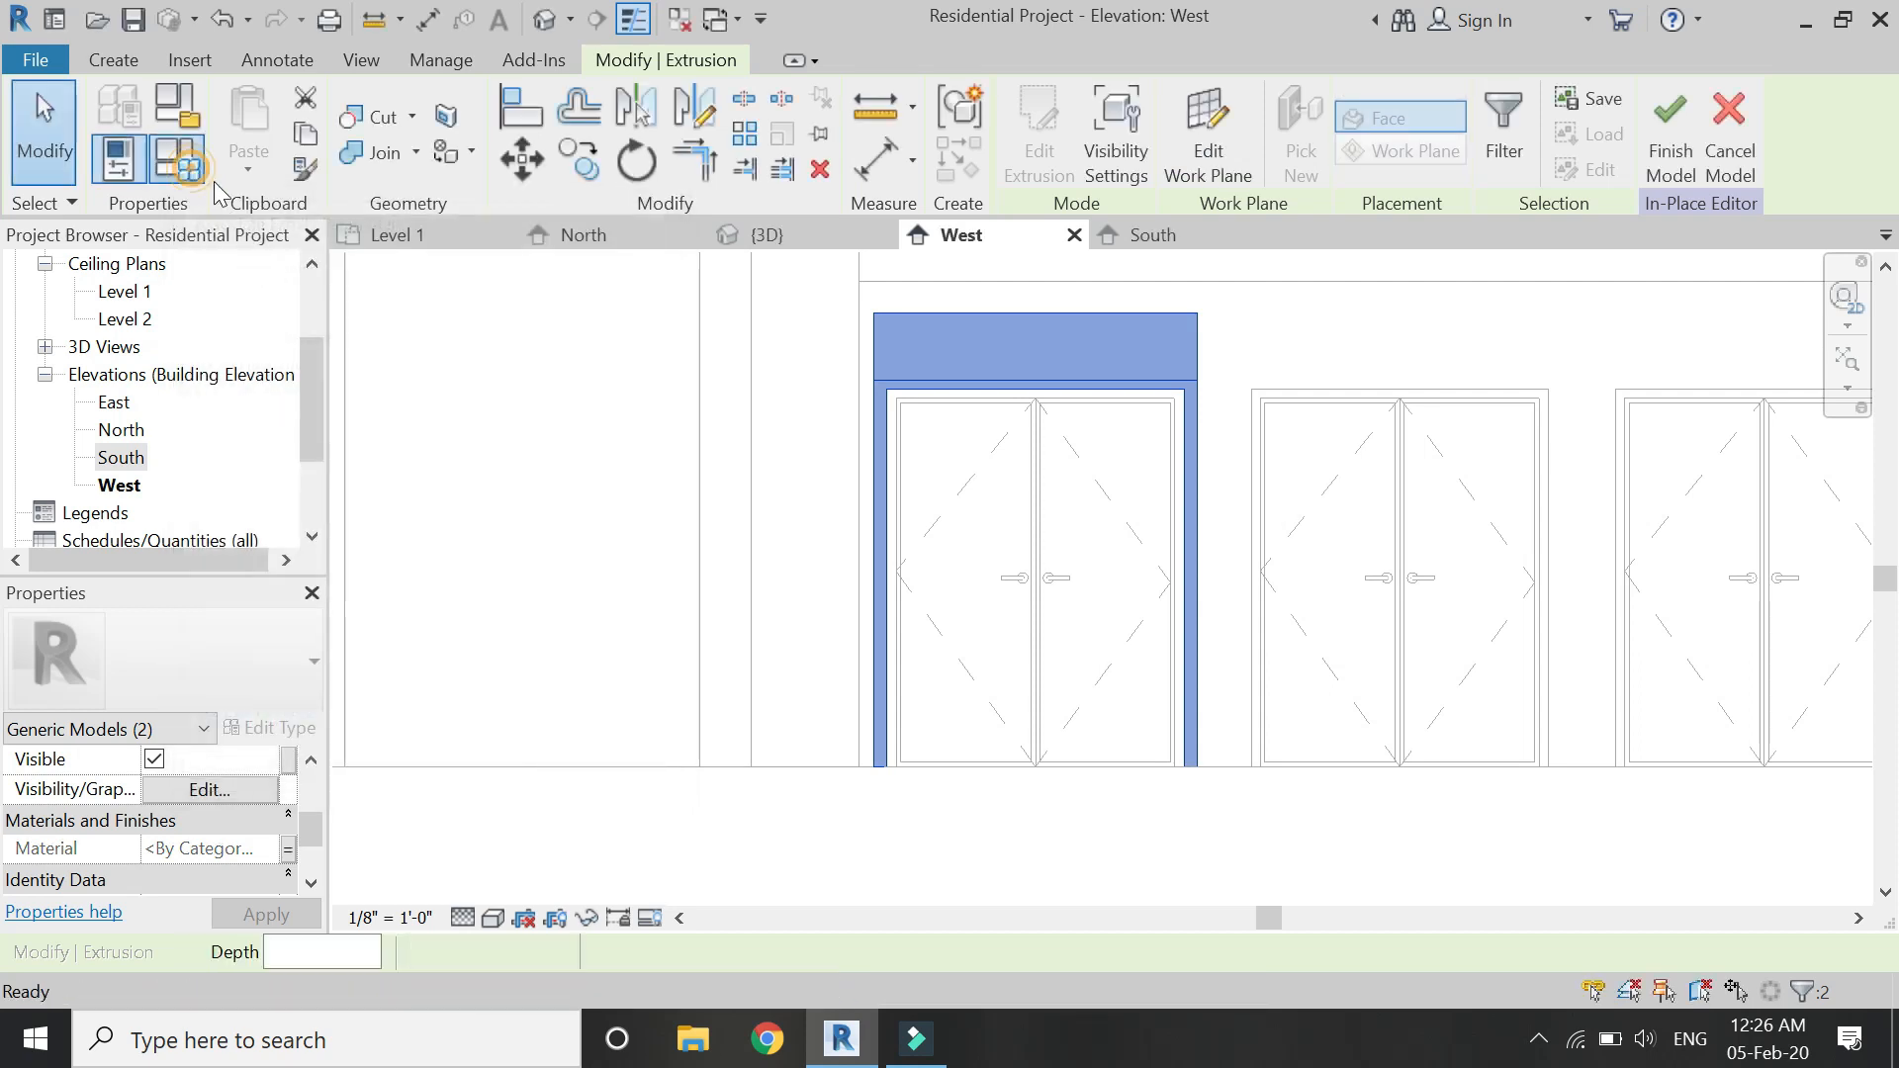
Assign the Steel ASTM A992 material to the metal parameter and finish the in-place model.
left_click(178, 159)
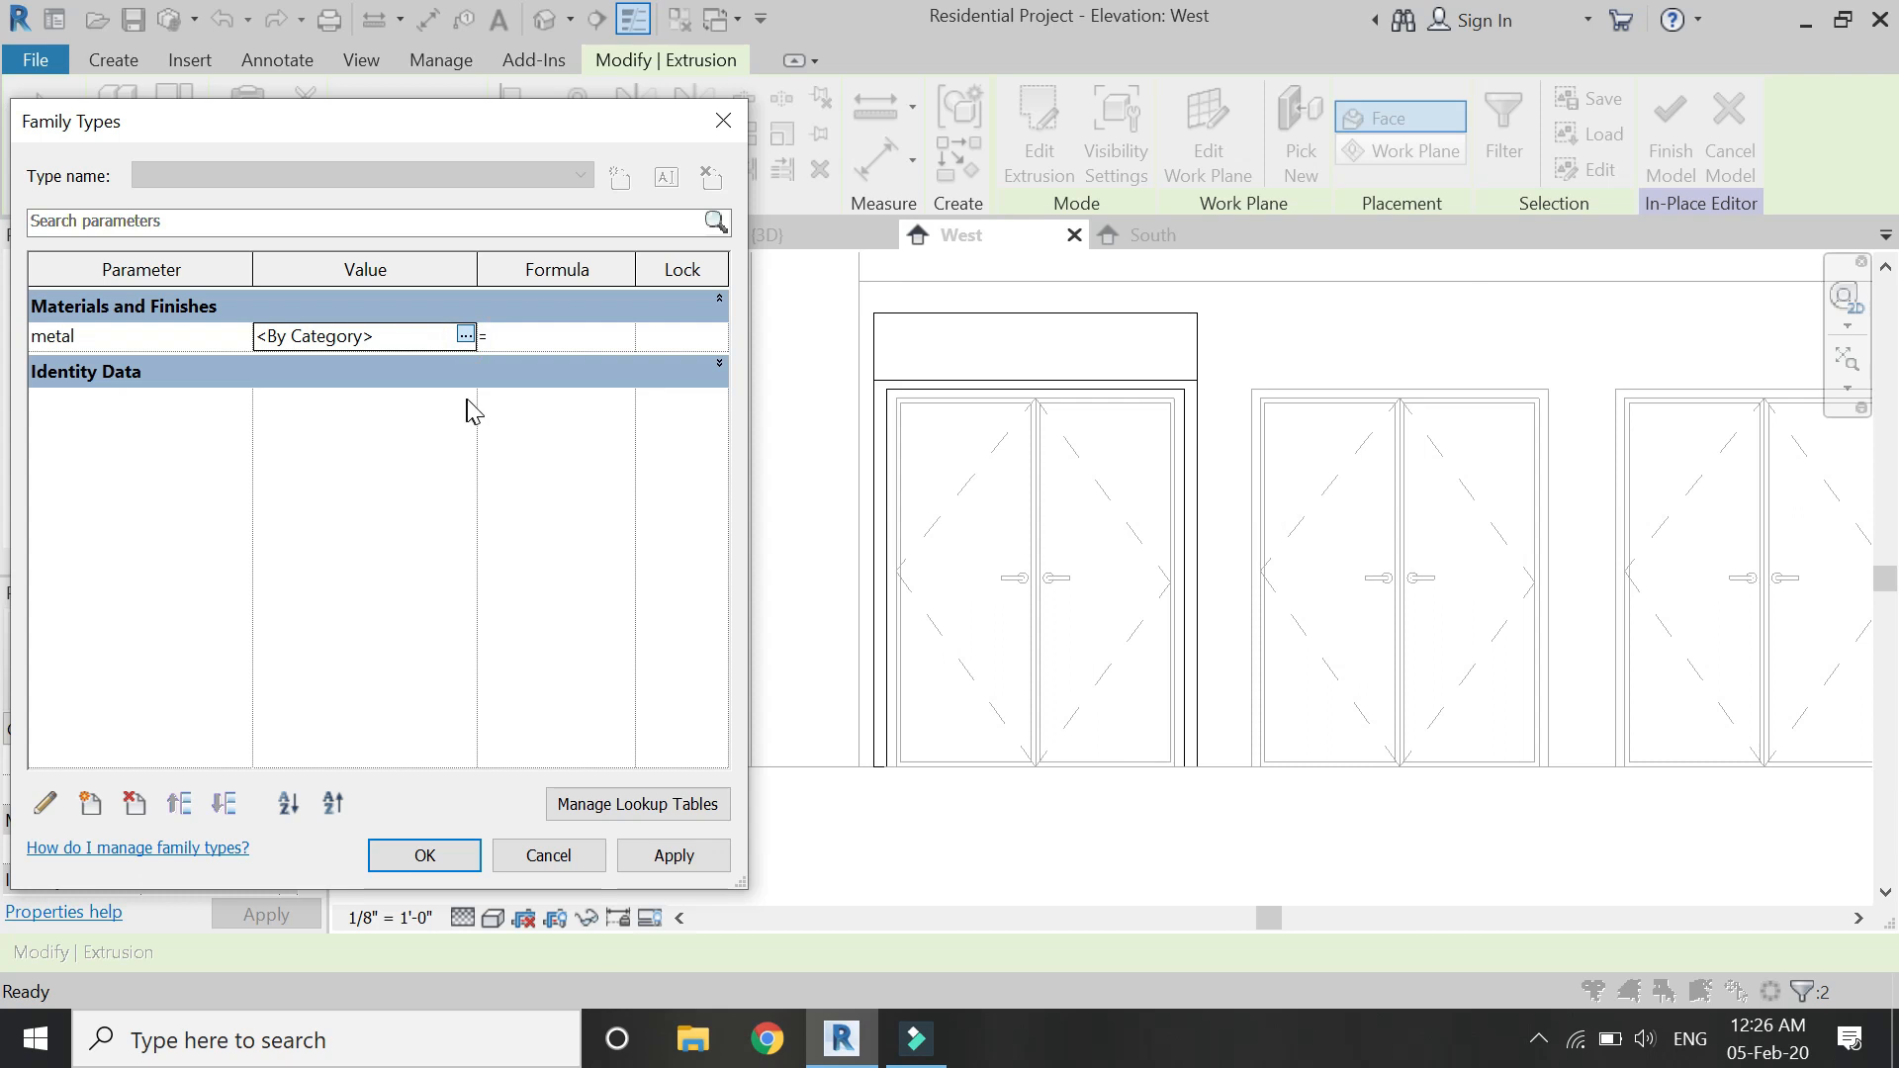
left_click(465, 335)
type("steel")
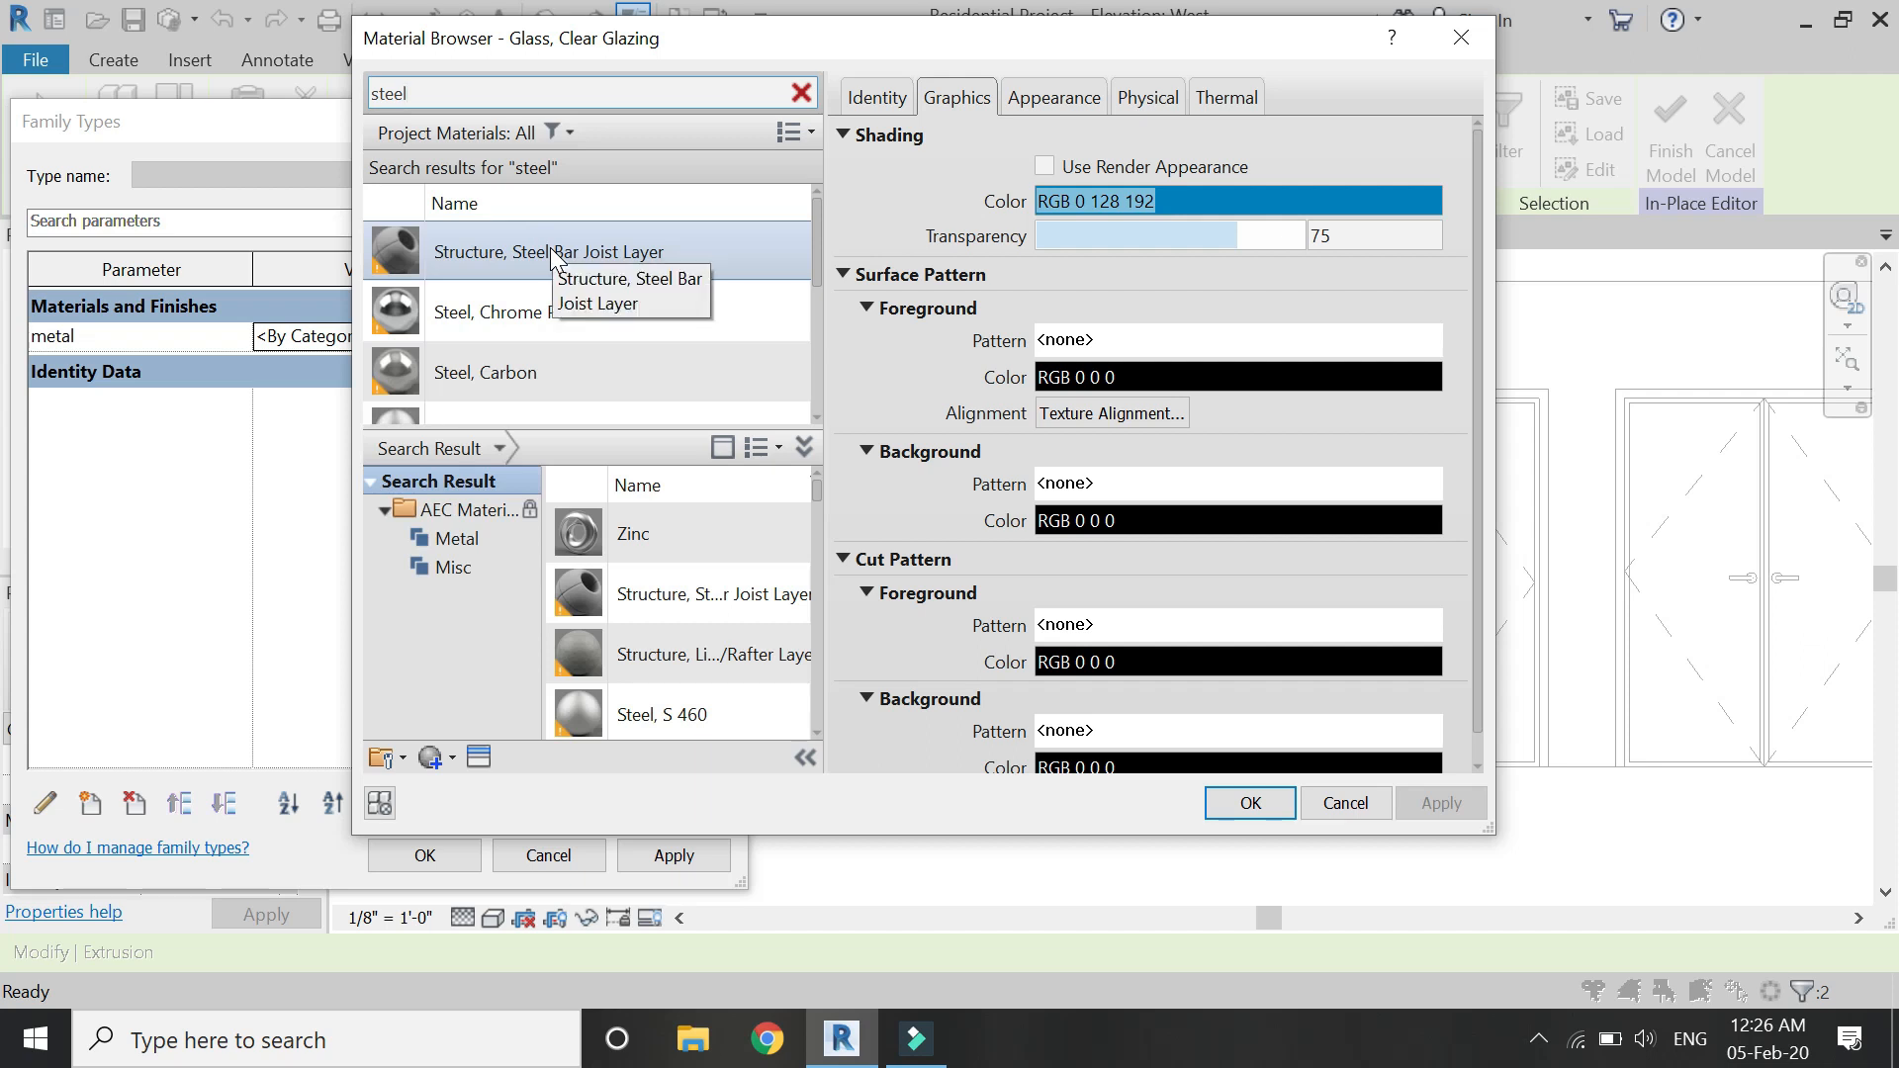
scroll(549, 259, "down", 1)
left_click(584, 382)
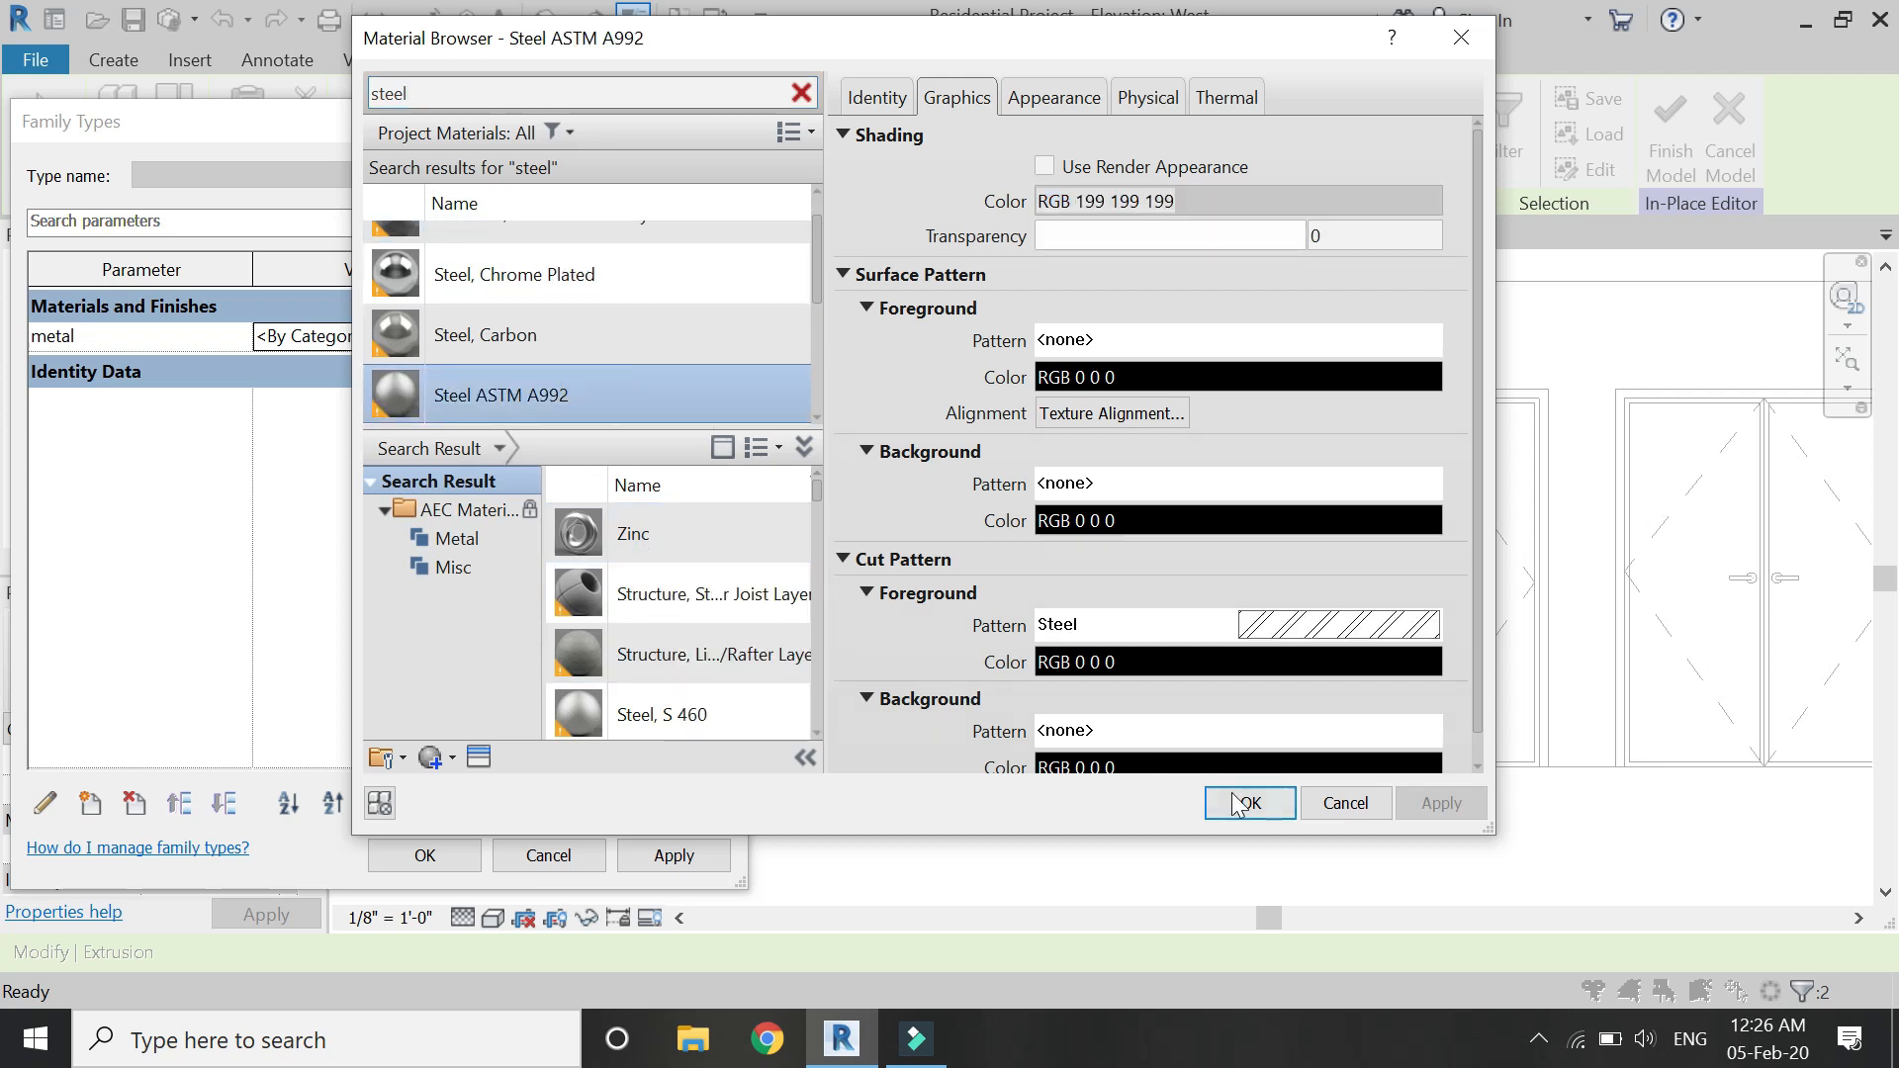
left_click(1245, 803)
left_click(458, 860)
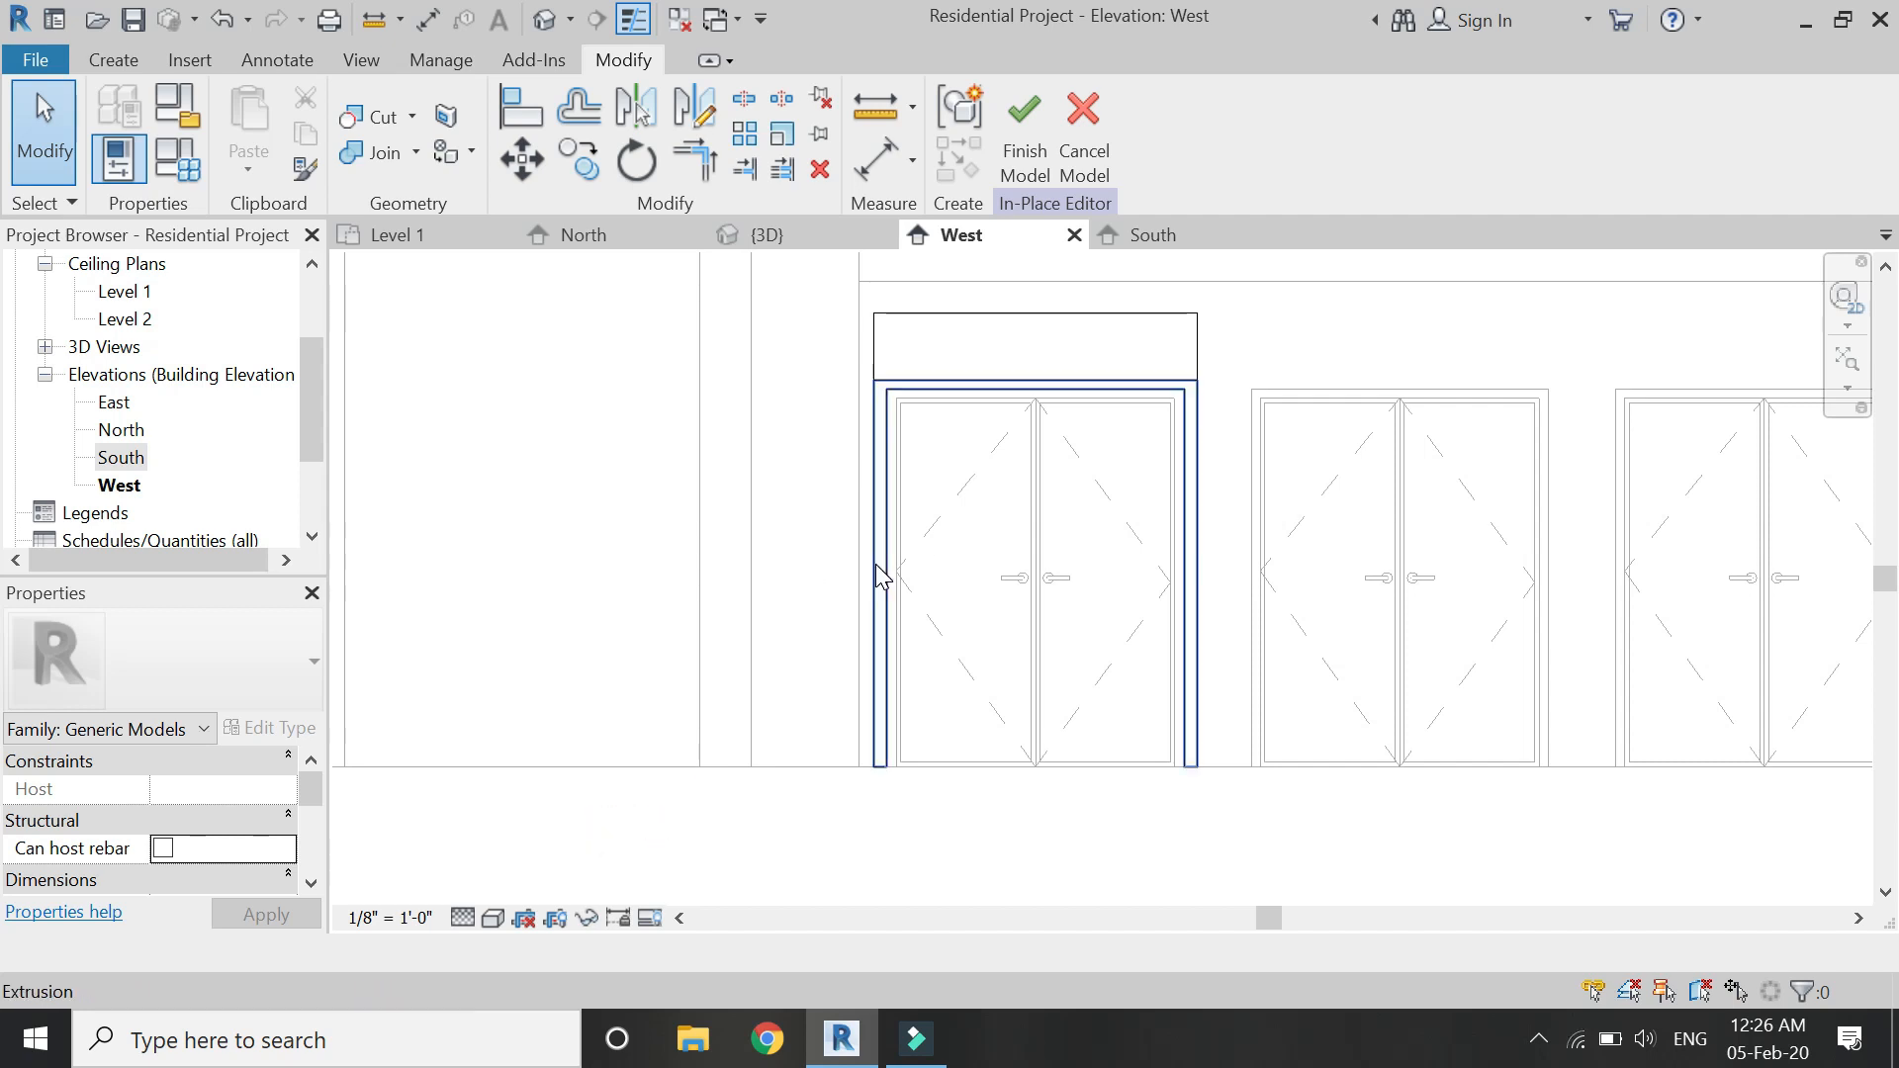
left_click(1024, 148)
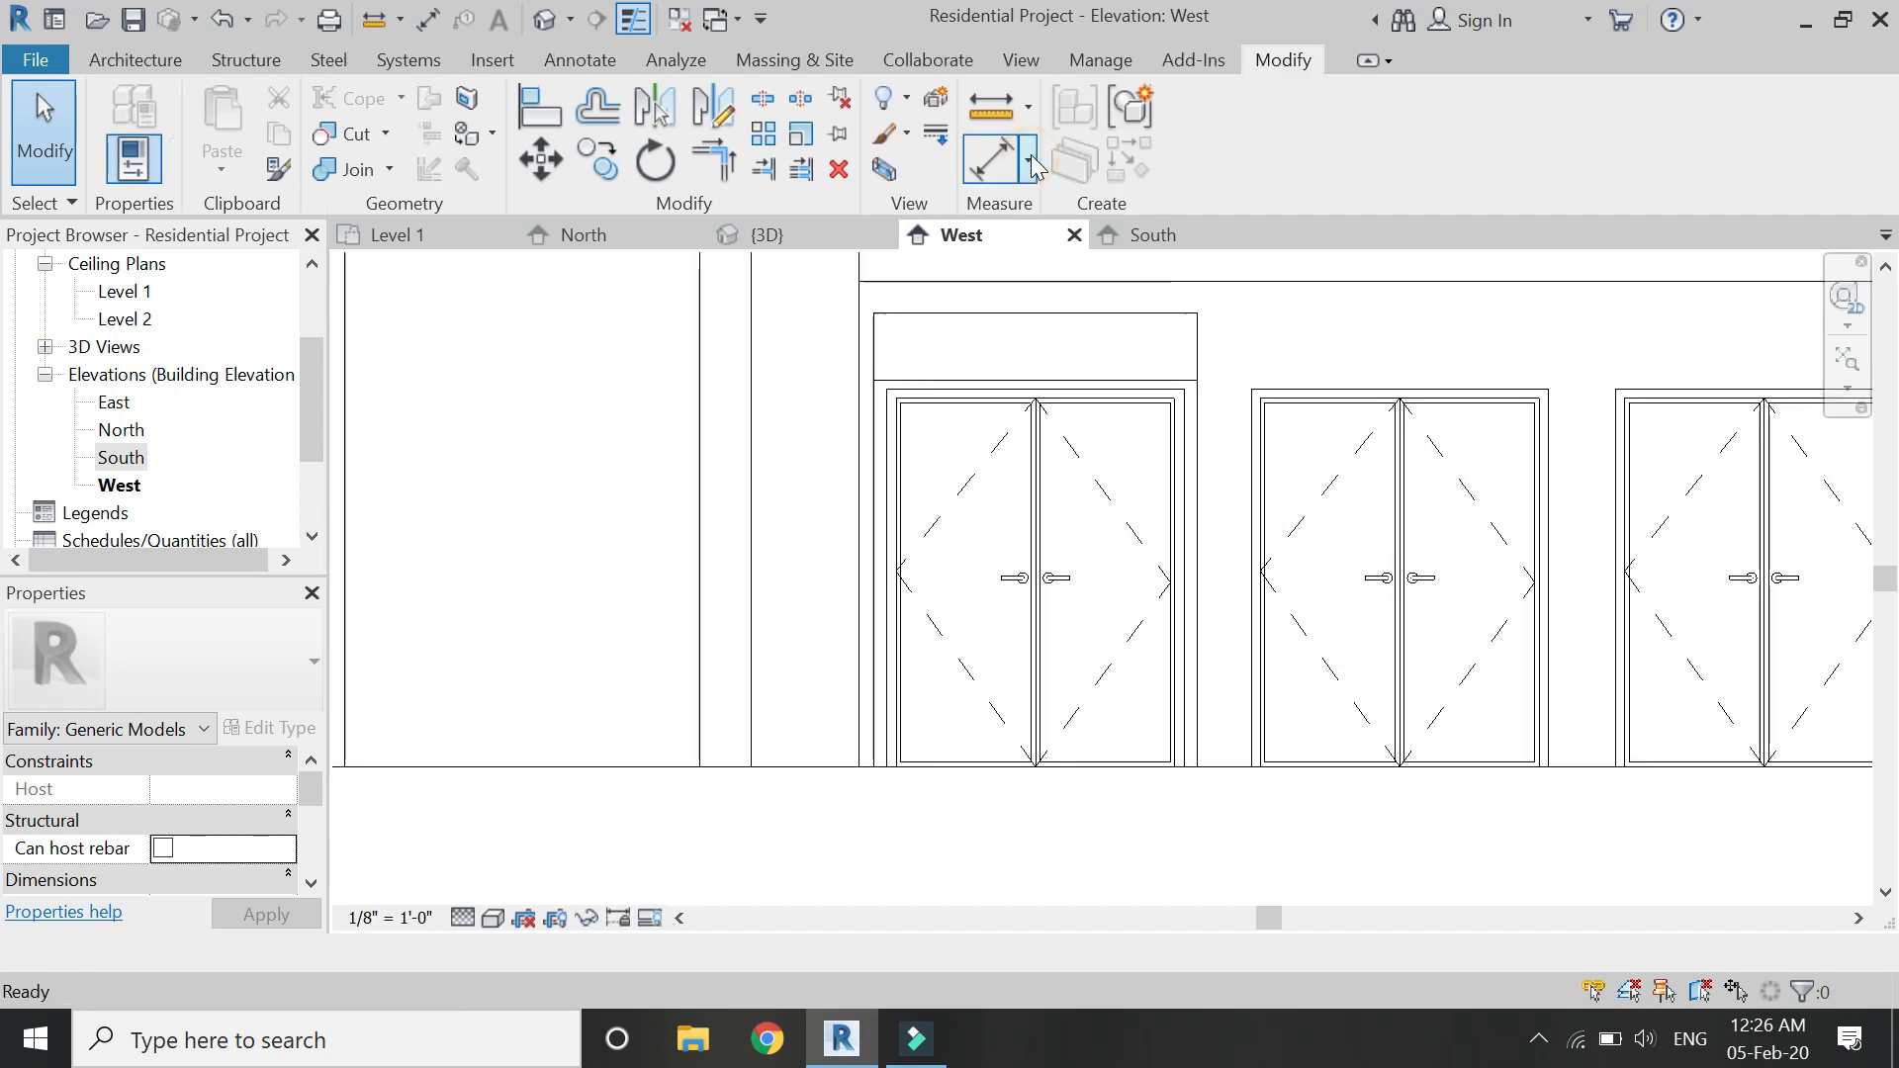
Select the in-place louver and surround of the first glass door in the West elevation.
scroll(584, 485, "down", 4)
scroll(836, 497, "up", 5)
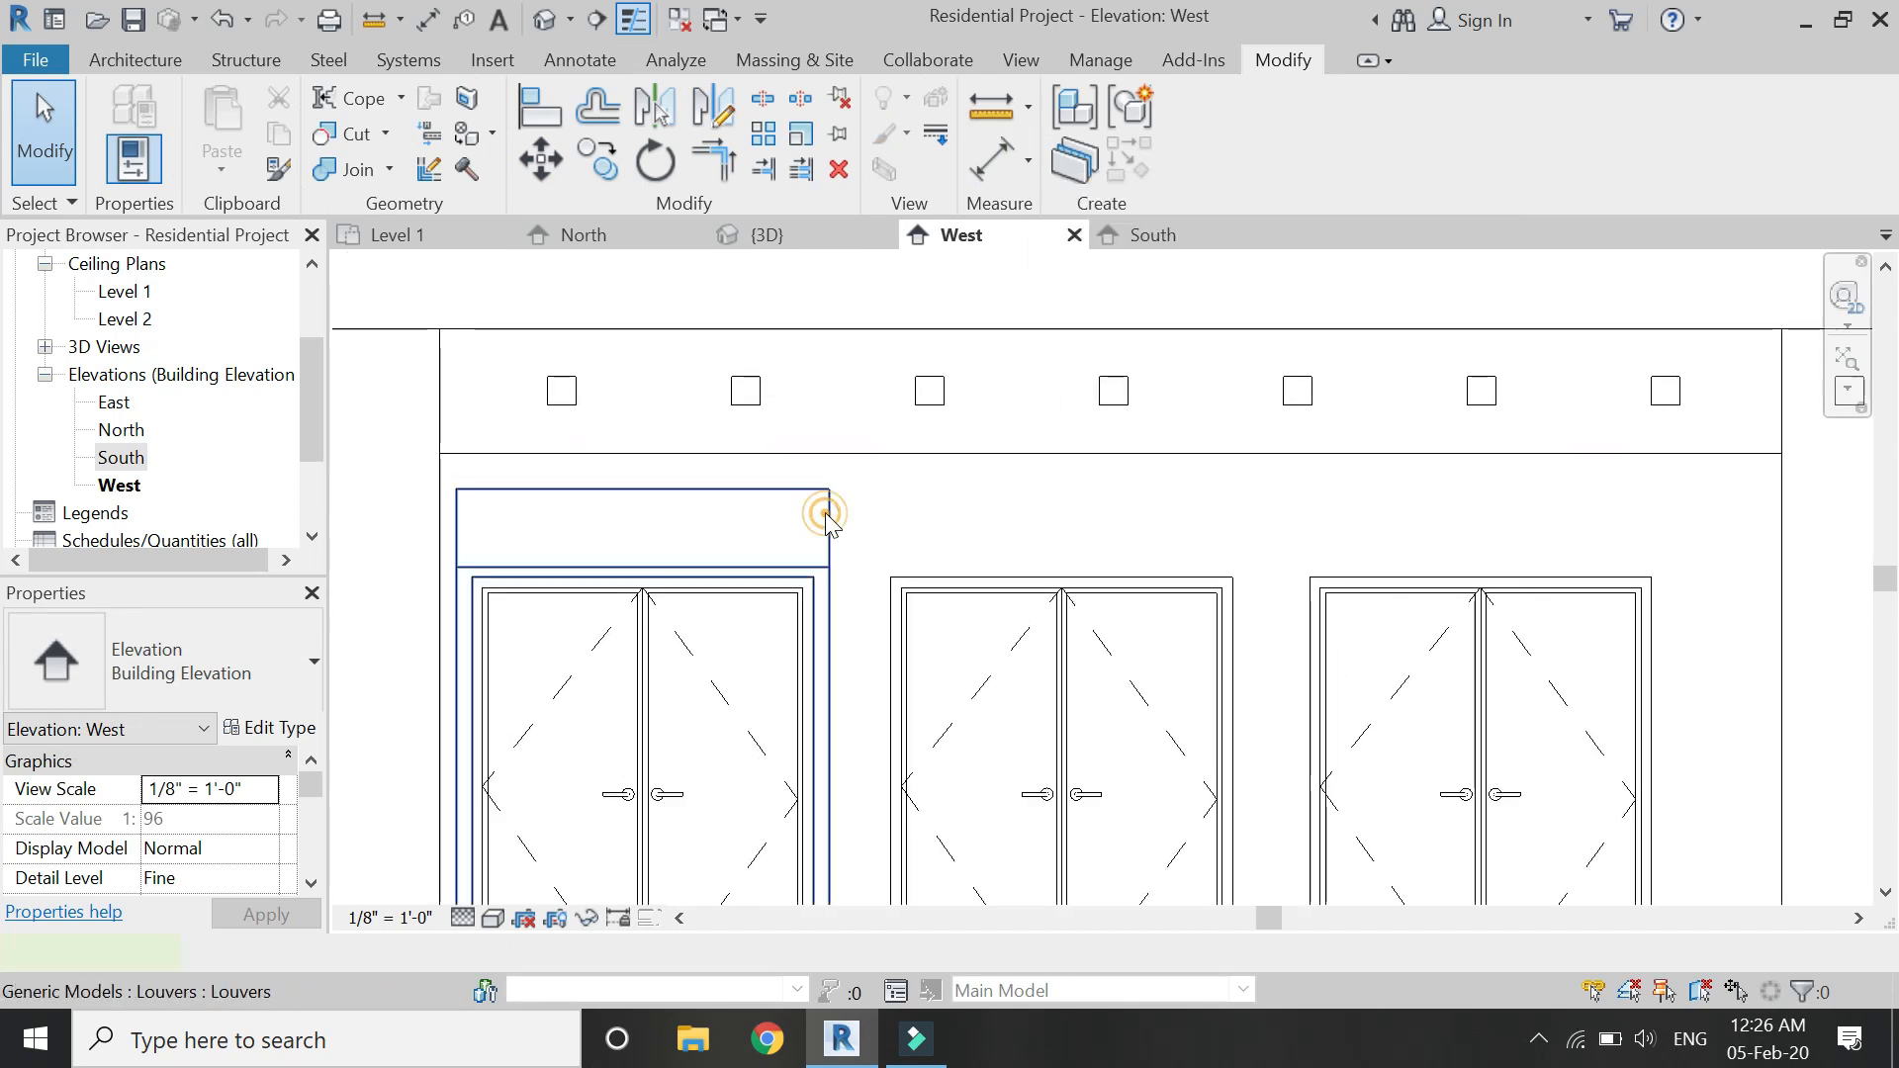
left_click(826, 517)
scroll(651, 450, "down", 2)
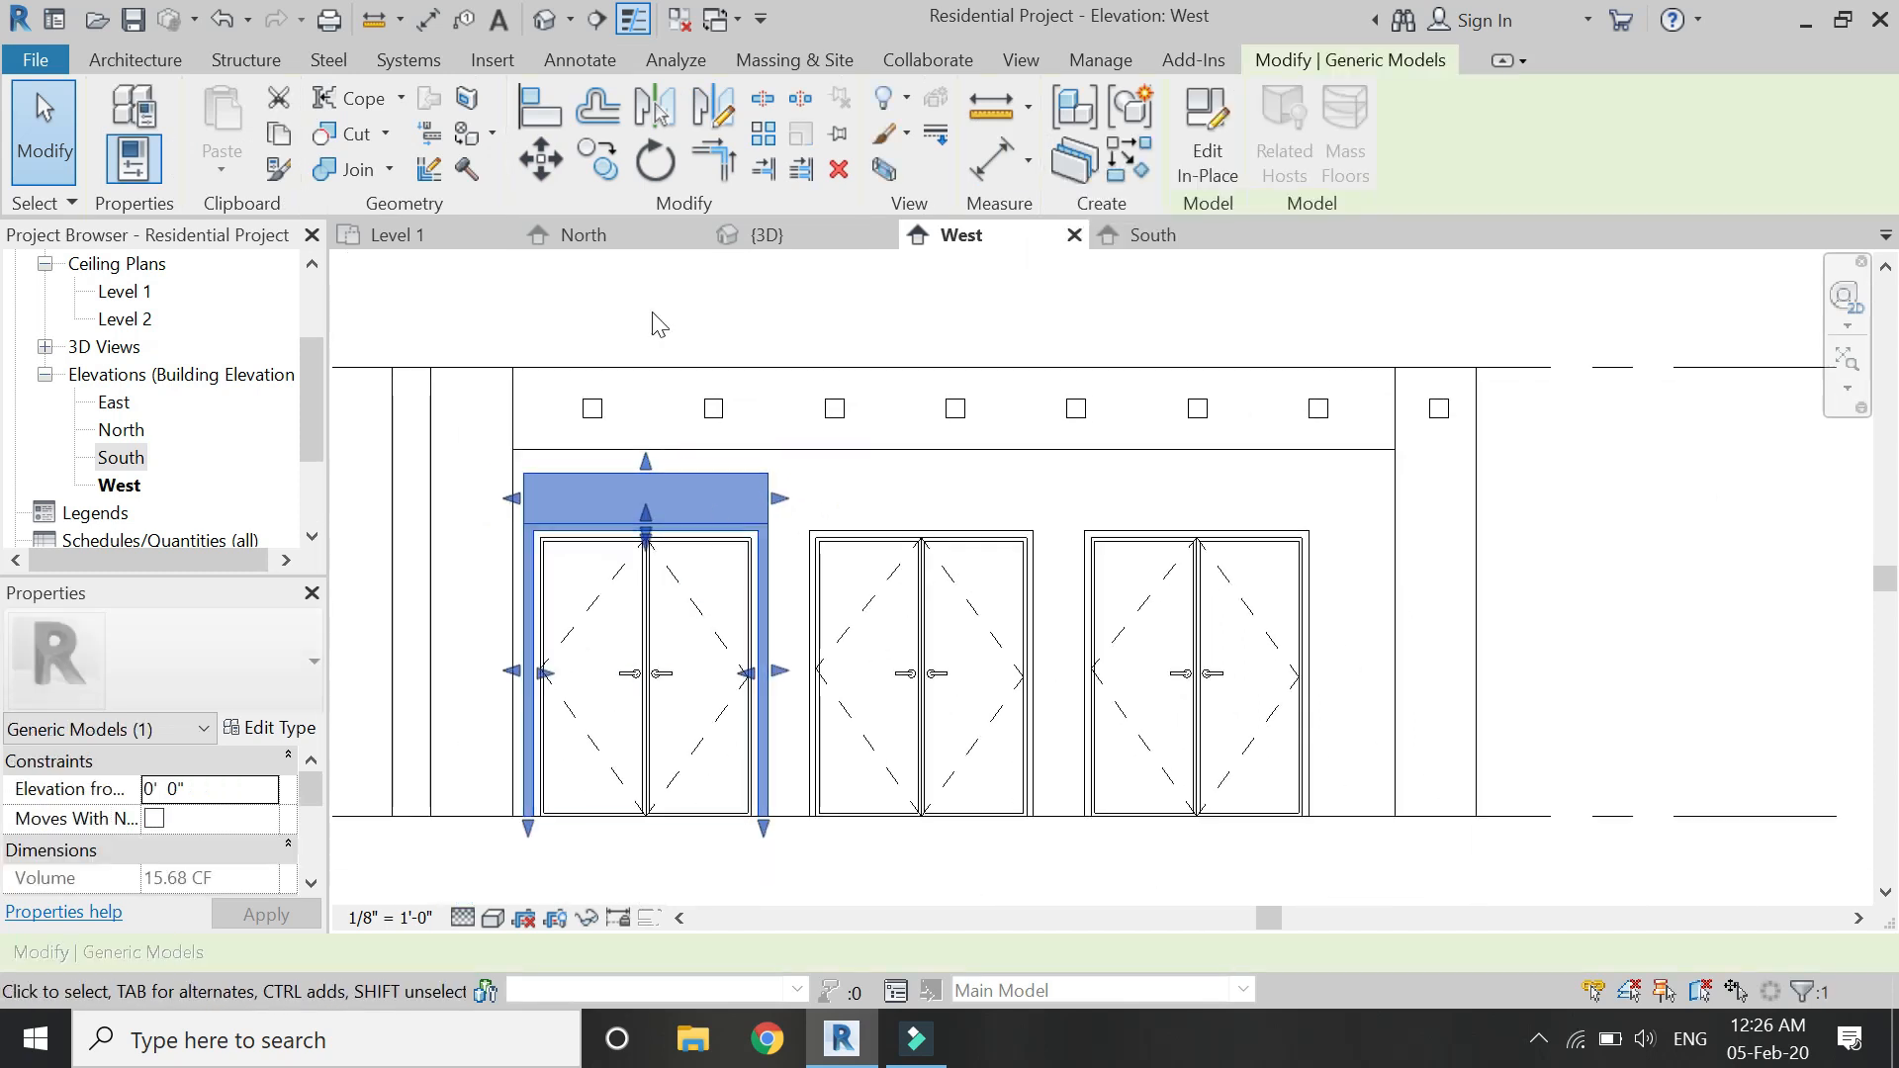
left_click(598, 159)
scroll(787, 871, "up", 1)
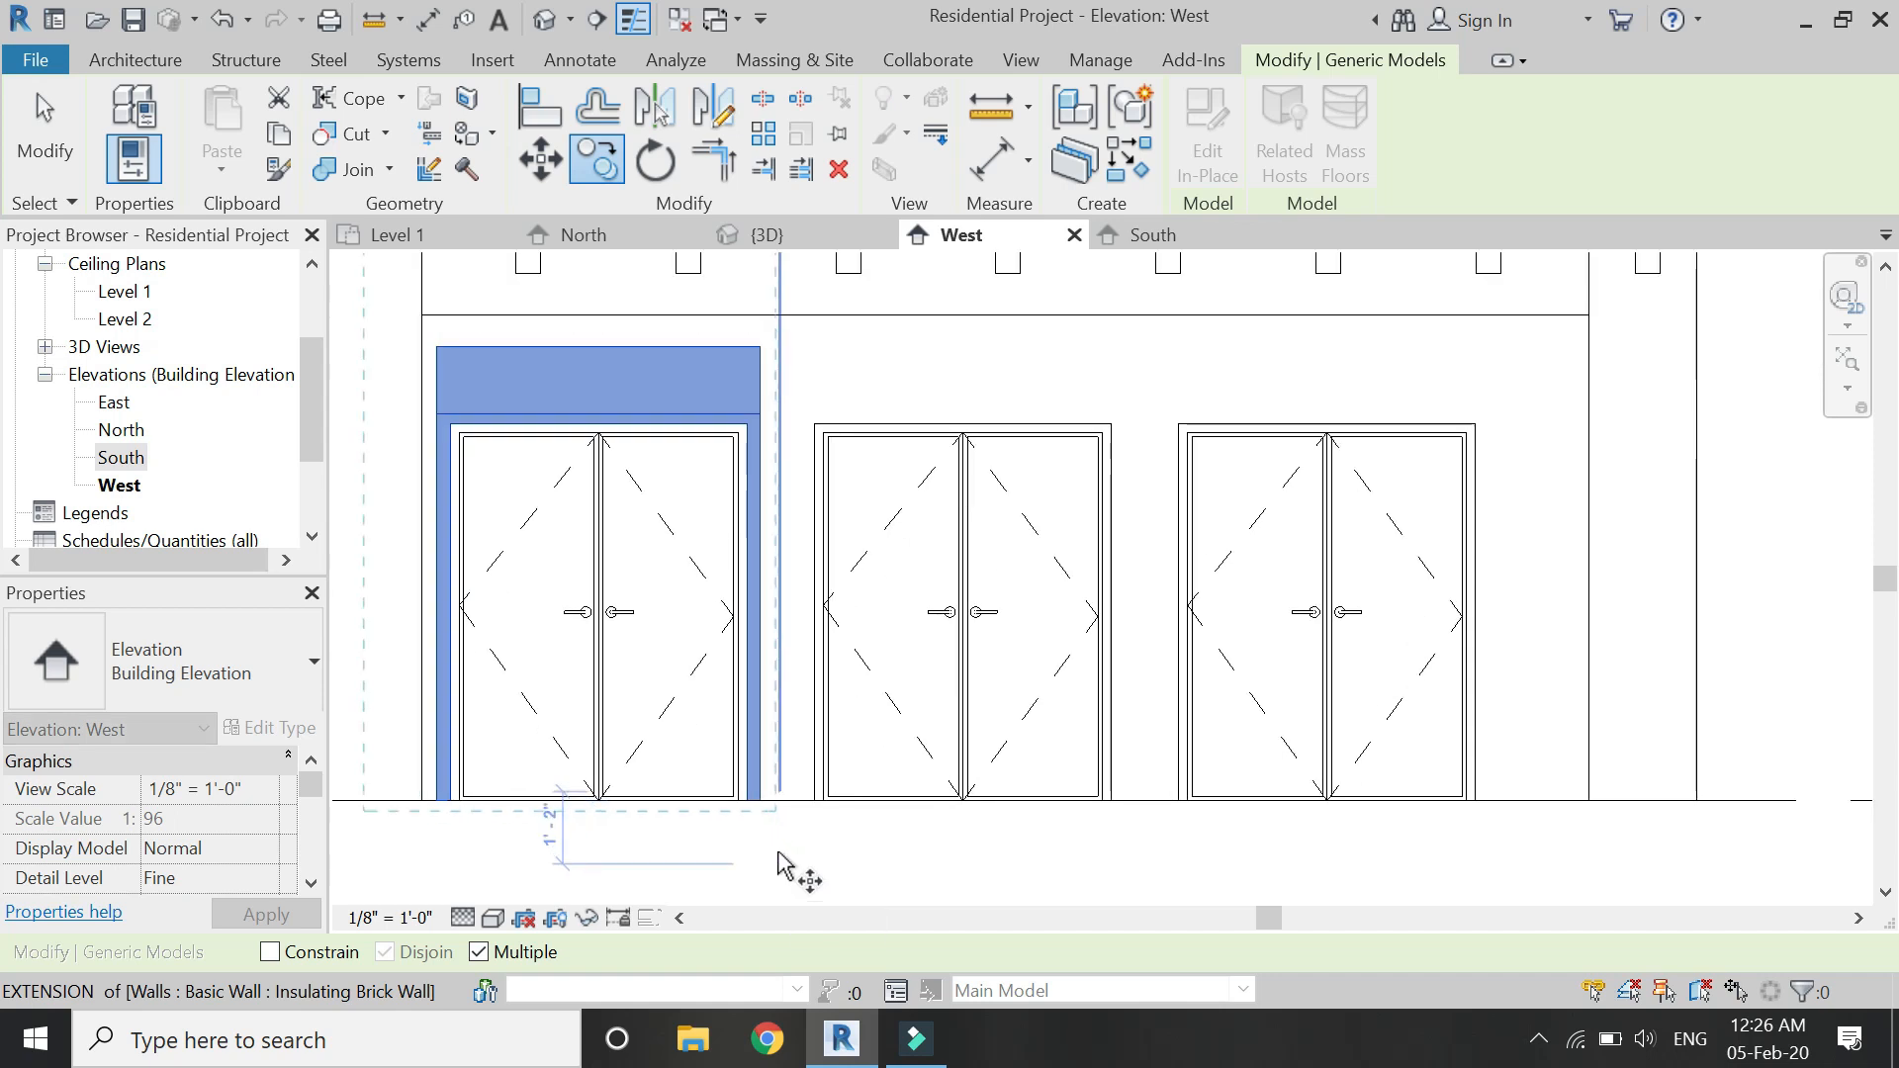
scroll(780, 855, "up", 1)
left_click(757, 793)
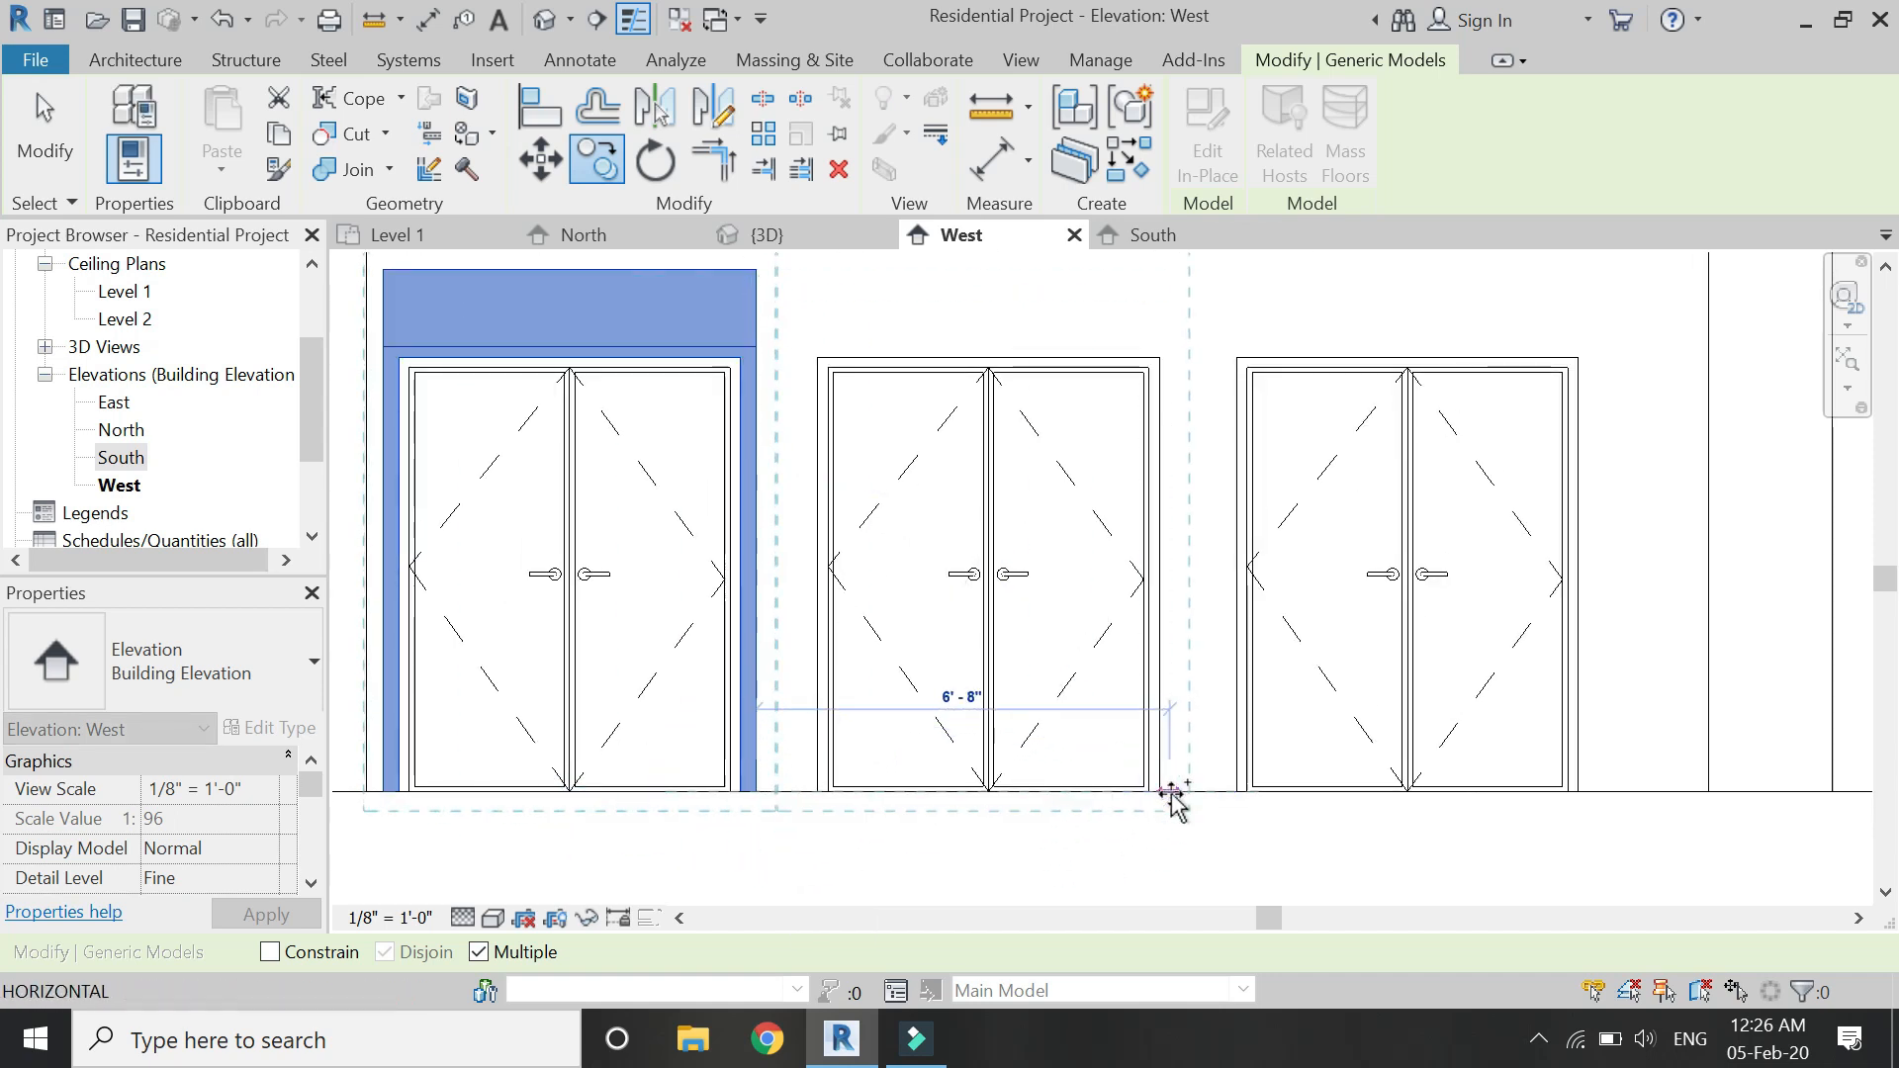
key("Escape")
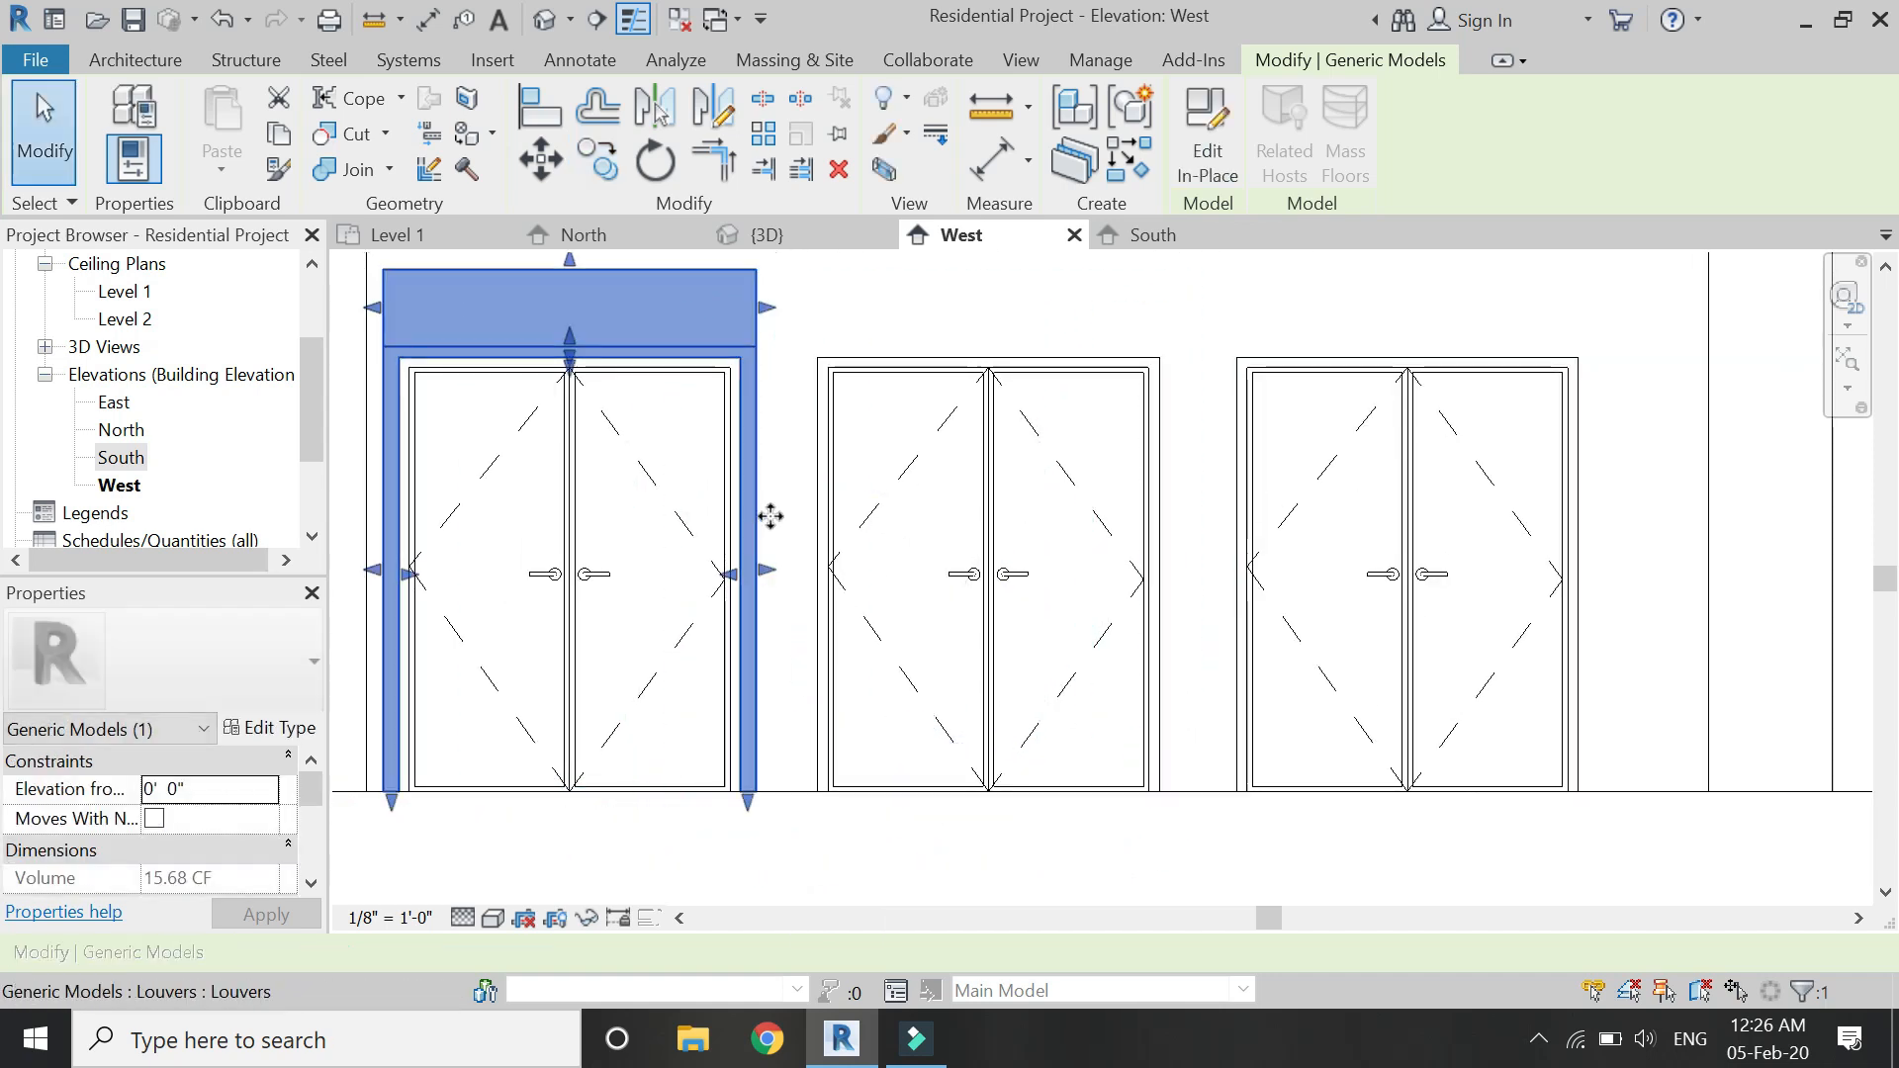
Copy the louver and surround onto the second and third glass doors, aligned at the opening corners, and check them in the 3D view.
key("c")
key("o")
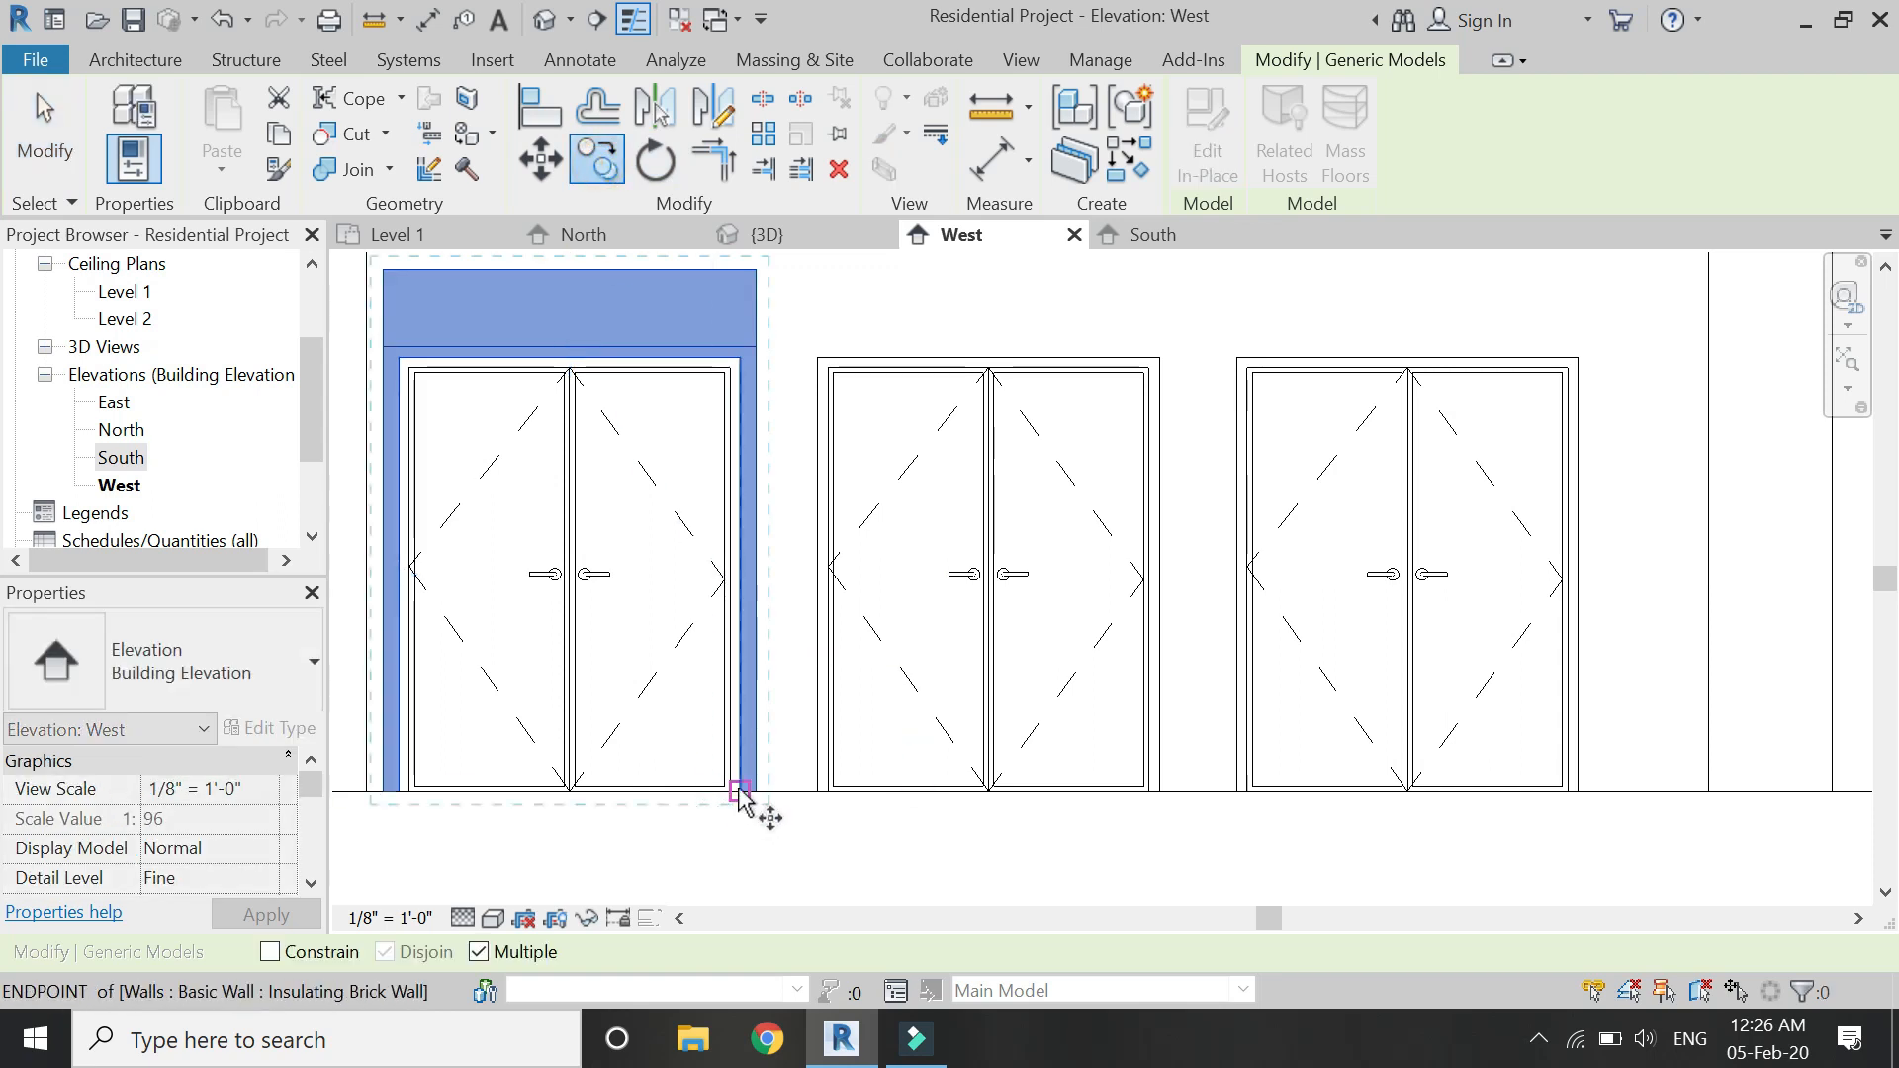
left_click(740, 792)
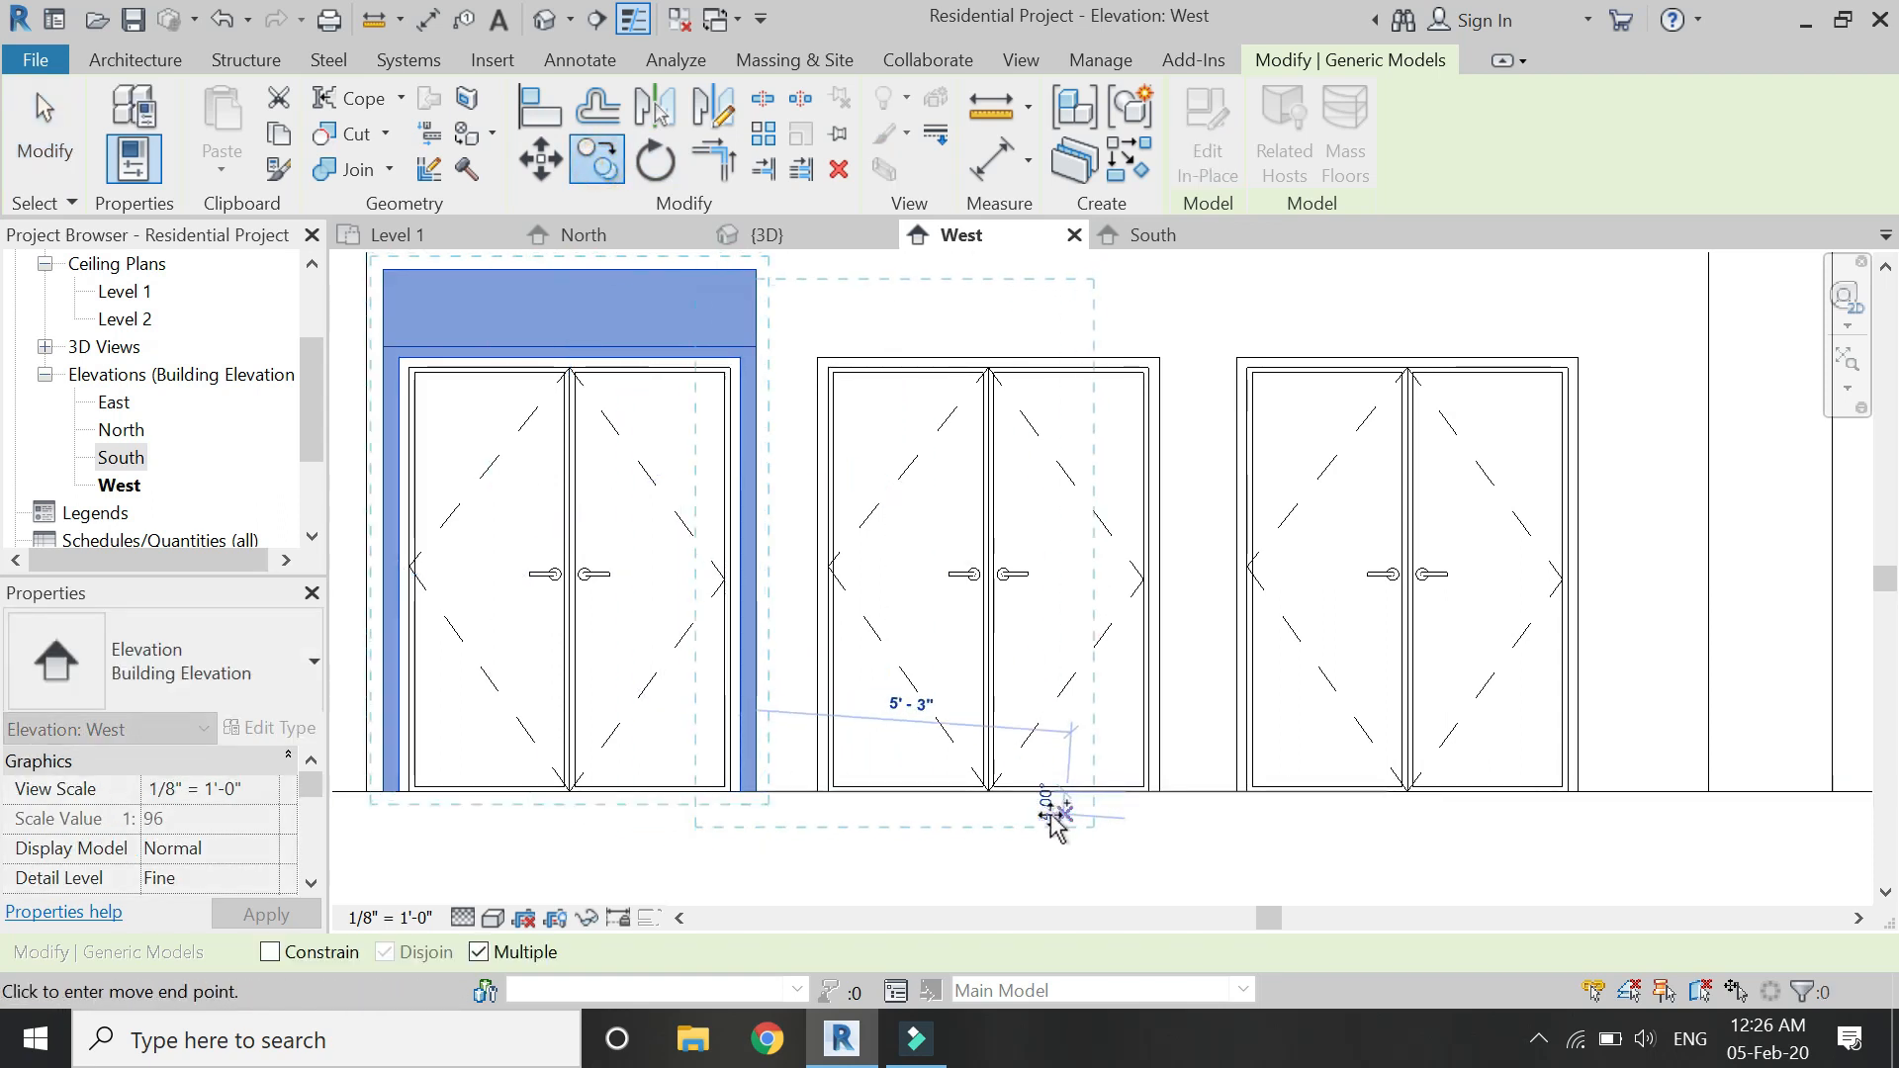
left_click(1159, 791)
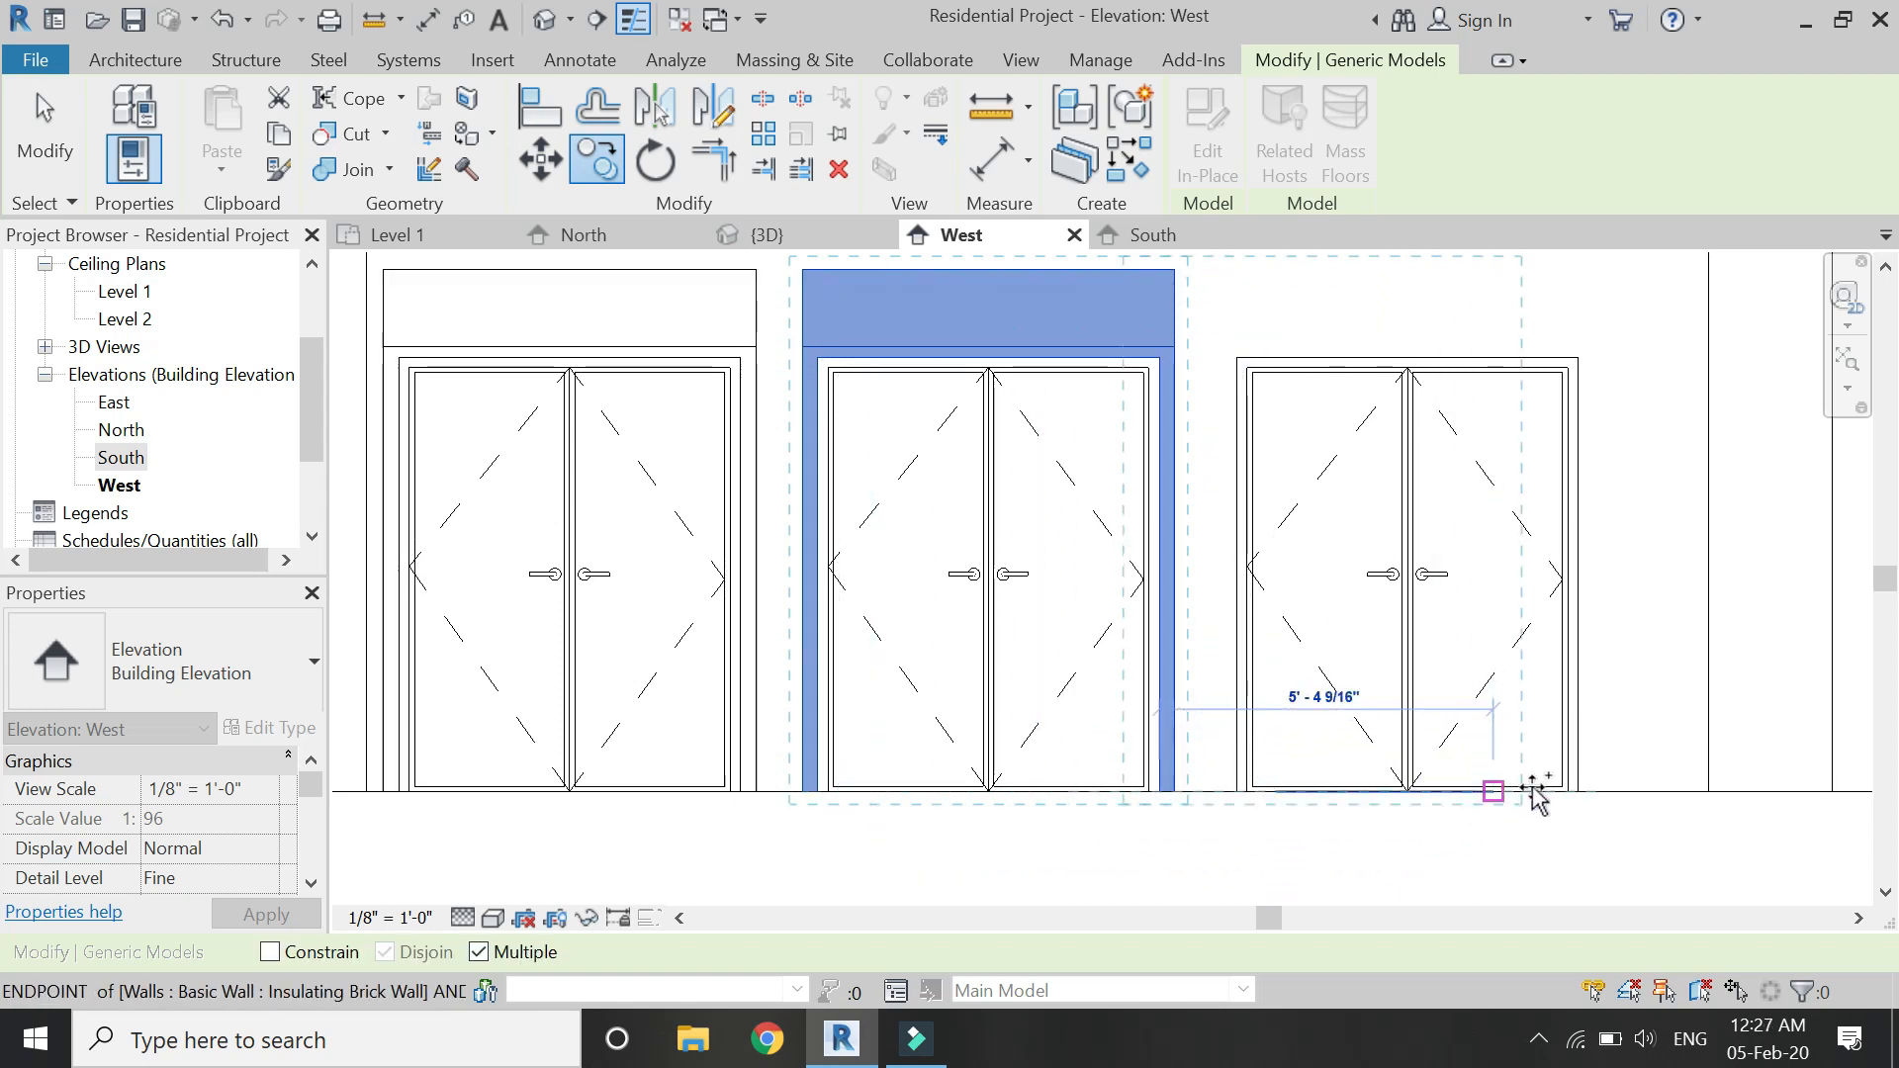
left_click(1577, 790)
scroll(1577, 791, "down", 1)
scroll(1462, 786, "down", 1)
key("Escape")
key("Escape")
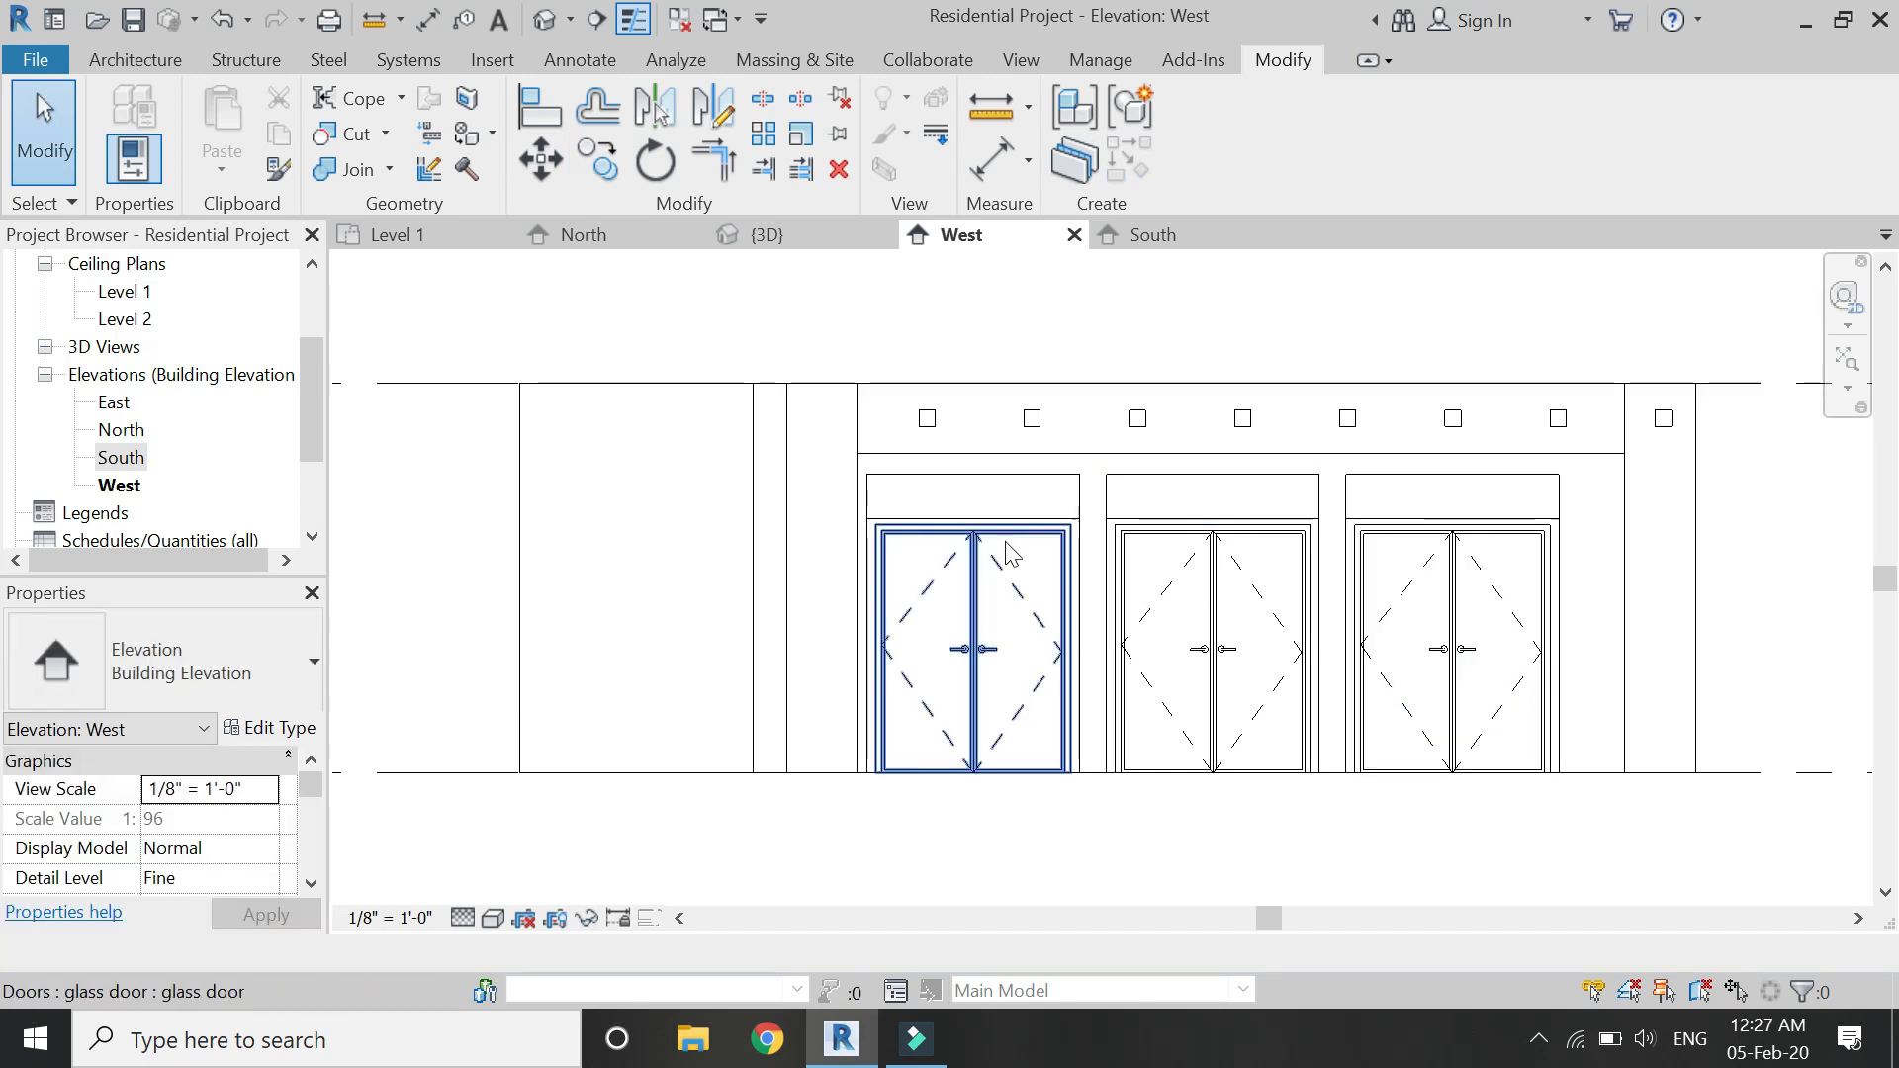
left_click(765, 243)
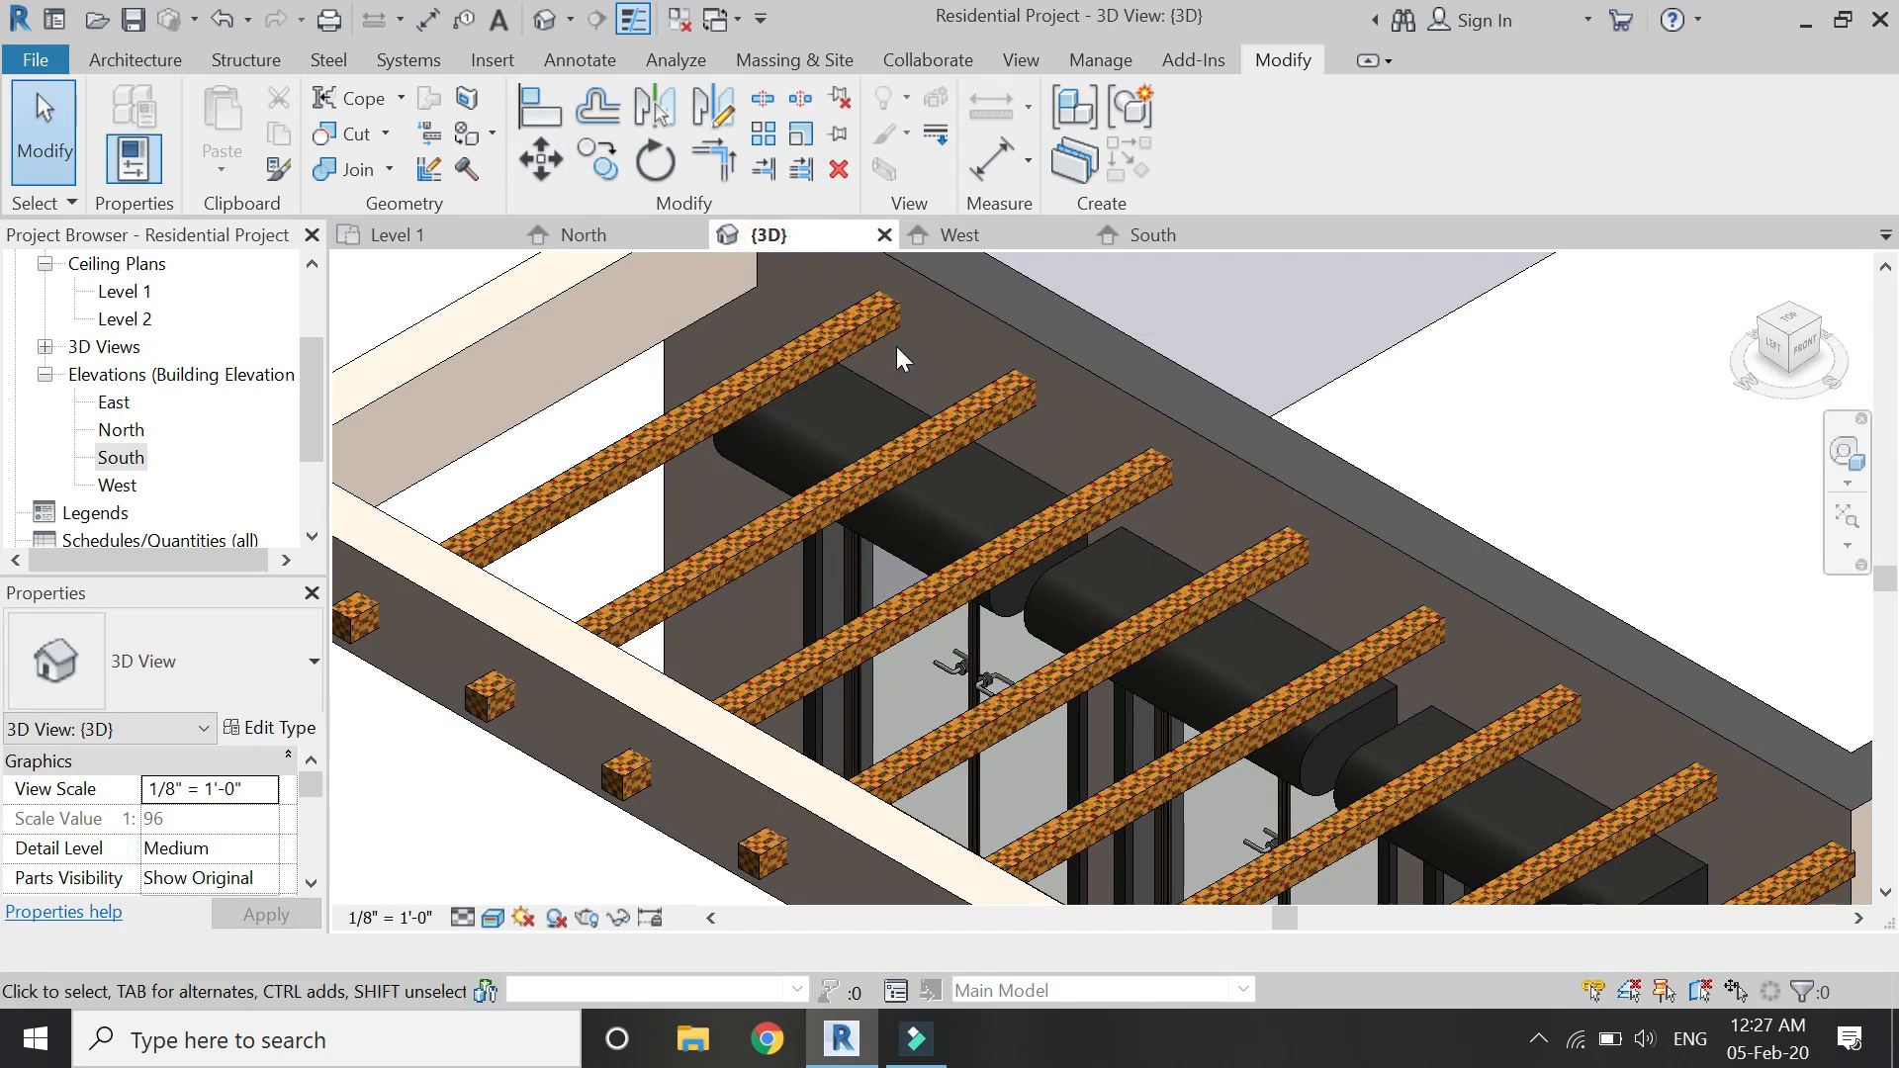
scroll(1003, 343, "down", 5)
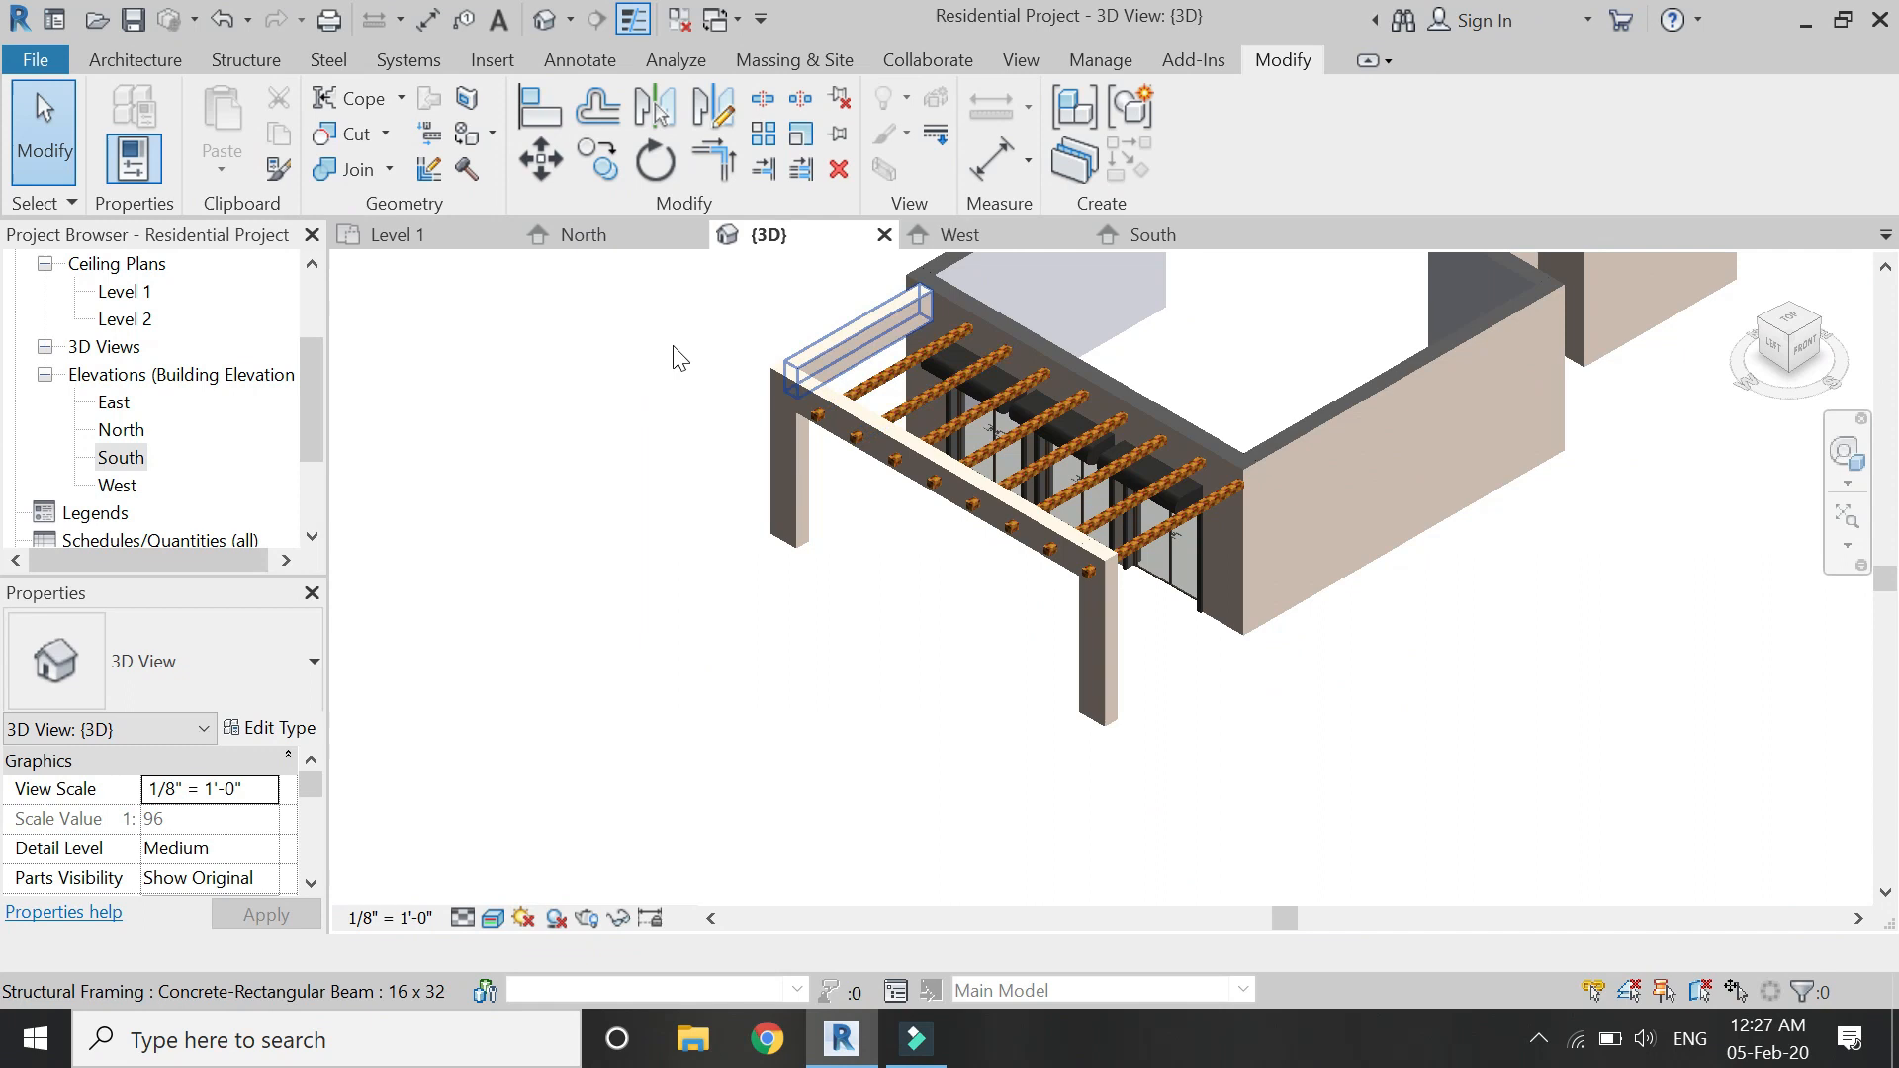
Create a perspective camera view from the Level 1 plan, standing outside the pergola and aimed through the glass doors.
left_click(442, 232)
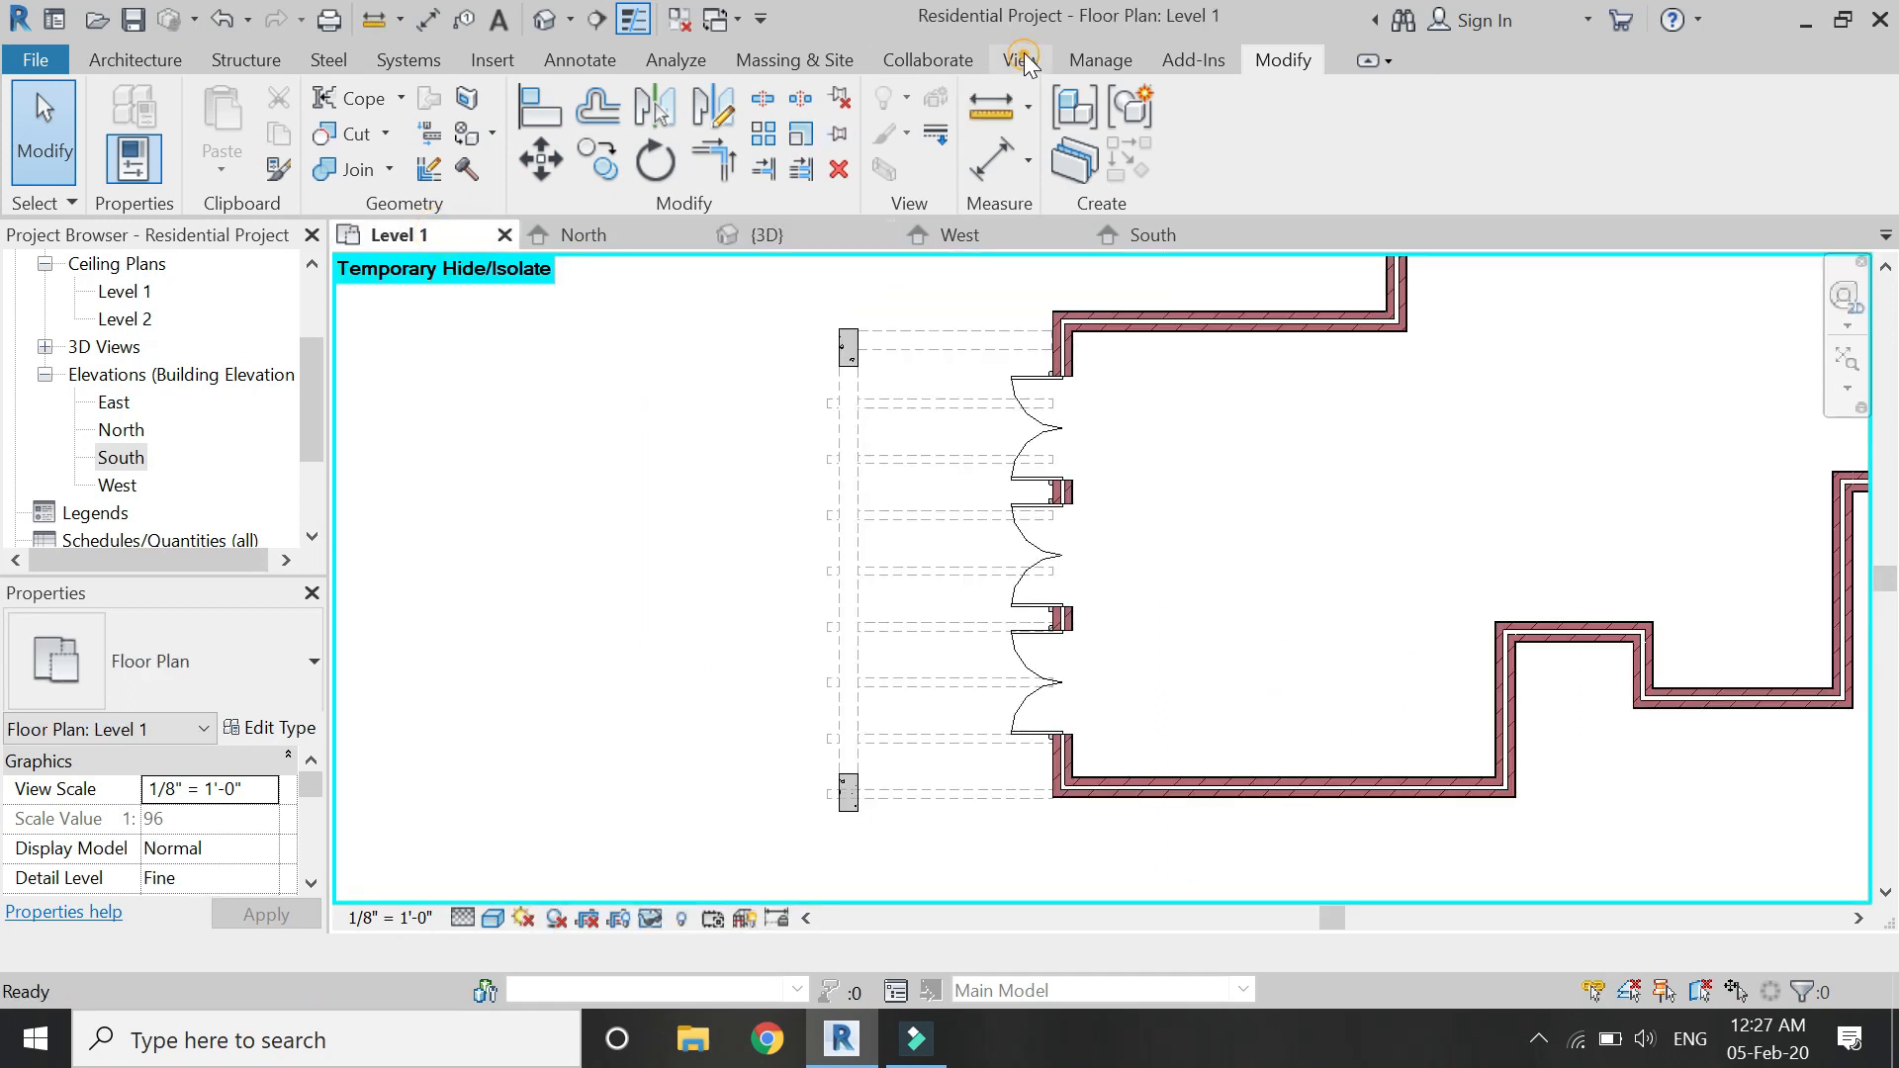
left_click(1022, 62)
left_click(847, 174)
left_click(876, 281)
left_click(469, 605)
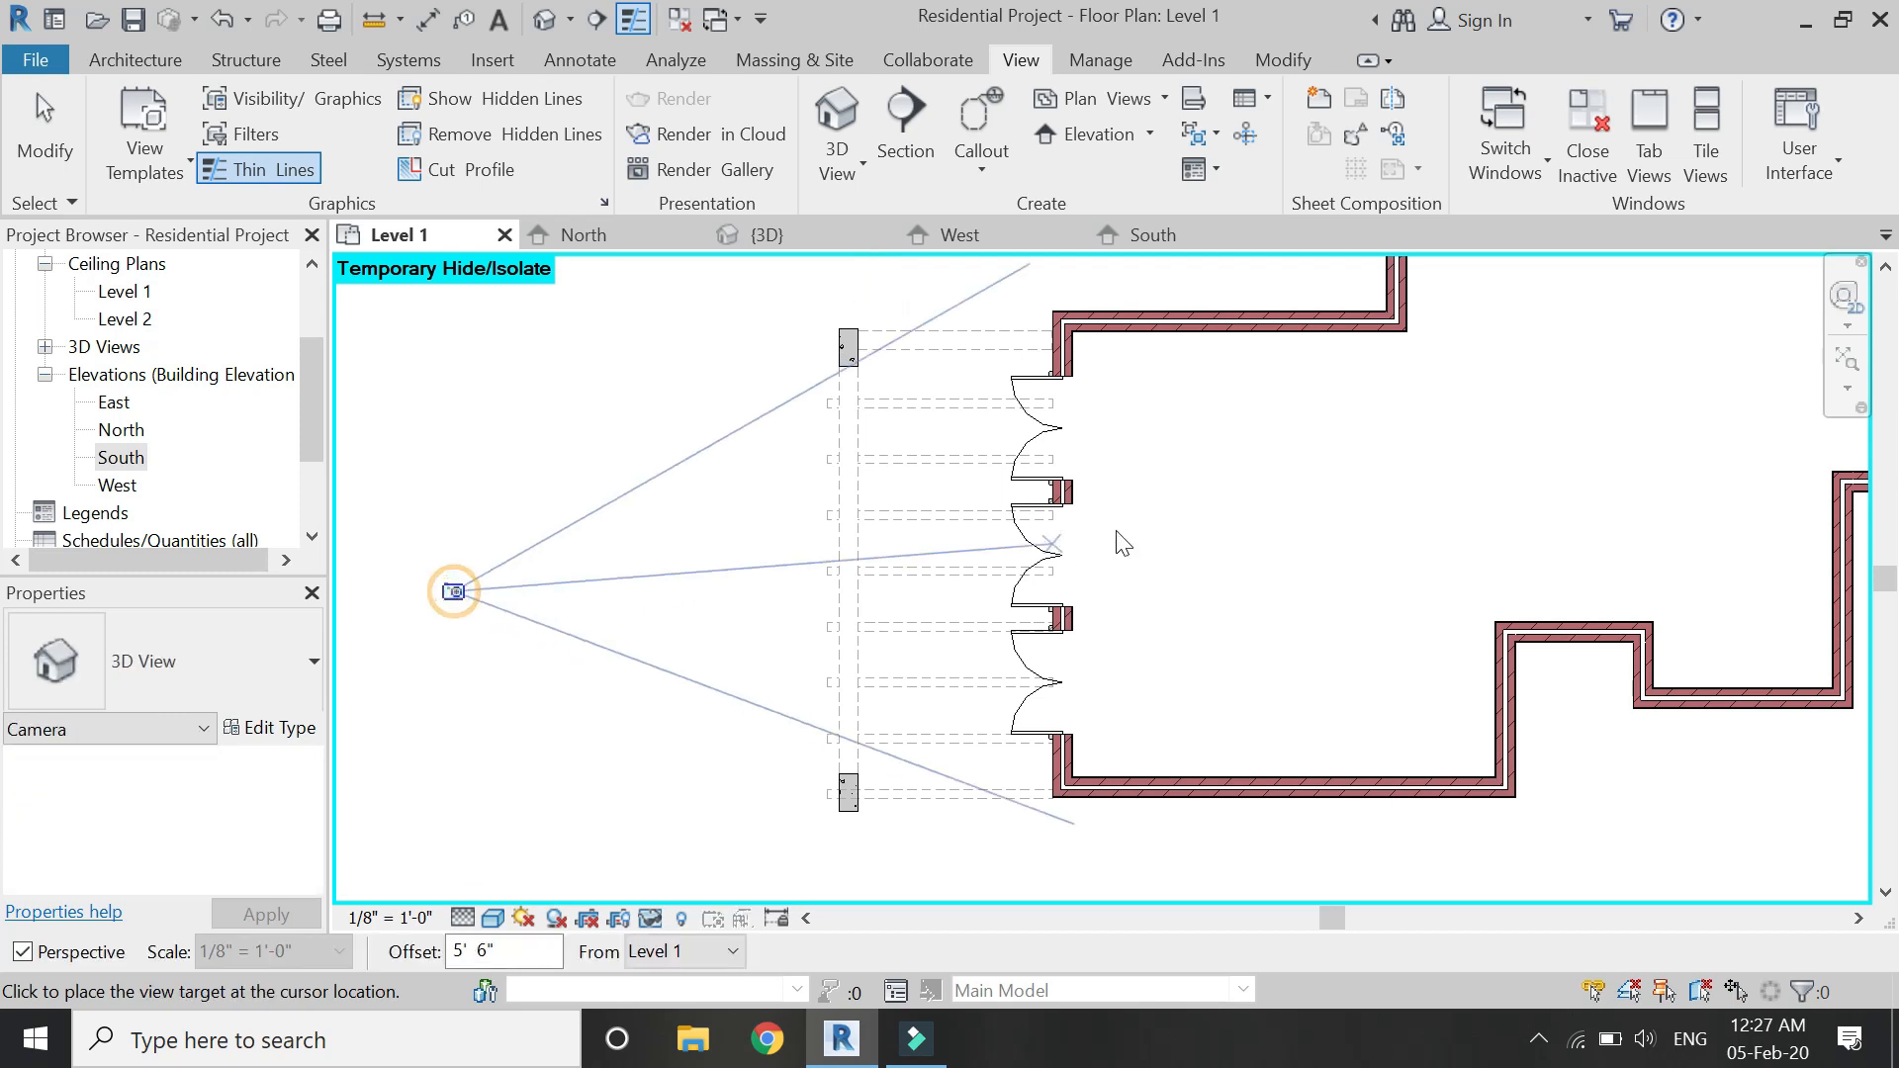
left_click(1159, 582)
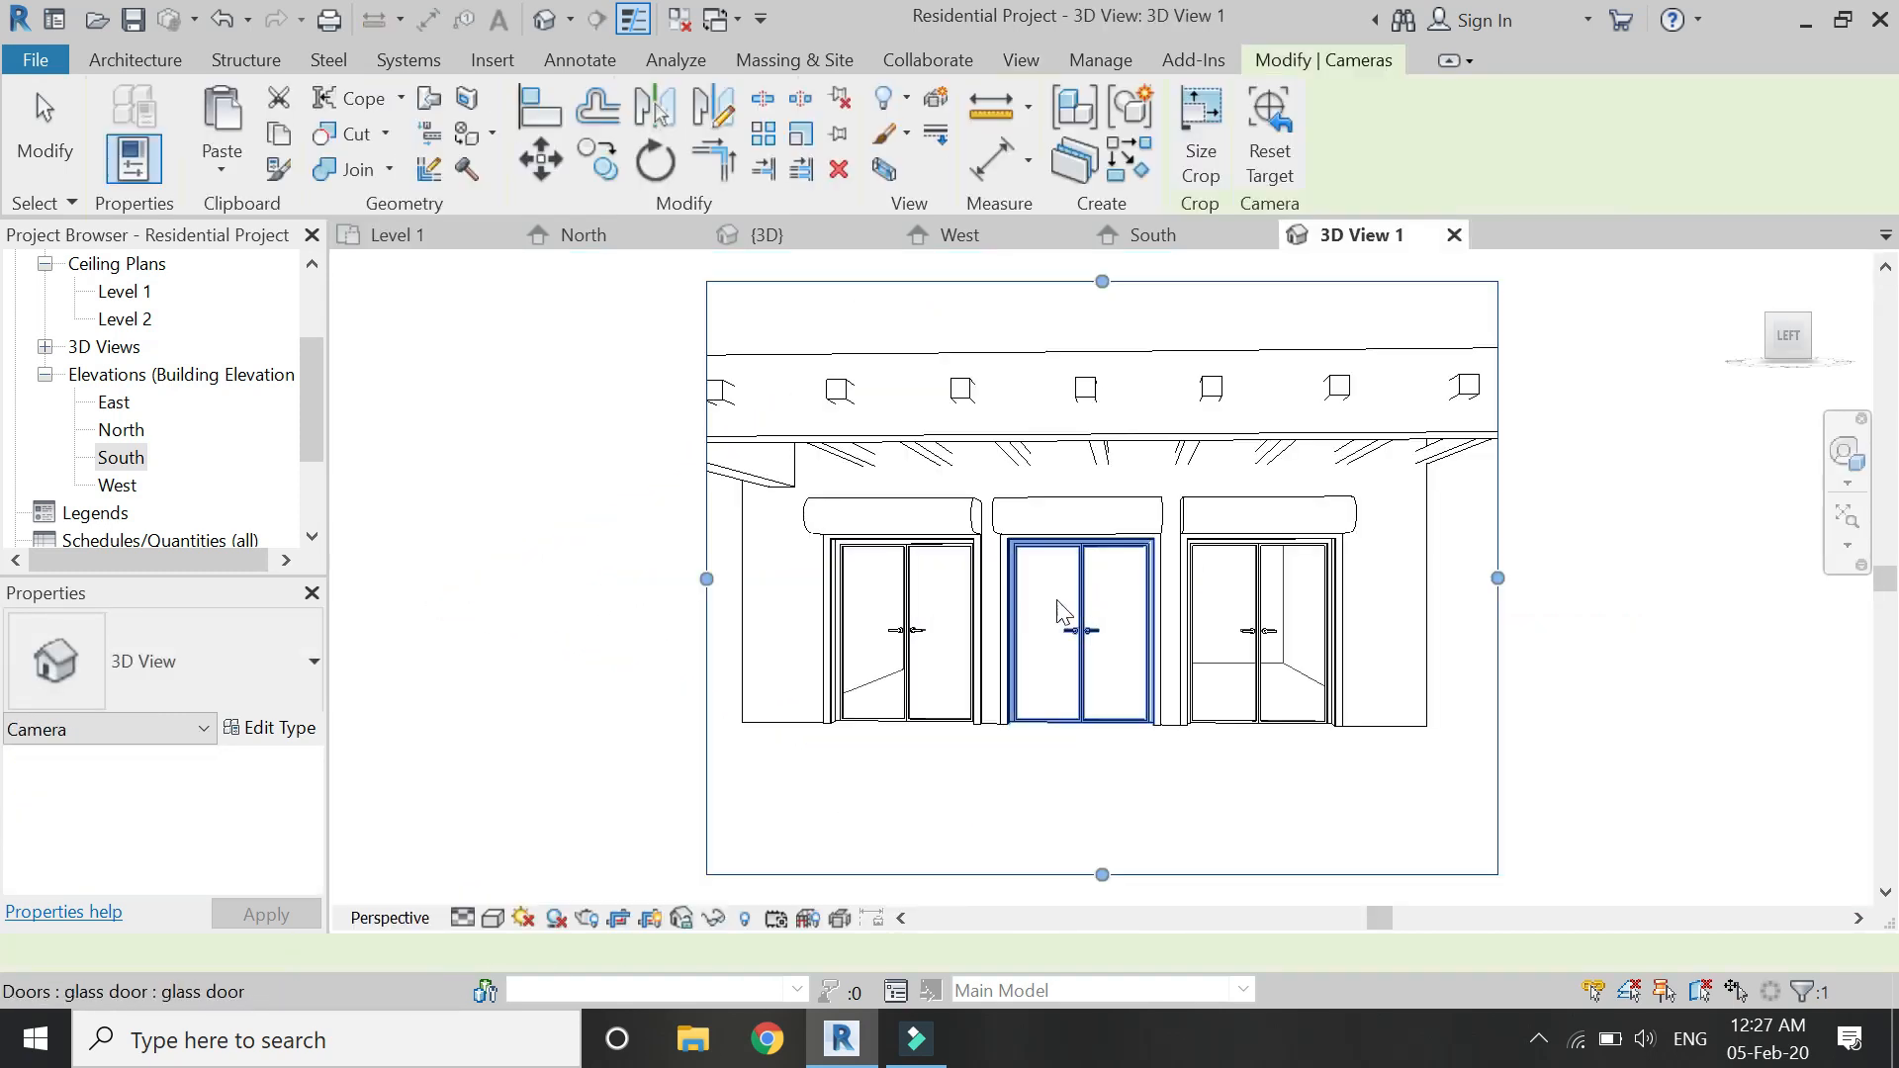
Widen the camera view's crop region on both sides to take in both pergola columns.
left_click_drag(767, 583, 596, 584)
left_click_drag(1365, 584, 1615, 584)
key("Escape")
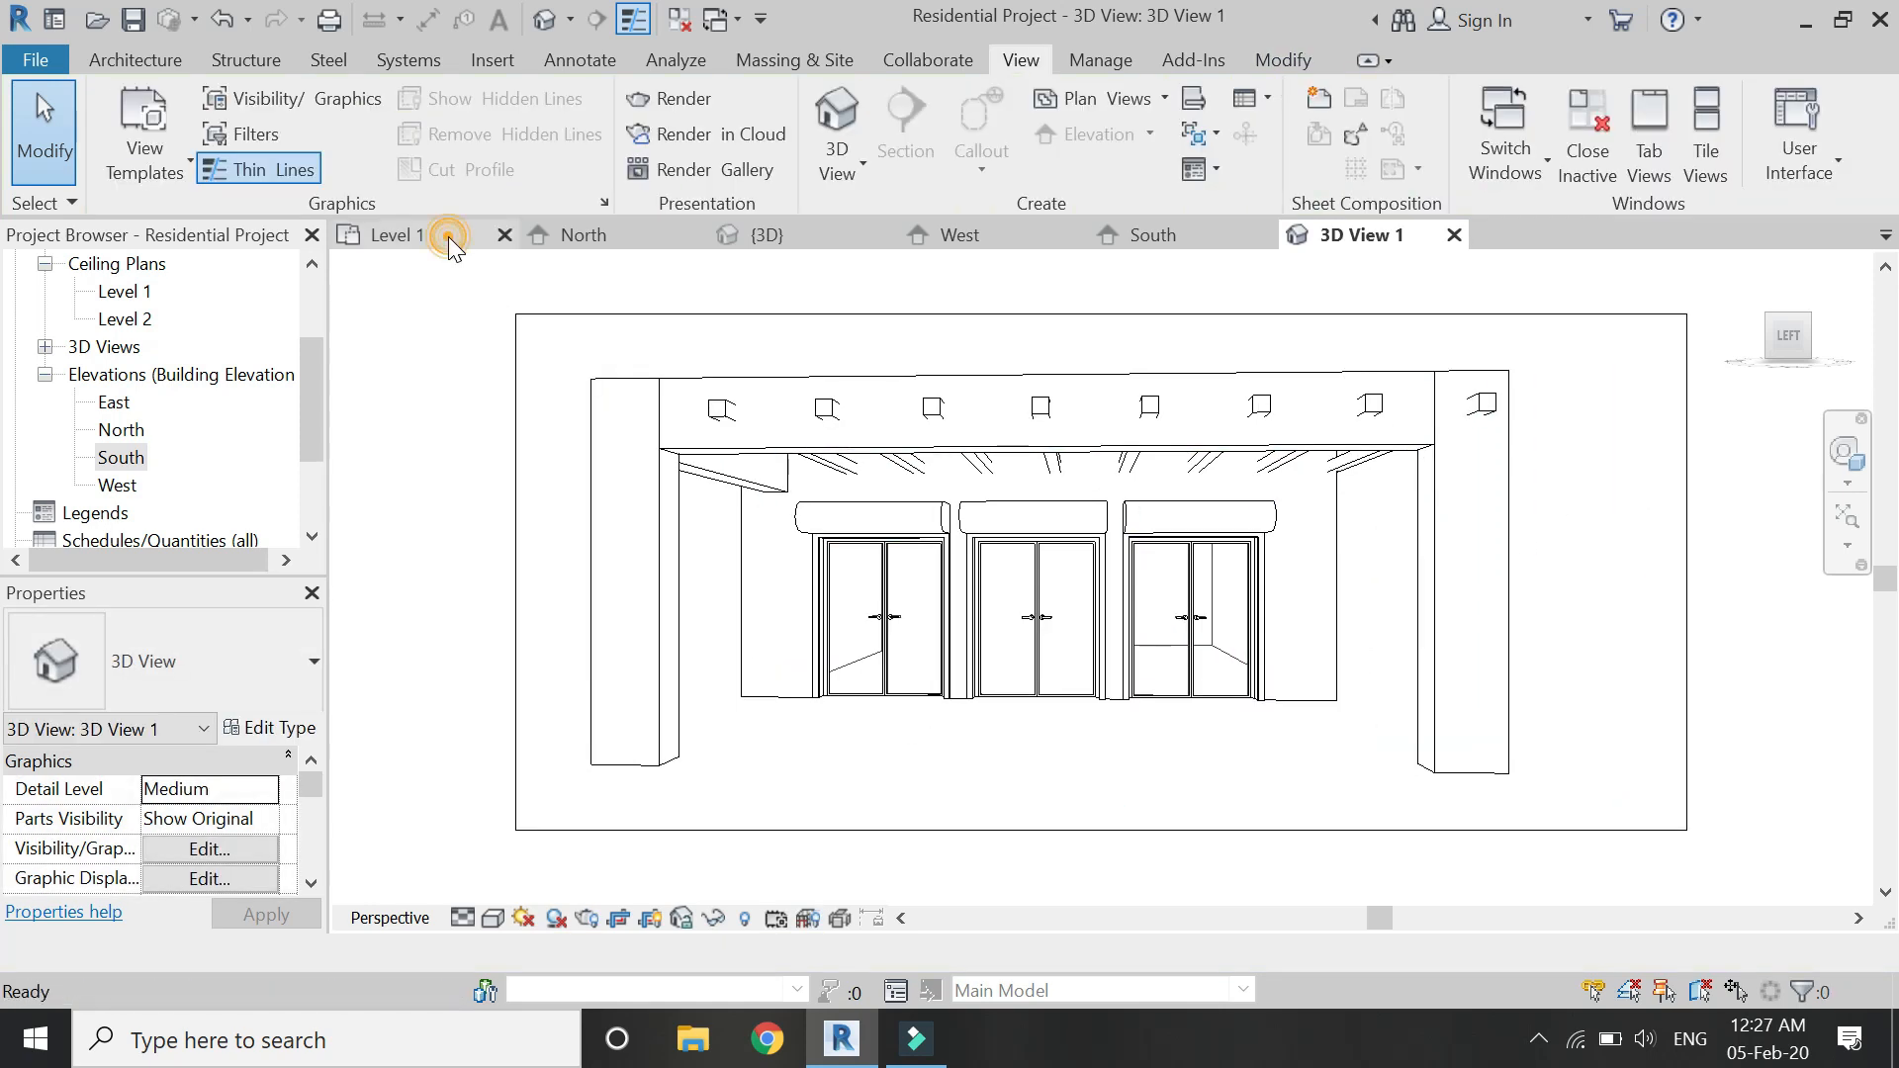
Load the Farmhouse_Table_With_Metal_Seamed_Top_20543 family as a component in the Level 1 plan.
left_click(455, 237)
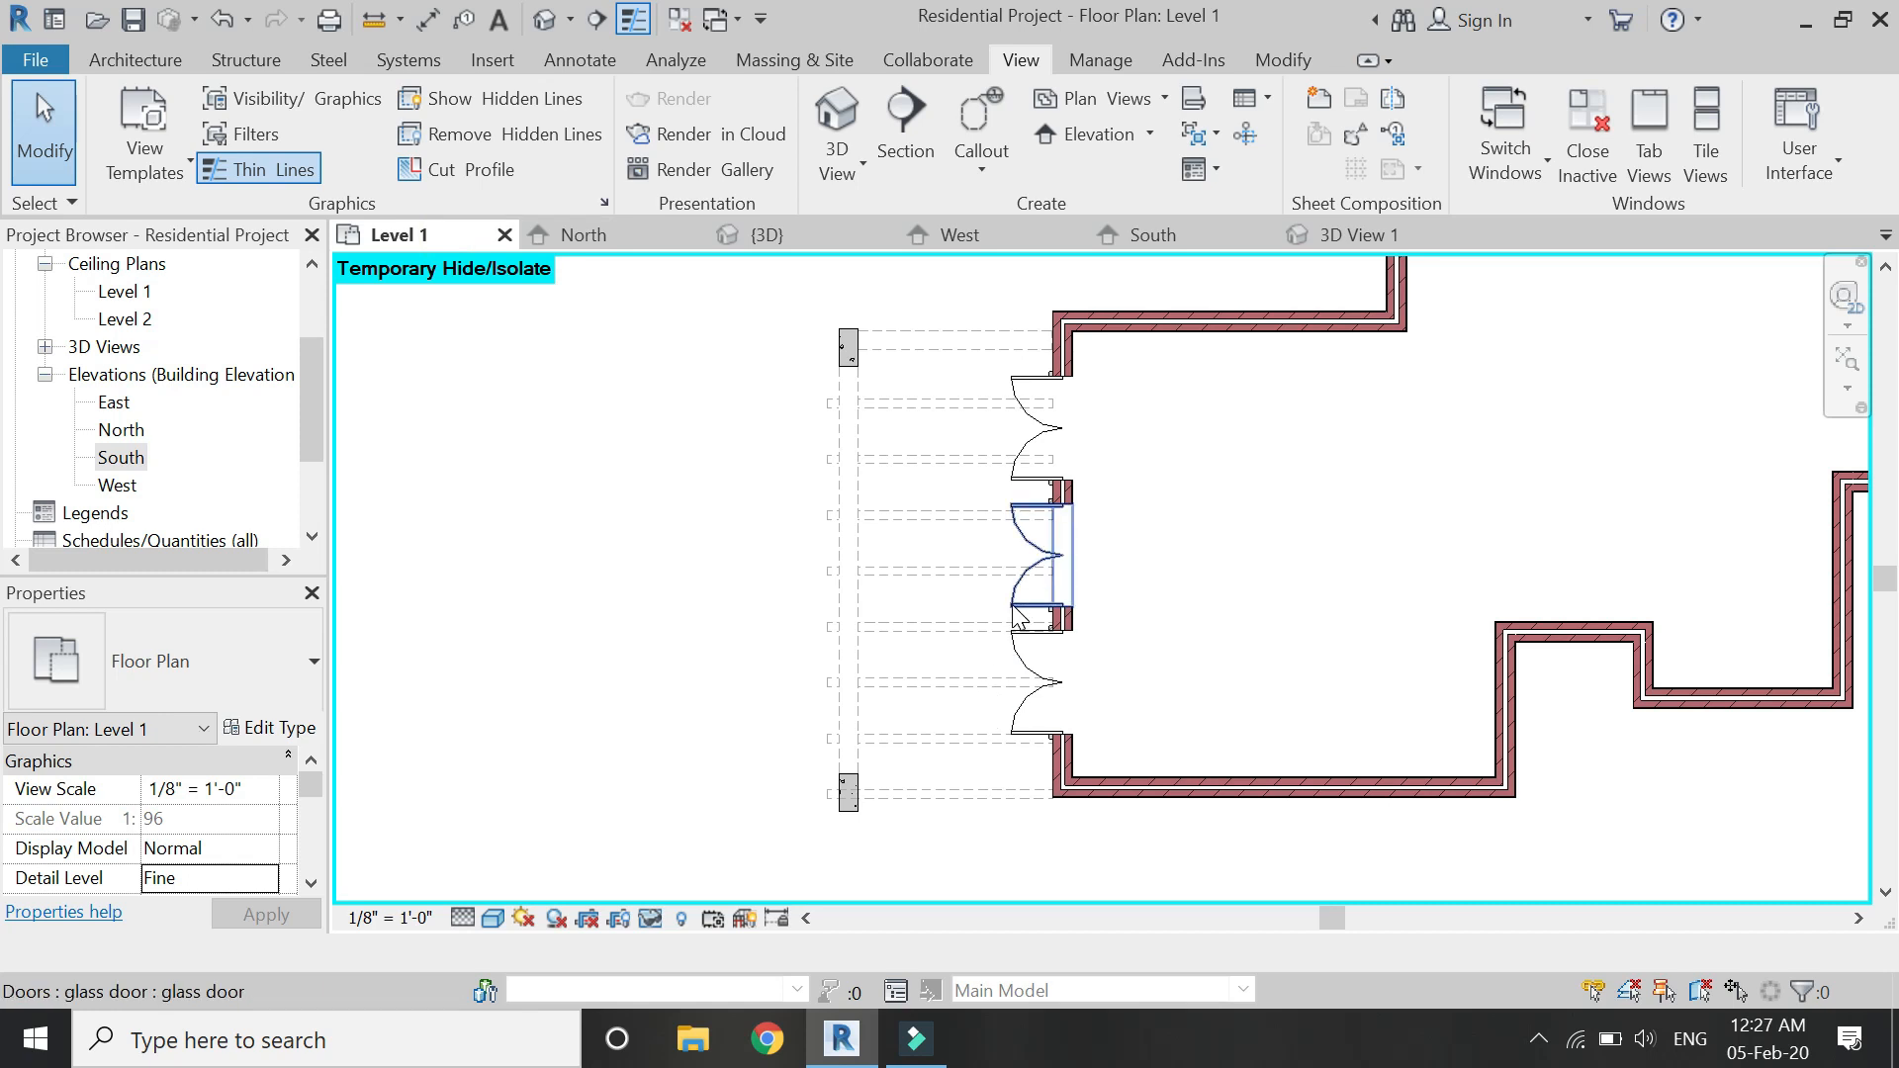
scroll(989, 598, "up", 1)
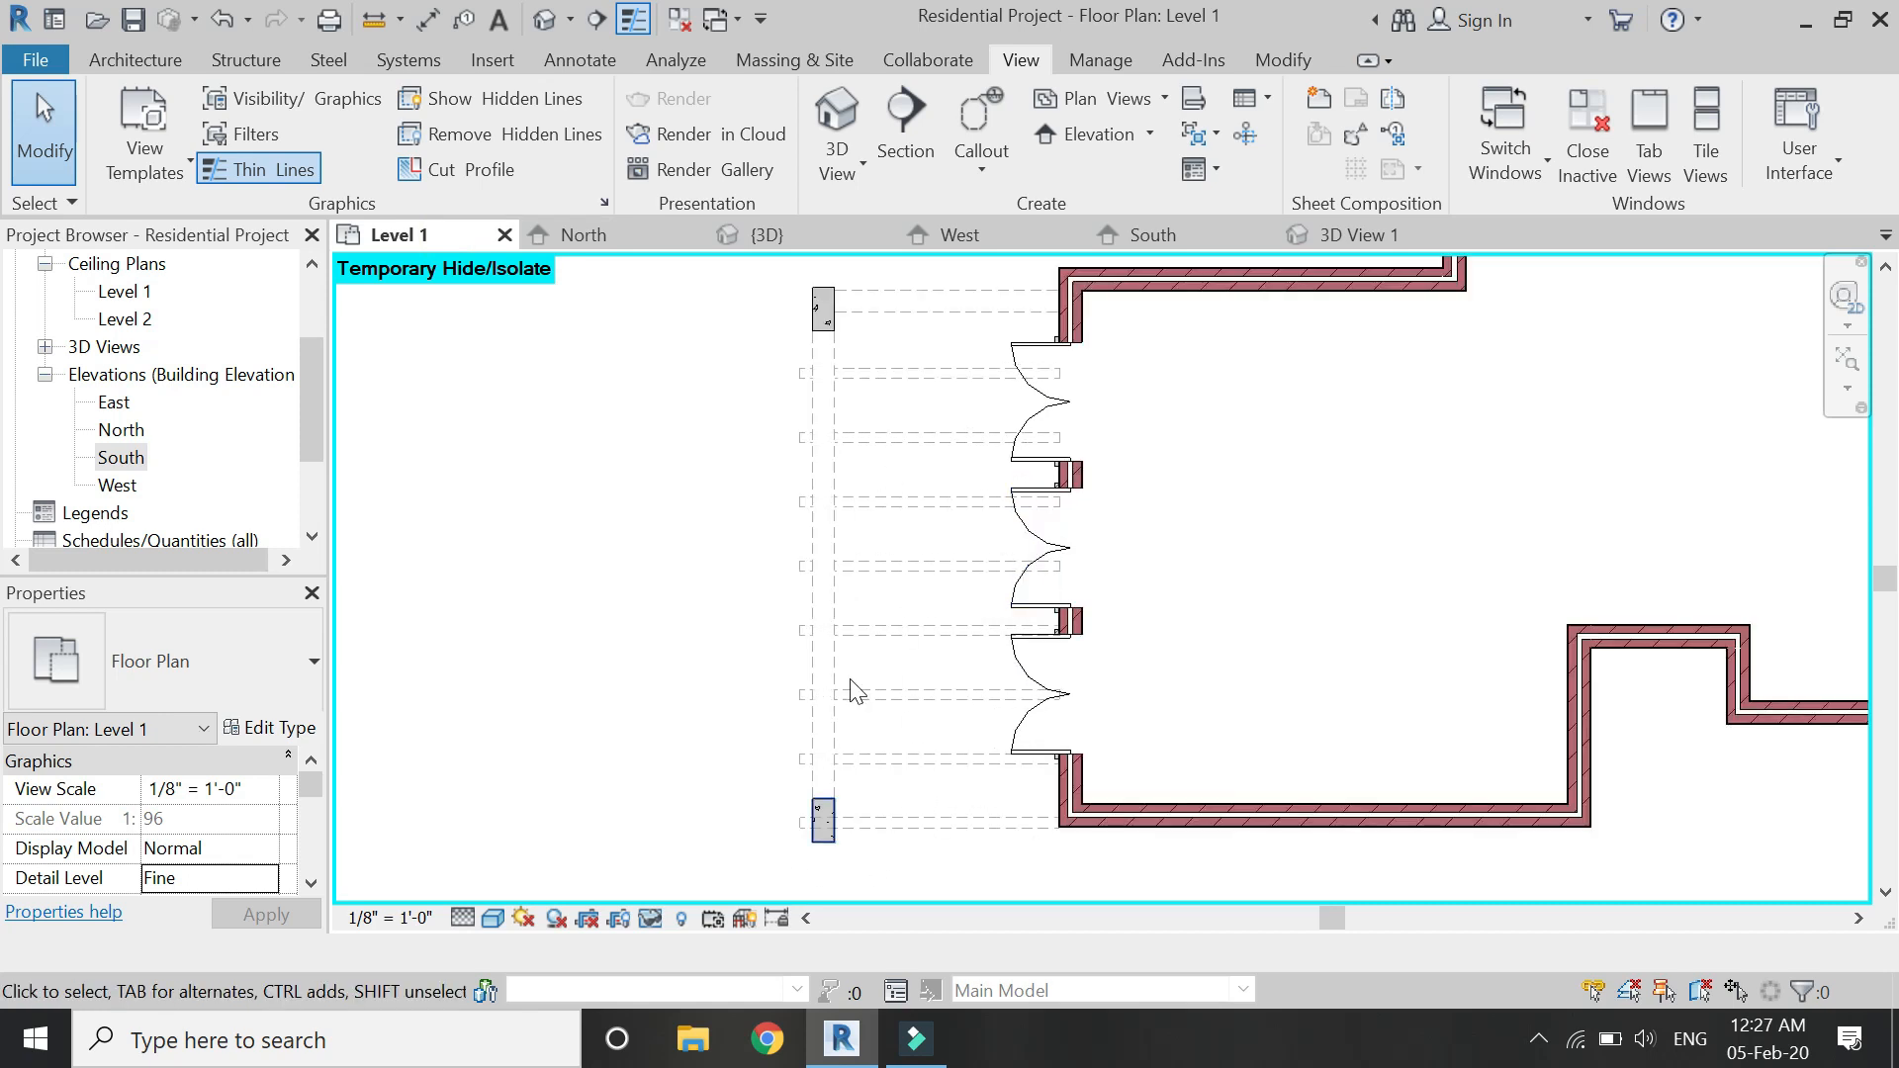
left_click(135, 60)
left_click(316, 140)
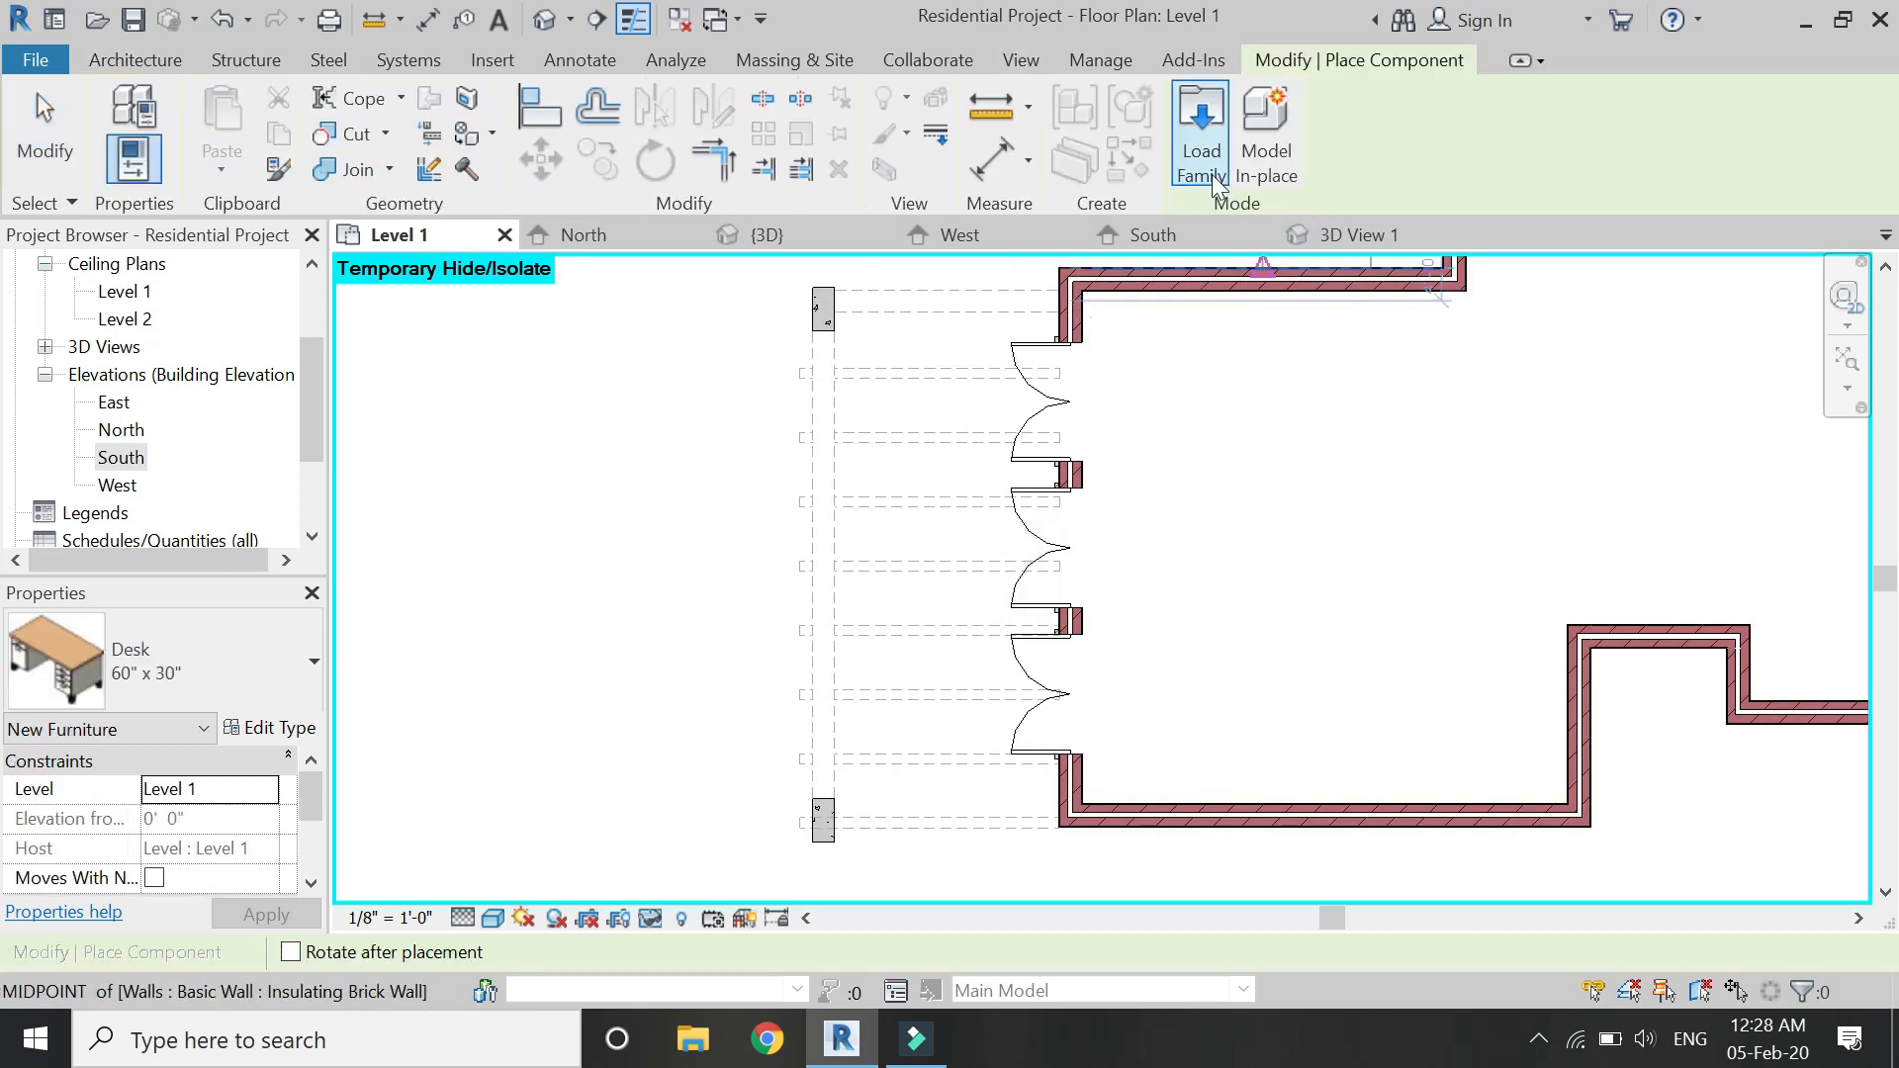
left_click(1217, 183)
left_click(690, 435)
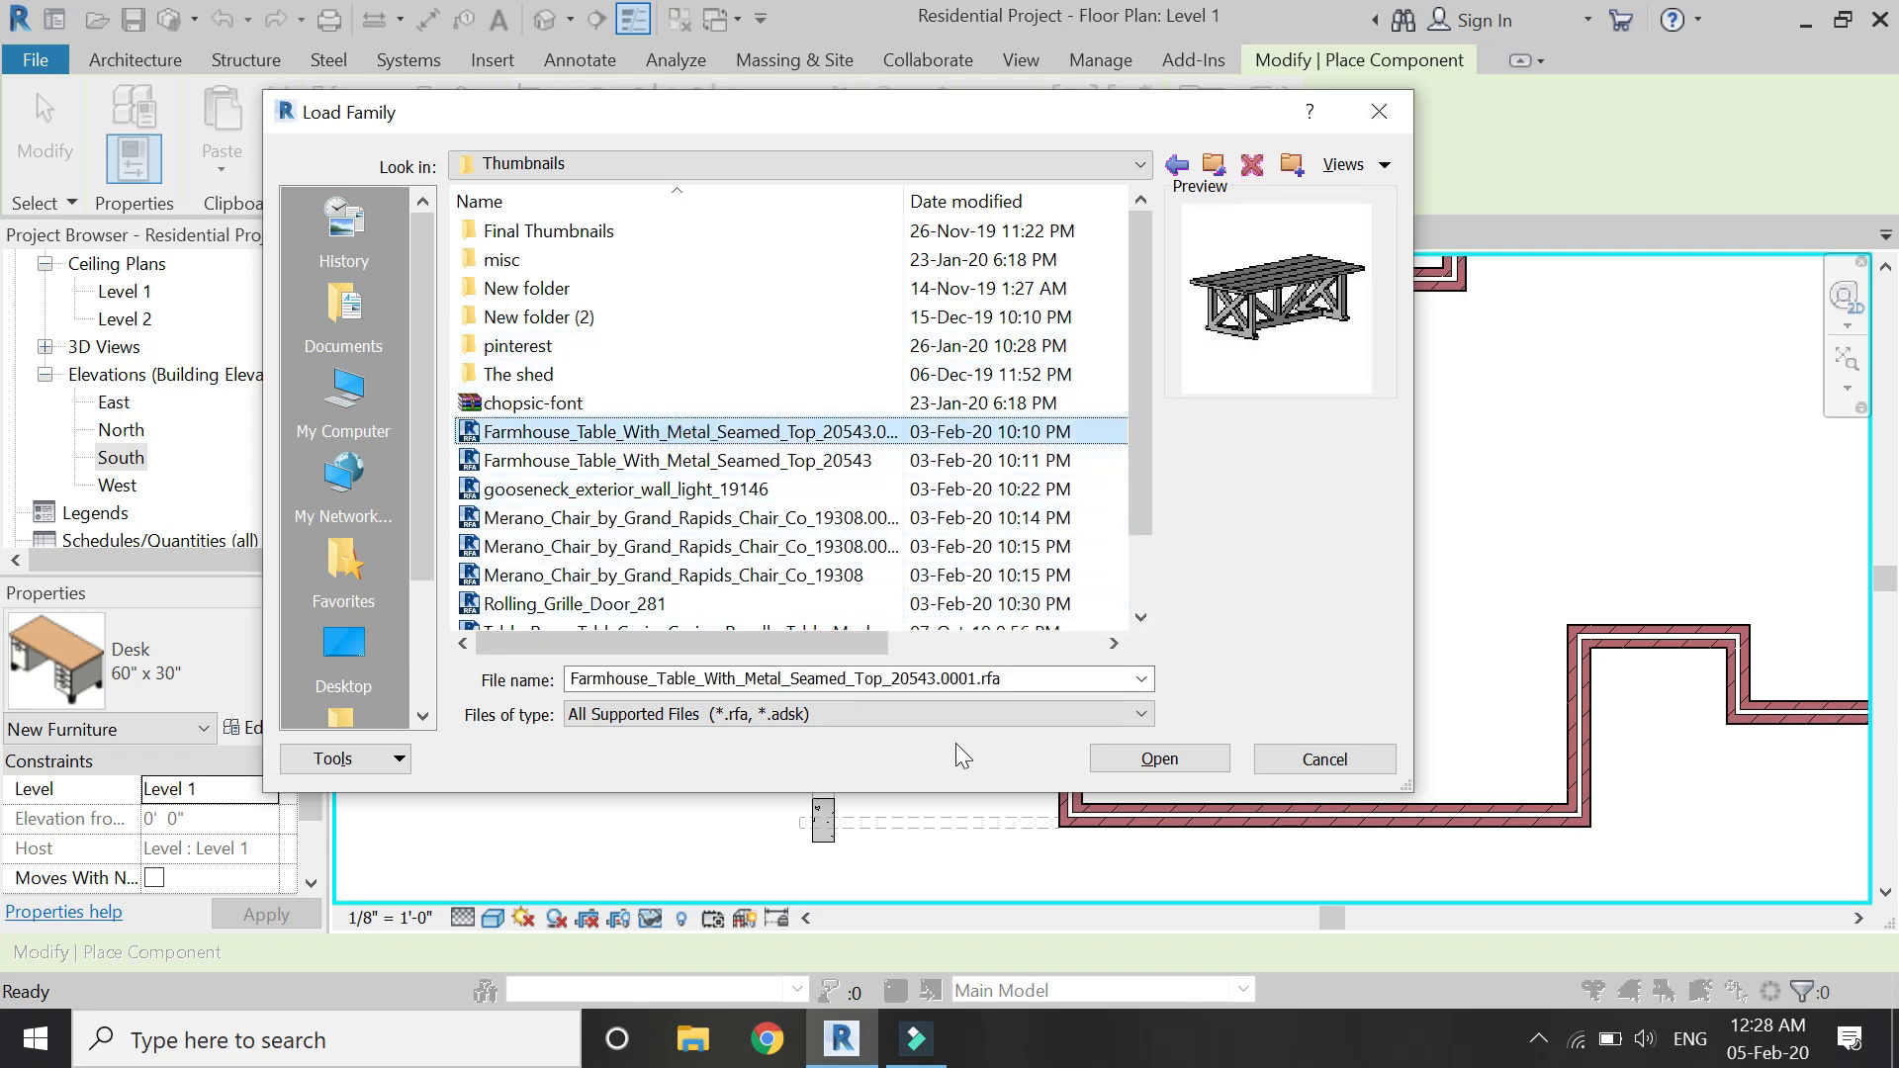
left_click(841, 461)
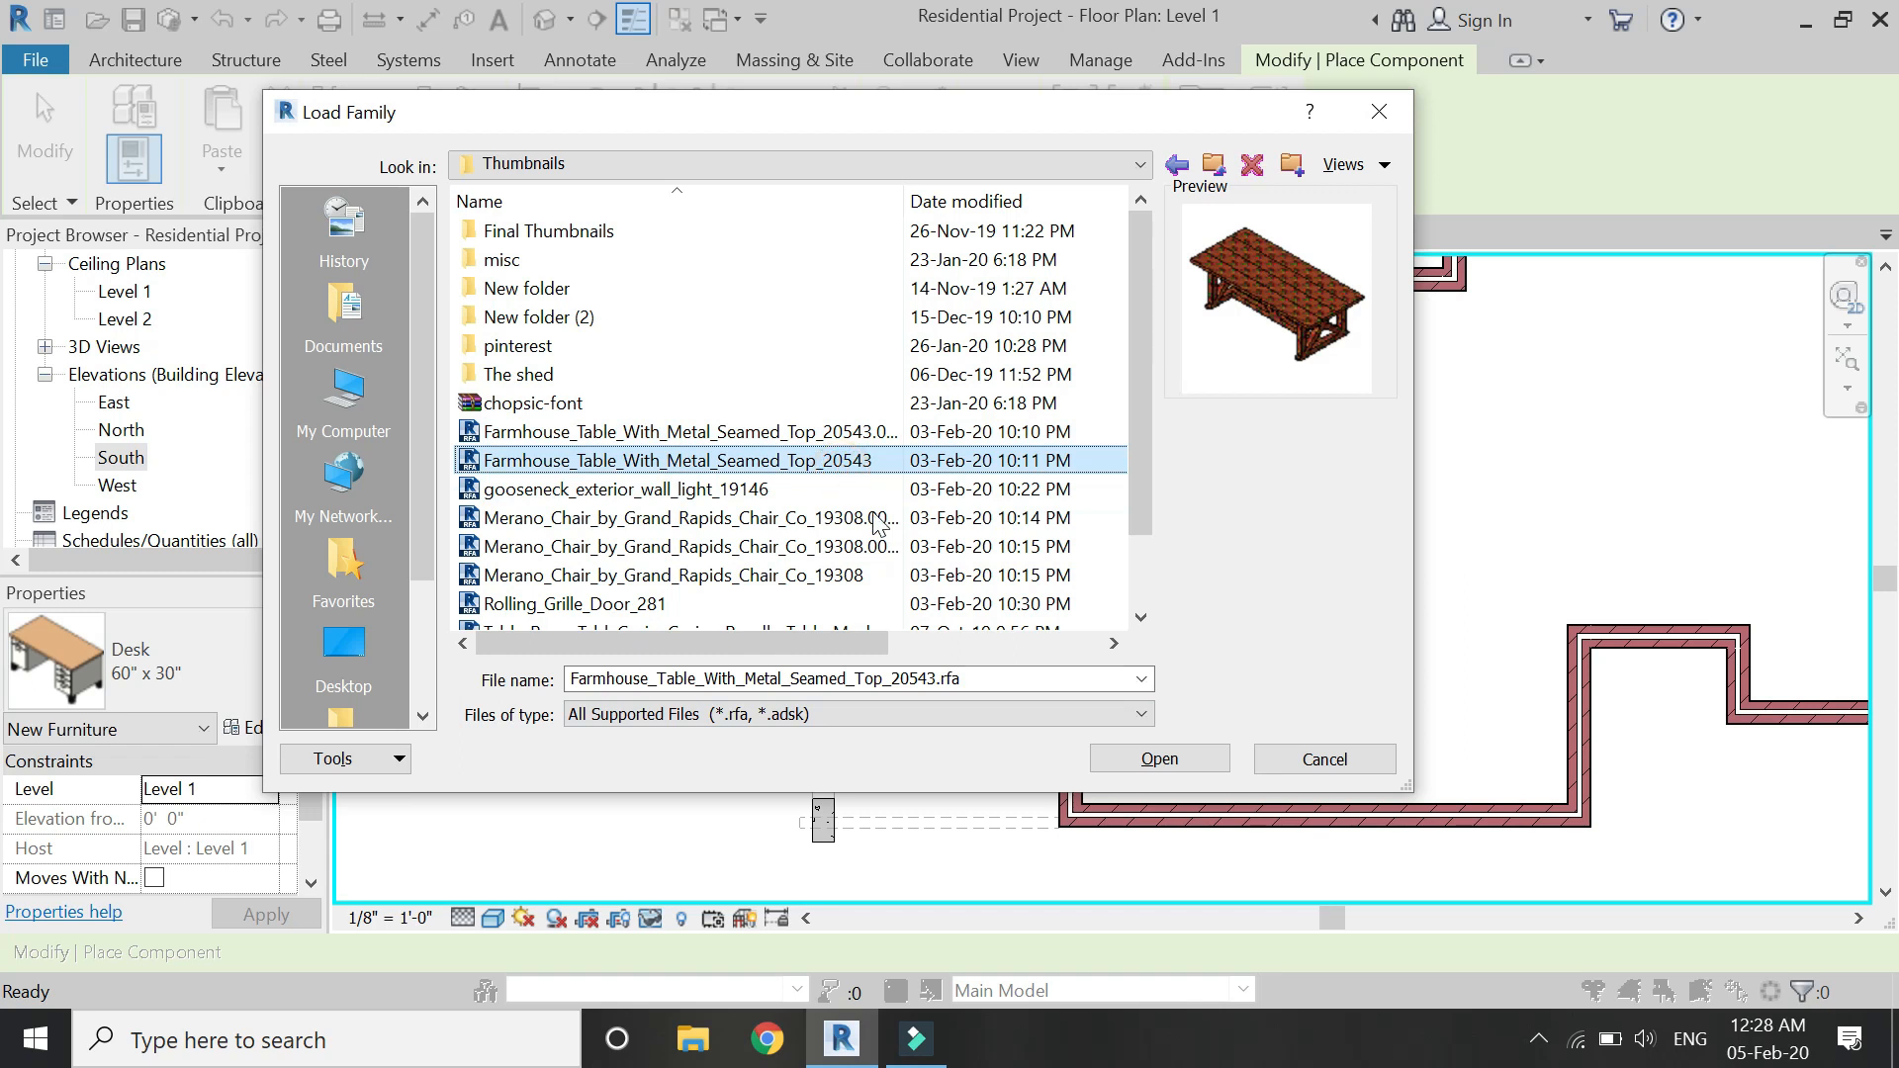
left_click(1121, 756)
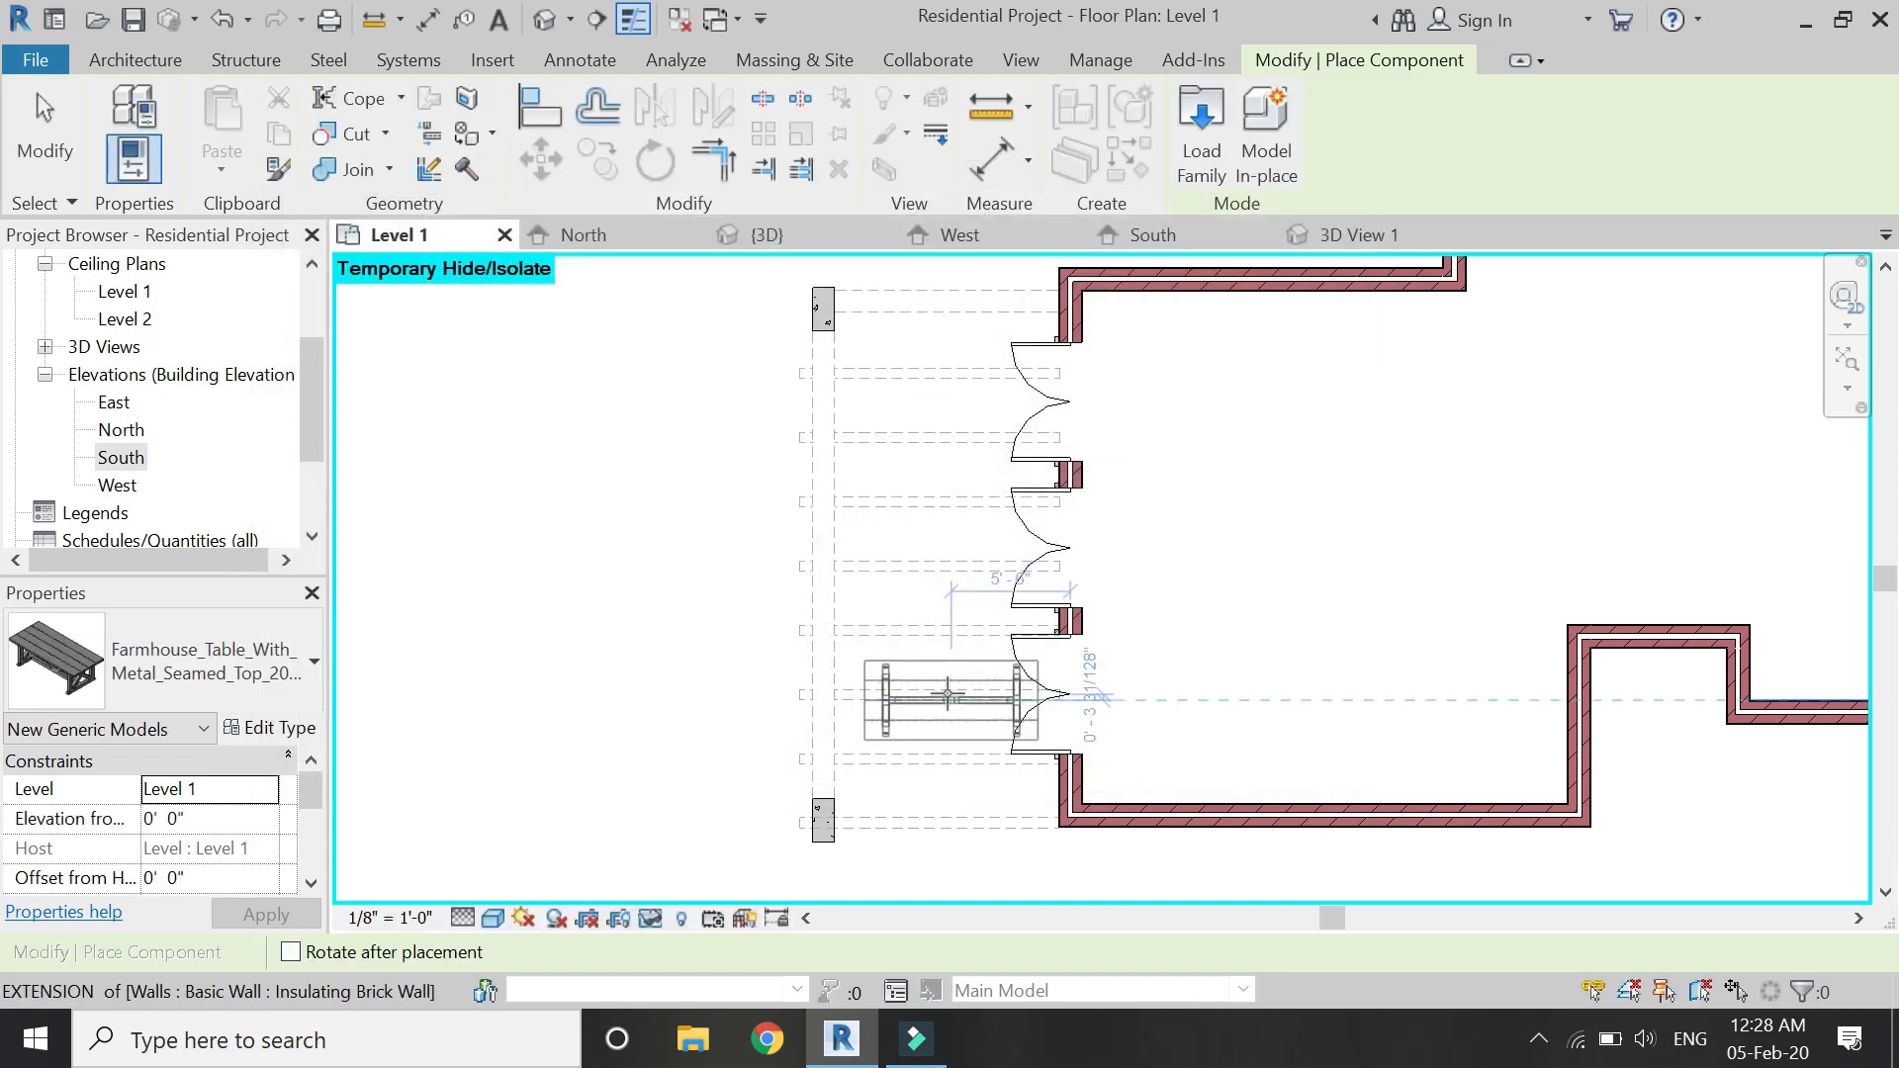
Place the farmhouse table under the pergola, rotated so its length runs parallel to the glass door wall.
key("space")
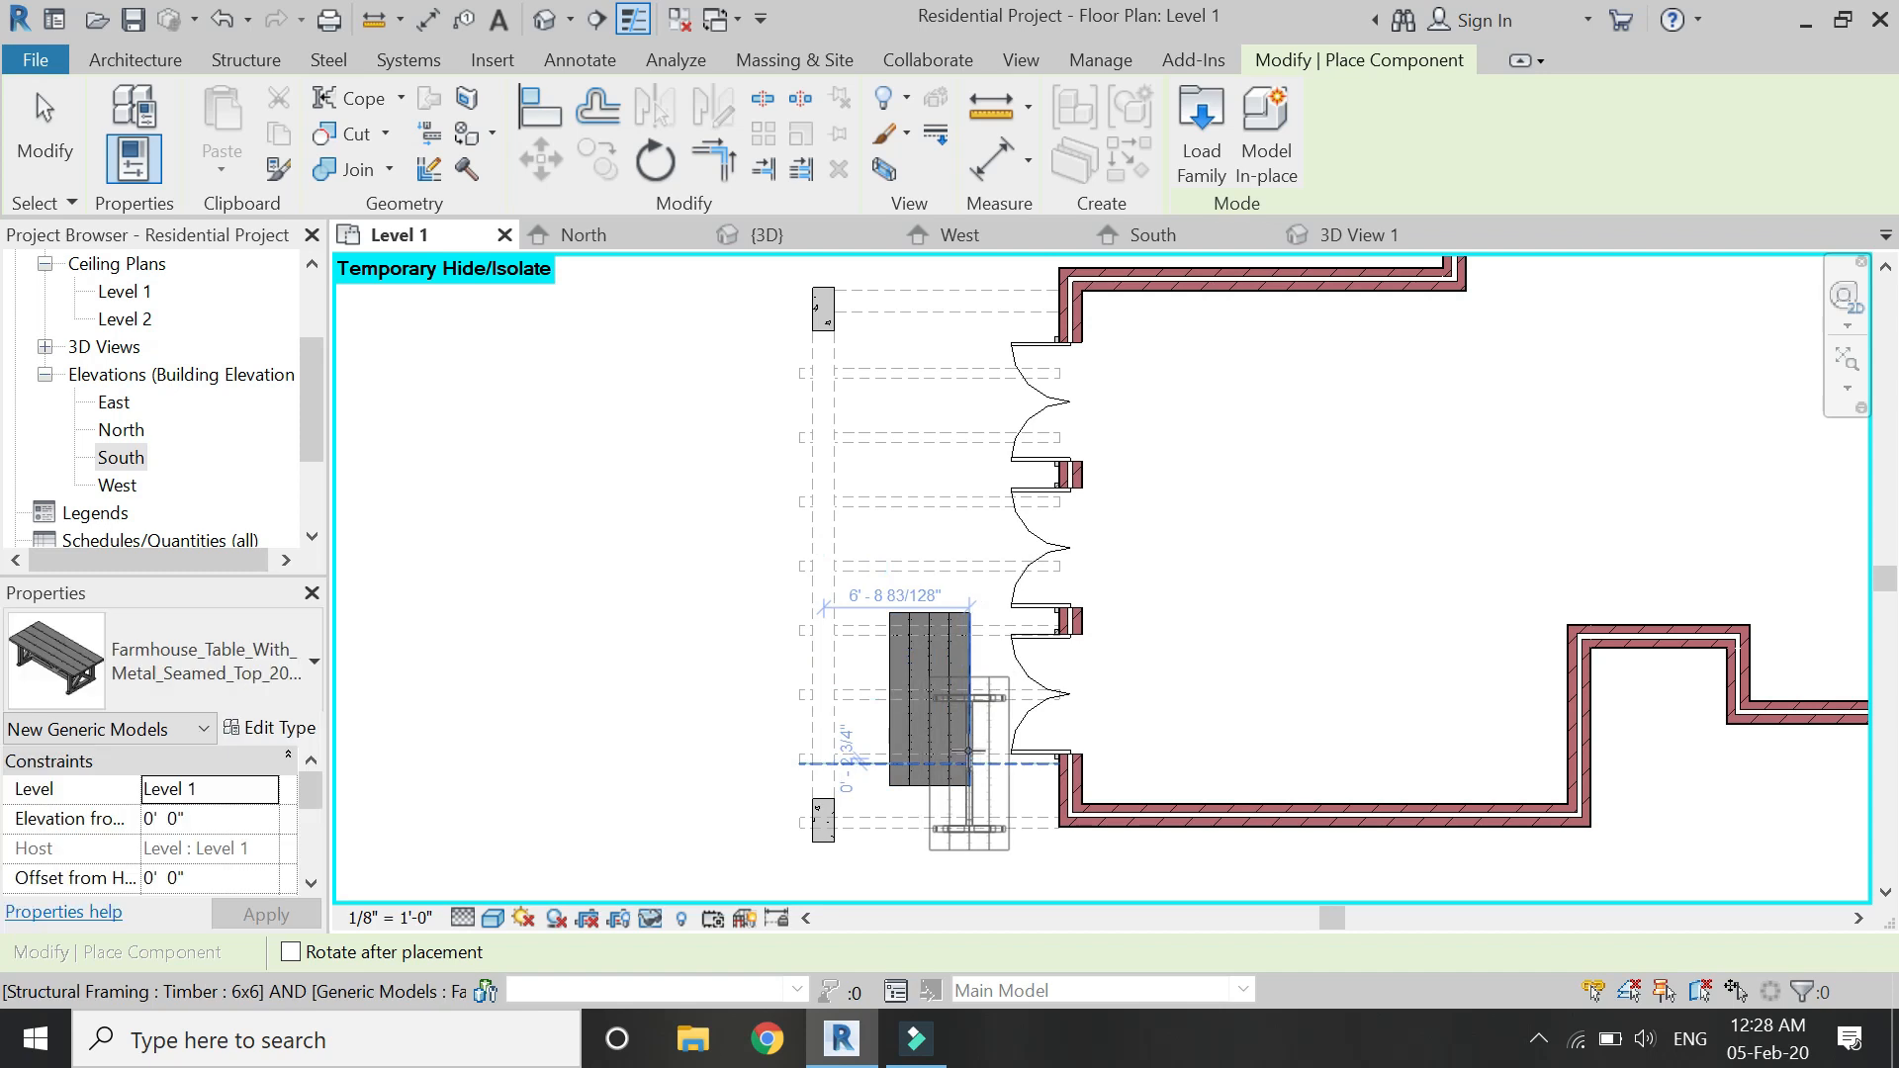
left_click(969, 750)
key("Escape")
Set the distance between the pergola's outer beam and the farmhouse table's centre to 4'6".
left_click(968, 667)
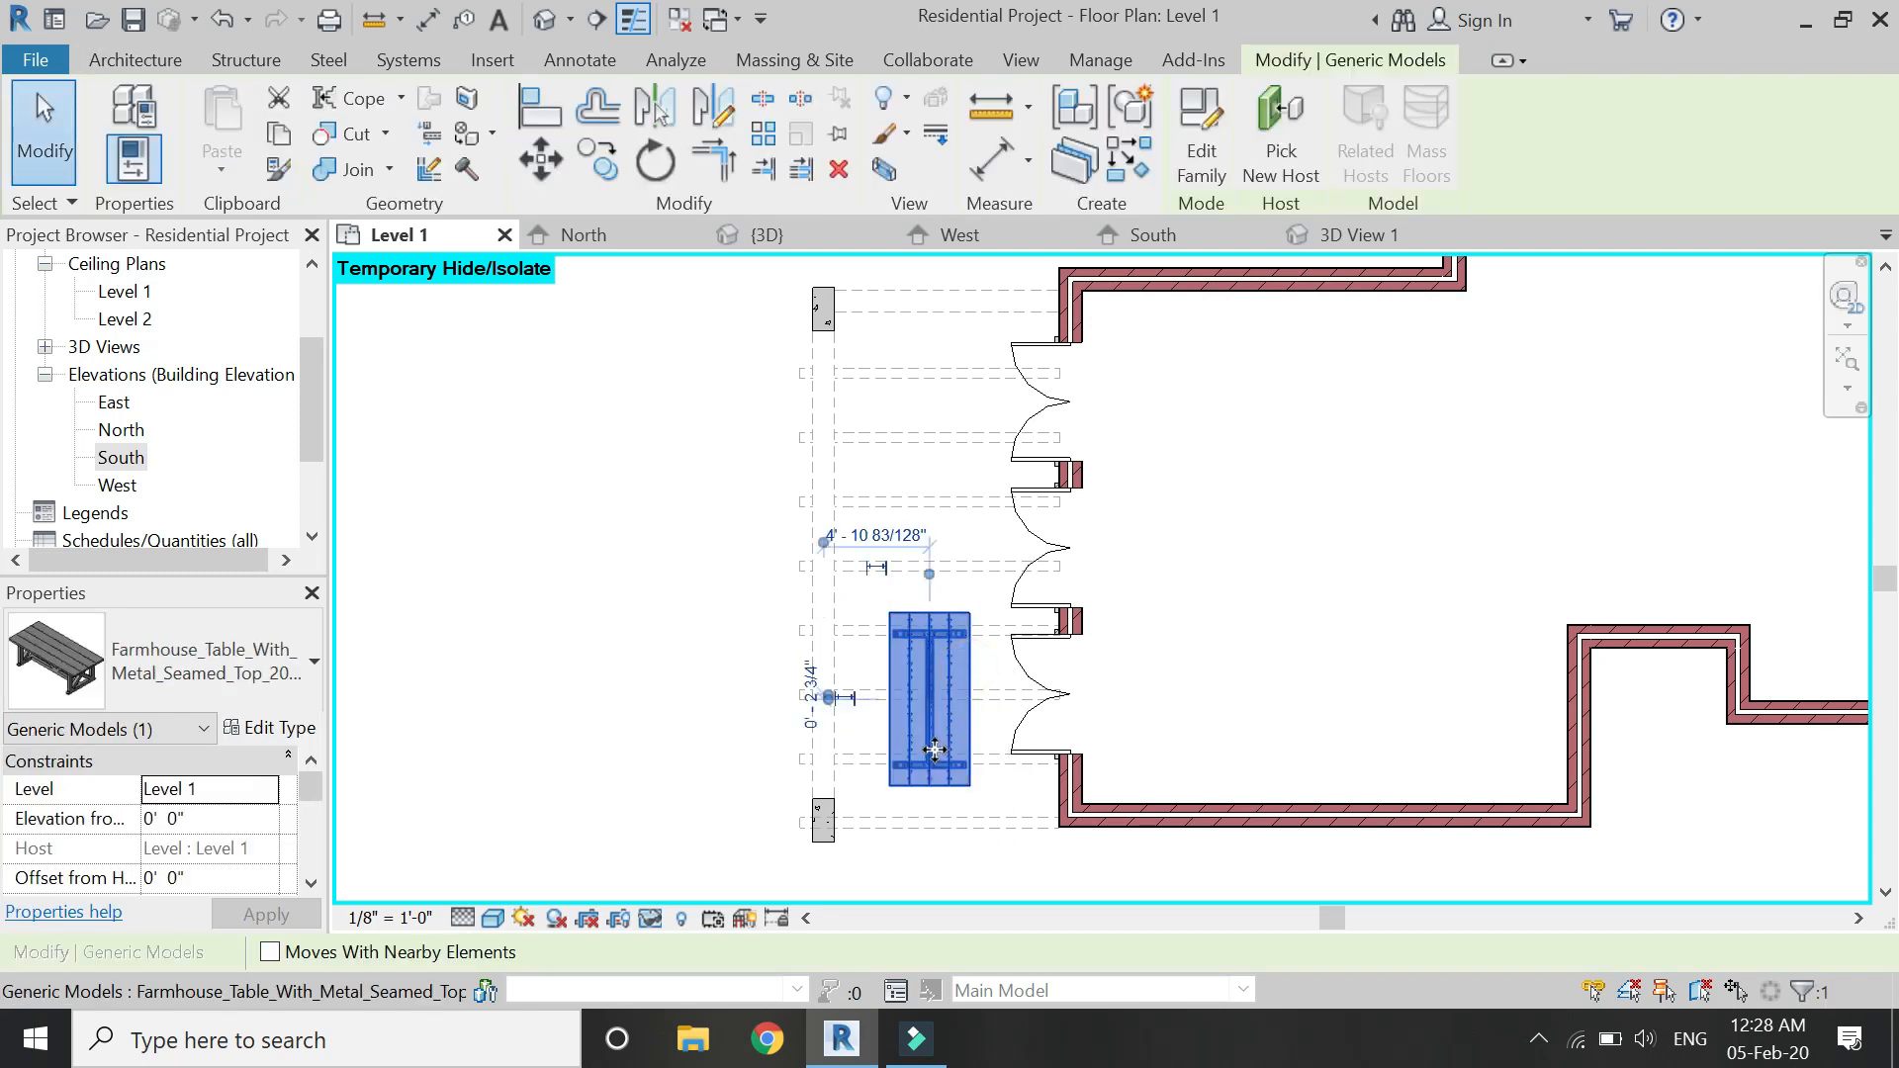
scroll(935, 750, "up", 1)
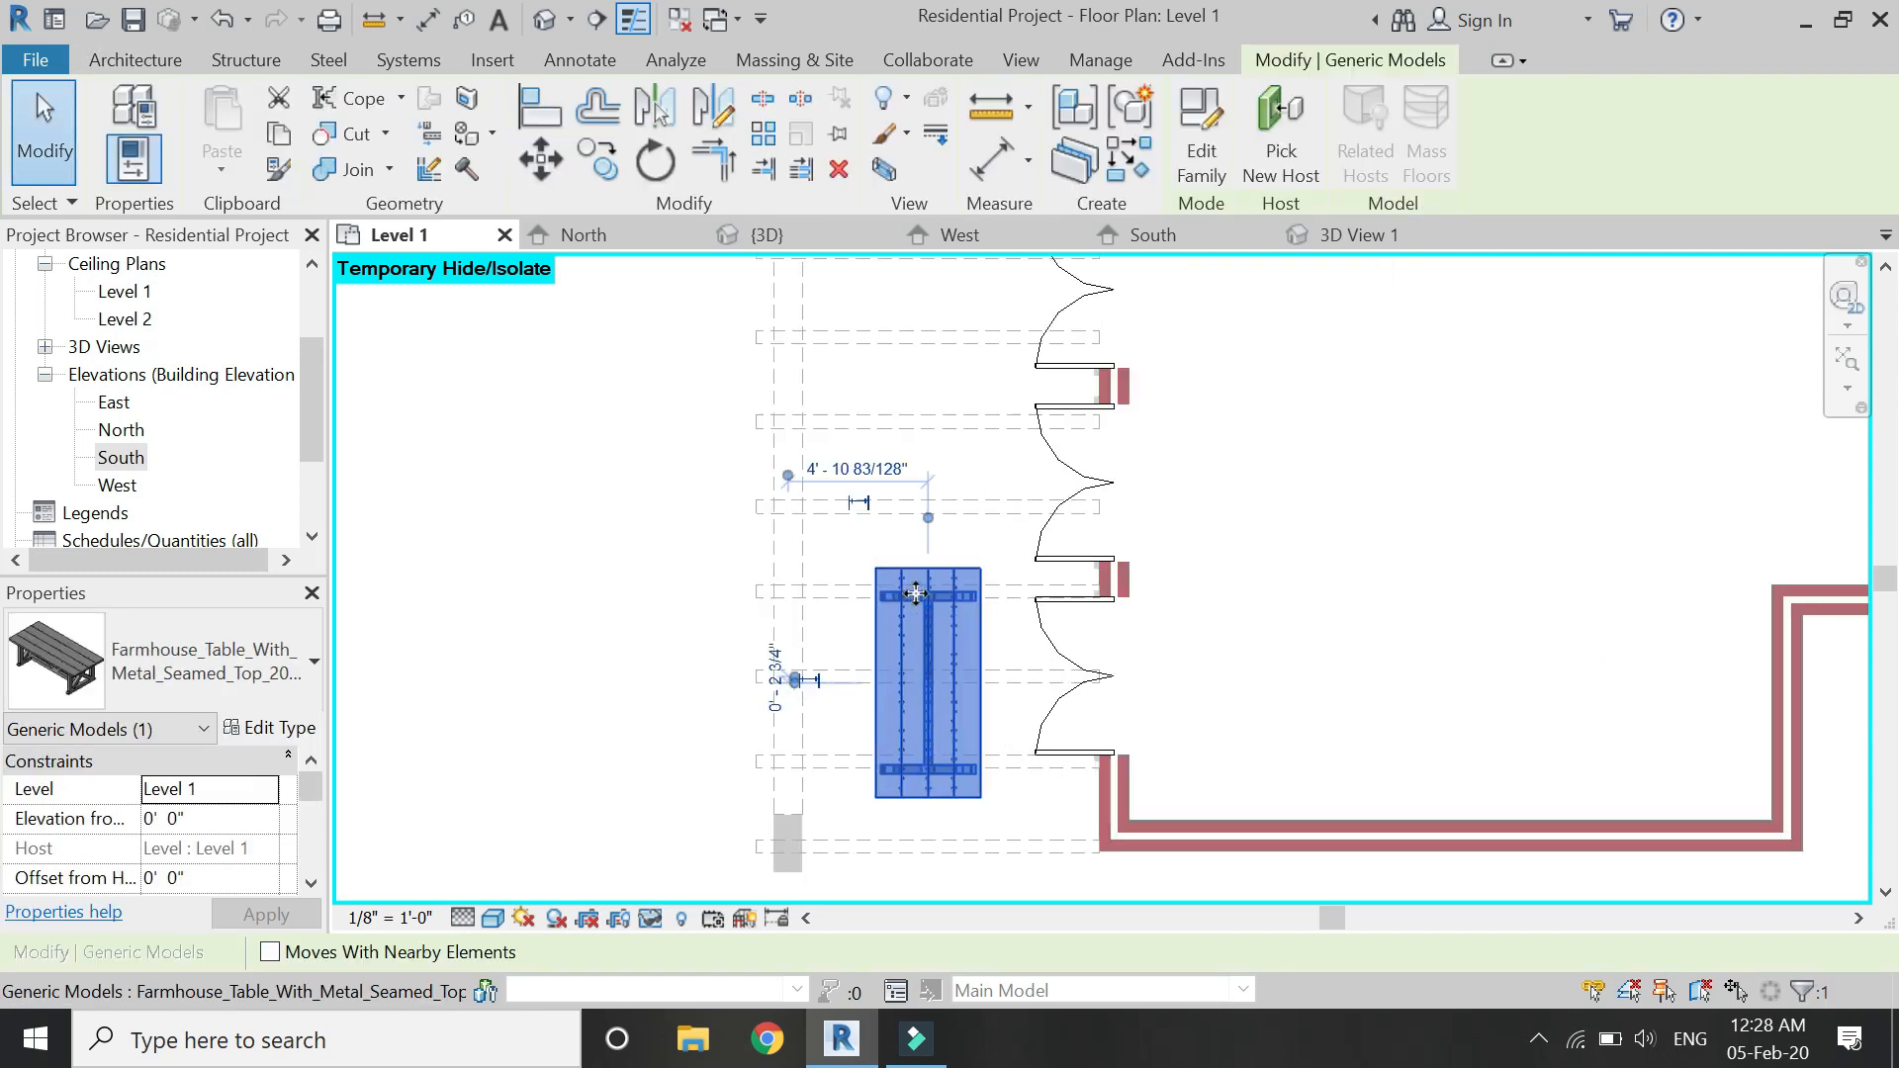
left_click(883, 470)
type("4'6")
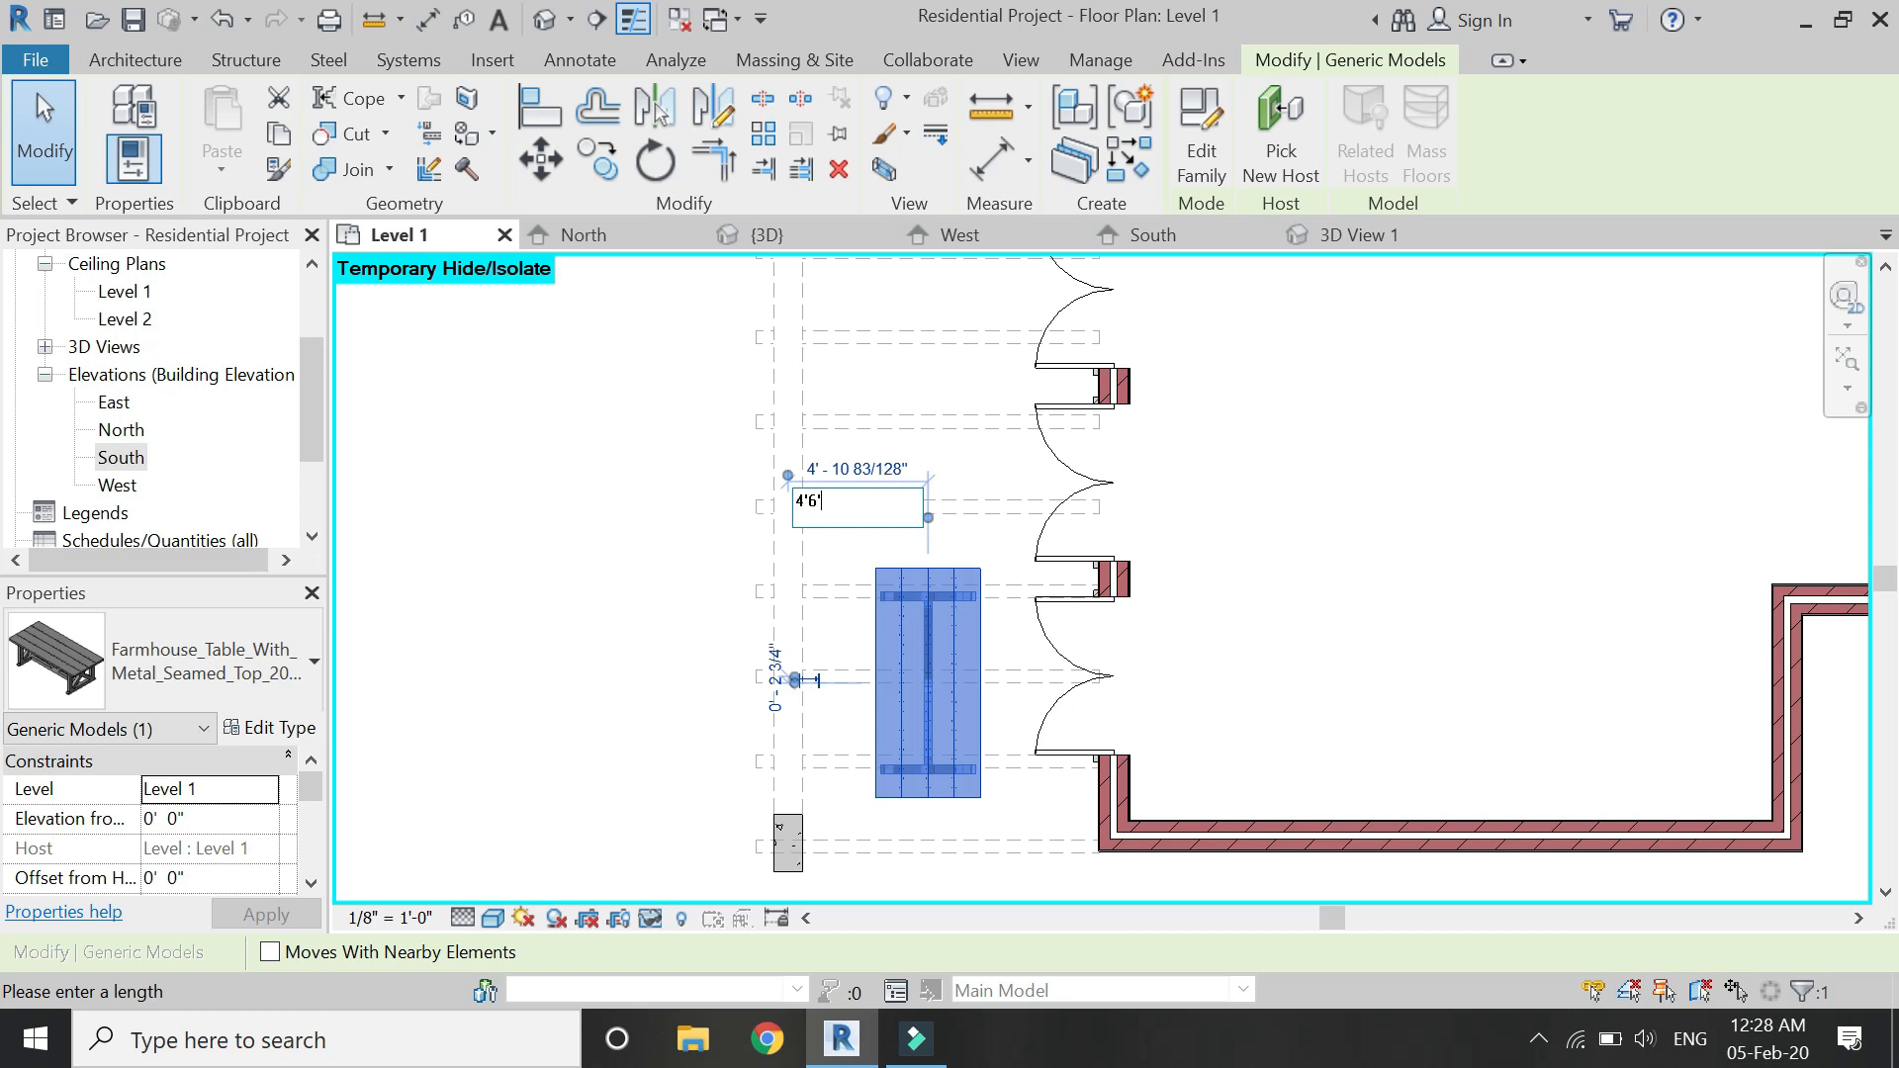
key("Return")
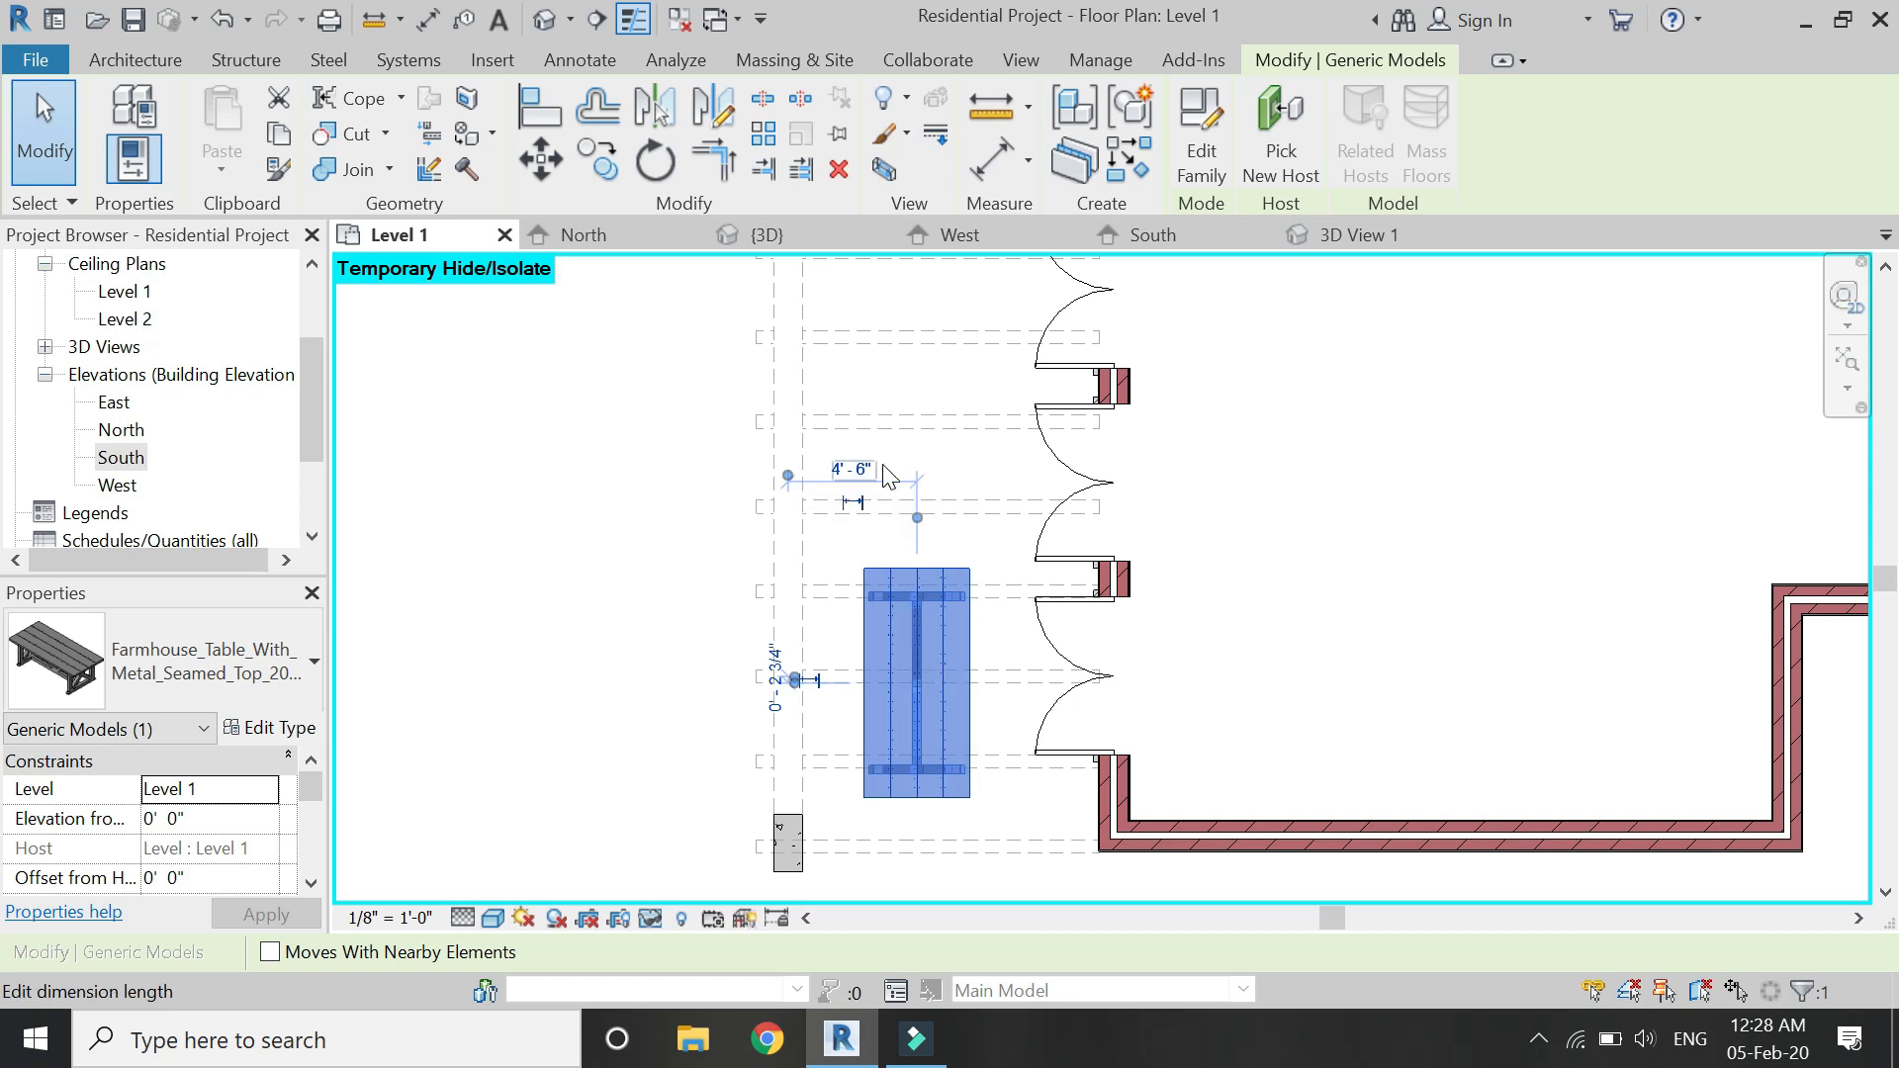
left_click(584, 805)
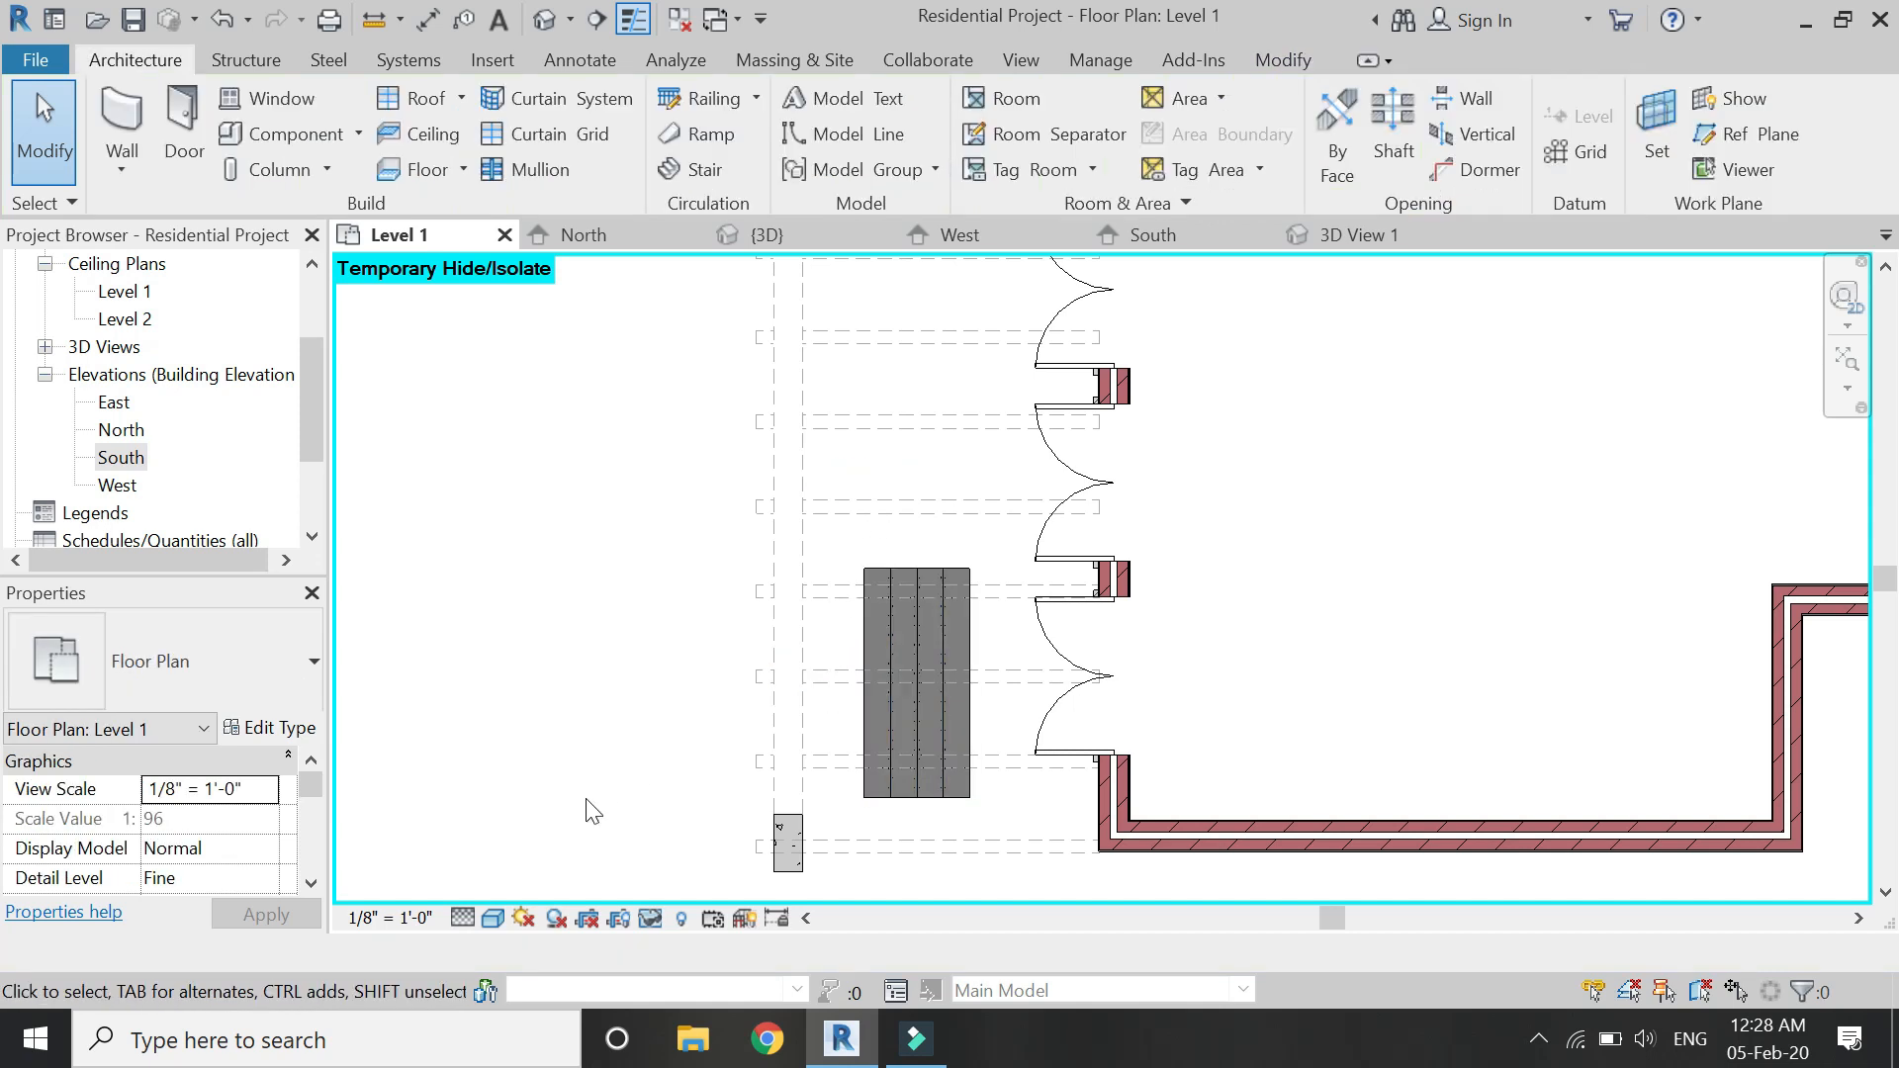
Load the Merano_Chair_by_Grand_Rapids_Chair_Co_19308 family and place one chair on the table's long side facing the pergola columns.
left_click(277, 135)
left_click(1202, 127)
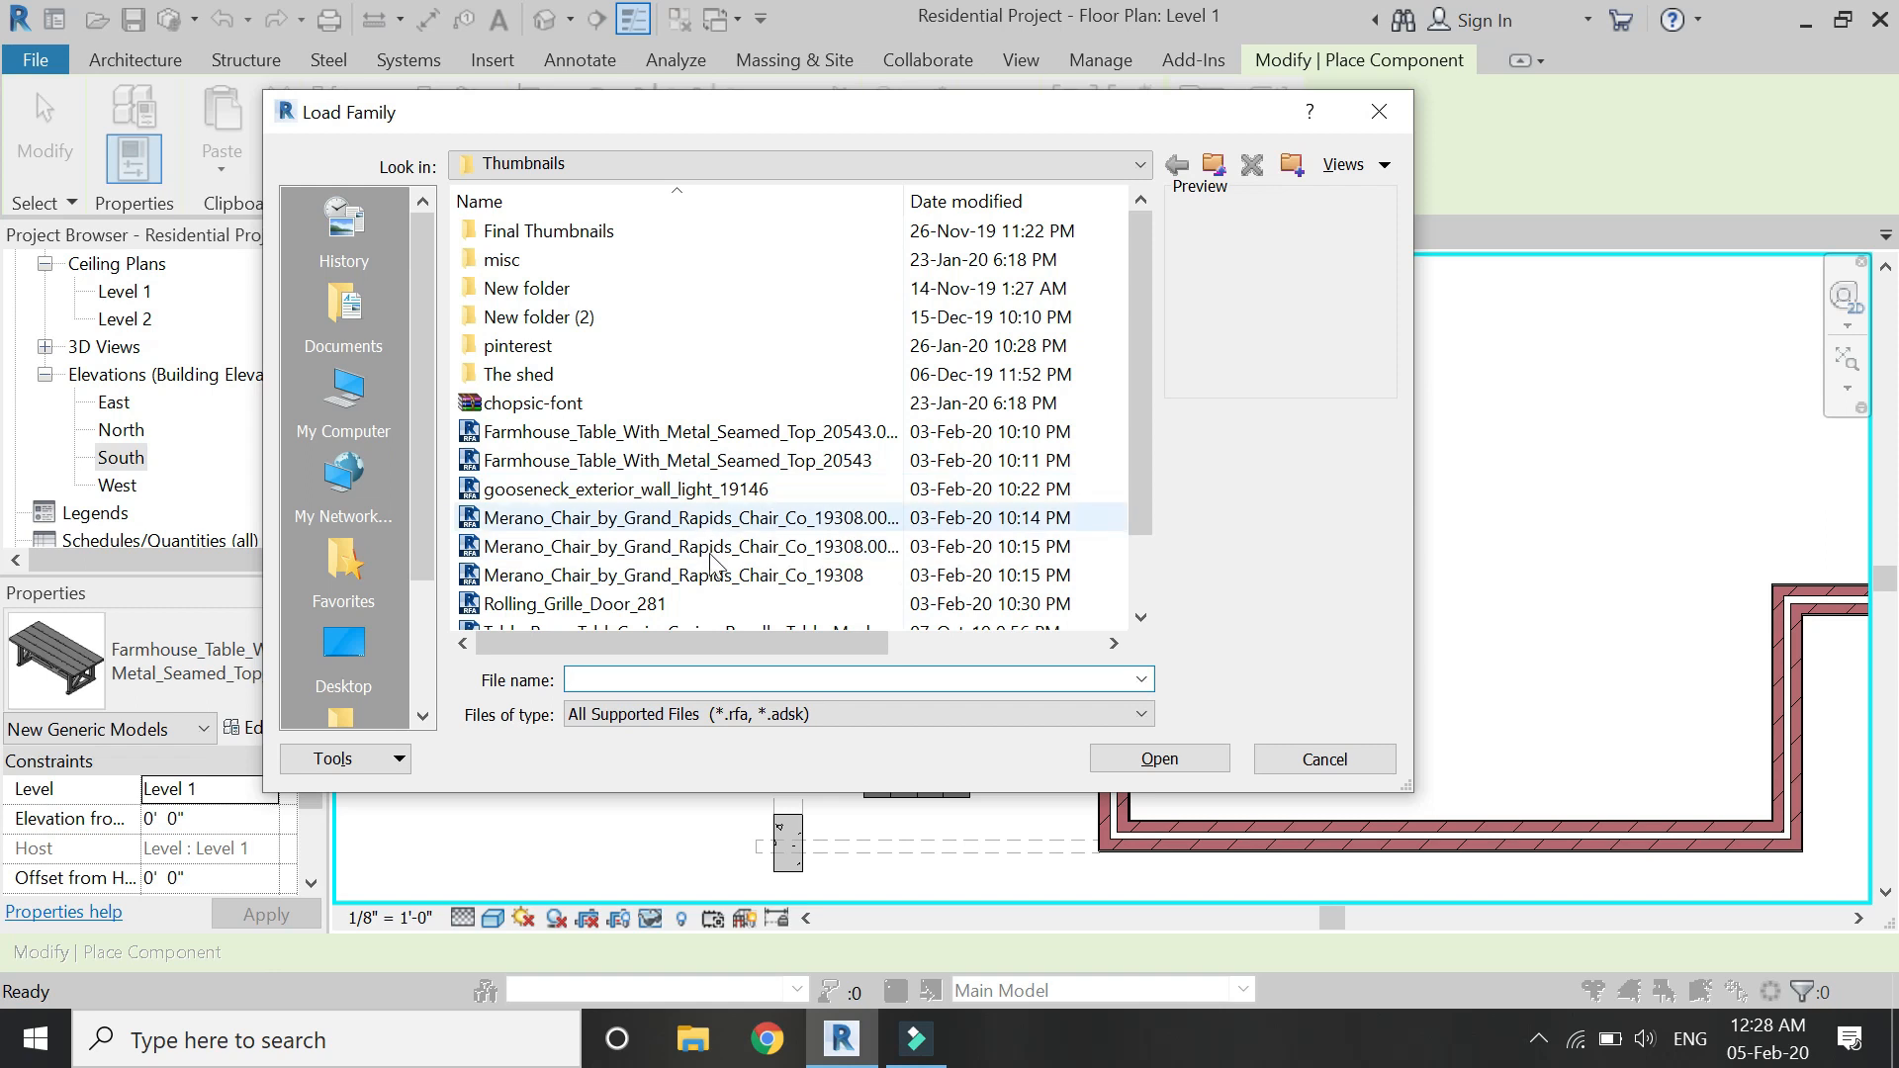
left_click(708, 575)
left_click(1155, 759)
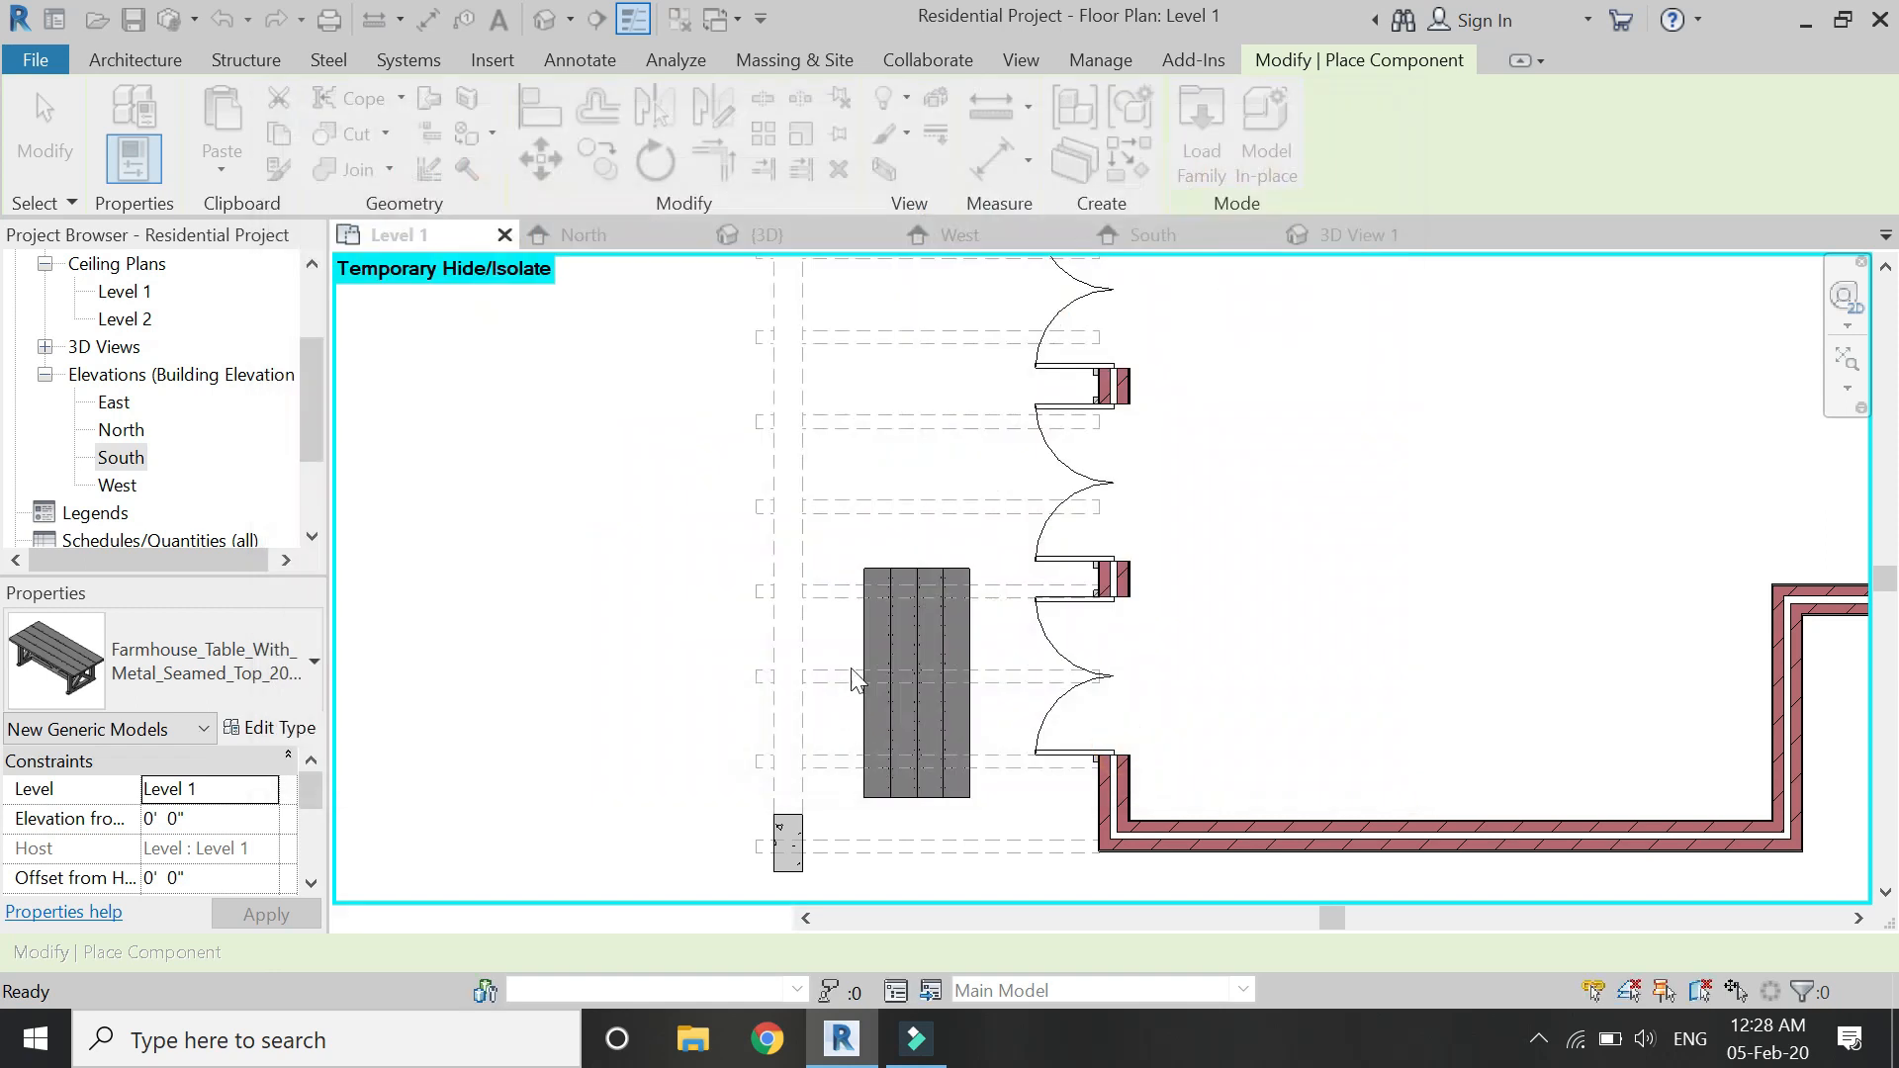
scroll(856, 644, "up", 2)
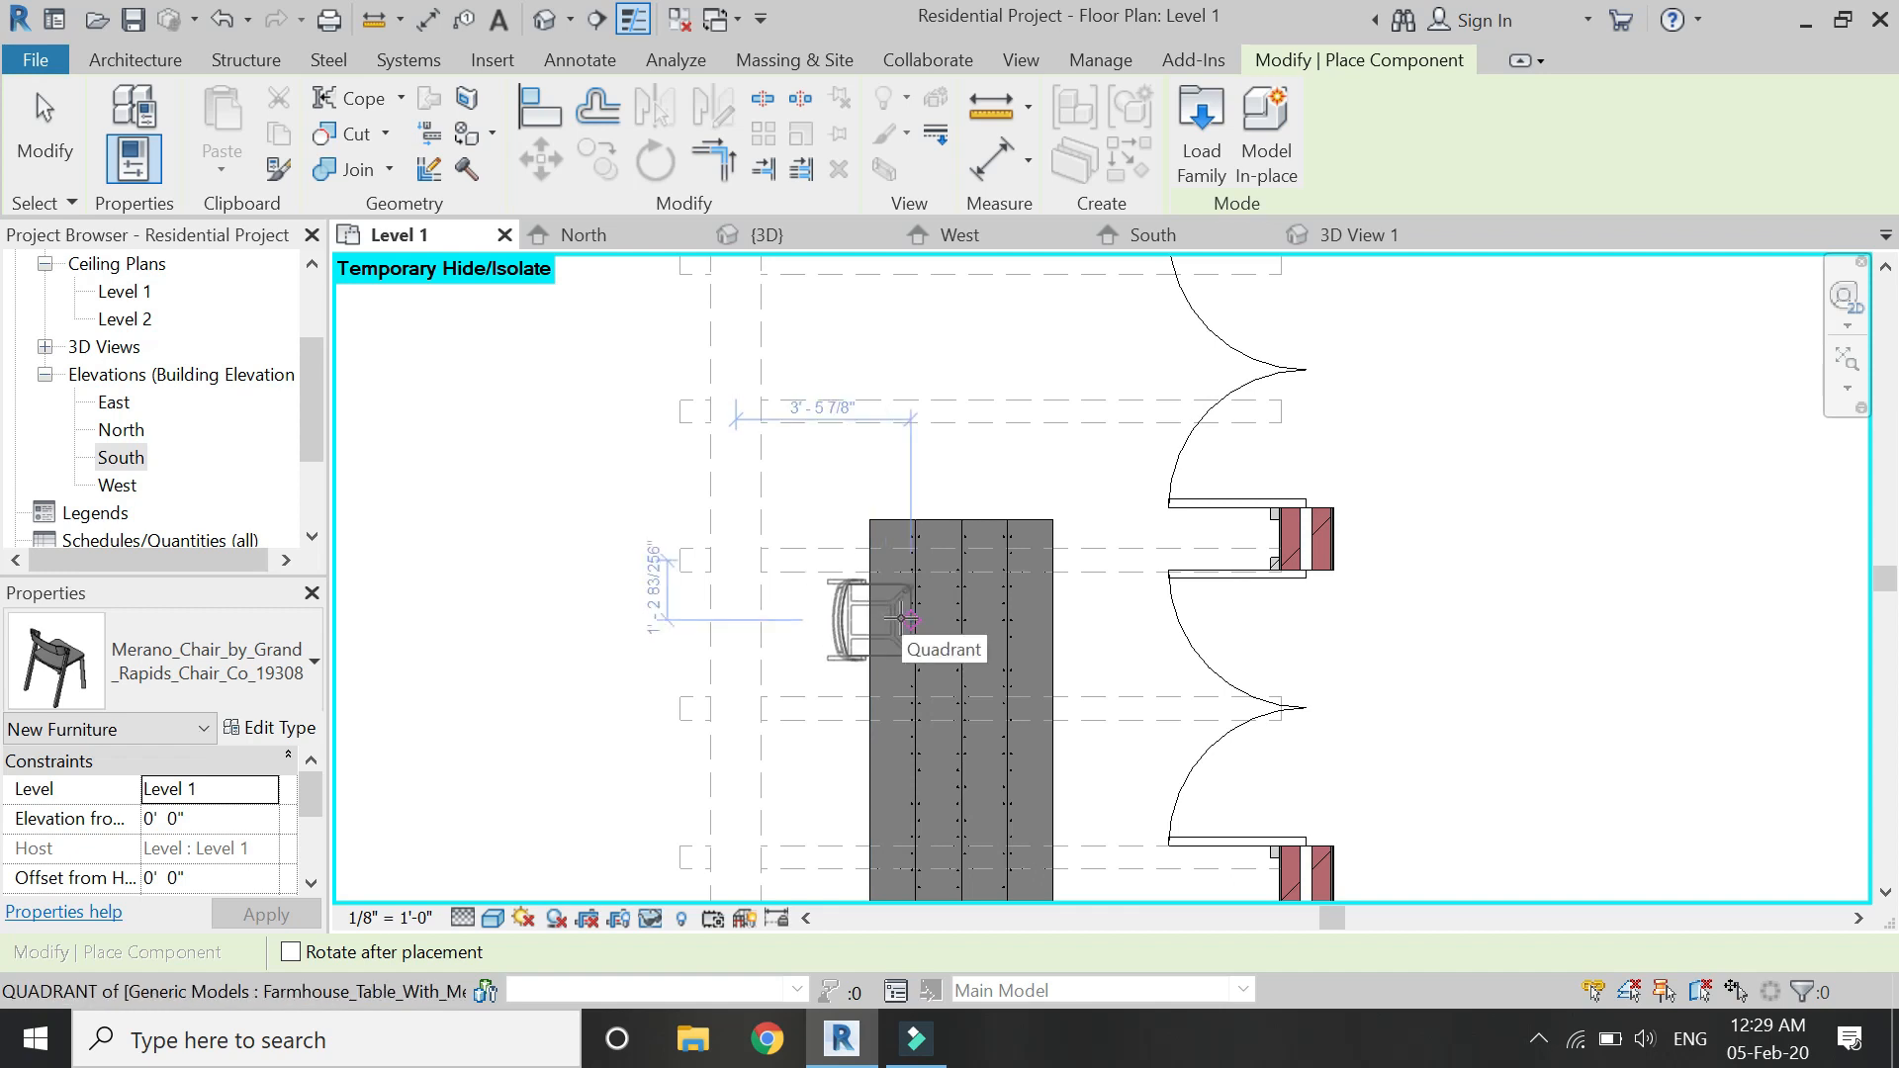
left_click(903, 621)
key("Escape")
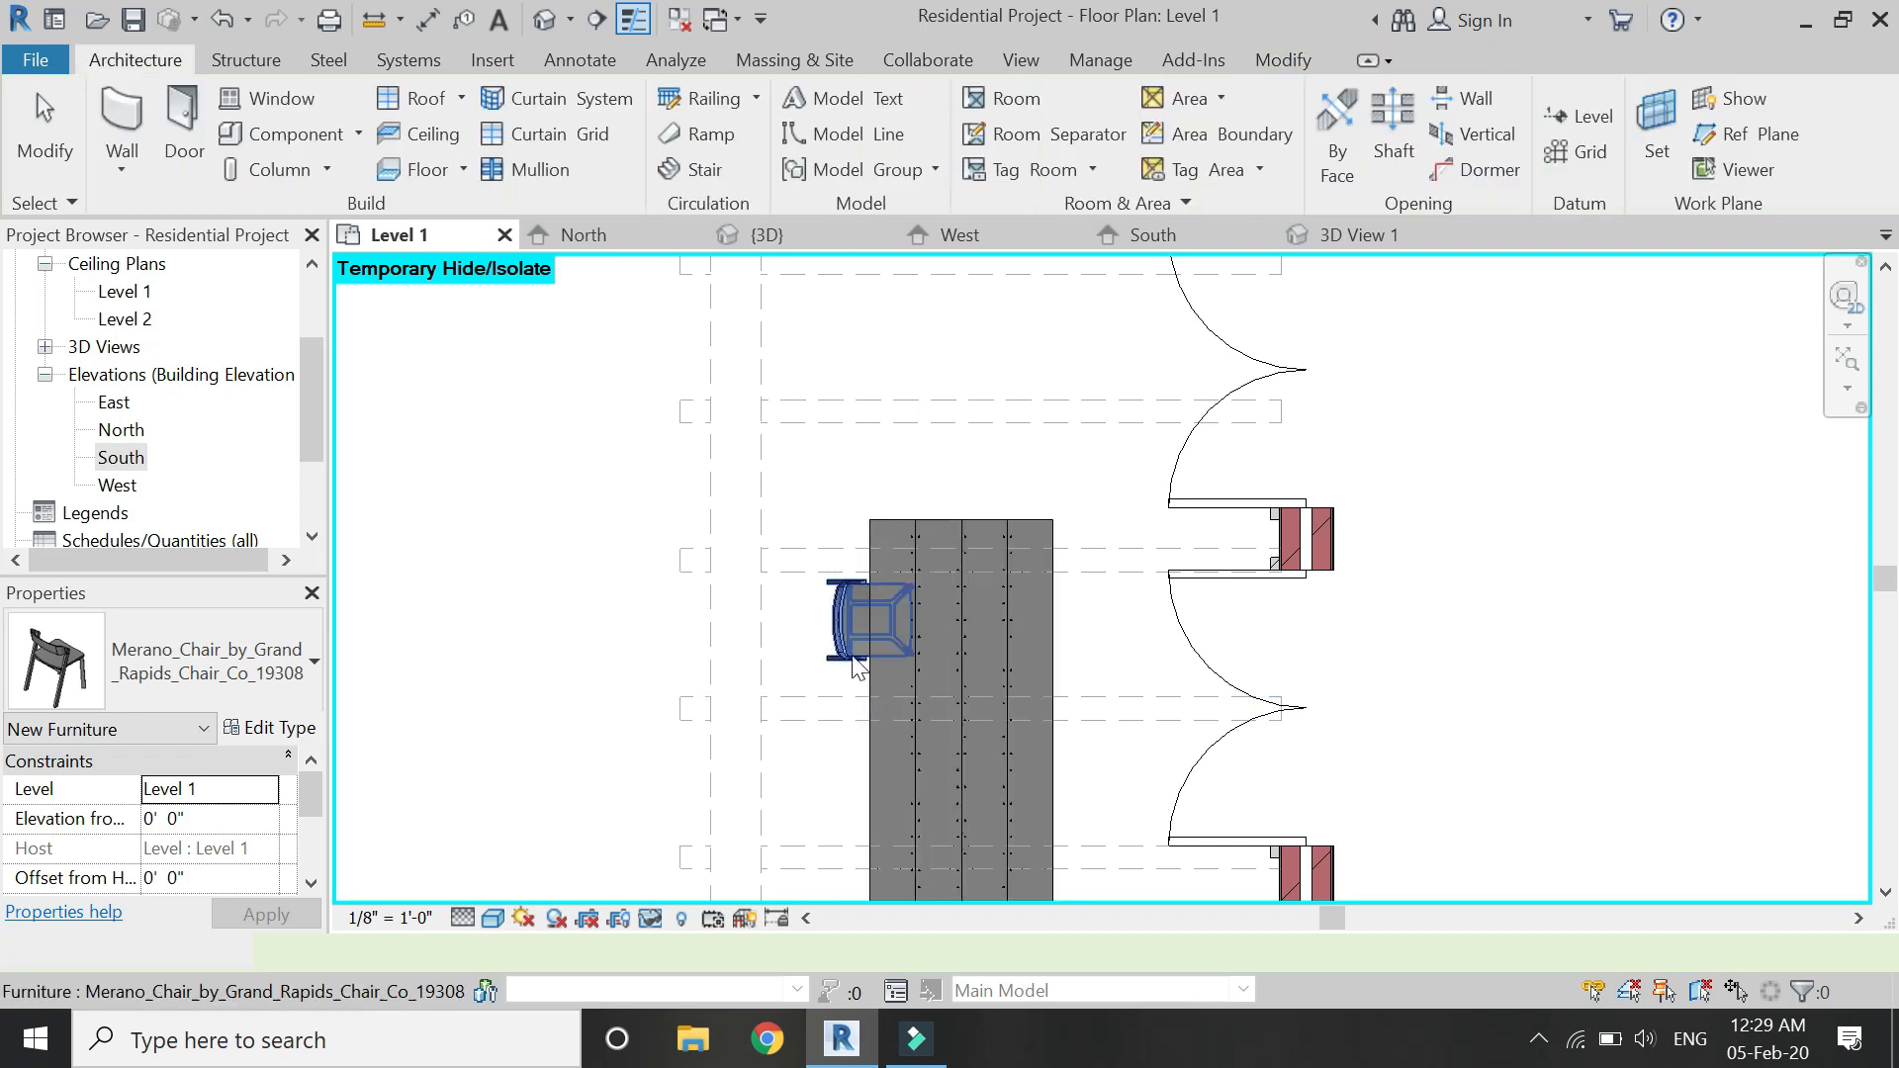
Copy the chair straight along the same long side of the table to make a second seat.
left_click(856, 667)
scroll(880, 572, "down", 1)
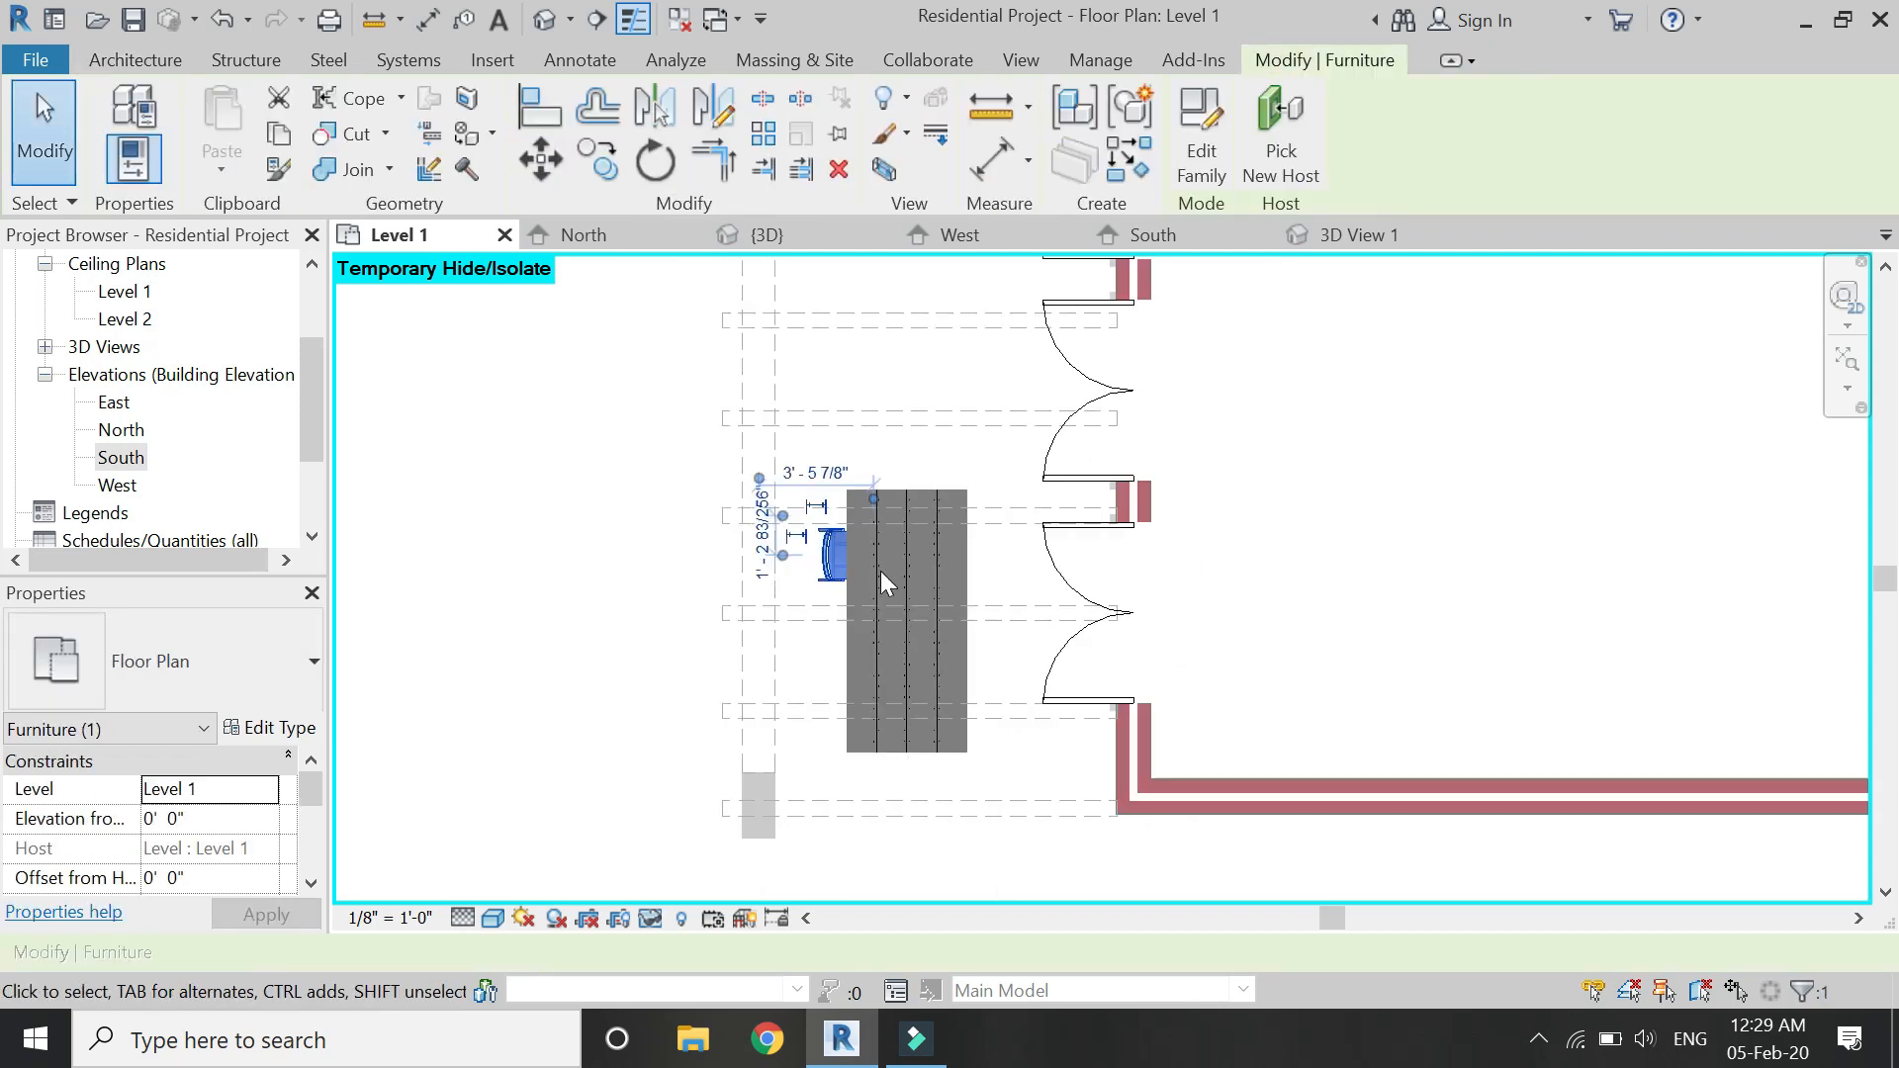
left_click(605, 163)
left_click(763, 513)
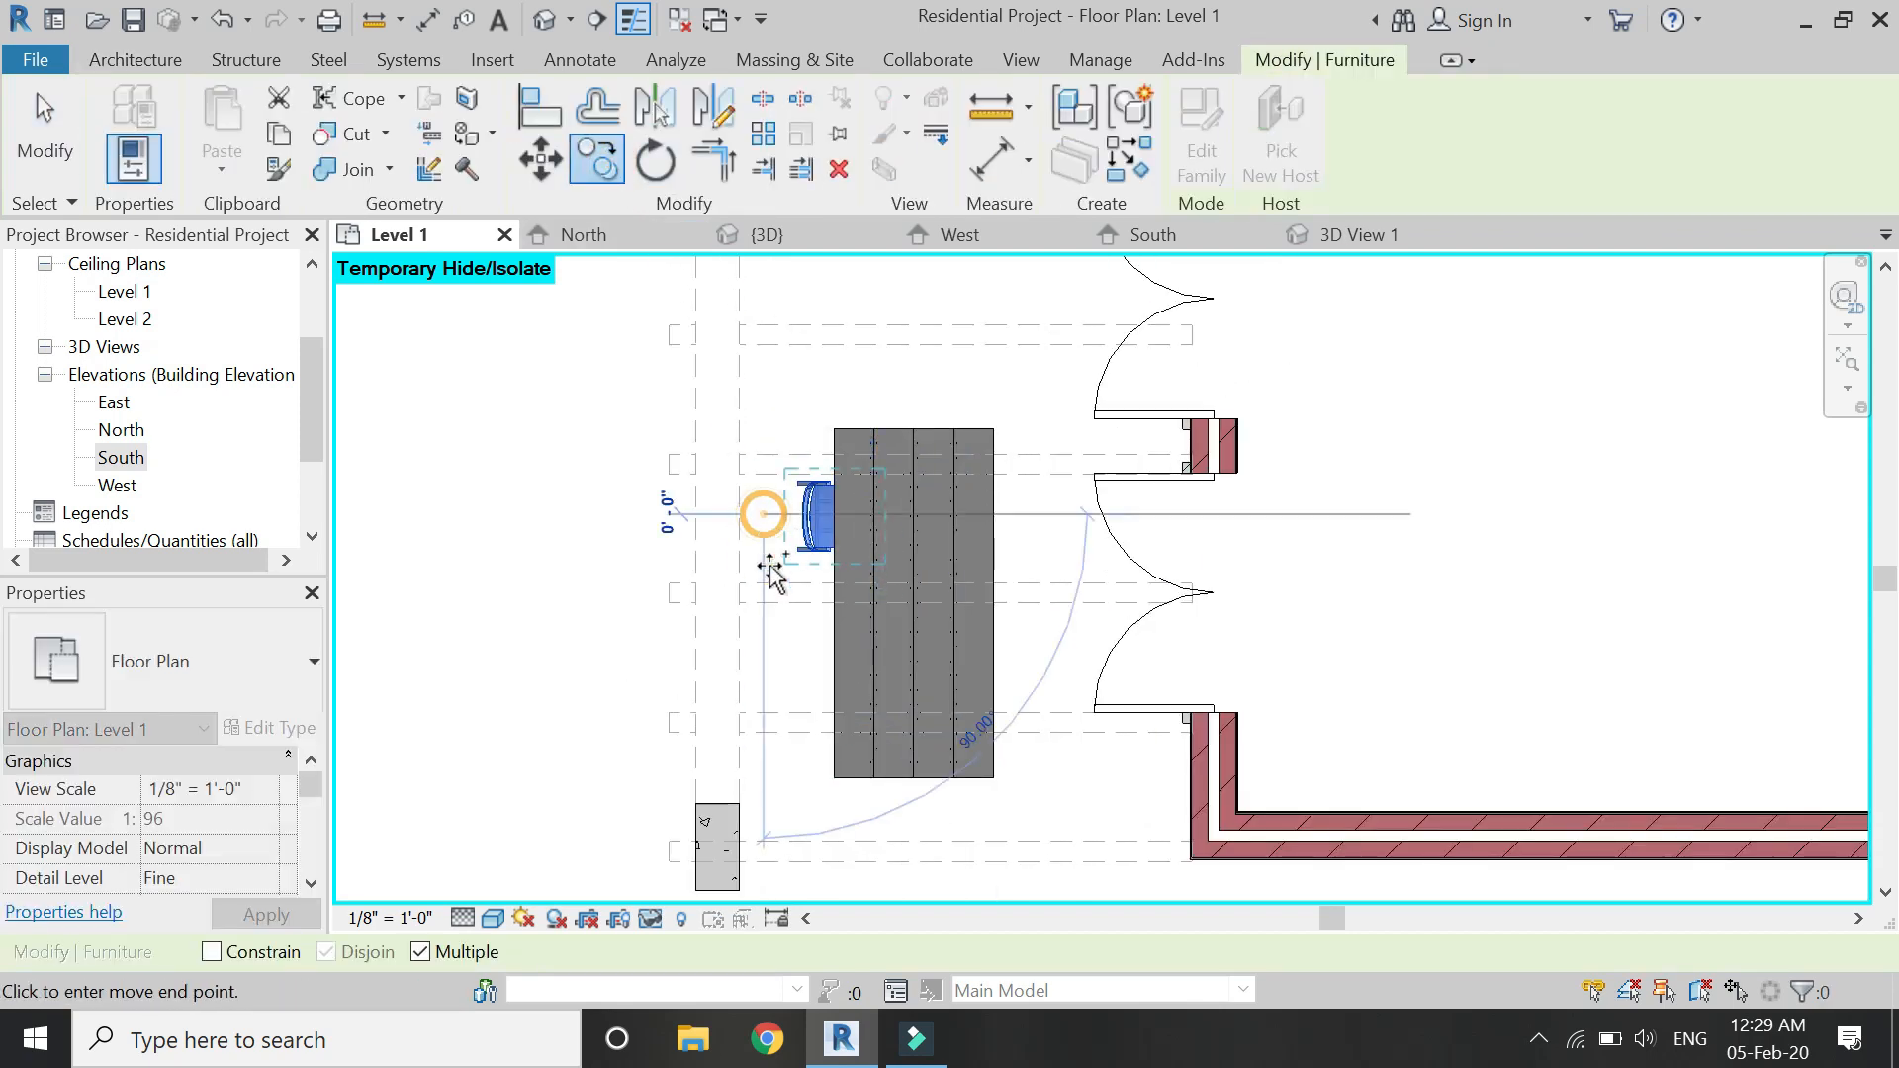
left_click(776, 645)
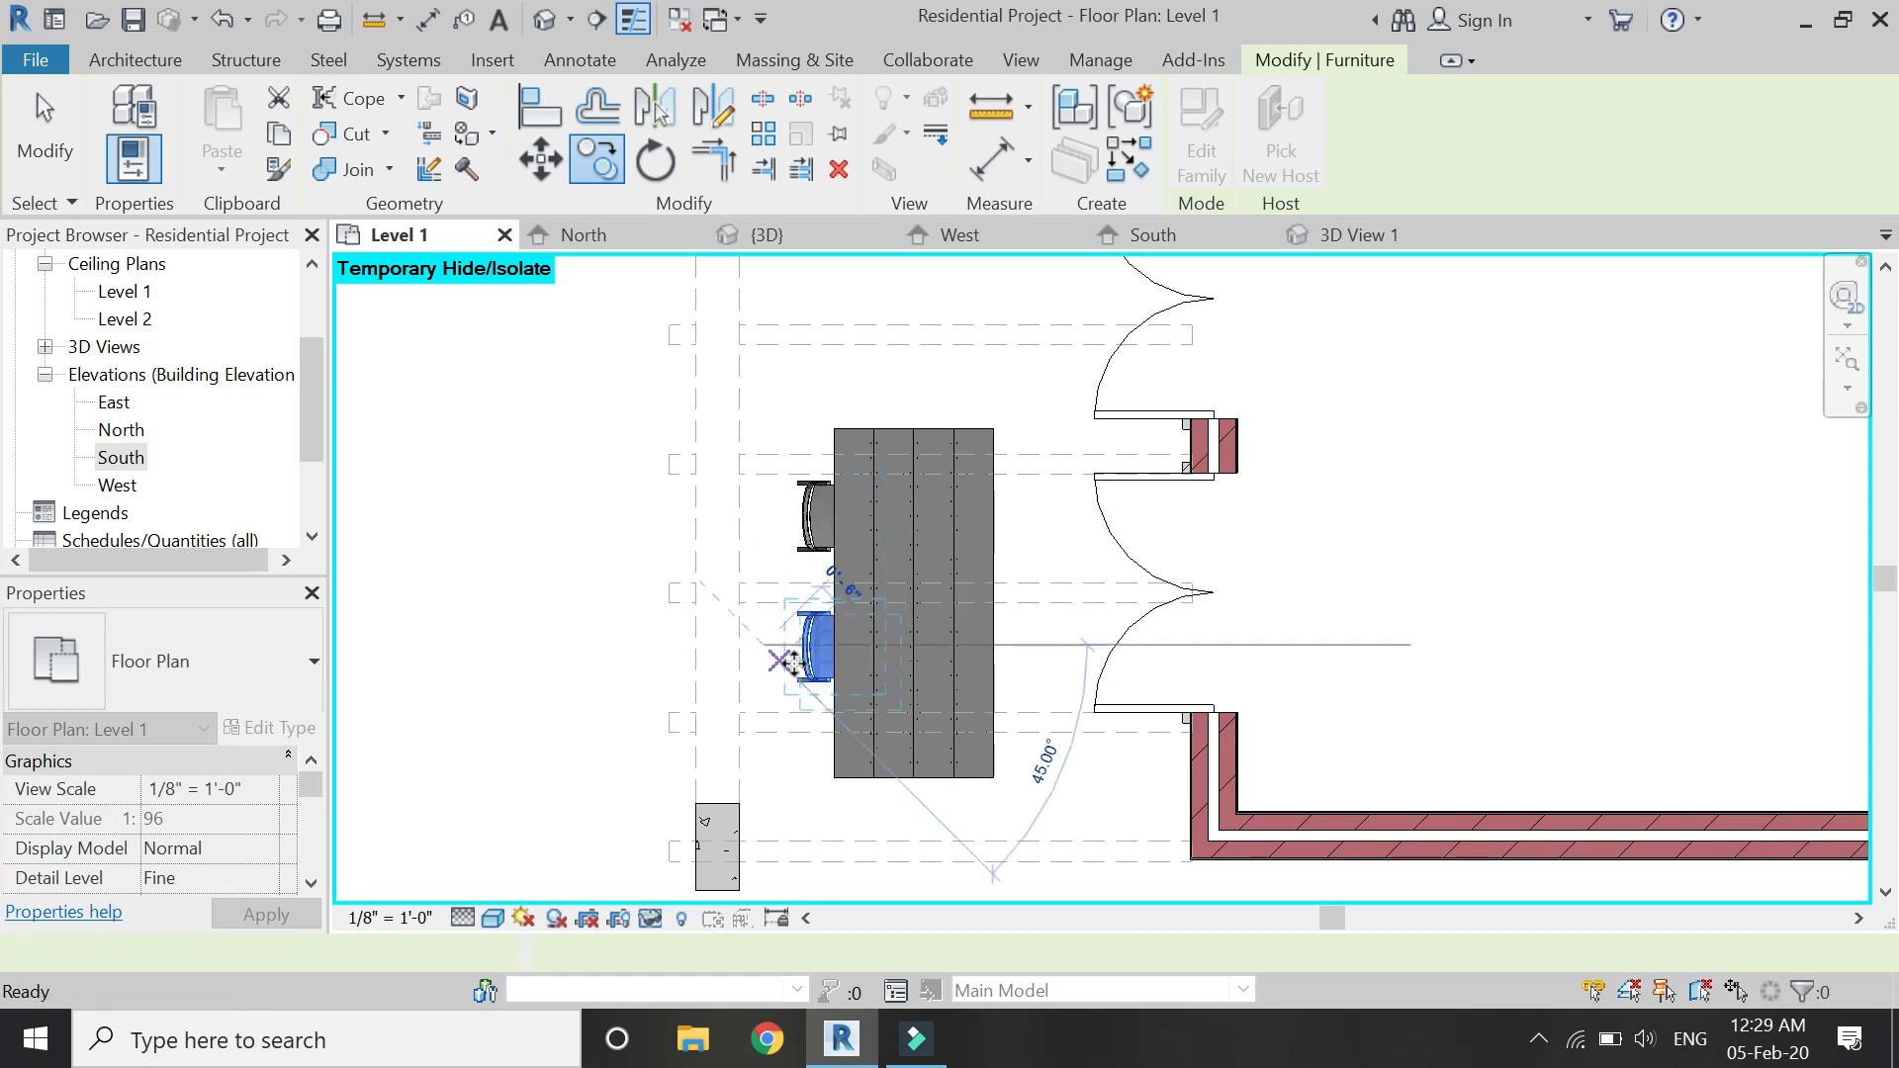
key("Escape")
key("Escape")
Mirror the two chairs across the farmhouse table's lengthwise centre line to seat the side facing the glass doors.
left_click(815, 645)
left_click(817, 525, "ctrl")
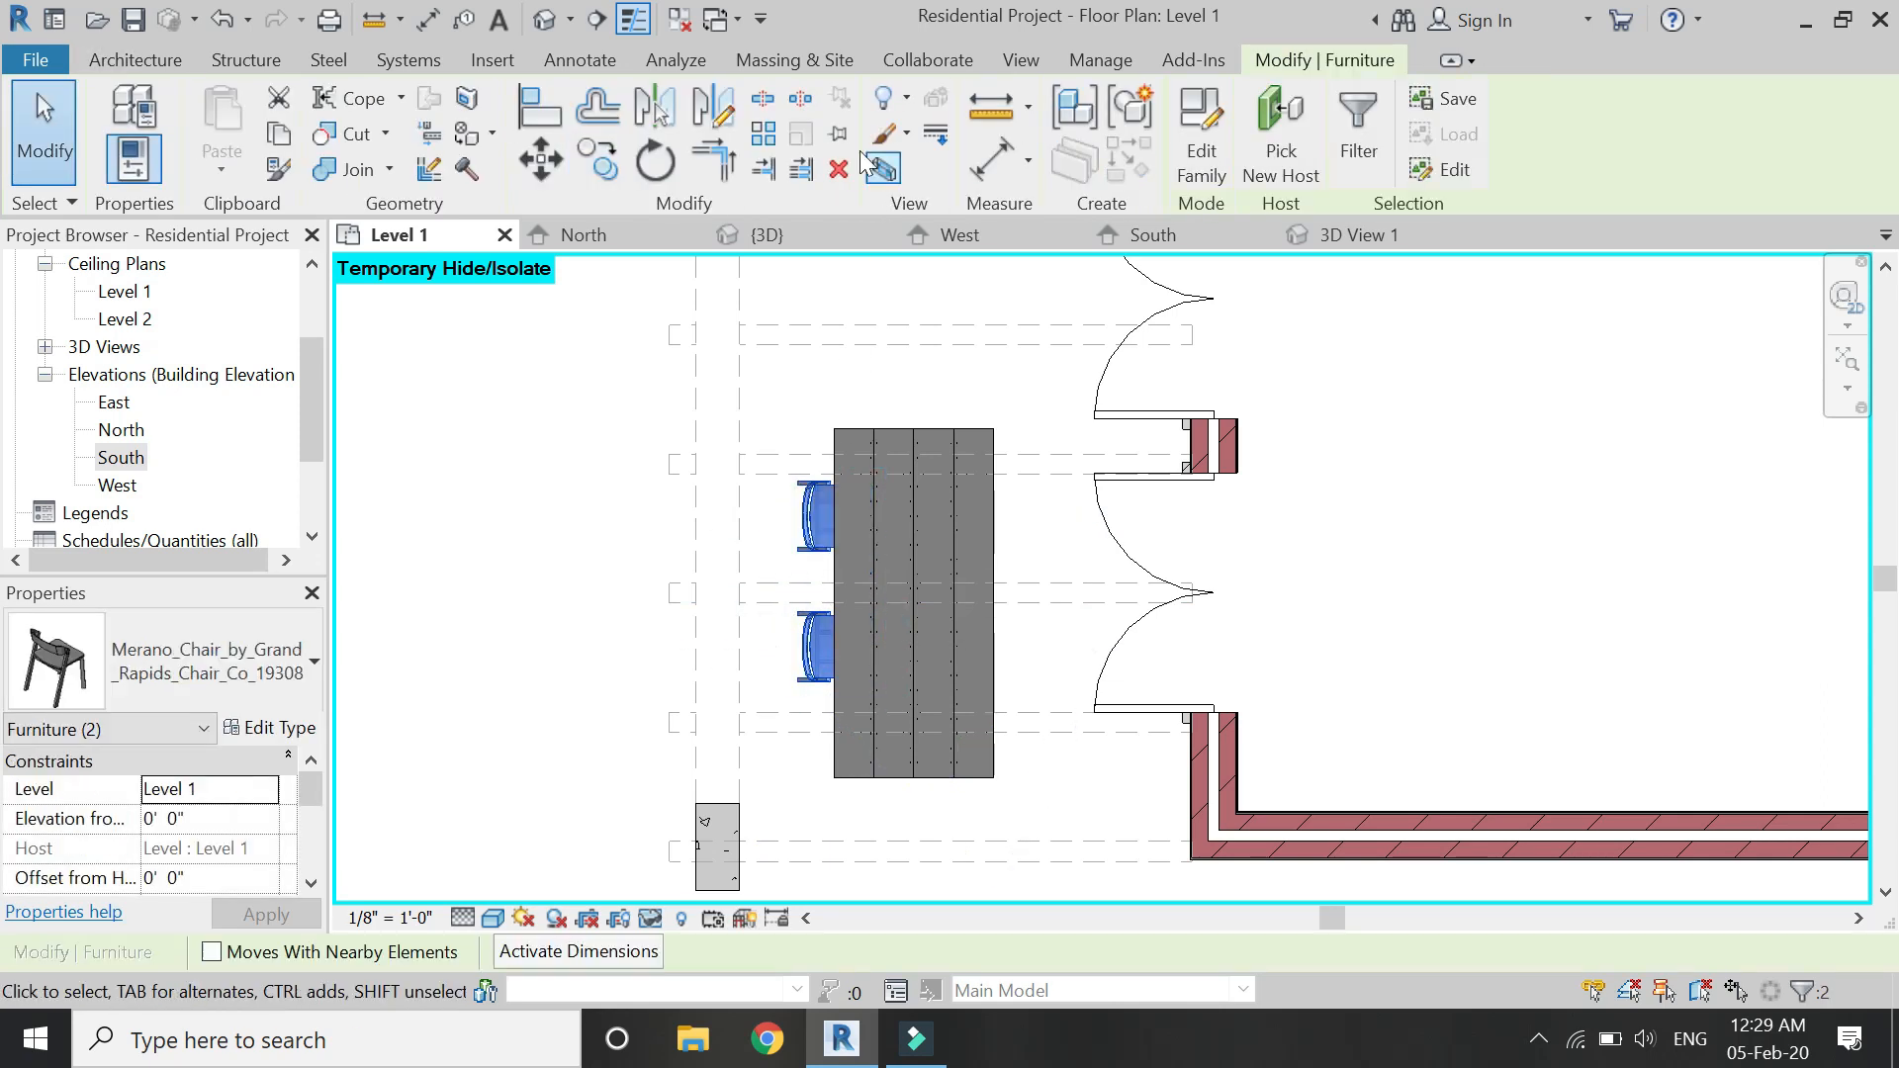
left_click(713, 108)
left_click(914, 423)
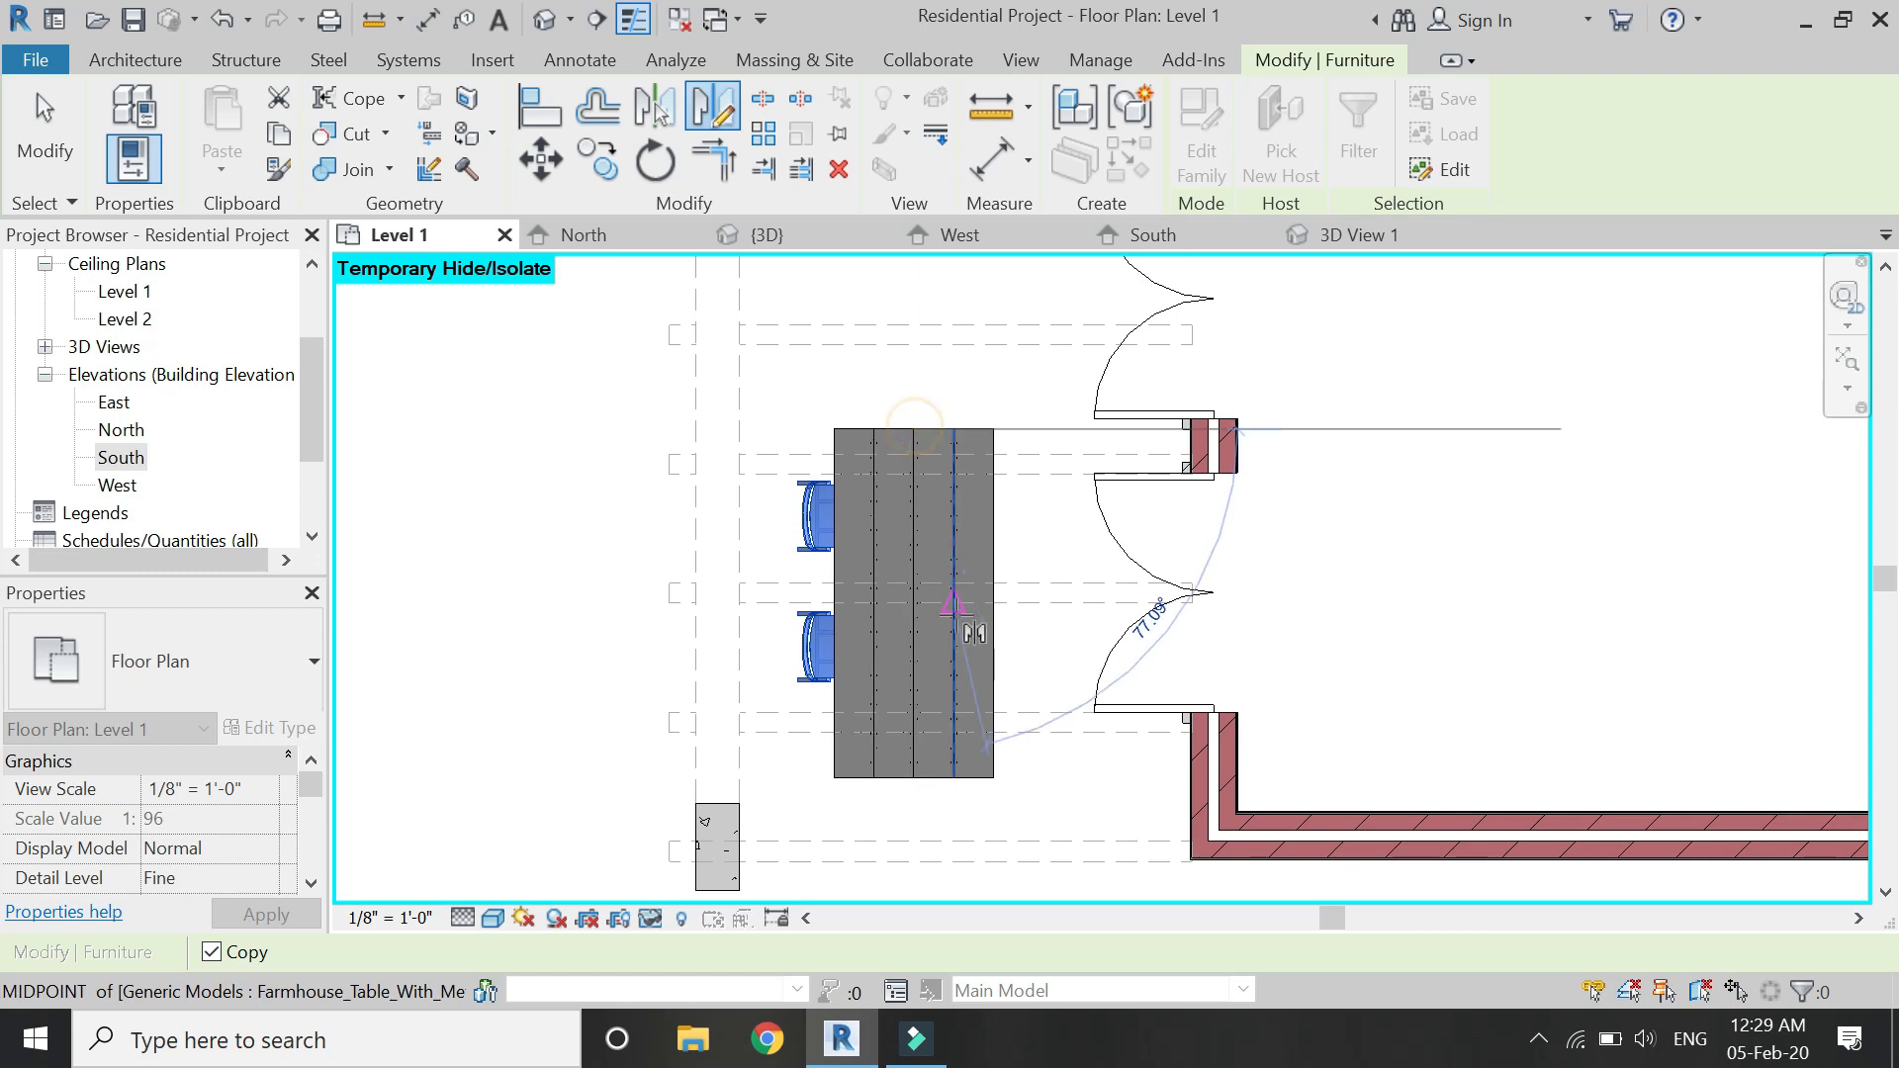
left_click(917, 667)
key("Escape")
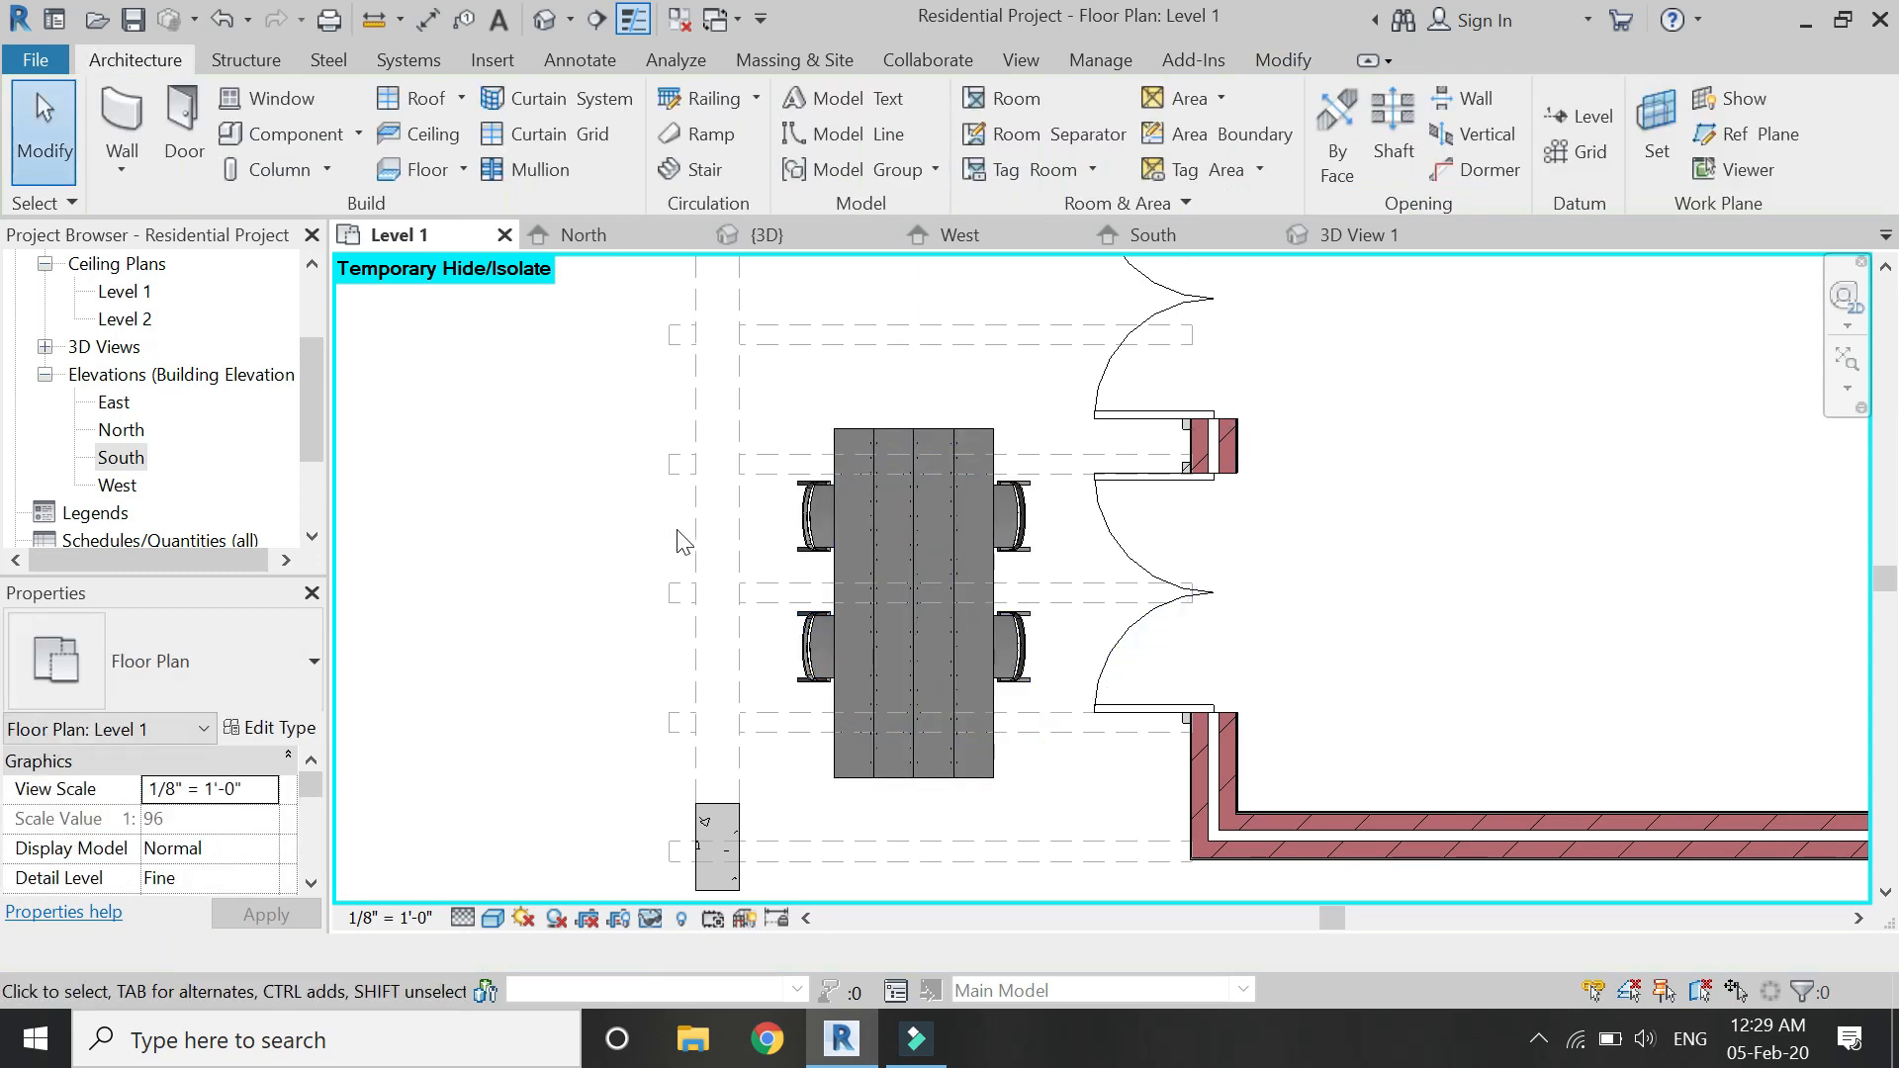
scroll(722, 683, "down", 2)
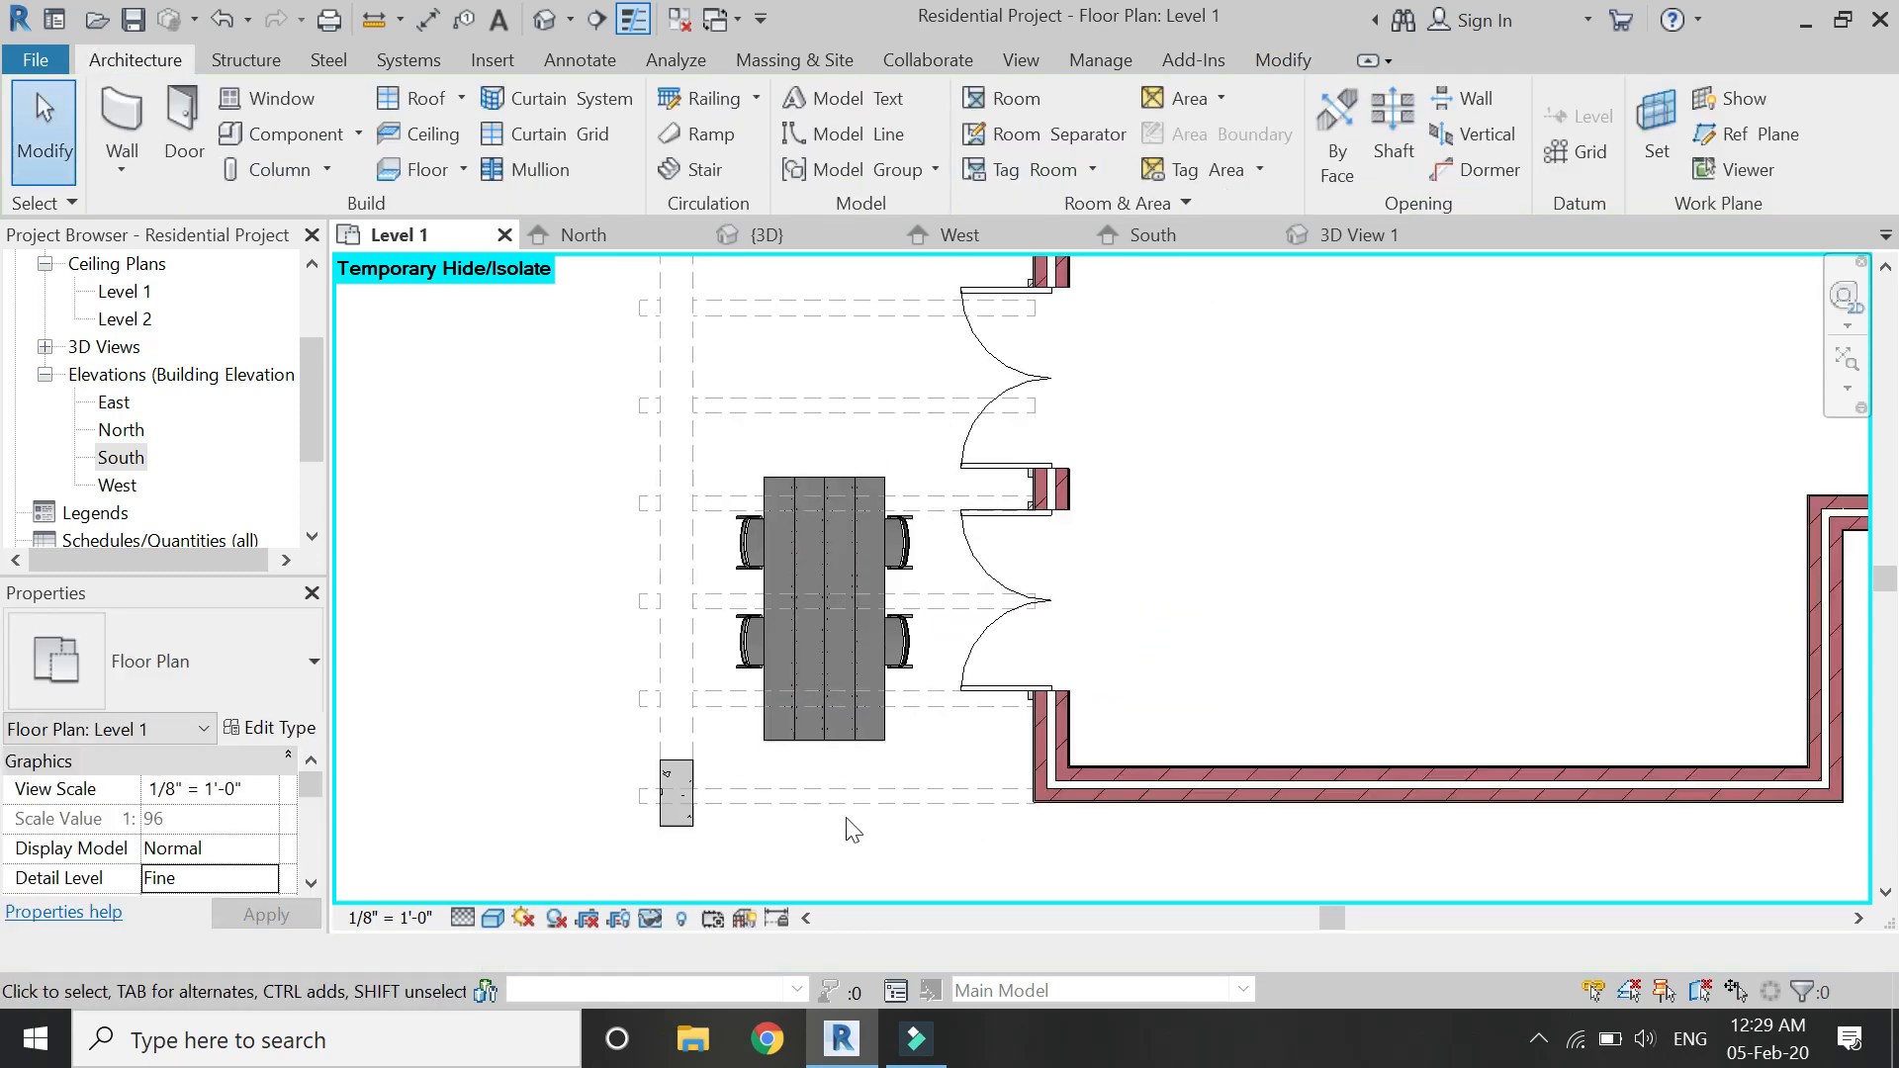
left_click(121, 113)
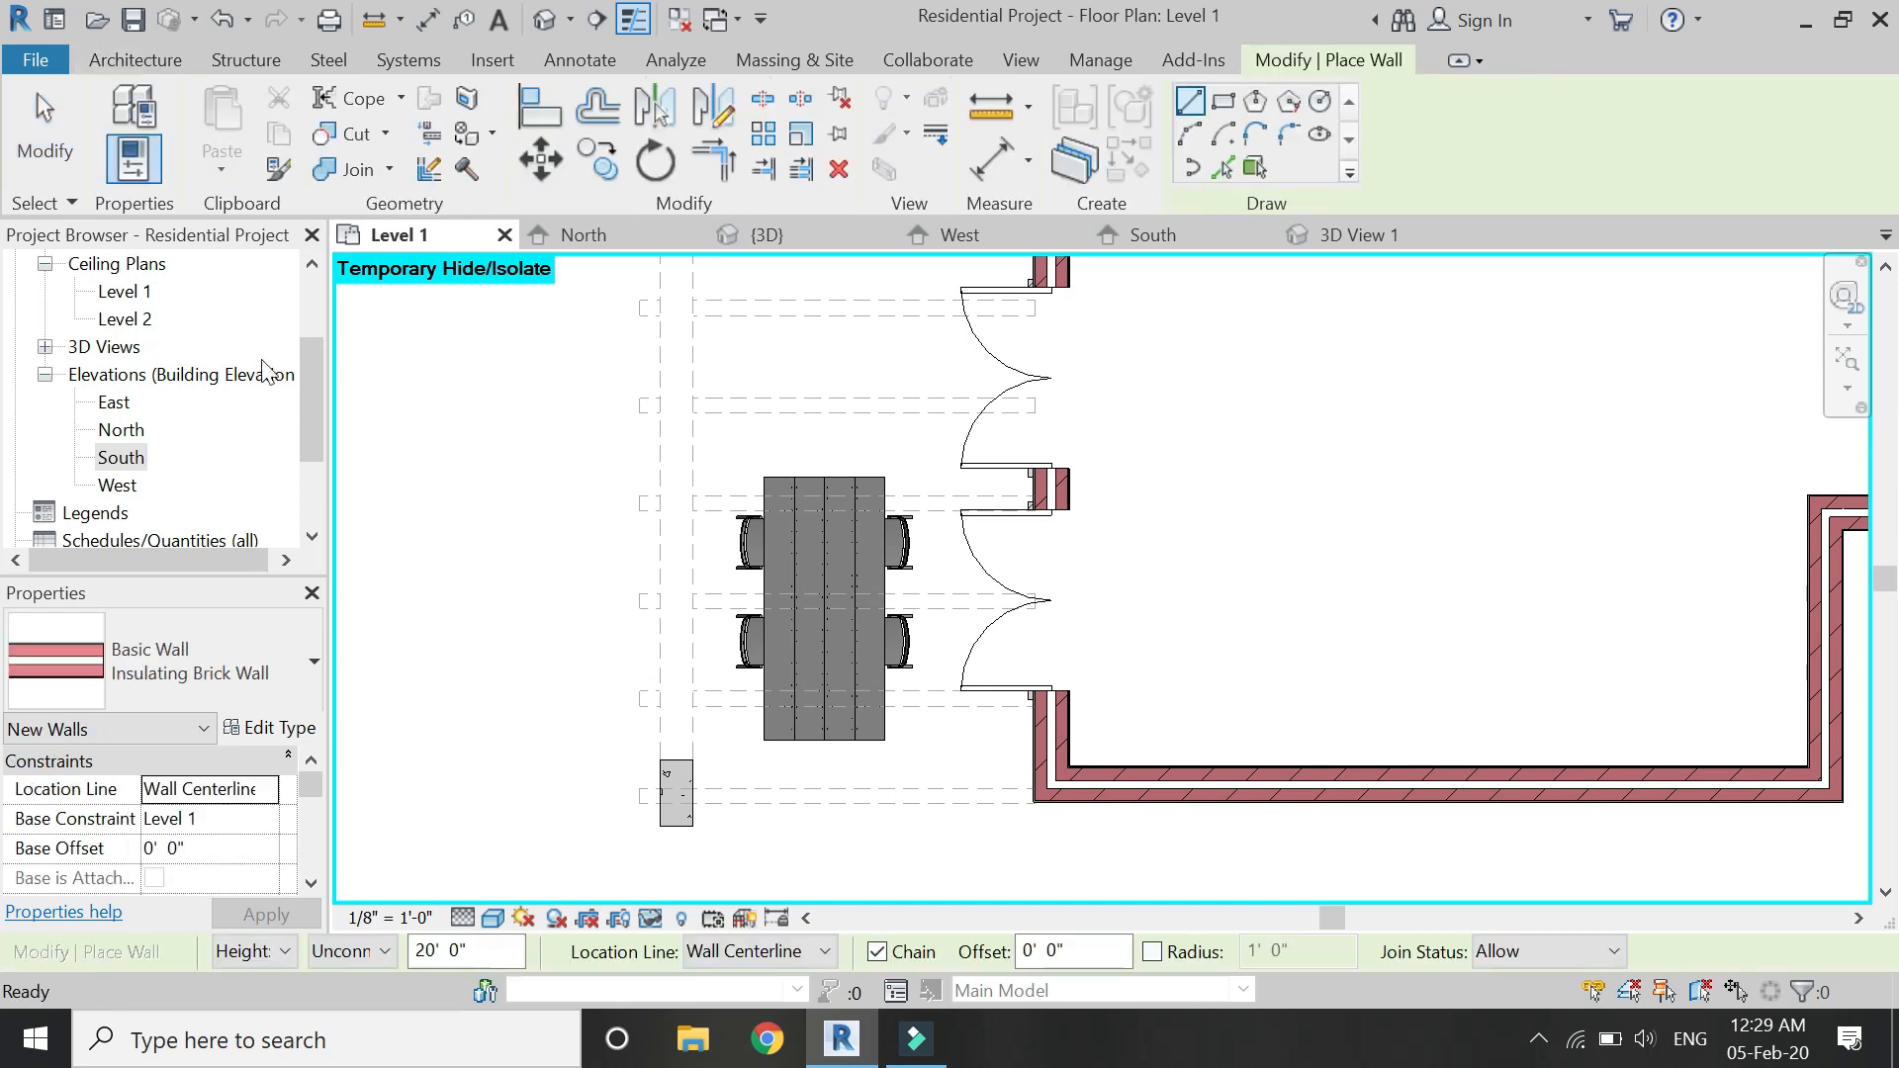
left_click(270, 728)
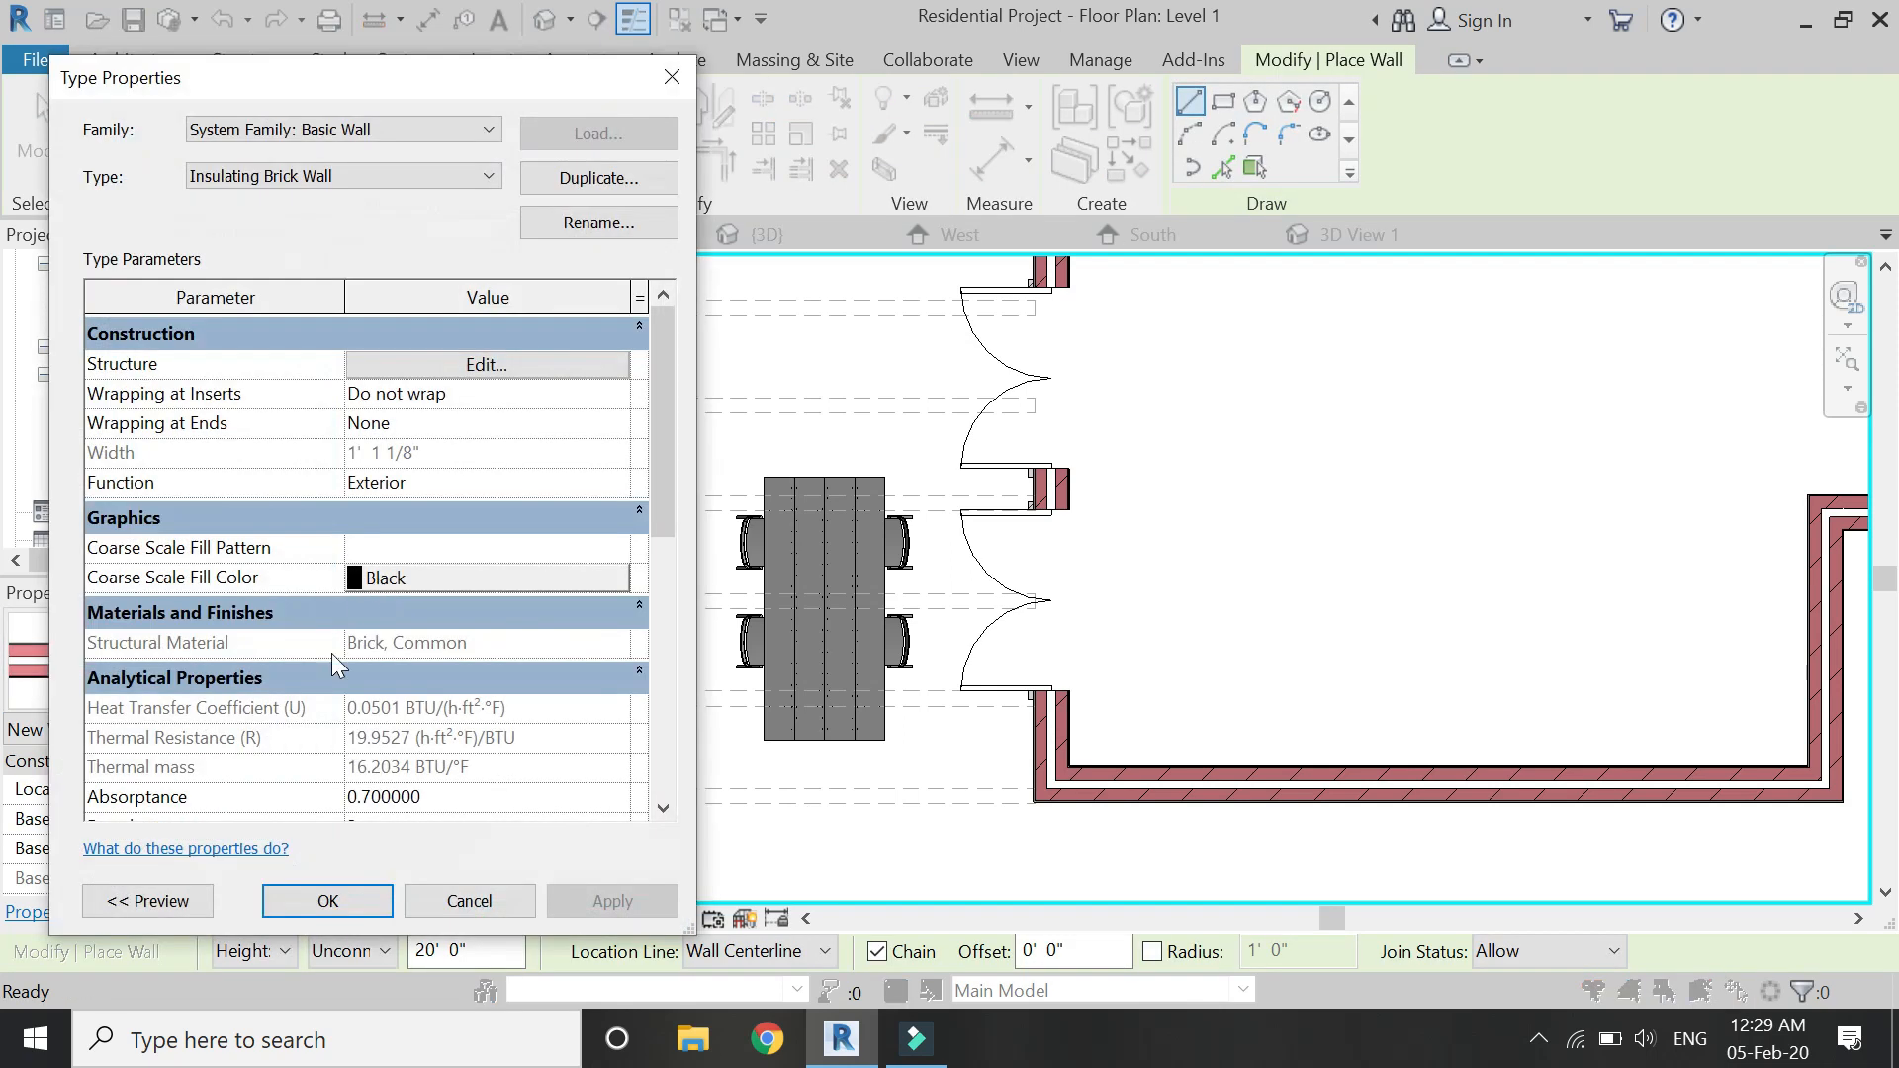
left_click(546, 182)
key("Escape")
key("Escape")
key("Escape")
key("Escape")
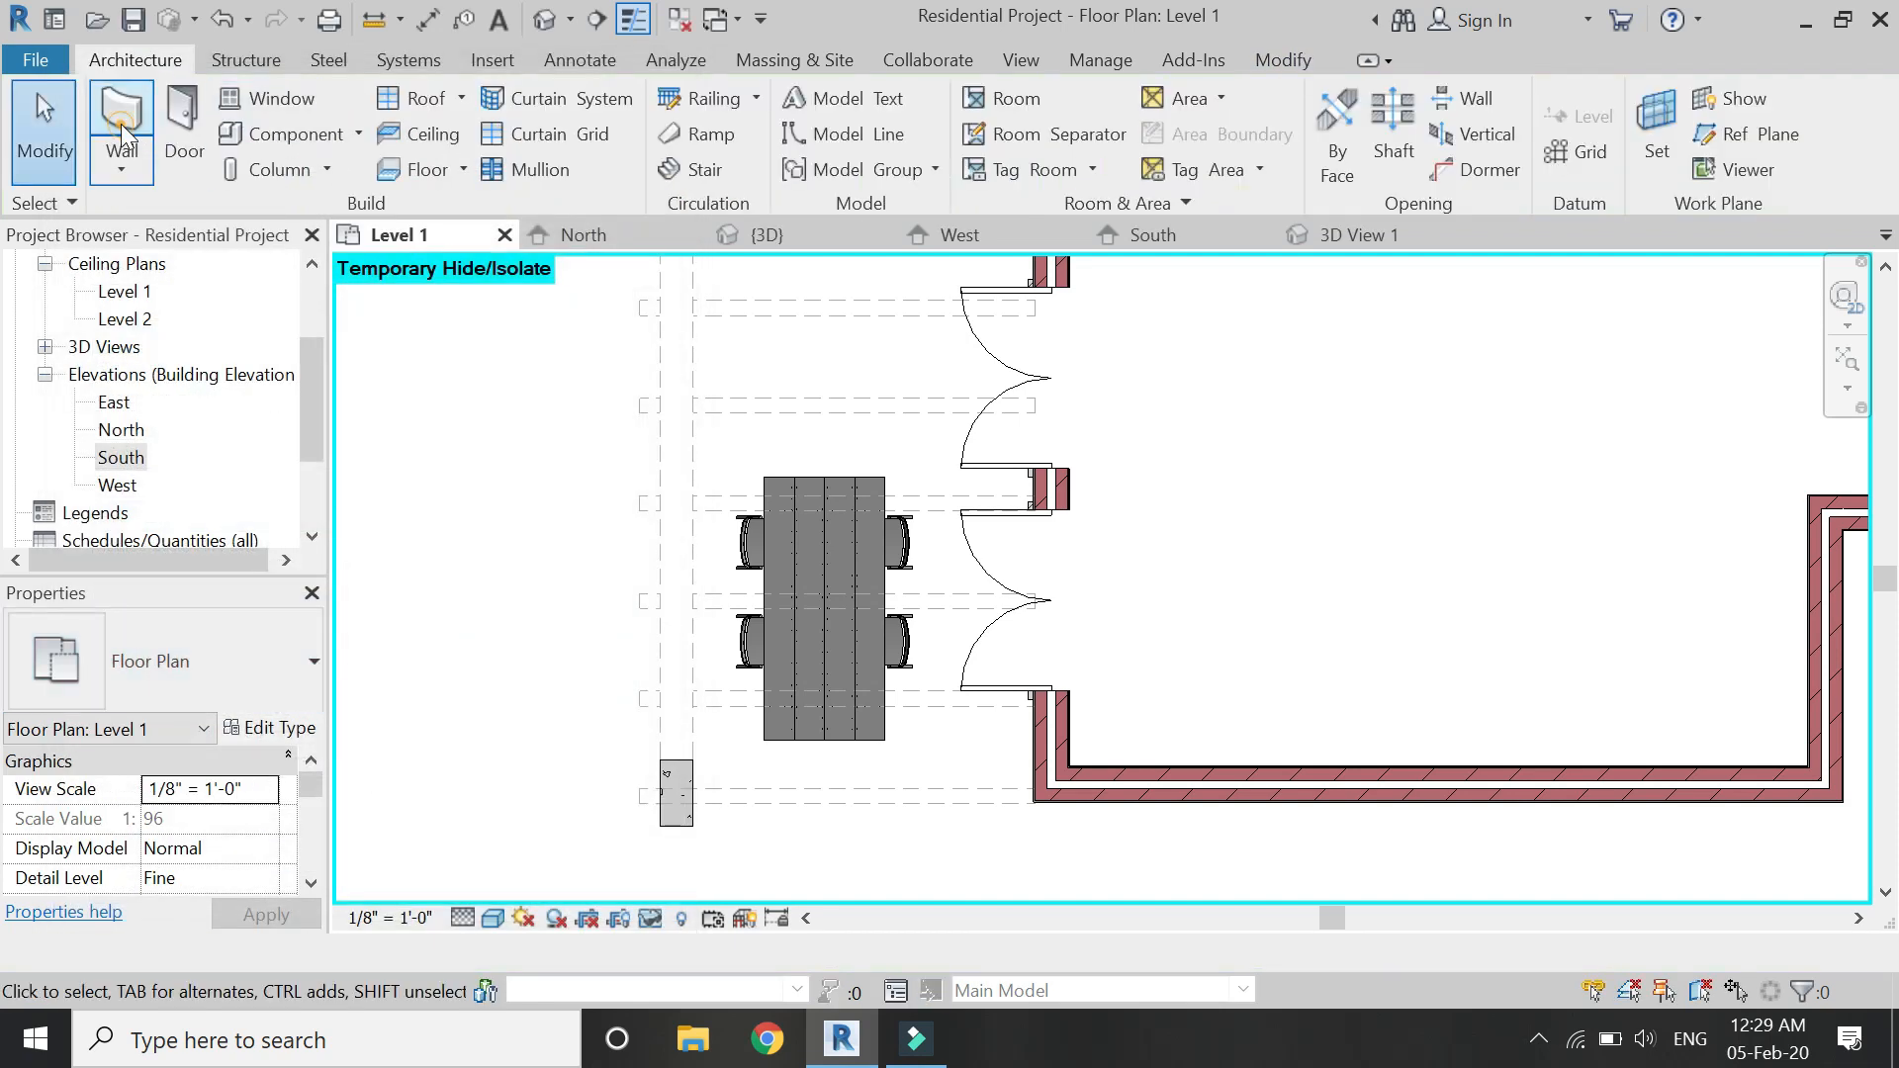
Duplicate the Generic - 12" Masonry wall type as a new type named 4.5" Brick Wall.
left_click(123, 132)
left_click(254, 668)
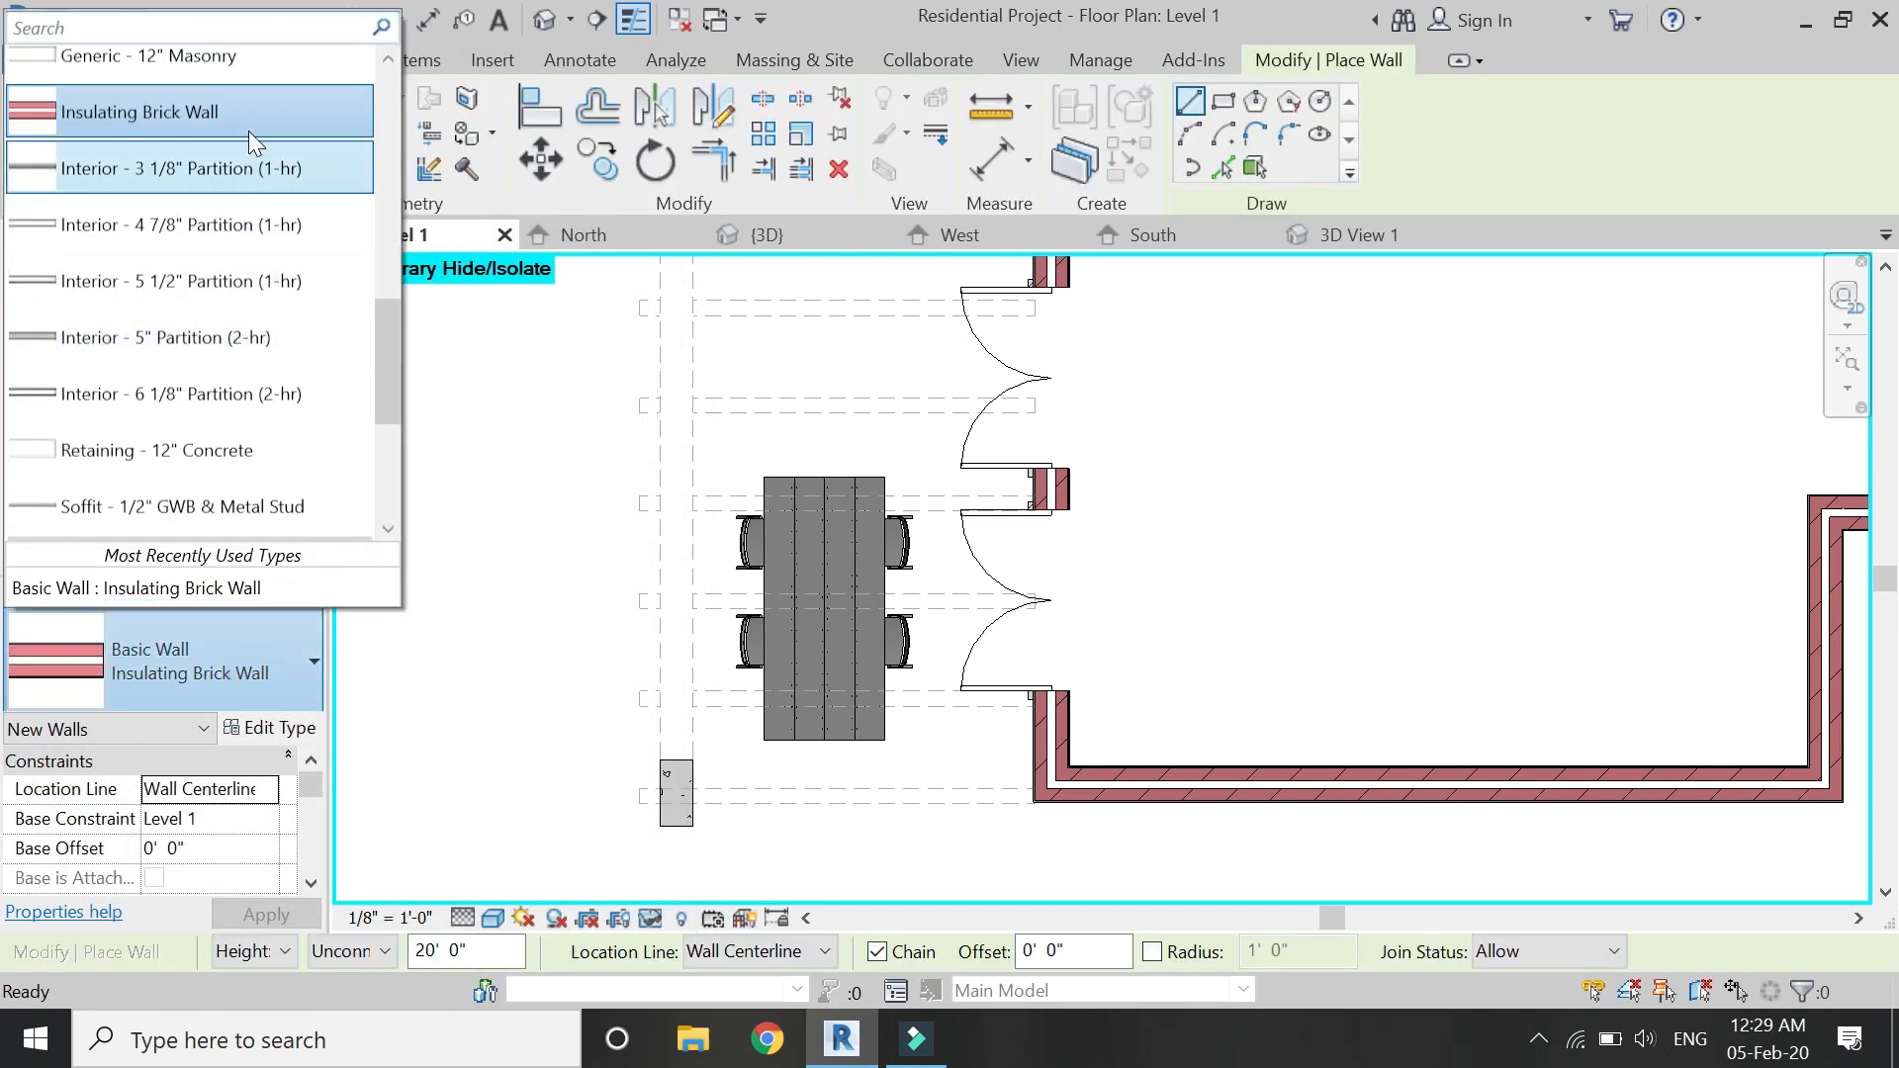
left_click(249, 61)
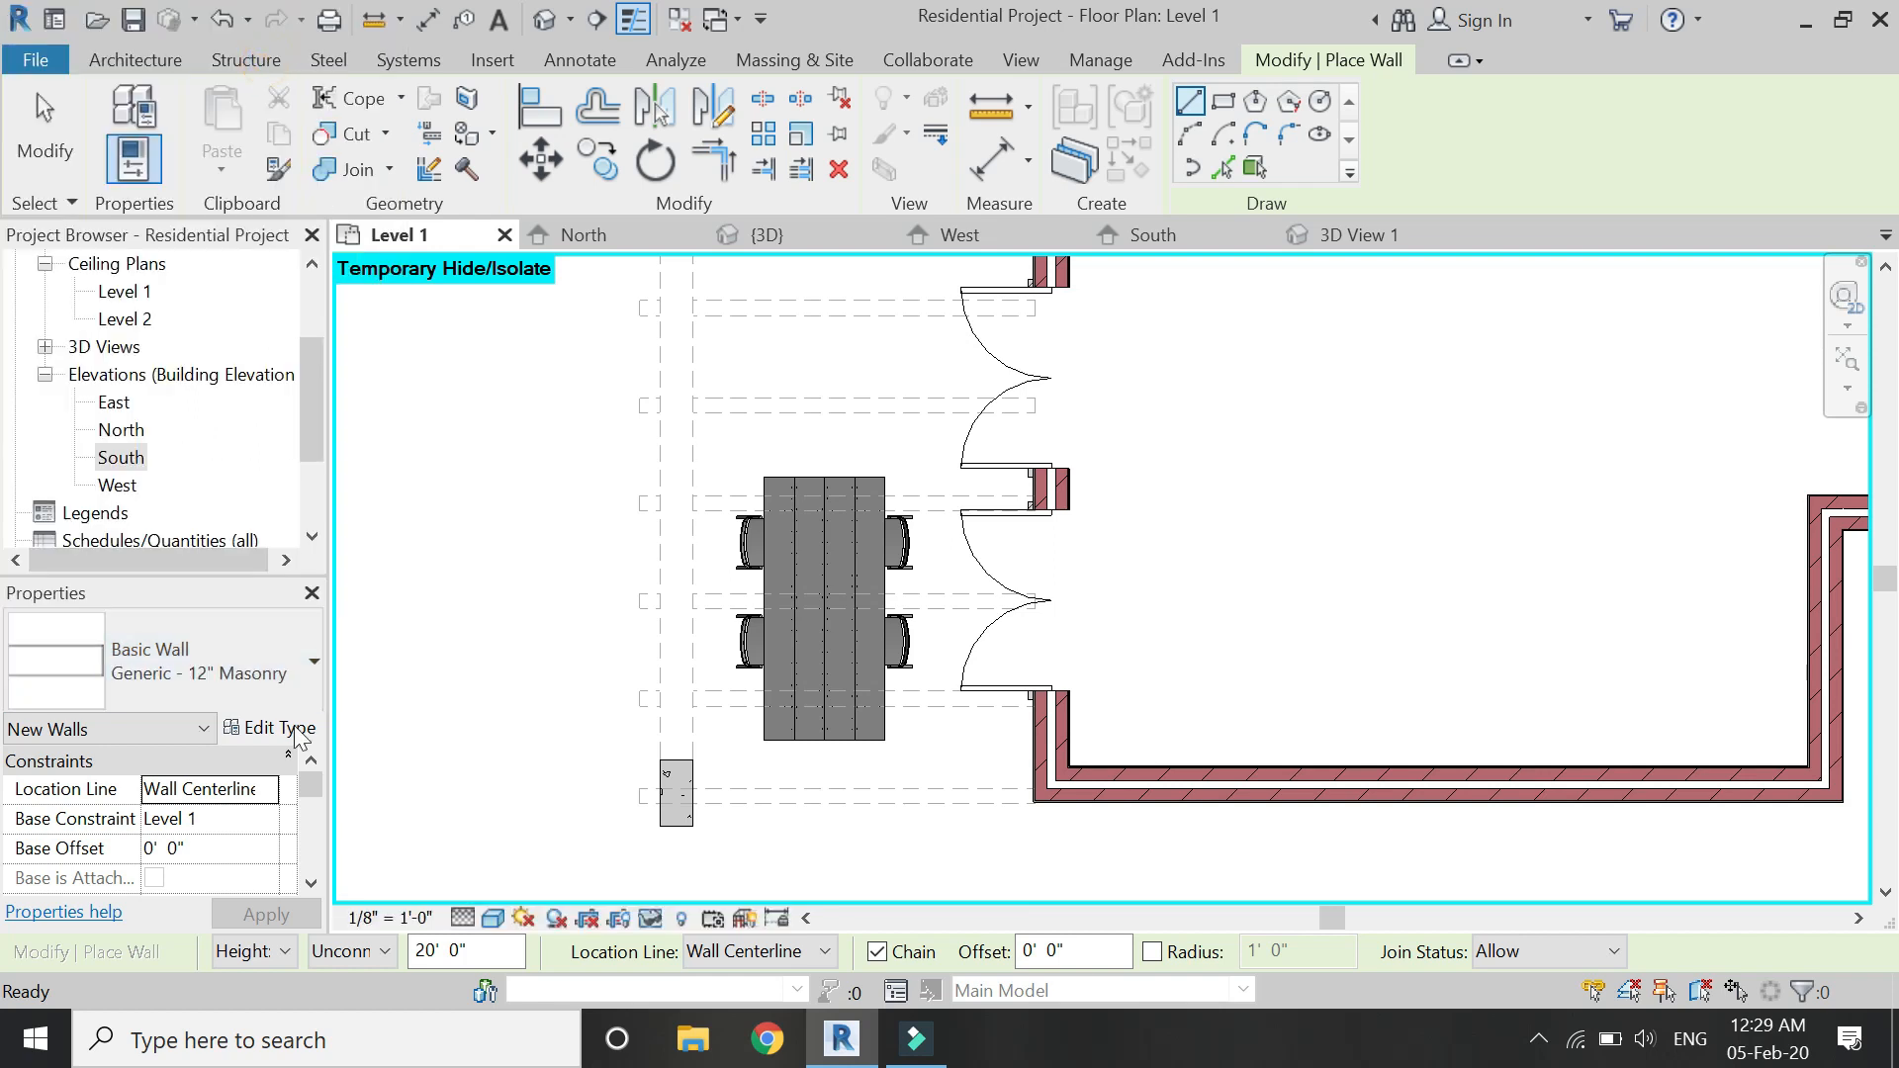
left_click(294, 729)
left_click(613, 180)
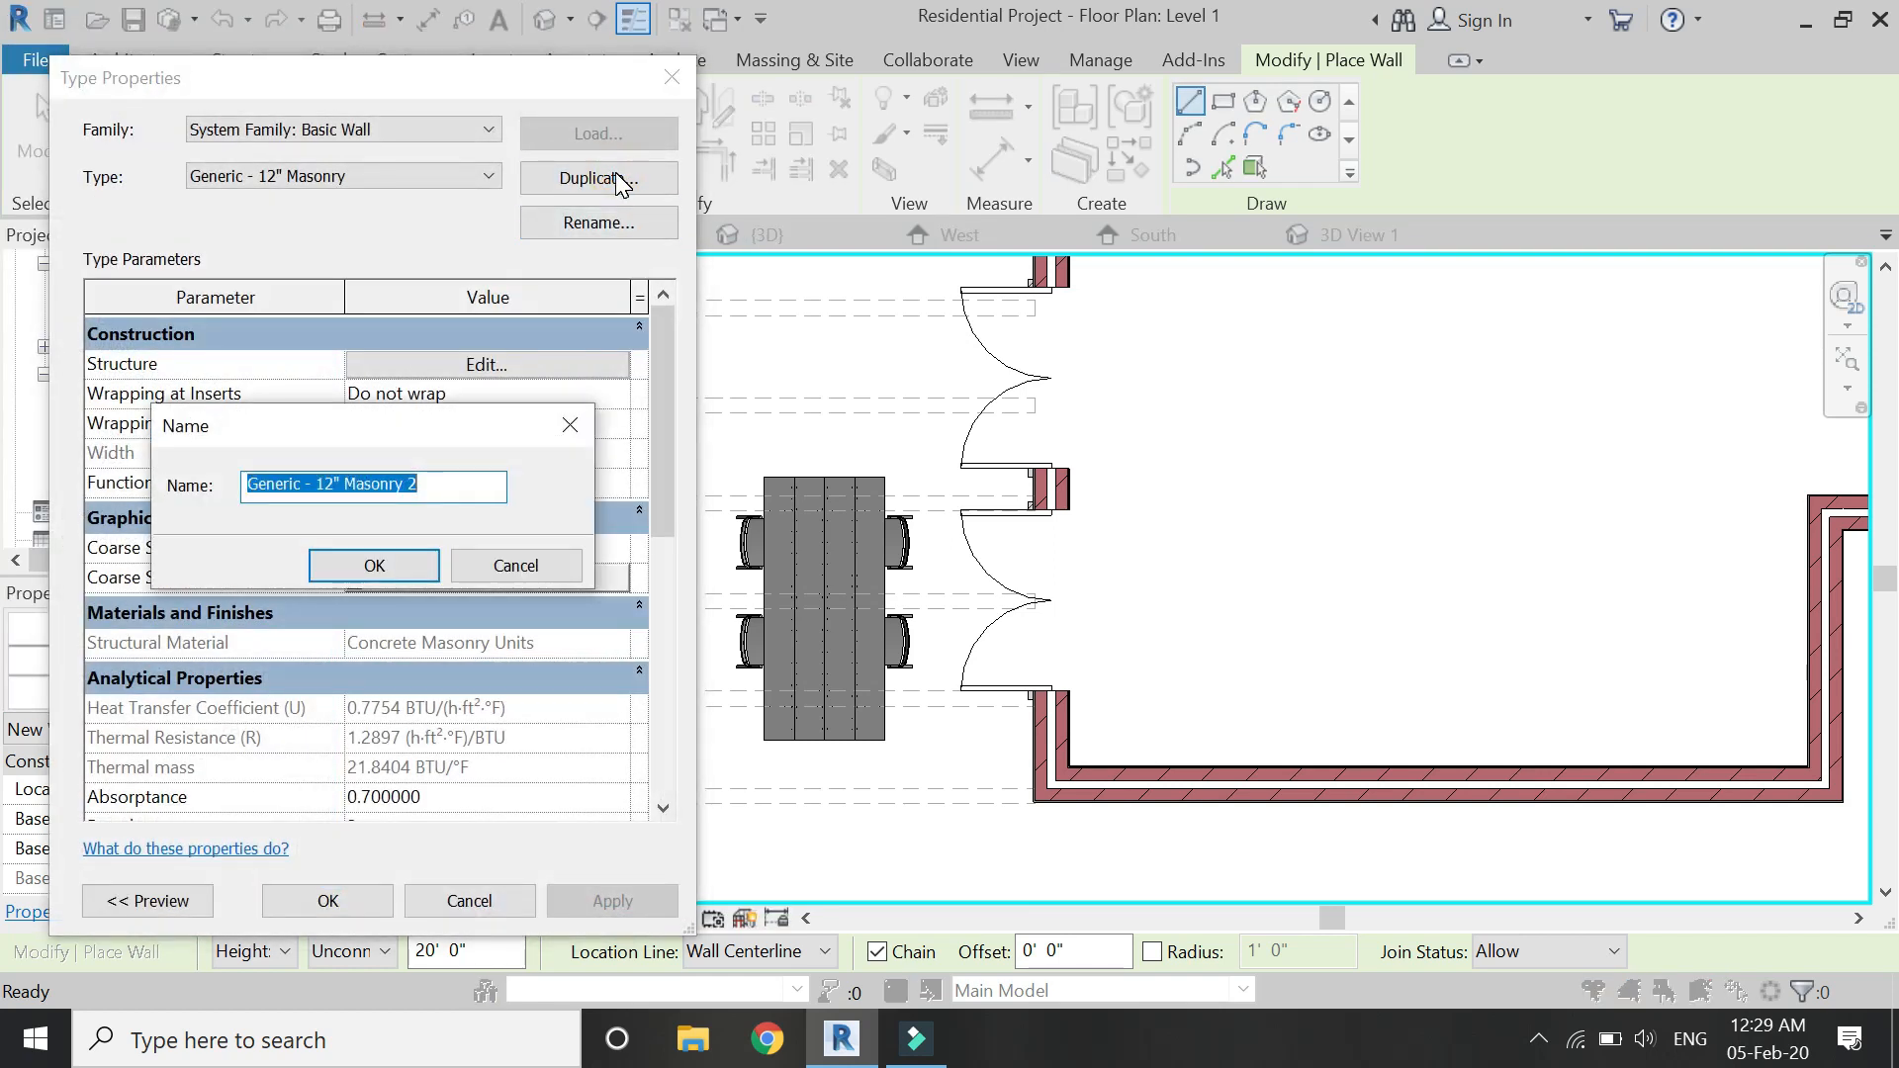
type("4.5\" Brick Wall")
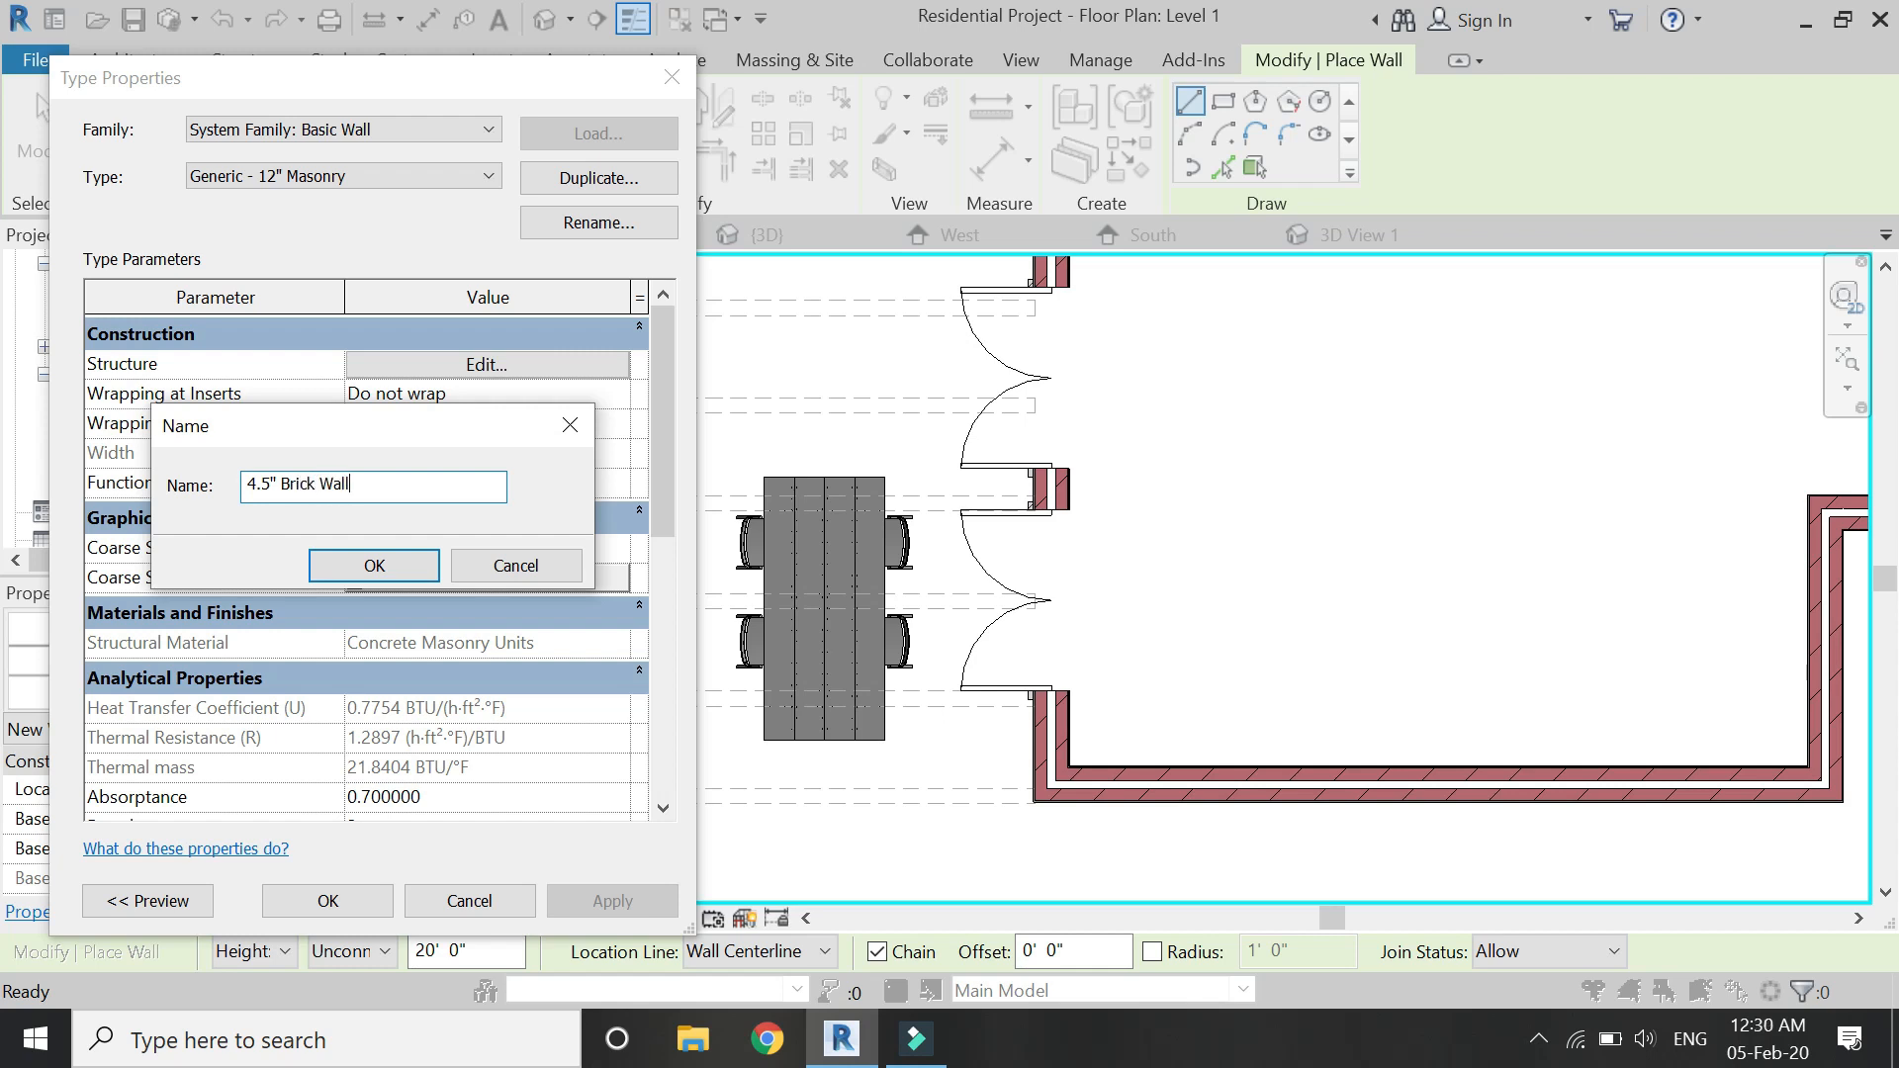
key("Return")
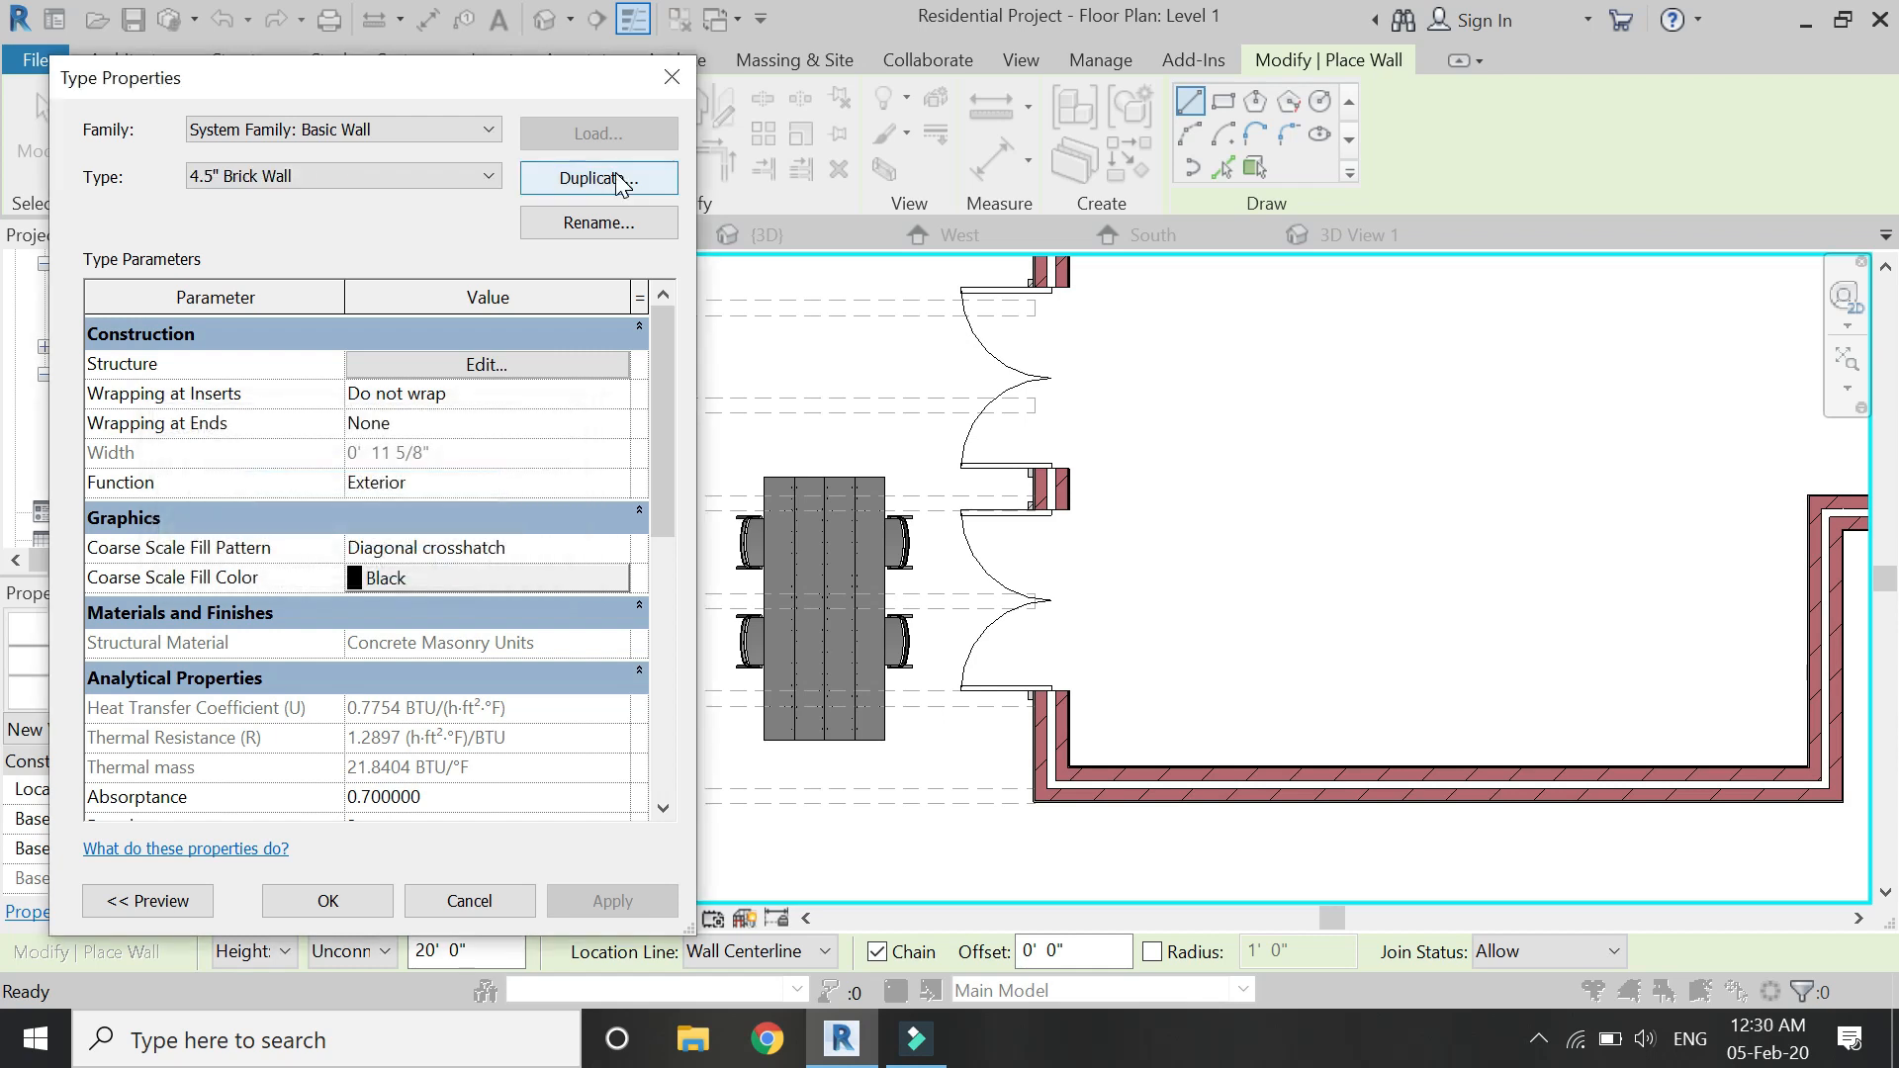
Give the wall type's structure layer the Brick, Common material and a thickness of 4.5".
left_click(548, 364)
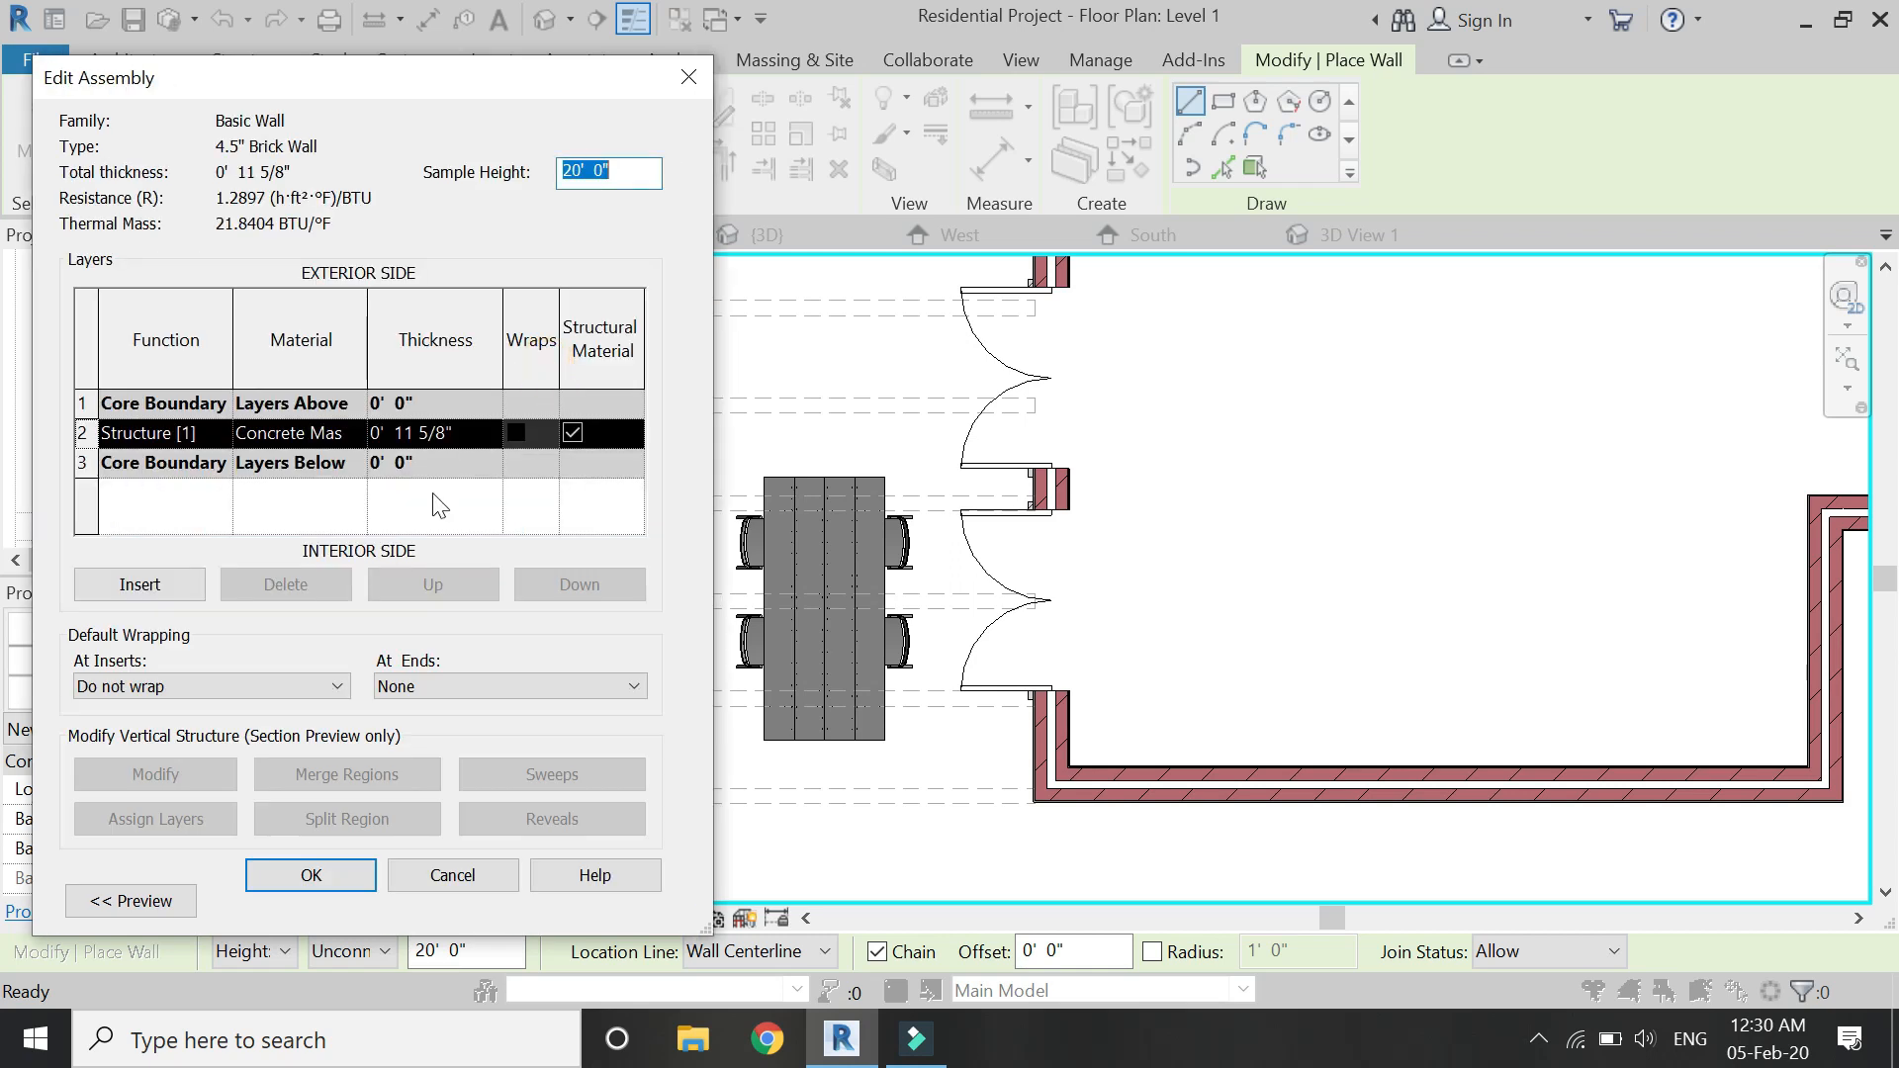
left_click(356, 433)
left_click(356, 433)
left_click(508, 96)
type("brick")
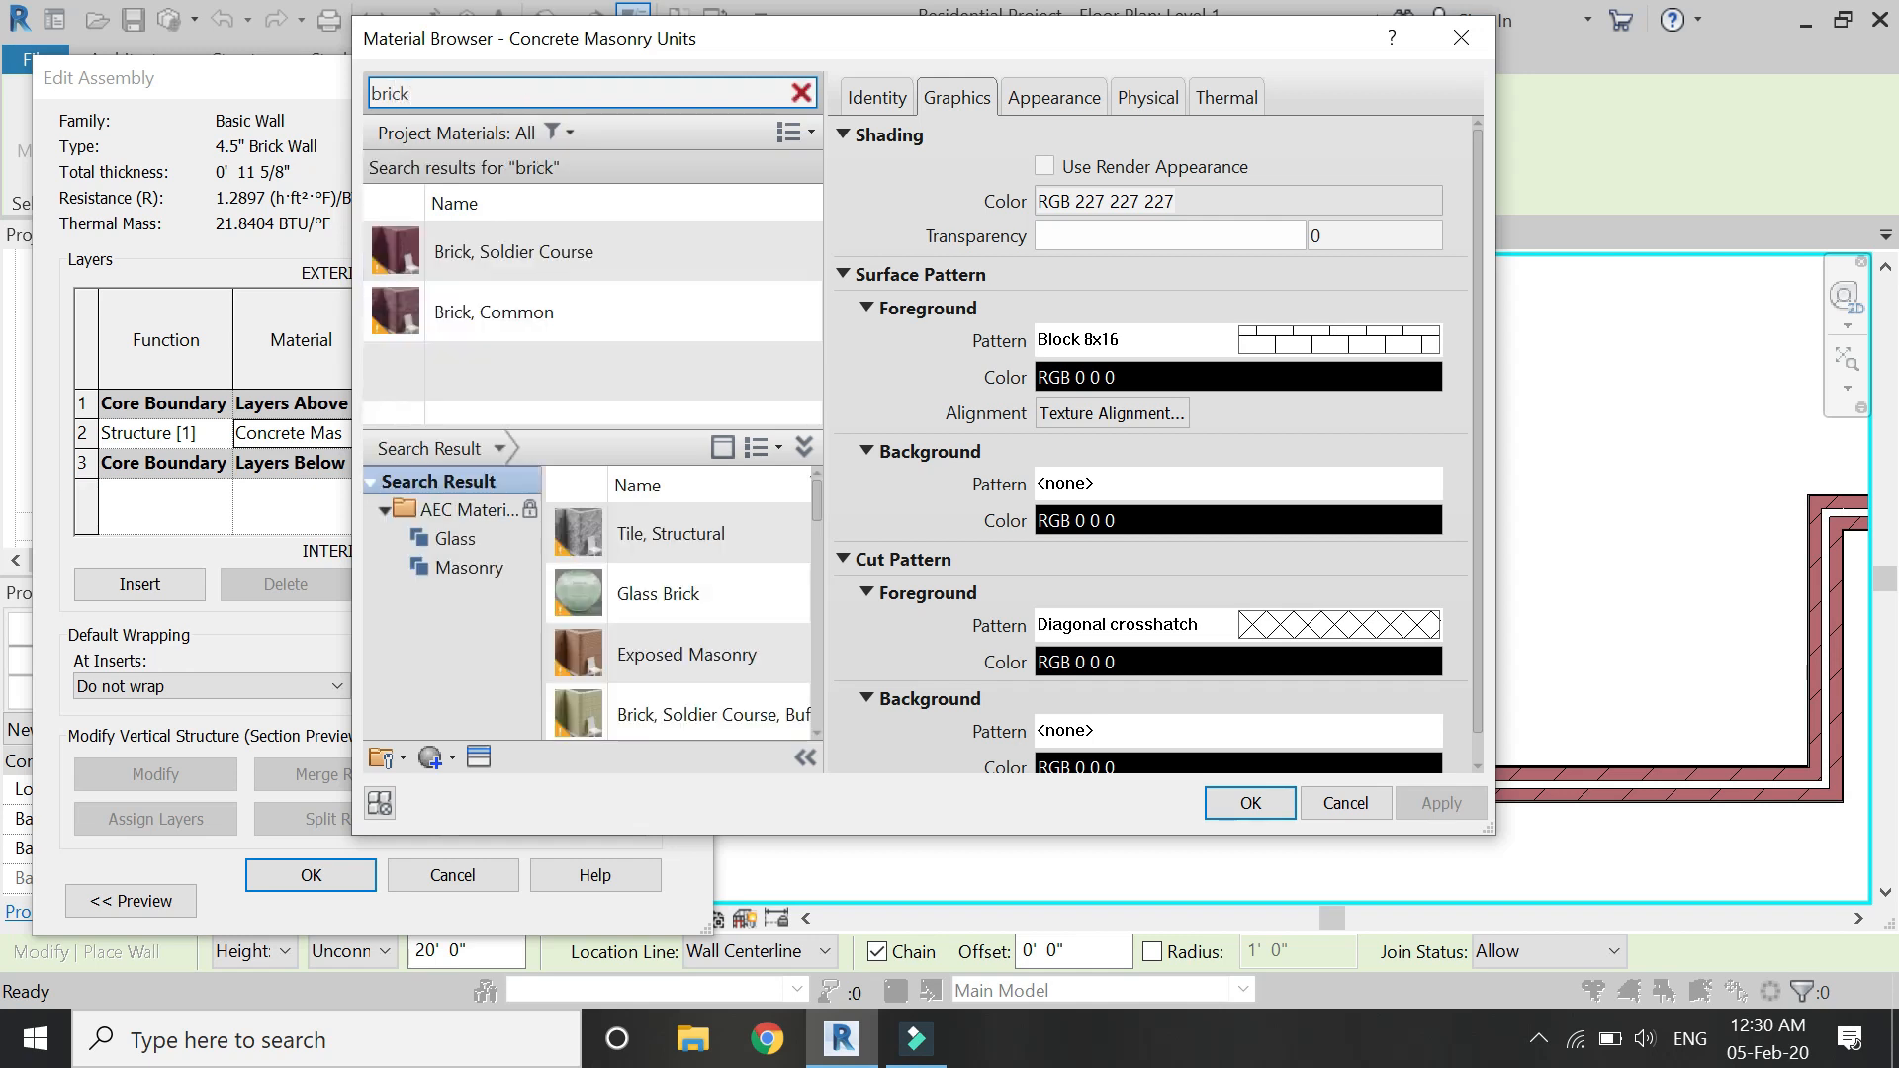
left_click(543, 313)
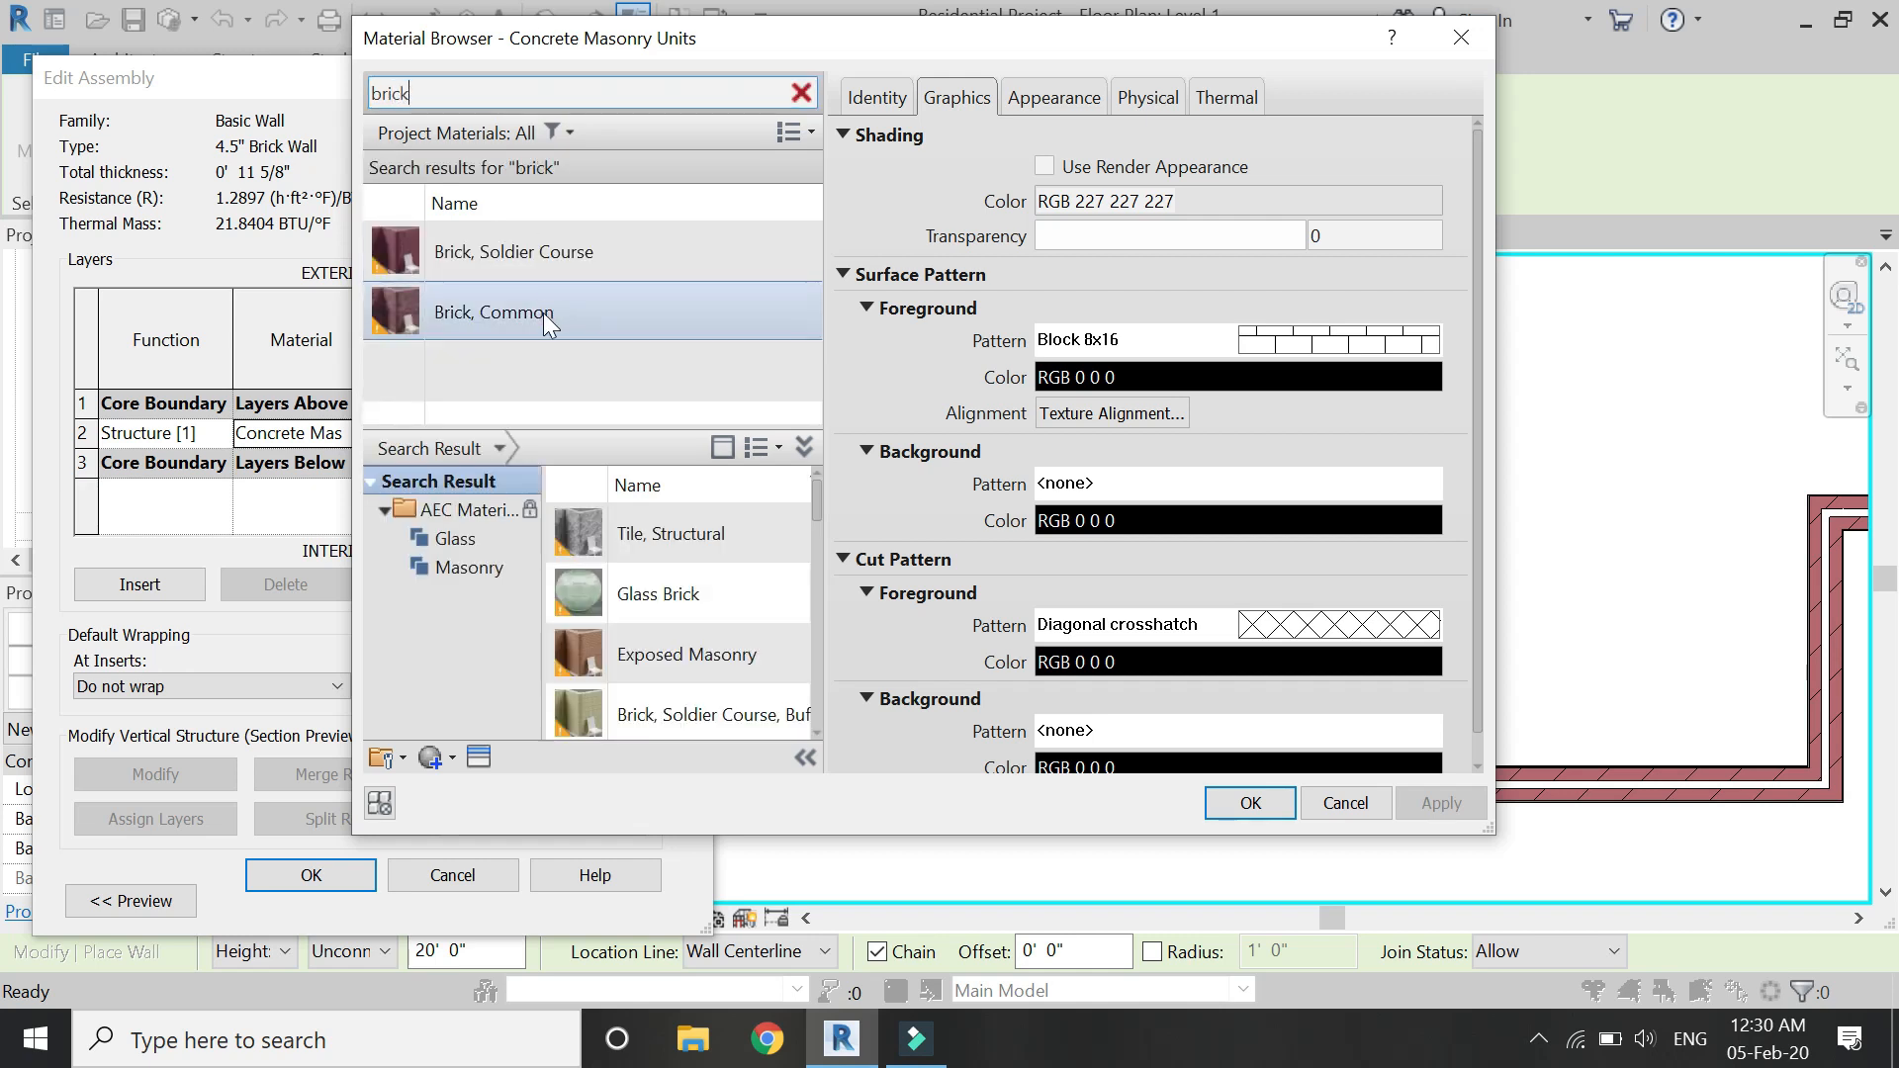
left_click(1226, 797)
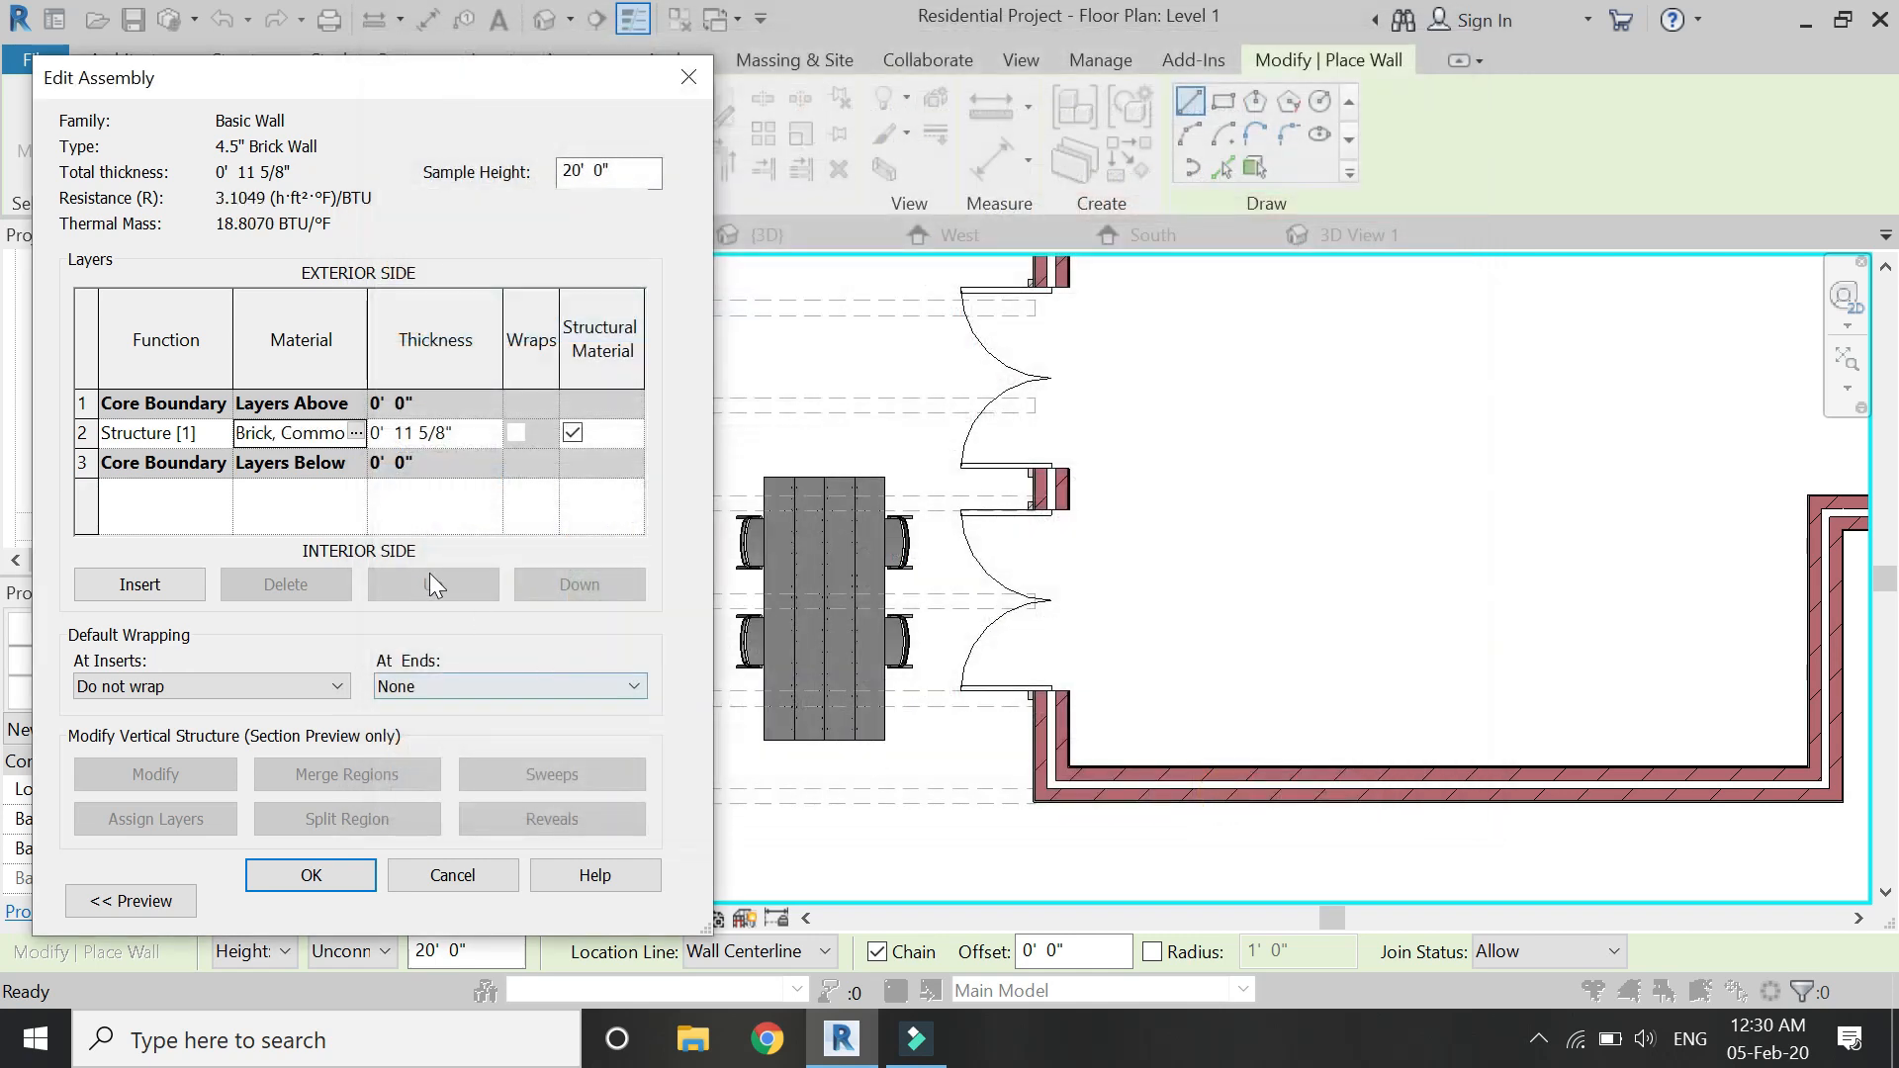
left_click(484, 437)
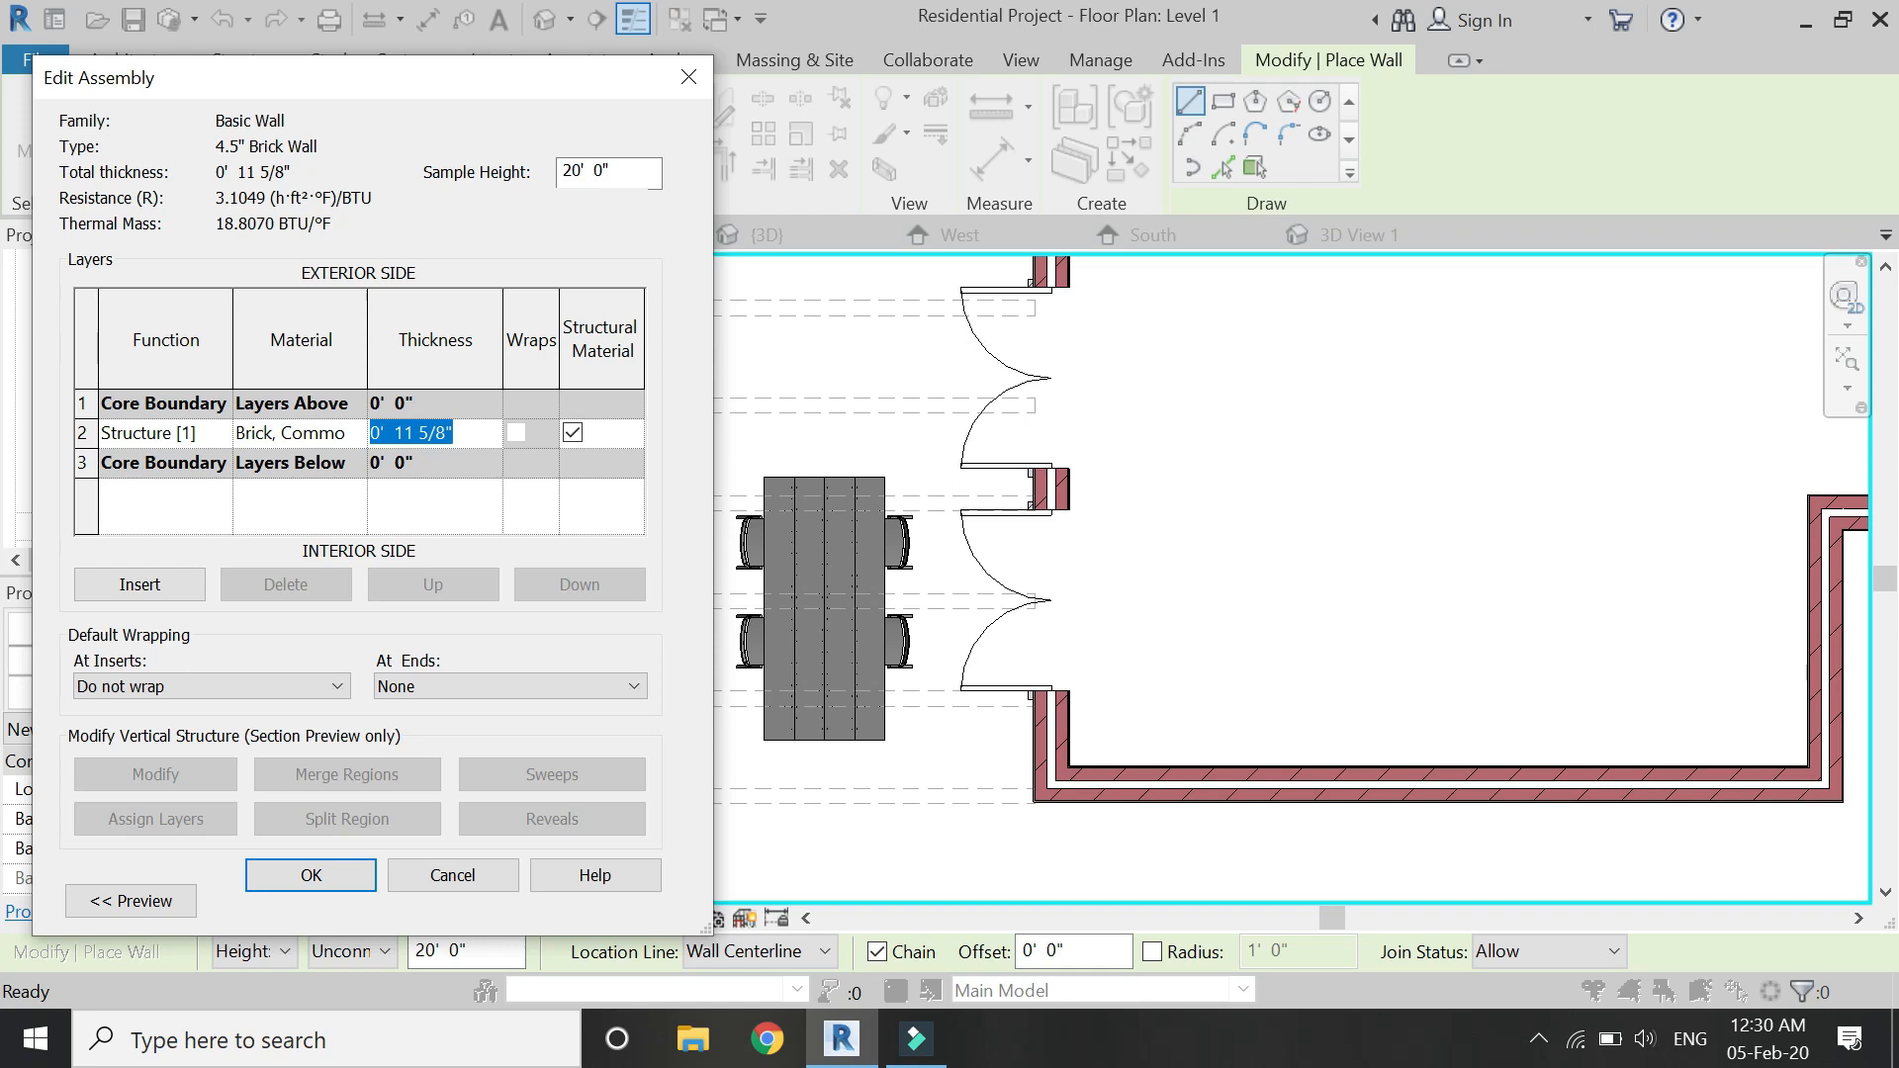
type("4.")
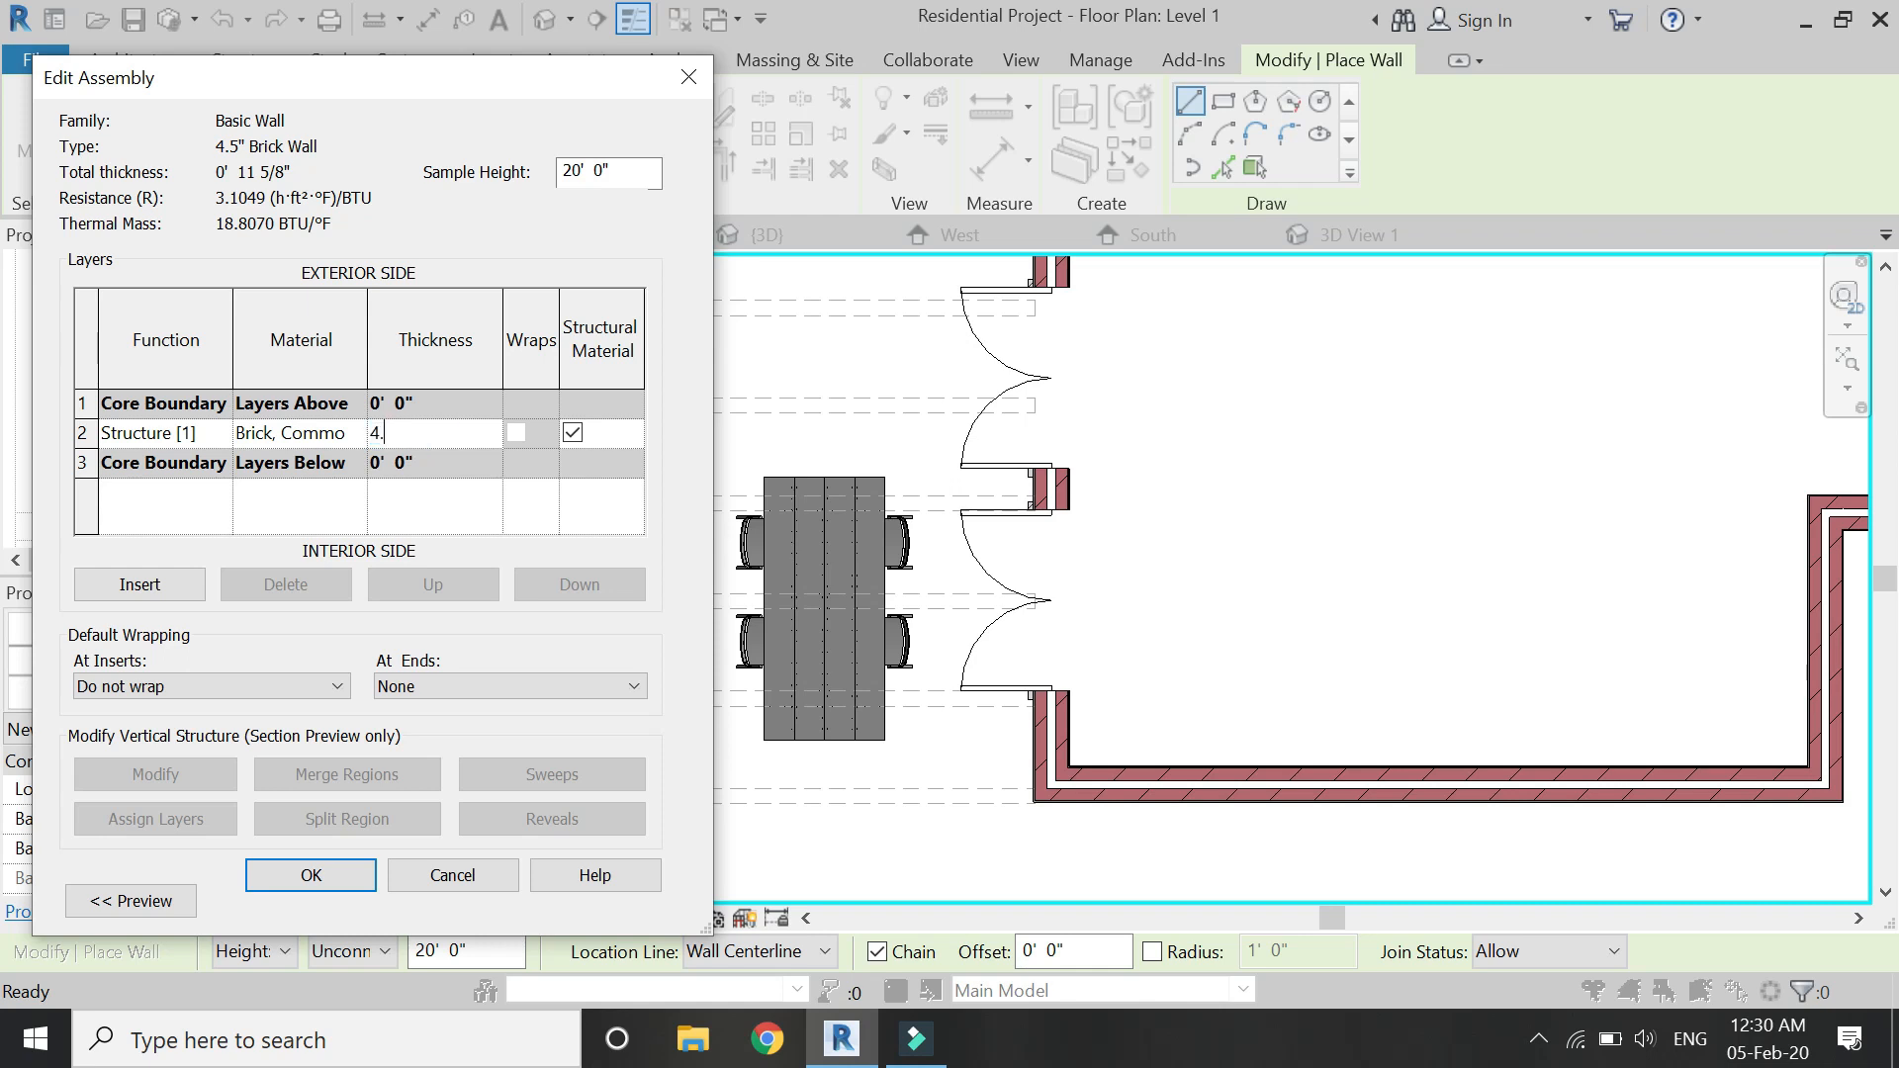
key("Tab")
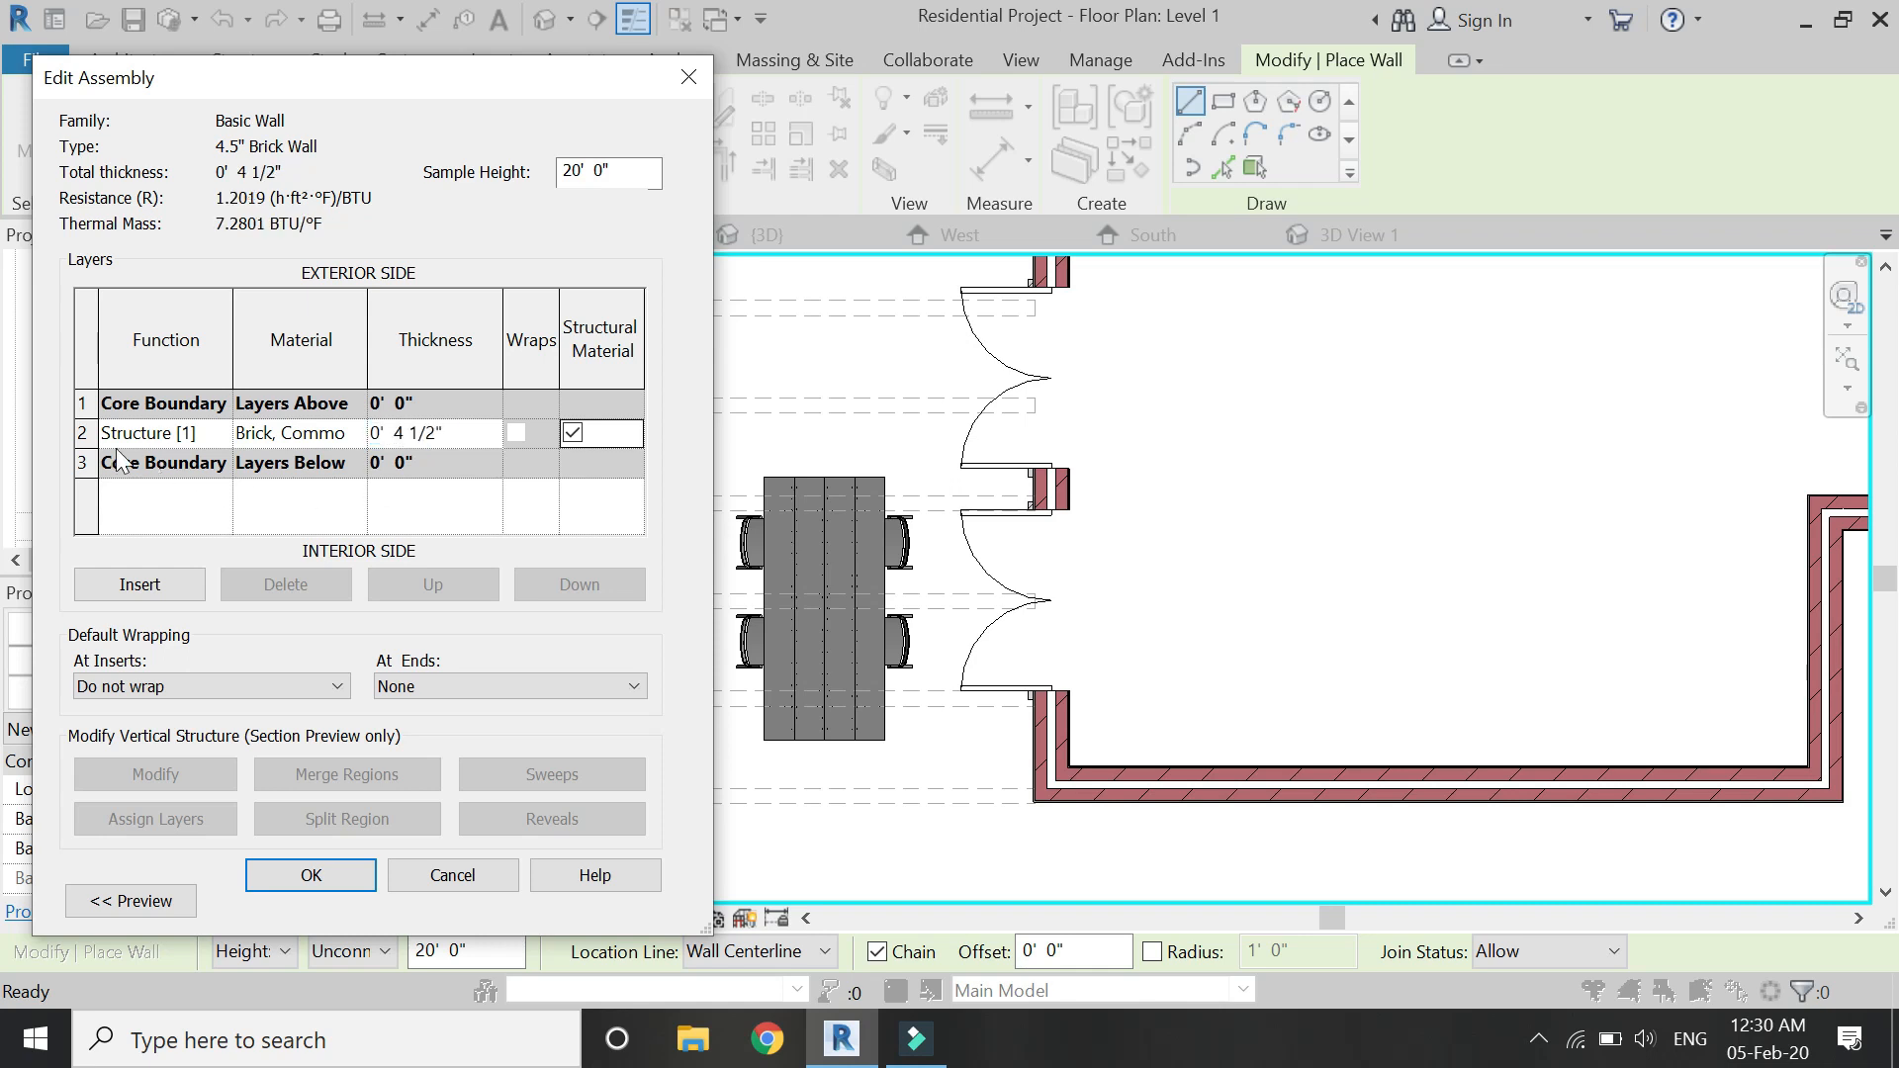
Insert a layer outside the exterior core boundary and set its function to Finish 1 [4].
left_click(85, 401)
left_click(119, 585)
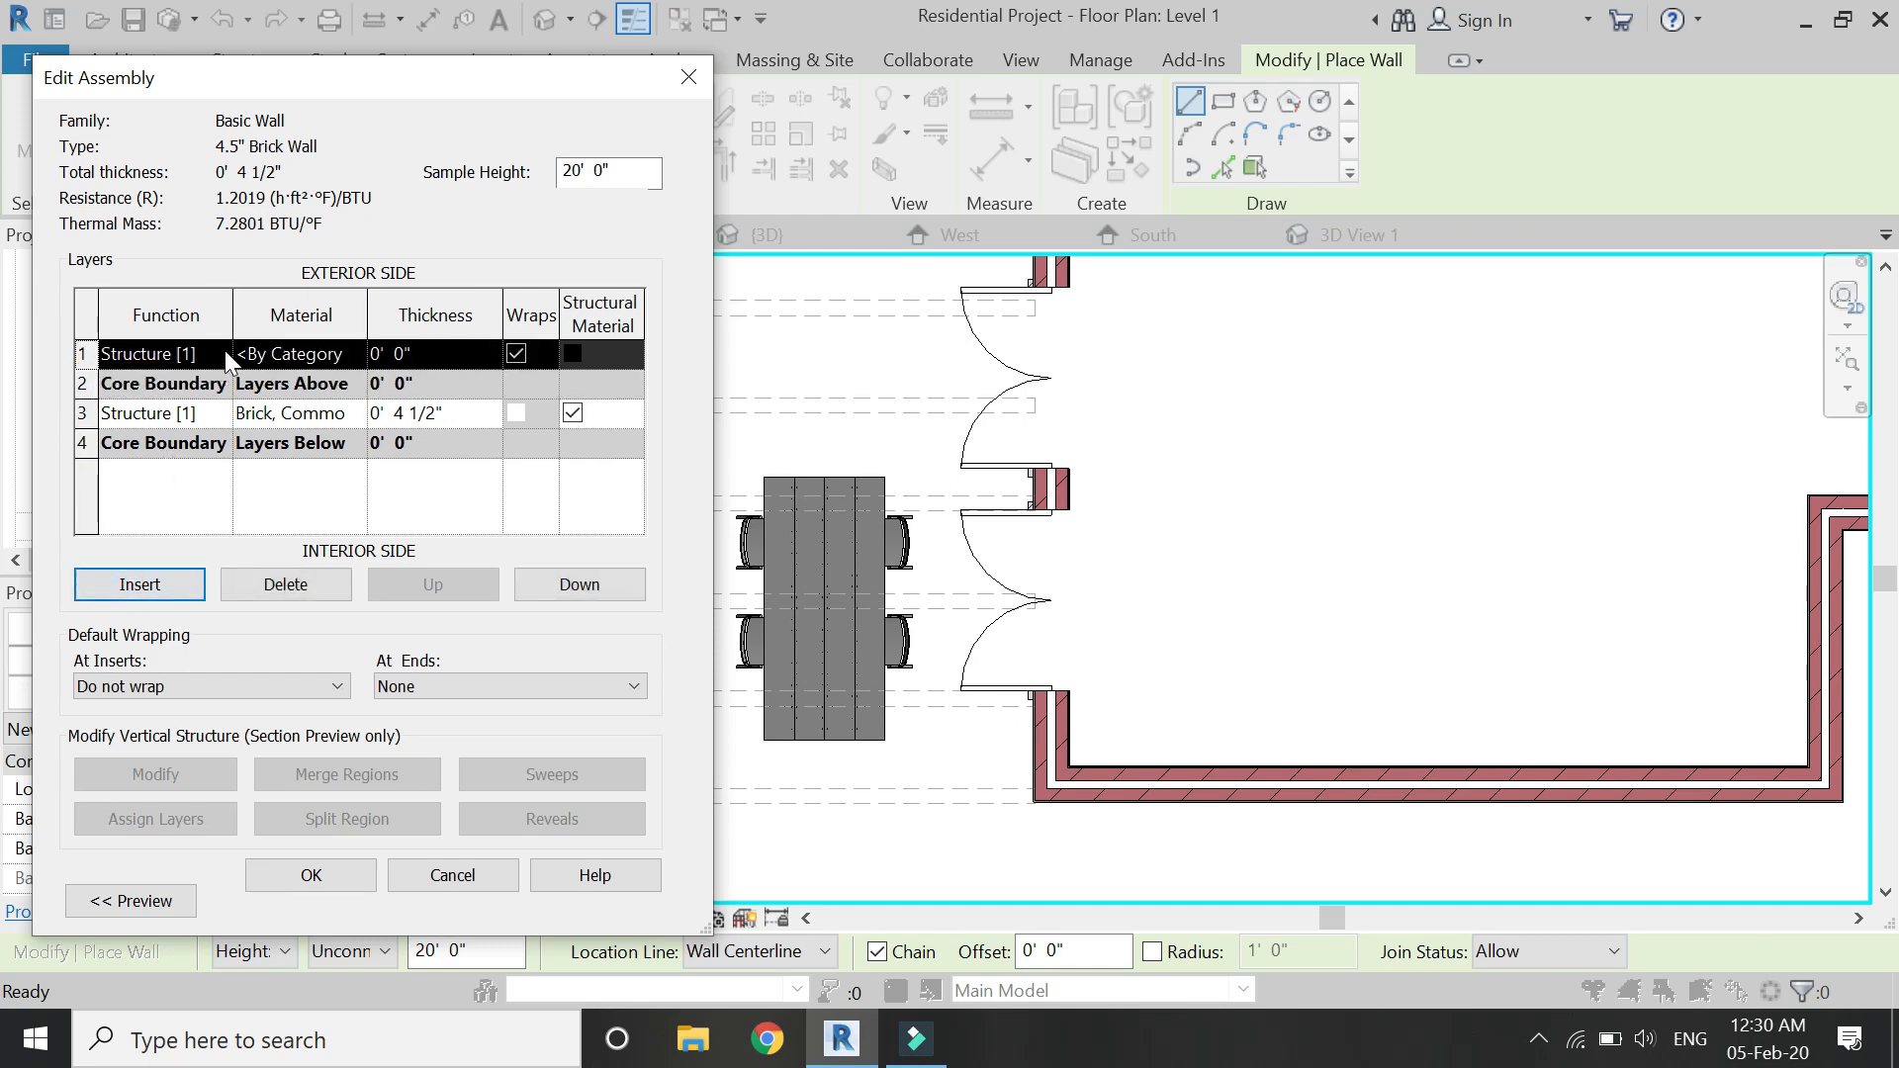
left_click(219, 354)
left_click(181, 461)
Assign the Wall Texture, Stucco material to the exterior finish layer and set its thickness to 1/2".
left_click(317, 354)
left_click(360, 355)
left_click(471, 96)
type("stu")
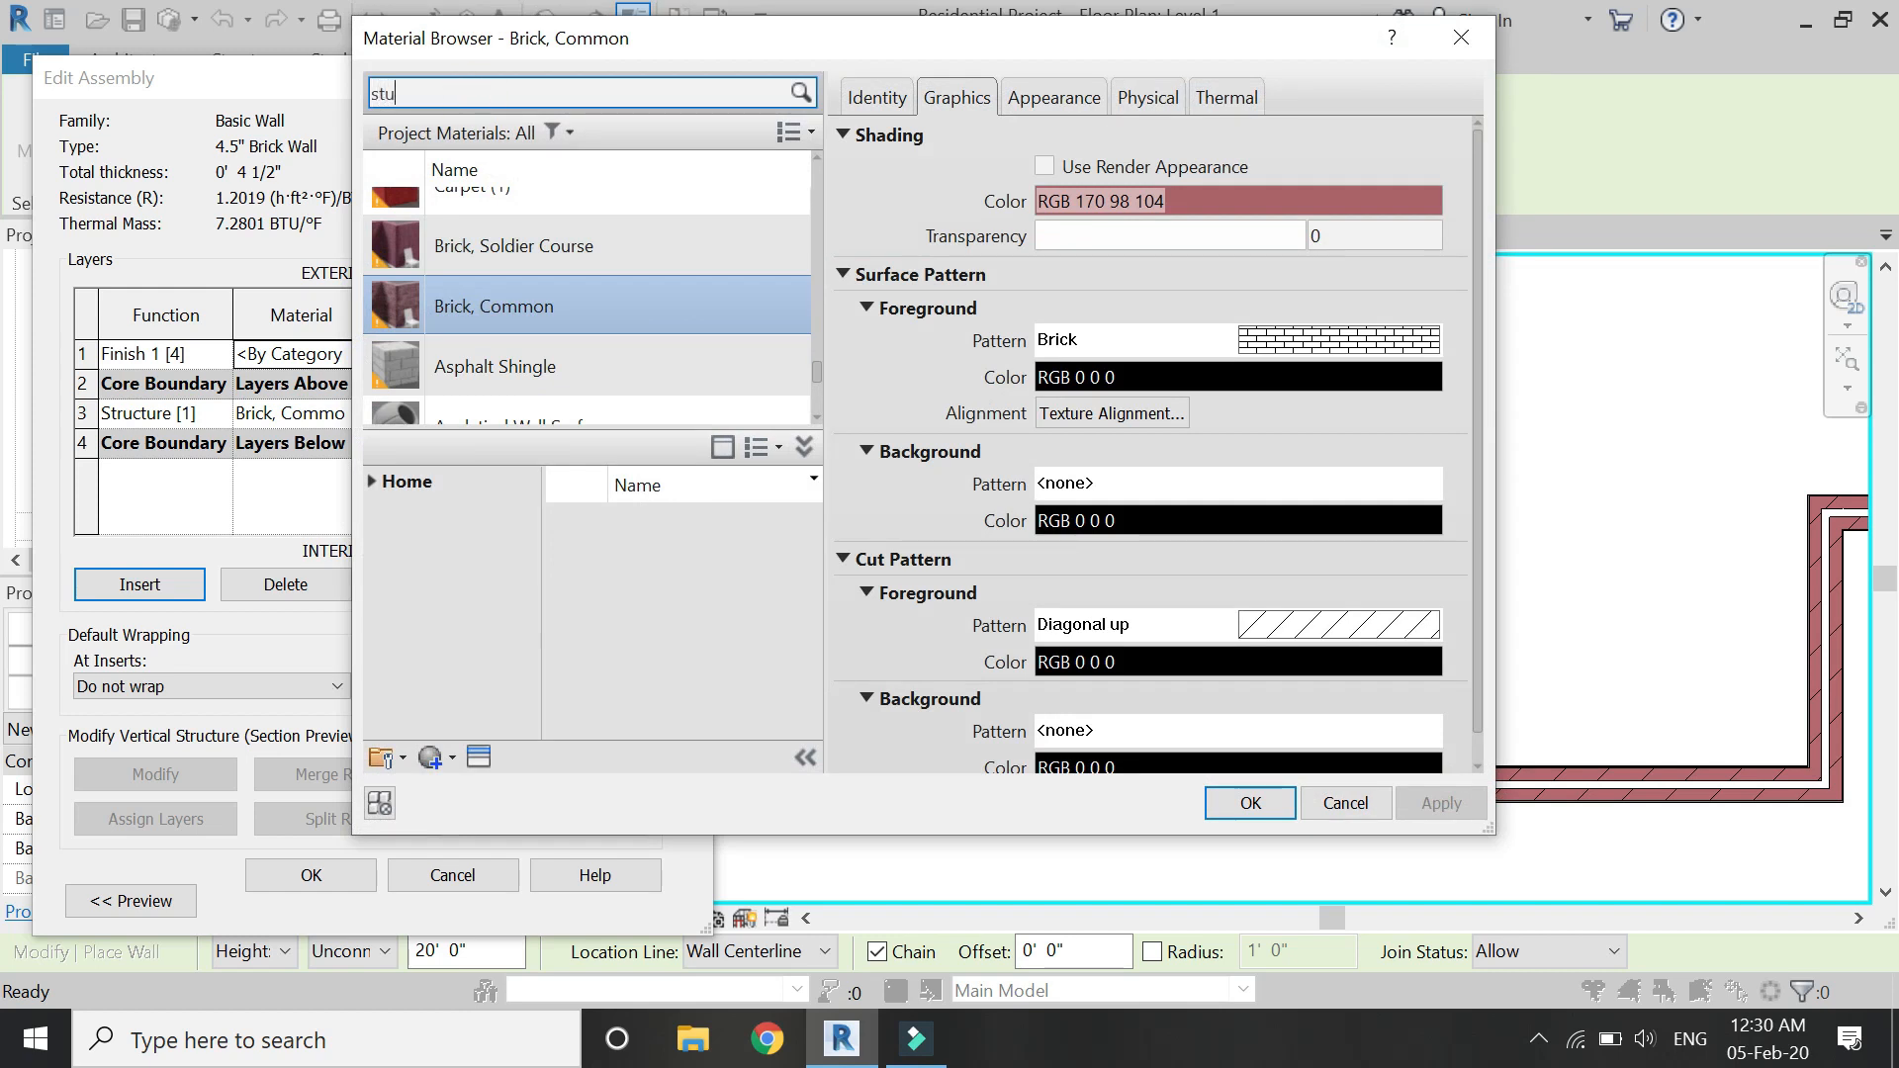
type("cco")
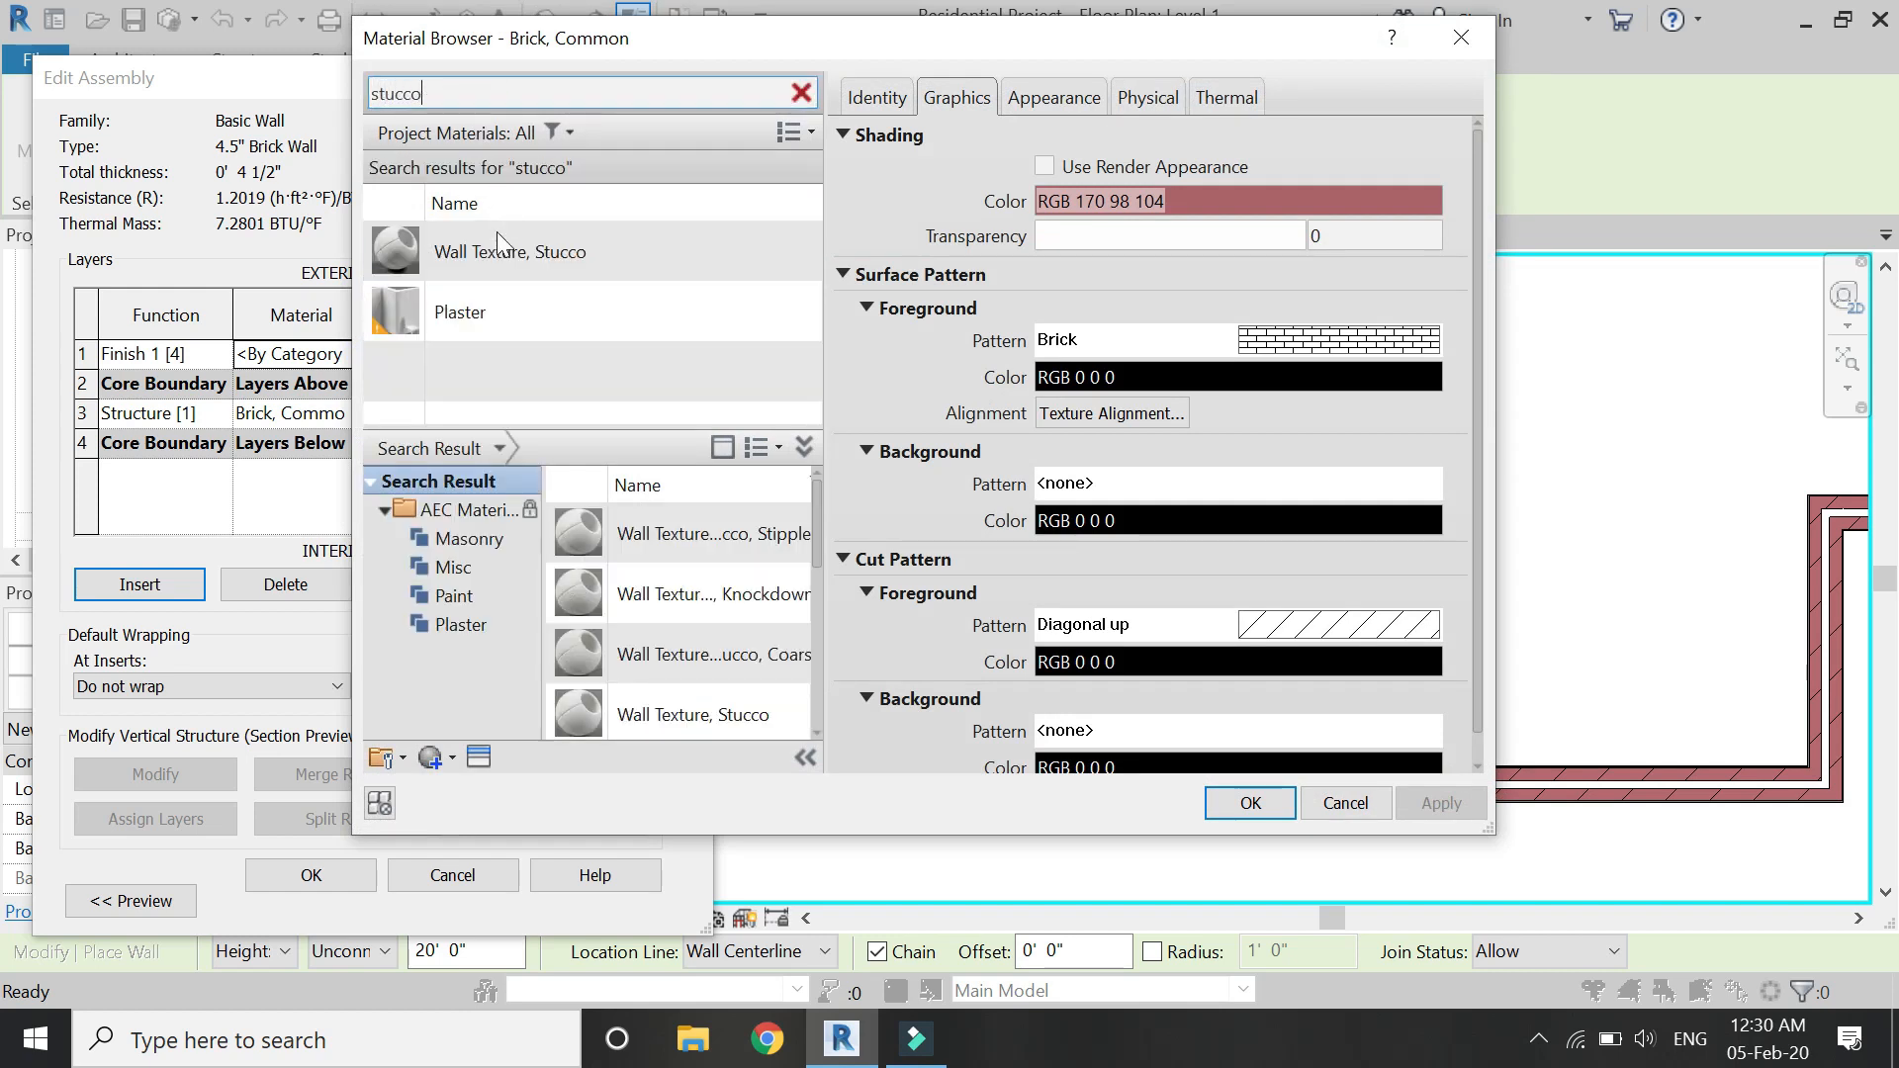
left_click(502, 253)
left_click(1248, 802)
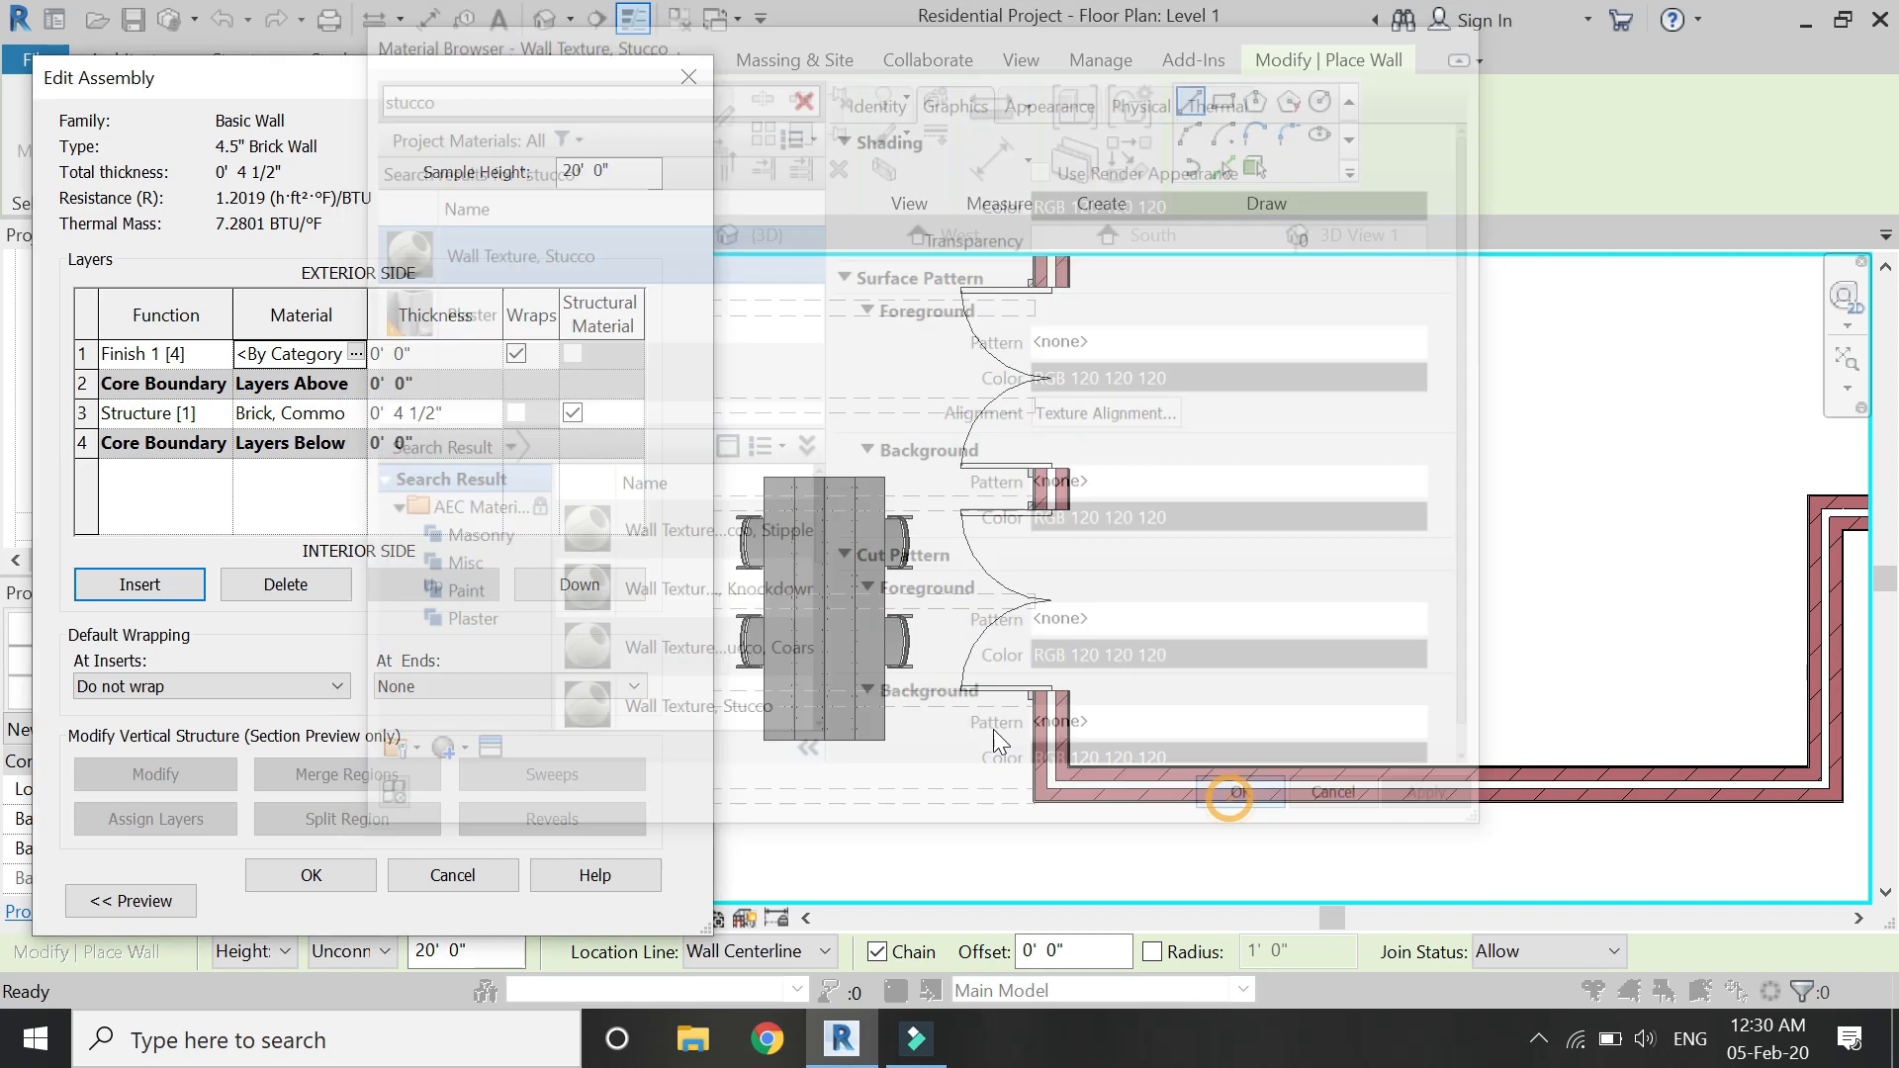
left_click(447, 353)
type("1/2")
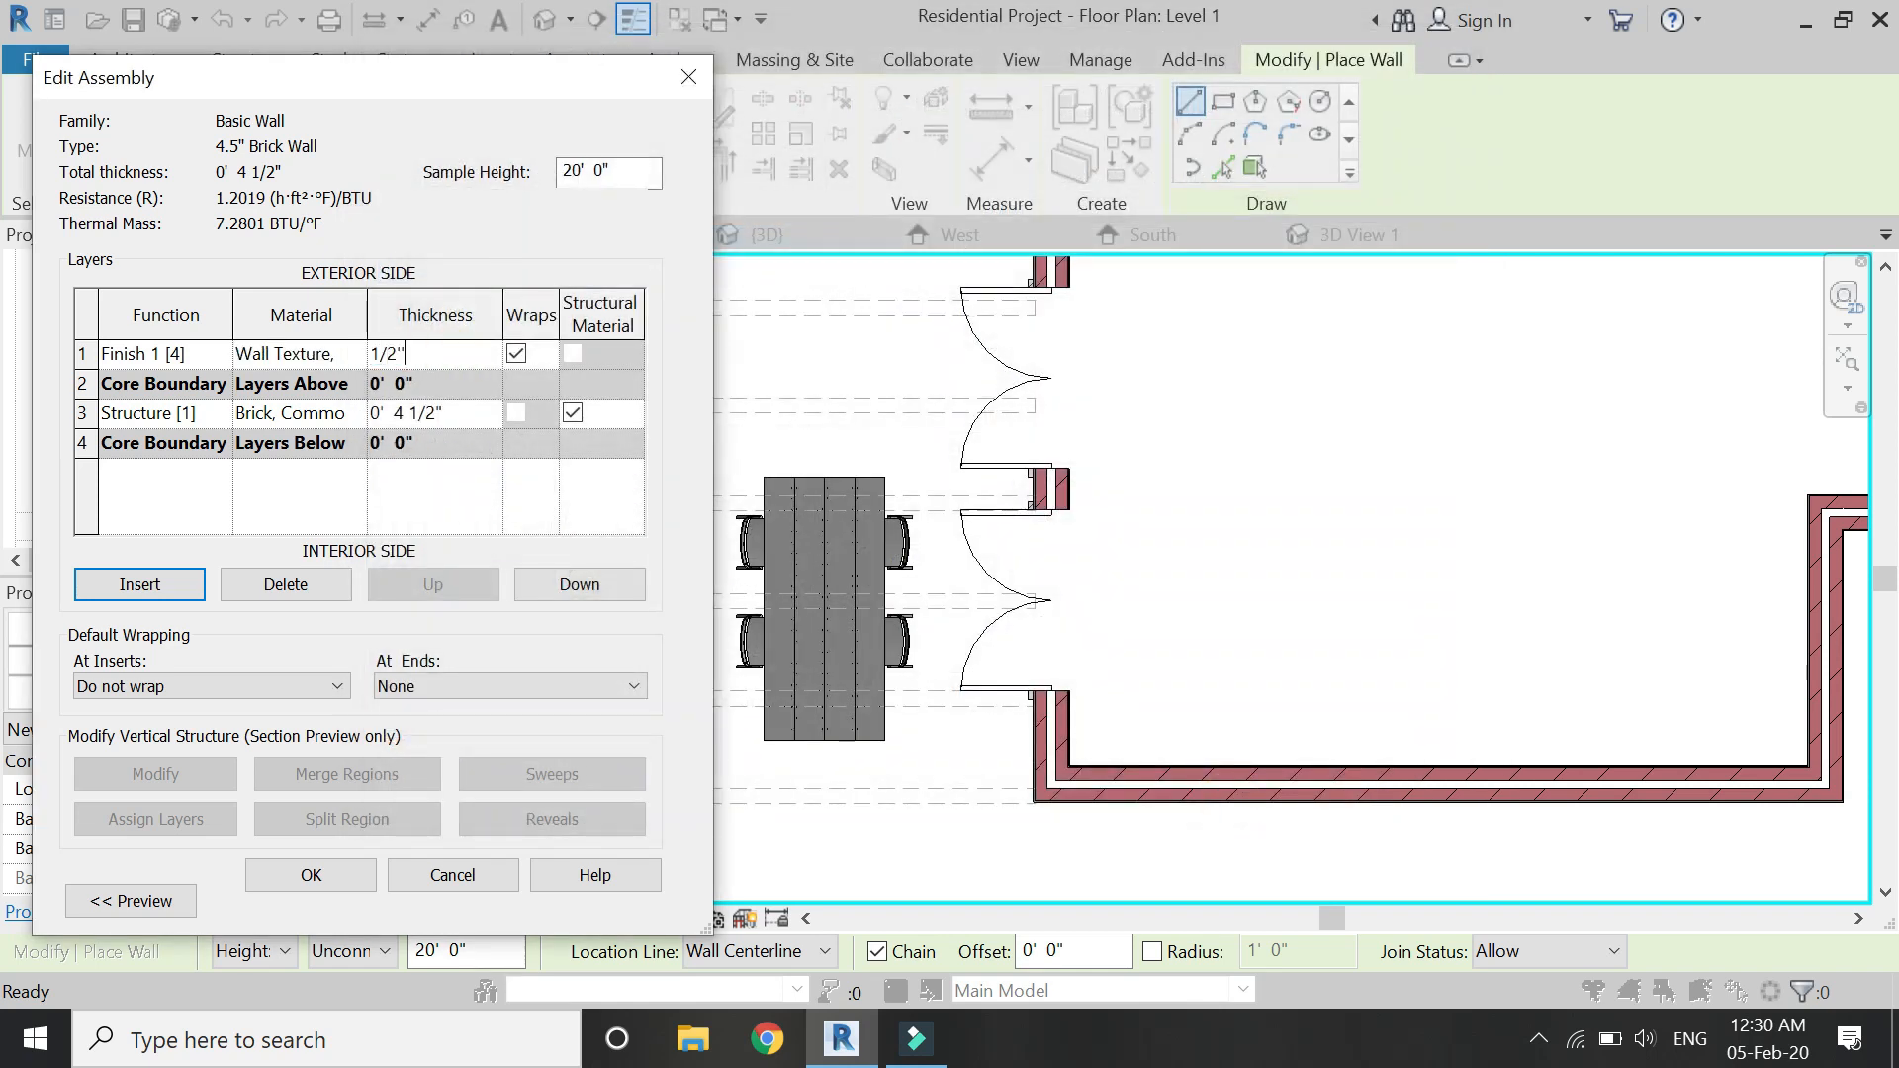
key("Tab")
Insert a layer on the interior side of the core boundary with the function Finish 2 [5].
left_click(89, 446)
left_click(140, 585)
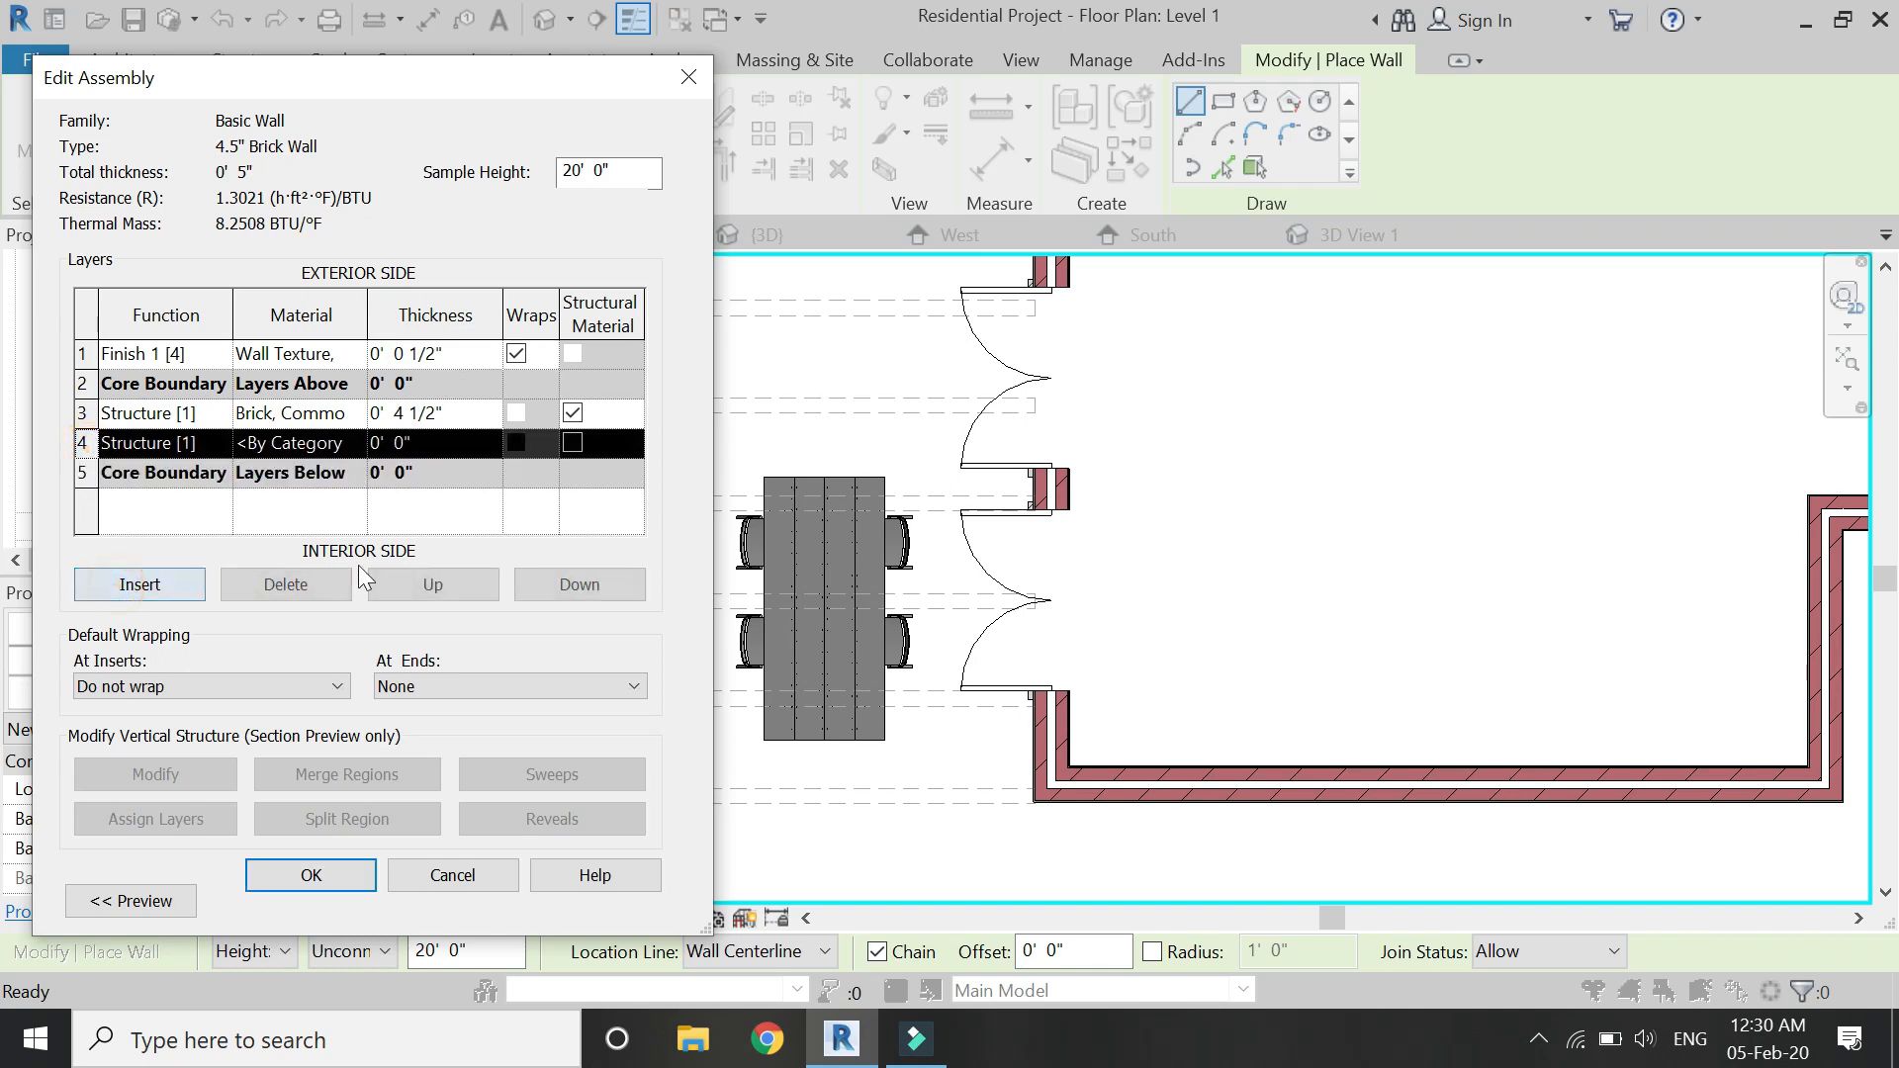
left_click(532, 578)
left_click(218, 476)
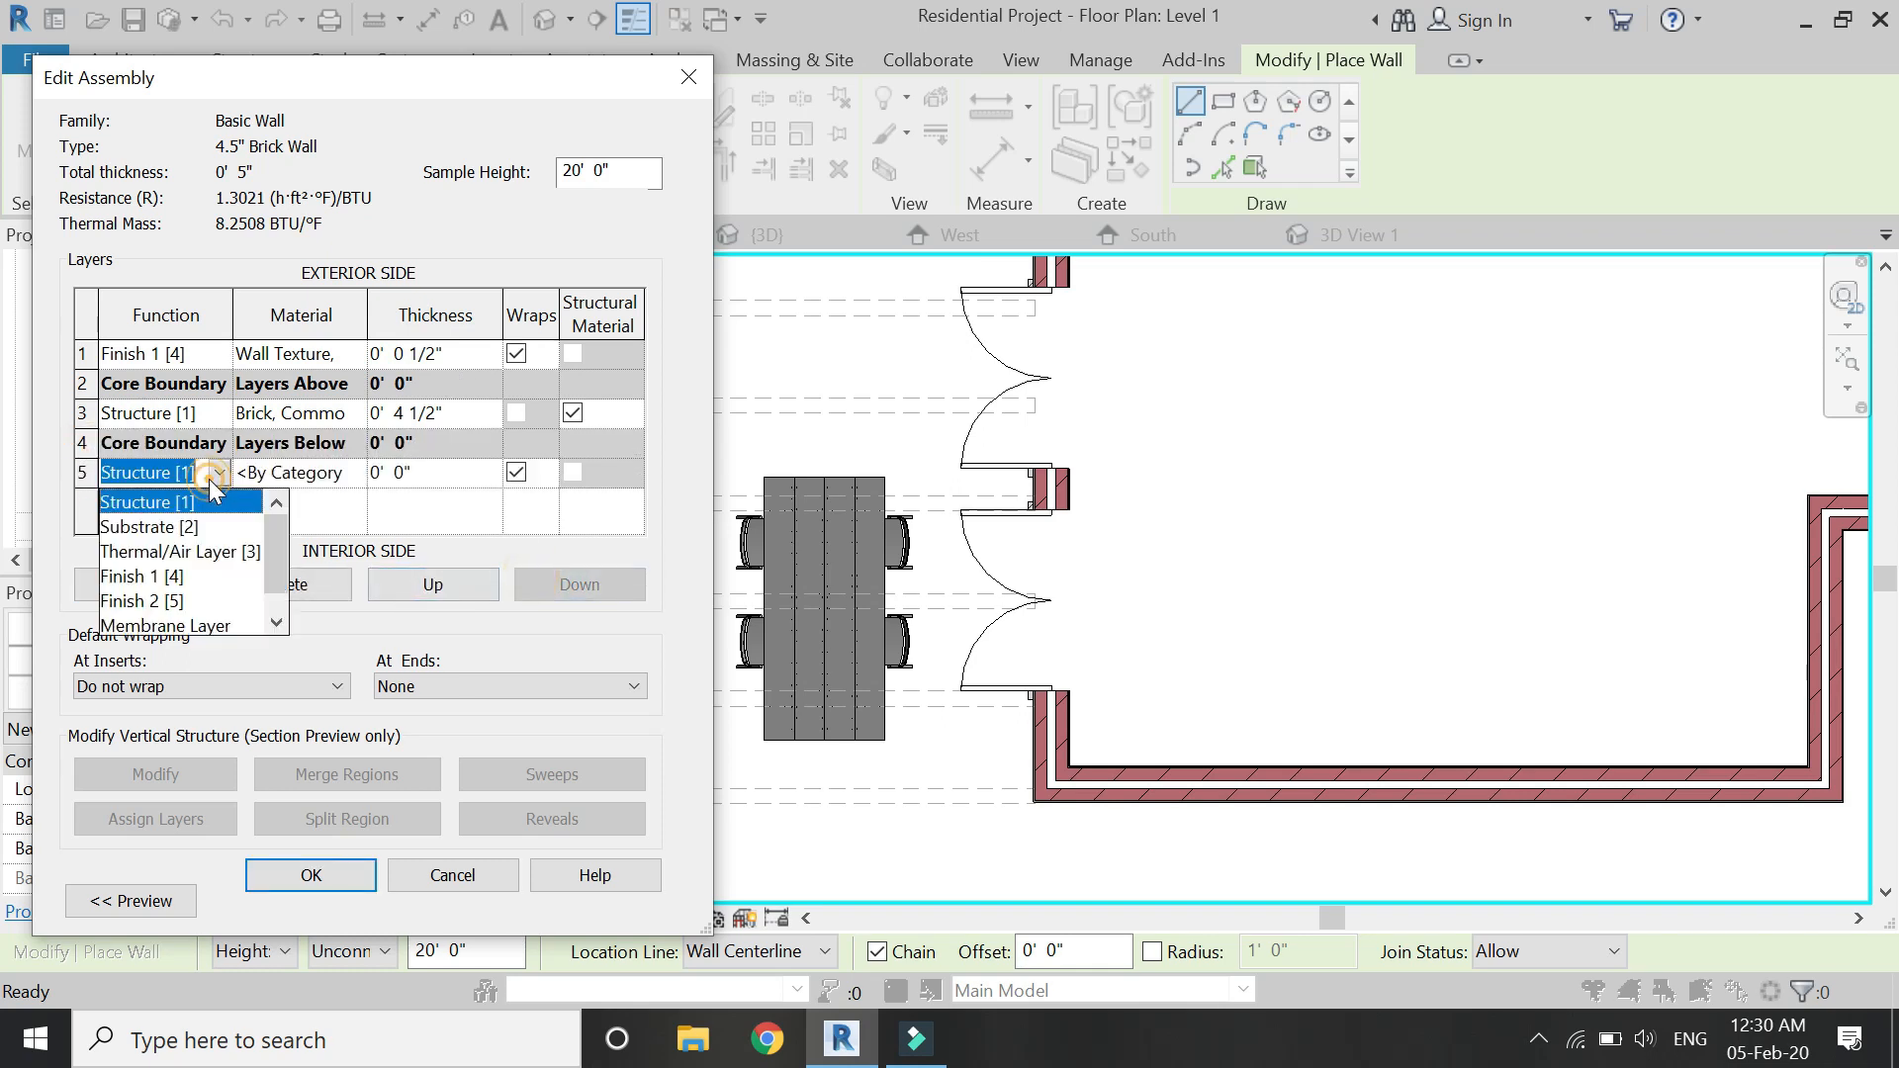
left_click(180, 604)
Set the interior finish layer to Wall Texture, Stucco with a 1/2" thickness and accept the wall type.
left_click(352, 478)
left_click(352, 478)
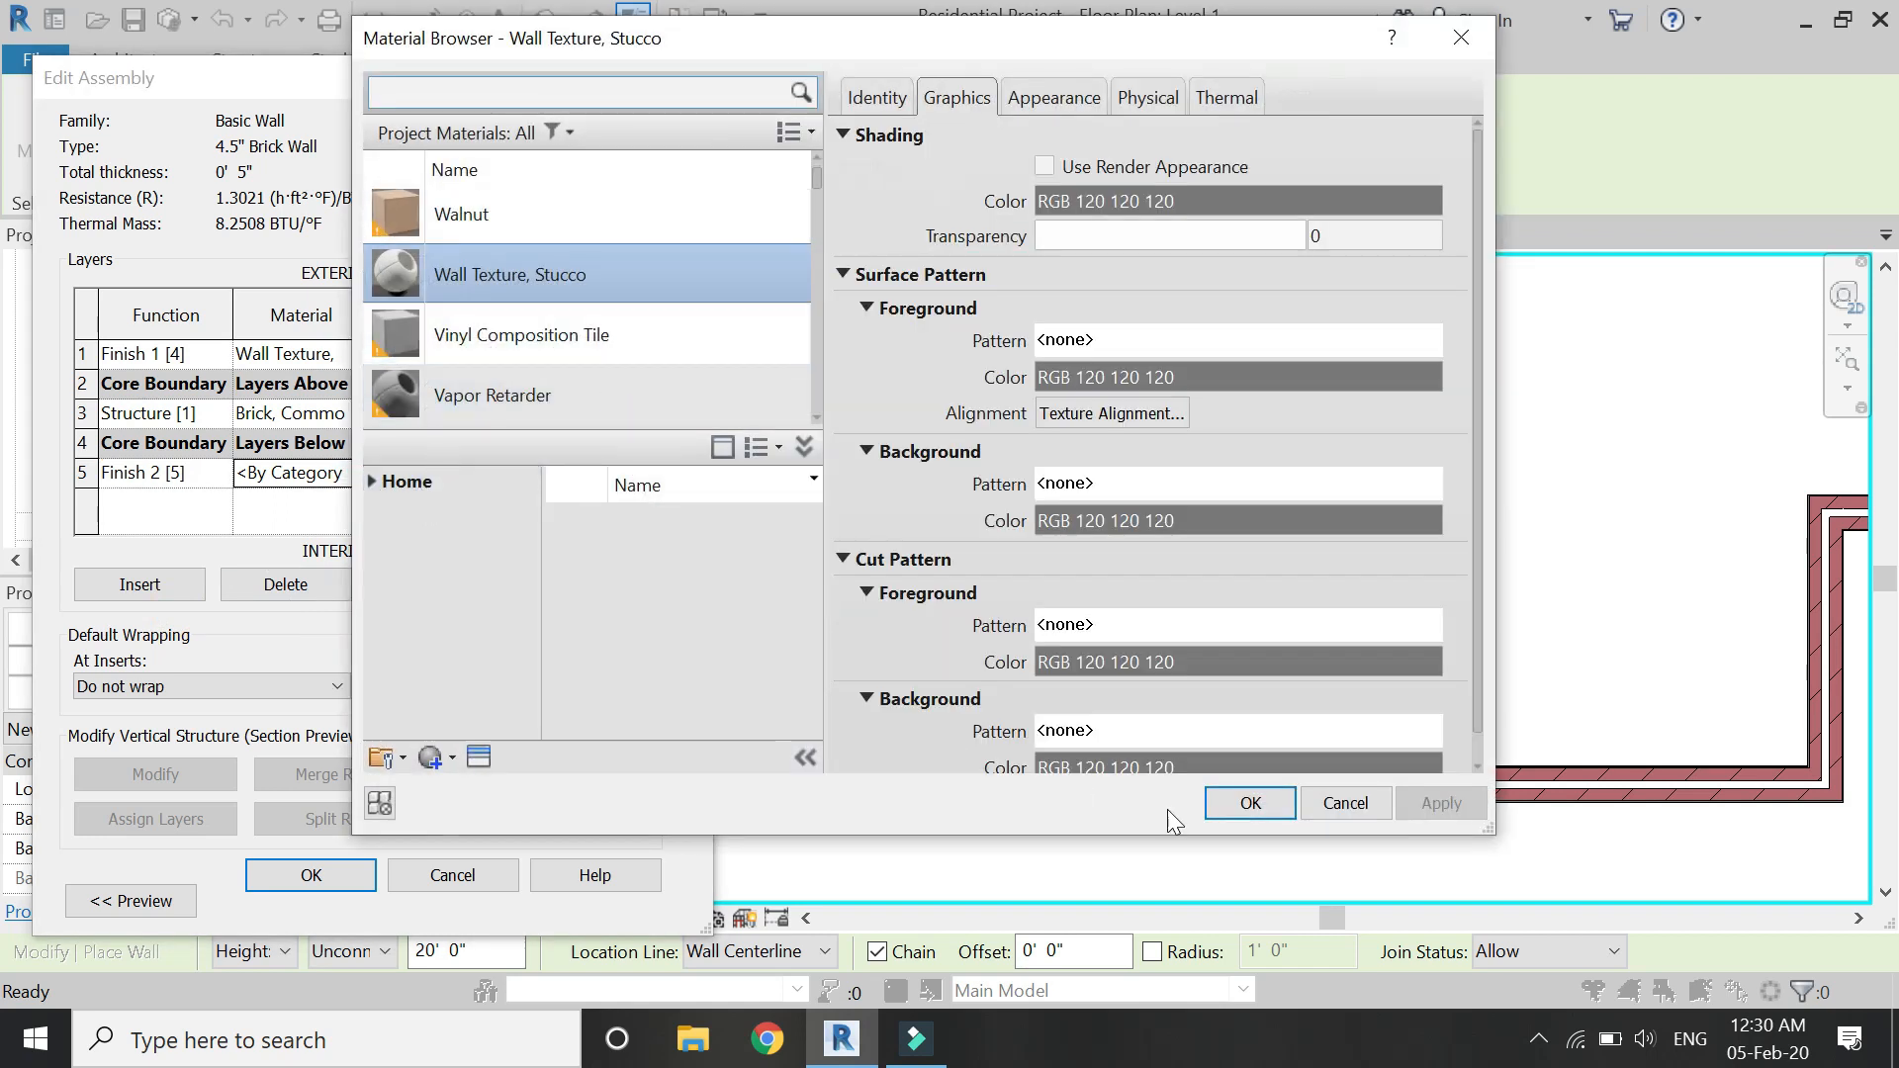
left_click(1249, 805)
left_click(450, 473)
type("1")
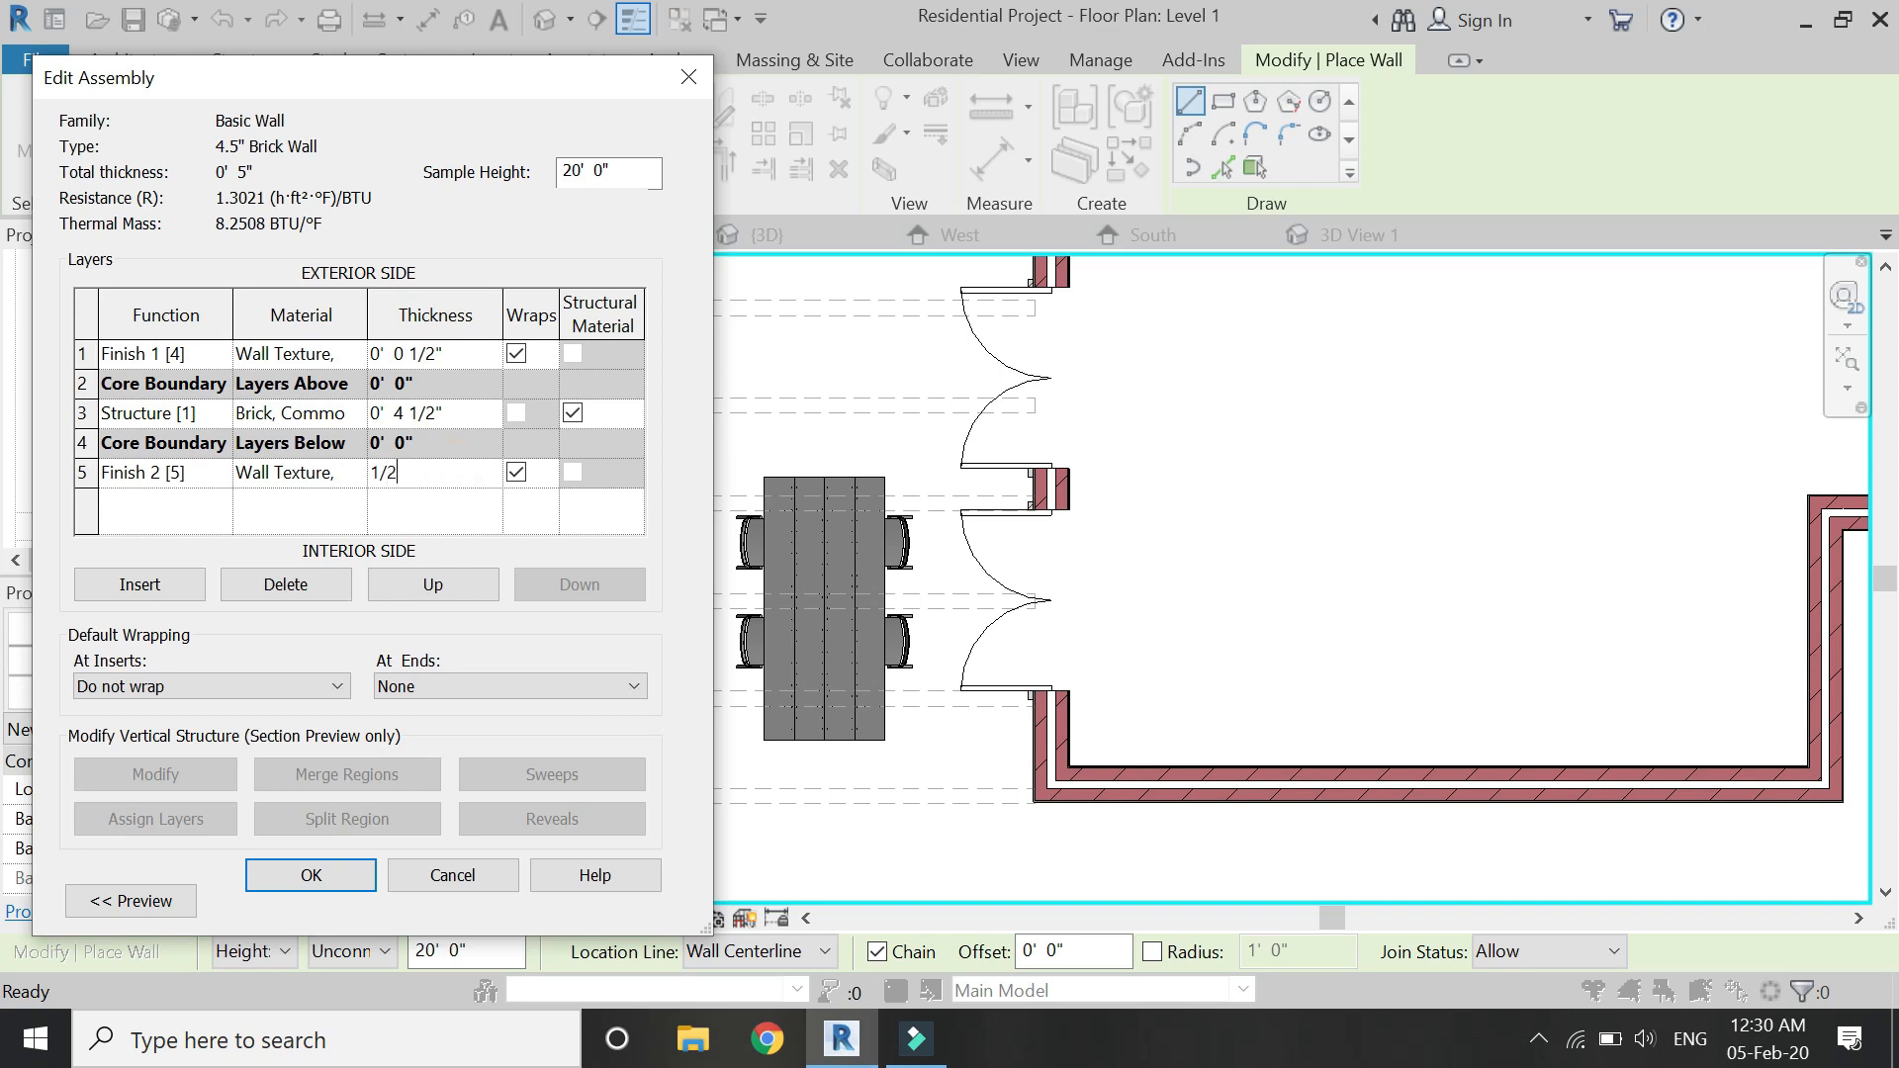
type("/2")
key("Tab")
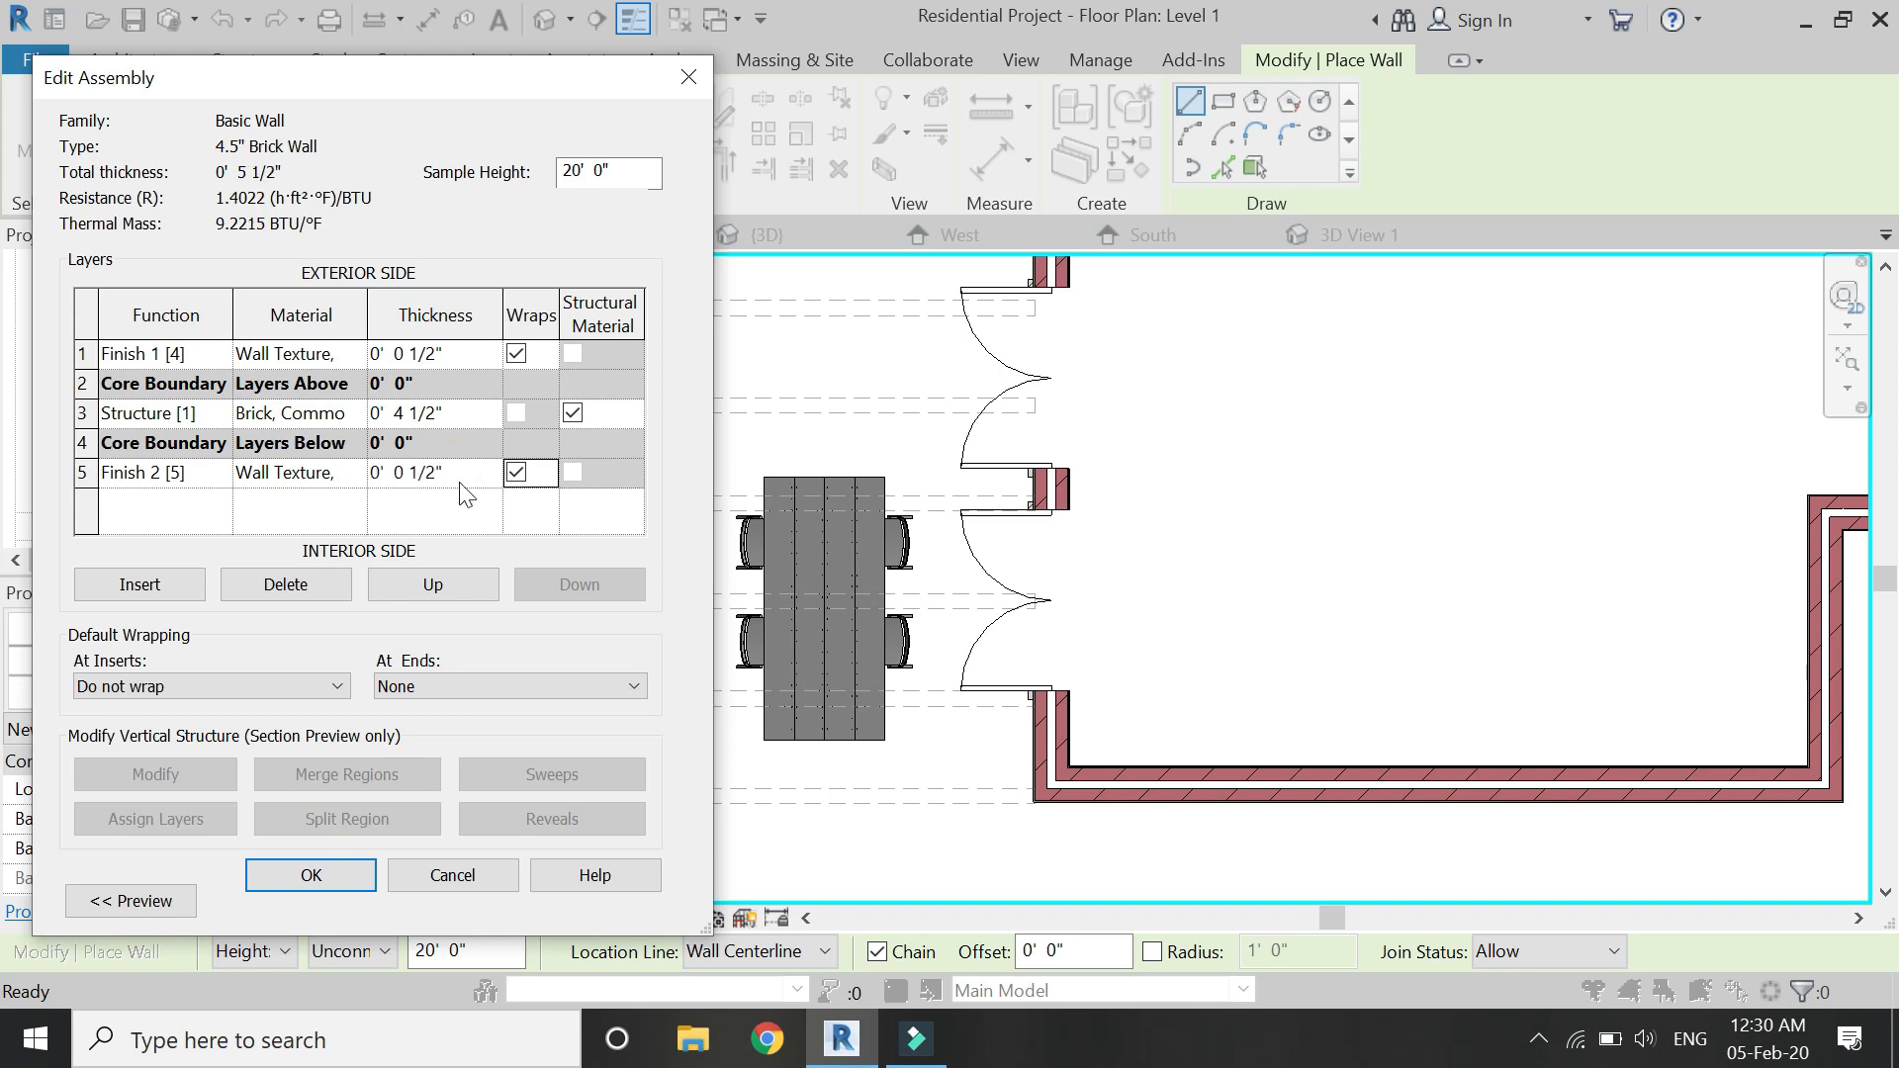
left_click(321, 888)
left_click(342, 904)
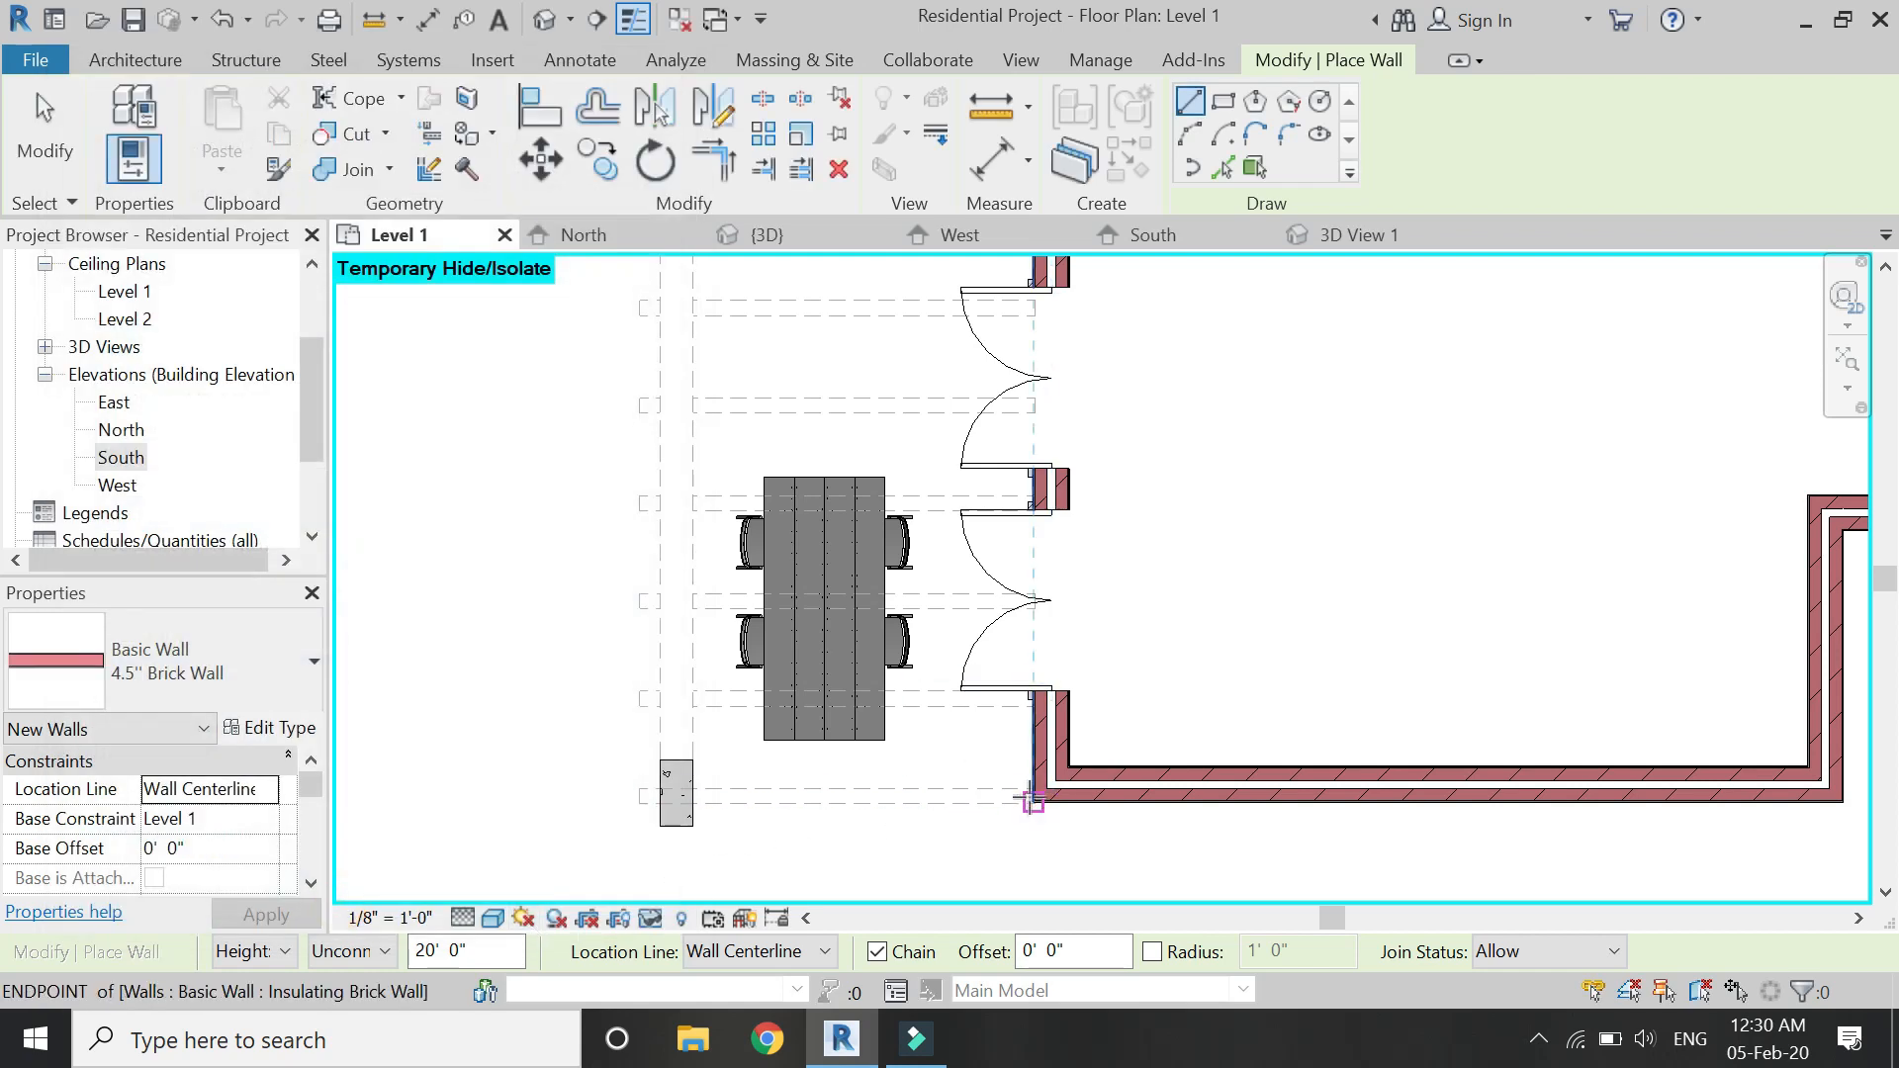
Draw a 4.5" Brick Wall about 10'-6" long from the house's outer corner straight to the pergola column.
left_click(1032, 801)
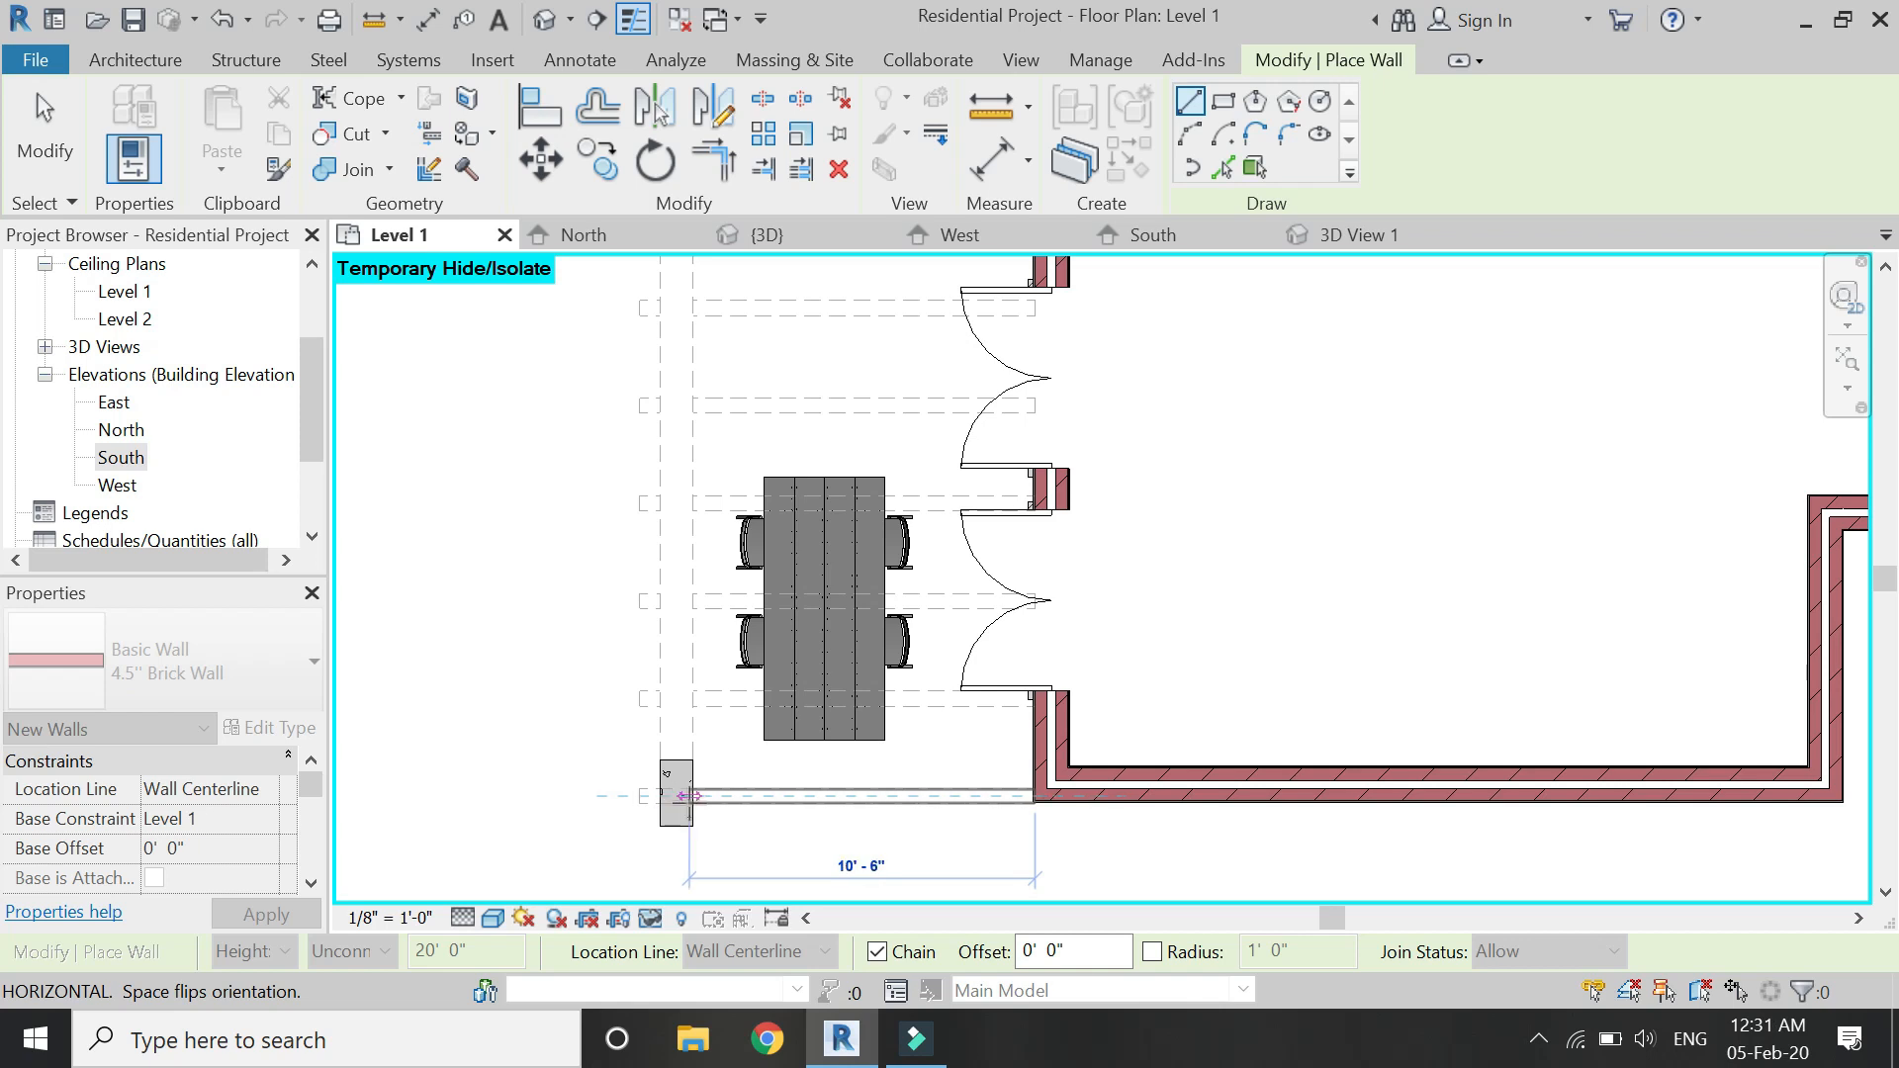
left_click(690, 796)
key("Escape")
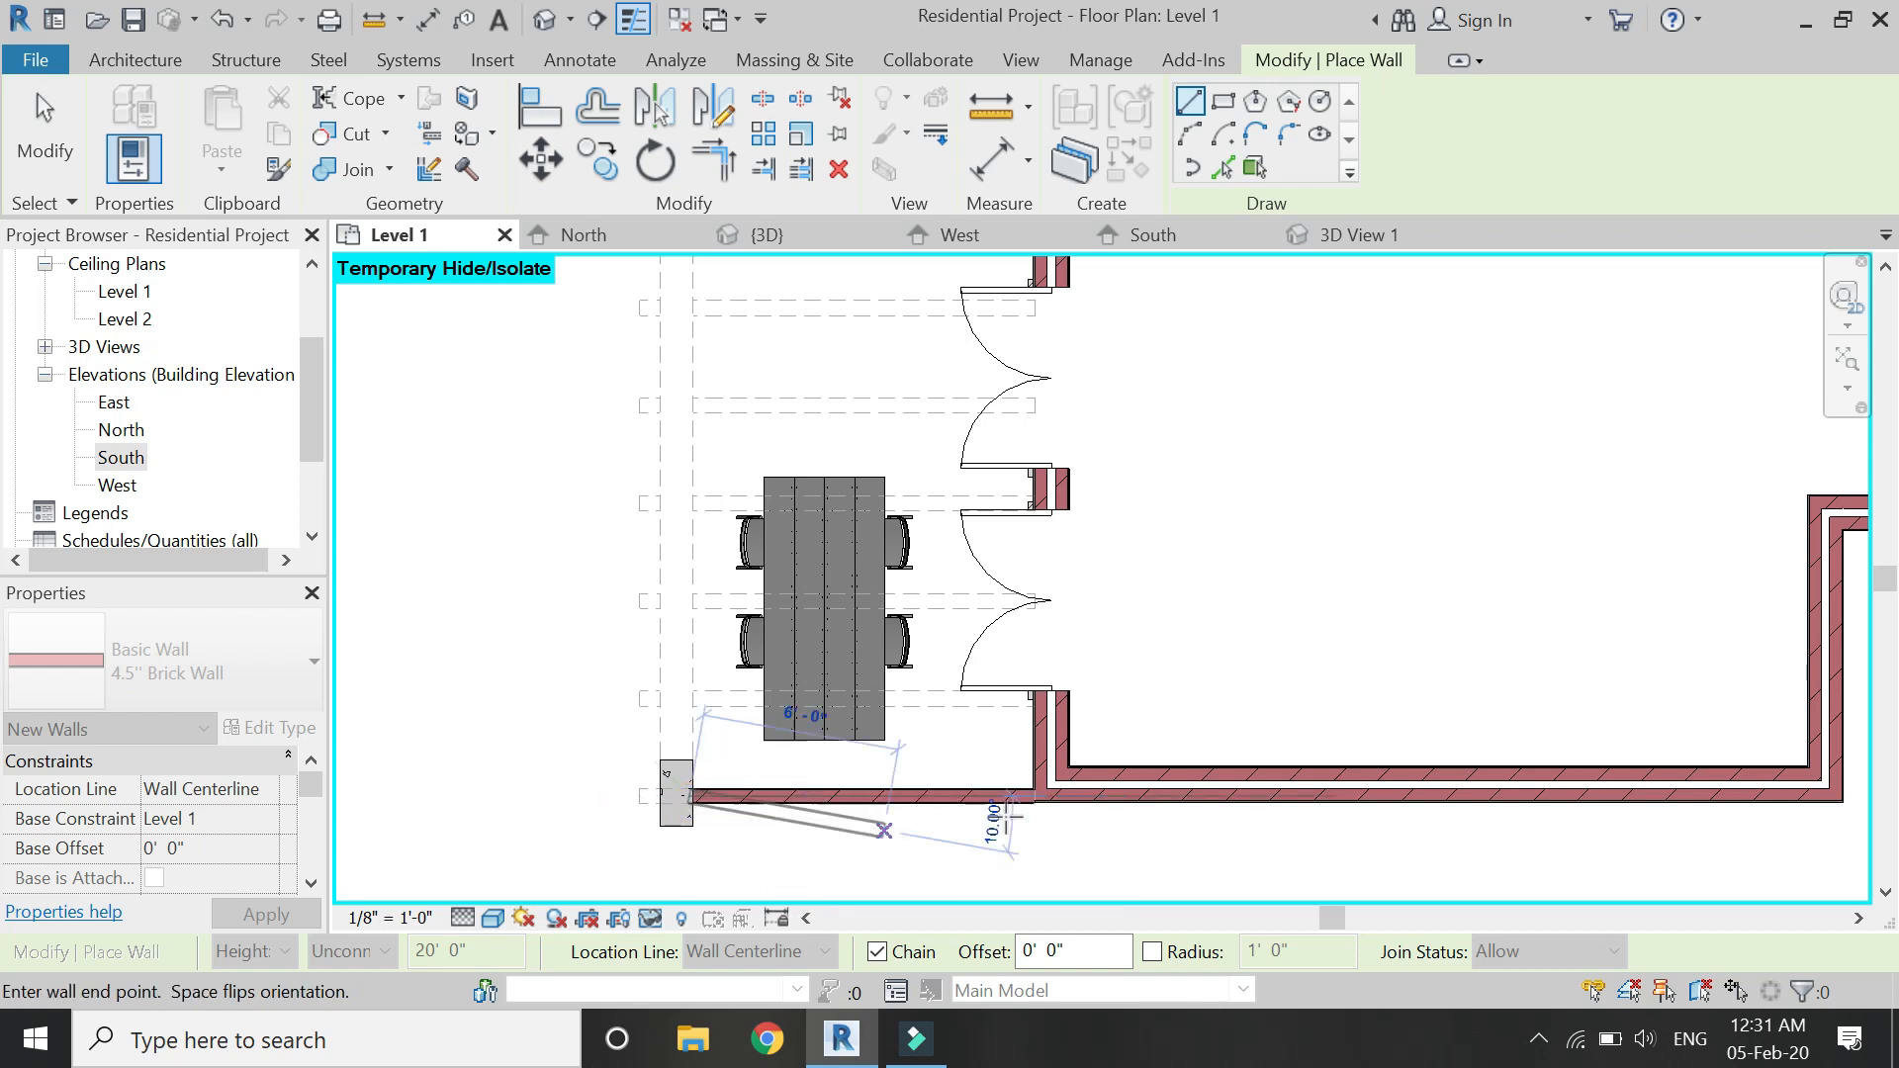
key("Escape")
Move the pergola's 4.5" Brick Wall so its outer face lines up with the outer face of the house wall.
scroll(1029, 805, "up", 5)
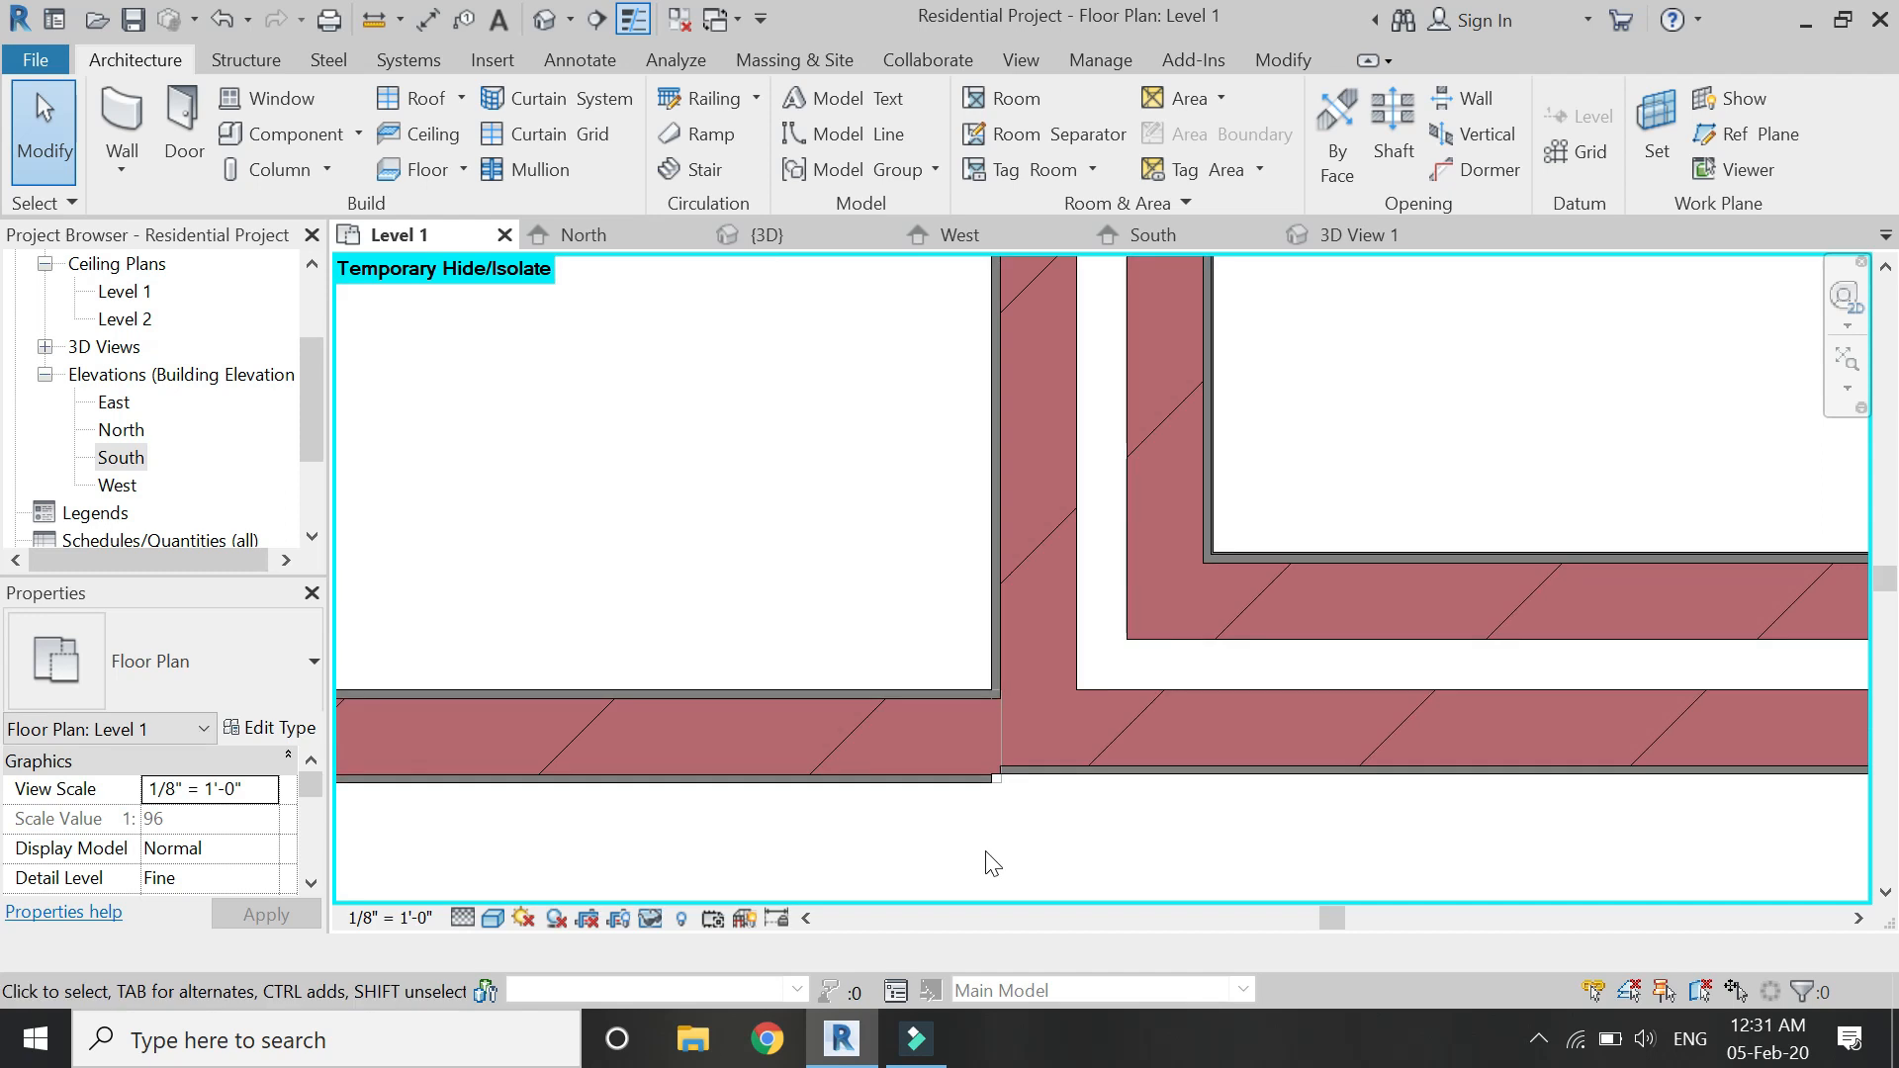
left_click(954, 776)
scroll(1000, 756, "up", 2)
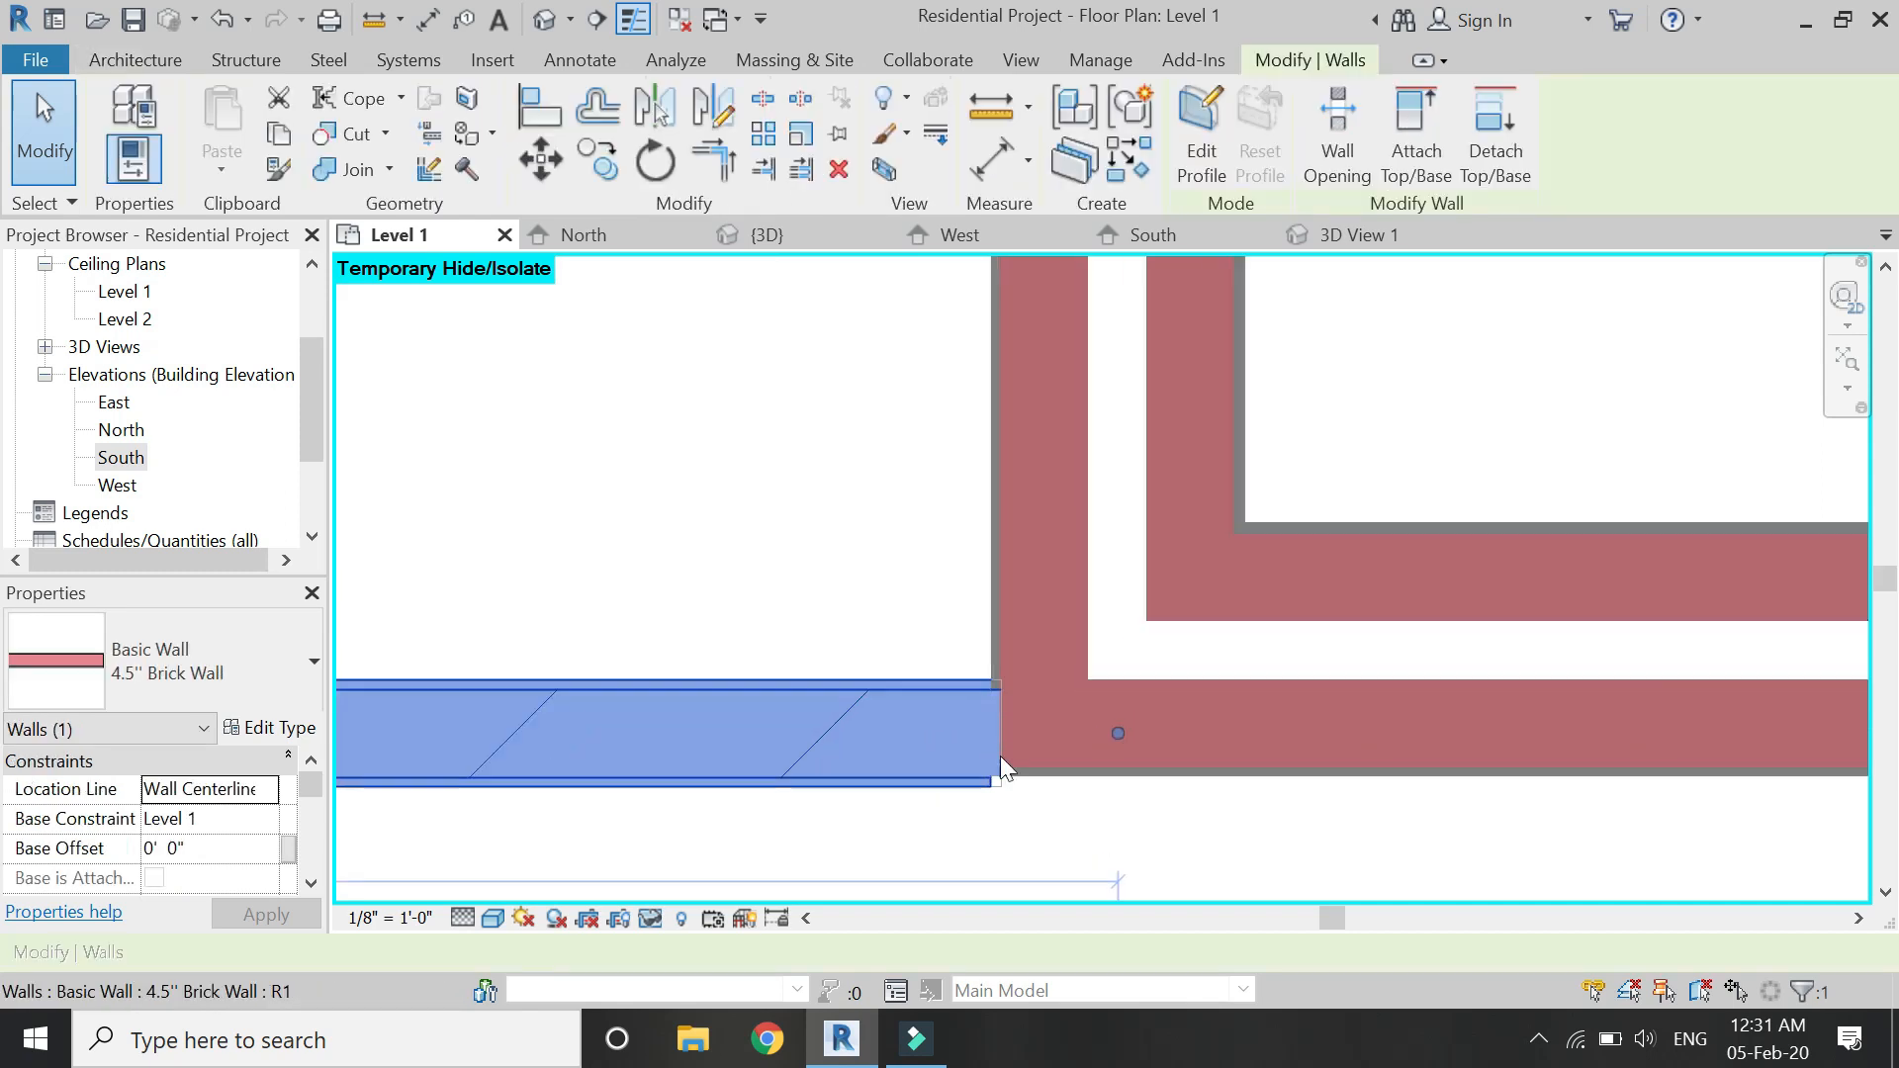
left_click(542, 156)
scroll(1004, 817, "up", 2)
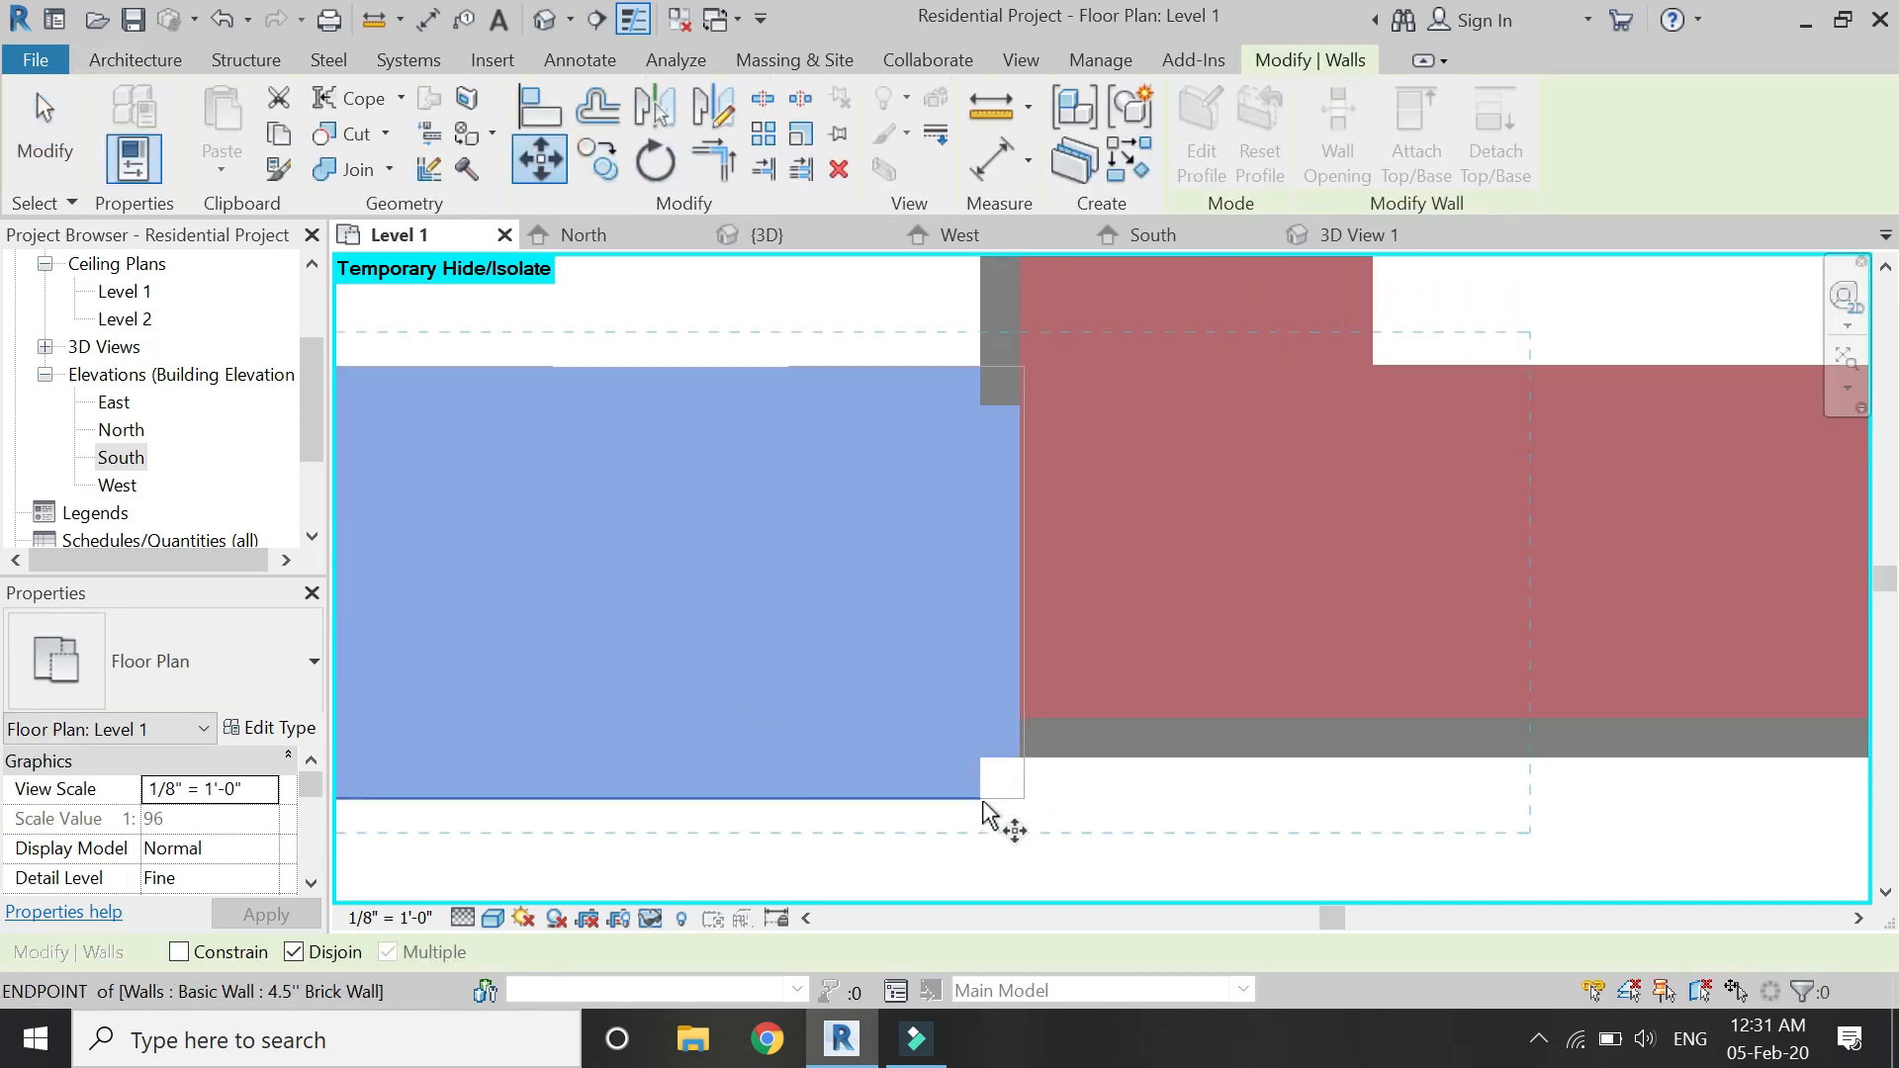
left_click(979, 799)
left_click(981, 760)
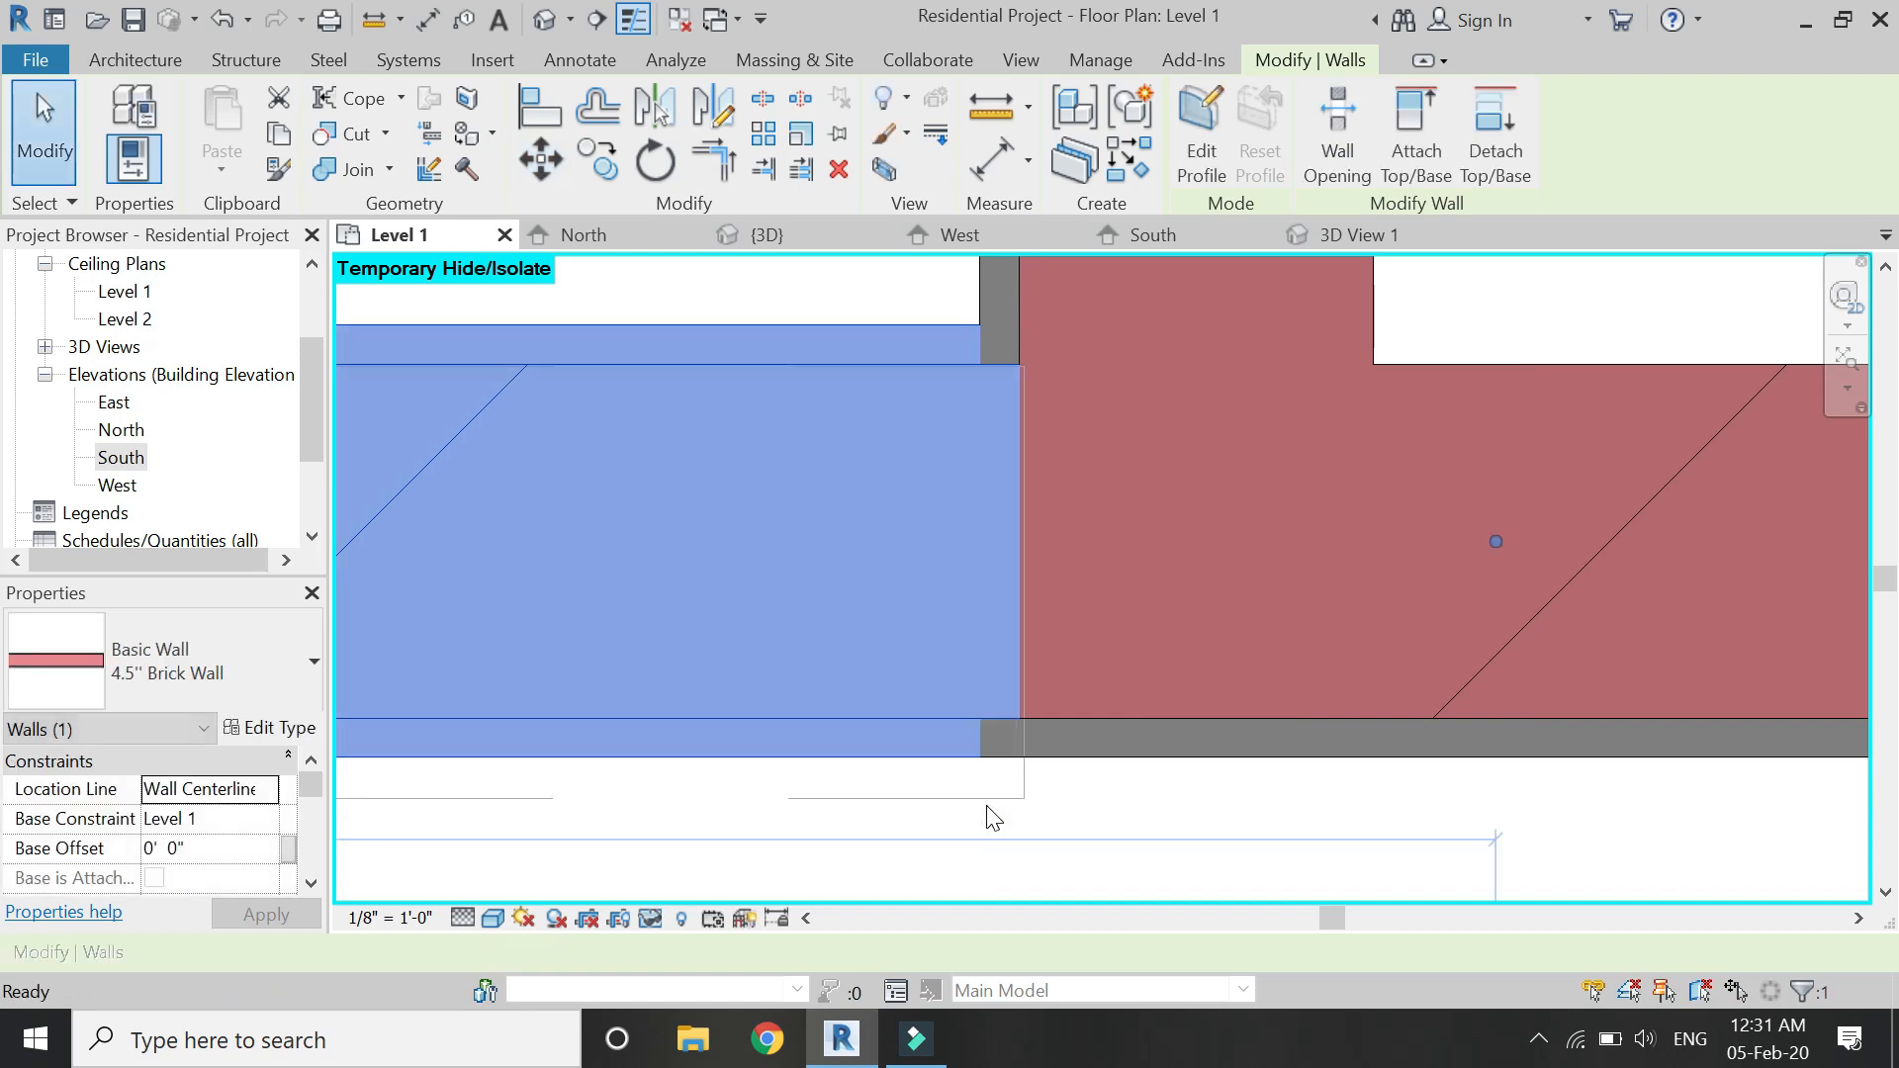
left_click(993, 819)
Set the pergola wall's unconnected height to 6' 0" and apply it.
scroll(999, 826, "down", 5)
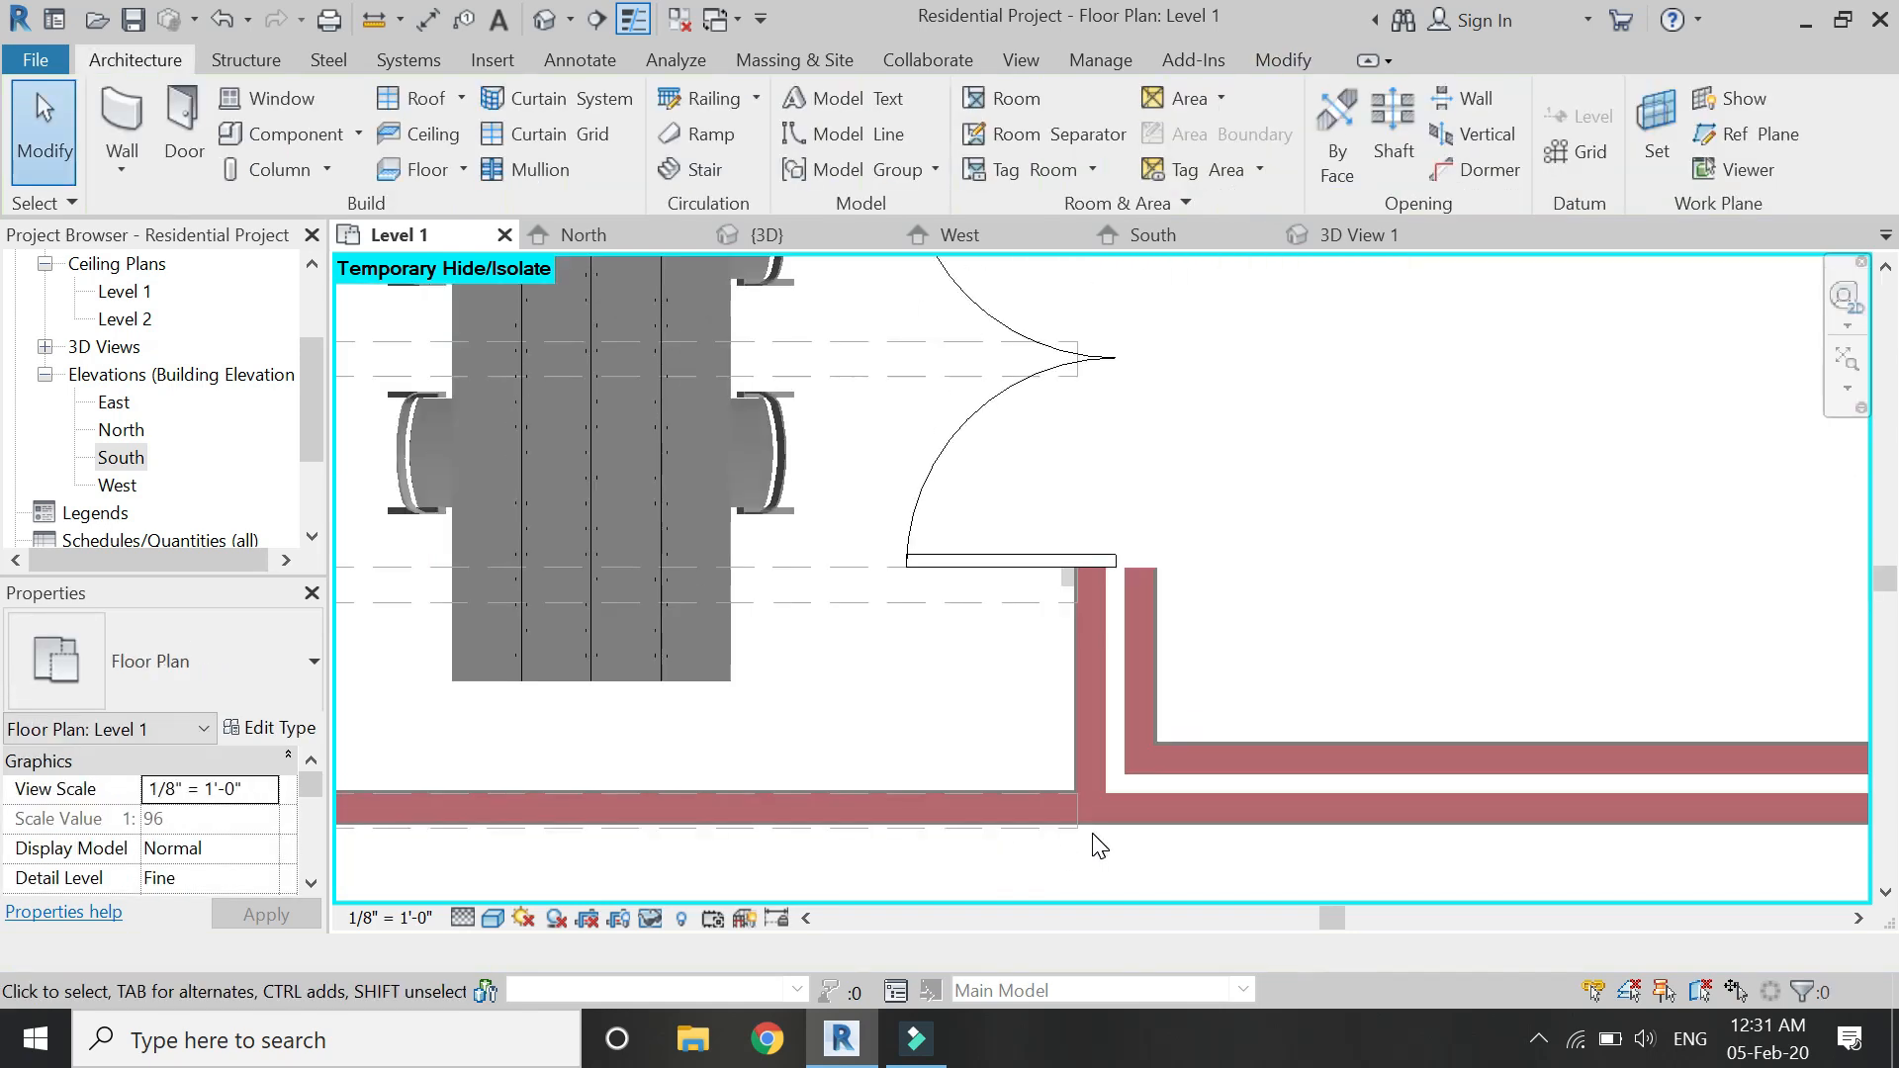
scroll(957, 823, "down", 3)
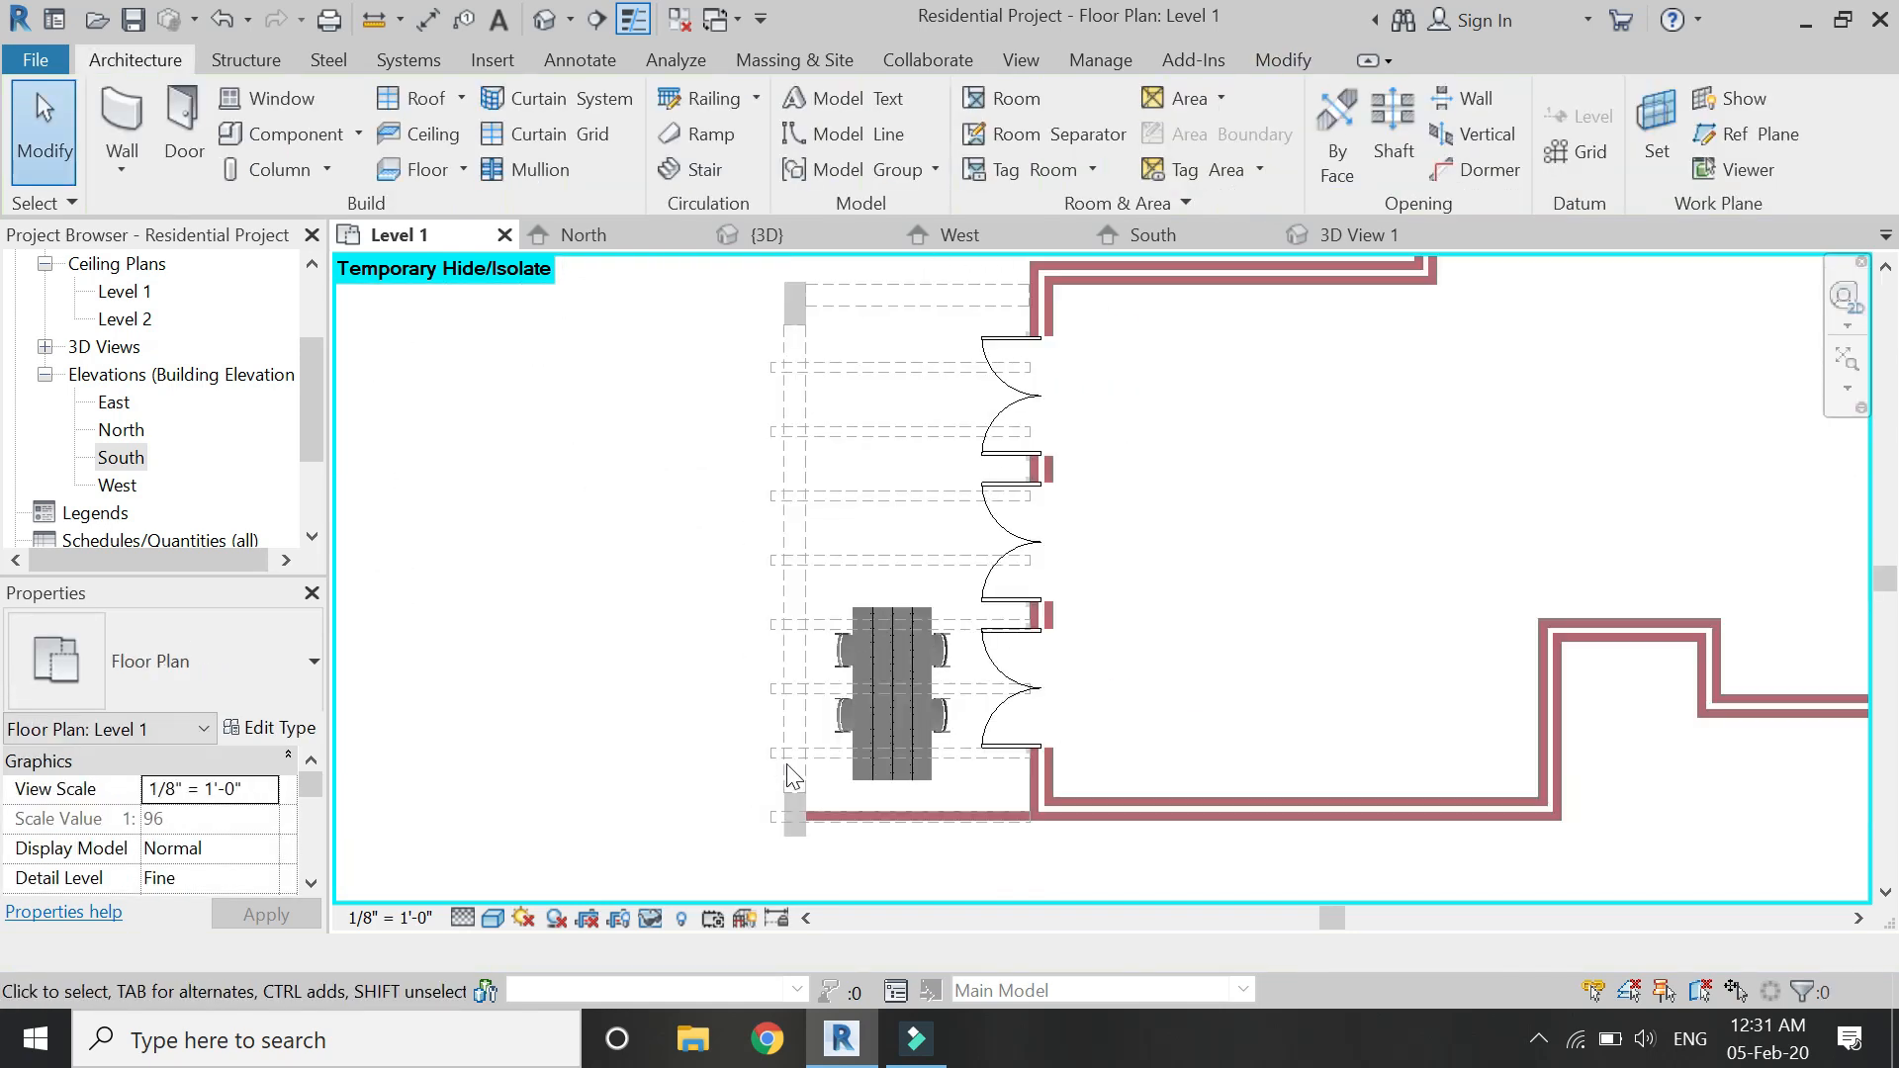
left_click(857, 818)
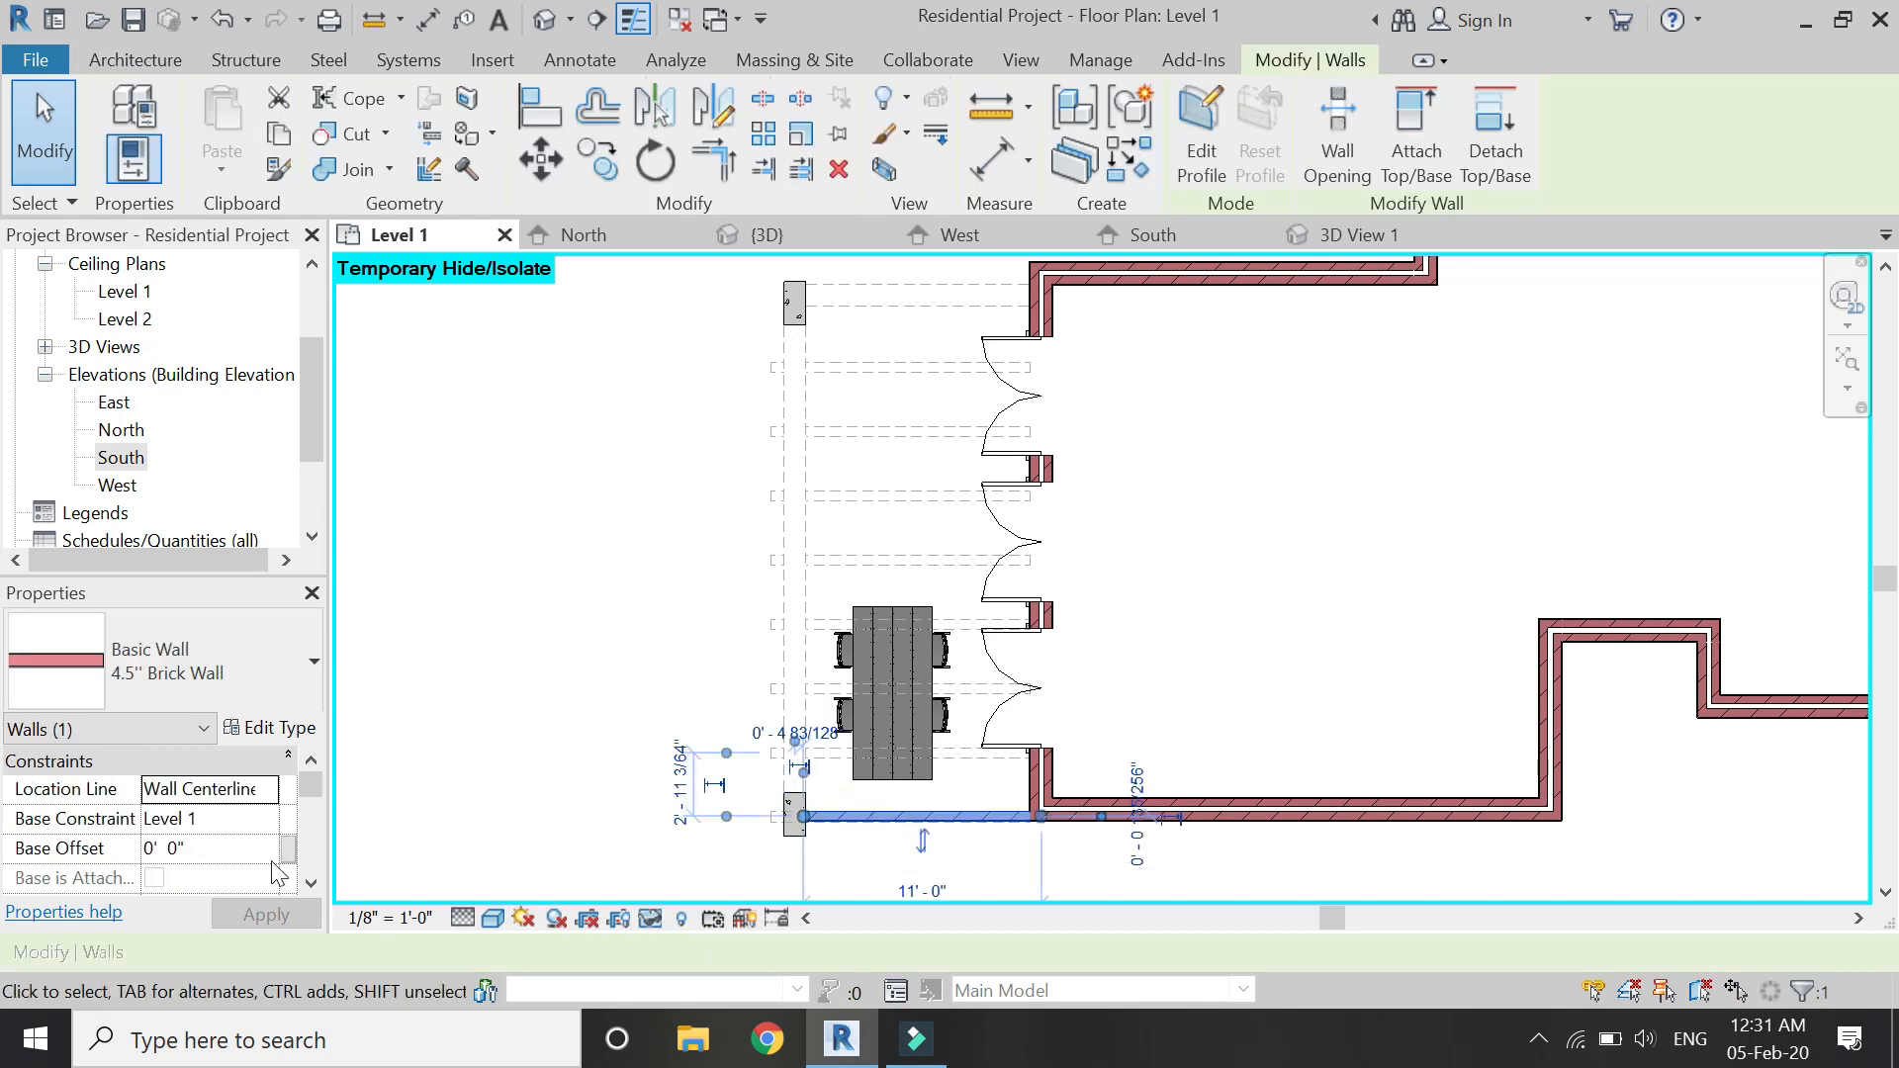
scroll(236, 839, "down", 1)
left_click(242, 827)
type("6'  0\"")
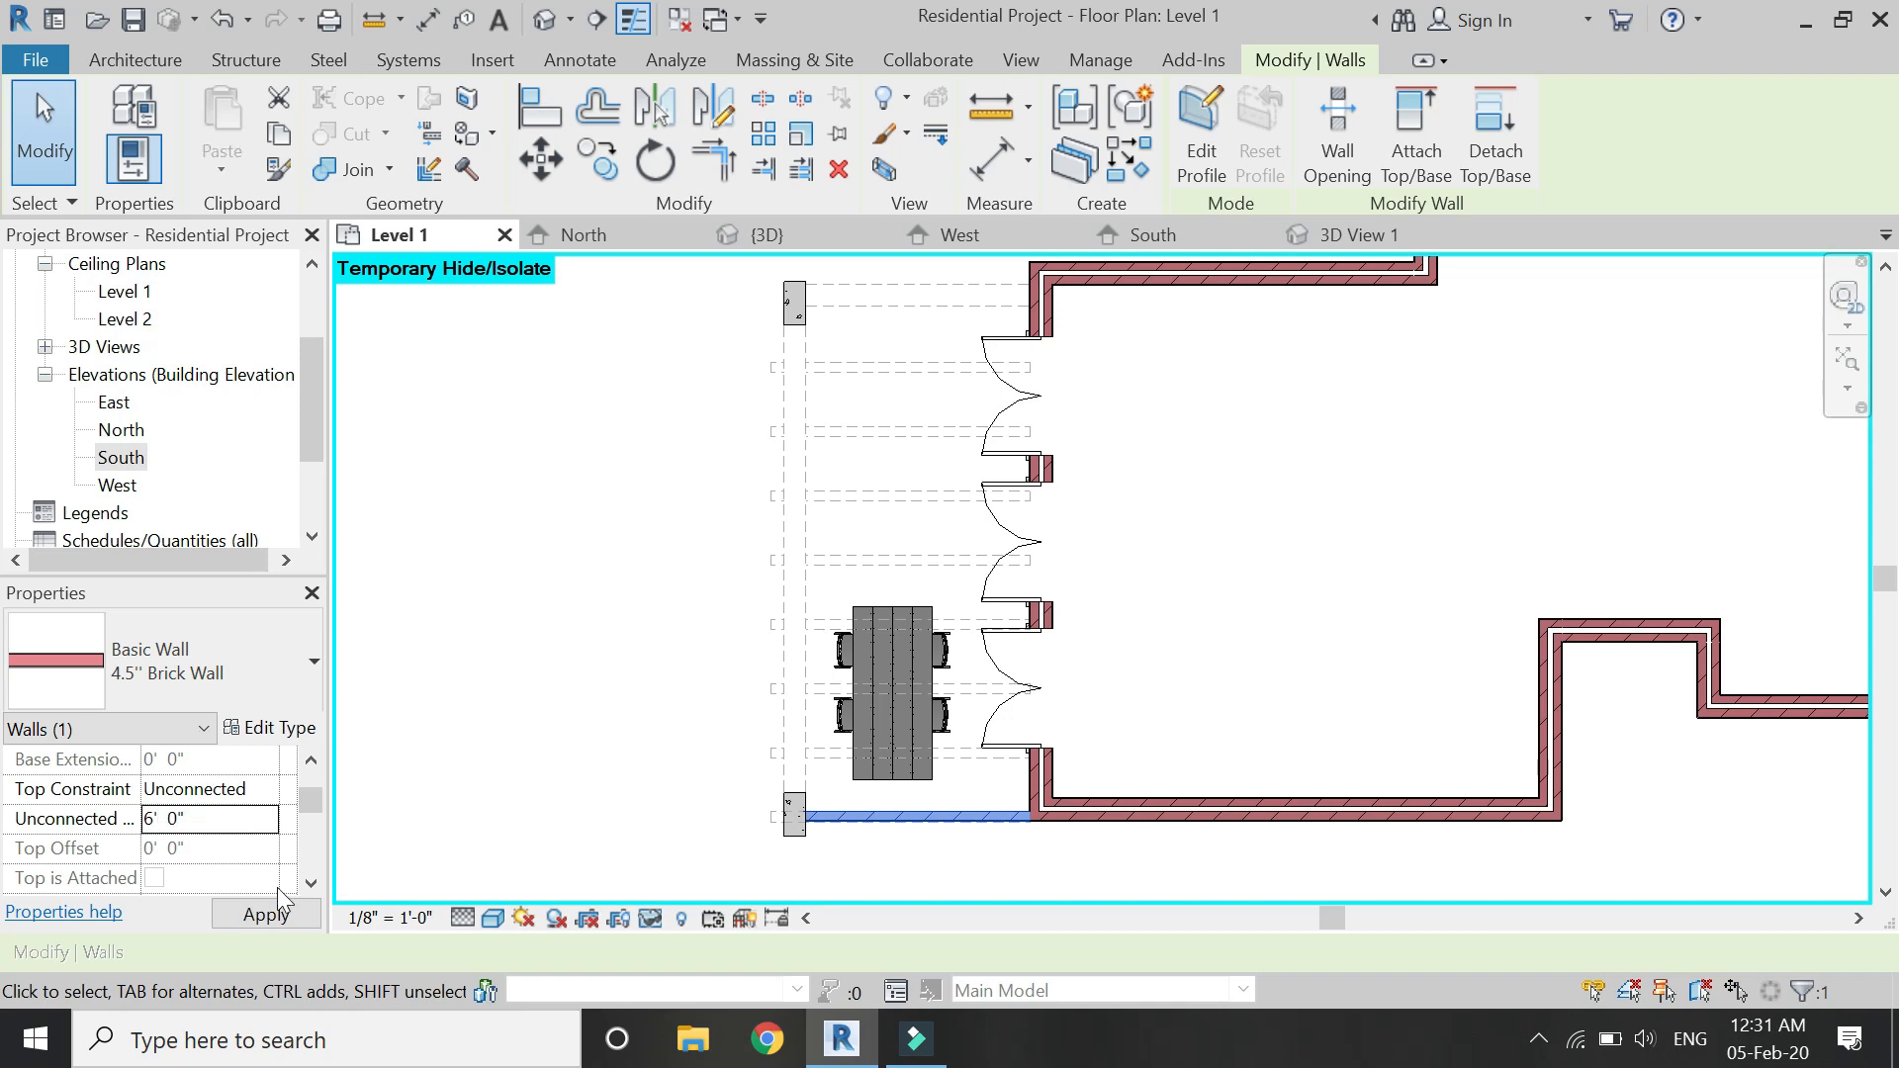
left_click(265, 914)
left_click(566, 656)
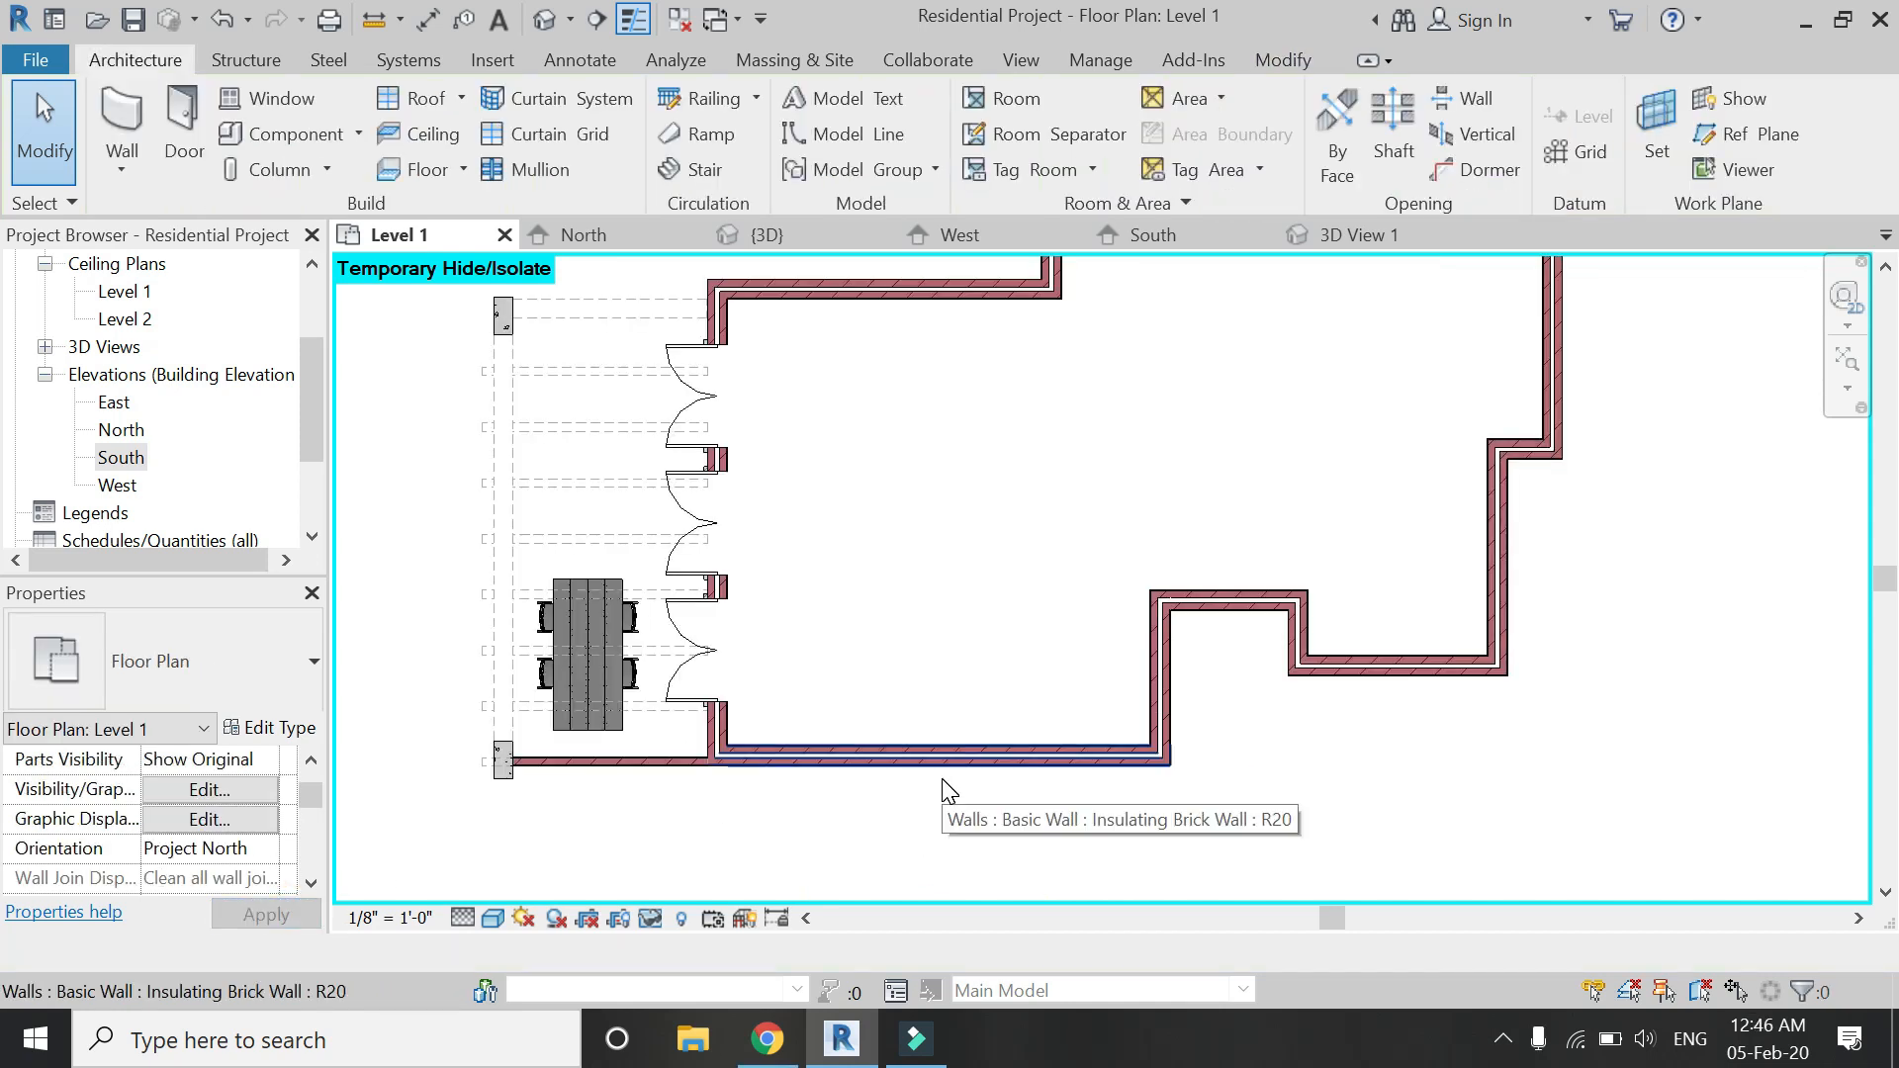
Open the Brick, Common material from the outer structure layer of the house's Insulating Brick Wall type.
scroll(933, 747, "up", 5)
scroll(928, 733, "up", 1)
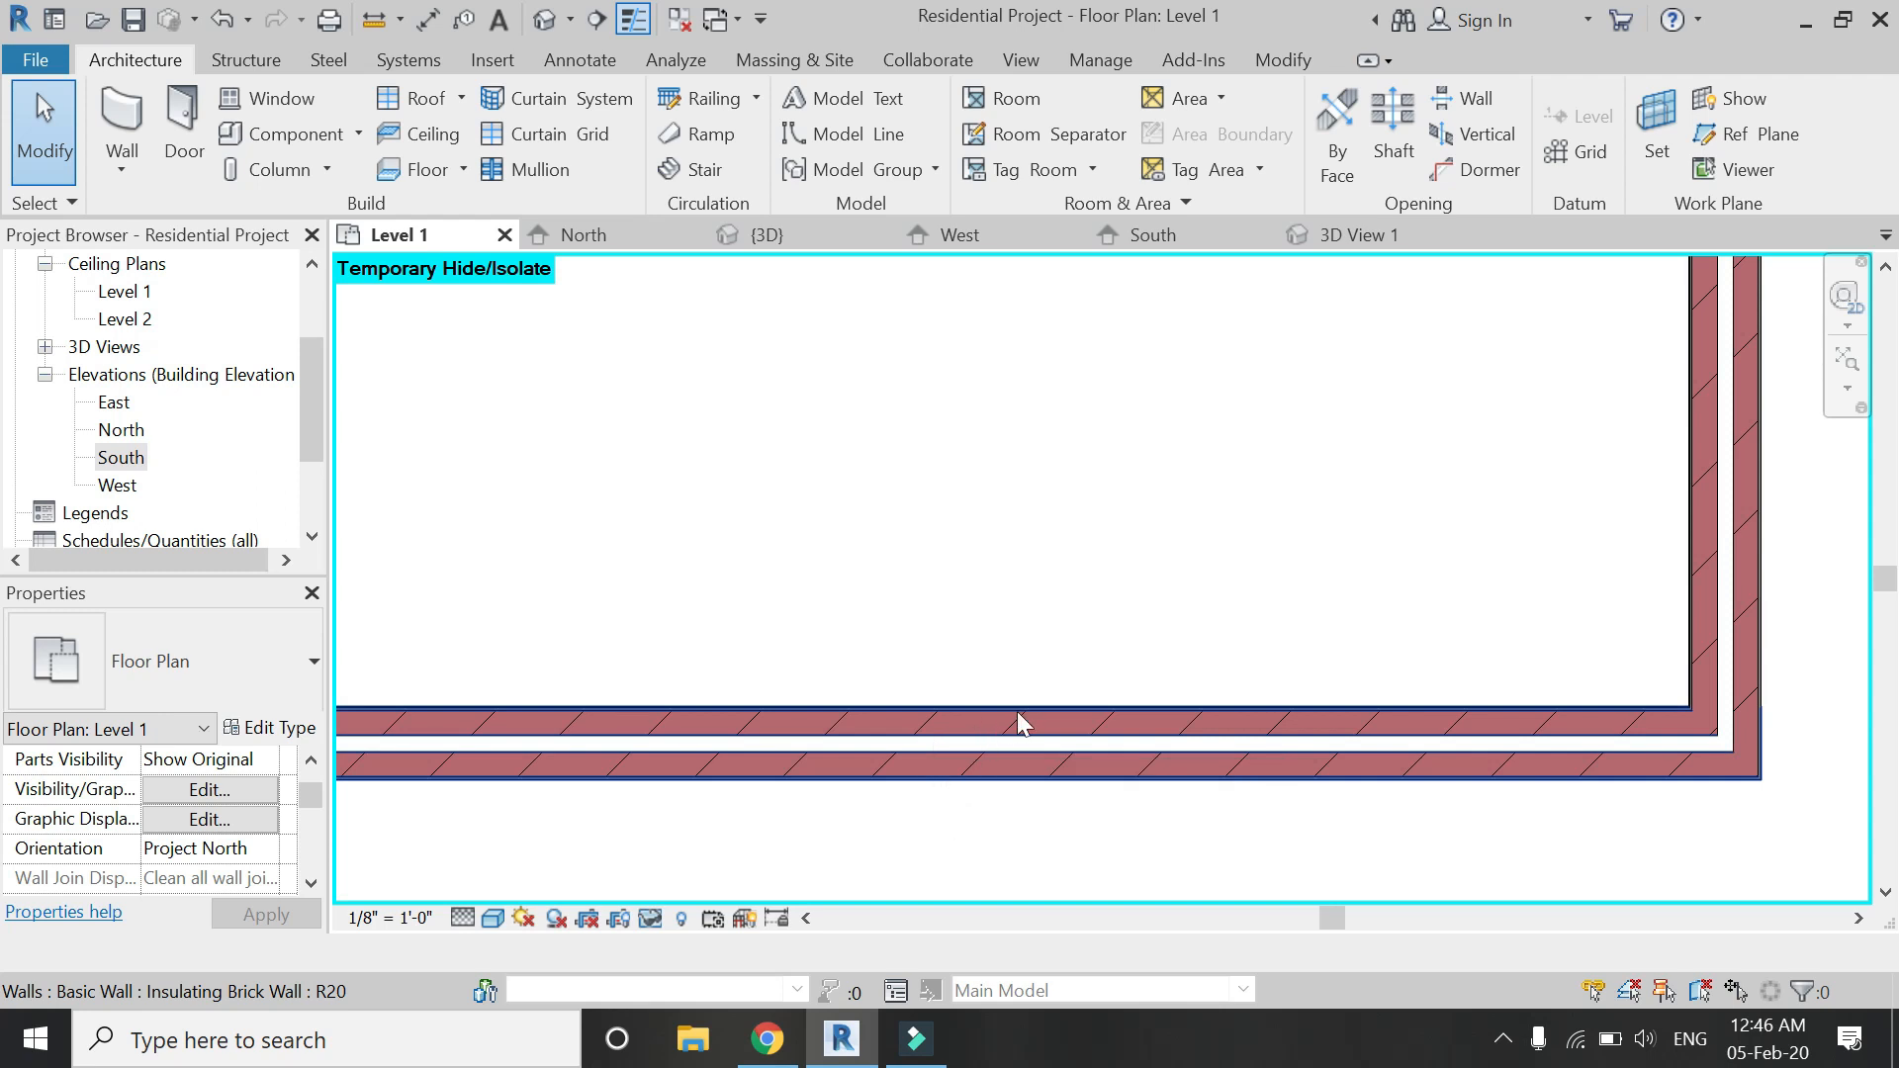
scroll(1029, 732, "down", 2)
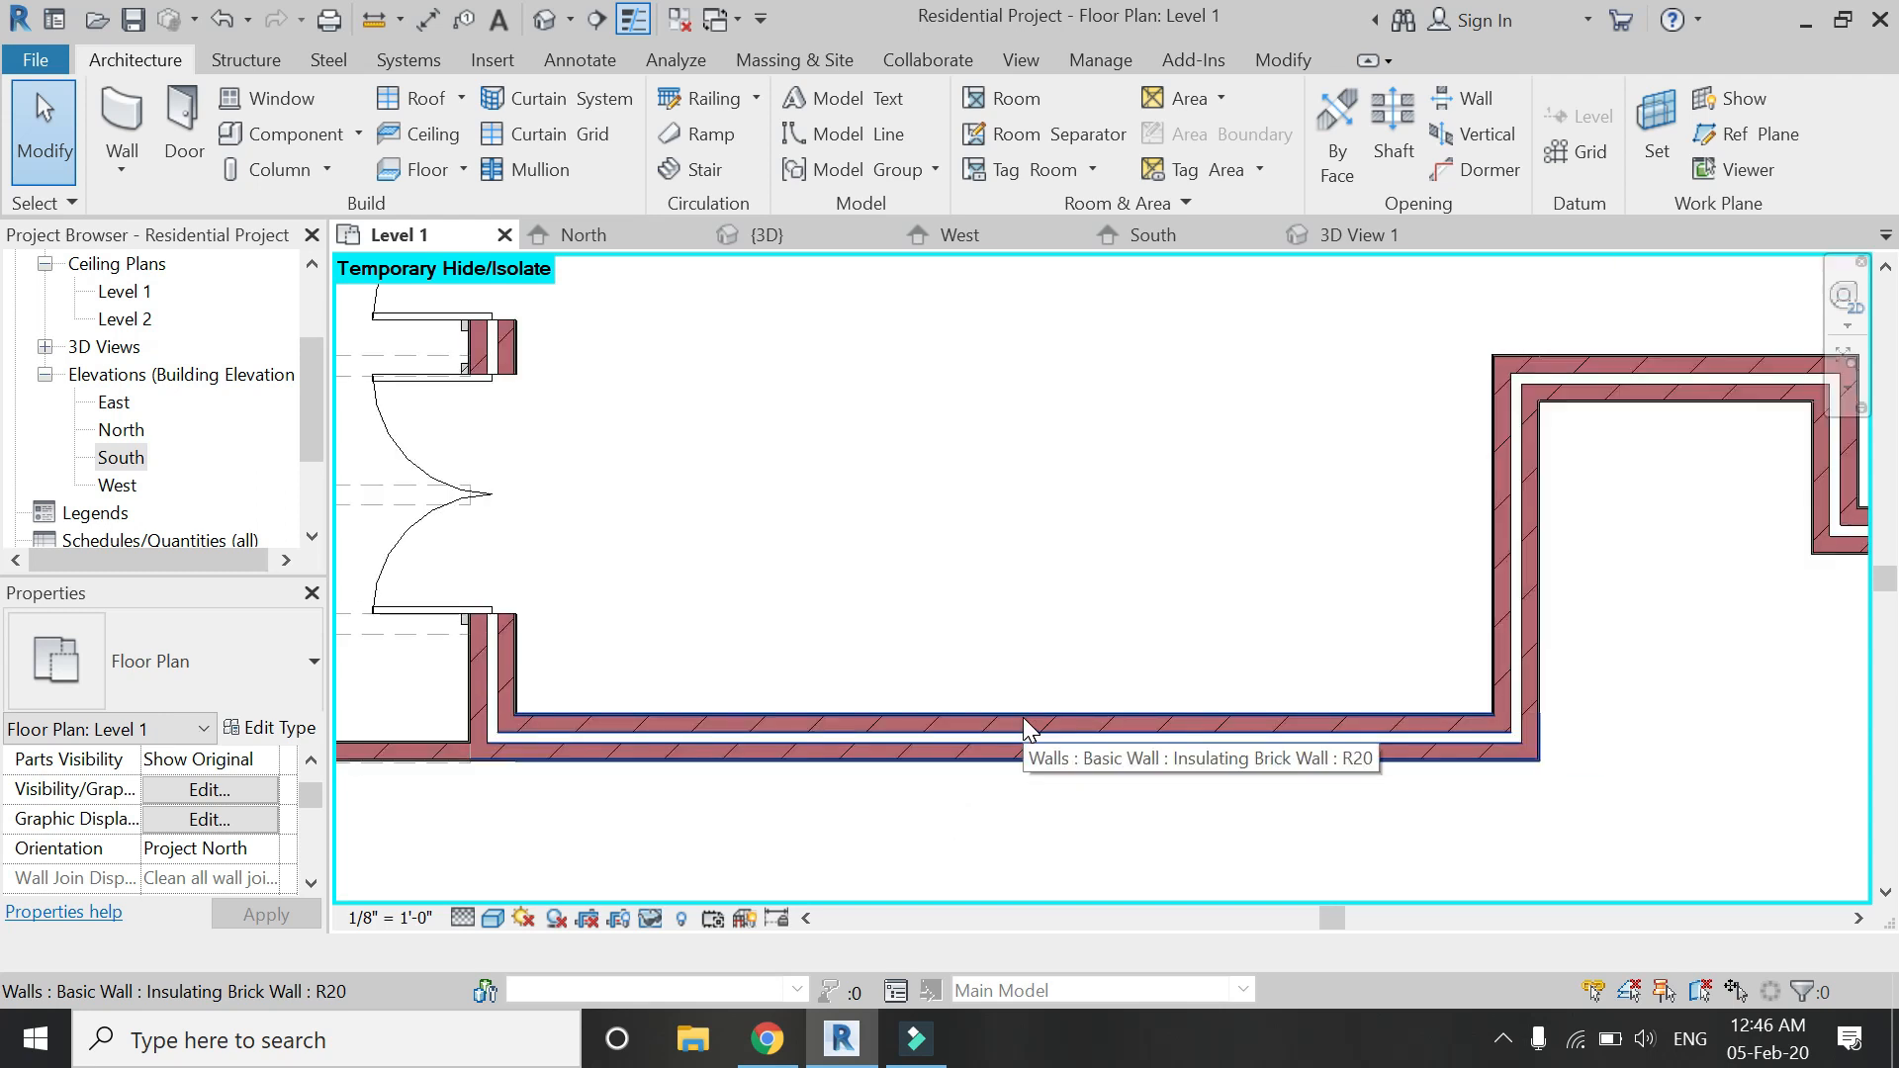
left_click(1028, 737)
left_click(265, 728)
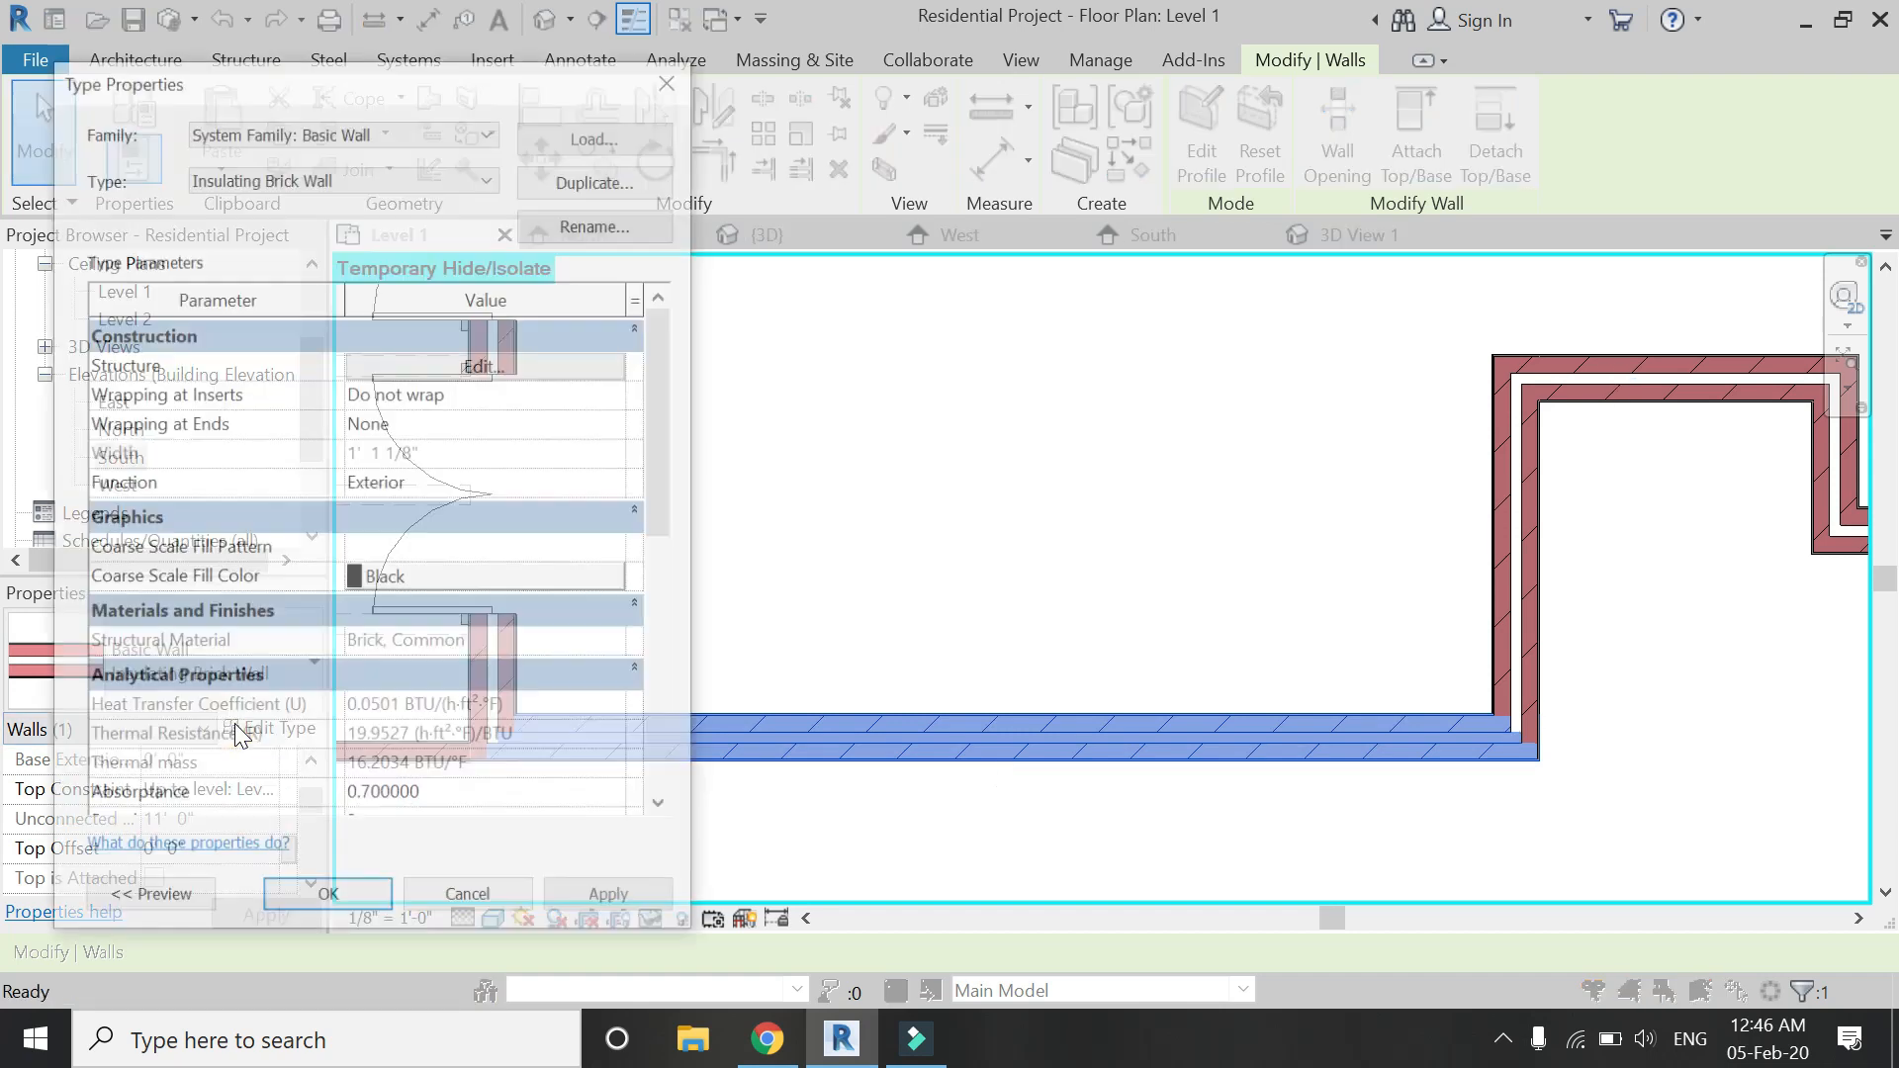
left_click(409, 374)
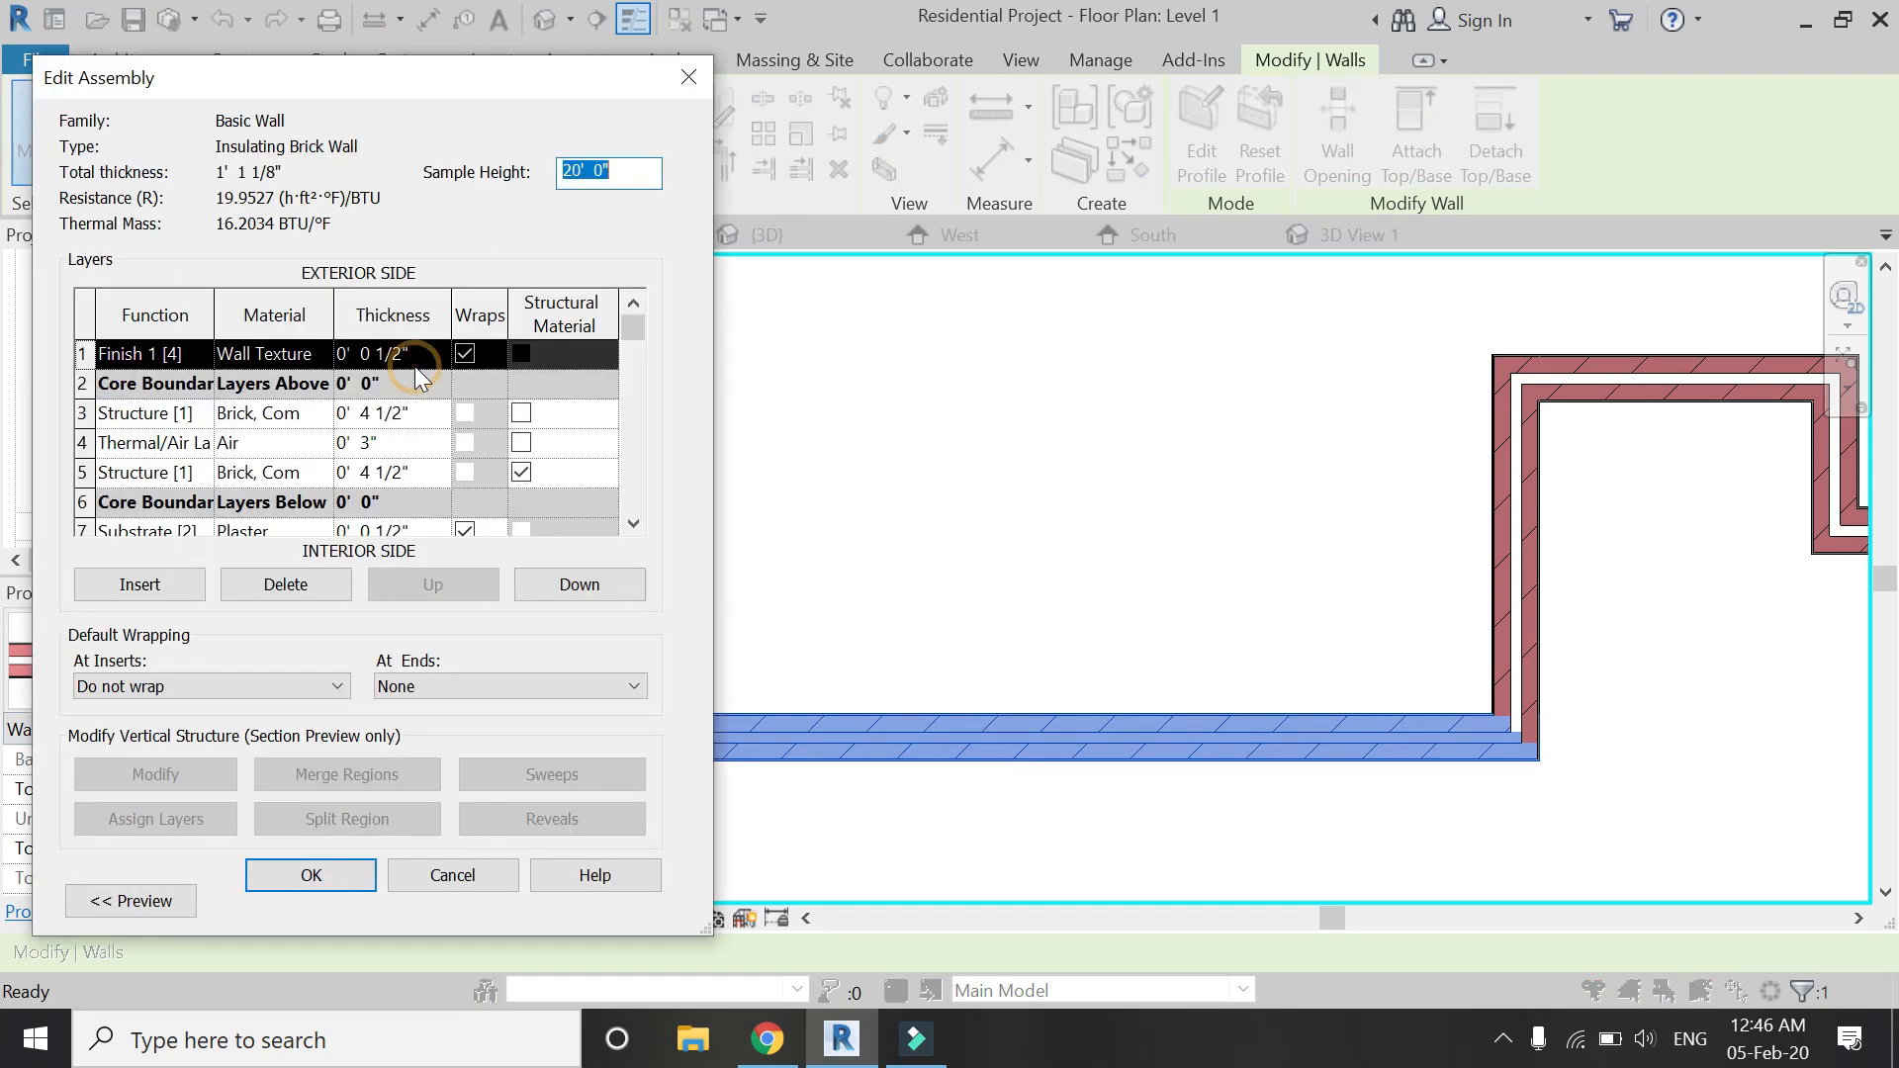
left_click(297, 415)
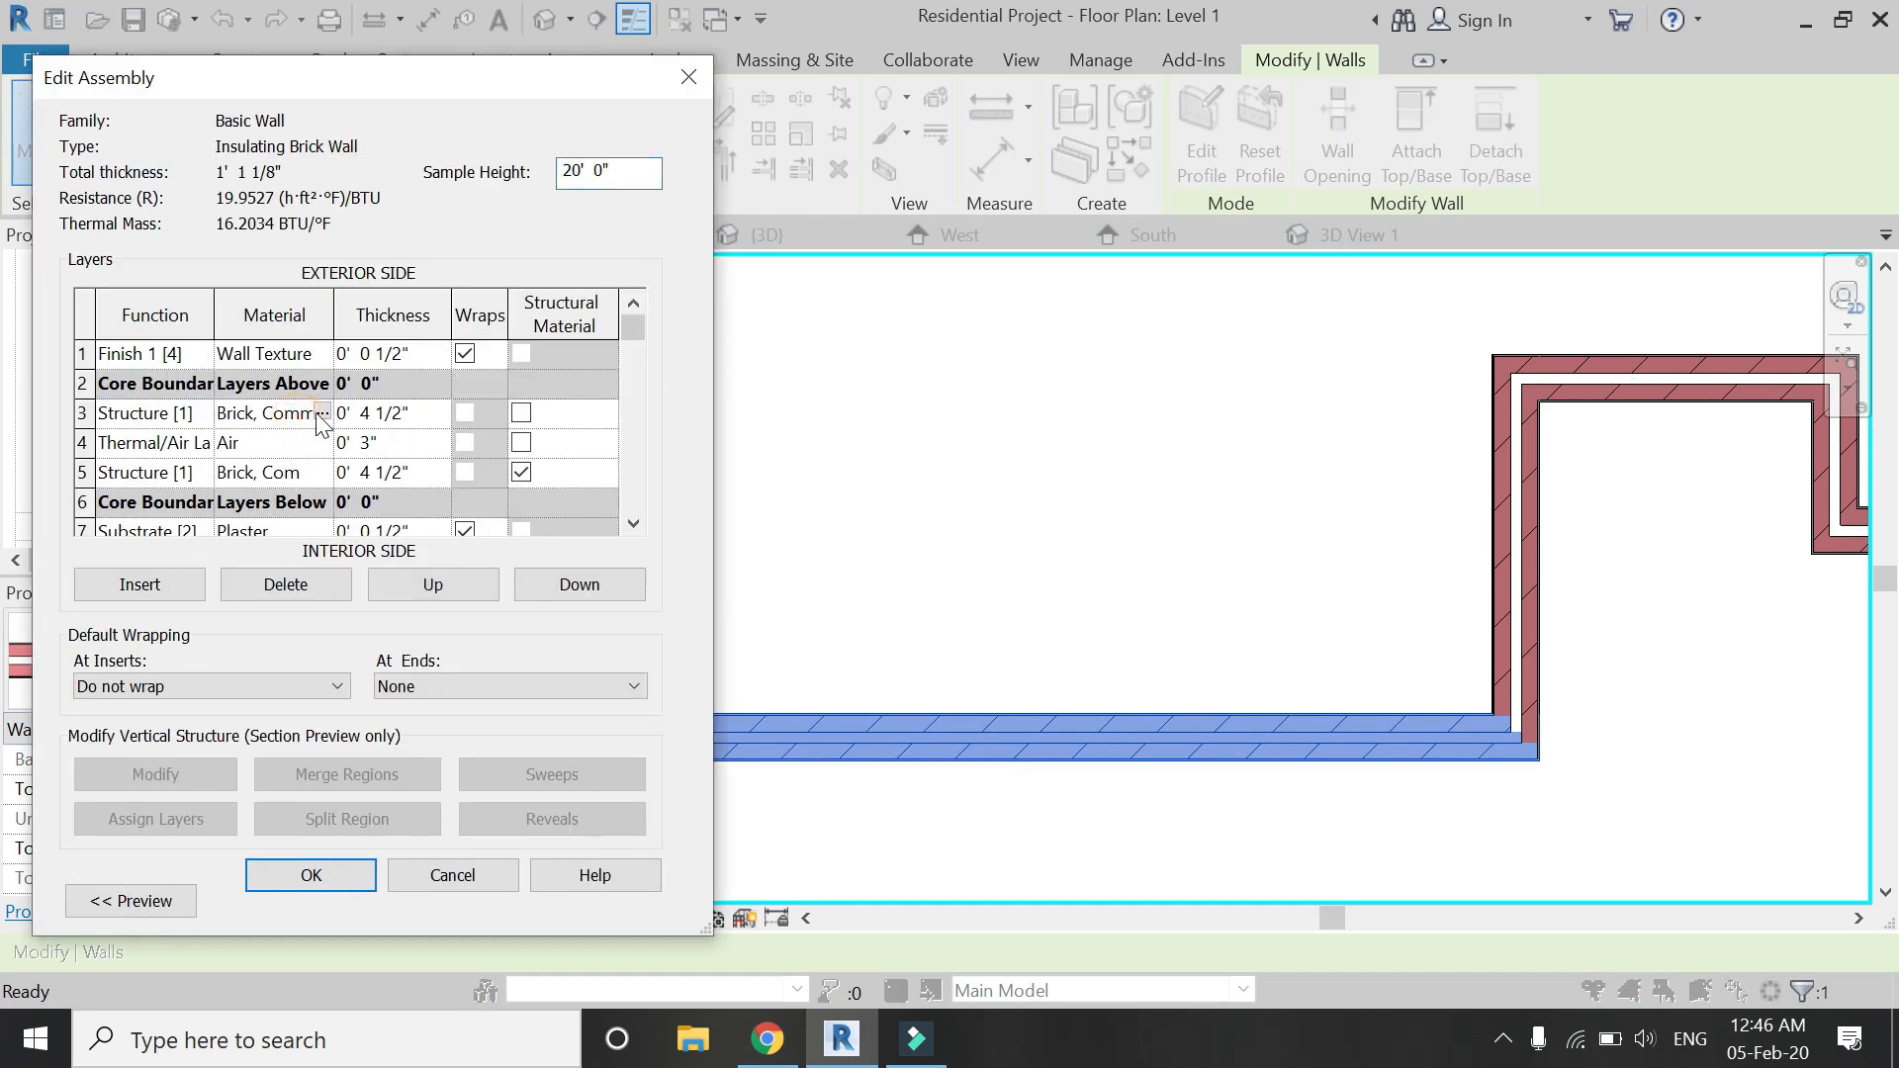
left_click(325, 413)
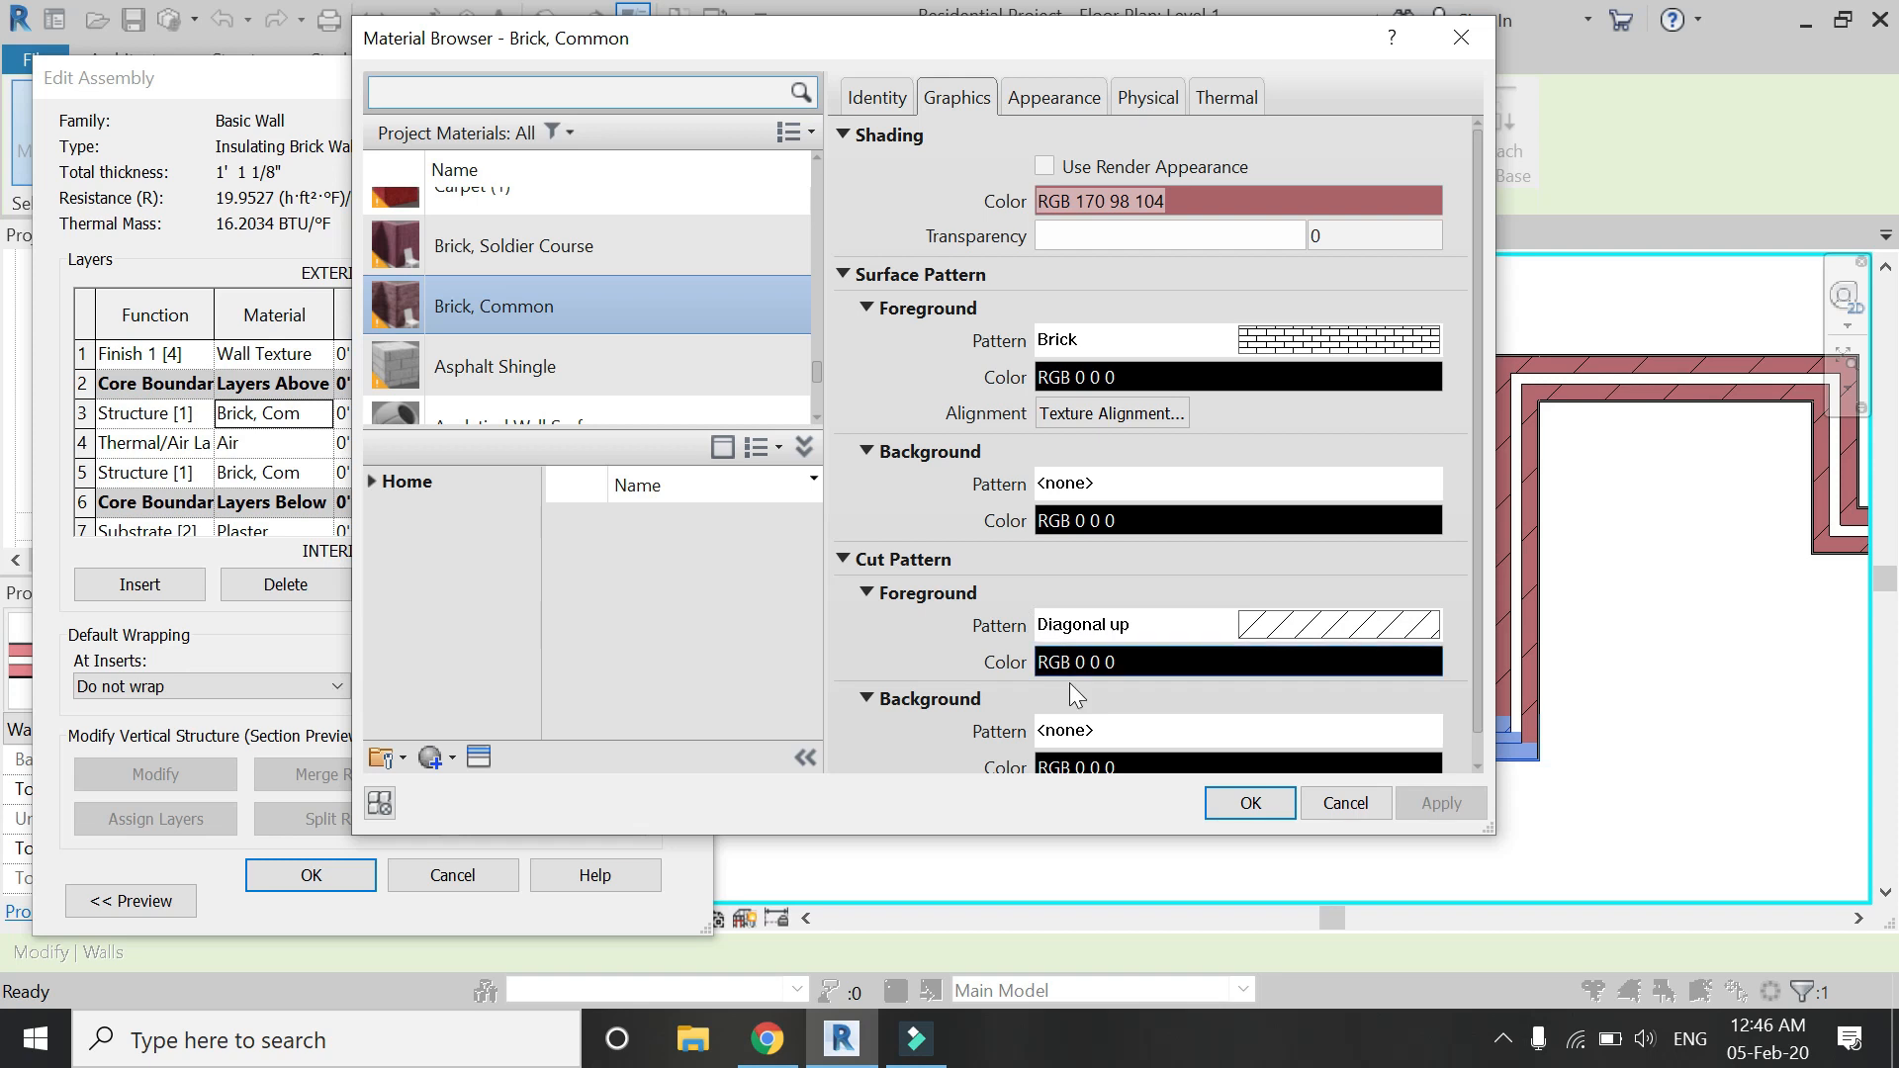
Open the foreground cut pattern choices for Brick, Common and rename the Steel drafting pattern as Brick pattern.
left_click(1270, 626)
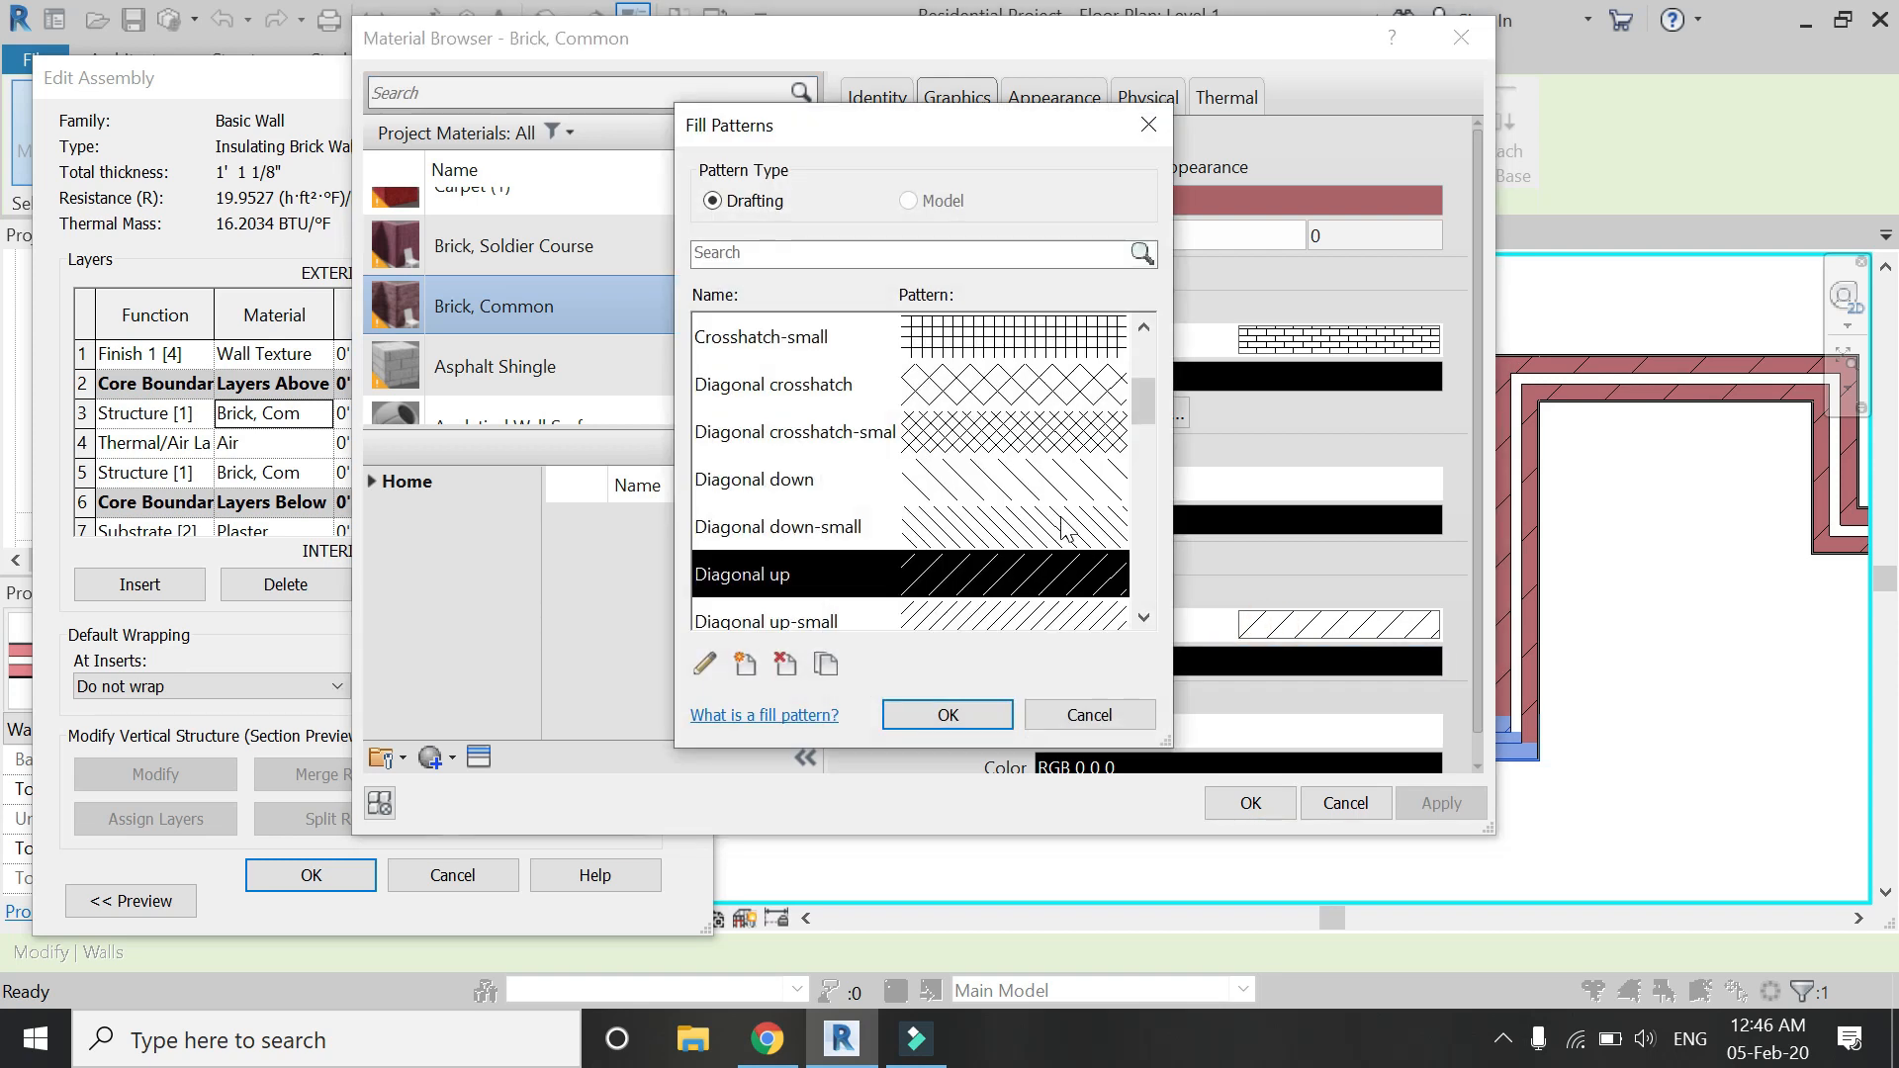
scroll(1065, 529, "down", 2)
scroll(1066, 530, "down", 2)
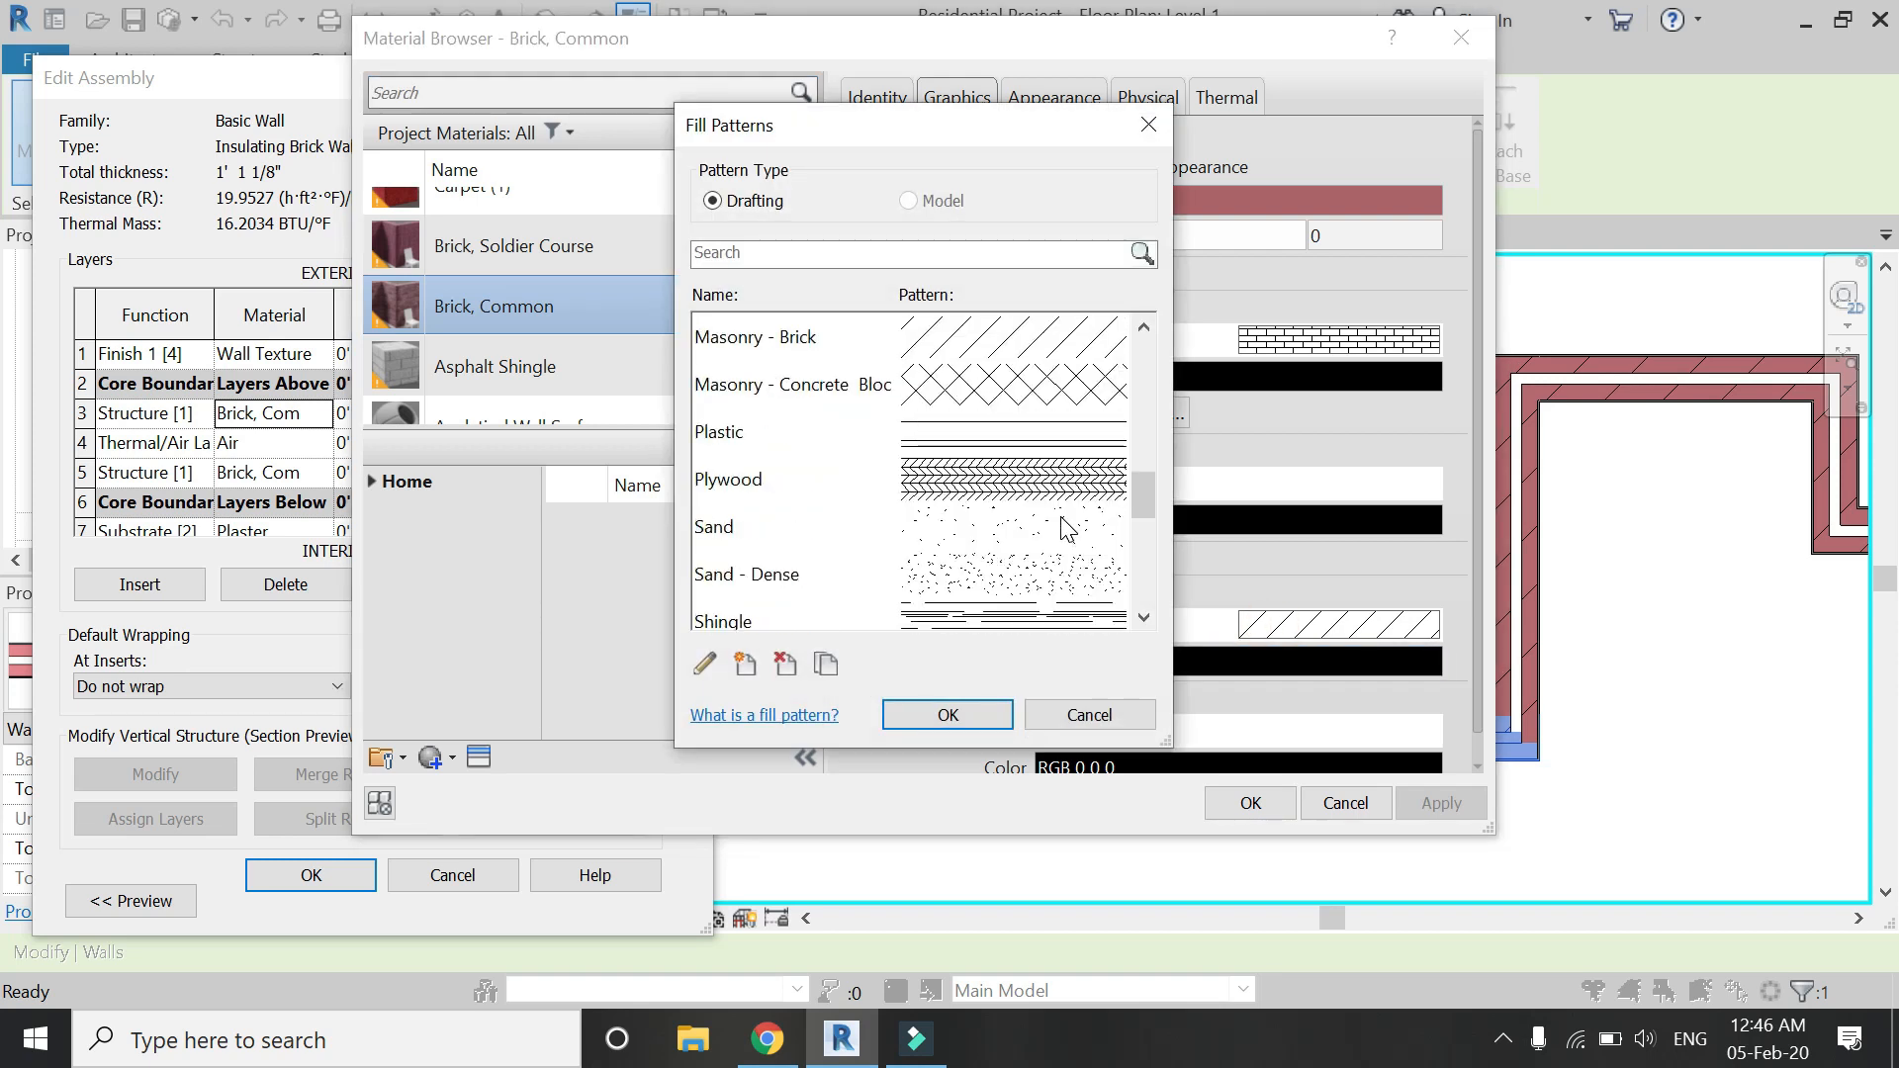
scroll(1065, 530, "down", 1)
left_click(1066, 529)
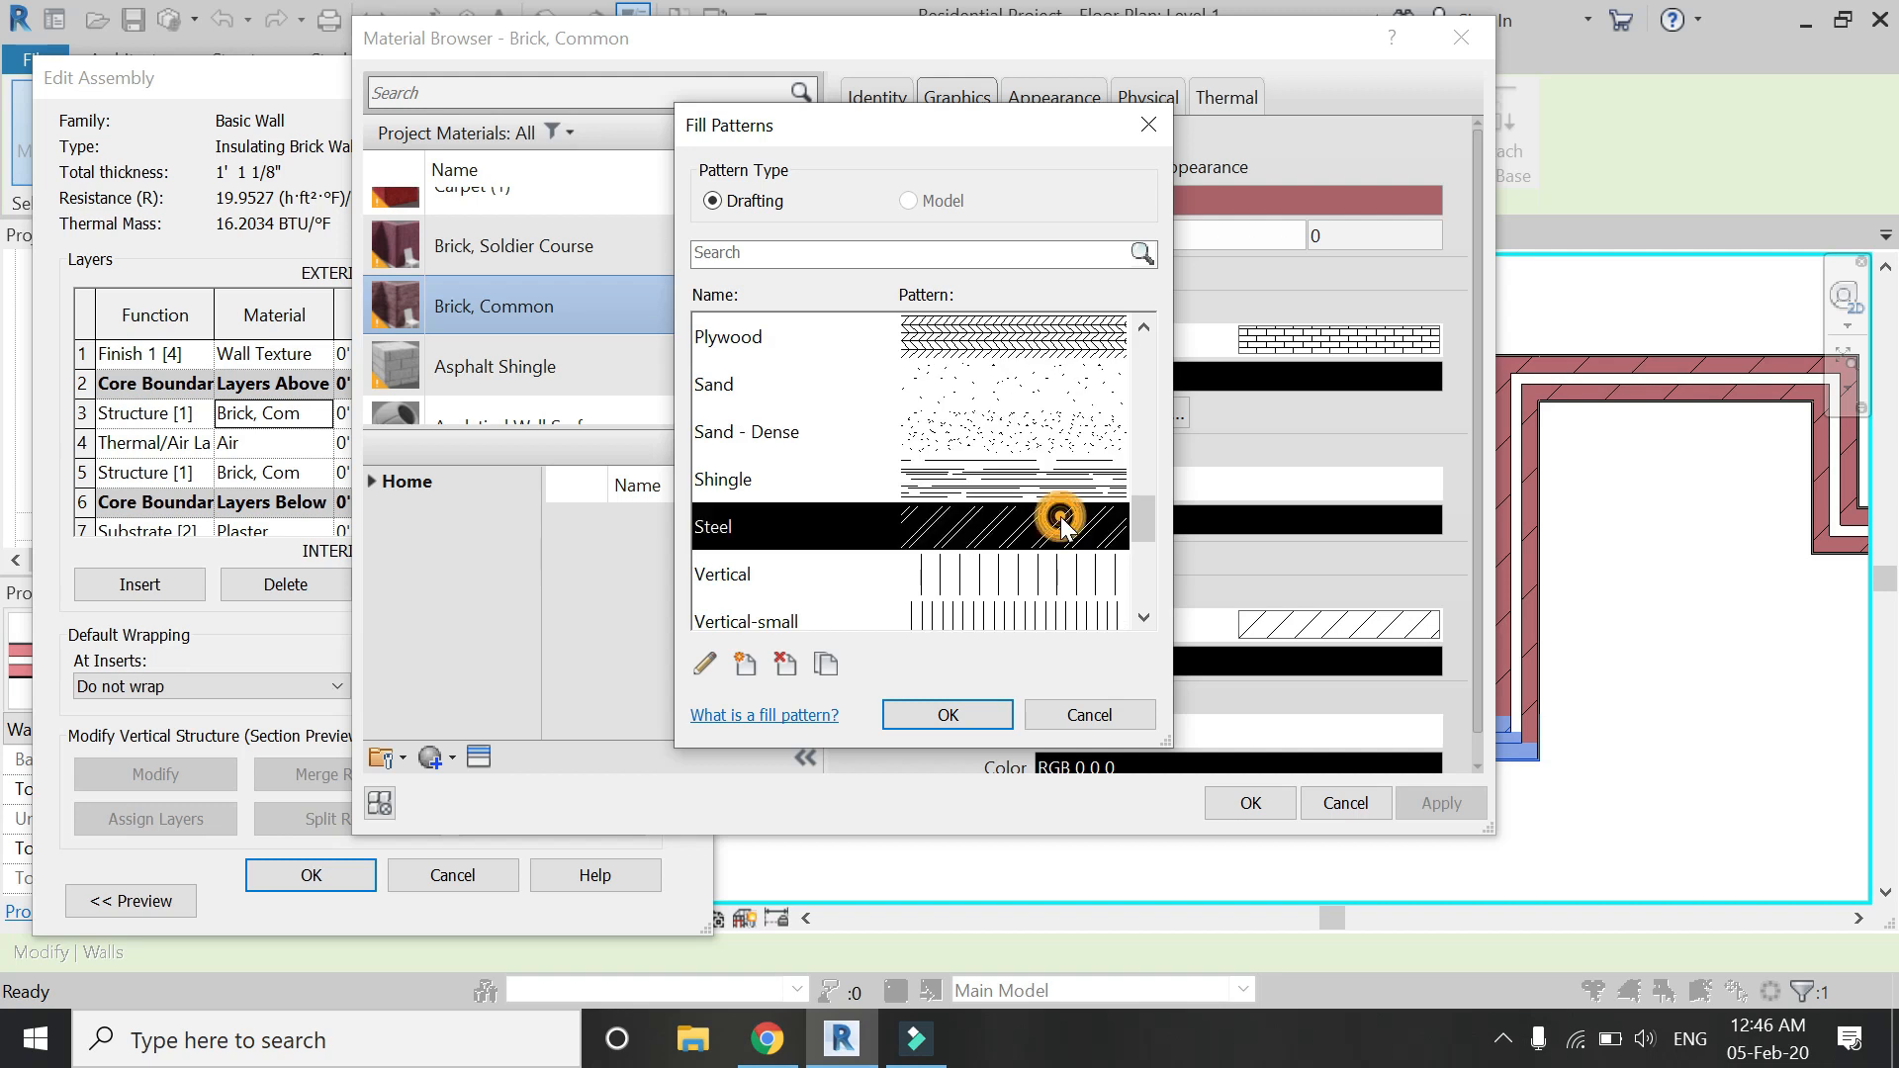
left_click(706, 664)
left_click_drag(905, 330, 798, 358)
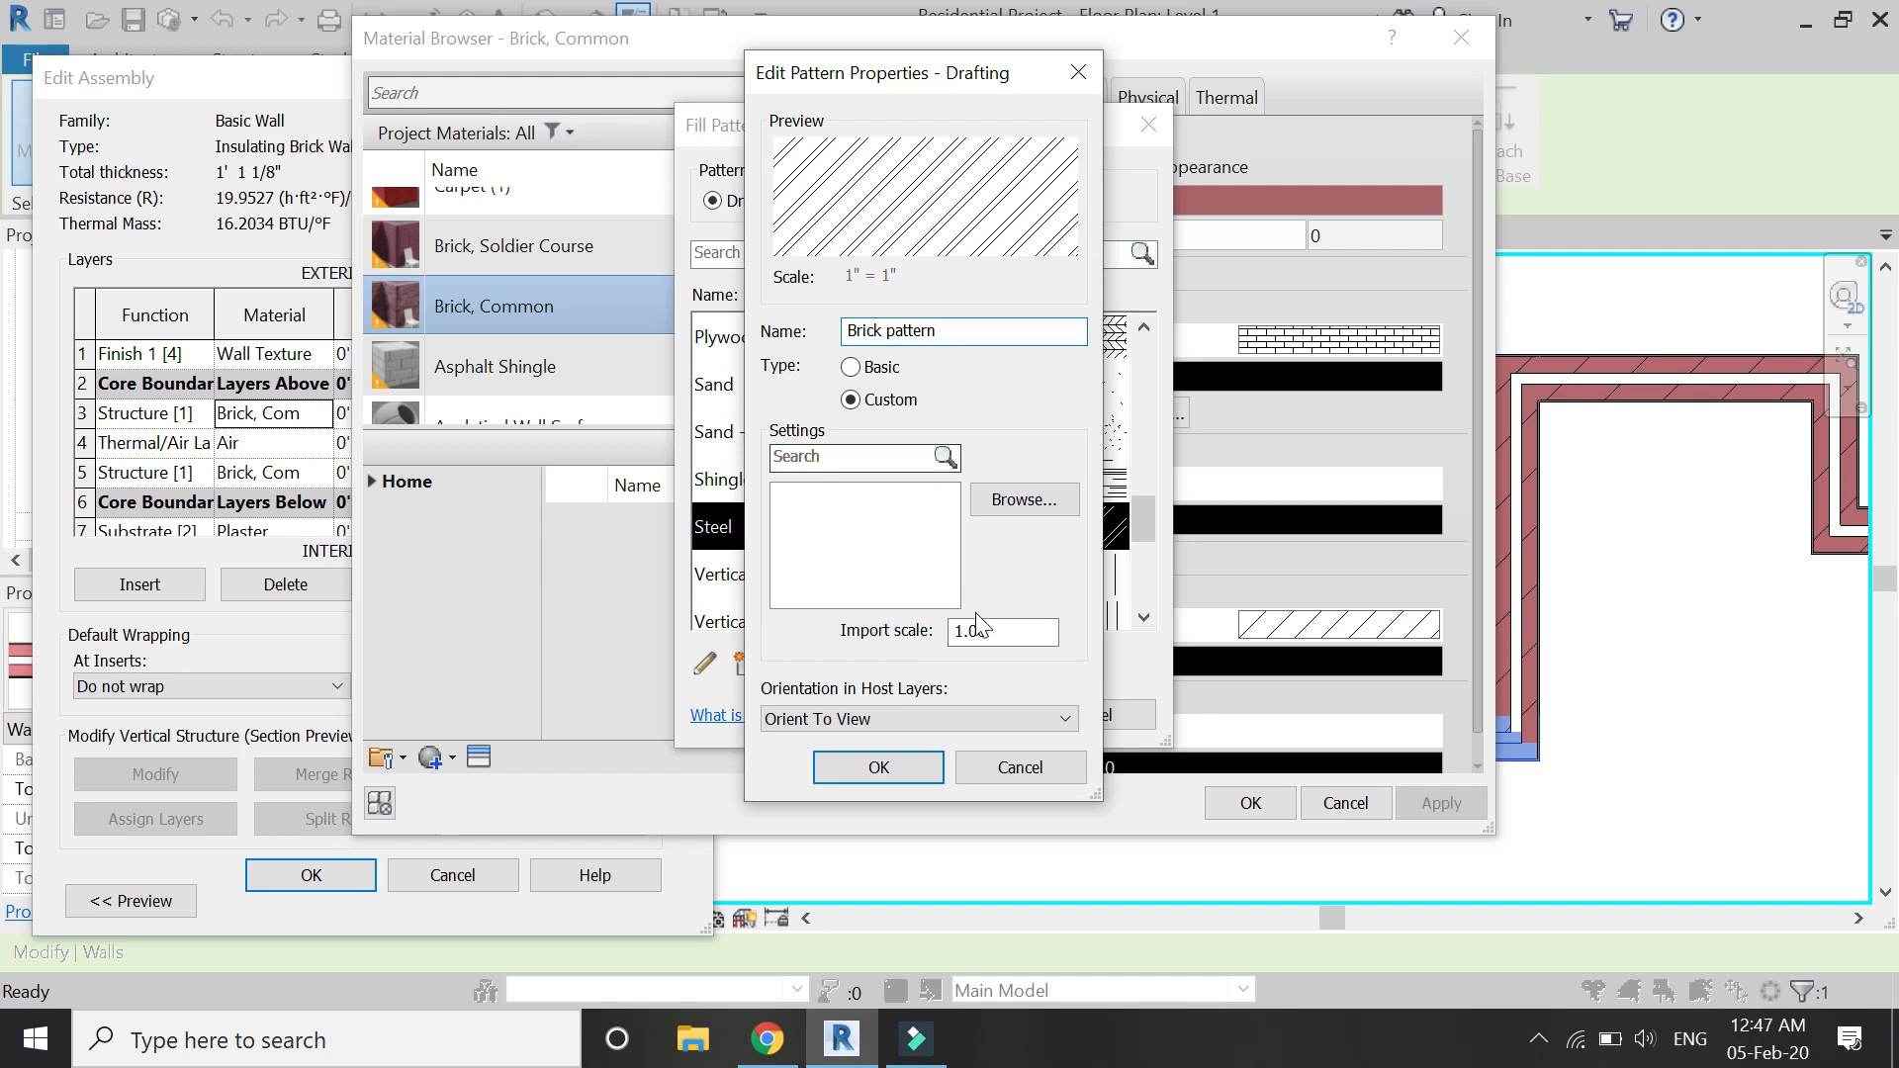
Set the import scale of Brick pattern to 0.25 and accept the pattern properties.
left_click_drag(1056, 632, 869, 639)
type("0.")
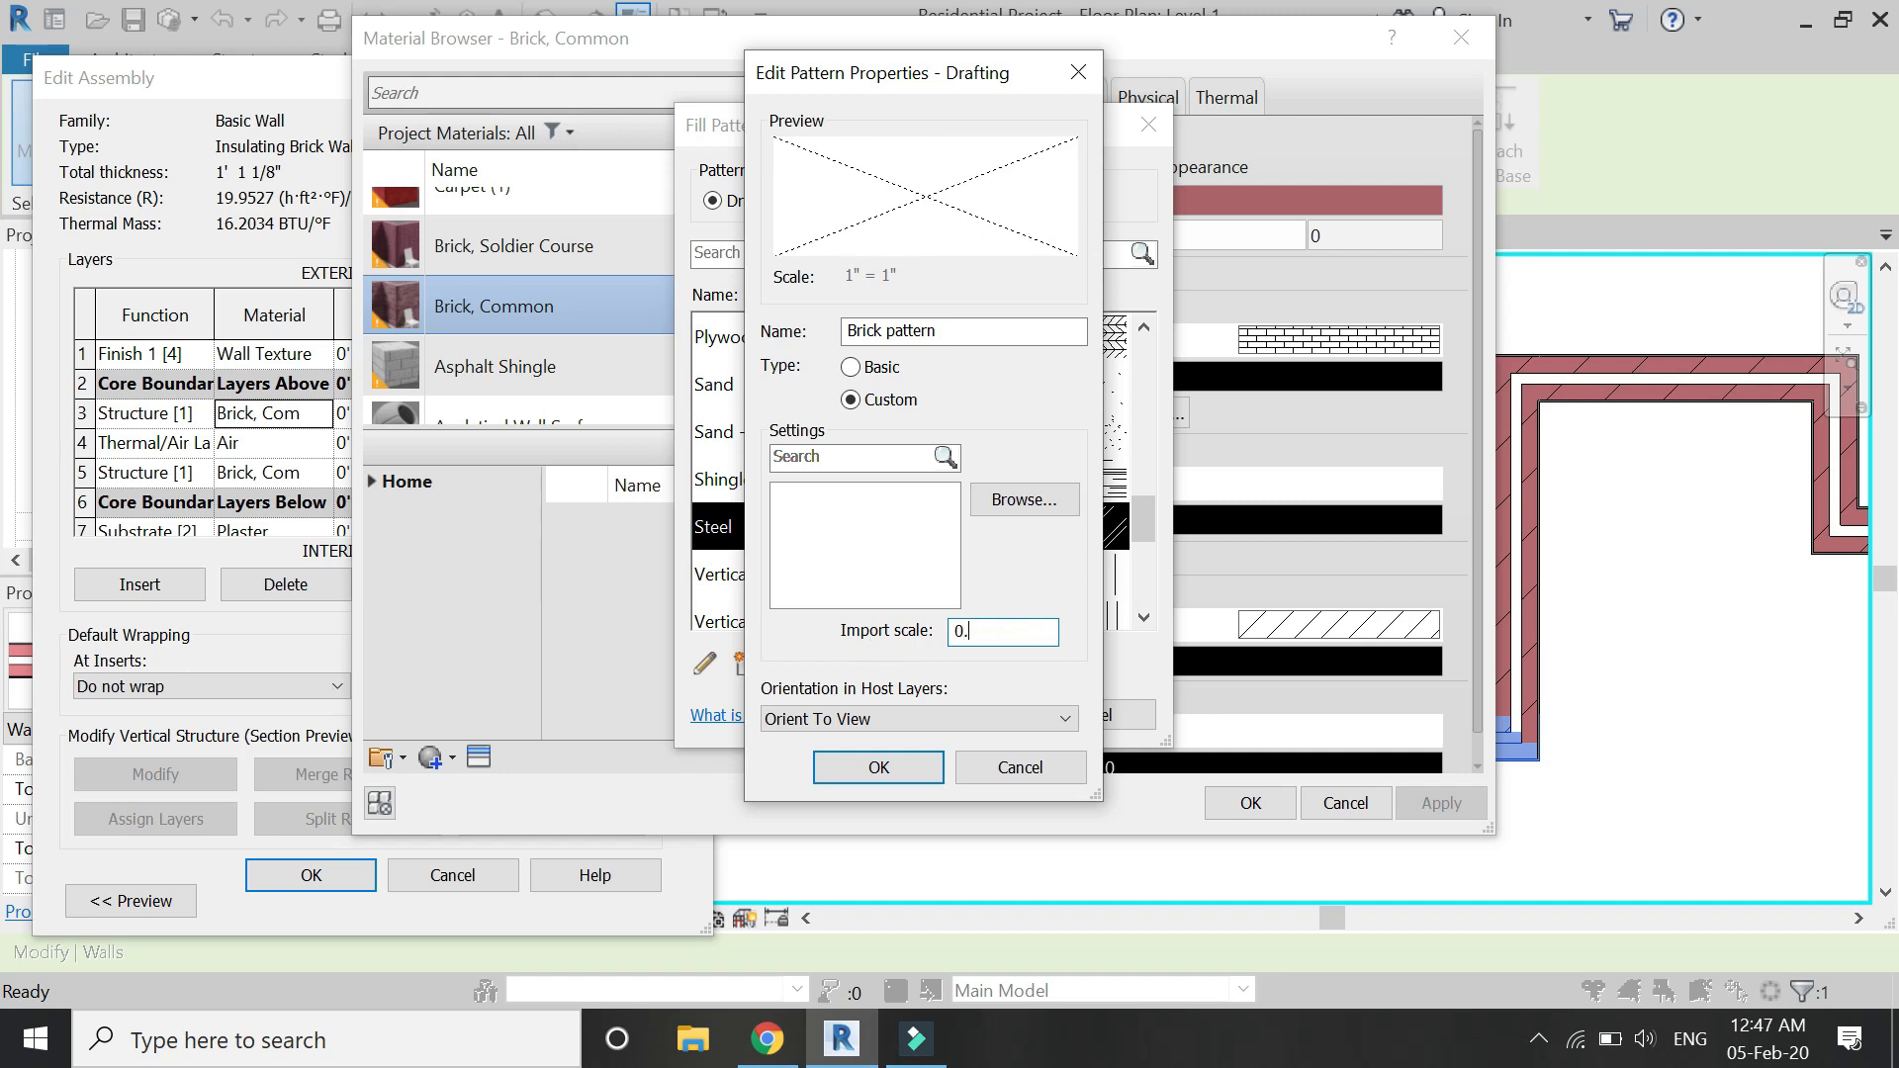
type("25")
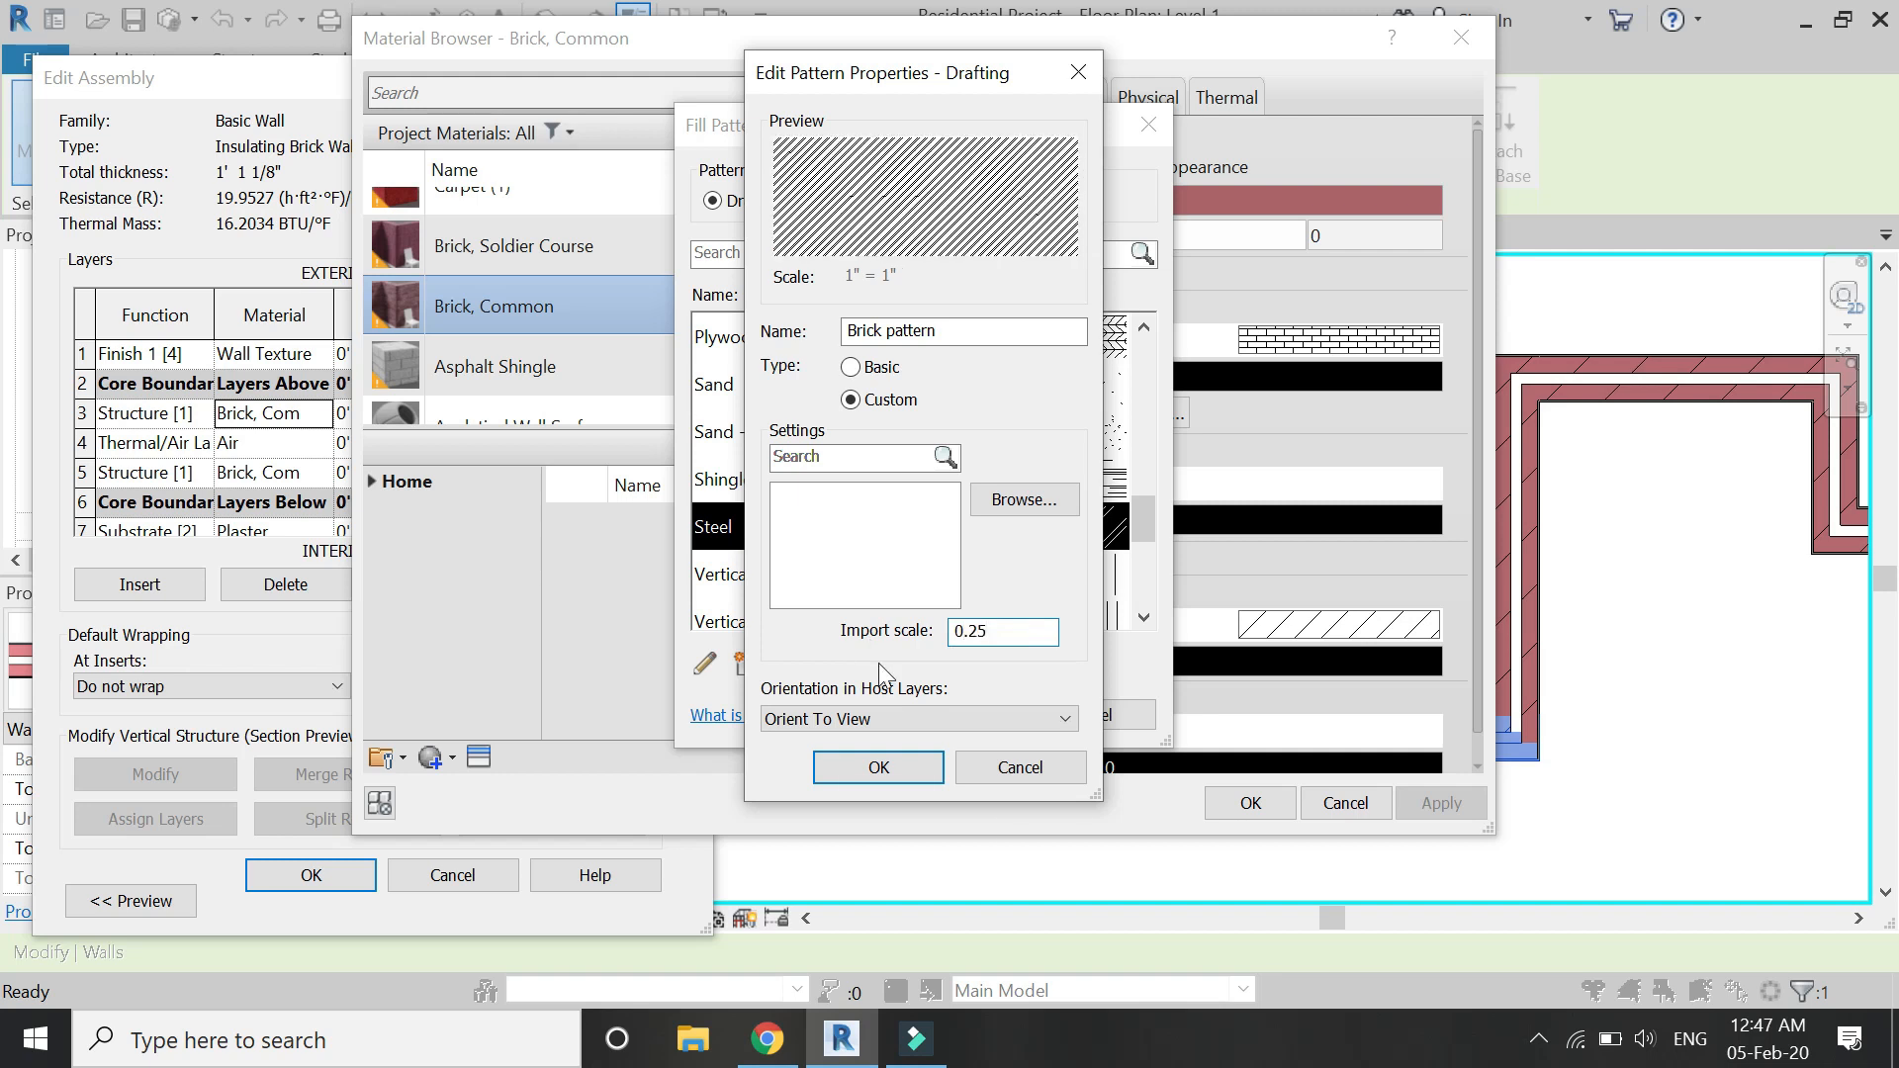
left_click(906, 772)
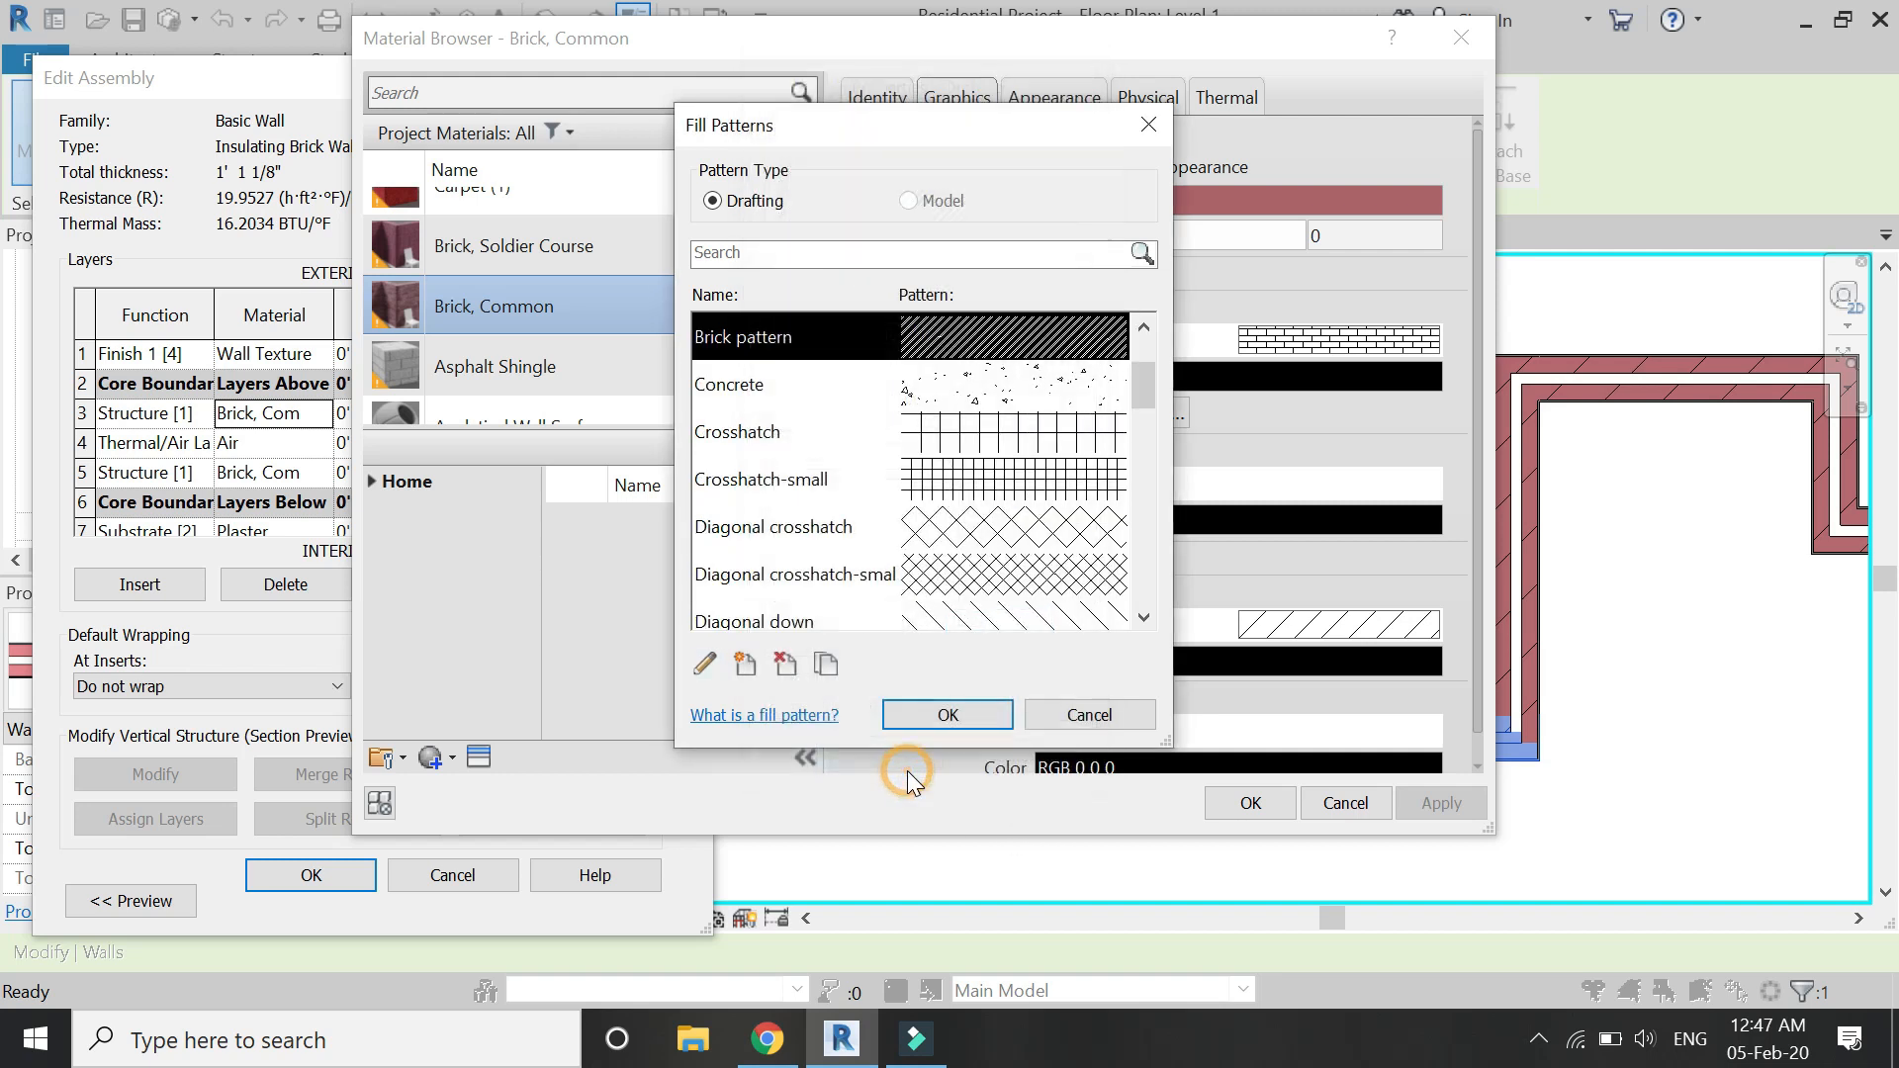
Assign Brick pattern as the foreground cut pattern of Brick, Common and accept the material, wall assembly and type changes.
left_click(922, 721)
left_click(1450, 805)
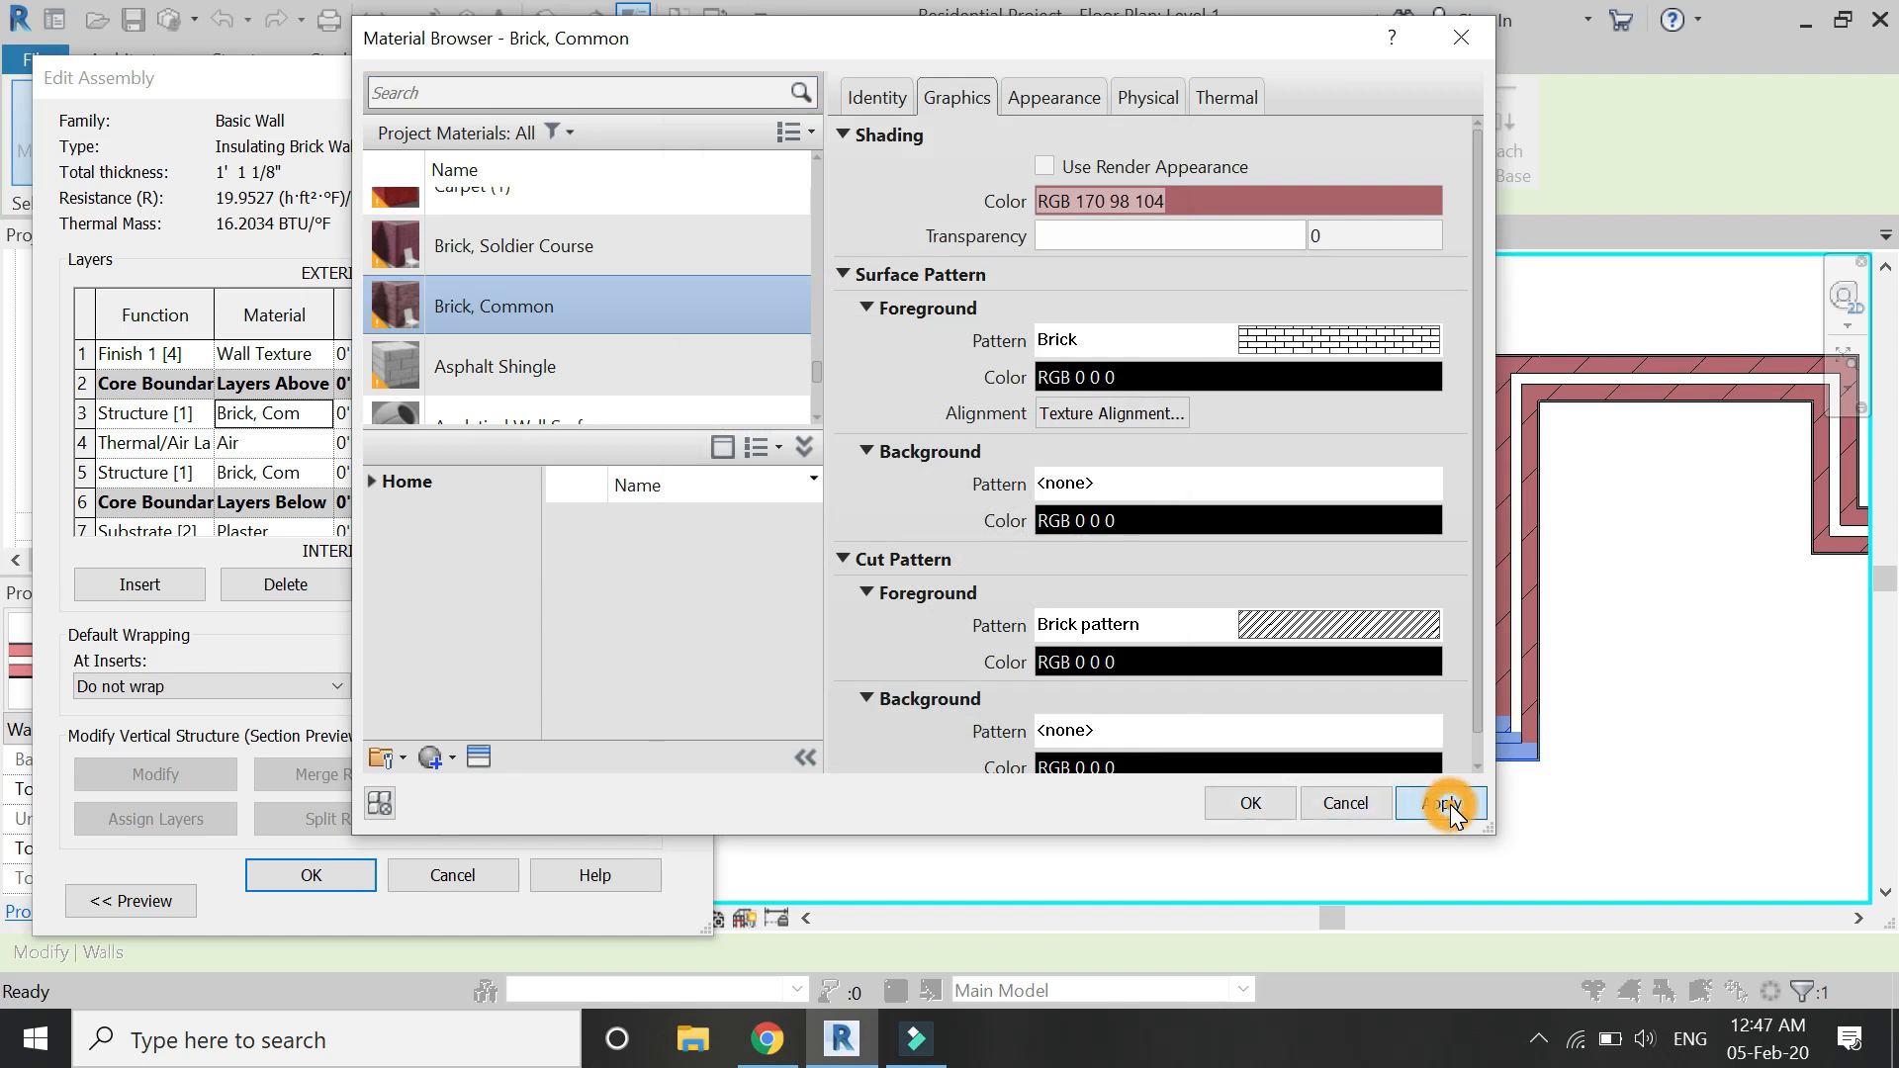
left_click(1248, 802)
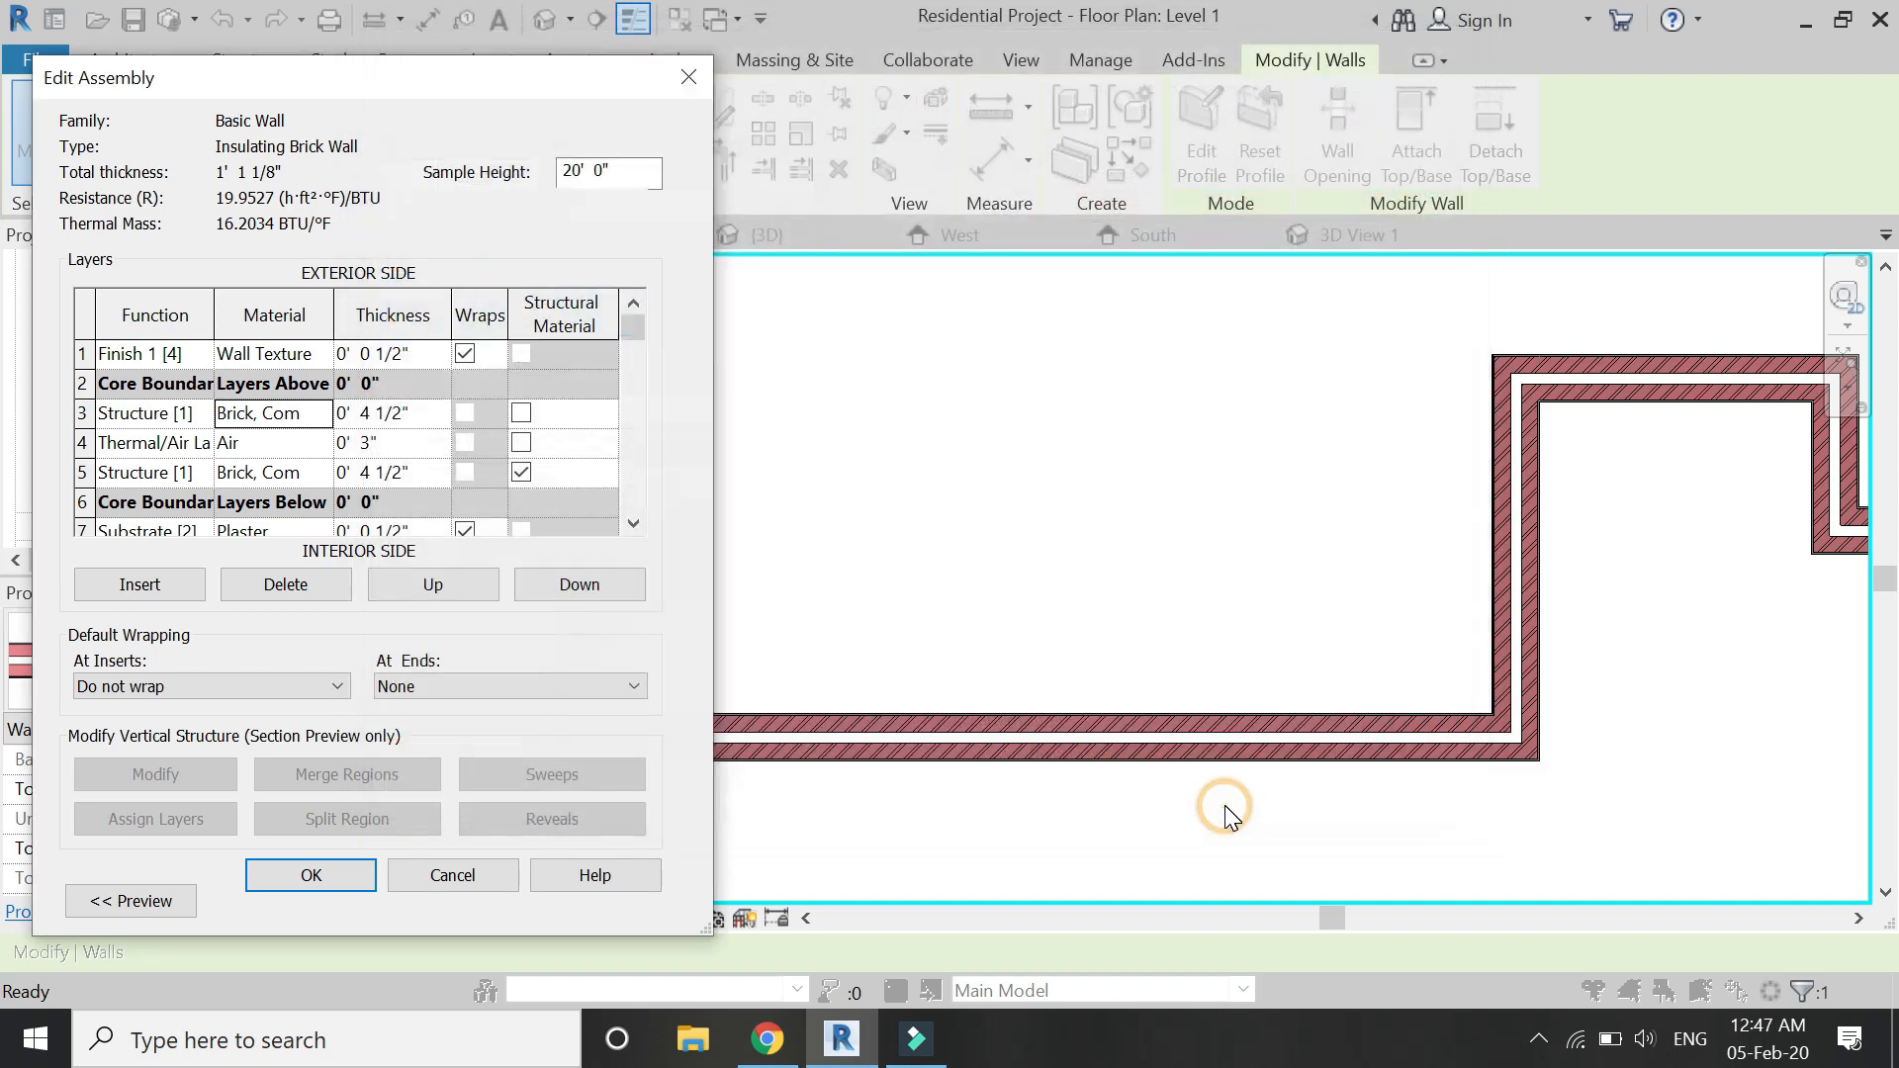
left_click(345, 876)
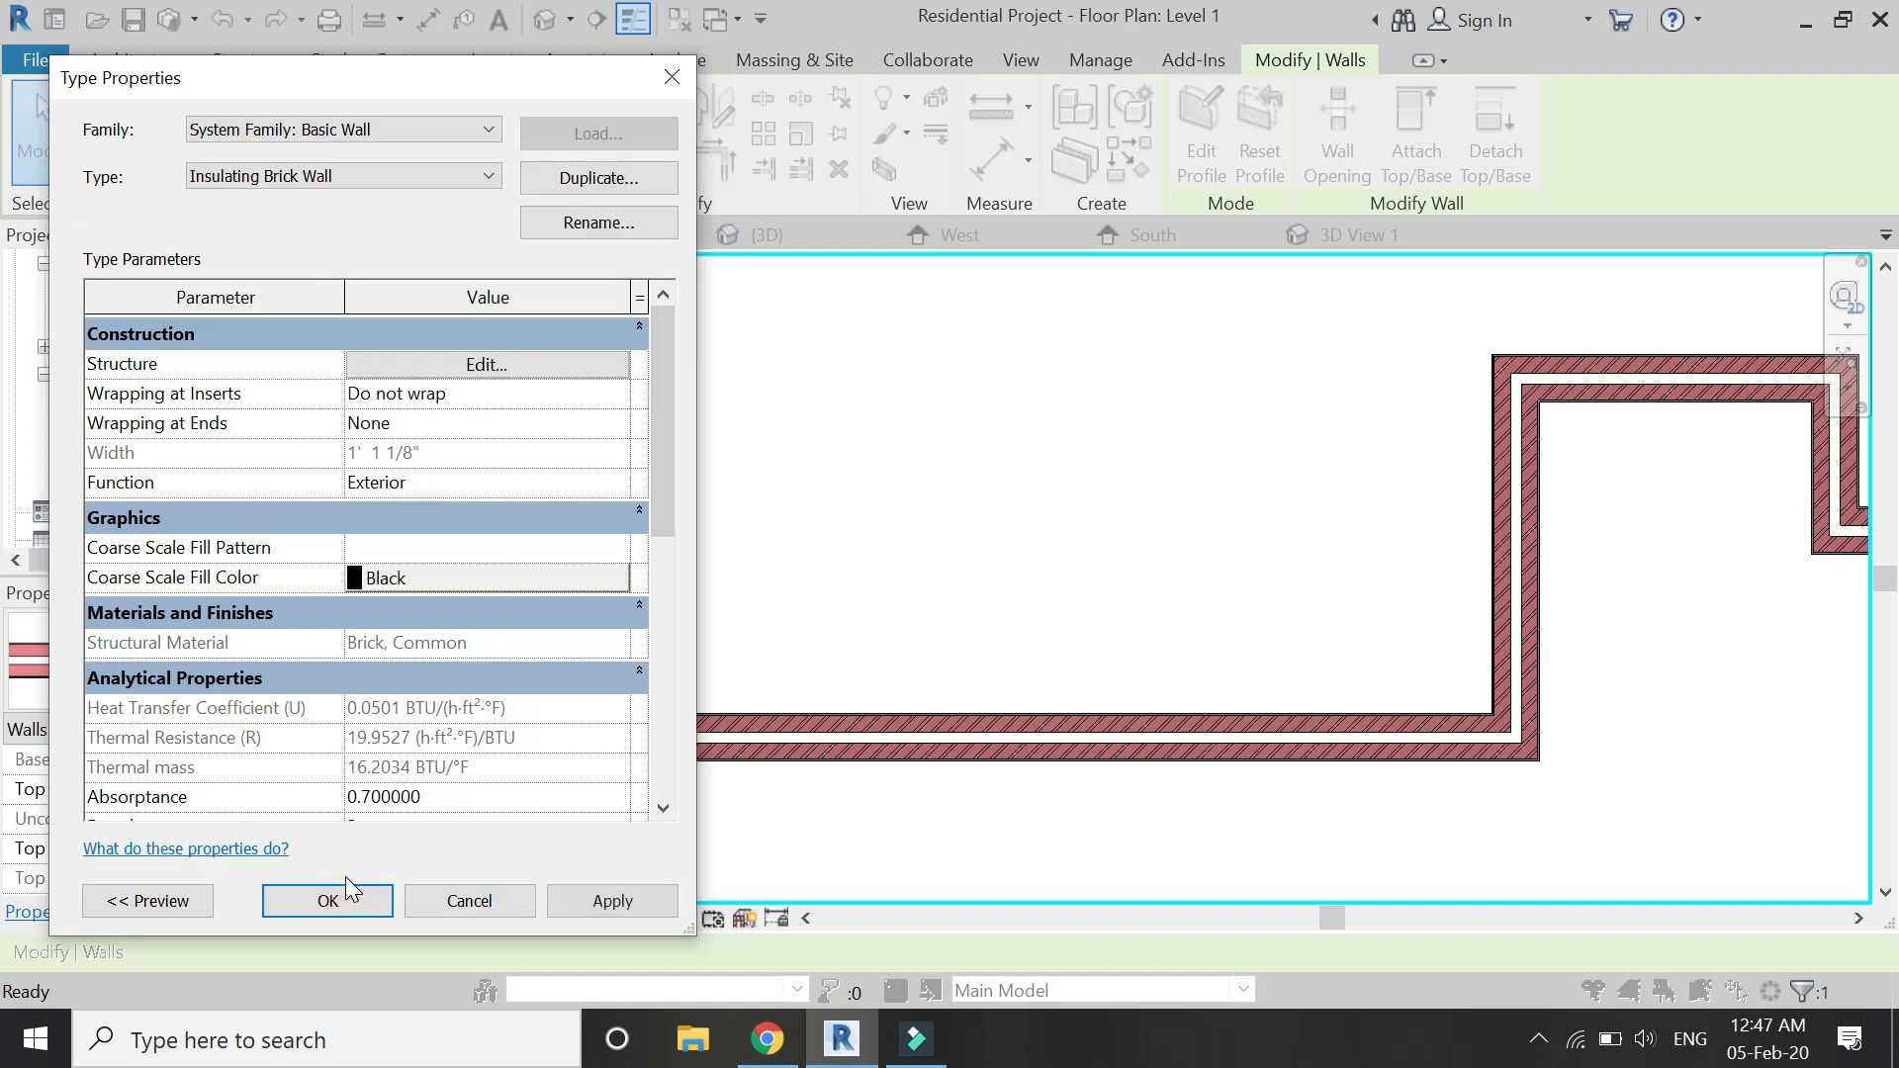
left_click(335, 905)
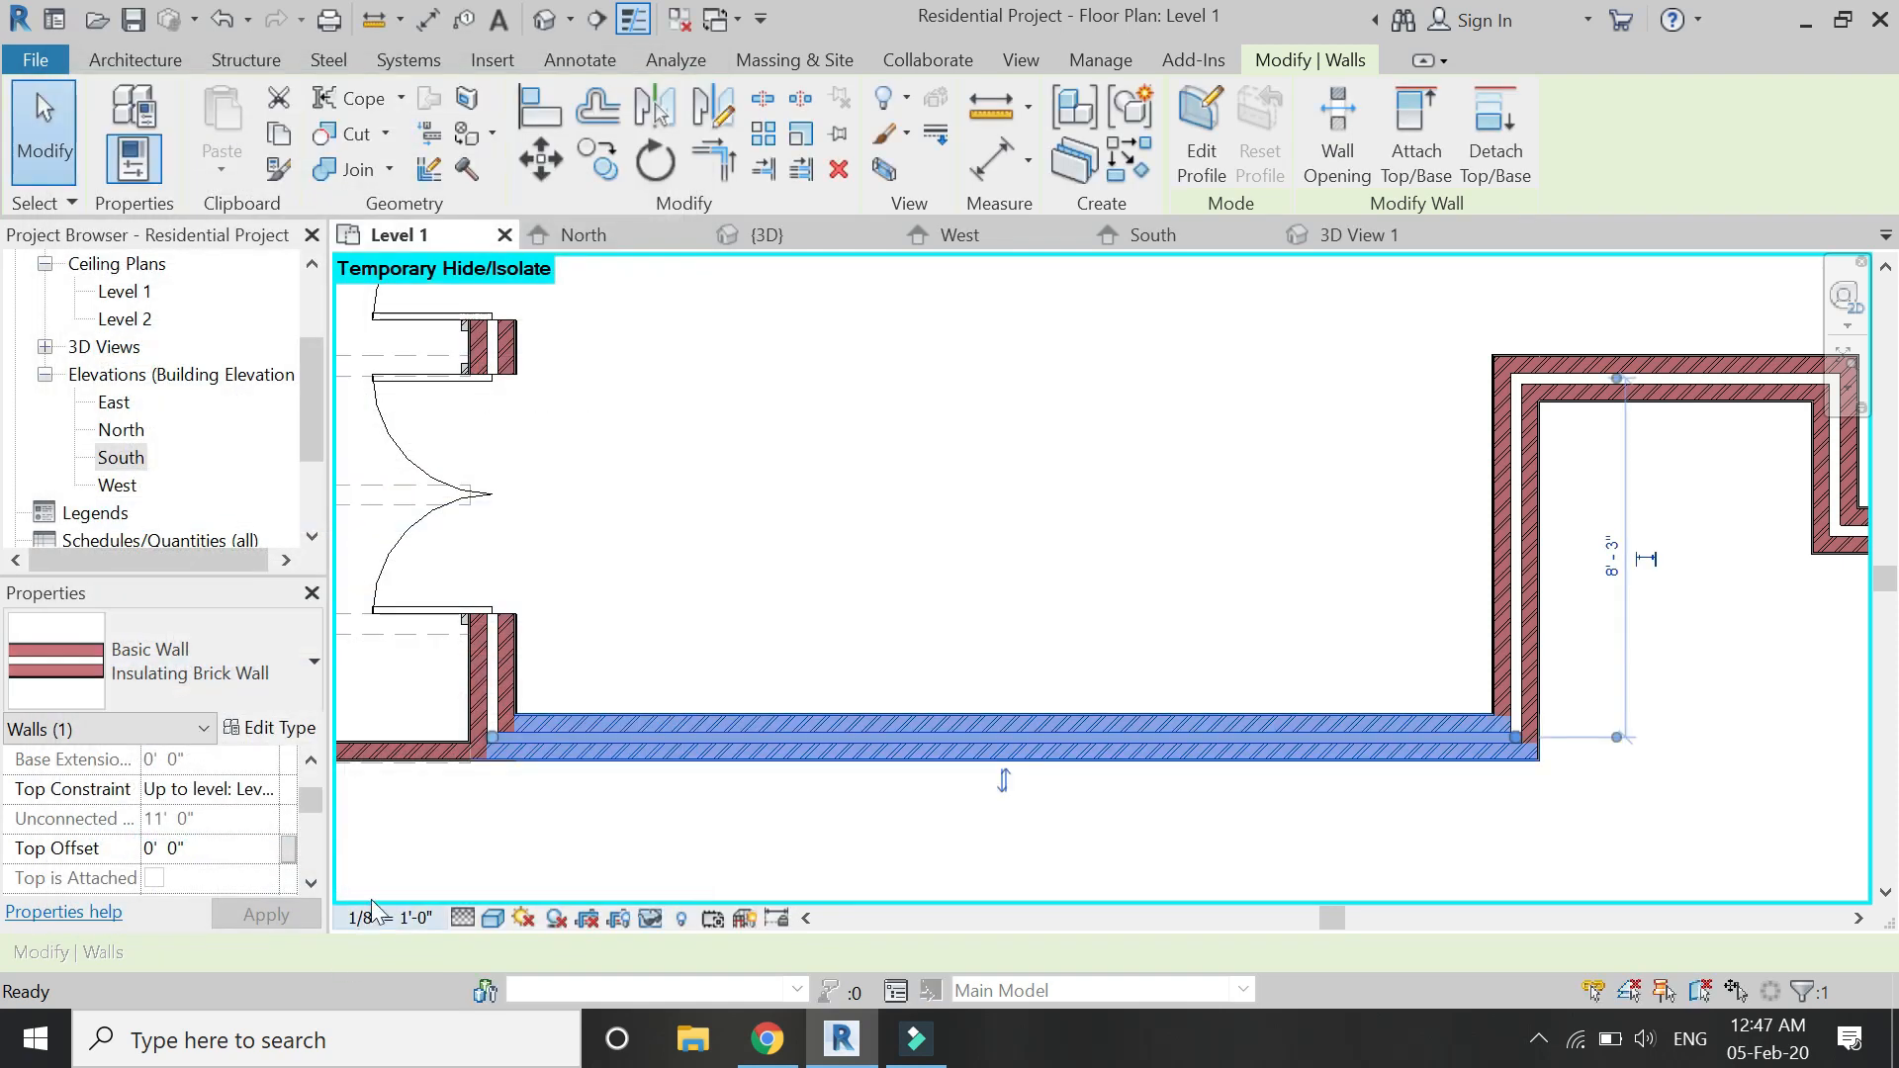
left_click(983, 503)
Render the pergola's perspective in 3D View 1 at Draft quality.
scroll(793, 787, "down", 2)
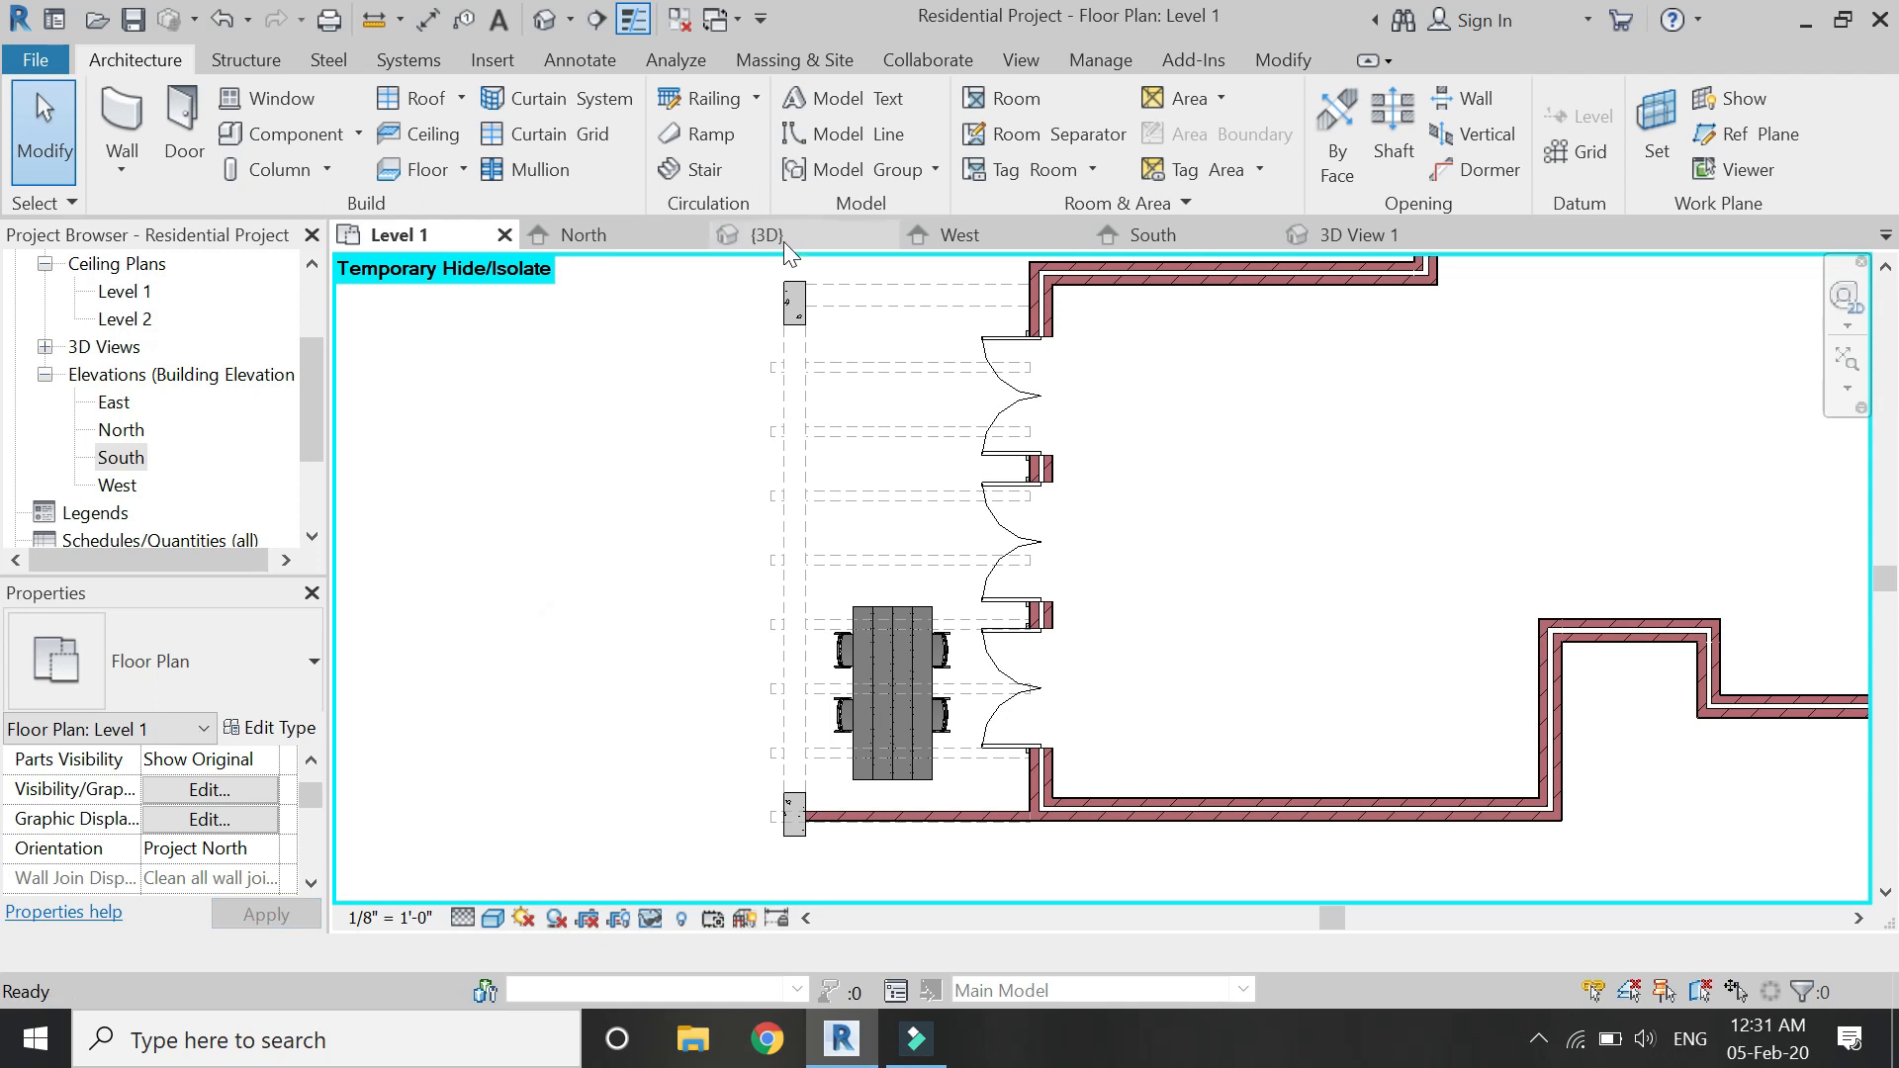
left_click(784, 241)
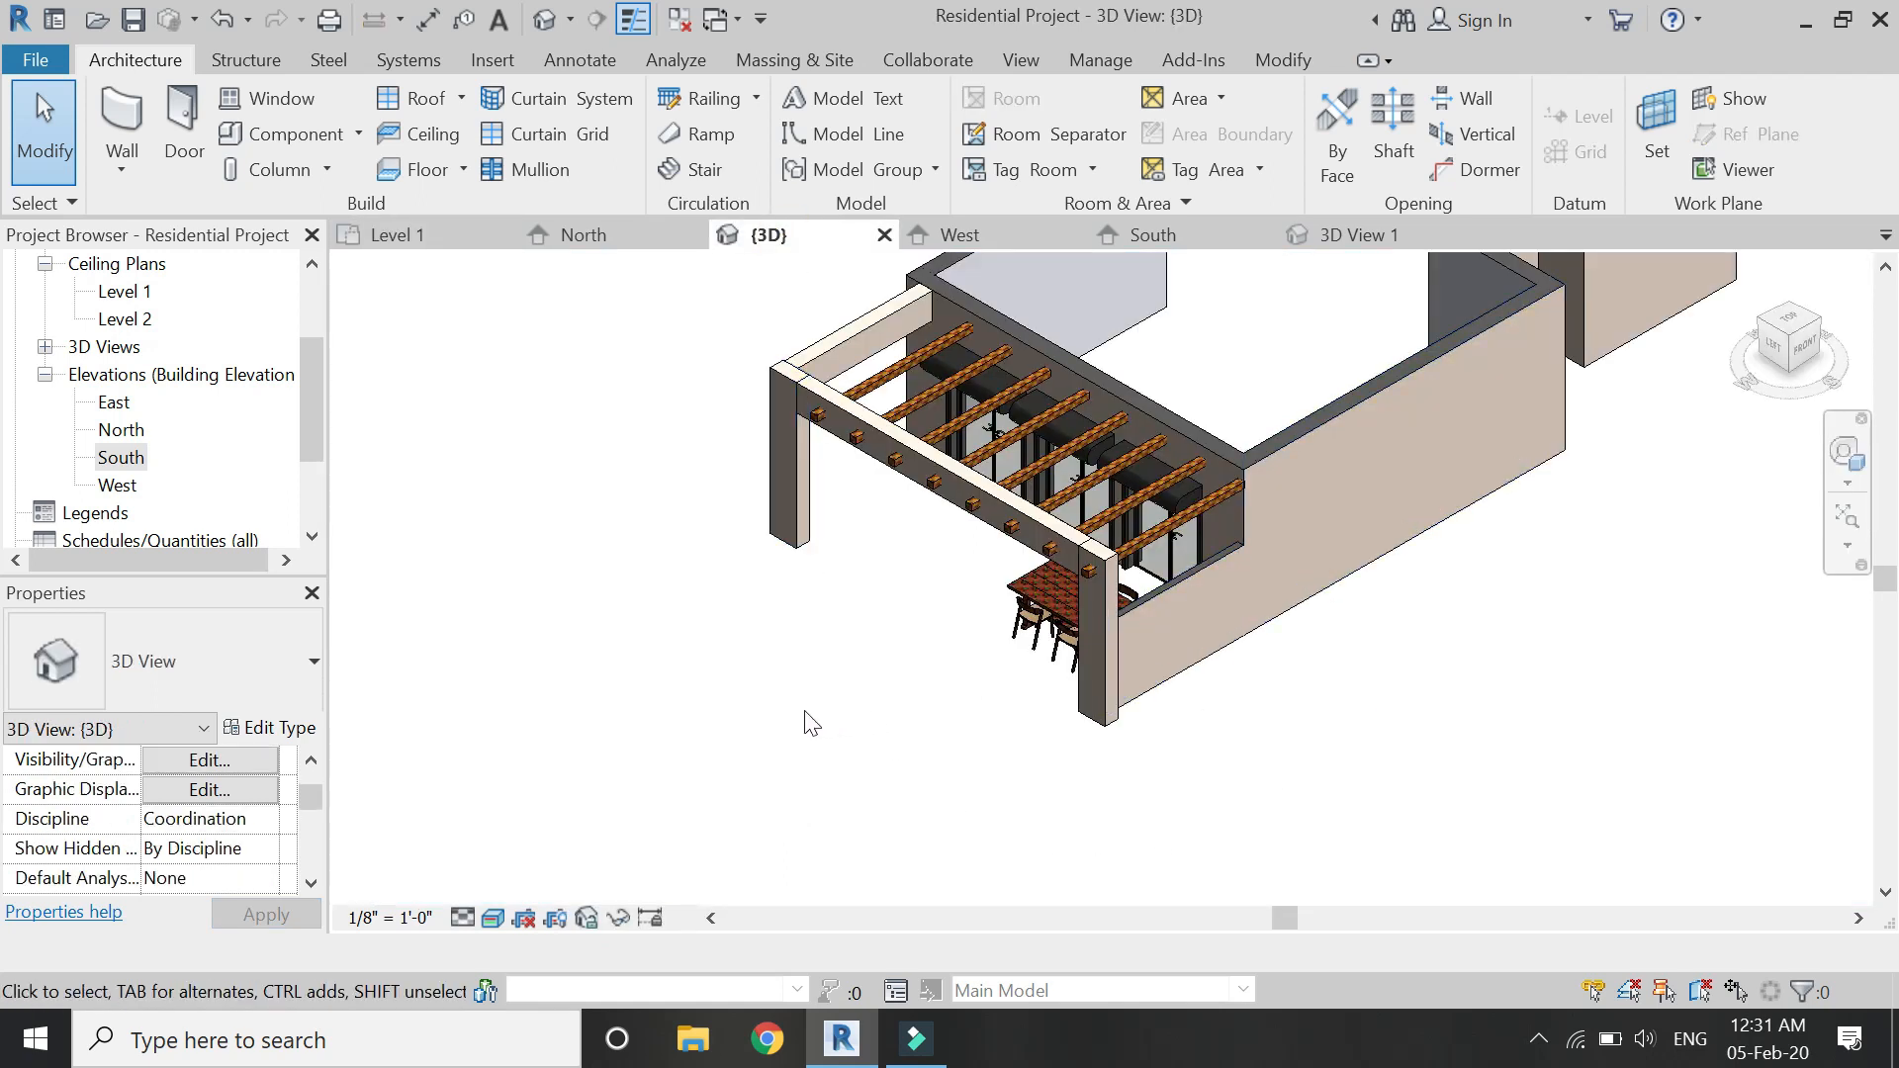
left_click(1386, 241)
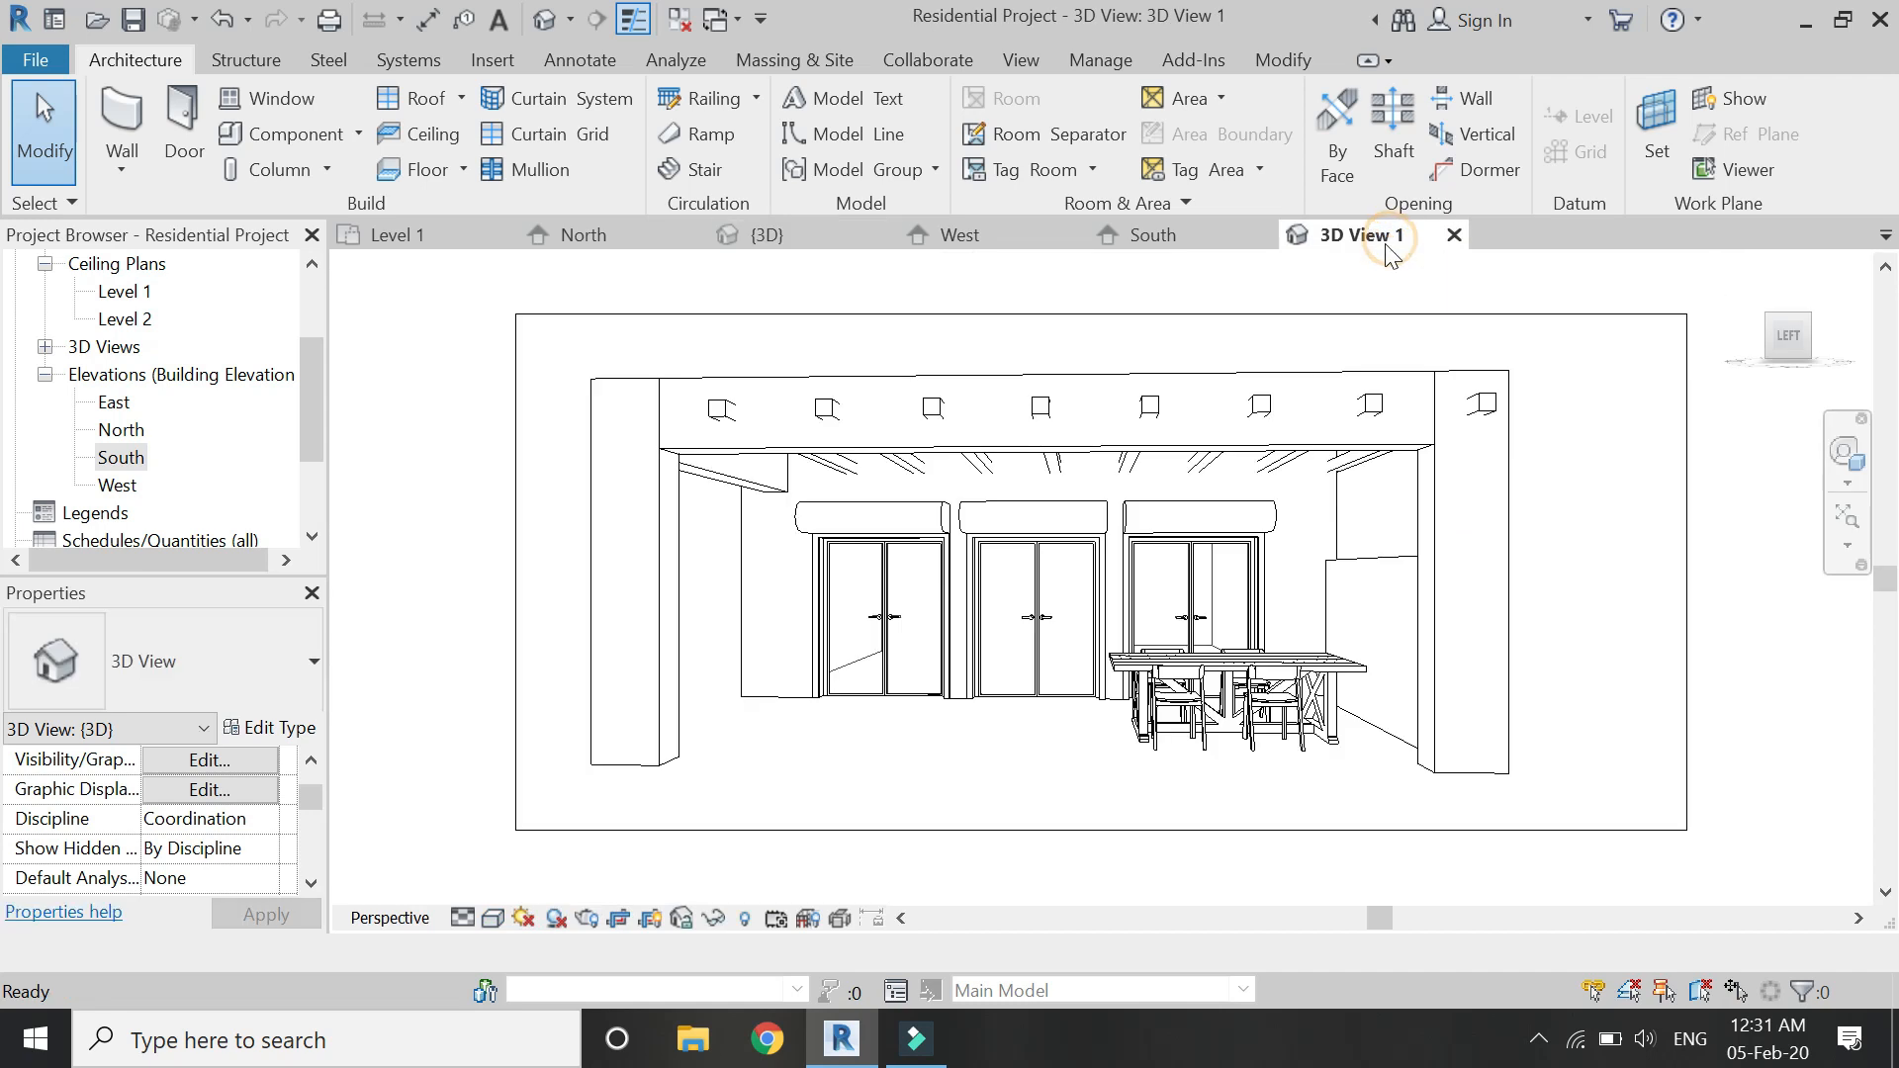
left_click(650, 919)
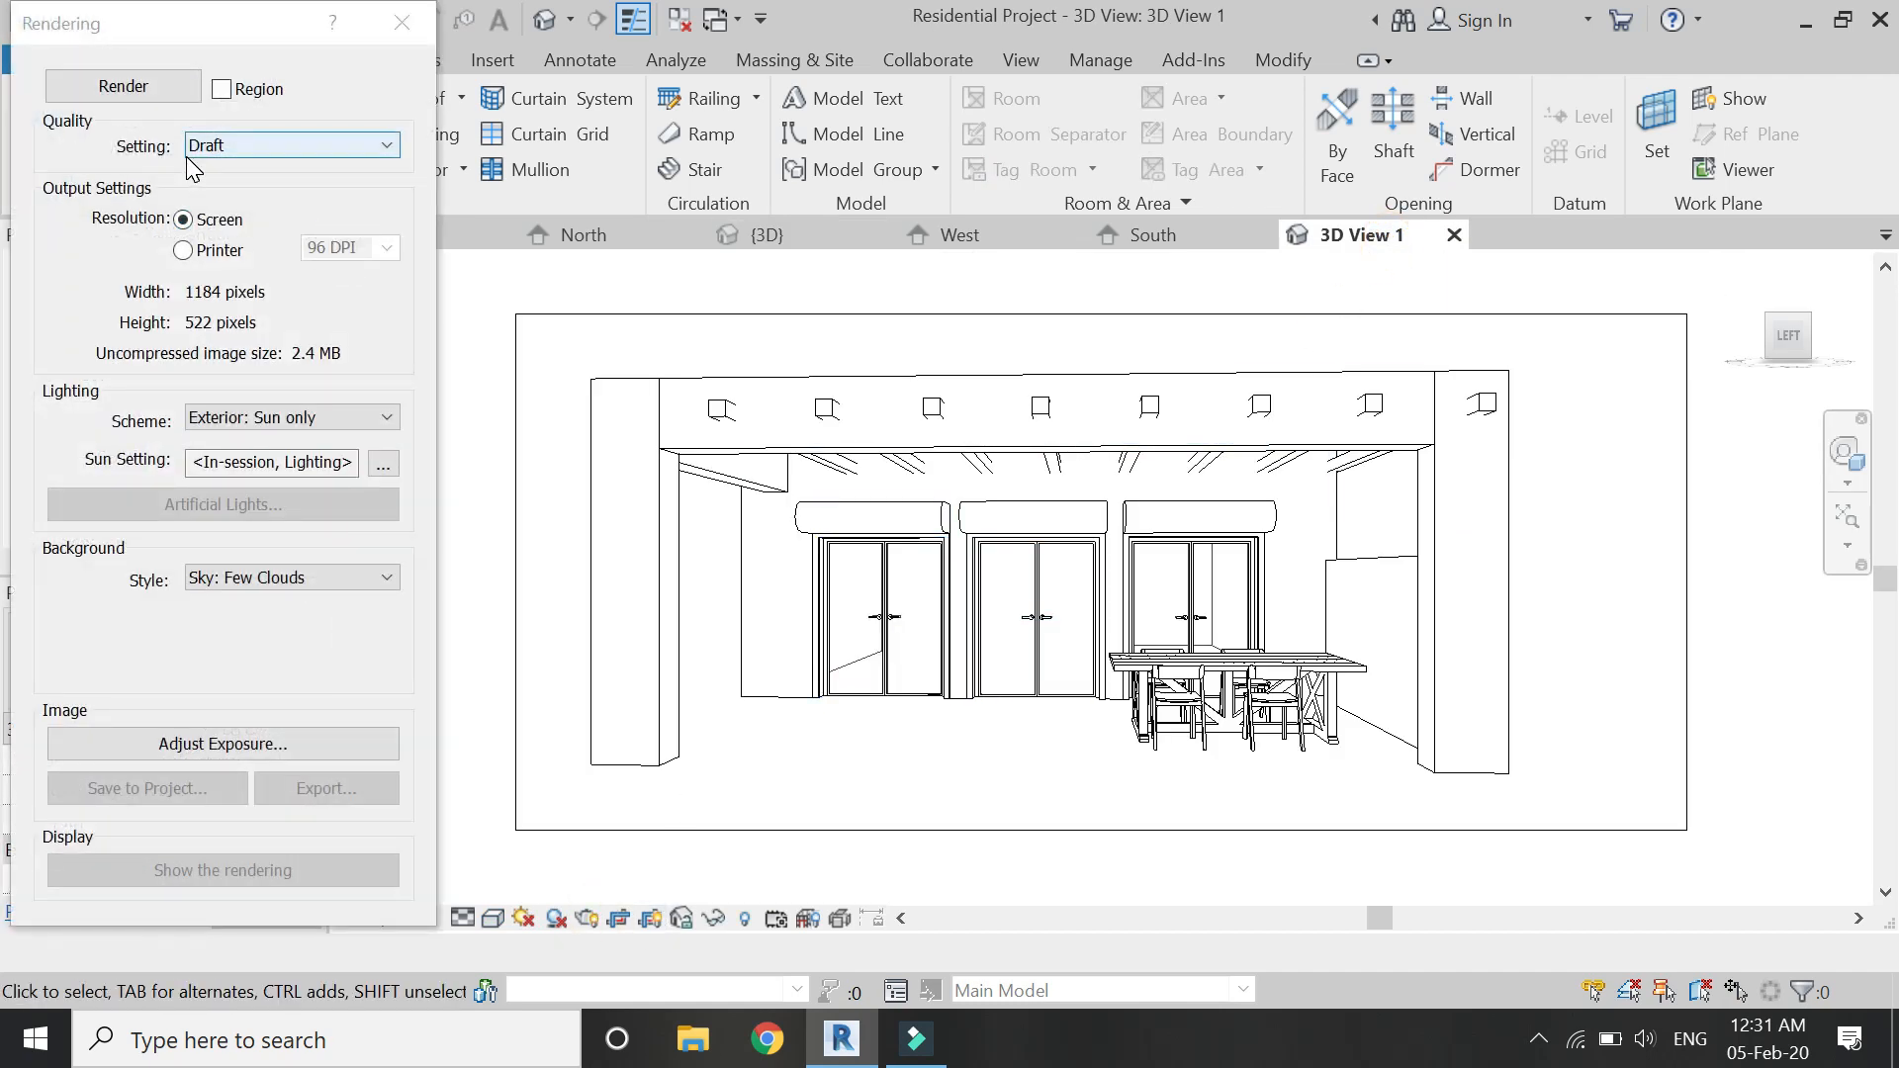
left_click(186, 92)
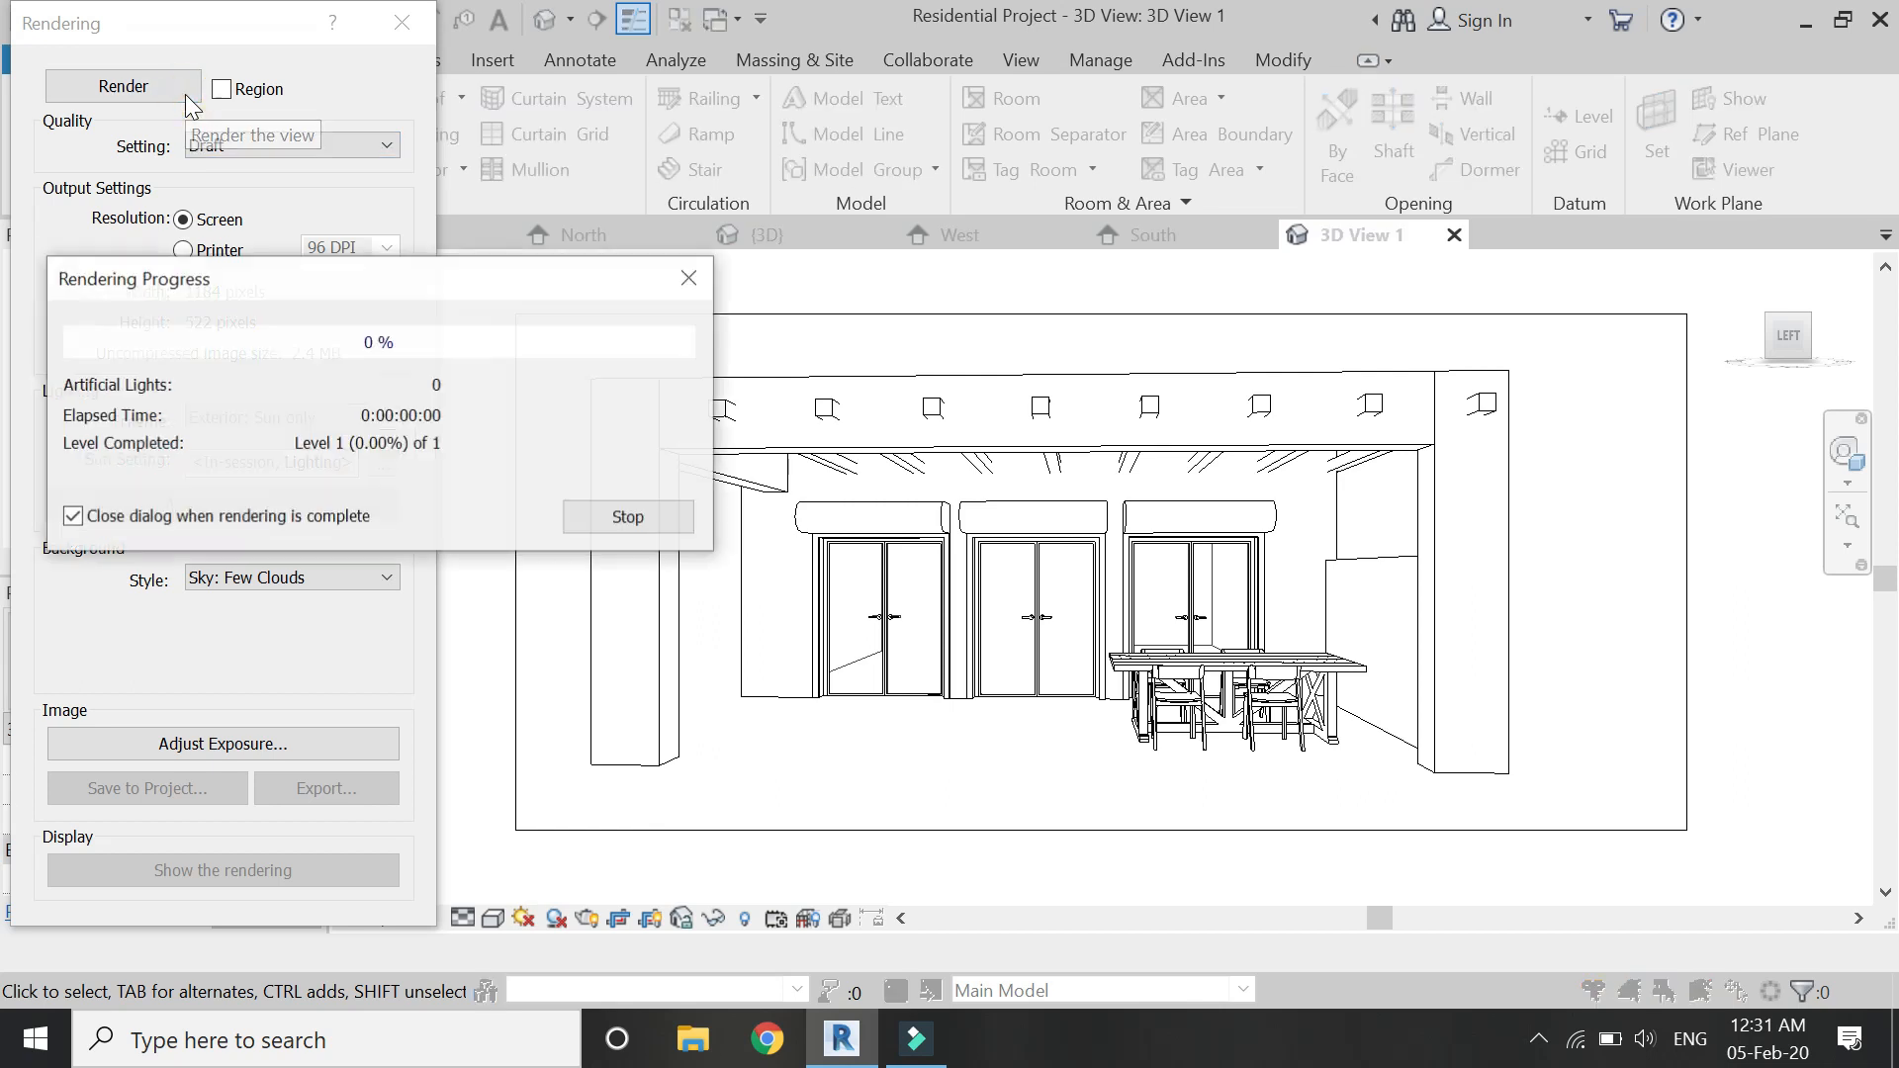